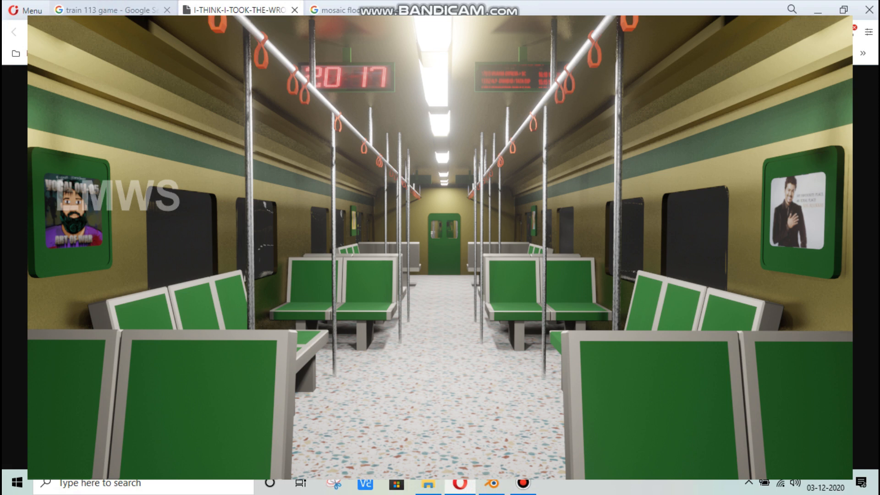
# Step: Examine the Train 113 game image results as reference for the metro carriage's walls, seats and poles
pyautogui.click(108, 11)
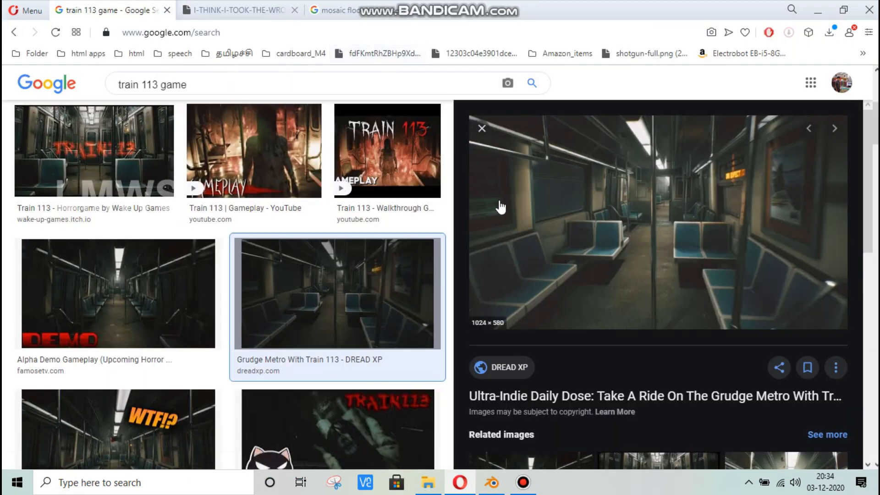
pyautogui.scroll(2, 504, 197)
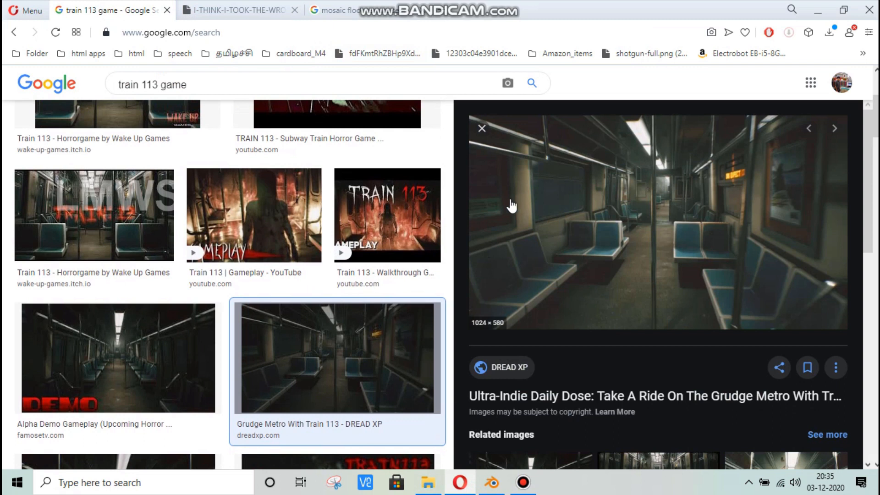
pyautogui.scroll(-3, 542, 270)
pyautogui.scroll(3, 582, 321)
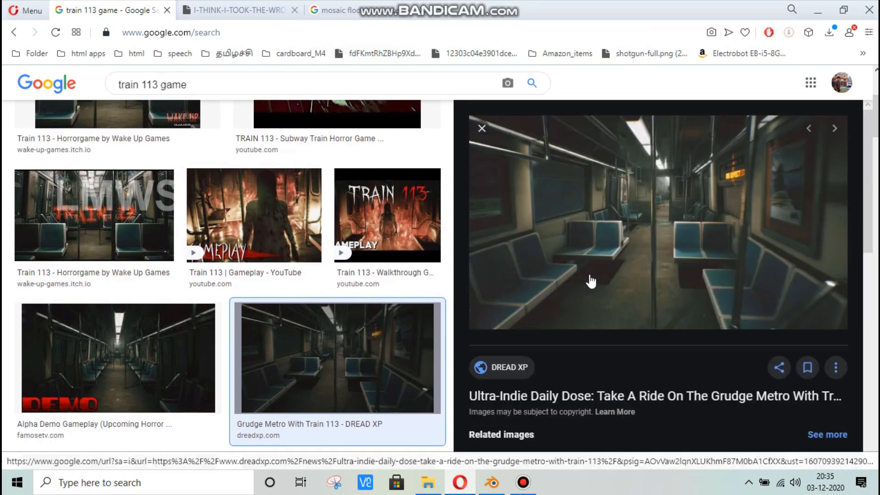
pyautogui.scroll(3, 428, 331)
pyautogui.scroll(-3, 427, 332)
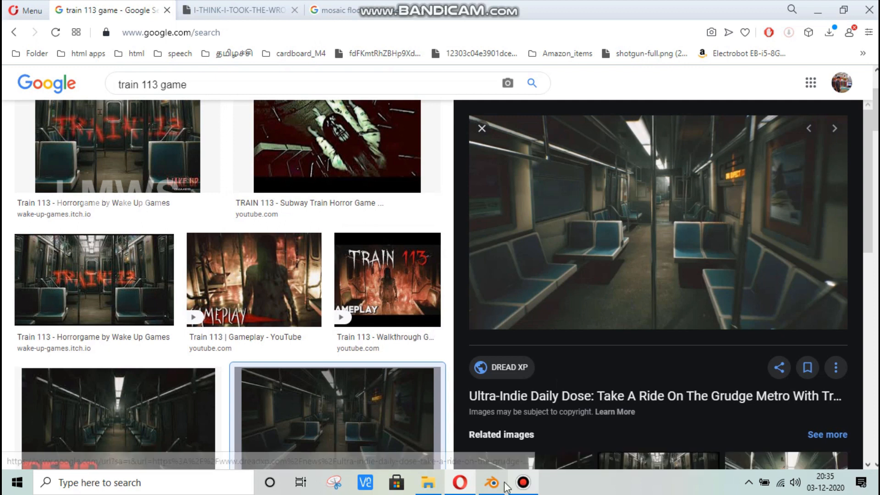
# Step: Switch to Blender and delete the default cube from the scene
pyautogui.click(492, 482)
pyautogui.press('x')
pyautogui.click(389, 236)
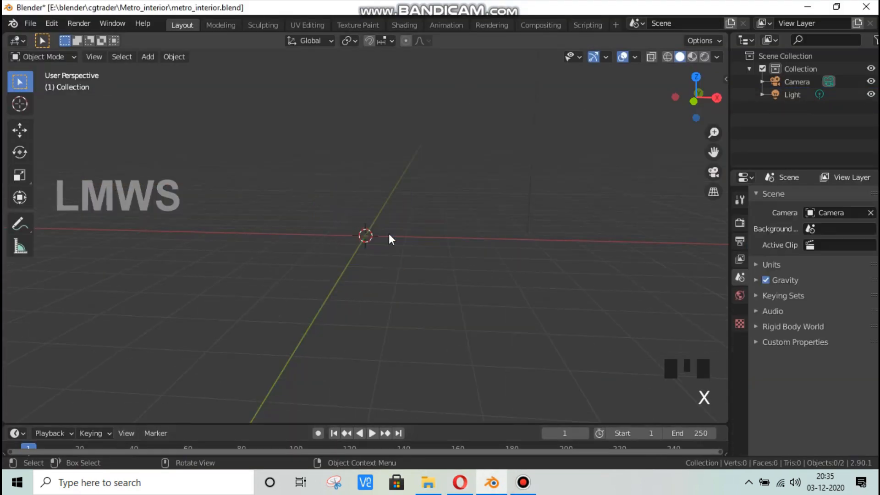
# Step: Add a mesh plane at the world origin
pyautogui.moveTo(390, 236); pyautogui.dragTo(493, 208, button='middle')
pyautogui.hotkey('shift', 'a')
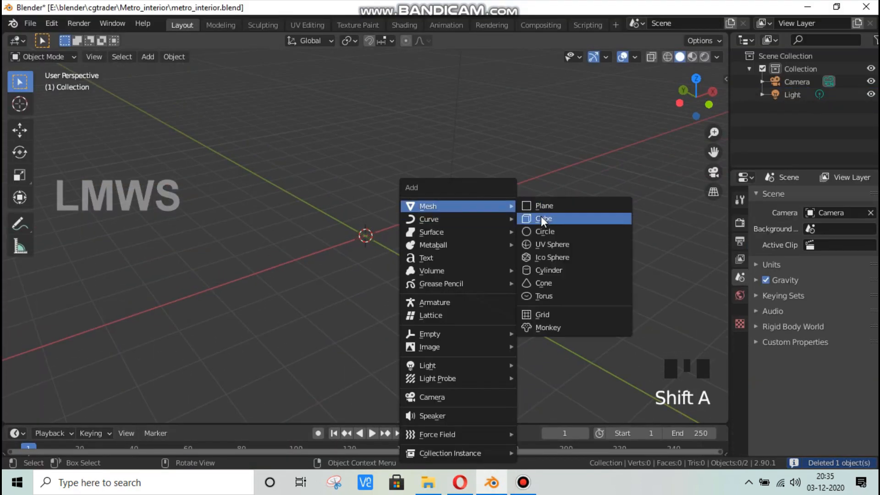
pyautogui.click(545, 205)
pyautogui.scroll(1, 443, 259)
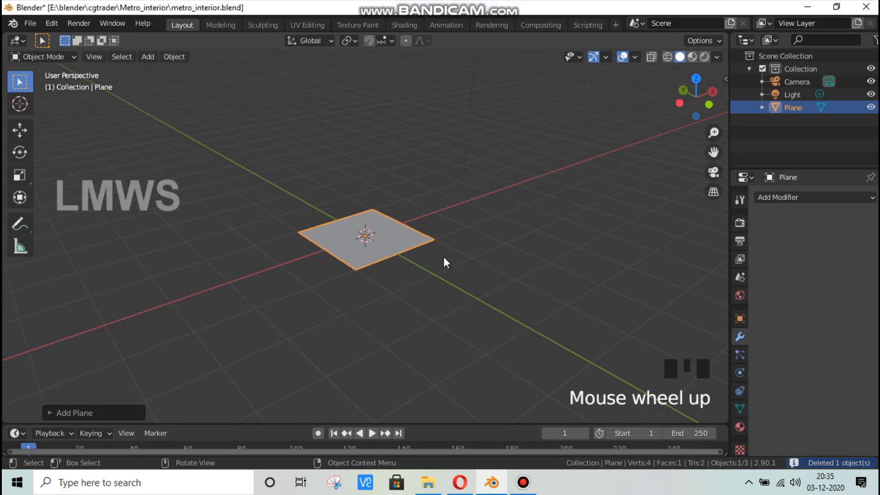
pyautogui.press('KP_3')
pyautogui.press('KP_1')
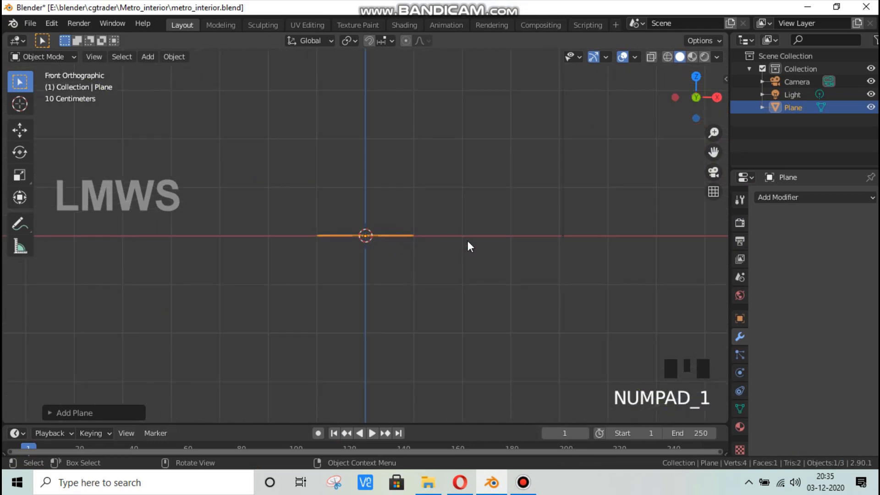
pyautogui.moveTo(468, 240); pyautogui.dragTo(474, 273, button='middle')
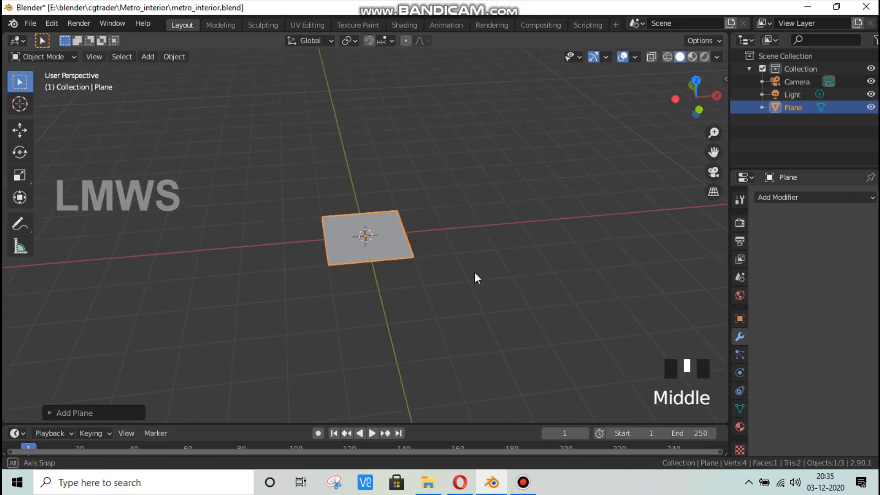
# Step: Enter Edit Mode on the plane and move its face along the positive X axis until it clears the origin
pyautogui.click(40, 53)
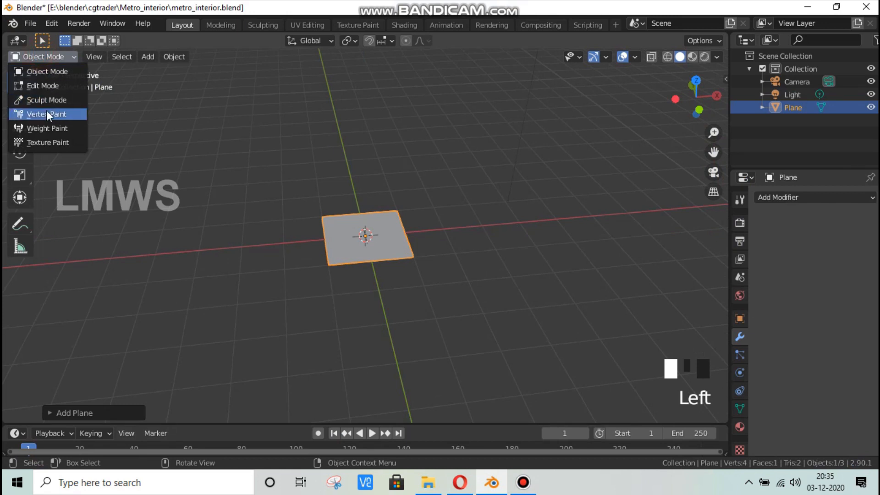
pyautogui.click(50, 87)
pyautogui.scroll(2, 426, 272)
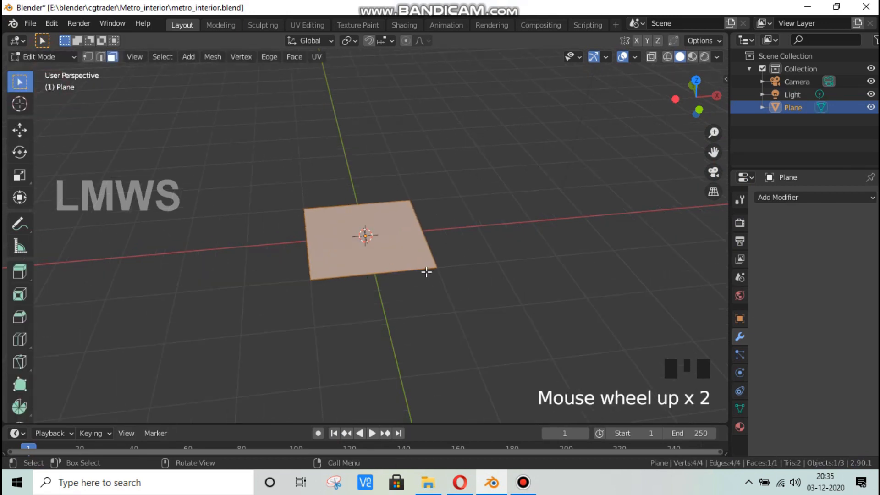
pyautogui.press('g')
pyautogui.press('y')
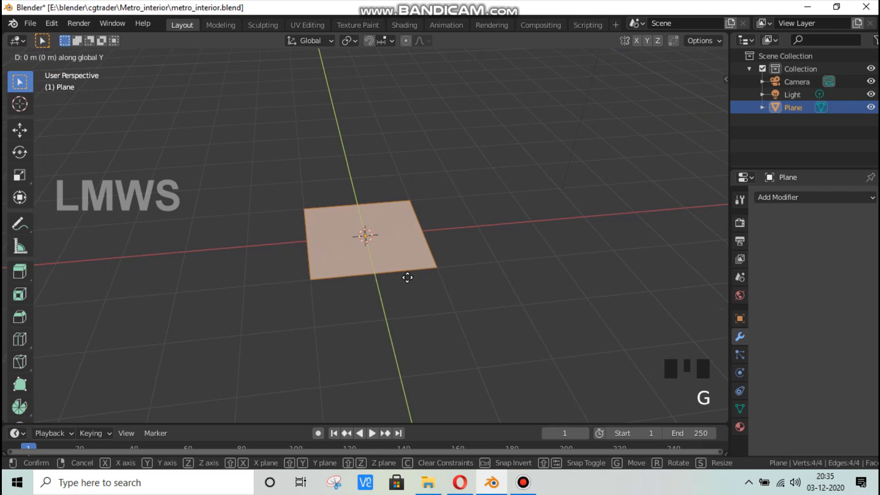
pyautogui.press('x')
pyautogui.click(487, 279)
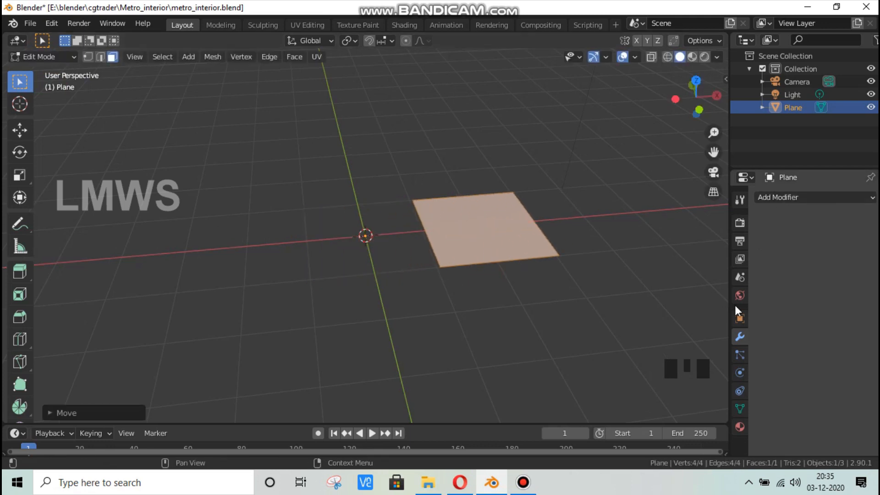
# Step: Add a Mirror modifier on the X axis to the plane and enable Clipping
pyautogui.click(797, 196)
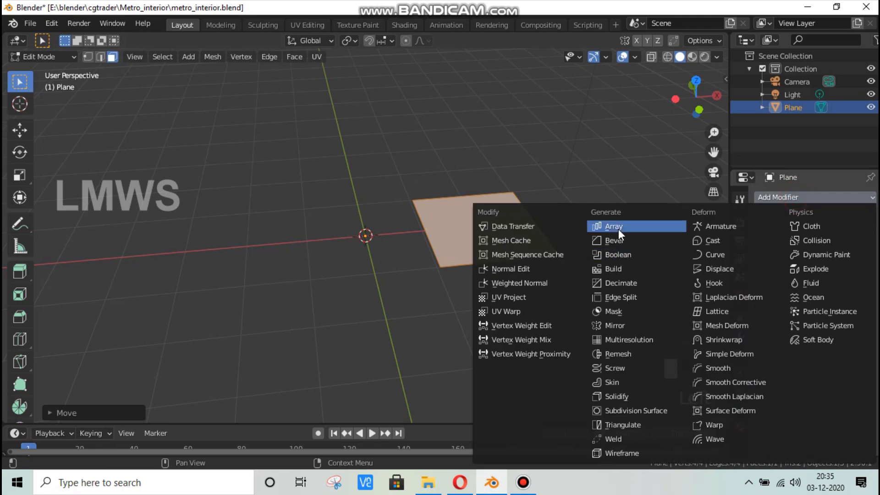
pyautogui.click(620, 325)
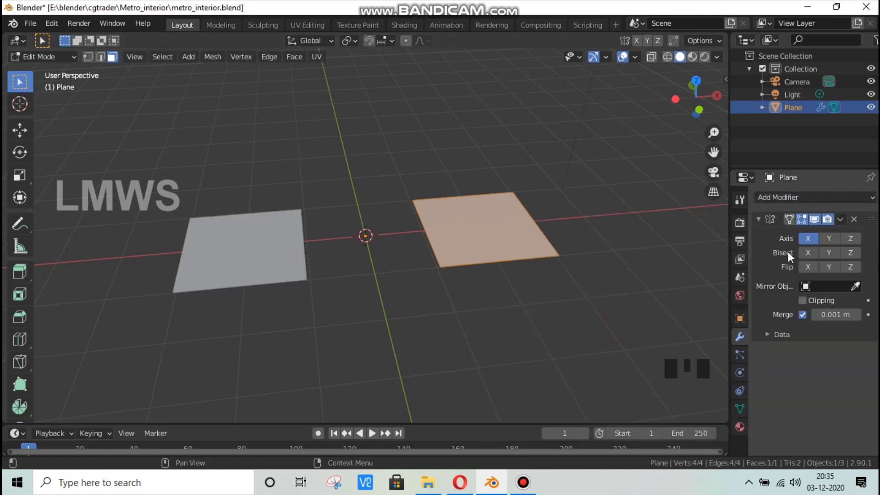
pyautogui.click(802, 301)
# Step: Rotate the plane's face about the Y axis so it stands upright as a side wall
pyautogui.press('r')
pyautogui.press('x')
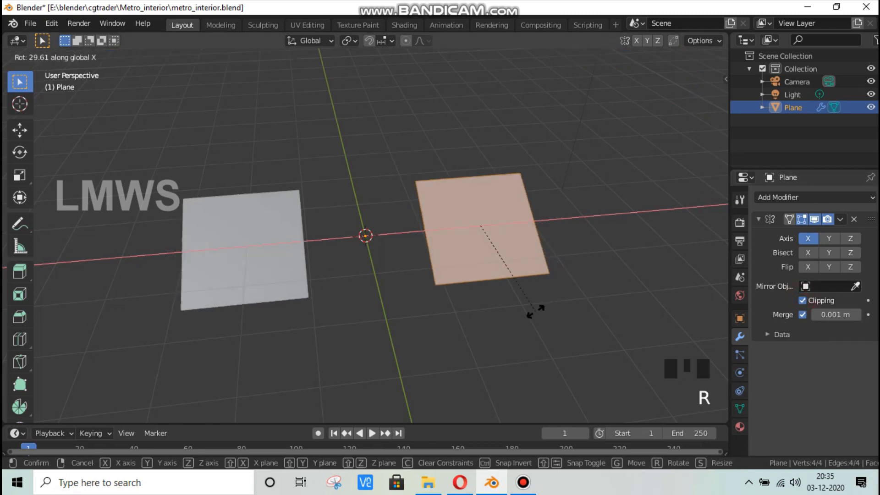
pyautogui.press('y')
pyautogui.click(536, 311)
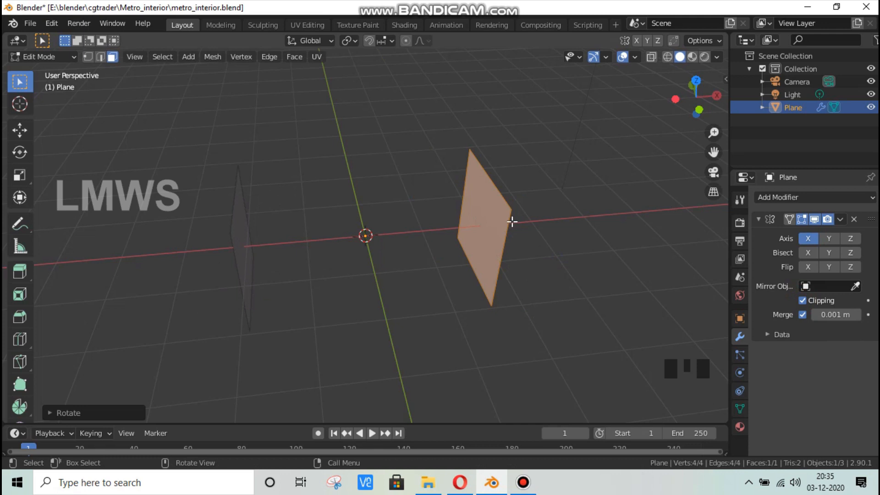
pyautogui.scroll(1, 512, 221)
pyautogui.moveTo(503, 246); pyautogui.dragTo(530, 269, button='middle')
pyautogui.press('r')
pyautogui.press('y')
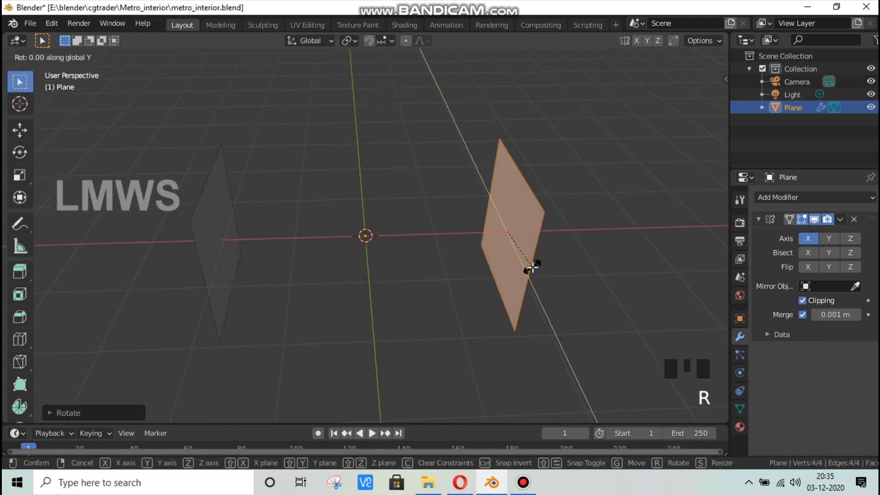
pyautogui.rightClick(532, 267)
# Step: Move the wall face closer to the centre and enable the Mirror modifier's on-cage display
pyautogui.press('KP_1')
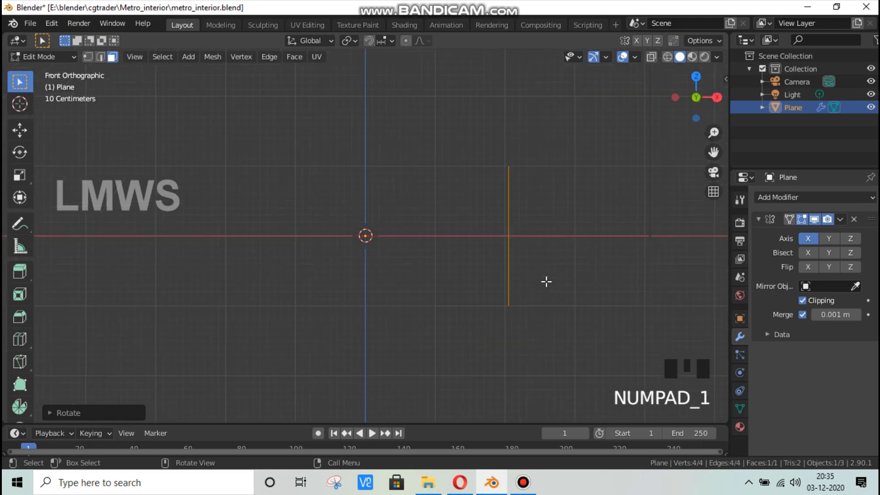
pyautogui.press('g')
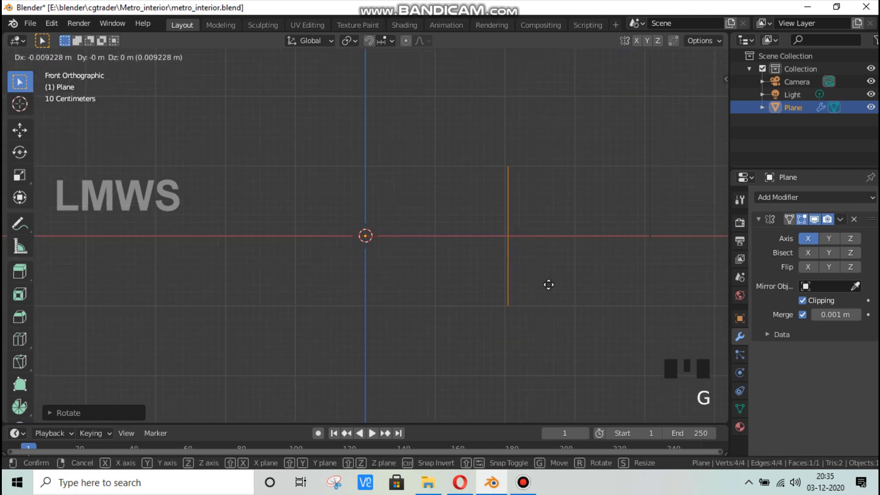
pyautogui.click(522, 285)
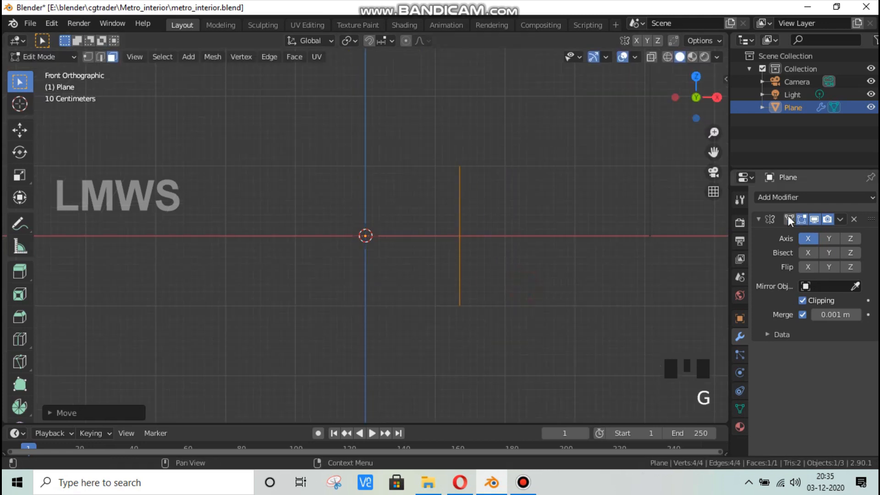
pyautogui.click(538, 263)
# Step: Adjust the wall spacing by moving the face outward along the X axis by about 0.7 m
pyautogui.press('g')
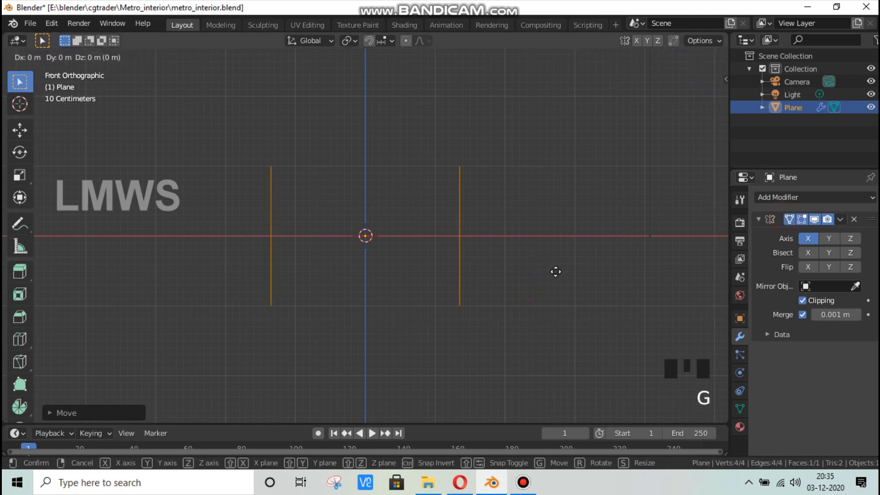
pyautogui.click(549, 272)
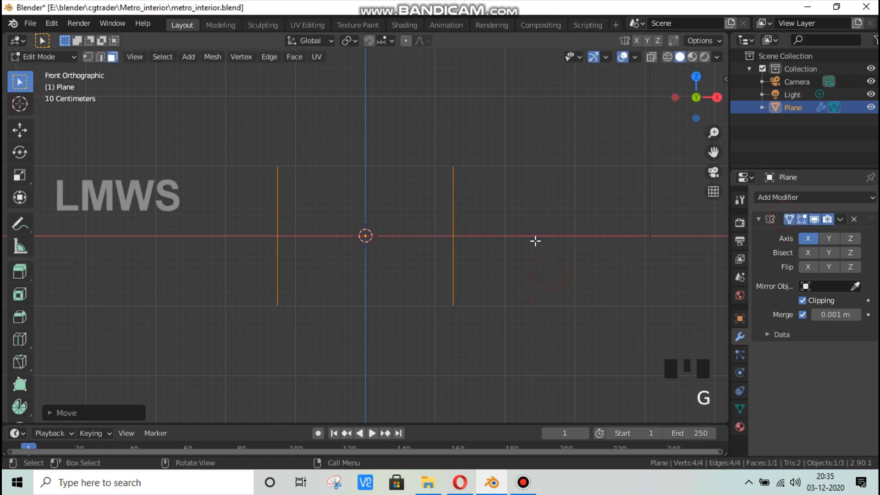
pyautogui.press('g')
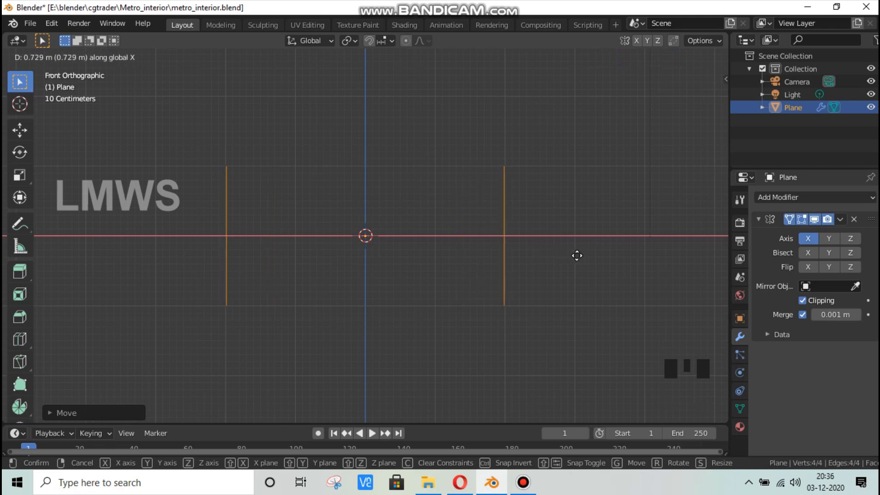
pyautogui.click(572, 239)
# Step: Look through the scene camera and enable the Camera to View lock
pyautogui.scroll(-3, 569, 240)
pyautogui.press('KP_0')
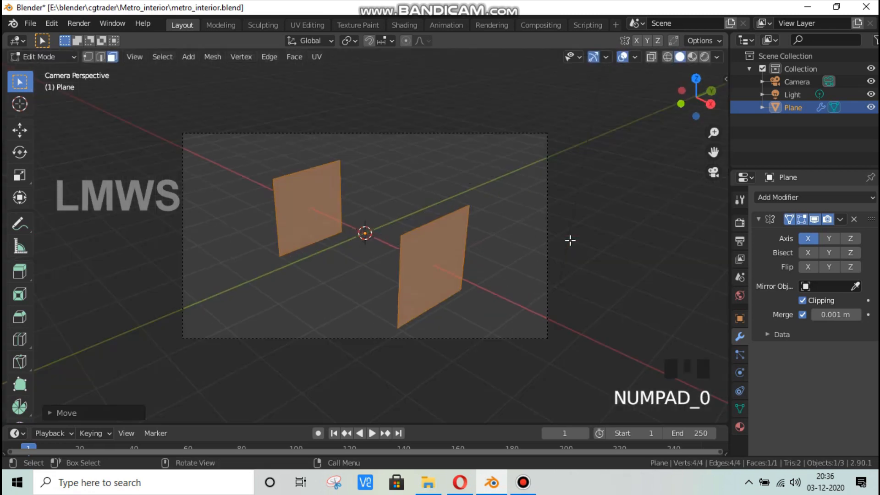
pyautogui.press('n')
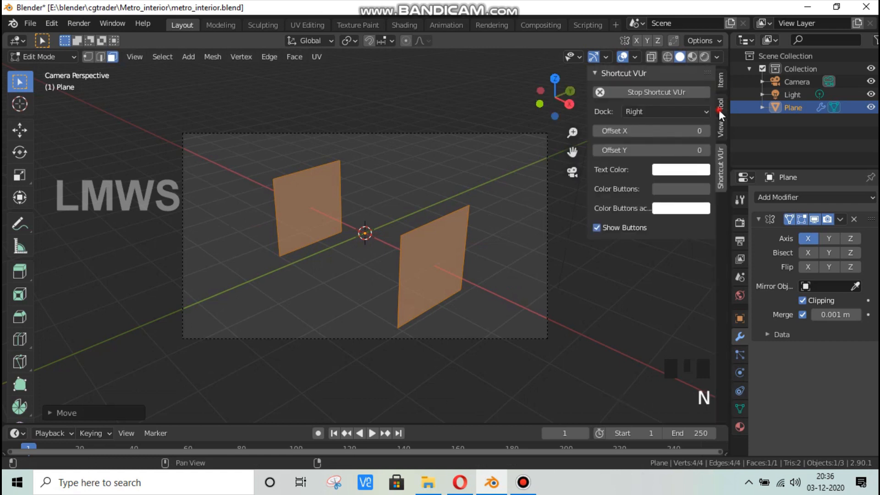
pyautogui.click(719, 105)
pyautogui.click(720, 130)
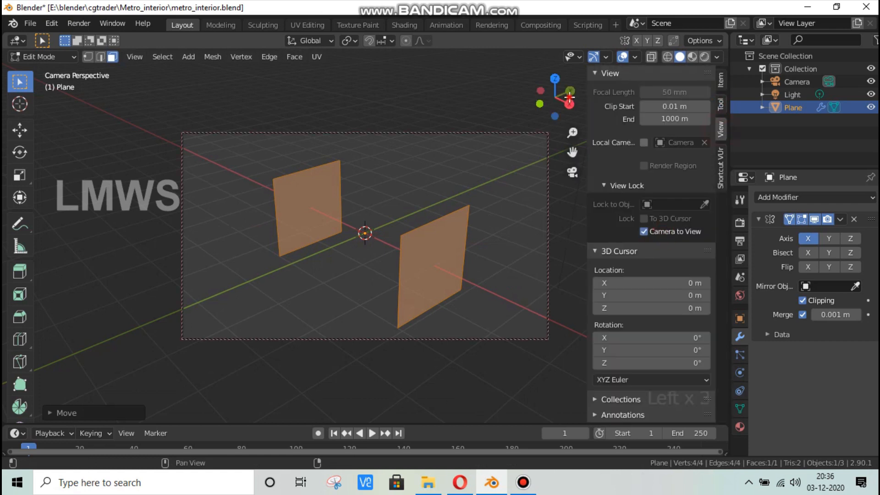
# Step: Aim the camera along the Y axis into the gap between the two walls, and turn off Camera to View
pyautogui.moveTo(569, 97); pyautogui.dragTo(556, 104)
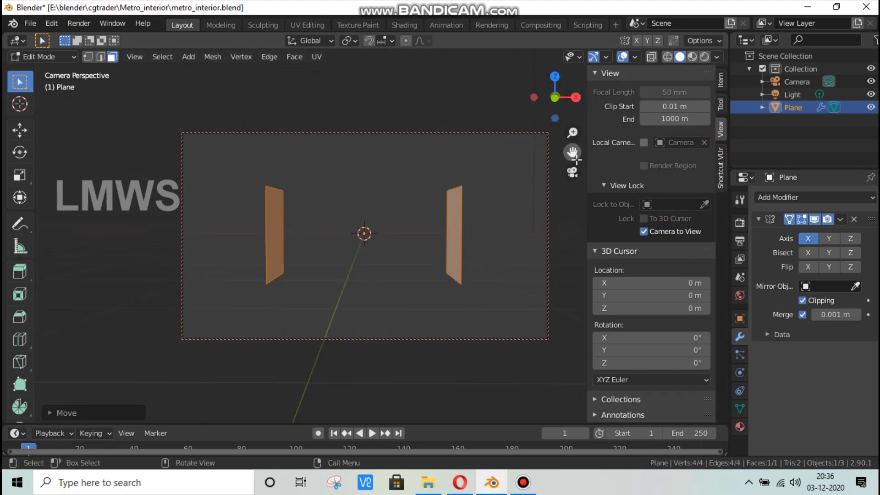
pyautogui.moveTo(576, 158); pyautogui.dragTo(589, 156)
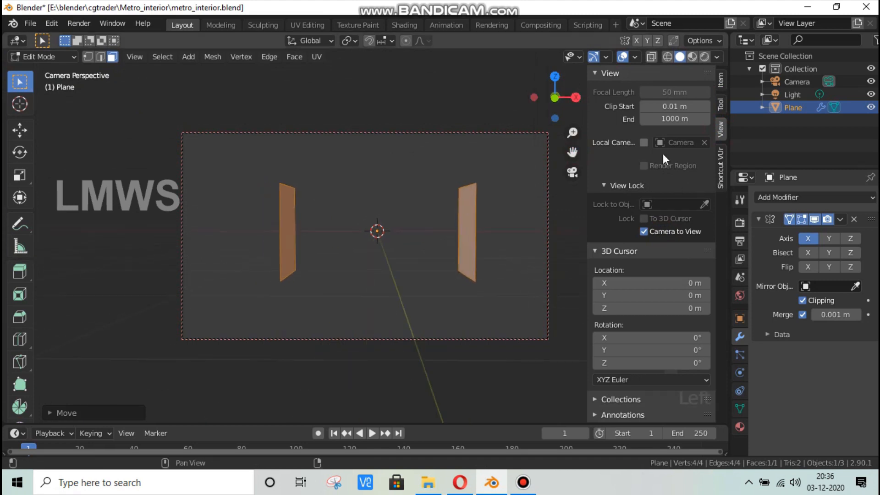
pyautogui.click(651, 230)
pyautogui.press('n')
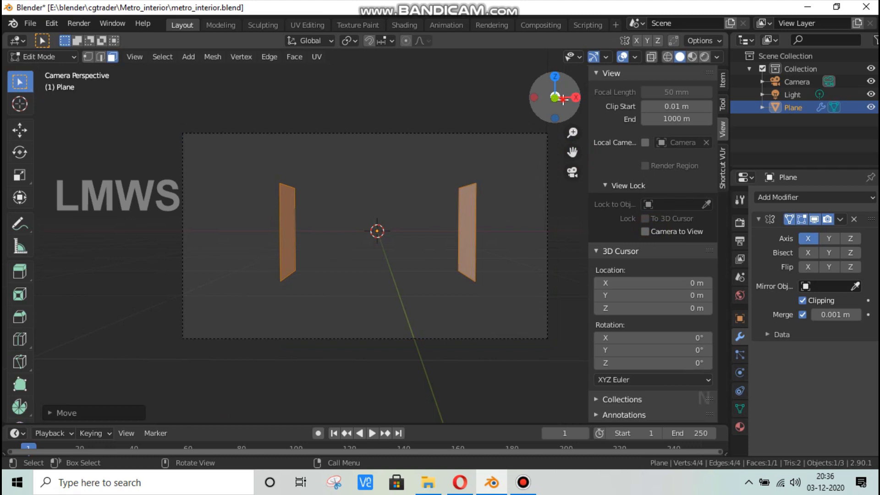
# Step: Select the whole wall mesh and scale it along the Z axis to roughly twice its original height
pyautogui.moveTo(562, 99); pyautogui.dragTo(508, 126)
pyautogui.moveTo(696, 97); pyautogui.dragTo(452, 211)
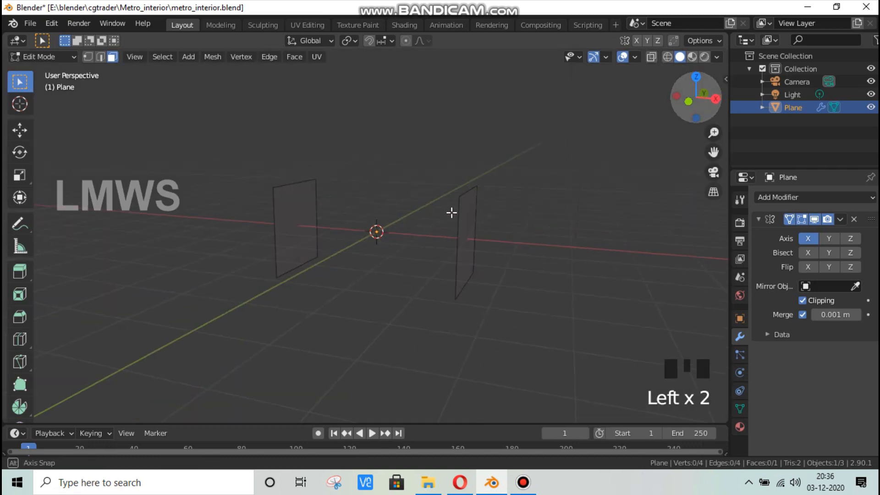
pyautogui.scroll(-3, 453, 237)
pyautogui.press('a')
pyautogui.press('s')
pyautogui.press('z')
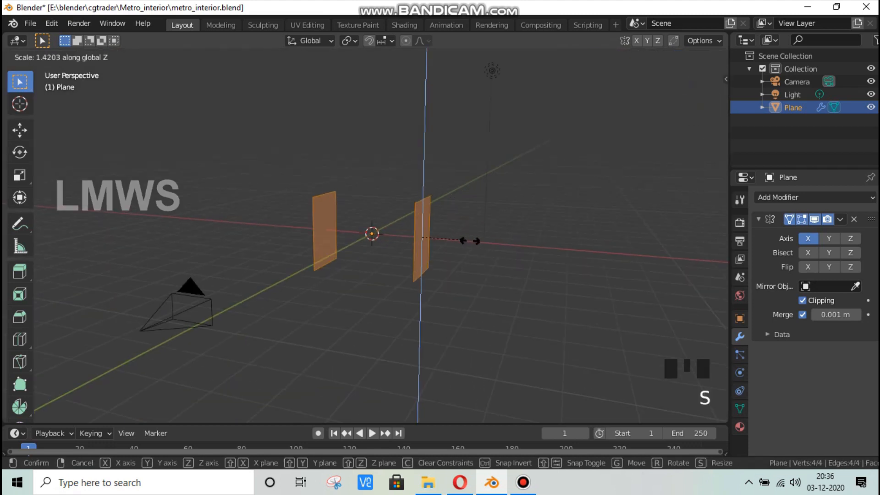
pyautogui.click(462, 245)
# Step: Move the wall face outward along the X axis to widen the space between the mirrored walls
pyautogui.press('g')
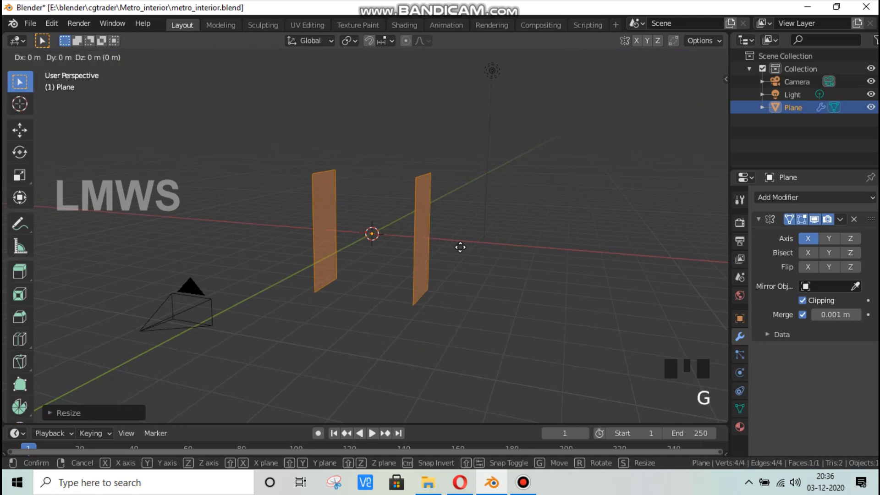
pyautogui.press('x')
pyautogui.click(458, 247)
pyautogui.moveTo(460, 247)
pyautogui.mouseDown(button='middle')
pyautogui.moveTo(471, 244)
pyautogui.moveTo(468, 236)
pyautogui.mouseUp(button='middle')
pyautogui.scroll(2, 641, 183)
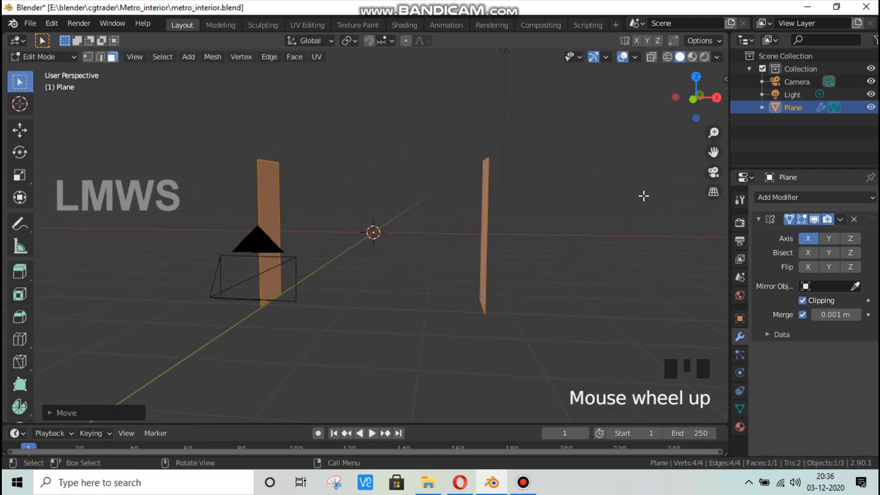
# Step: From the top view, scale the walls along the Y axis to about 7.9 times their length
pyautogui.press('KP_7')
pyautogui.scroll(-2, 545, 242)
pyautogui.press('s')
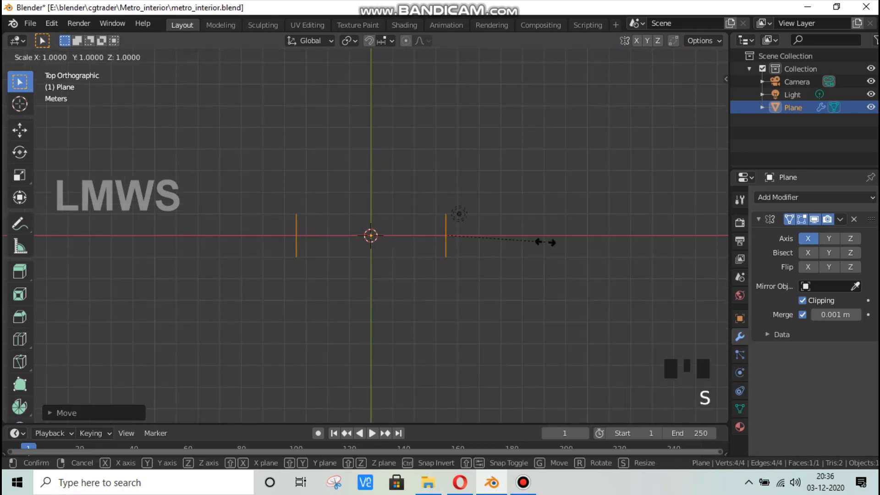
pyautogui.press('y')
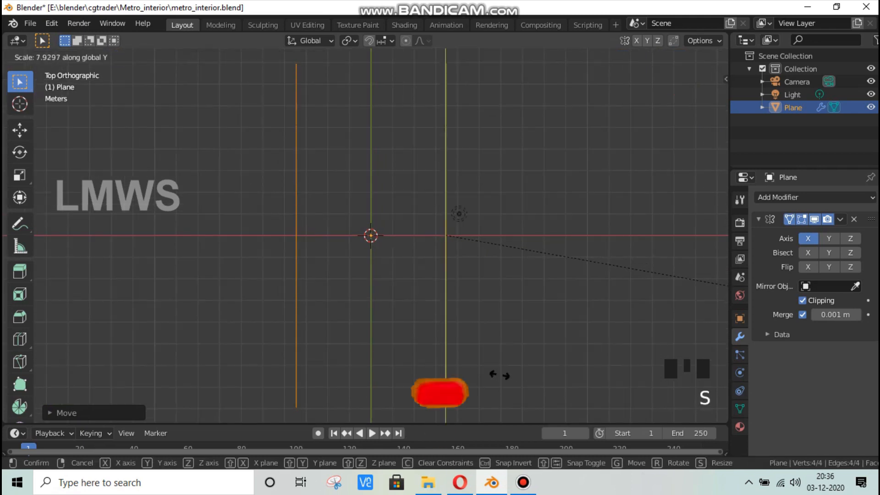
pyautogui.click(492, 374)
# Step: Lengthen the walls slightly more by scaling them along the Y axis by about 1.17
pyautogui.scroll(-2, 373, 279)
pyautogui.moveTo(373, 279); pyautogui.dragTo(436, 252, button='middle')
pyautogui.press('KP_7')
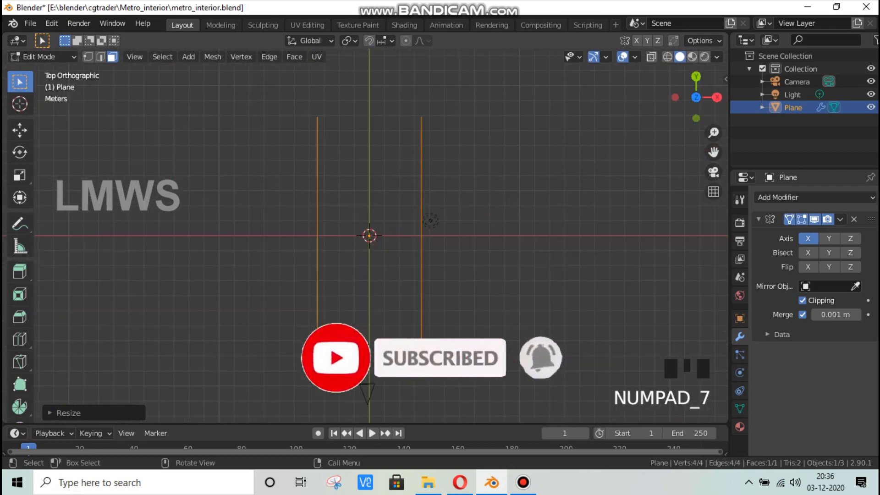
pyautogui.press('s')
pyautogui.press('y')
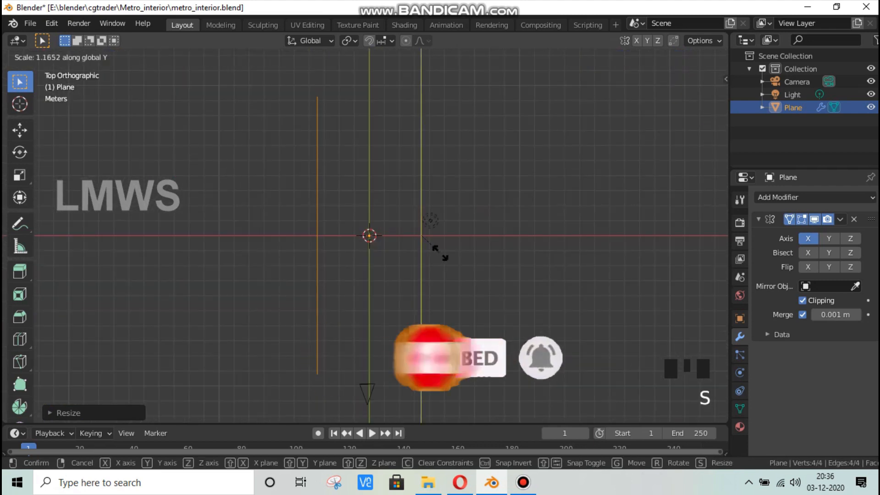
pyautogui.click(442, 251)
pyautogui.moveTo(464, 270); pyautogui.dragTo(403, 280, button='middle')
pyautogui.scroll(2, 402, 281)
# Step: Check the train reference image, then extrude the wall's bottom edge inward along X to the mirror centre to form the floor
pyautogui.click(504, 486)
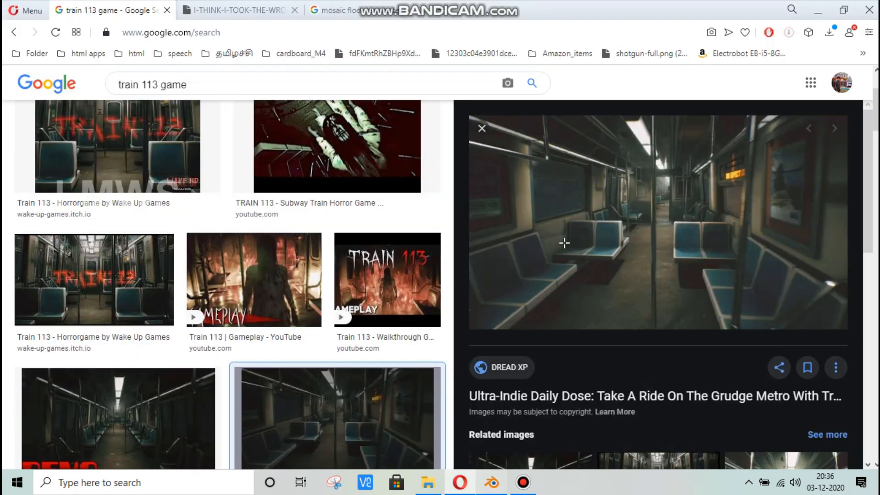
pyautogui.hotkey('alt', 'Tab')
pyautogui.click(326, 149)
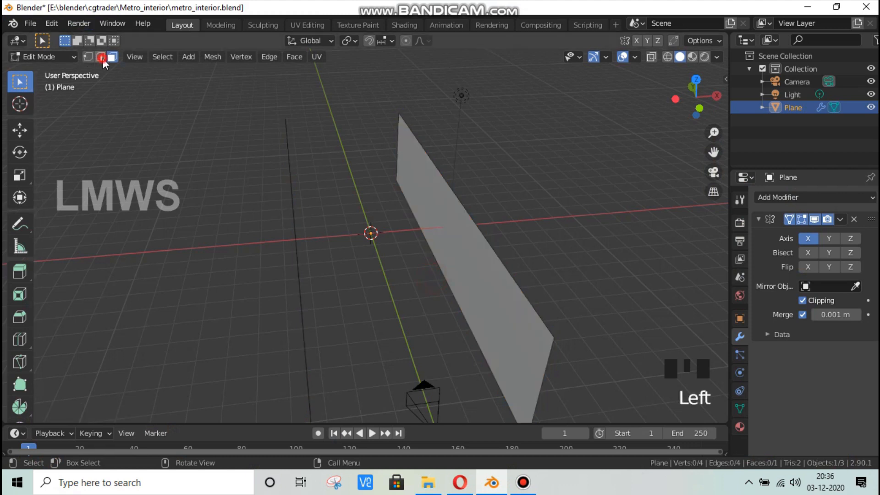
pyautogui.click(100, 56)
pyautogui.click(446, 278)
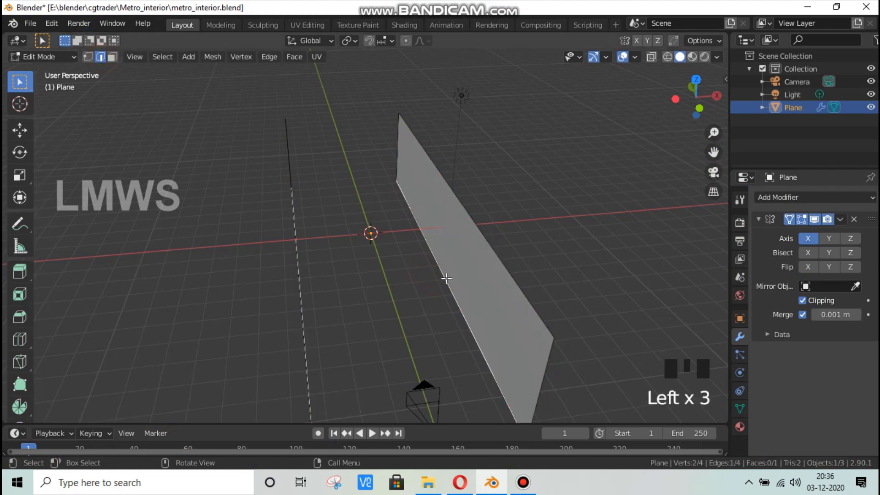
pyautogui.press('e')
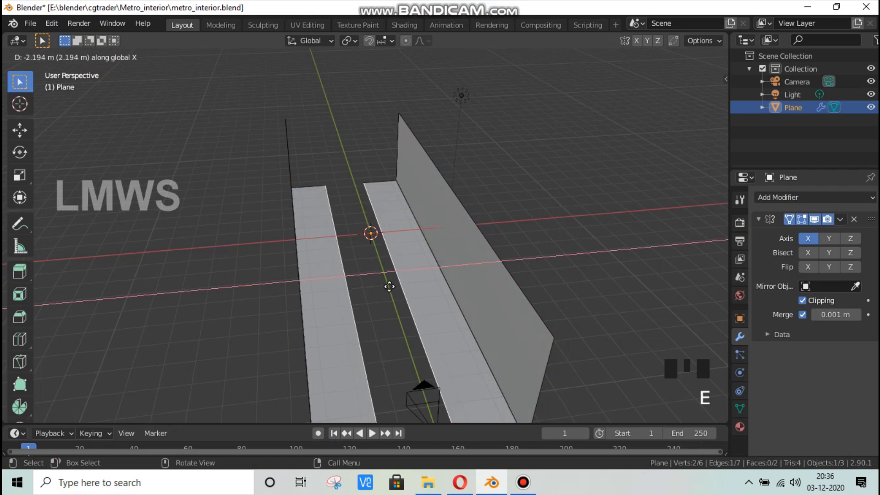
pyautogui.click(367, 291)
pyautogui.scroll(-1, 389, 257)
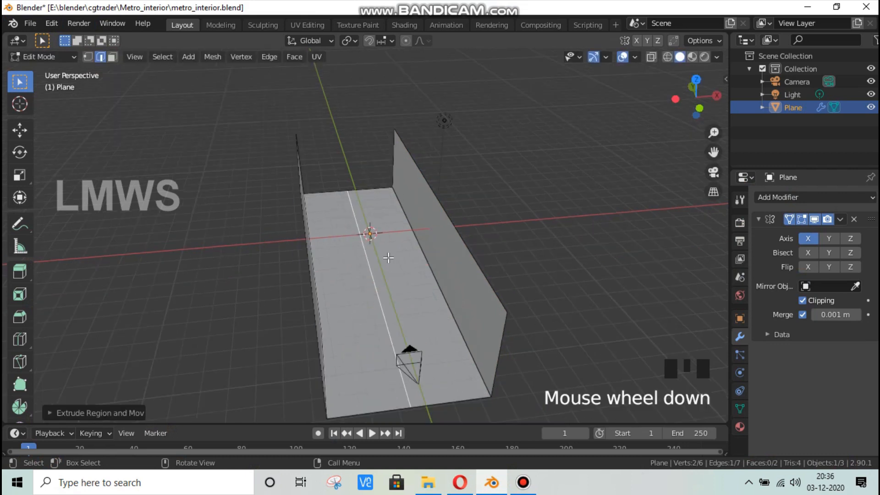
pyautogui.moveTo(388, 257); pyautogui.dragTo(390, 233, button='middle')
pyautogui.press('KP_0')
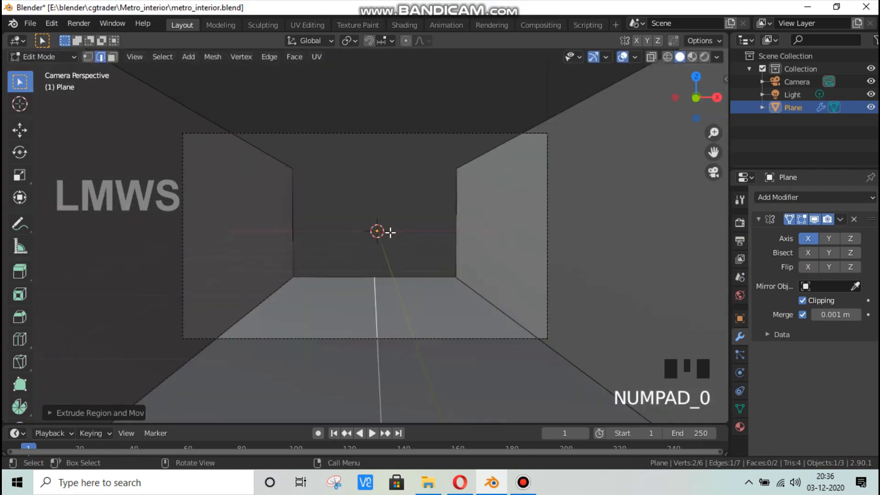
# Step: Extrude the wall's top edge a short distance inward along the X axis to form a narrow lip
pyautogui.scroll(-4, 404, 213)
pyautogui.moveTo(455, 215); pyautogui.dragTo(485, 229, button='middle')
pyautogui.scroll(-1, 383, 245)
pyautogui.click(428, 212)
pyautogui.scroll(2, 527, 265)
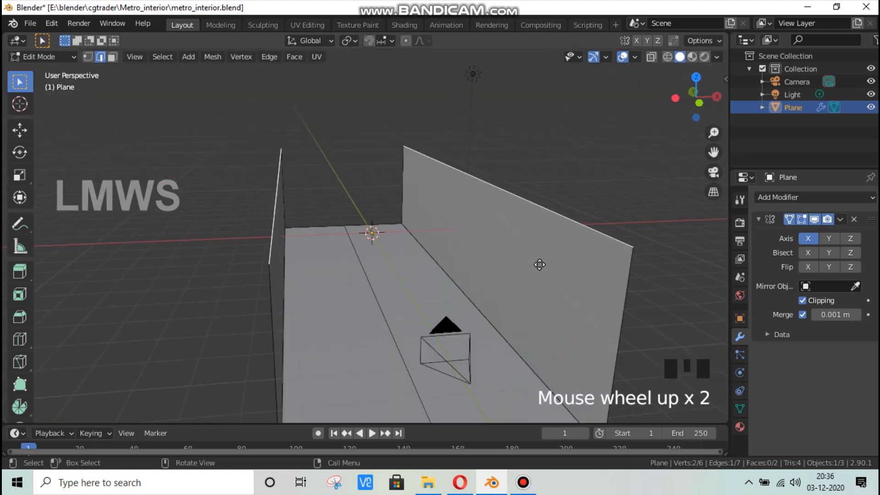
pyautogui.press('e')
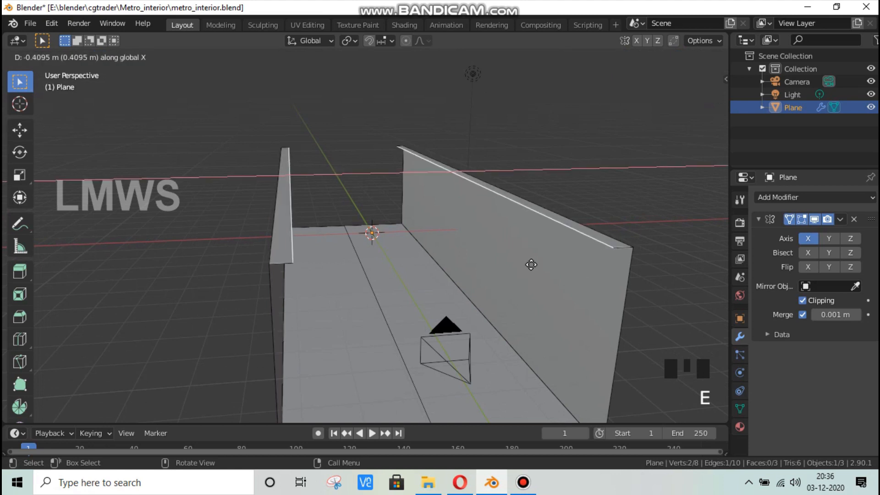
# Step: Switch to the browser and examine the ceiling shape in the full-size train screenshot, then return to Blender
pyautogui.click(462, 468)
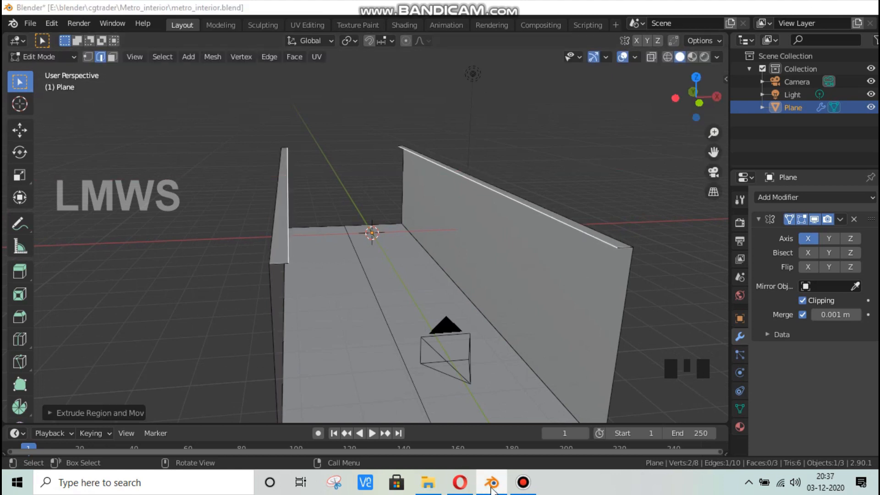
pyautogui.click(492, 487)
pyautogui.hotkey('alt', 'Tab')
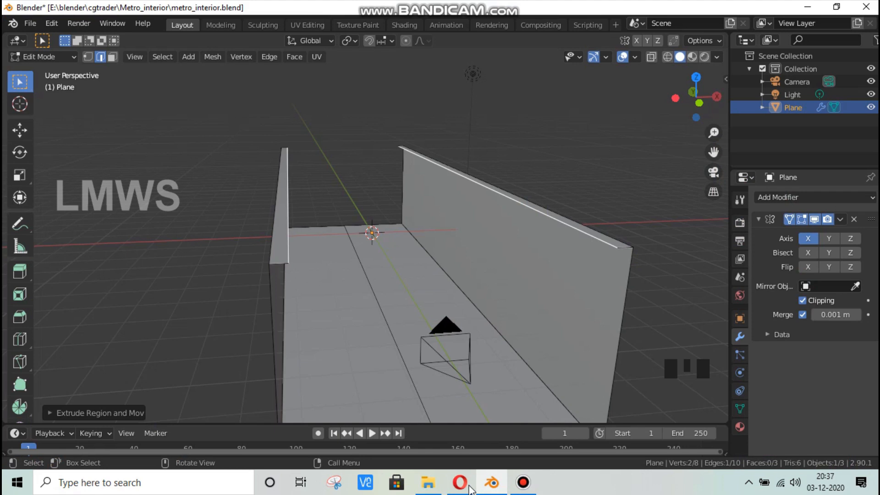
pyautogui.hotkey('alt', 'Tab')
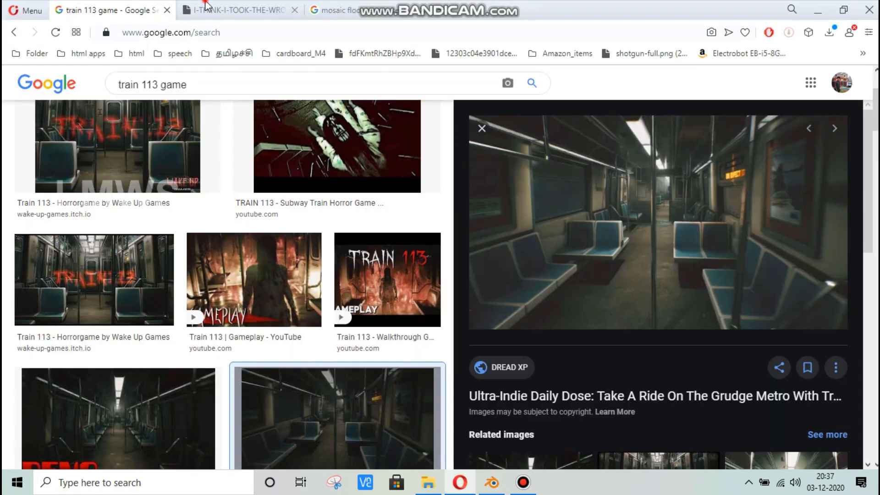
pyautogui.click(246, 6)
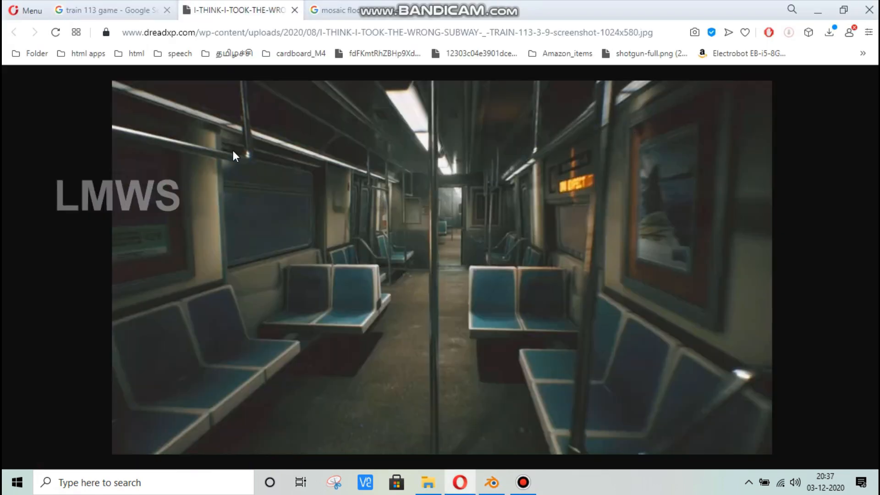
pyautogui.click(491, 482)
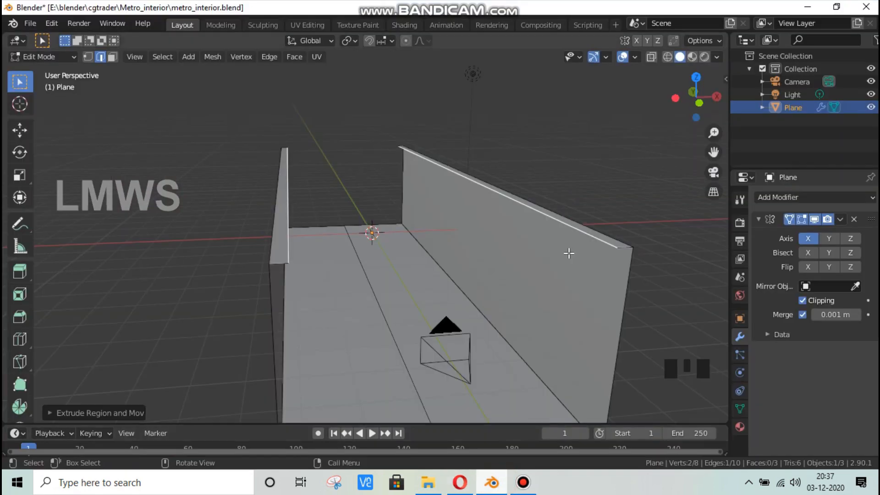
# Step: In front view, move the lip's inner edge outward along X by about 0.09 m to narrow the lip
pyautogui.press('KP_1')
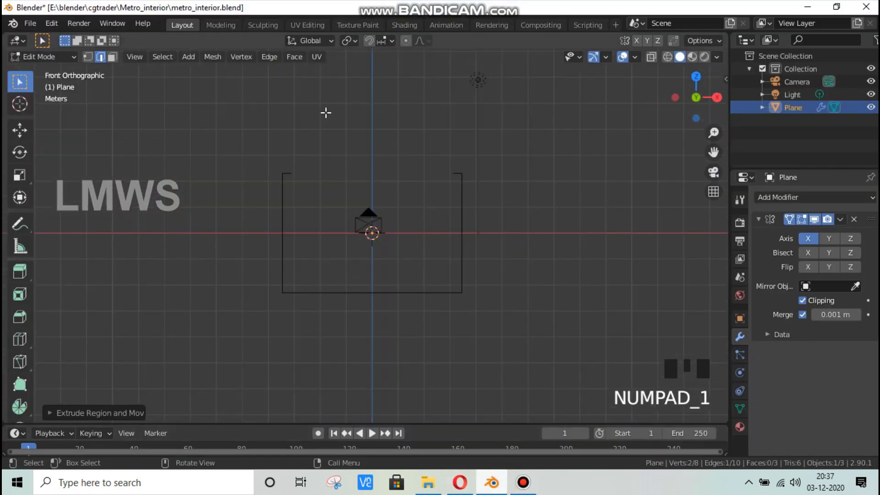
pyautogui.scroll(2, 481, 231)
pyautogui.press('g')
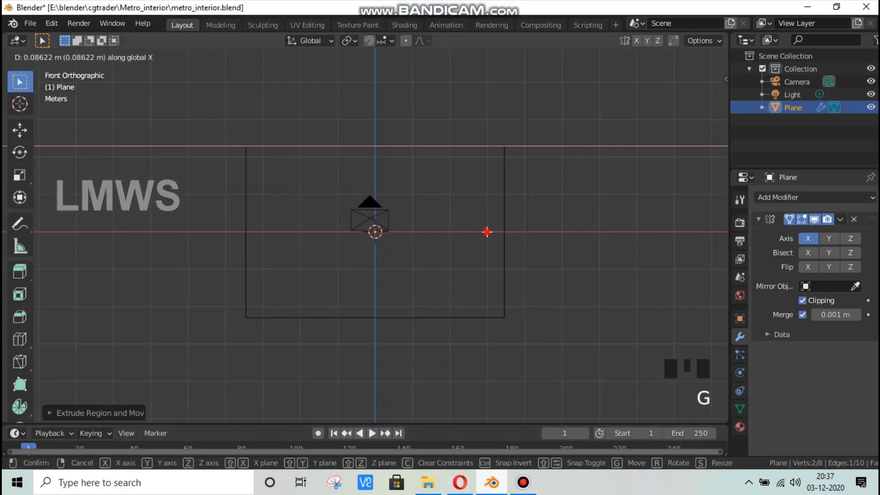
pyautogui.click(509, 189)
# Step: Extrude the lip's inner edge upward along Z about 0.28 m, then extrude it inward along X to form a stepped ceiling profile
pyautogui.press('e')
pyautogui.press('z')
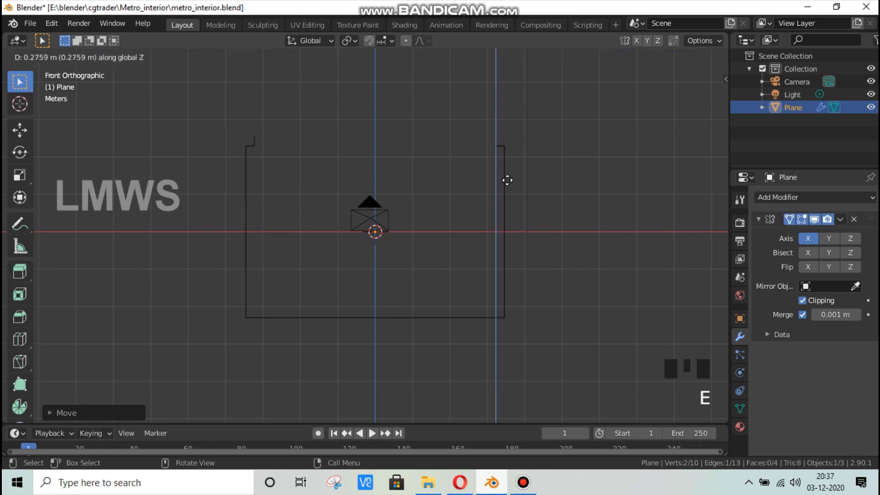
pyautogui.click(507, 178)
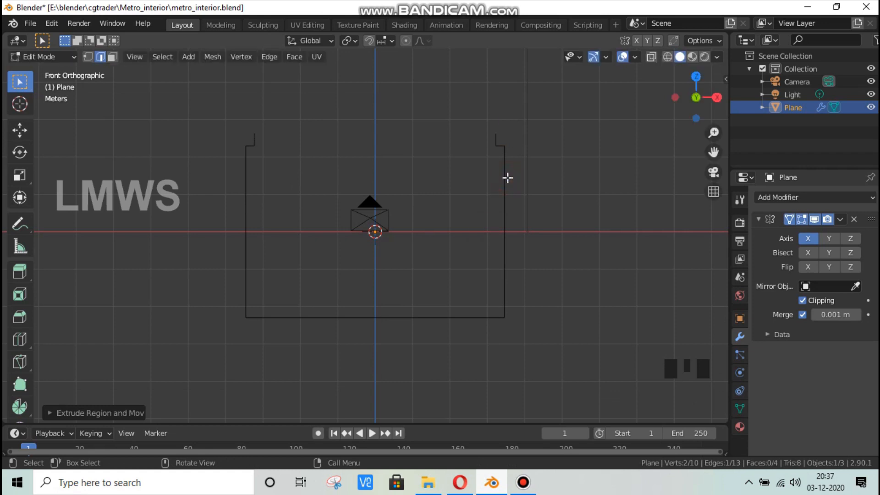
pyautogui.press('e')
pyautogui.press('x')
pyautogui.click(494, 174)
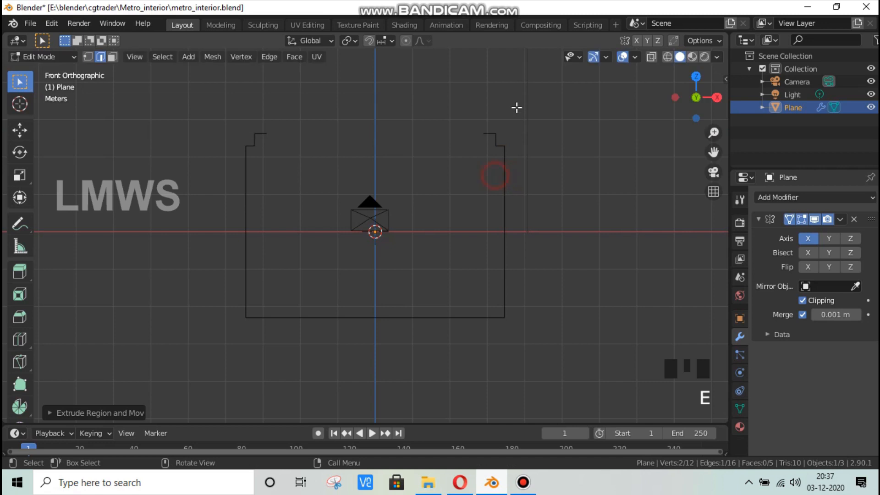
# Step: Compare the profile with the train reference and widen the upper ceiling strip by moving its inner edge inward about 0.54 m along X
pyautogui.scroll(3, 526, 130)
pyautogui.moveTo(712, 151); pyautogui.dragTo(710, 247)
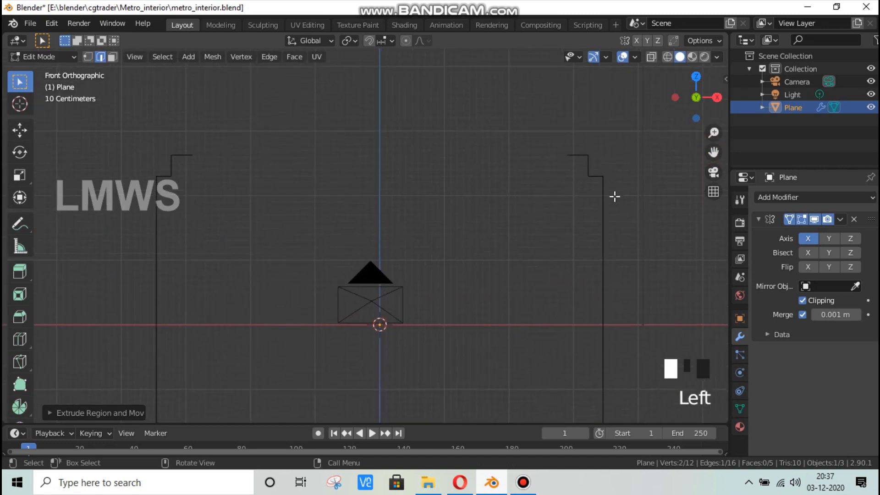
pyautogui.scroll(1, 613, 194)
pyautogui.click(499, 486)
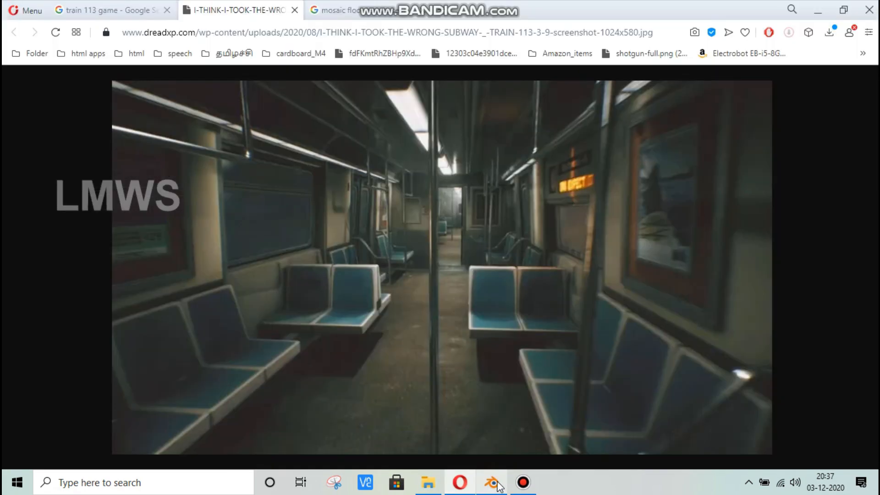
pyautogui.click(499, 486)
pyautogui.scroll(-3, 475, 253)
pyautogui.moveTo(475, 254)
pyautogui.mouseDown(button='middle')
pyautogui.moveTo(499, 249)
pyautogui.moveTo(481, 246)
pyautogui.mouseUp(button='middle')
pyautogui.scroll(-1, 483, 246)
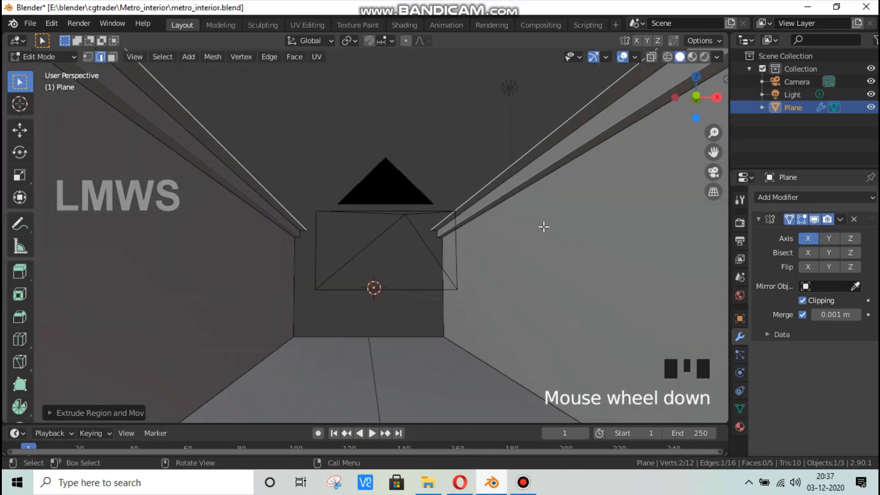
pyautogui.press('g')
pyautogui.press('x')
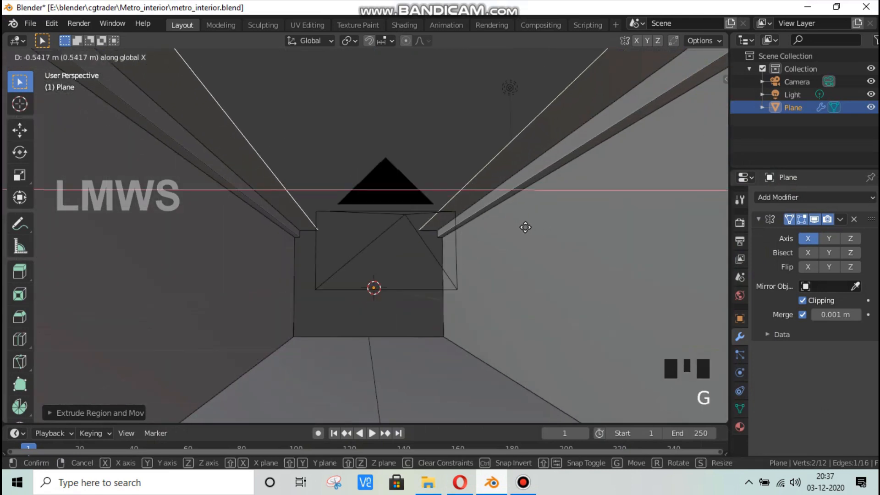
pyautogui.click(524, 227)
# Step: Select only the edges of the upper ceiling strip and move the strip up along the Z axis by about 0.19 m
pyautogui.scroll(-2, 538, 230)
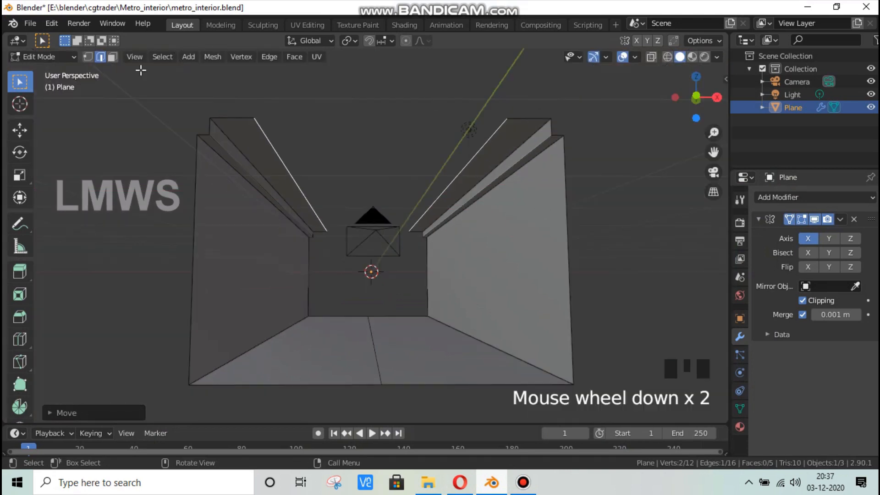
pyautogui.click(110, 55)
pyautogui.click(515, 133)
pyautogui.keyDown('shift'); pyautogui.click(539, 144); pyautogui.keyUp('shift')
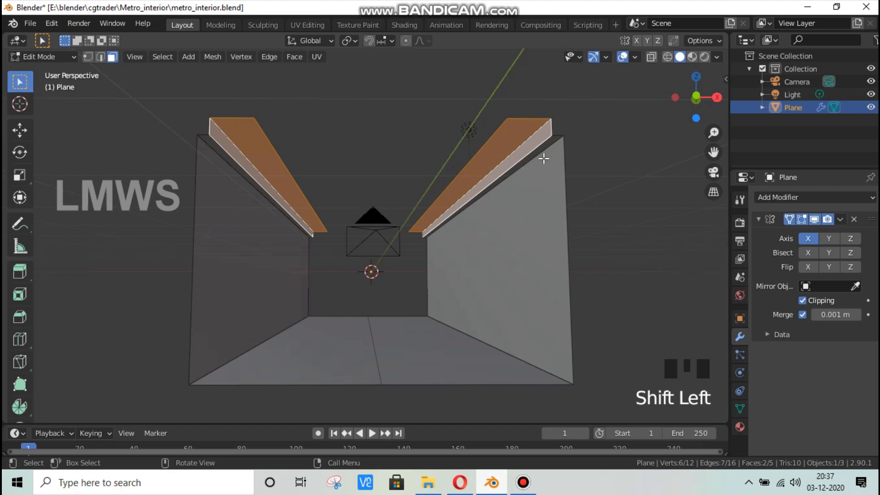
pyautogui.press('Escape')
pyautogui.click(101, 56)
pyautogui.click(526, 154)
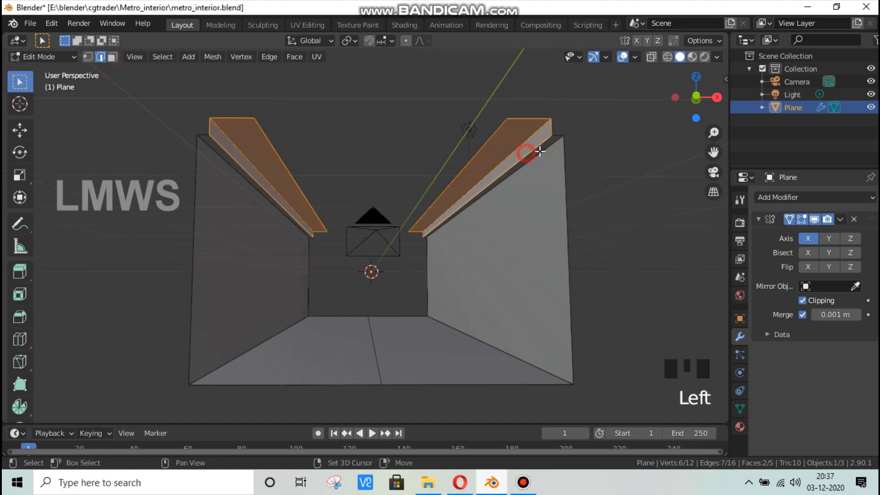
pyautogui.keyDown('shift'); pyautogui.click(544, 137); pyautogui.keyUp('shift')
pyautogui.keyDown('shift'); pyautogui.click(550, 130); pyautogui.keyUp('shift')
pyautogui.scroll(-2, 549, 168)
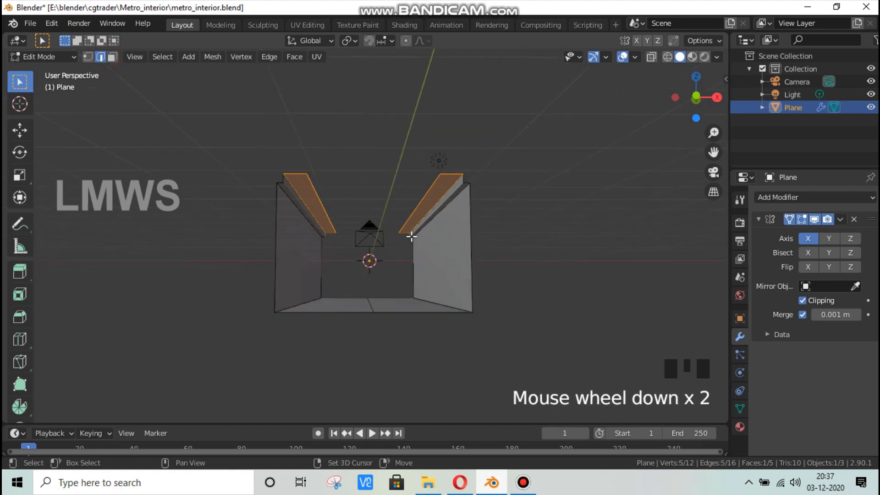
pyautogui.scroll(4, 421, 240)
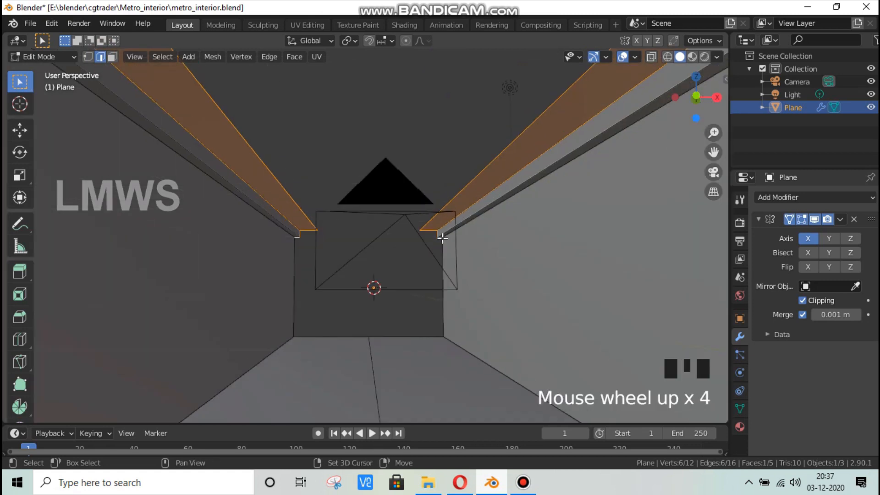
pyautogui.keyDown('shift'); pyautogui.click(438, 237); pyautogui.keyUp('shift')
pyautogui.keyDown('shift'); pyautogui.click(434, 233); pyautogui.keyUp('shift')
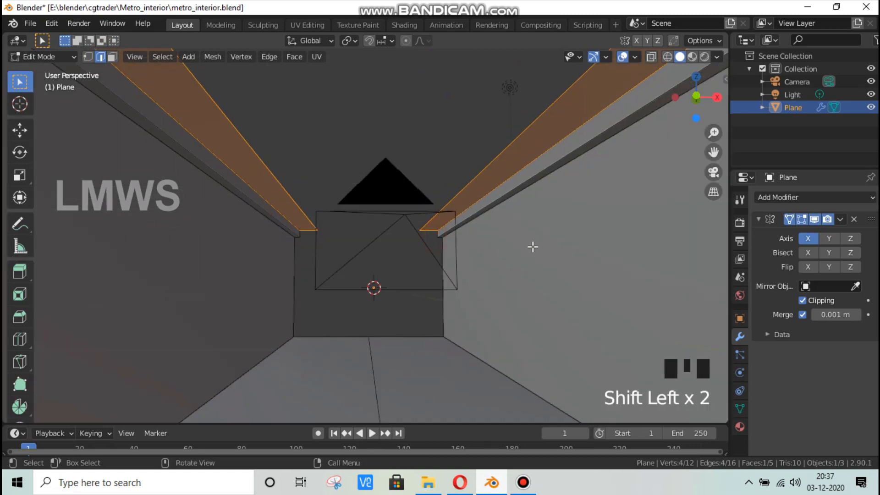
pyautogui.press('g')
pyautogui.press('z')
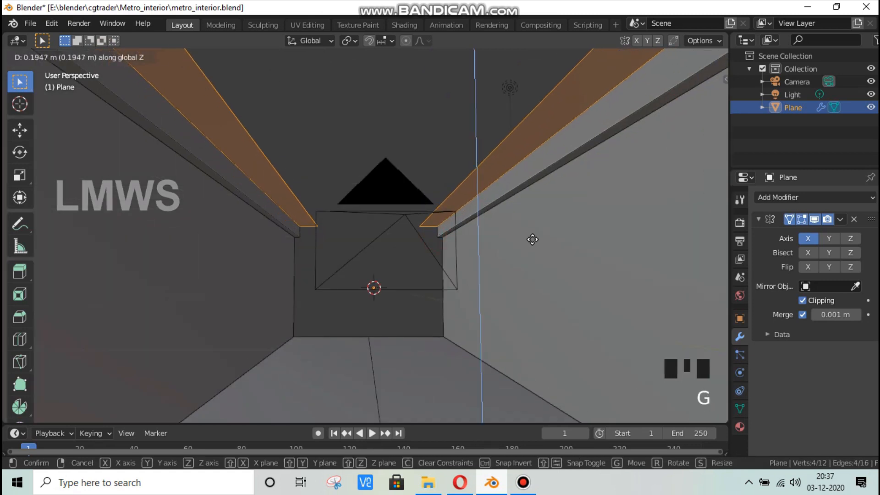
pyautogui.click(533, 239)
pyautogui.scroll(-3, 533, 239)
pyautogui.press('KP_1')
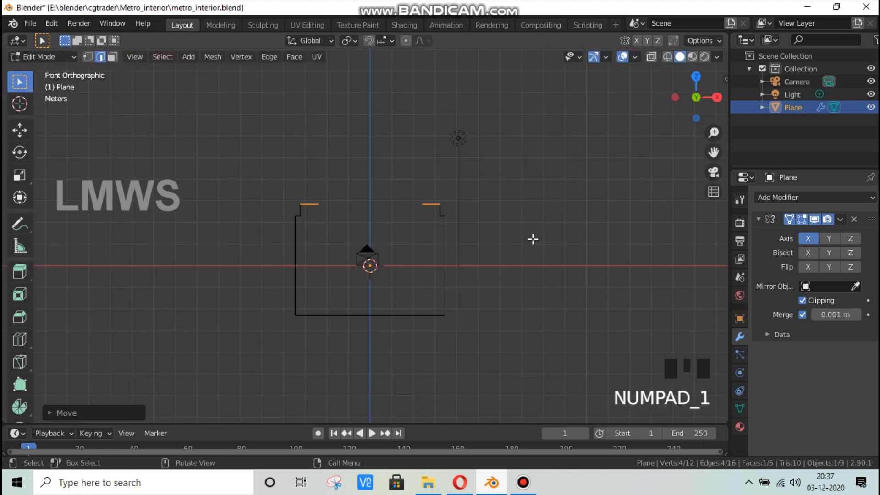
pyautogui.scroll(5, 449, 238)
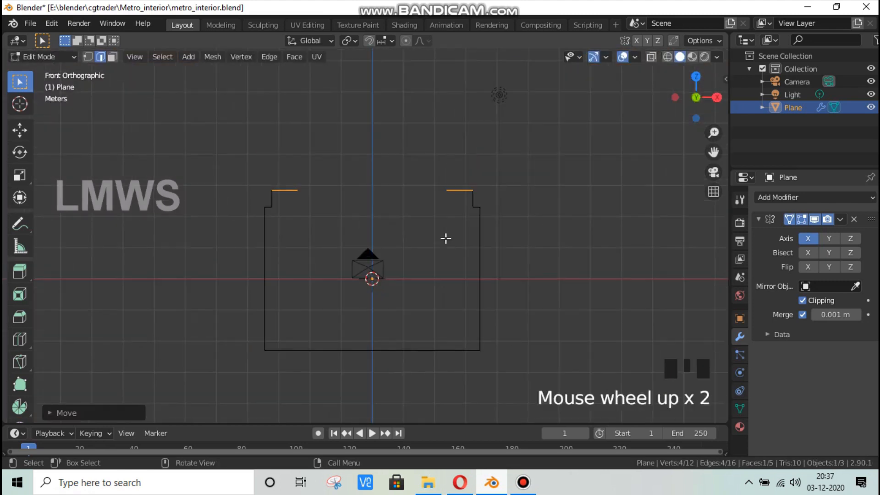
# Step: Raise the upper ceiling strip slightly further along the Z axis and clear the selection
pyautogui.press('g')
pyautogui.press('z')
pyautogui.click(495, 216)
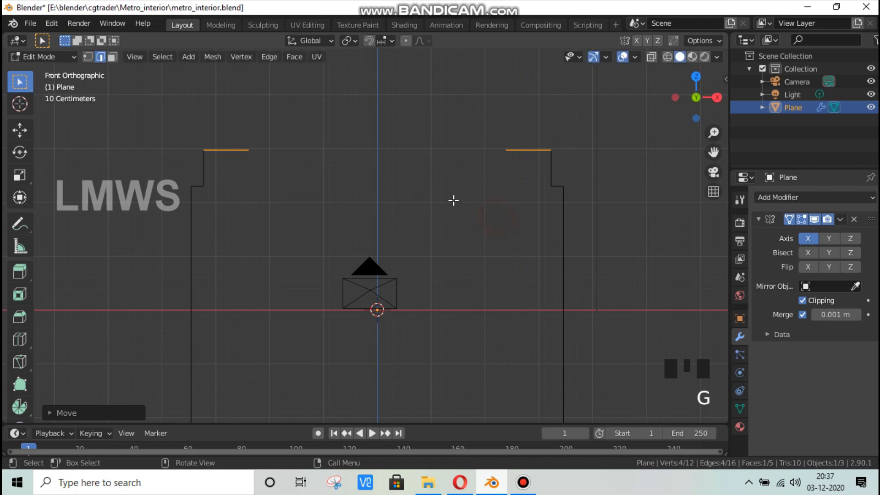
pyautogui.hotkey('alt', 'a')
pyautogui.scroll(-1, 53, 58)
# Step: Check the train reference and extrude the upper ceiling strip's inner edge upward along Z by about 0.16 m
pyautogui.click(101, 56)
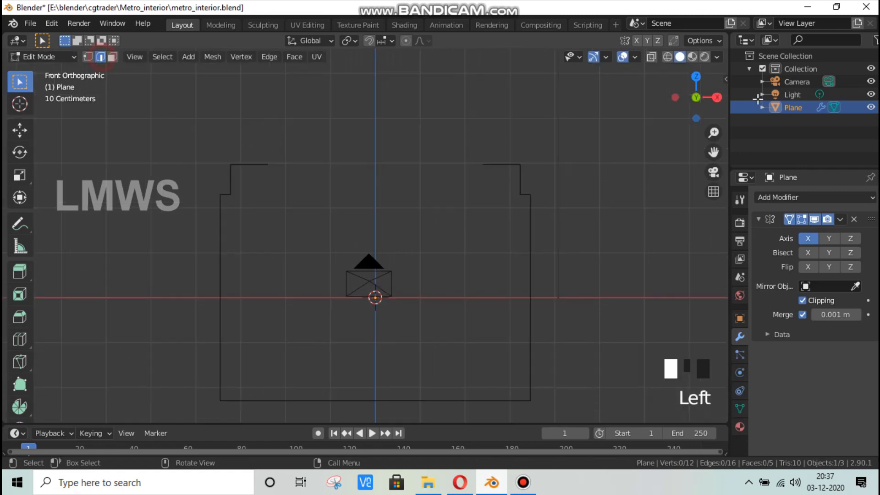
pyautogui.moveTo(704, 101); pyautogui.dragTo(540, 174)
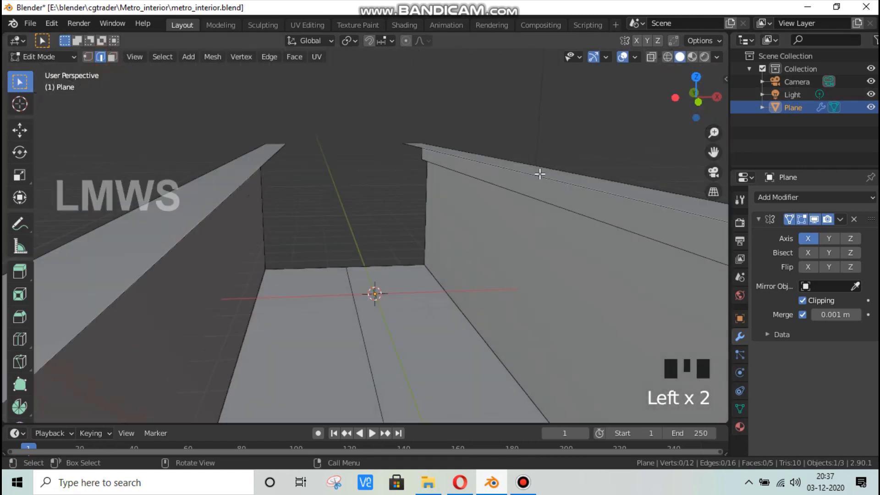
pyautogui.click(470, 488)
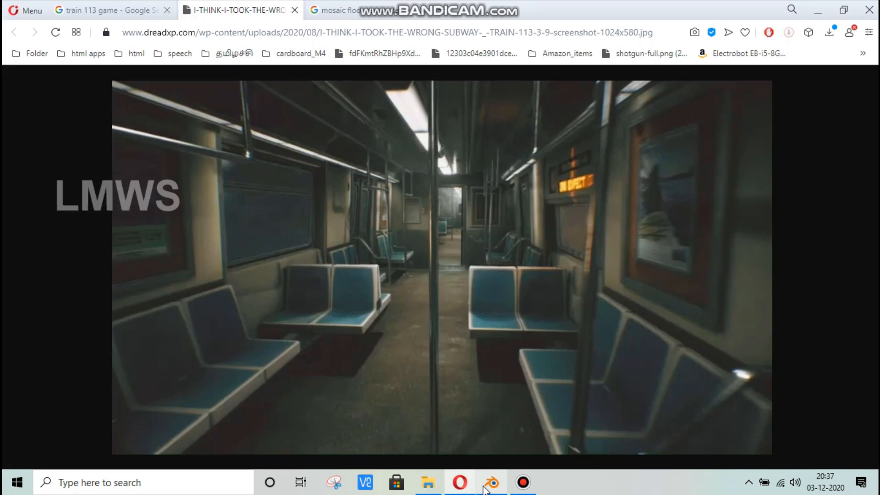
pyautogui.click(486, 489)
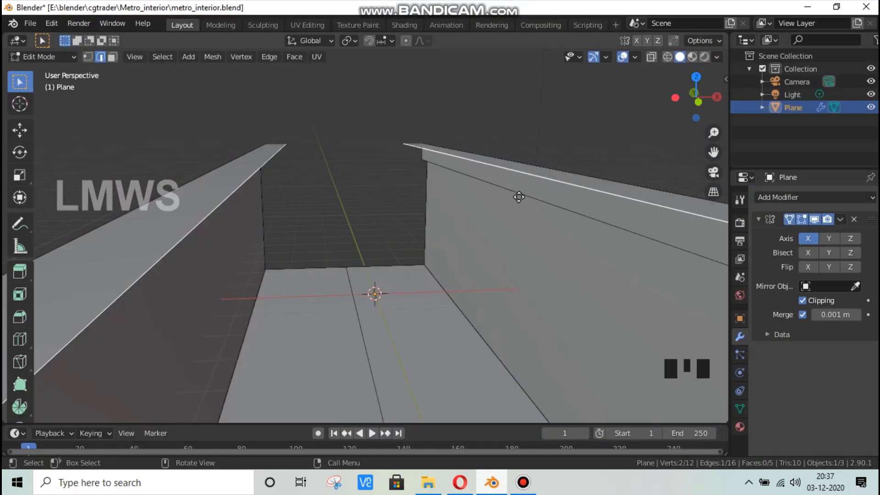
pyautogui.press('e')
pyautogui.click(524, 190)
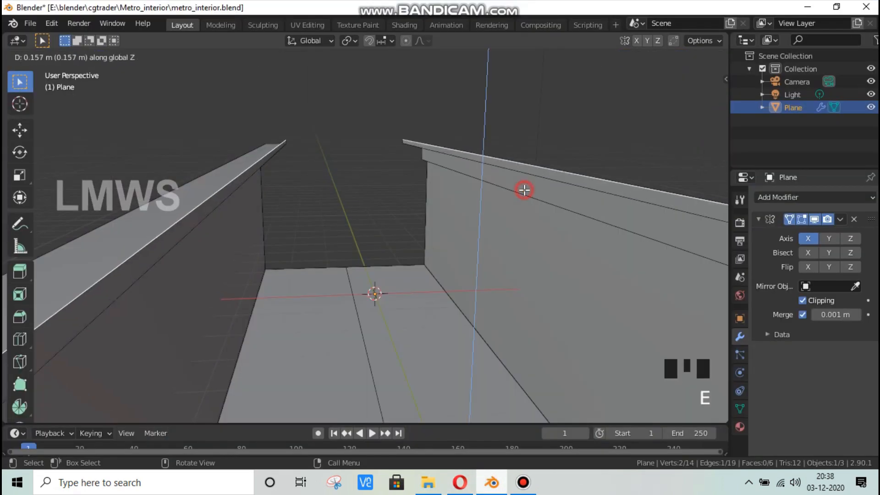
# Step: In front view, extrude the raised edge inward along X to the mirror centre line to close the ceiling
pyautogui.press('KP_1')
pyautogui.scroll(1, 558, 190)
pyautogui.scroll(1, 559, 195)
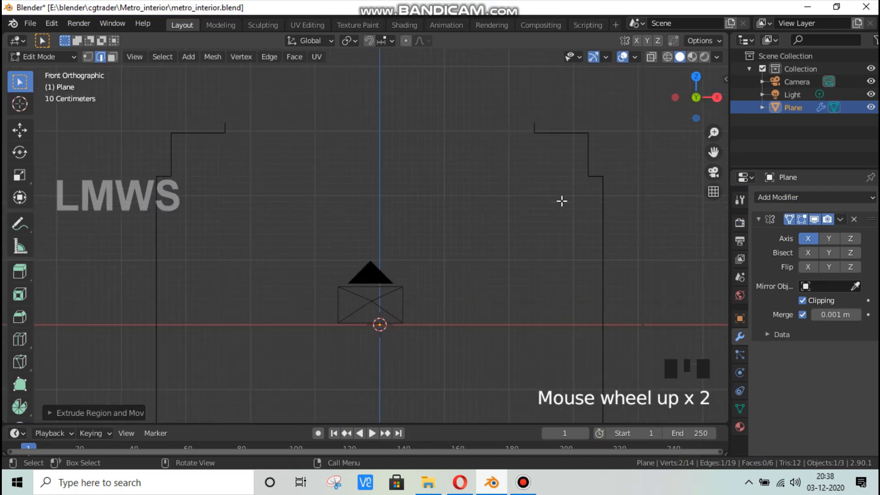
pyautogui.press('e')
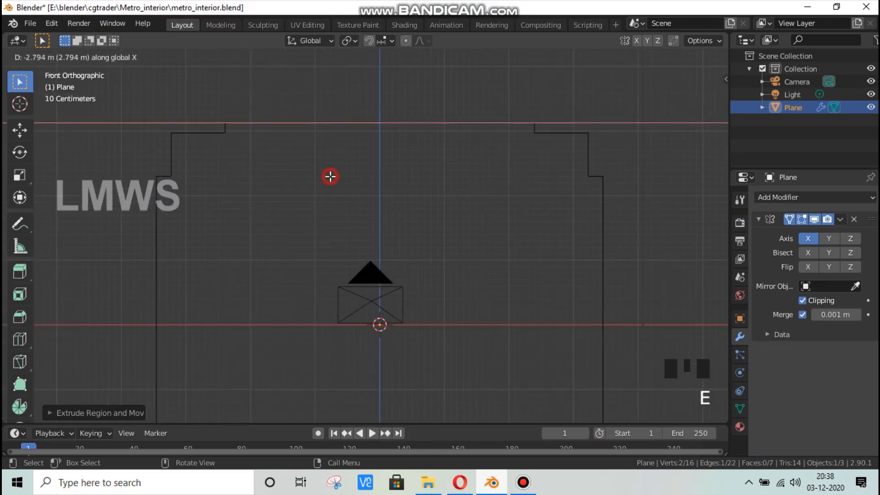
pyautogui.click(330, 176)
pyautogui.scroll(-2, 686, 102)
pyautogui.scroll(1, 686, 101)
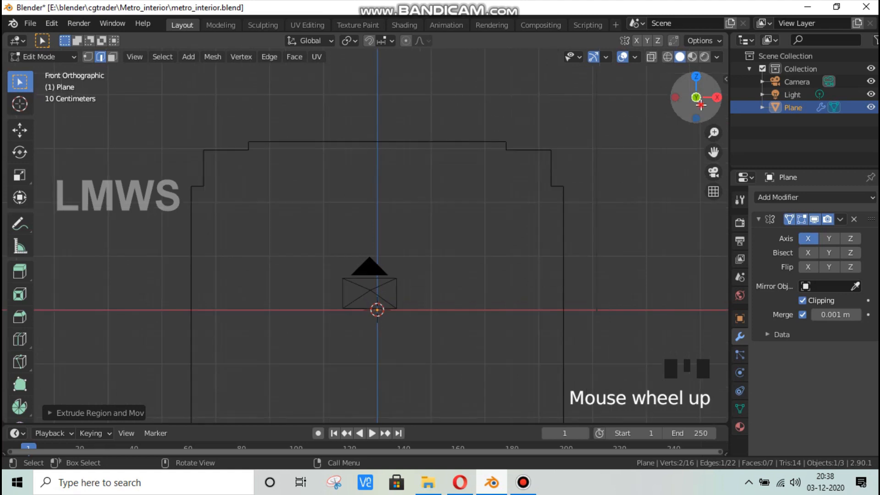
# Step: Bevel the lengthwise corner edge between the vertical step and the upper ceiling strip with three segments to round it
pyautogui.moveTo(687, 101); pyautogui.dragTo(506, 158)
pyautogui.scroll(-1, 189, 95)
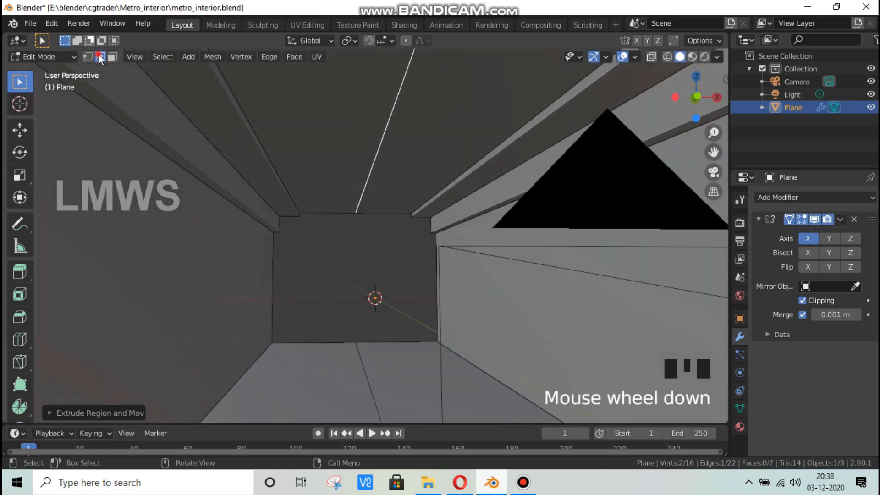
pyautogui.click(100, 56)
pyautogui.scroll(-2, 581, 103)
pyautogui.click(633, 205)
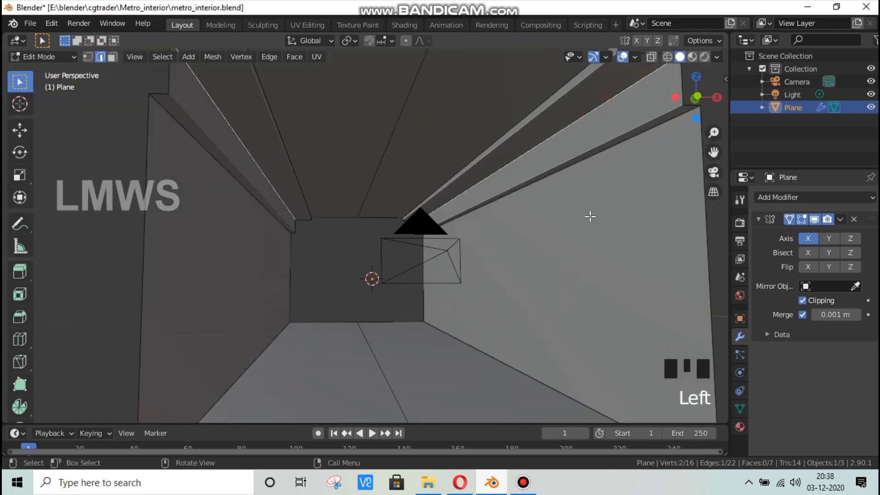
pyautogui.hotkey('ctrl', 'b')
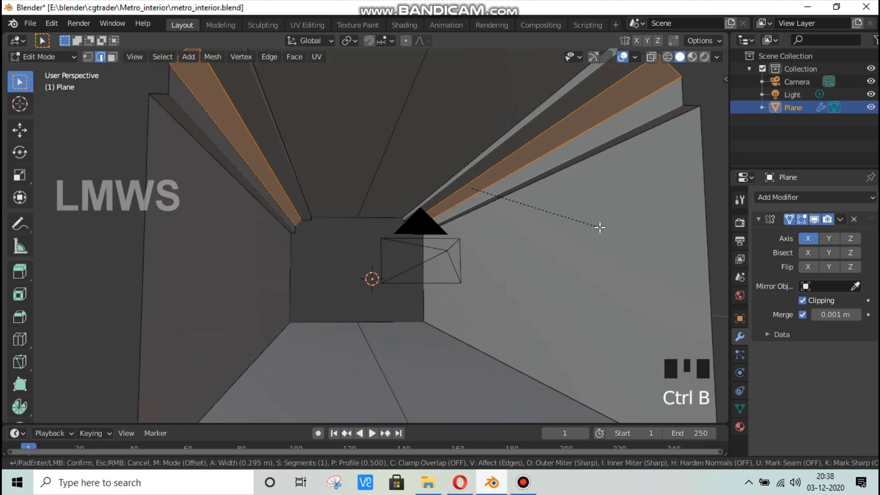
pyautogui.scroll(2, 606, 231)
pyautogui.click(607, 232)
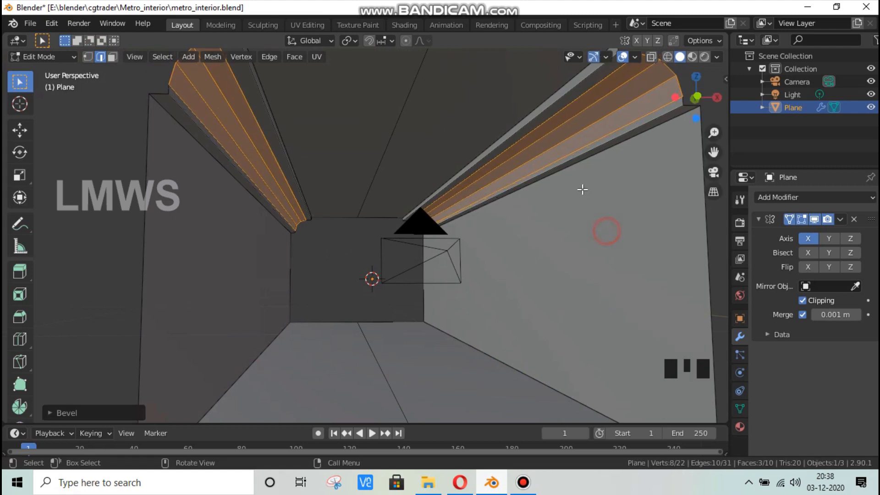
pyautogui.hotkey('alt', 'a')
# Step: Check the train reference and add a lengthwise loop cut to the flat ceiling, slid about 0.78 toward the centre line
pyautogui.scroll(-2, 511, 329)
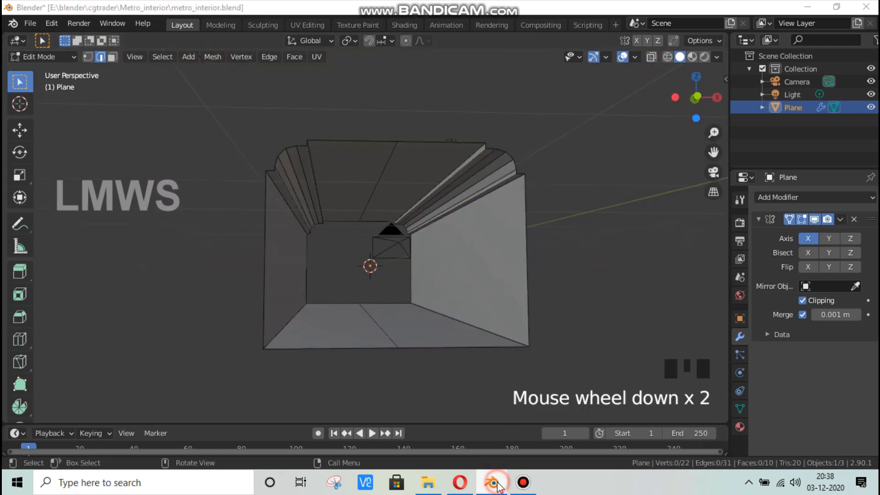
pyautogui.click(499, 485)
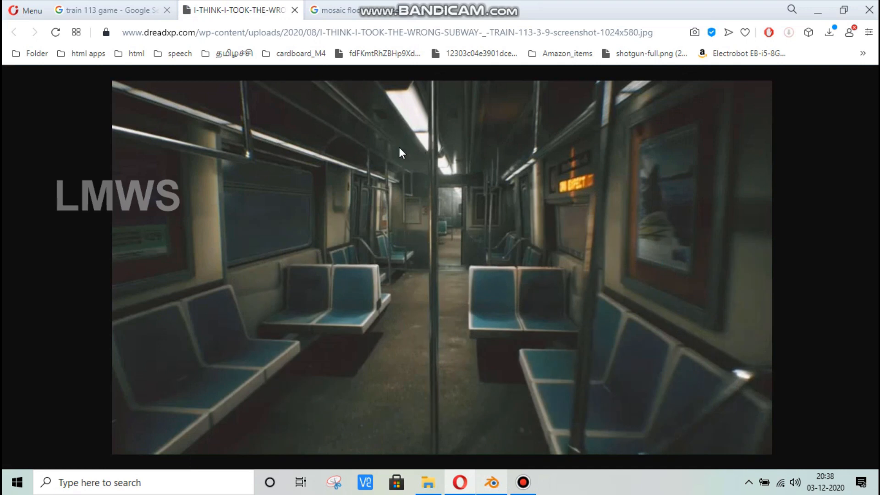
pyautogui.click(500, 488)
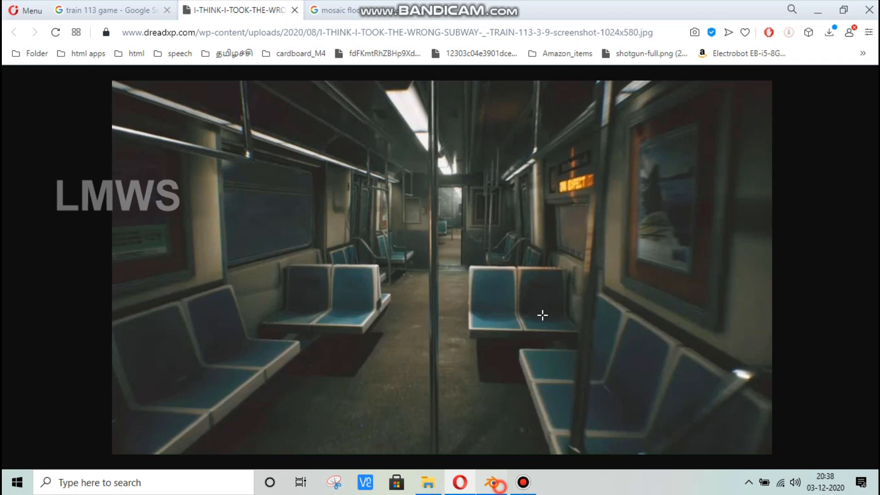
pyautogui.scroll(2, 408, 195)
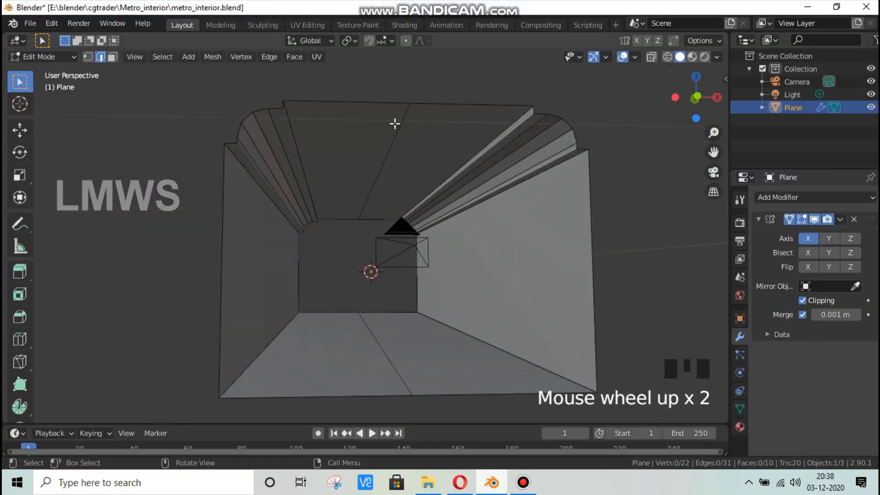
pyautogui.hotkey('ctrl', 'r')
pyautogui.click(429, 110)
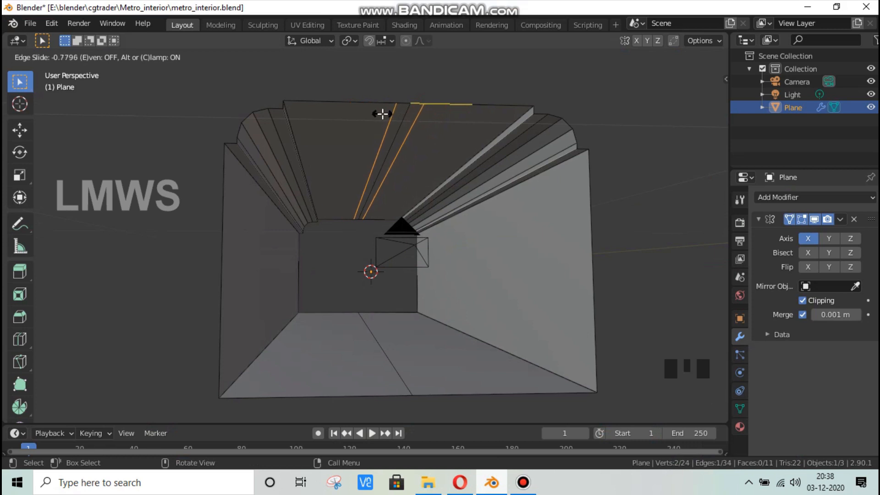
pyautogui.click(383, 112)
# Step: Select the narrow face along the ceiling's centre and extrude it down along Z by about 0.2 m as a light strip
pyautogui.scroll(2, 156, 79)
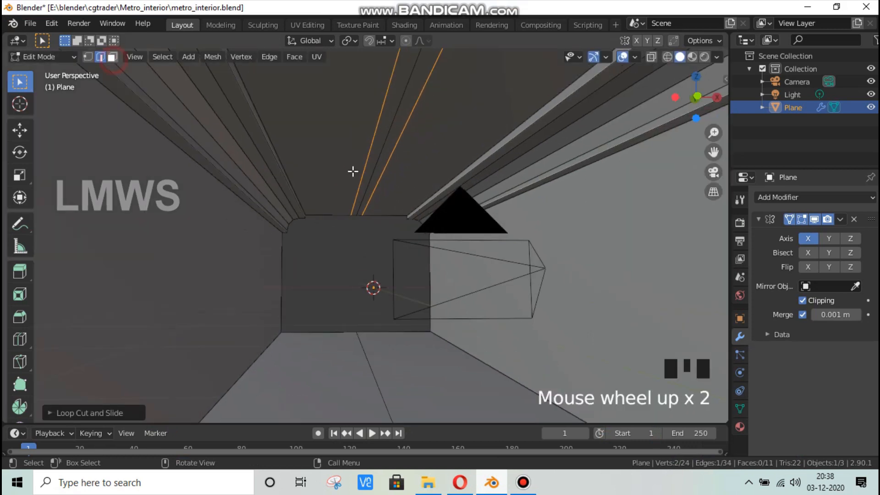
pyautogui.press('3')
pyautogui.scroll(-1, 394, 146)
pyautogui.click(410, 112)
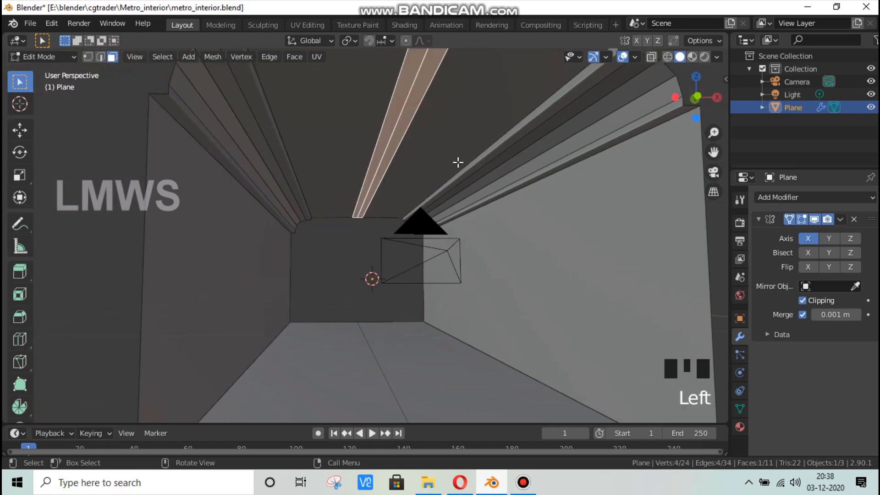
pyautogui.scroll(-1, 457, 162)
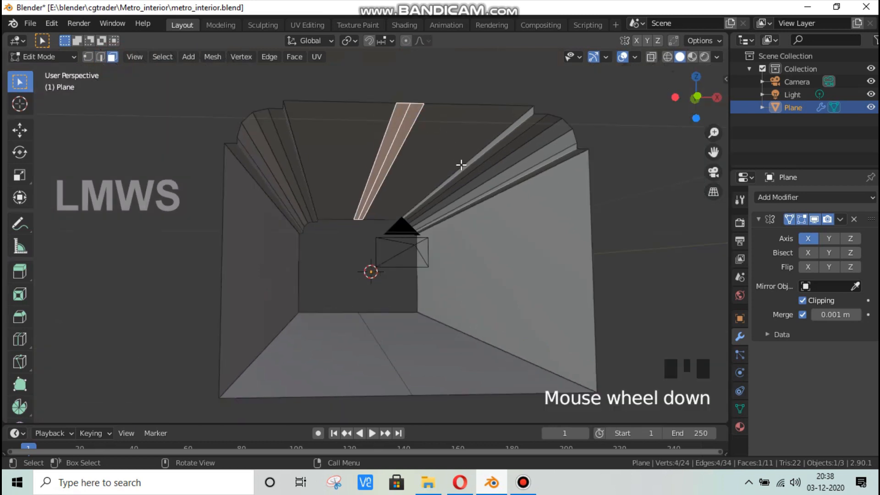
pyautogui.press('e')
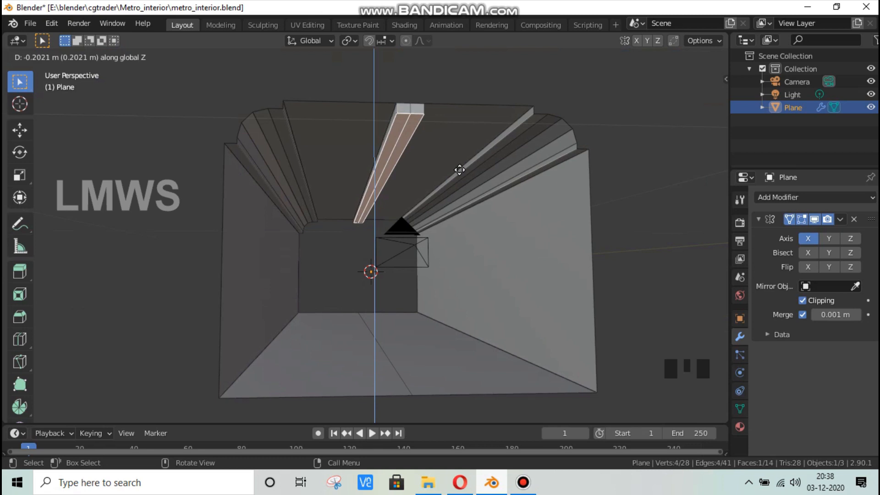
pyautogui.click(459, 170)
pyautogui.scroll(2, 459, 170)
pyautogui.scroll(-2, 479, 180)
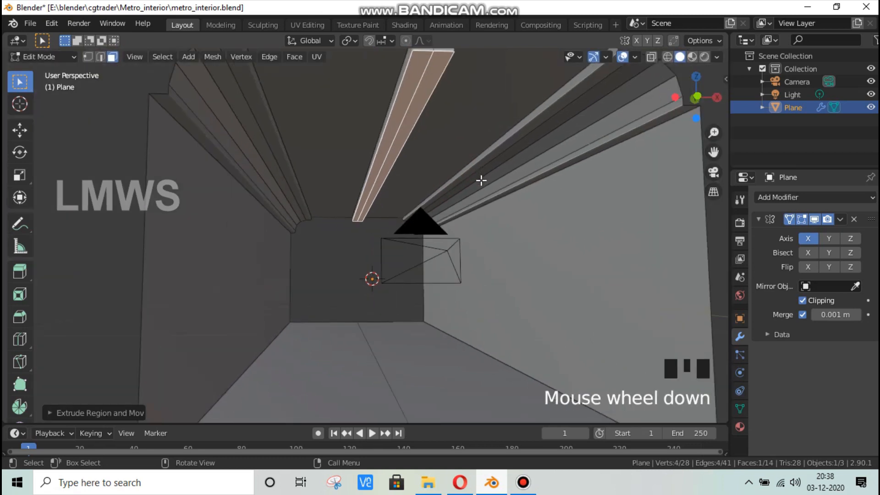
# Step: Scale the light strip's lower face along X to about 0.5 to taper its sides
pyautogui.scroll(1, 489, 186)
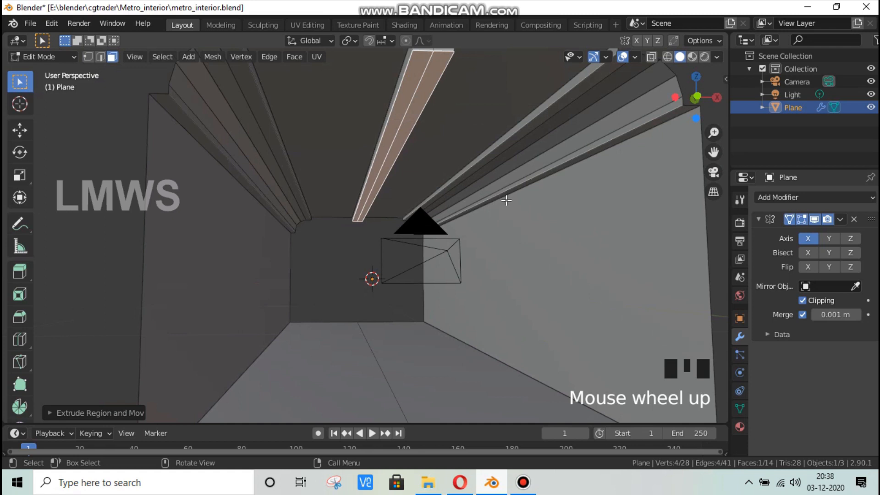
pyautogui.press('s')
pyautogui.press('x')
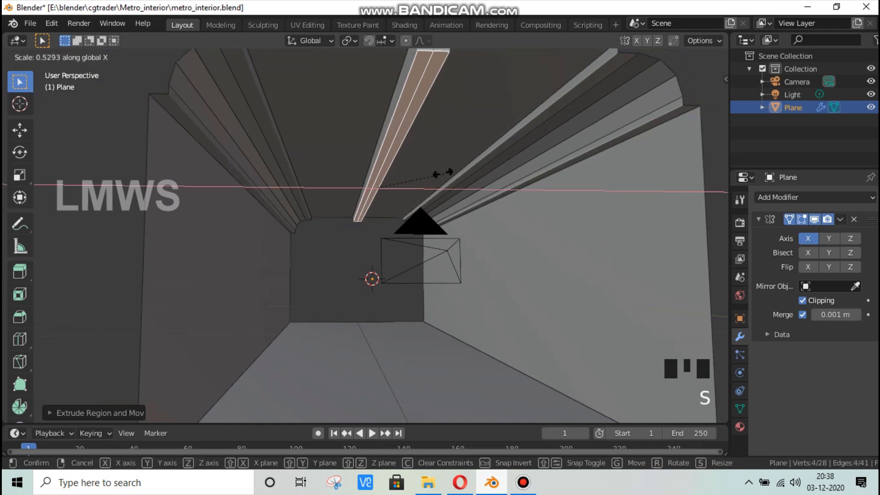
pyautogui.click(436, 174)
# Step: In front view, move the light strip's lower face slightly down along Z to deepen the fixture
pyautogui.press('g')
pyautogui.press('z')
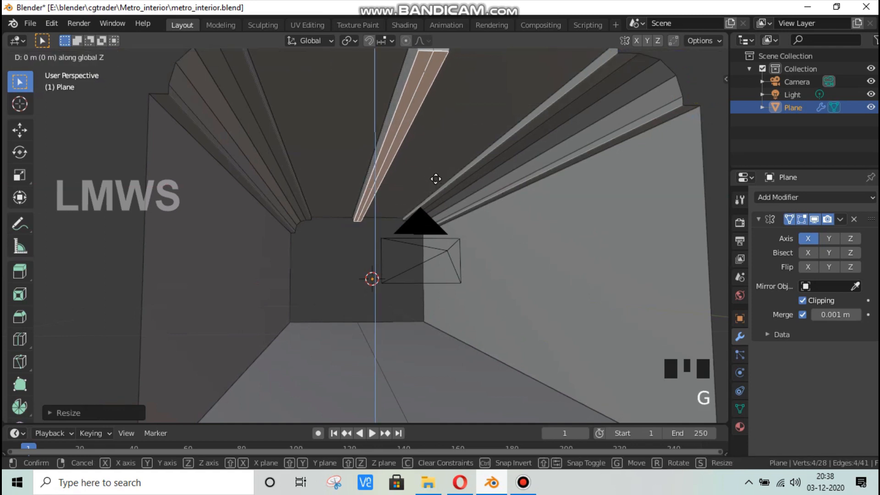
pyautogui.click(436, 179)
pyautogui.press('KP_1')
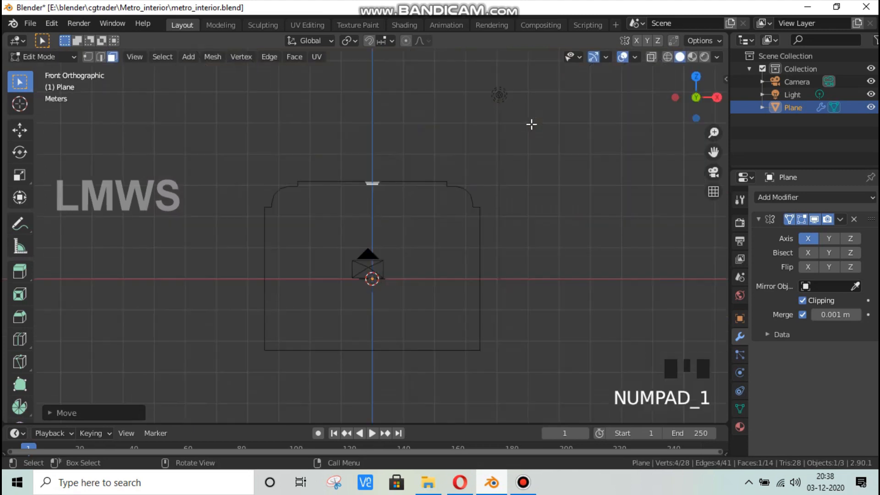
pyautogui.scroll(6, 435, 151)
pyautogui.press('g')
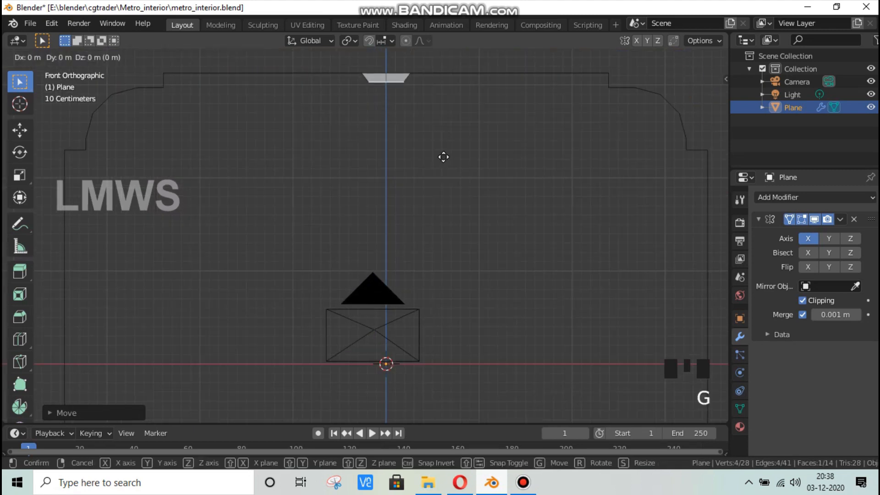
pyautogui.press('z')
pyautogui.click(443, 158)
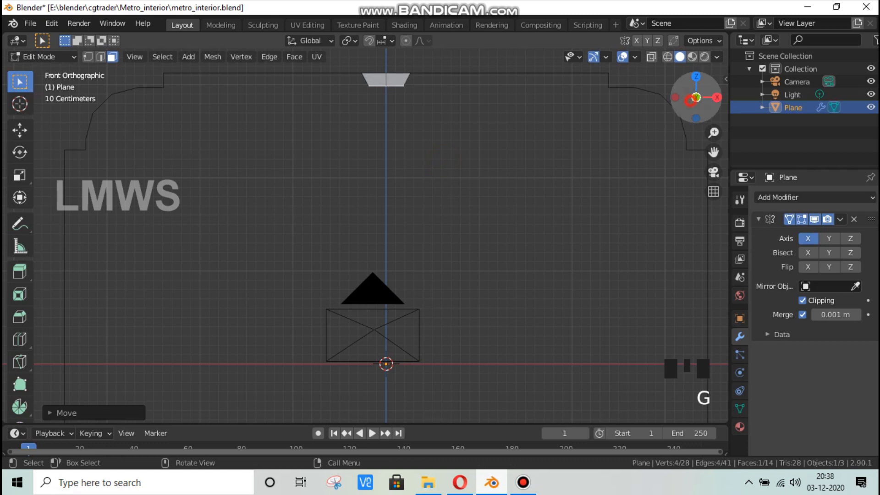
# Step: Check the whole interior in perspective and save metro_interior.blend
pyautogui.moveTo(697, 94); pyautogui.dragTo(463, 239)
pyautogui.scroll(-9, 577, 206)
pyautogui.hotkey('ctrl', 's')
pyautogui.scroll(4, 463, 240)
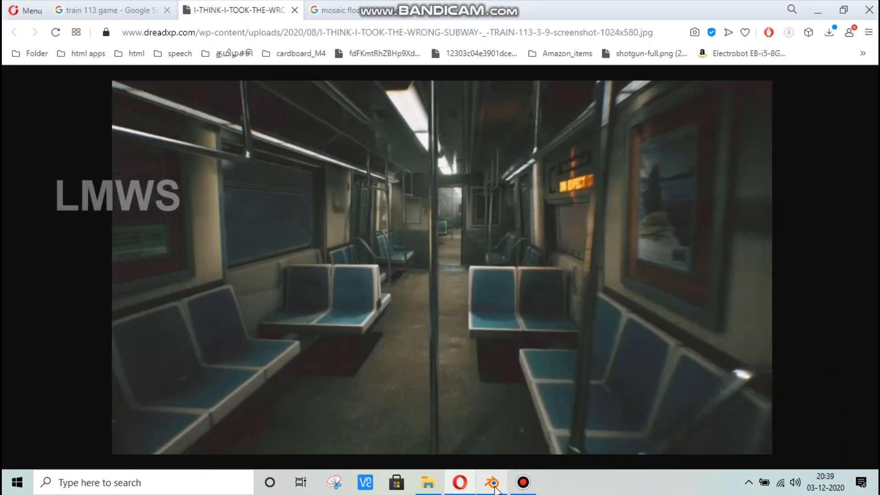
# Step: Examine the Train 113 reference images in the browser, and return to Blender to view the carriage from the right side
pyautogui.click(495, 490)
pyautogui.click(495, 490)
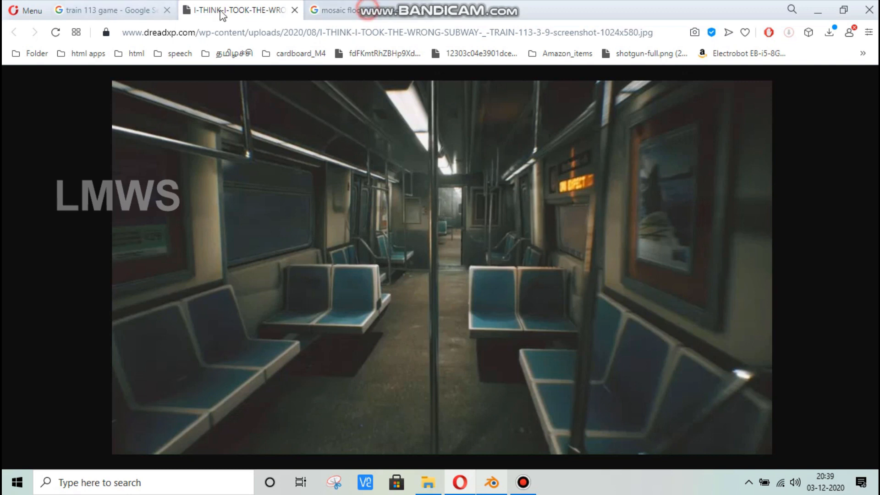
pyautogui.click(111, 6)
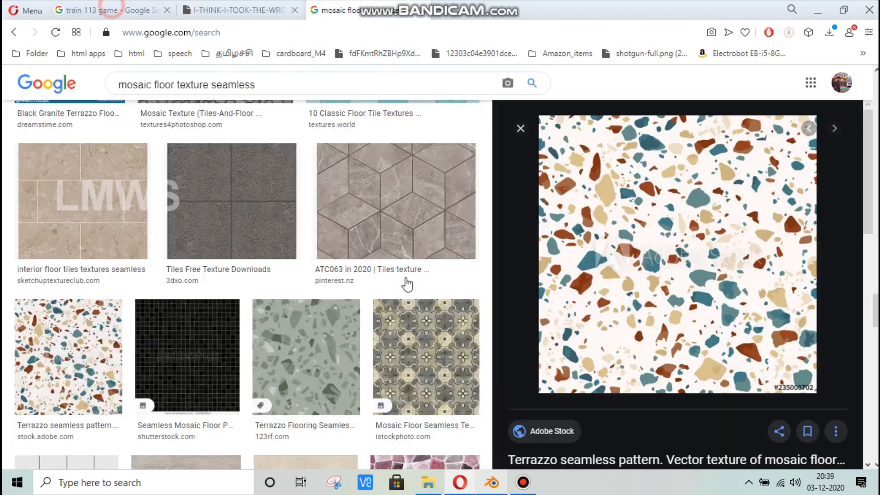
pyautogui.scroll(-4, 324, 344)
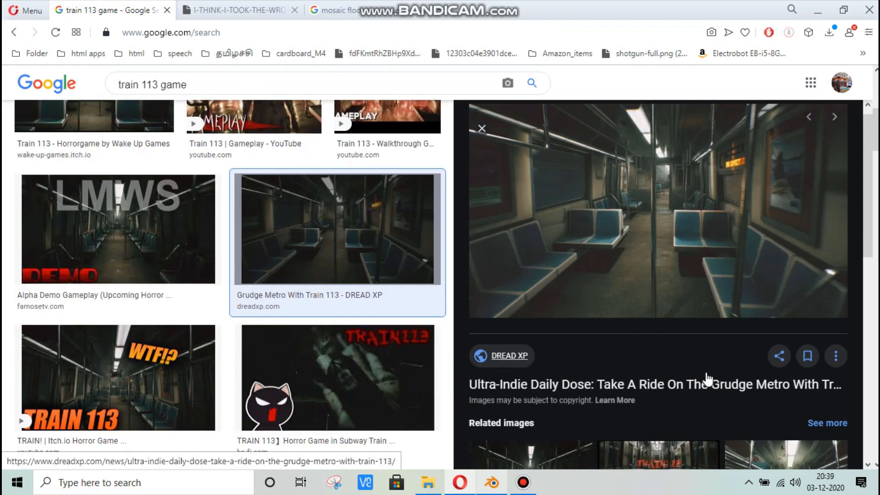
pyautogui.scroll(-5, 697, 377)
pyautogui.click(555, 320)
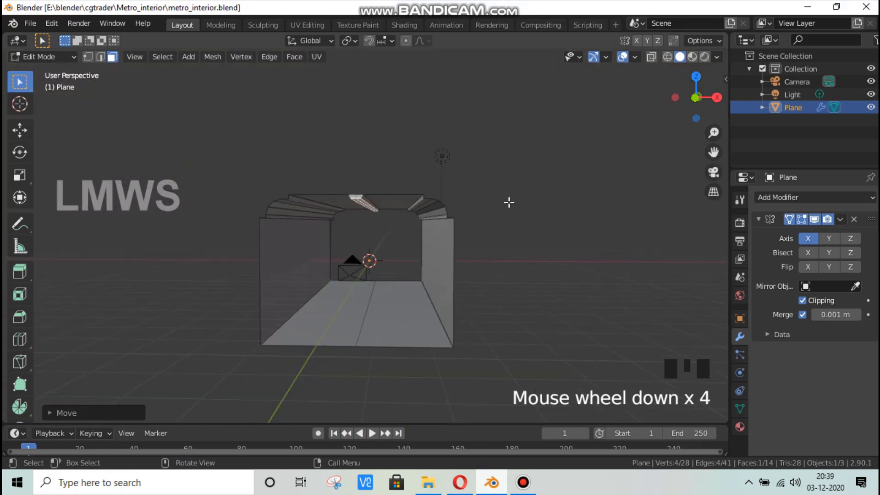
pyautogui.press('KP_3')
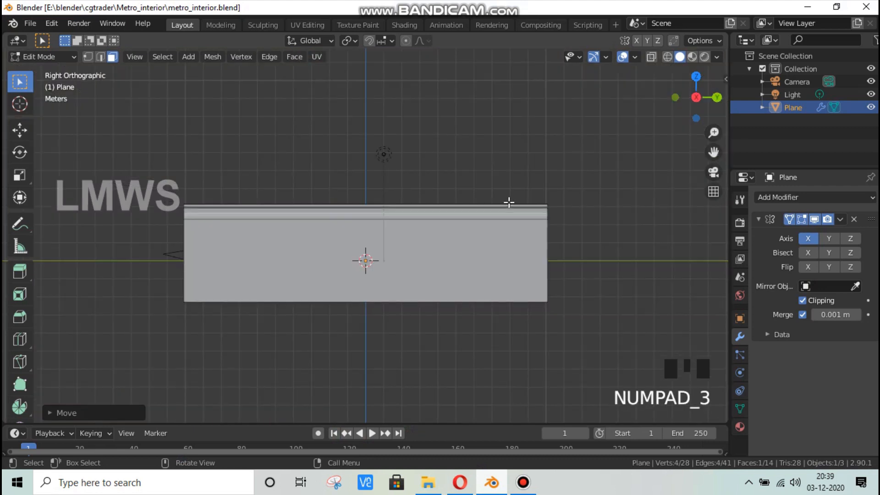
pyautogui.scroll(2, 238, 226)
pyautogui.hotkey('alt', 'a')
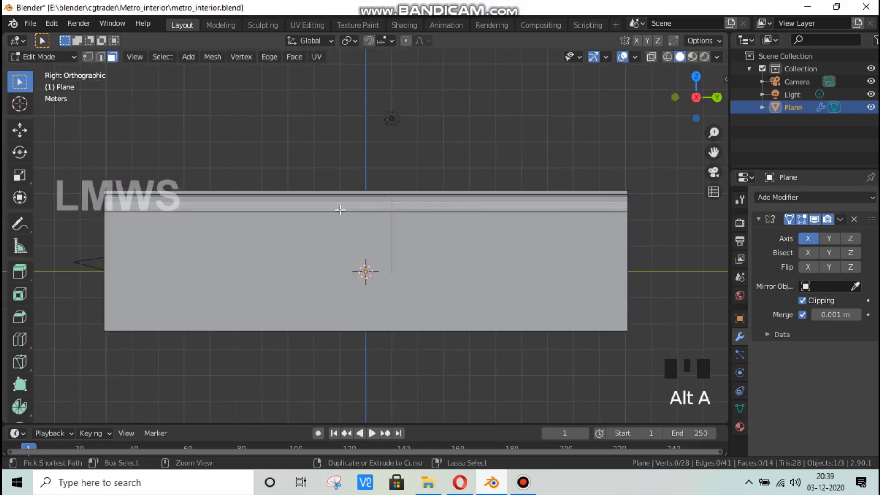
pyautogui.hotkey('ctrl', 'r')
pyautogui.scroll(3, 386, 198)
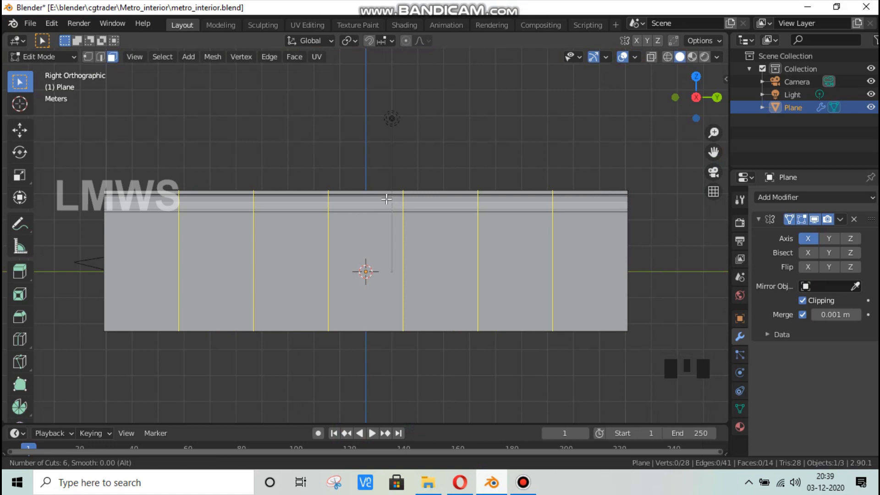
pyautogui.scroll(2, 387, 198)
pyautogui.scroll(-1, 386, 198)
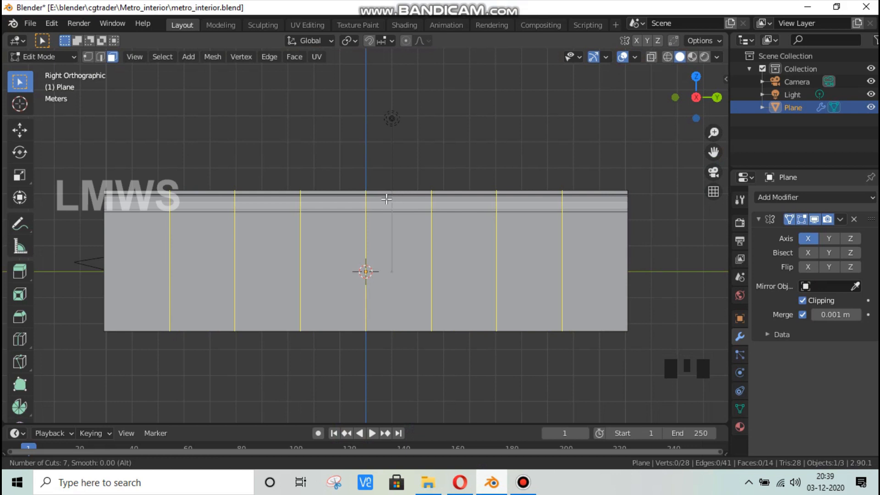
pyautogui.press('Escape')
pyautogui.press('Escape')
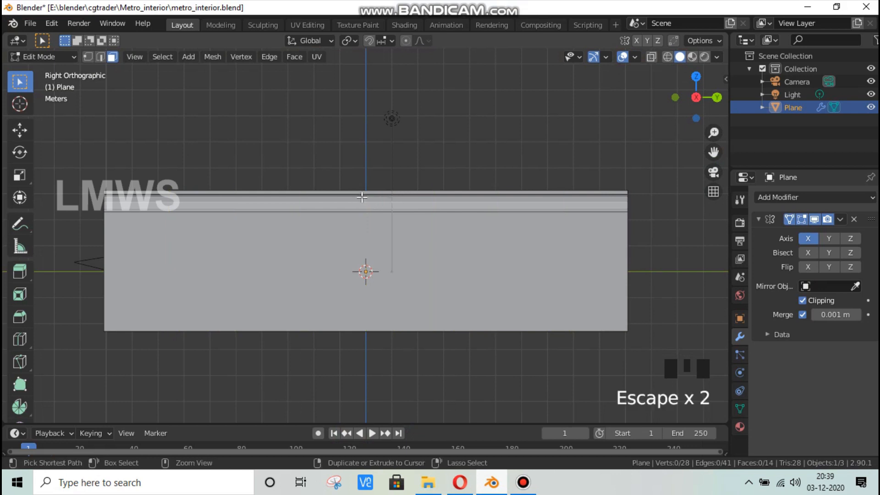
# Step: Add a single vertical loop cut through the middle of the carriage's length
pyautogui.hotkey('ctrl', 'r')
pyautogui.click(389, 296)
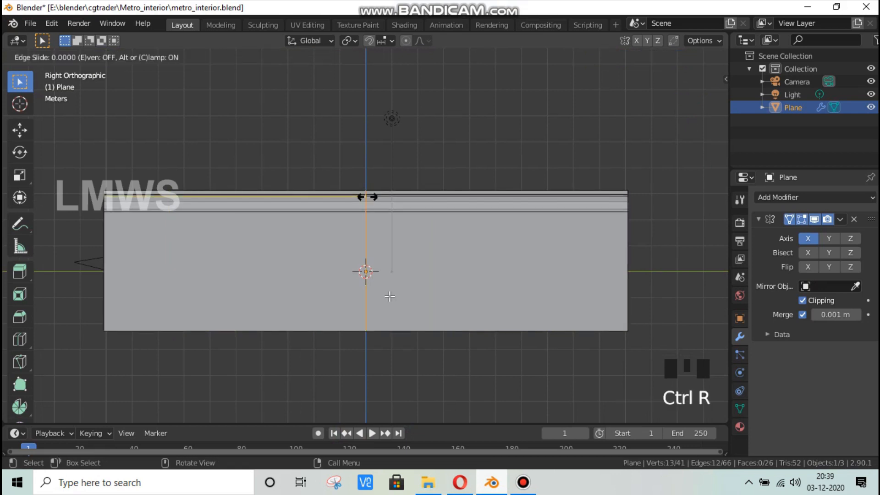
pyautogui.click(222, 205)
# Step: Add four evenly spaced vertical loop cuts to each half of the carriage
pyautogui.hotkey('ctrl', 'r')
pyautogui.scroll(3, 228, 200)
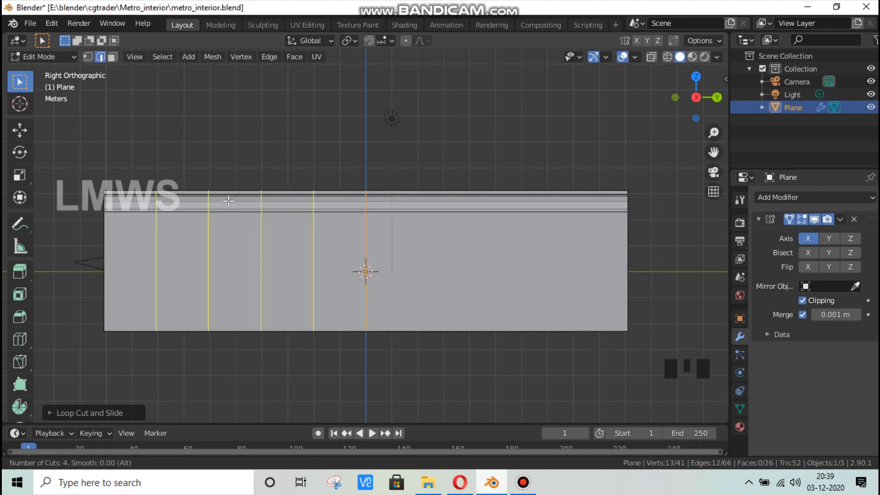
pyautogui.click(232, 202)
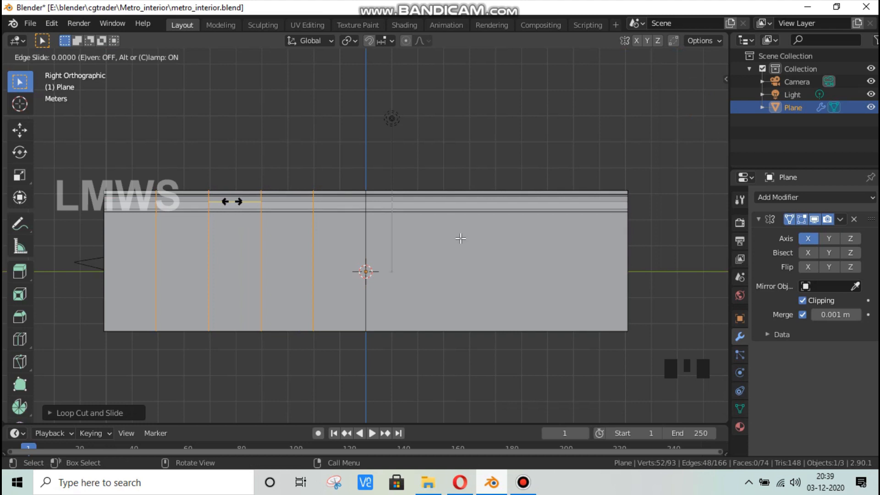
pyautogui.press('Escape')
pyautogui.hotkey('ctrl', 'r')
pyautogui.scroll(1, 484, 193)
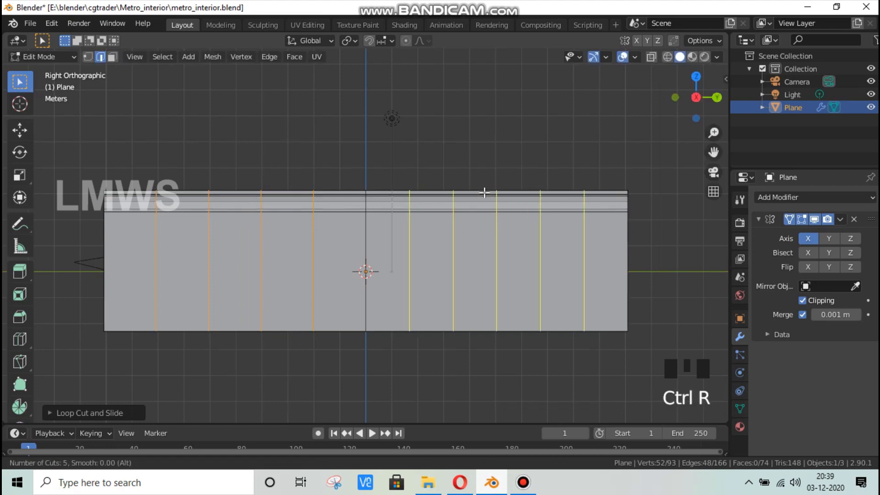
pyautogui.scroll(-1, 484, 193)
pyautogui.click(481, 201)
pyautogui.press('Escape')
pyautogui.scroll(-1, 463, 241)
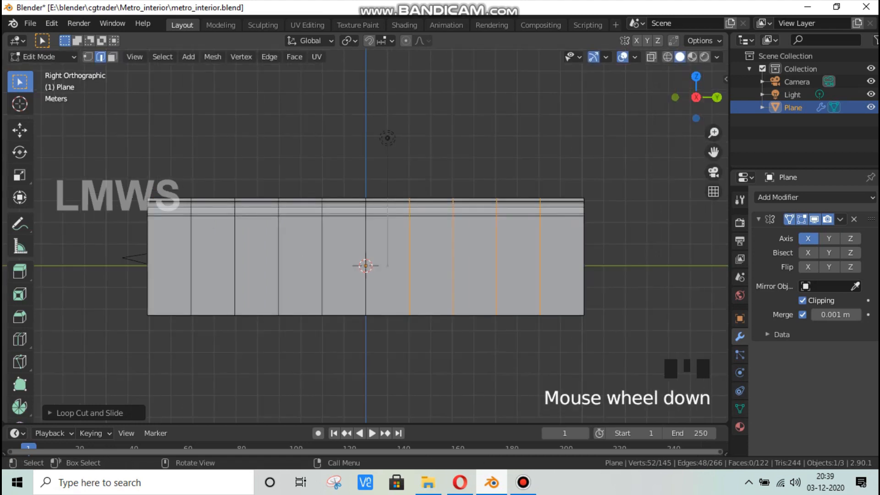
# Step: Add two horizontal loop cuts to the side walls, one close to the ceiling edge and one near mid-height
pyautogui.moveTo(696, 97); pyautogui.dragTo(727, 109)
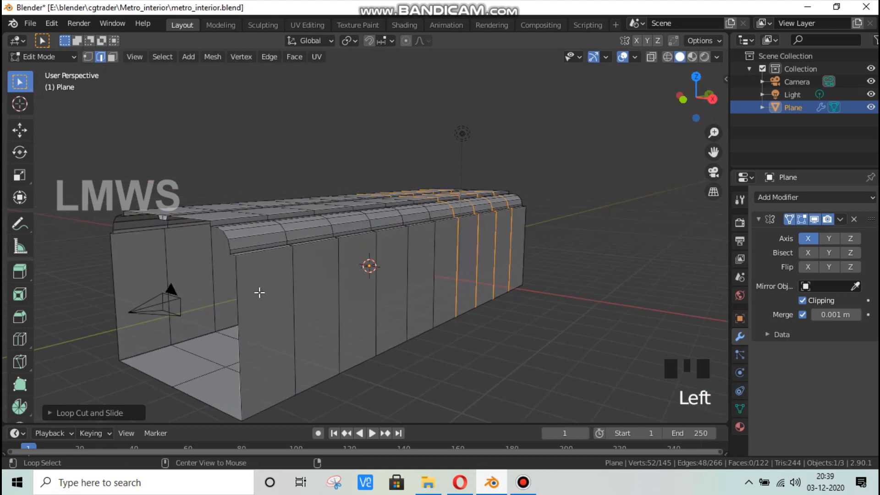
pyautogui.hotkey('ctrl', 'r')
pyautogui.click(233, 290)
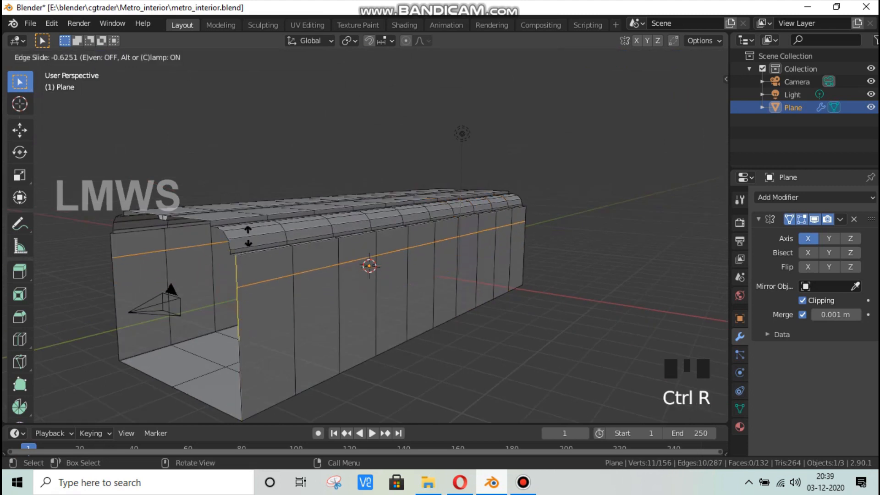
pyautogui.click(255, 211)
pyautogui.hotkey('ctrl', 'r')
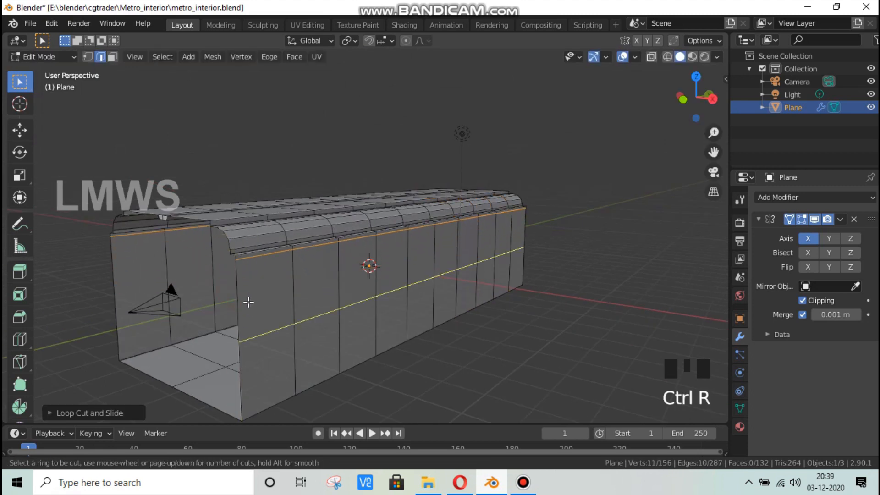
pyautogui.click(248, 300)
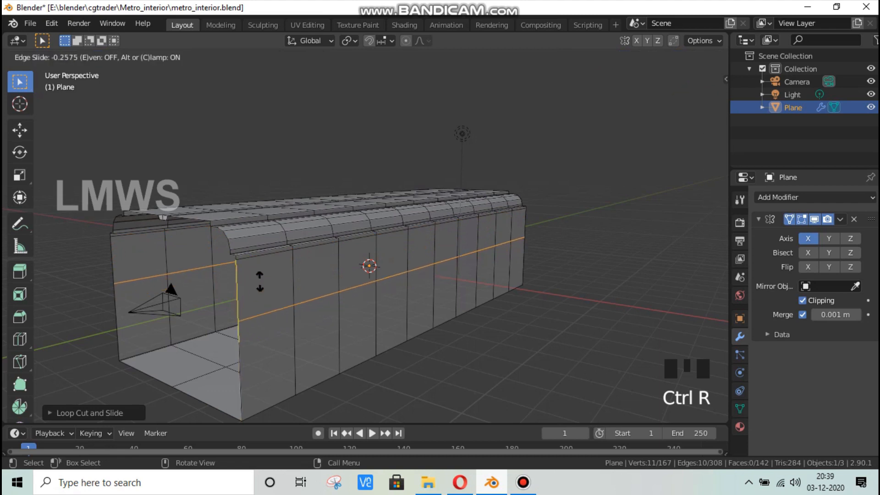
pyautogui.click(261, 288)
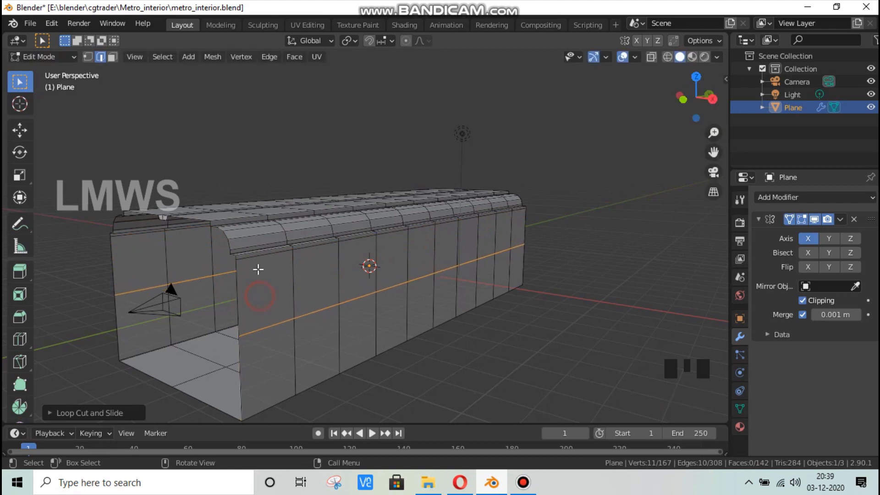
# Step: Move the upper horizontal edge loop of the side walls slightly down along Z, and clear the selection
pyautogui.hotkey('alt', 'a')
pyautogui.keyDown('alt'); pyautogui.click(259, 258); pyautogui.keyUp('alt')
pyautogui.press('g')
pyautogui.press('z')
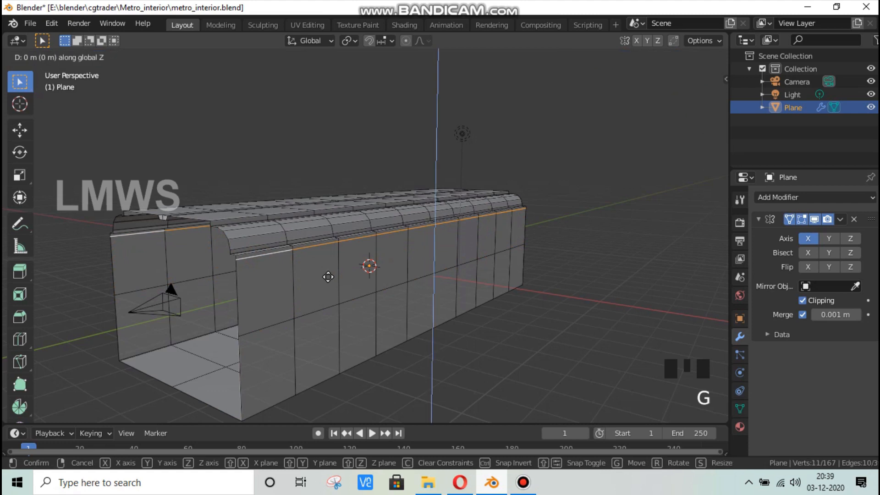
pyautogui.click(323, 293)
pyautogui.hotkey('alt', 'a')
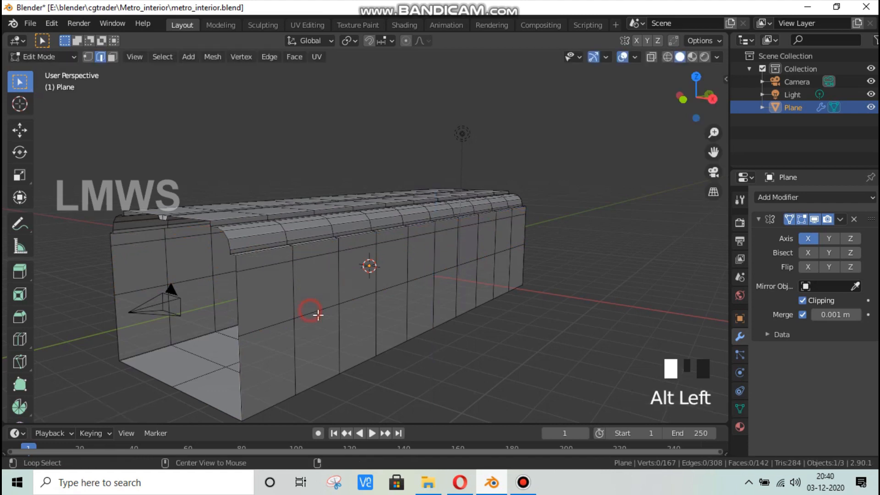
# Step: Move the mid-height horizontal edge loop of the walls slightly down along Z, and save metro_interior.blend
pyautogui.press('g')
pyautogui.press('Escape')
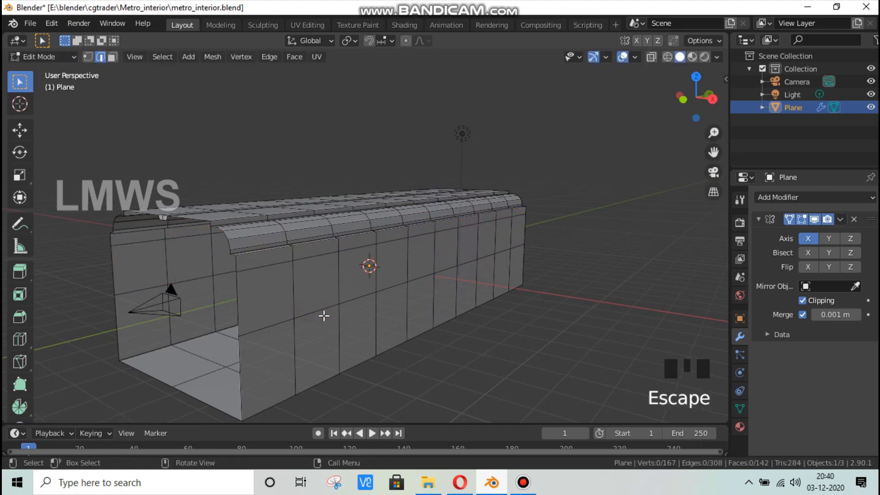
pyautogui.keyDown('alt'); pyautogui.click(369, 302); pyautogui.keyUp('alt')
pyautogui.press('g')
pyautogui.press('z')
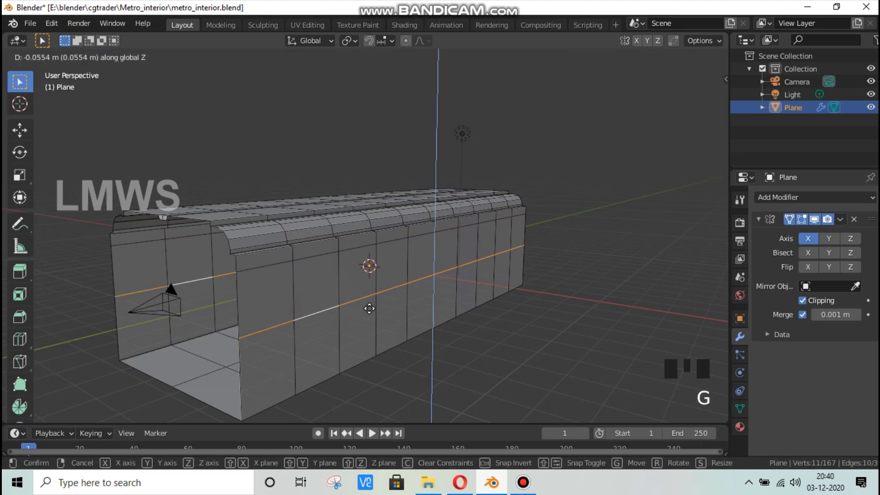
pyautogui.click(370, 309)
pyautogui.hotkey('alt', 'a')
pyautogui.moveTo(708, 99); pyautogui.dragTo(613, 236)
pyautogui.hotkey('ctrl', 's')
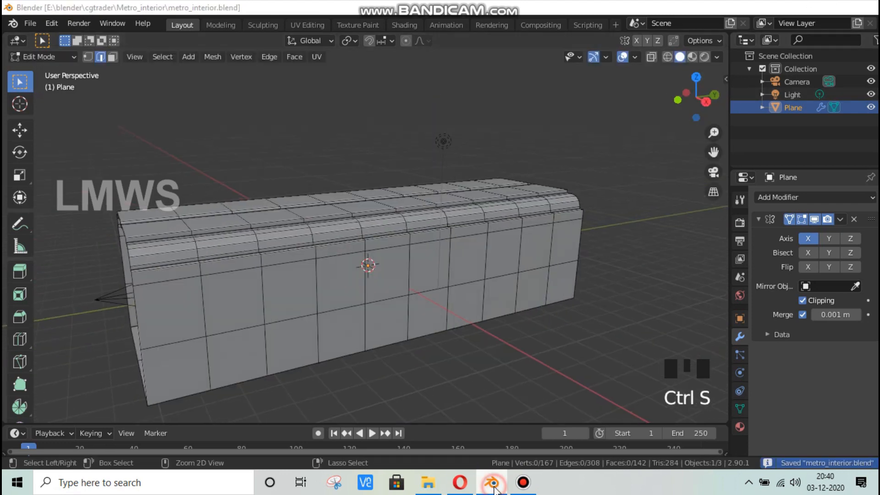
# Step: Compare the wall divisions with the Train 113 reference images in the browser, and return to Blender
pyautogui.click(494, 489)
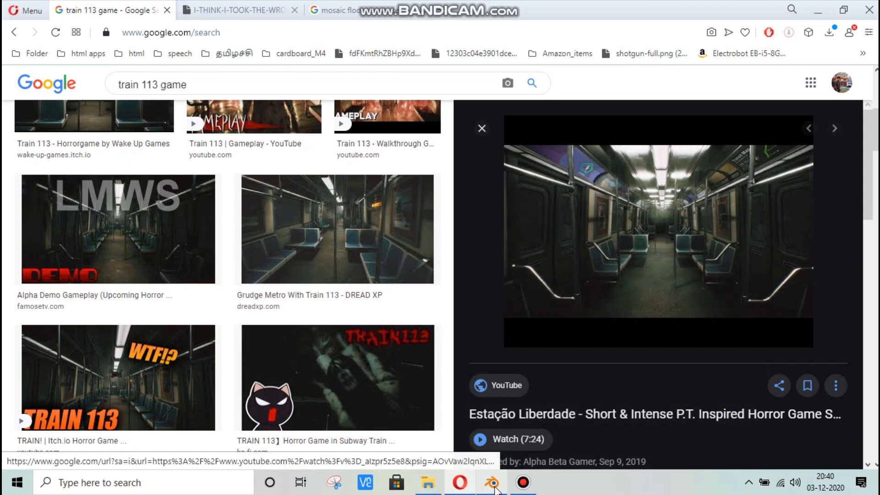
pyautogui.click(494, 488)
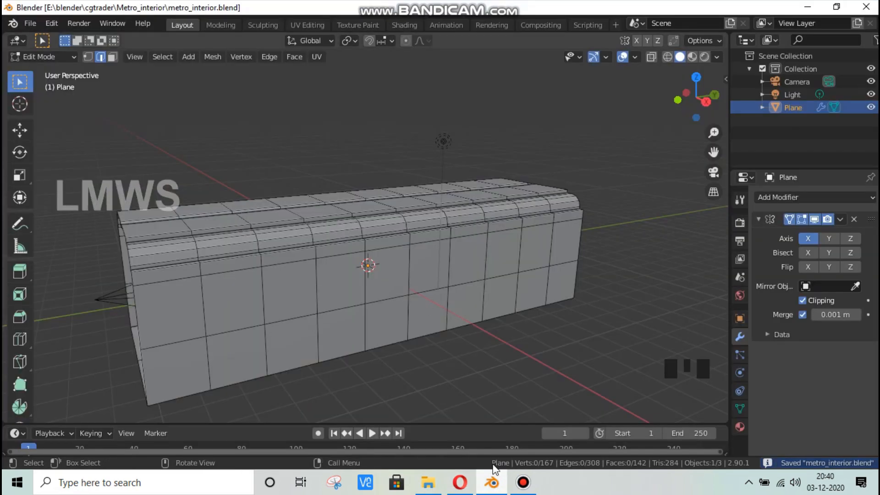
pyautogui.click(492, 489)
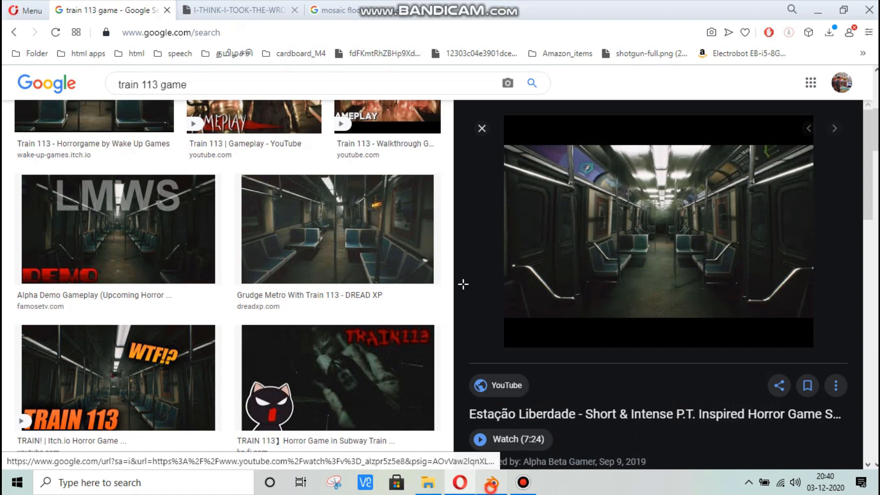
pyautogui.hotkey('alt', 'Tab')
pyautogui.moveTo(291, 276); pyautogui.dragTo(295, 270, button='middle')
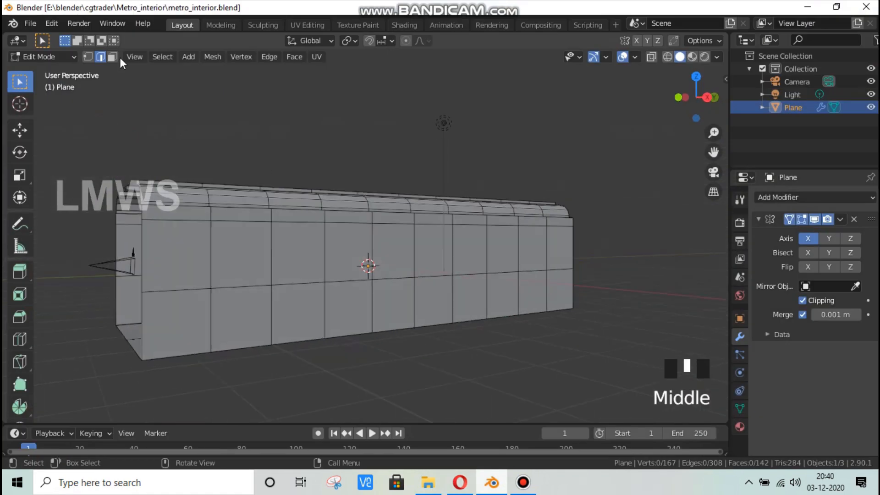
pyautogui.click(112, 56)
pyautogui.click(266, 254)
pyautogui.keyDown('shift'); pyautogui.click(266, 296); pyautogui.keyUp('shift')
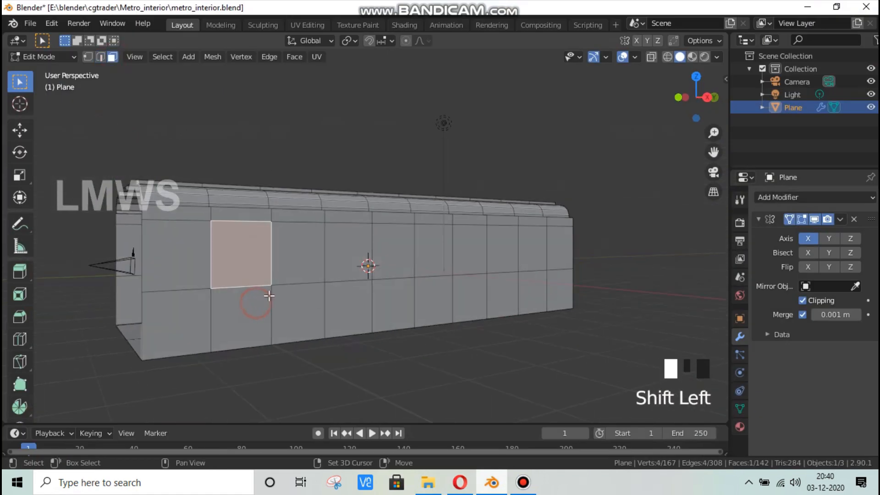
pyautogui.press('x')
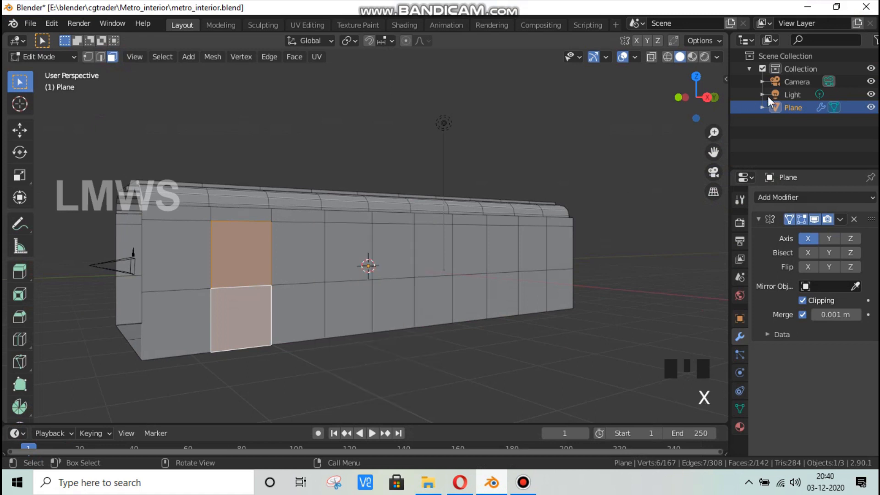
# Step: Check the selected wall panel from the carriage's open end against the doors in the Train 113 reference
pyautogui.moveTo(696, 98); pyautogui.dragTo(644, 104)
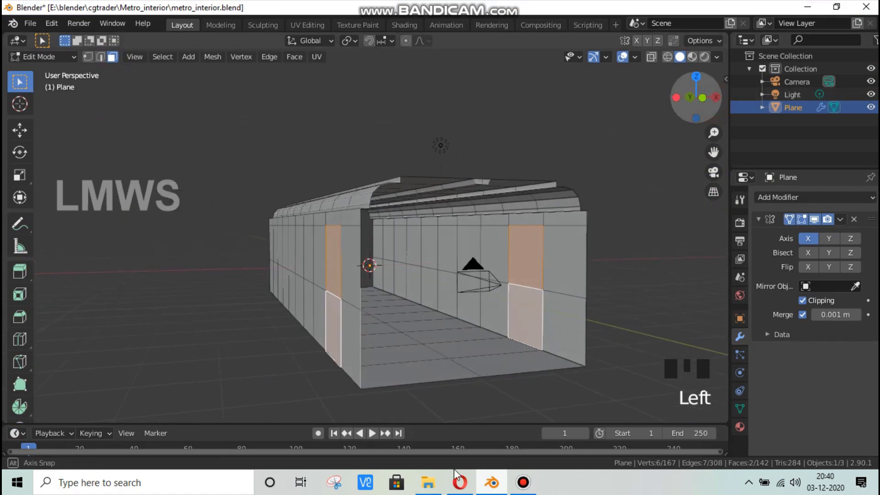
pyautogui.click(492, 482)
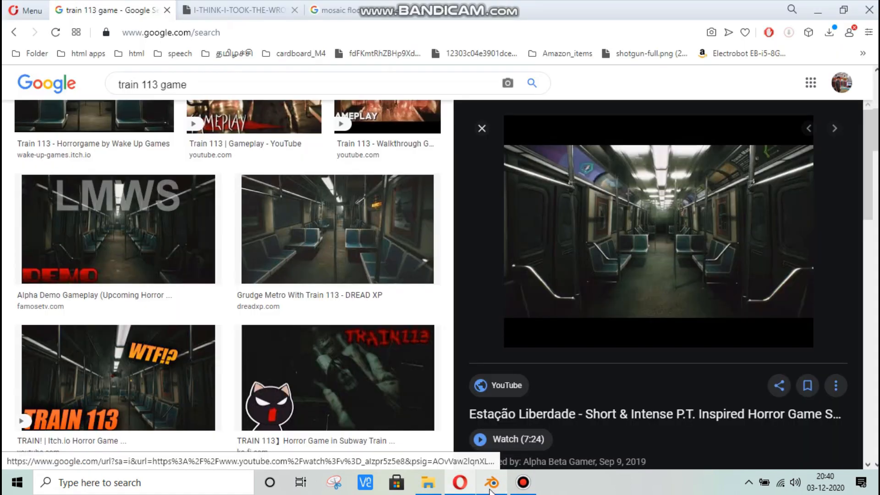
pyautogui.click(492, 483)
pyautogui.scroll(1, 564, 331)
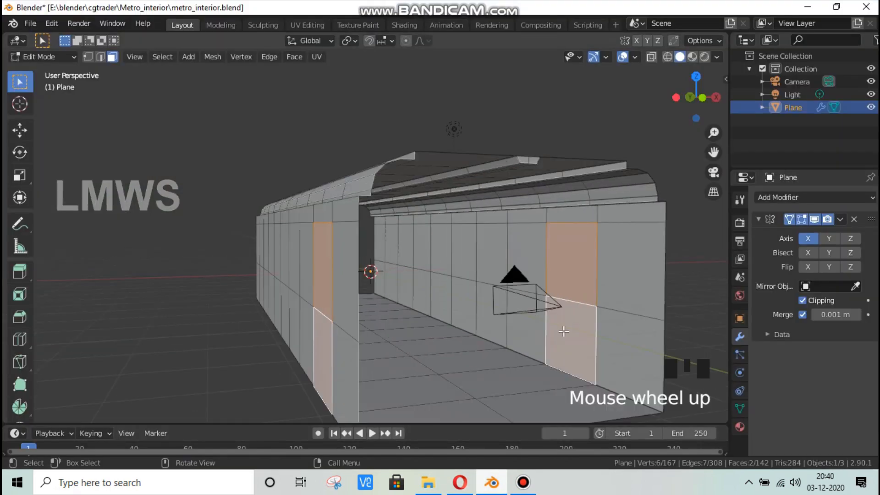
pyautogui.moveTo(554, 332); pyautogui.dragTo(273, 303, button='middle')
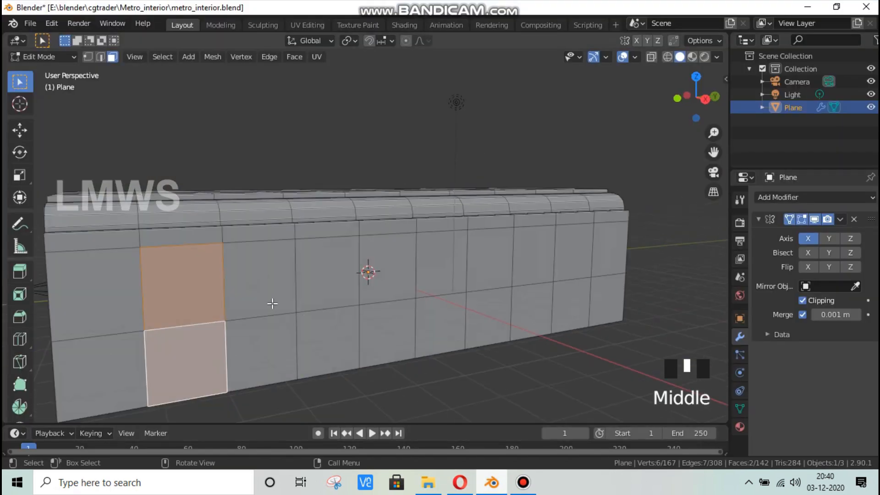
pyautogui.keyDown('shift'); pyautogui.click(260, 309); pyautogui.keyUp('shift')
pyautogui.keyDown('shift'); pyautogui.click(261, 350); pyautogui.keyUp('shift')
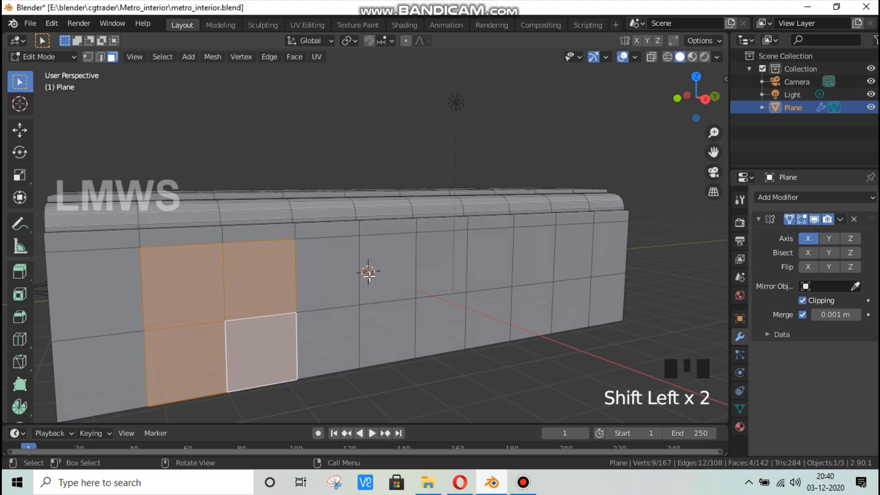
pyautogui.click(385, 269)
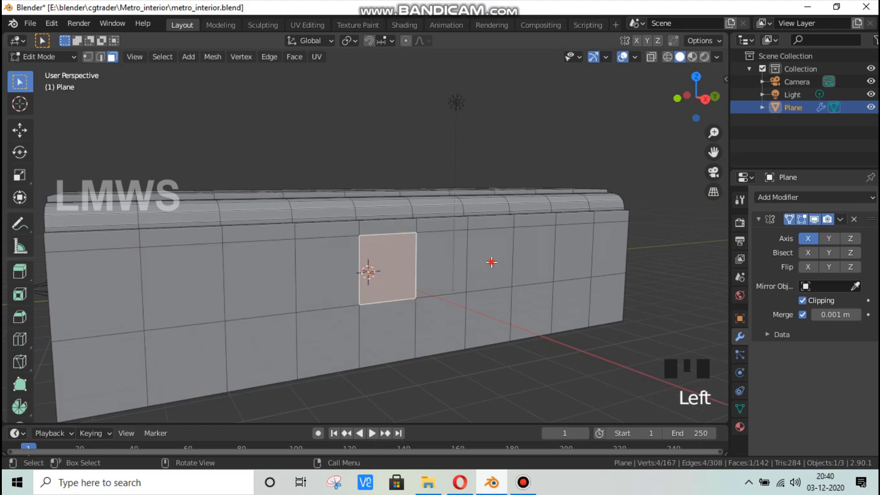
pyautogui.keyDown('shift'); pyautogui.click(493, 261); pyautogui.keyUp('shift')
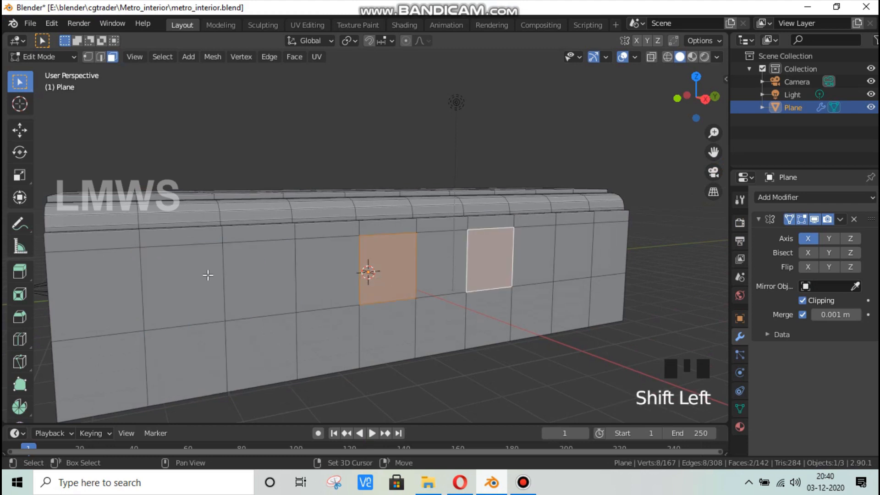
pyautogui.click(153, 282)
pyautogui.hotkey('alt', 'a')
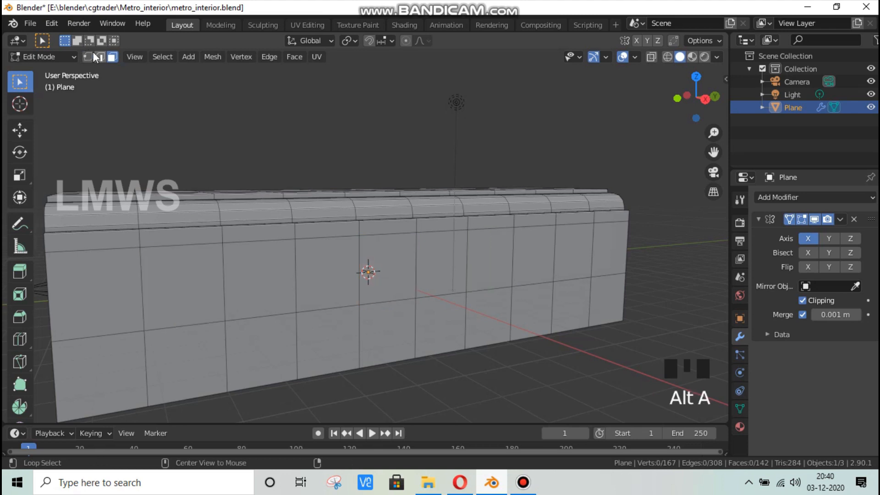
# Step: Move the vertical edge loop nearest the carriage's near end along Y toward that end, widening the adjacent door panel
pyautogui.click(101, 56)
pyautogui.hotkey('alt', 'a')
pyautogui.keyDown('alt'); pyautogui.click(141, 269); pyautogui.keyUp('alt')
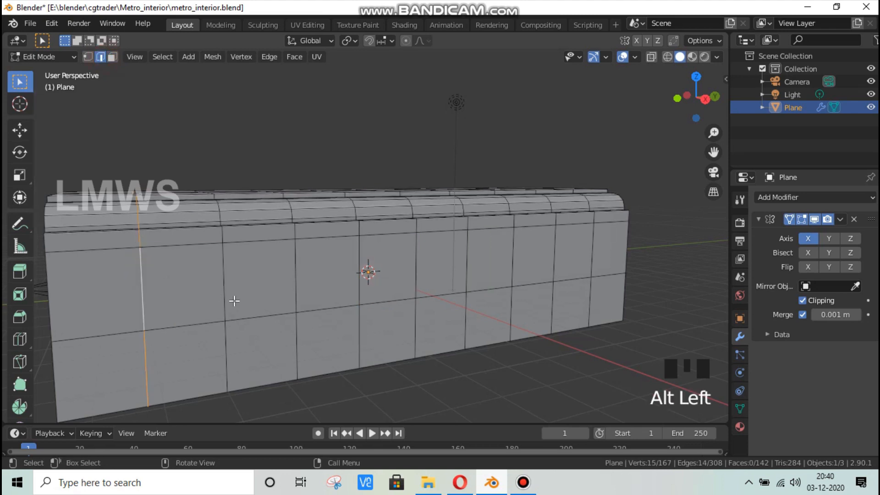
pyautogui.press('g')
pyautogui.press('y')
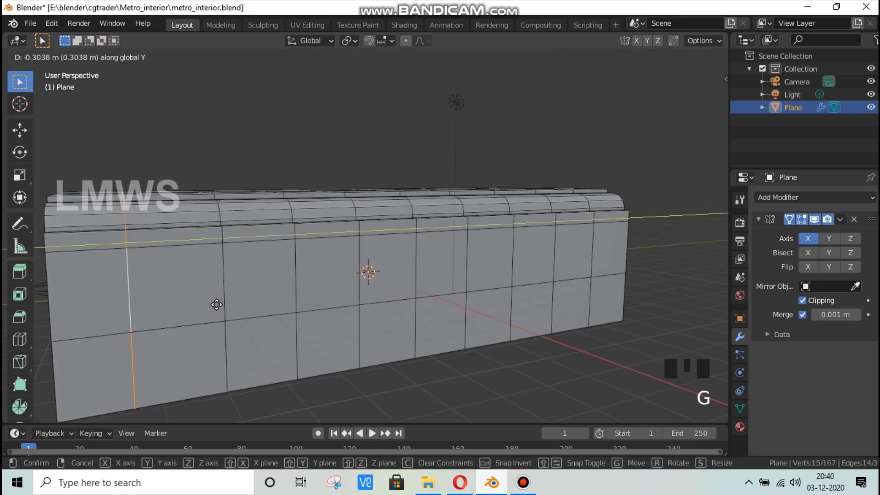
pyautogui.click(205, 307)
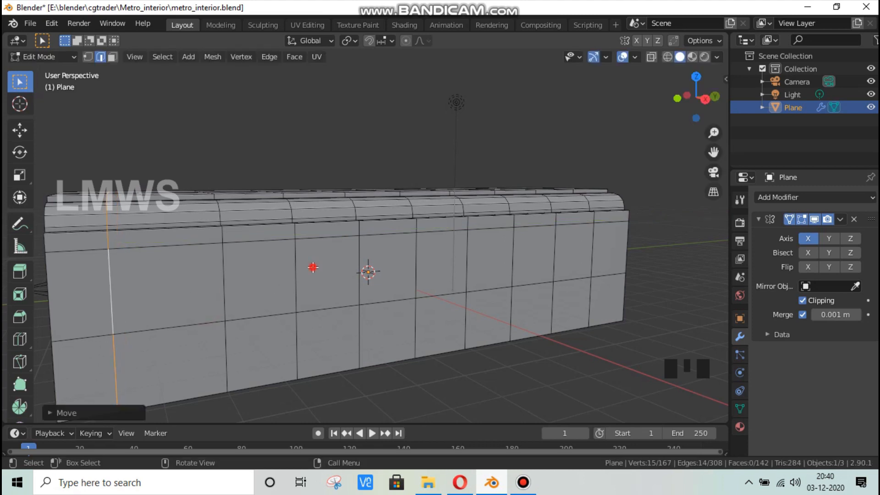
pyautogui.click(296, 270)
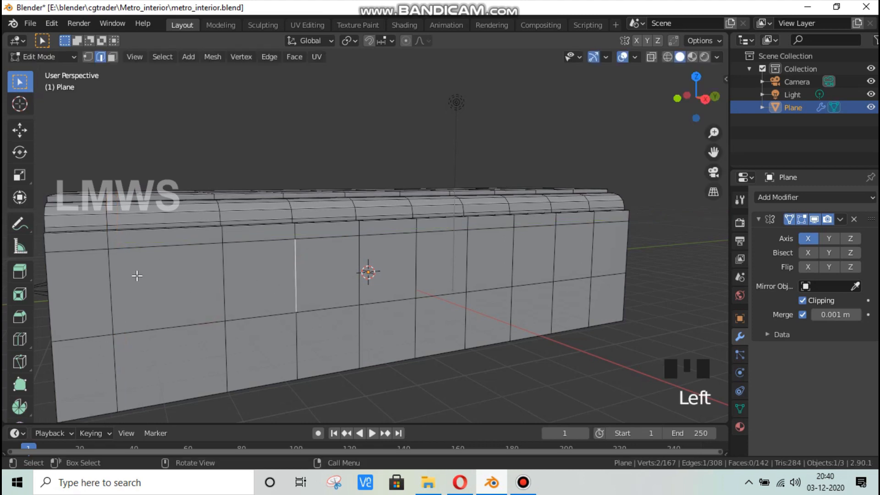
pyautogui.click(329, 267)
pyautogui.click(442, 247)
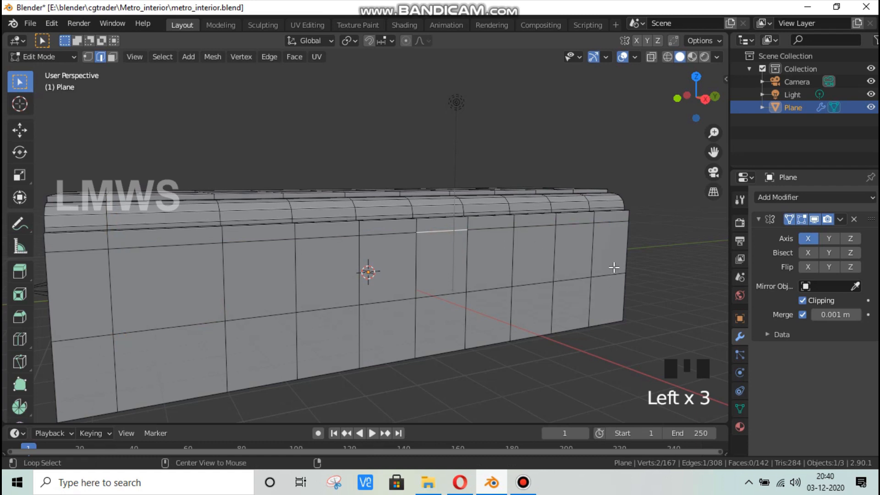
pyautogui.hotkey('alt', 'a')
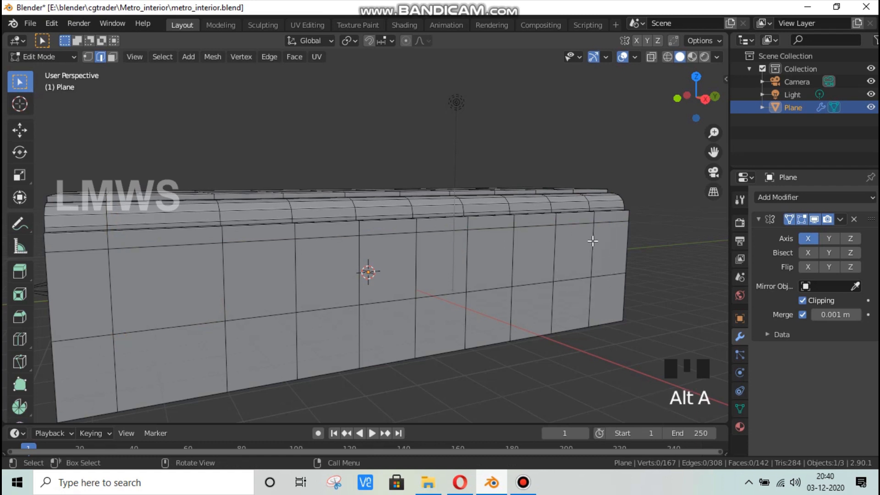
pyautogui.keyDown('alt'); pyautogui.click(593, 243); pyautogui.keyUp('alt')
pyautogui.press('g')
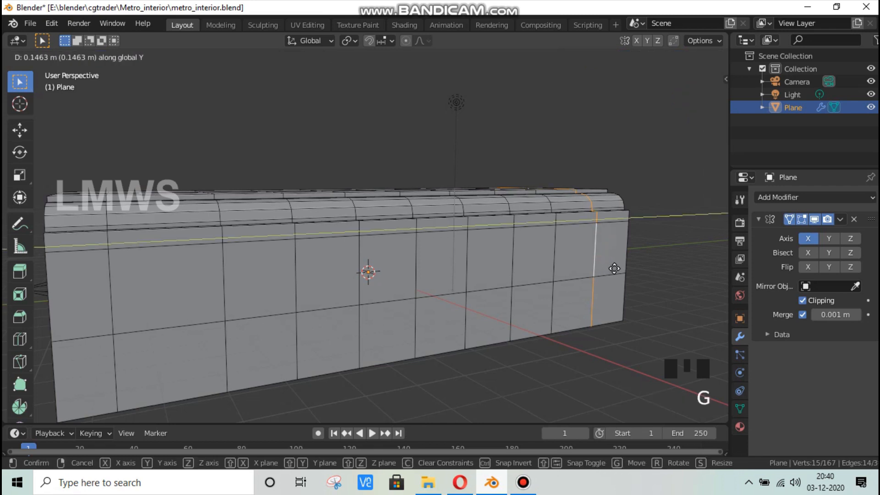
pyautogui.click(582, 266)
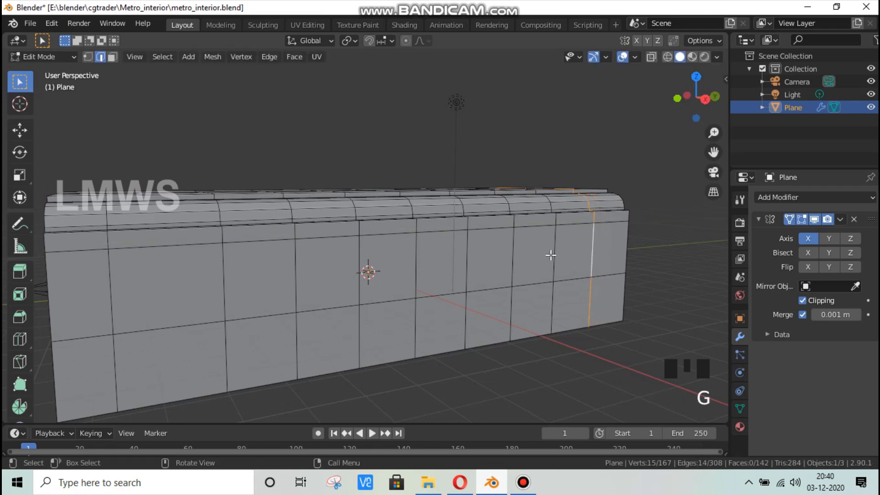
# Step: Move the second vertical edge loop from the far end about 1.2 m along negative Y, and clear the selection
pyautogui.keyDown('alt'); pyautogui.click(552, 256); pyautogui.keyUp('alt')
pyautogui.press('g')
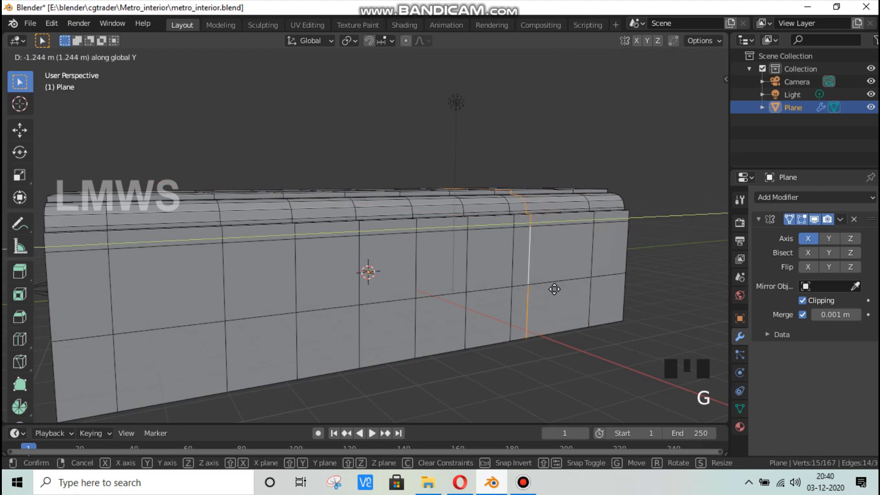
pyautogui.click(554, 289)
pyautogui.hotkey('alt', 'a')
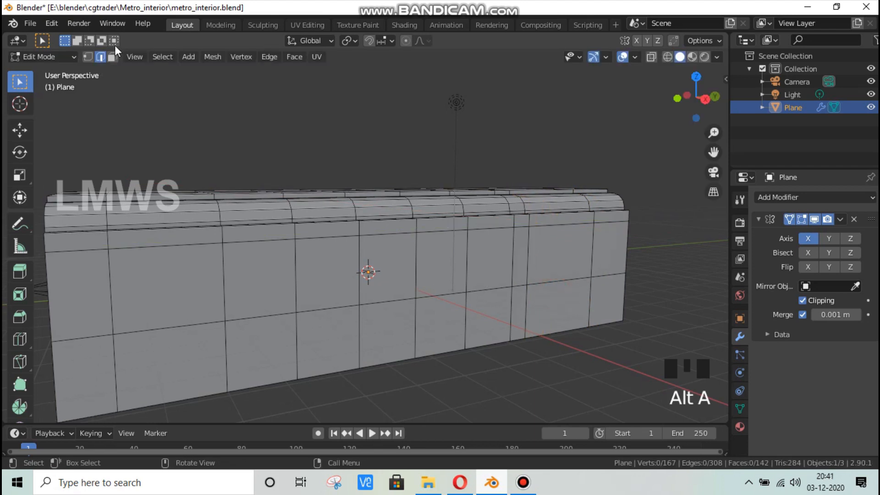
# Step: Select the upper and lower faces of the two wide door panels near both ends, and extrude them in place
pyautogui.click(113, 56)
pyautogui.moveTo(163, 290); pyautogui.dragTo(164, 363)
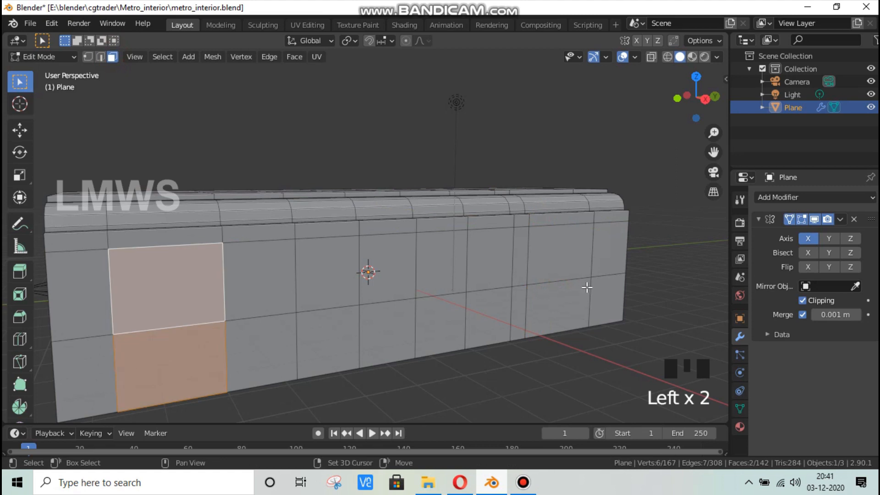
pyautogui.keyDown('shift'); pyautogui.moveTo(541, 262); pyautogui.dragTo(566, 334); pyautogui.keyUp('shift')
pyautogui.press('e')
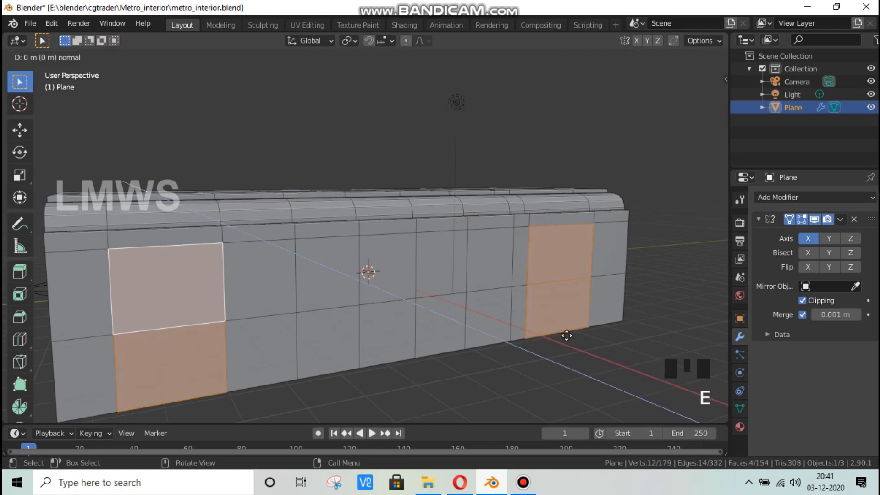
pyautogui.rightClick(566, 336)
pyautogui.press('s')
pyautogui.rightClick(555, 346)
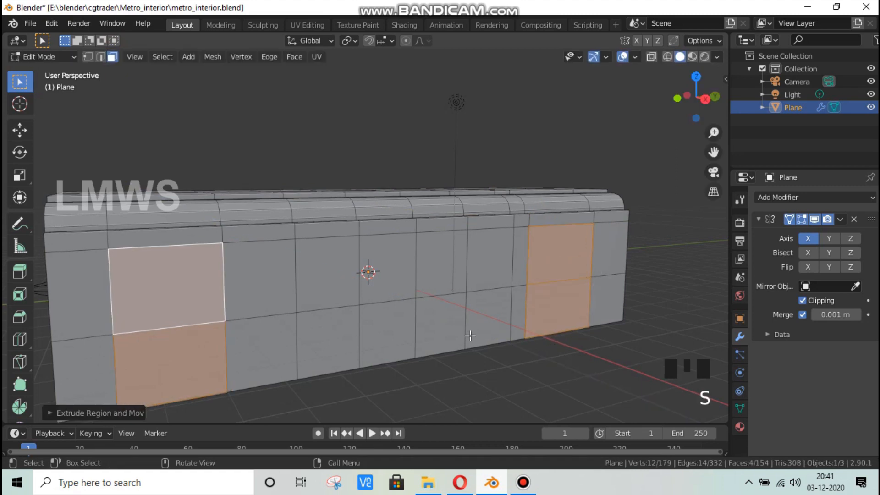
# Step: Set the pivot point to Individual Origins and scale the extruded door faces down to about 0.96
pyautogui.click(351, 41)
pyautogui.click(362, 83)
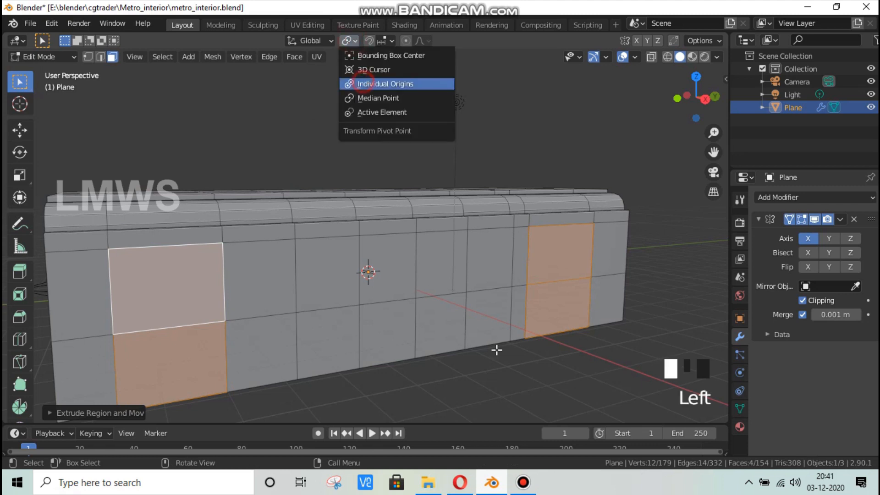
pyautogui.press('s')
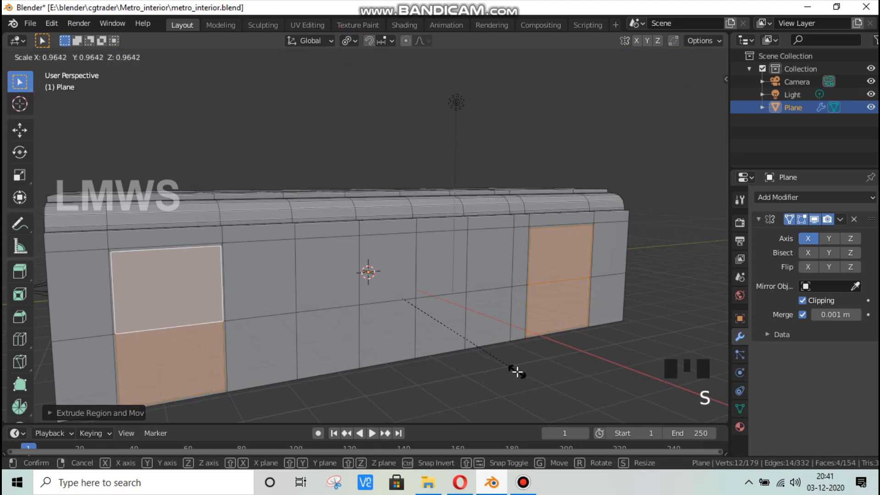
pyautogui.click(515, 369)
# Step: Extrude the scaled door faces slightly outward to recess the doors from the interior, and clear the selection
pyautogui.moveTo(696, 102); pyautogui.dragTo(797, 87)
pyautogui.scroll(2, 540, 234)
pyautogui.press('e')
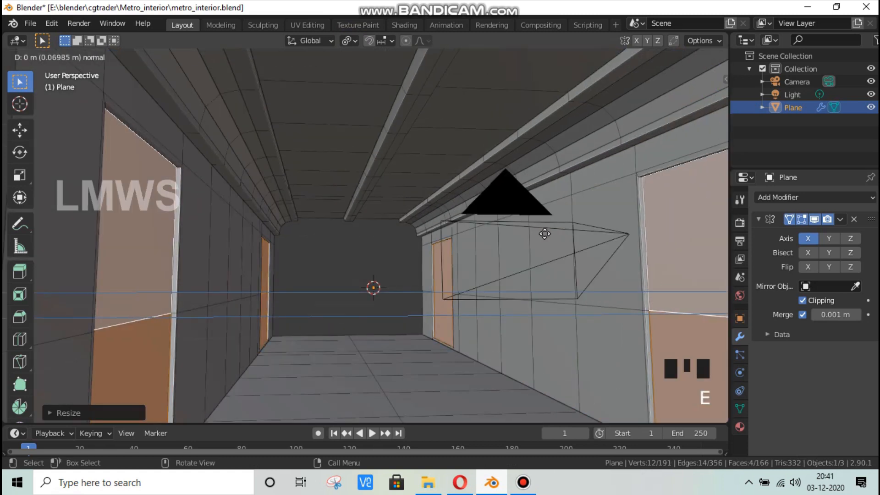
pyautogui.click(547, 233)
pyautogui.scroll(-2, 550, 232)
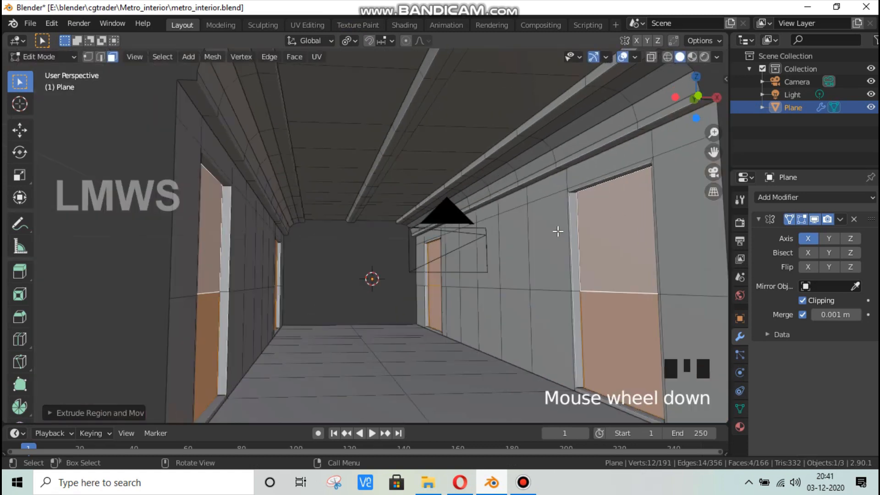
pyautogui.moveTo(689, 87); pyautogui.dragTo(262, 303)
pyautogui.hotkey('alt', 'a')
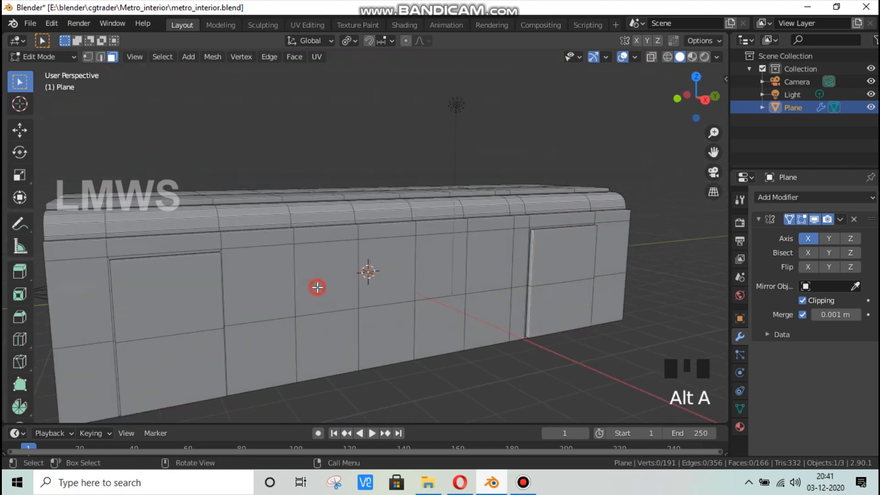
# Step: Move the first vertical edge loop past the near door about 0.8 m along Y toward that door, and clear the selection
pyautogui.click(303, 290)
pyautogui.hotkey('alt', 'a')
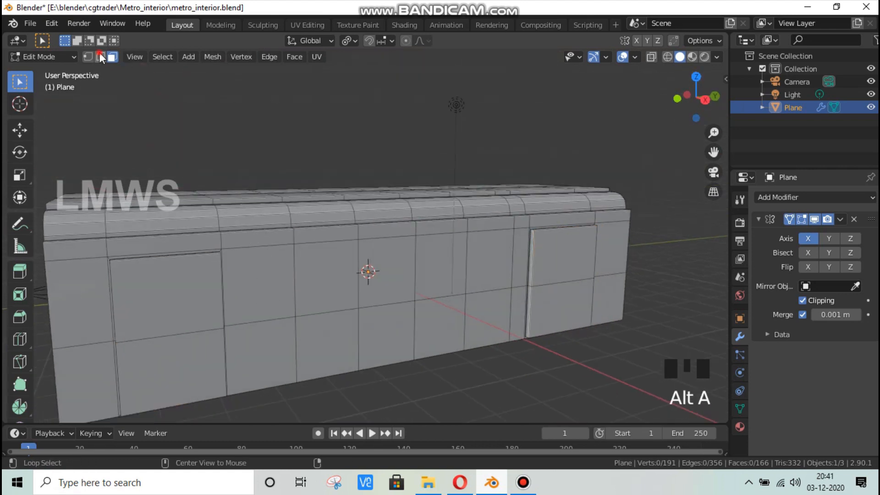
pyautogui.click(100, 55)
pyautogui.keyDown('alt'); pyautogui.click(285, 258); pyautogui.keyUp('alt')
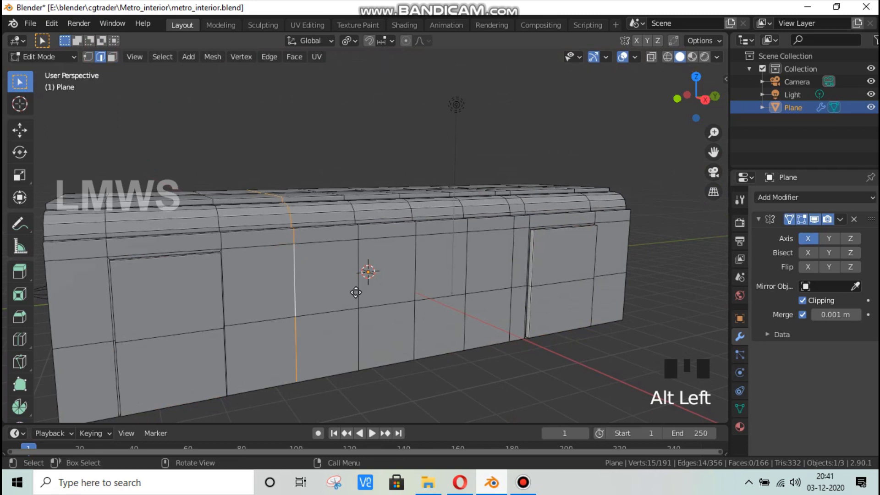
pyautogui.press('g')
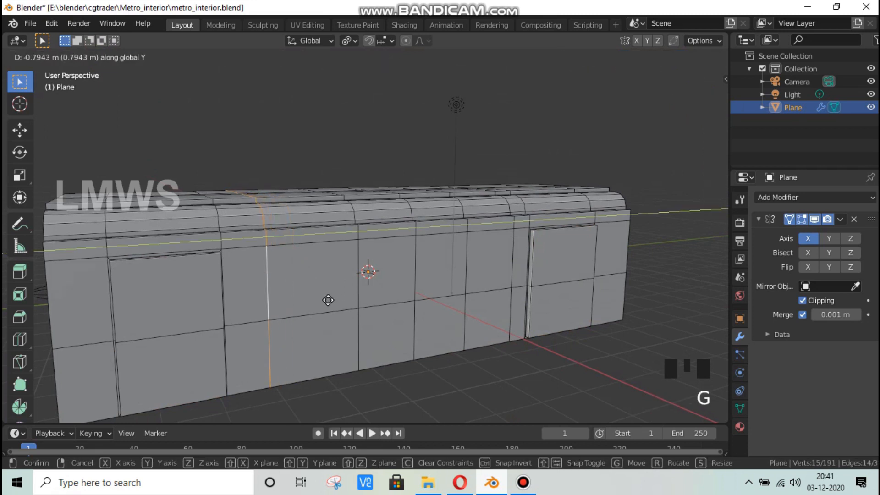
pyautogui.click(329, 297)
pyautogui.hotkey('alt', 'a')
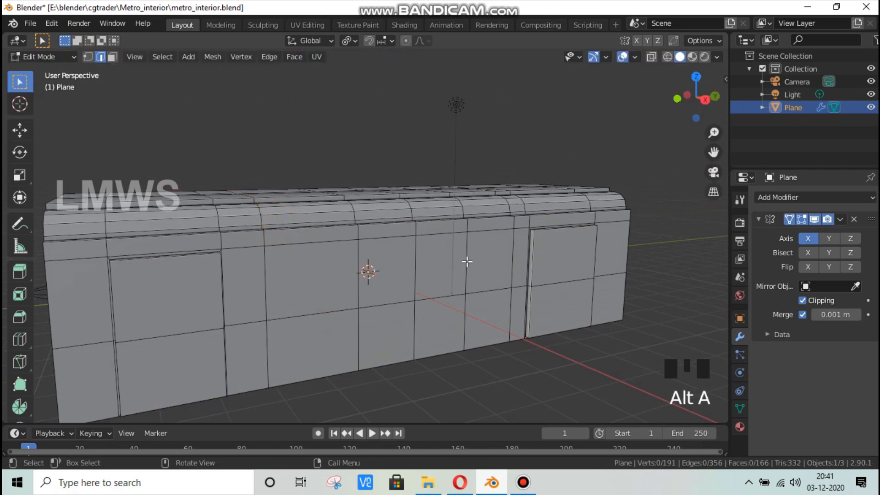
# Step: Move the vertical edge loop between the carriage's middle and the far door along Y toward that door
pyautogui.keyDown('alt'); pyautogui.click(468, 258); pyautogui.keyUp('alt')
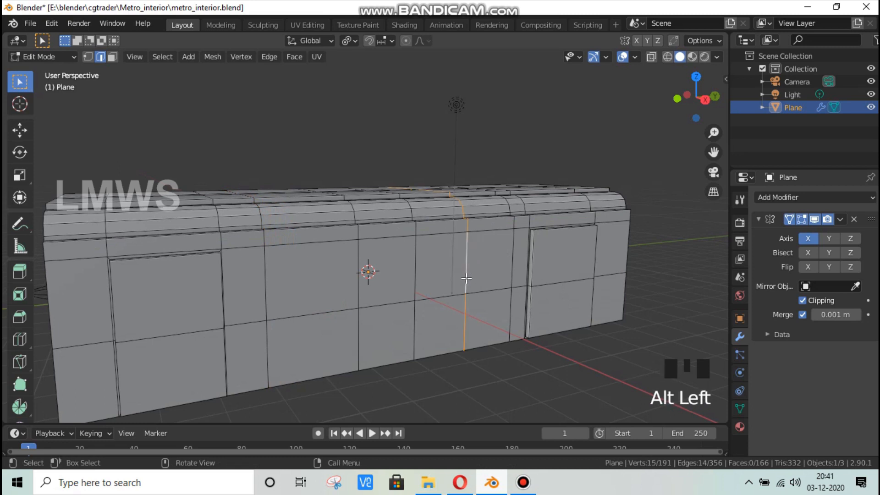
pyautogui.press('g')
pyautogui.middleClick(473, 277)
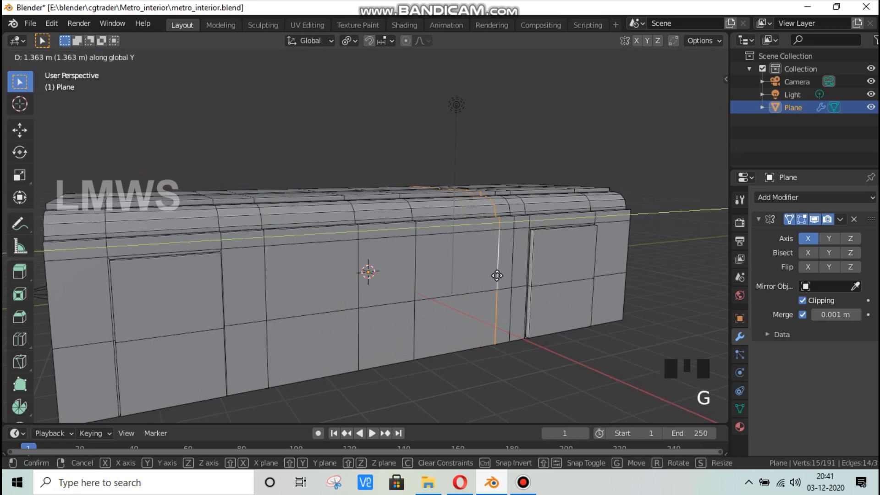
pyautogui.click(490, 275)
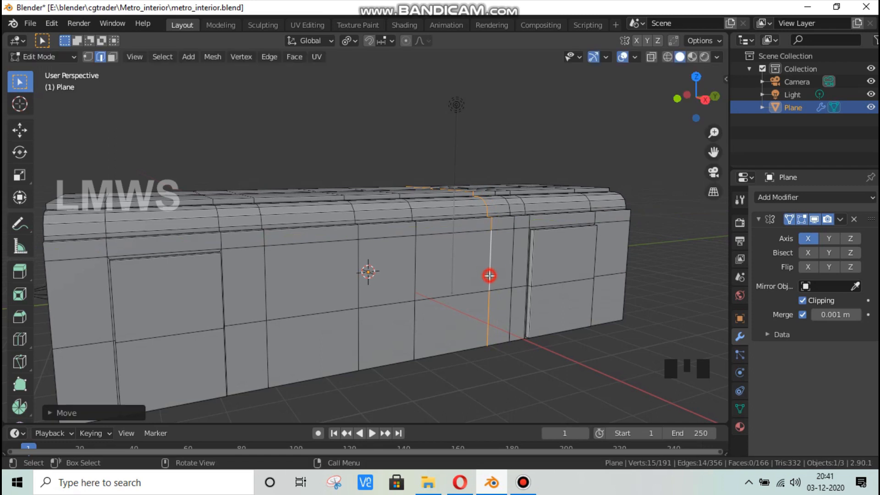
pyautogui.press('KP_1')
pyautogui.press('KP_3')
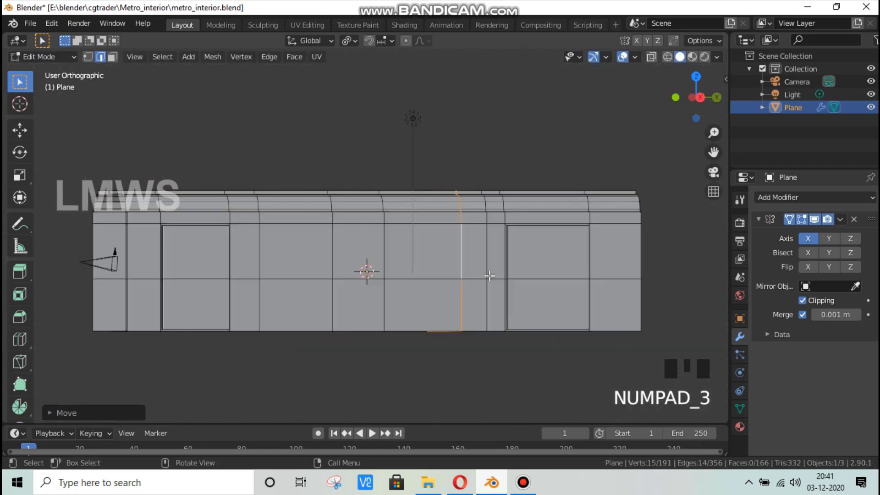
pyautogui.scroll(1, 420, 264)
pyautogui.keyDown('alt'); pyautogui.keyDown('shift'); pyautogui.click(364, 248); pyautogui.keyUp('shift'); pyautogui.keyUp('alt')
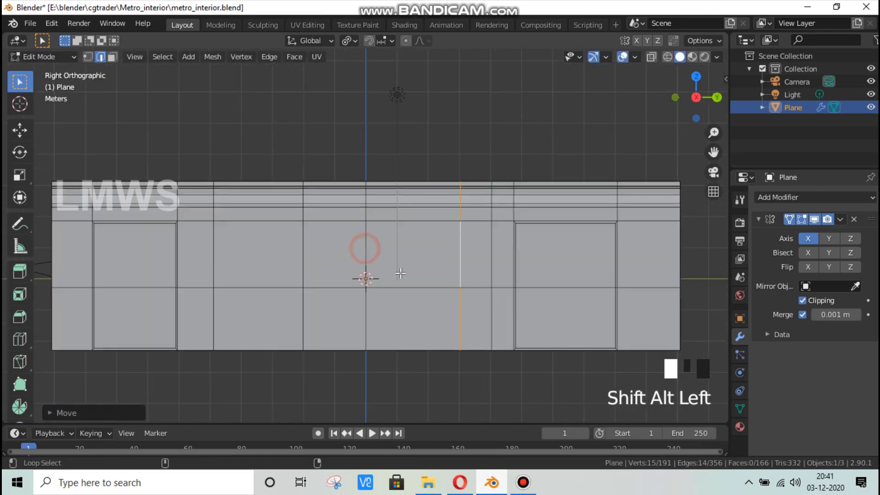
pyautogui.press('g')
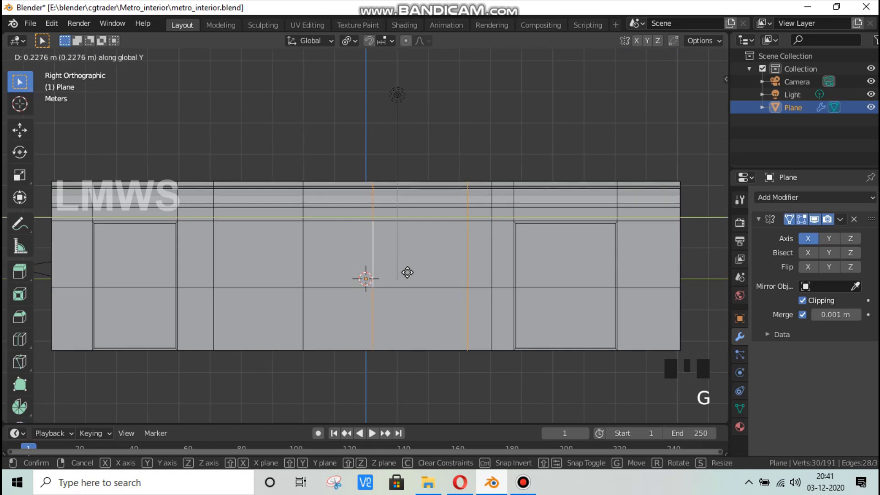
pyautogui.press('Escape')
pyautogui.hotkey('alt', 'a')
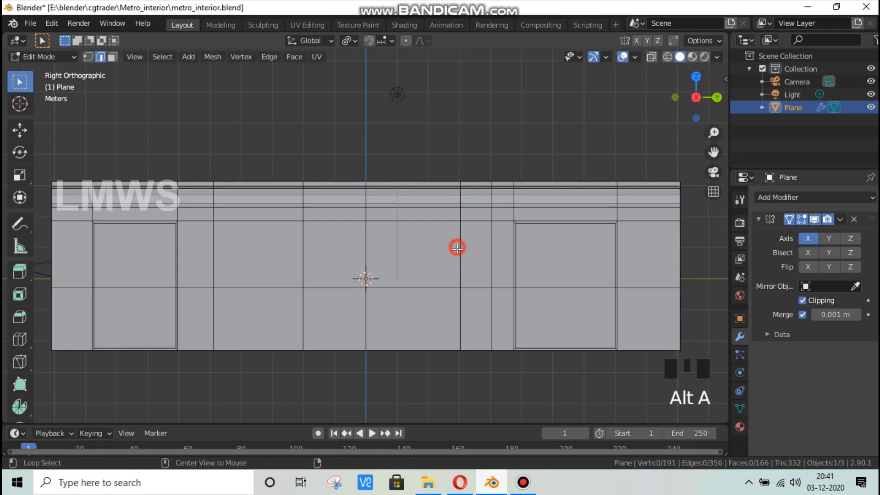
# Step: Move the edge loop between the middle and the far door about 2 m along negative Y, close to the central loop
pyautogui.keyDown('alt'); pyautogui.click(468, 272); pyautogui.keyUp('alt')
pyautogui.press('g')
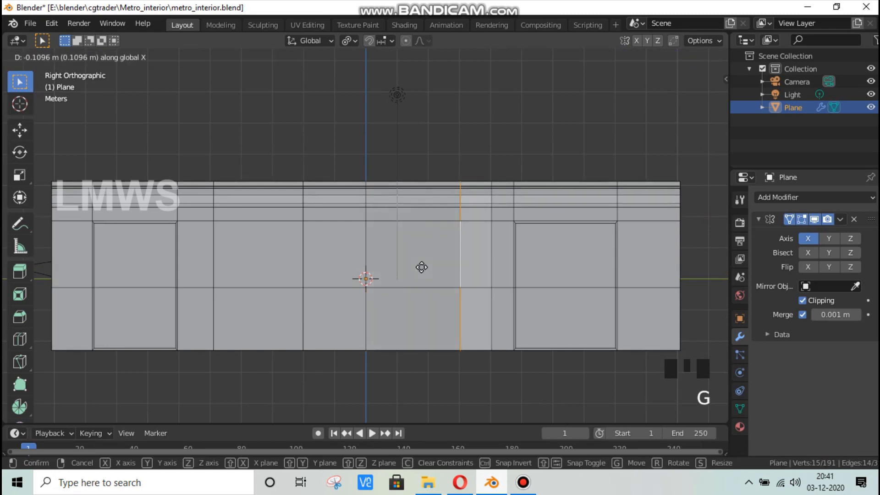
pyautogui.press('y')
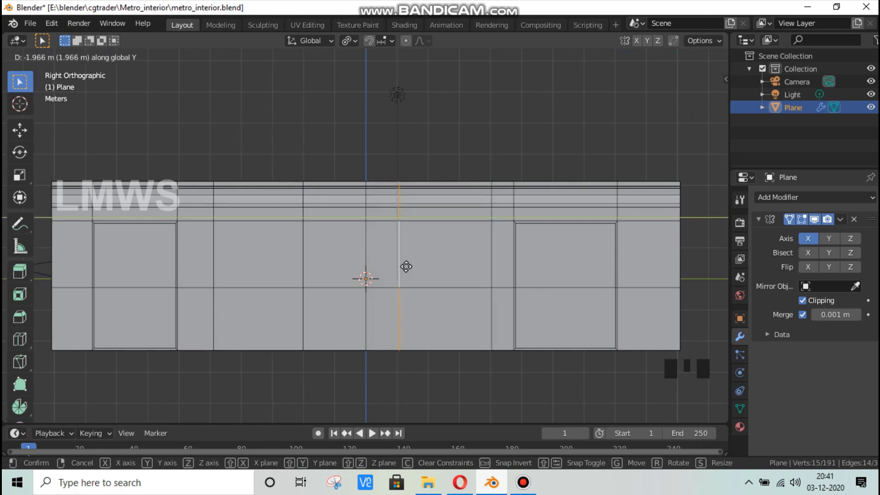
pyautogui.click(406, 266)
# Step: Add the edge loop nearest the far door to the selection and move both loops slightly along negative Y
pyautogui.keyDown('alt'); pyautogui.keyDown('shift'); pyautogui.click(489, 255); pyautogui.keyUp('shift'); pyautogui.keyUp('alt')
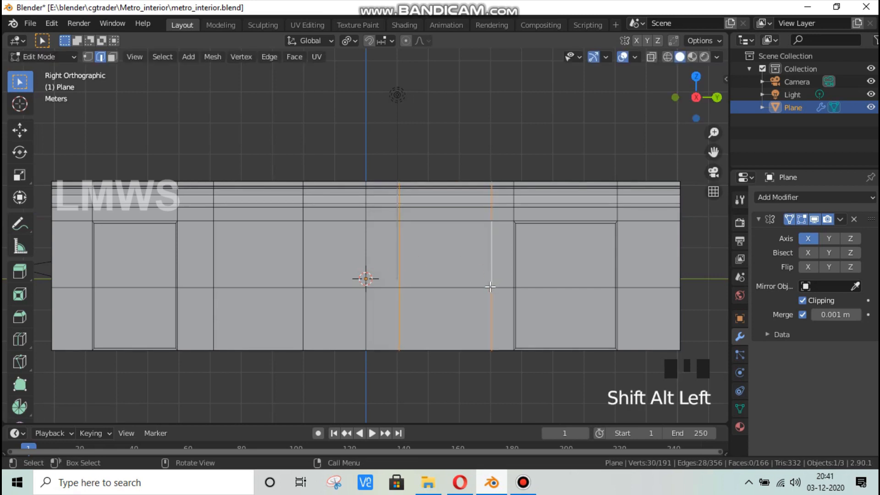
pyautogui.press('g')
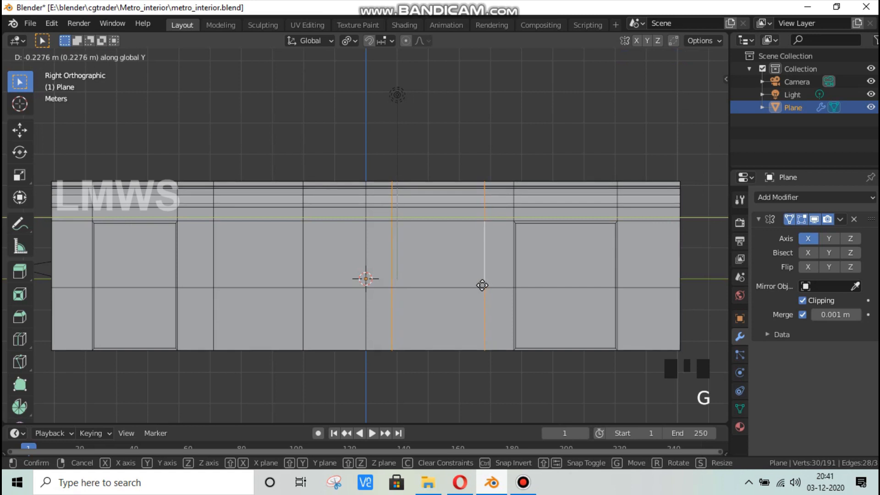
pyautogui.click(425, 285)
# Step: Select the two window faces between the doors on the side wall, extrude them in place and scale the new faces down slightly
pyautogui.moveTo(295, 299); pyautogui.dragTo(342, 304, button='middle')
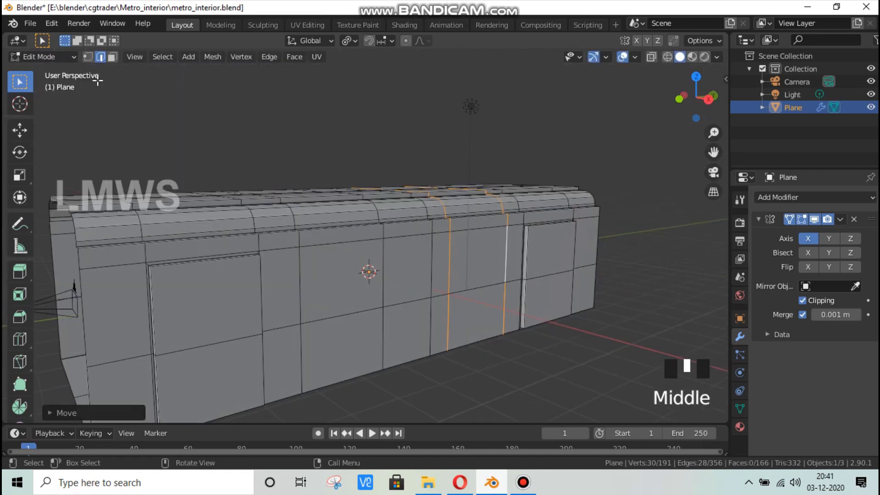
pyautogui.hotkey('alt', 'a')
pyautogui.click(112, 57)
pyautogui.keyDown('shift'); pyautogui.click(348, 274); pyautogui.keyUp('shift')
pyautogui.keyDown('shift'); pyautogui.click(477, 263); pyautogui.keyUp('shift')
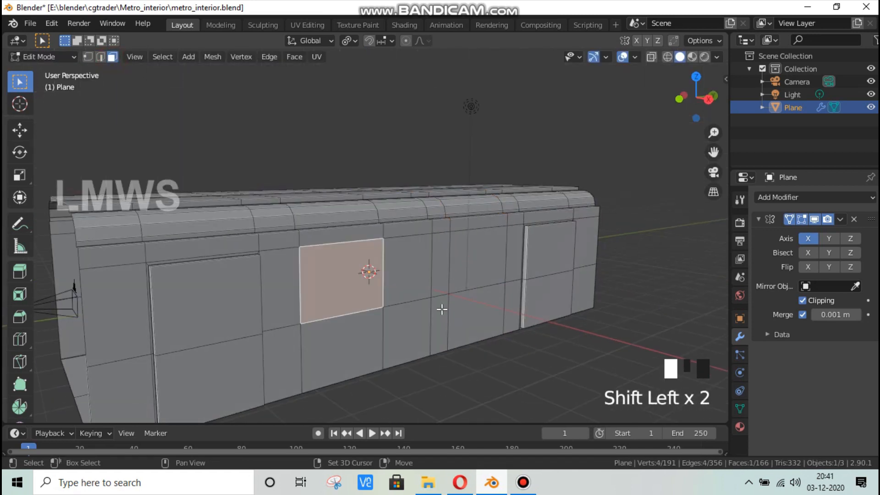
pyautogui.scroll(2, 504, 327)
pyautogui.press('e')
pyautogui.click(549, 347)
pyautogui.press('s')
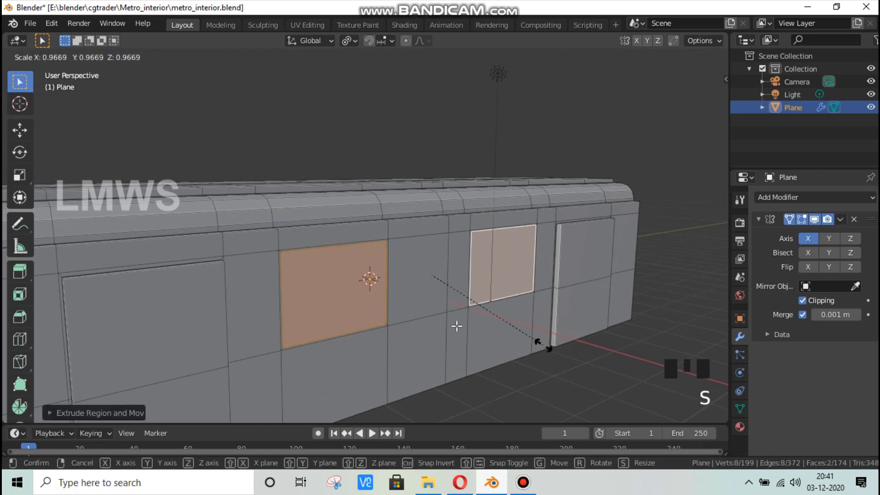
pyautogui.click(456, 326)
# Step: Extrude the two window faces slightly outward to form recesses, check them against the Train 113 reference in the browser, and save the file
pyautogui.press('e')
pyautogui.click(457, 326)
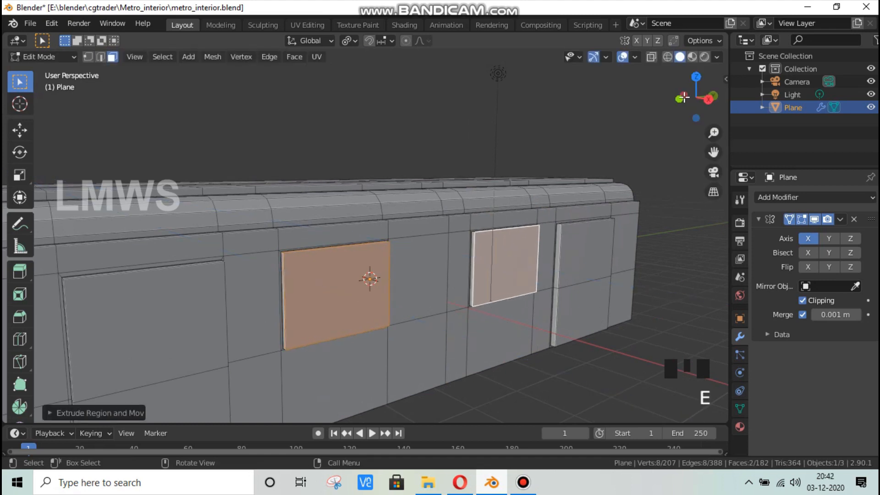
pyautogui.moveTo(684, 97); pyautogui.dragTo(772, 82)
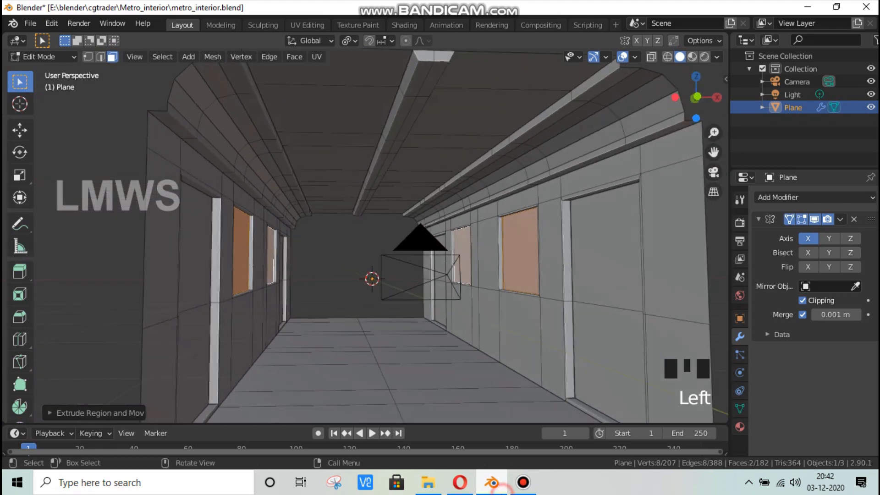
pyautogui.click(460, 482)
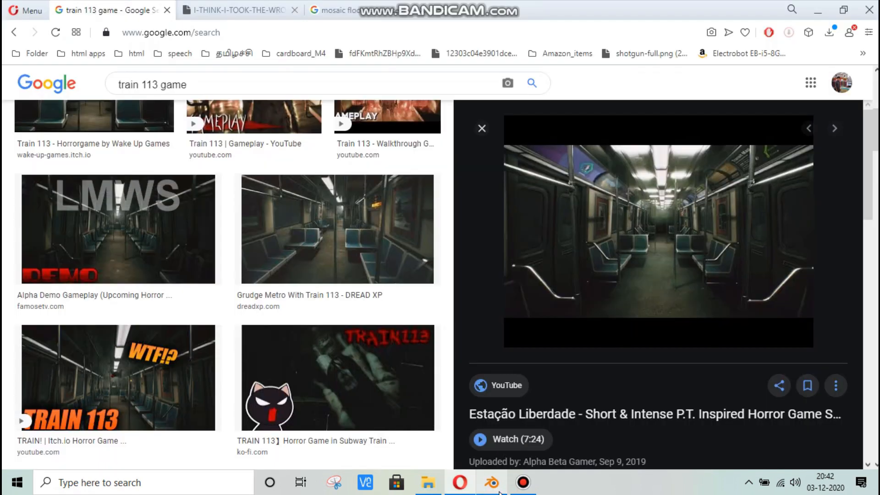
pyautogui.hotkey('alt', 'Tab')
pyautogui.hotkey('ctrl', 's')
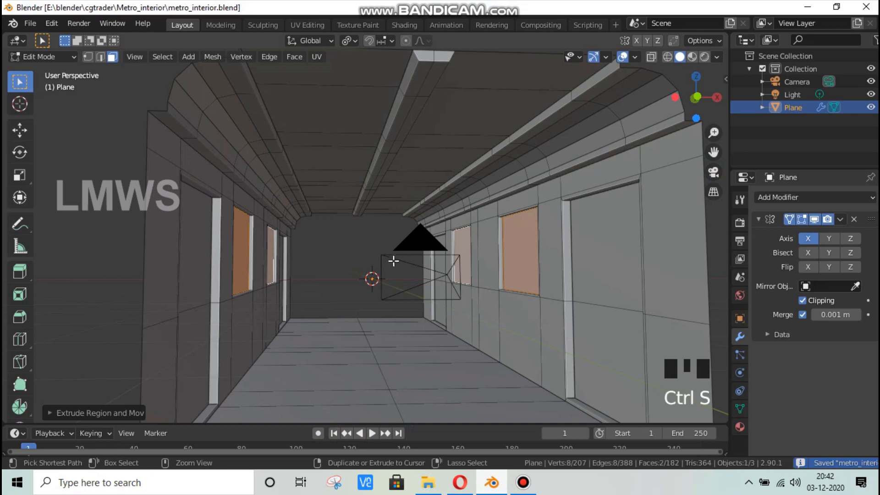
# Step: Compare the carriage interior and its window recesses with the Train 113 reference images in the browser
pyautogui.scroll(-2, 426, 267)
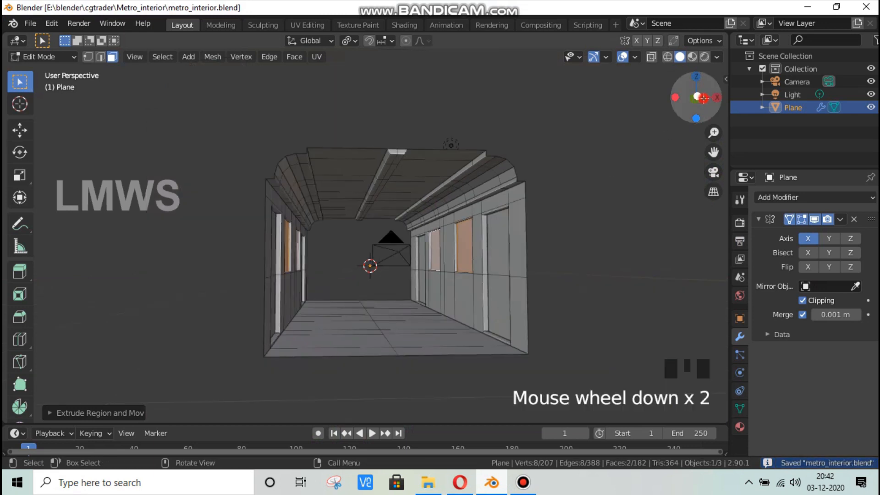
pyautogui.moveTo(690, 101); pyautogui.dragTo(673, 102)
pyautogui.scroll(3, 422, 298)
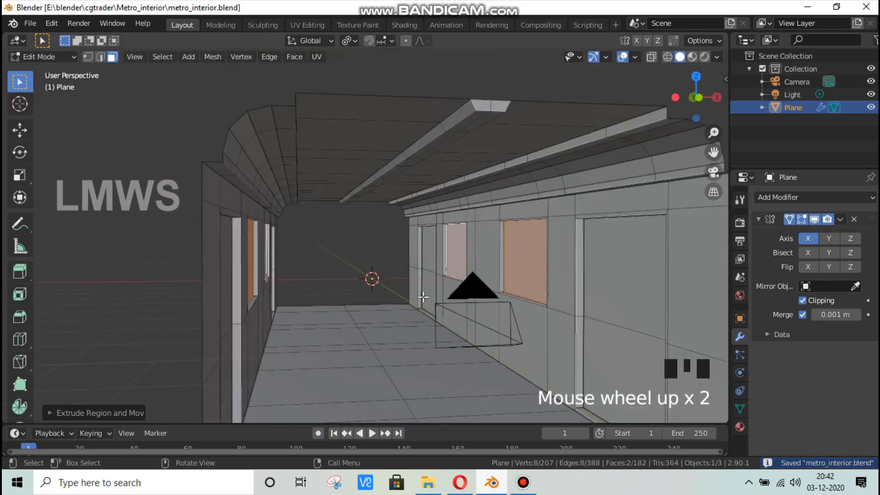
pyautogui.hotkey('ctrl', 's')
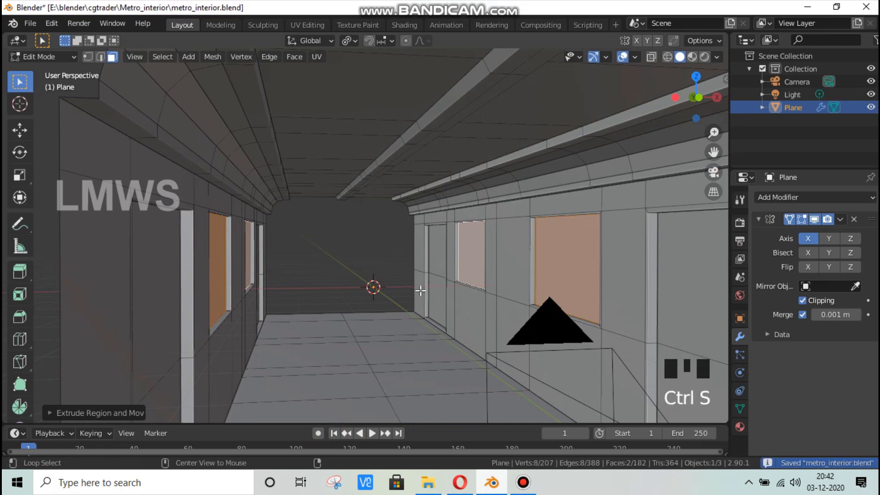
pyautogui.scroll(-2, 446, 297)
pyautogui.moveTo(712, 151); pyautogui.dragTo(665, 100)
pyautogui.click(465, 479)
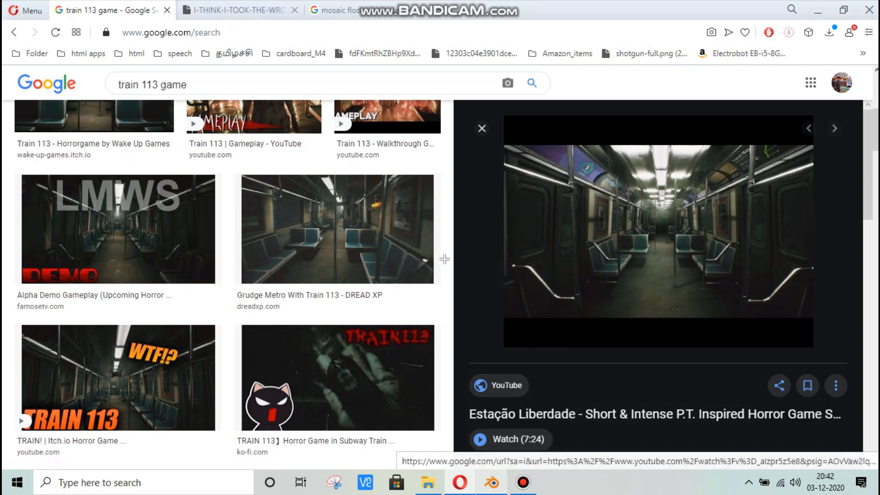
pyautogui.hotkey('alt', 'Tab')
# Step: Return to Object Mode, rename the Plane object as Metro_interior and save the file
pyautogui.click(50, 57)
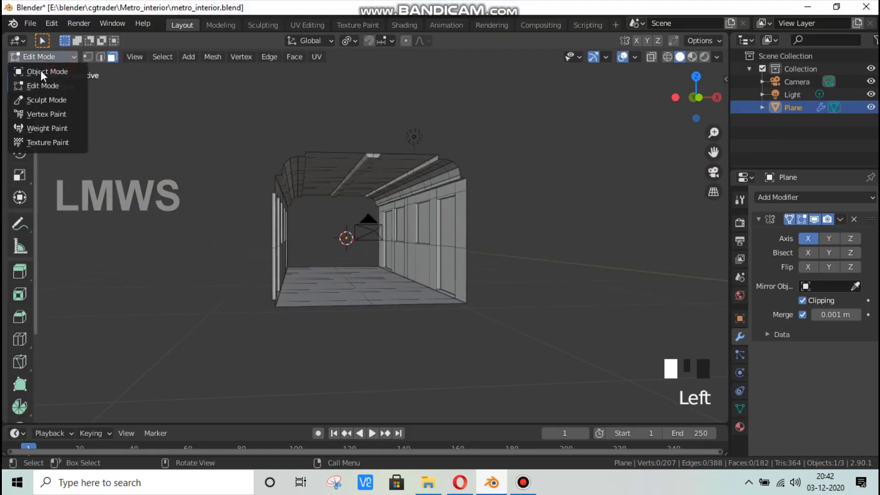
pyautogui.click(40, 70)
pyautogui.hotkey('alt', 'a')
pyautogui.click(793, 107)
pyautogui.doubleClick(796, 108)
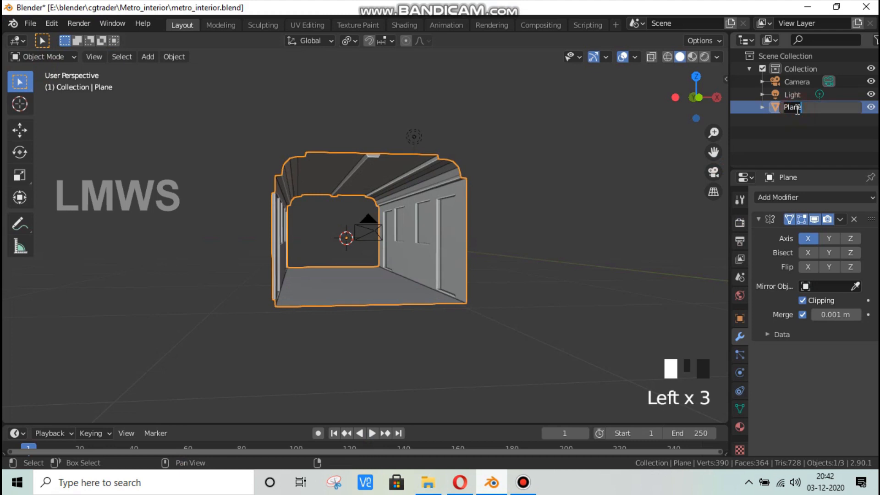
pyautogui.write('Metro_inter')
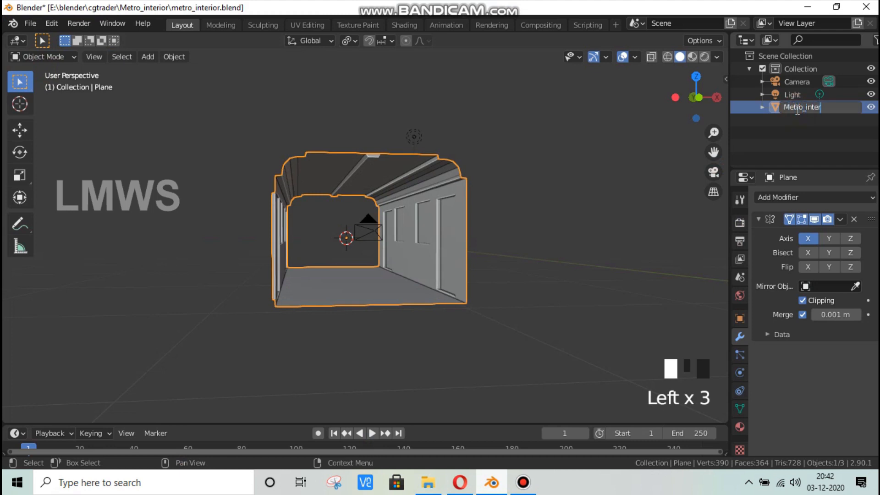
pyautogui.write('ior')
pyautogui.press('Return')
pyautogui.hotkey('ctrl', 's')
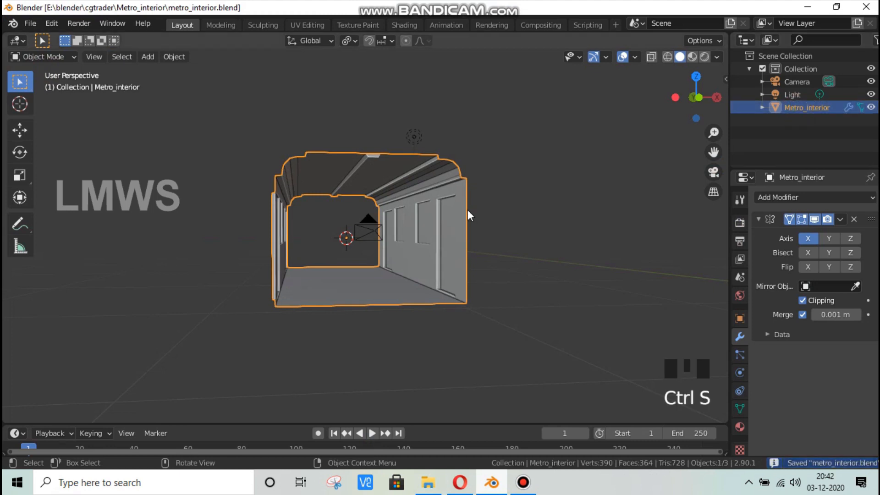
# Step: Add a cube mesh at the 3D cursor and hide the Metro_interior object
pyautogui.hotkey('alt', 'a')
pyautogui.hotkey('shift', 'a')
pyautogui.moveTo(444, 181)
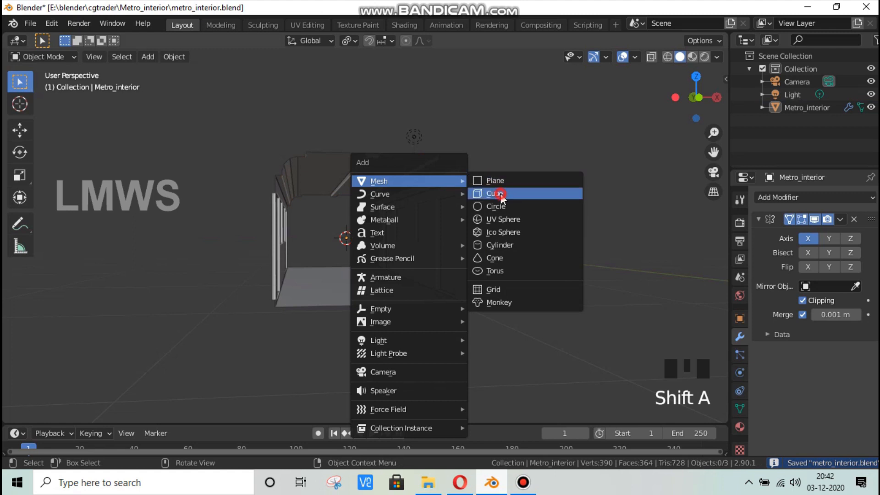
pyautogui.click(499, 193)
pyautogui.click(870, 120)
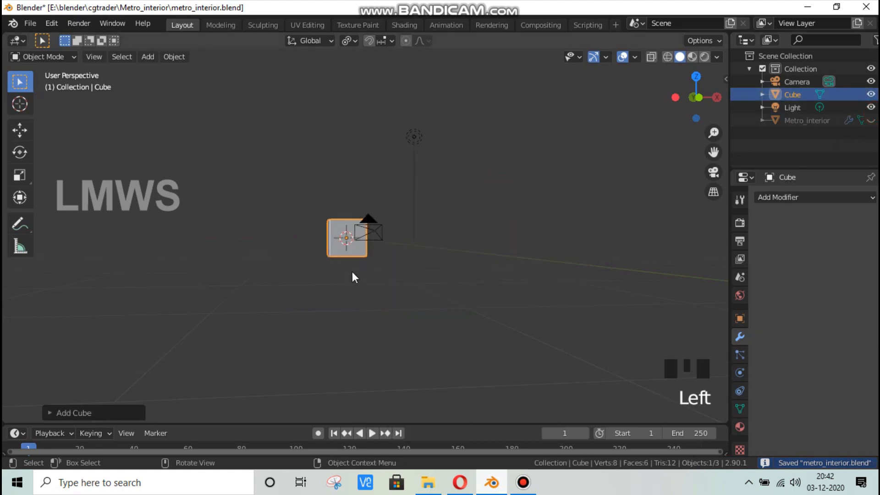
# Step: Examine the new cube from the front and at an angle, and consult the Train 113 reference images in the browser
pyautogui.scroll(2, 412, 271)
pyautogui.press('KP_1')
pyautogui.scroll(6, 558, 207)
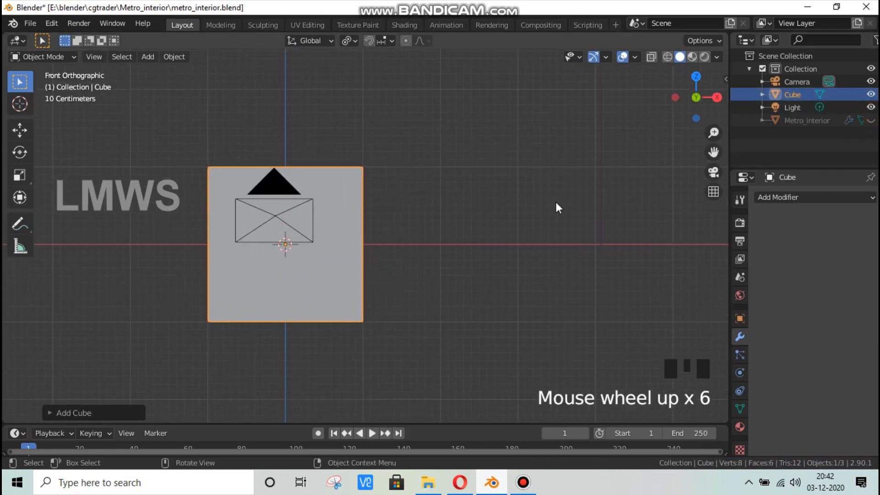
pyautogui.scroll(-2, 414, 275)
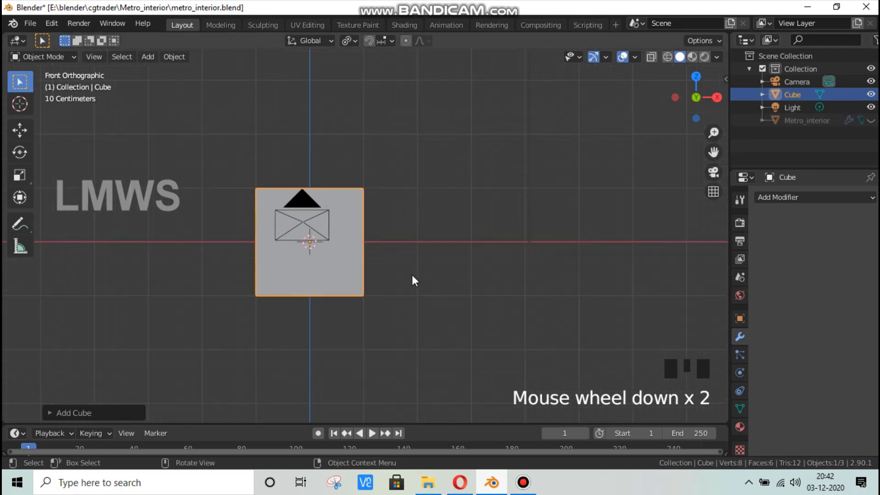
pyautogui.scroll(1, 487, 487)
pyautogui.click(487, 485)
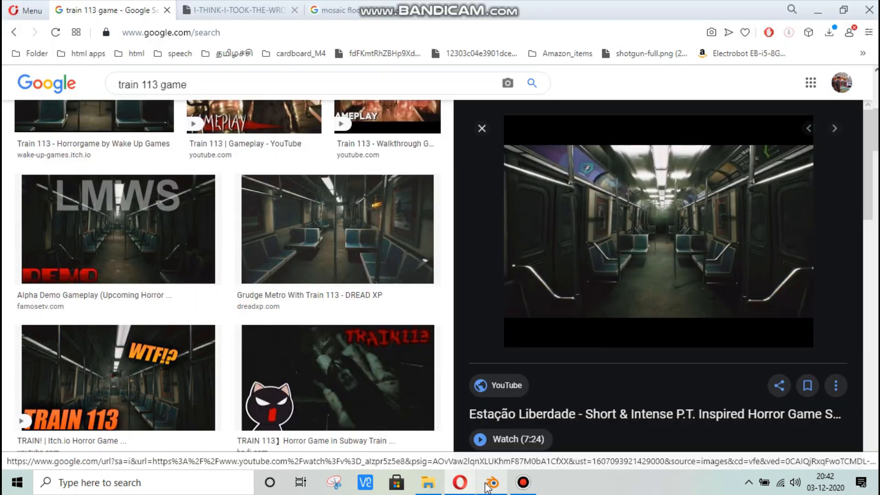
pyautogui.click(487, 485)
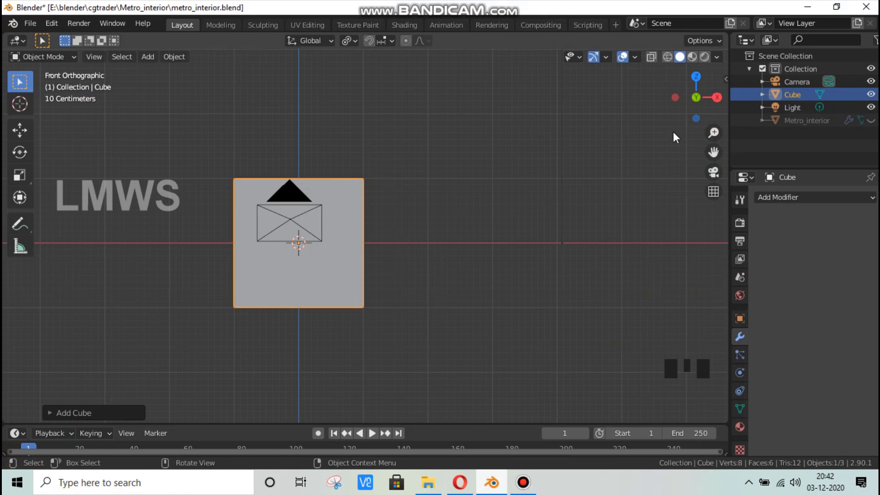
pyautogui.scroll(-1, 674, 129)
pyautogui.moveTo(695, 105); pyautogui.dragTo(754, 87)
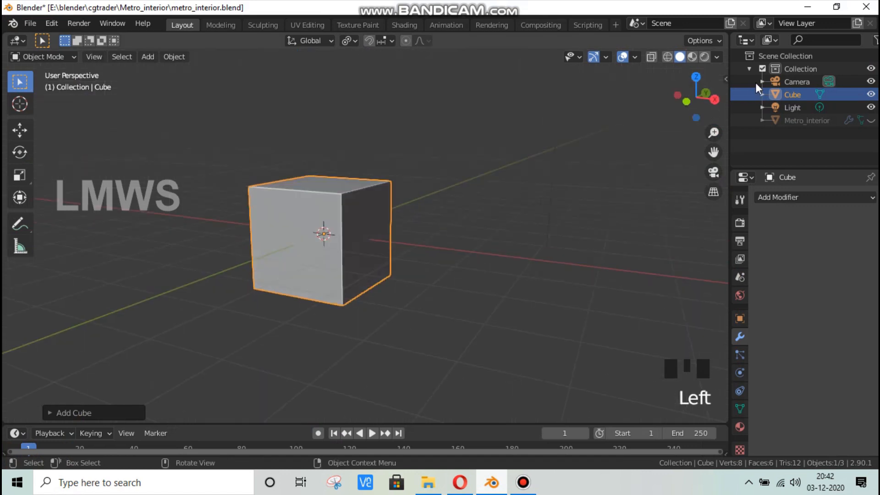
# Step: In Edit Mode, scale the cube down along Y into a thin slab and reduce it to about half its height along Z
pyautogui.press('Tab')
pyautogui.moveTo(695, 98); pyautogui.dragTo(678, 103)
pyautogui.press('s')
pyautogui.press('y')
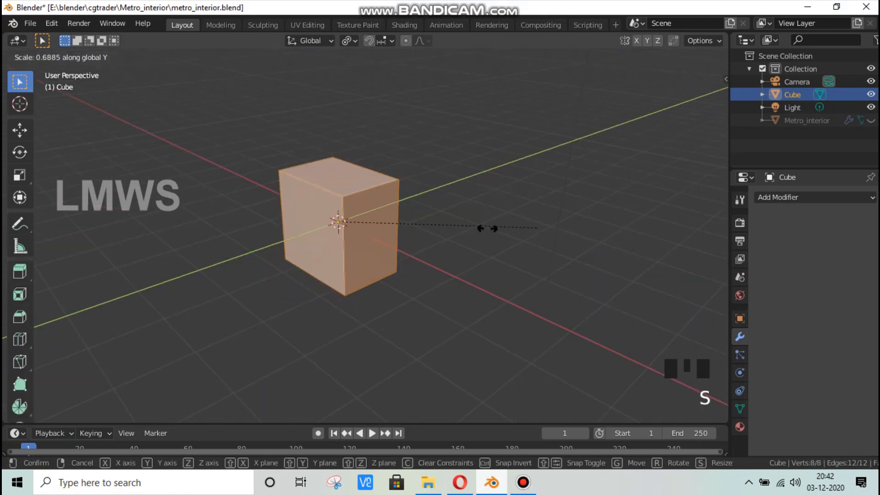
pyautogui.click(375, 223)
pyautogui.press('s')
pyautogui.press('z')
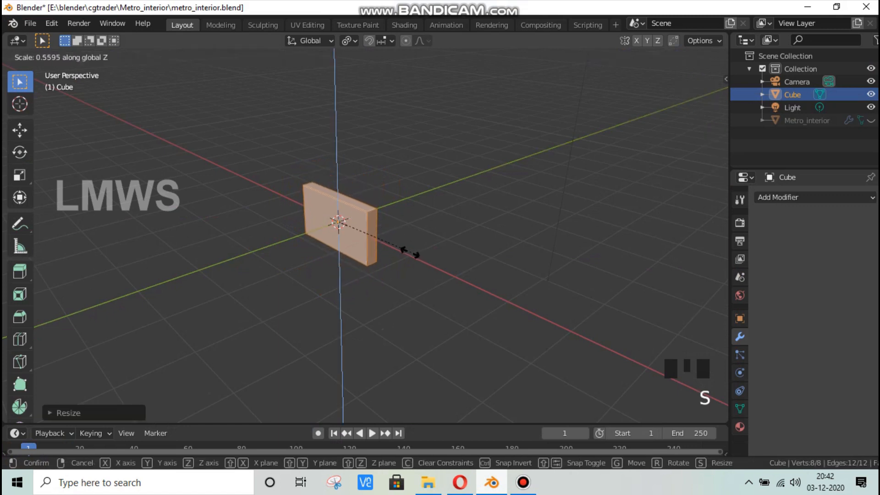
pyautogui.click(410, 252)
# Step: Check the Train 113 reference in the browser and scale the slab to about 0.15 along Z, forming a low bar
pyautogui.click(491, 482)
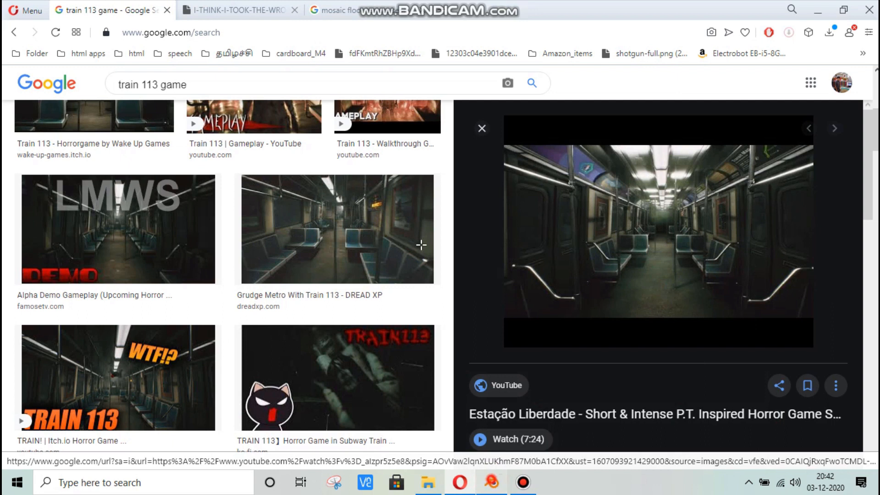
pyautogui.hotkey('alt', 'Tab')
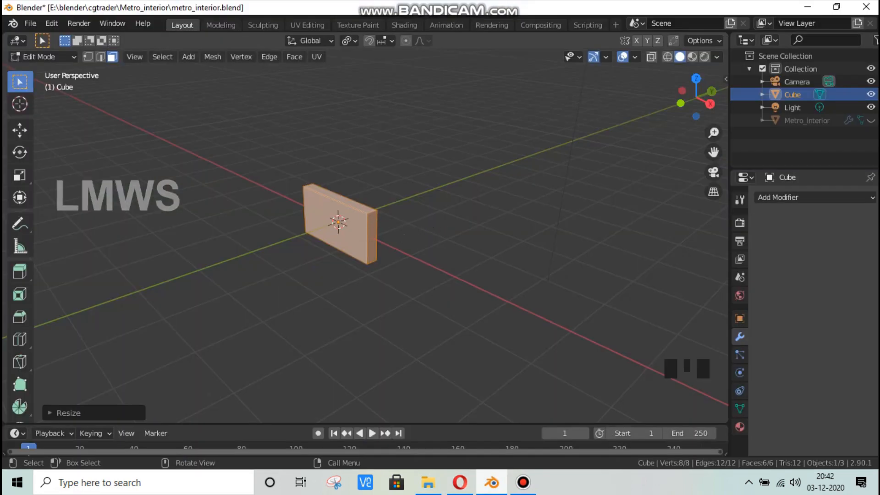
pyautogui.press('s')
pyautogui.press('z')
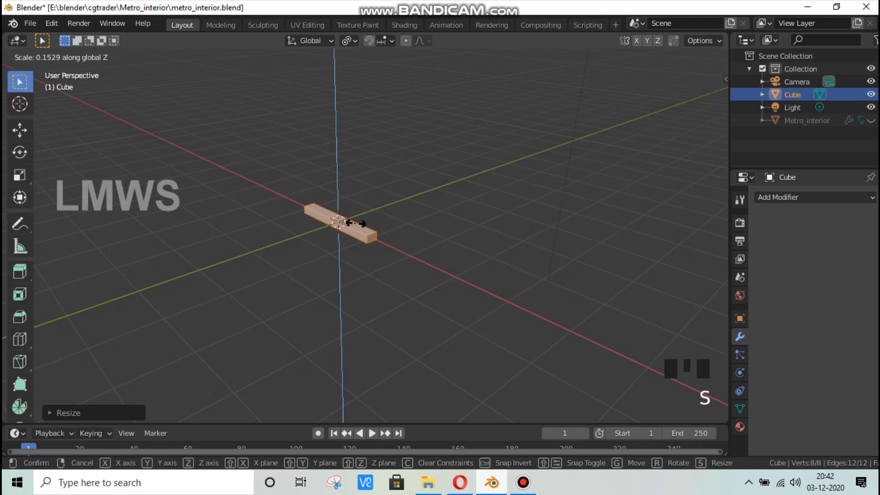
pyautogui.click(356, 223)
# Step: Select the whole bar and flatten it further along Z
pyautogui.press('KP_3')
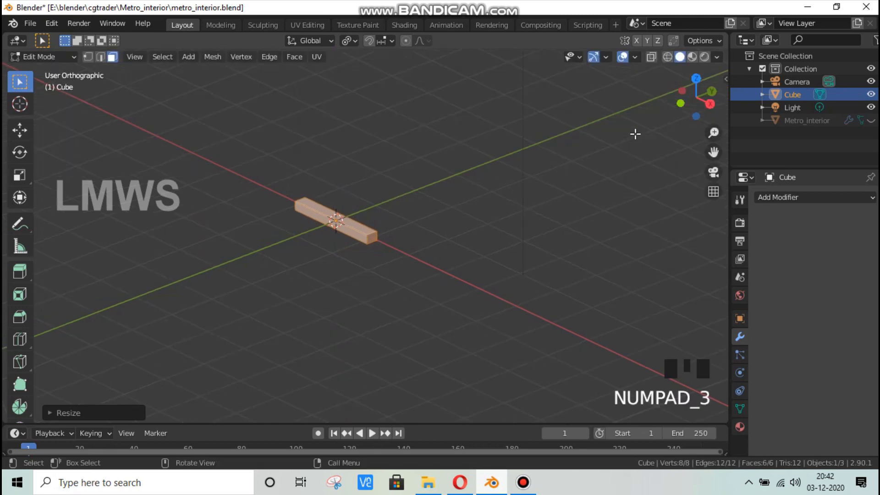
pyautogui.scroll(4, 636, 134)
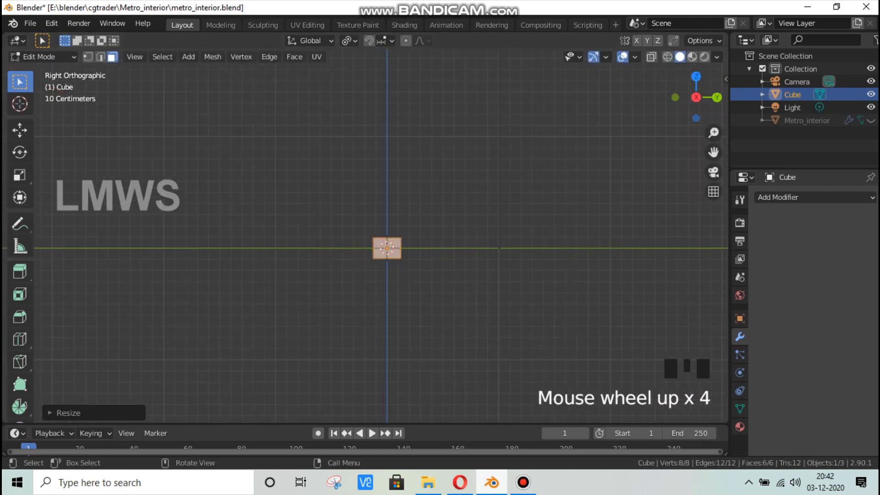
pyautogui.moveTo(696, 98); pyautogui.dragTo(564, 281)
pyautogui.click(563, 281)
pyautogui.press('a')
pyautogui.press('s')
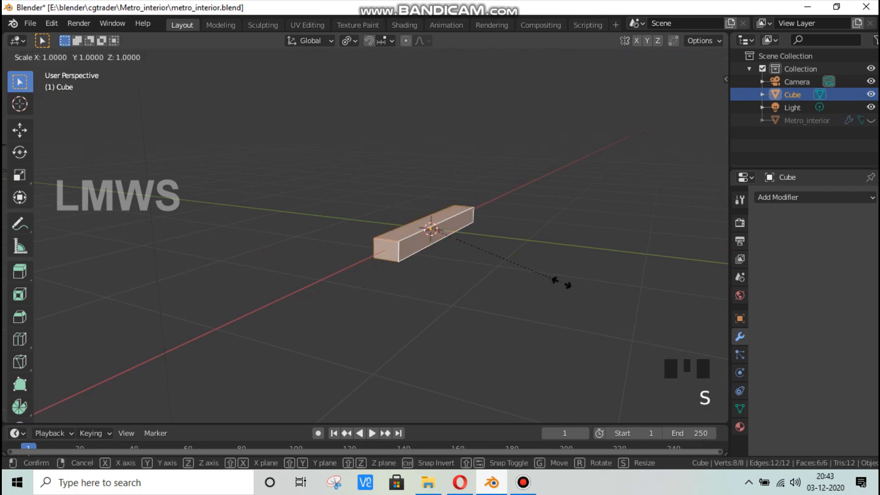
pyautogui.press('z')
pyautogui.click(503, 249)
# Step: Move the bar's long side face about 0.5 m along positive Y to widen it into a flat slab
pyautogui.click(454, 227)
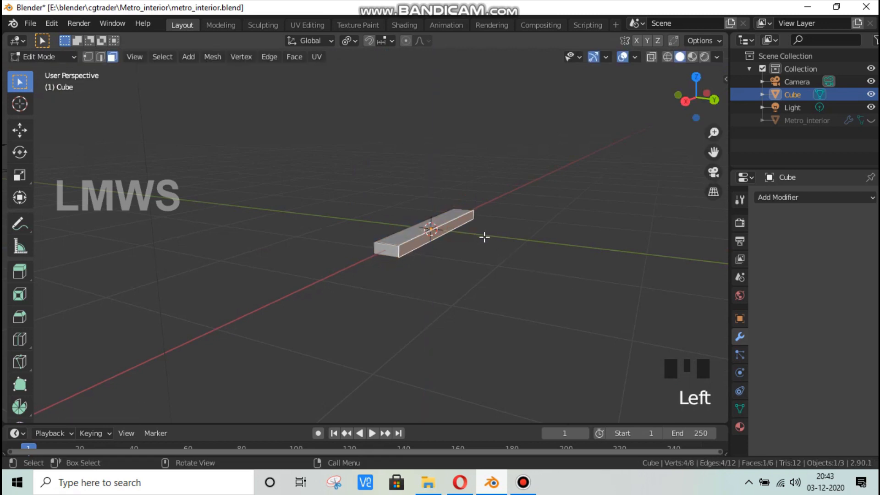
pyautogui.press('g')
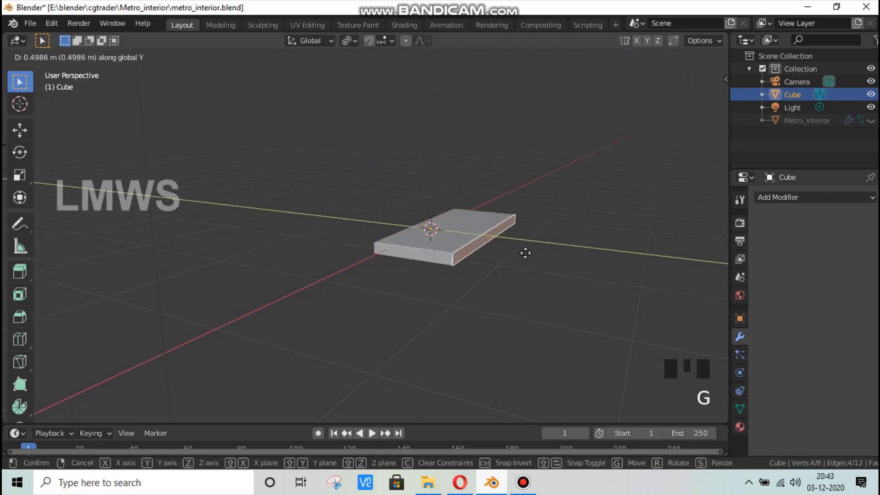
pyautogui.click(527, 252)
# Step: Extrude the slab's long side face about 0.11 m outward along Y to add a narrow strip
pyautogui.press('KP_3')
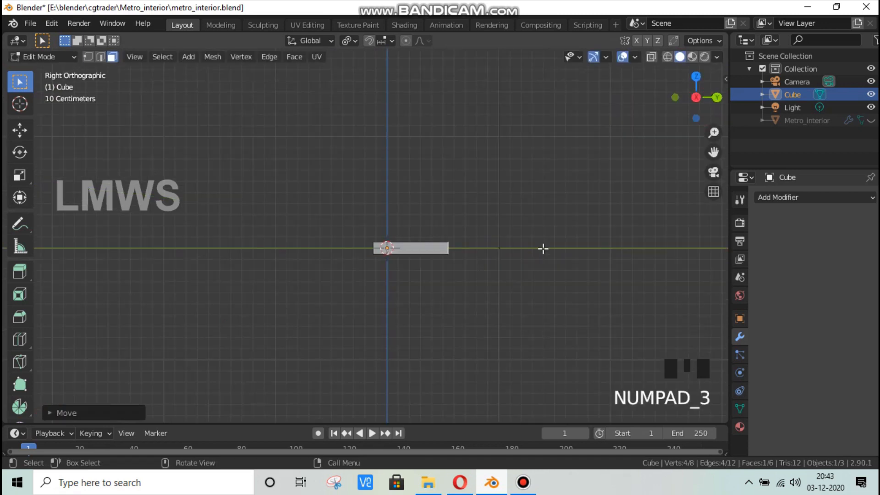
pyautogui.scroll(4, 543, 249)
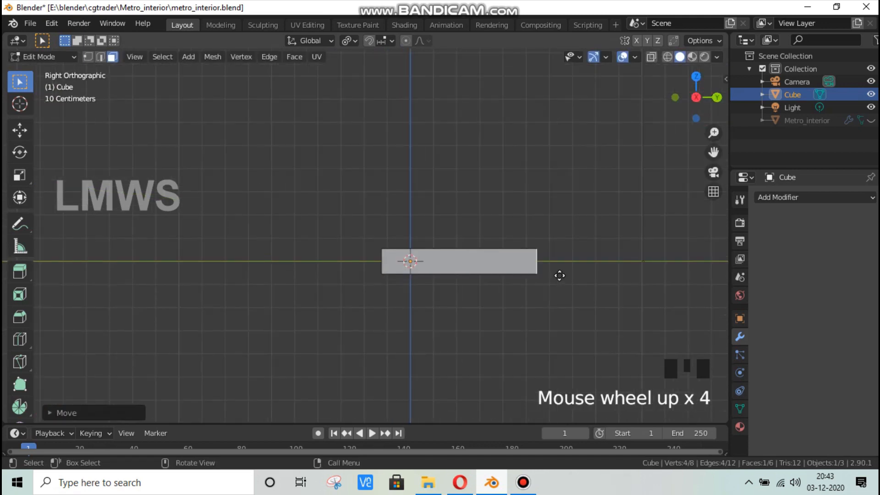
pyautogui.press('e')
pyautogui.press('y')
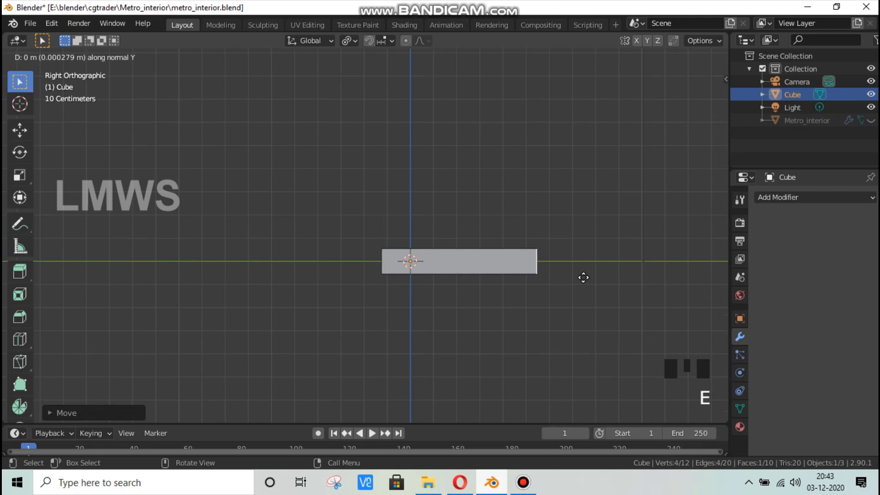
pyautogui.press('z')
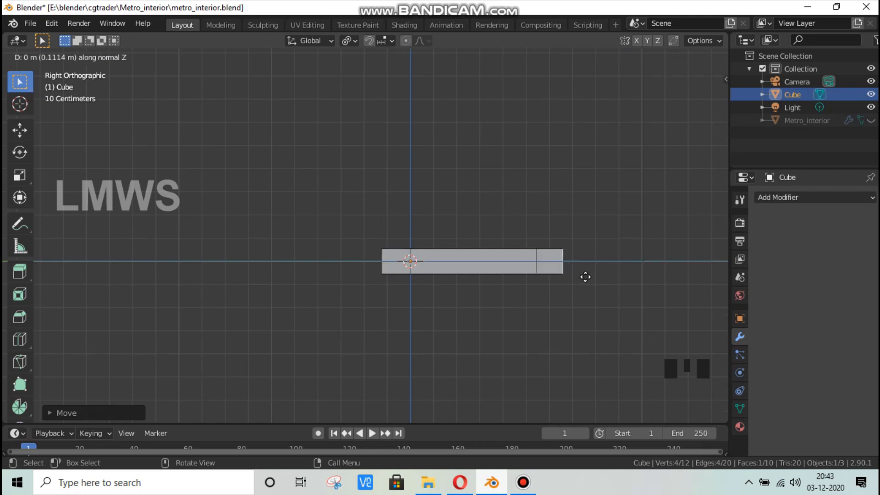
pyautogui.click(662, 163)
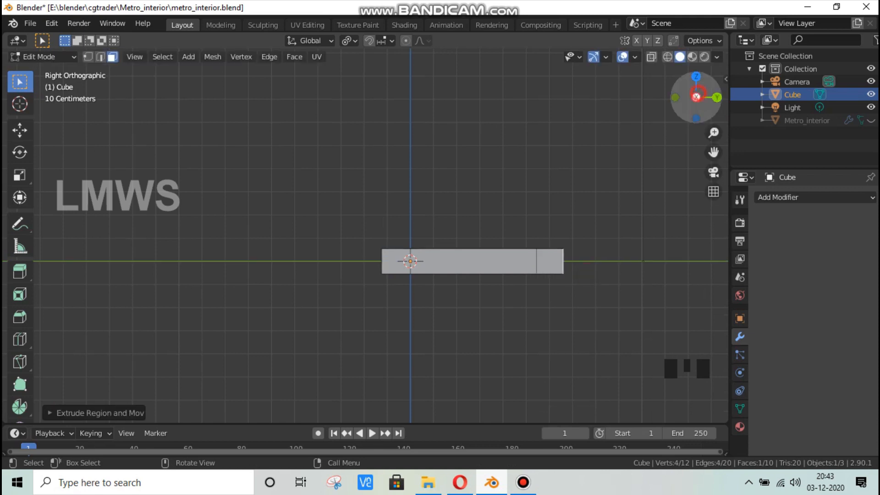
pyautogui.moveTo(697, 92); pyautogui.dragTo(540, 242)
pyautogui.click(547, 246)
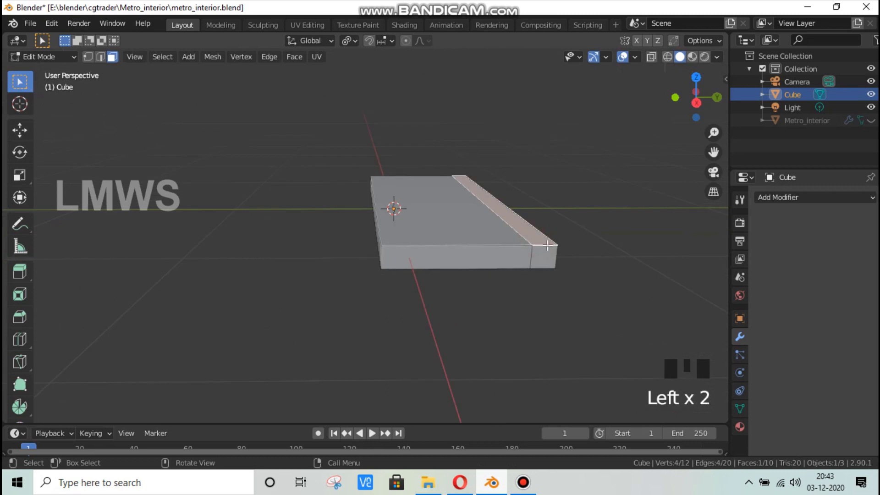
pyautogui.press('e')
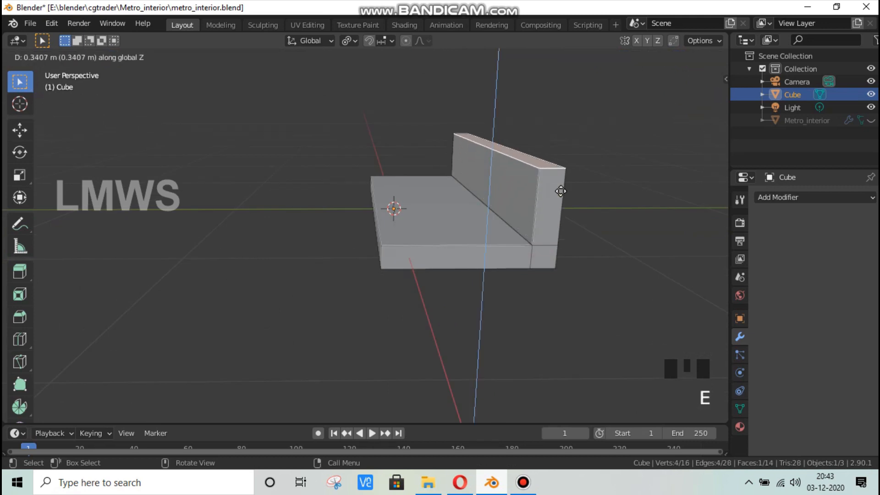
pyautogui.rightClick(561, 193)
pyautogui.hotkey('ctrl', 'z')
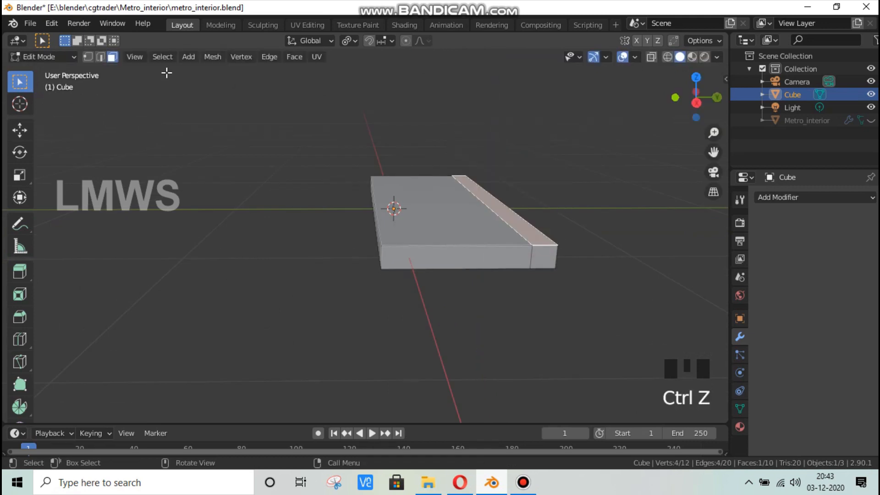
# Step: Select the strip's outer top edge and lower it about 0.04 m along Z to slope the strip's top face
pyautogui.click(102, 56)
pyautogui.click(512, 204)
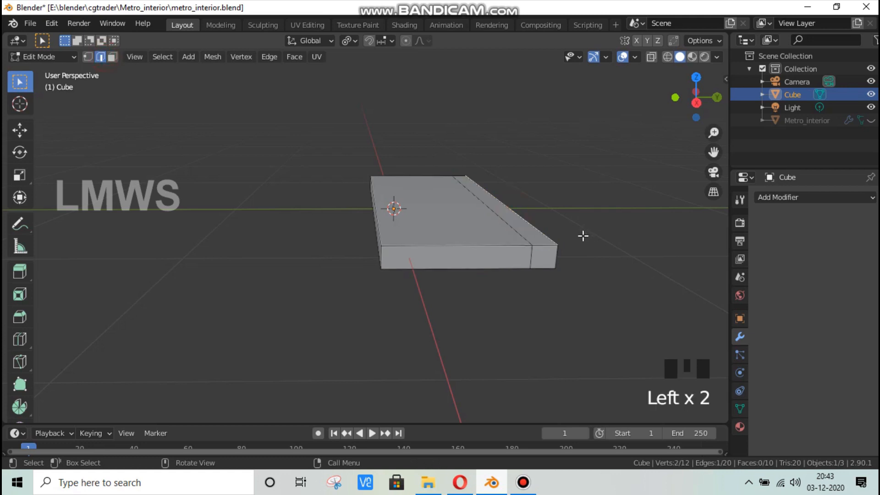
pyautogui.press('g')
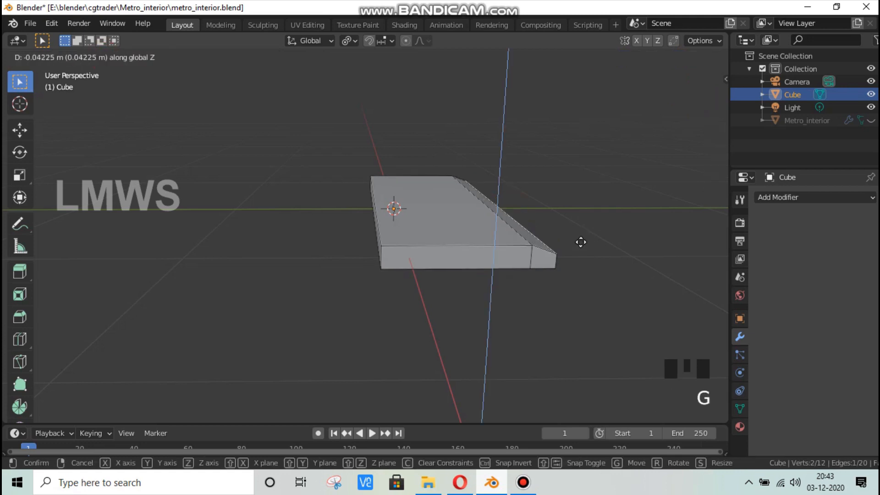
pyautogui.click(581, 242)
# Step: Fine-tune the height of the strip's outer top edge in the right side view, ending with a 0.01 m downward move along Z
pyautogui.press('KP_3')
pyautogui.scroll(2, 649, 298)
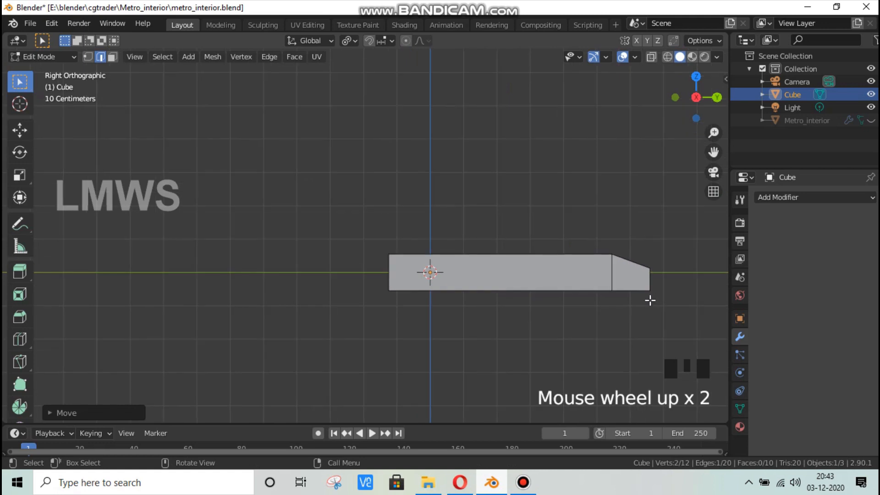
pyautogui.scroll(-1, 649, 300)
pyautogui.press('g')
pyautogui.click(646, 288)
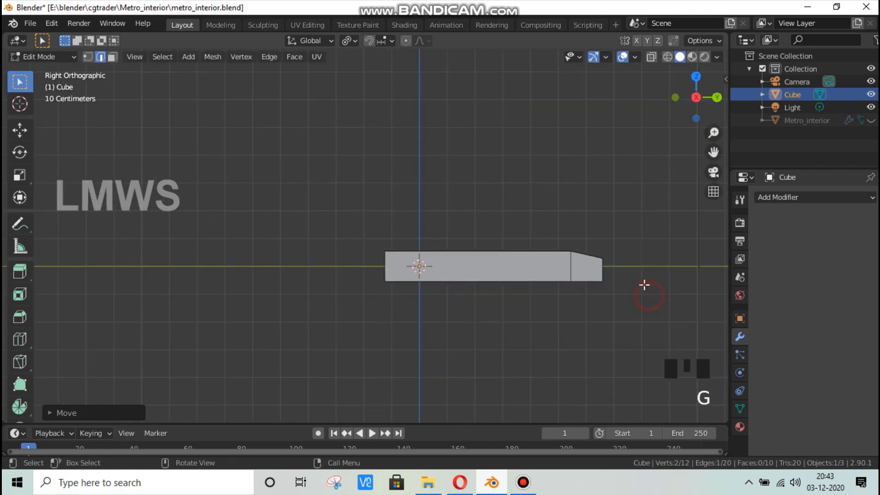
pyautogui.scroll(-1, 656, 185)
pyautogui.press('g')
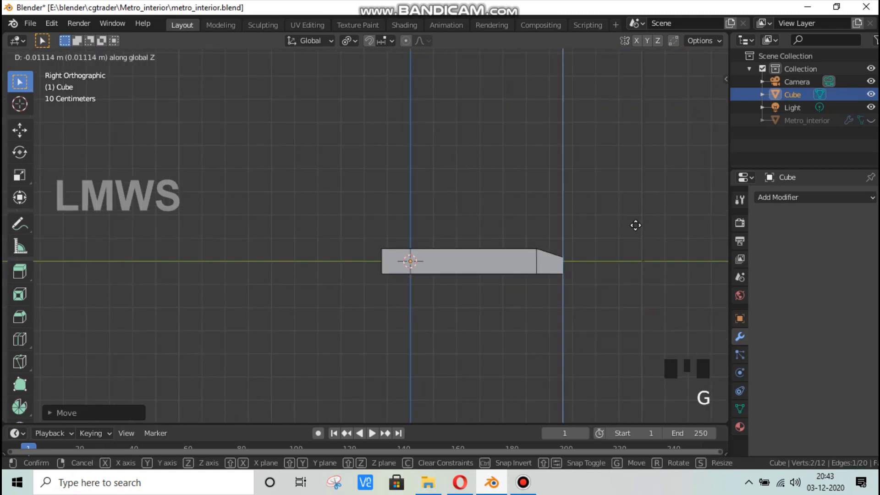
pyautogui.click(635, 224)
# Step: Select the strip's sloped top face and extrude it about 0.55 m along its normal to form a tilted backrest
pyautogui.moveTo(706, 93); pyautogui.dragTo(694, 109)
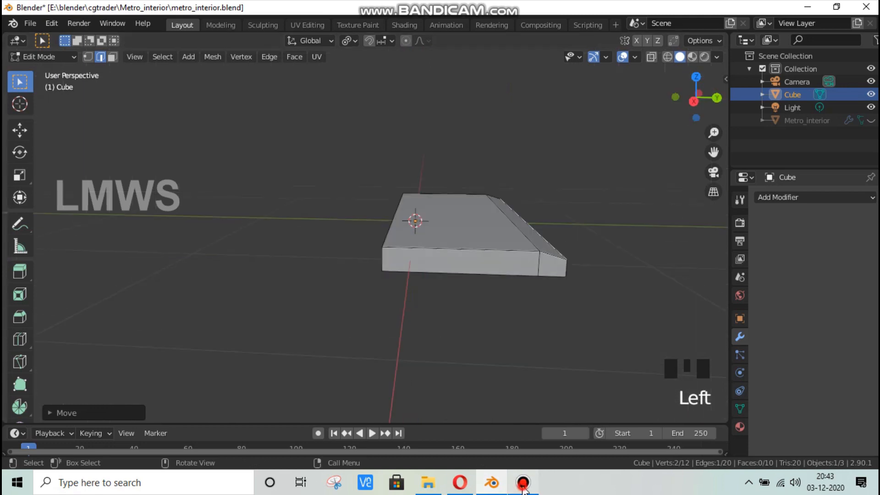
pyautogui.click(521, 485)
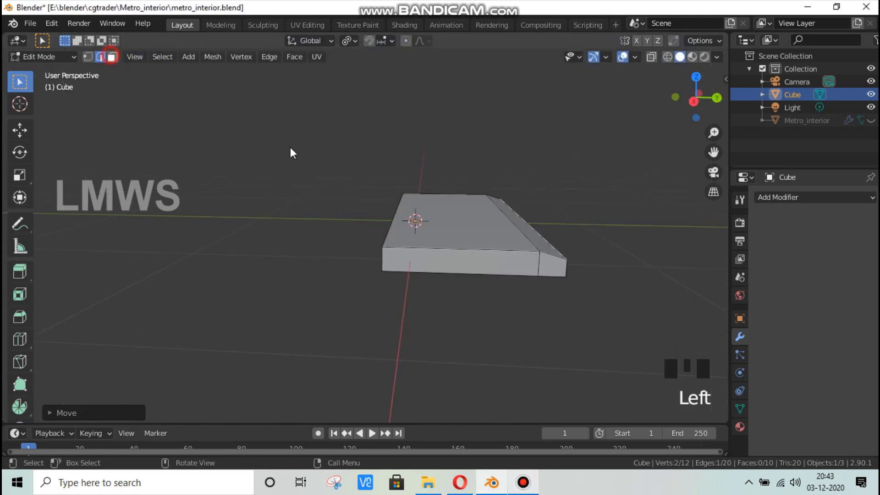
pyautogui.click(292, 153)
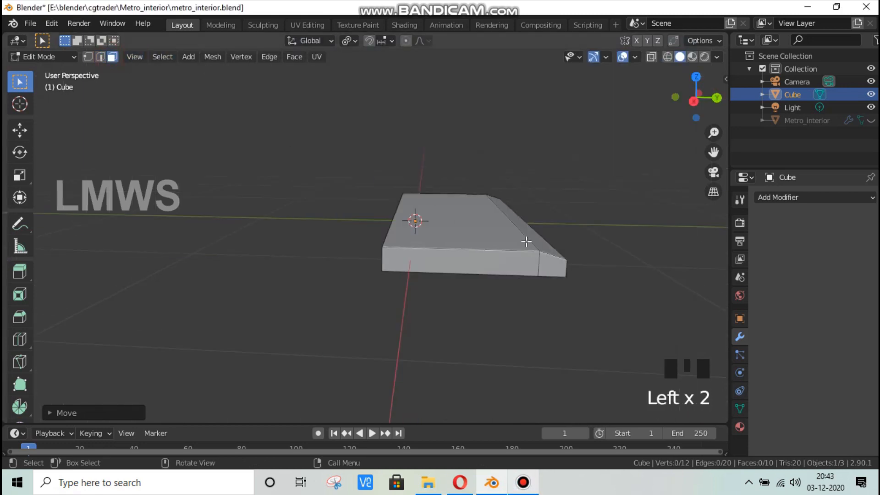
pyautogui.click(573, 249)
pyautogui.press('e')
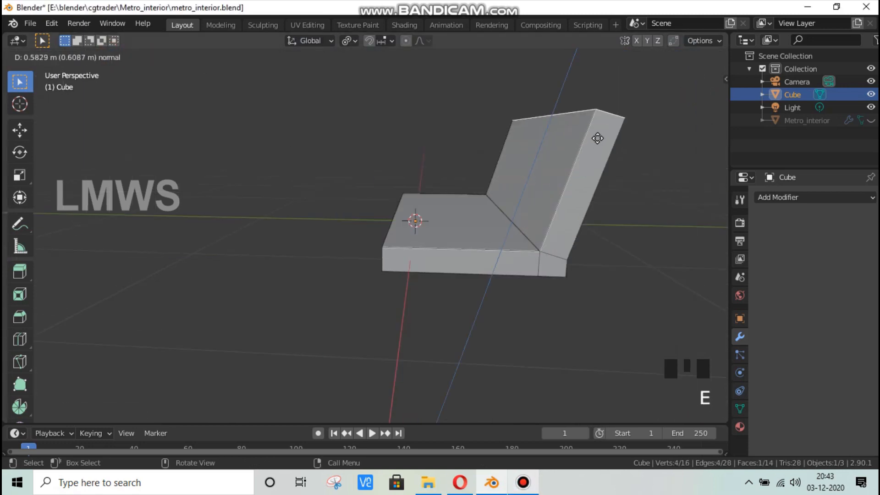
pyautogui.click(589, 157)
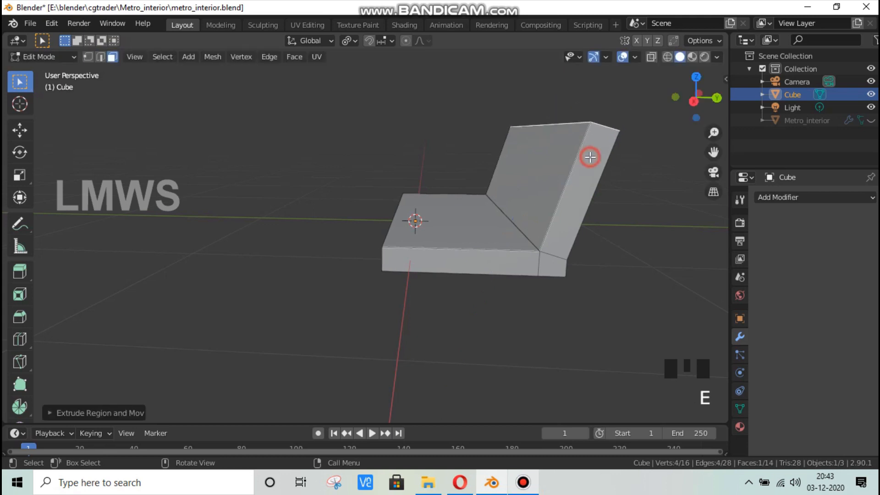
pyautogui.press('KP_3')
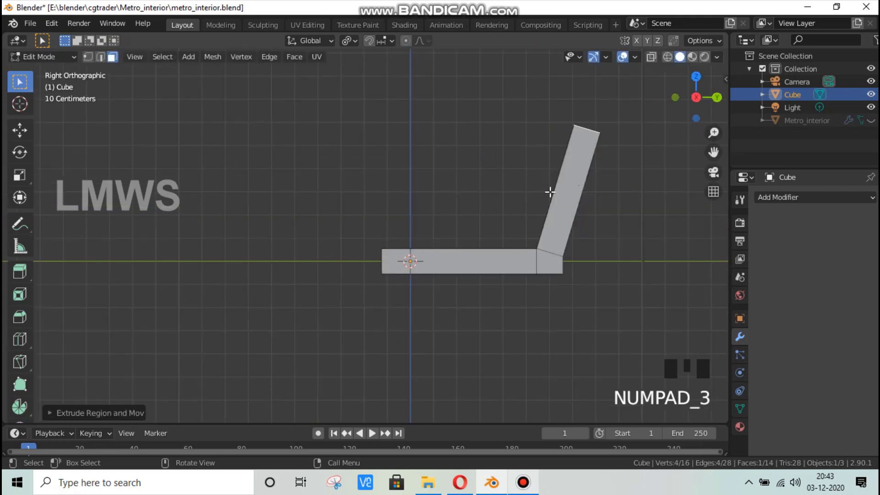
pyautogui.click(667, 56)
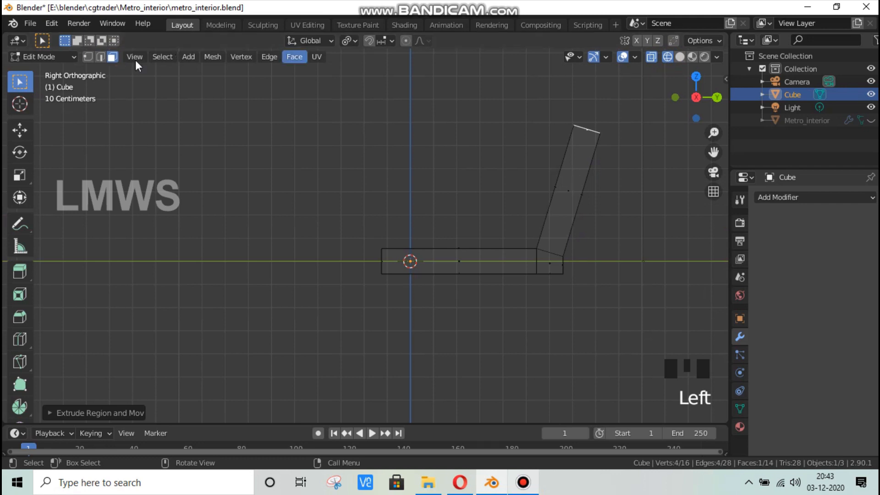
pyautogui.click(87, 57)
pyautogui.moveTo(522, 262); pyautogui.dragTo(641, 104)
pyautogui.press('r')
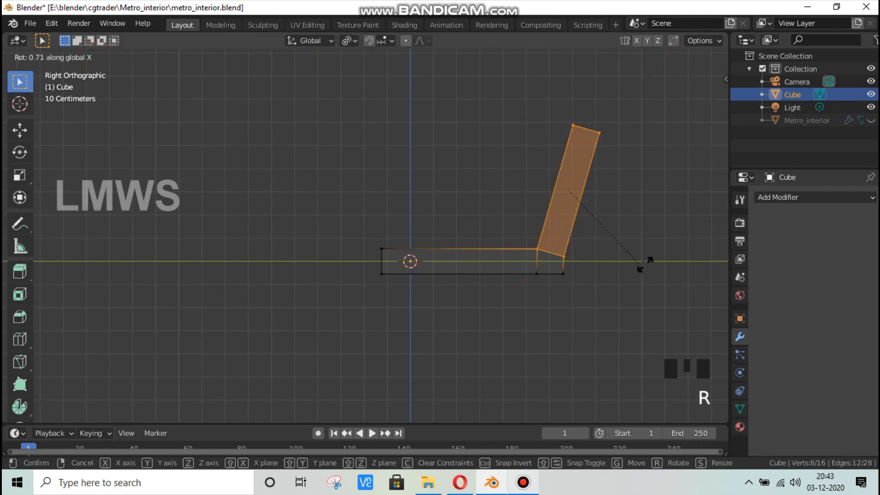
pyautogui.click(644, 263)
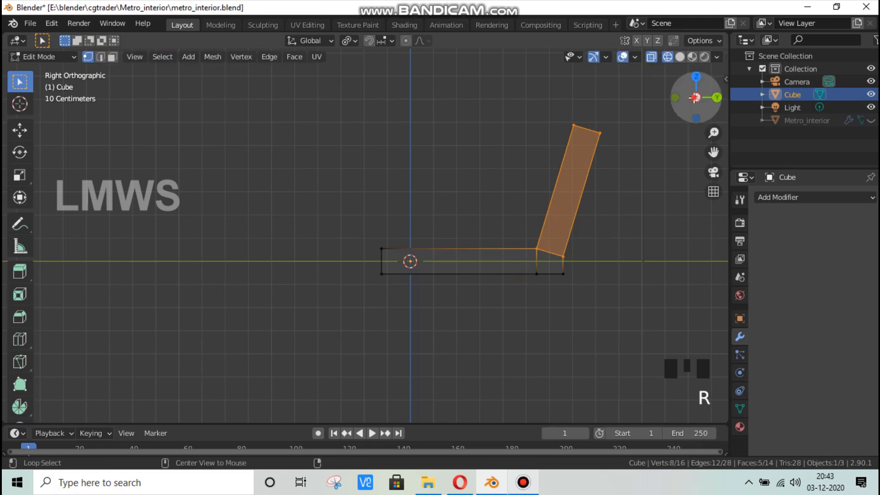
# Step: Select the four edges around the backrest's base and snap the 3D cursor to the centre of that selection
pyautogui.moveTo(697, 93); pyautogui.dragTo(238, 87)
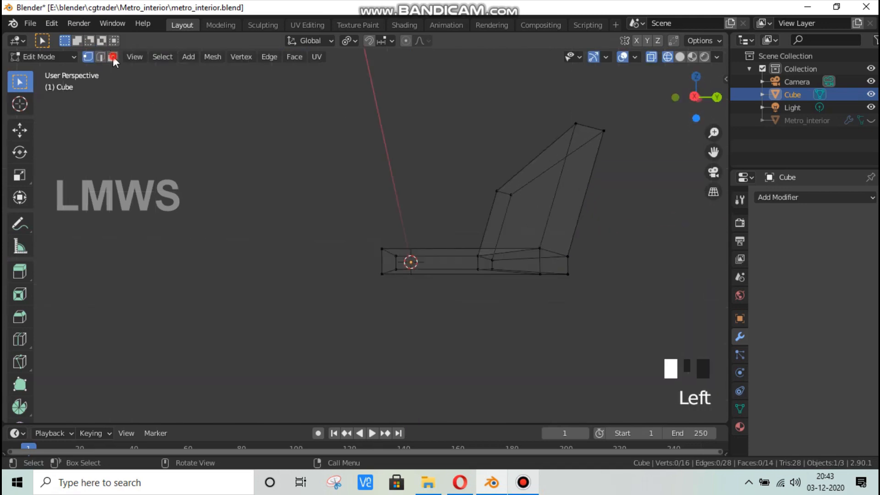
pyautogui.click(112, 56)
pyautogui.click(101, 56)
pyautogui.hotkey('alt', 'a')
pyautogui.keyDown('alt'); pyautogui.click(501, 253); pyautogui.keyUp('alt')
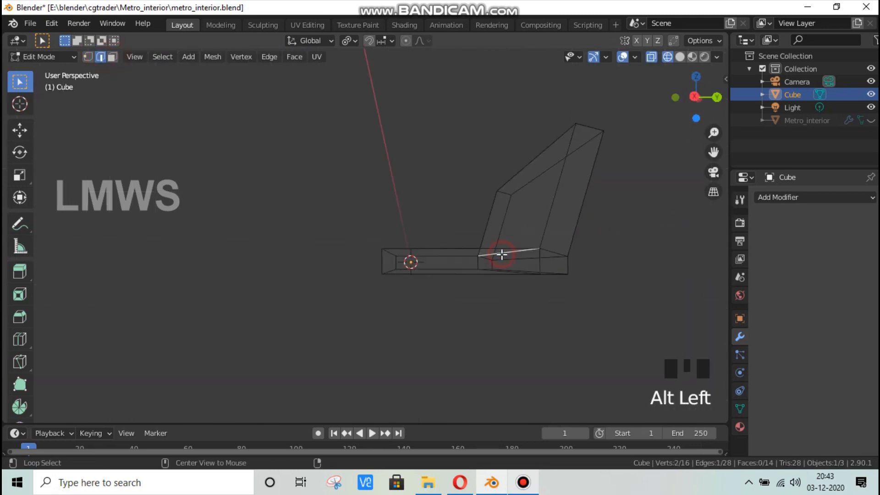
pyautogui.hotkey('alt', 'a')
pyautogui.keyDown('shift'); pyautogui.click(551, 253); pyautogui.keyUp('shift')
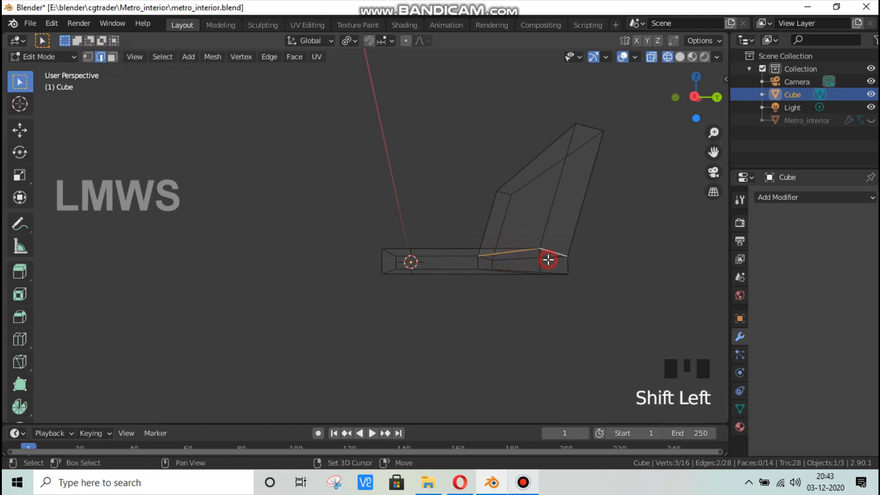
pyautogui.keyDown('shift'); pyautogui.click(484, 262); pyautogui.keyUp('shift')
pyautogui.moveTo(710, 103); pyautogui.dragTo(689, 57)
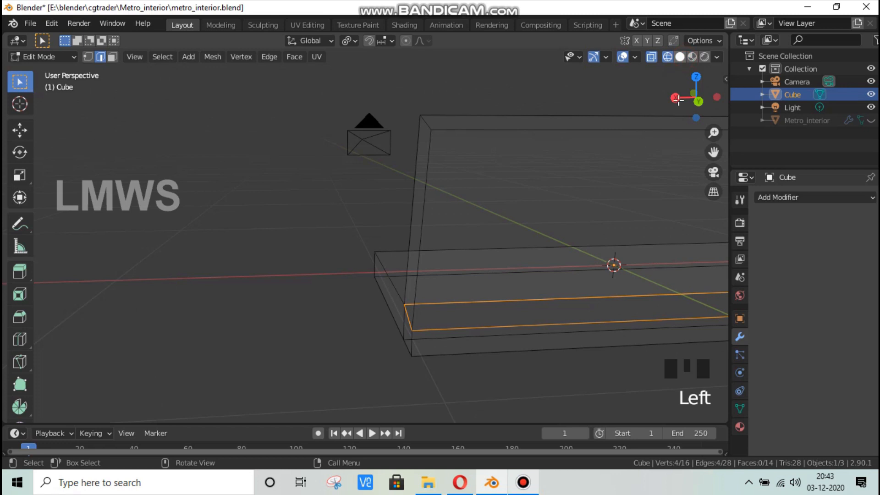
pyautogui.click(679, 57)
pyautogui.moveTo(678, 100); pyautogui.dragTo(726, 110)
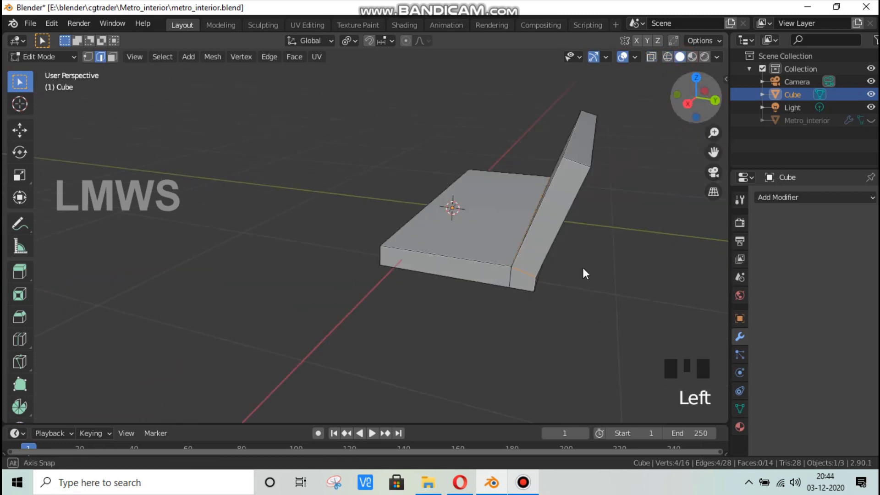
pyautogui.hotkey('shift', 's')
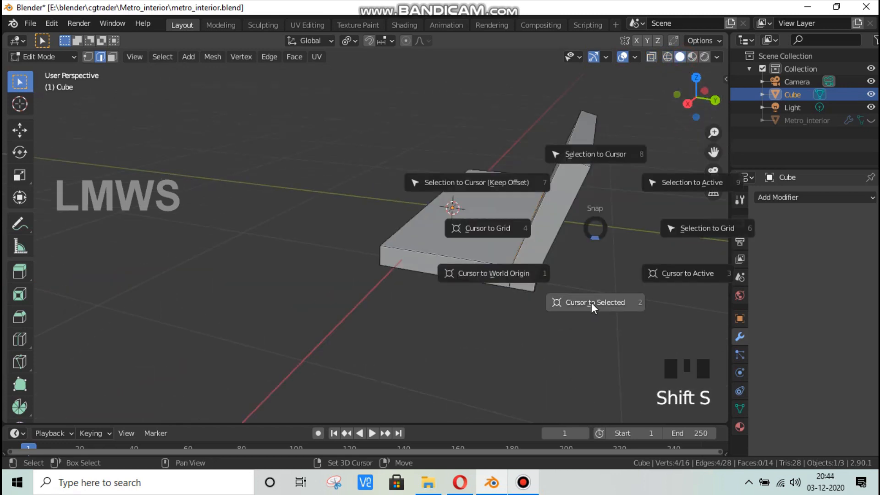
pyautogui.click(591, 302)
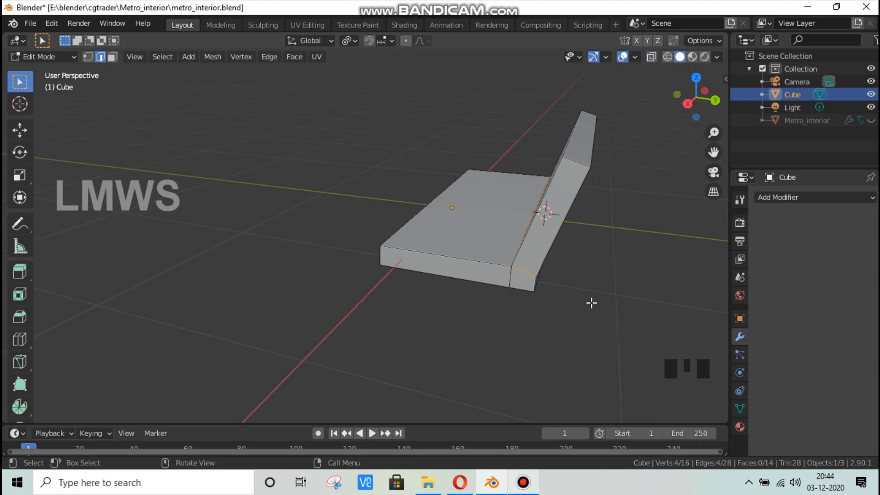
# Step: Set the pivot point to the 3D cursor and rotate the whole backrest slightly towards upright about its base
pyautogui.click(348, 40)
pyautogui.click(372, 69)
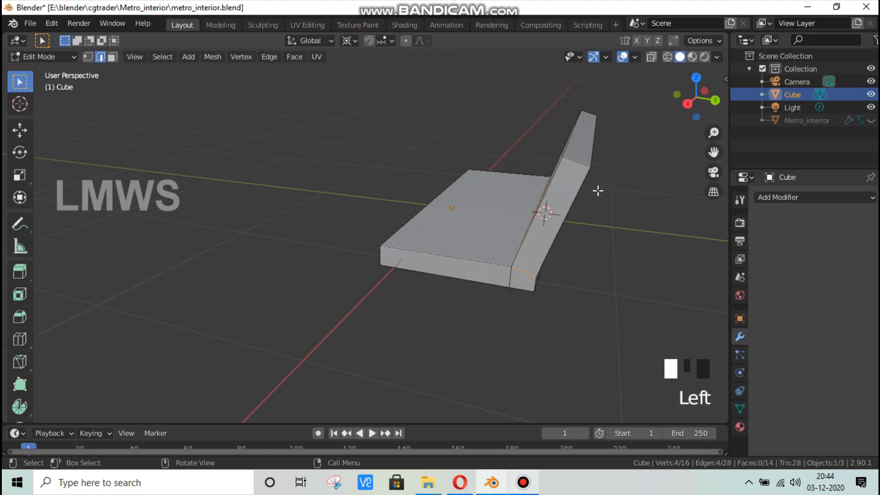
pyautogui.press('KP_3')
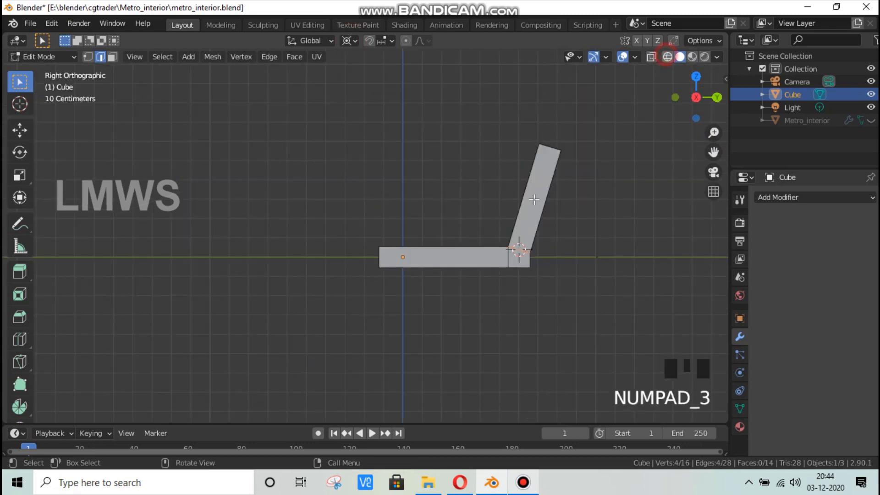
pyautogui.click(651, 56)
pyautogui.click(114, 57)
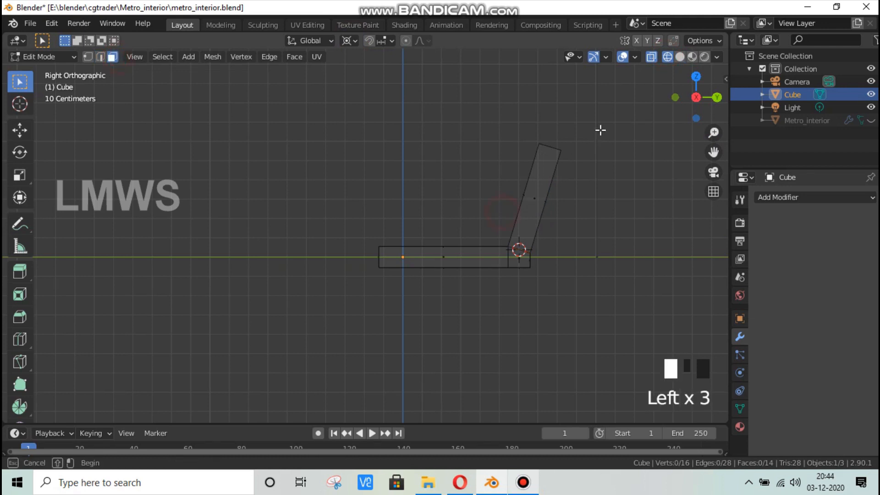
pyautogui.moveTo(598, 130); pyautogui.dragTo(503, 215)
pyautogui.press('r')
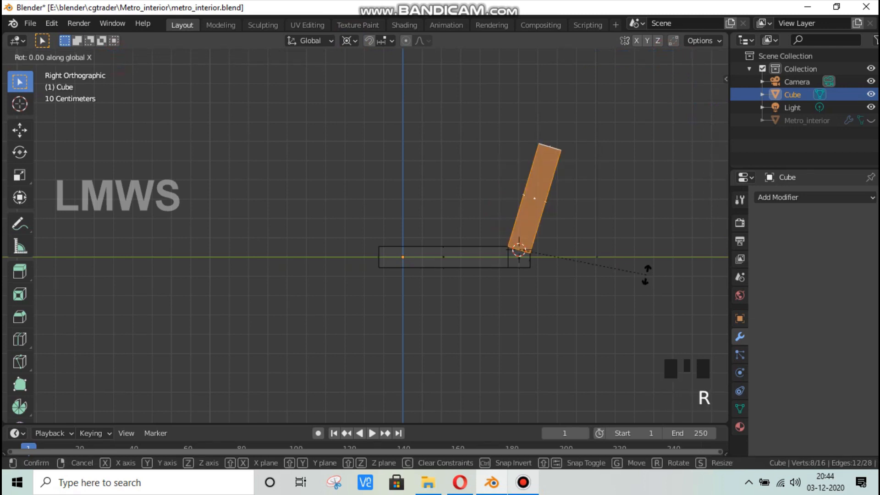
pyautogui.click(590, 269)
# Step: Raise the tilted backrest slightly along Z in the right side view, then switch to solid shading and clear the selection
pyautogui.scroll(3, 589, 269)
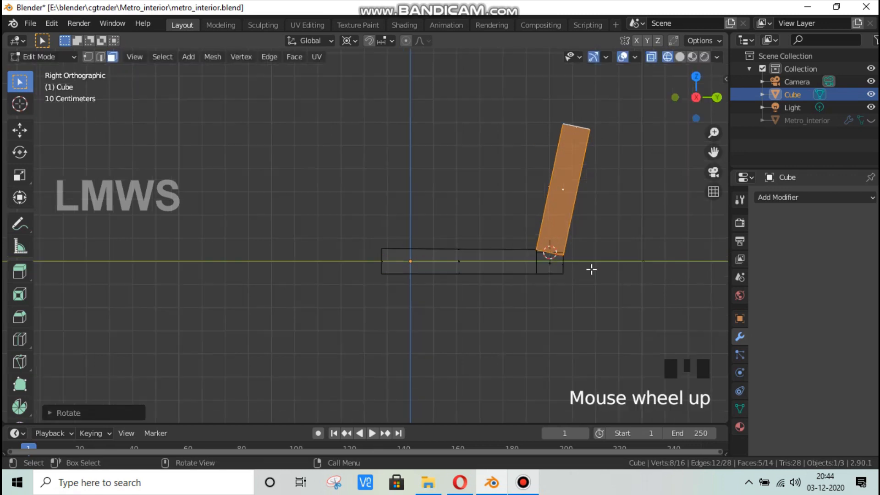
pyautogui.press('g')
pyautogui.press('z')
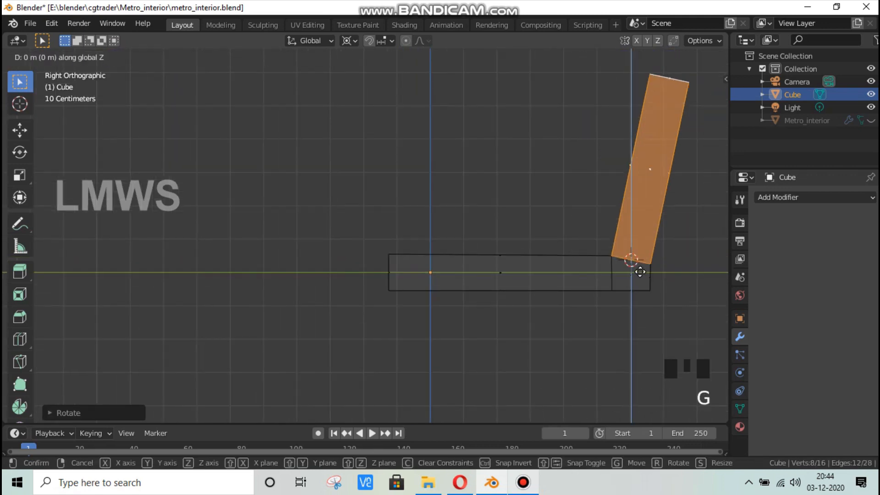
pyautogui.click(640, 271)
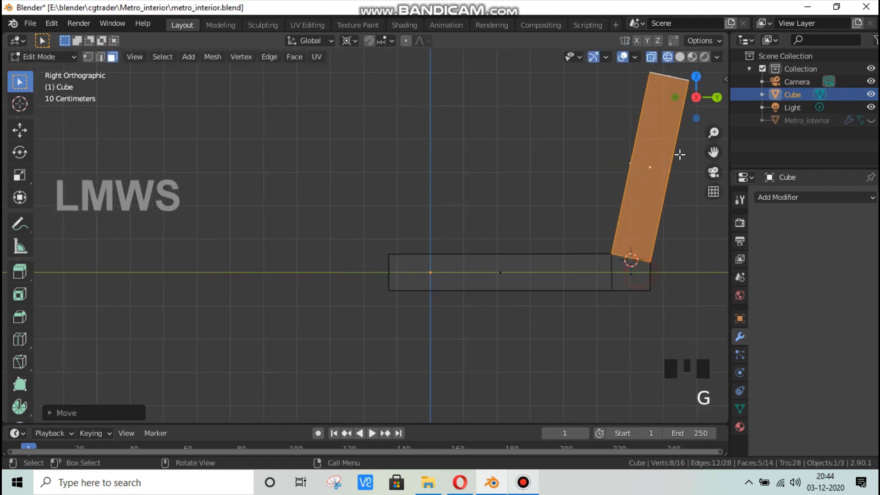
pyautogui.scroll(-2, 680, 151)
pyautogui.click(680, 56)
pyautogui.moveTo(699, 95); pyautogui.dragTo(689, 101)
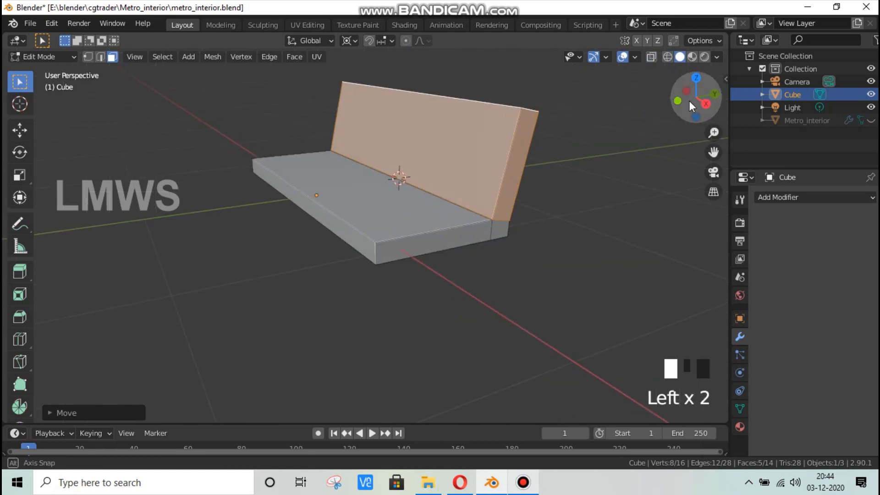
pyautogui.hotkey('alt', 'a')
# Step: Select the whole bench mesh and scale it along X to roughly a third, narrowing it to a single seat
pyautogui.press('KP_1')
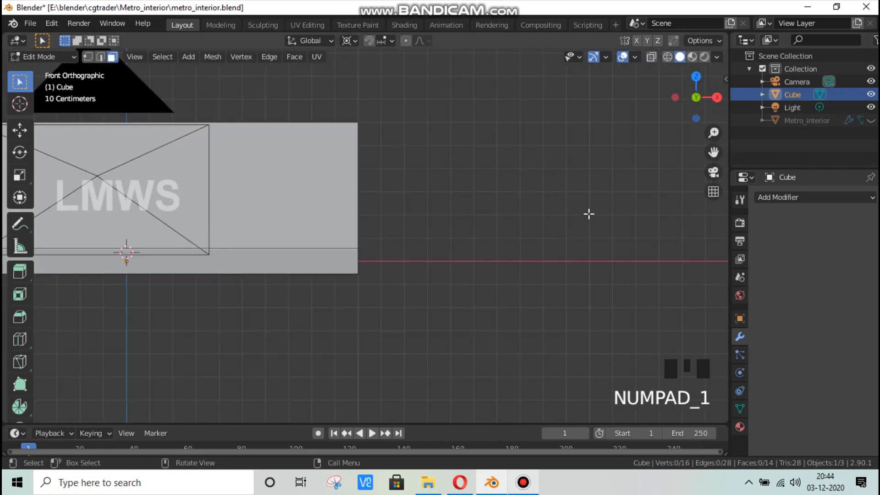
pyautogui.scroll(-2, 587, 213)
pyautogui.moveTo(713, 152); pyautogui.dragTo(721, 180)
pyautogui.press('a')
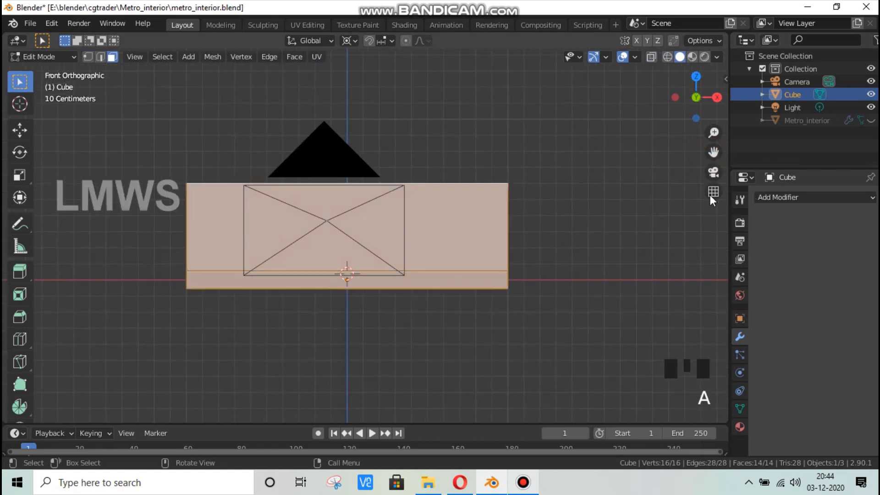
pyautogui.press('s')
pyautogui.press('x')
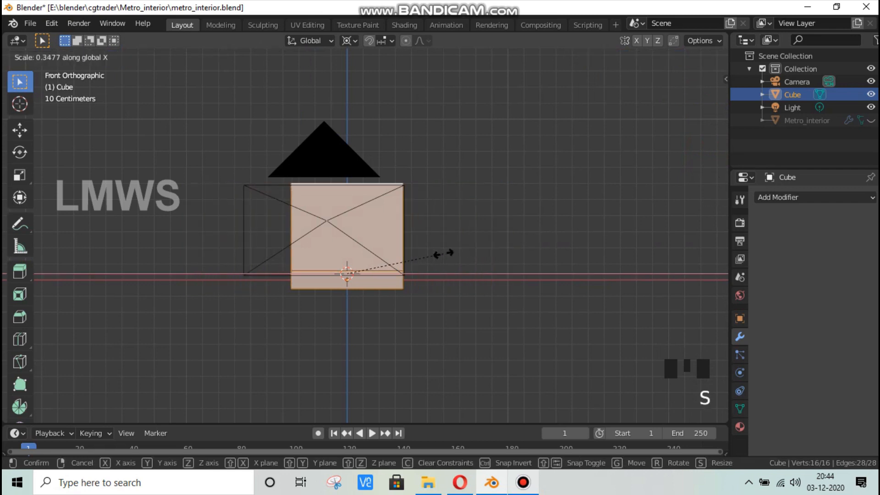
pyautogui.click(444, 254)
pyautogui.moveTo(444, 255); pyautogui.dragTo(499, 213, button='middle')
pyautogui.press('s')
pyautogui.press('x')
pyautogui.click(503, 204)
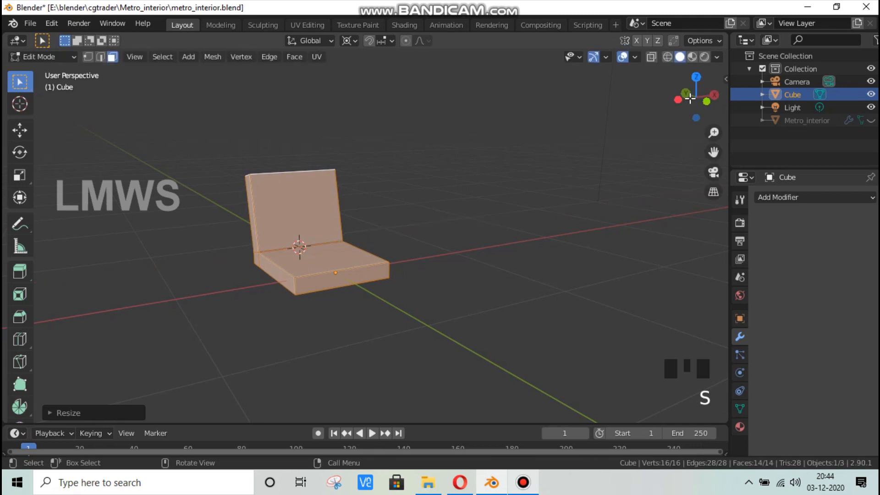
# Step: Add two evenly spaced loop cuts running front to back around the seat and up the backrest
pyautogui.moveTo(713, 153); pyautogui.dragTo(793, 153)
pyautogui.moveTo(688, 99); pyautogui.dragTo(572, 51)
pyautogui.hotkey('alt', 'a')
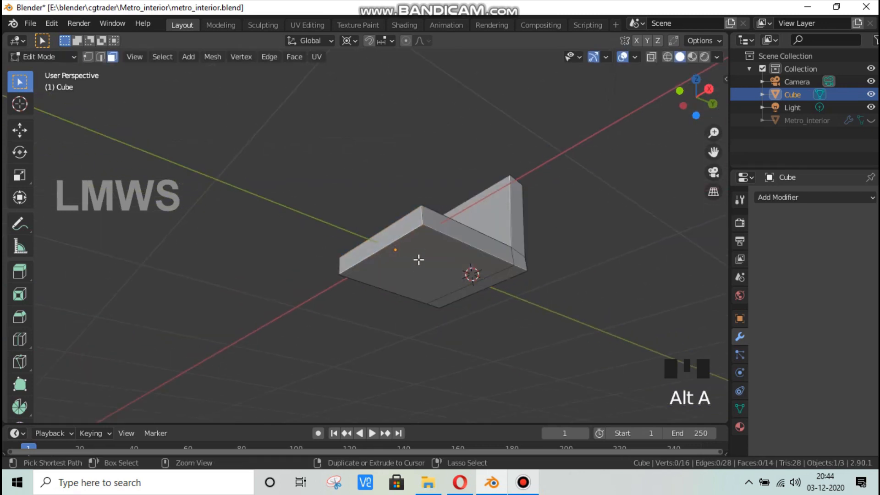
pyautogui.hotkey('ctrl', 'r')
pyautogui.scroll(1, 414, 240)
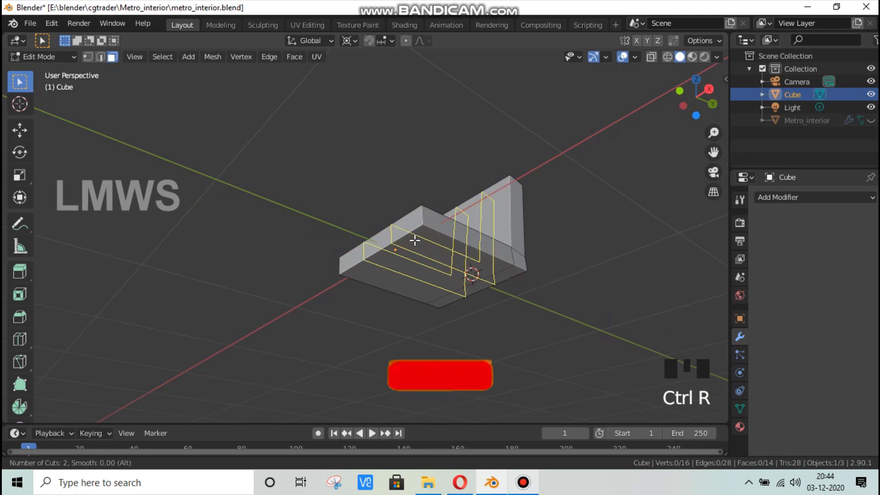
pyautogui.click(414, 240)
pyautogui.press('Escape')
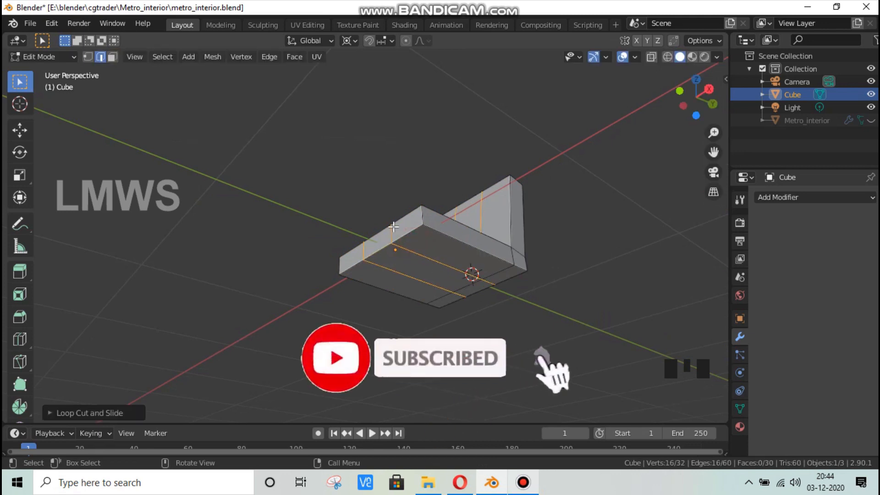
# Step: Select both new edge loops and scale them outwards along X about their common centre, close to the seat's side edges
pyautogui.hotkey('alt', 'a')
pyautogui.keyDown('alt'); pyautogui.click(401, 261); pyautogui.keyUp('alt')
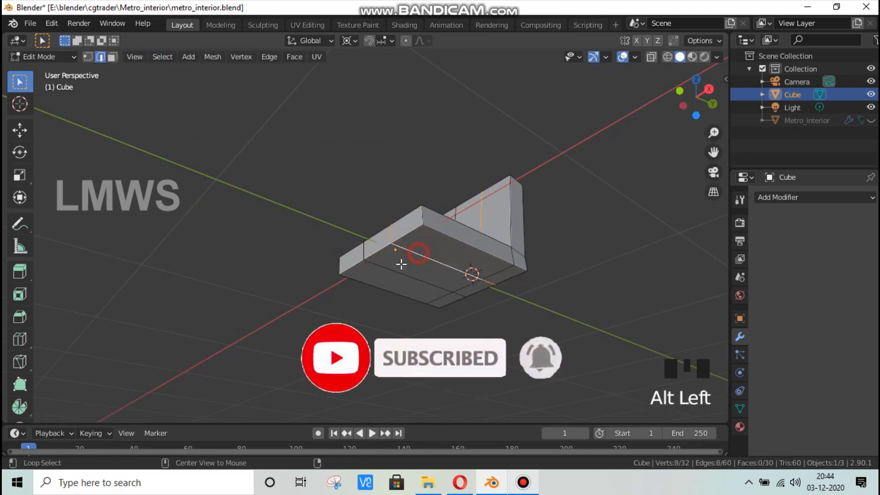
pyautogui.keyDown('alt'); pyautogui.keyDown('shift'); pyautogui.click(399, 263); pyautogui.keyUp('shift'); pyautogui.keyUp('alt')
pyautogui.press('s')
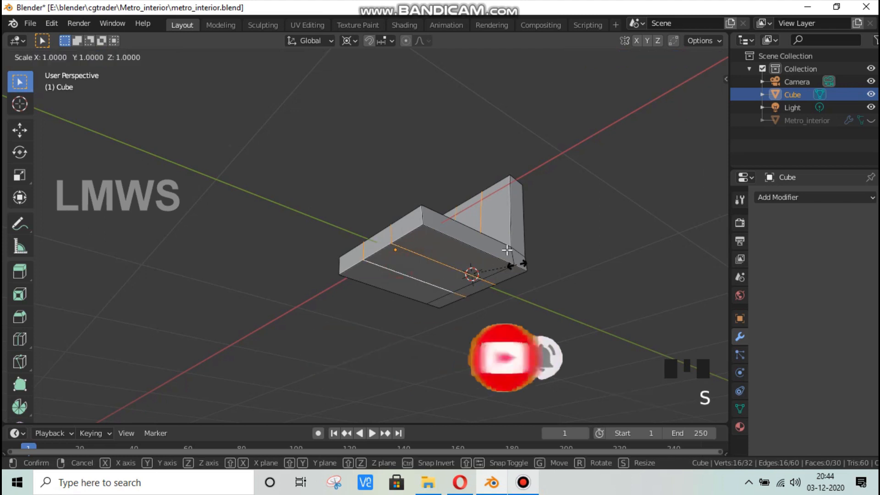
pyautogui.rightClick(515, 260)
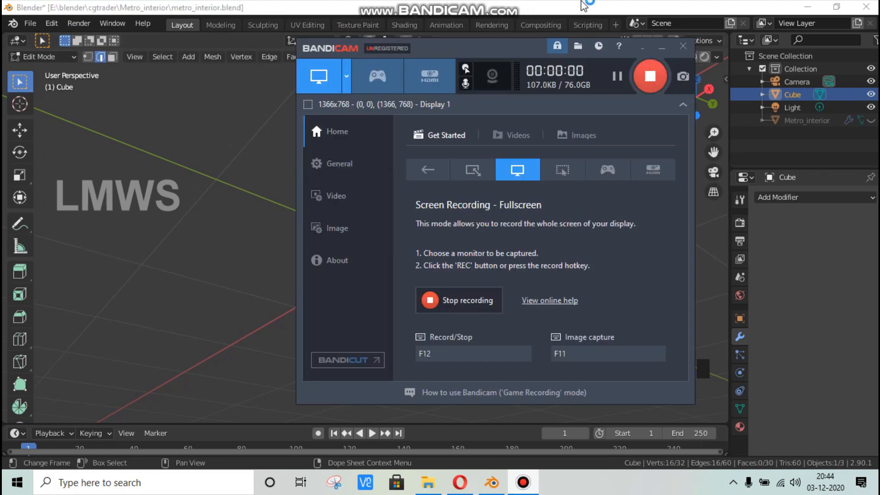
pyautogui.click(646, 4)
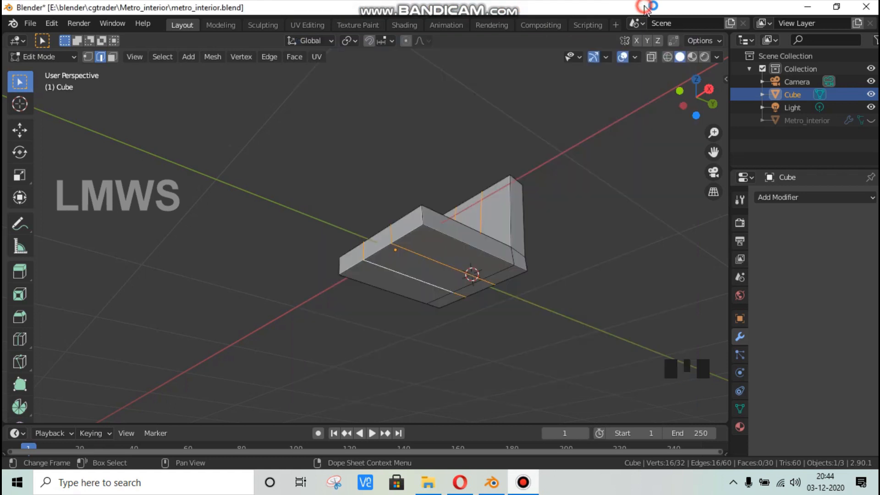
pyautogui.press('s')
pyautogui.press('y')
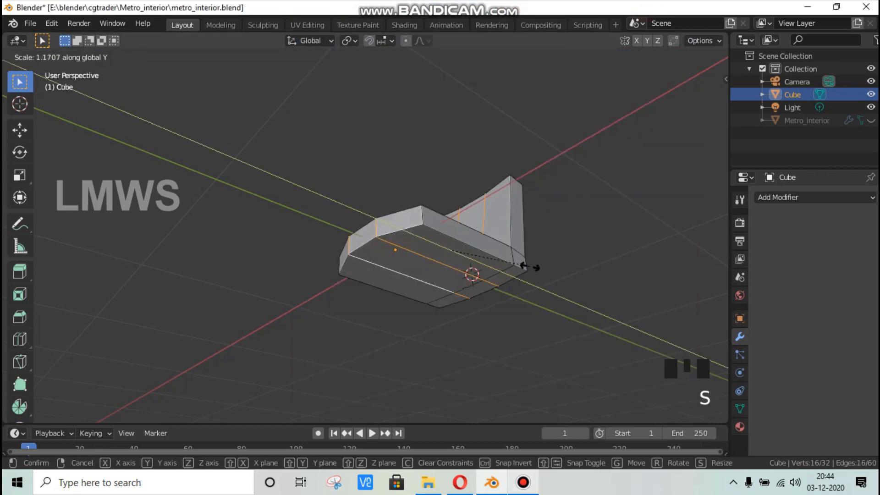
pyautogui.press('x')
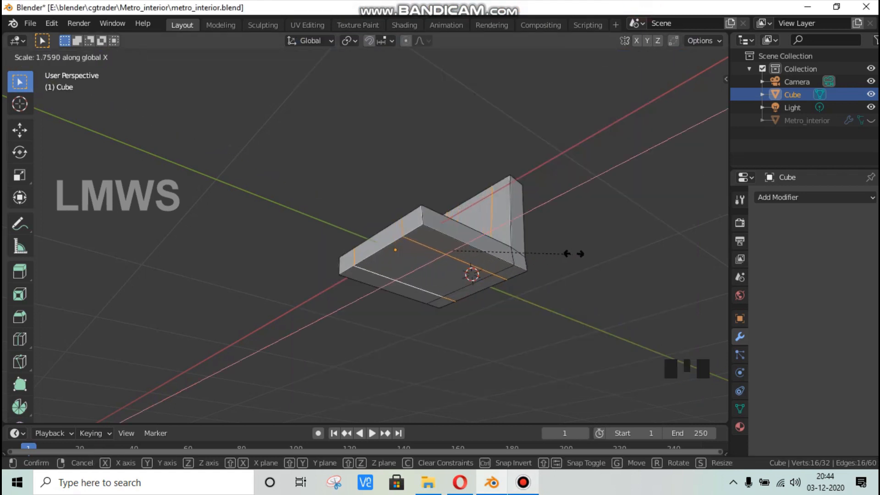
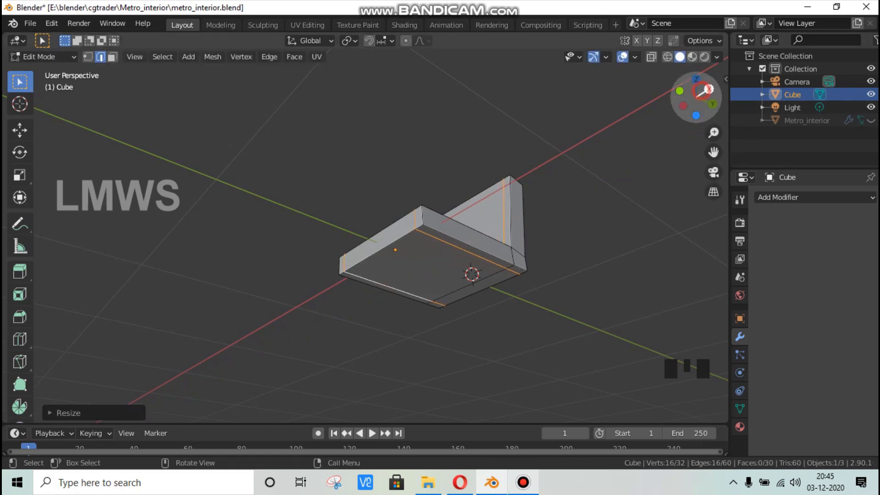
# Step: Add one loop cut close to the backrest's top edge and another close to the seat's front edge
pyautogui.moveTo(718, 95); pyautogui.dragTo(490, 220)
pyautogui.hotkey('alt', 'a')
pyautogui.hotkey('ctrl', 'r')
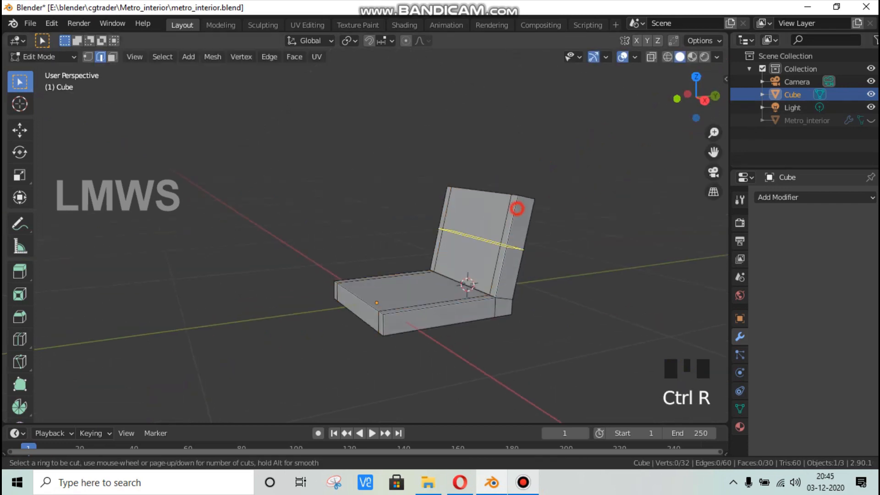
pyautogui.click(517, 207)
pyautogui.click(546, 169)
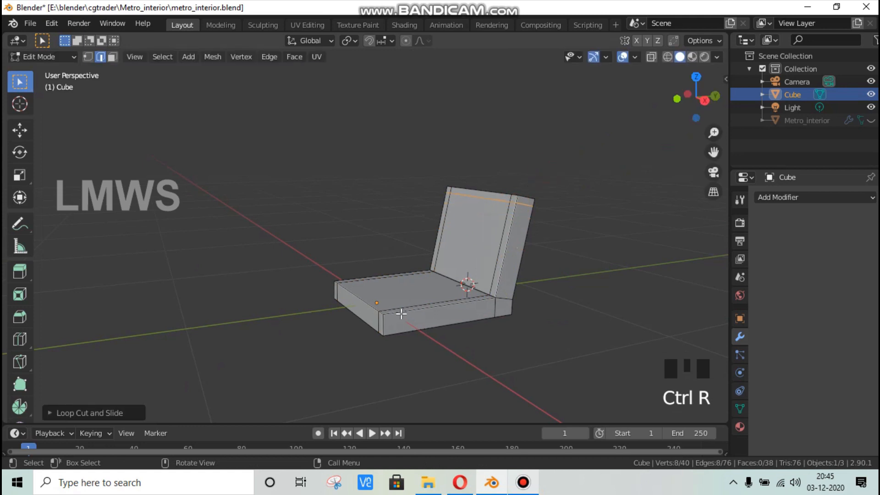
pyautogui.hotkey('ctrl', 'r')
pyautogui.click(403, 310)
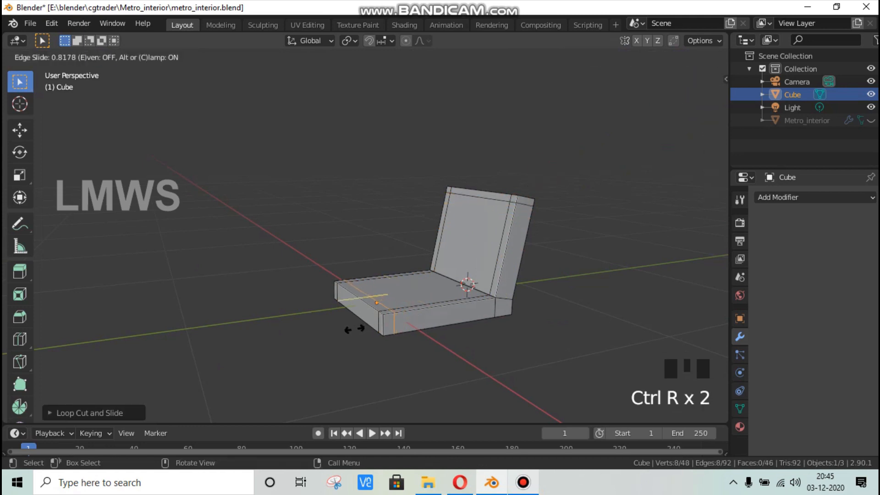
pyautogui.click(354, 329)
pyautogui.hotkey('alt', 'a')
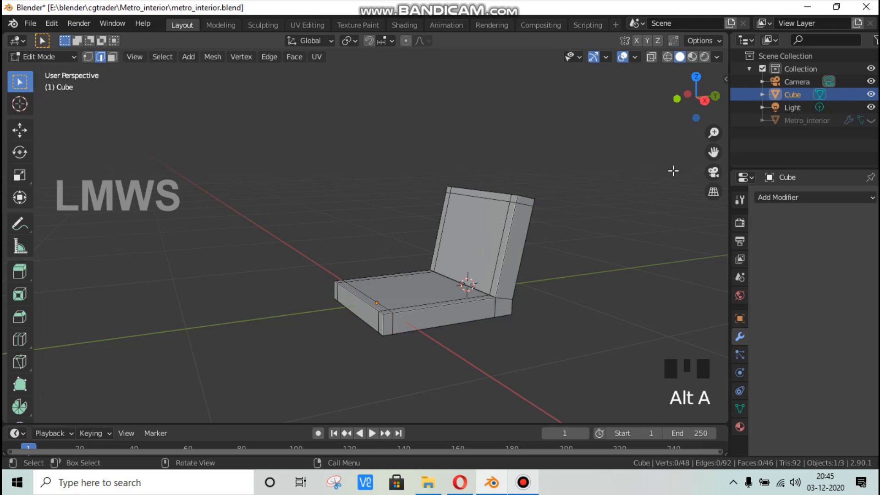
# Step: Extrude the seat's central underside face in place and scale the new face along X to about a third
pyautogui.moveTo(696, 97); pyautogui.dragTo(693, 74)
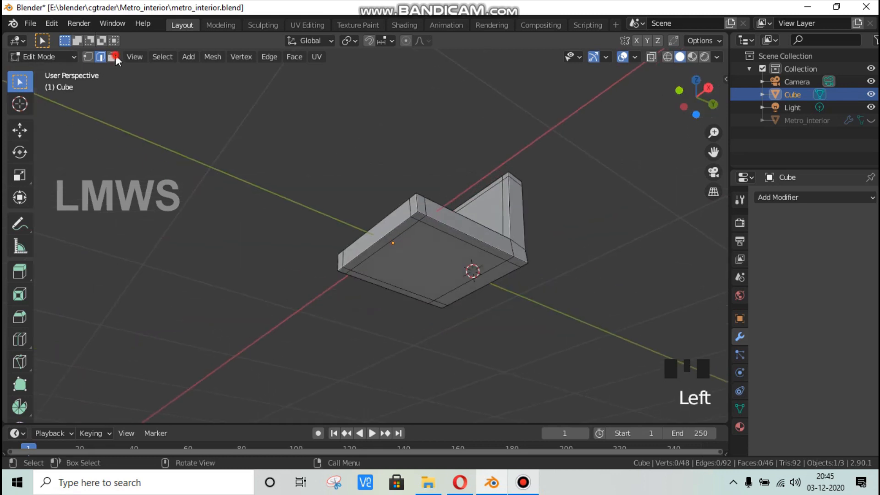
pyautogui.click(112, 57)
pyautogui.click(467, 272)
pyautogui.press('e')
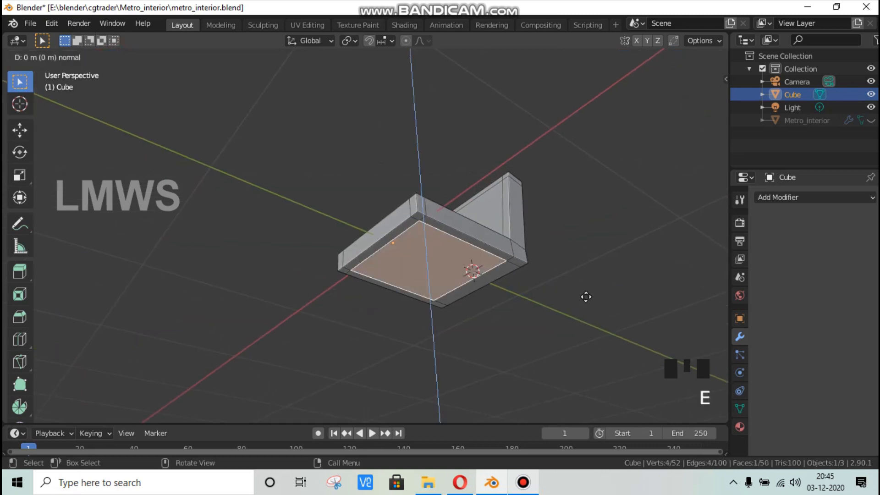
pyautogui.rightClick(586, 297)
pyautogui.press('s')
pyautogui.press('x')
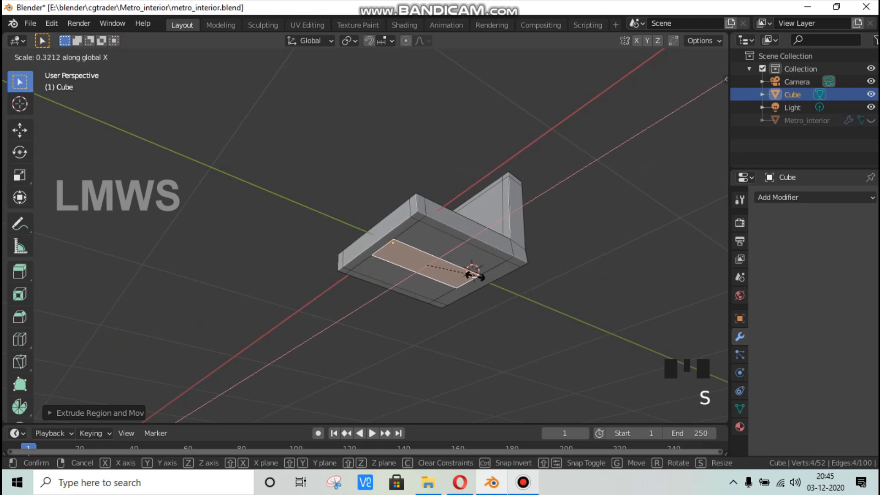
pyautogui.click(458, 278)
# Step: Extrude the narrowed underside face down about 0.35 m as the seat's leg and save the file
pyautogui.press('e')
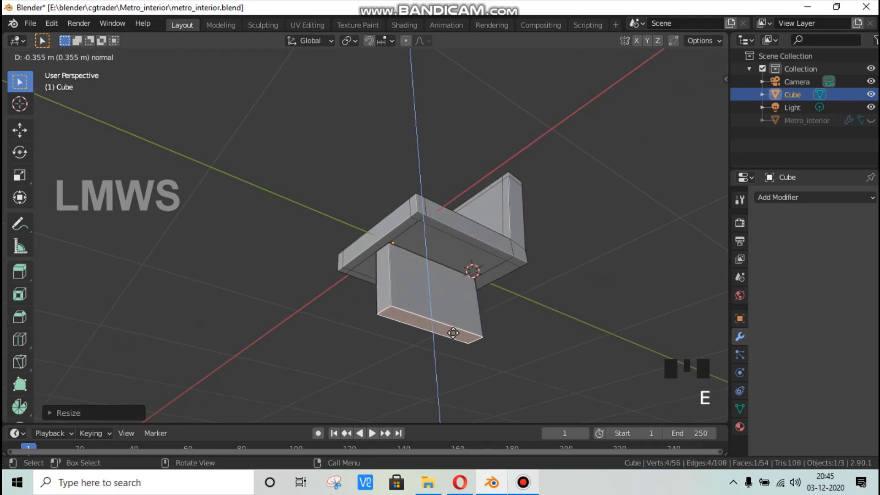
pyautogui.click(453, 333)
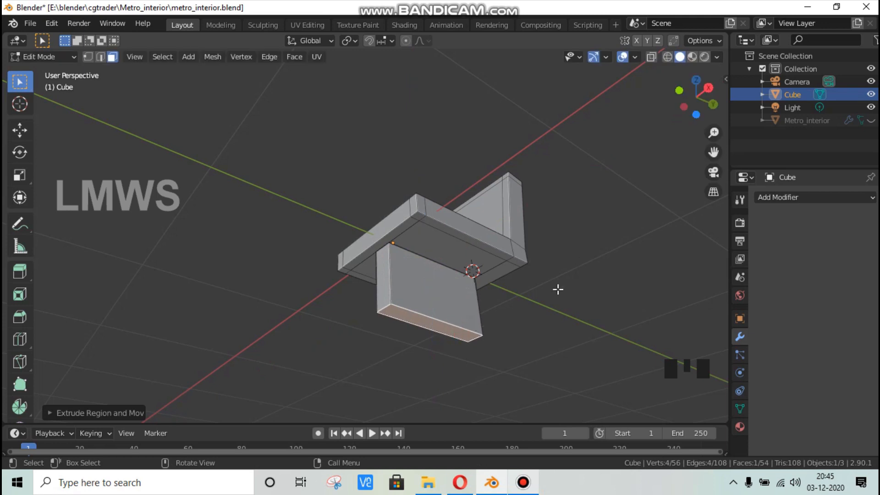
pyautogui.press('KP_1')
pyautogui.moveTo(686, 120); pyautogui.dragTo(496, 279)
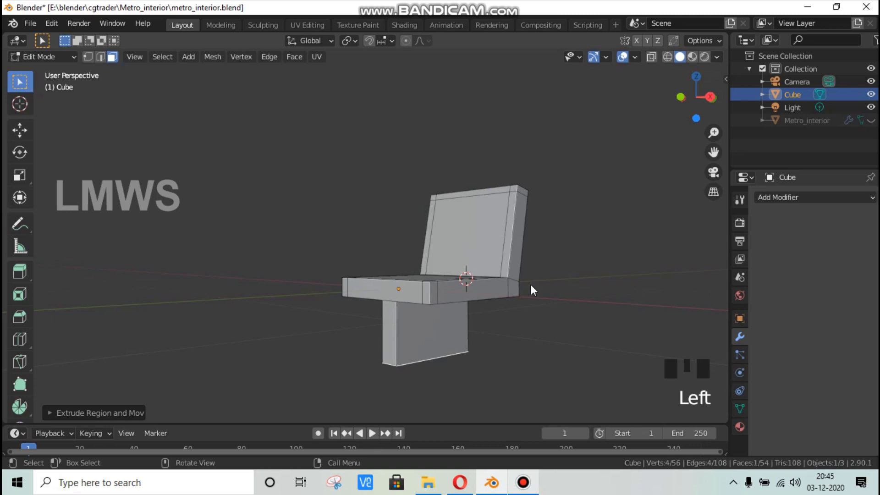
pyautogui.press('Tab')
pyautogui.hotkey('ctrl', 's')
pyautogui.press('Tab')
# Step: In edge selection, select the seat's +X front corner edge, upper side edges and the backrest's outer side edges
pyautogui.scroll(1, 511, 230)
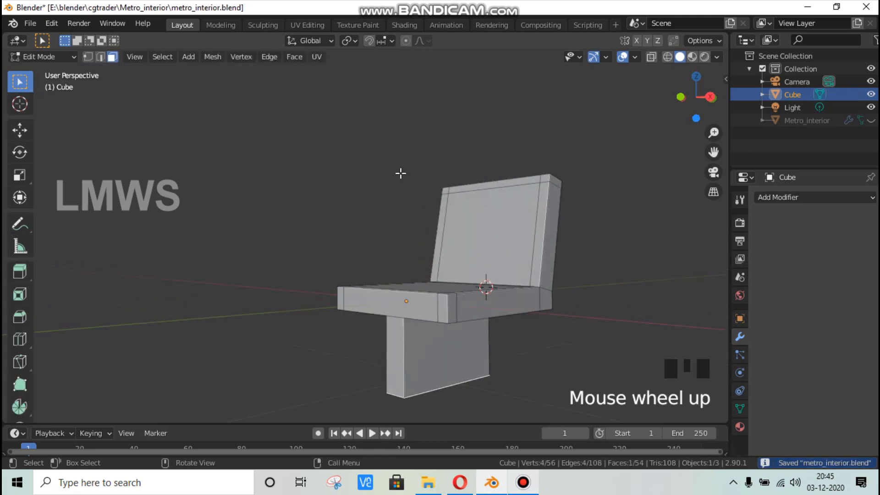
pyautogui.hotkey('alt', 'a')
pyautogui.click(100, 57)
pyautogui.keyDown('alt'); pyautogui.click(441, 304); pyautogui.keyUp('alt')
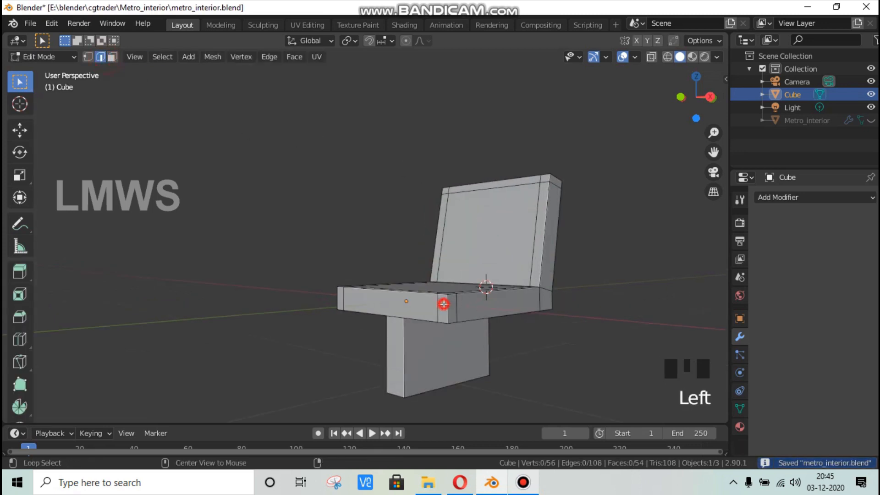
pyautogui.moveTo(695, 97); pyautogui.dragTo(705, 91)
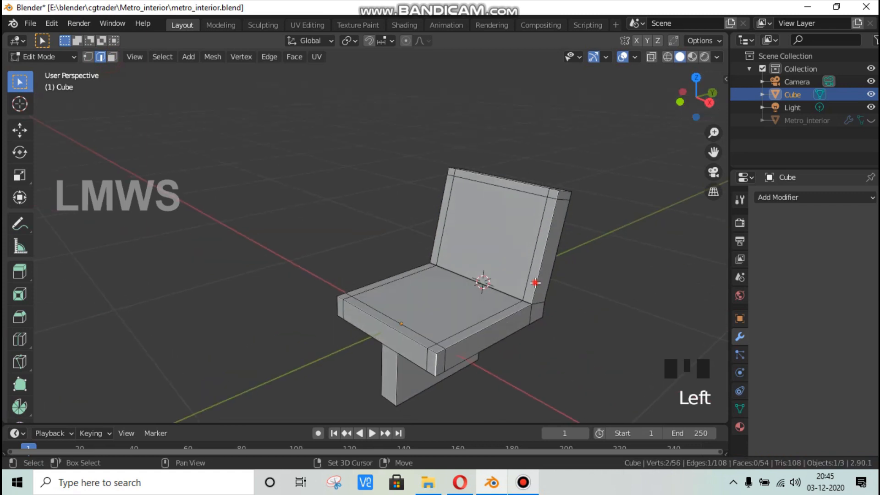
pyautogui.keyDown('shift'); pyautogui.click(488, 326); pyautogui.keyUp('shift')
pyautogui.keyDown('shift'); pyautogui.click(536, 270); pyautogui.keyUp('shift')
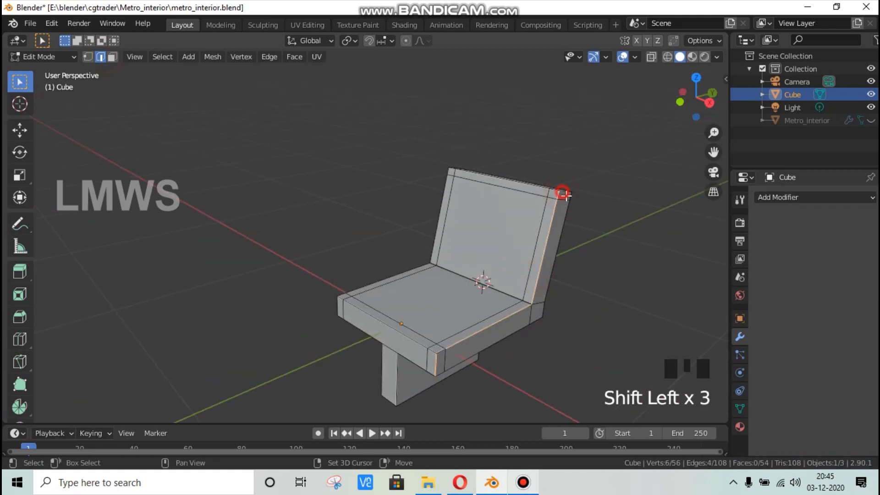
pyautogui.keyDown('shift'); pyautogui.click(564, 215); pyautogui.keyUp('shift')
# Step: Add the lower side edges on the +X side and the seat's lower front edges to the selection
pyautogui.keyDown('shift'); pyautogui.click(485, 349); pyautogui.keyUp('shift')
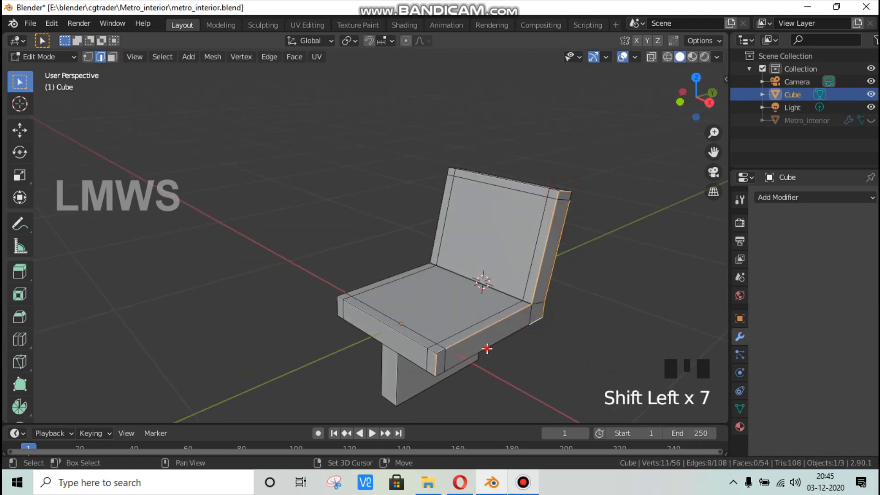
pyautogui.keyDown('shift'); pyautogui.click(457, 369); pyautogui.keyUp('shift')
pyautogui.keyDown('shift'); pyautogui.click(436, 360); pyautogui.keyUp('shift')
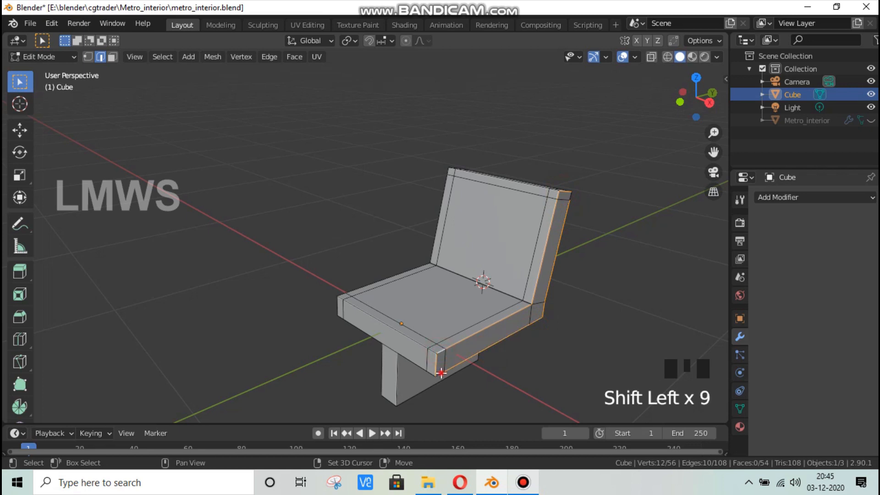
pyautogui.keyDown('shift'); pyautogui.click(430, 373); pyautogui.keyUp('shift')
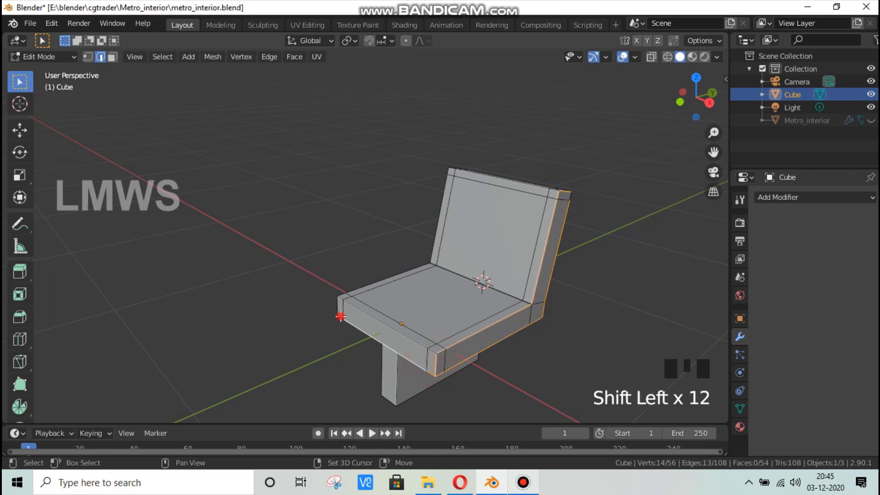
pyautogui.keyDown('shift'); pyautogui.click(340, 316); pyautogui.keyUp('shift')
# Step: Add the opposite side's front corner edge and the upper and lower side edges of the seat base to the selection
pyautogui.moveTo(696, 98); pyautogui.dragTo(439, 231)
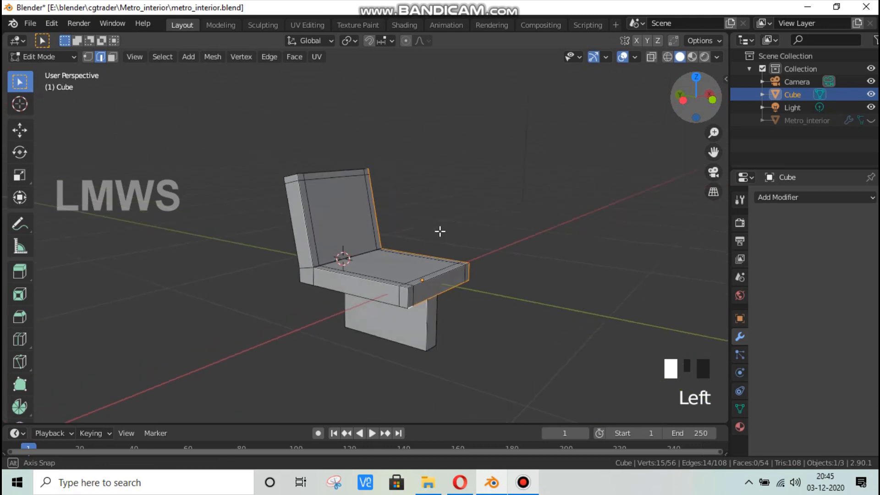
pyautogui.scroll(5, 440, 232)
pyautogui.keyDown('shift'); pyautogui.click(474, 390); pyautogui.keyUp('shift')
pyautogui.keyDown('shift'); pyautogui.click(460, 363); pyautogui.keyUp('shift')
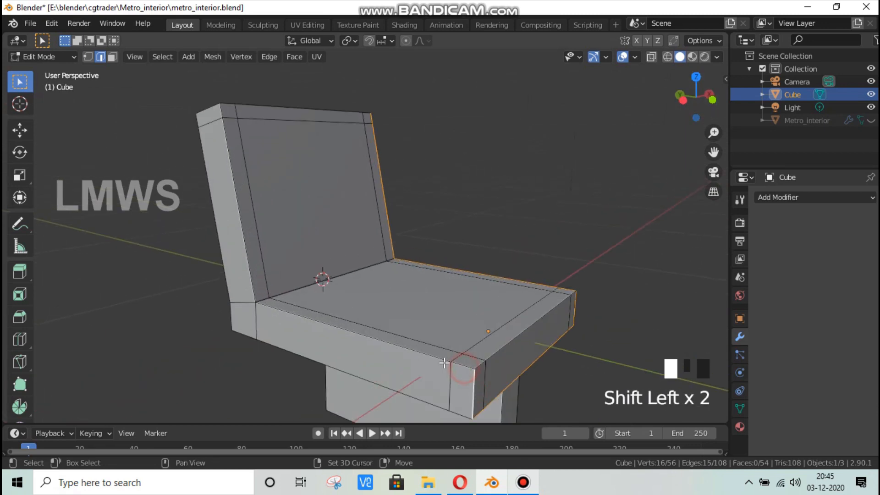
pyautogui.keyDown('shift'); pyautogui.click(440, 359); pyautogui.keyUp('shift')
pyautogui.keyDown('shift'); pyautogui.click(411, 398); pyautogui.keyUp('shift')
pyautogui.keyDown('shift'); pyautogui.click(449, 408); pyautogui.keyUp('shift')
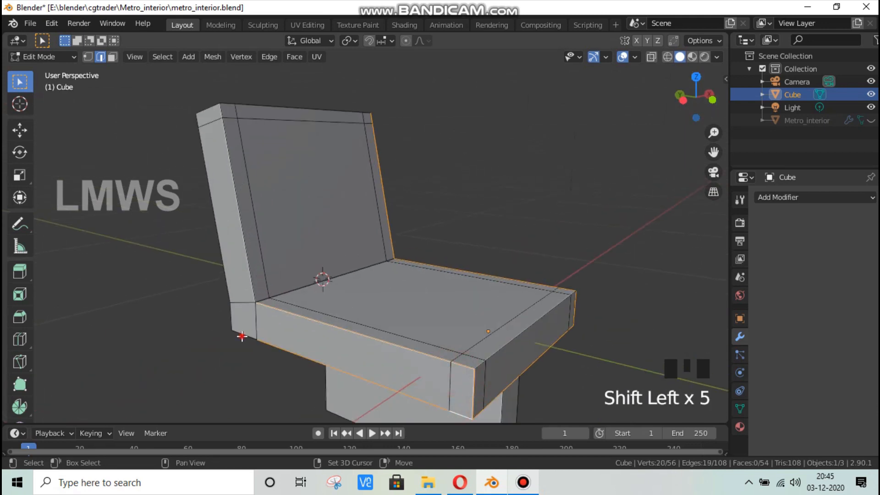
# Step: Add the backrest's rear, top and front outer edges on this same side to the selection
pyautogui.keyDown('shift'); pyautogui.click(211, 106); pyautogui.keyUp('shift')
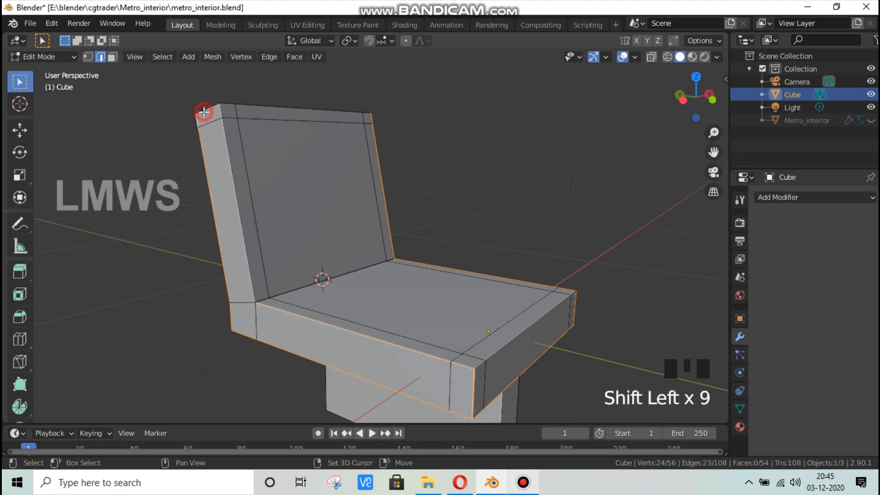
pyautogui.keyDown('shift'); pyautogui.click(383, 126); pyautogui.keyUp('shift')
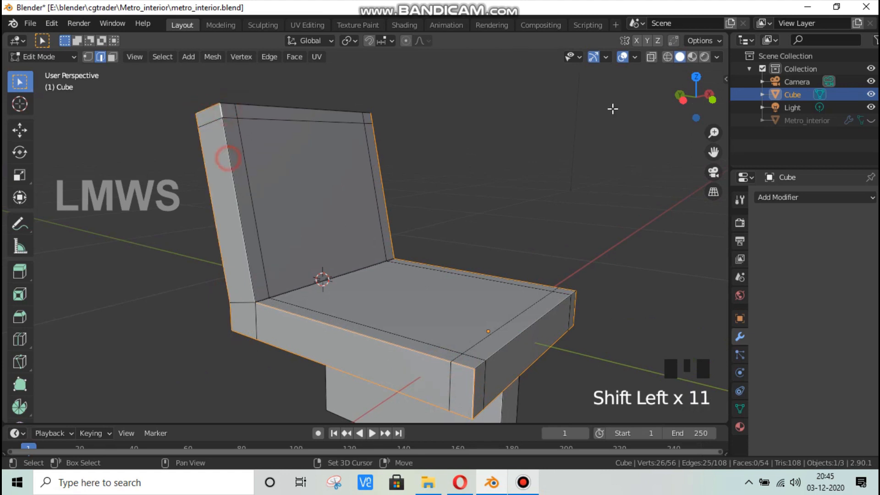
pyautogui.keyDown('shift'); pyautogui.click(238, 201); pyautogui.keyUp('shift')
# Step: Add all front and rear edge segments along the top of the backrest to the selection
pyautogui.moveTo(695, 94); pyautogui.dragTo(687, 103)
pyautogui.scroll(-3, 297, 136)
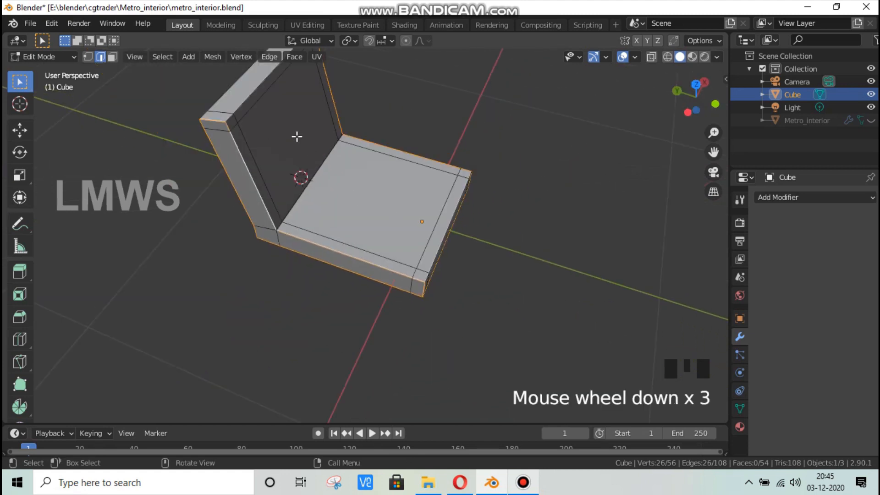
pyautogui.keyDown('shift'); pyautogui.click(244, 105); pyautogui.keyUp('shift')
pyautogui.keyDown('shift'); pyautogui.click(207, 116); pyautogui.keyUp('shift')
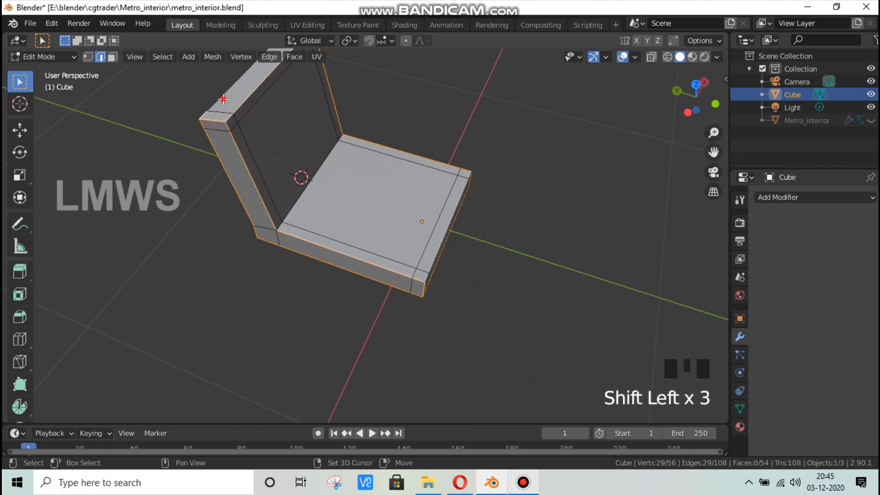
pyautogui.keyDown('shift'); pyautogui.click(223, 99); pyautogui.keyUp('shift')
pyautogui.scroll(-2, 473, 188)
pyautogui.moveTo(696, 96); pyautogui.dragTo(705, 98)
pyautogui.scroll(2, 536, 322)
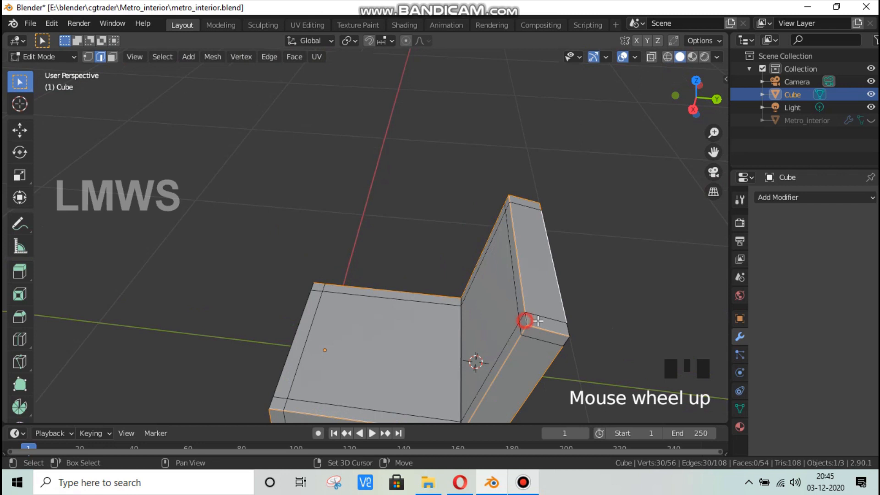
pyautogui.keyDown('shift'); pyautogui.click(567, 326); pyautogui.keyUp('shift')
pyautogui.keyDown('shift'); pyautogui.click(568, 342); pyautogui.keyUp('shift')
pyautogui.keyDown('shift'); pyautogui.scroll(-1, 706, 95); pyautogui.keyUp('shift')
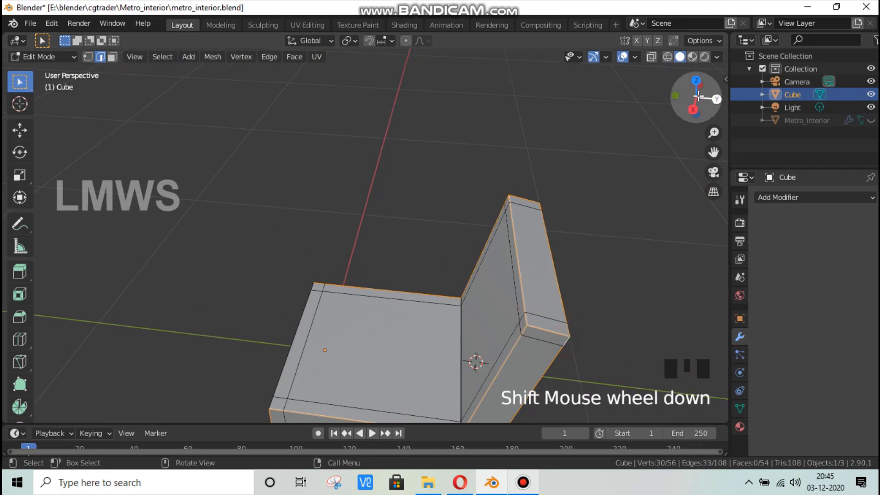
pyautogui.moveTo(705, 95); pyautogui.dragTo(726, 69)
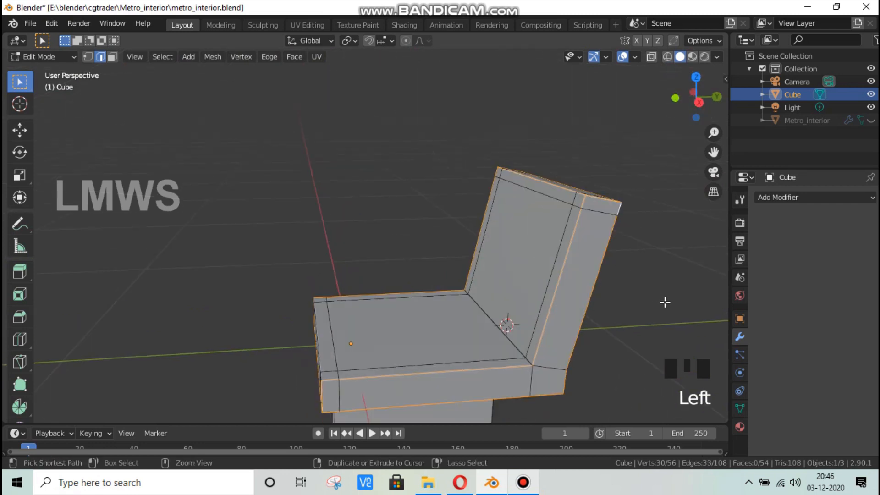
pyautogui.hotkey('ctrl', 'b')
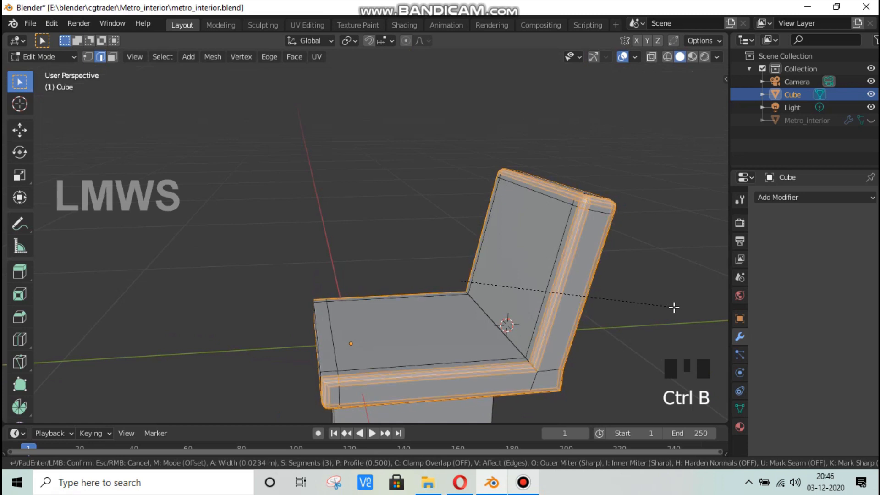
pyautogui.scroll(-2, 674, 308)
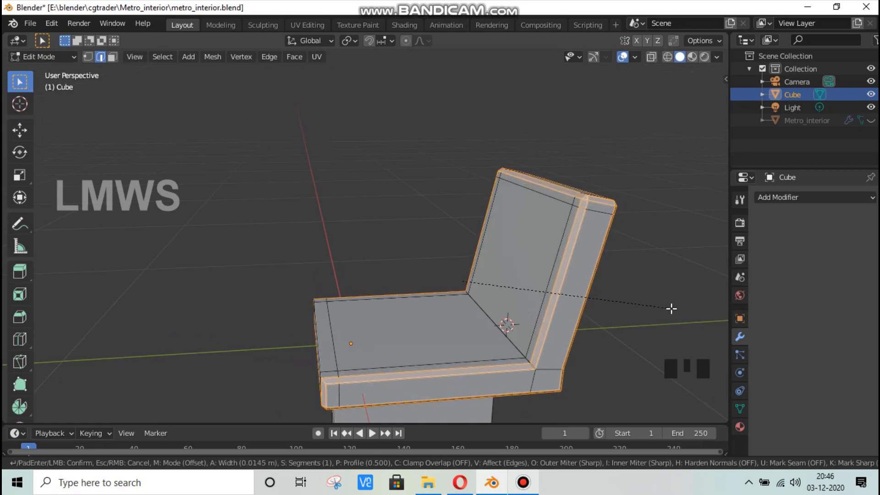
pyautogui.rightClick(671, 309)
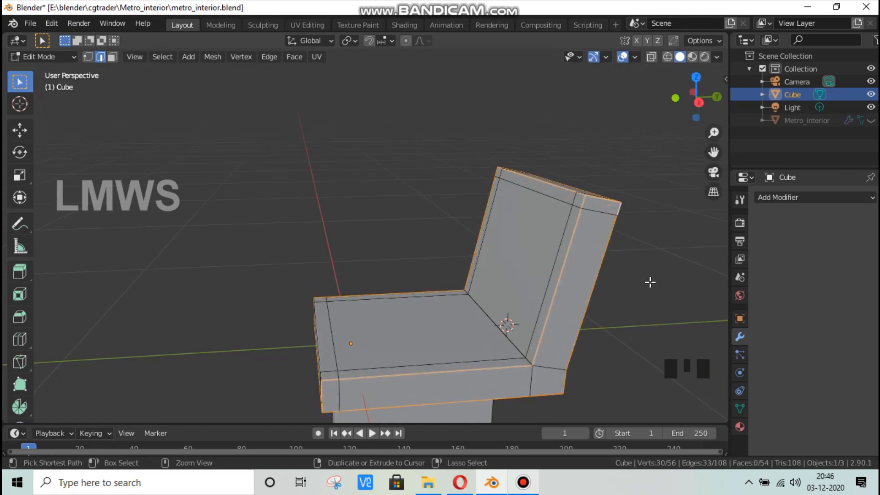
pyautogui.hotkey('ctrl', 'b')
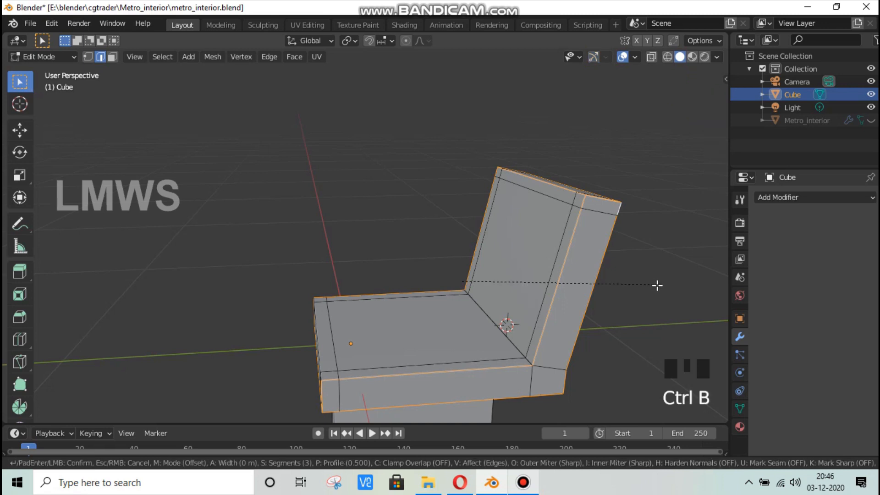
pyautogui.scroll(-2, 663, 290)
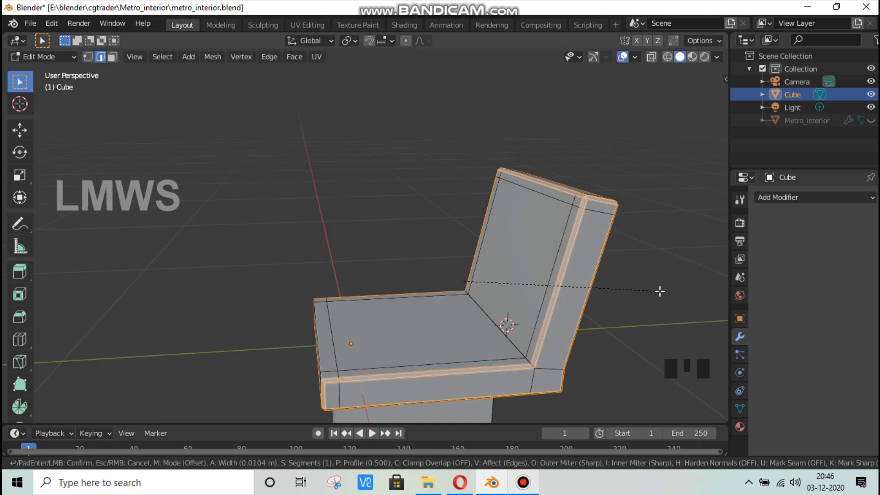
pyautogui.rightClick(659, 291)
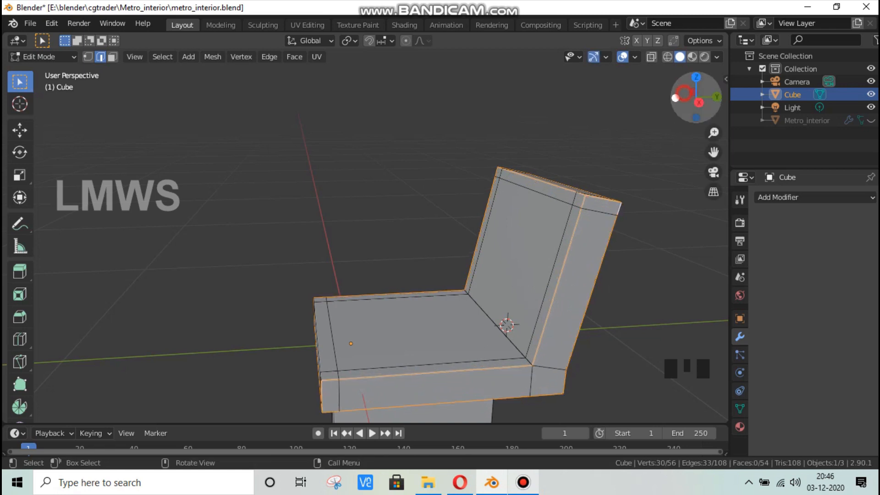
# Step: Add the seat's upper front edges to the selection and bevel all selected edges about 0.0086 m with one segment
pyautogui.moveTo(684, 93); pyautogui.dragTo(624, 131)
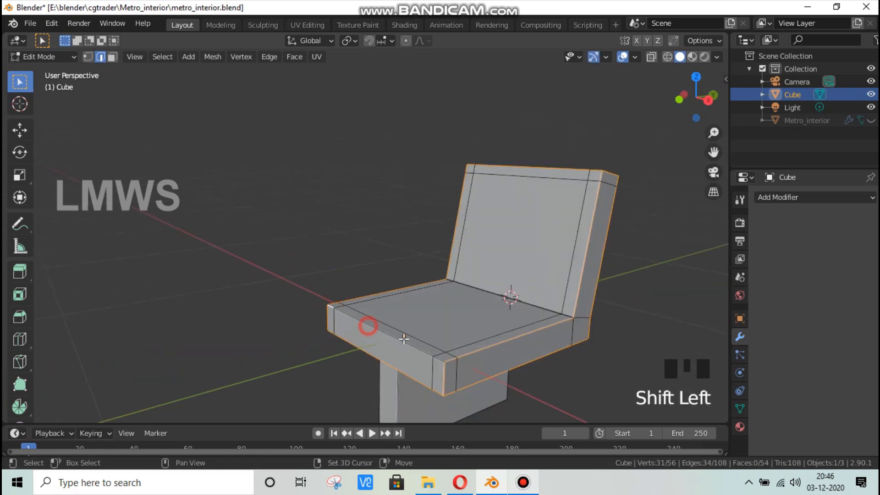
pyautogui.keyDown('shift'); pyautogui.click(368, 326); pyautogui.keyUp('shift')
pyautogui.keyDown('shift'); pyautogui.click(438, 361); pyautogui.keyUp('shift')
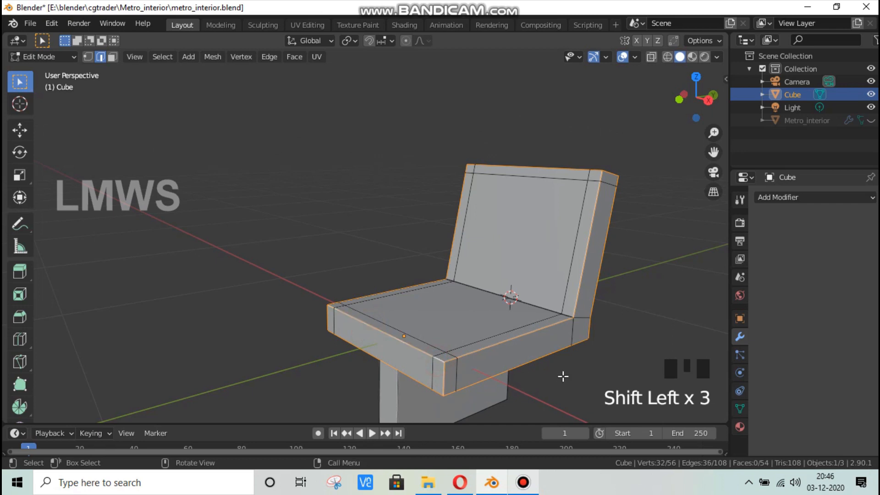
pyautogui.hotkey('ctrl', 'b')
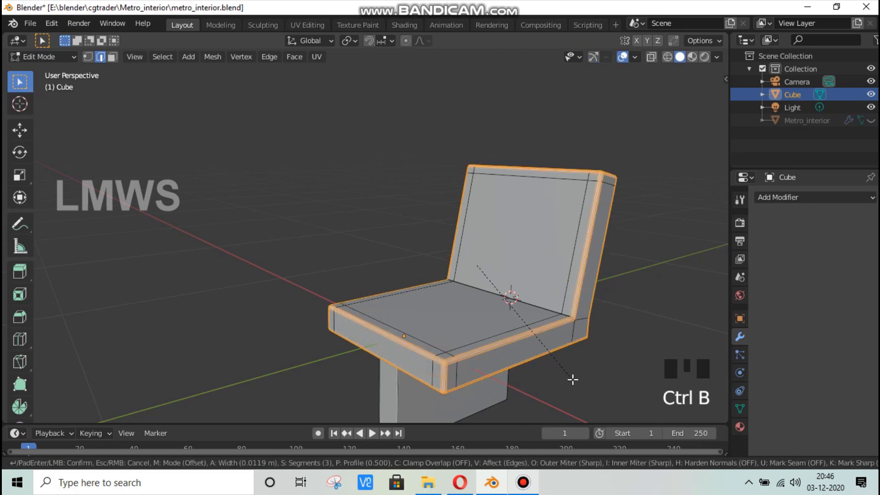
pyautogui.scroll(-1, 572, 379)
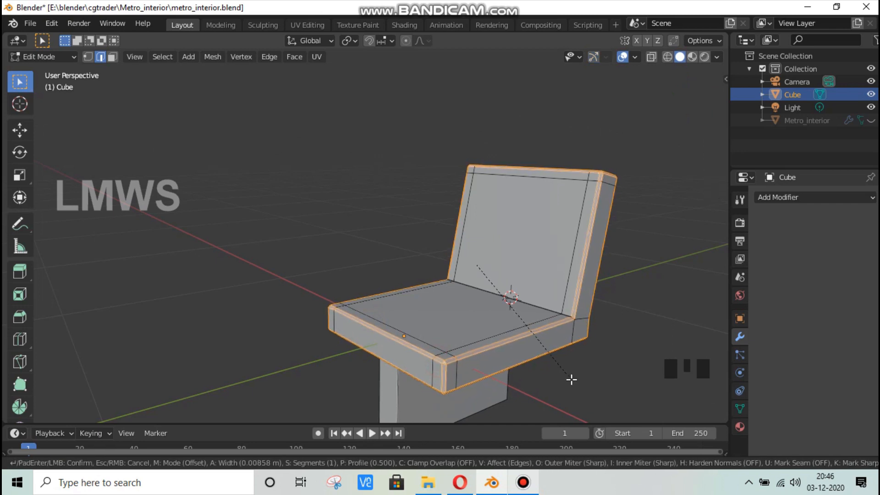
pyautogui.click(570, 379)
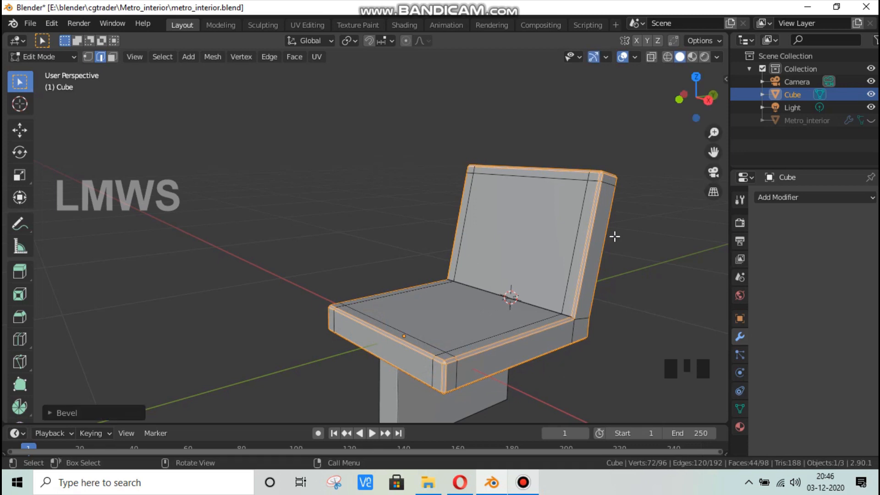
# Step: Deselect the mesh, return to Object Mode, check the bevelled seat and save the file
pyautogui.hotkey('alt', 'a')
pyautogui.press('Tab')
pyautogui.moveTo(695, 98); pyautogui.dragTo(588, 169)
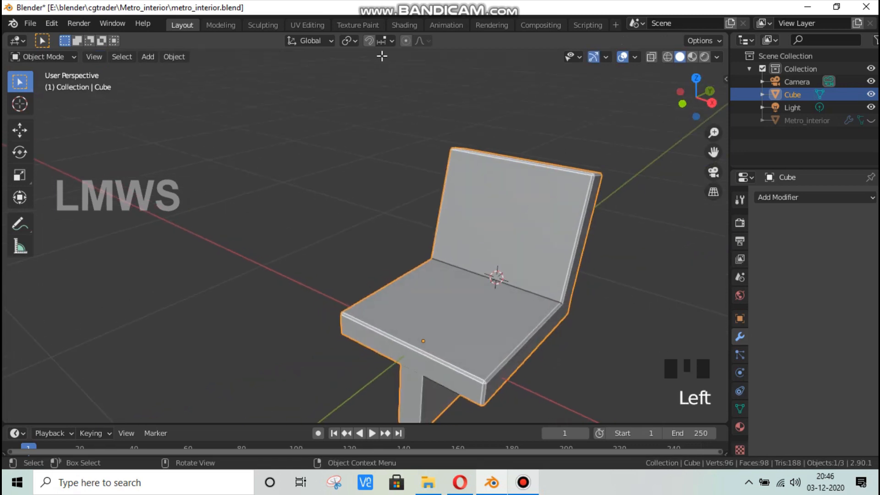
pyautogui.press('Tab')
pyautogui.press('Tab')
pyautogui.scroll(-2, 626, 152)
pyautogui.moveTo(710, 112); pyautogui.dragTo(486, 157)
pyautogui.hotkey('ctrl', 's')
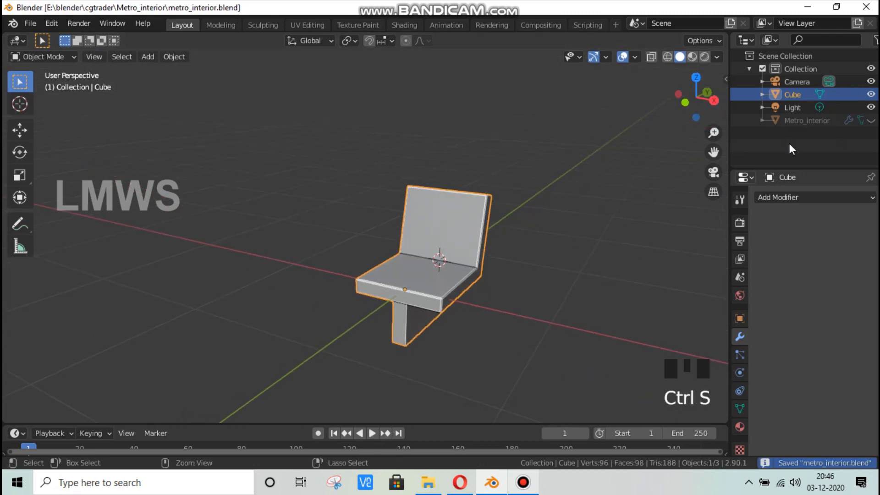
# Step: Unhide the Metro_interior object and look into the carriage with the seat inside it
pyautogui.click(870, 121)
pyautogui.click(400, 308)
pyautogui.scroll(-6, 430, 276)
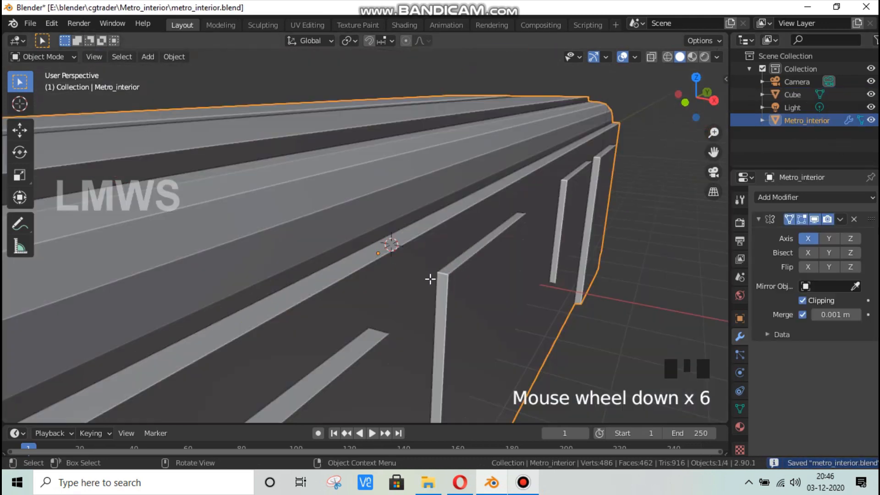
pyautogui.press('Tab')
pyautogui.scroll(-2, 473, 238)
pyautogui.moveTo(696, 100); pyautogui.dragTo(337, 281)
pyautogui.press('Tab')
# Step: Move the seat along the X axis from the carriage centre towards the +X side wall
pyautogui.click(376, 235)
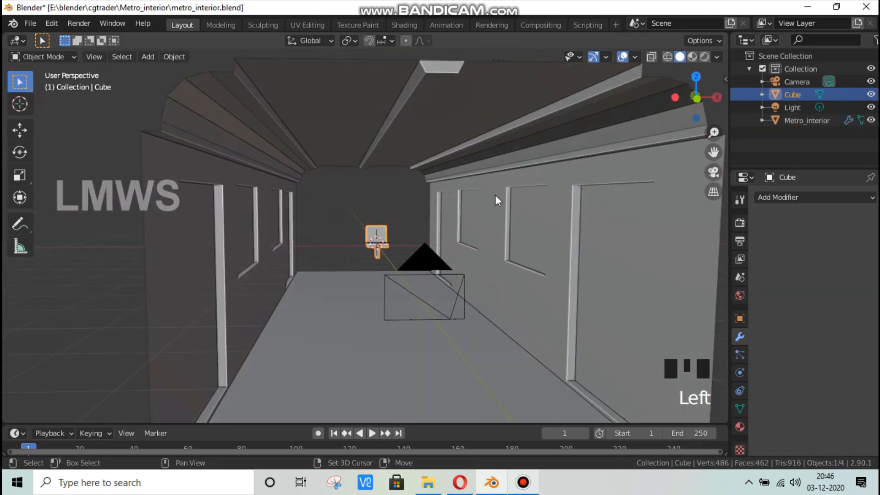
pyautogui.press('g')
pyautogui.press('x')
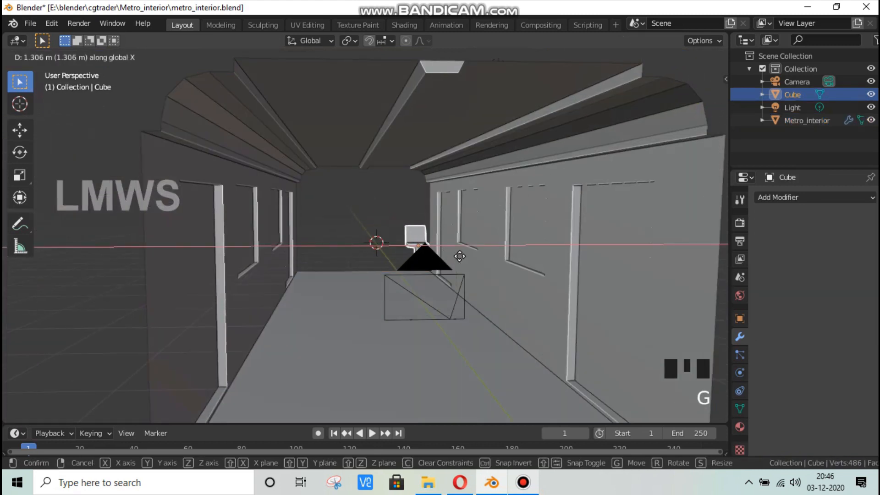
pyautogui.click(473, 233)
# Step: Add the Metro_interior object to the selection and turn off its Mirror modifier's viewport display
pyautogui.moveTo(703, 109); pyautogui.dragTo(685, 108)
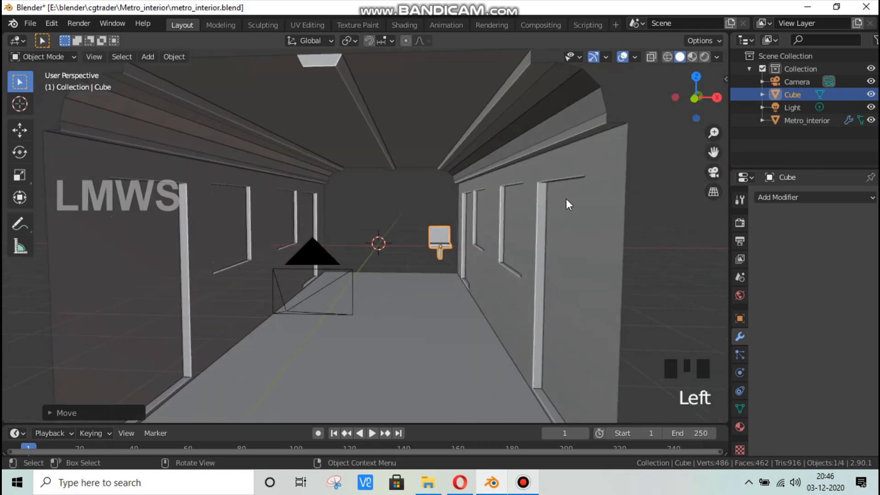
pyautogui.keyDown('shift'); pyautogui.click(567, 192); pyautogui.keyUp('shift')
pyautogui.click(815, 219)
pyautogui.click(814, 219)
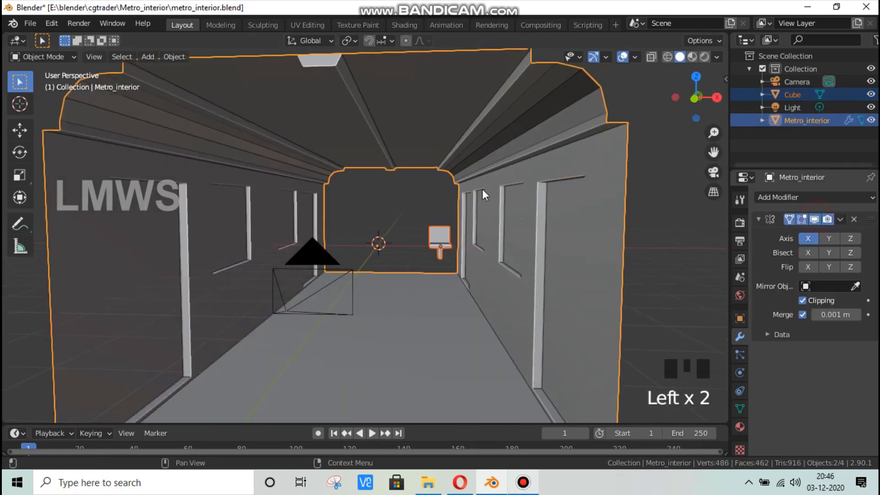
pyautogui.click(814, 219)
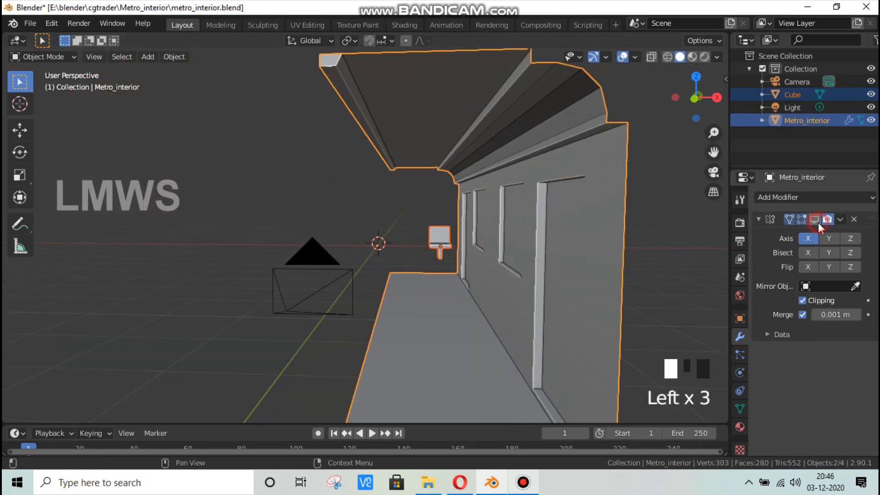
# Step: Join the seat into the Metro_interior object, keeping Metro_interior as the active object
pyautogui.click(438, 239)
pyautogui.keyDown('shift'); pyautogui.click(533, 163); pyautogui.keyUp('shift')
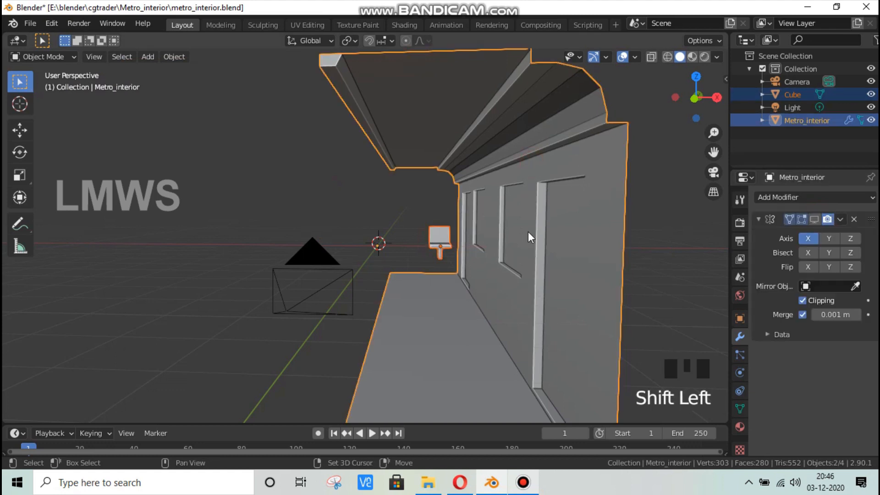
pyautogui.hotkey('ctrl', 'j')
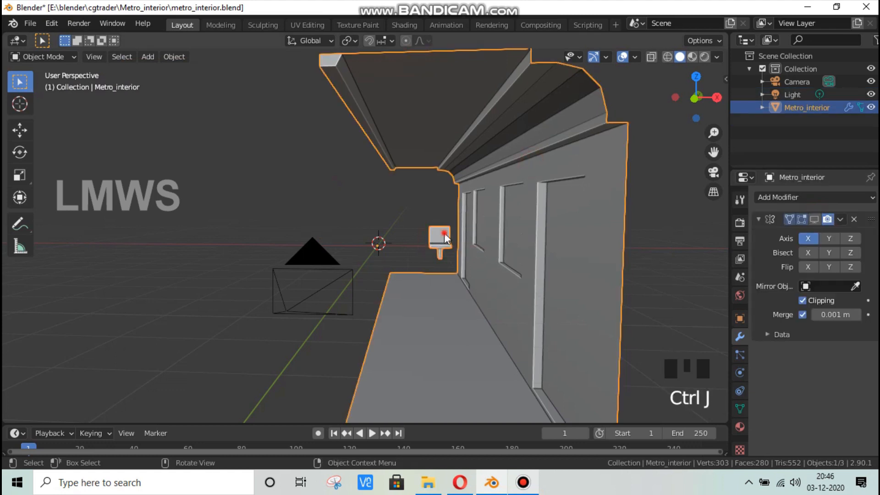
# Step: In Edit Mode, select the seat's linked geometry and lower it about 1.6 m along Z to the carriage floor
pyautogui.press('Tab')
pyautogui.hotkey('alt', 'a')
pyautogui.press('l')
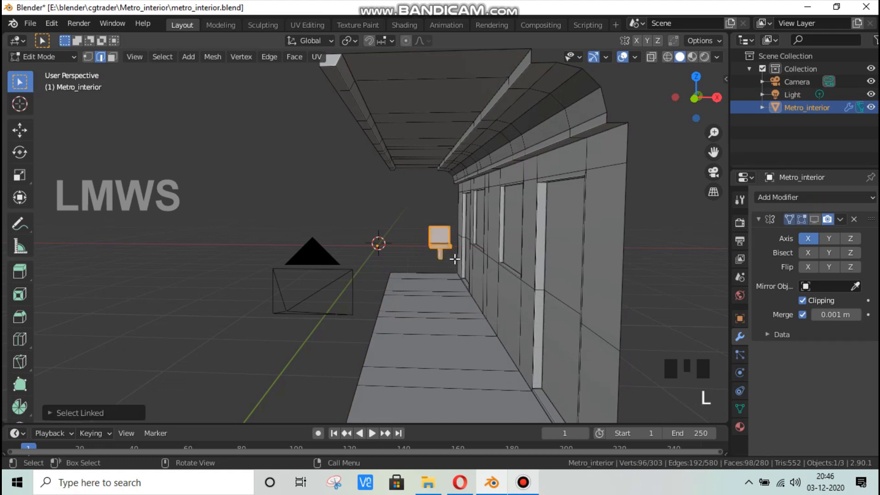
pyautogui.scroll(-2, 449, 269)
pyautogui.press('g')
pyautogui.press('z')
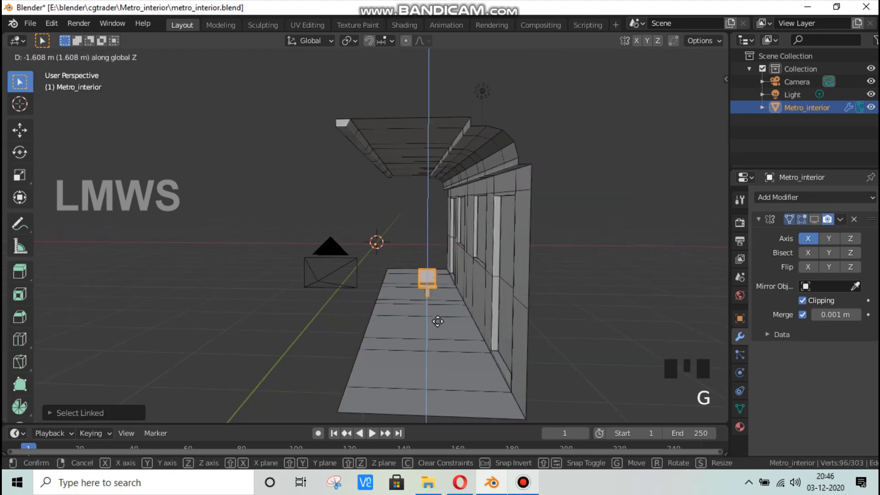
pyautogui.click(438, 321)
# Step: Scale the seat up to nearly three times its size, judging it against the windows in the left orthographic view
pyautogui.press('KP_1')
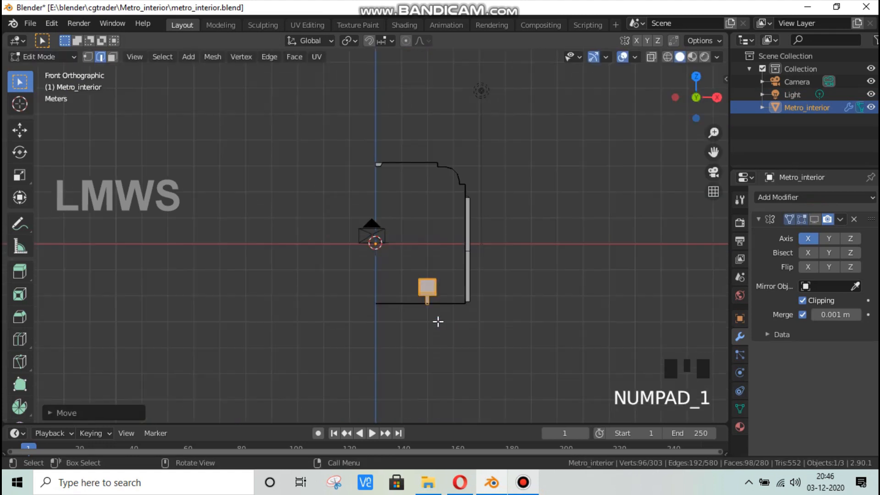
pyautogui.press('KP_3')
pyautogui.press('ctrl+KP_1')
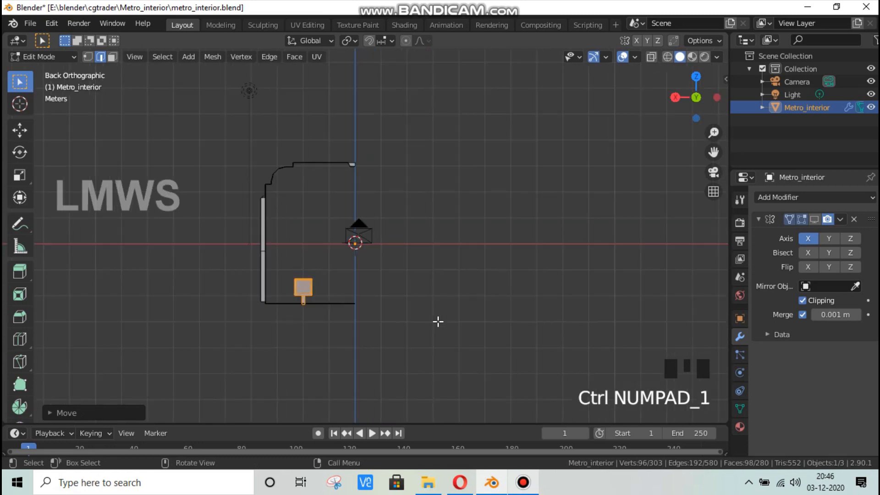
pyautogui.scroll(3, 438, 321)
pyautogui.press('ctrl+KP_1')
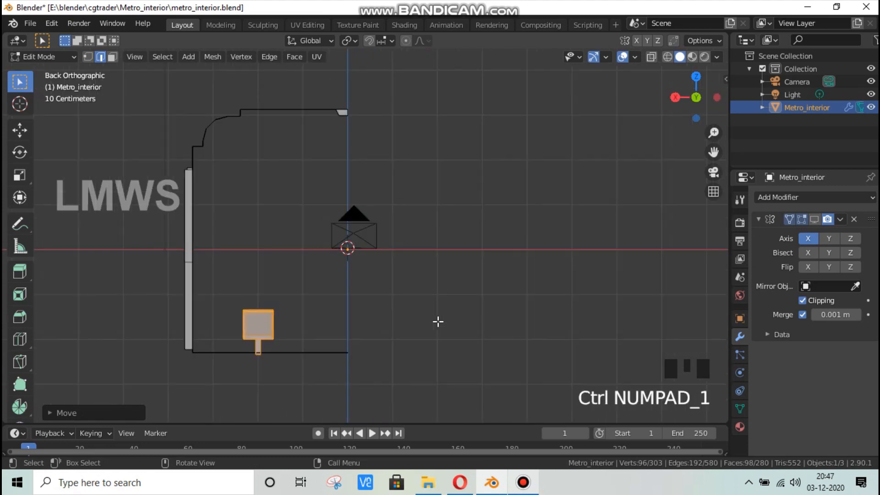
pyautogui.press('ctrl+KP_3')
pyautogui.scroll(-1, 430, 342)
pyautogui.press('s')
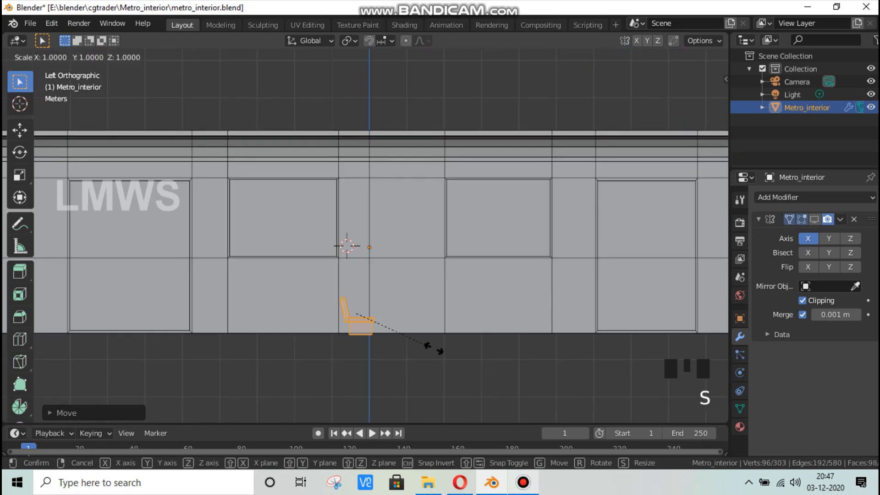
pyautogui.click(407, 155)
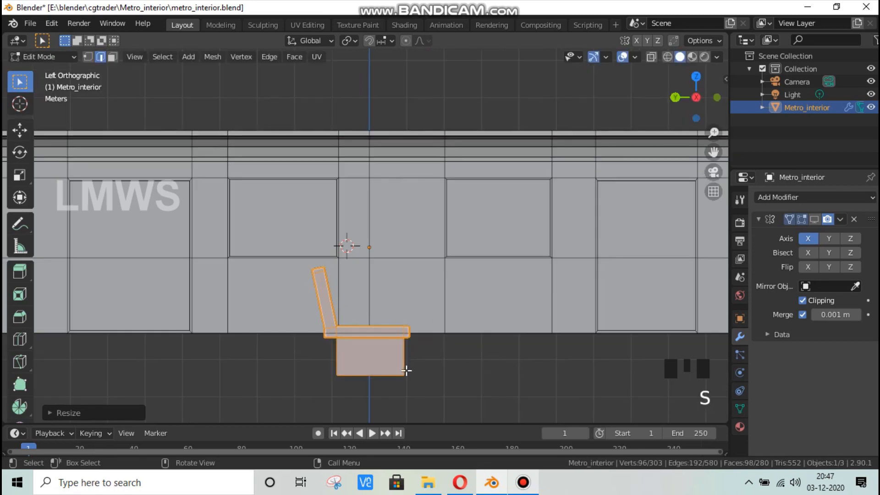
# Step: Raise the seat about 1.17 m along Z, enlarge it slightly and adjust its height so the base rests on the floor
pyautogui.press('g')
pyautogui.press('z')
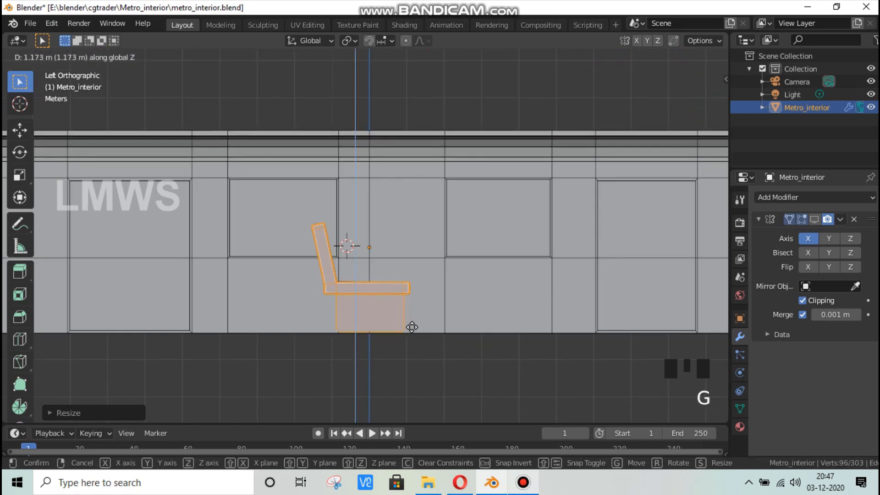
pyautogui.click(447, 339)
pyautogui.press('s')
pyautogui.click(450, 339)
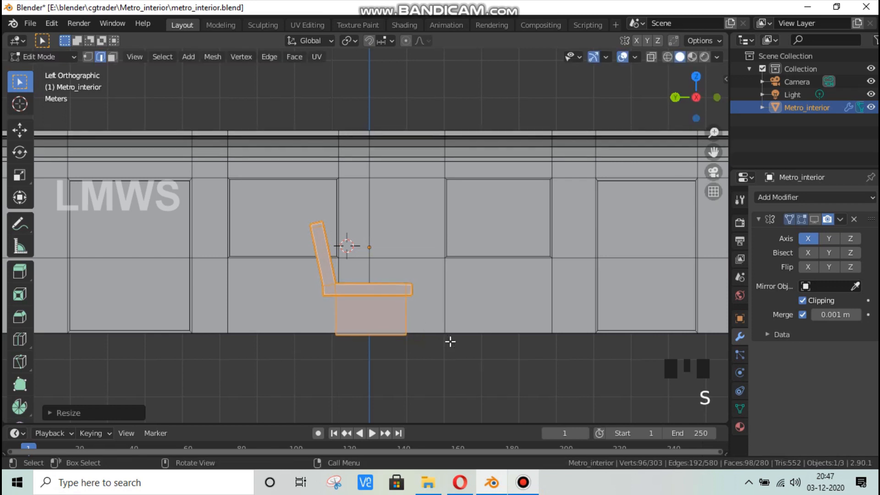
pyautogui.press('g')
pyautogui.press('z')
pyautogui.click(449, 338)
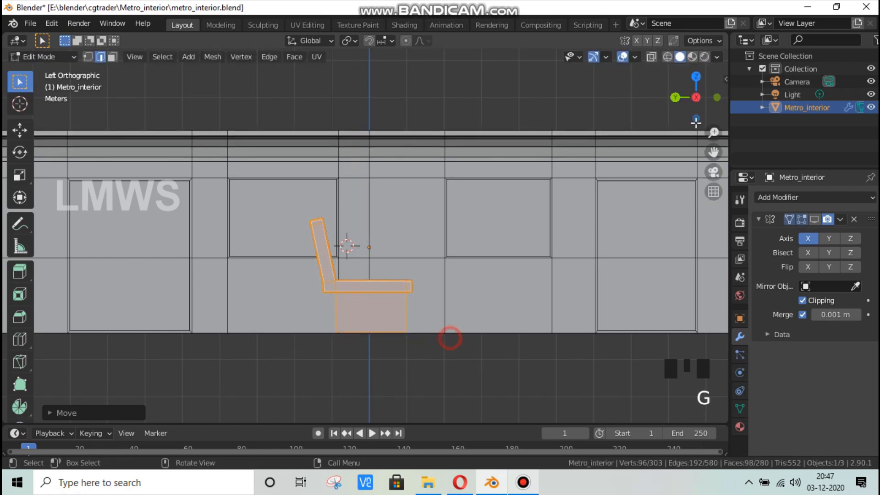
# Step: Move the seat about 0.38 m along X towards the side wall
pyautogui.moveTo(692, 99); pyautogui.dragTo(579, 265)
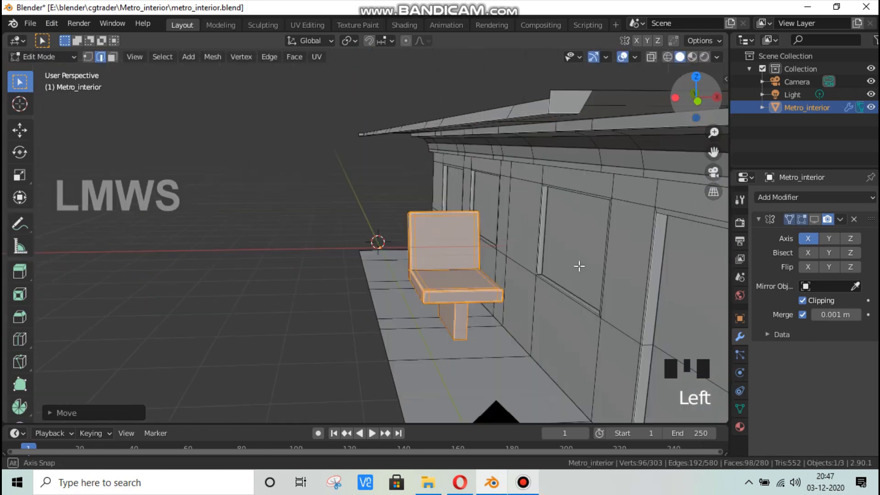
pyautogui.press('g')
pyautogui.press('y')
pyautogui.press('x')
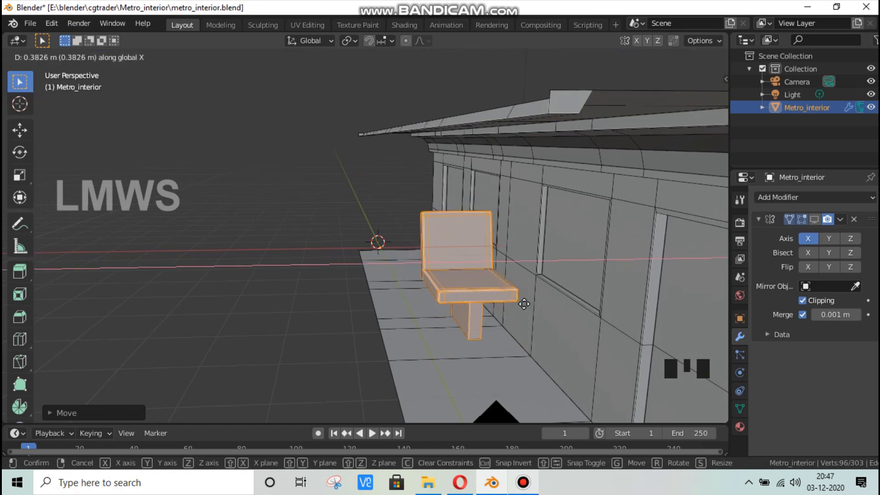
pyautogui.click(523, 303)
# Step: Compare the seat with the Train 113 reference image in the browser, and scale it down to about 0.81 in Blender
pyautogui.scroll(-2, 519, 397)
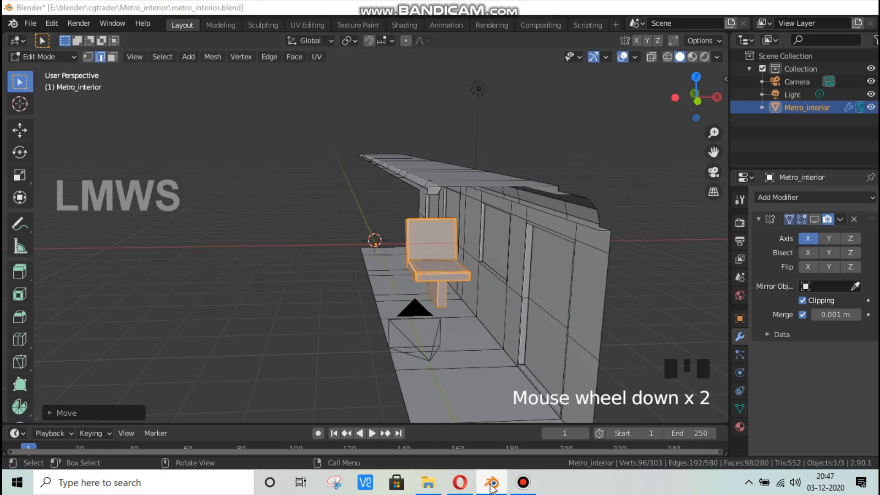
pyautogui.click(490, 488)
pyautogui.click(520, 489)
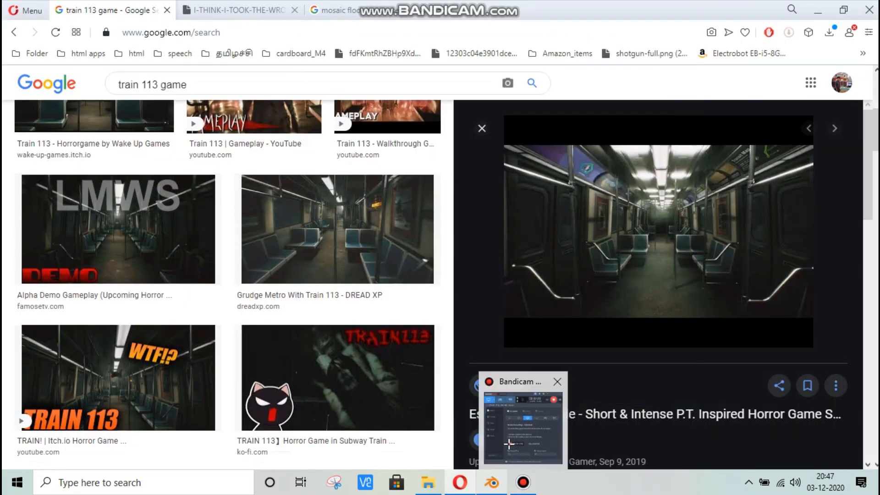
pyautogui.click(491, 482)
pyautogui.press('s')
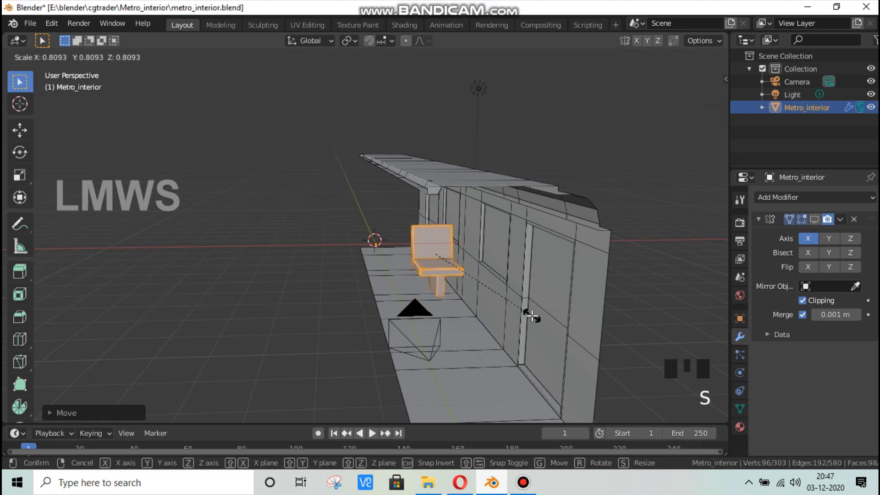
pyautogui.click(531, 315)
# Step: Lower the seat about 0.36 m along Z in the front view so its leg stands on the floor
pyautogui.press('KP_1')
pyautogui.scroll(5, 531, 315)
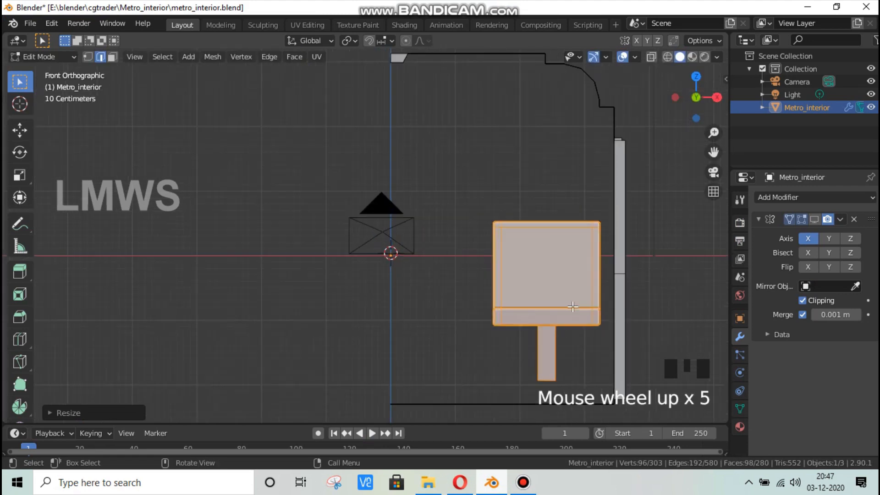
pyautogui.press('g')
pyautogui.press('z')
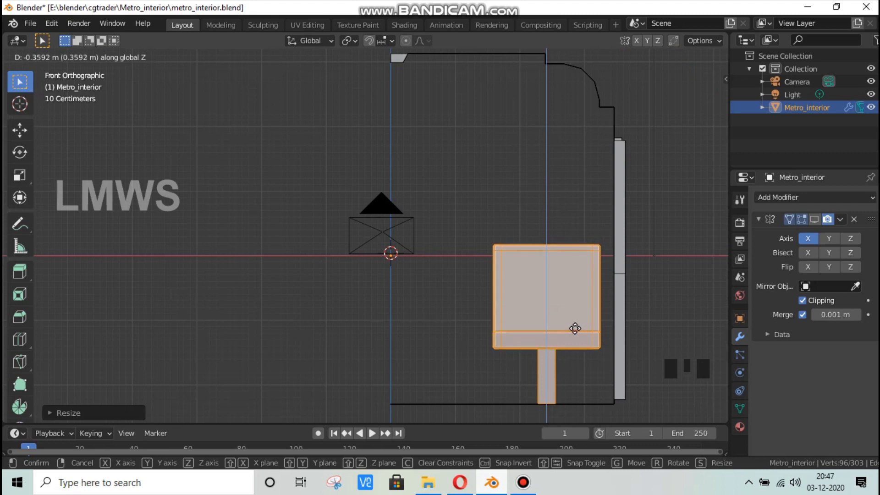
pyautogui.click(574, 327)
# Step: Shift the seat along X until its outer edge meets the inside of the side wall
pyautogui.press('g')
pyautogui.press('y')
pyautogui.press('x')
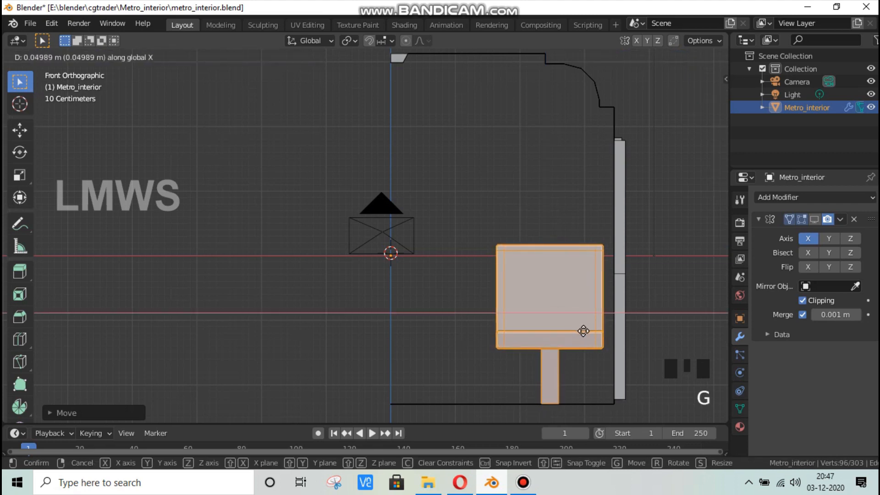
pyautogui.click(586, 332)
# Step: Duplicate the seat along X towards the carriage centre, placing the copy directly beside the original
pyautogui.hotkey('shift', 'd')
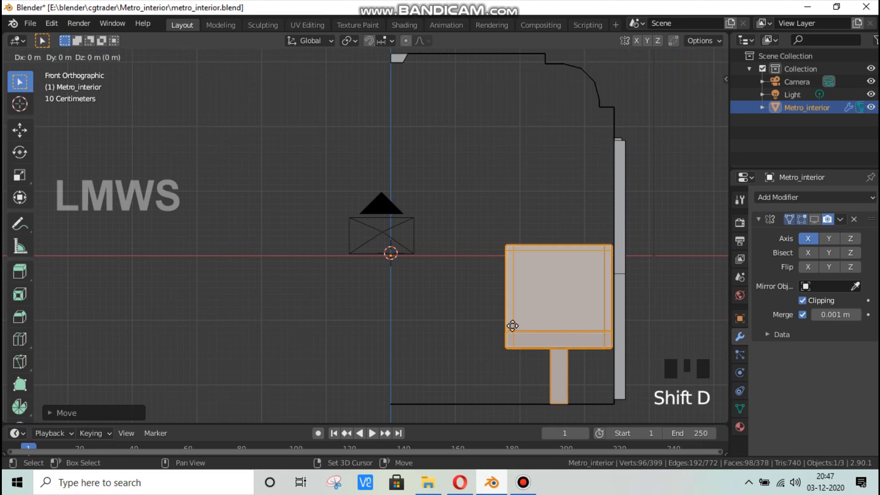
pyautogui.press('x')
pyautogui.click(530, 274)
pyautogui.scroll(-3, 530, 274)
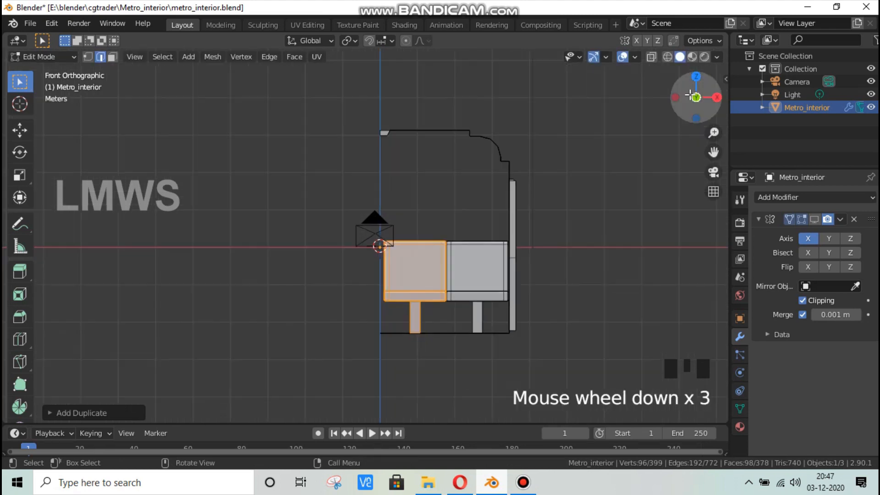
# Step: Deselect the mesh and examine the seat pair, comparing it with the Train 113 reference image in the browser
pyautogui.moveTo(530, 274); pyautogui.dragTo(524, 247, button='middle')
pyautogui.hotkey('alt', 'a')
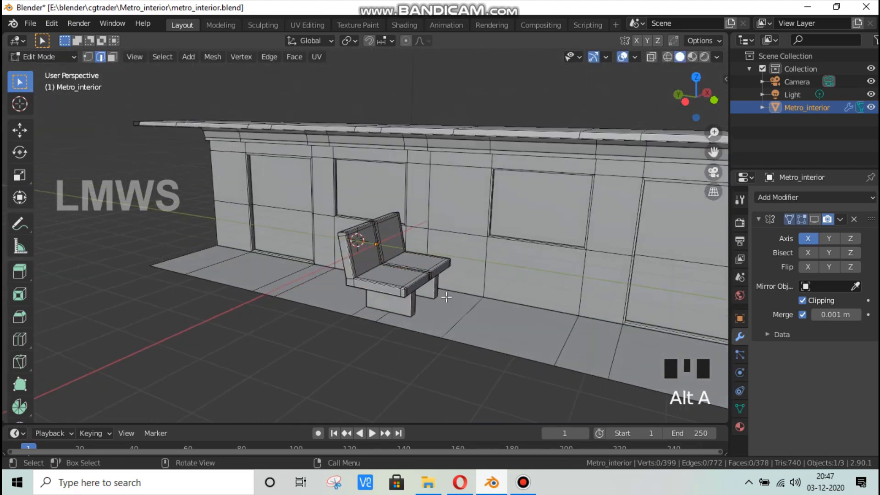
pyautogui.scroll(3, 453, 291)
pyautogui.press('Tab')
pyautogui.press('Tab')
pyautogui.click(482, 480)
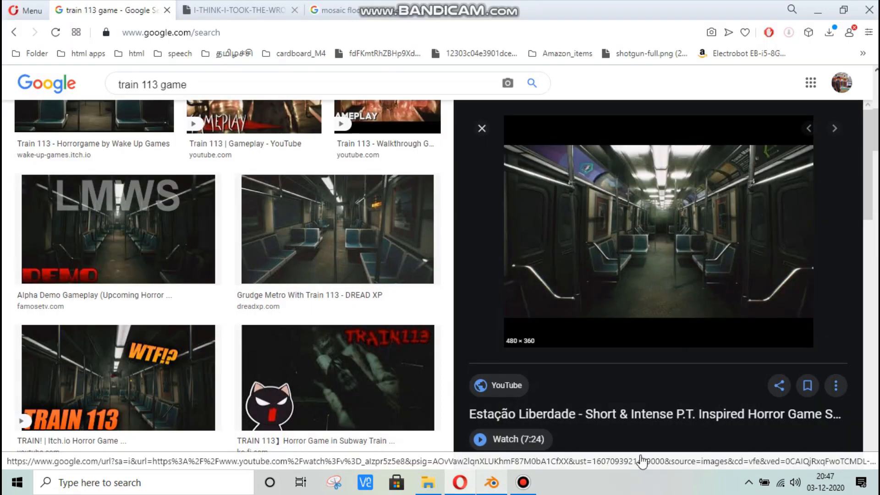
pyautogui.hotkey('alt', 'Tab')
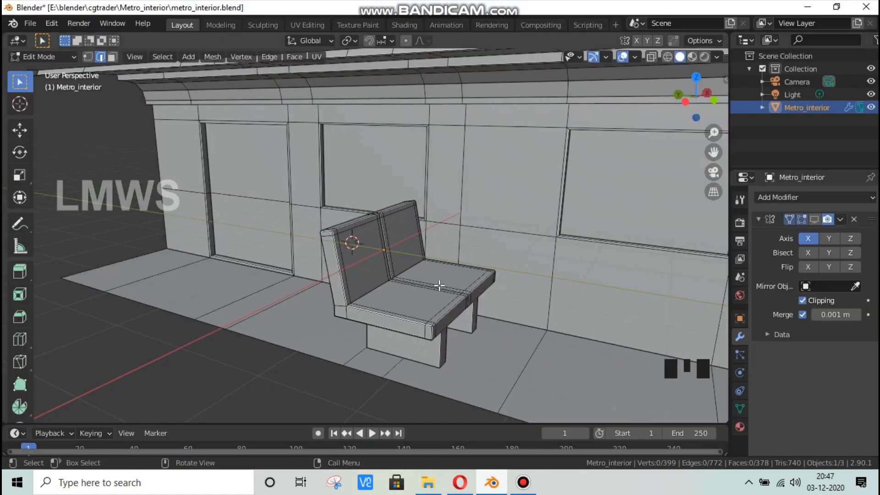
# Step: Turn the Mirror modifier's viewport display back on and check the aisle between the mirrored seat pairs
pyautogui.scroll(-1, 439, 285)
pyautogui.click(814, 221)
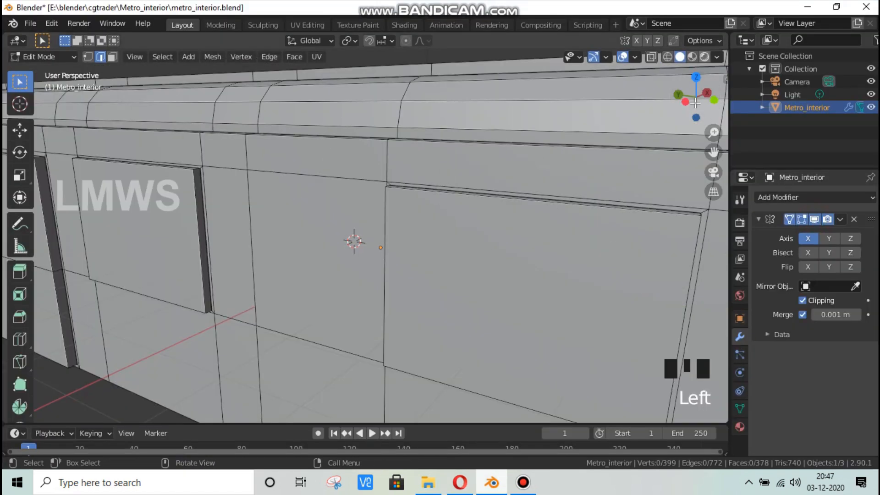
pyautogui.click(695, 102)
pyautogui.scroll(-3, 481, 241)
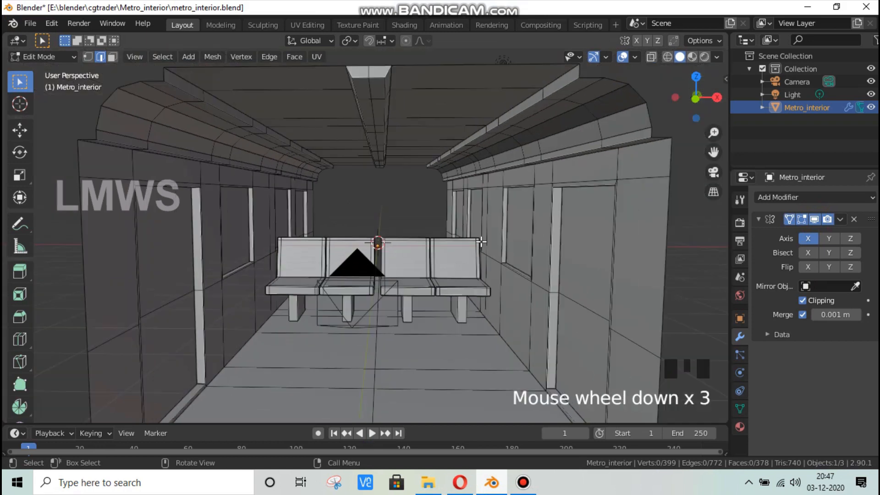
pyautogui.scroll(-1, 480, 241)
pyautogui.scroll(2, 423, 283)
pyautogui.scroll(-2, 439, 272)
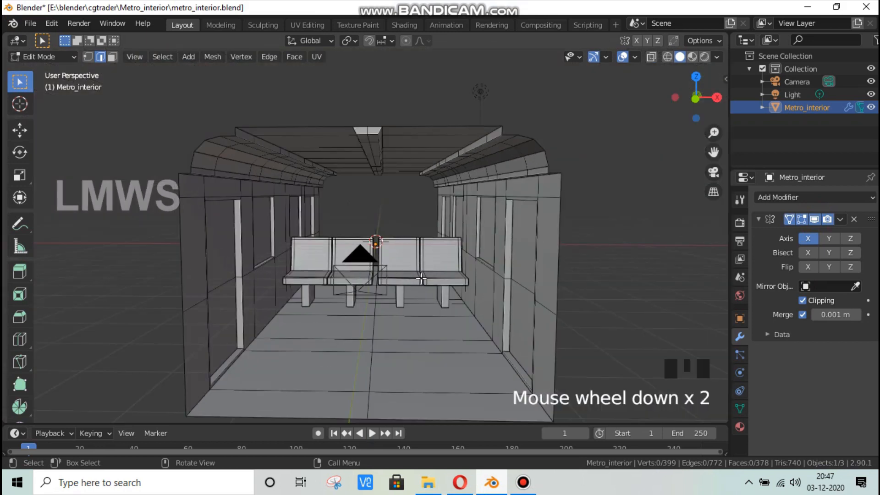
# Step: Select the side walls with the outer roof and floor edges in front wireframe view, and move them outward along X to widen the carriage
pyautogui.press('KP_1')
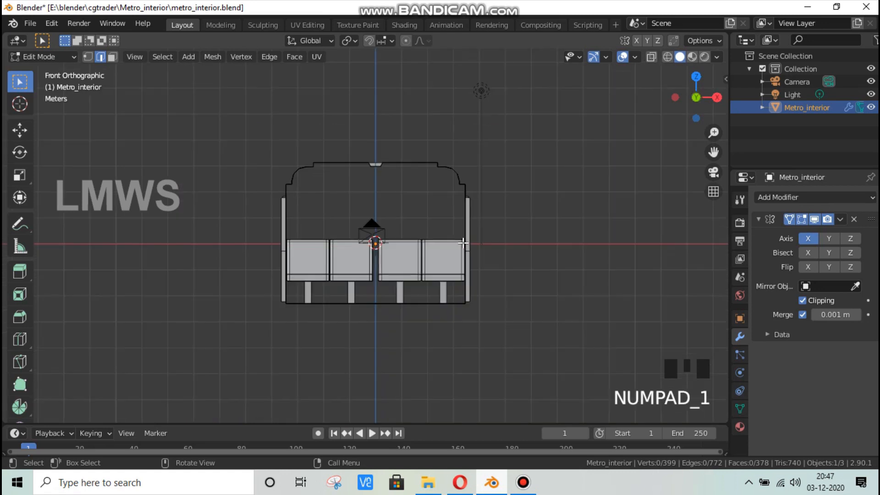
pyautogui.scroll(3, 463, 242)
pyautogui.click(668, 55)
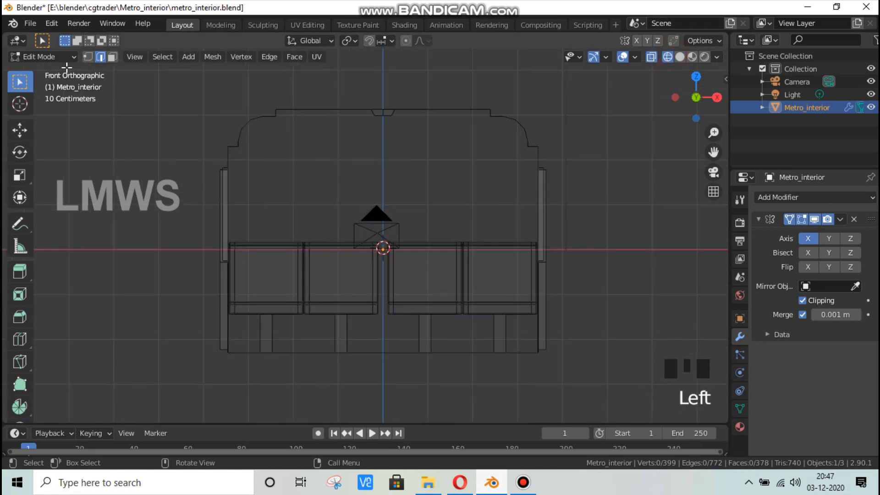
pyautogui.click(86, 57)
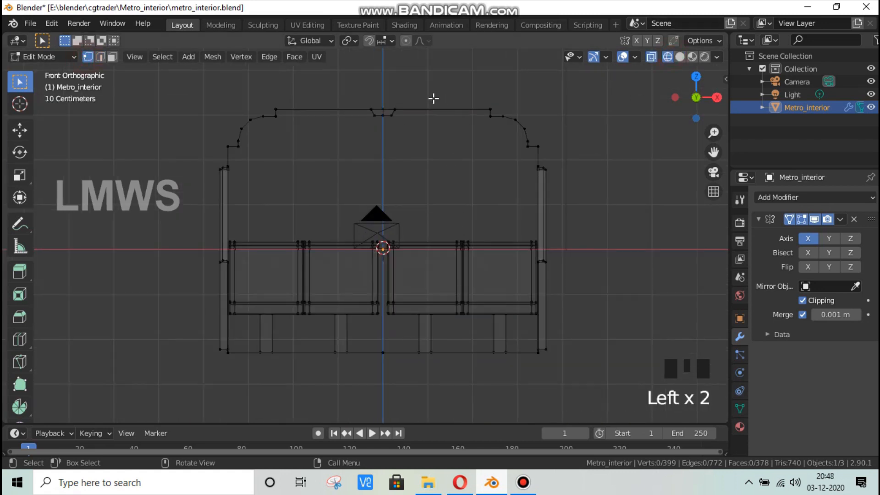
pyautogui.moveTo(412, 91); pyautogui.dragTo(577, 272)
pyautogui.keyDown('shift'); pyautogui.moveTo(557, 346); pyautogui.dragTo(520, 374); pyautogui.keyUp('shift')
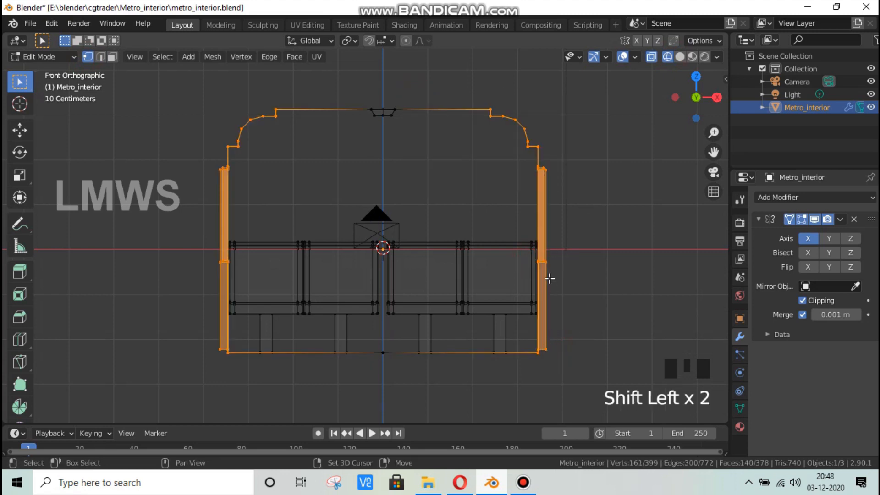
pyautogui.press('g')
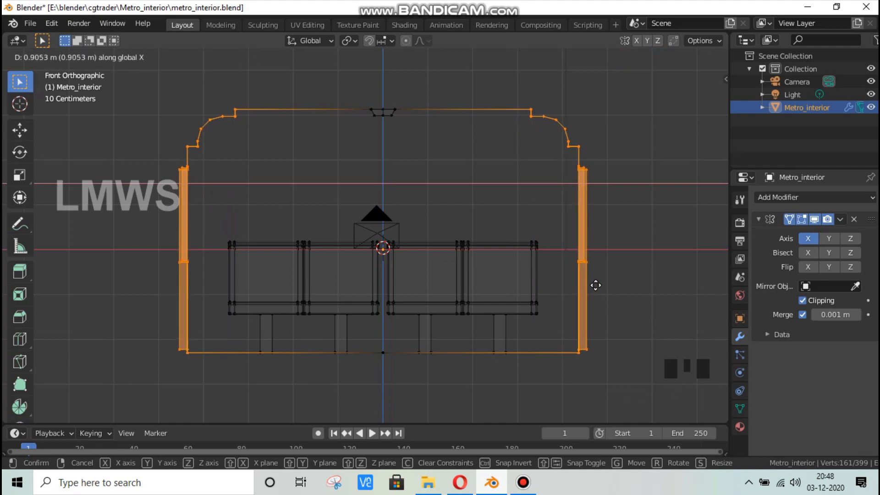
pyautogui.click(604, 287)
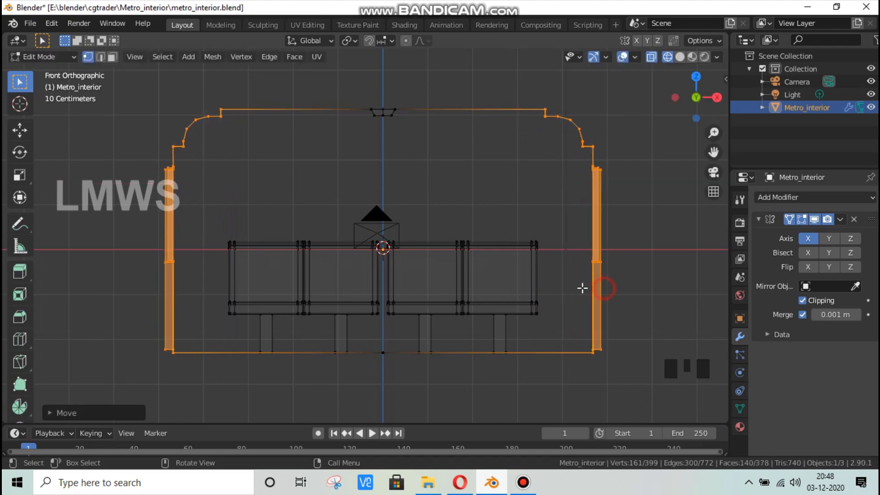
pyautogui.scroll(-1, 576, 311)
pyautogui.keyDown('shift'); pyautogui.moveTo(370, 330); pyautogui.dragTo(408, 354); pyautogui.keyUp('shift')
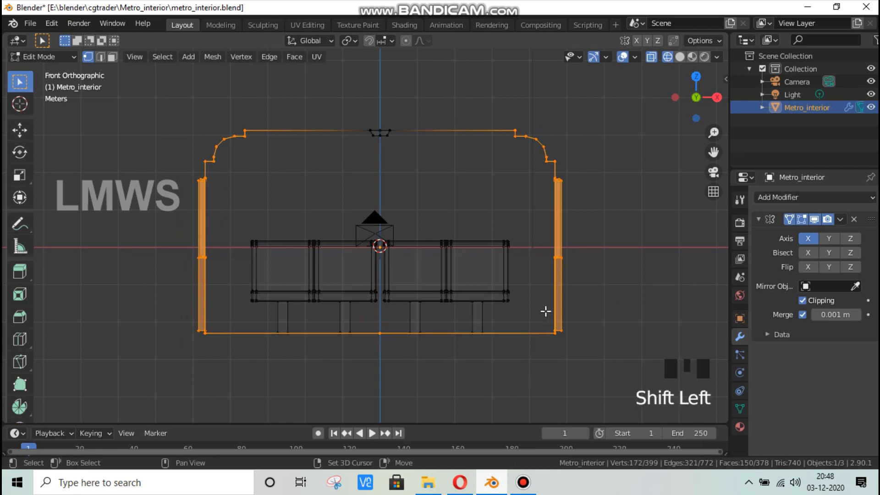
pyautogui.moveTo(190, 326); pyautogui.dragTo(283, 354)
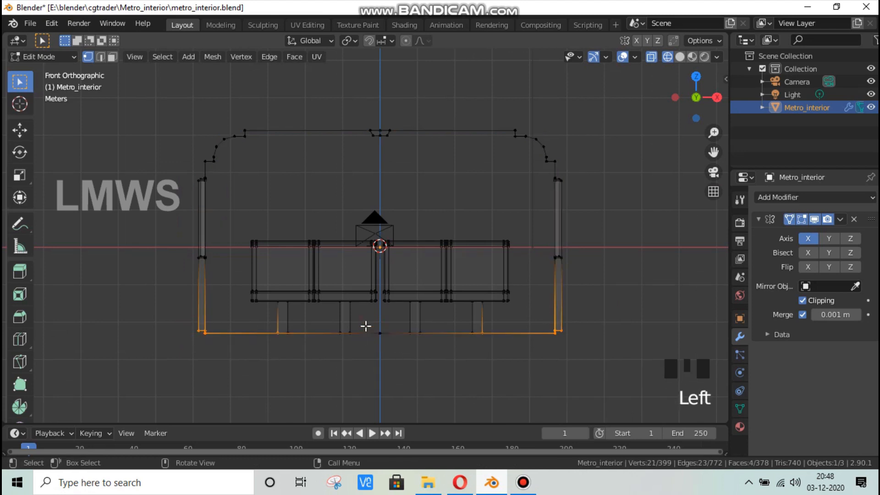
pyautogui.keyDown('shift'); pyautogui.moveTo(366, 326); pyautogui.dragTo(419, 362); pyautogui.keyUp('shift')
pyautogui.hotkey('alt', 'a')
pyautogui.moveTo(192, 325); pyautogui.dragTo(223, 347)
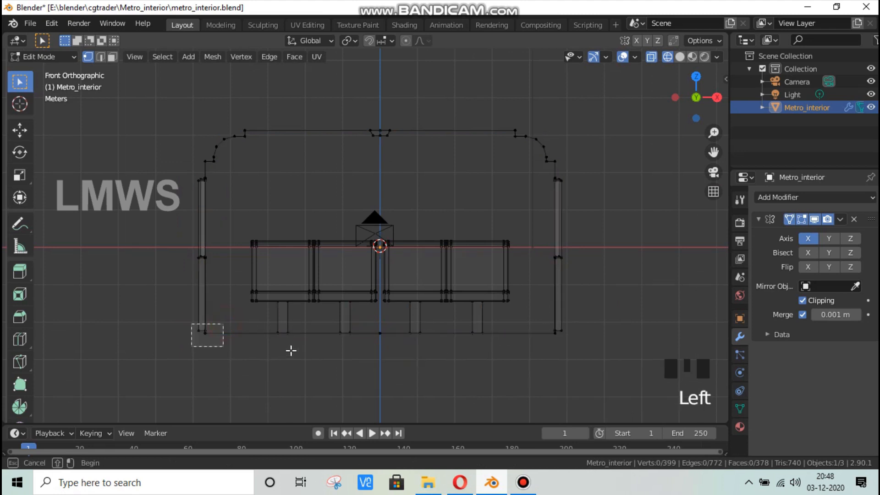
pyautogui.keyDown('shift'); pyautogui.moveTo(374, 325); pyautogui.dragTo(392, 353); pyautogui.keyUp('shift')
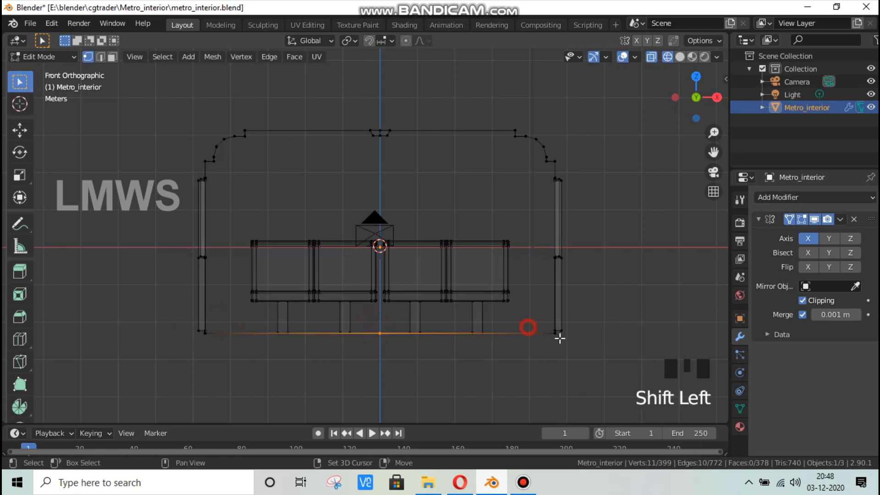
pyautogui.keyDown('shift'); pyautogui.moveTo(559, 338); pyautogui.dragTo(570, 341); pyautogui.keyUp('shift')
pyautogui.press('g')
pyautogui.press('z')
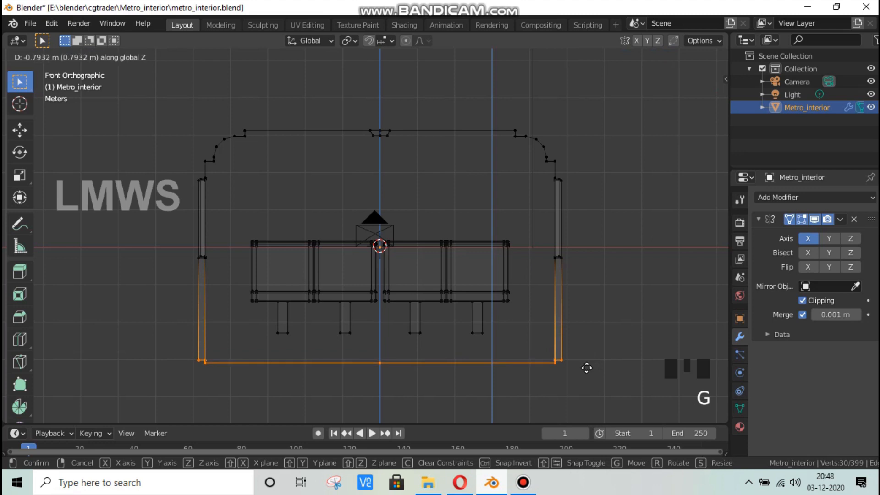
pyautogui.click(583, 339)
# Step: Raise the whole roof profile above the window walls, and return to solid shading with nothing selected
pyautogui.moveTo(582, 177); pyautogui.dragTo(404, 167)
pyautogui.press('g')
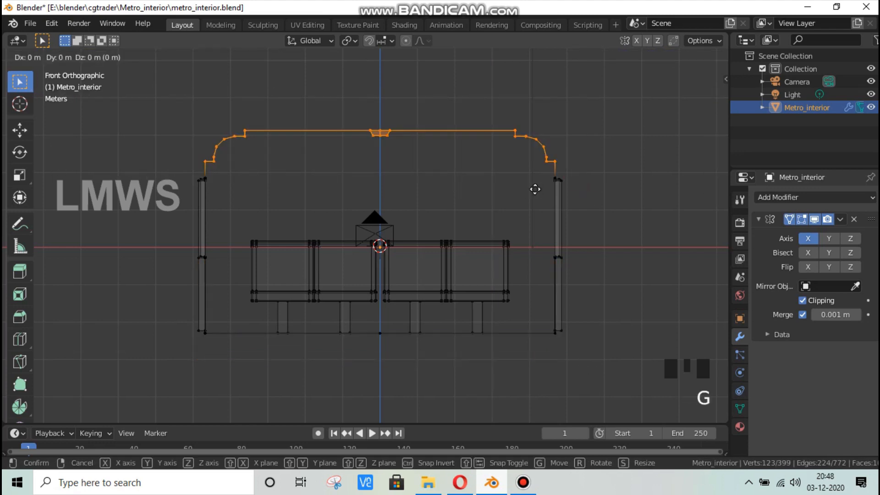
pyautogui.click(537, 164)
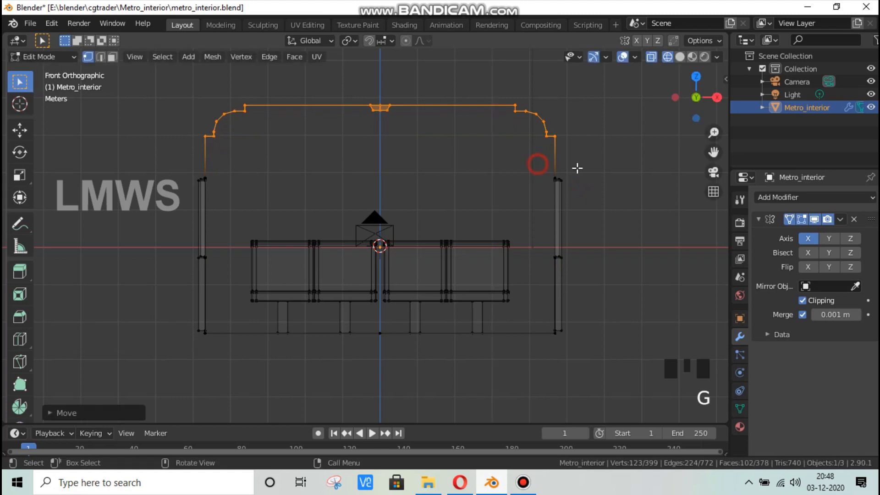
pyautogui.click(680, 57)
pyautogui.moveTo(696, 97); pyautogui.dragTo(749, 130)
pyautogui.hotkey('alt', 'a')
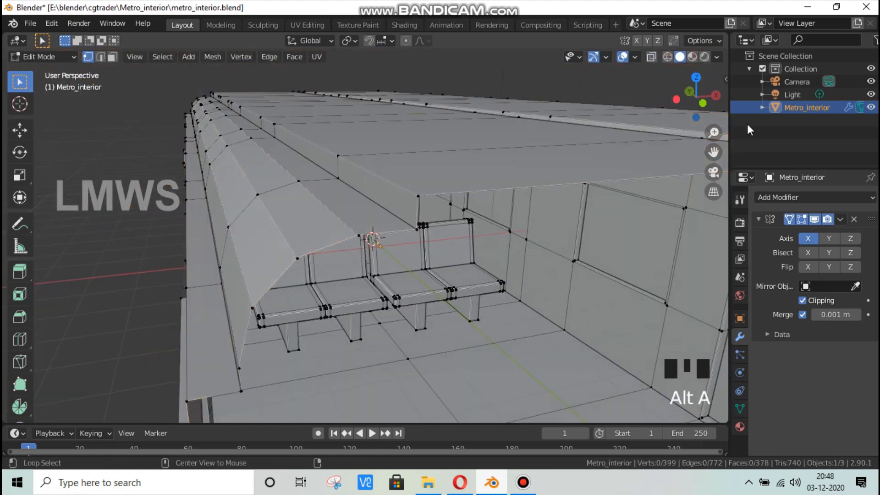
# Step: Select both linked seats of the pair and move them about 1.2 m outward along X until they meet the side wall
pyautogui.moveTo(713, 152); pyautogui.dragTo(648, 102)
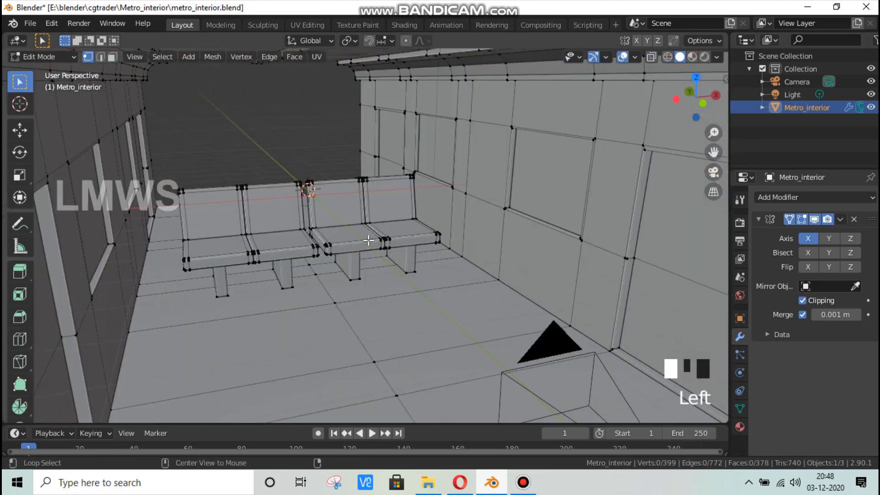
pyautogui.hotkey('alt', 'a')
pyautogui.press('k')
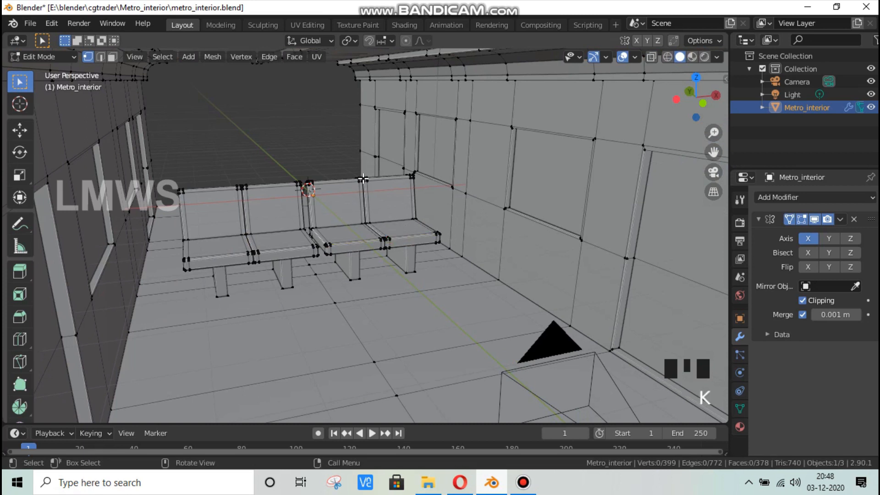
pyautogui.press('l')
pyautogui.press('l')
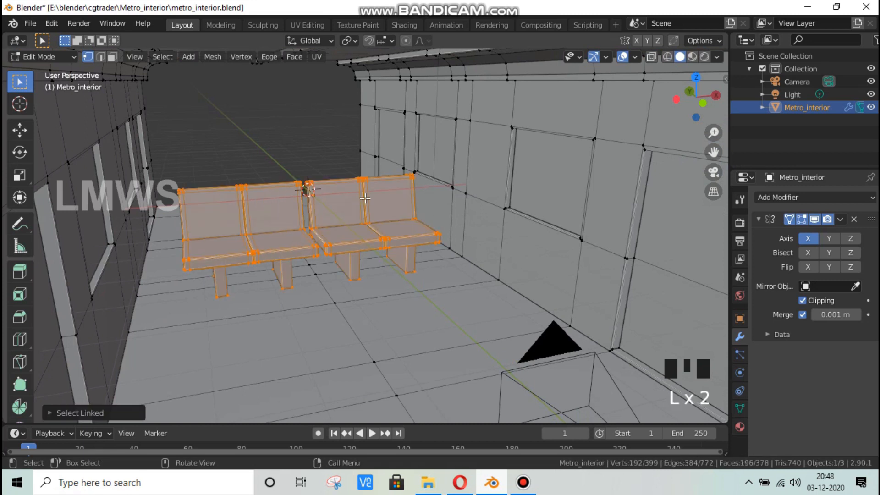
pyautogui.press('KP_1')
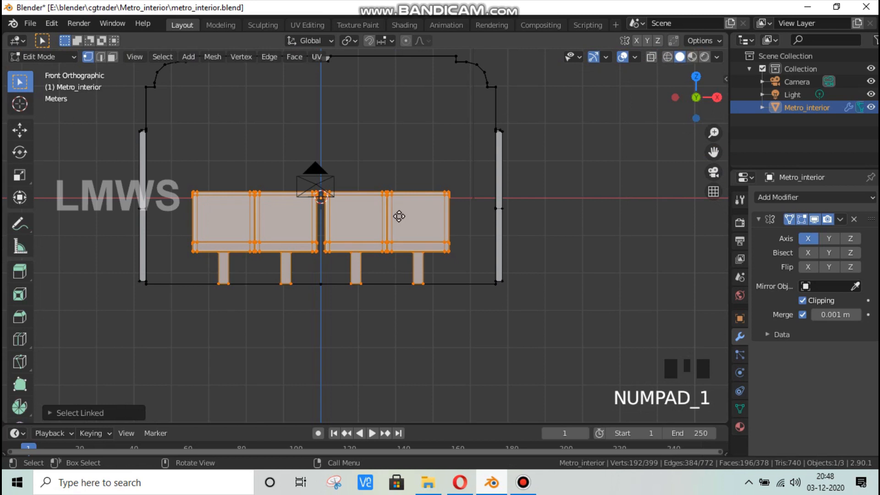
pyautogui.press('g')
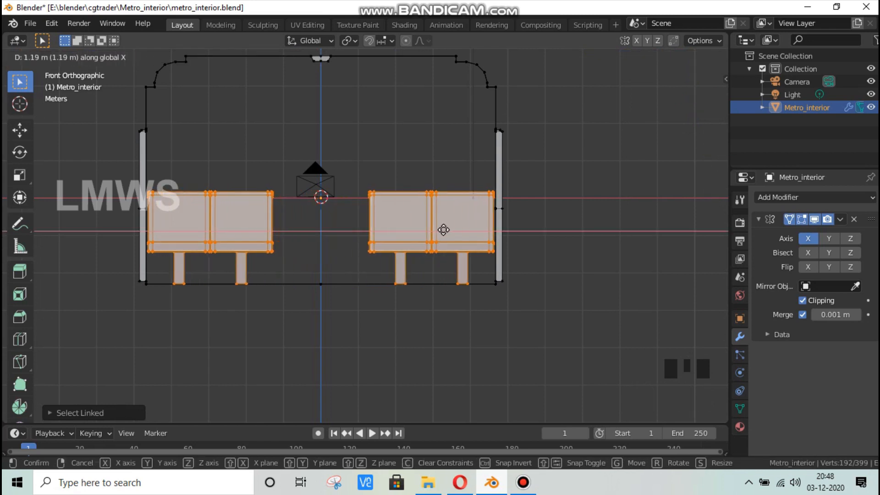
pyautogui.click(443, 229)
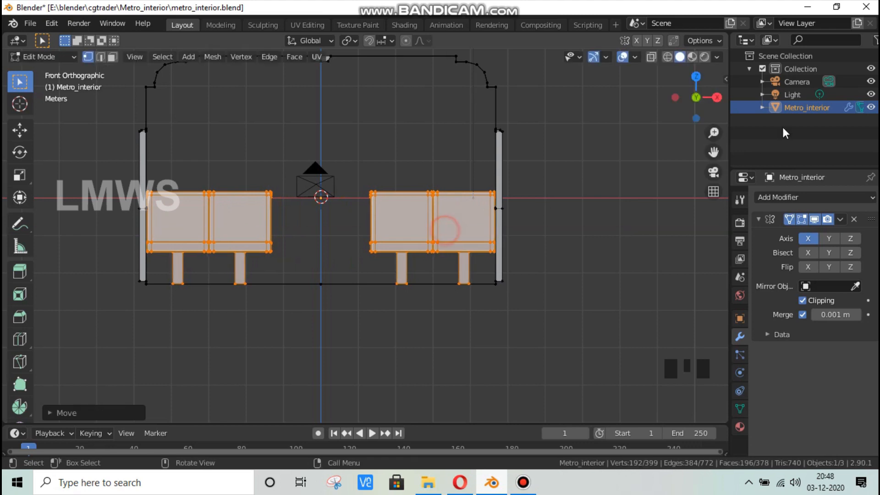
# Step: Move the seat pair about 2.8 m along Y towards the far end of the carriage
pyautogui.moveTo(444, 229); pyautogui.dragTo(540, 210, button='middle')
pyautogui.scroll(-2, 481, 251)
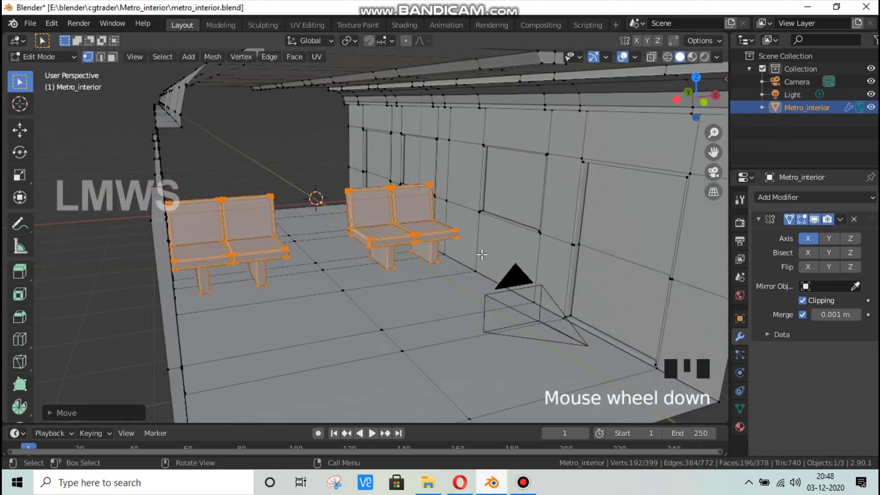
pyautogui.scroll(2, 420, 262)
pyautogui.press('g')
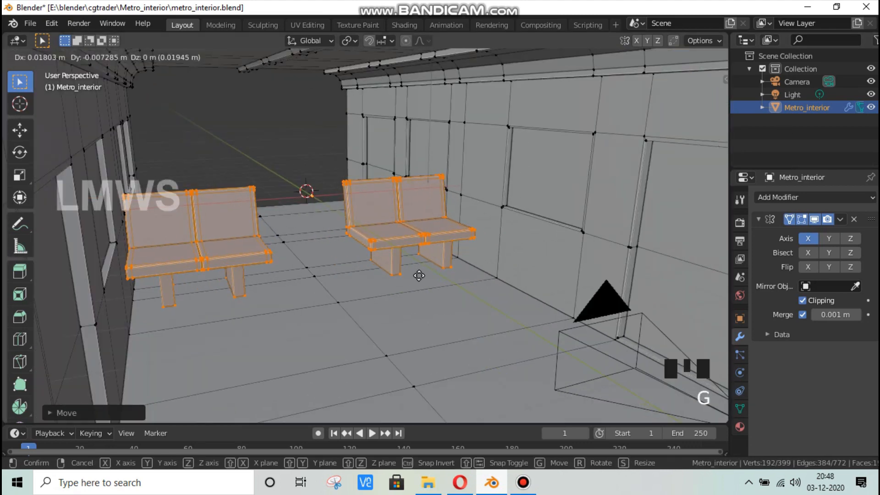
pyautogui.press('y')
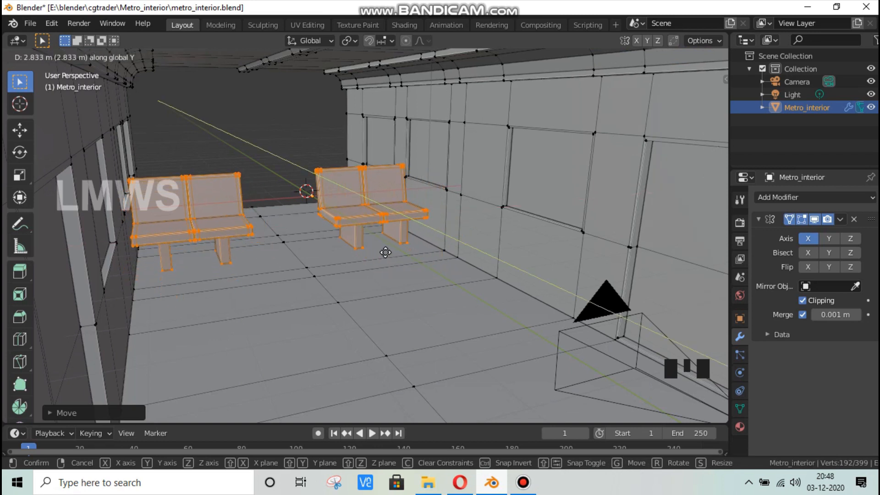
pyautogui.click(387, 254)
# Step: Duplicate the seat pair along Y towards the near end of the carriage, forming a second row in front of the first
pyautogui.scroll(-1, 404, 223)
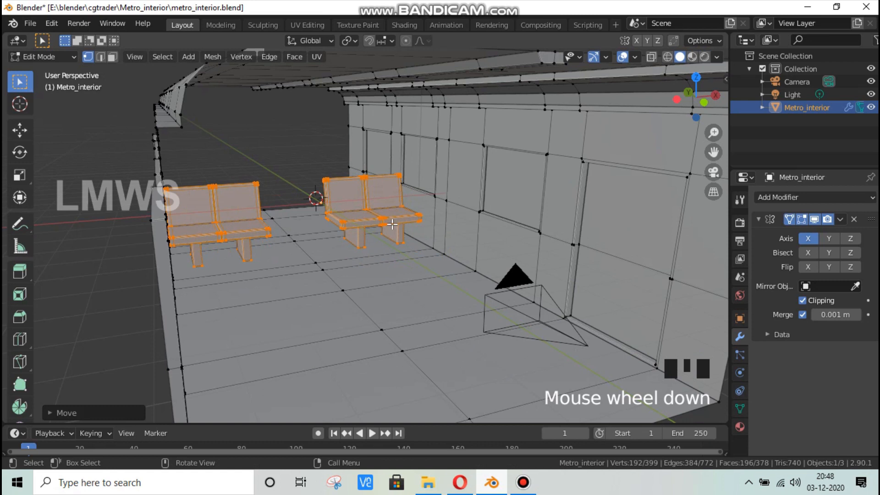
pyautogui.hotkey('shift', 'd')
pyautogui.press('y')
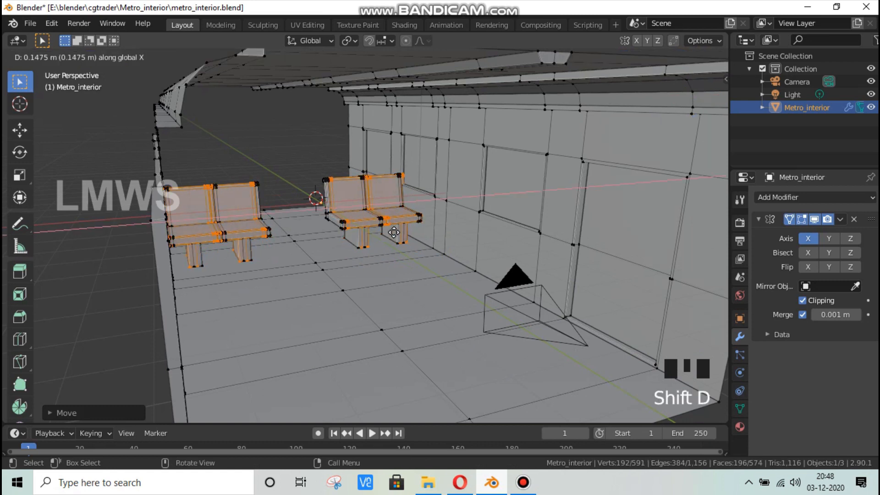
pyautogui.click(431, 293)
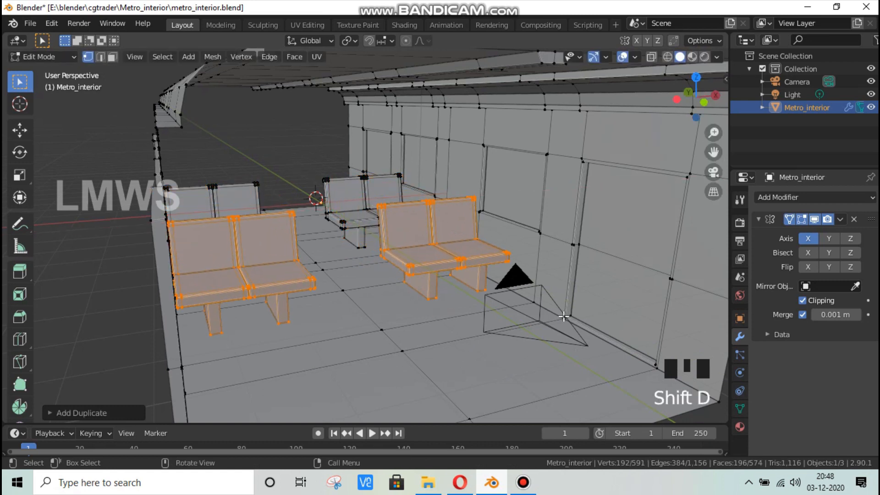
# Step: Rotate the duplicated two-seat benches about the Z axis until their backrests are against the side walls and they face the aisle
pyautogui.write('rz90')
pyautogui.press('Return')
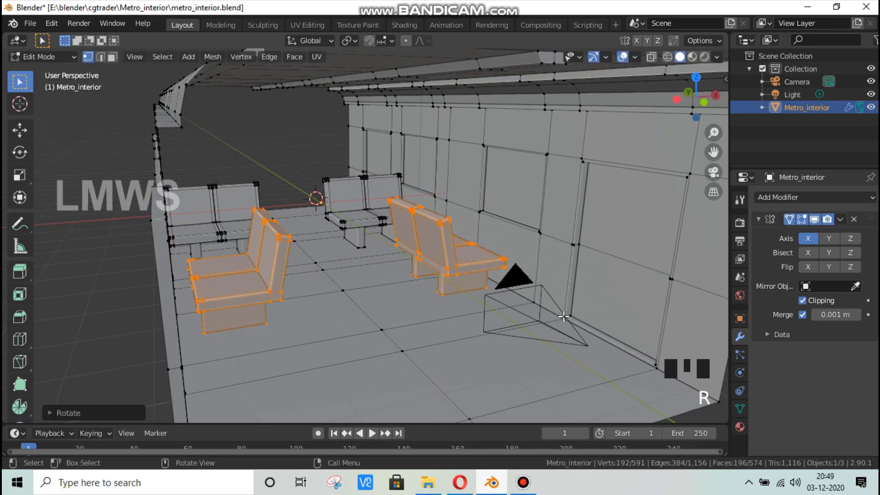
pyautogui.write('rz90')
pyautogui.press('Return')
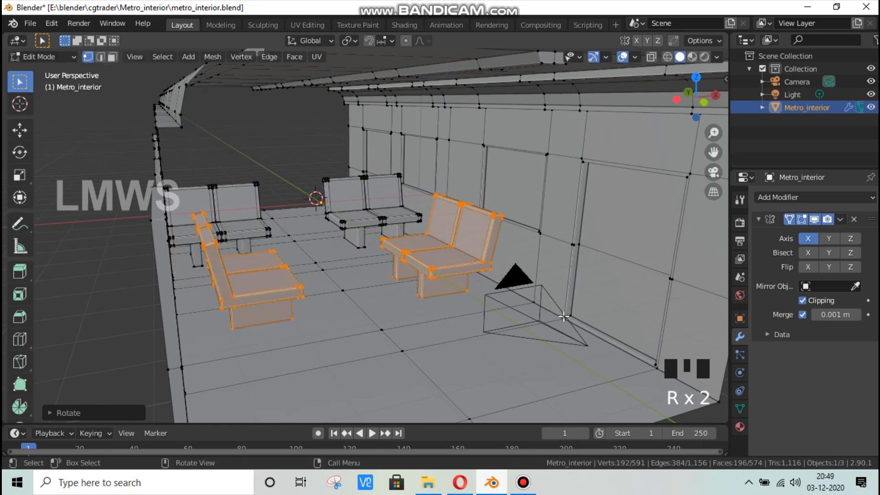
# Step: Move the rotated benches outward to the side walls in front view and shift them slightly along the Y axis
pyautogui.scroll(2, 588, 285)
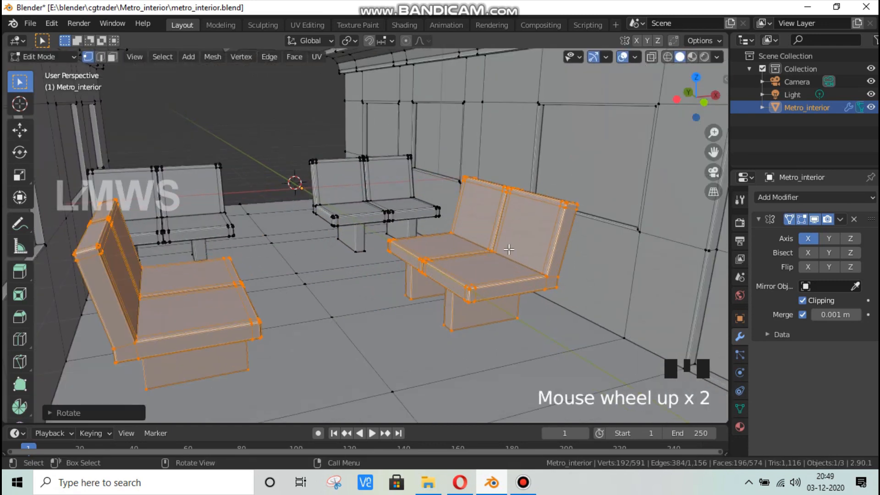
pyautogui.press('KP_1')
pyautogui.press('g')
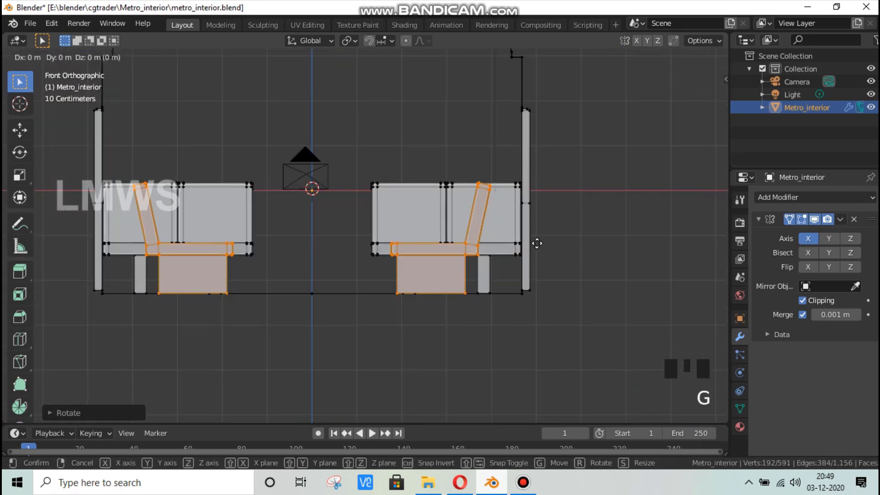
pyautogui.click(567, 244)
pyautogui.moveTo(568, 244); pyautogui.dragTo(510, 305, button='middle')
pyautogui.scroll(-2, 510, 304)
pyautogui.press('g')
pyautogui.press('y')
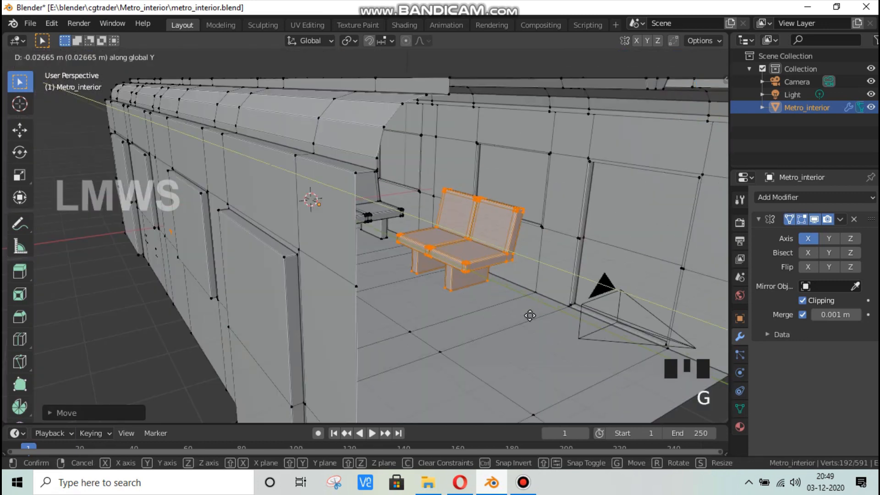
pyautogui.click(502, 307)
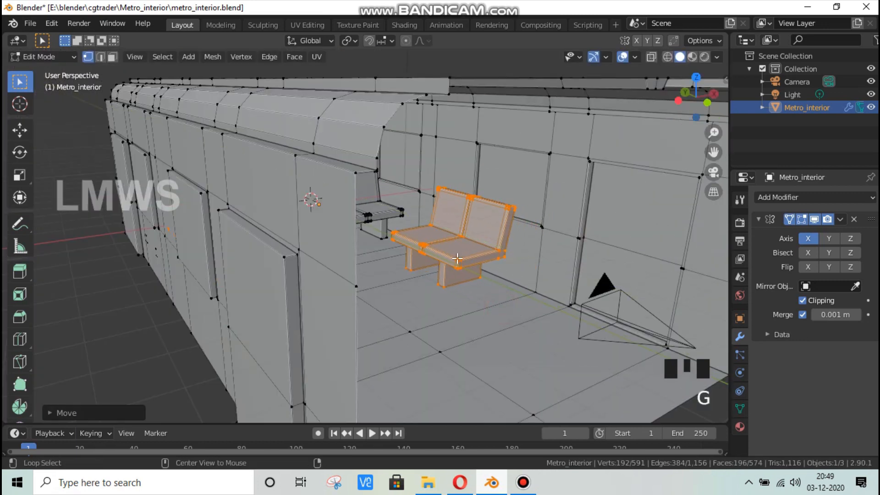
# Step: Duplicate the bench's front seat with its leg about 1.7 m along negative Y to make a three-seat bench
pyautogui.hotkey('alt', 'a')
pyautogui.press('l')
pyautogui.hotkey('shift', 'd')
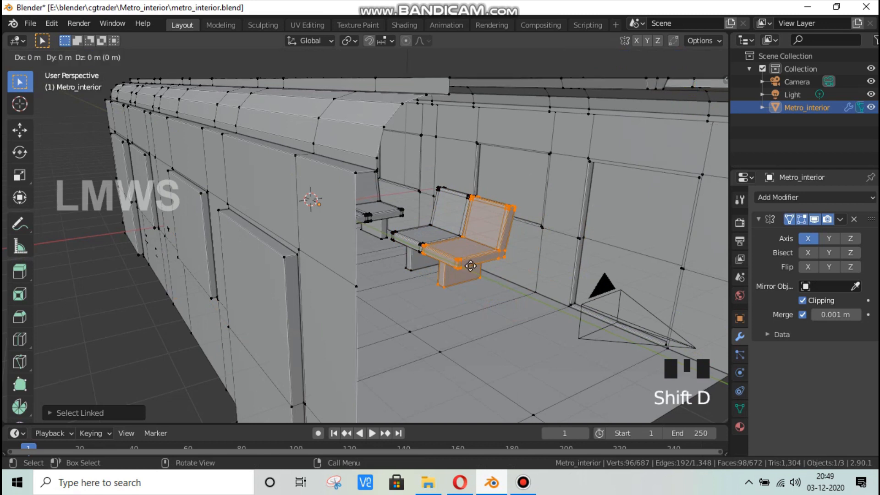
pyautogui.press('y')
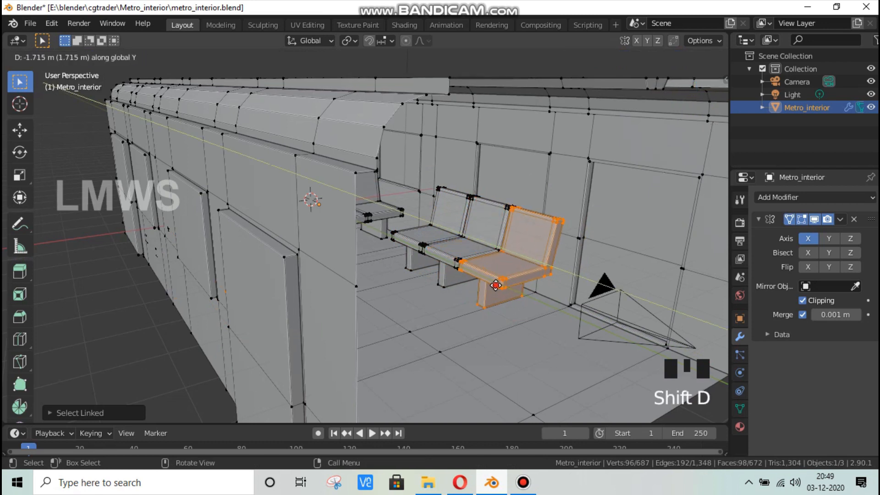
pyautogui.hotkey('alt', 'a')
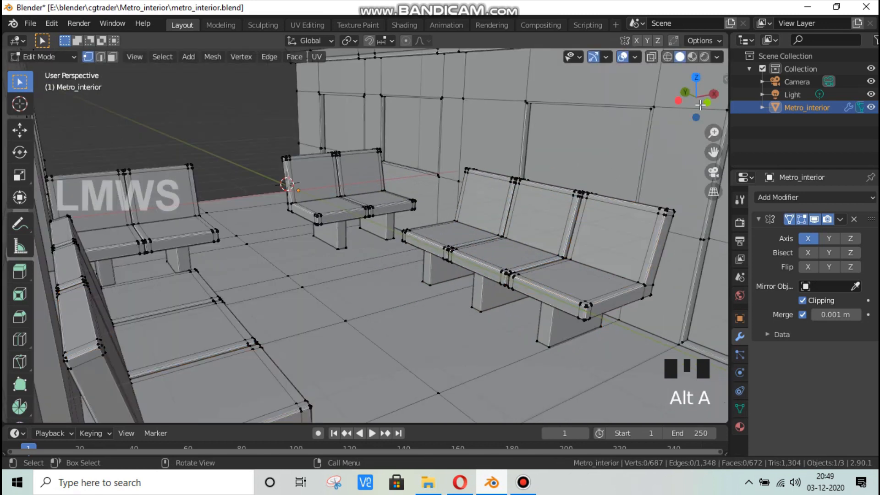
# Step: Return to Object Mode, check the seat layout inside the carriage and save the file
pyautogui.press('Tab')
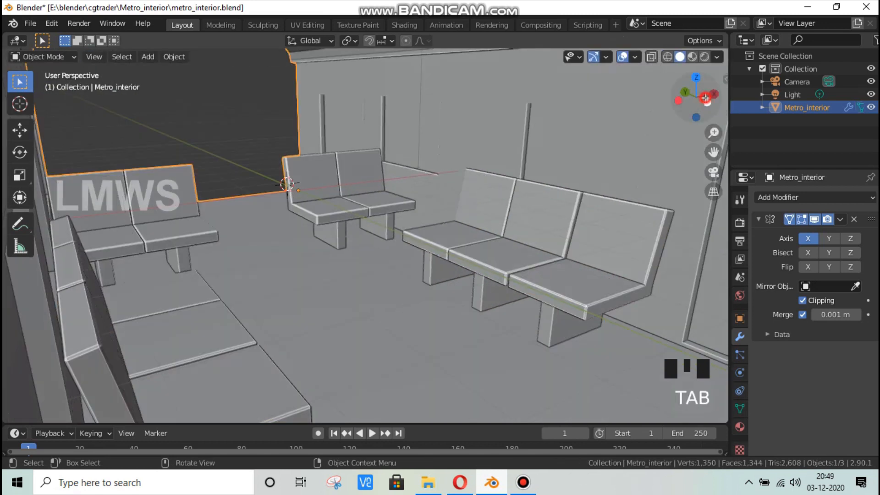
pyautogui.moveTo(700, 105); pyautogui.dragTo(430, 210)
pyautogui.scroll(-3, 430, 211)
pyautogui.scroll(-2, 632, 111)
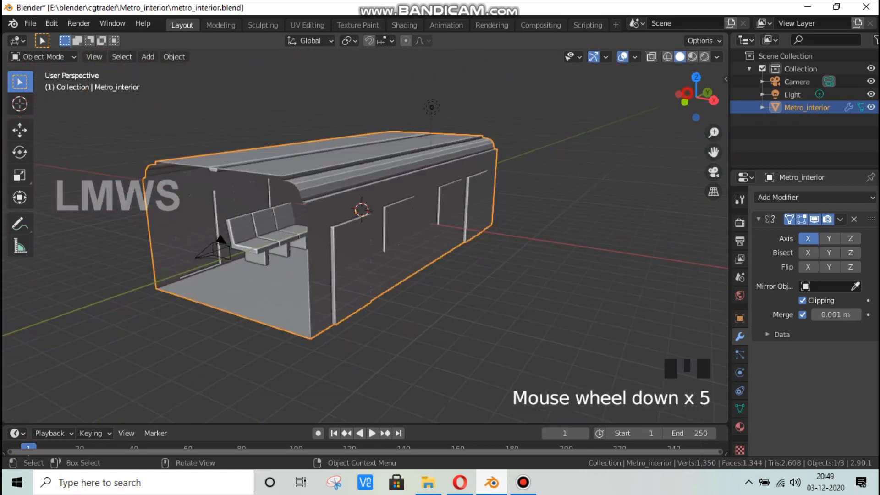
pyautogui.moveTo(696, 99); pyautogui.dragTo(325, 289)
pyautogui.scroll(3, 431, 242)
pyautogui.hotkey('ctrl', 's')
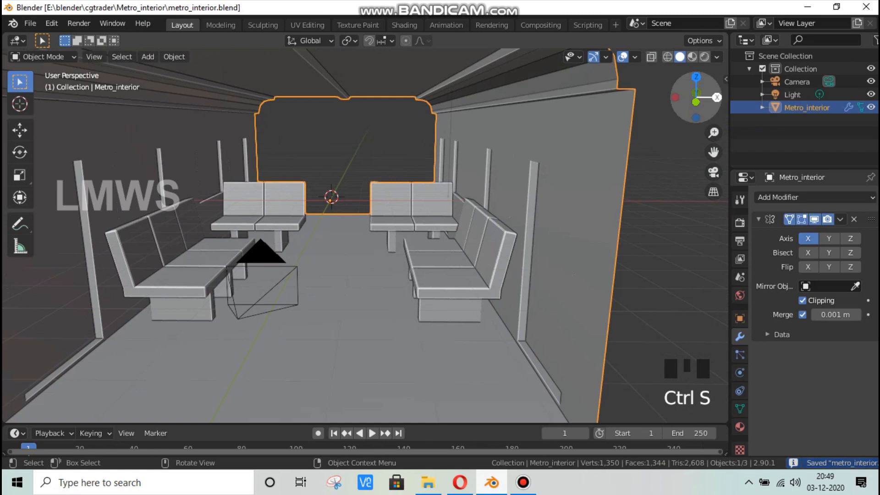
# Step: Examine the carriage's outer side wall from outside in wireframe and solid shading
pyautogui.moveTo(679, 116); pyautogui.dragTo(679, 56)
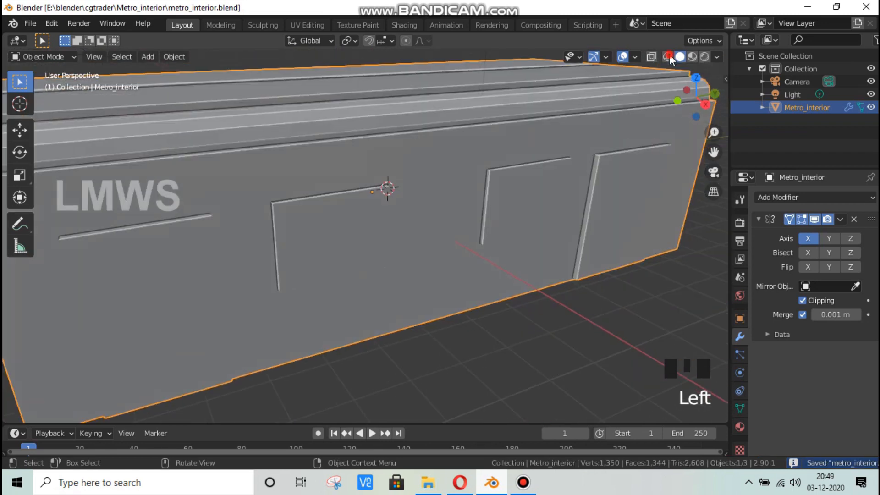
pyautogui.click(667, 56)
pyautogui.click(667, 56)
pyautogui.scroll(-2, 682, 60)
pyautogui.click(680, 58)
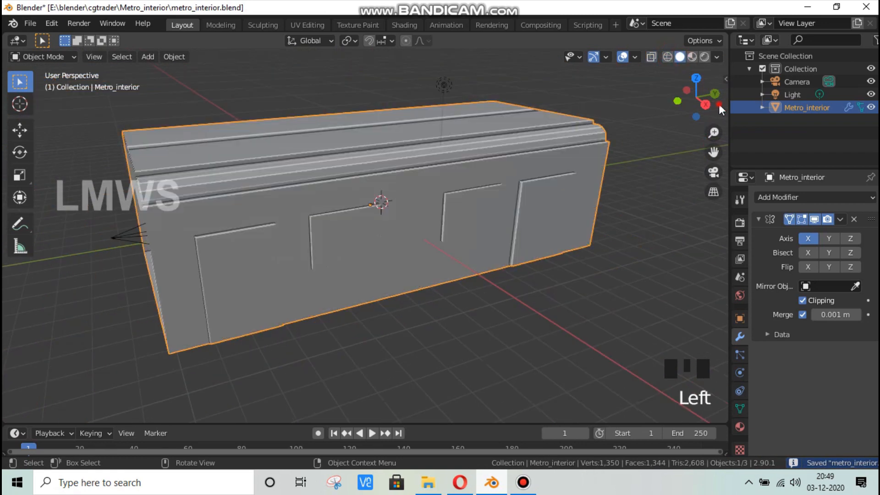
pyautogui.moveTo(719, 102)
pyautogui.mouseDown()
pyautogui.moveTo(664, 104)
pyautogui.moveTo(712, 103)
pyautogui.moveTo(713, 94)
pyautogui.moveTo(561, 226)
pyautogui.mouseUp()
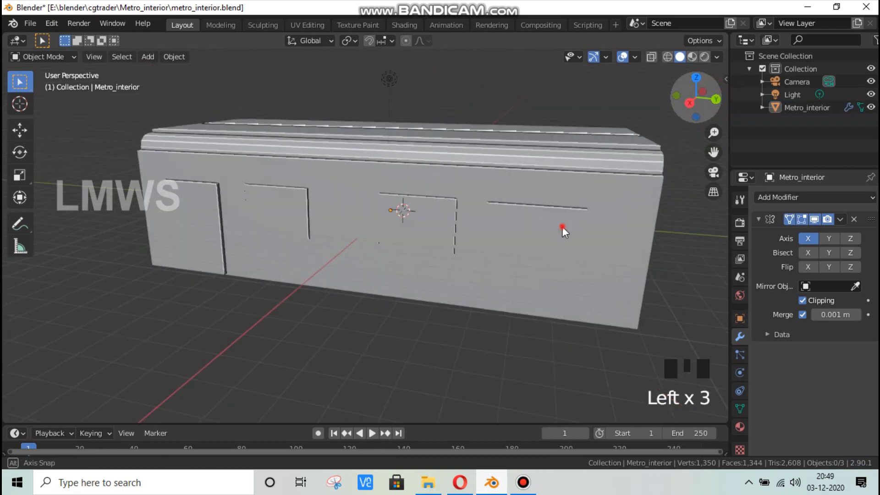
# Step: Enter Edit Mode and delete the loop of narrow side faces along the edge of the door at the wall's +Y end
pyautogui.press('Tab')
pyautogui.moveTo(691, 103); pyautogui.dragTo(631, 149)
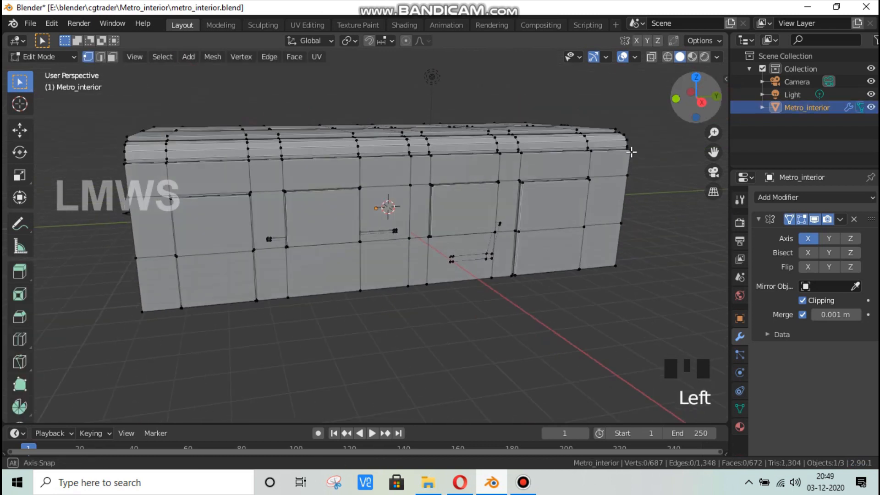
pyautogui.scroll(4, 589, 183)
pyautogui.moveTo(713, 151); pyautogui.dragTo(447, 190)
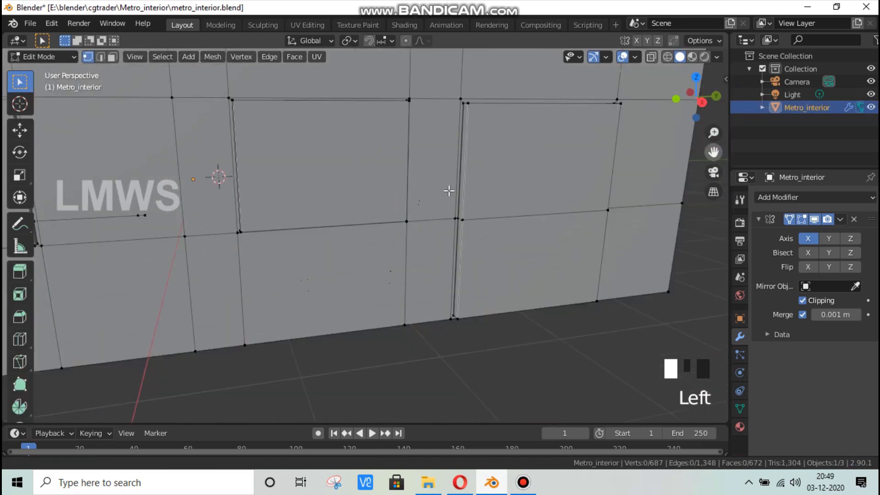
pyautogui.scroll(-2, 460, 179)
pyautogui.moveTo(683, 95); pyautogui.dragTo(542, 174)
pyautogui.scroll(3, 540, 175)
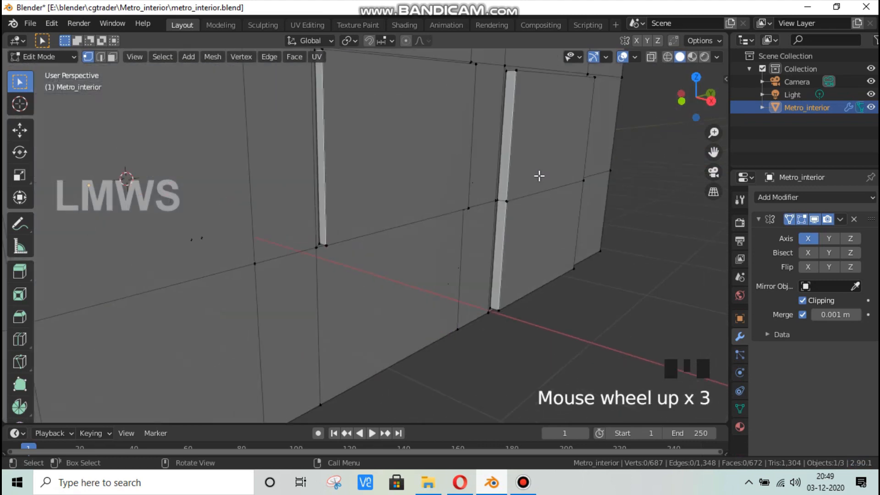
pyautogui.keyDown('alt'); pyautogui.click(502, 201); pyautogui.keyUp('alt')
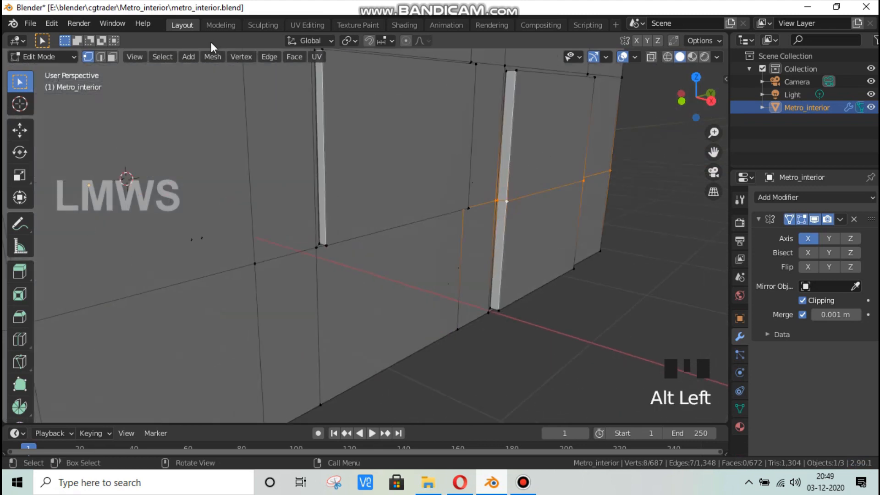
pyautogui.click(111, 57)
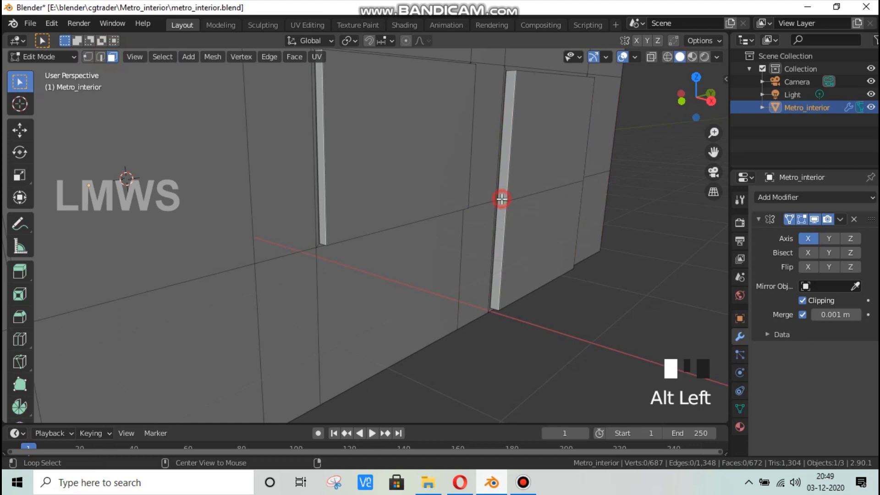
pyautogui.keyDown('alt'); pyautogui.click(501, 199); pyautogui.keyUp('alt')
pyautogui.press('x')
pyautogui.click(604, 157)
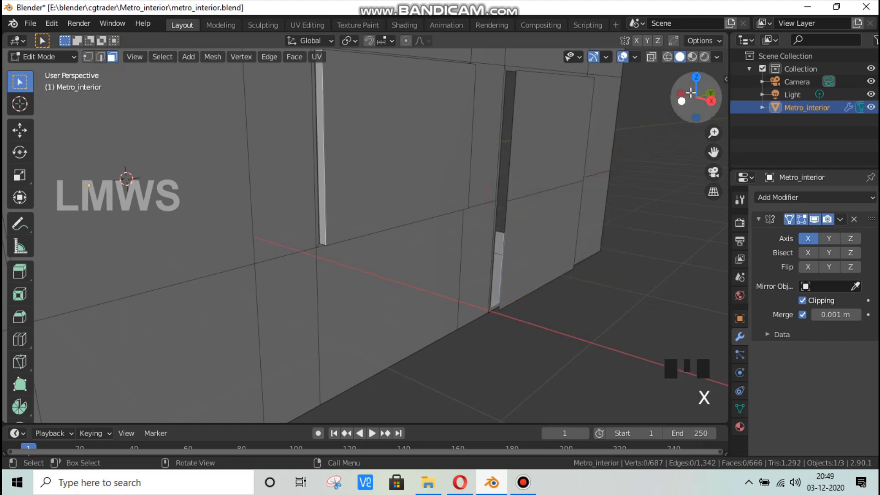
# Step: Delete the upper and lower panel faces of the door at the wall's +Y end
pyautogui.moveTo(688, 93)
pyautogui.mouseDown()
pyautogui.moveTo(688, 110)
pyautogui.moveTo(696, 97)
pyautogui.moveTo(674, 101)
pyautogui.mouseUp()
pyautogui.click(537, 174)
pyautogui.keyDown('shift'); pyautogui.click(537, 237); pyautogui.keyUp('shift')
pyautogui.press('x')
pyautogui.click(661, 207)
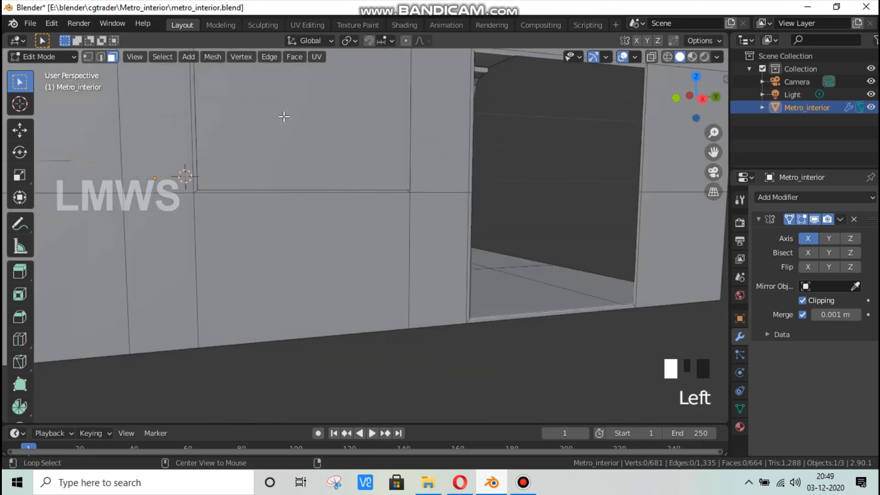
# Step: Select the narrow frame faces around all sides of the door opening and delete them
pyautogui.hotkey('alt', 'a')
pyautogui.click(102, 57)
pyautogui.click(475, 225)
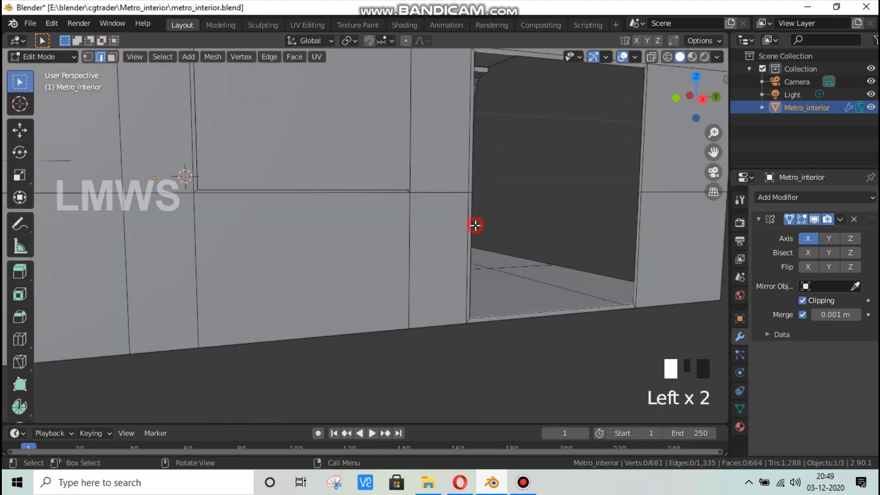
pyautogui.hotkey('alt', 'a')
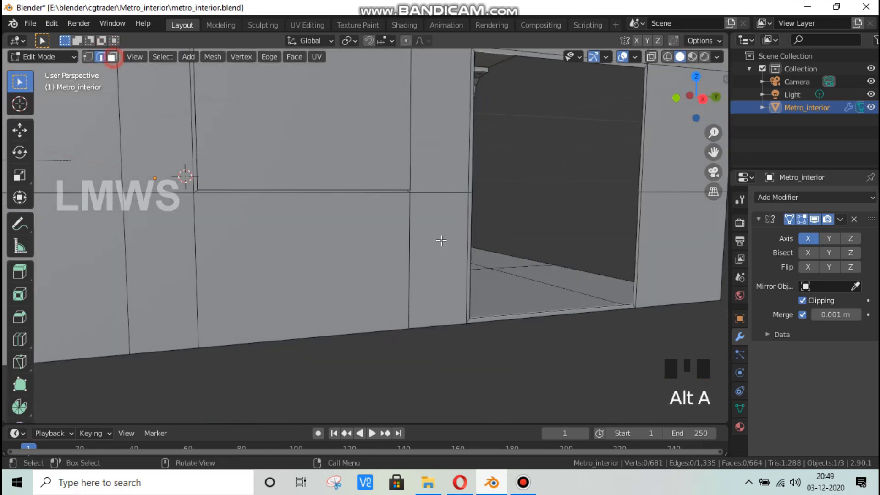
pyautogui.click(471, 225)
pyautogui.keyDown('shift'); pyautogui.click(535, 315); pyautogui.keyUp('shift')
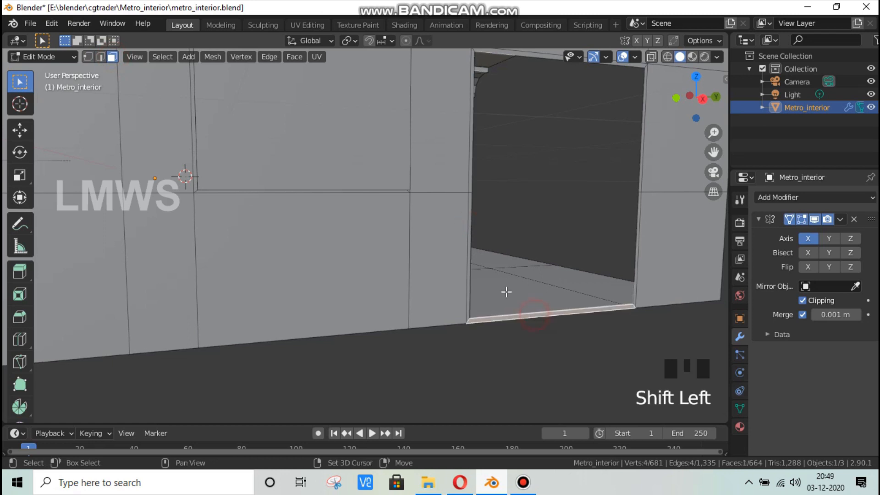
pyautogui.click(469, 229)
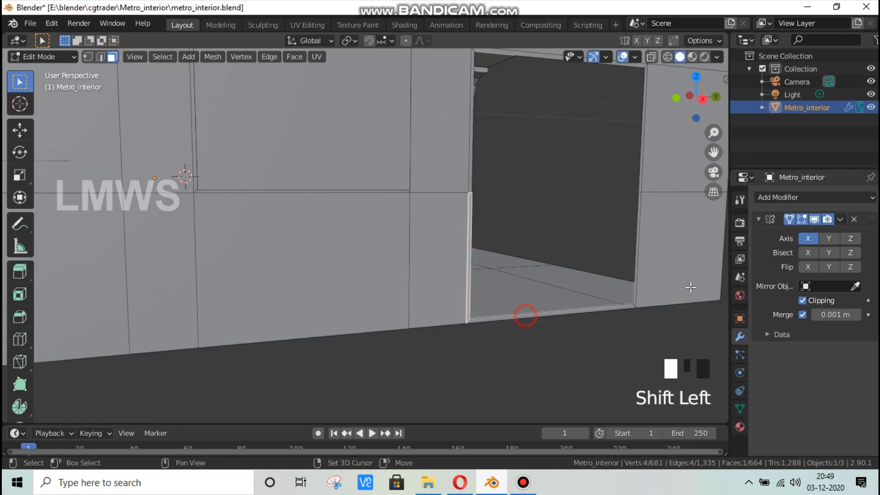
pyautogui.keyDown('shift'); pyautogui.click(635, 298); pyautogui.keyUp('shift')
pyautogui.keyDown('shift'); pyautogui.click(642, 173); pyautogui.keyUp('shift')
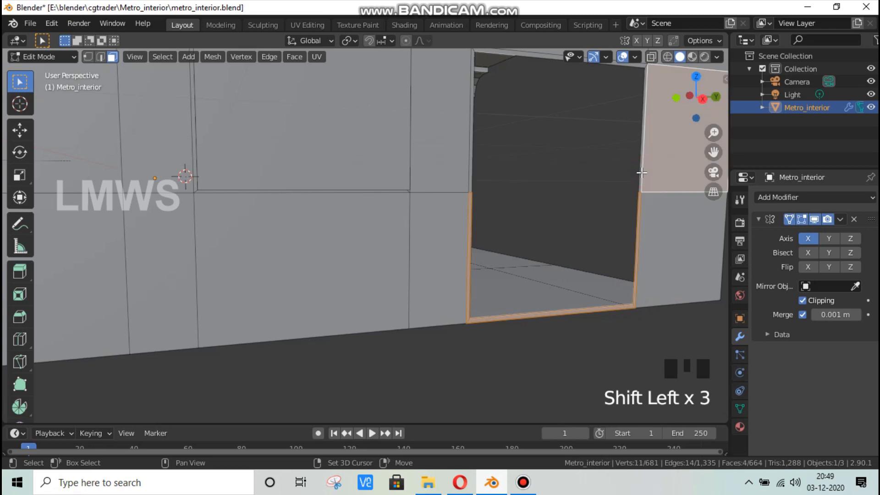
pyautogui.keyDown('shift'); pyautogui.click(657, 164); pyautogui.keyUp('shift')
pyautogui.keyDown('shift'); pyautogui.click(512, 53); pyautogui.keyUp('shift')
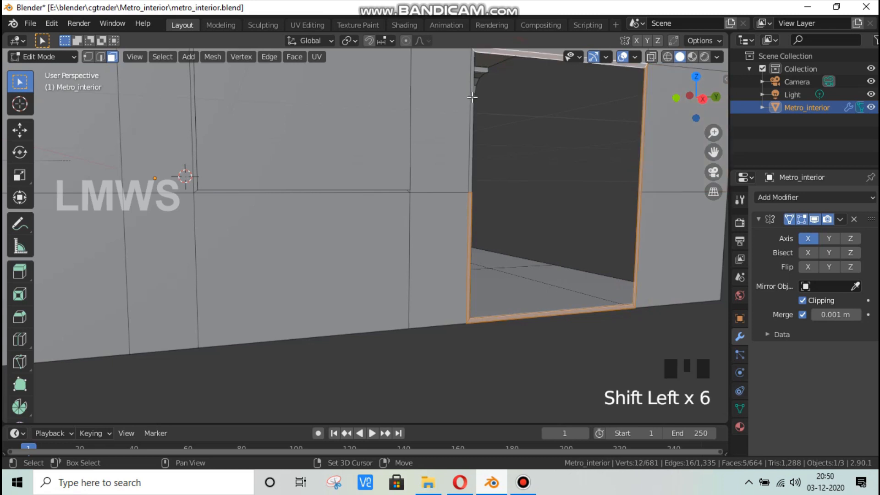
pyautogui.press('x')
pyautogui.click(665, 165)
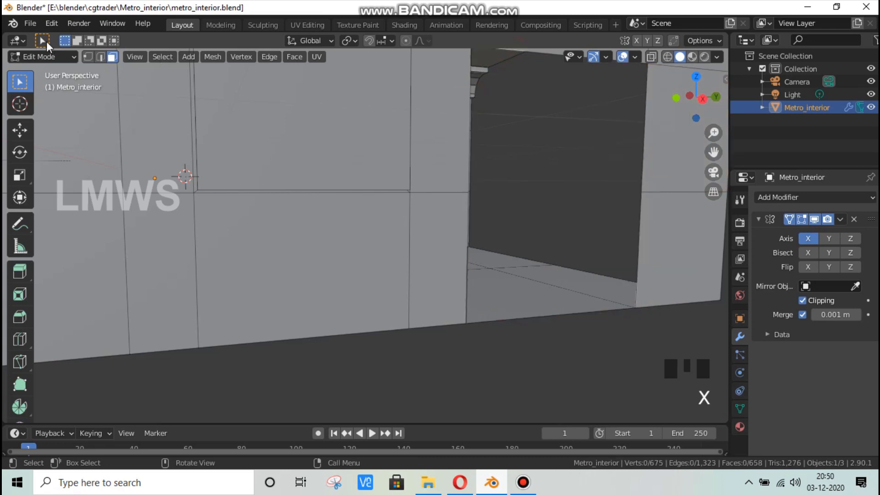
# Step: Fill the lower half of the door opening with a new face between its bottom and side edges
pyautogui.click(101, 57)
pyautogui.moveTo(701, 97); pyautogui.dragTo(679, 102)
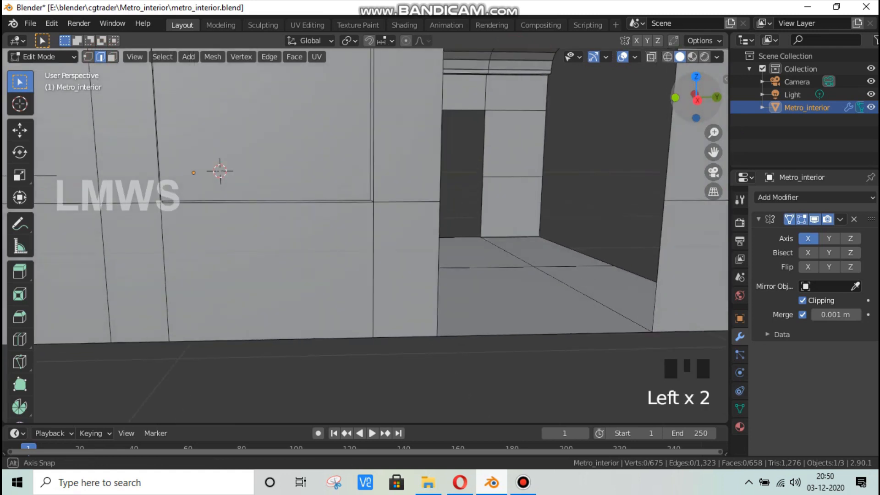
pyautogui.keyDown('shift'); pyautogui.click(494, 332); pyautogui.keyUp('shift')
pyautogui.keyDown('shift'); pyautogui.click(659, 247); pyautogui.keyUp('shift')
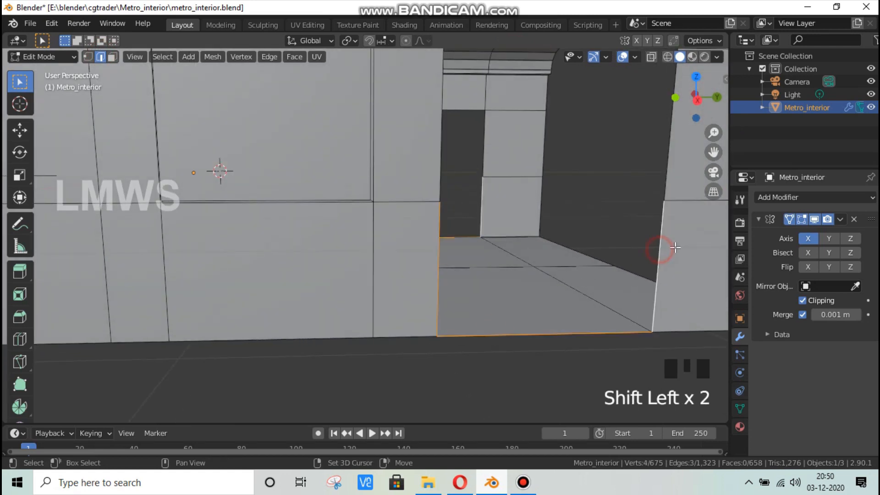
pyautogui.press('f')
pyautogui.scroll(-2, 485, 220)
pyautogui.hotkey('alt', 'a')
# Step: Fill the remaining upper half of the door opening with a new face and clear the selection
pyautogui.click(412, 141)
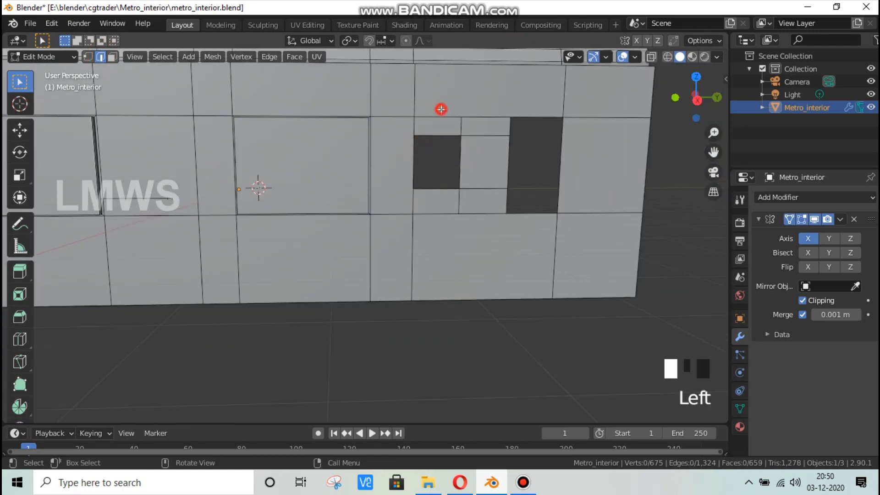
pyautogui.keyDown('shift'); pyautogui.click(607, 150); pyautogui.keyUp('shift')
pyautogui.keyDown('shift'); pyautogui.click(540, 212); pyautogui.keyUp('shift')
pyautogui.keyDown('shift'); pyautogui.click(556, 193); pyautogui.keyUp('shift')
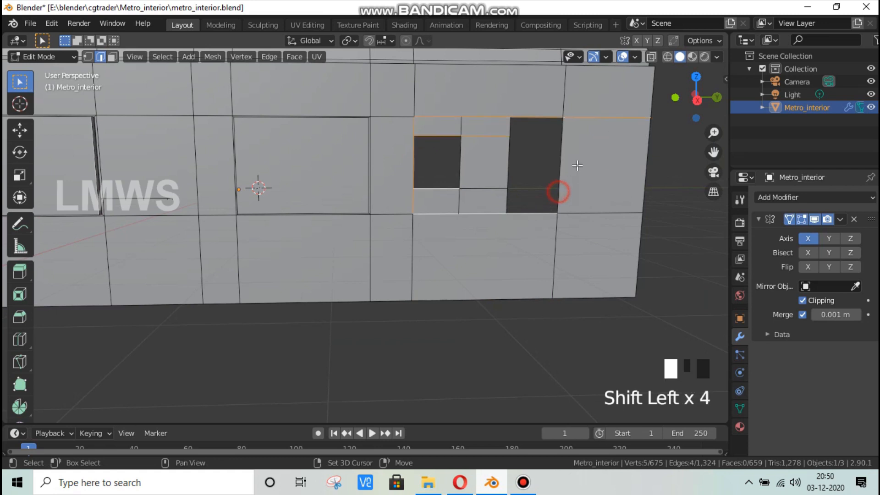
pyautogui.keyDown('shift'); pyautogui.click(598, 115); pyautogui.keyUp('shift')
pyautogui.press('f')
pyautogui.scroll(-2, 564, 186)
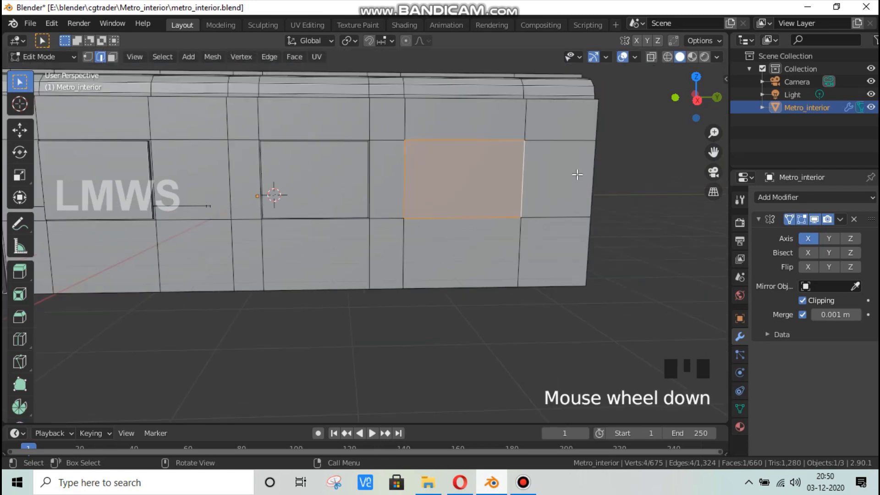
pyautogui.hotkey('alt', 'a')
pyautogui.moveTo(696, 98); pyautogui.dragTo(505, 173)
pyautogui.scroll(2, 505, 173)
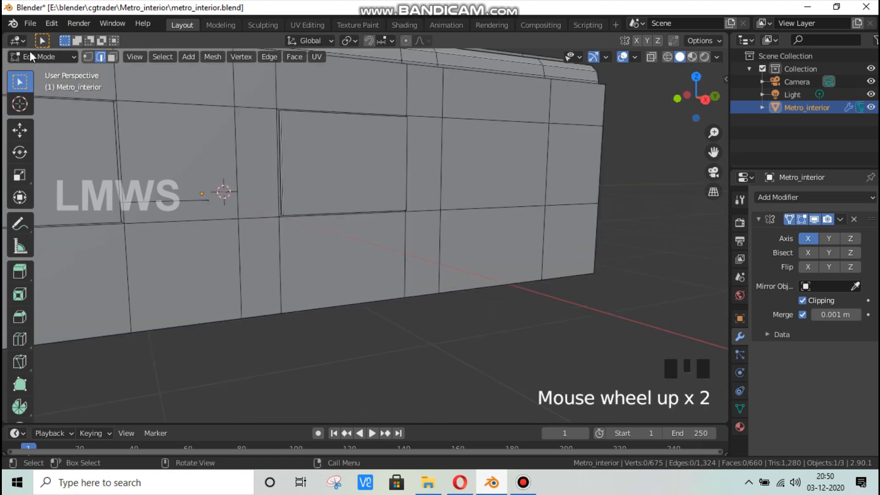
# Step: Extrude the upper wall face nearest the carriage's +Y end in place and scale it to about 0.96
pyautogui.click(112, 57)
pyautogui.click(482, 154)
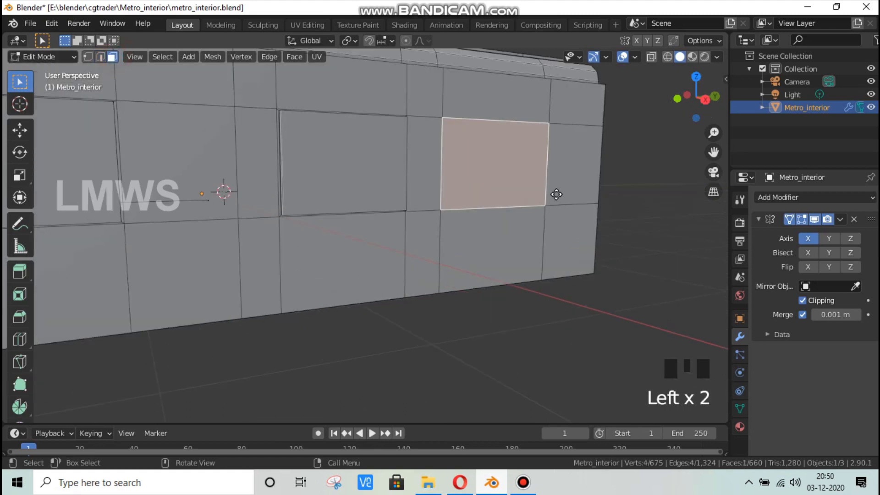
pyautogui.press('e')
pyautogui.press('s')
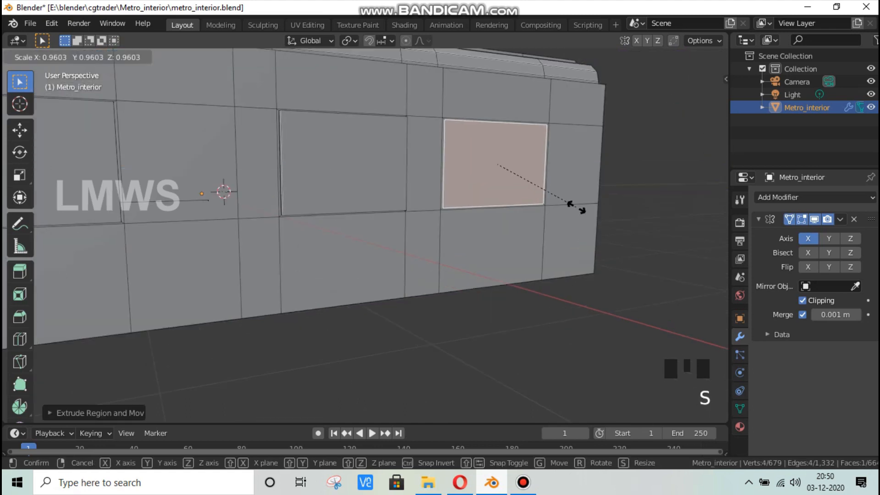
pyautogui.click(552, 203)
# Step: Extrude the scaled window face outward about 0.14 m, nudge it slightly, clear the selection and return to Object Mode
pyautogui.press('e')
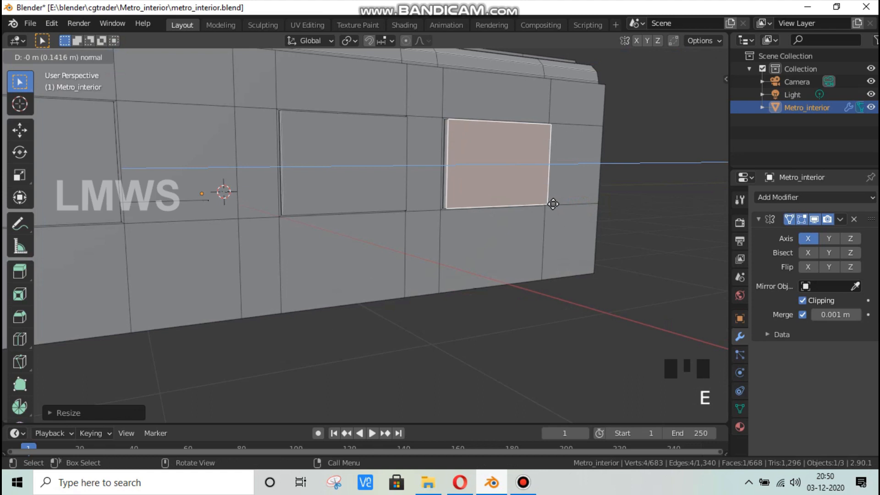
pyautogui.click(552, 203)
pyautogui.moveTo(696, 98); pyautogui.dragTo(673, 100)
pyautogui.scroll(2, 467, 196)
pyautogui.press('g')
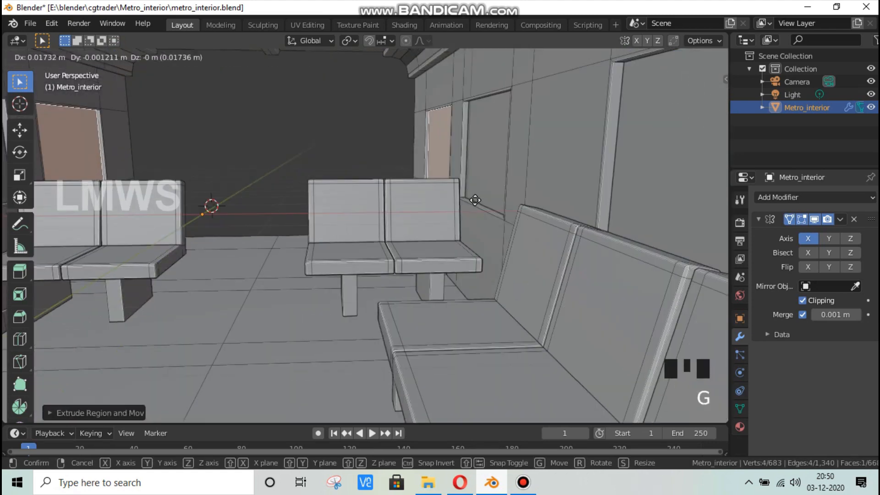
pyautogui.click(472, 197)
pyautogui.scroll(-5, 398, 246)
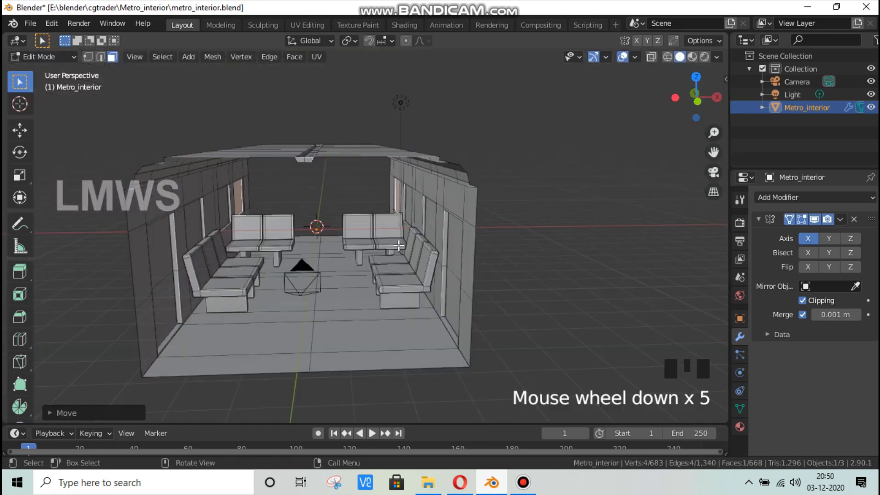
pyautogui.scroll(-3, 399, 246)
pyautogui.hotkey('alt', 'a')
pyautogui.press('Tab')
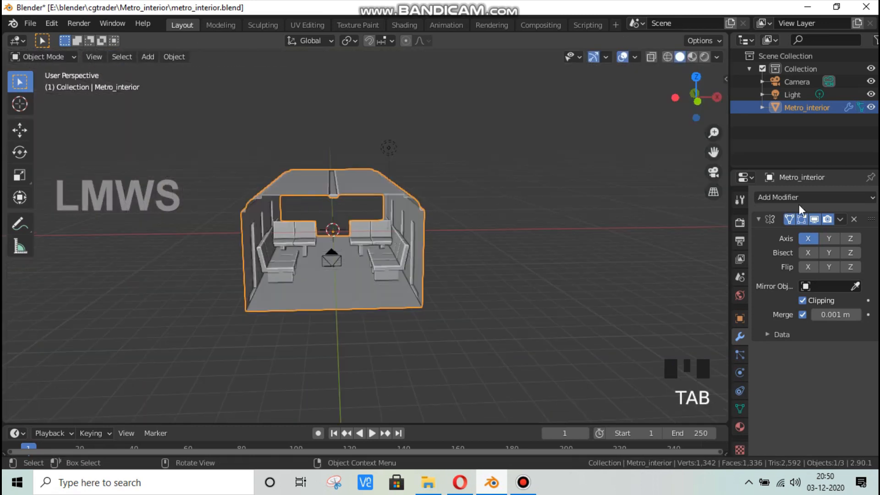
# Step: Add an Array modifier to the carriage with relative offset factors X 0 and Y 1
pyautogui.click(762, 219)
pyautogui.click(777, 197)
pyautogui.click(619, 227)
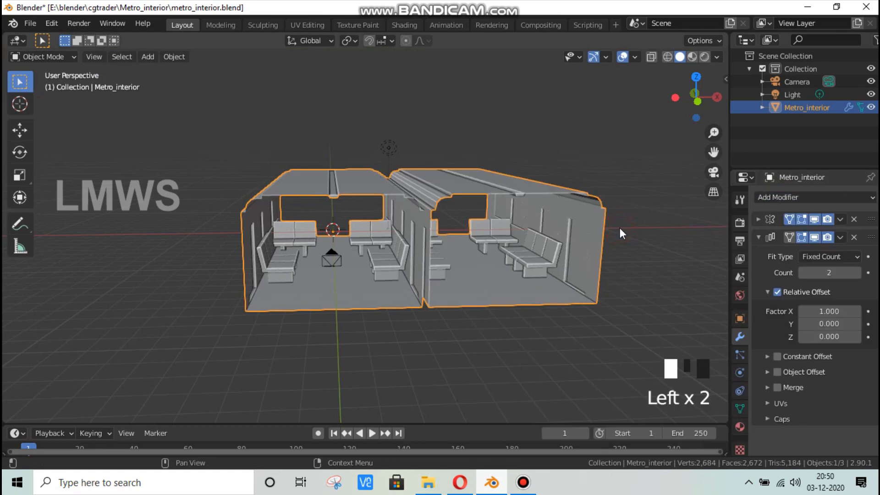
pyautogui.write('0')
pyautogui.press('Tab')
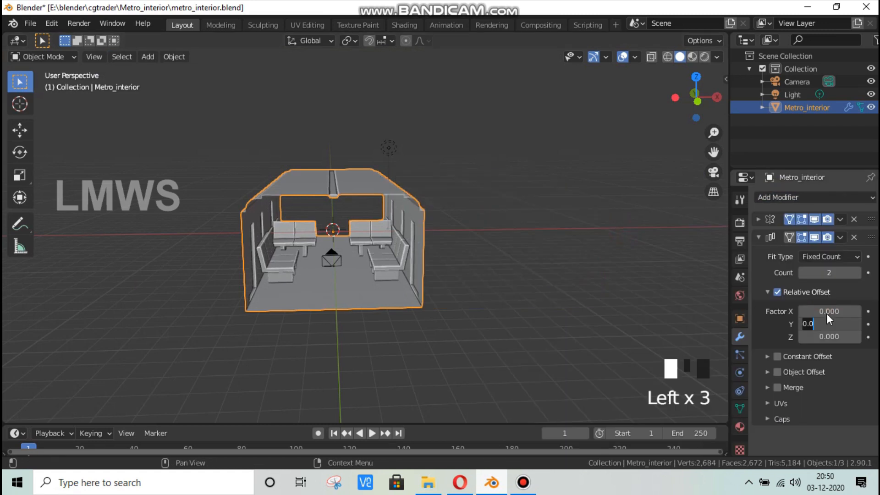
pyautogui.write('1')
pyautogui.press('Return')
# Step: Inspect the arrayed carriage inside and out and remove the Array modifier
pyautogui.scroll(4, 330, 280)
pyautogui.scroll(1, 659, 172)
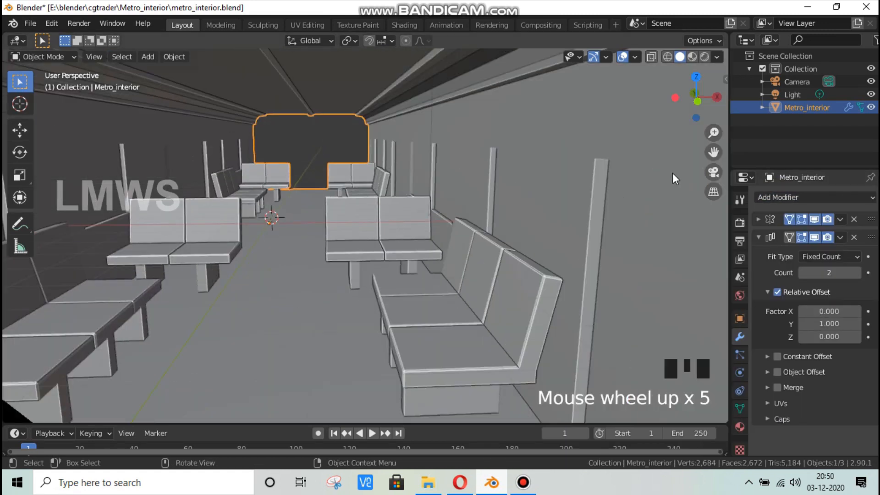
pyautogui.scroll(-1, 685, 137)
pyautogui.moveTo(696, 97); pyautogui.dragTo(683, 101)
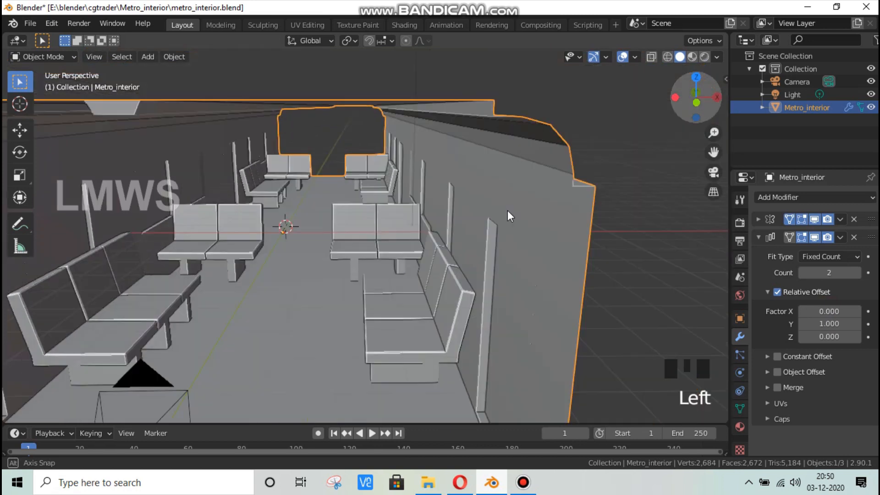
pyautogui.scroll(-2, 506, 216)
pyautogui.click(854, 237)
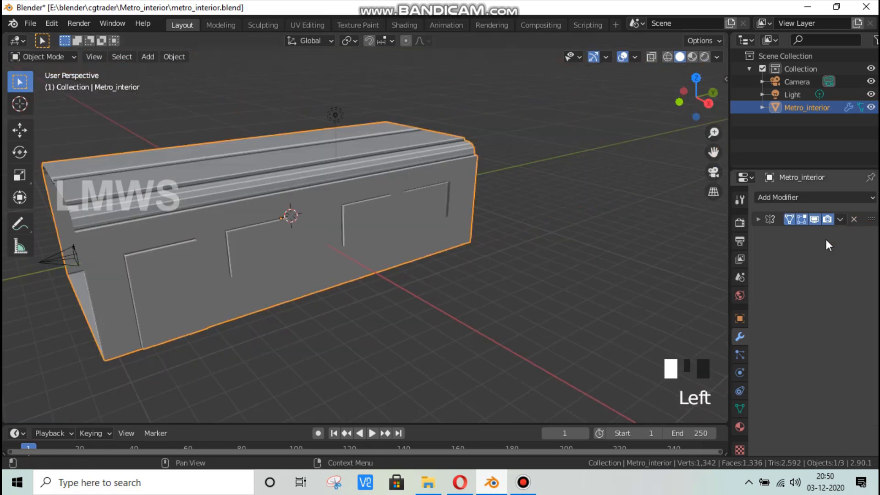
# Step: Add a second Mirror modifier to the carriage that mirrors on the Y axis only
pyautogui.click(788, 197)
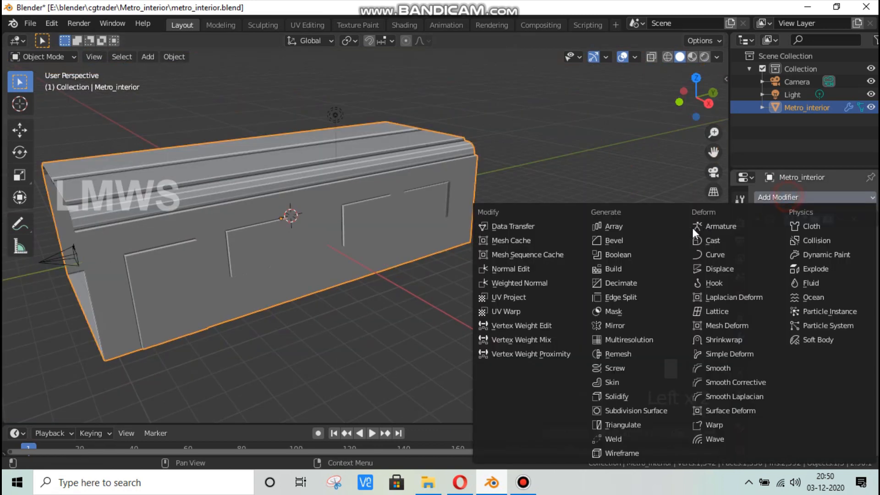
pyautogui.click(617, 324)
pyautogui.scroll(-1, 506, 317)
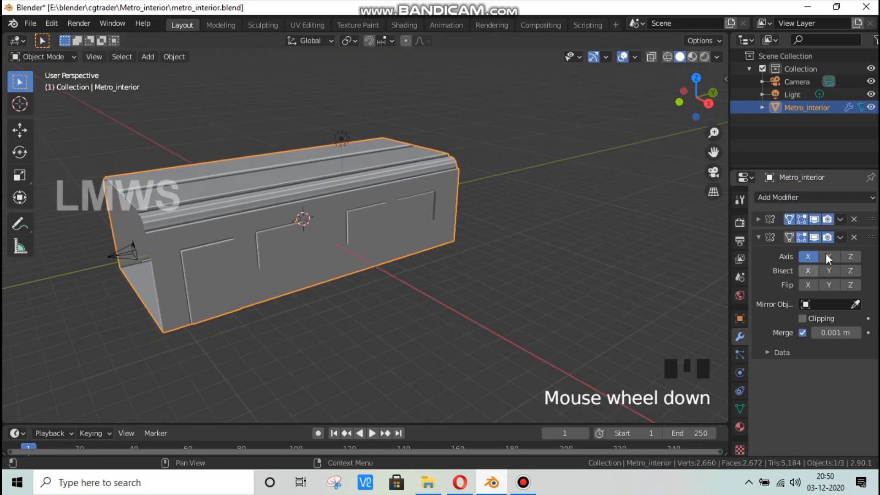
pyautogui.click(827, 255)
pyautogui.click(807, 256)
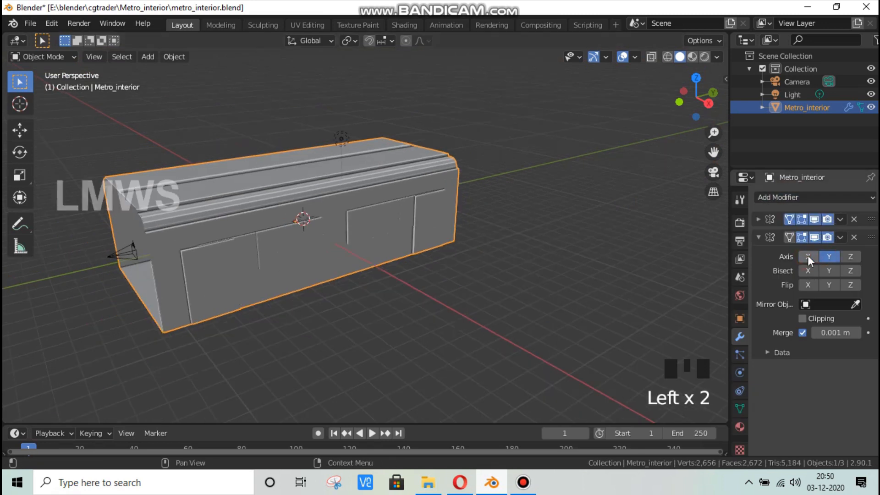
pyautogui.click(485, 226)
pyautogui.click(433, 213)
# Step: With the Y mirror hidden, move the whole carriage mesh about 9 m along -Y, and display the mirror again, including on the edit cage
pyautogui.press('Tab')
pyautogui.press('a')
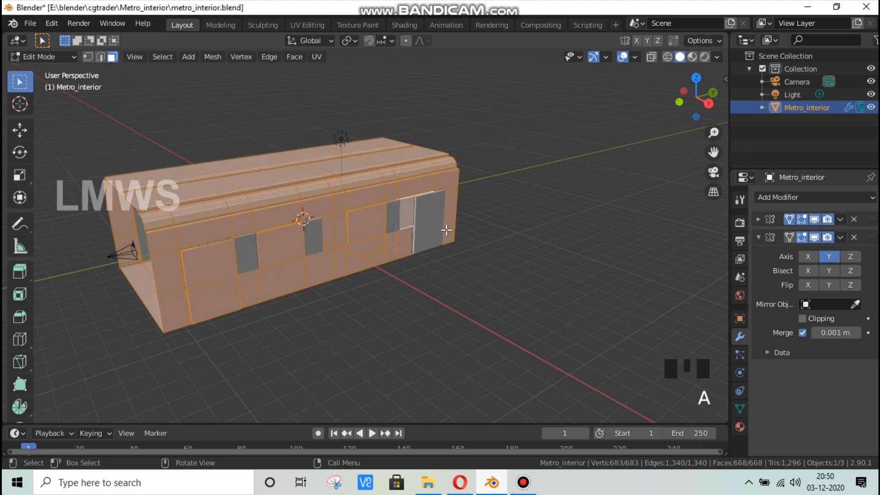
pyautogui.scroll(3, 426, 238)
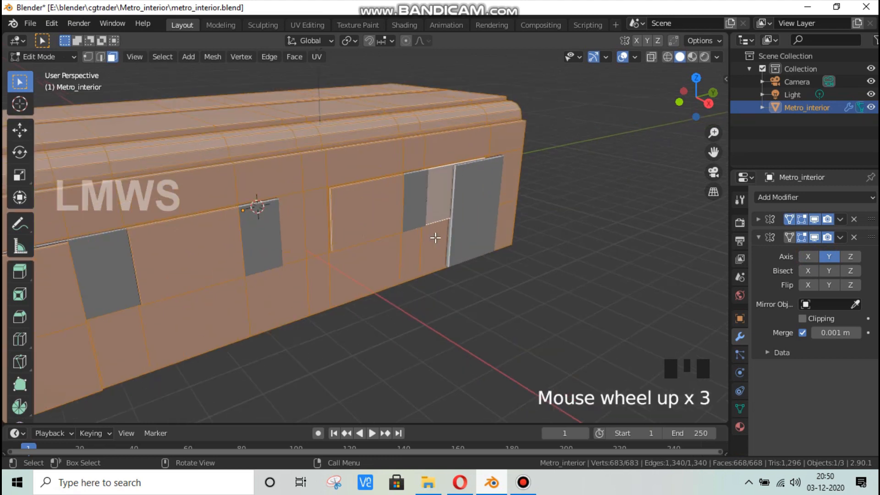
pyautogui.scroll(-2, 431, 237)
pyautogui.click(814, 237)
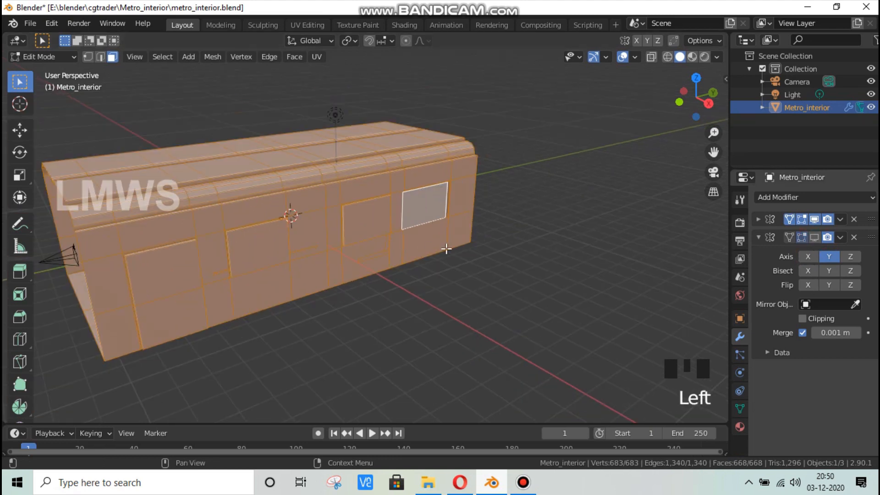
pyautogui.press('g')
pyautogui.press('y')
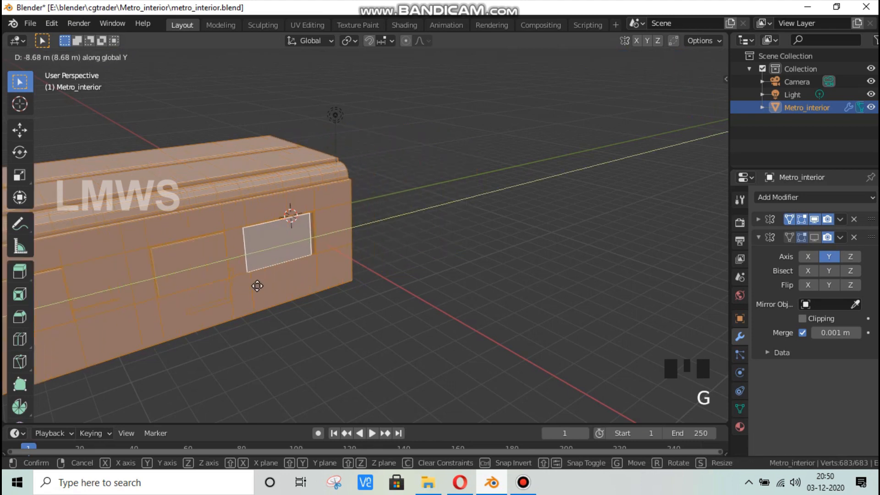
pyautogui.click(244, 292)
pyautogui.click(814, 237)
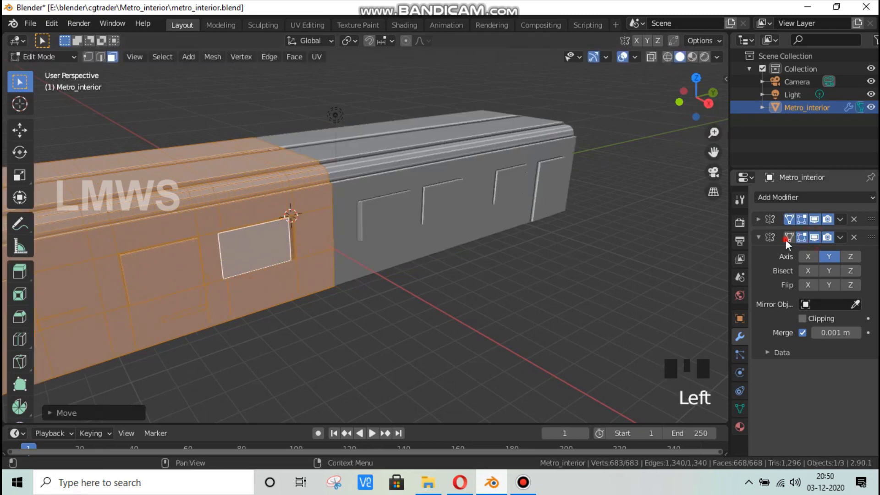
pyautogui.click(789, 237)
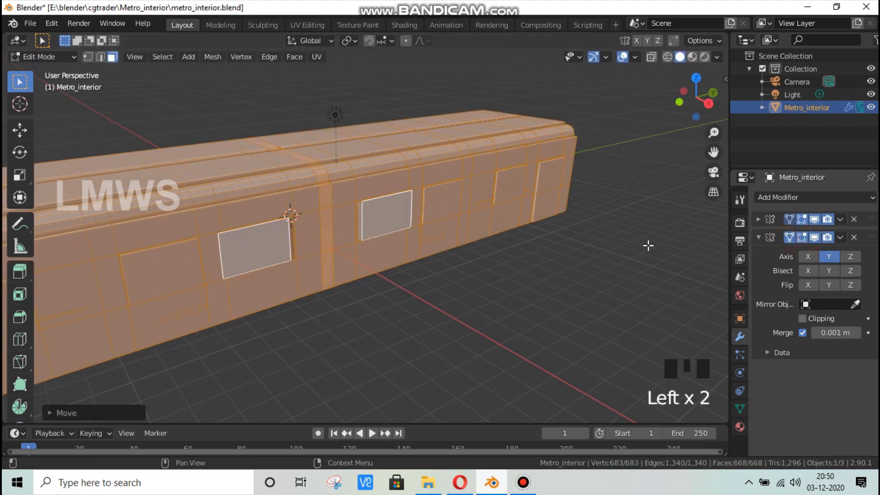
# Step: Hide the Y mirror, shift the whole mesh further along -Y to leave a gap between the halves, and show the mirror again
pyautogui.click(813, 236)
pyautogui.press('g')
pyautogui.press('y')
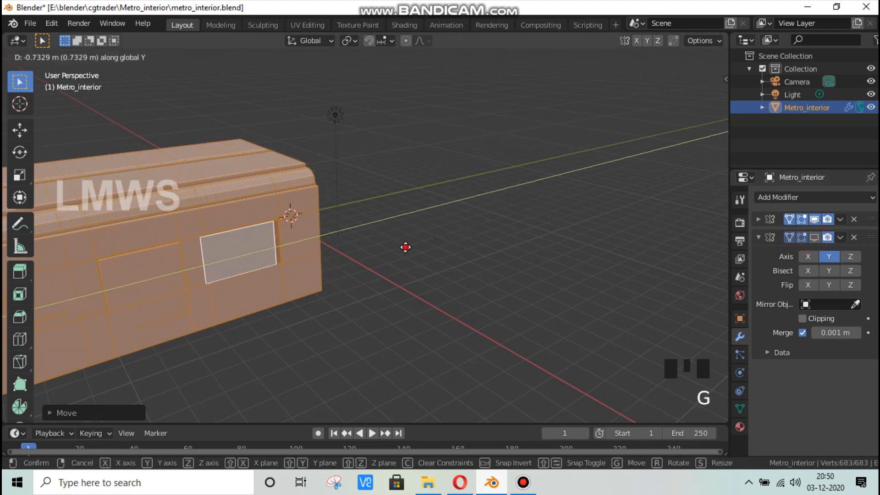
pyautogui.click(401, 246)
pyautogui.click(809, 238)
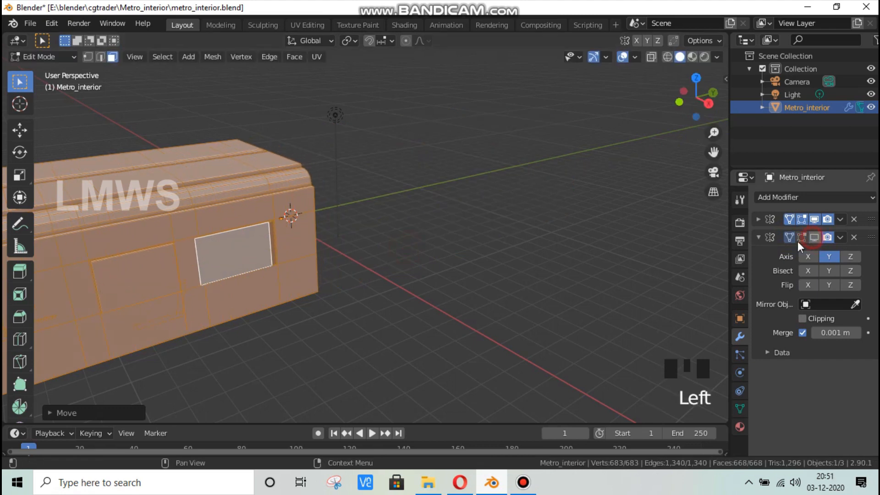
pyautogui.click(801, 238)
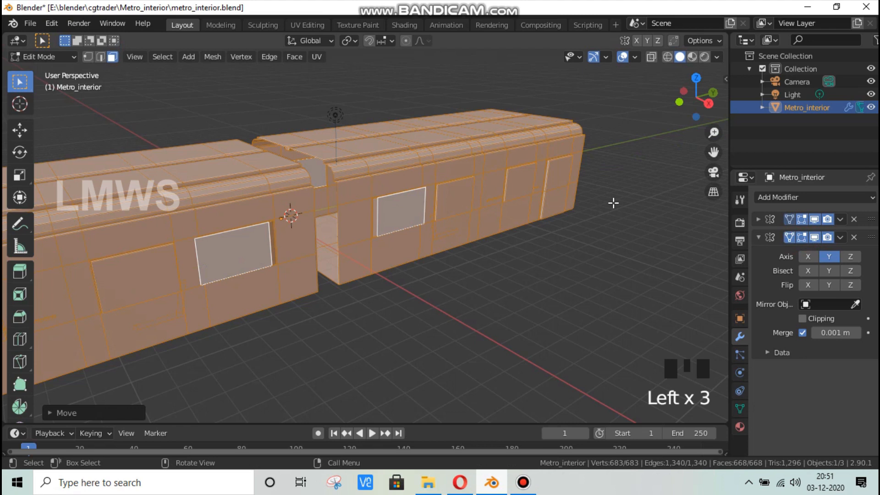
# Step: Enable clipping on the Y mirror, move the whole mesh in top view until both halves join at the mirror plane, and deselect everything
pyautogui.press('KP_7')
pyautogui.moveTo(713, 152); pyautogui.dragTo(739, 35)
pyautogui.scroll(3, 418, 215)
pyautogui.hotkey('alt', 'a')
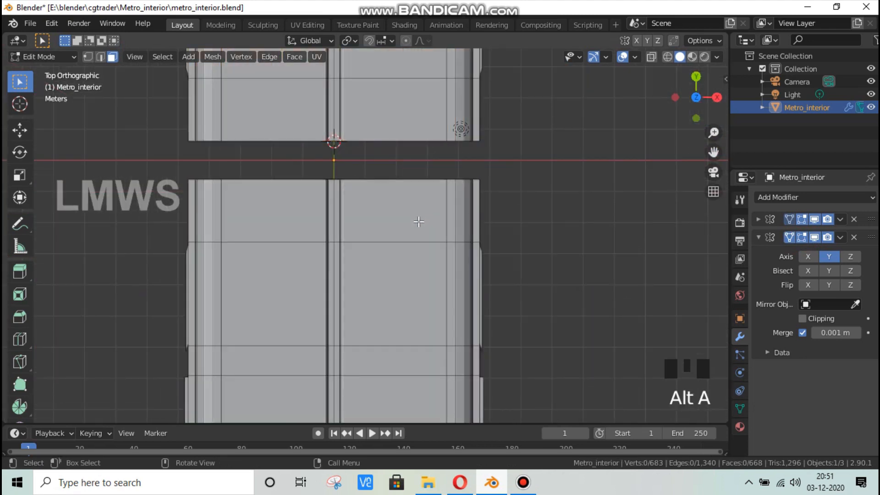
pyautogui.press('a')
pyautogui.press('g')
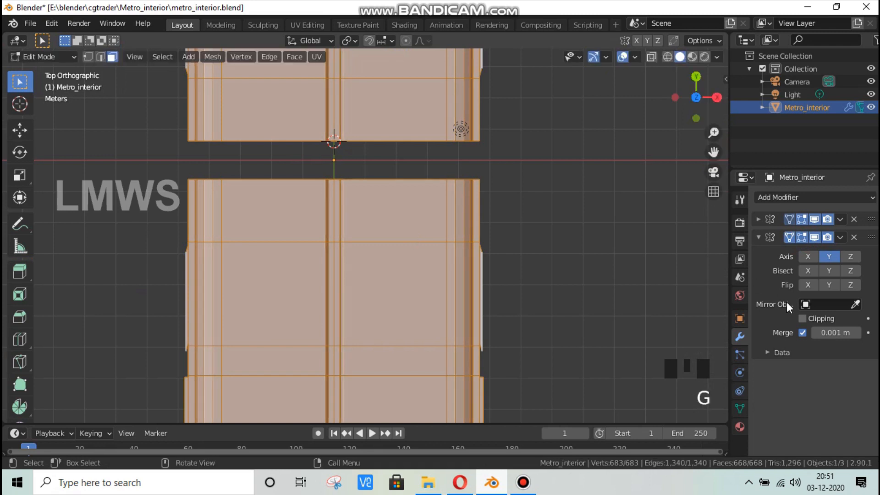
pyautogui.click(801, 318)
pyautogui.press('g')
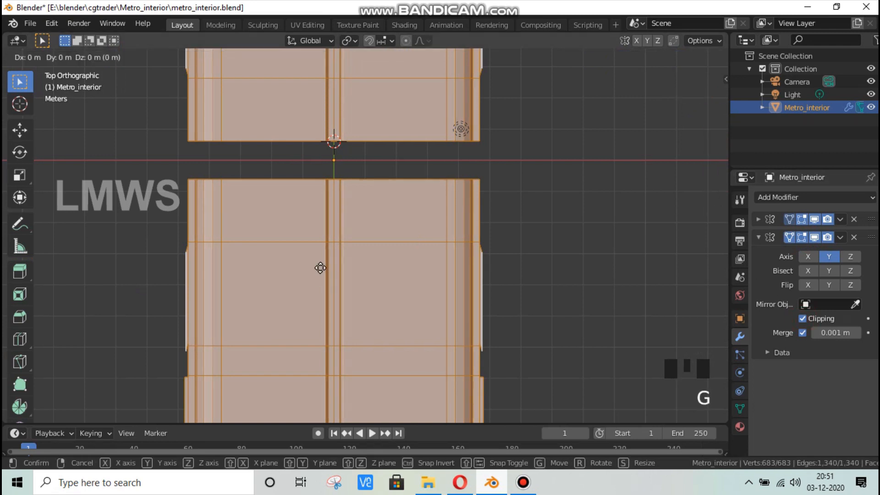
pyautogui.click(322, 257)
pyautogui.scroll(-3, 642, 142)
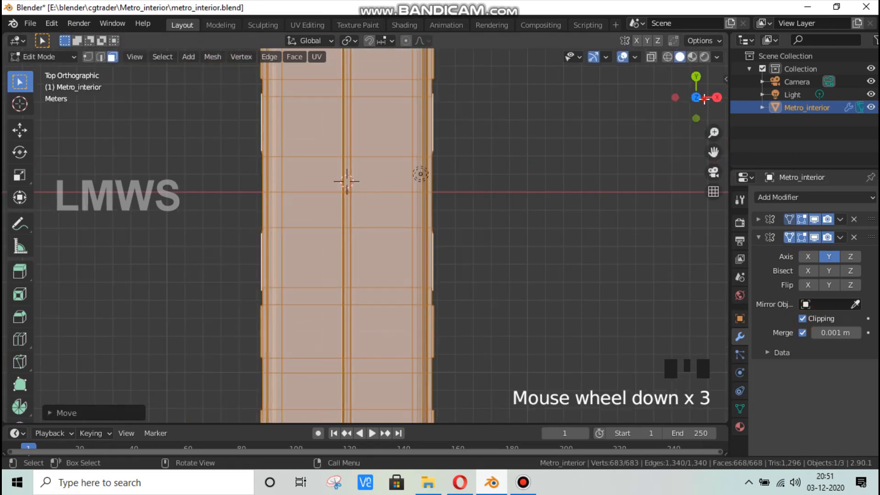
pyautogui.moveTo(703, 98); pyautogui.dragTo(664, 164)
pyautogui.scroll(3, 680, 79)
pyautogui.hotkey('alt', 'a')
# Step: Examine the lengthened interior, compare it with the train 113 reference images in Opera, and return to Blender
pyautogui.scroll(2, 665, 164)
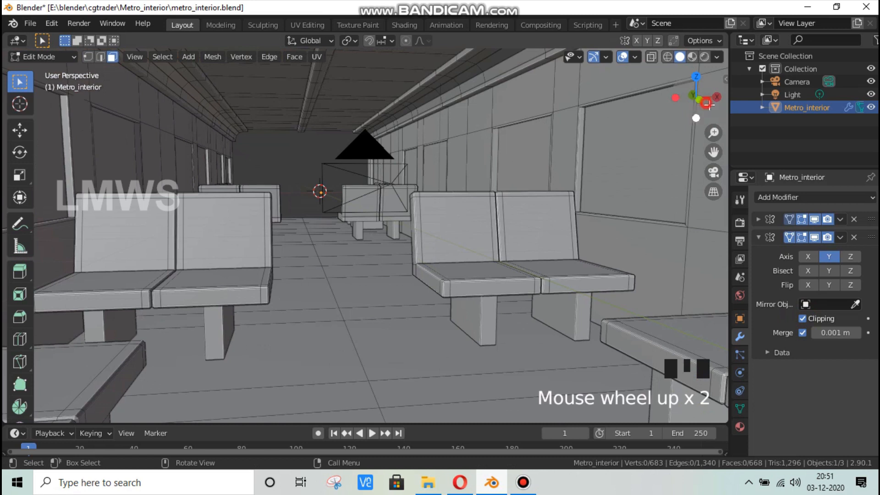
pyautogui.moveTo(707, 104); pyautogui.dragTo(701, 114)
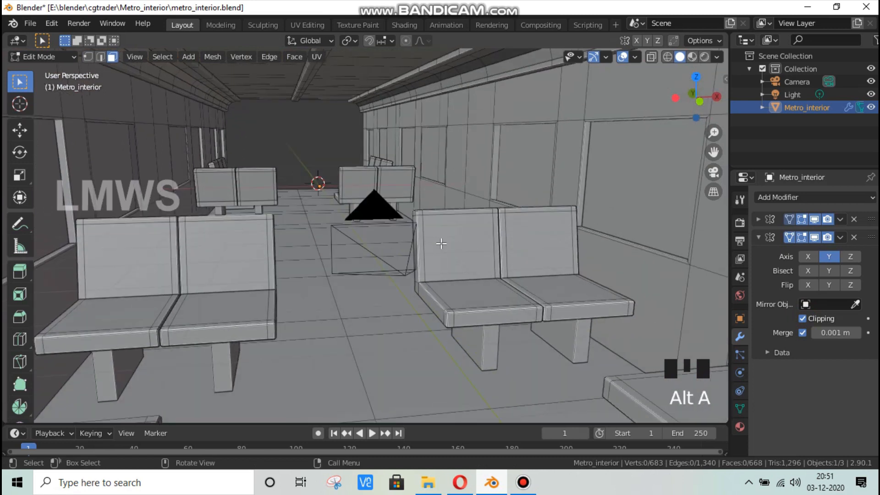
pyautogui.click(484, 489)
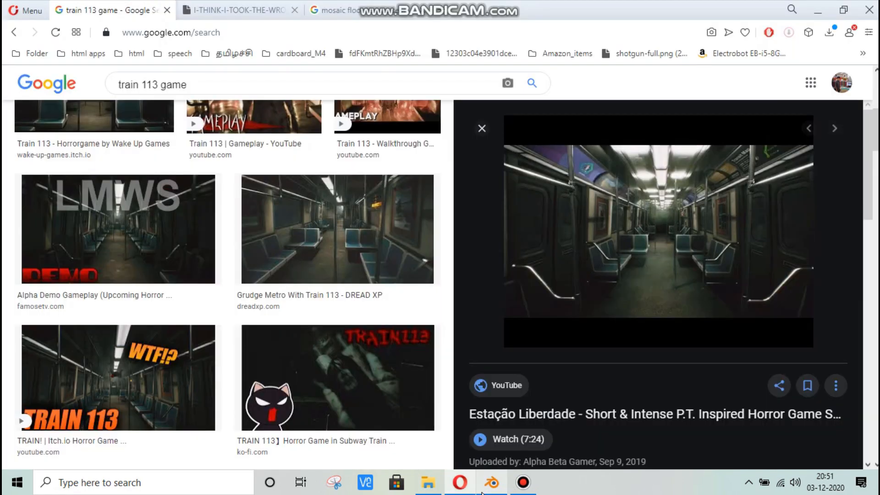
pyautogui.click(481, 491)
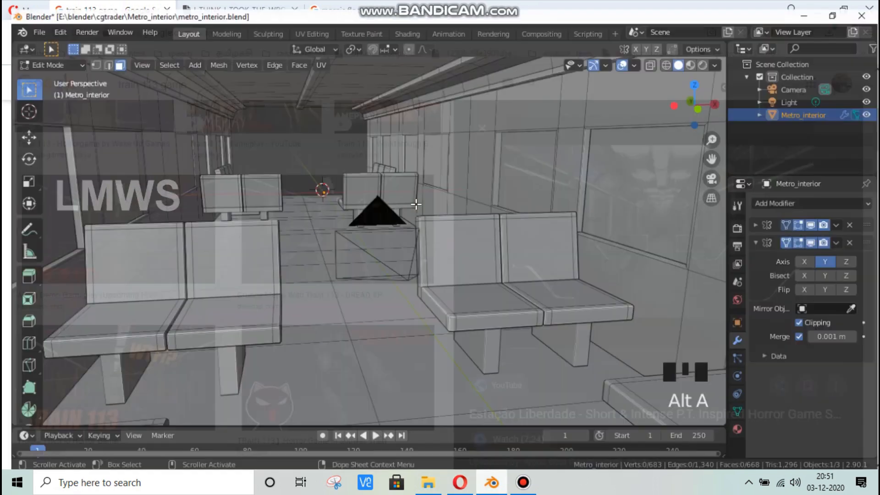
pyautogui.press('l')
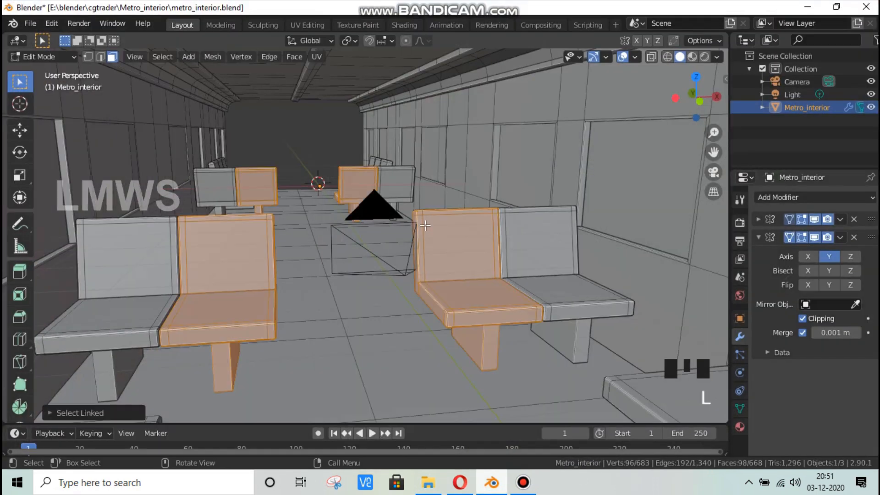
pyautogui.scroll(-2, 425, 225)
pyautogui.hotkey('alt', 'a')
pyautogui.scroll(-2, 512, 304)
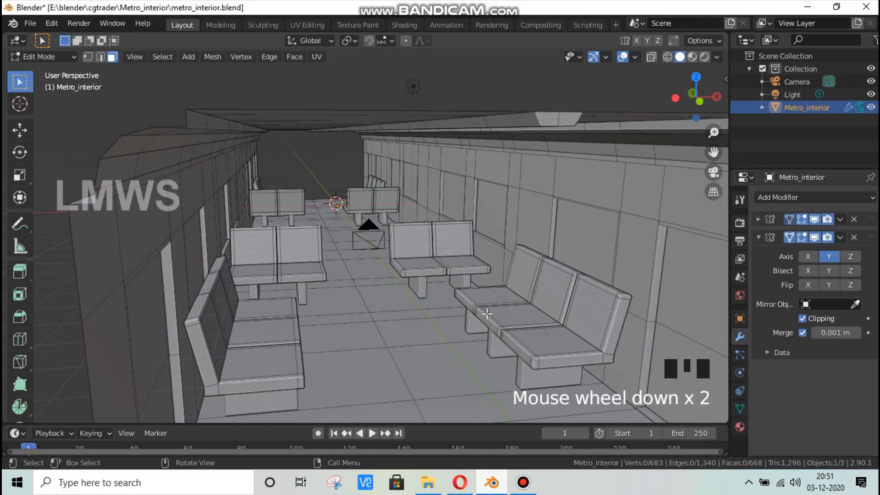
pyautogui.press('l')
pyautogui.press('l')
pyautogui.scroll(1, 518, 326)
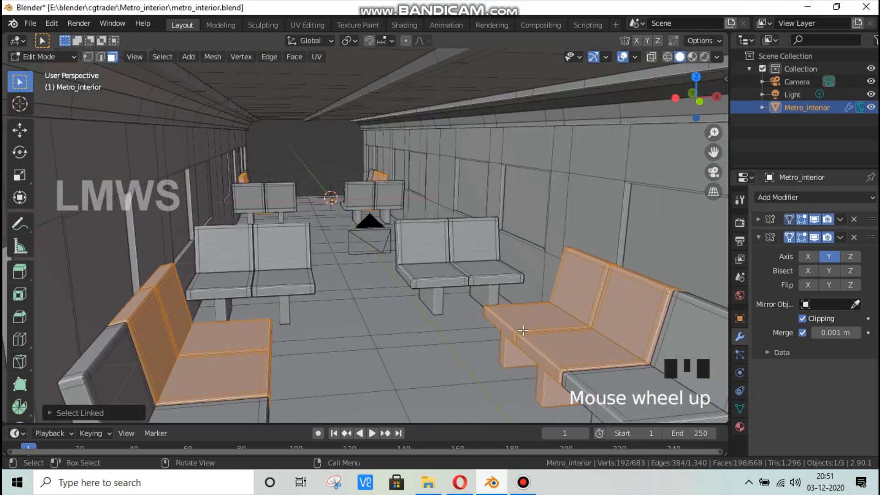
# Step: Select both seats of the transverse bench with their supports and move them about 1.6 m along +Y
pyautogui.hotkey('alt', 'a')
pyautogui.press('l')
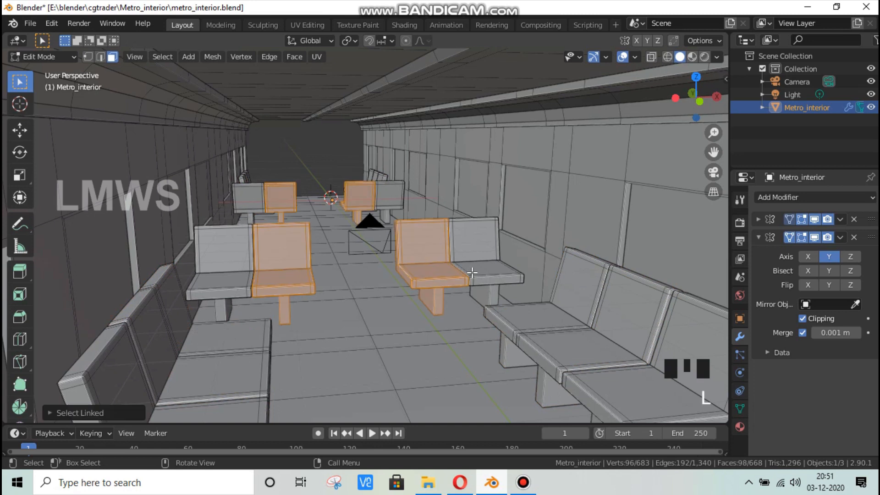
pyautogui.press('l')
pyautogui.press('g')
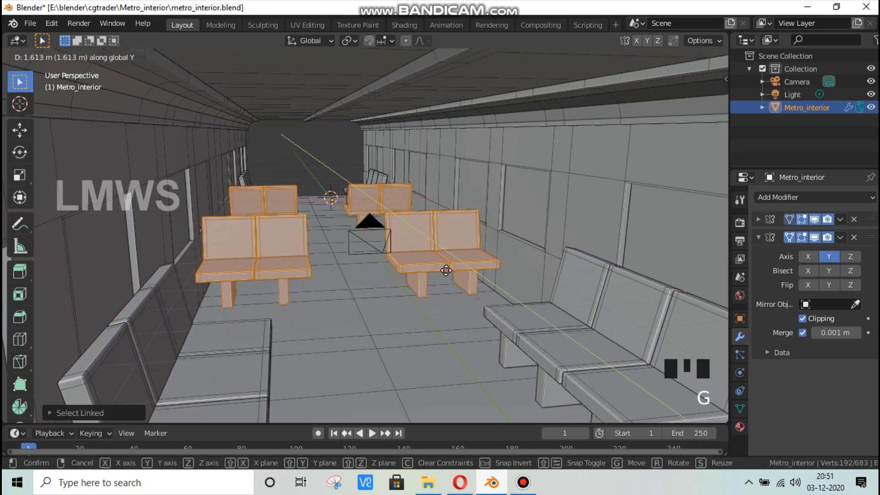
pyautogui.click(438, 265)
pyautogui.scroll(4, 630, 156)
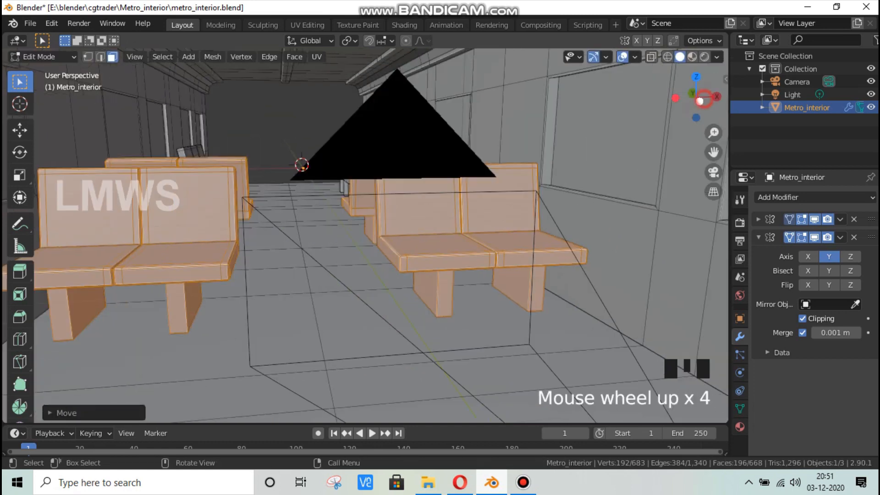
# Step: Shift the transverse two-seat bench about another 0.7 m along +Y, closer to its mirrored counterpart
pyautogui.moveTo(704, 98); pyautogui.dragTo(719, 121)
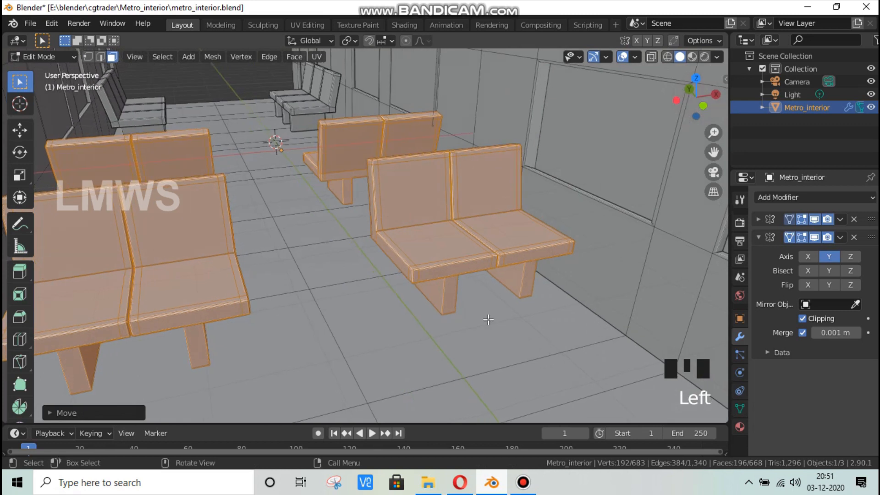
pyautogui.press('g')
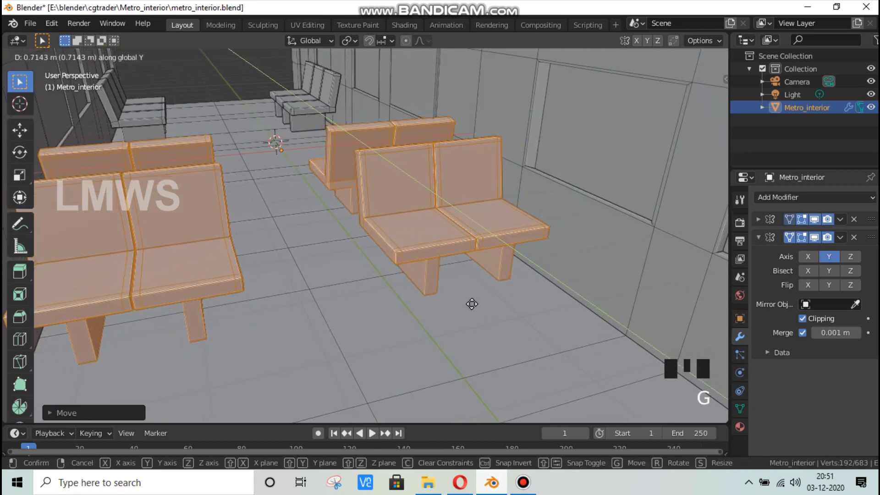
pyautogui.click(467, 301)
pyautogui.scroll(-3, 522, 309)
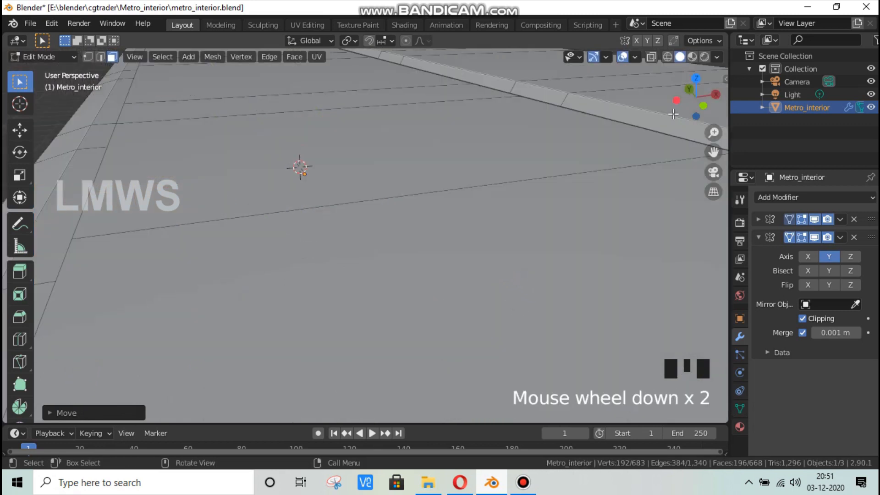
pyautogui.moveTo(696, 103); pyautogui.dragTo(691, 90)
# Step: Select the three joined seats along the side wall and move them about 4.8 m along +Y toward the transverse bench
pyautogui.hotkey('alt', 'a')
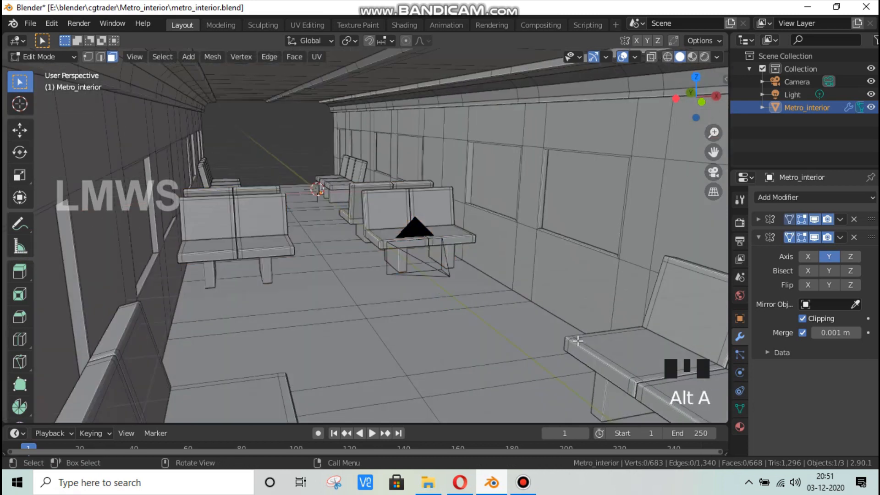
pyautogui.scroll(-1, 564, 326)
pyautogui.press('l')
pyautogui.press('l')
pyautogui.scroll(-2, 573, 353)
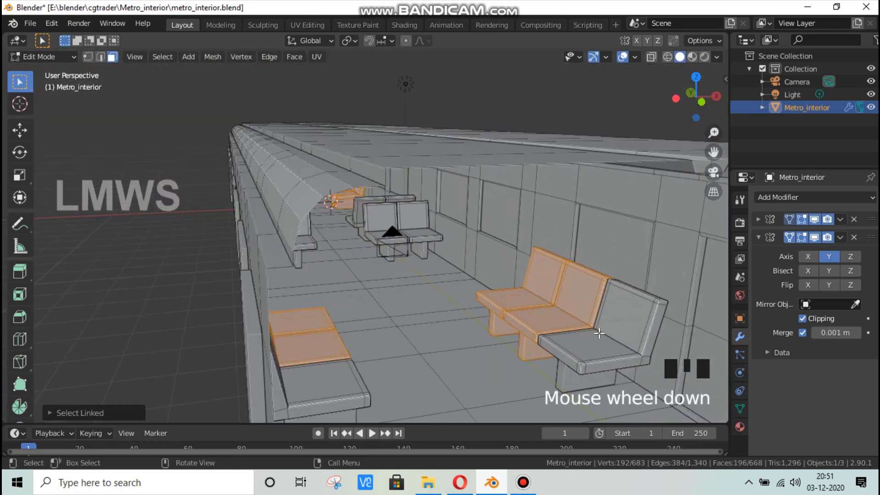
pyautogui.scroll(3, 552, 353)
pyautogui.press('g')
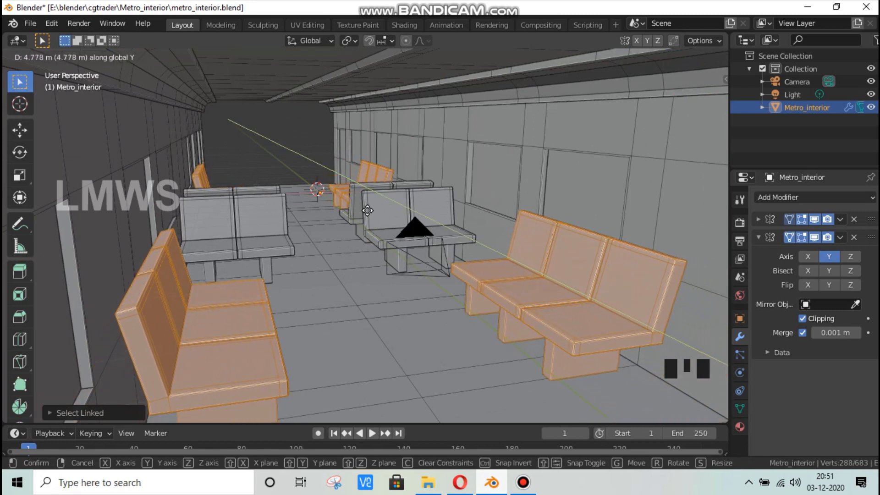
pyautogui.click(481, 212)
pyautogui.scroll(-3, 502, 254)
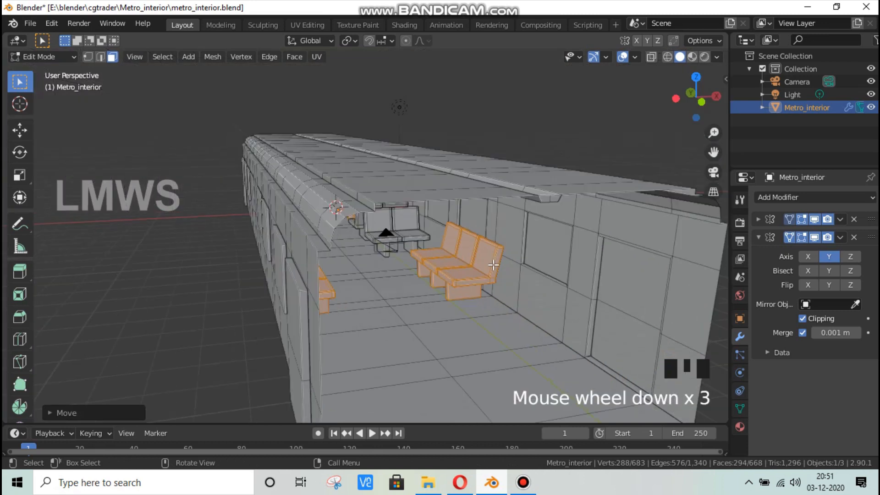
pyautogui.scroll(2, 493, 265)
# Step: Duplicate the transverse two-seat bench along -Y and place the copy past the three-seat wall bench, toward the open carriage end
pyautogui.hotkey('alt', 'a')
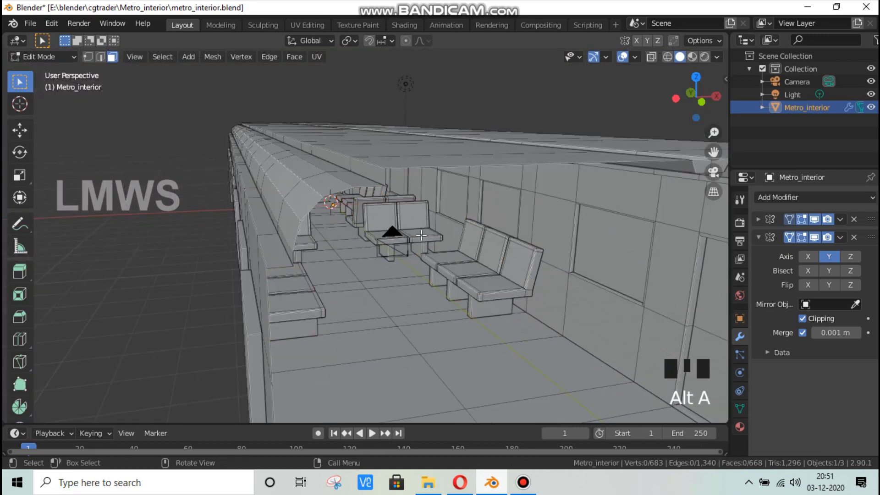
pyautogui.press('l')
pyautogui.press('l')
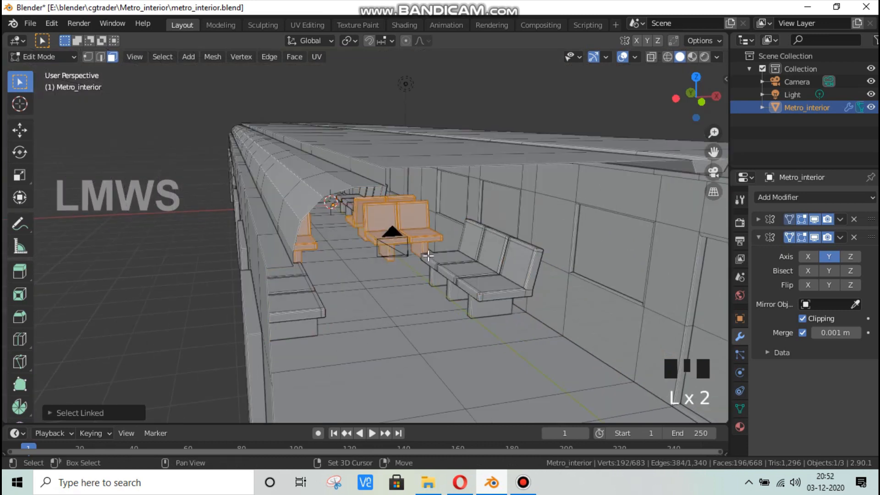
pyautogui.hotkey('shift', 'd')
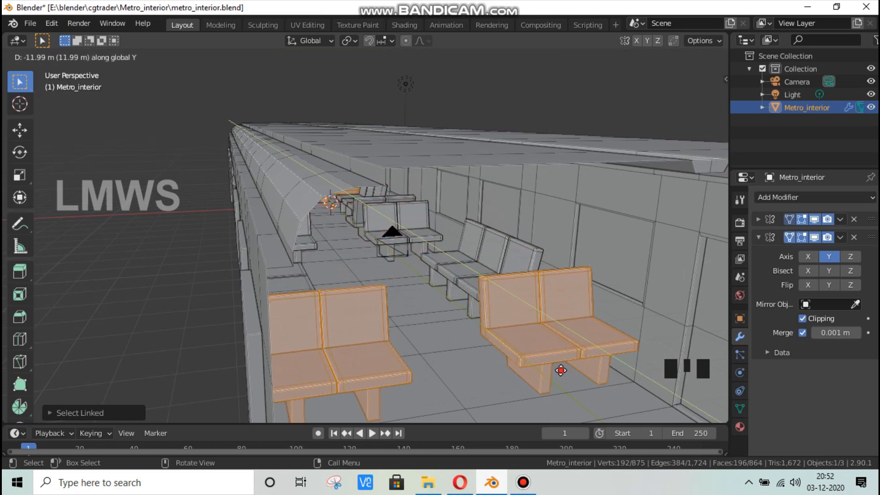
pyautogui.click(527, 321)
pyautogui.scroll(-2, 653, 172)
pyautogui.moveTo(701, 96); pyautogui.dragTo(595, 176)
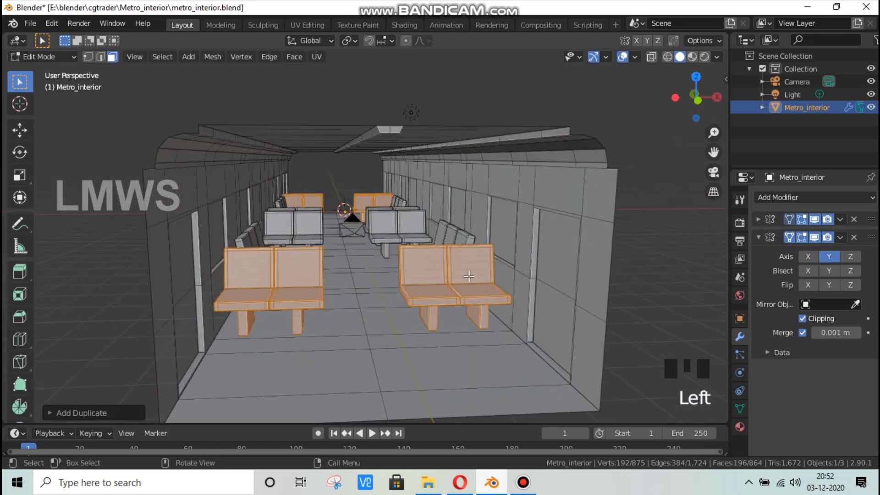
# Step: Deselect the copied seats and save the file
pyautogui.scroll(-2, 481, 290)
pyautogui.hotkey('alt', 'a')
pyautogui.hotkey('ctrl', 's')
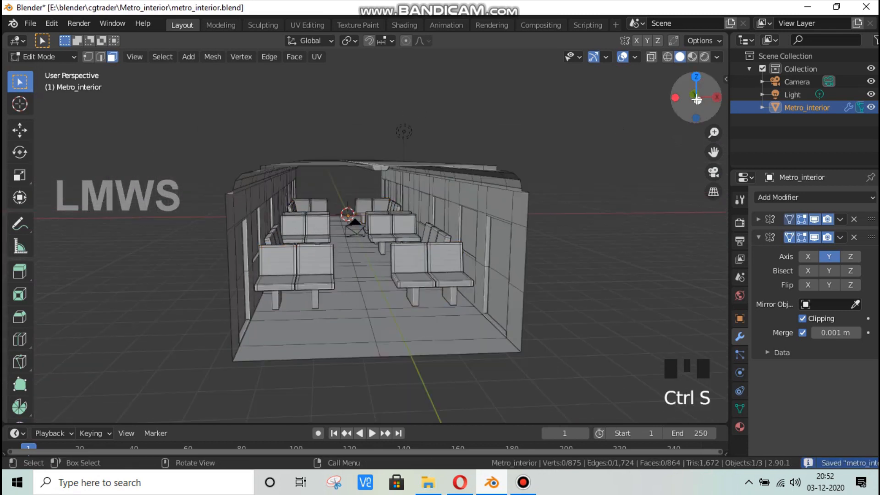
# Step: Inspect the carriage exterior and the new seating layout in Object Mode, and save the file
pyautogui.press('Tab')
pyautogui.moveTo(698, 95); pyautogui.dragTo(689, 106)
pyautogui.scroll(-2, 543, 224)
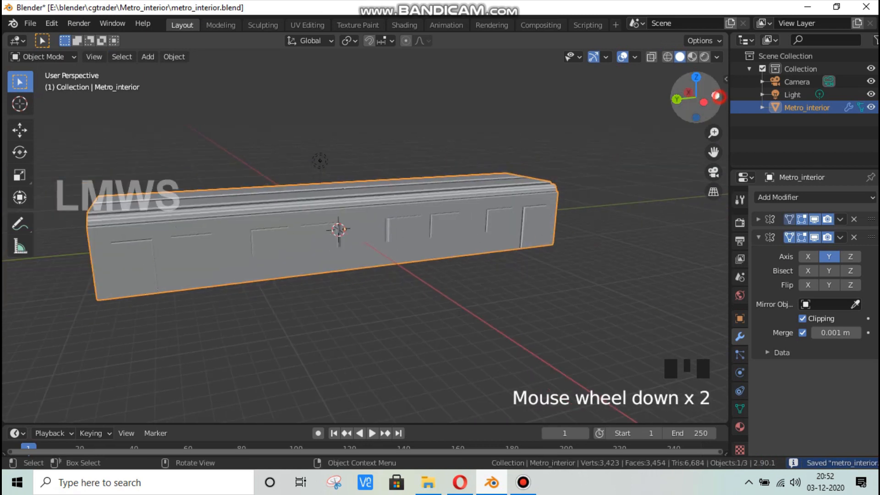
pyautogui.moveTo(715, 96); pyautogui.dragTo(421, 216)
pyautogui.scroll(2, 325, 240)
pyautogui.scroll(2, 325, 240)
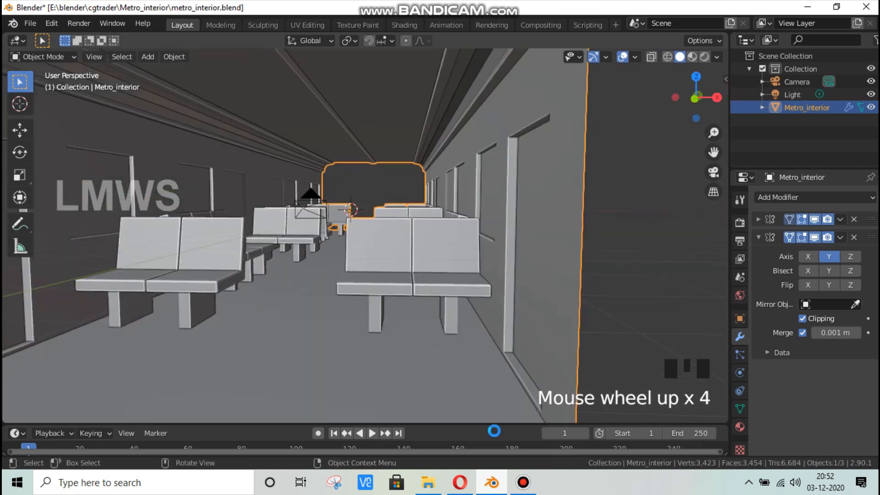
pyautogui.hotkey('ctrl', 's')
# Step: Check the train 113 reference images in Opera, return to Blender, and examine the carriage interior in Edit Mode
pyautogui.click(459, 482)
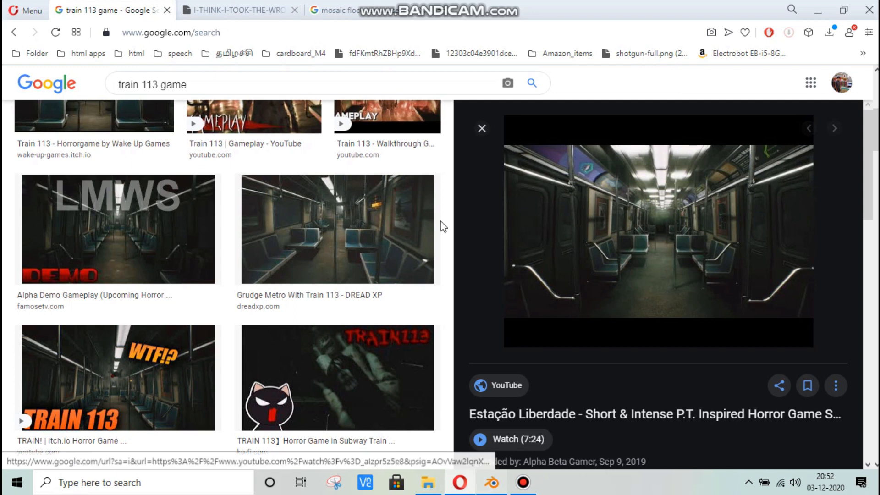
pyautogui.hotkey('alt', 'Tab')
pyautogui.click(352, 96)
pyautogui.scroll(-2, 457, 83)
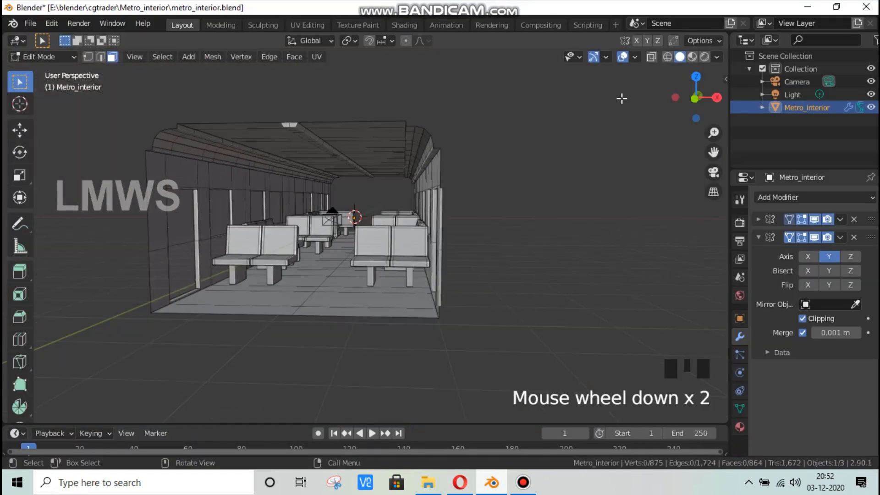
pyautogui.scroll(2, 642, 97)
pyautogui.moveTo(696, 96)
pyautogui.mouseDown()
pyautogui.moveTo(696, 85)
pyautogui.moveTo(697, 94)
pyautogui.mouseUp()
pyautogui.scroll(-2, 488, 230)
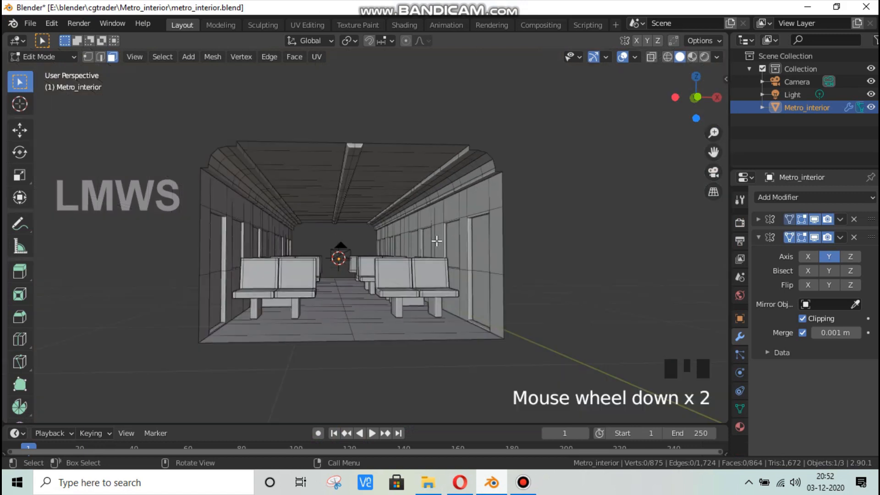
# Step: Hide the X mirror in the viewport and add a cylinder to the carriage mesh
pyautogui.click(758, 237)
pyautogui.click(813, 220)
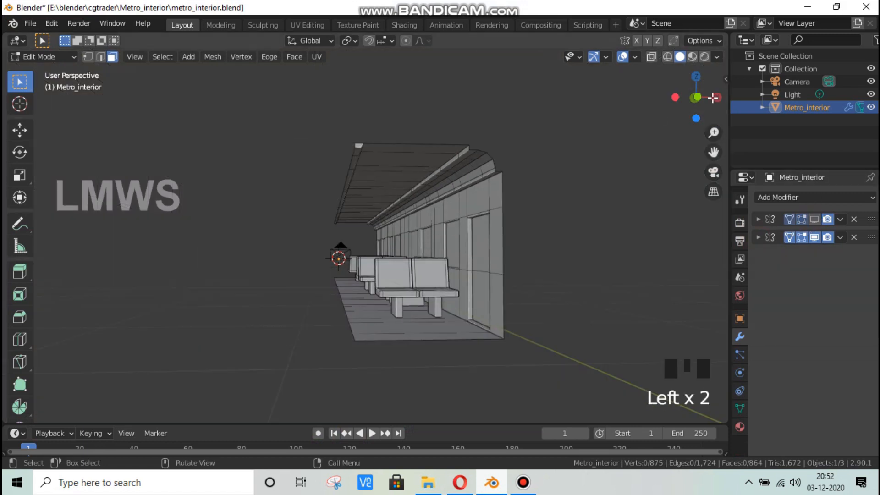
pyautogui.moveTo(696, 94); pyautogui.dragTo(579, 164)
pyautogui.hotkey('shift', 'a')
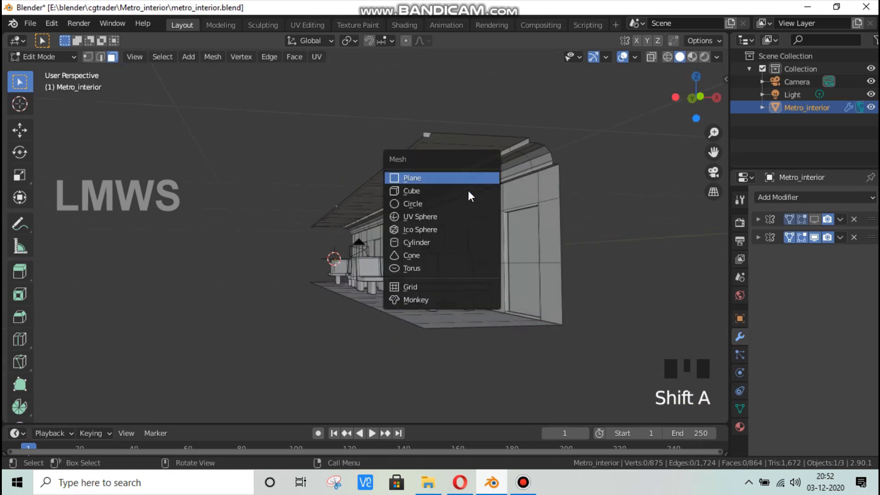
pyautogui.click(443, 243)
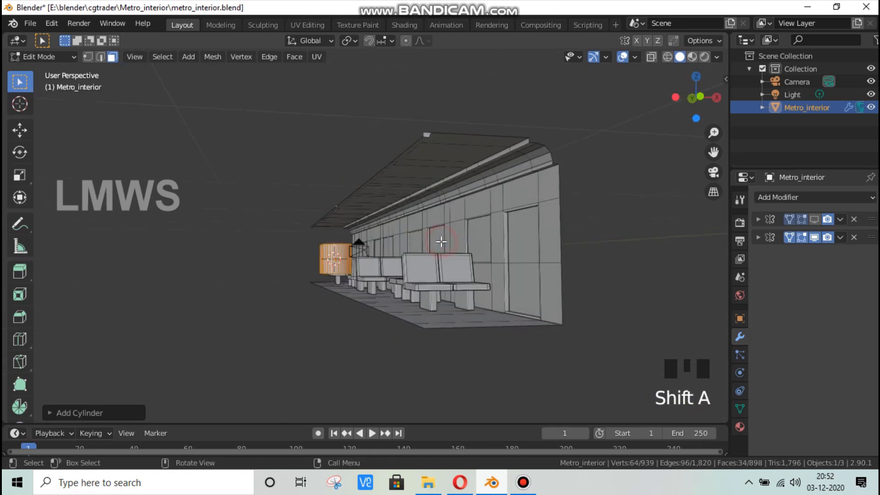
pyautogui.press('g')
pyautogui.press('y')
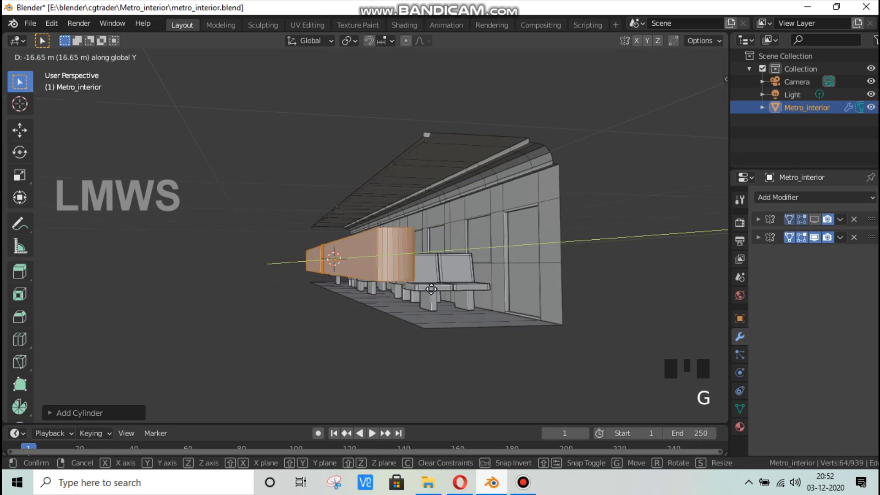
pyautogui.press('Escape')
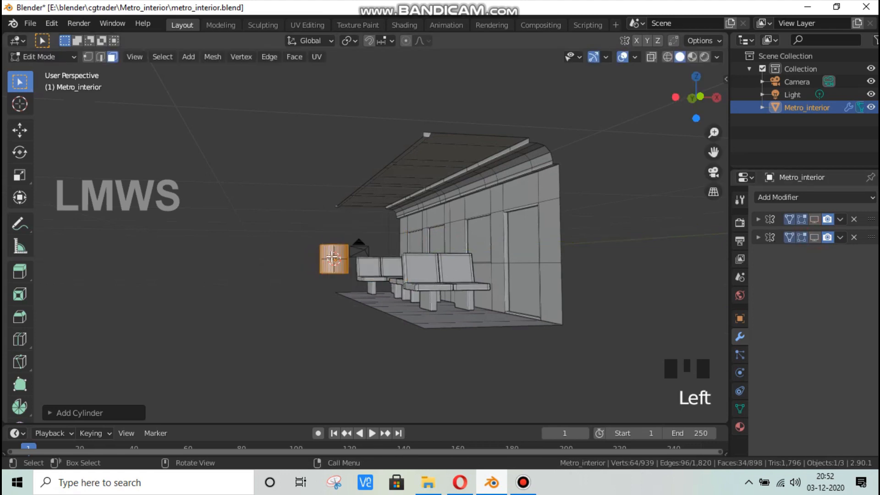
# Step: With the Y mirror hidden, move the cylinder along -Y to the outermost transverse bench, and show the mirror again
pyautogui.press('g')
pyautogui.press('y')
pyautogui.click(814, 247)
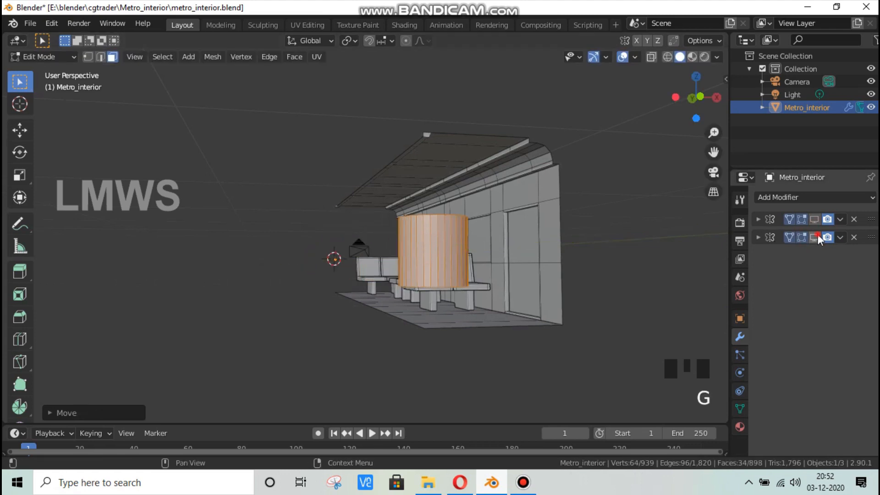
pyautogui.click(814, 237)
# Step: Scale the cylinder down twice in X and Y only, keeping its height, to form a slim post
pyautogui.press('s')
pyautogui.hotkey('shift', 'z')
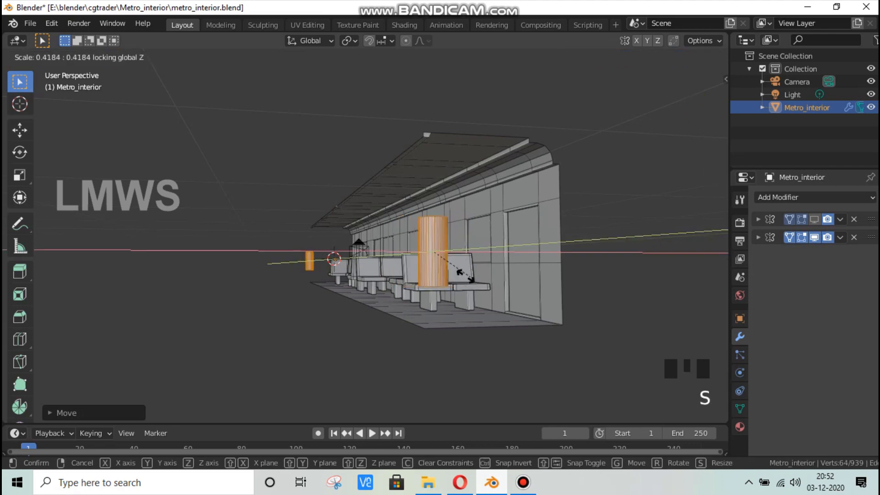
pyautogui.click(591, 334)
pyautogui.press('s')
pyautogui.hotkey('shift', 'z')
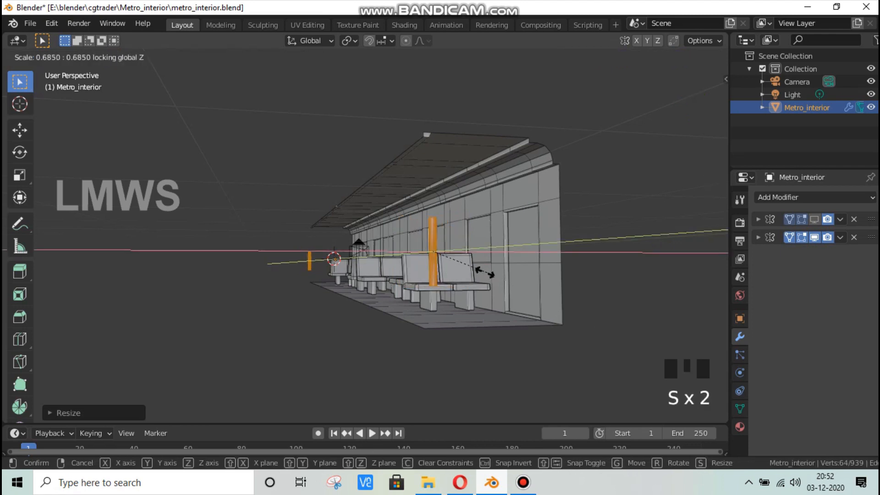
pyautogui.click(460, 263)
pyautogui.click(523, 482)
# Step: Shrink the post further in X and Y until it has the thickness of a thin handrail pole
pyautogui.scroll(2, 541, 376)
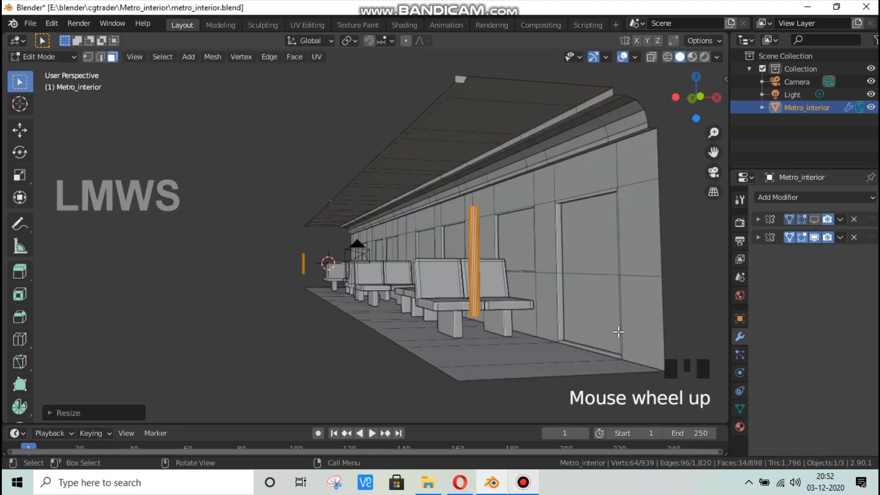
pyautogui.press('s')
pyautogui.hotkey('shift', 'z')
pyautogui.click(605, 325)
pyautogui.scroll(-2, 606, 325)
pyautogui.press('s')
pyautogui.hotkey('shift', 'z')
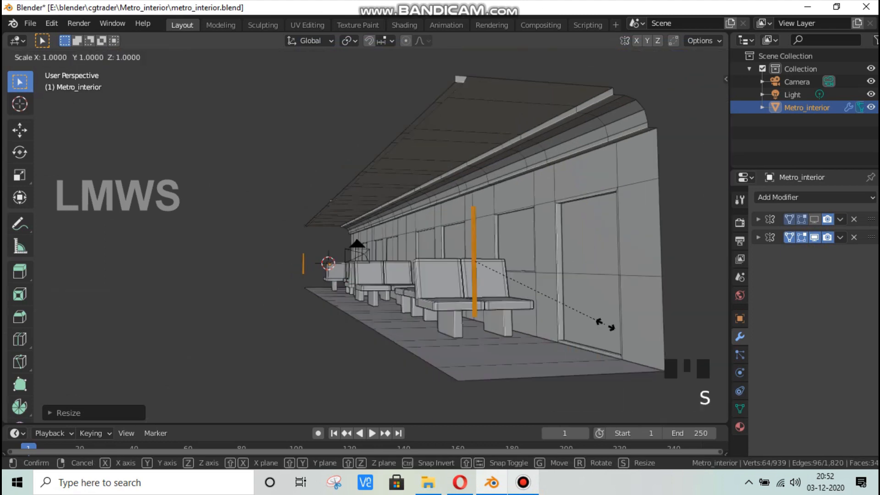
pyautogui.click(554, 283)
pyautogui.scroll(1, 557, 281)
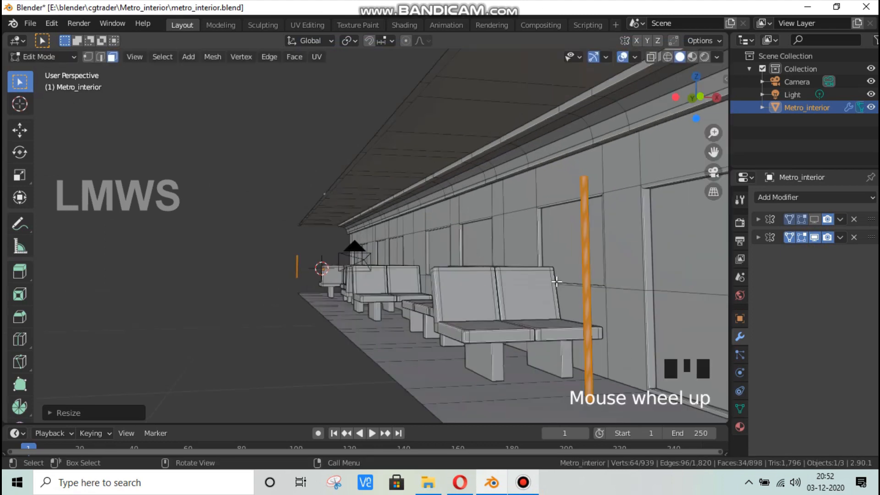
# Step: Stretch the pole along Z to lengthen it for the space between floor and ceiling
pyautogui.press('s')
pyautogui.press('z')
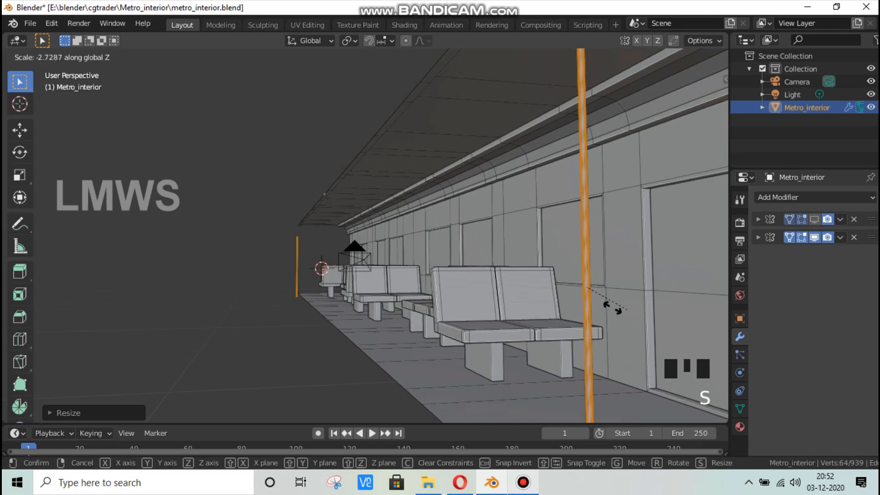
pyautogui.click(564, 365)
pyautogui.scroll(-2, 540, 315)
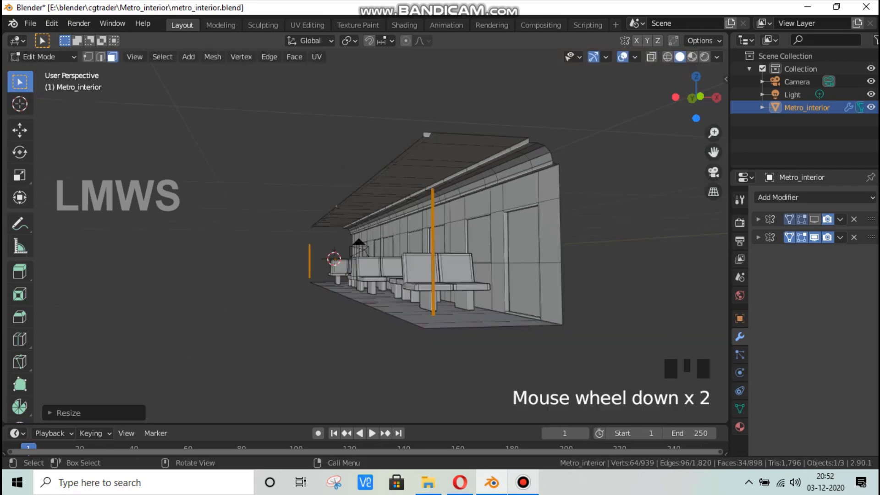
pyautogui.press('s')
pyautogui.click(545, 317)
# Step: In front view, raise the pole along Z and stretch it to about 1.6 times its height
pyautogui.press('KP_1')
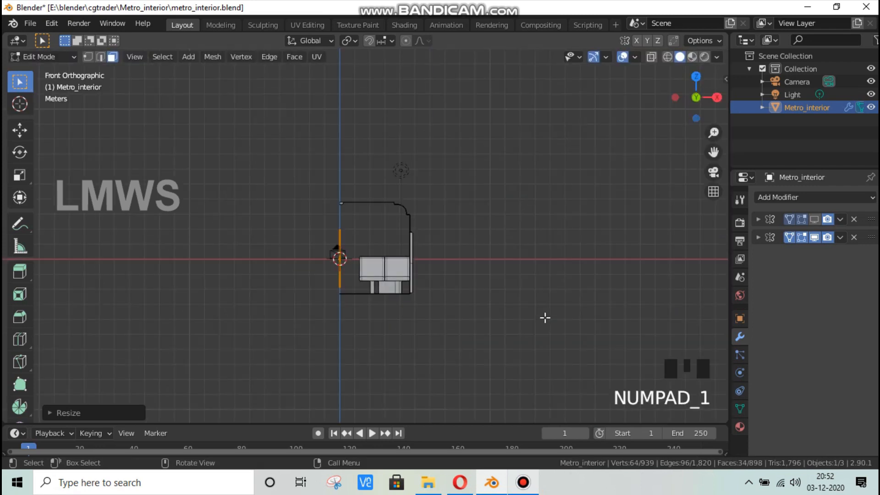
pyautogui.scroll(5, 307, 365)
pyautogui.press('g')
pyautogui.press('z')
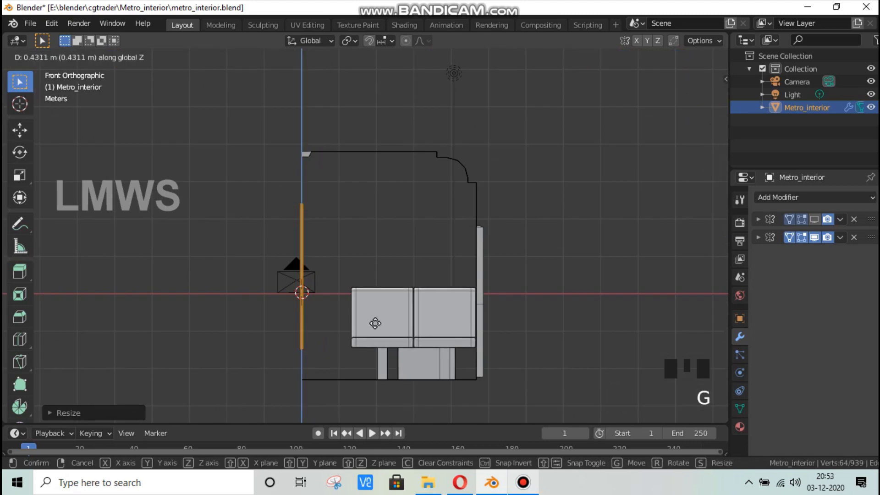
pyautogui.click(374, 277)
pyautogui.press('s')
pyautogui.press('z')
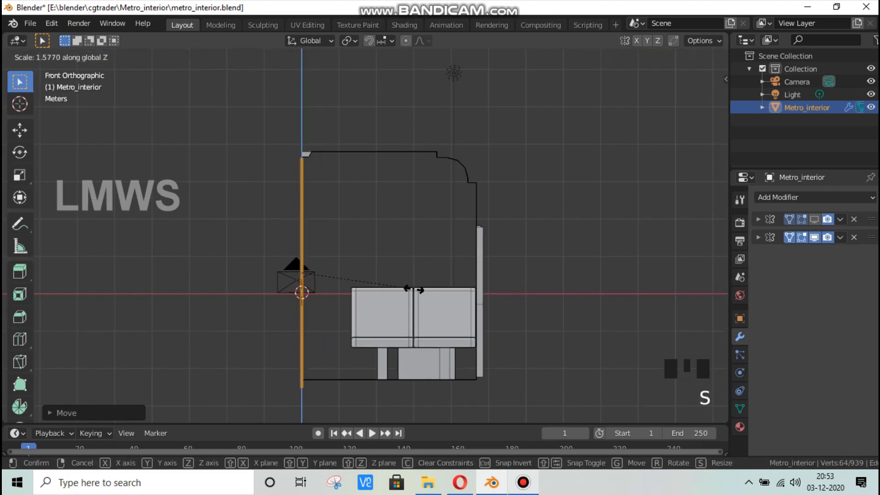
pyautogui.click(403, 292)
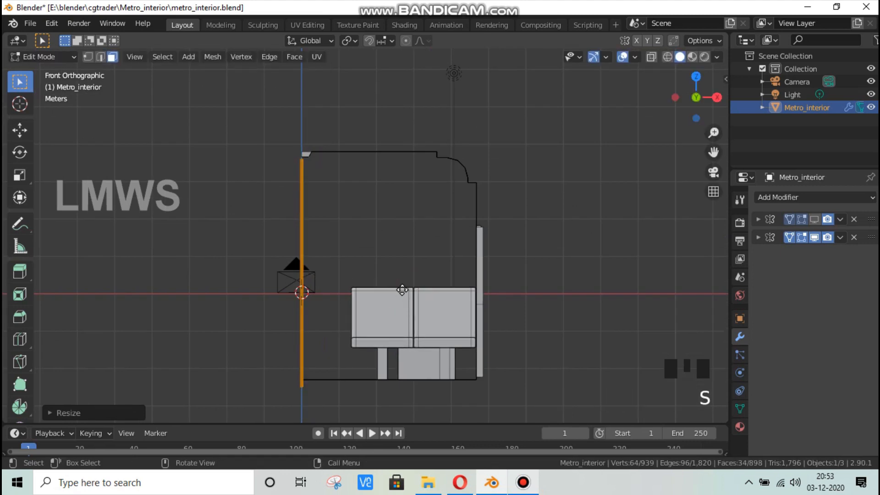
# Step: Fine-tune the pole's Z position and height so it spans exactly from the floor to the ceiling
pyautogui.press('g')
pyautogui.press('z')
pyautogui.click(402, 289)
pyautogui.press('s')
pyautogui.press('z')
pyautogui.click(402, 288)
pyautogui.press('g')
pyautogui.press('z')
pyautogui.click(391, 288)
# Step: Move the pole about 2 m along X from the carriage centre into line with the aisle-side seats
pyautogui.press('g')
pyautogui.press('y')
pyautogui.press('x')
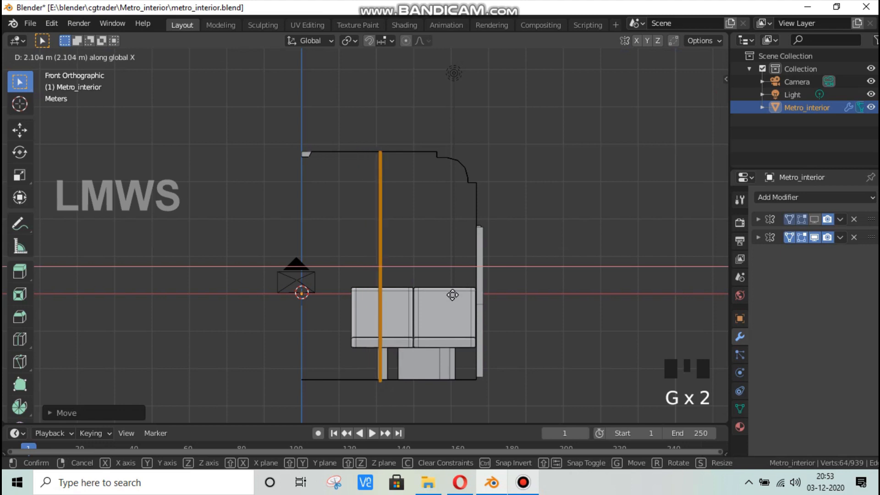
pyautogui.click(459, 293)
# Step: Move the pole about 9.3 m along Y to the outer end of the three-seat bench by the wall
pyautogui.moveTo(709, 109); pyautogui.dragTo(624, 210)
pyautogui.scroll(-4, 713, 202)
pyautogui.scroll(-2, 660, 151)
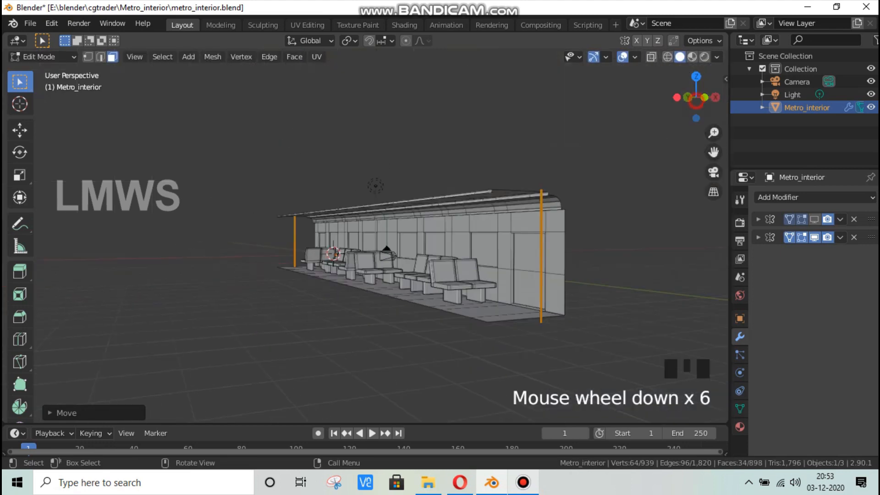
pyautogui.moveTo(695, 97); pyautogui.dragTo(651, 268)
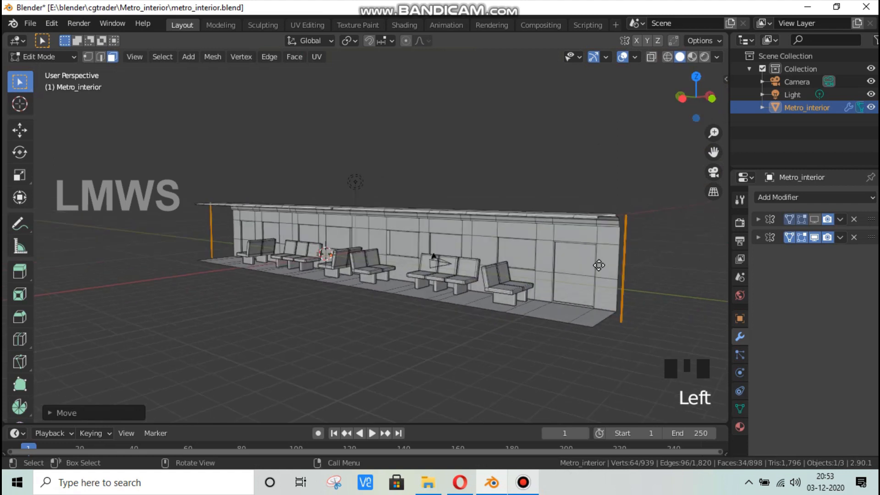
pyautogui.press('g')
pyautogui.press('y')
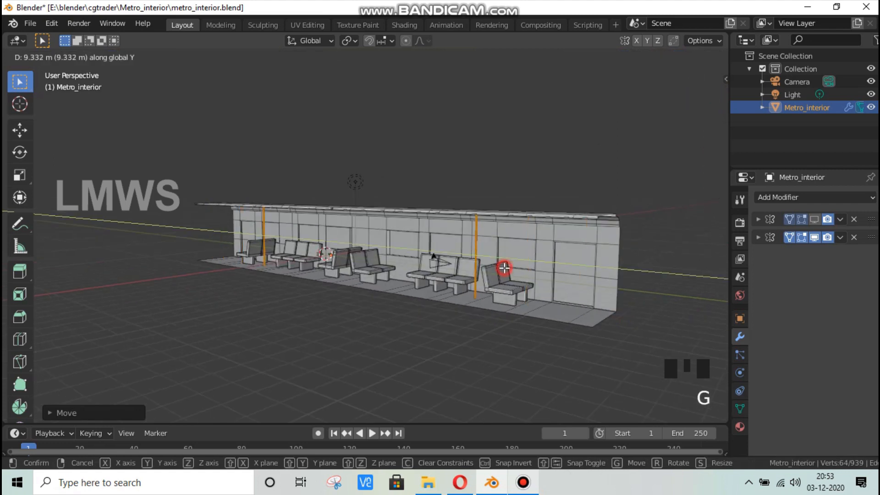
pyautogui.click(504, 268)
# Step: Check the train reference image, and shift the pole about 0.8 m further along Y at the three-seat bench
pyautogui.click(807, 7)
pyautogui.click(618, 4)
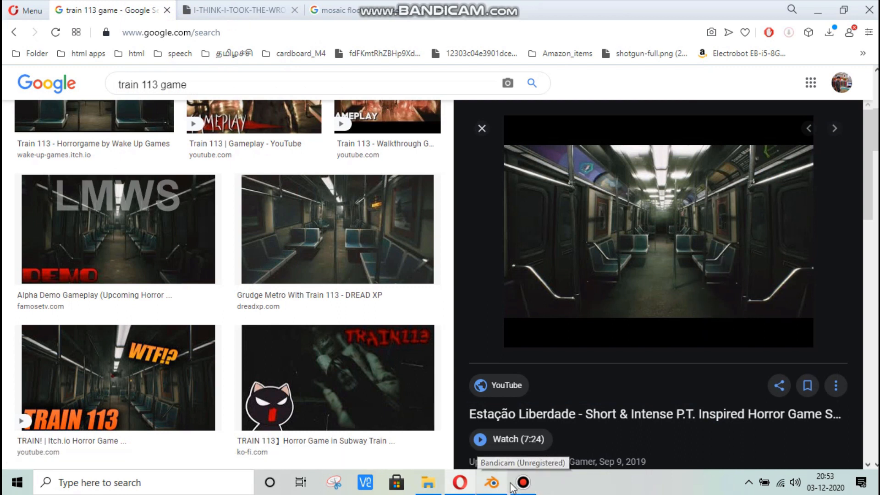
pyautogui.scroll(3, 526, 301)
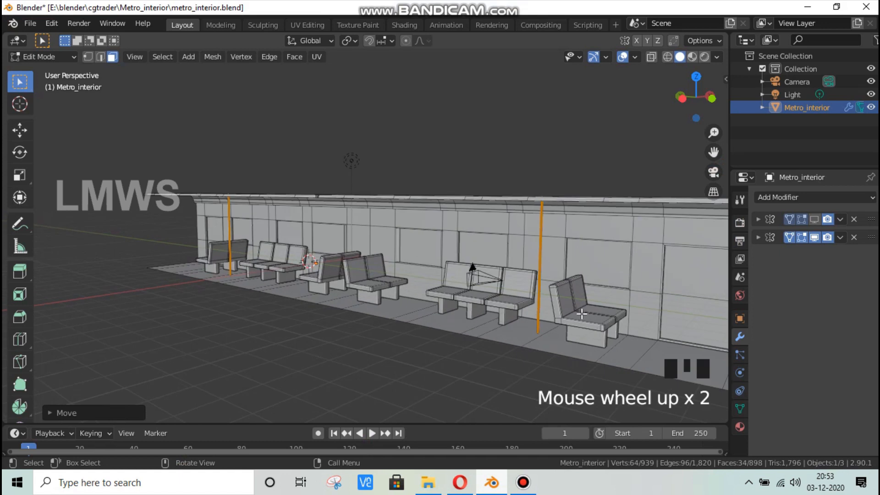
pyautogui.scroll(-1, 580, 313)
pyautogui.press('g')
pyautogui.press('y')
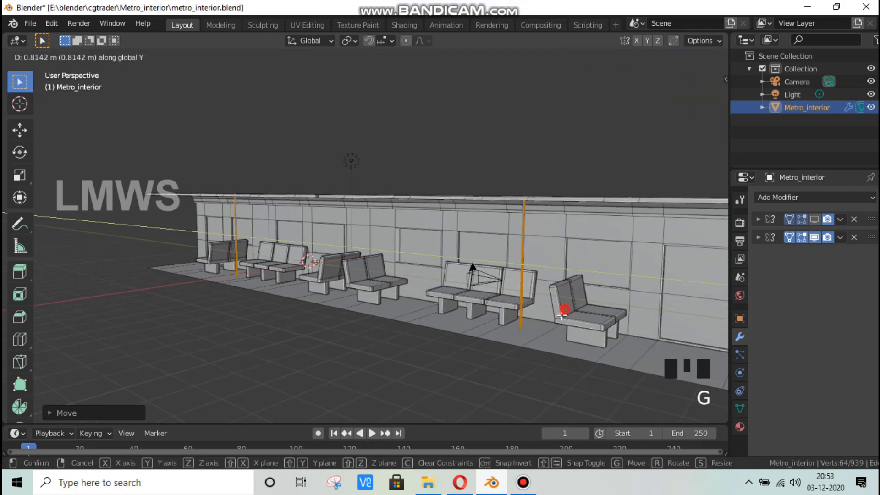
pyautogui.click(563, 315)
# Step: Duplicate the pole along Y to the inner end of the three-seat bench
pyautogui.hotkey('shift', 'd')
pyautogui.press('y')
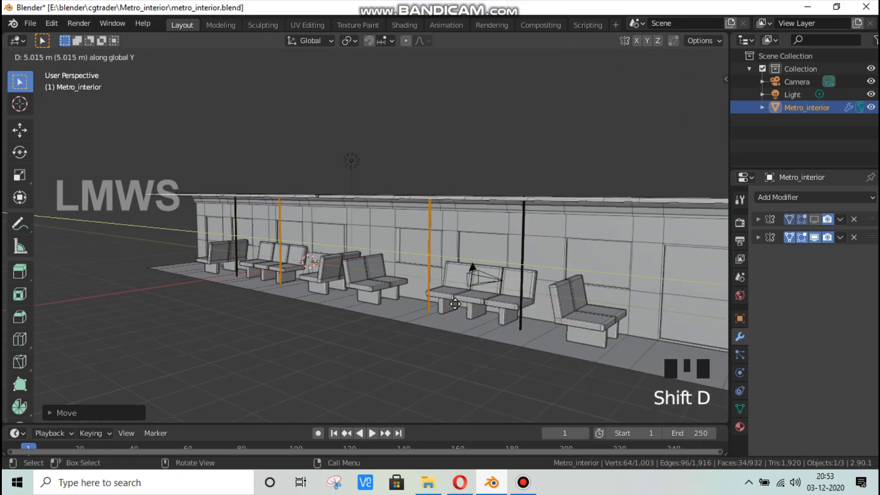
pyautogui.click(445, 303)
# Step: Duplicate the pole along Y to the middle transverse bench, and move the copy about 1.4 m along -X to the aisle
pyautogui.scroll(2, 446, 304)
pyautogui.press('g')
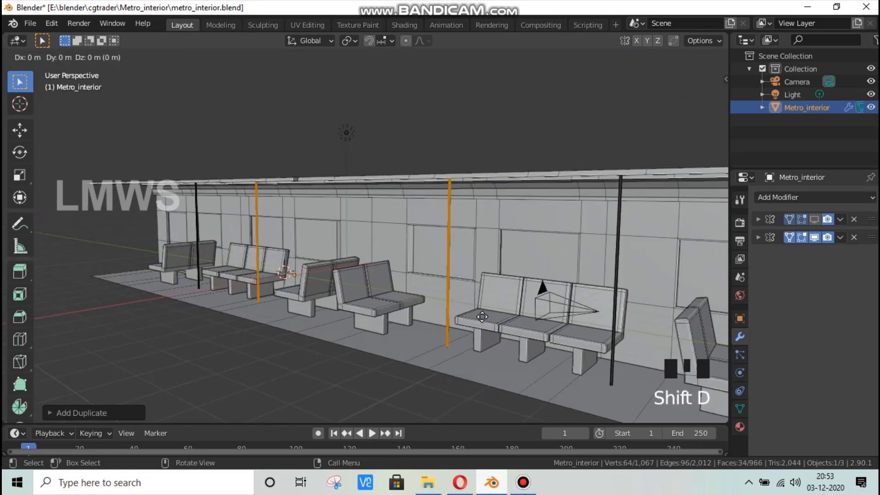
pyautogui.press('y')
pyautogui.click(413, 306)
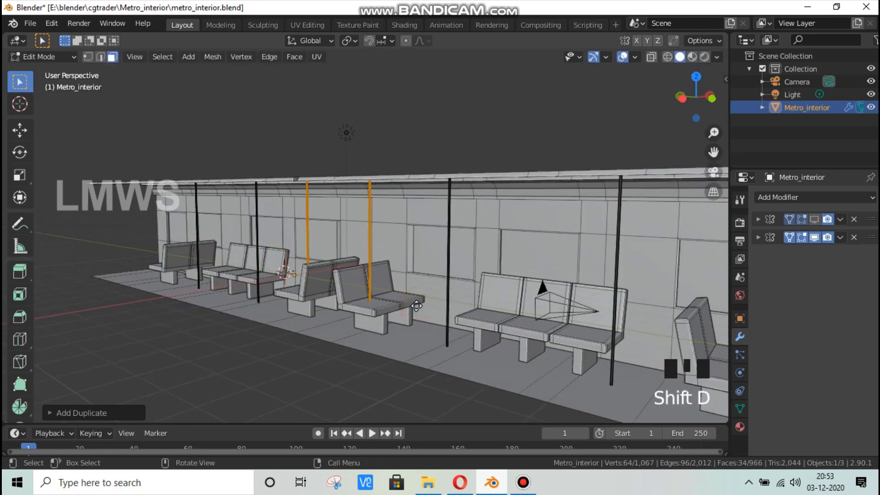
pyautogui.press('g')
pyautogui.press('y')
pyautogui.press('x')
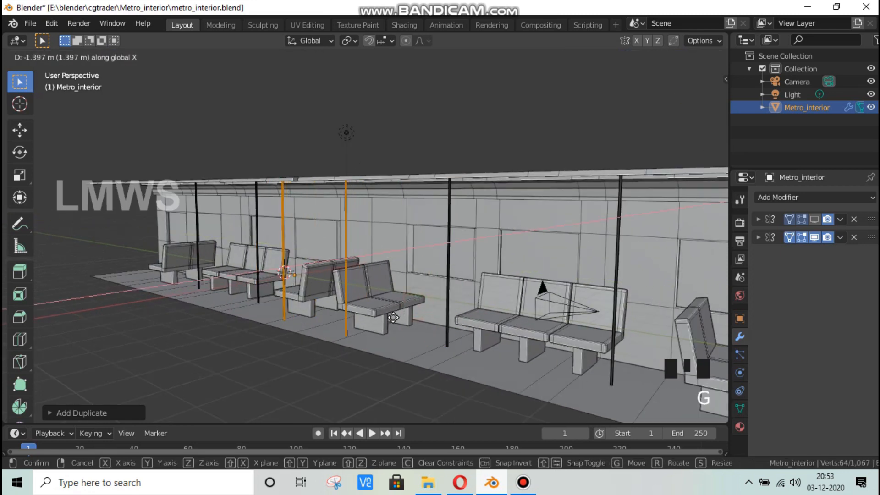
pyautogui.click(393, 317)
# Step: Show the hidden X mirror, and move the middle pole about 0.27 m along X to the aisle edge of the transverse bench
pyautogui.scroll(-2, 684, 151)
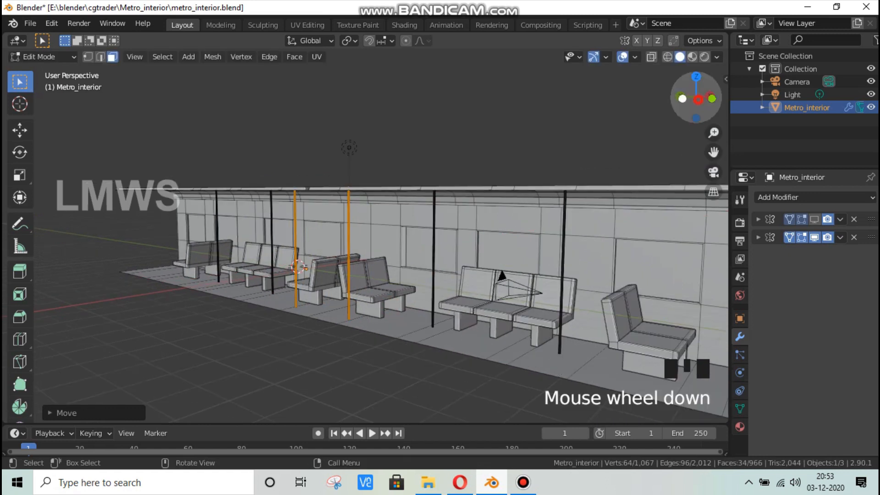
pyautogui.moveTo(696, 98); pyautogui.dragTo(681, 100)
pyautogui.click(814, 220)
pyautogui.scroll(1, 649, 116)
pyautogui.scroll(3, 362, 291)
pyautogui.press('g')
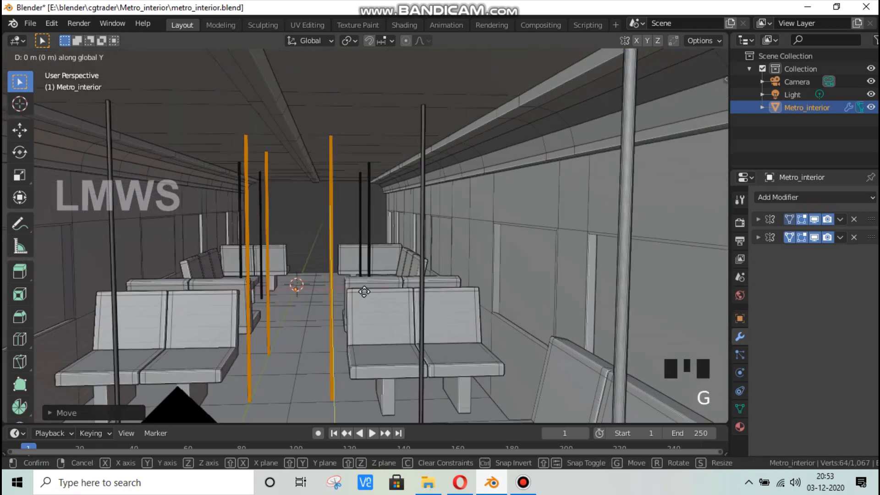
pyautogui.press('x')
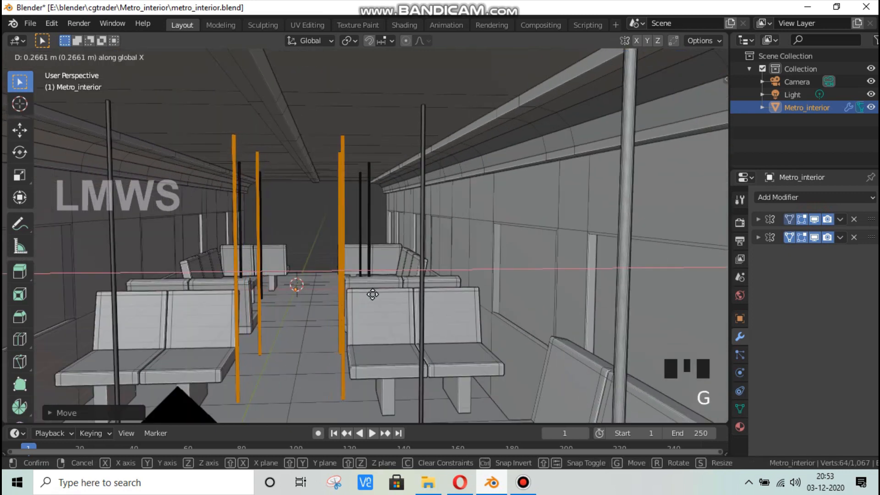
pyautogui.click(372, 294)
pyautogui.scroll(-4, 373, 294)
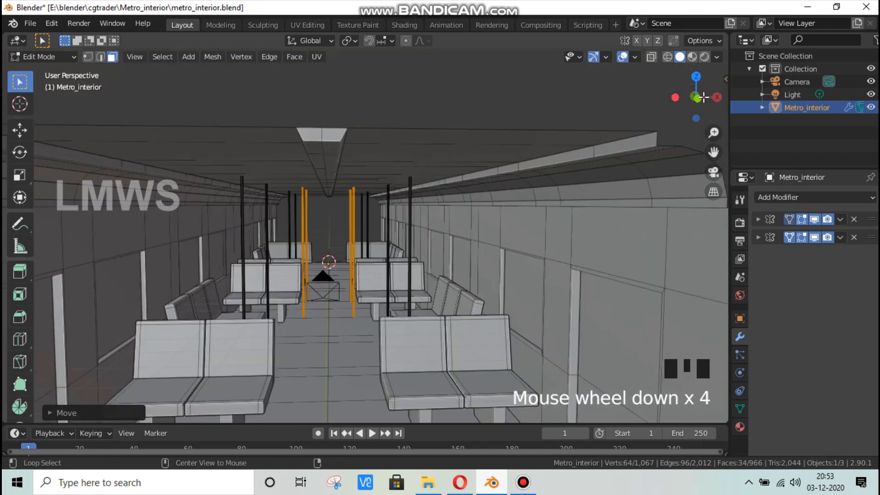
# Step: Select only the pole at the outer end of the three-seat bench and duplicate it along -Y past the outermost transverse bench
pyautogui.hotkey('alt', 'a')
pyautogui.moveTo(702, 97); pyautogui.dragTo(510, 186)
pyautogui.scroll(1, 431, 201)
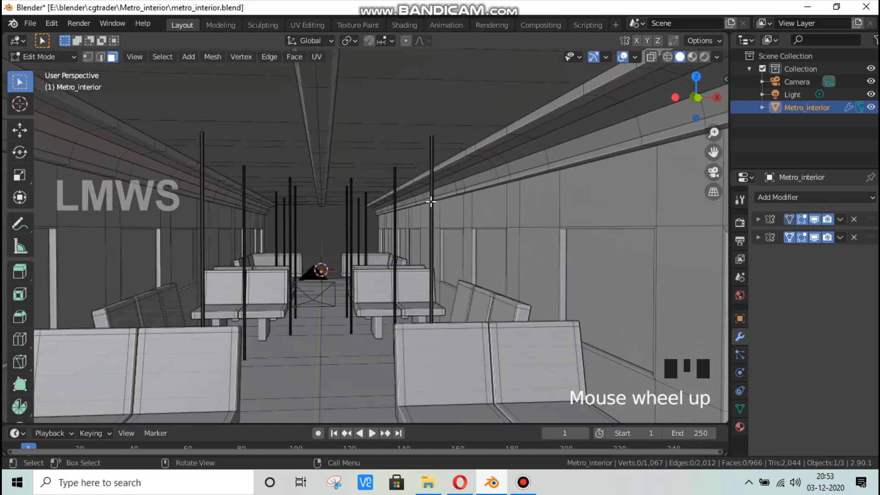
pyautogui.scroll(3, 431, 200)
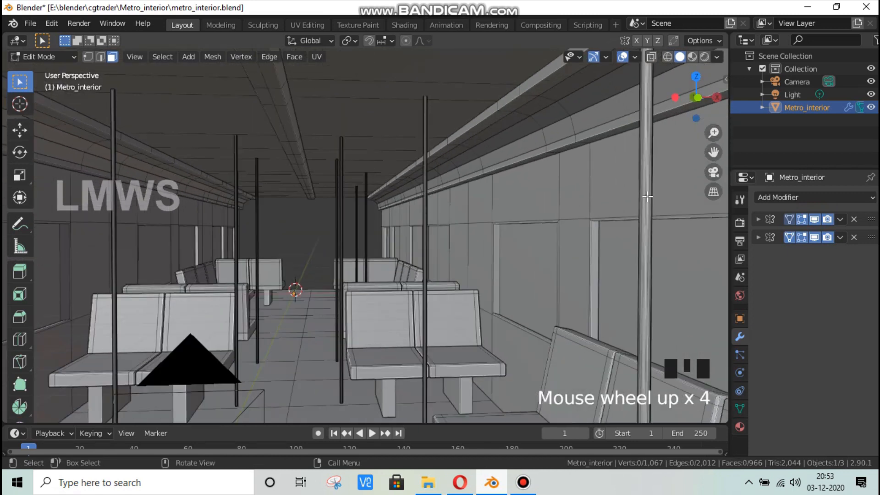
pyautogui.press('l')
pyautogui.scroll(-7, 541, 233)
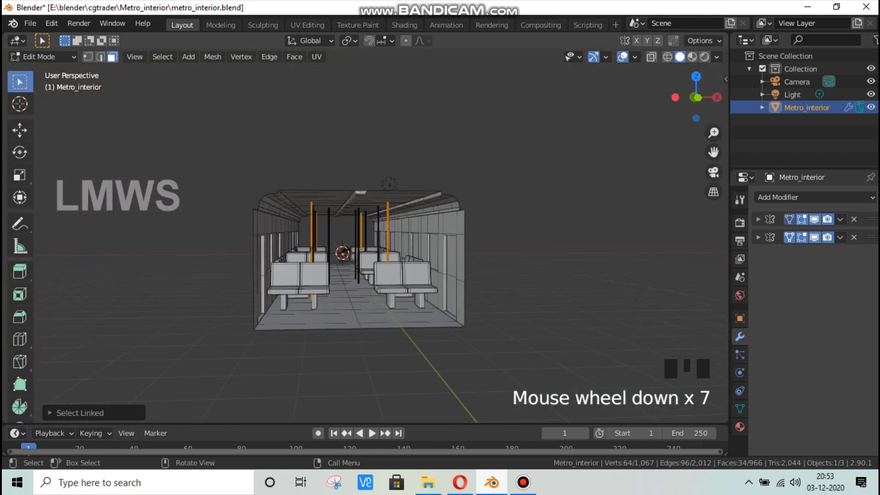
pyautogui.moveTo(697, 97); pyautogui.dragTo(522, 241)
pyautogui.hotkey('shift', 'd')
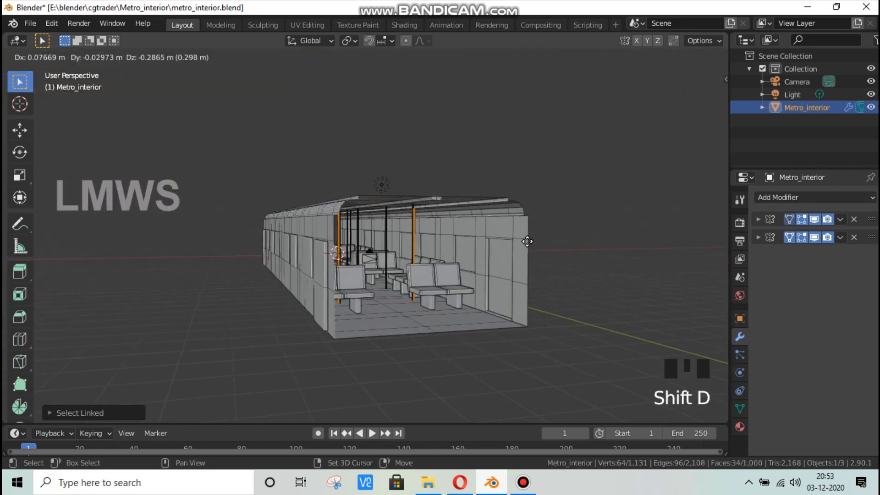
pyautogui.press('y')
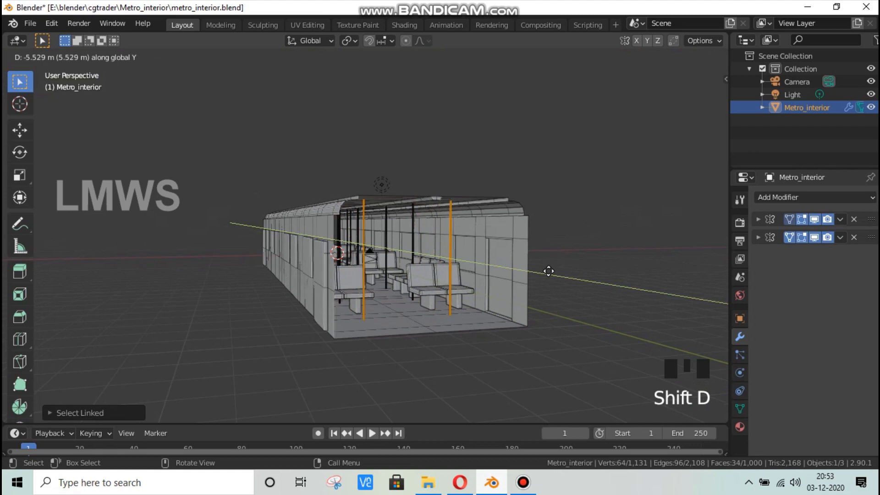
pyautogui.click(550, 275)
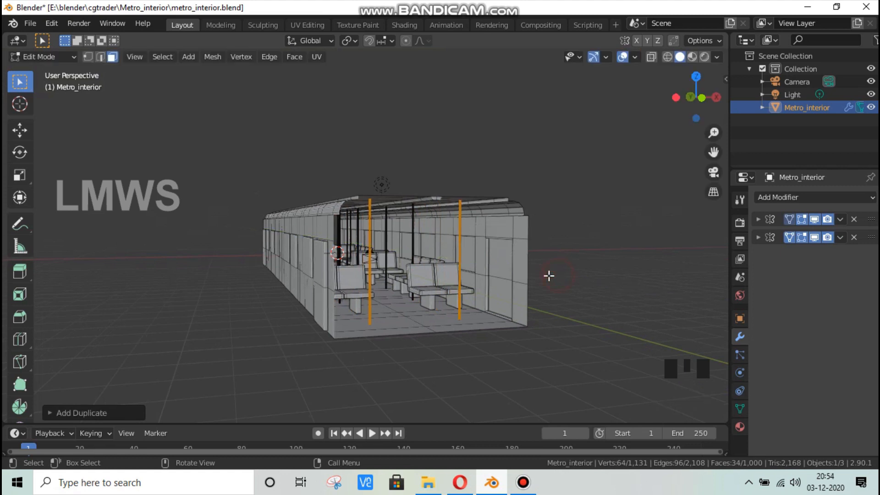
# Step: Duplicate the outermost pole in place and rotate the copy about X until it lies horizontally along the carriage
pyautogui.hotkey('shift', 'd')
pyautogui.rightClick(549, 270)
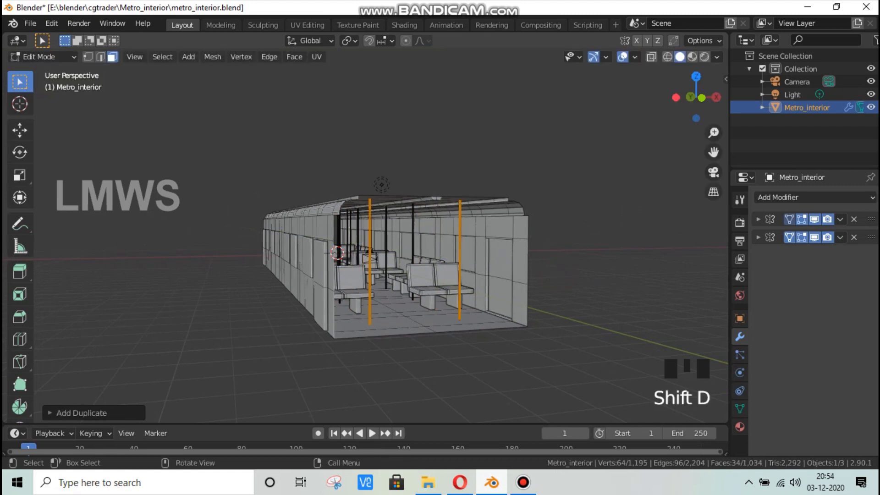
pyautogui.press('r')
pyautogui.press('x')
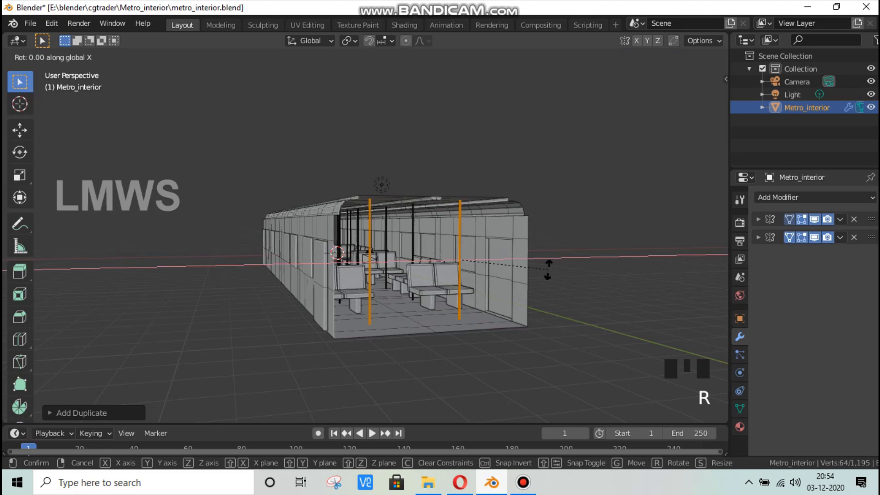
pyautogui.click(549, 270)
# Step: Raise the horizontal rail along Z to just below the ceiling
pyautogui.scroll(3, 549, 270)
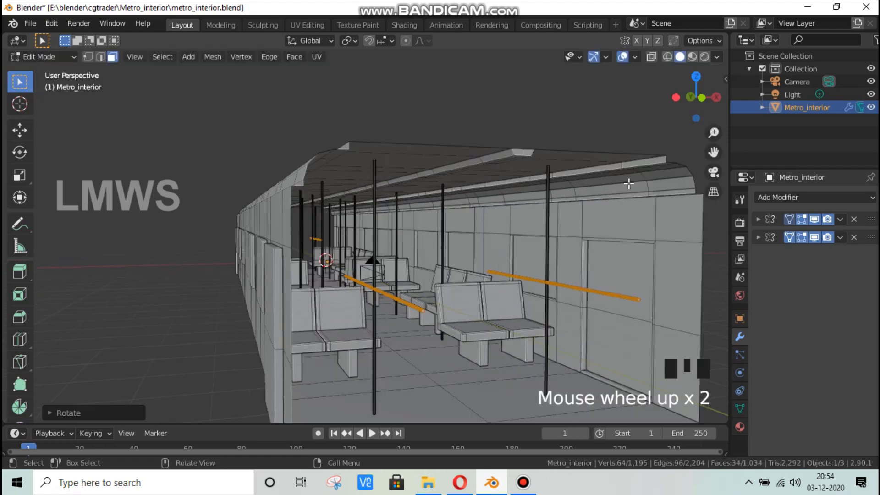
pyautogui.moveTo(688, 107); pyautogui.dragTo(638, 147)
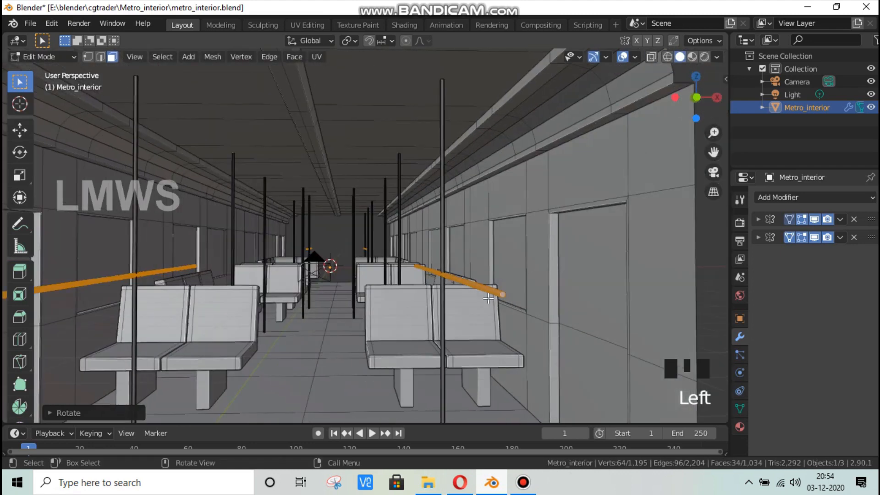
pyautogui.press('g')
pyautogui.press('z')
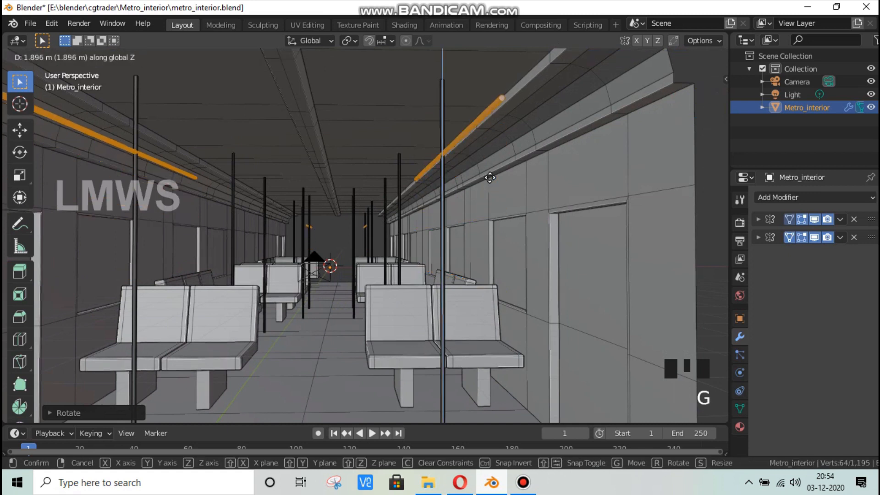
pyautogui.click(488, 158)
# Step: Check the train reference image again, and move the overhead rail inward along X toward the aisle
pyautogui.click(494, 490)
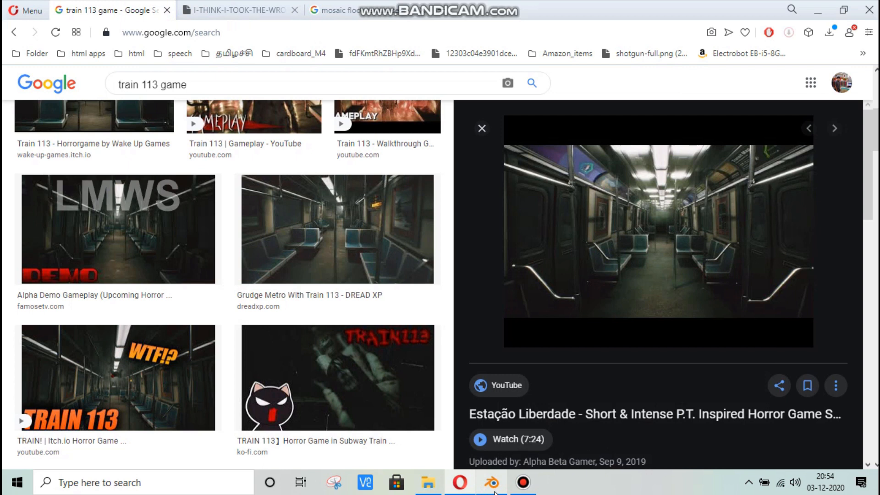
pyautogui.click(493, 488)
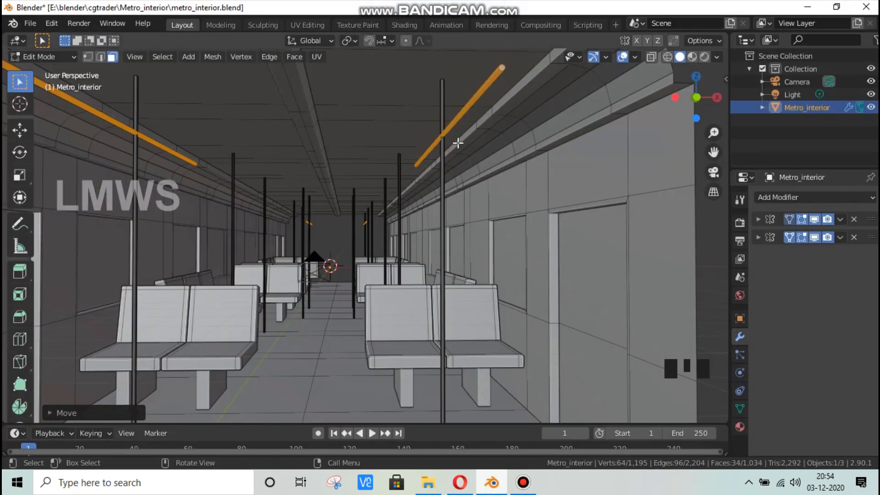
pyautogui.press('g')
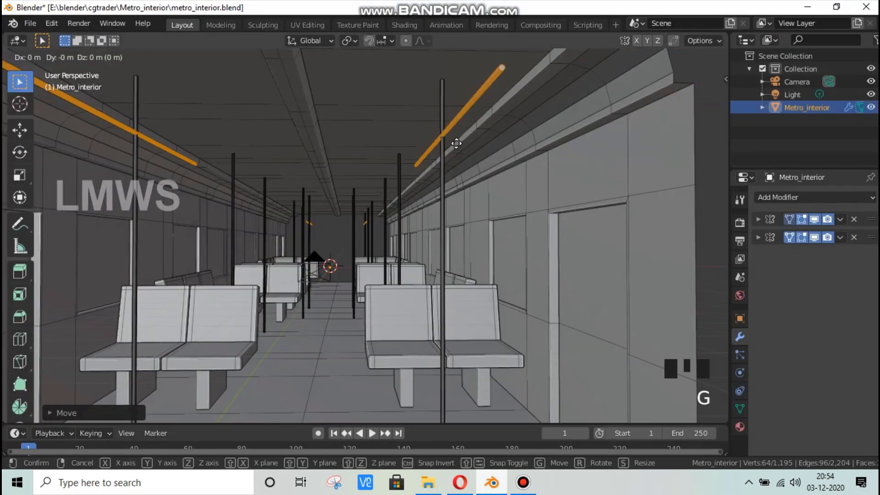
pyautogui.press('y')
pyautogui.press('x')
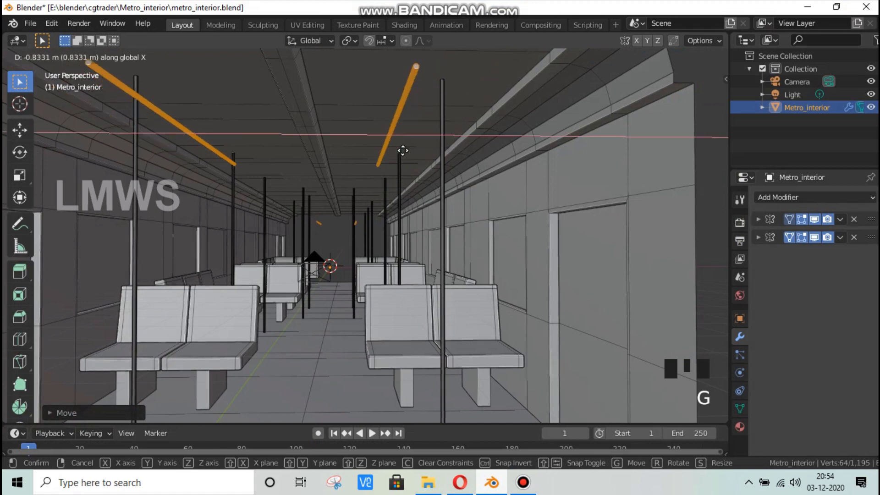
pyautogui.click(409, 159)
pyautogui.scroll(-1, 660, 136)
pyautogui.moveTo(696, 97); pyautogui.dragTo(751, 97)
pyautogui.scroll(2, 351, 217)
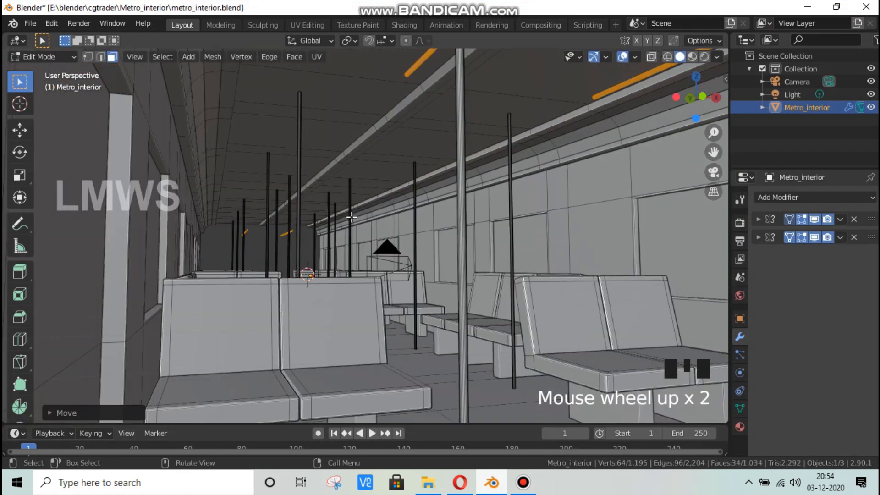
# Step: Turn off the viewport display of both Mirror modifiers so only the original part of the carriage is shown
pyautogui.scroll(7, 295, 252)
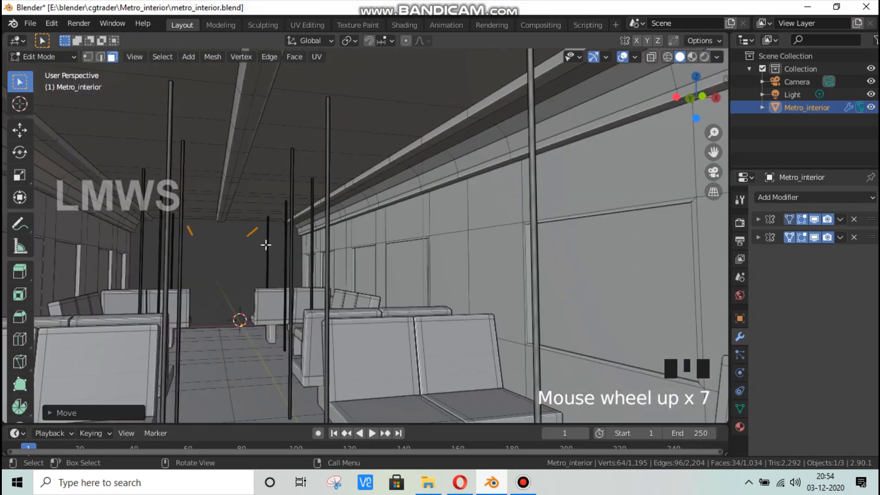
pyautogui.scroll(-4, 275, 247)
pyautogui.moveTo(817, 219); pyautogui.dragTo(814, 236)
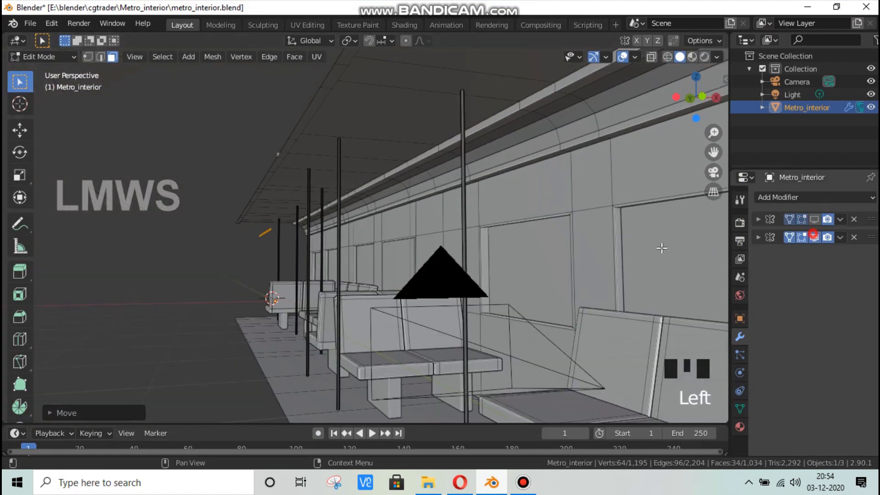
pyautogui.scroll(-2, 656, 138)
pyautogui.moveTo(718, 96); pyautogui.dragTo(842, 97)
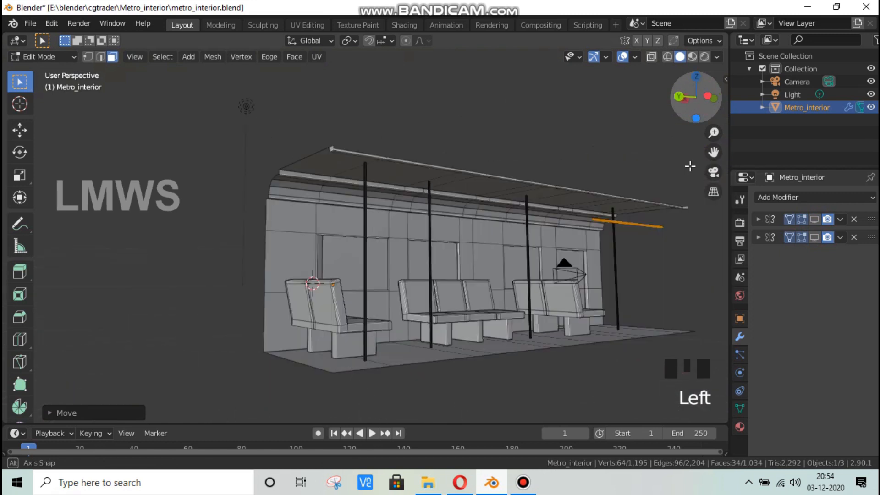
# Step: Select the inner end face of the horizontal overhead rail and move it inward along the carriage to lengthen the rail
pyautogui.moveTo(713, 152); pyautogui.dragTo(599, 156)
pyautogui.scroll(7, 626, 232)
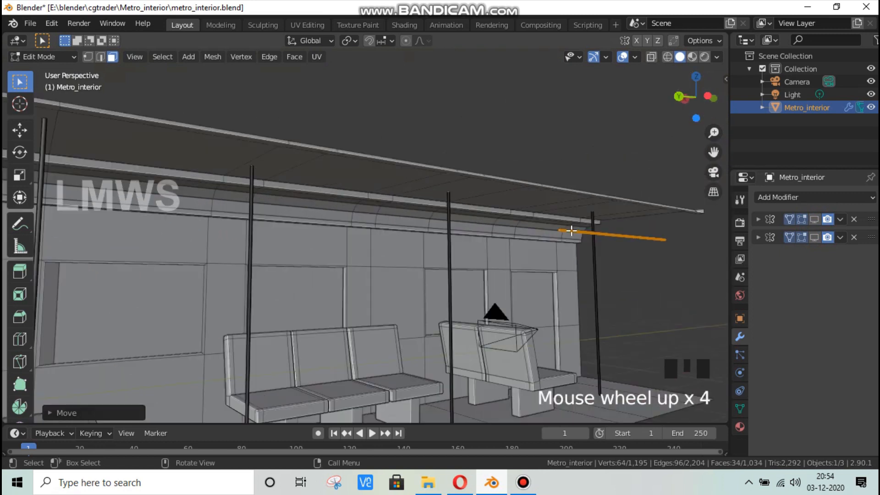
pyautogui.click(614, 228)
pyautogui.scroll(-5, 604, 257)
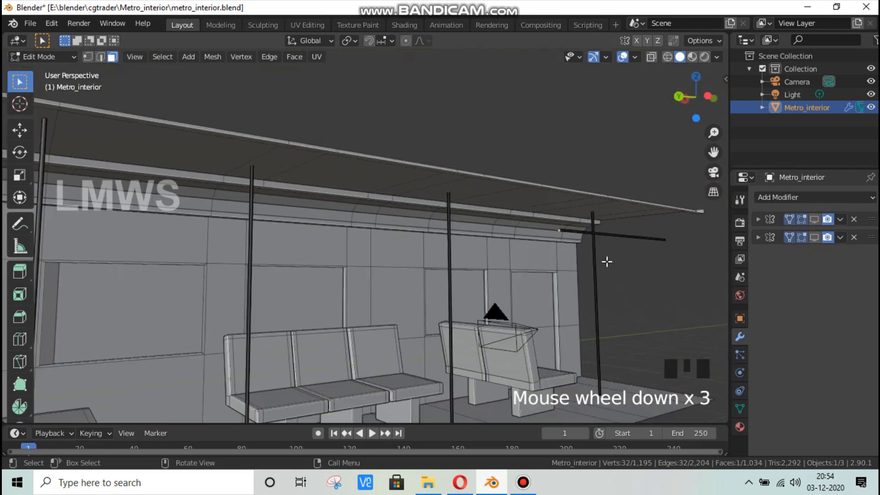
pyautogui.press('g')
pyautogui.click(257, 262)
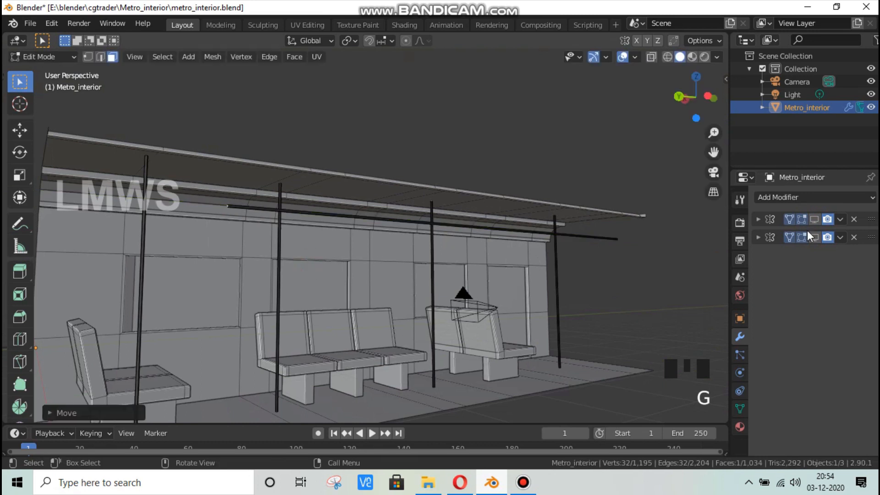
# Step: Turn the viewport display of both Mirror modifiers back on
pyautogui.scroll(-1, 274, 261)
pyautogui.click(813, 221)
pyautogui.click(814, 238)
pyautogui.scroll(2, 682, 110)
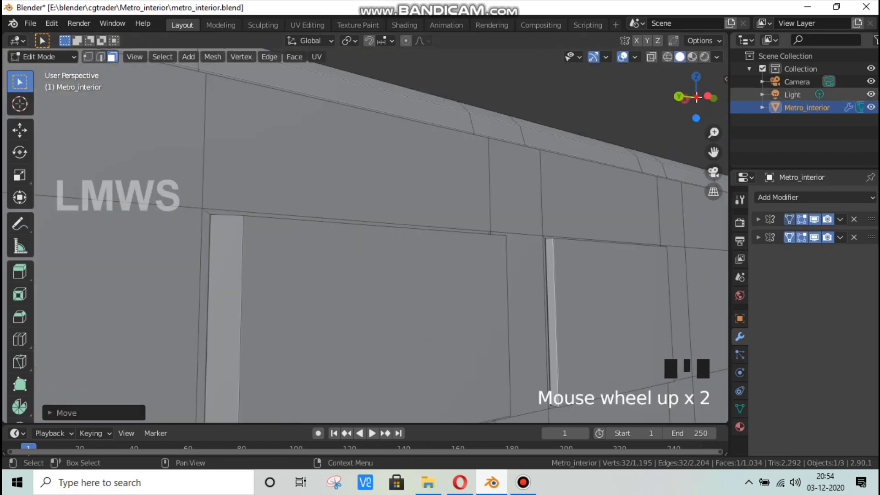
# Step: Extend the overhead rail's inner end along Y to meet its mirrored half mid-carriage, and clear the selection
pyautogui.moveTo(695, 97); pyautogui.dragTo(527, 97)
pyautogui.scroll(4, 682, 228)
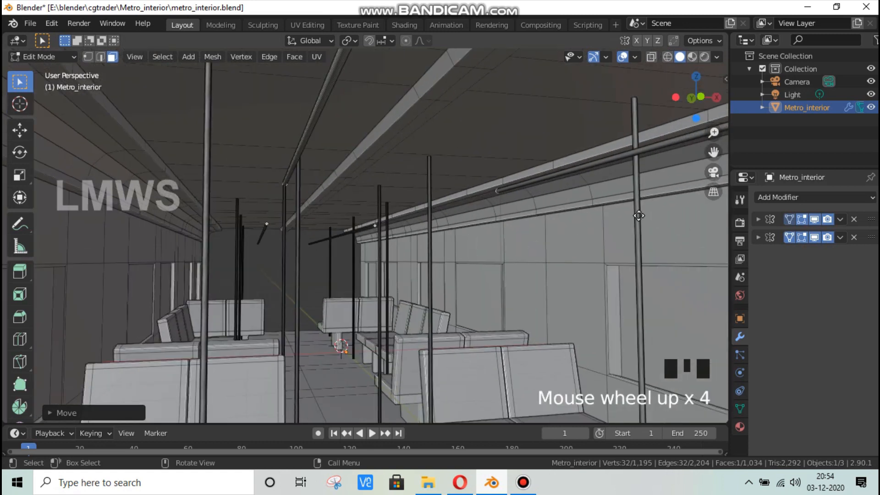
pyautogui.press('g')
pyautogui.press('y')
pyautogui.rightClick(536, 223)
pyautogui.scroll(-3, 512, 222)
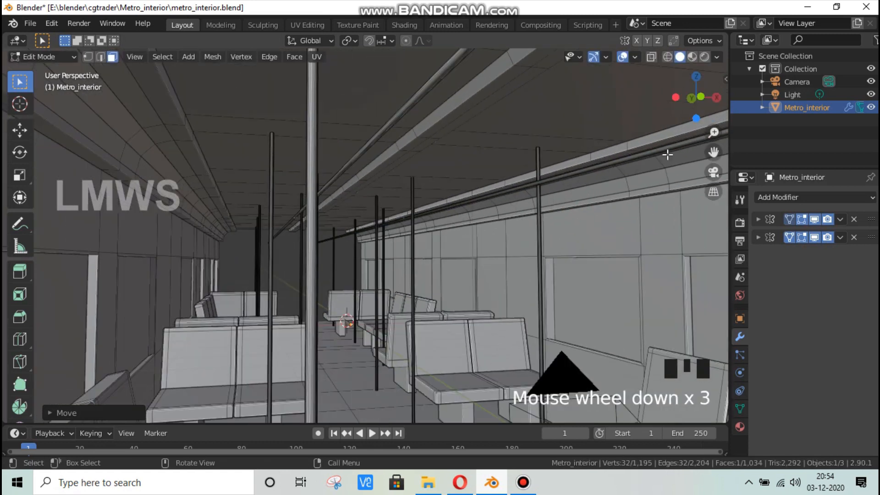
pyautogui.hotkey('alt', 'a')
# Step: Select the whole outermost vertical pole and duplicate it along -X toward the aisle, near the overhead rail
pyautogui.scroll(-2, 604, 167)
pyautogui.scroll(-2, 604, 167)
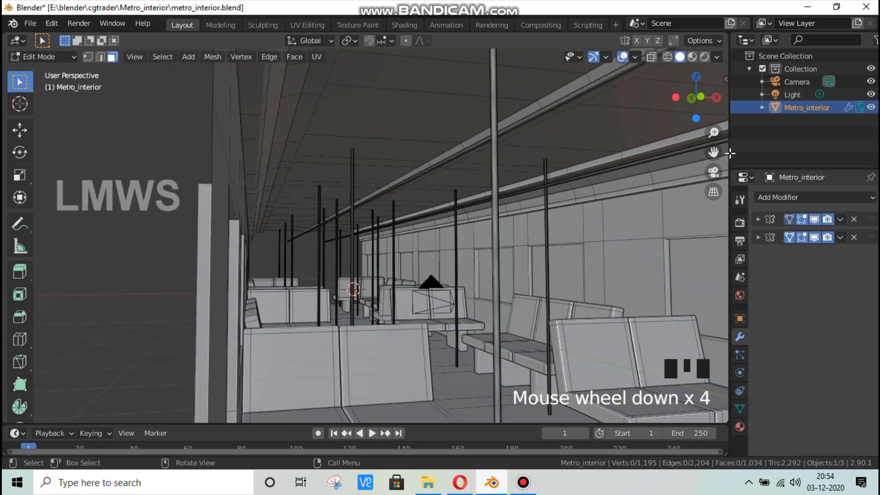
pyautogui.moveTo(713, 151); pyautogui.dragTo(397, 296)
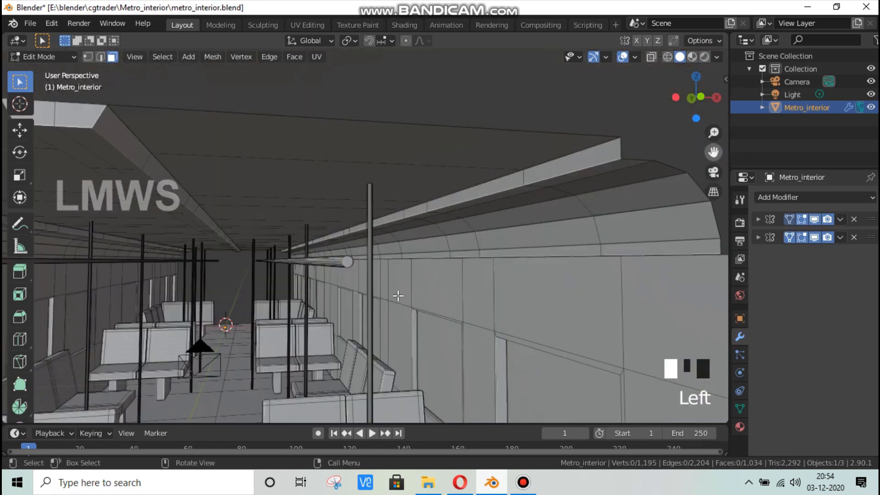
pyautogui.scroll(2, 365, 282)
pyautogui.scroll(-3, 371, 280)
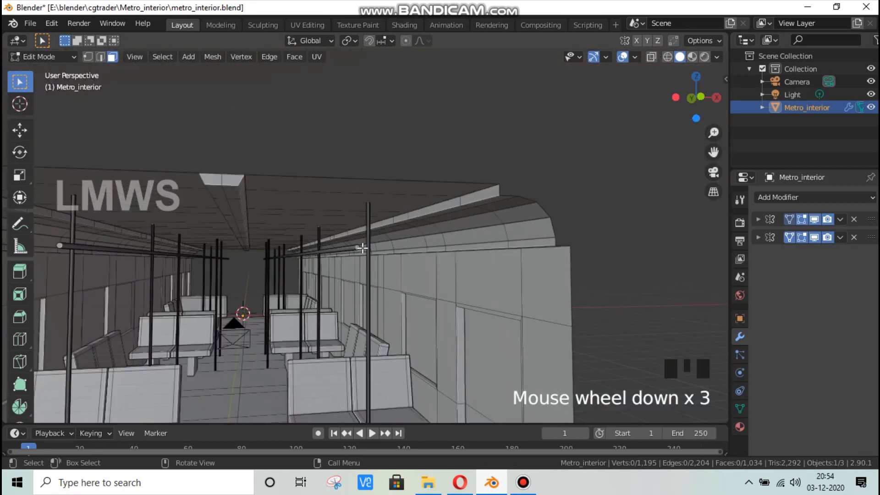
pyautogui.scroll(1, 366, 247)
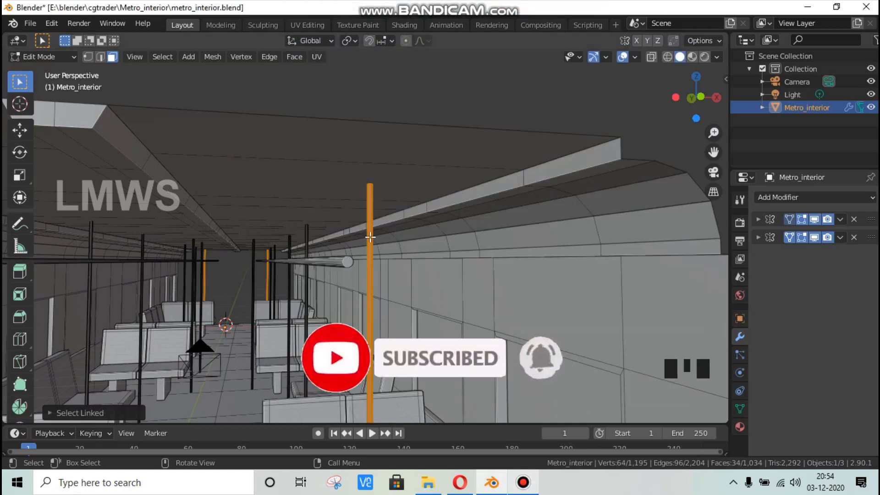
pyautogui.scroll(2, 423, 262)
pyautogui.scroll(-1, 710, 106)
pyautogui.moveTo(708, 100); pyautogui.dragTo(713, 102)
pyautogui.hotkey('shift', 'd')
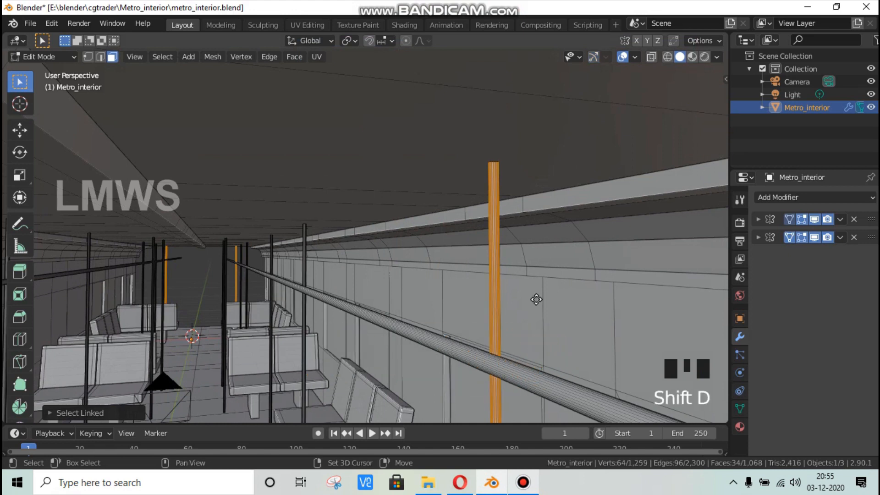
pyautogui.press('x')
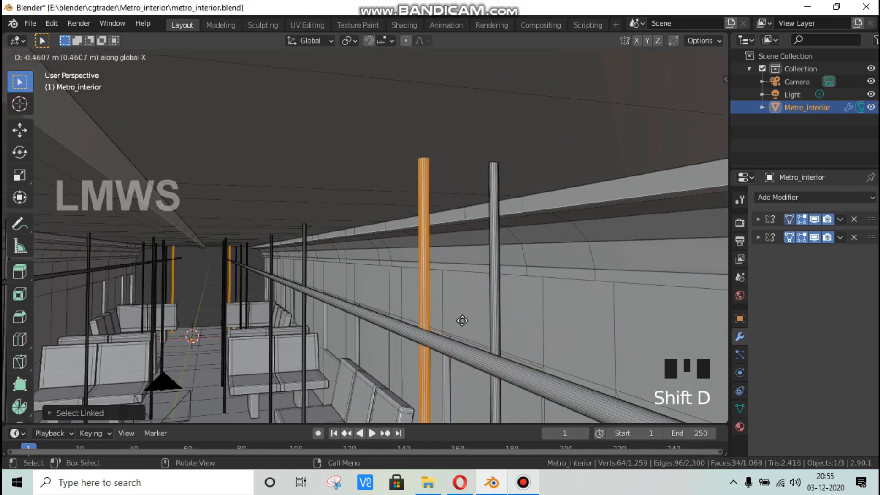
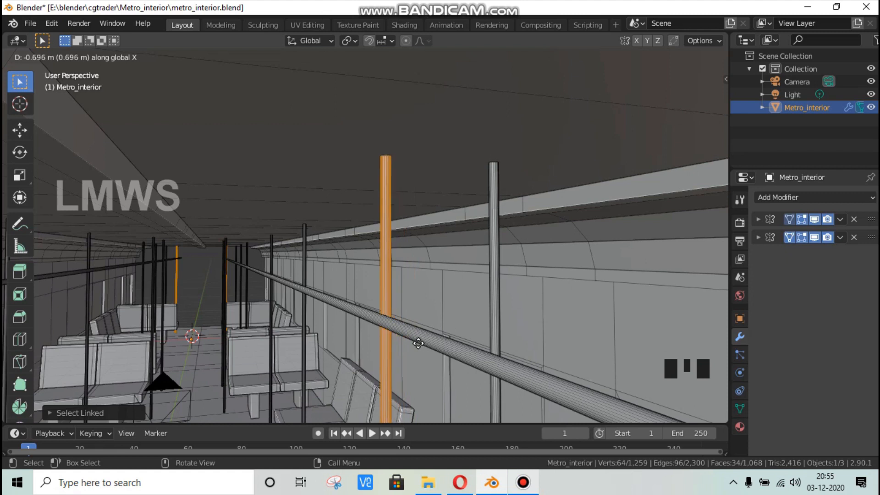
pyautogui.click(444, 356)
# Step: In the front view, scale the duplicated pole down along Z into a short vertical piece
pyautogui.scroll(-3, 432, 315)
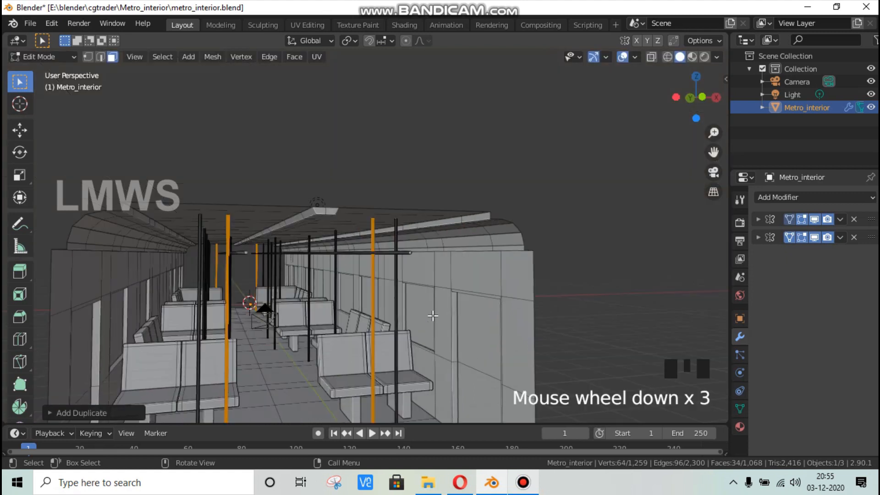
pyautogui.press('KP_1')
pyautogui.scroll(4, 432, 315)
pyautogui.scroll(-2, 433, 316)
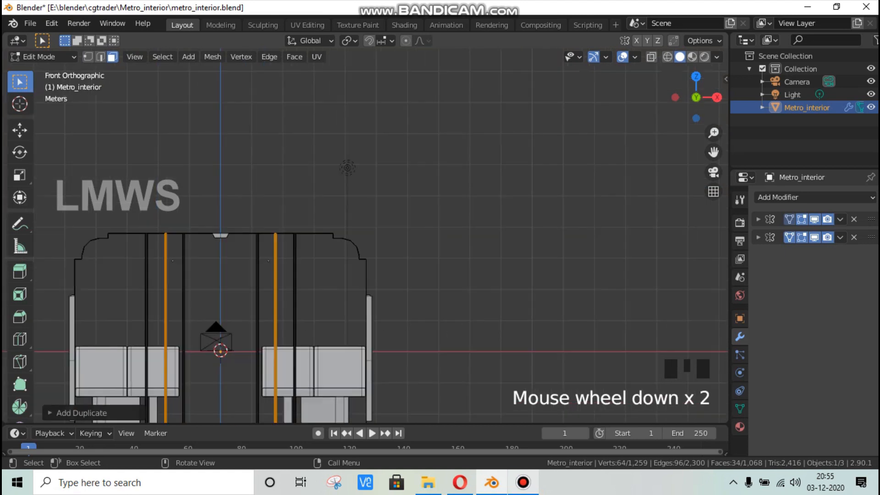
pyautogui.press('s')
pyautogui.press('z')
pyautogui.click(314, 345)
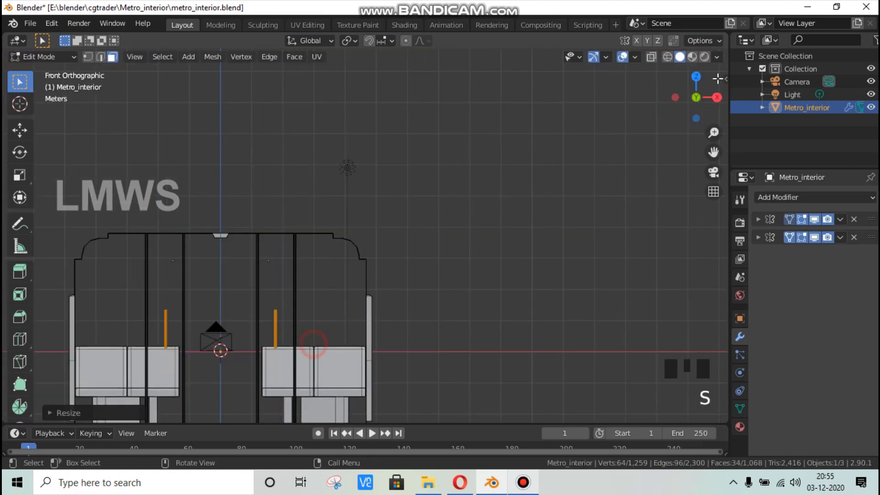
# Step: Shorten the piece slightly more along Z and raise it to hang between the ceiling and the overhead rail
pyautogui.moveTo(700, 98); pyautogui.dragTo(638, 135)
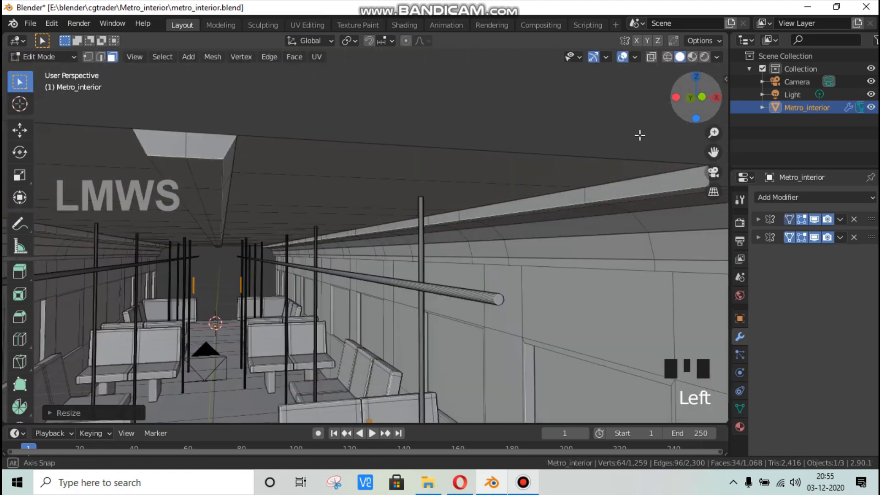
pyautogui.scroll(-3, 573, 232)
pyautogui.scroll(2, 464, 313)
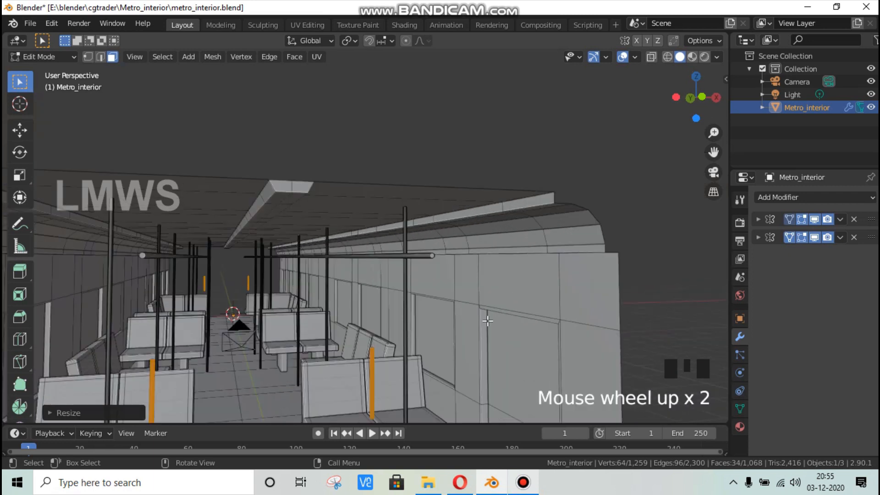
pyautogui.press('s')
pyautogui.press('z')
pyautogui.click(455, 377)
pyautogui.press('g')
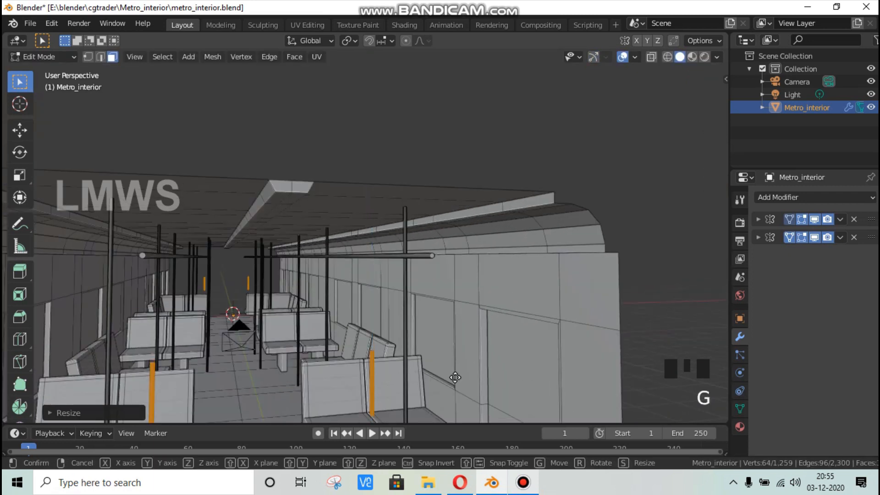
pyautogui.press('z')
pyautogui.click(488, 226)
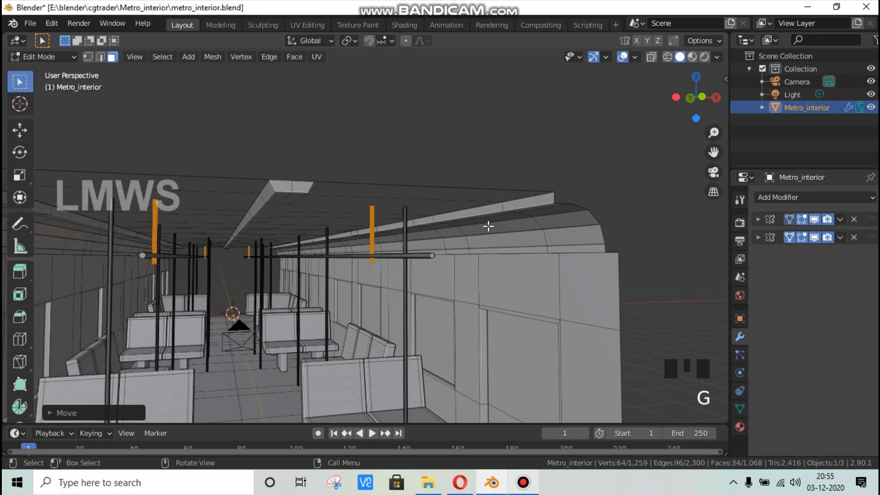
# Step: In the front view, scale the support along Z so its top meets the ceiling, and move it along X in line with the overhead rail
pyautogui.press('KP_1')
pyautogui.scroll(4, 488, 226)
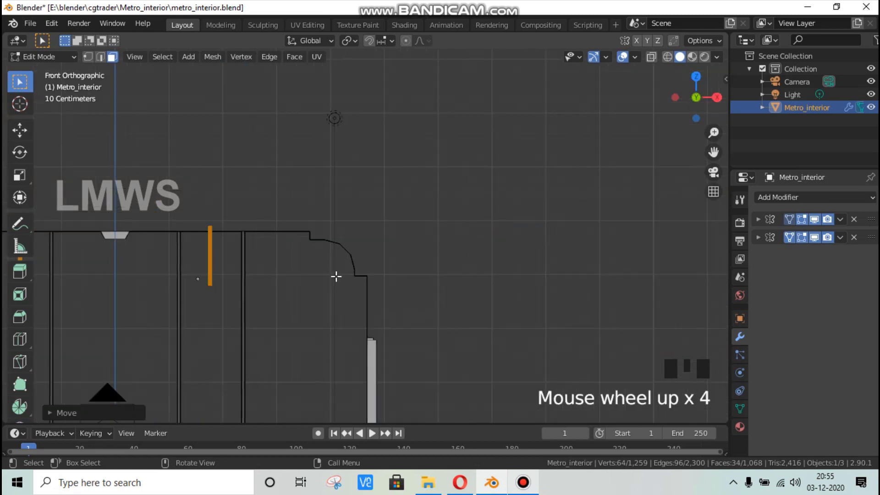
pyautogui.press('s')
pyautogui.press('z')
pyautogui.click(338, 296)
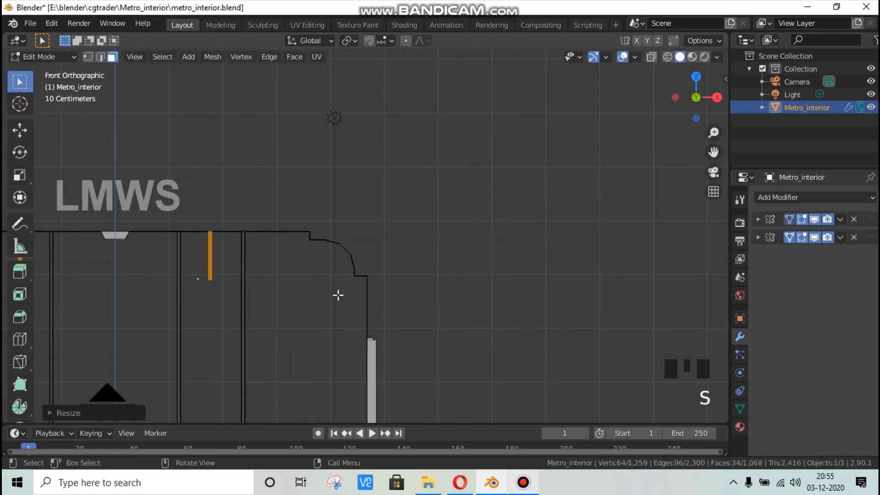
pyautogui.press('g')
pyautogui.press('x')
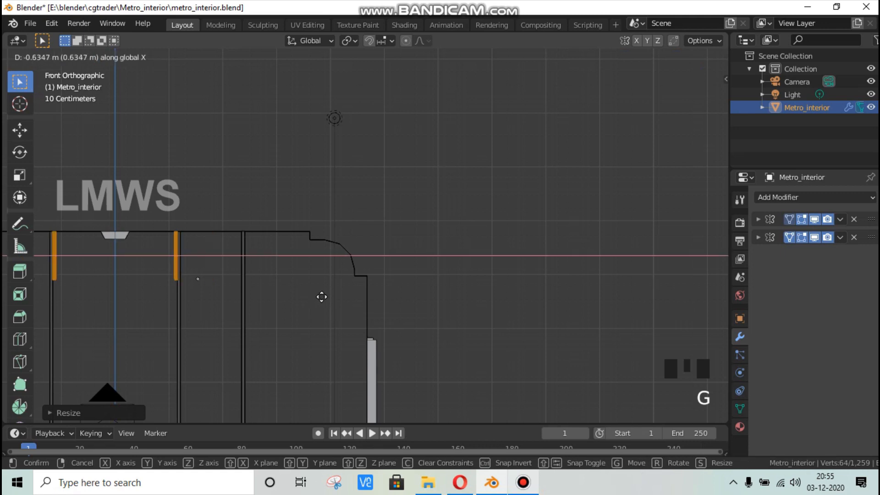
pyautogui.click(405, 260)
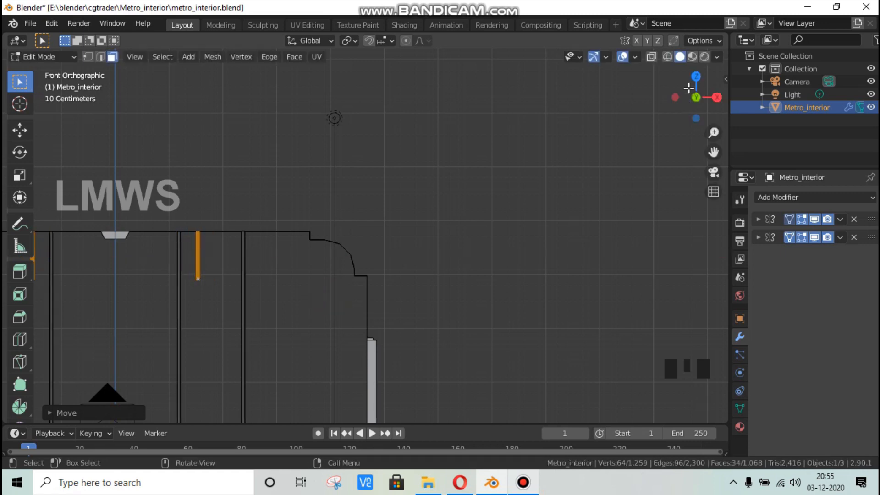
# Step: Turn off the first Mirror modifier's viewport display and view where the short support meets the overhead rail
pyautogui.moveTo(695, 97); pyautogui.dragTo(676, 106)
pyautogui.scroll(-3, 676, 106)
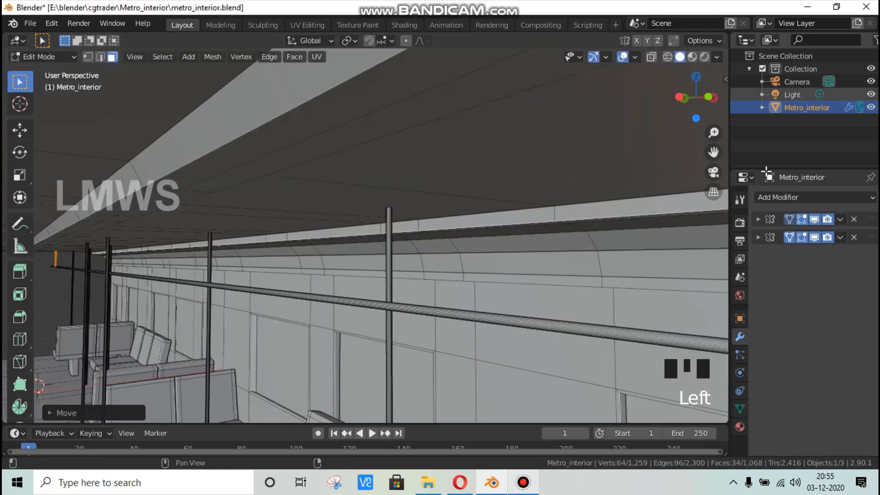
pyautogui.click(814, 219)
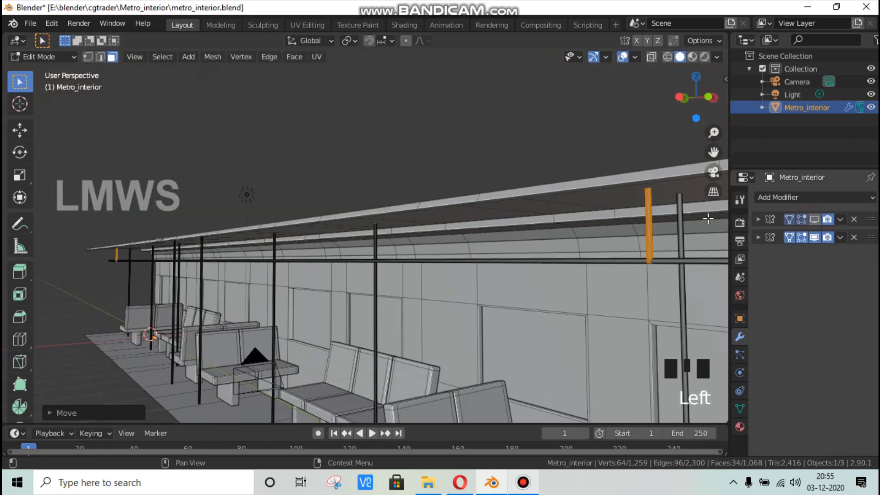
pyautogui.moveTo(696, 97); pyautogui.dragTo(687, 86)
pyautogui.scroll(2, 436, 230)
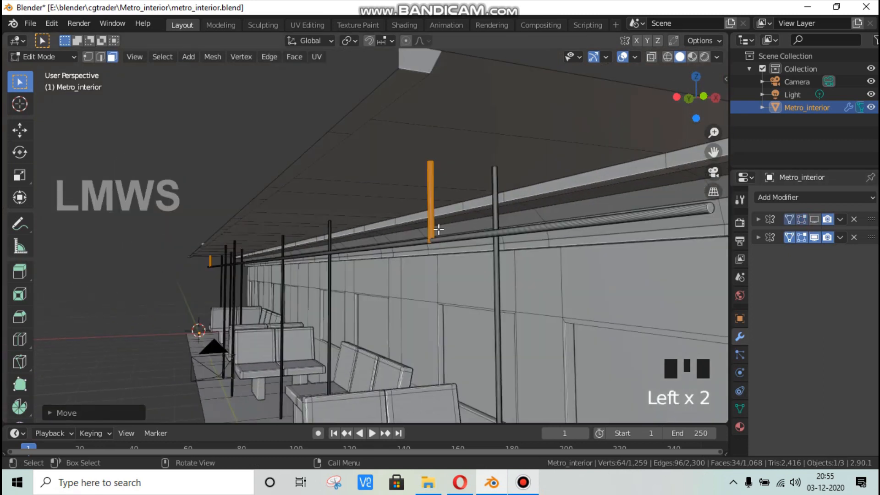
pyautogui.scroll(-1, 694, 183)
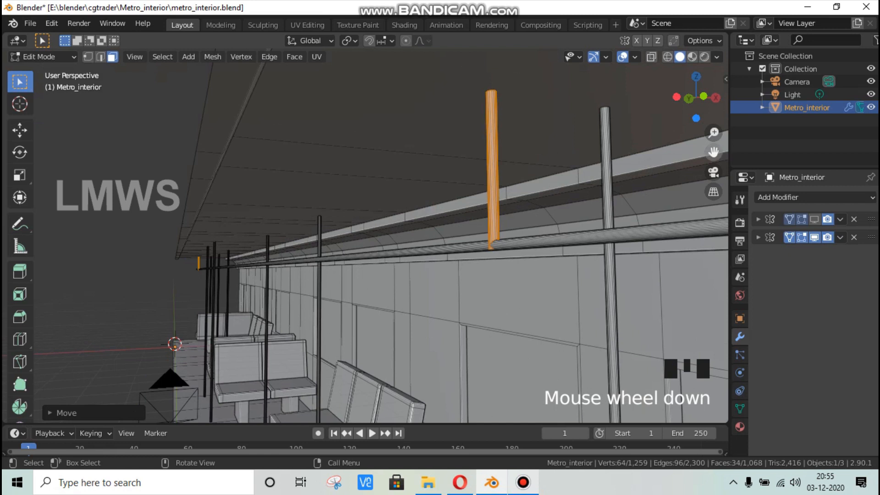
# Step: Scale the support thinner in X and Y without changing Z, and trim its length along Z to end at the rail
pyautogui.moveTo(713, 152); pyautogui.dragTo(637, 168)
pyautogui.moveTo(713, 133); pyautogui.dragTo(603, 289)
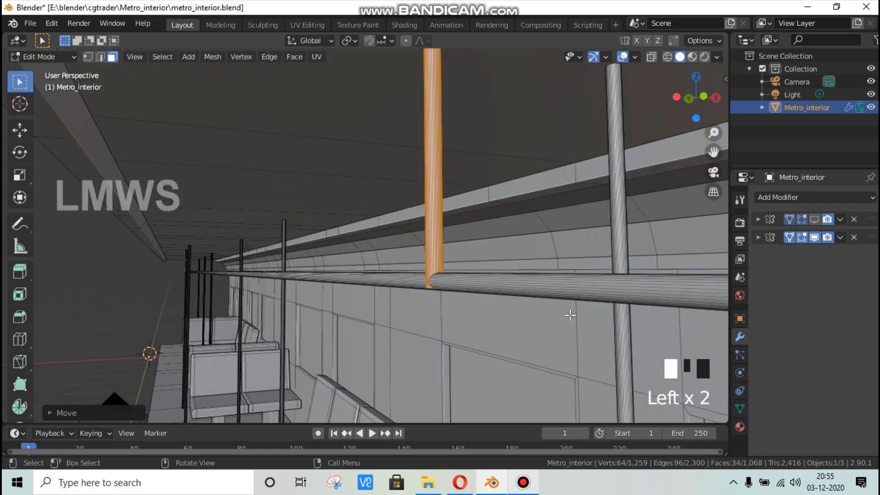
pyautogui.press('s')
pyautogui.hotkey('shift', 'z')
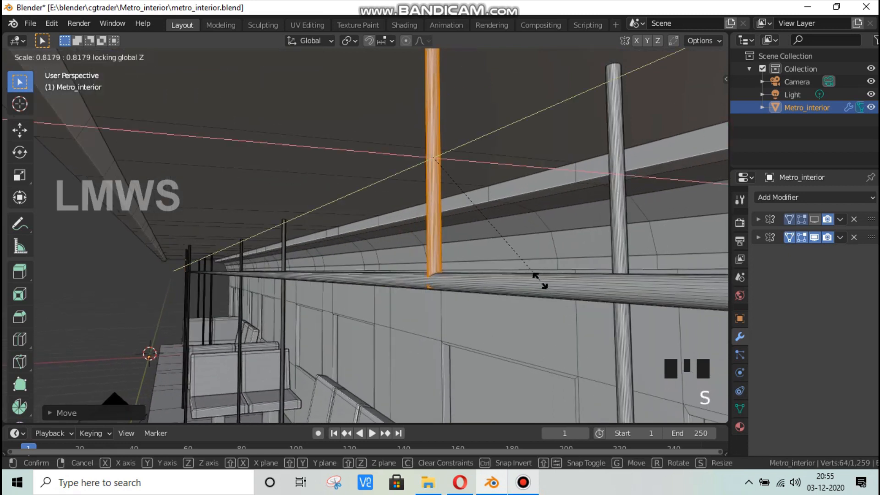
pyautogui.click(552, 293)
pyautogui.press('s')
pyautogui.press('z')
pyautogui.click(526, 306)
# Step: In the left side view, duplicate the ceiling support about 6.6 m along Y, in line with the next handrail pole
pyautogui.scroll(-4, 522, 306)
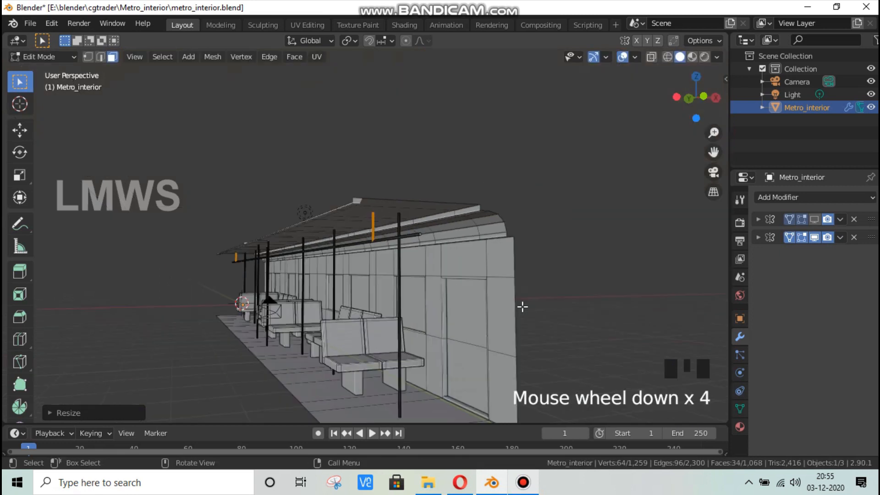
pyautogui.press('ctrl+KP_1')
pyautogui.press('KP_3')
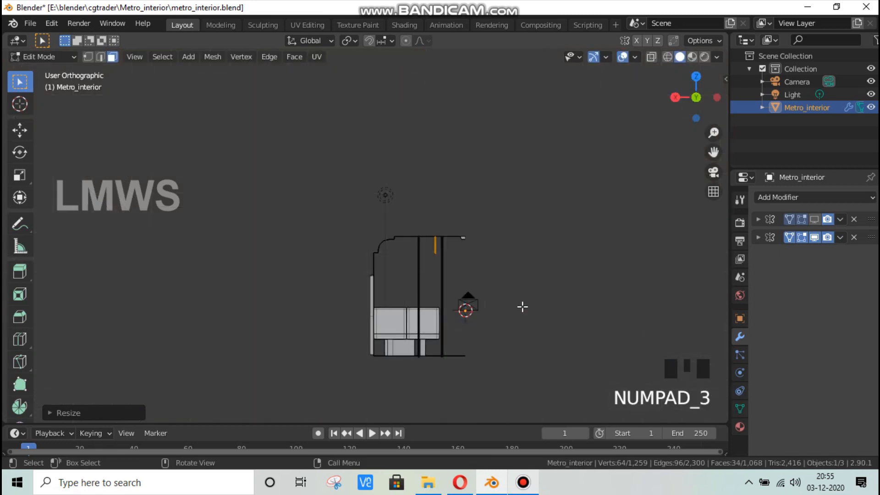
pyautogui.press('ctrl+KP_3')
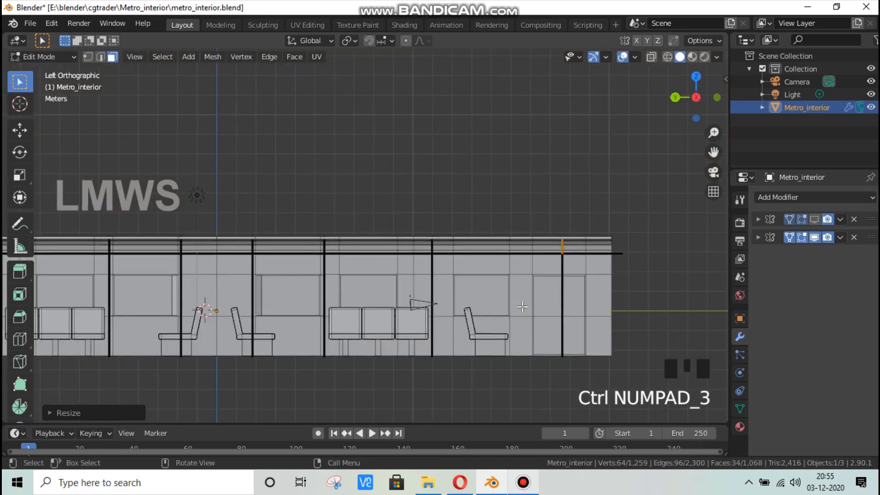
pyautogui.hotkey('shift', 'd')
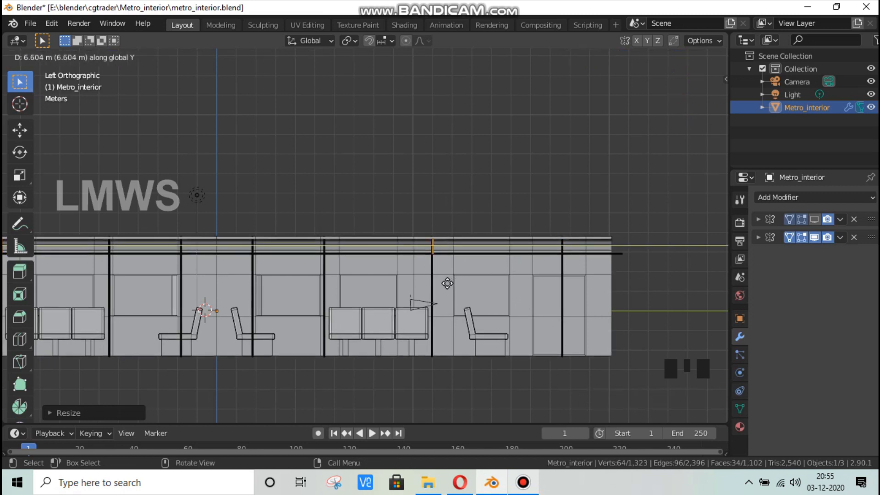
pyautogui.click(447, 283)
# Step: Duplicate the copied support further along Y, in line with the following handrail pole near the three-seat bench
pyautogui.hotkey('shift', 'd')
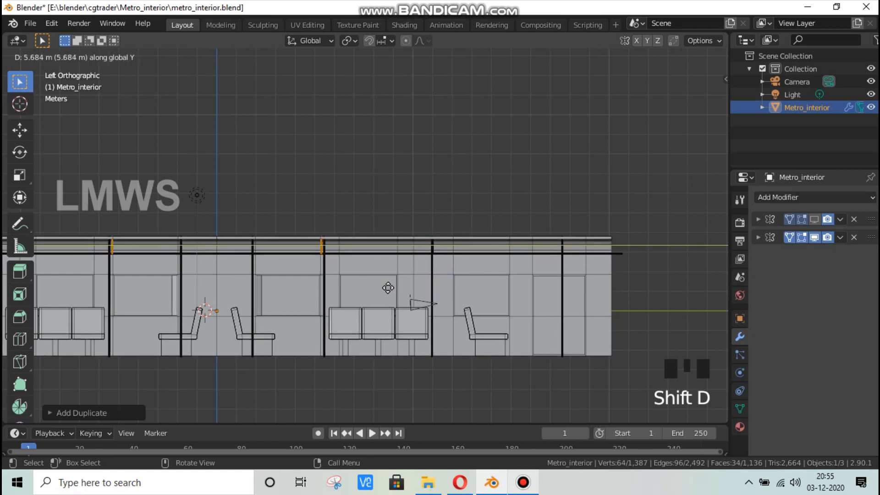
pyautogui.click(390, 288)
pyautogui.hotkey('shift', 'd')
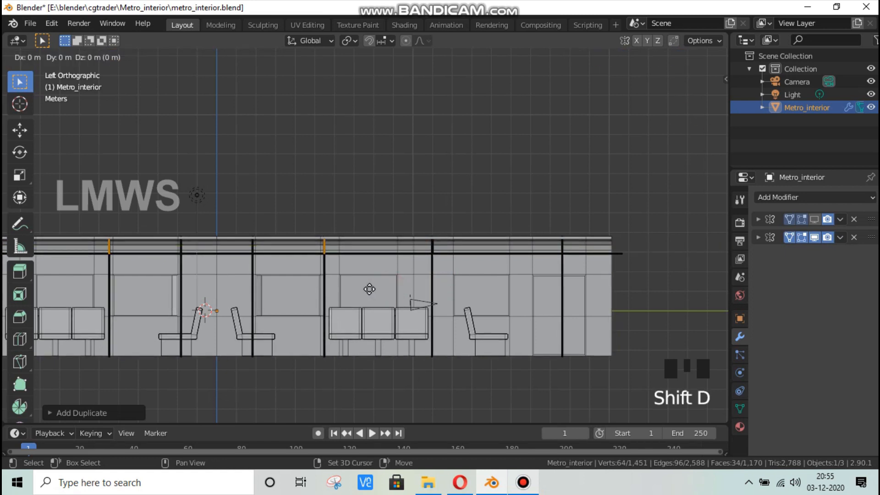
pyautogui.rightClick(318, 297)
# Step: Return to object mode, turn the first Mirror modifier's viewport display back on, review the interior and save the file
pyautogui.moveTo(708, 110); pyautogui.dragTo(579, 163)
pyautogui.scroll(2, 531, 173)
pyautogui.press('Tab')
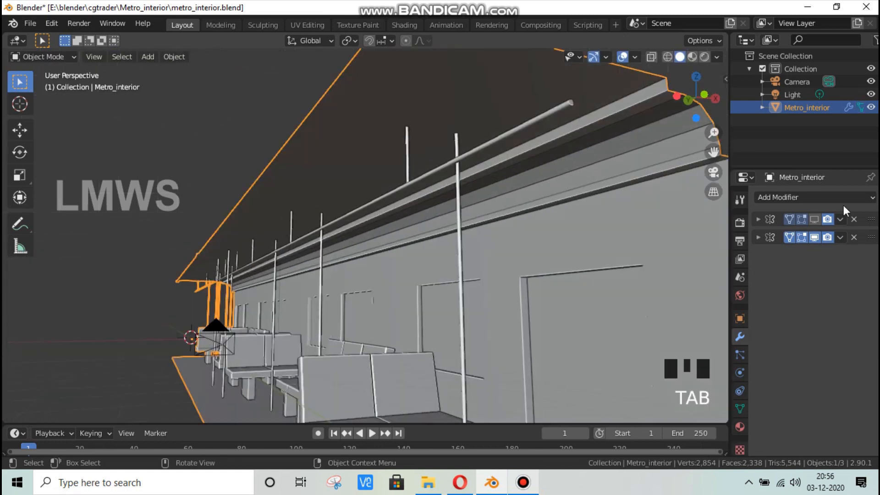
pyautogui.click(688, 210)
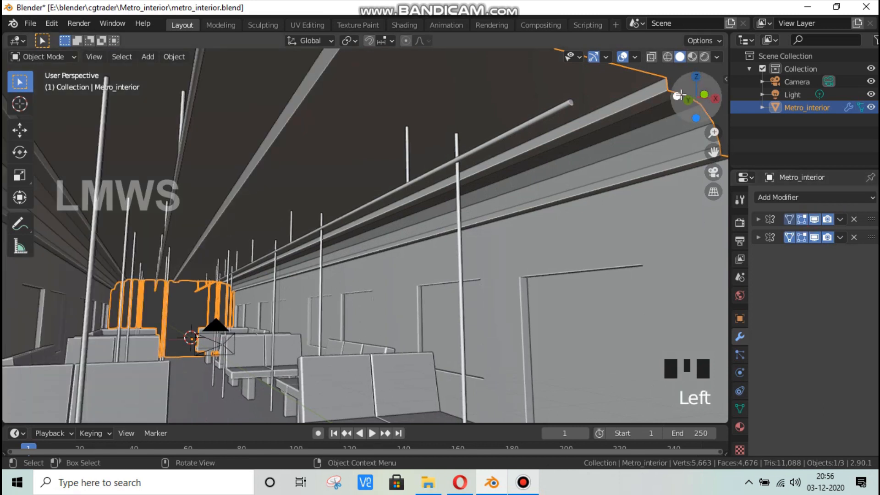
pyautogui.moveTo(695, 99); pyautogui.dragTo(650, 105)
pyautogui.moveTo(692, 147); pyautogui.dragTo(719, 156)
pyautogui.moveTo(550, 220); pyautogui.dragTo(427, 292)
pyautogui.scroll(-3, 459, 302)
pyautogui.hotkey('ctrl', 's')
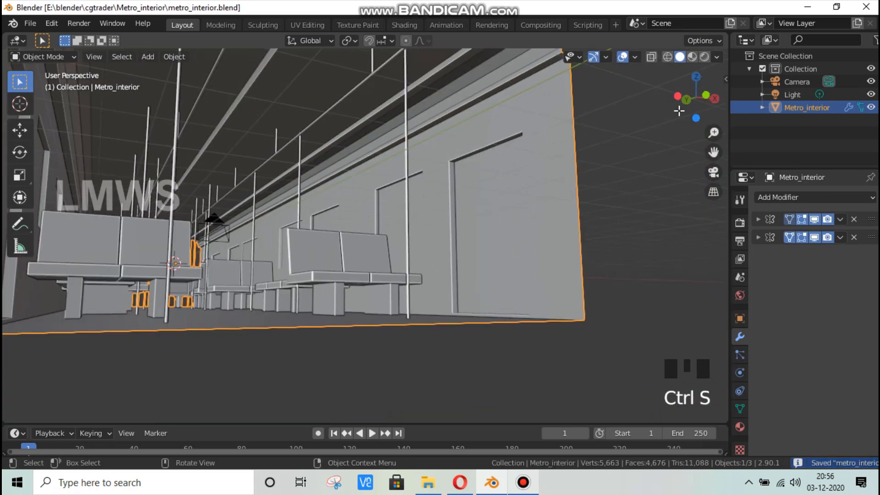
# Step: View the carriage down its aisle and compare it with the train interior reference image in the browser
pyautogui.moveTo(694, 98); pyautogui.dragTo(571, 191)
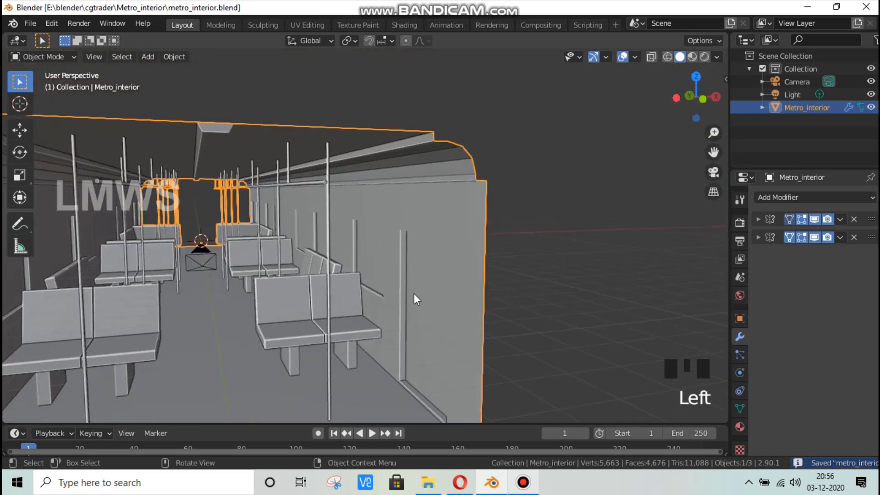
pyautogui.scroll(2, 414, 295)
pyautogui.click(460, 483)
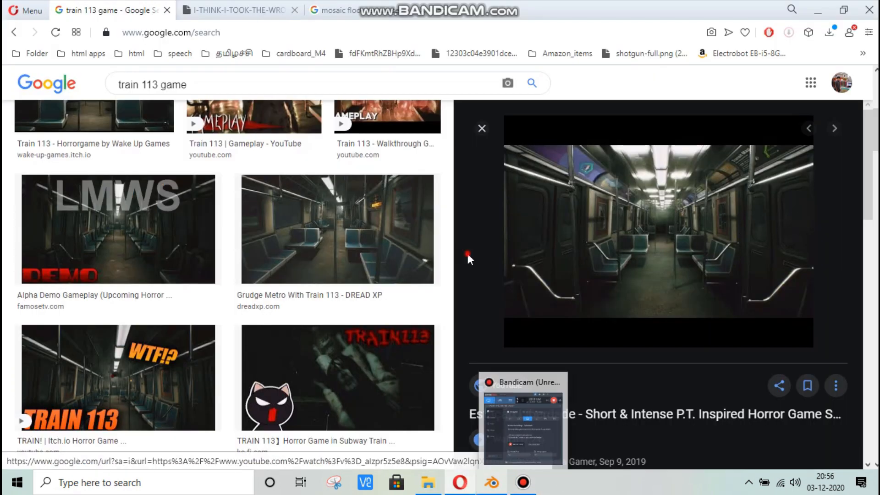
pyautogui.hotkey('alt', 'Tab')
# Step: Turn off the first Mirror modifier's viewport display and enter edit mode close to the wall's window openings
pyautogui.click(814, 219)
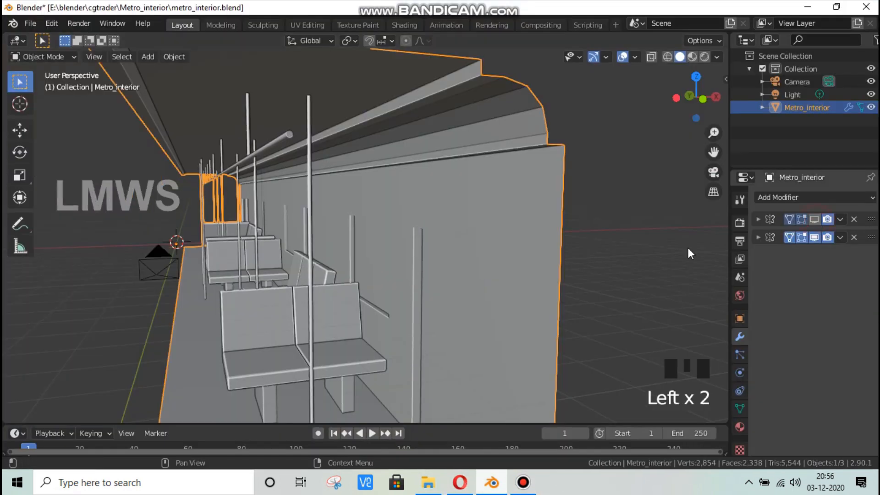
pyautogui.click(697, 97)
pyautogui.moveTo(697, 97); pyautogui.dragTo(714, 95)
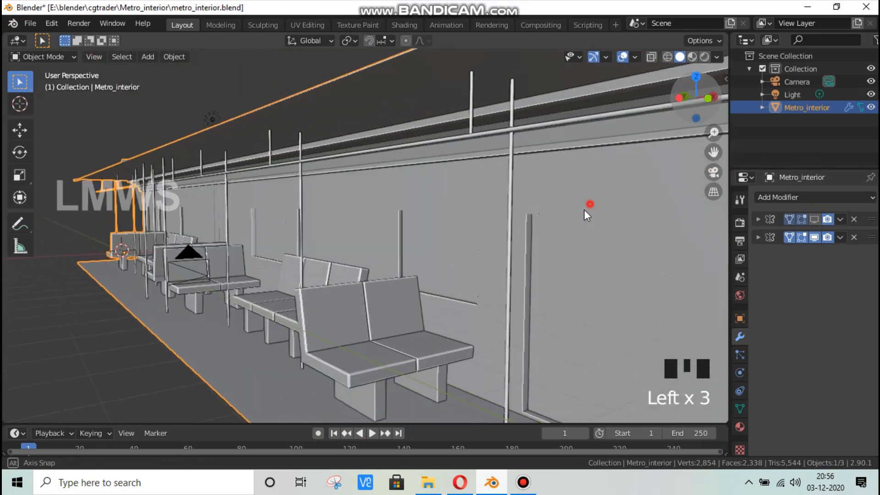
pyautogui.click(584, 209)
pyautogui.press('Tab')
pyautogui.scroll(2, 498, 221)
pyautogui.scroll(2, 498, 221)
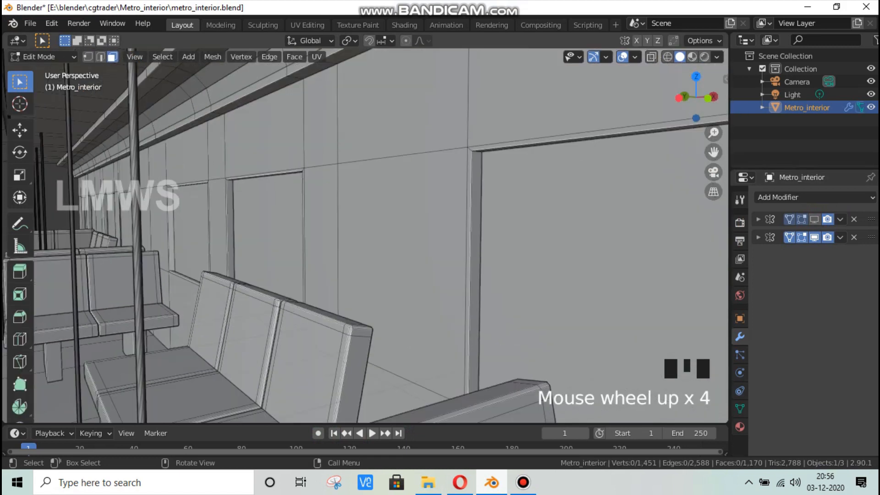
# Step: With edge selection, select the four short corner edges of the window recess nearest the end door, using wireframe shading for hidden ones
pyautogui.moveTo(696, 97); pyautogui.dragTo(504, 284)
pyautogui.click(436, 114)
pyautogui.scroll(-1, 639, 177)
pyautogui.scroll(1, 375, 338)
pyautogui.keyDown('shift'); pyautogui.click(515, 322); pyautogui.keyUp('shift')
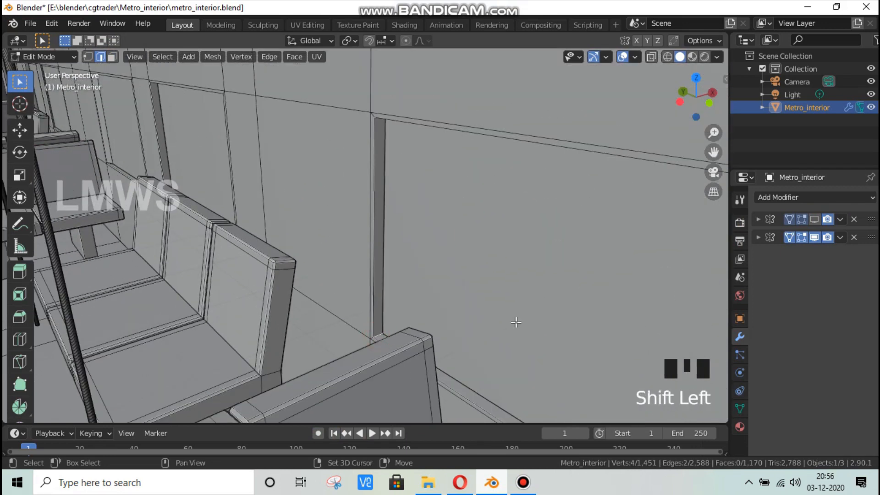
pyautogui.scroll(-2, 586, 228)
pyautogui.moveTo(679, 102); pyautogui.dragTo(765, 80)
pyautogui.moveTo(713, 151); pyautogui.dragTo(439, 213)
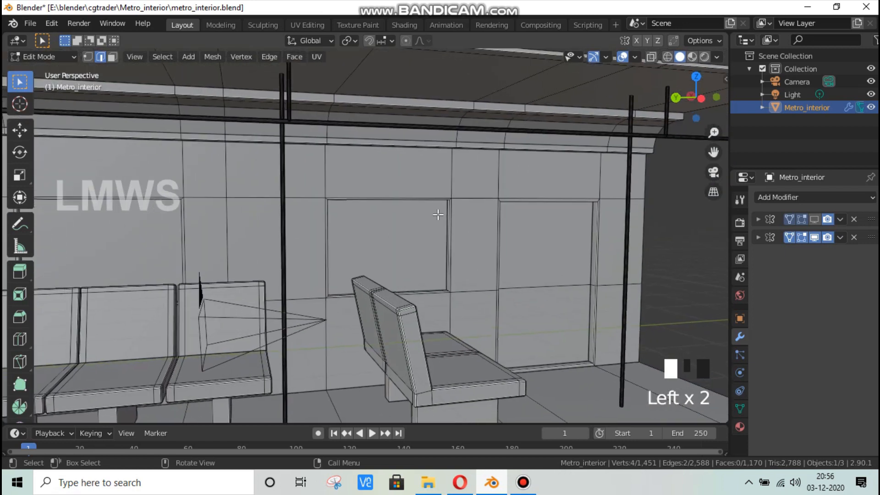
pyautogui.scroll(5, 526, 206)
pyautogui.moveTo(696, 97); pyautogui.dragTo(708, 96)
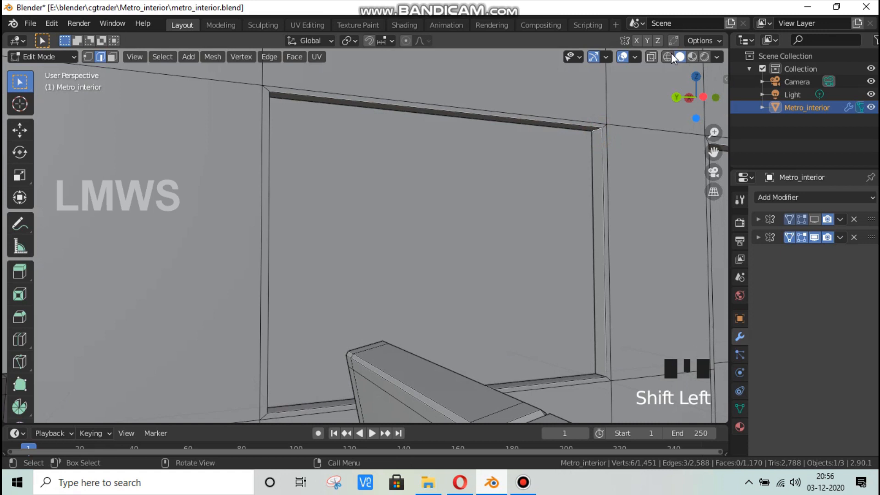
pyautogui.click(667, 57)
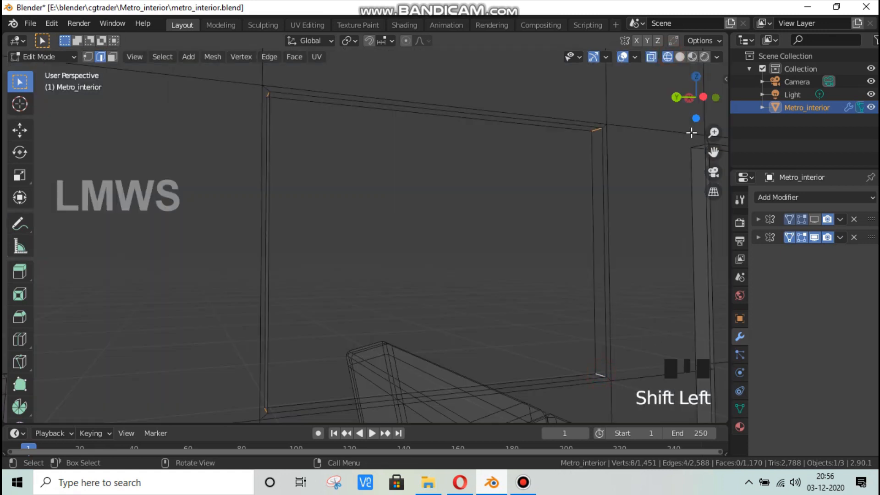
# Step: Back in solid shading, add the upper and reachable lower corner edges of the window behind the three-seat bench to the selection
pyautogui.scroll(-3, 688, 92)
pyautogui.click(679, 56)
pyautogui.moveTo(714, 151)
pyautogui.mouseDown()
pyautogui.moveTo(761, 170)
pyautogui.moveTo(870, 160)
pyautogui.moveTo(857, 162)
pyautogui.mouseUp()
pyautogui.scroll(3, 485, 166)
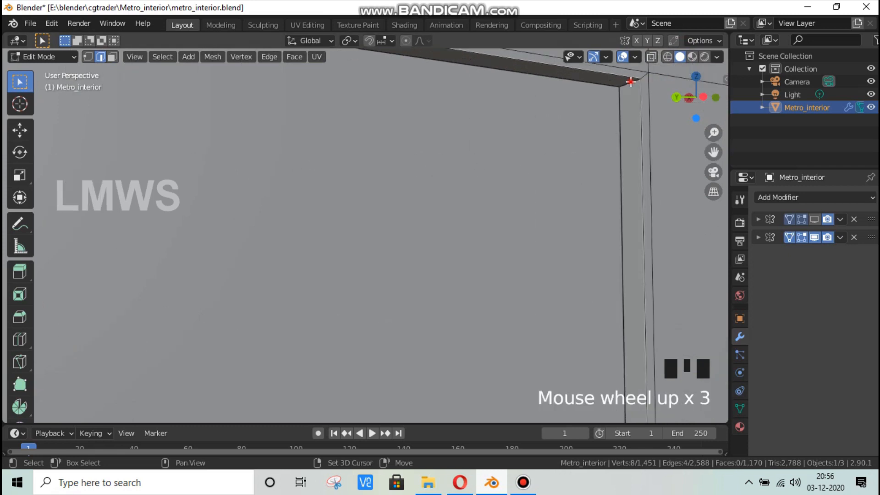
pyautogui.keyDown('shift'); pyautogui.click(631, 82); pyautogui.keyUp('shift')
pyautogui.keyDown('shift'); pyautogui.scroll(-2, 432, 180); pyautogui.keyUp('shift')
pyautogui.scroll(-2, 432, 181)
pyautogui.click(432, 181)
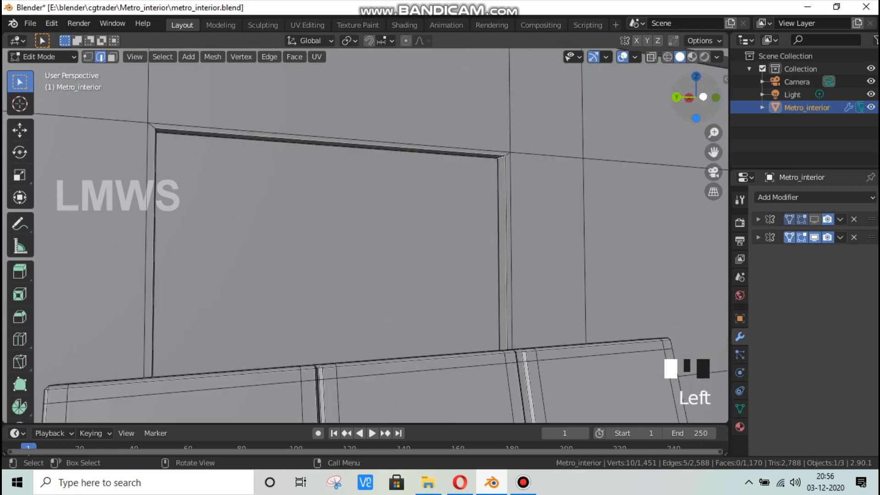
pyautogui.moveTo(703, 97); pyautogui.dragTo(669, 88)
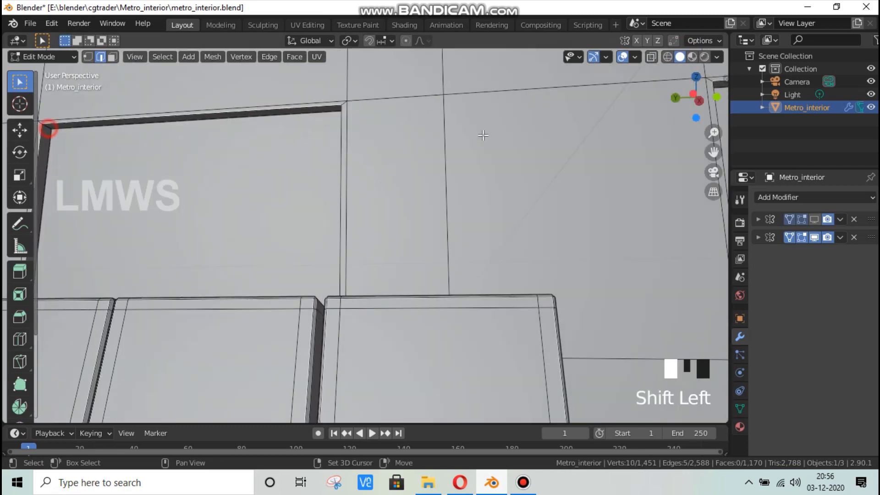
pyautogui.keyDown('shift'); pyautogui.click(48, 129); pyautogui.keyUp('shift')
pyautogui.moveTo(713, 151); pyautogui.dragTo(877, 127)
pyautogui.moveTo(700, 97); pyautogui.dragTo(631, 121)
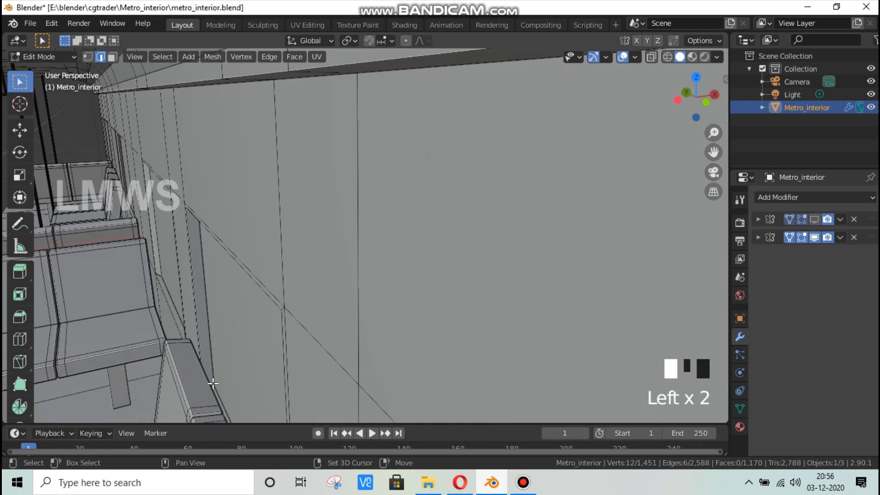
pyautogui.scroll(-2, 582, 191)
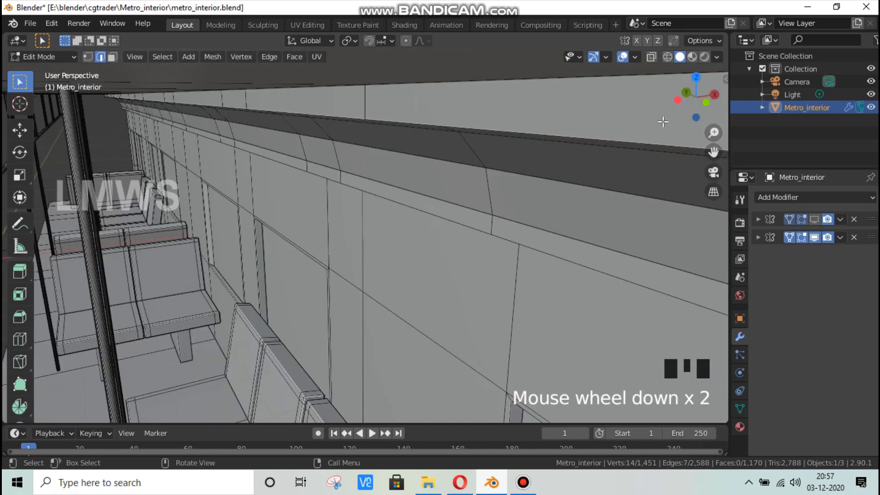
# Step: Examine the corner edges of the neighbouring window recesses in wireframe and solid shading
pyautogui.moveTo(696, 98); pyautogui.dragTo(655, 104)
pyautogui.scroll(4, 394, 204)
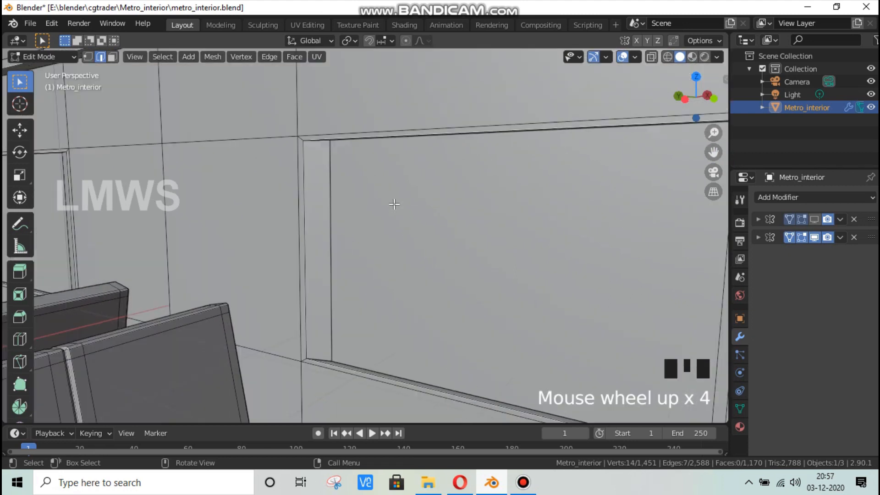
pyautogui.click(667, 57)
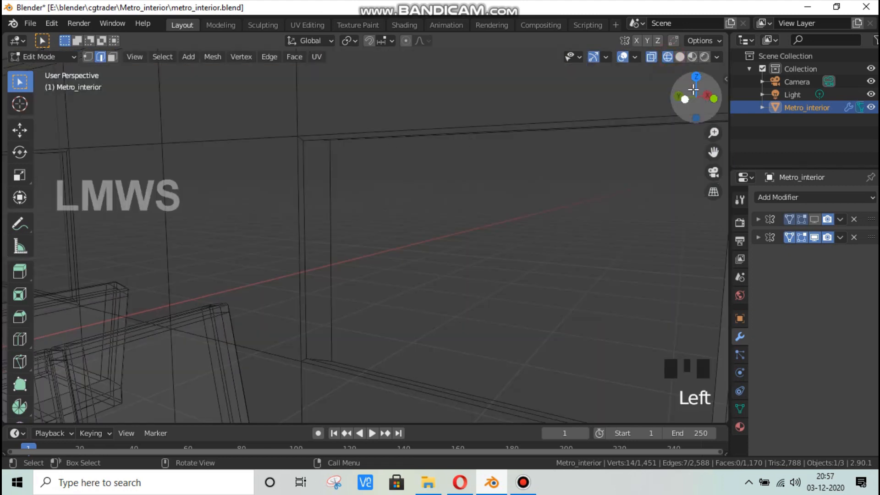
pyautogui.moveTo(695, 97); pyautogui.dragTo(628, 108)
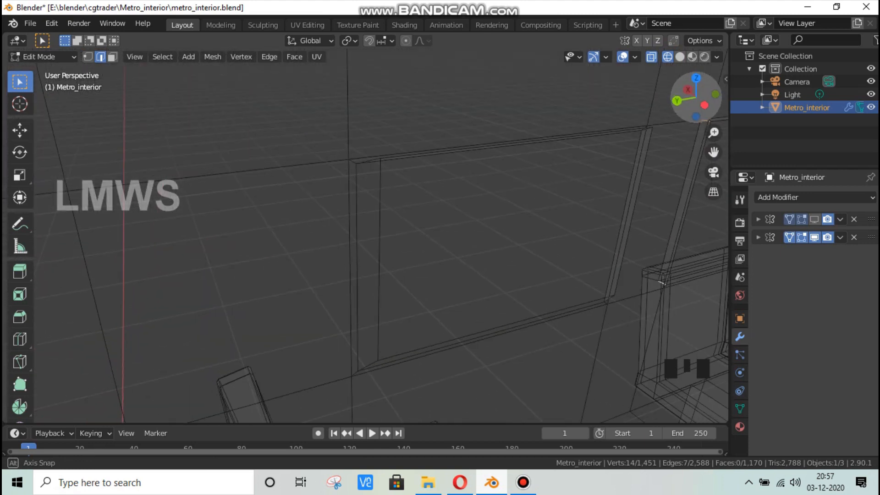
pyautogui.click(680, 57)
pyautogui.moveTo(704, 103)
pyautogui.mouseDown()
pyautogui.moveTo(671, 104)
pyautogui.moveTo(701, 103)
pyautogui.moveTo(674, 94)
pyautogui.mouseUp()
pyautogui.scroll(-2, 692, 153)
pyautogui.moveTo(712, 153); pyautogui.dragTo(552, 207)
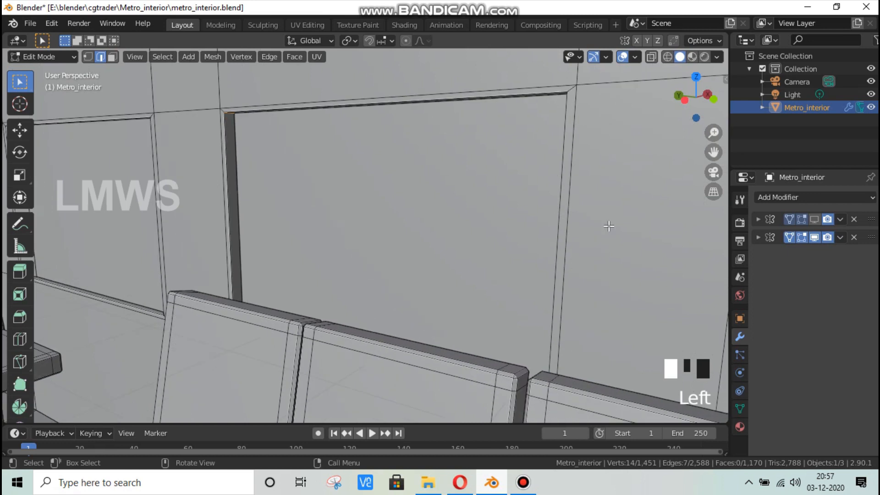
# Step: Bevel the selected window corner edges by about 0.165 m with 3 segments, and clear the selection
pyautogui.hotkey('ctrl', 'b')
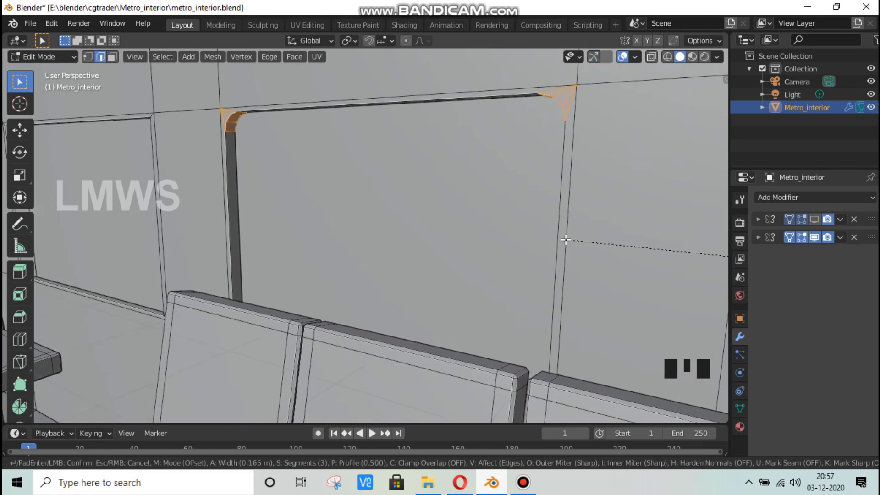
pyautogui.click(563, 238)
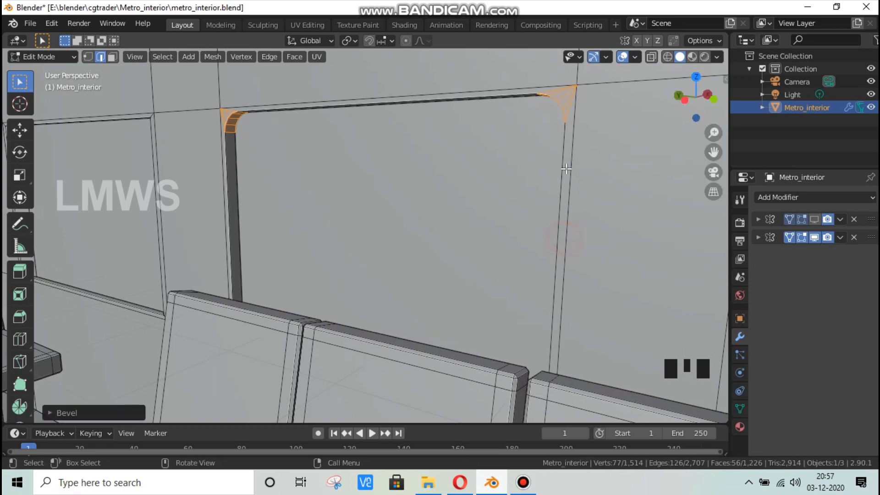
pyautogui.hotkey('alt', 'a')
pyautogui.scroll(-2, 568, 194)
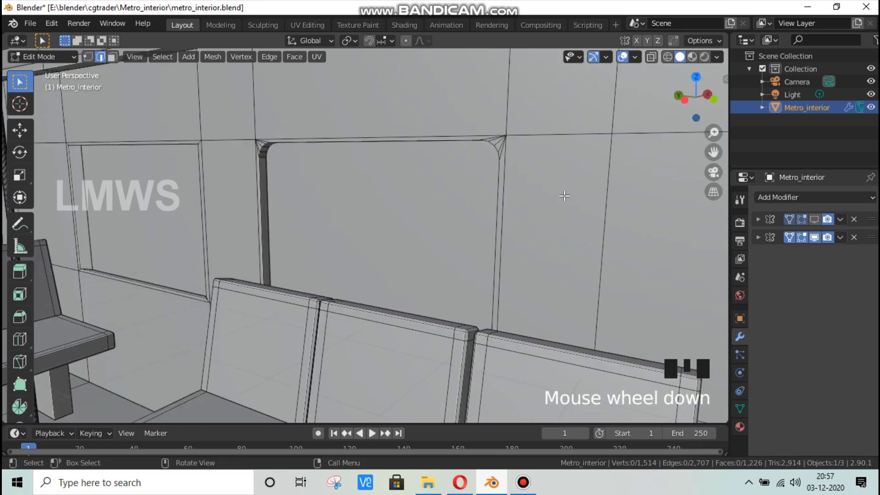
# Step: Select the inner face of the adjacent square-cornered window recess and shift it slightly along Y in the top view
pyautogui.moveTo(695, 97); pyautogui.dragTo(618, 116)
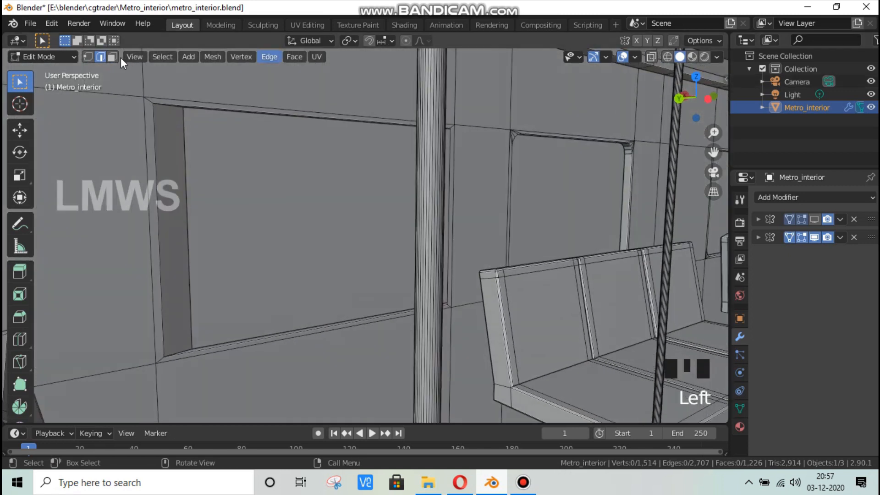
pyautogui.click(114, 58)
pyautogui.click(316, 166)
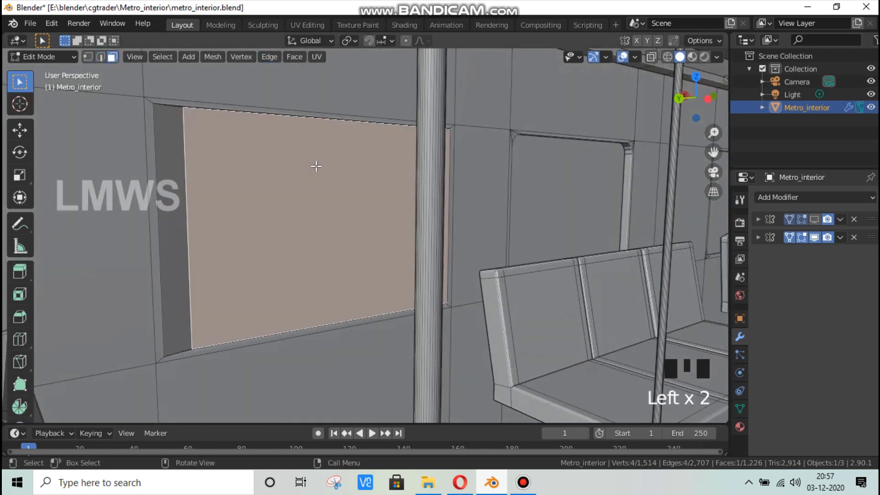
pyautogui.press('KP_7')
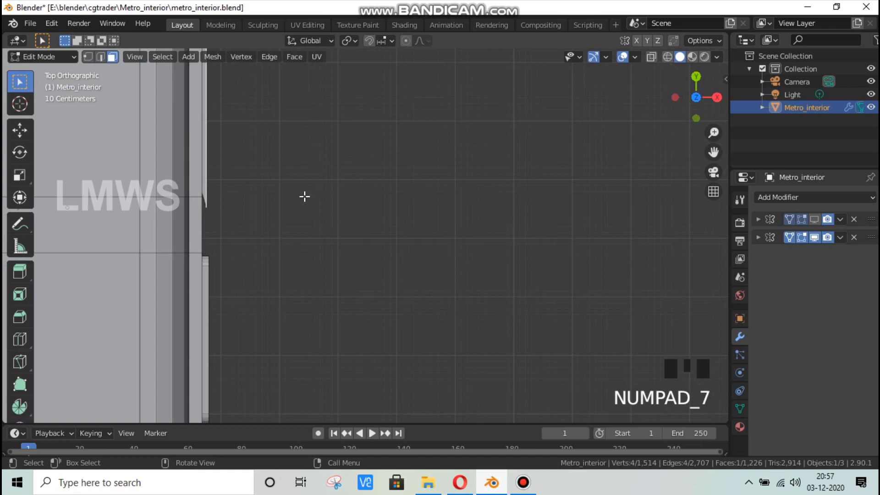
pyautogui.scroll(-2, 305, 196)
pyautogui.press('g')
pyautogui.press('y')
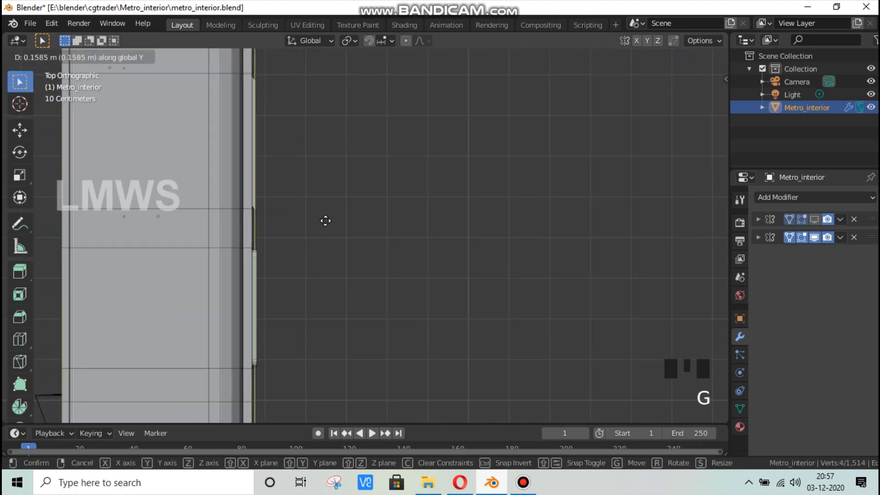
pyautogui.click(327, 218)
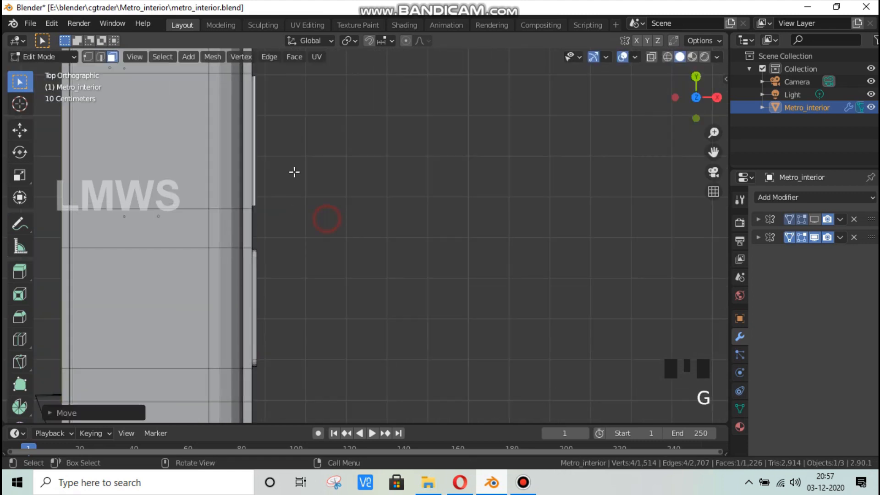
# Step: In the top view, shift the recess's inner face about 0.05 m outward along X to line up with the neighbouring recess
pyautogui.scroll(3, 295, 173)
pyautogui.moveTo(713, 152); pyautogui.dragTo(492, 195)
pyautogui.scroll(2, 387, 208)
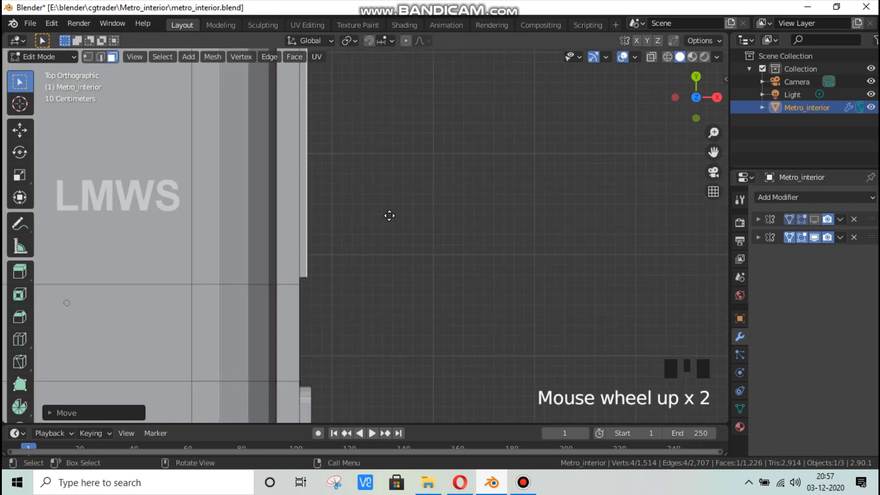
pyautogui.press('g')
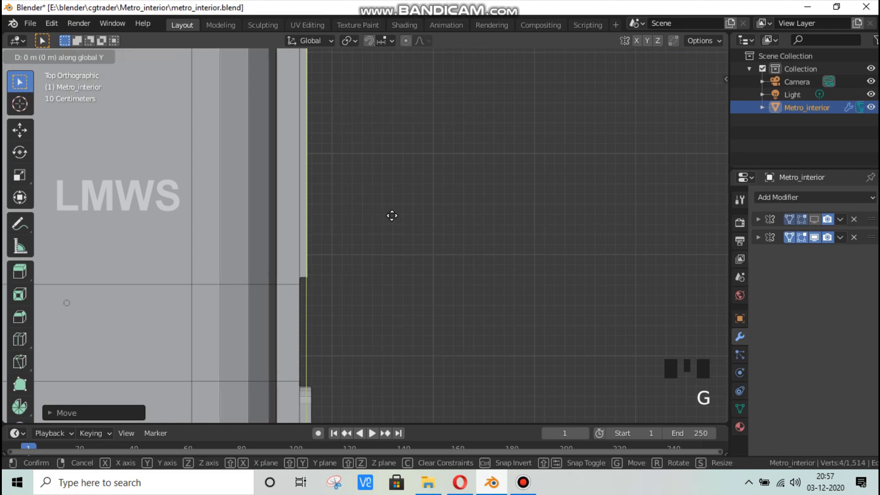
pyautogui.click(381, 221)
pyautogui.press('g')
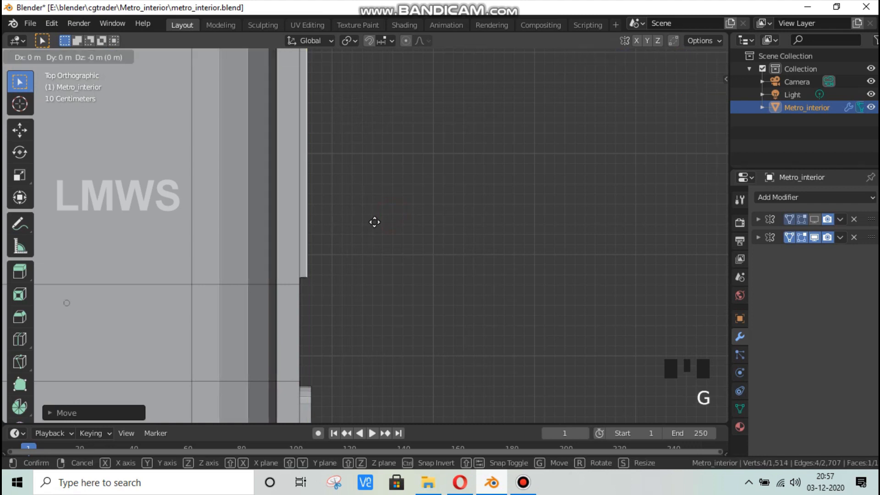
pyautogui.press('x')
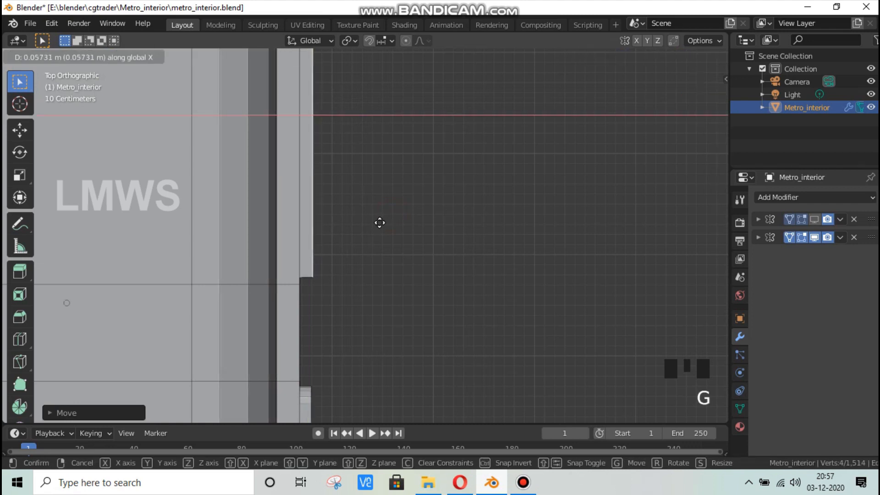
pyautogui.click(379, 223)
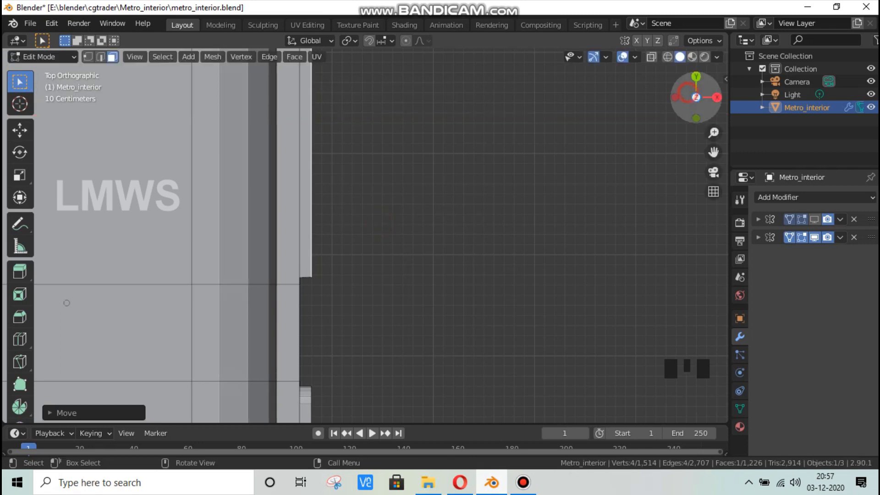
# Step: Clear the face selection and select the four corner edges of the square-cornered window recess
pyautogui.moveTo(692, 92); pyautogui.dragTo(669, 110)
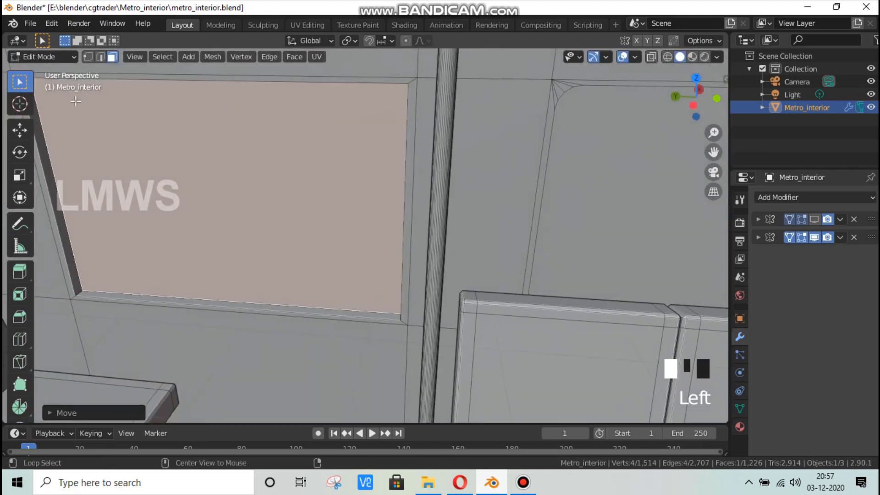
pyautogui.hotkey('alt', 'a')
pyautogui.click(100, 57)
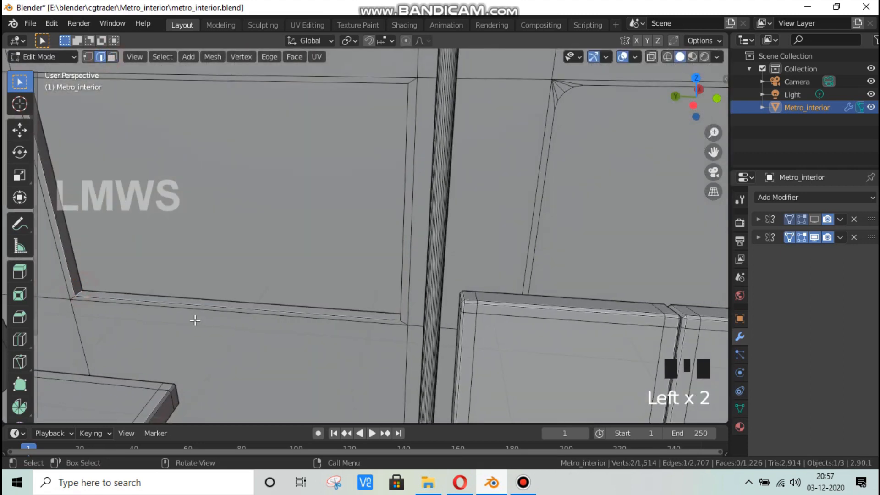
pyautogui.moveTo(698, 100); pyautogui.dragTo(432, 77)
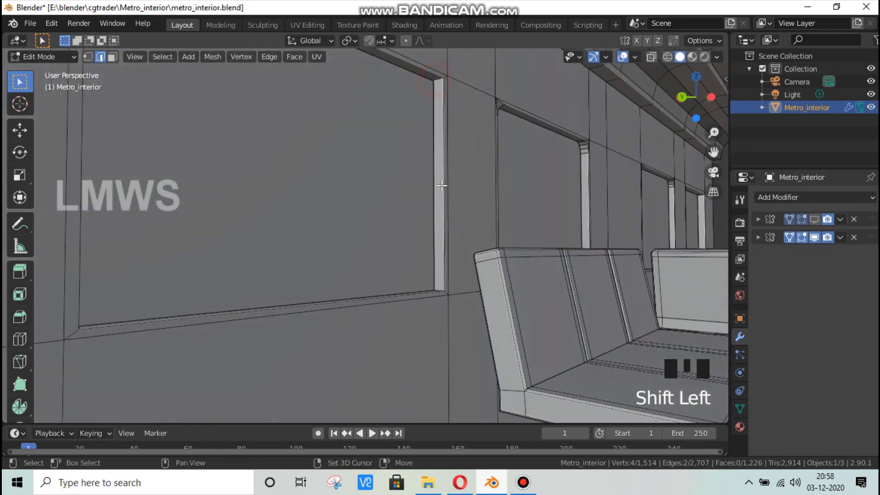
pyautogui.keyDown('shift'); pyautogui.click(435, 290); pyautogui.keyUp('shift')
pyautogui.moveTo(677, 110); pyautogui.dragTo(504, 96)
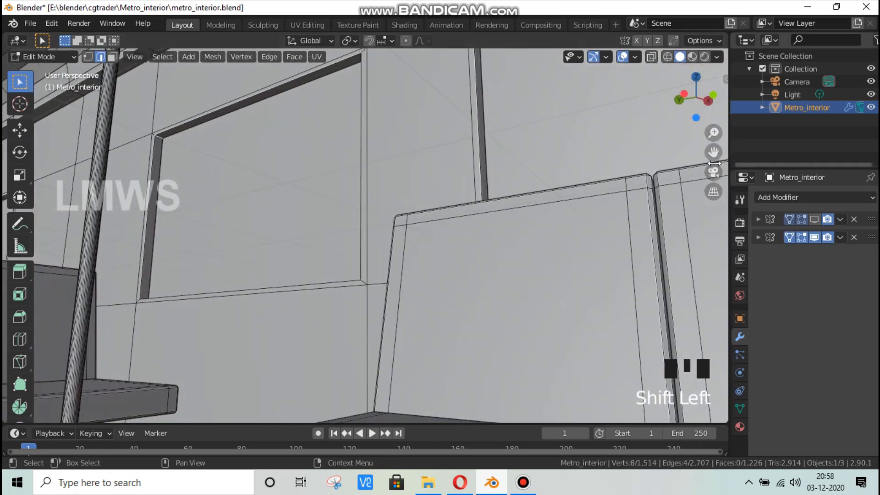
pyautogui.moveTo(713, 151); pyautogui.dragTo(436, 240)
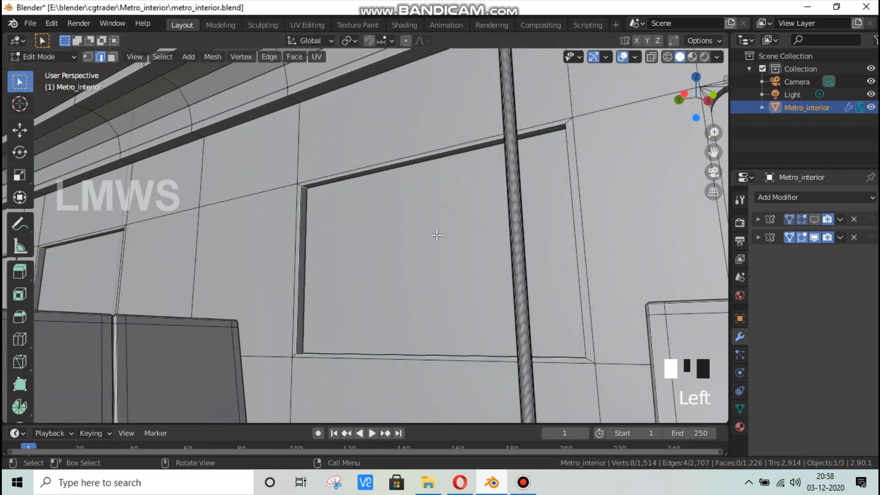
# Step: Bevel the selected window corner edges by about 0.16 m with 4 segments, and clear the selection
pyautogui.scroll(2, 427, 257)
pyautogui.hotkey('ctrl', 'b')
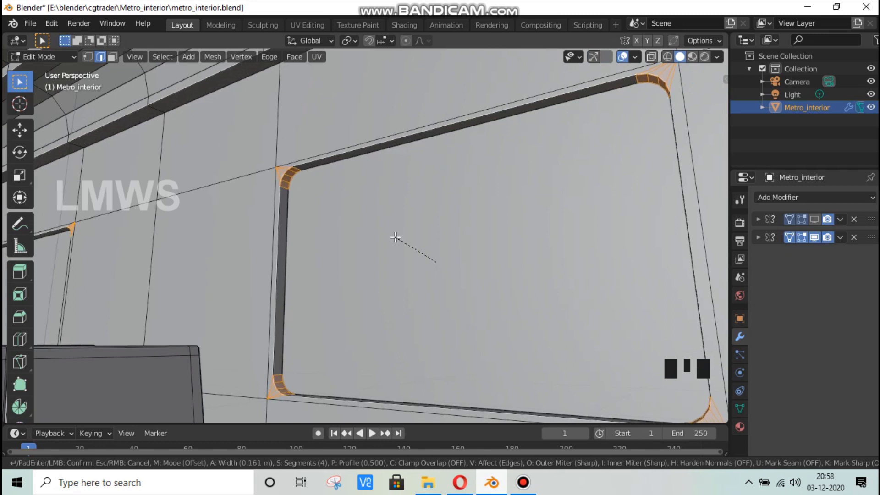
pyautogui.click(422, 226)
pyautogui.scroll(-2, 410, 230)
pyautogui.moveTo(683, 105); pyautogui.dragTo(586, 169)
pyautogui.scroll(-3, 521, 222)
pyautogui.hotkey('alt', 'a')
pyautogui.scroll(-2, 536, 223)
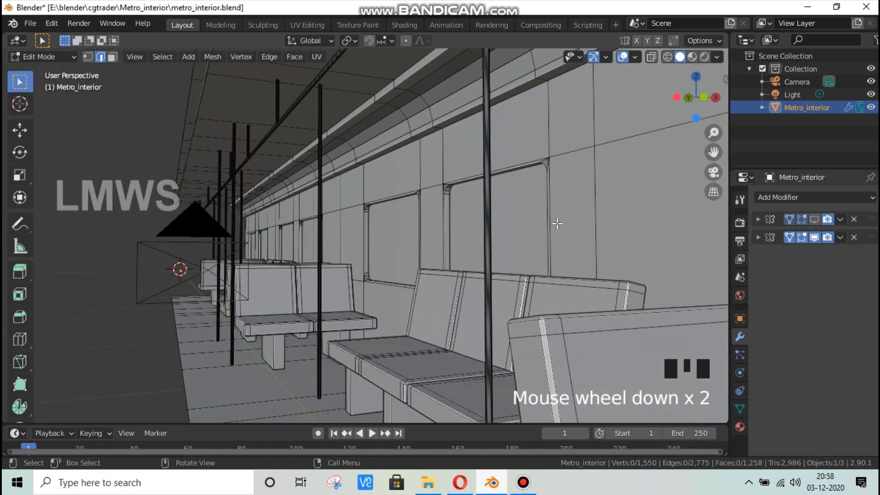
# Step: Save the file and compare the door recess at the end of the wall with the train reference images in the browser
pyautogui.hotkey('ctrl', 's')
pyautogui.moveTo(711, 150); pyautogui.dragTo(653, 138)
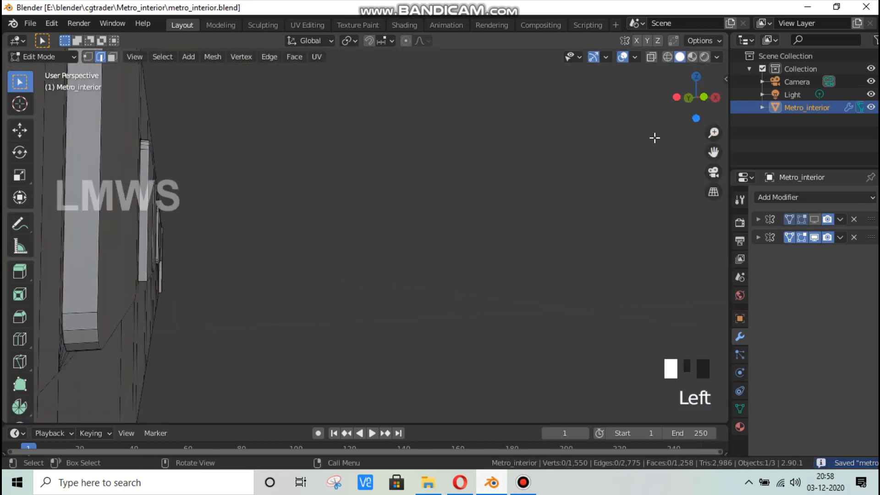
pyautogui.scroll(-3, 654, 138)
pyautogui.moveTo(678, 102); pyautogui.dragTo(656, 110)
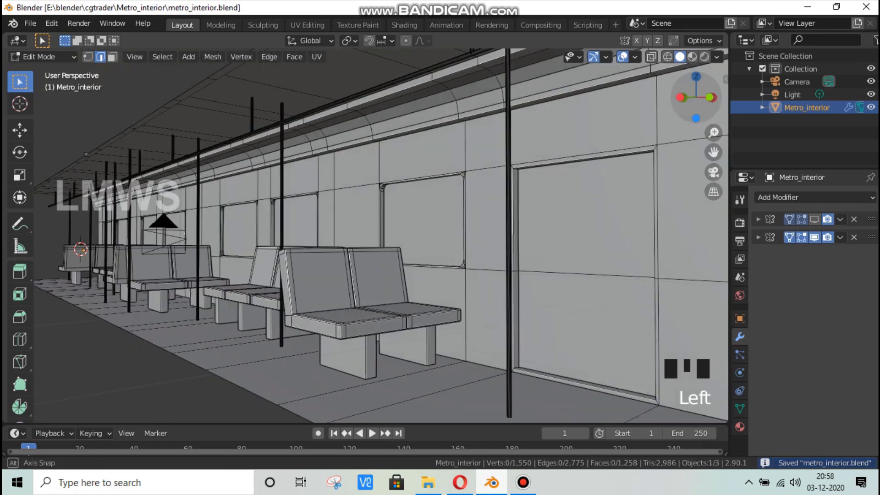
pyautogui.click(459, 484)
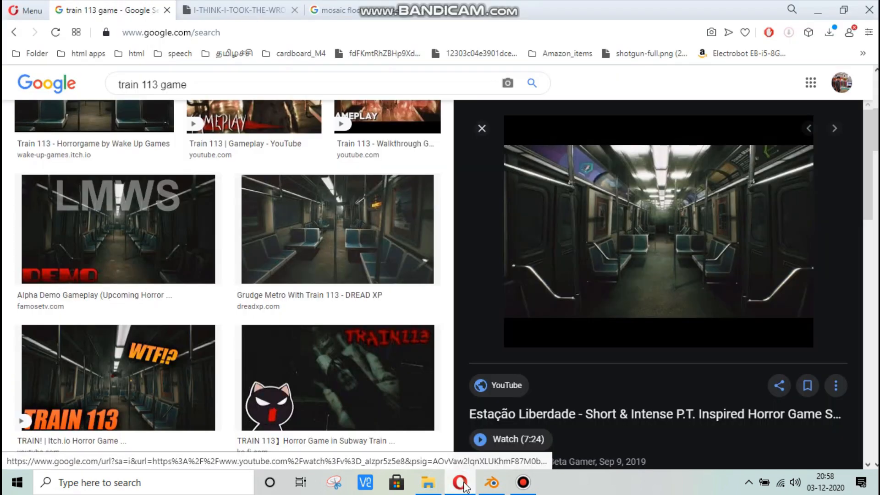
# Step: Switch back to Blender, turn on the first mirror modifier's viewport display and clear the selection
pyautogui.click(491, 482)
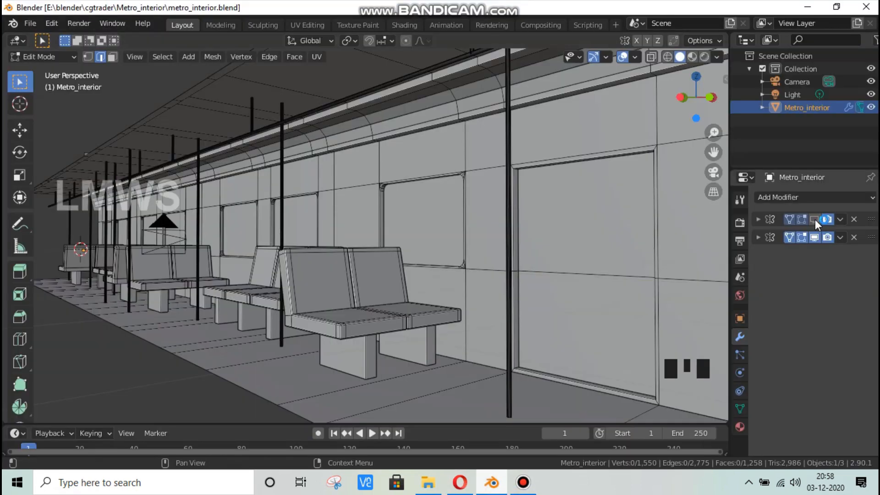
pyautogui.press('Left')
pyautogui.press('Left')
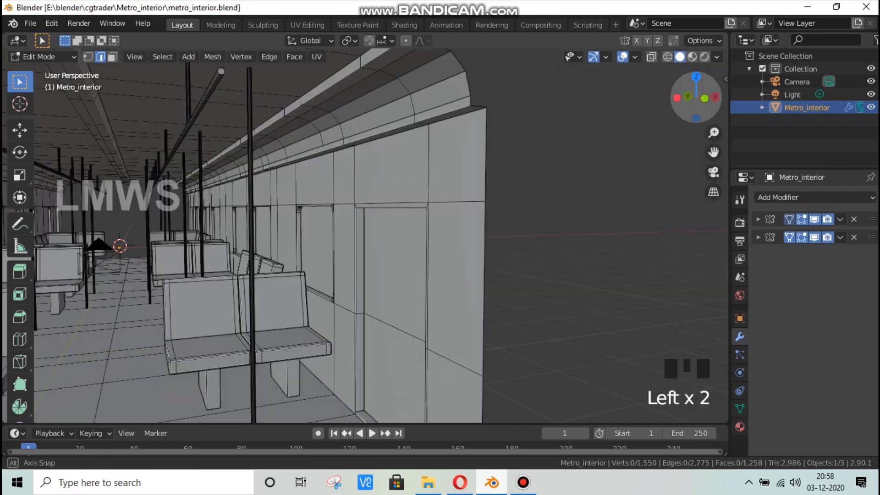
pyautogui.hotkey('alt', 'a')
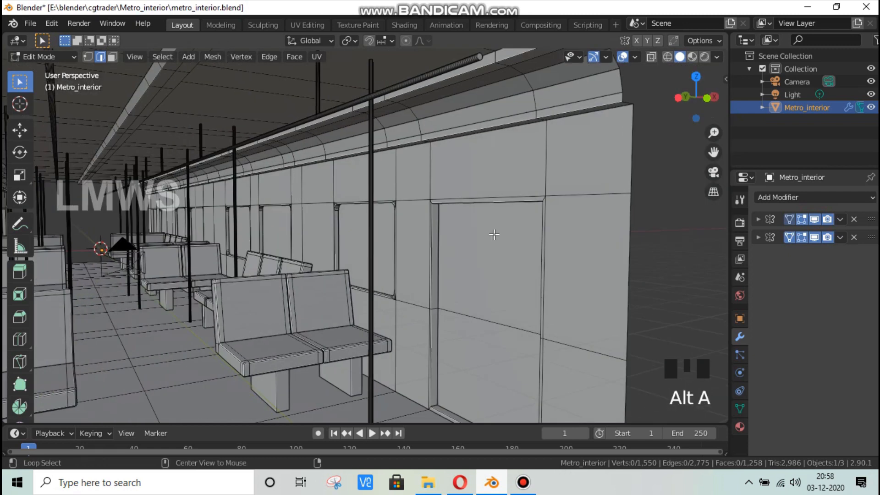
# Step: Add a centred vertical loop cut that splits the door recess into two leaves, and clear the selection
pyautogui.hotkey('ctrl', 'r')
pyautogui.click(485, 194)
pyautogui.press('Escape')
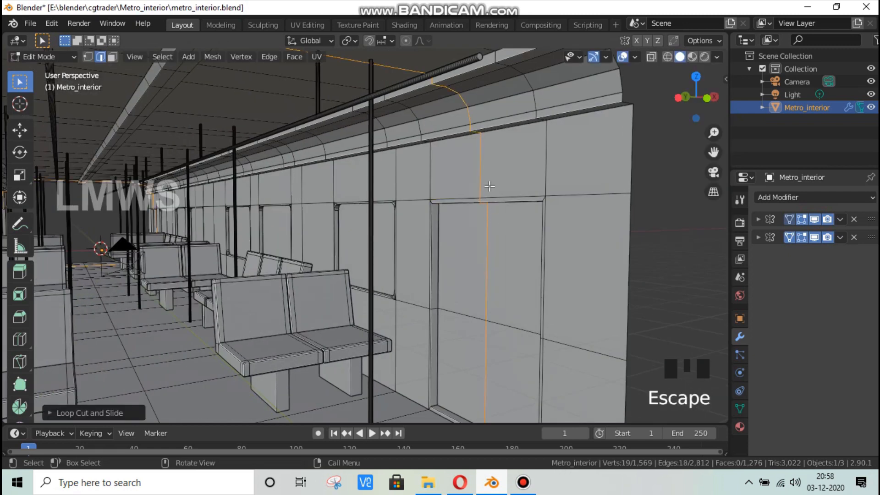
pyautogui.hotkey('alt', 'a')
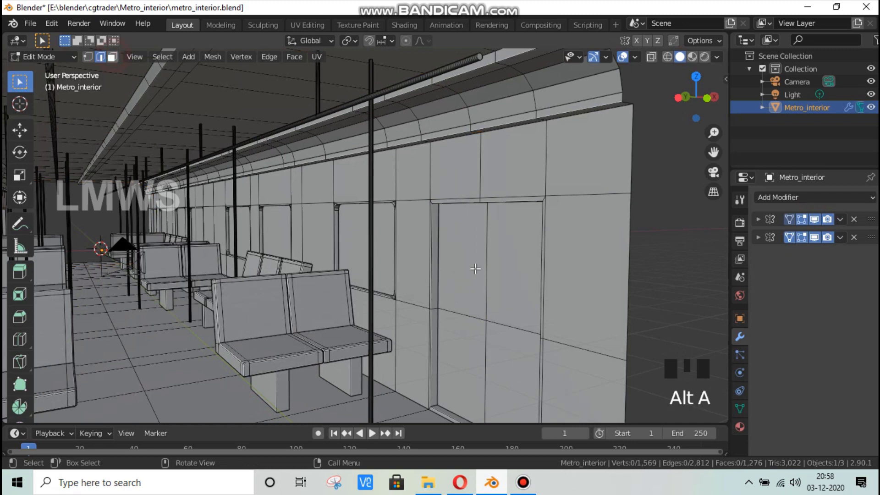
# Step: Select the upper faces of both door leaves and set the transform pivot point to Individual Origins
pyautogui.click(456, 257)
pyautogui.click(455, 257)
pyautogui.click(487, 486)
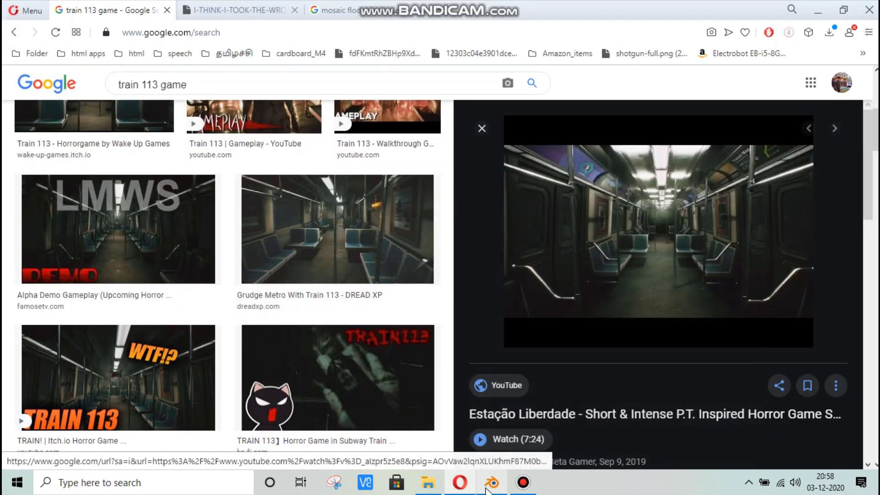
pyautogui.click(490, 482)
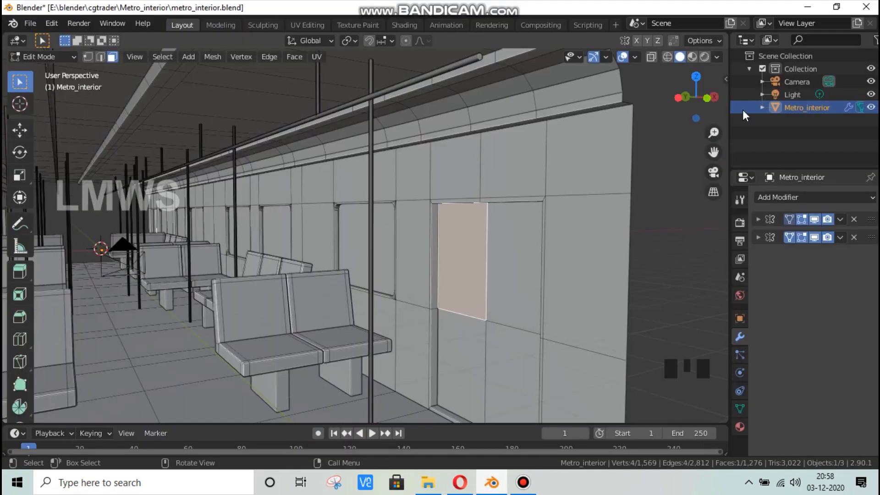
pyautogui.scroll(2, 367, 234)
pyautogui.moveTo(697, 97); pyautogui.dragTo(648, 135)
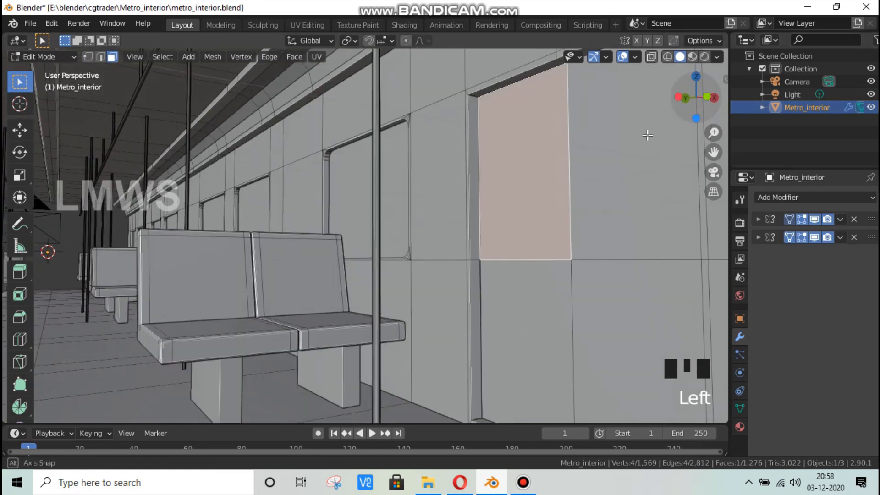
pyautogui.keyDown('shift'); pyautogui.click(612, 162); pyautogui.keyUp('shift')
pyautogui.click(348, 41)
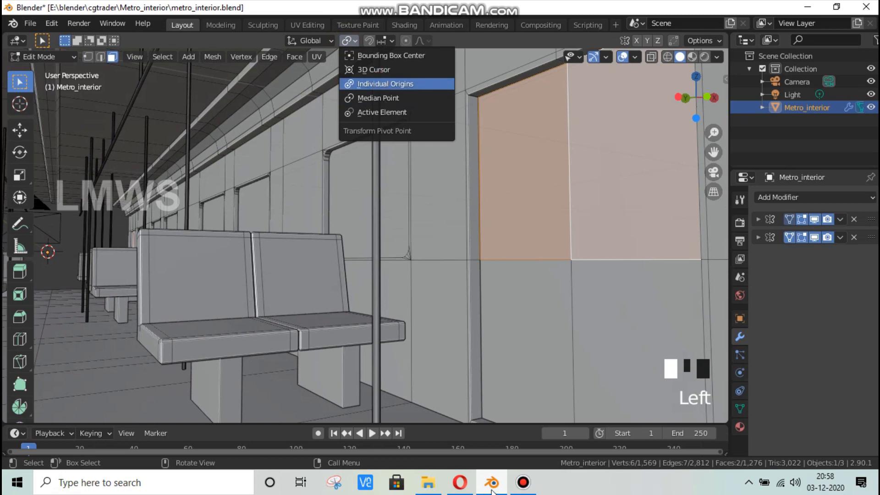
pyautogui.click(376, 84)
# Step: After checking the door reference, extrude the two upper faces individually in place and scale them to about three quarters of their size
pyautogui.click(491, 482)
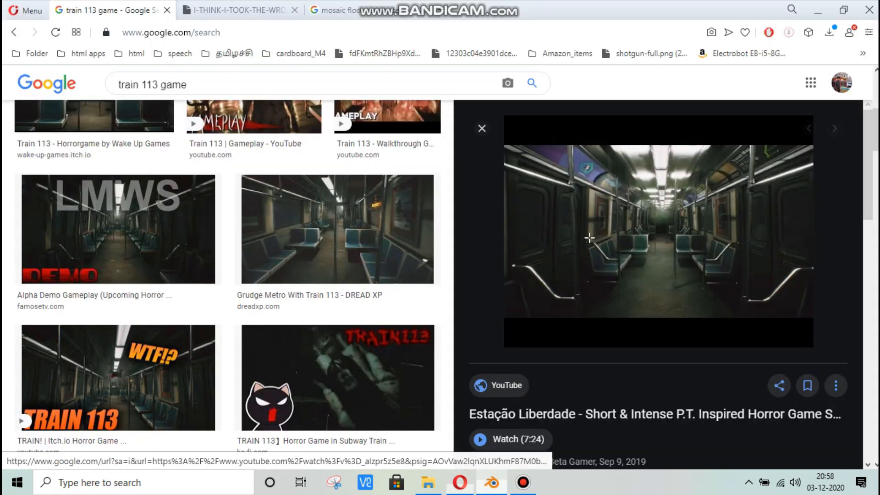
pyautogui.click(492, 486)
pyautogui.hotkey('alt', 'e')
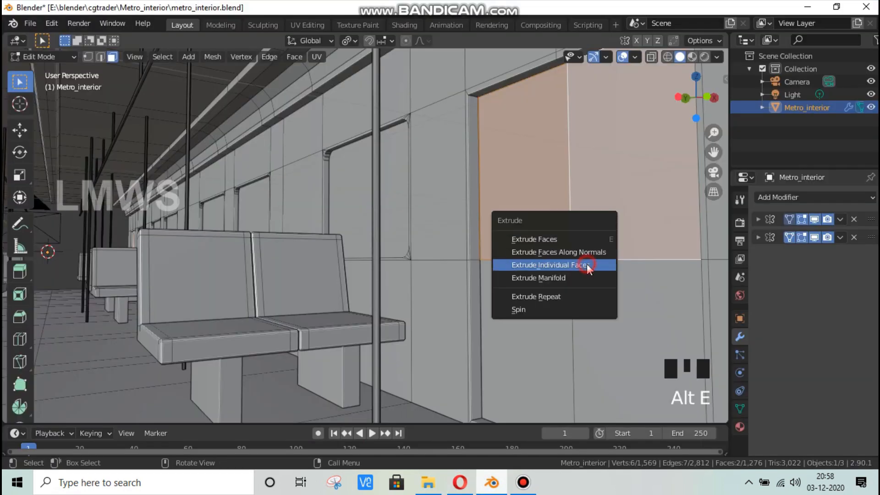
pyautogui.click(587, 265)
pyautogui.rightClick(586, 264)
pyautogui.press('s')
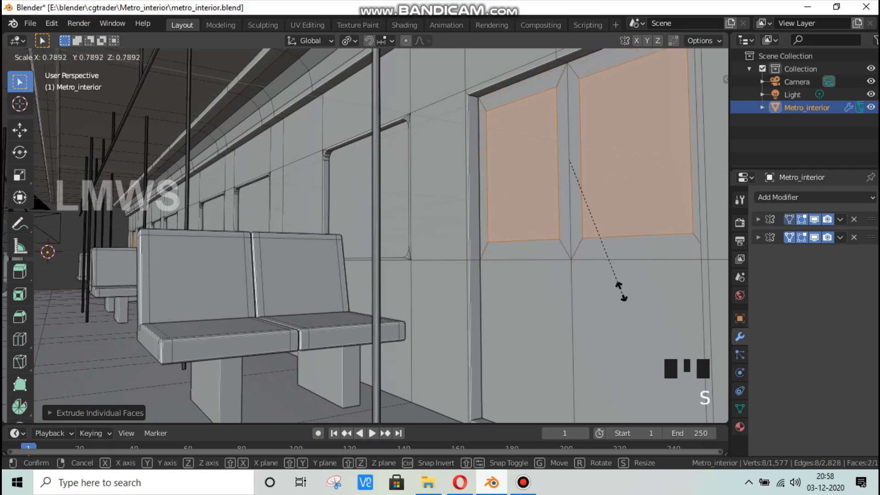
pyautogui.click(624, 300)
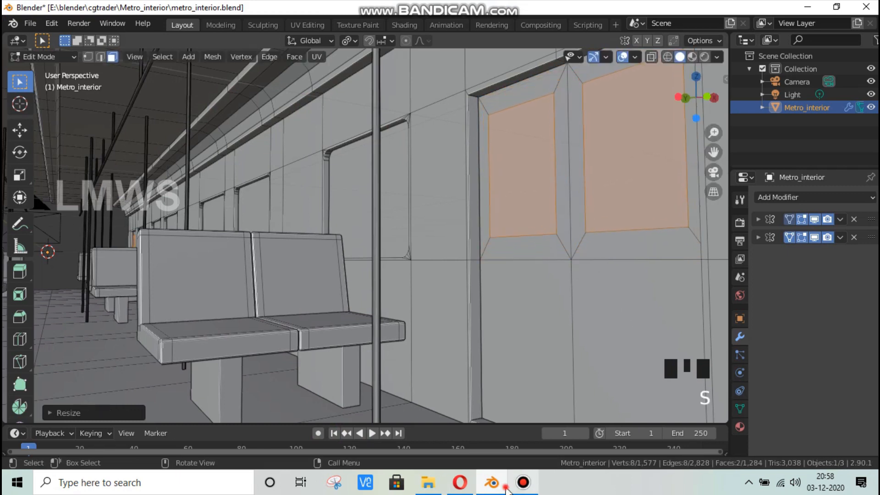
# Step: Check the reference again, extrude the two door window faces in place and scale them to about 0.88 for an inner frame
pyautogui.click(504, 490)
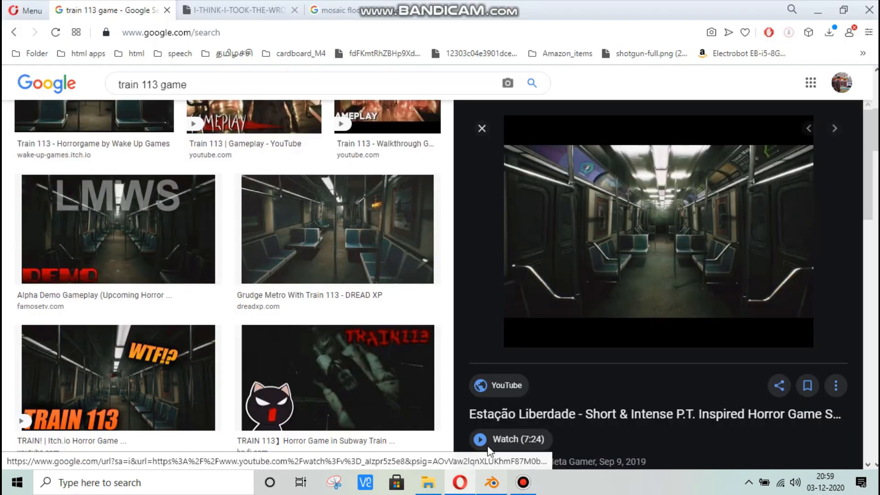
pyautogui.click(492, 482)
pyautogui.click(503, 489)
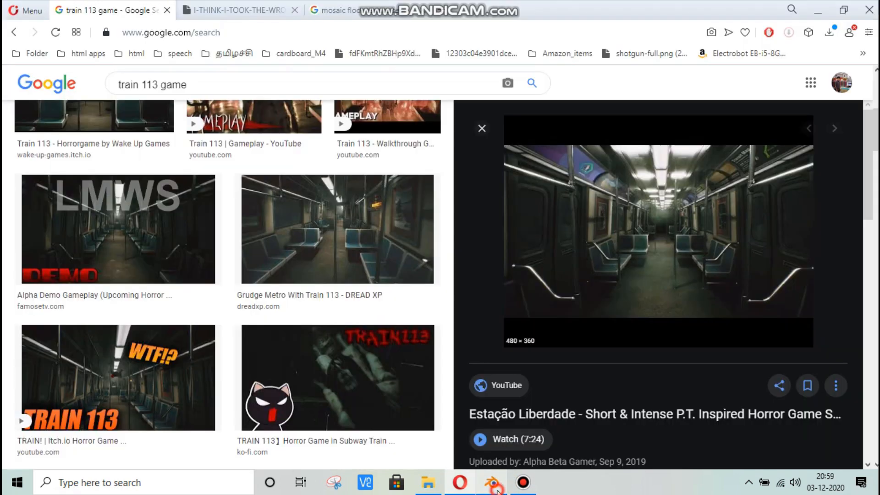
pyautogui.hotkey('alt', 'Tab')
pyautogui.press('e')
pyautogui.rightClick(615, 302)
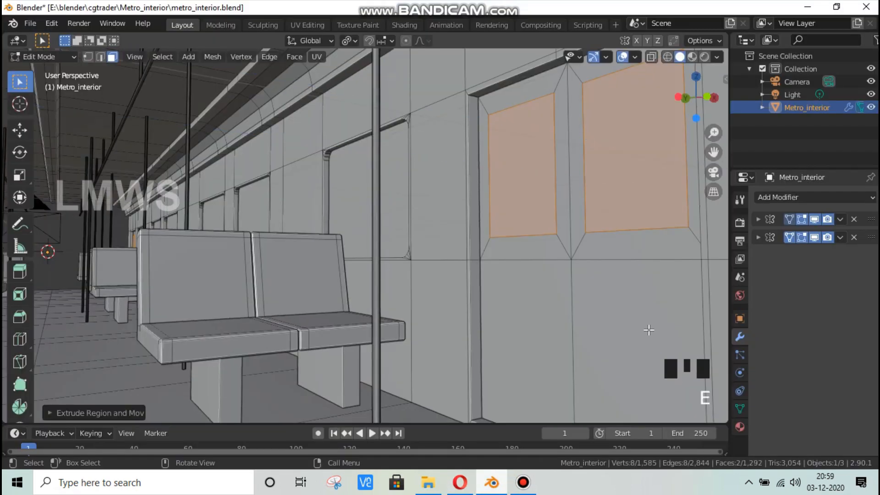
pyautogui.press('s')
pyautogui.click(646, 305)
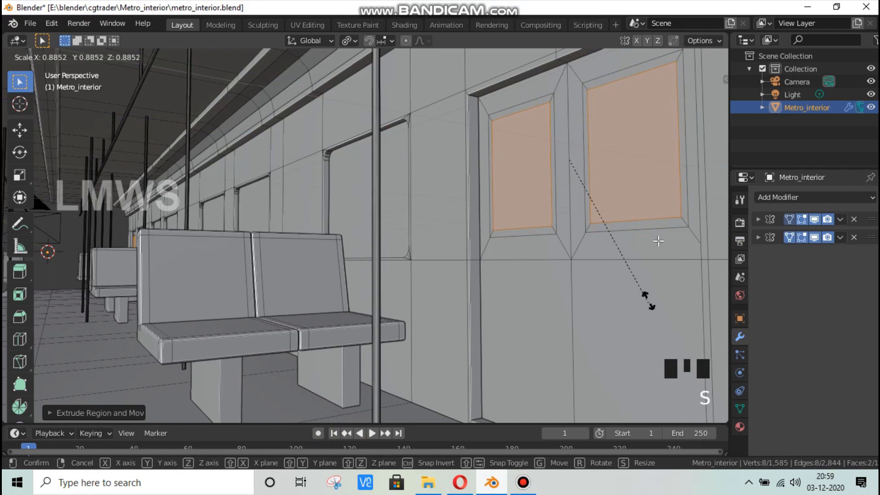
# Step: Extrude the two inner door window faces about 0.07 m into the door and inspect the recessed frames up close
pyautogui.press('e')
pyautogui.click(663, 237)
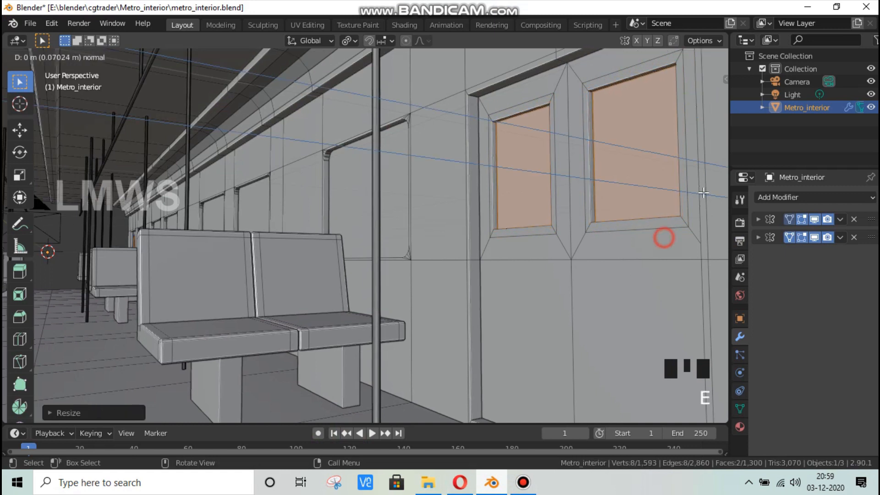
pyautogui.moveTo(714, 152); pyautogui.dragTo(665, 215)
pyautogui.scroll(2, 689, 113)
pyautogui.scroll(-1, 682, 114)
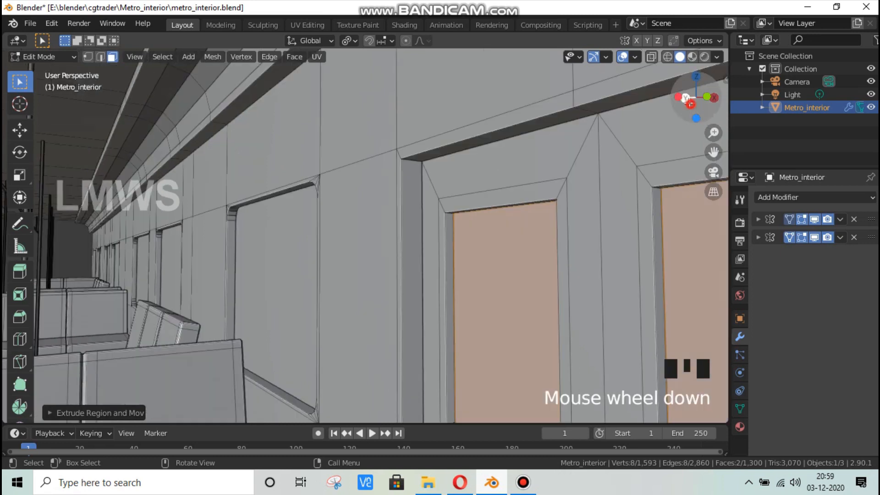
pyautogui.moveTo(686, 110); pyautogui.dragTo(288, 44)
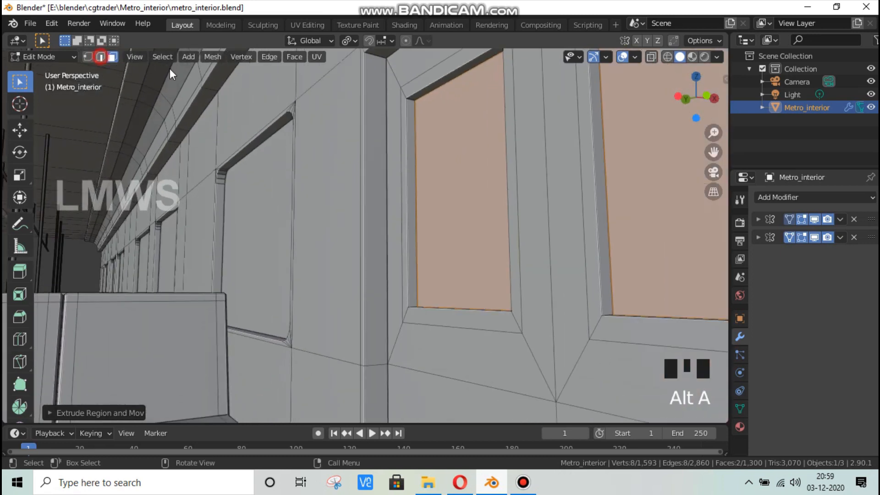
# Step: In edge selection, select the upper and lower corner edges on the near side of both door window recesses
pyautogui.click(414, 94)
pyautogui.click(414, 94)
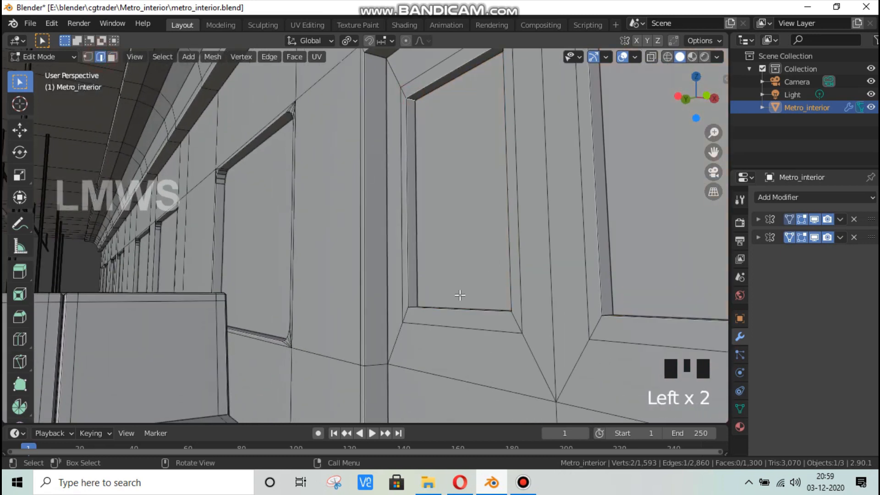
pyautogui.moveTo(694, 95); pyautogui.dragTo(391, 392)
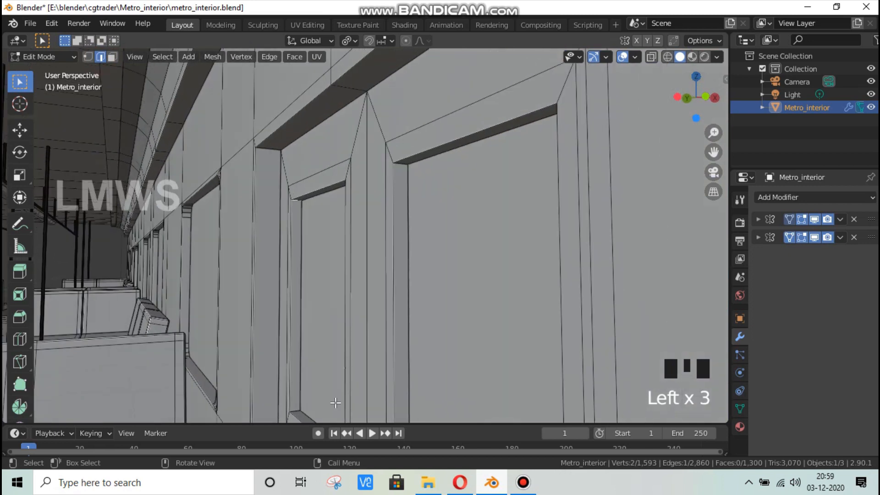
pyautogui.keyDown('shift'); pyautogui.click(296, 408); pyautogui.keyUp('shift')
pyautogui.keyDown('shift'); pyautogui.click(405, 163); pyautogui.keyUp('shift')
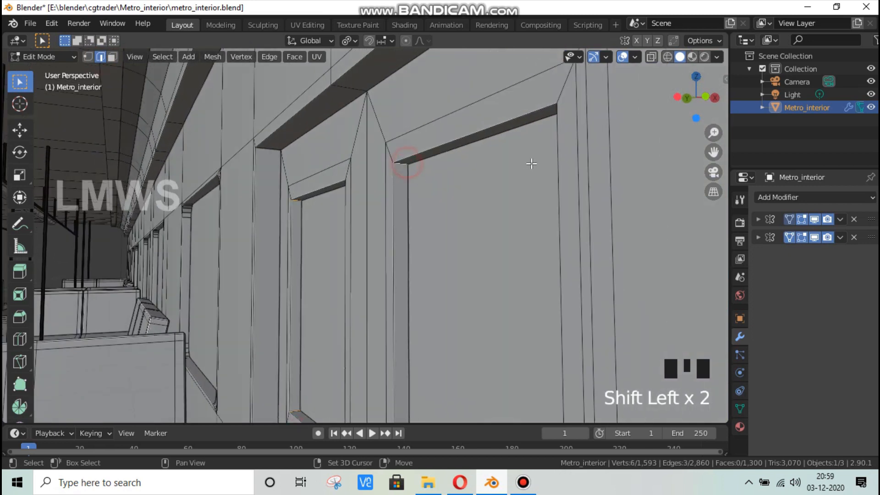
pyautogui.moveTo(712, 151); pyautogui.dragTo(749, 50)
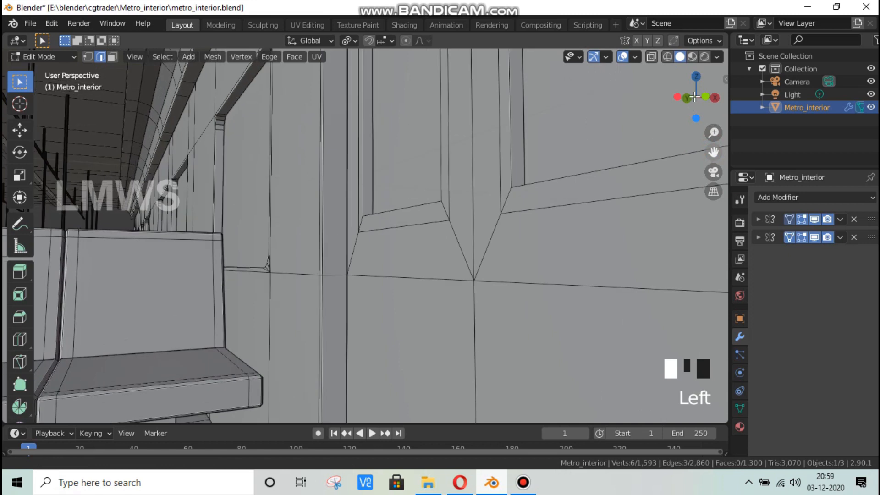
pyautogui.moveTo(695, 102)
pyautogui.mouseDown()
pyautogui.moveTo(641, 110)
pyautogui.moveTo(697, 109)
pyautogui.moveTo(687, 102)
pyautogui.mouseUp()
pyautogui.scroll(-3, 660, 158)
pyautogui.moveTo(463, 314); pyautogui.dragTo(463, 314)
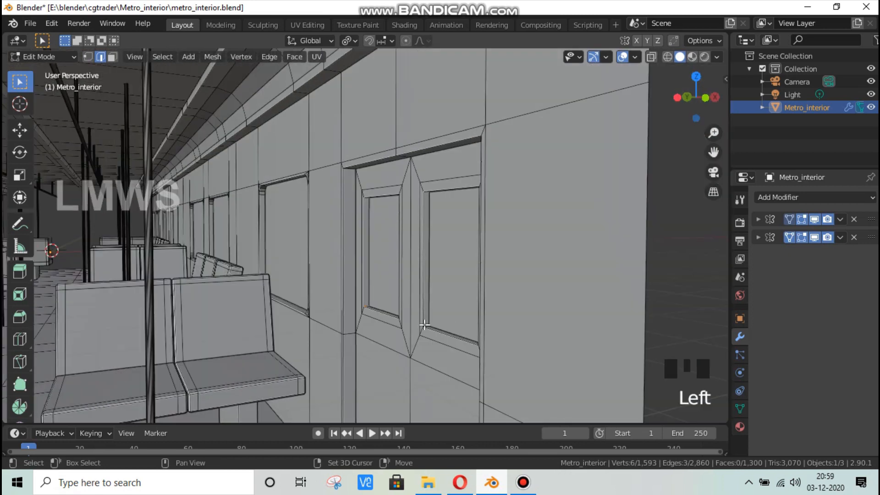
pyautogui.keyDown('shift'); pyautogui.click(423, 326); pyautogui.keyUp('shift')
# Step: In wireframe shading, add the upper and lower far-side corner edges of the first door window's recess to the selection
pyautogui.click(669, 57)
pyautogui.scroll(3, 430, 222)
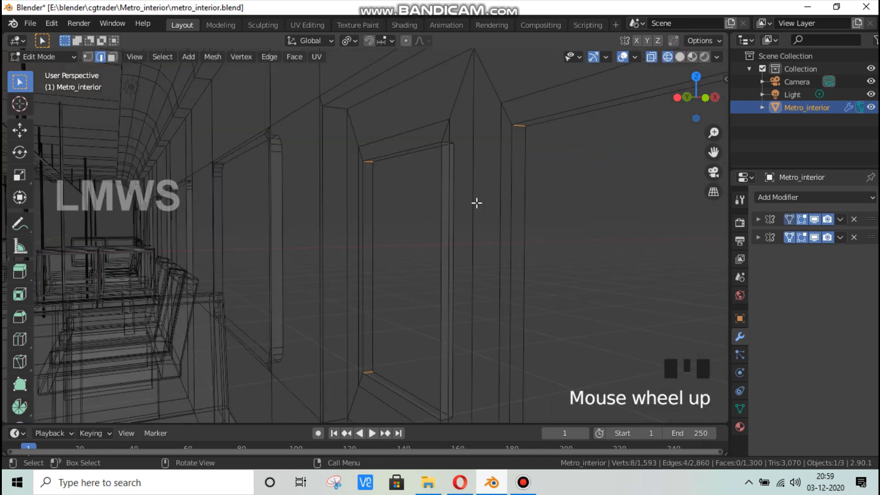
pyautogui.keyDown('shift'); pyautogui.click(447, 142); pyautogui.keyUp('shift')
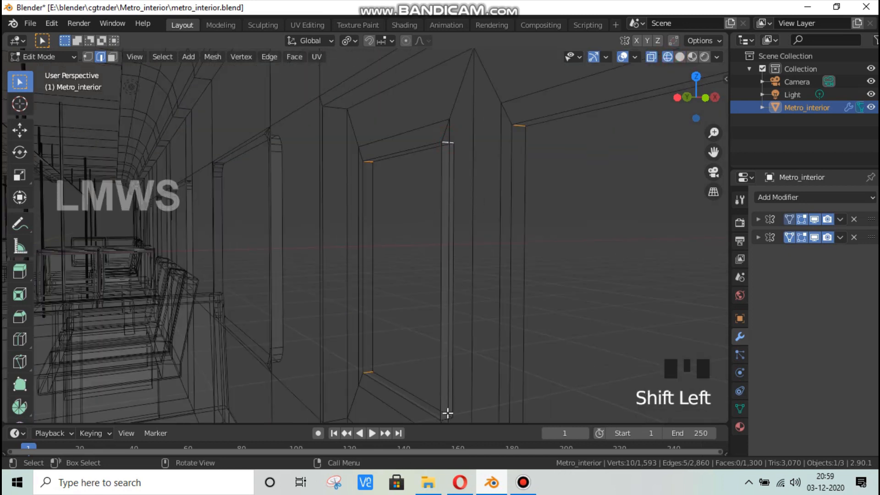
pyautogui.keyDown('shift'); pyautogui.click(446, 419); pyautogui.keyUp('shift')
pyautogui.scroll(-3, 640, 219)
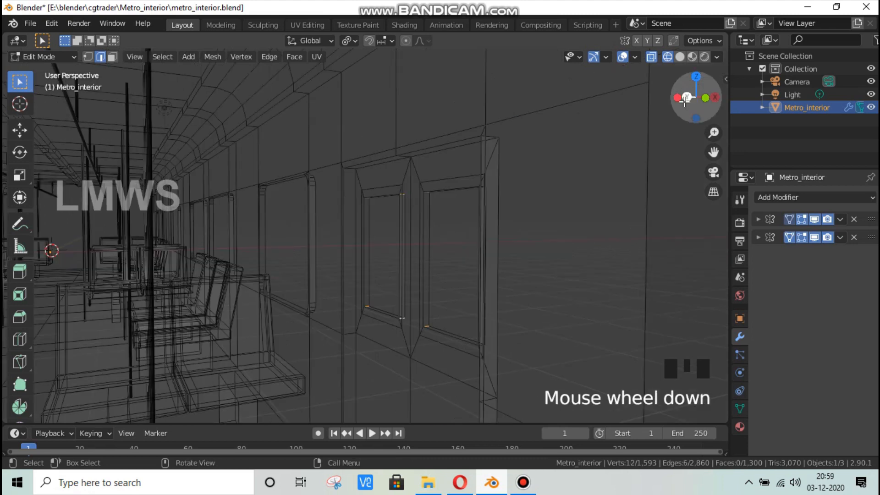
# Step: Add the upper and lower far-side corner edges of the second door window's recess, undoing any wrongly picked edge
pyautogui.keyDown('shift'); pyautogui.click(490, 137); pyautogui.keyUp('shift')
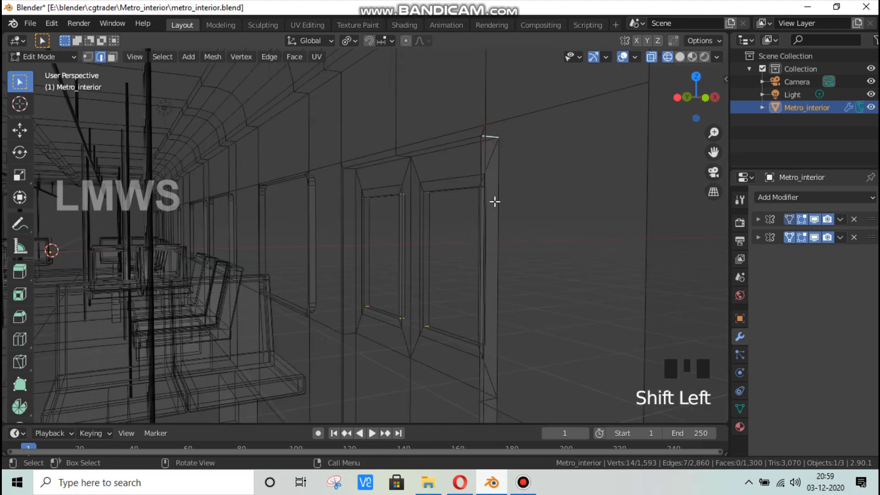
pyautogui.hotkey('ctrl', 'z')
pyautogui.scroll(2, 507, 200)
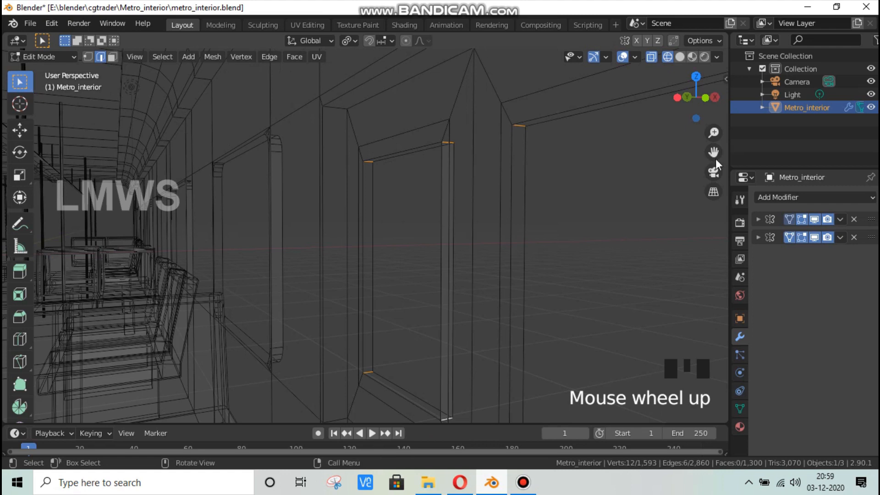
pyautogui.moveTo(713, 151); pyautogui.dragTo(580, 166)
pyautogui.keyDown('shift'); pyautogui.click(581, 166); pyautogui.keyUp('shift')
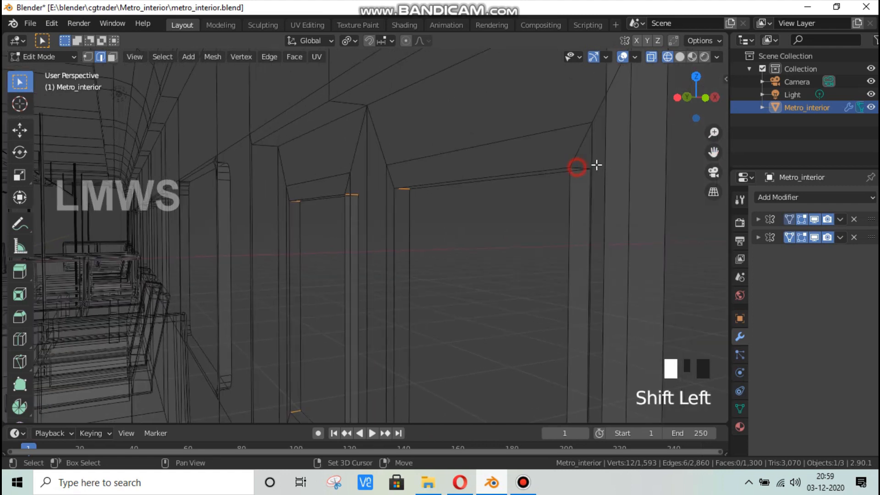
pyautogui.keyDown('shift'); pyautogui.scroll(-2, 585, 167); pyautogui.keyUp('shift')
pyautogui.moveTo(713, 151); pyautogui.dragTo(443, 174)
pyautogui.keyDown('shift'); pyautogui.click(439, 176); pyautogui.keyUp('shift')
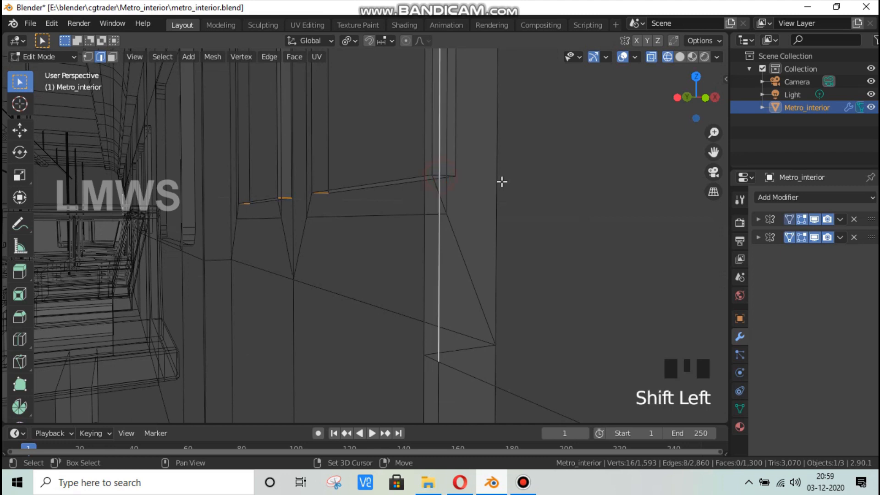
pyautogui.hotkey('ctrl', 'z')
pyautogui.keyDown('shift'); pyautogui.click(444, 177); pyautogui.keyUp('shift')
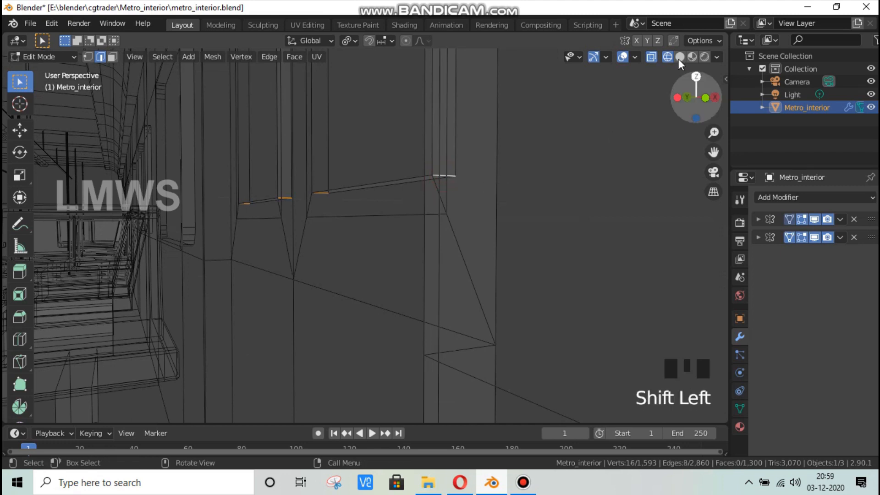
# Step: Return to solid shading, bevel the eight window corner edges about 0.096 m with 4 segments, and clear the selection
pyautogui.click(679, 57)
pyautogui.moveTo(701, 102); pyautogui.dragTo(669, 106)
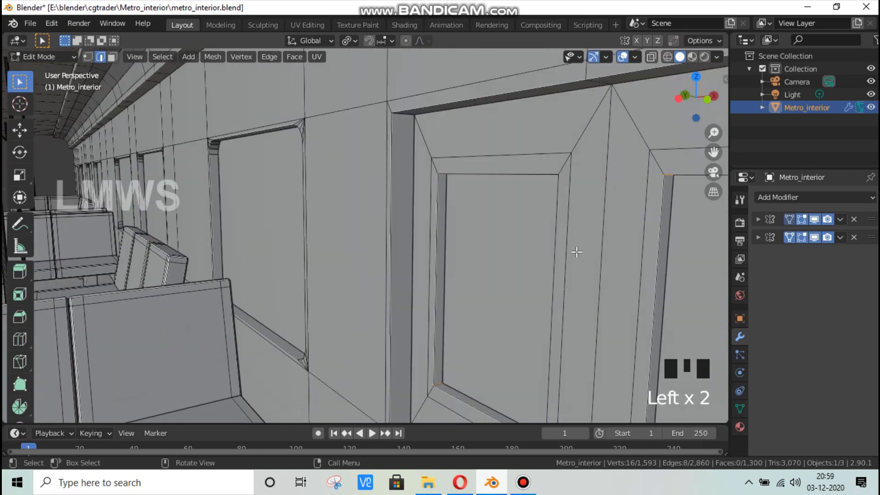
pyautogui.hotkey('ctrl', 'b')
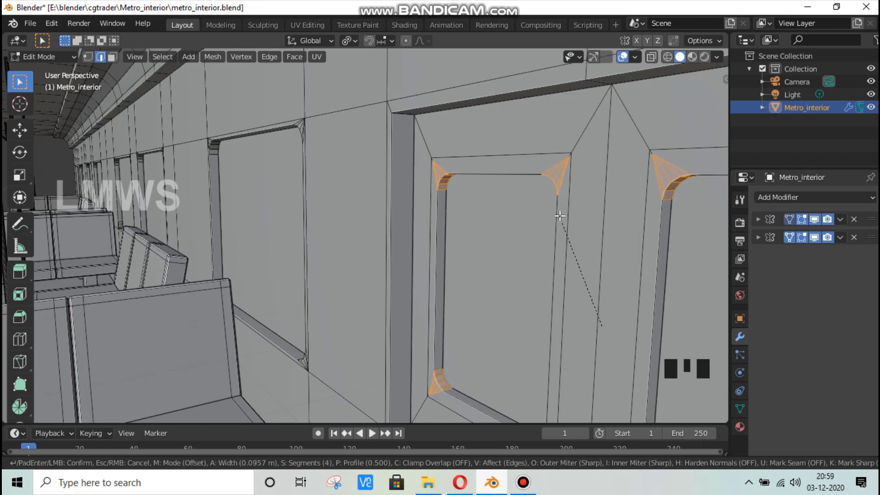
pyautogui.click(559, 215)
pyautogui.hotkey('alt', 'a')
pyautogui.hotkey('ctrl', 'r')
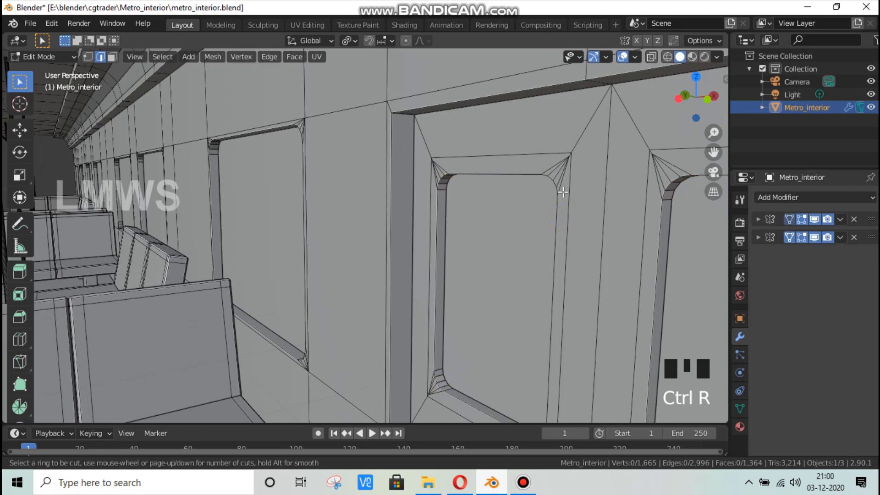
pyautogui.press('Escape')
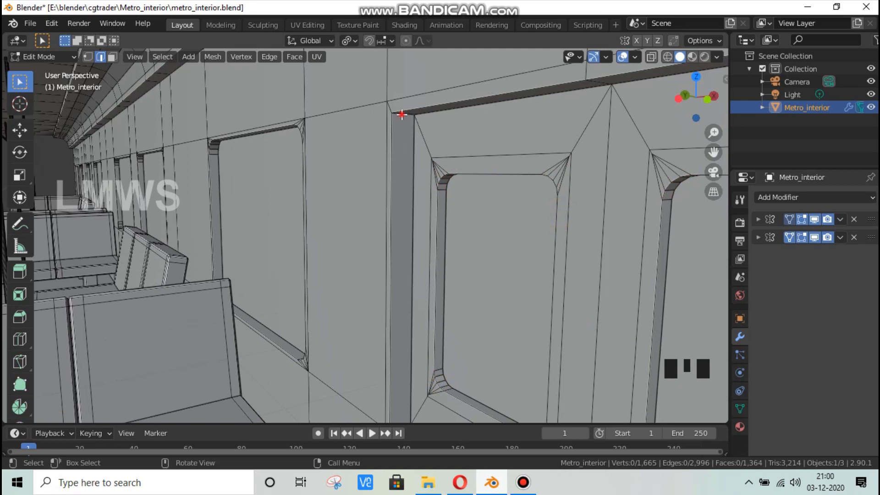
# Step: Select the two upper corner edges of the recessed door opening, using wireframe shading to reach the hidden one
pyautogui.click(401, 114)
pyautogui.scroll(-2, 402, 114)
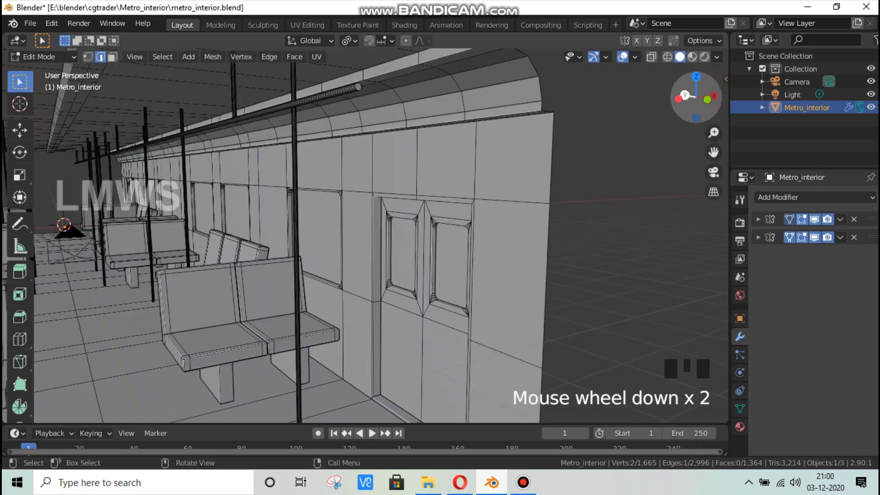
pyautogui.moveTo(685, 95); pyautogui.dragTo(705, 91)
pyautogui.moveTo(713, 152); pyautogui.dragTo(608, 198)
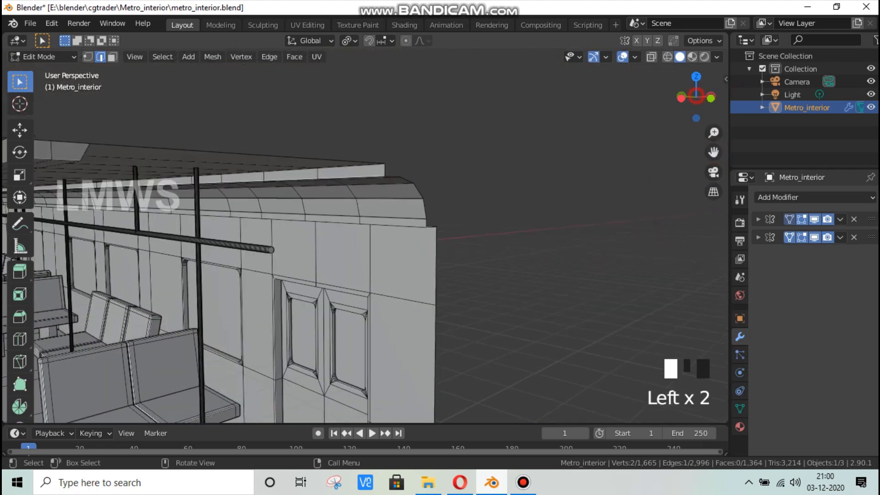
pyautogui.moveTo(699, 98); pyautogui.dragTo(712, 83)
pyautogui.scroll(2, 567, 196)
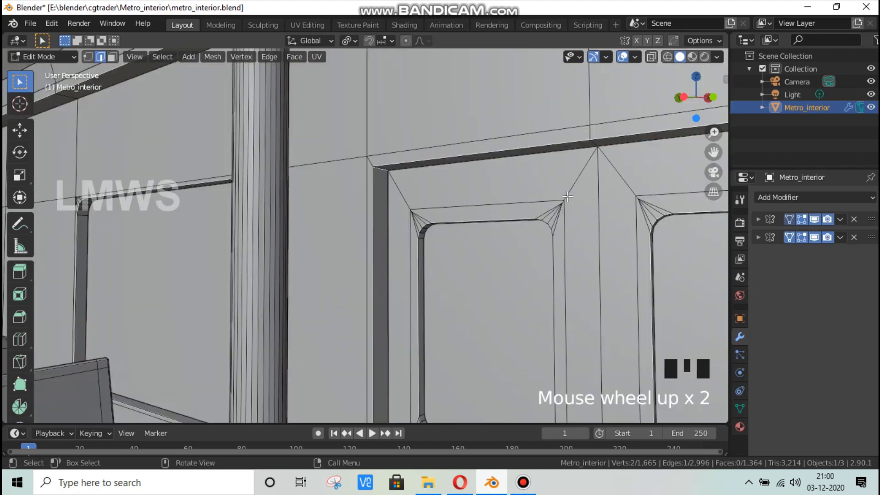
pyautogui.moveTo(713, 148); pyautogui.dragTo(564, 175)
pyautogui.moveTo(705, 101); pyautogui.dragTo(718, 104)
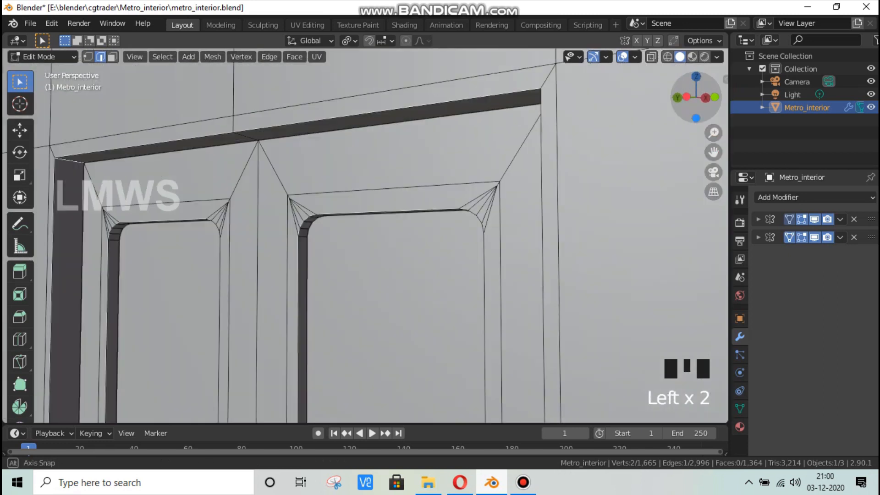
pyautogui.click(667, 56)
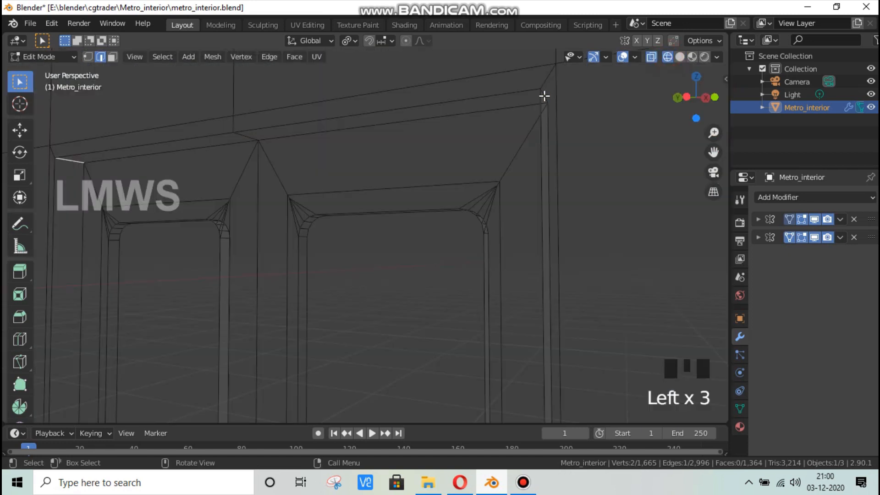
pyautogui.keyDown('shift'); pyautogui.click(543, 95); pyautogui.keyUp('shift')
pyautogui.click(680, 57)
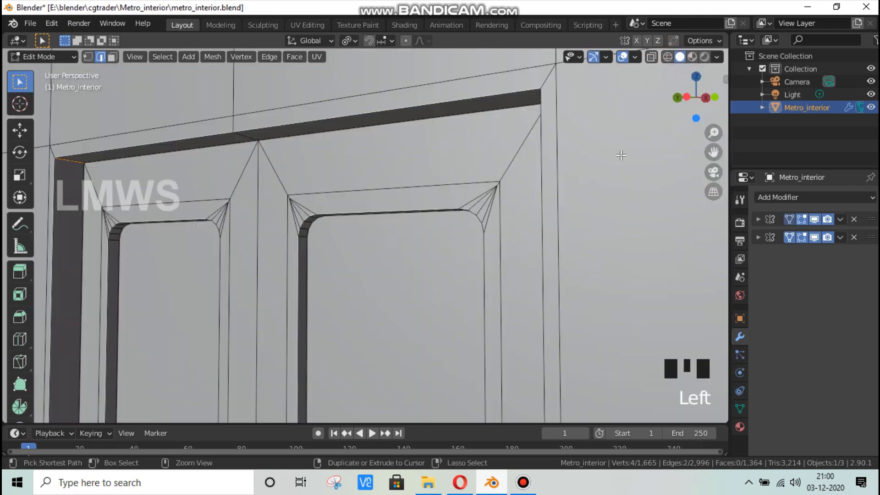
# Step: Bevel the door opening's two upper corners about 0.11 m with 4 segments and clear the selection
pyautogui.hotkey('ctrl', 'b')
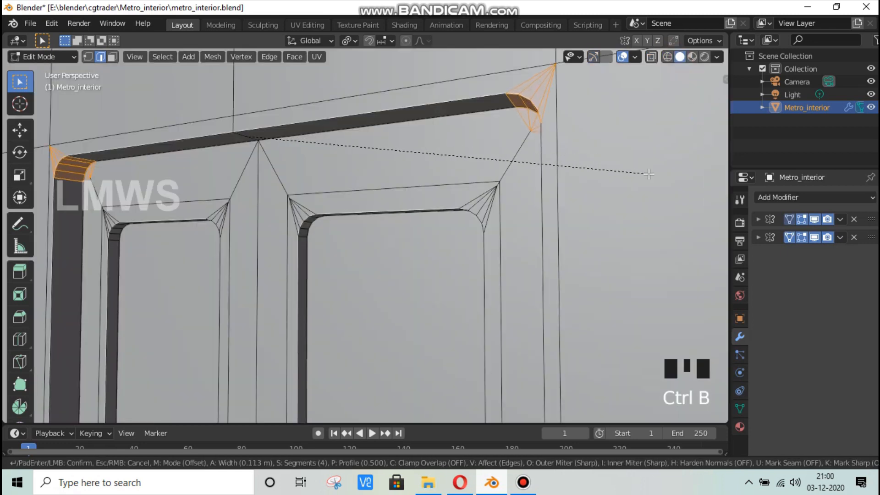
pyautogui.click(648, 173)
pyautogui.scroll(-4, 590, 197)
pyautogui.hotkey('alt', 'a')
# Step: Inspect the rounded door and its windows in Object Mode, compare them with the train reference image, and resume editing the mesh
pyautogui.press('Tab')
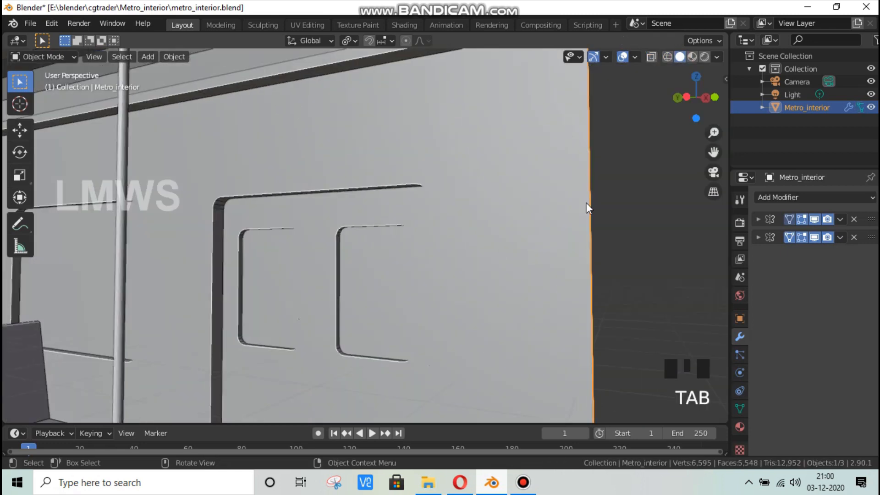
pyautogui.scroll(-2, 587, 202)
pyautogui.moveTo(696, 97); pyautogui.dragTo(504, 367)
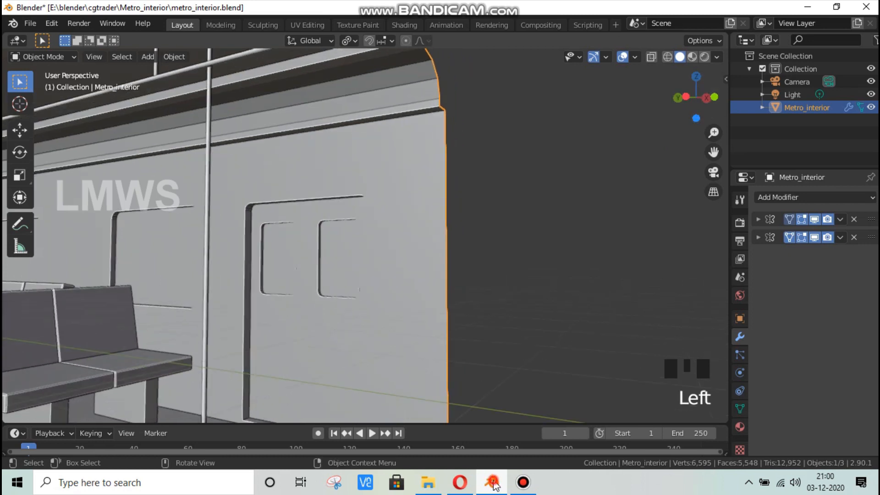
pyautogui.click(492, 482)
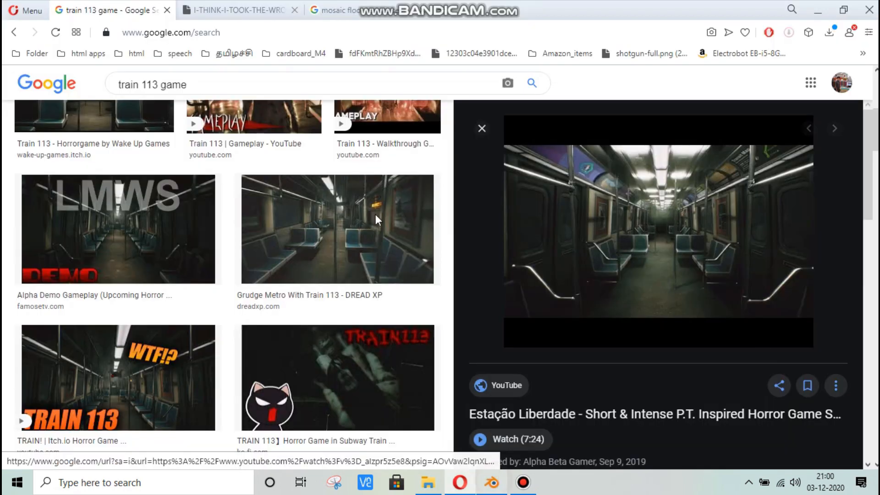
pyautogui.hotkey('alt', 'Tab')
pyautogui.press('Tab')
pyautogui.scroll(3, 296, 247)
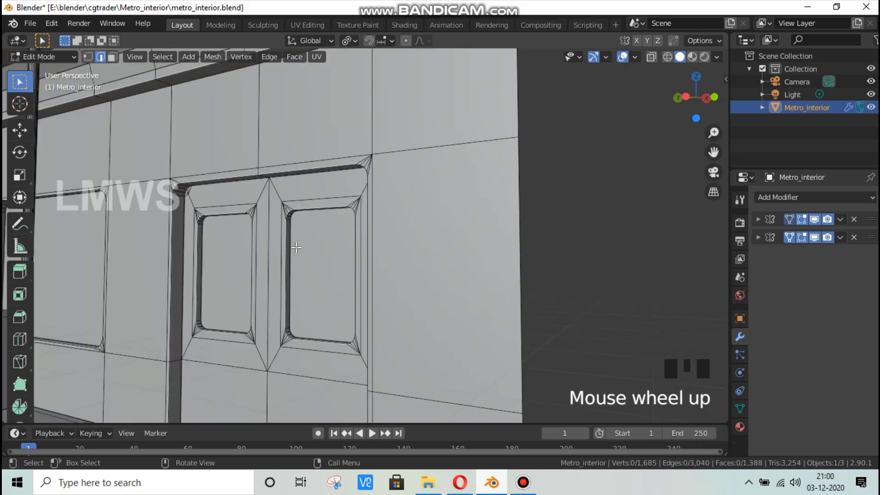
# Step: Try to loop-select the frame faces around the left door's window in face select mode
pyautogui.click(112, 56)
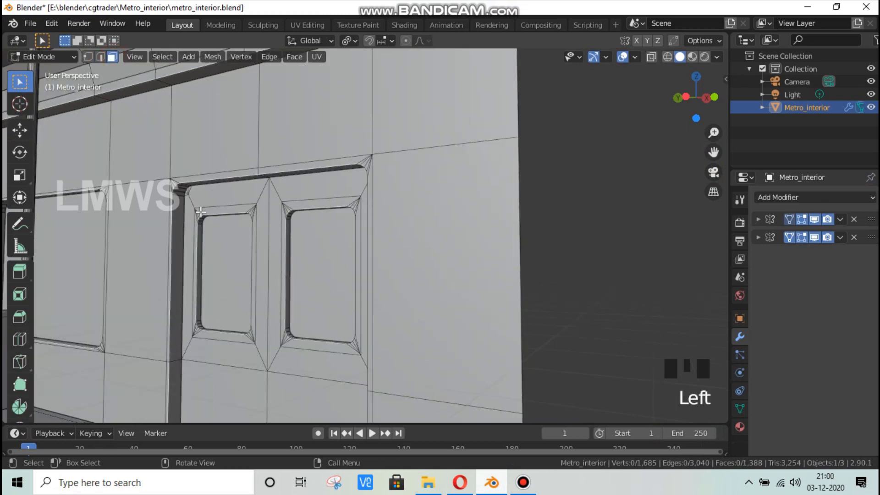
pyautogui.keyDown('alt'); pyautogui.click(200, 212); pyautogui.keyUp('alt')
pyautogui.hotkey('alt', 'a')
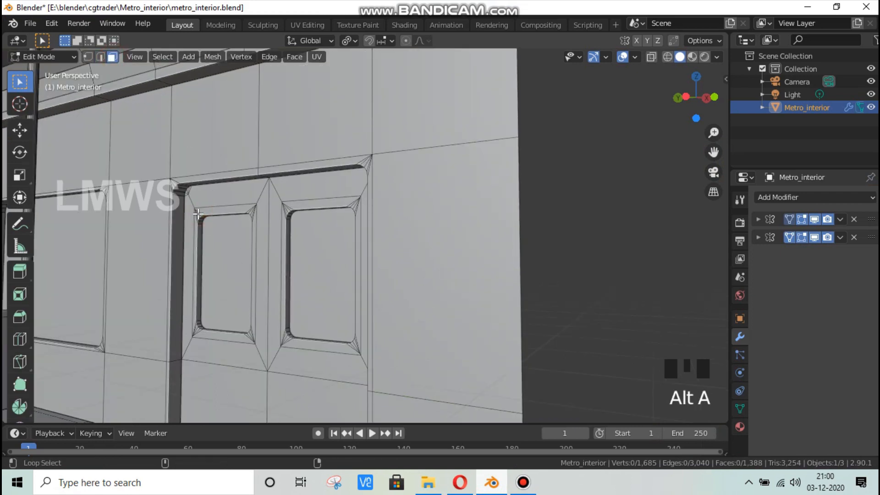
pyautogui.keyDown('alt'); pyautogui.keyDown('shift'); pyautogui.click(198, 214); pyautogui.keyUp('shift'); pyautogui.keyUp('alt')
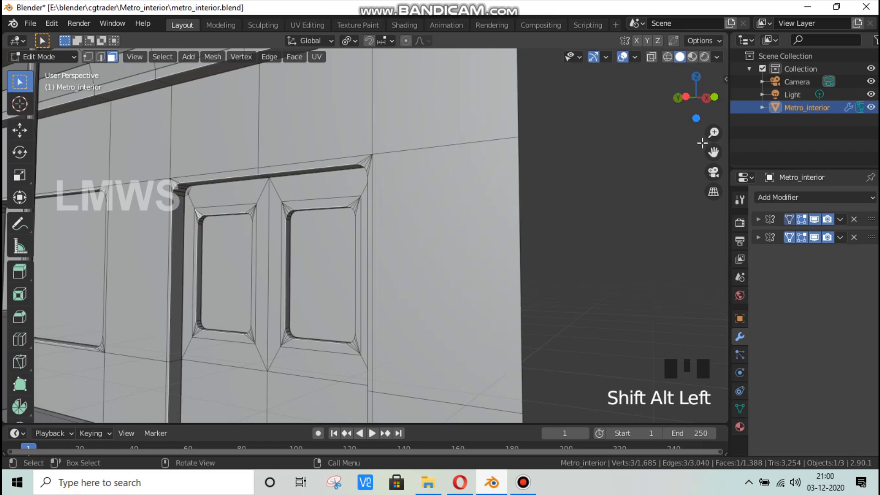
pyautogui.moveTo(713, 152); pyautogui.dragTo(802, 147)
pyautogui.scroll(2, 334, 231)
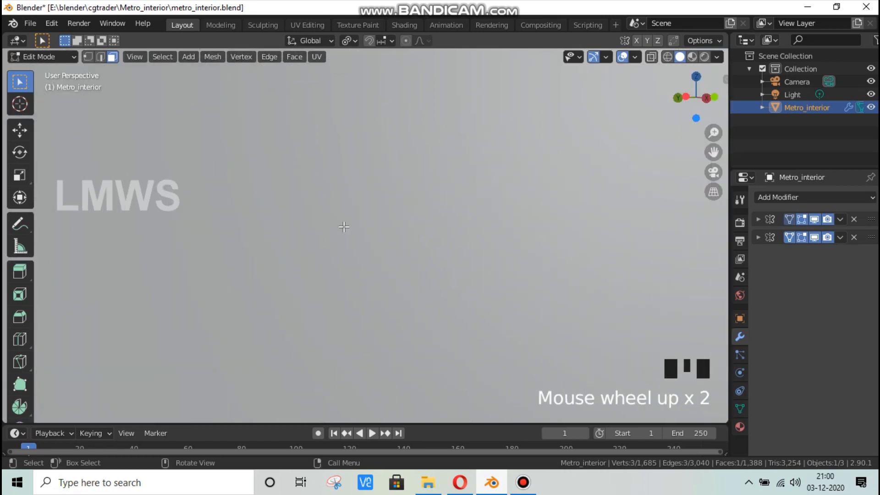
pyautogui.scroll(-1, 344, 227)
pyautogui.hotkey('alt', 'a')
pyautogui.keyDown('alt'); pyautogui.keyDown('shift'); pyautogui.click(258, 176); pyautogui.keyUp('shift'); pyautogui.keyUp('alt')
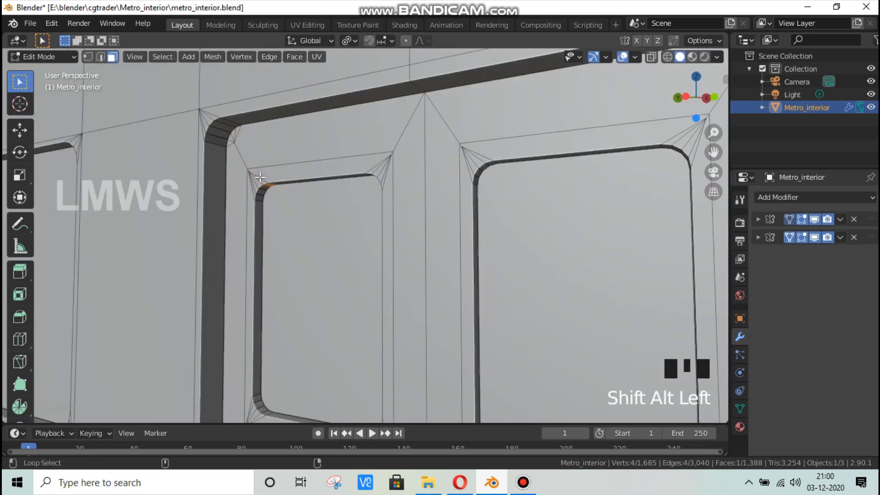
pyautogui.keyDown('alt'); pyautogui.keyDown('shift'); pyautogui.click(262, 179); pyautogui.keyUp('shift'); pyautogui.keyUp('alt')
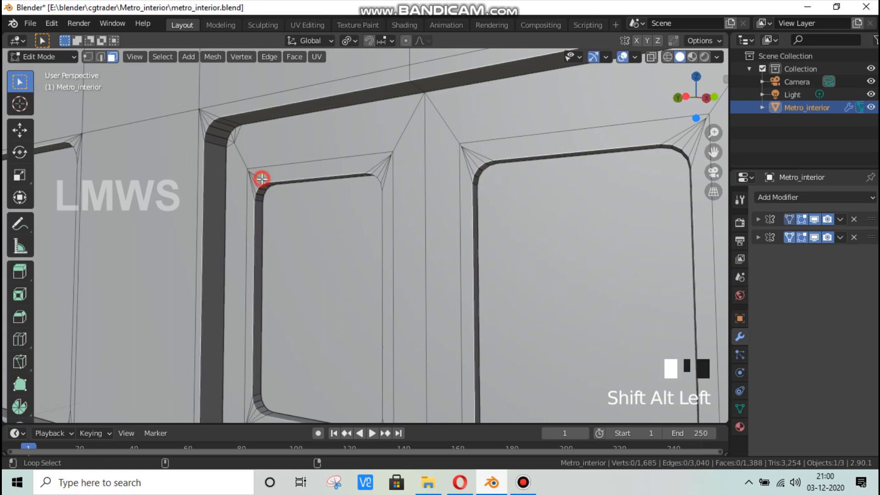
pyautogui.keyDown('alt'); pyautogui.keyDown('shift'); pyautogui.click(373, 166); pyautogui.keyUp('shift'); pyautogui.keyUp('alt')
pyautogui.hotkey('alt', 'a')
# Step: Select the frame faces around the left door's window, extrude them about 0.094 m, and reduce the offset along global X
pyautogui.click(379, 161)
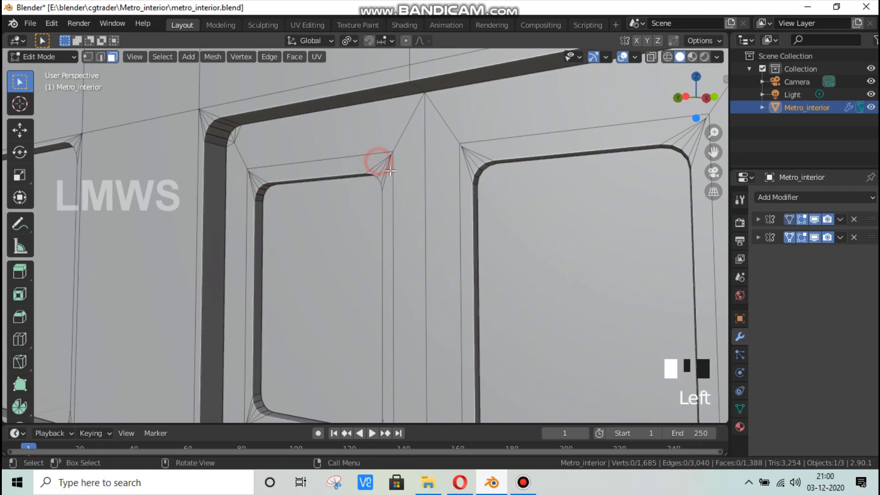
pyautogui.keyDown('alt'); pyautogui.keyDown('shift'); pyautogui.click(385, 166); pyautogui.keyUp('shift'); pyautogui.keyUp('alt')
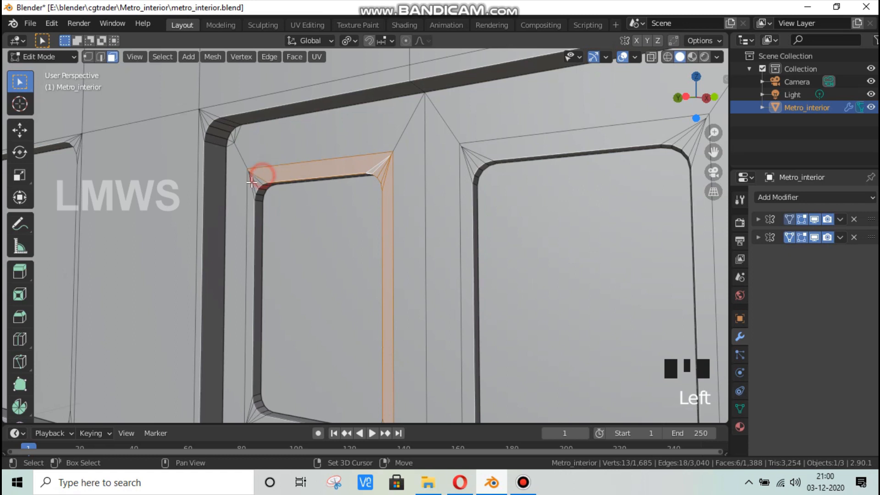
pyautogui.keyDown('shift'); pyautogui.moveTo(251, 182); pyautogui.dragTo(250, 184); pyautogui.keyUp('shift')
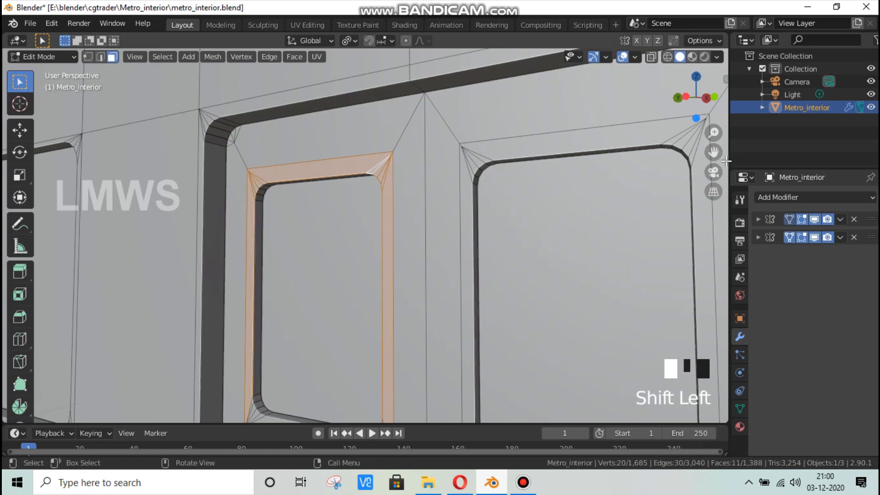
pyautogui.keyDown('shift'); pyautogui.moveTo(245, 413); pyautogui.dragTo(271, 264, button='middle'); pyautogui.keyUp('shift')
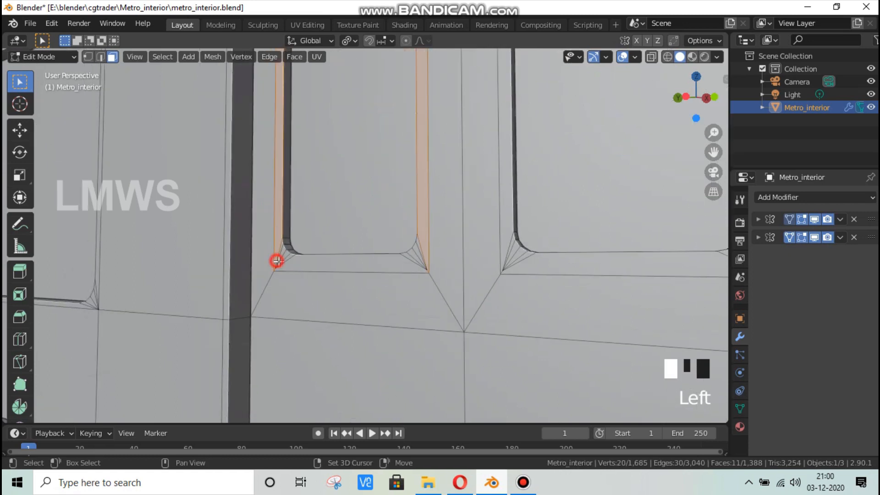
pyautogui.keyDown('shift'); pyautogui.moveTo(277, 260); pyautogui.dragTo(420, 265); pyautogui.keyUp('shift')
pyautogui.keyDown('shift'); pyautogui.click(421, 257); pyautogui.keyUp('shift')
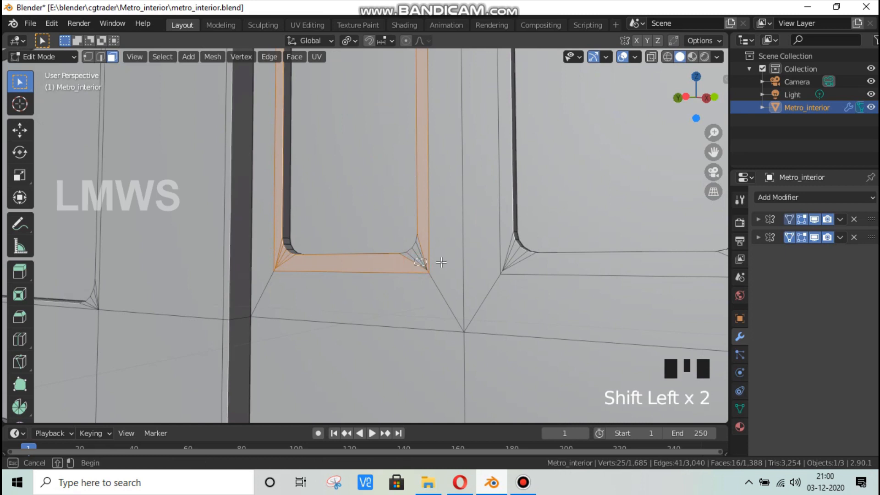
pyautogui.press('e')
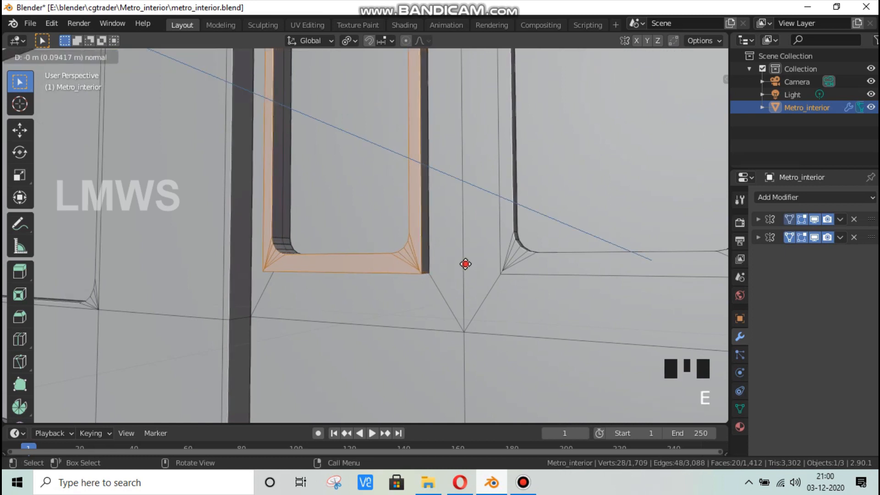
pyautogui.rightClick(465, 262)
pyautogui.press('g')
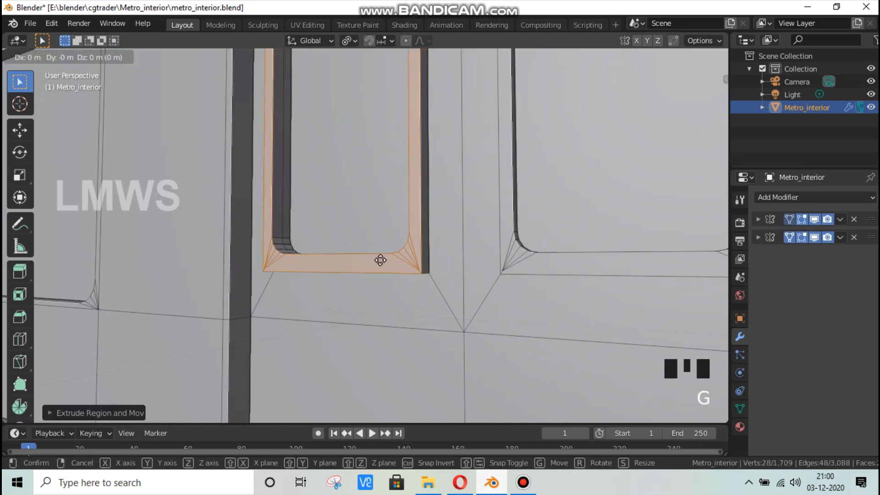
pyautogui.press('y')
pyautogui.press('x')
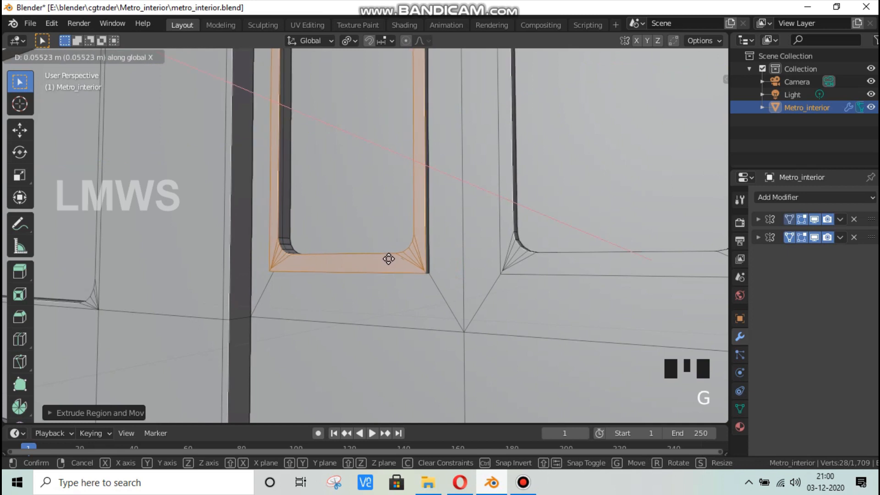
pyautogui.click(389, 258)
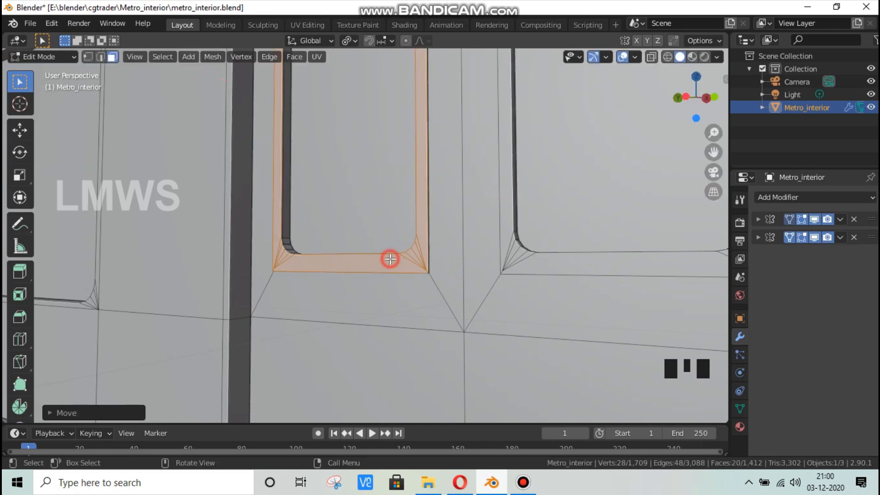
# Step: Try to bevel the extruded window frame's lower outer corner edge about 0.044 m with 4 segments
pyautogui.moveTo(694, 97); pyautogui.dragTo(712, 101)
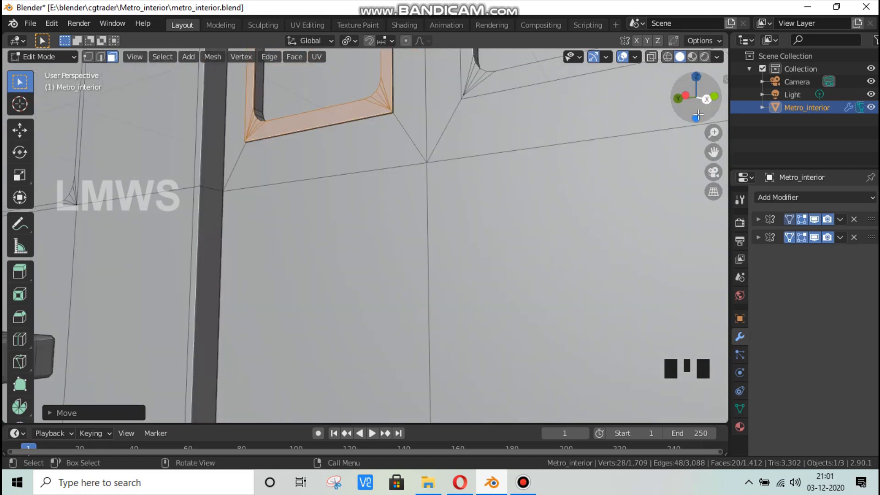
pyautogui.moveTo(713, 133); pyautogui.dragTo(696, 188)
pyautogui.hotkey('alt', 'a')
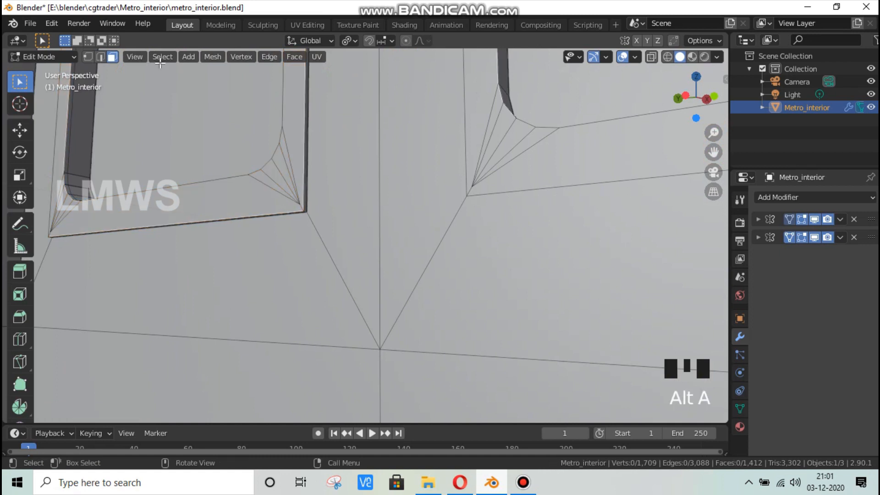
pyautogui.click(102, 58)
pyautogui.click(305, 212)
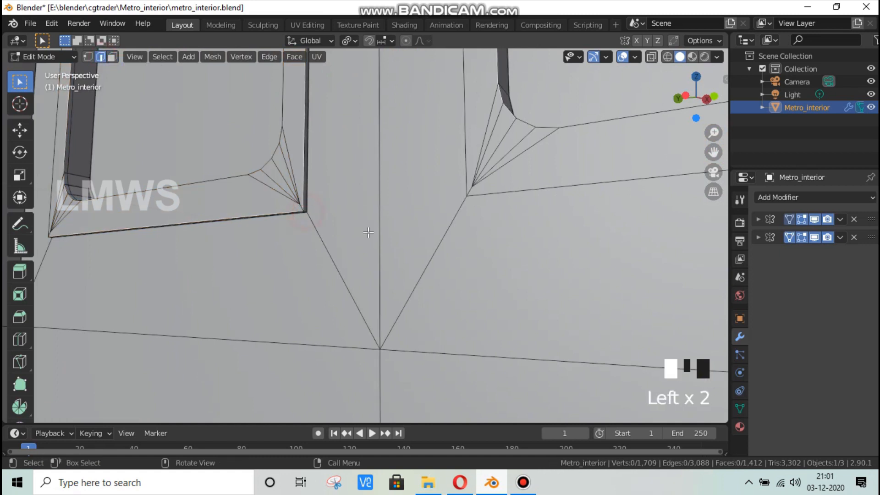
pyautogui.hotkey('ctrl', 'b')
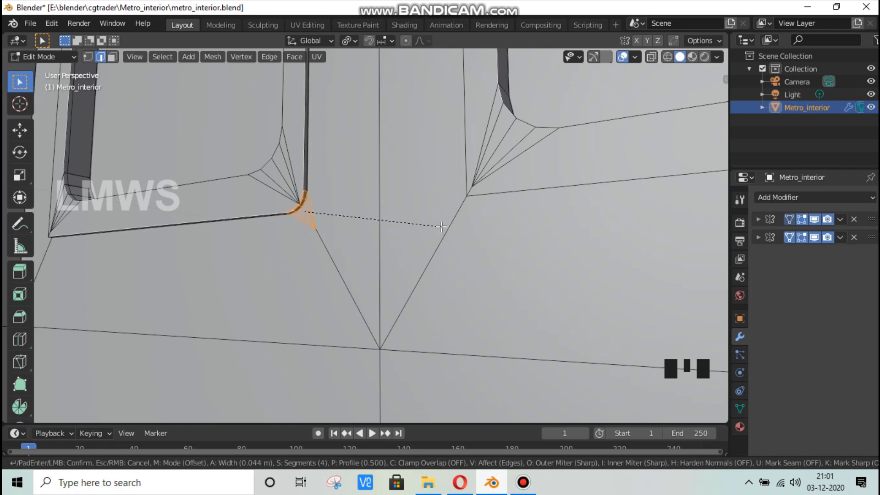
pyautogui.press('Escape')
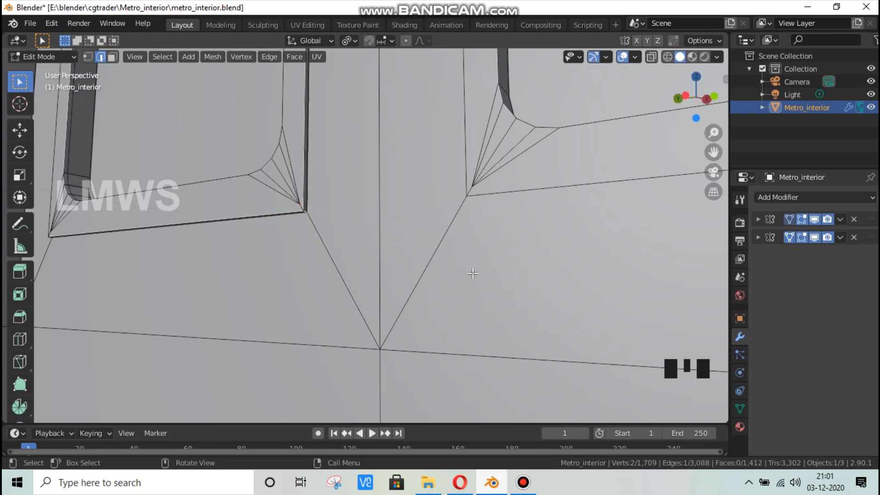
# Step: Undo the window frame's extrusion and move, and clear the face selection
pyautogui.hotkey('ctrl', 'z')
pyautogui.hotkey('ctrl', 'z')
pyautogui.hotkey('ctrl', 'z')
pyautogui.hotkey('ctrl', 'z')
pyautogui.hotkey('ctrl', 'z')
pyautogui.hotkey('ctrl', 'z')
pyautogui.hotkey('ctrl', 'z')
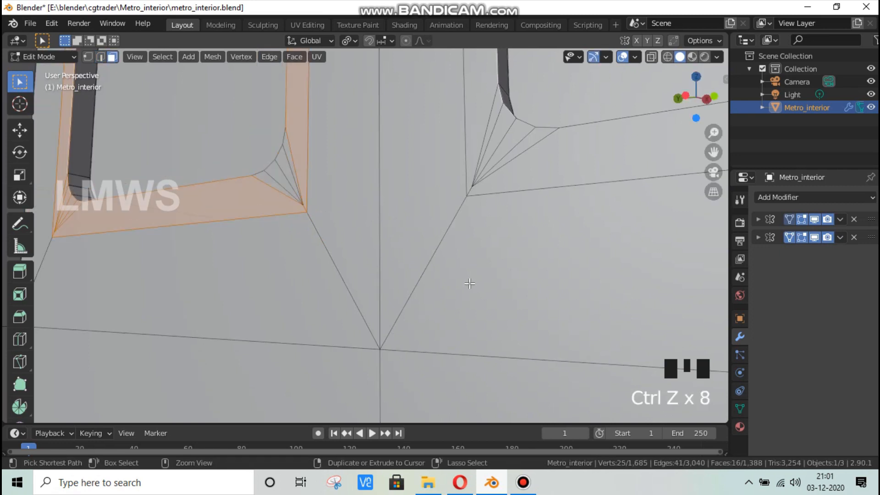
pyautogui.hotkey('alt', 'a')
pyautogui.scroll(-2, 506, 252)
# Step: Check the doors in Object Mode, then select the vertical center edges between them and bevel them about 0.034 m with 1 segment
pyautogui.press('Tab')
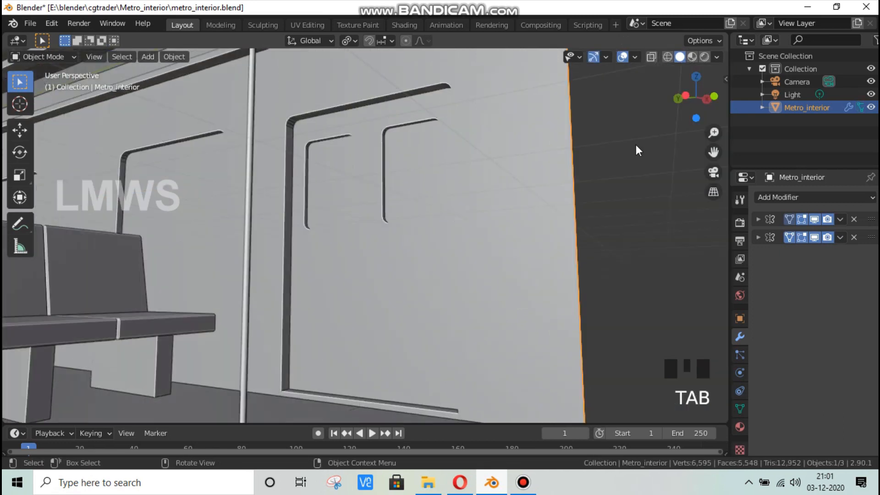
pyautogui.moveTo(712, 152); pyautogui.dragTo(463, 157)
pyautogui.click(456, 145)
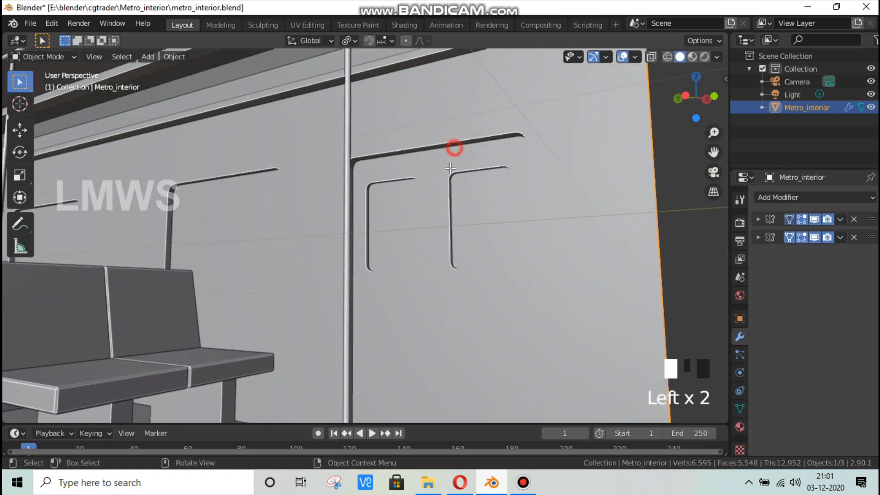
pyautogui.press('Tab')
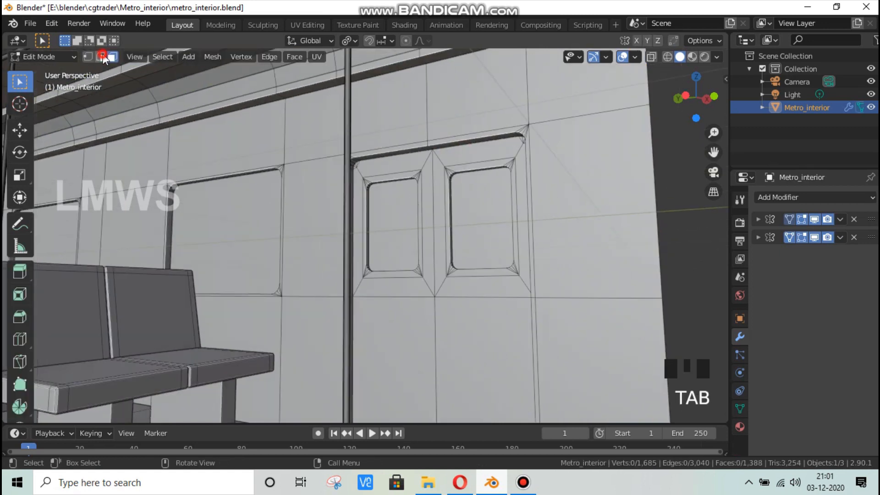
pyautogui.click(100, 57)
pyautogui.keyDown('alt'); pyautogui.click(432, 182); pyautogui.keyUp('alt')
pyautogui.keyDown('alt'); pyautogui.click(433, 182); pyautogui.keyUp('alt')
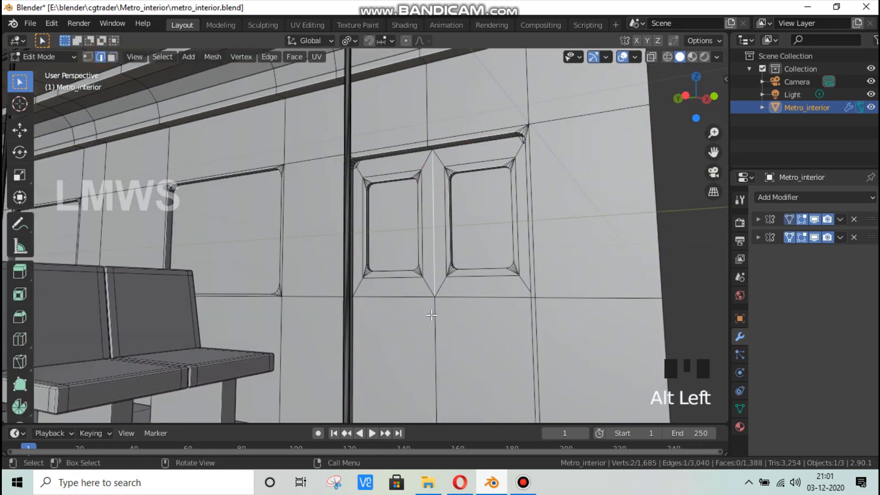
pyautogui.keyDown('shift'); pyautogui.click(445, 185); pyautogui.keyUp('shift')
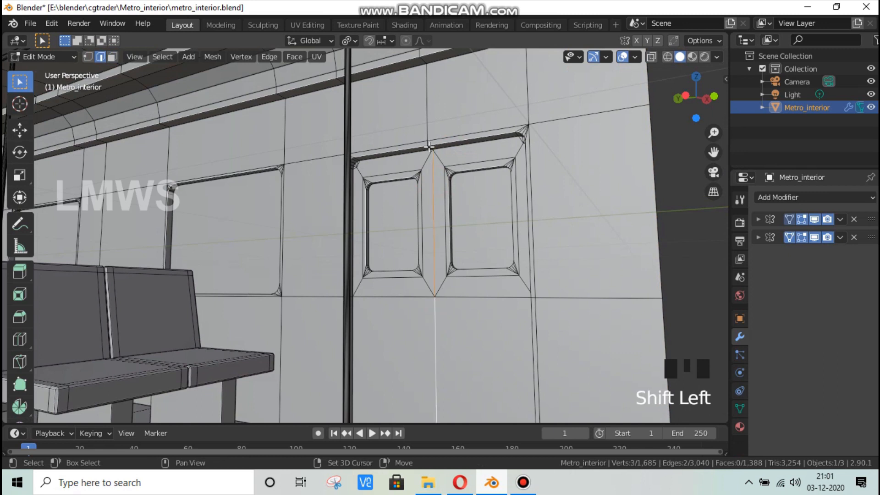
pyautogui.keyDown('shift'); pyautogui.click(429, 147); pyautogui.keyUp('shift')
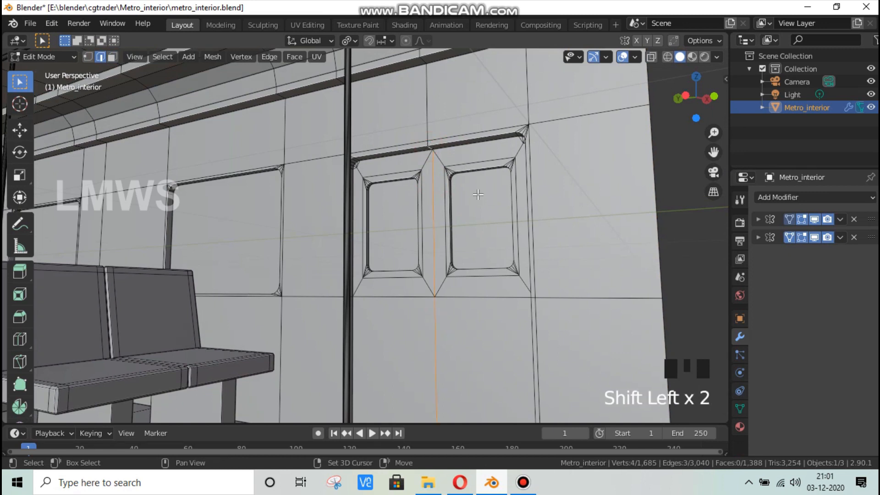
pyautogui.hotkey('ctrl', 'b')
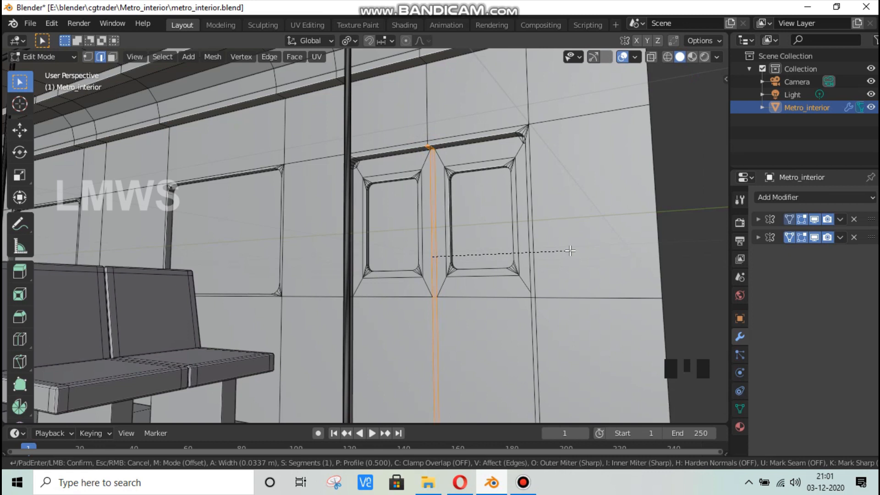
pyautogui.click(569, 250)
# Step: Select the upper and lower faces of the bevelled center strip between the doors and scale them down along Y to a thin seam
pyautogui.click(112, 56)
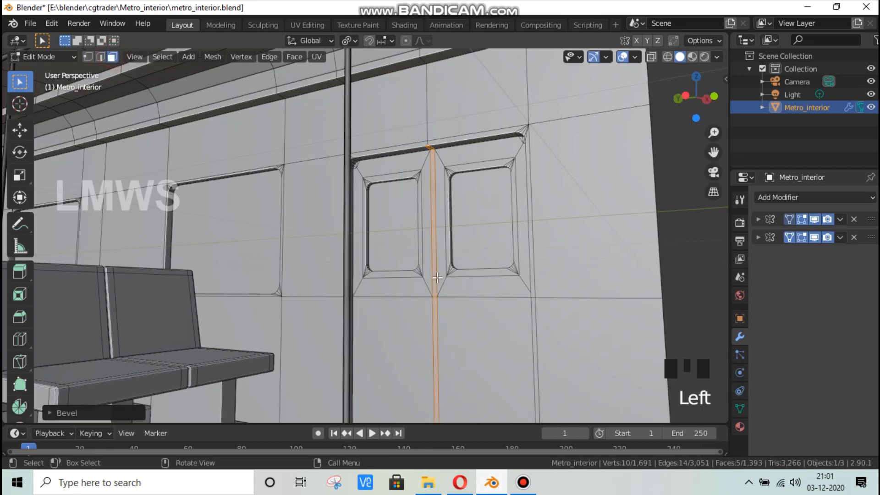
pyautogui.click(432, 308)
pyautogui.keyDown('shift'); pyautogui.click(432, 309); pyautogui.keyUp('shift')
pyautogui.keyDown('shift'); pyautogui.click(432, 308); pyautogui.keyUp('shift')
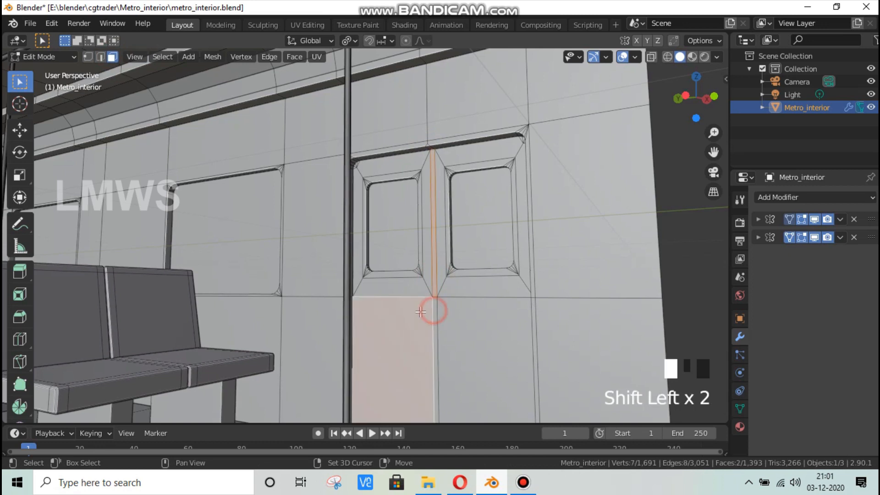
pyautogui.keyDown('shift'); pyautogui.click(431, 311); pyautogui.keyUp('shift')
pyautogui.scroll(2, 475, 157)
pyautogui.scroll(-1, 475, 158)
pyautogui.press('s')
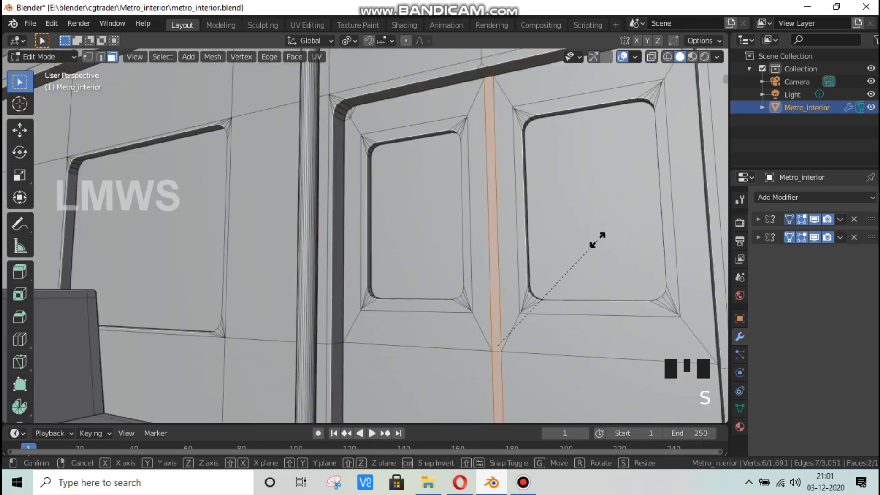
pyautogui.press('x')
pyautogui.press('y')
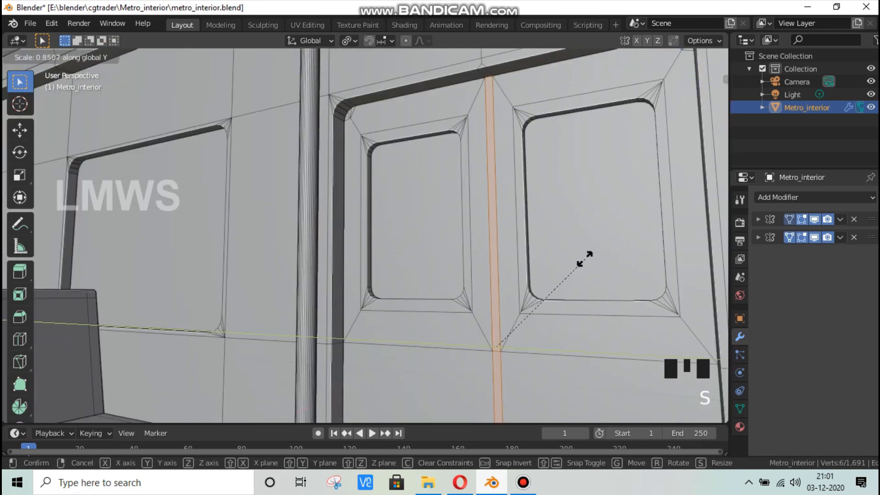
pyautogui.click(541, 298)
# Step: Extrude the thin seam faces between the doors about 0.029 m and return to Object Mode to view the result
pyautogui.press('e')
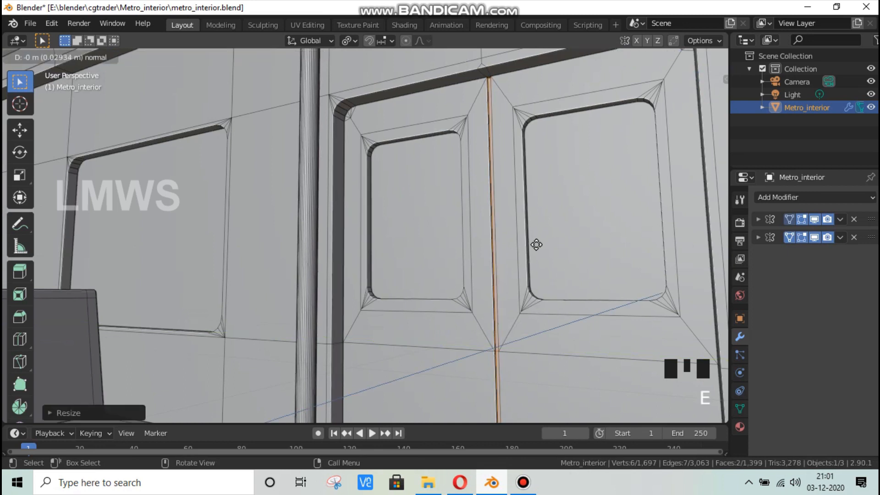
pyautogui.click(537, 245)
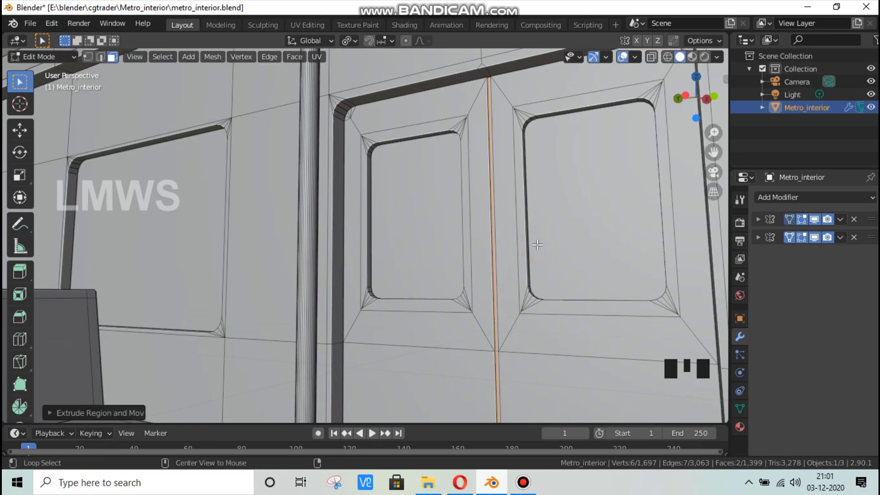
pyautogui.press('Tab')
pyautogui.scroll(-3, 562, 216)
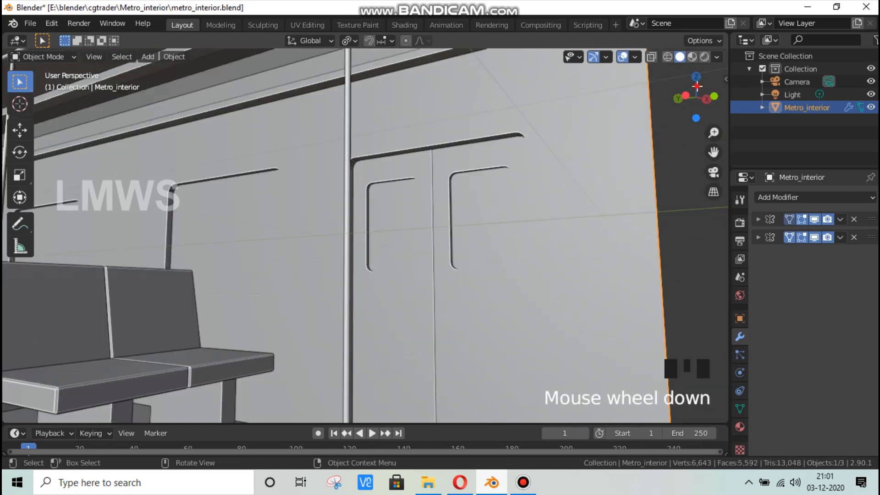
# Step: View the carriage through the camera, clear the object selection and save the file
pyautogui.moveTo(713, 152); pyautogui.dragTo(639, 179)
pyautogui.scroll(-2, 636, 183)
pyautogui.press('KP_0')
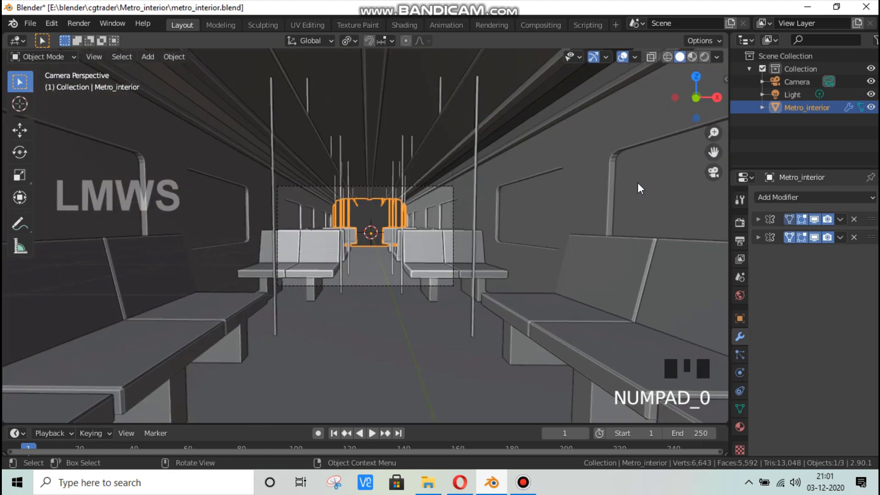
pyautogui.hotkey('alt', 'a')
pyautogui.hotkey('ctrl', 's')
# Step: Reposition the camera to about -30.174 m in Y and 1.2082 m in Z so it looks in from the open end
pyautogui.press('n')
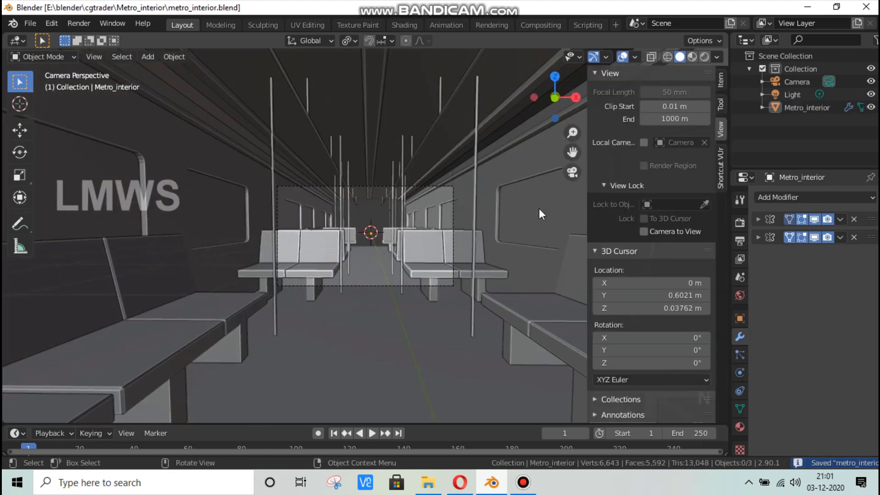
pyautogui.click(797, 82)
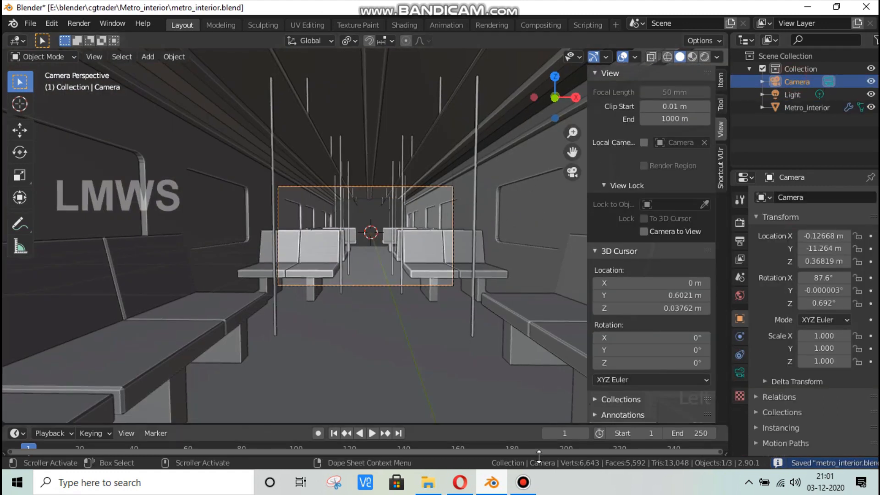
pyautogui.click(721, 79)
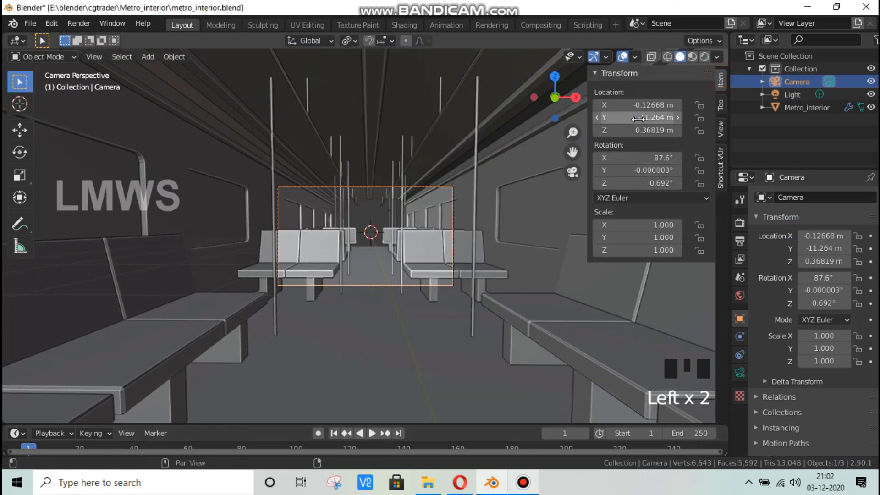
pyautogui.moveTo(641, 117); pyautogui.dragTo(499, 118)
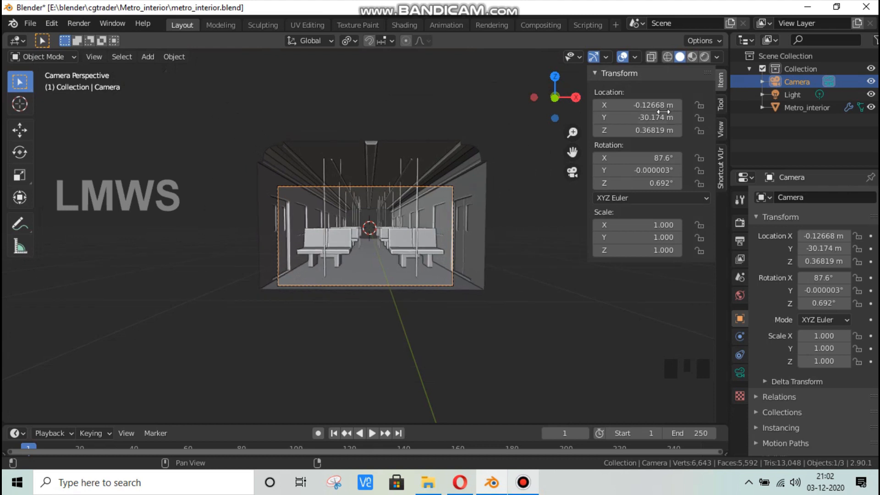
pyautogui.scroll(4, 408, 229)
pyautogui.moveTo(637, 130); pyautogui.dragTo(662, 130)
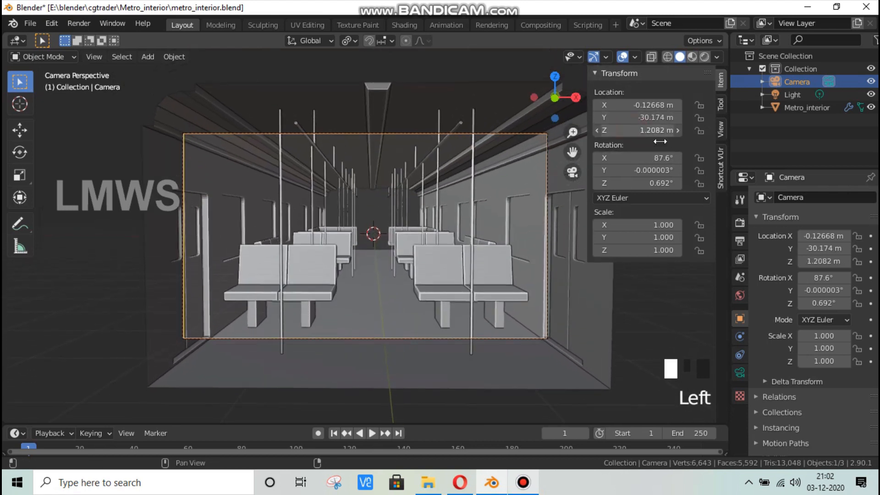
pyautogui.press('n')
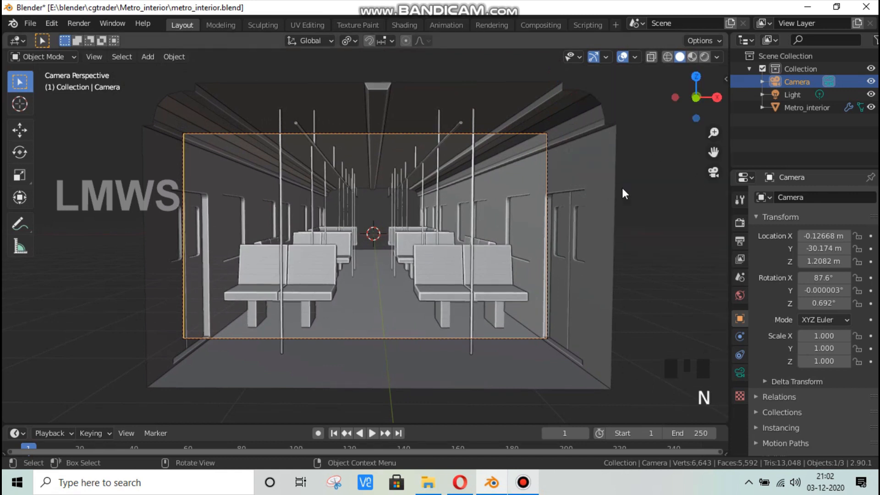
# Step: Set the camera lens clip end to 1500 m
pyautogui.click(740, 373)
pyautogui.doubleClick(827, 337)
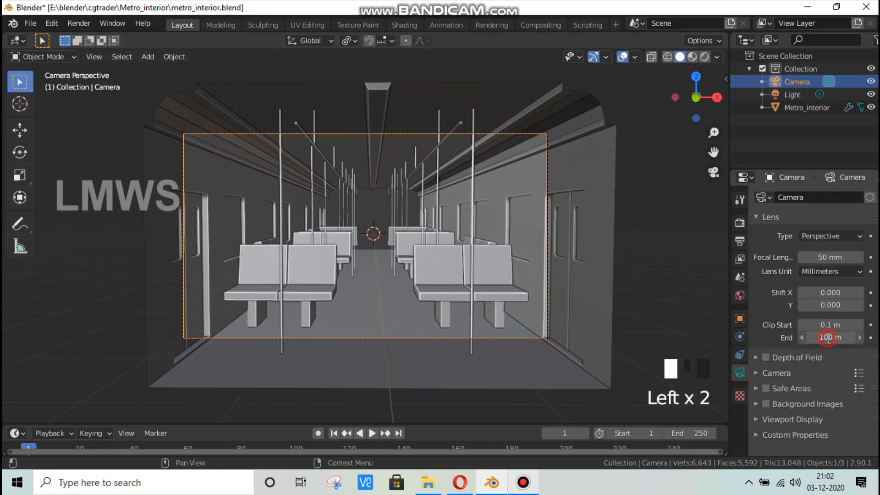
pyautogui.write('1000')
pyautogui.press('Return')
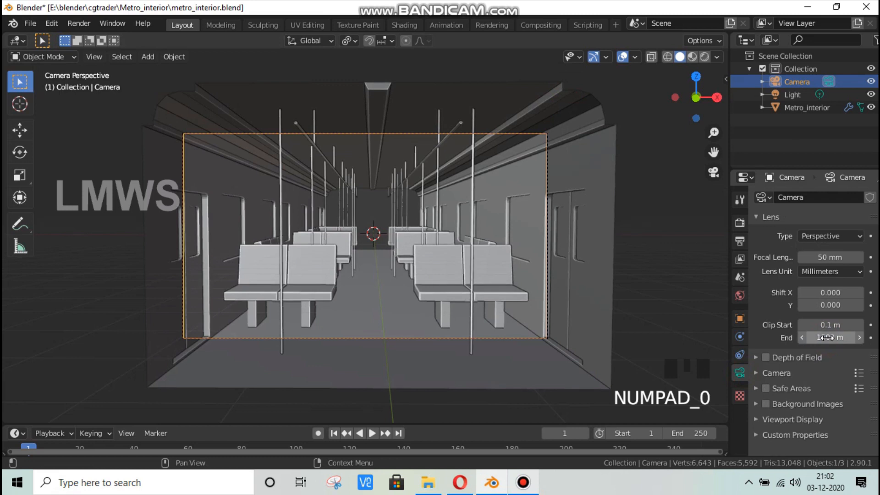
# Step: Change the 3D viewport's clip end distance, check the camera view and save the file
pyautogui.press('n')
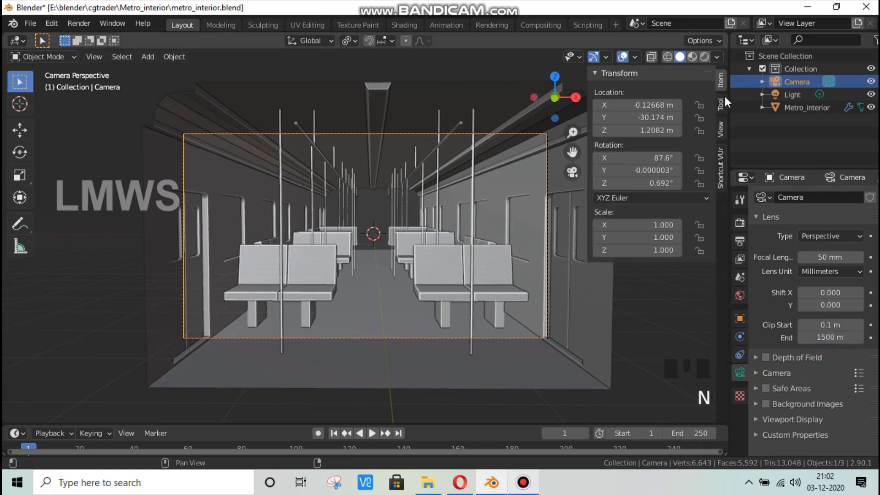
pyautogui.click(719, 129)
pyautogui.doubleClick(670, 118)
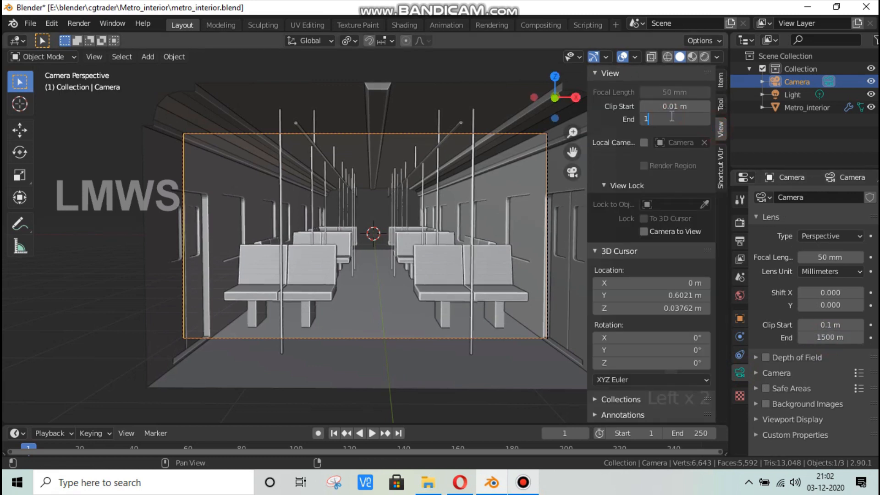
pyautogui.press('Return')
pyautogui.press('n')
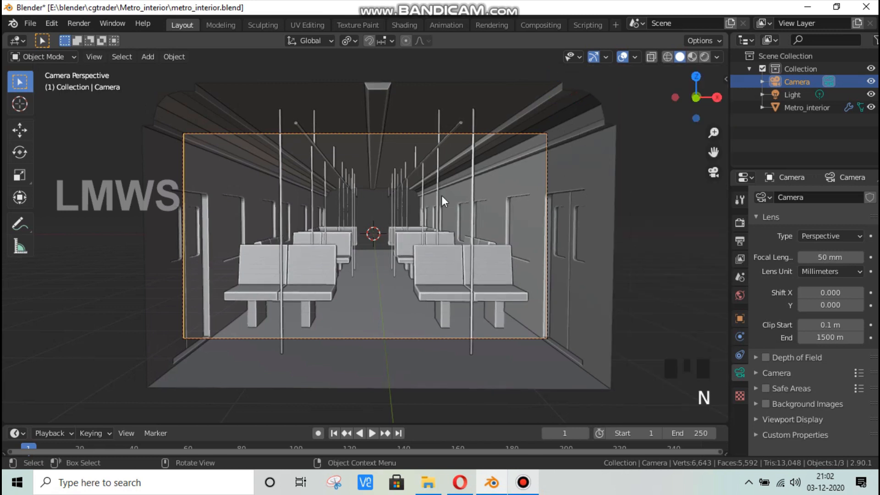
pyautogui.scroll(4, 425, 236)
pyautogui.hotkey('ctrl', 's')
pyautogui.scroll(-4, 485, 232)
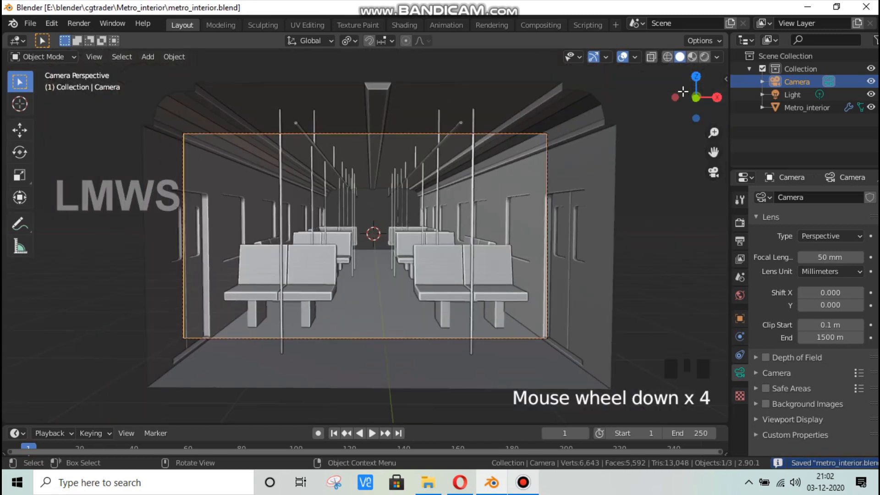
# Step: Look over the carriage's open end, then examine the subway interior reference image in Opera and return to Blender
pyautogui.moveTo(683, 92); pyautogui.dragTo(573, 225)
pyautogui.scroll(-2, 573, 224)
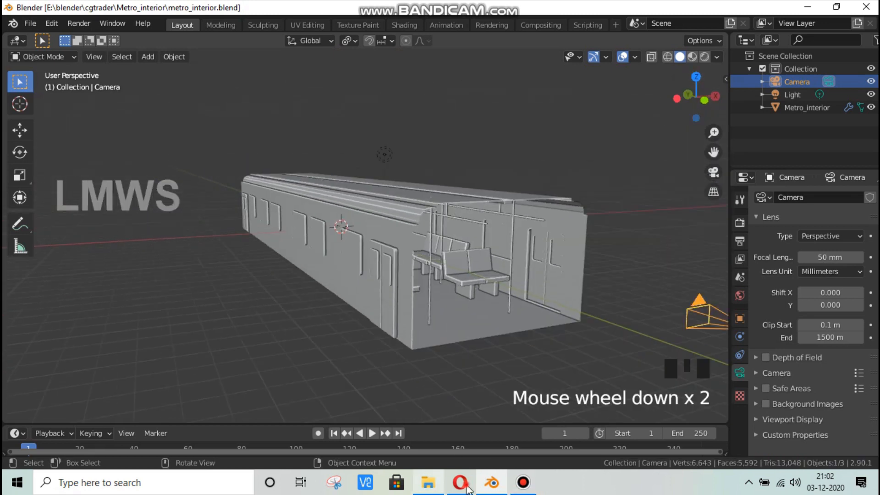
pyautogui.hotkey('alt', 'Tab')
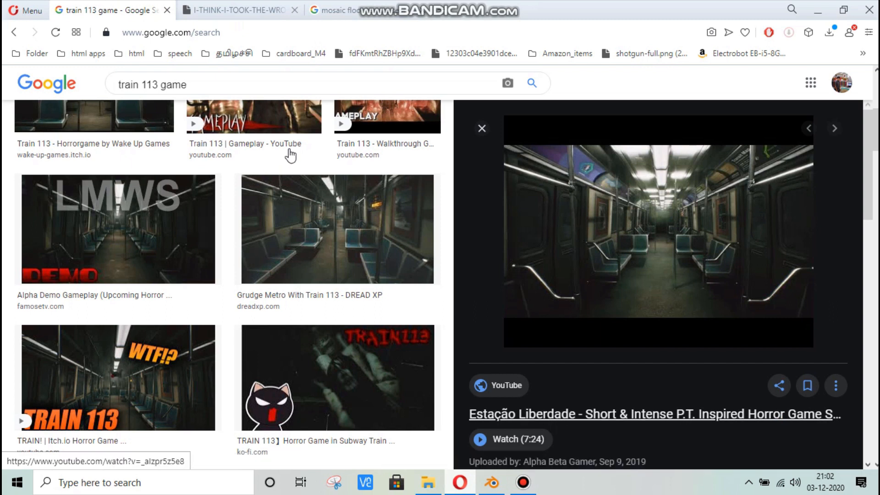
pyautogui.click(234, 10)
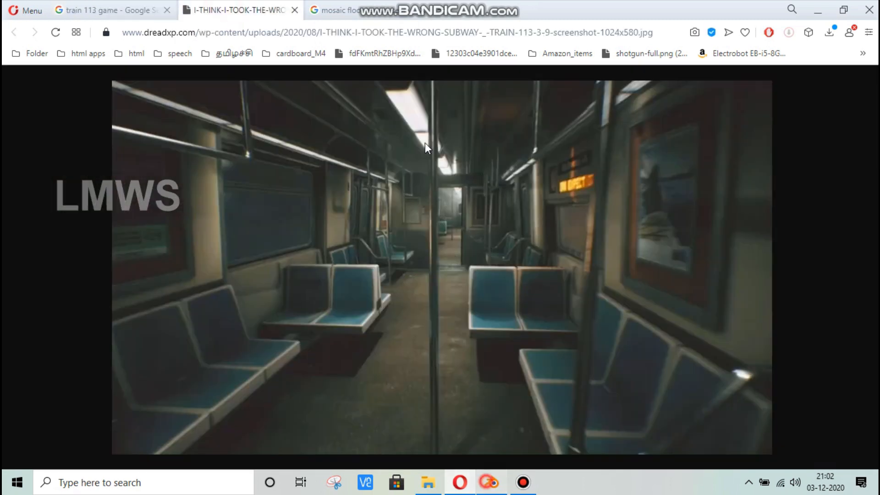
pyautogui.click(491, 481)
# Step: Enter Edit Mode on Metro_interior and hide the second Mirror modifier's effect in the viewport
pyautogui.click(459, 202)
pyautogui.press('Tab')
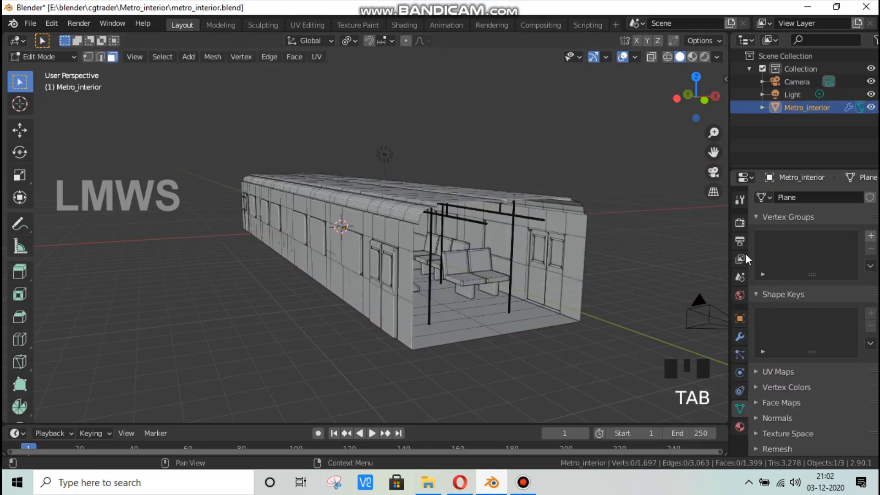
pyautogui.click(740, 336)
pyautogui.click(814, 238)
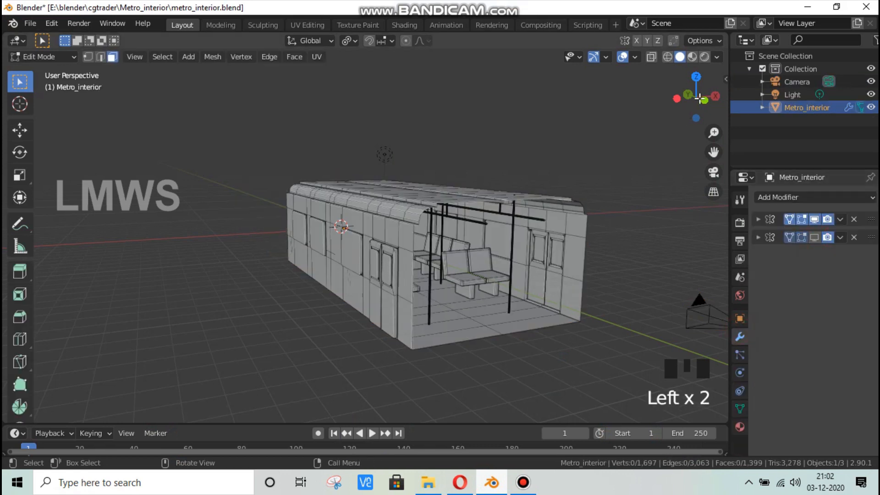
pyautogui.moveTo(696, 98); pyautogui.dragTo(104, 108)
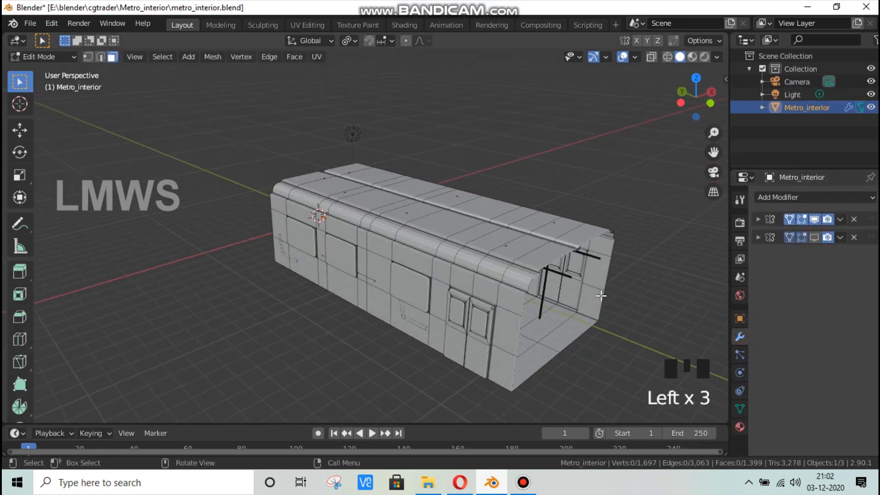
# Step: Select the boundary edge loop around the carriage's open end and fill it with a face
pyautogui.click(101, 56)
pyautogui.hotkey('alt', 'a')
pyautogui.keyDown('alt'); pyautogui.click(590, 238); pyautogui.keyUp('alt')
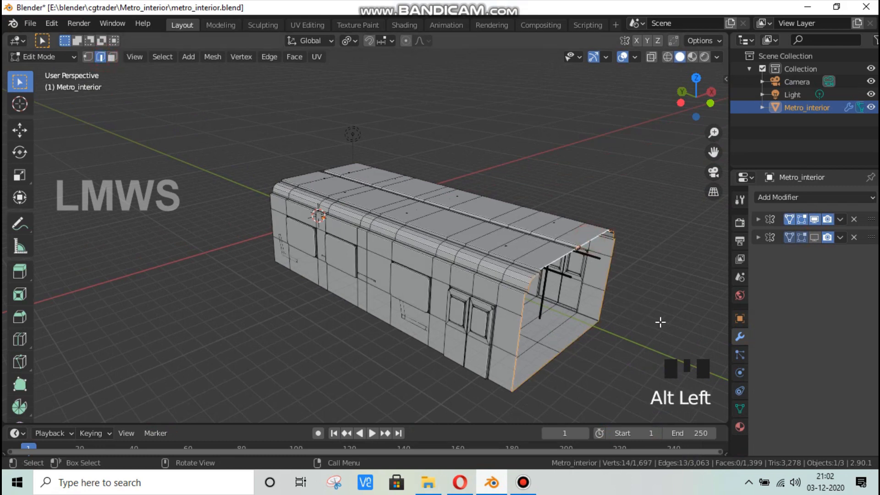
pyautogui.press('f')
# Step: Move the overhead rail's protruding end faces about 0.61 m along Y to sit at the new end wall, then deselect them
pyautogui.moveTo(704, 101); pyautogui.dragTo(667, 61)
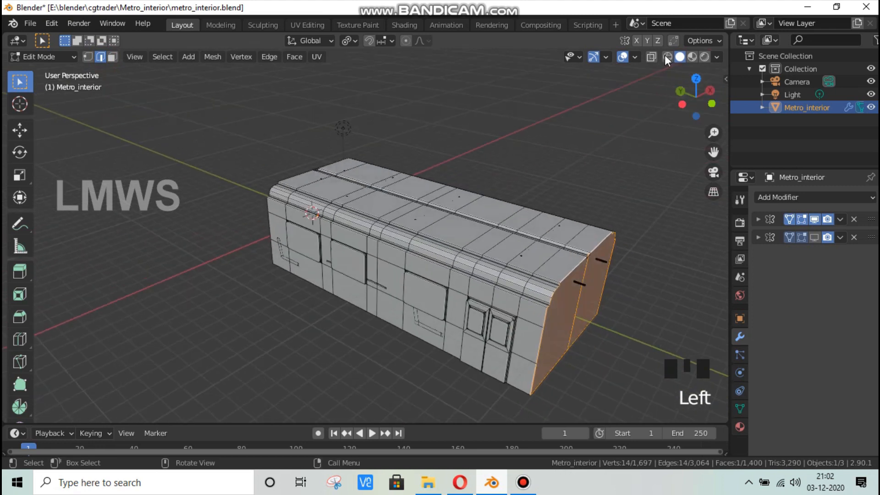
pyautogui.moveTo(712, 151); pyautogui.dragTo(505, 194)
pyautogui.scroll(4, 712, 151)
pyautogui.moveTo(713, 151); pyautogui.dragTo(394, 151)
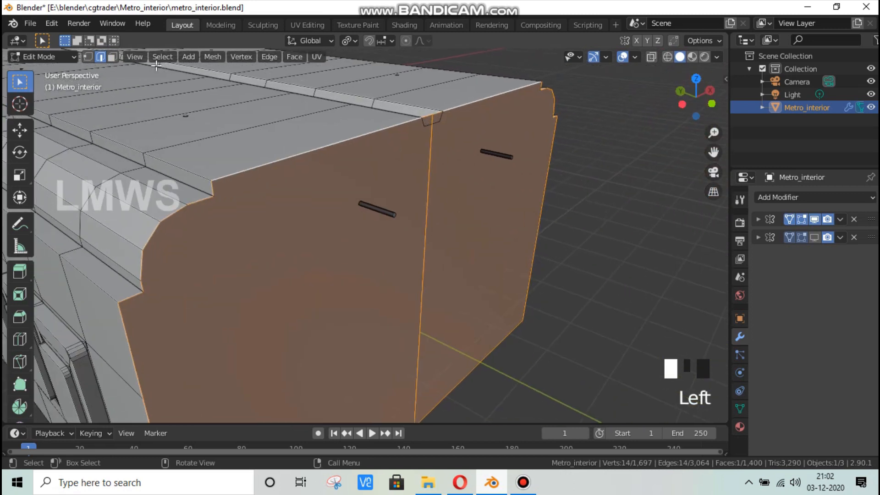
pyautogui.click(112, 56)
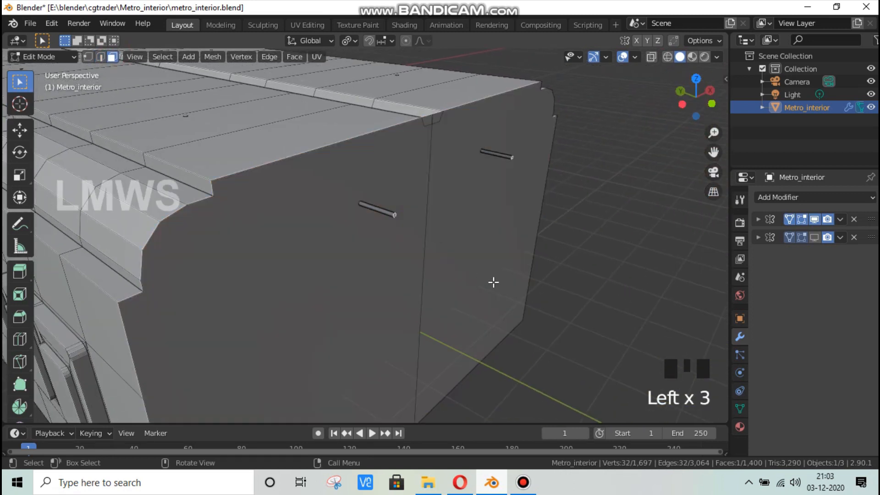
pyautogui.press('g')
pyautogui.press('y')
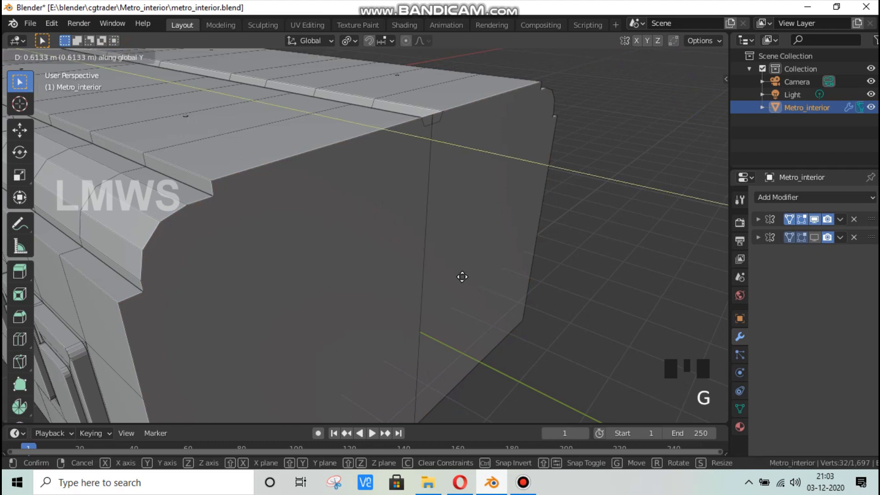
pyautogui.click(465, 277)
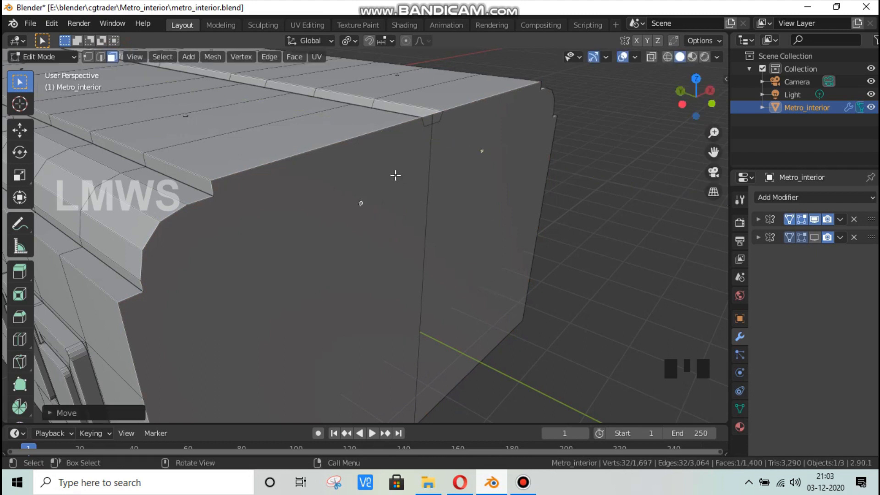
pyautogui.hotkey('alt', 'a')
# Step: Select the end wall face, choose a transform pivot point, and show the second Mirror modifier in the viewport again
pyautogui.click(112, 57)
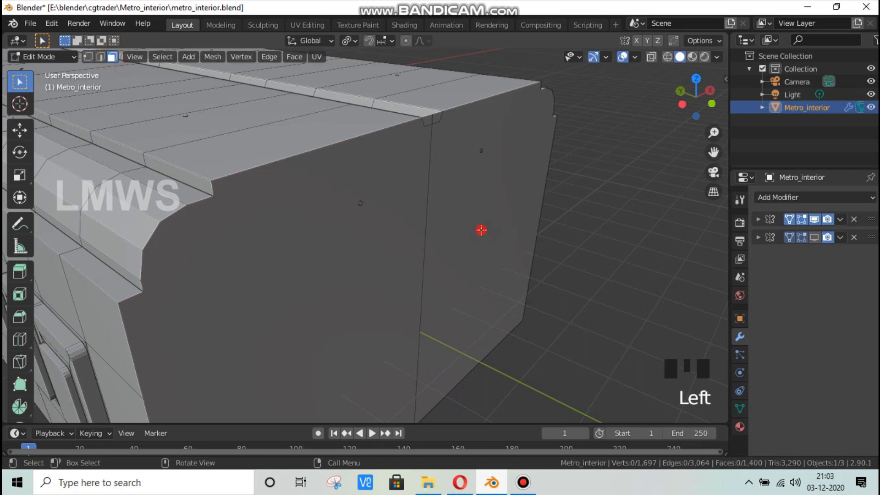
pyautogui.click(480, 230)
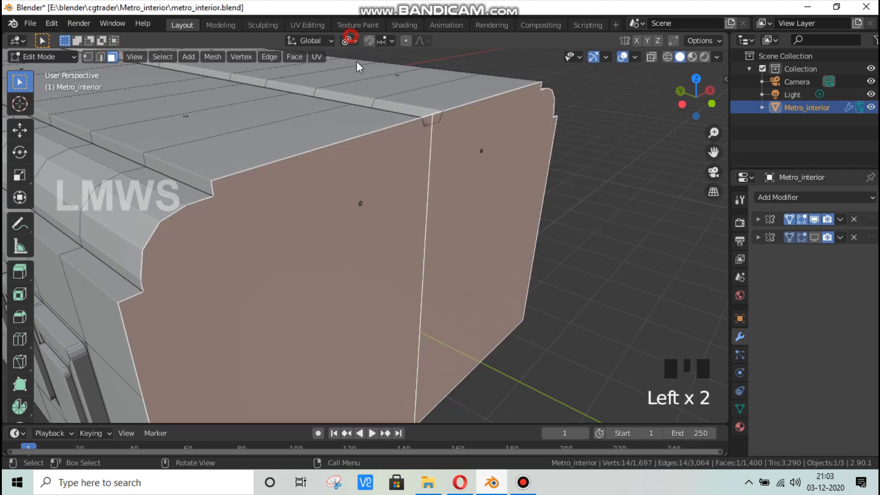
pyautogui.click(350, 37)
pyautogui.click(365, 94)
pyautogui.click(815, 238)
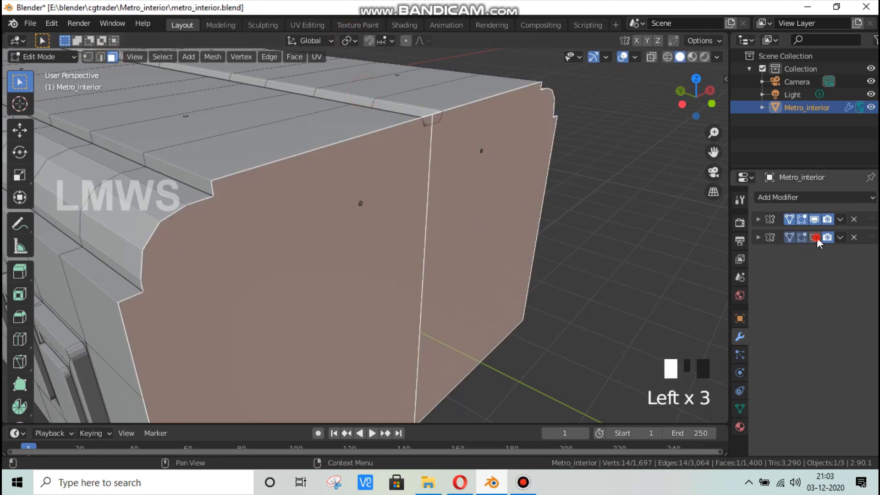
pyautogui.click(759, 220)
# Step: Extrude the end wall face in place, scale it down to about 0.79, and narrow it further along X
pyautogui.press('e')
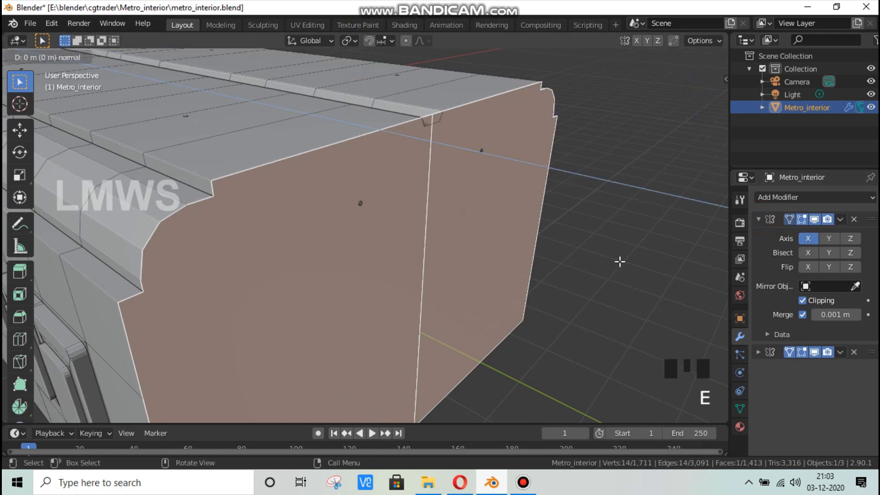
pyautogui.rightClick(619, 261)
pyautogui.press('s')
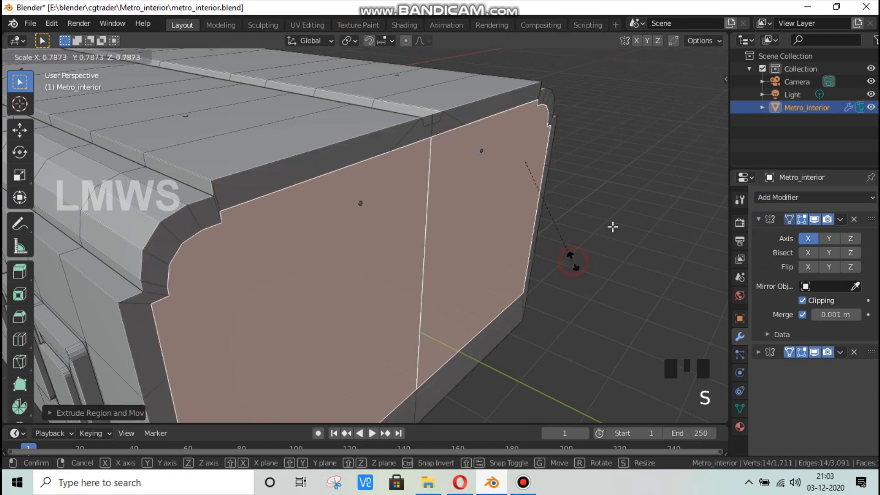
pyautogui.press('x')
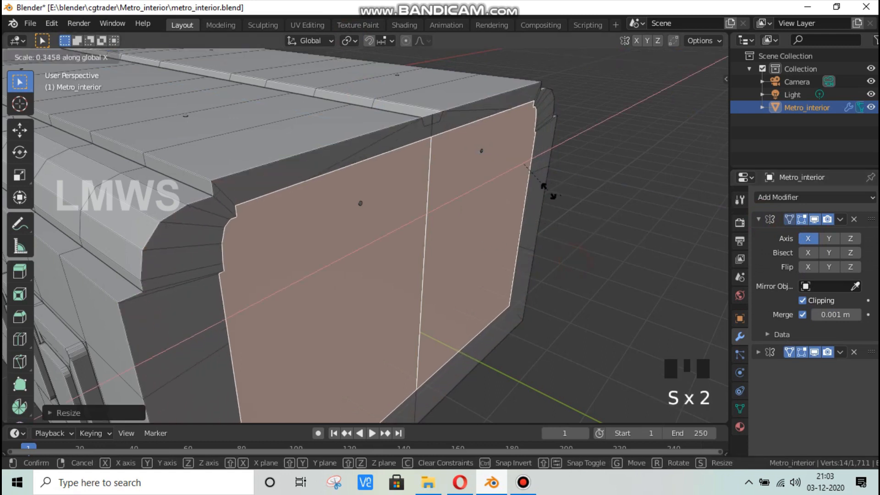
pyautogui.click(603, 239)
# Step: Move the inset end wall face inward along X toward the carriage's centerline and check it from the top view
pyautogui.press('g')
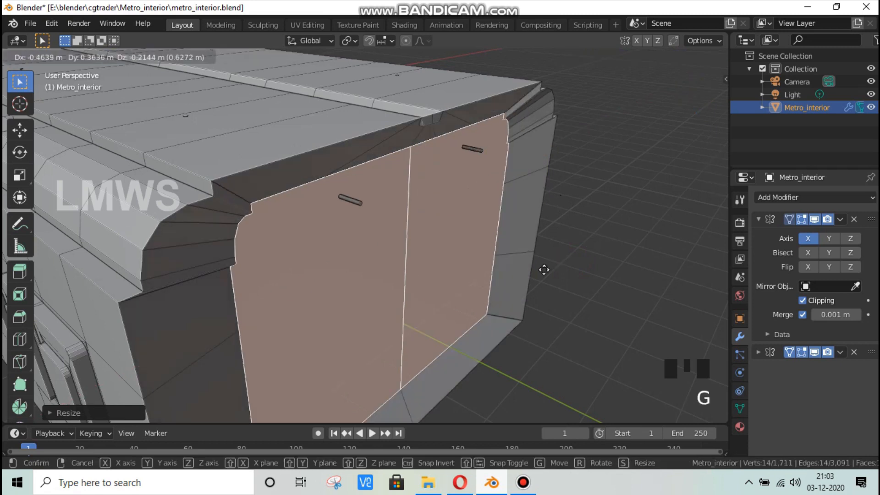
pyautogui.press('x')
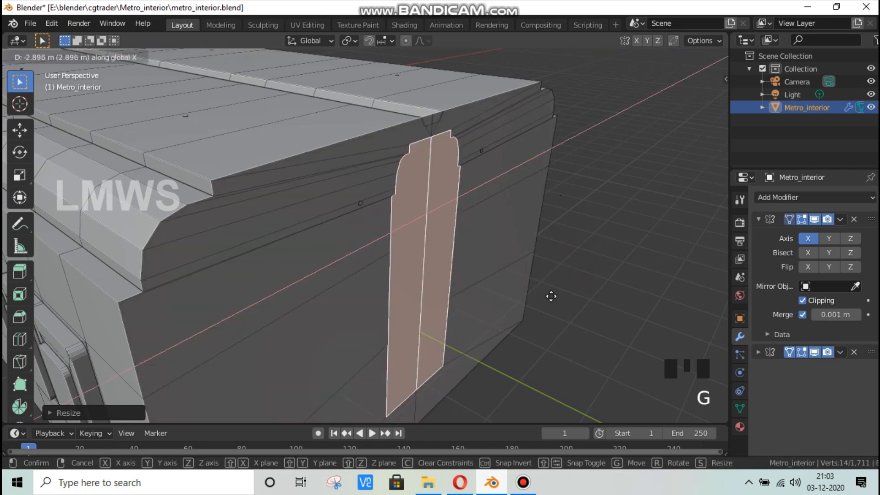
pyautogui.click(576, 295)
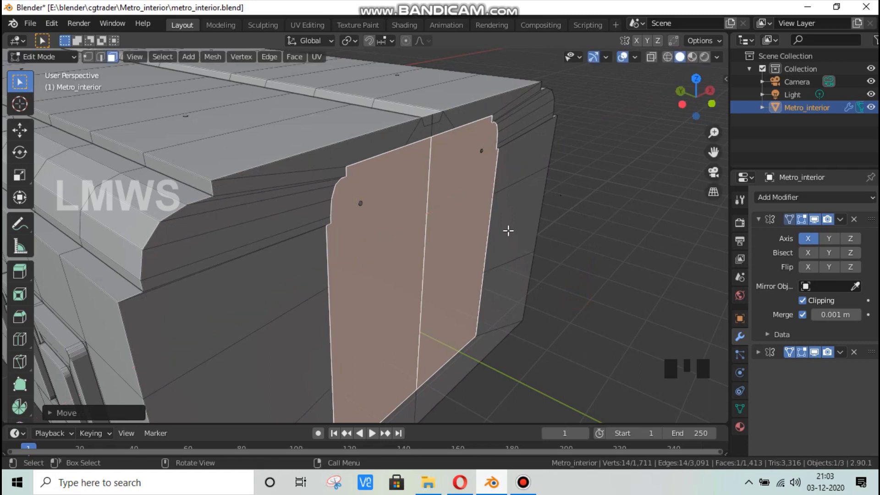
pyautogui.scroll(-2, 508, 231)
pyautogui.click(696, 101)
pyautogui.click(696, 101)
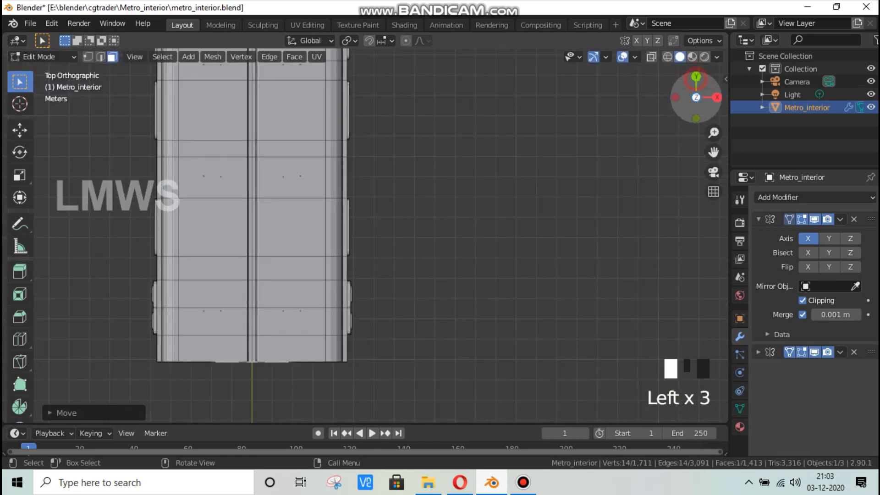
# Step: Undo the end wall face's inset extrusion, scaling and inward move, and deselect the face
pyautogui.moveTo(695, 79); pyautogui.dragTo(729, 9)
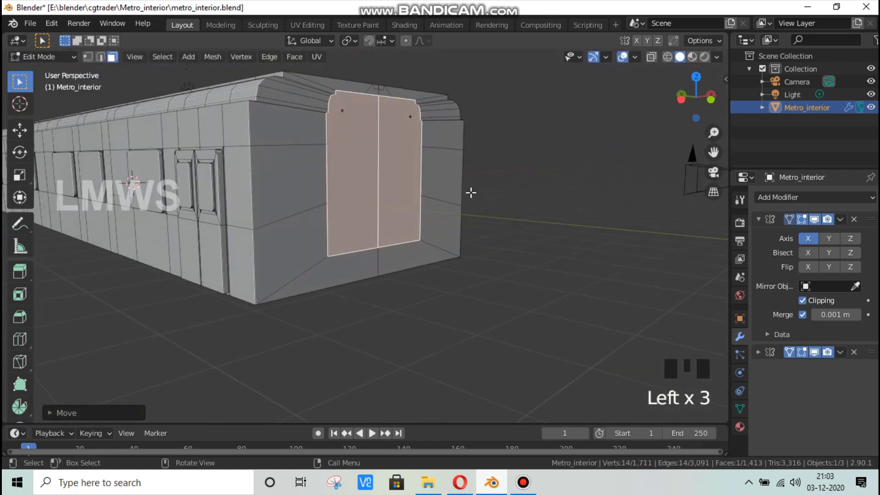
pyautogui.hotkey('ctrl', 'z')
pyautogui.hotkey('ctrl', 'z')
pyautogui.hotkey('ctrl', 'z')
pyautogui.hotkey('ctrl', 'z')
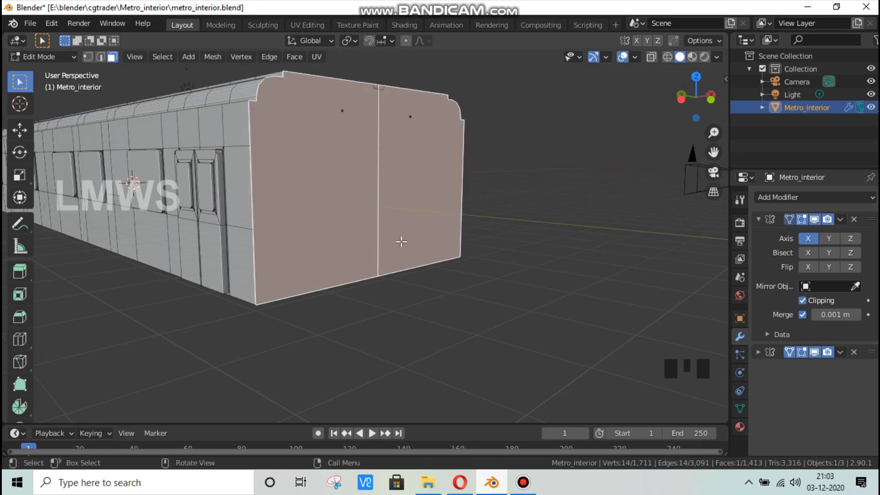
pyautogui.scroll(2, 407, 232)
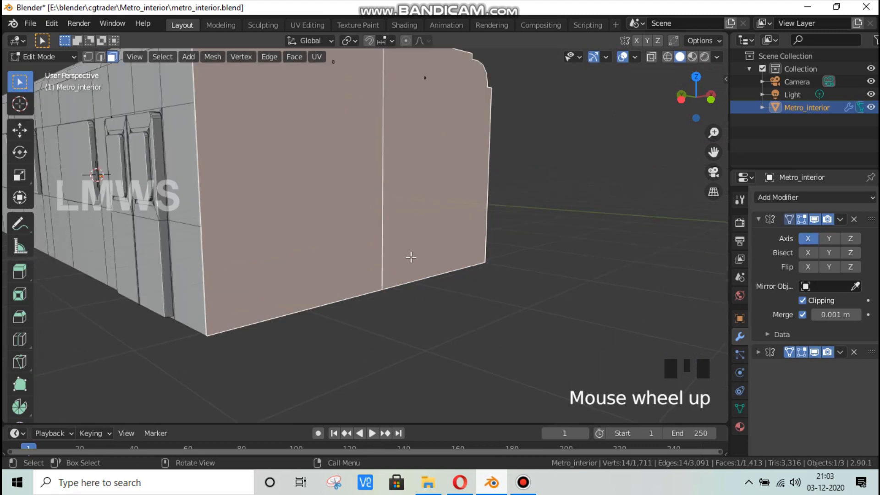
pyautogui.hotkey('alt', 'a')
# Step: Knife-cut a horizontal edge across the upper part of the end wall, from the centerline to the outer side edge
pyautogui.moveTo(713, 152); pyautogui.dragTo(728, 215)
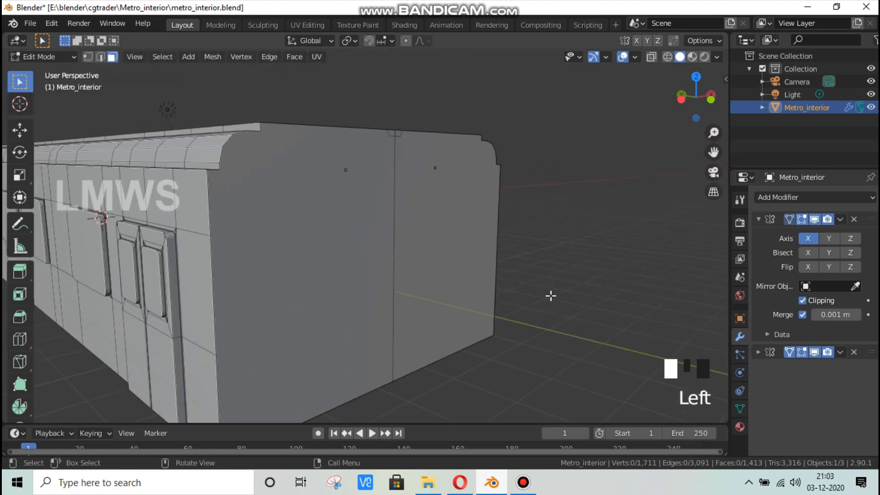
pyautogui.press('k')
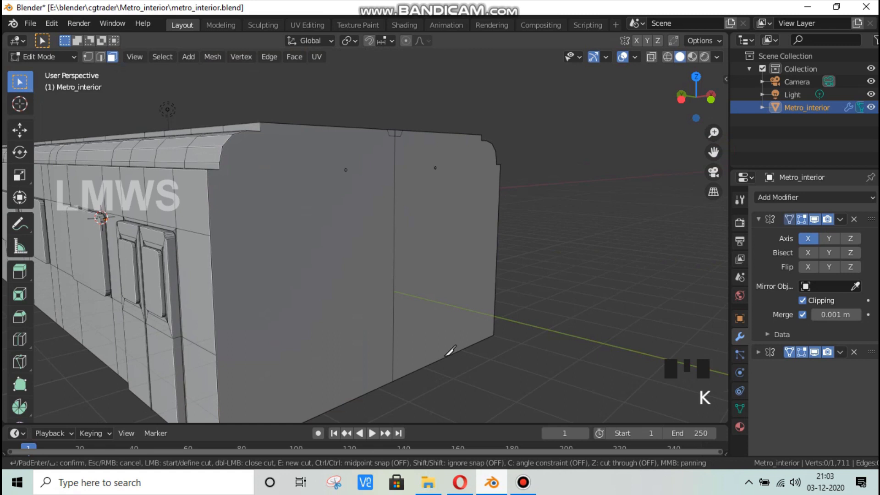
pyautogui.click(435, 360)
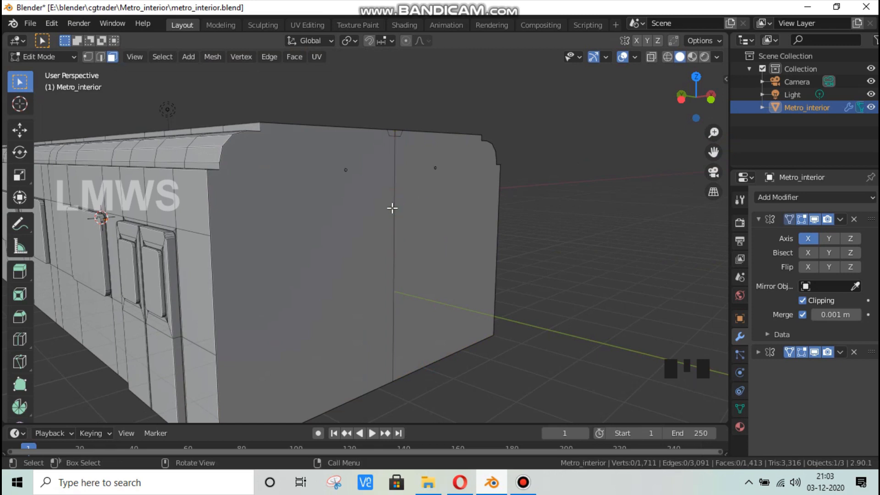
pyautogui.press('k')
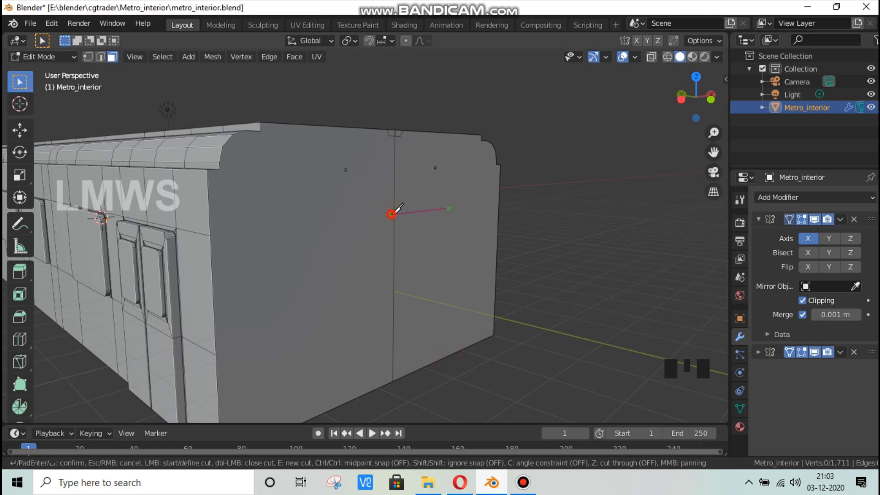
pyautogui.click(499, 203)
pyautogui.press('Return')
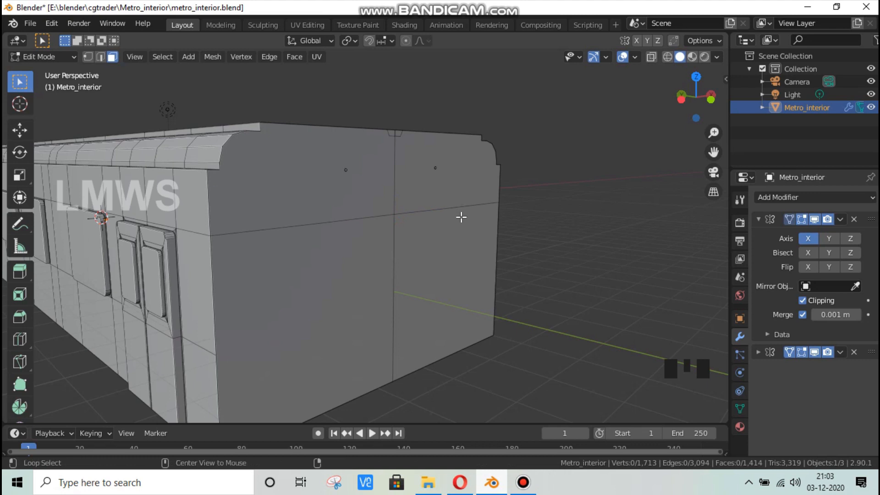
pyautogui.hotkey('alt', 'a')
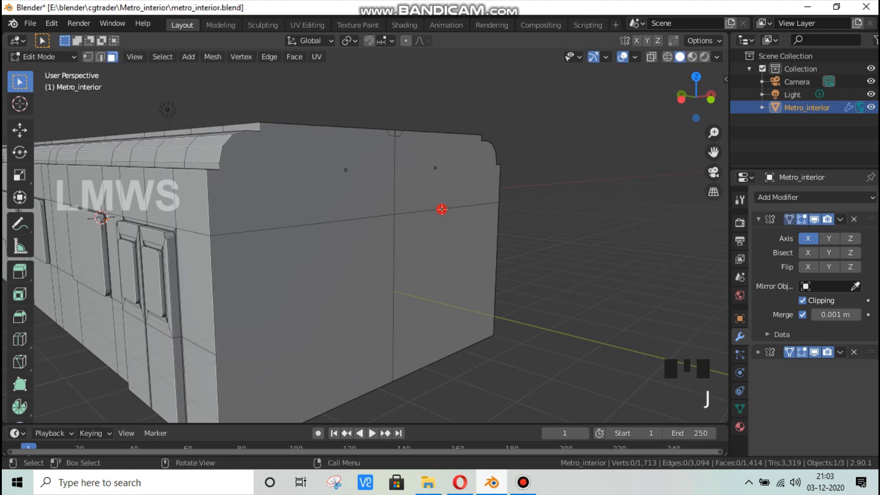
# Step: Try to knife-cut a vertical line on the end wall's lower face, between the horizontal cut and the floor edge
pyautogui.click(440, 230)
pyautogui.hotkey('alt', 'a')
pyautogui.press('k')
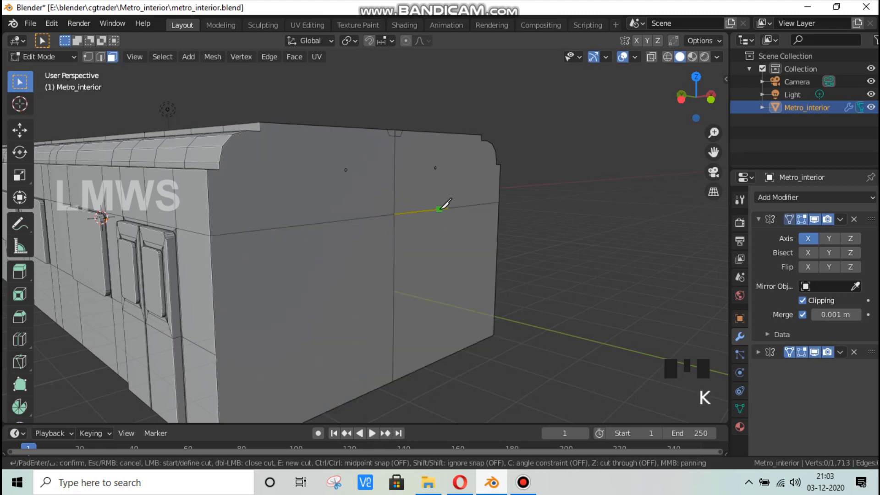
pyautogui.click(448, 355)
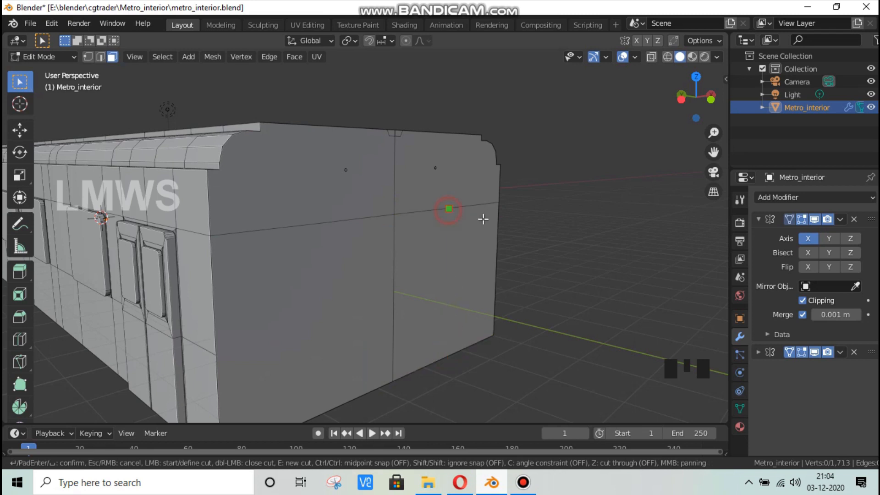
pyautogui.press('Escape')
pyautogui.moveTo(711, 104); pyautogui.dragTo(612, 146)
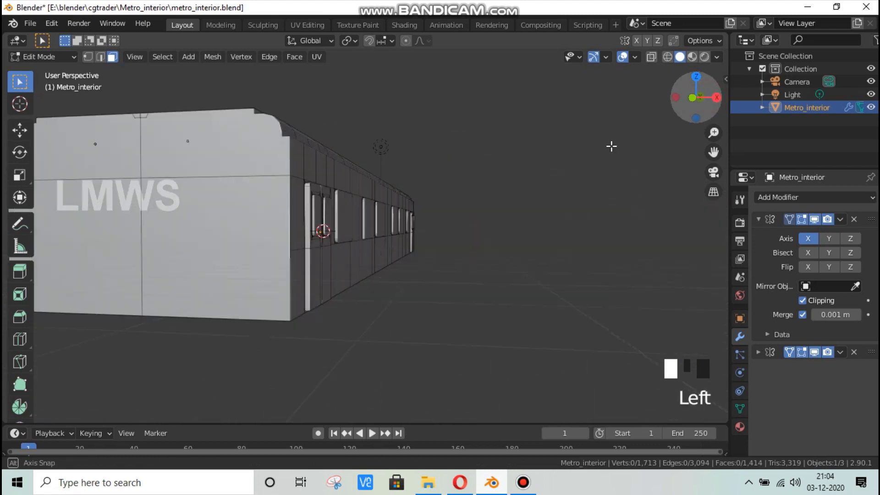
# Step: Undo the last selection changes, try to add a loop cut on the end wall, and clear the selection
pyautogui.hotkey('ctrl', 'z')
pyautogui.hotkey('ctrl', 'z')
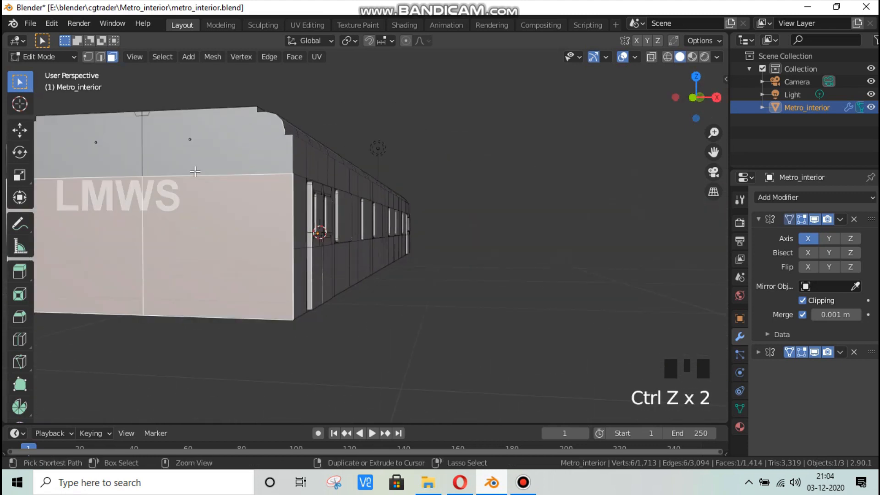
pyautogui.hotkey('ctrl', 'r')
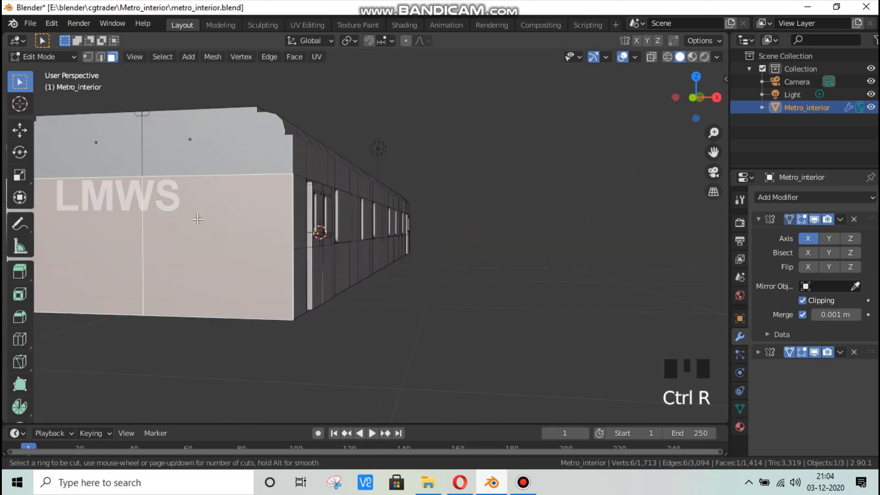
pyautogui.rightClick(220, 158)
pyautogui.hotkey('alt', 'a')
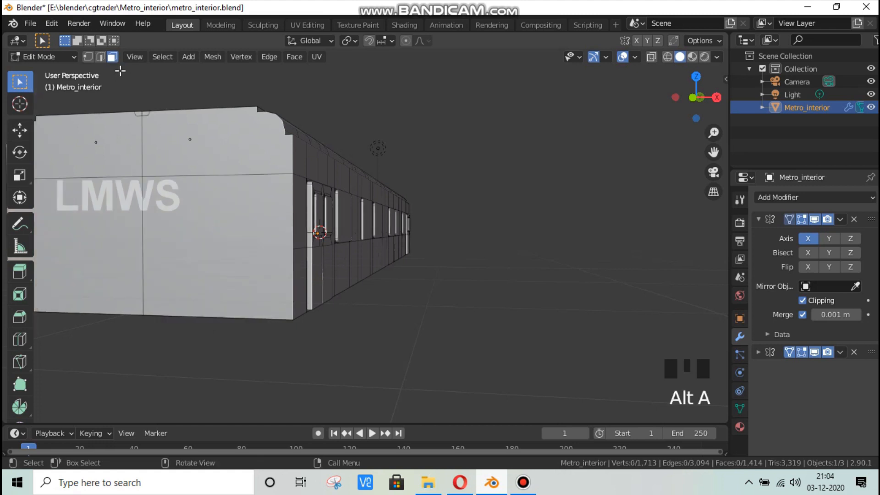
pyautogui.hotkey('ctrl', 'z')
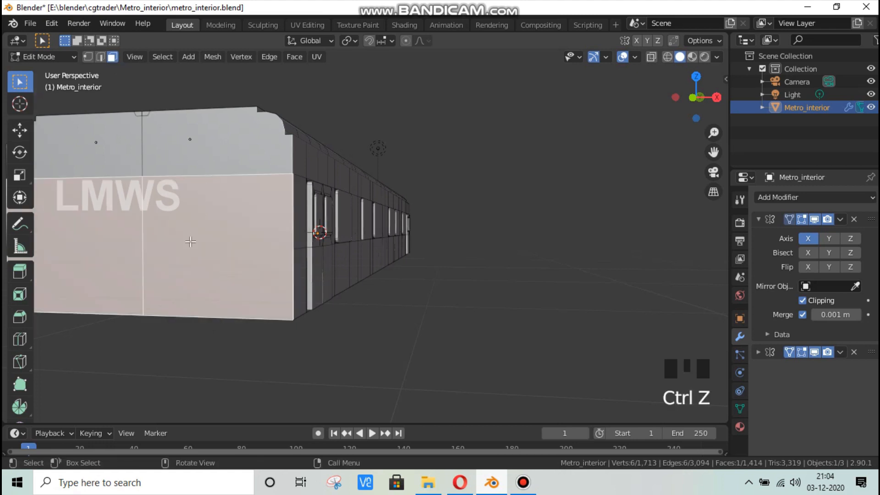
pyautogui.hotkey('alt', 'a')
pyautogui.press('k')
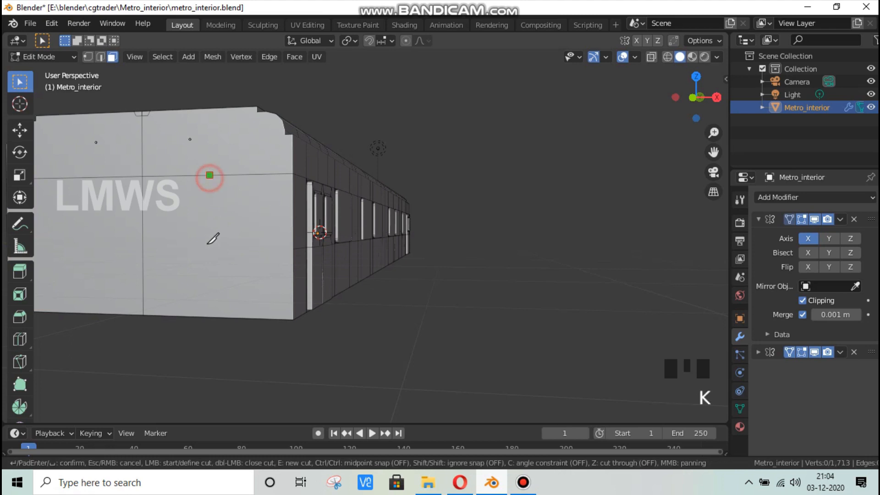
pyautogui.click(209, 175)
pyautogui.click(208, 317)
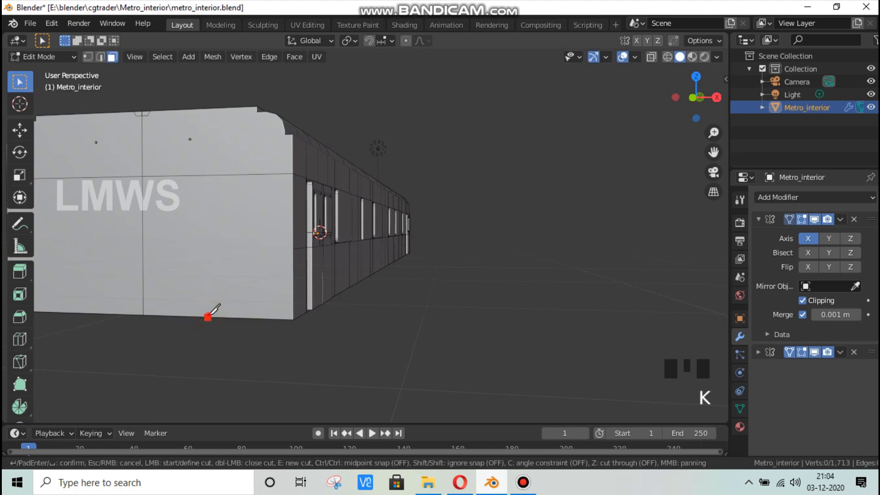
pyautogui.click(210, 174)
pyautogui.press('Escape')
pyautogui.press('Escape')
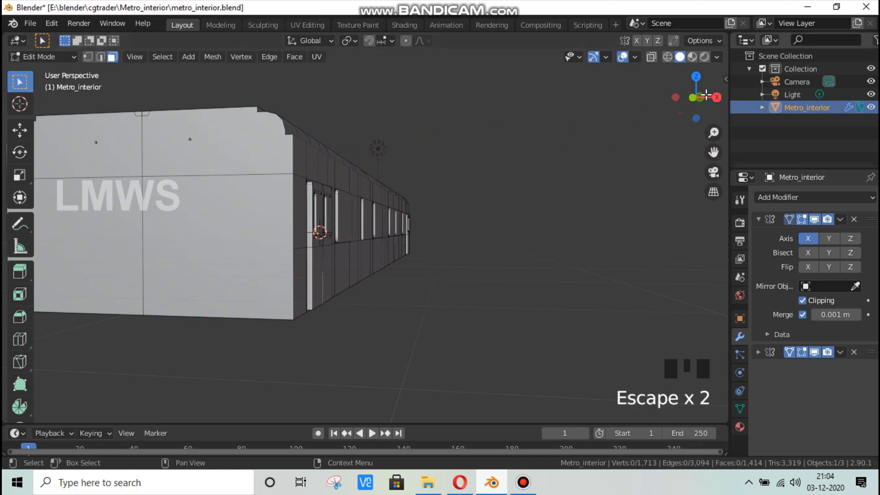
# Step: Undo the recent mesh edits back to before the horizontal cut across the carriage's end wall
pyautogui.moveTo(707, 94); pyautogui.dragTo(563, 258)
pyautogui.hotkey('ctrl', 'z')
pyautogui.hotkey('ctrl', 'z')
pyautogui.hotkey('ctrl', 'z')
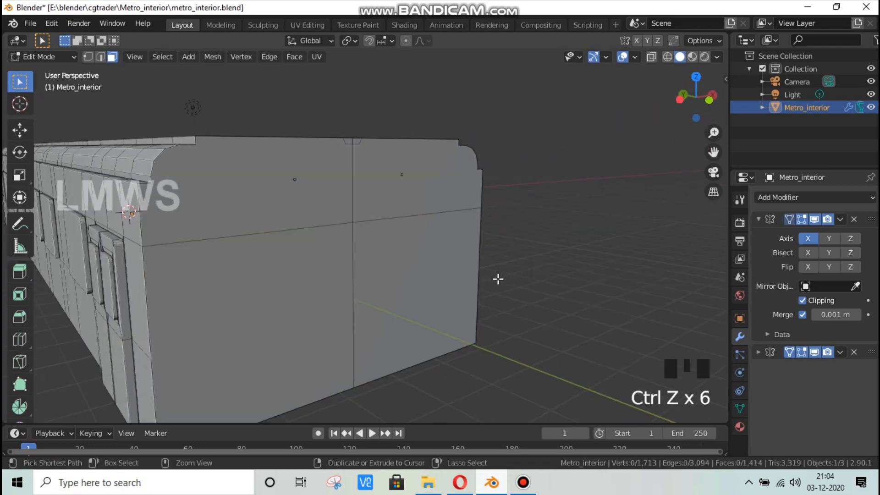
pyautogui.hotkey('ctrl', 'z')
pyautogui.hotkey('ctrl', 'z')
pyautogui.hotkey('ctrl', 'z')
pyautogui.hotkey('ctrl', 'z')
pyautogui.press('Tab')
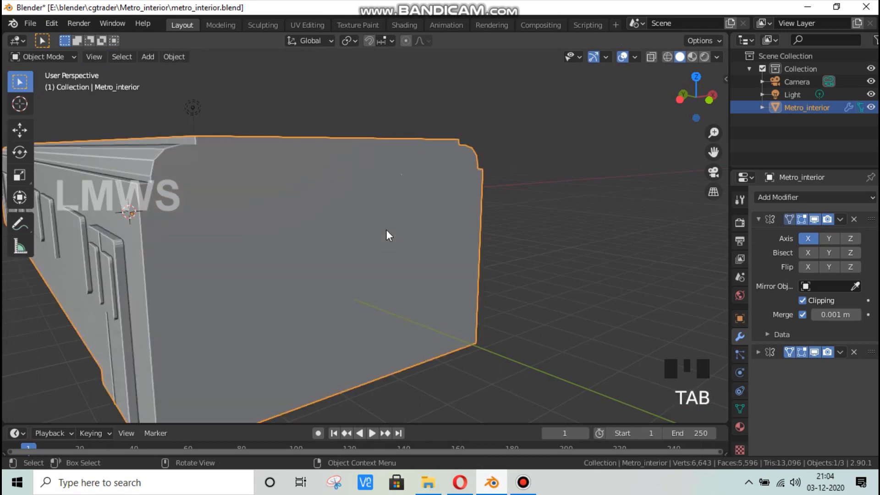
pyautogui.scroll(-2, 386, 235)
pyautogui.press('Tab')
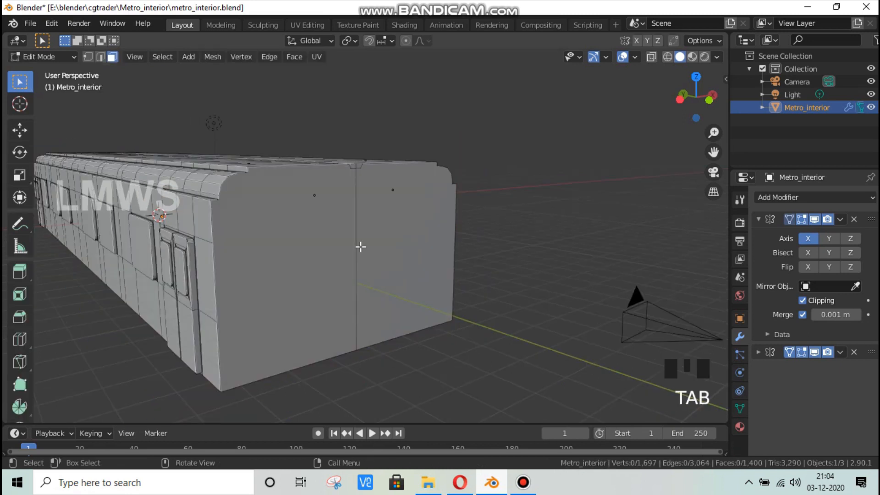
# Step: Snap the 3D cursor to the vertical centre edge of the carriage's end wall
pyautogui.click(361, 215)
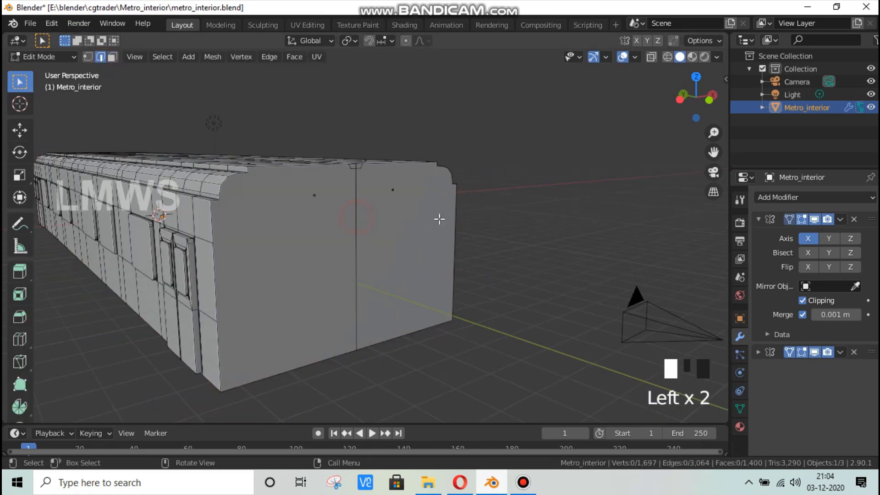
pyautogui.hotkey('shift', 's')
pyautogui.click(450, 292)
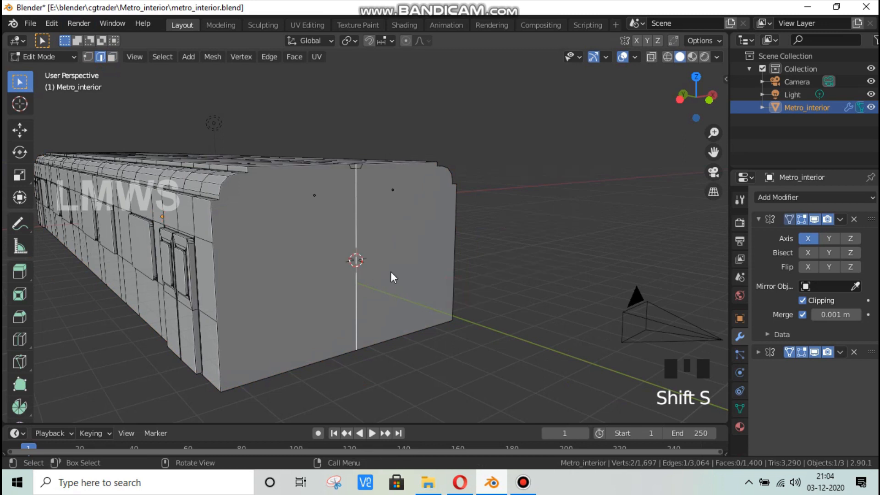
# Step: Return to Object Mode, deselect the carriage and add a cube mesh at the 3D cursor
pyautogui.press('Tab')
pyautogui.hotkey('alt', 'a')
pyautogui.hotkey('shift', 'a')
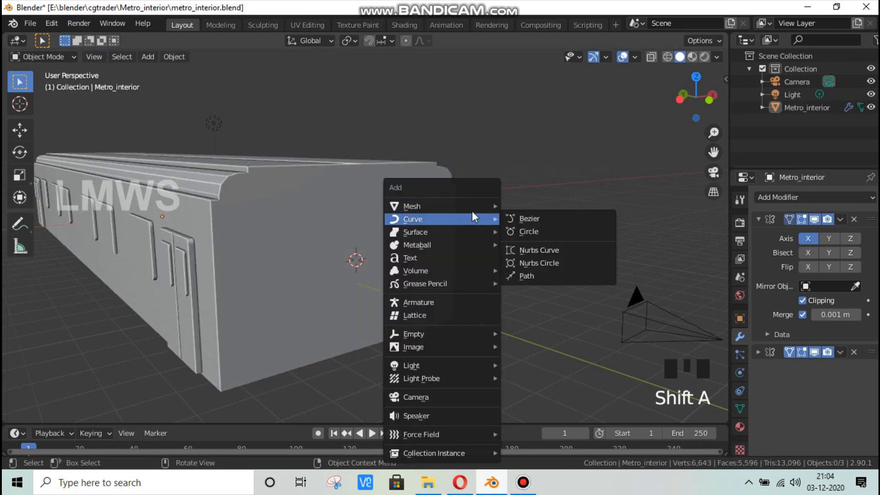
pyautogui.moveTo(458, 206)
pyautogui.click(527, 218)
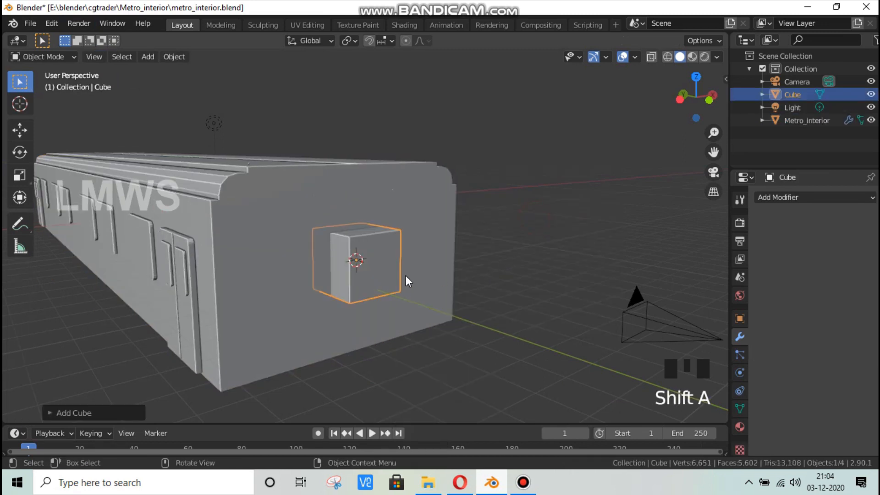
# Step: In front view, scale the cube along Z by about 1.6 and lower it about 1.37 m to the carriage floor
pyautogui.press('KP_1')
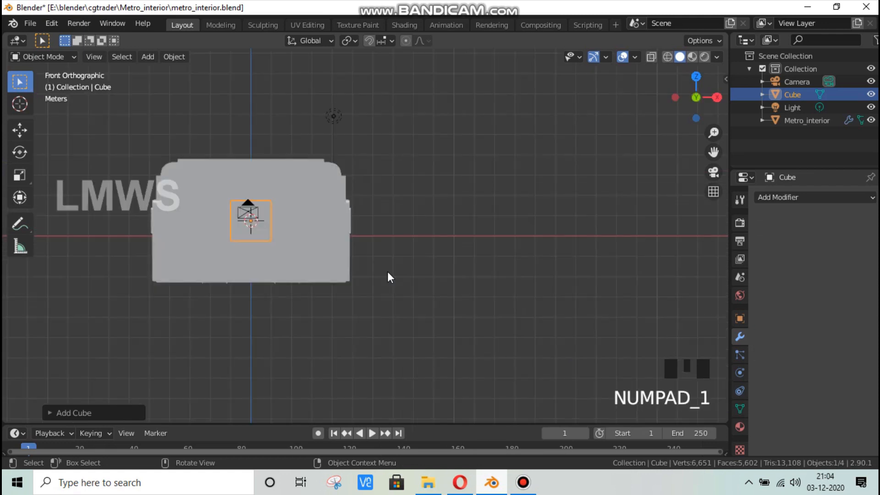
pyautogui.scroll(2, 247, 232)
pyautogui.press('Tab')
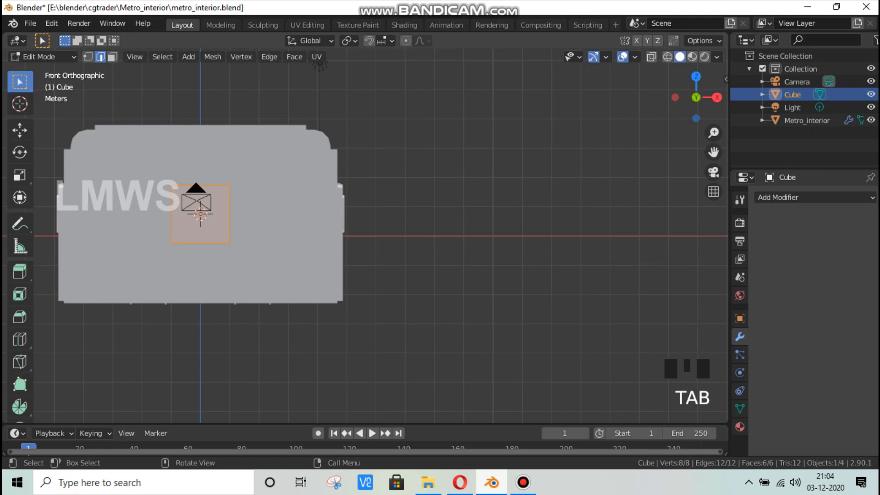
pyautogui.press('s')
pyautogui.press('z')
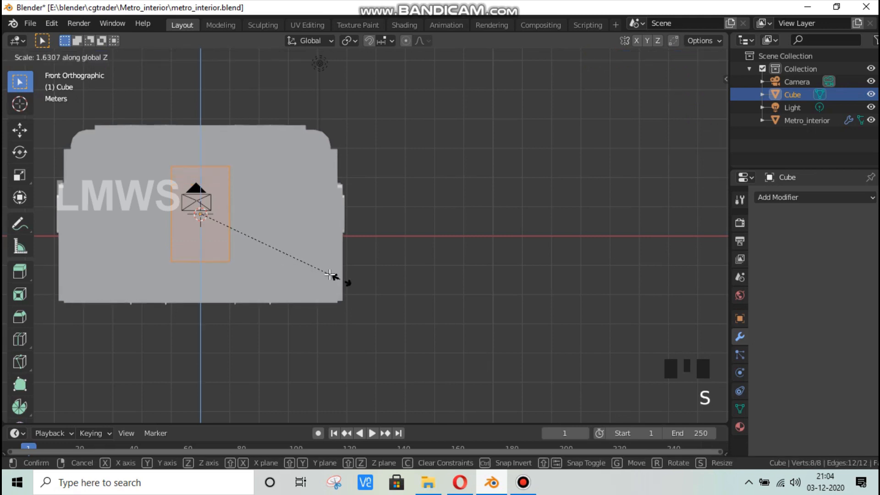
pyautogui.click(341, 277)
pyautogui.press('g')
pyautogui.press('z')
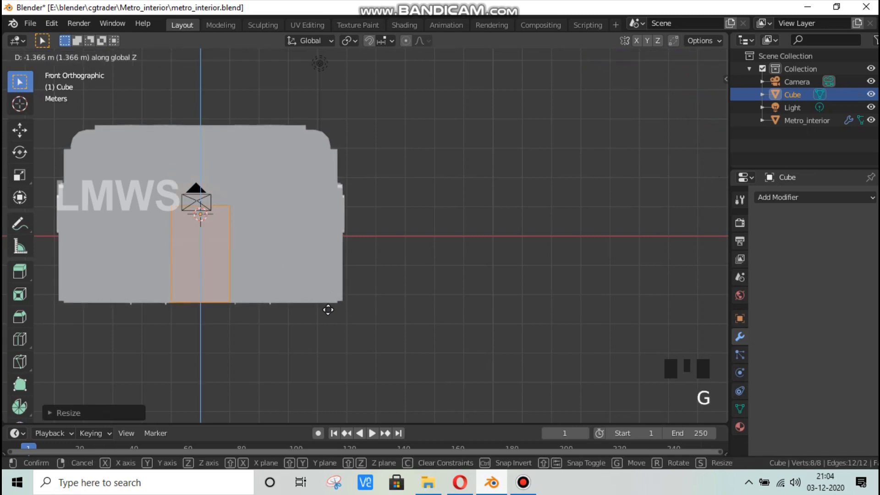
pyautogui.click(328, 311)
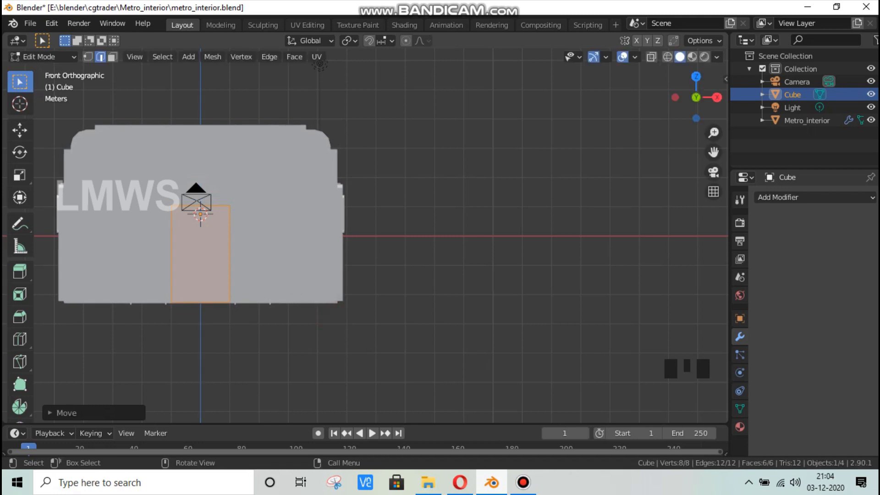
# Step: Scale the cube along X and raise its top face to doorway height on the end wall
pyautogui.press('s')
pyautogui.press('x')
pyautogui.click(283, 287)
pyautogui.moveTo(708, 101); pyautogui.dragTo(119, 68)
pyautogui.click(116, 56)
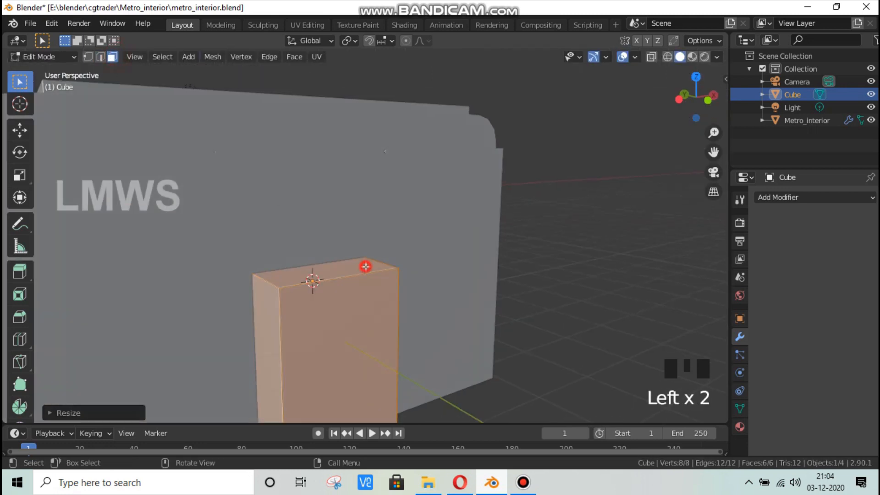
pyautogui.click(366, 265)
pyautogui.moveTo(685, 92); pyautogui.dragTo(633, 94)
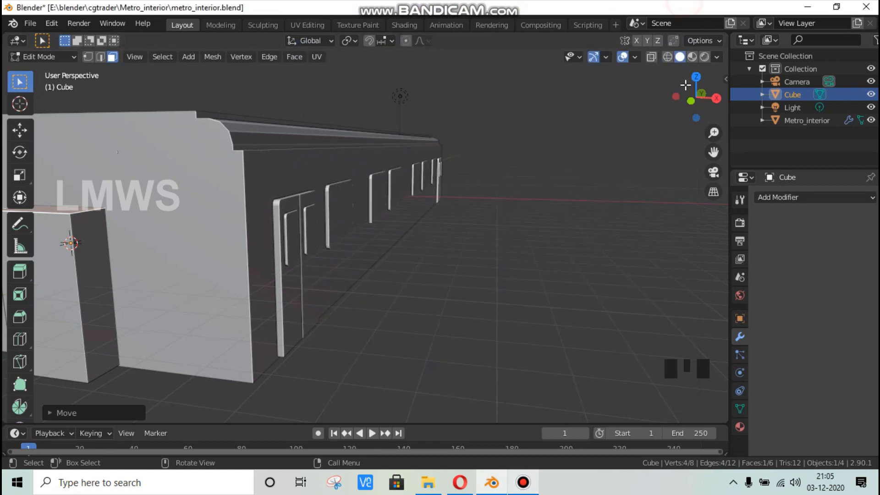
pyautogui.moveTo(696, 97); pyautogui.dragTo(660, 98)
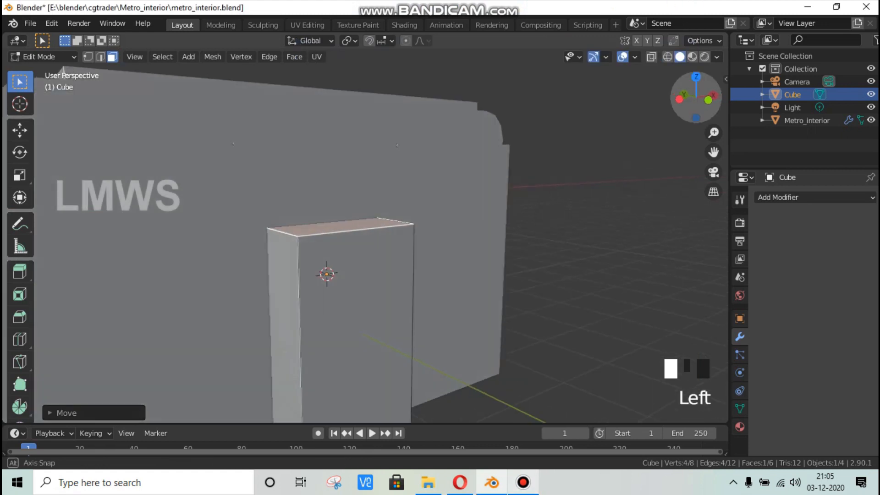
# Step: Add a centred vertical loop cut that divides the door-shaped box into two equal halves
pyautogui.hotkey('alt', 'a')
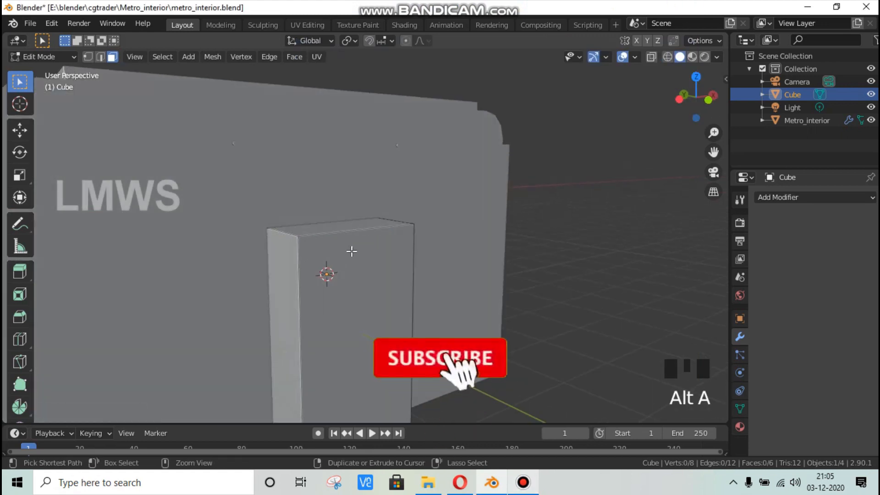
pyautogui.hotkey('ctrl', 'r')
pyautogui.click(352, 243)
pyautogui.rightClick(567, 136)
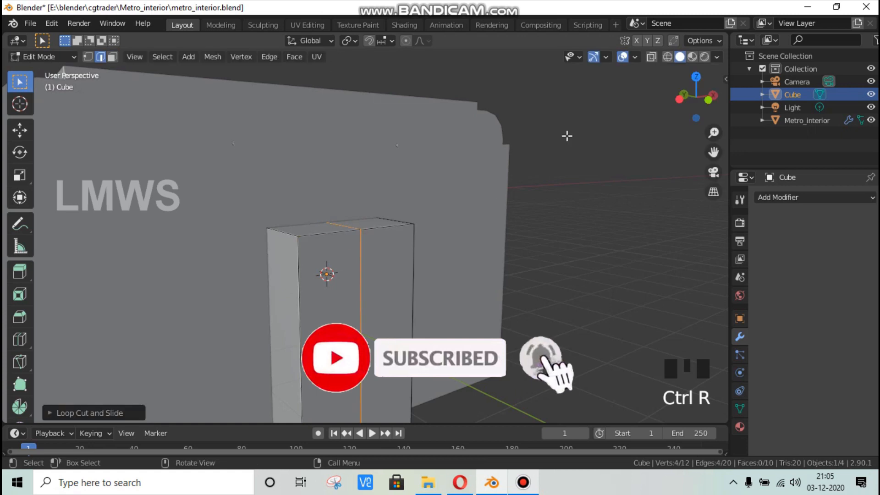
# Step: Delete the top, side and front faces of the box's half nearer the carriage's visible long side
pyautogui.click(304, 233)
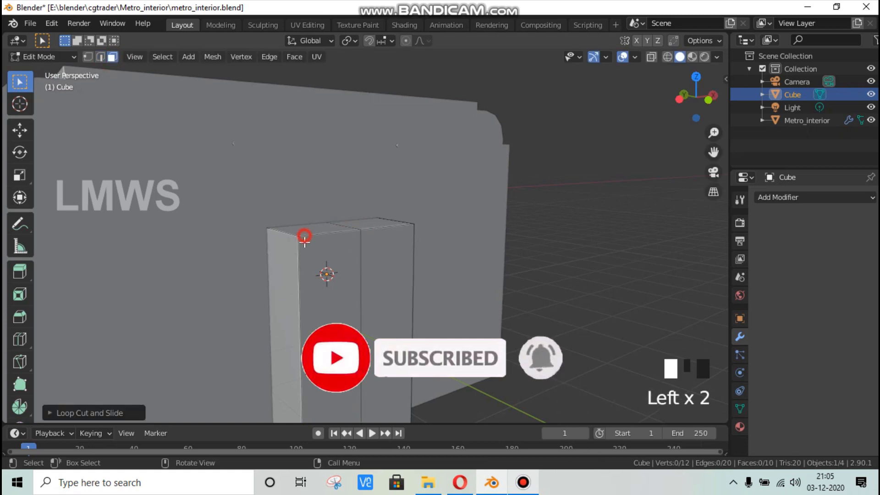
pyautogui.keyDown('shift'); pyautogui.click(295, 257); pyautogui.keyUp('shift')
pyautogui.keyDown('shift'); pyautogui.click(315, 269); pyautogui.keyUp('shift')
pyautogui.scroll(-2, 440, 230)
pyautogui.press('x')
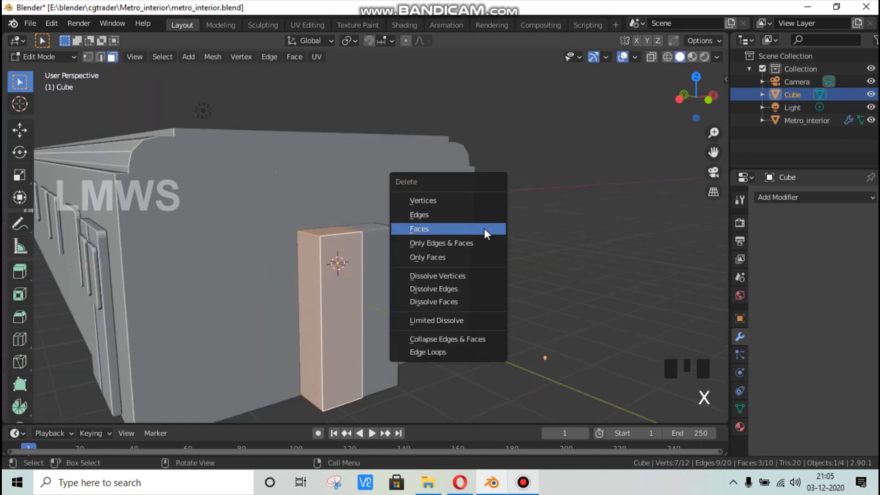
pyautogui.click(483, 228)
# Step: In wireframe display, delete the same half's remaining back and bottom faces, then return to solid display and Object Mode
pyautogui.click(667, 56)
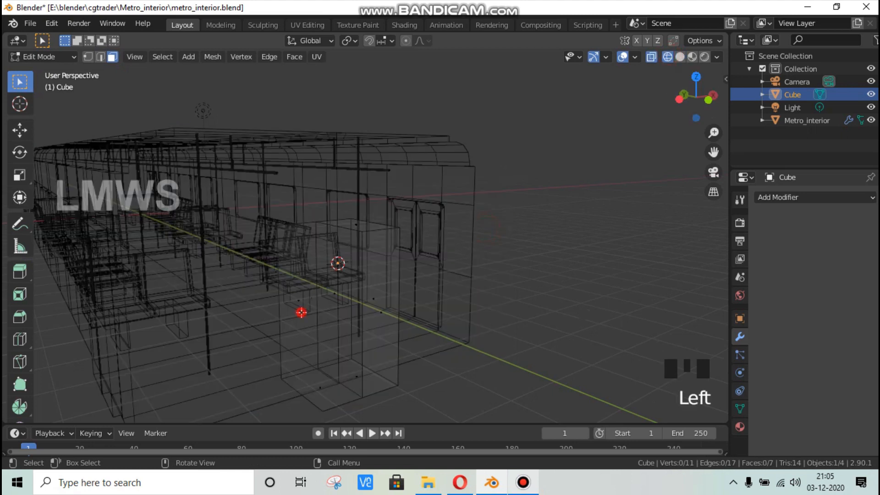
pyautogui.click(301, 312)
pyautogui.keyDown('shift'); pyautogui.click(318, 398); pyautogui.keyUp('shift')
pyautogui.press('x')
pyautogui.click(534, 268)
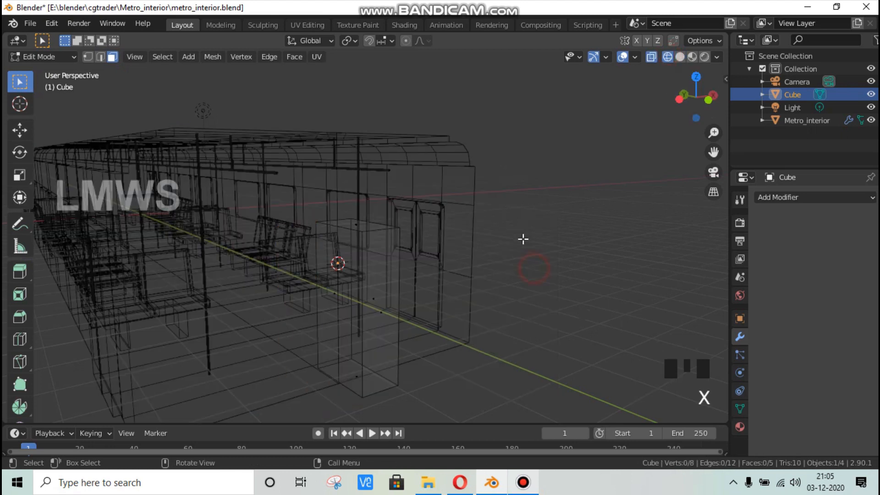
pyautogui.click(679, 56)
pyautogui.press('Tab')
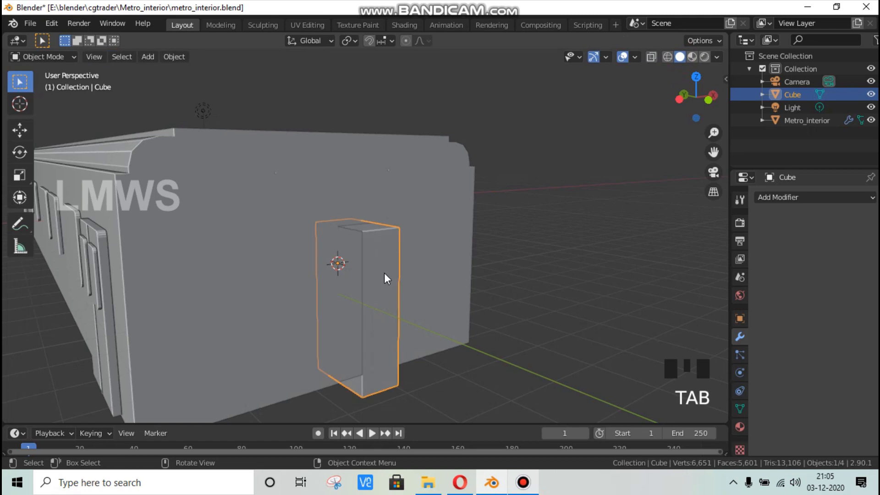
# Step: Move the half box about 0.87 m along negative Y, outward from the end wall
pyautogui.press('g')
pyautogui.press('y')
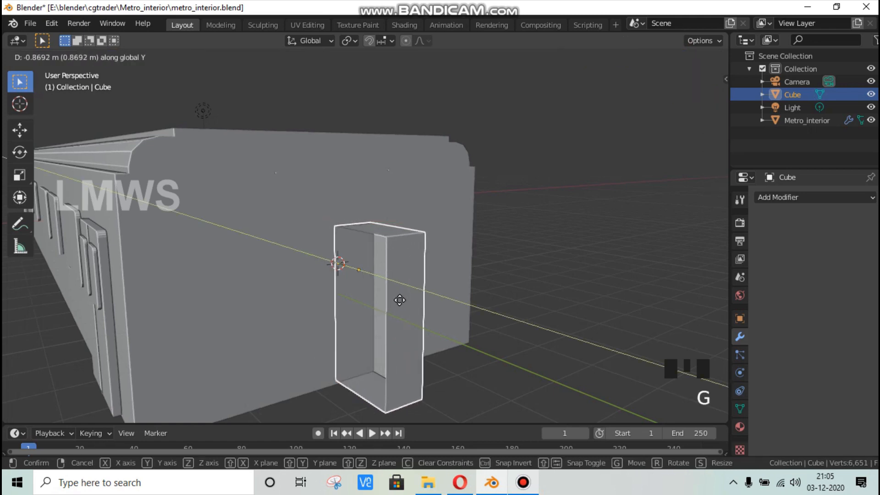
pyautogui.click(397, 299)
# Step: Adjust the height of the half box's bottom face at the carriage's underside and save the file
pyautogui.moveTo(705, 107); pyautogui.dragTo(685, 76)
pyautogui.press('Tab')
pyautogui.click(421, 221)
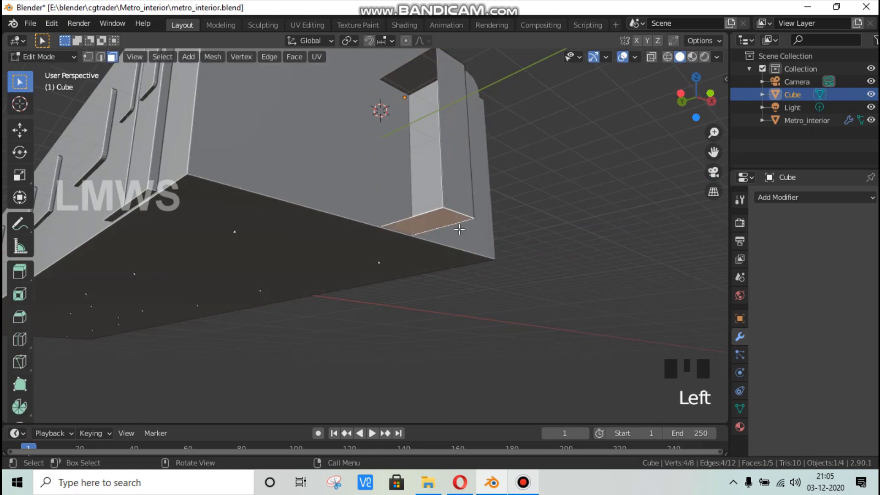
pyautogui.scroll(2, 458, 226)
pyautogui.press('g')
pyautogui.press('z')
pyautogui.click(458, 228)
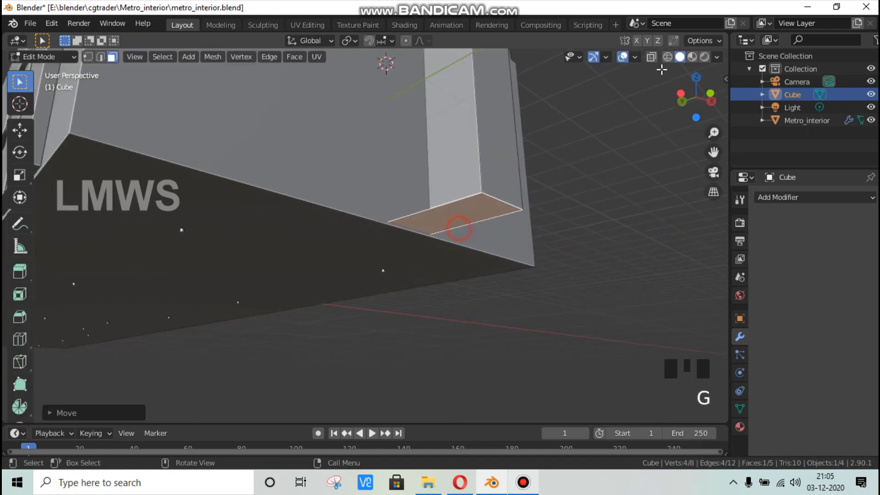
pyautogui.moveTo(696, 92)
pyautogui.mouseDown()
pyautogui.moveTo(689, 87)
pyautogui.moveTo(701, 94)
pyautogui.moveTo(692, 105)
pyautogui.mouseUp()
pyautogui.hotkey('ctrl', 's')
pyautogui.press('Tab')
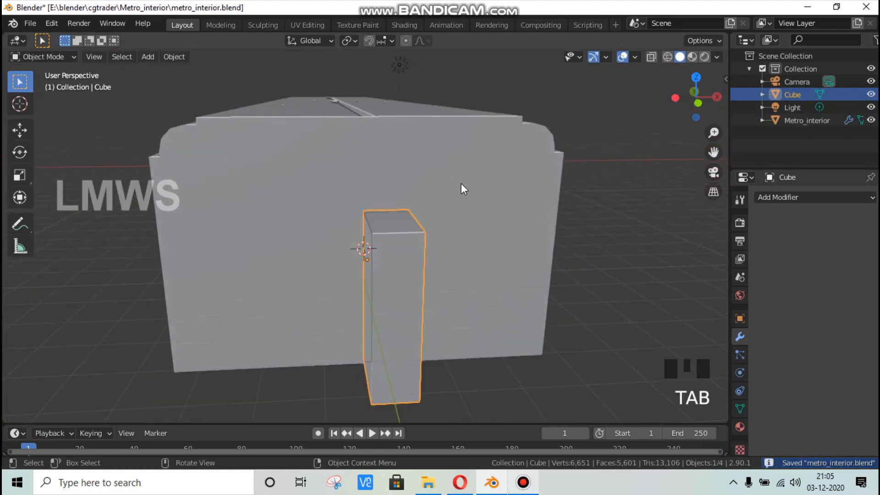
# Step: Add a Boolean modifier in Difference mode to the carriage with the cube as its cutting object
pyautogui.click(461, 183)
pyautogui.hotkey('ctrl', 's')
pyautogui.click(757, 220)
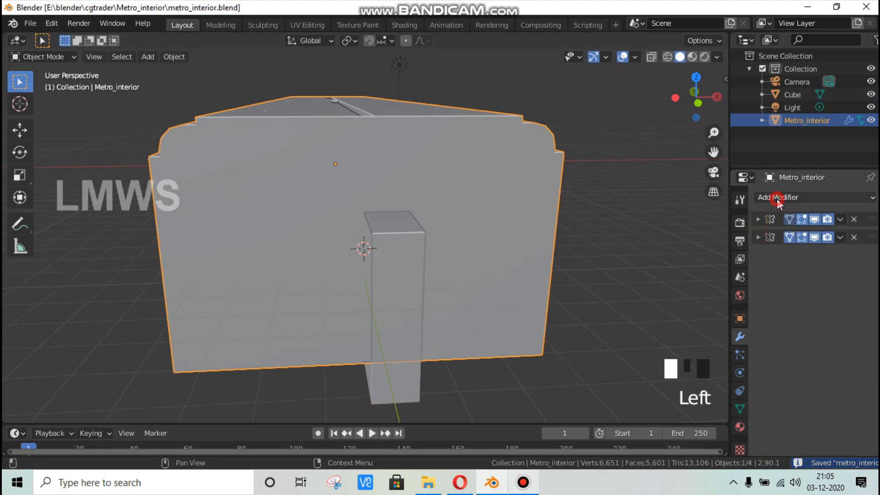
pyautogui.click(778, 197)
pyautogui.click(651, 255)
pyautogui.moveTo(853, 291); pyautogui.dragTo(408, 387)
# Step: Hide the cube and inspect the Boolean result on the end wall from outside and inside the carriage
pyautogui.click(667, 57)
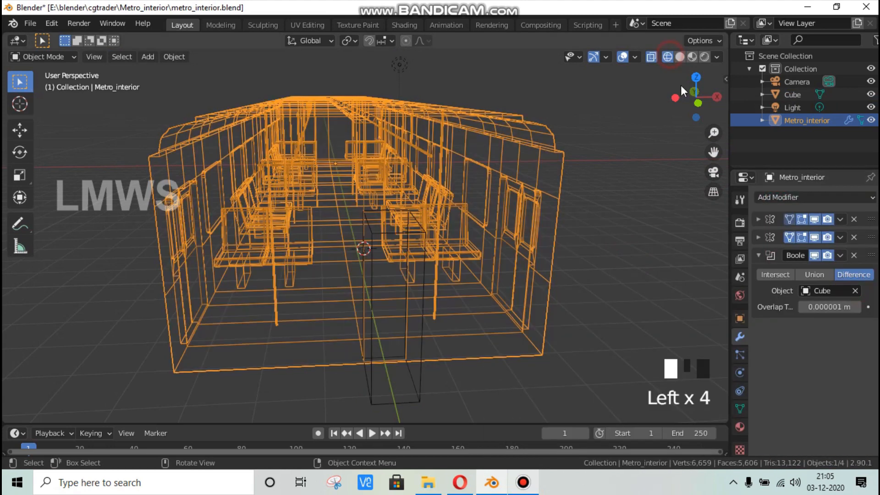
pyautogui.moveTo(692, 97)
pyautogui.mouseDown()
pyautogui.moveTo(671, 94)
pyautogui.moveTo(735, 97)
pyautogui.mouseUp()
pyautogui.click(680, 56)
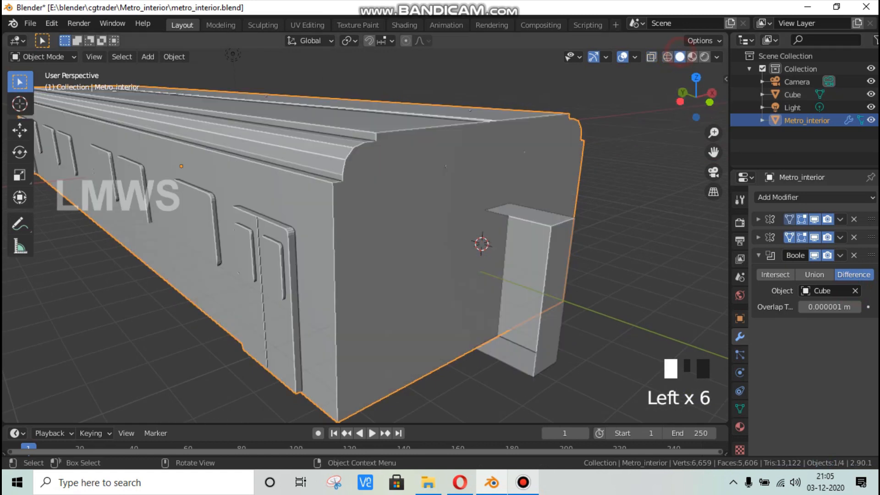
pyautogui.click(870, 95)
pyautogui.moveTo(706, 93); pyautogui.dragTo(852, 82)
pyautogui.scroll(5, 432, 173)
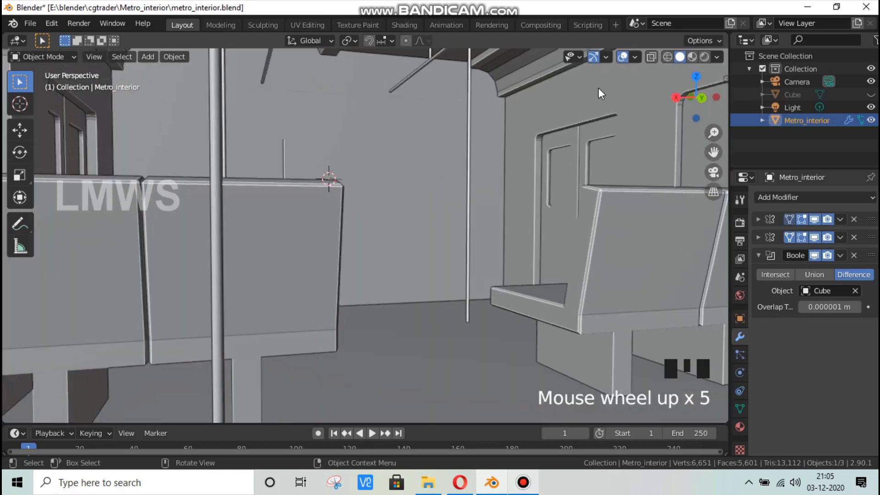
pyautogui.moveTo(700, 96); pyautogui.dragTo(496, 193)
pyautogui.scroll(-6, 561, 172)
pyautogui.click(457, 177)
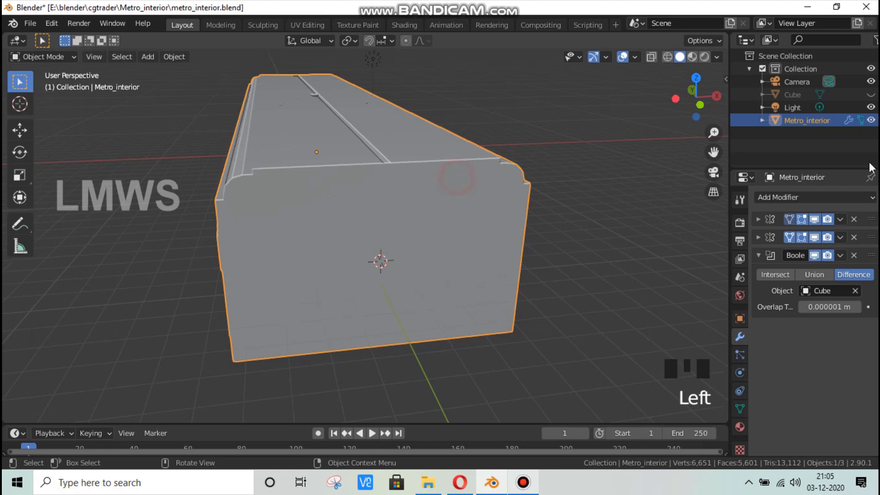
# Step: Unhide the cube beside the carriage's end wall and open its mesh for editing
pyautogui.click(838, 256)
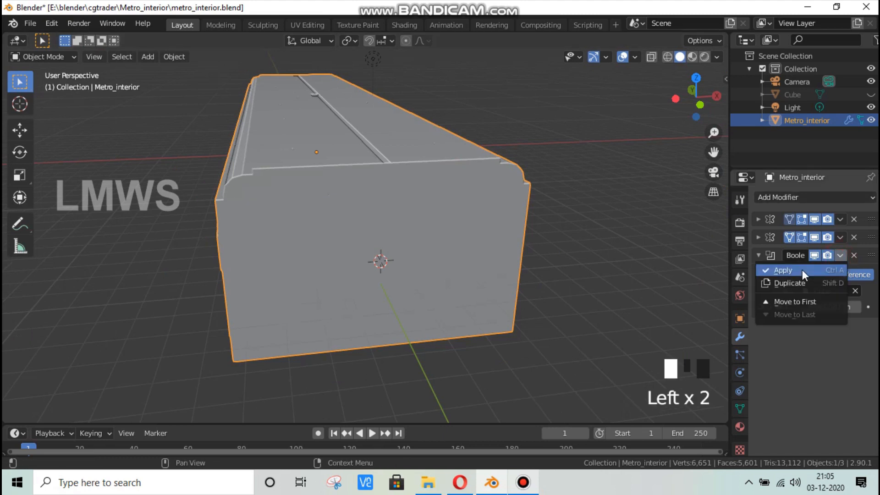
pyautogui.click(611, 139)
pyautogui.click(870, 94)
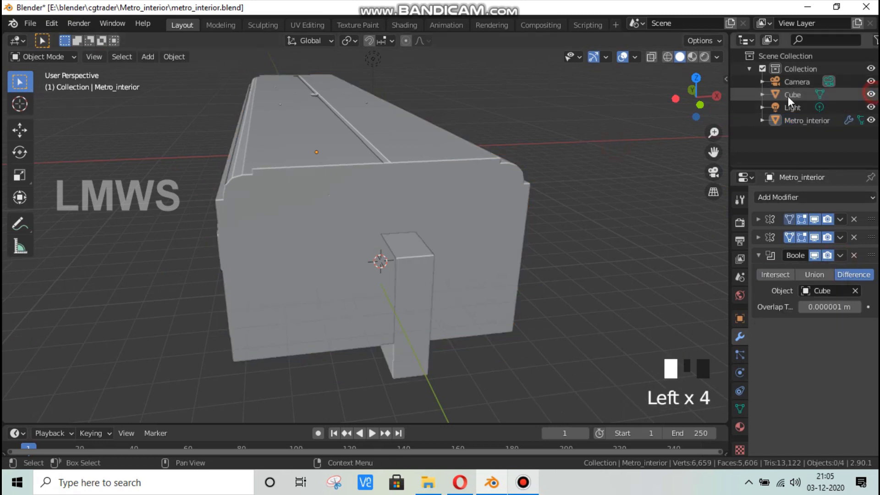
pyautogui.click(430, 262)
pyautogui.click(430, 261)
pyautogui.press('Tab')
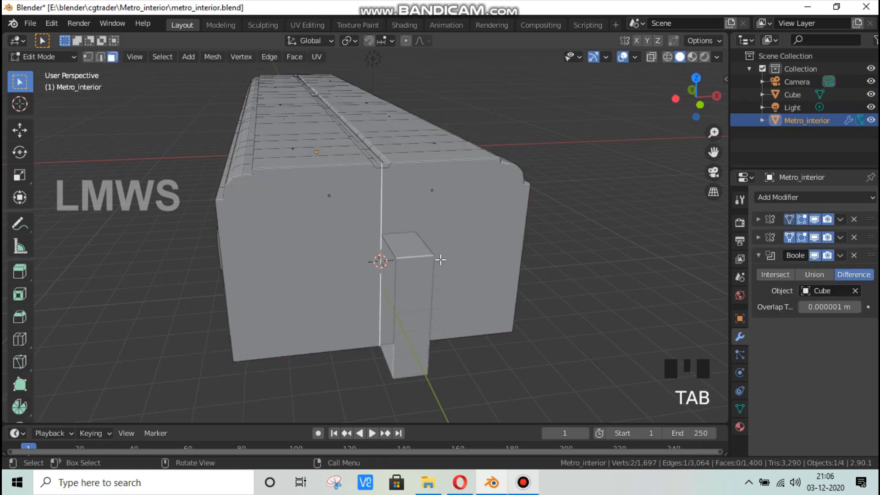
pyautogui.press('Tab')
pyautogui.click(412, 271)
pyautogui.press('Tab')
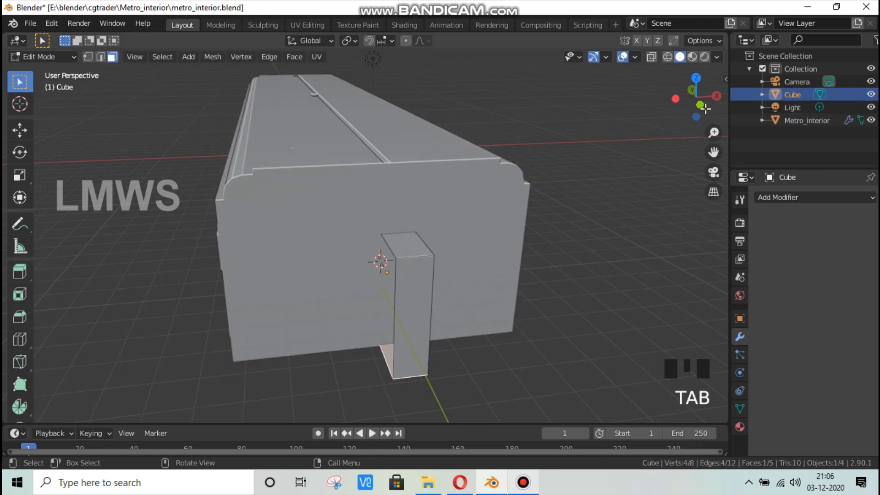
# Step: Bevel the cube's upper outer edge with 3 segments and a width of about 0.22 m
pyautogui.moveTo(673, 93); pyautogui.dragTo(701, 95)
pyautogui.scroll(2, 127, 74)
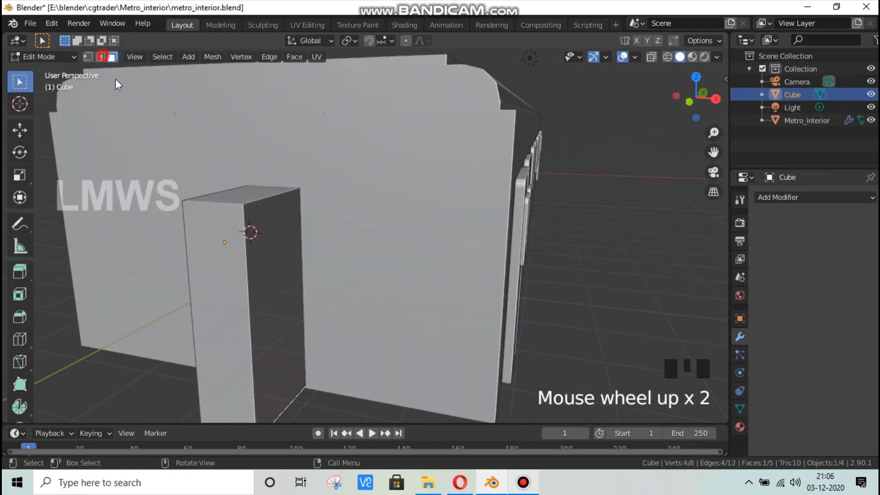
pyautogui.click(101, 57)
pyautogui.click(285, 196)
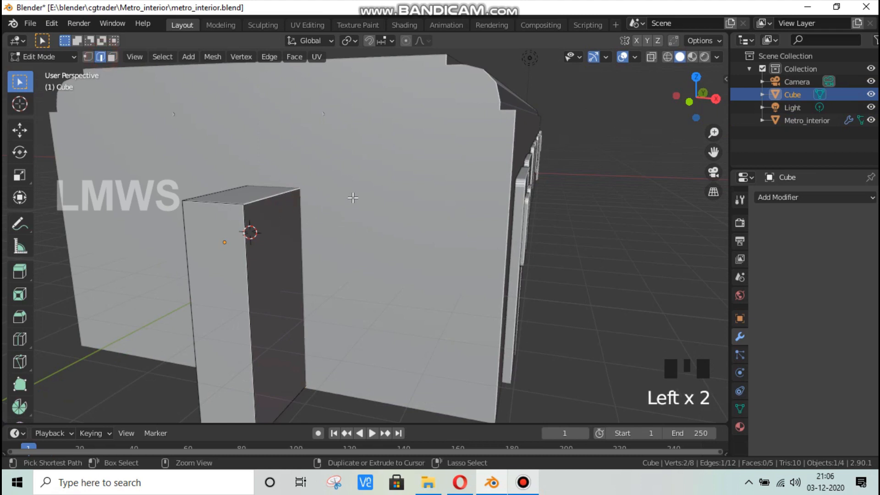
pyautogui.hotkey('ctrl', 'b')
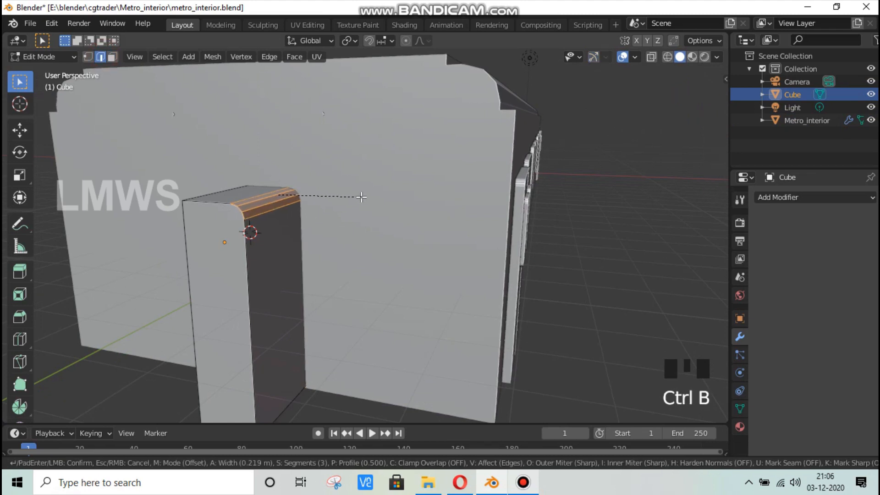
pyautogui.click(360, 198)
pyautogui.hotkey('alt', 'a')
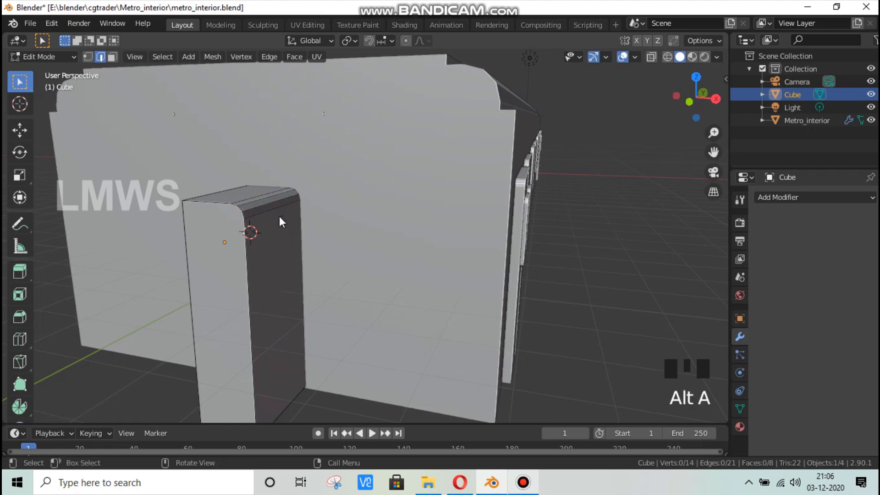
pyautogui.press('Tab')
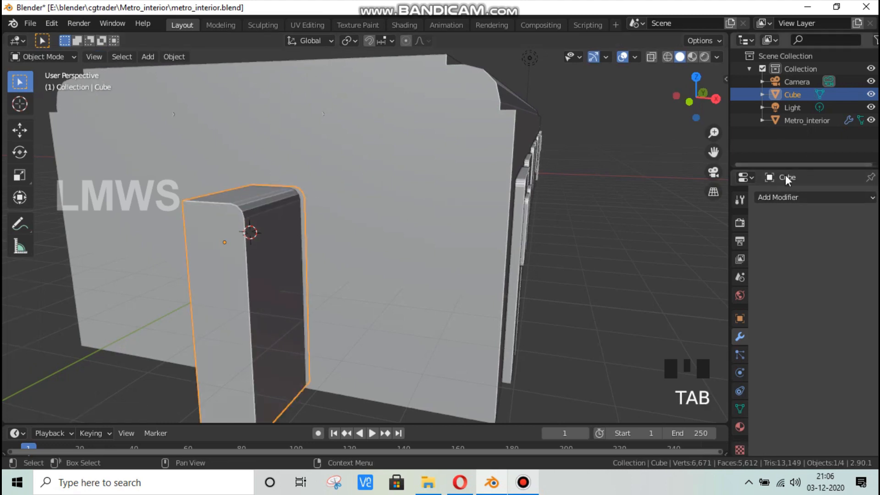
# Step: Apply the carriage's Boolean modifier and delete the cutter cube
pyautogui.click(806, 120)
pyautogui.click(843, 257)
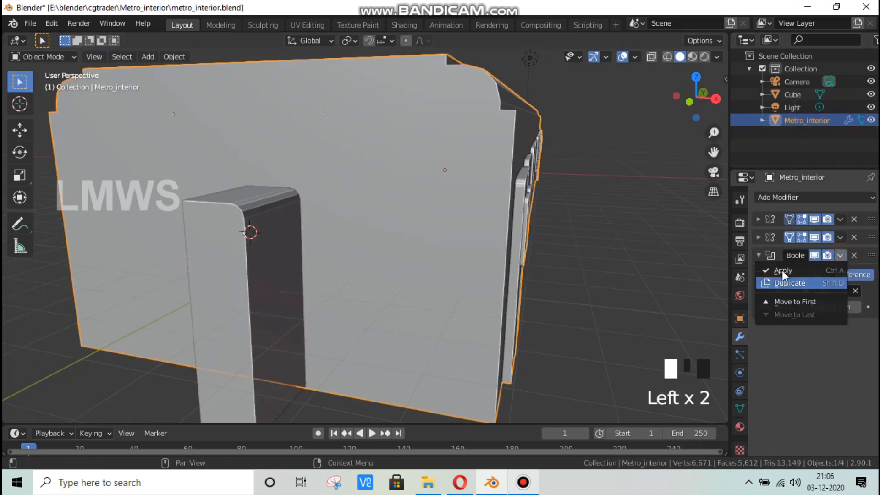
pyautogui.click(781, 271)
pyautogui.click(238, 246)
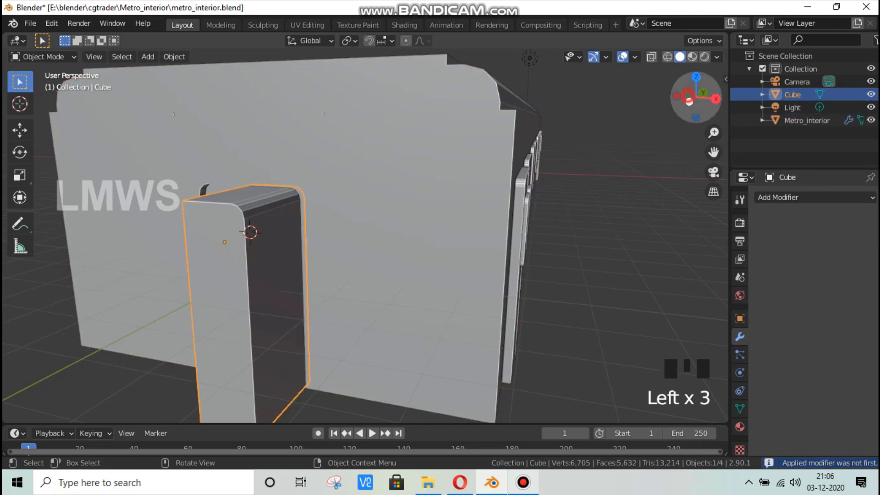
pyautogui.moveTo(681, 110); pyautogui.dragTo(656, 185)
pyautogui.press('x')
pyautogui.click(655, 184)
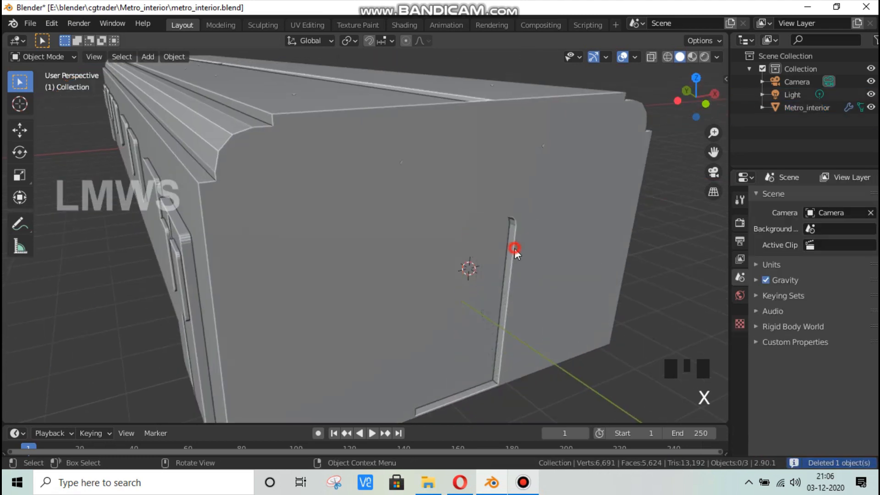
# Step: Raise the upper vertices of the doorway outline on the inner end wall about 0.25 m along Z
pyautogui.click(515, 249)
pyautogui.press('Tab')
pyautogui.scroll(2, 542, 251)
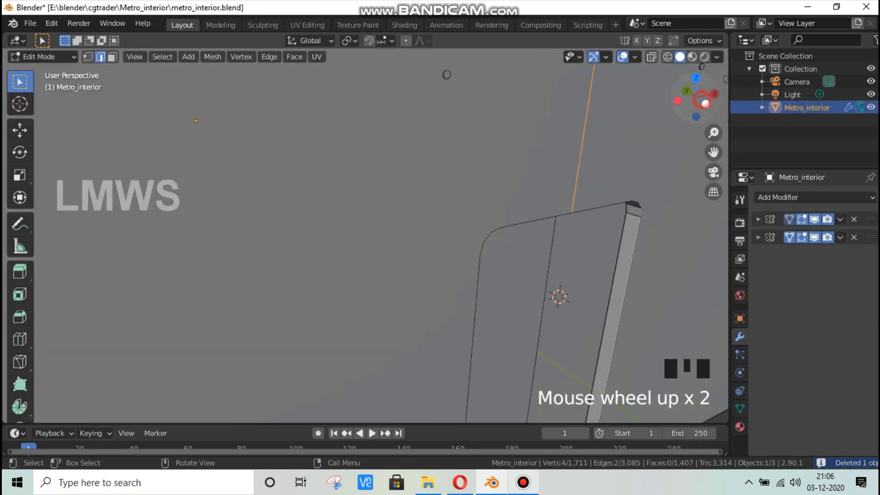
pyautogui.moveTo(701, 101); pyautogui.dragTo(636, 130)
pyautogui.scroll(4, 507, 152)
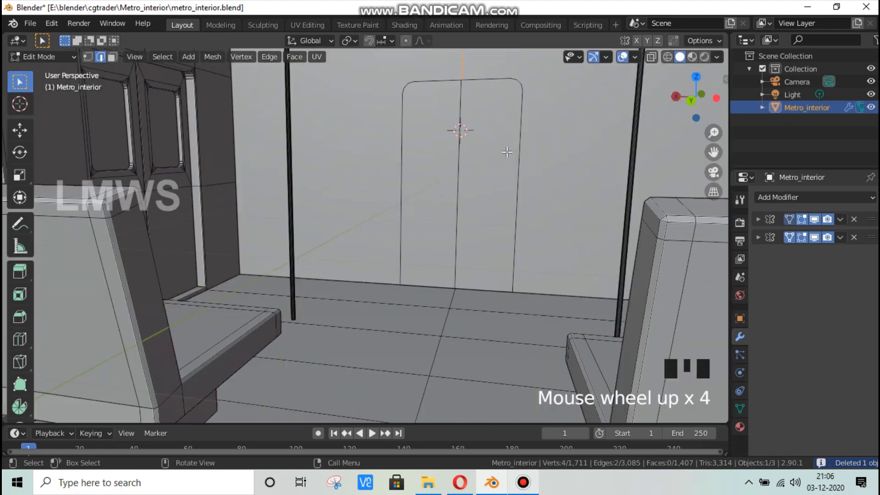
pyautogui.scroll(-1, 470, 130)
pyautogui.moveTo(712, 152); pyautogui.dragTo(670, 56)
pyautogui.click(87, 59)
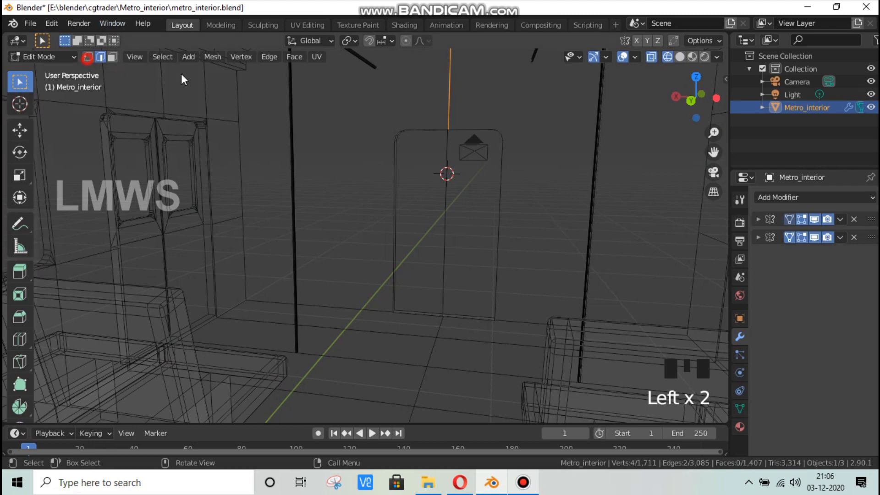
pyautogui.hotkey('alt', 'a')
pyautogui.moveTo(348, 143); pyautogui.dragTo(546, 98)
pyautogui.click(526, 157)
pyautogui.moveTo(535, 157); pyautogui.dragTo(373, 109)
pyautogui.press('g')
pyautogui.press('z')
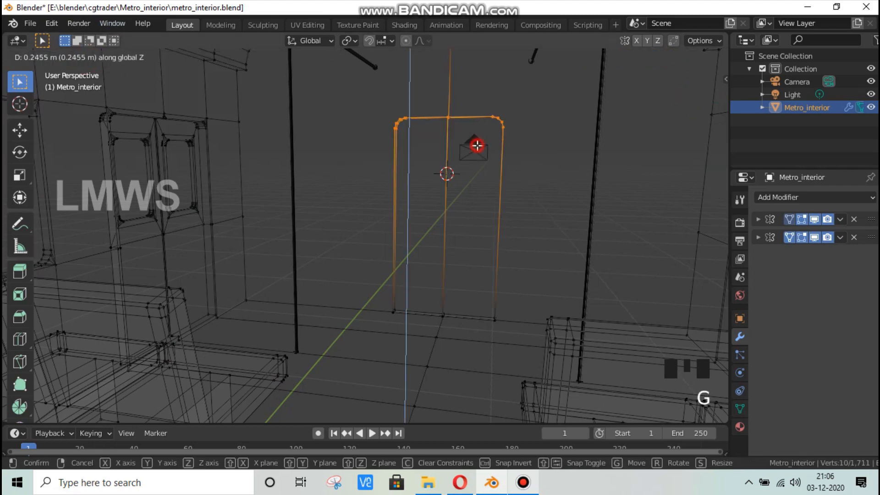
pyautogui.click(685, 59)
pyautogui.hotkey('alt', 'a')
pyautogui.click(680, 57)
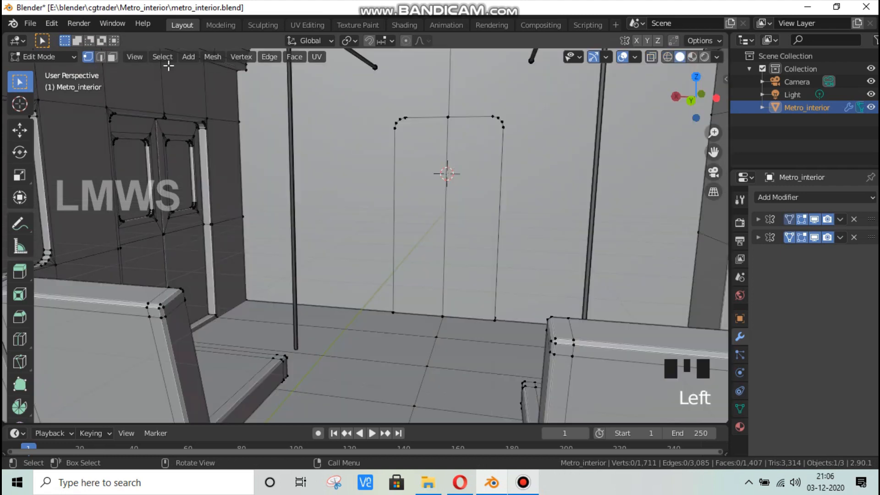
pyautogui.click(113, 56)
pyautogui.hotkey('alt', 'a')
pyautogui.hotkey('ctrl', 'r')
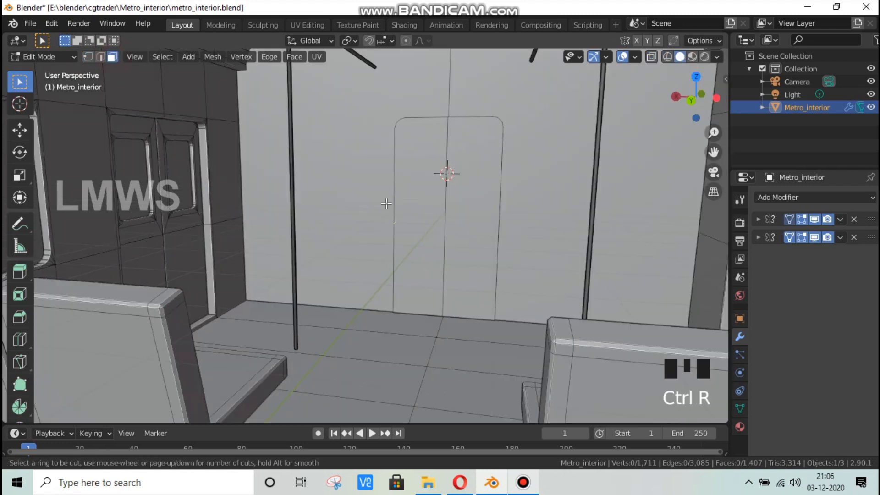
# Step: Extrude the door face in place, shrink it to a shorter window panel, and move it up along Z
pyautogui.click(110, 56)
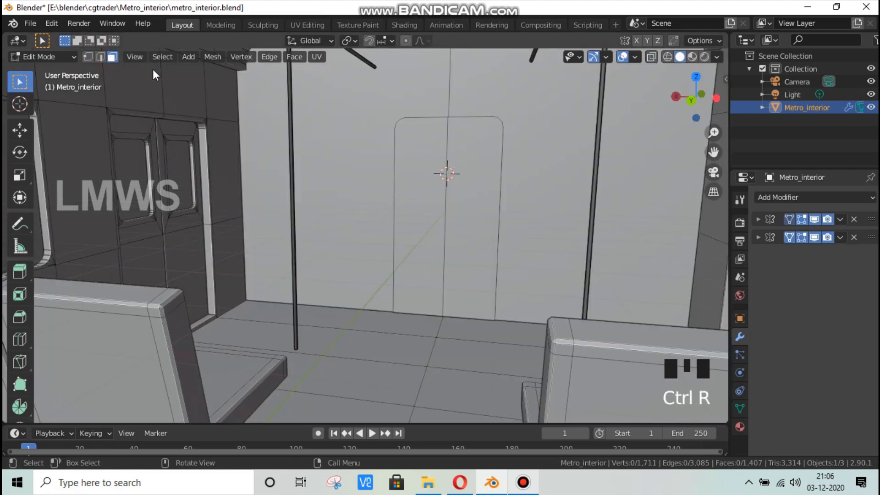
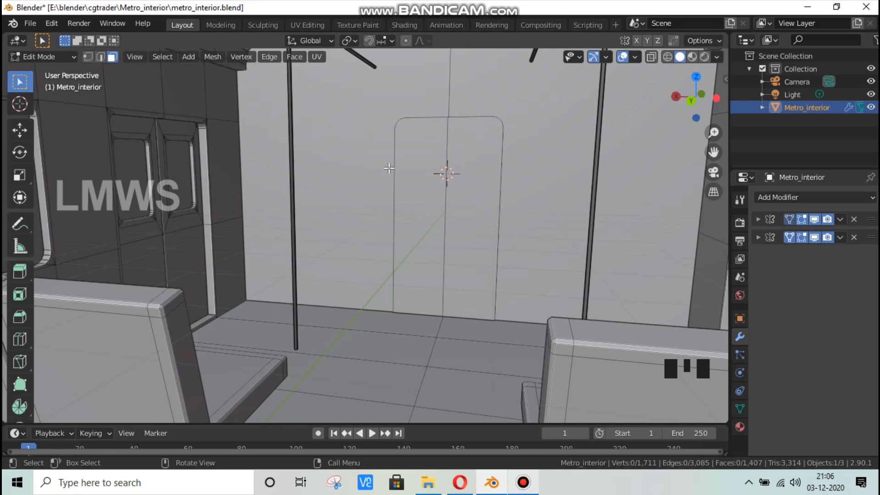
pyautogui.click(409, 154)
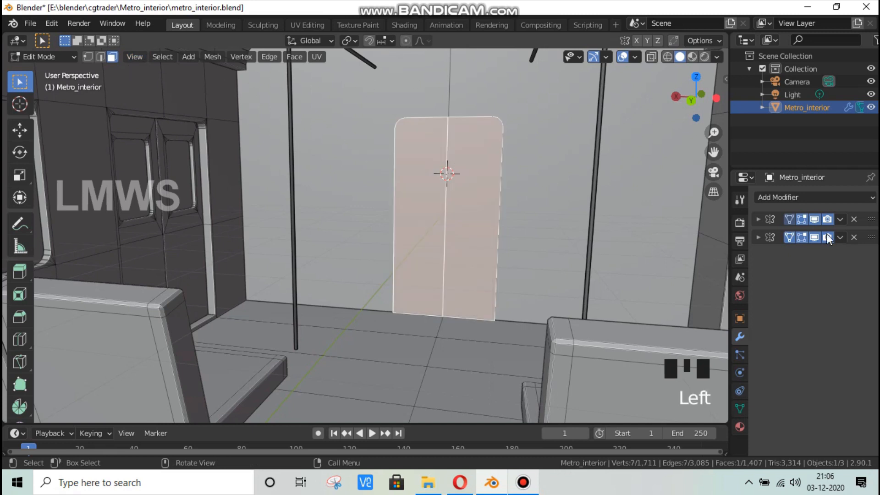
pyautogui.click(758, 219)
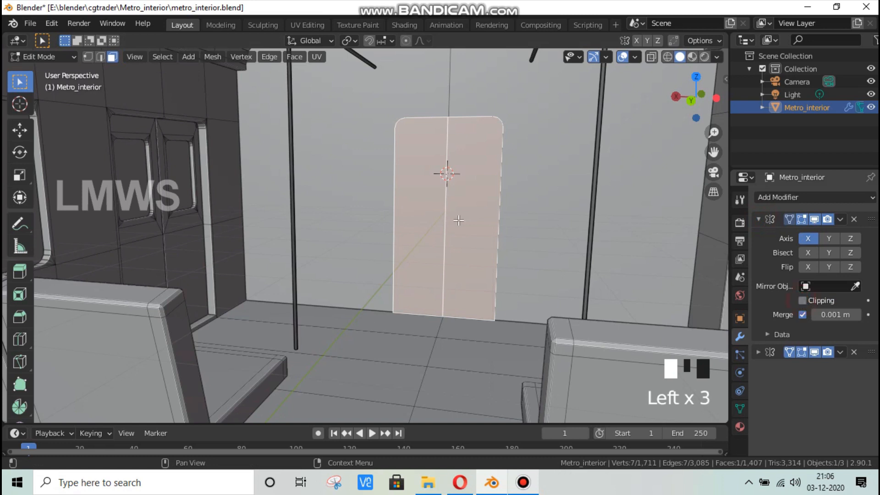
pyautogui.press('e')
pyautogui.press('s')
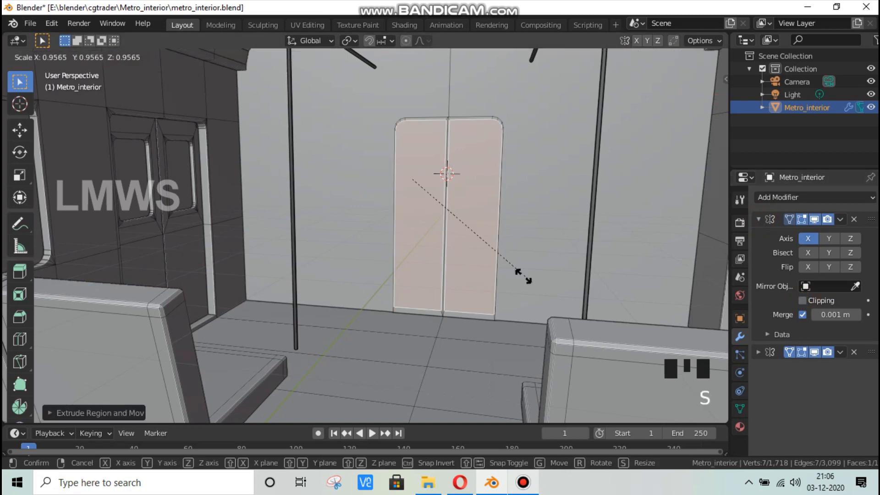
pyautogui.press('s')
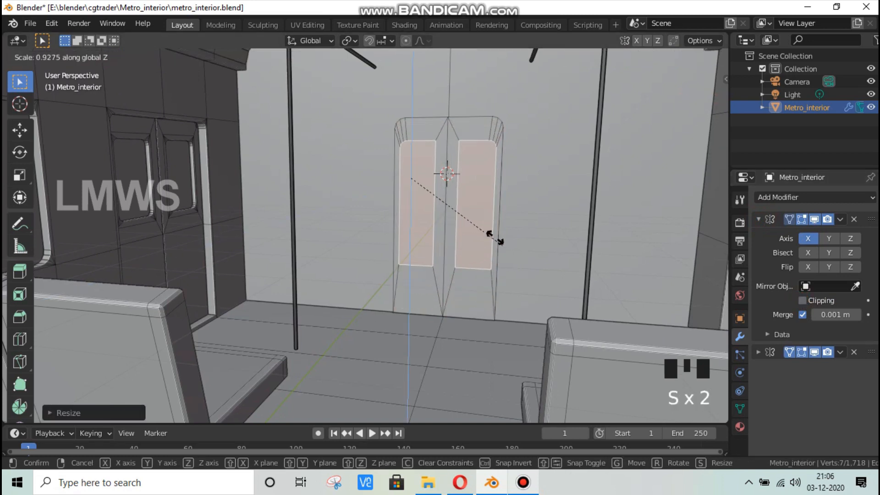
pyautogui.click(458, 209)
pyautogui.press('g')
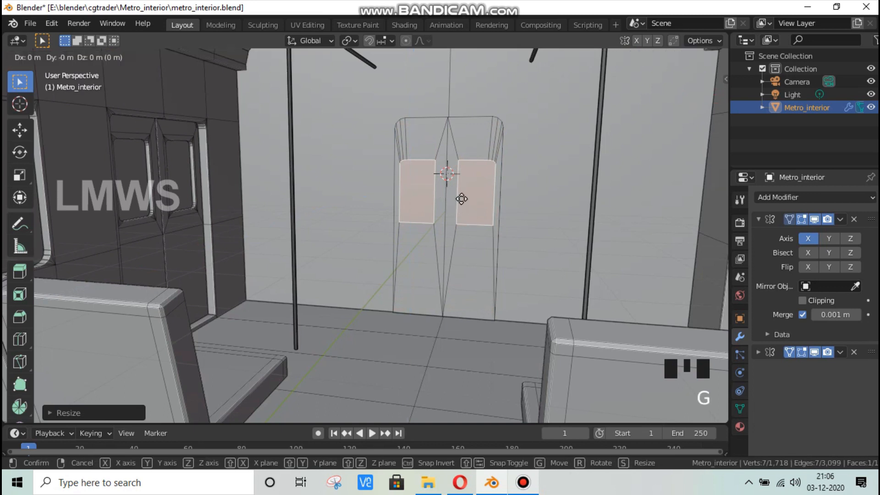
pyautogui.press('z')
pyautogui.click(493, 122)
# Step: Widen the door's window face along X and shift it toward the door's centre line
pyautogui.scroll(6, 494, 123)
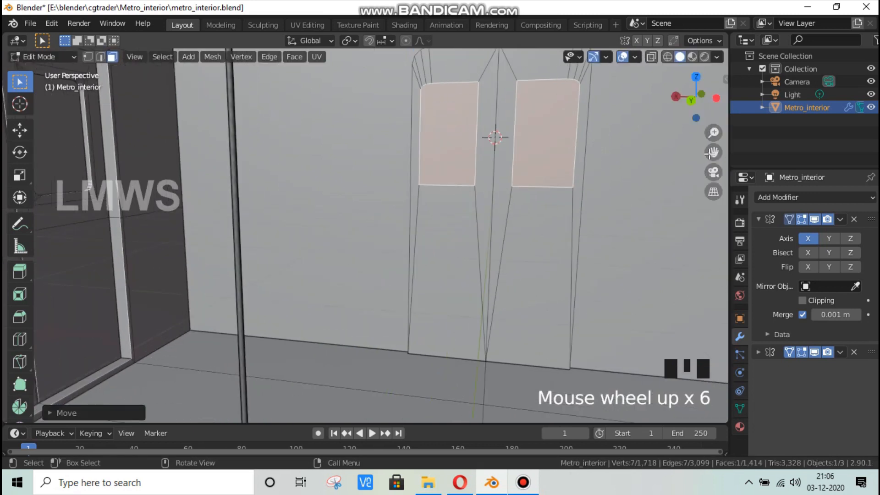
pyautogui.moveTo(713, 152); pyautogui.dragTo(671, 185)
pyautogui.scroll(3, 523, 113)
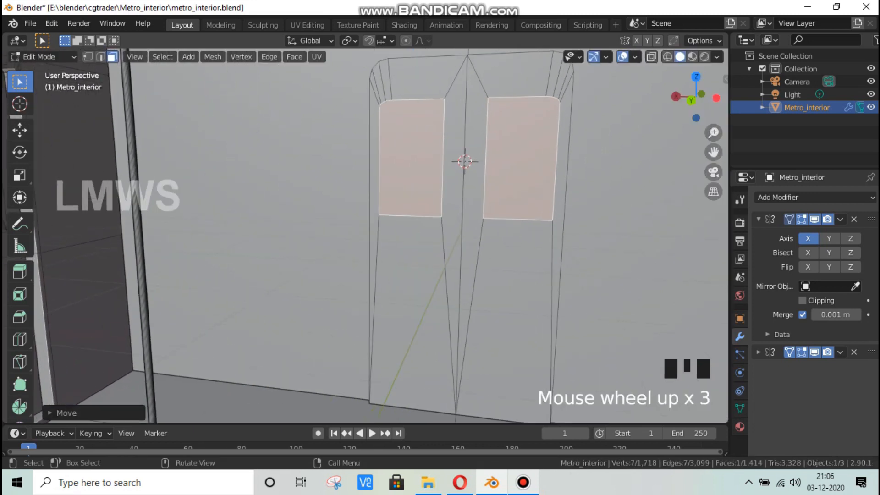
pyautogui.press('s')
pyautogui.press('x')
pyautogui.click(496, 165)
pyautogui.press('g')
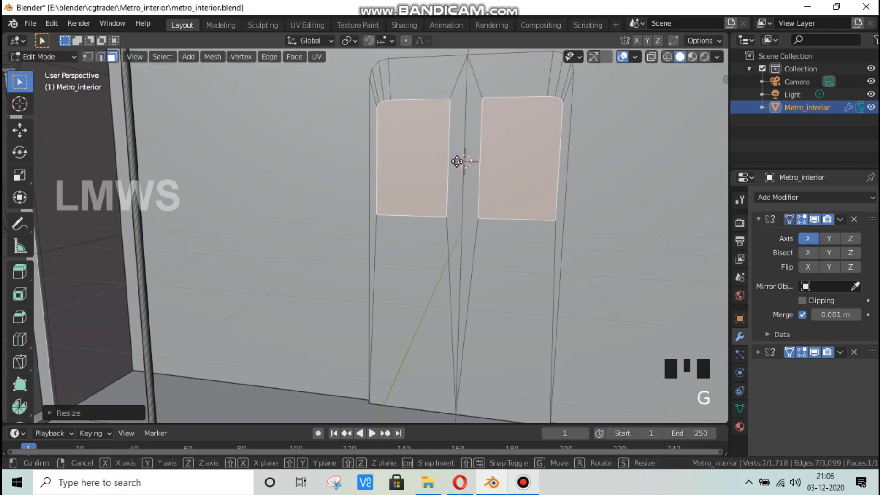
pyautogui.press('x')
pyautogui.click(464, 162)
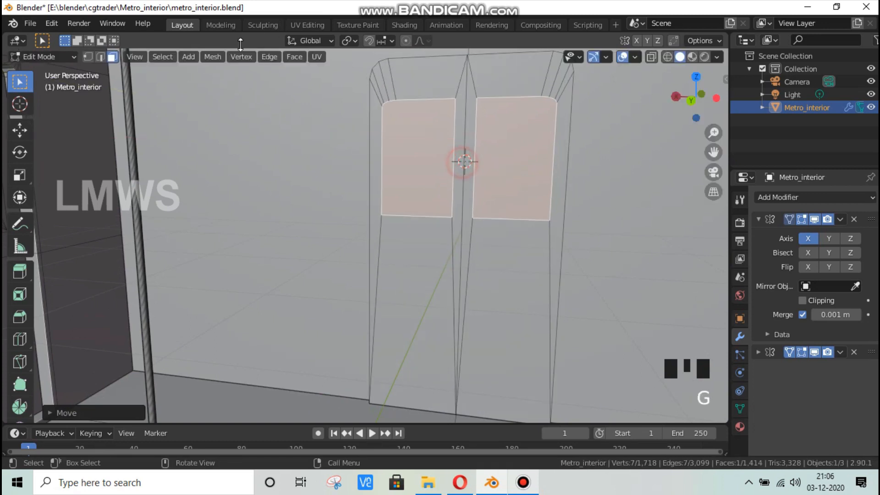
# Step: Scale the top and corner edges of the window face to square off its rounded upper corner
pyautogui.click(101, 57)
pyautogui.hotkey('alt', 'a')
pyautogui.click(383, 104)
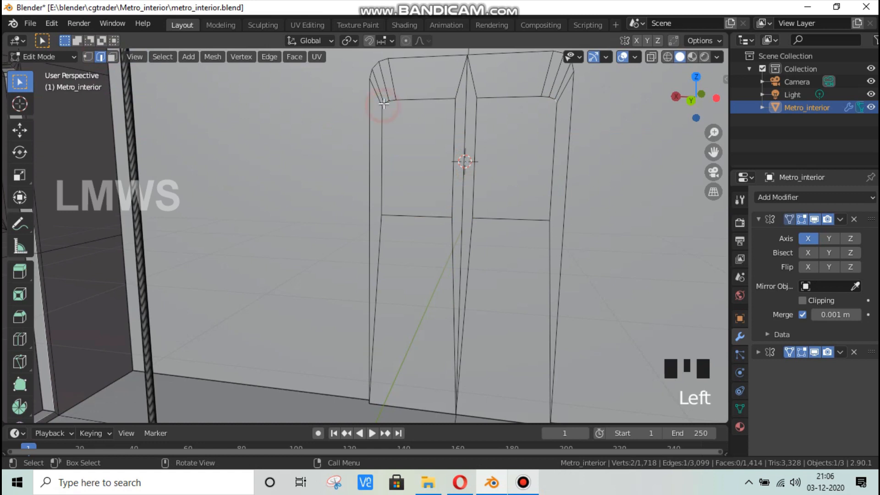
pyautogui.keyDown('shift'); pyautogui.click(389, 100); pyautogui.keyUp('shift')
pyautogui.keyDown('shift'); pyautogui.click(391, 97); pyautogui.keyUp('shift')
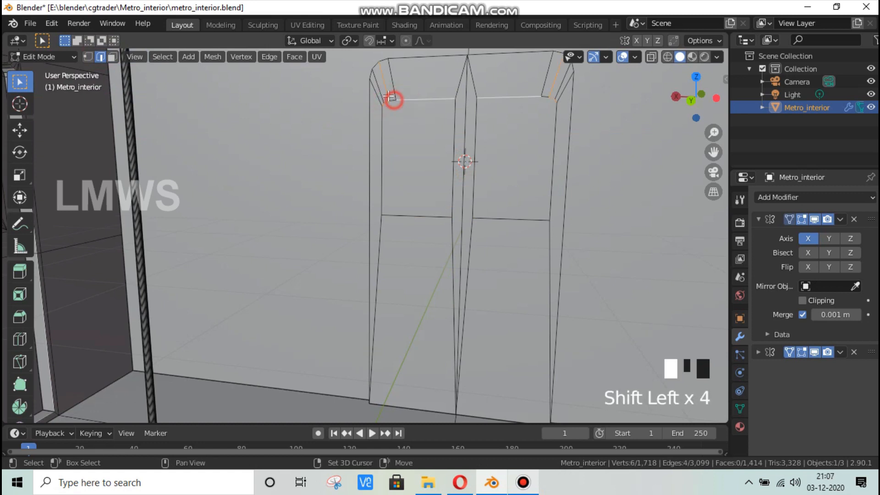
pyautogui.press('s')
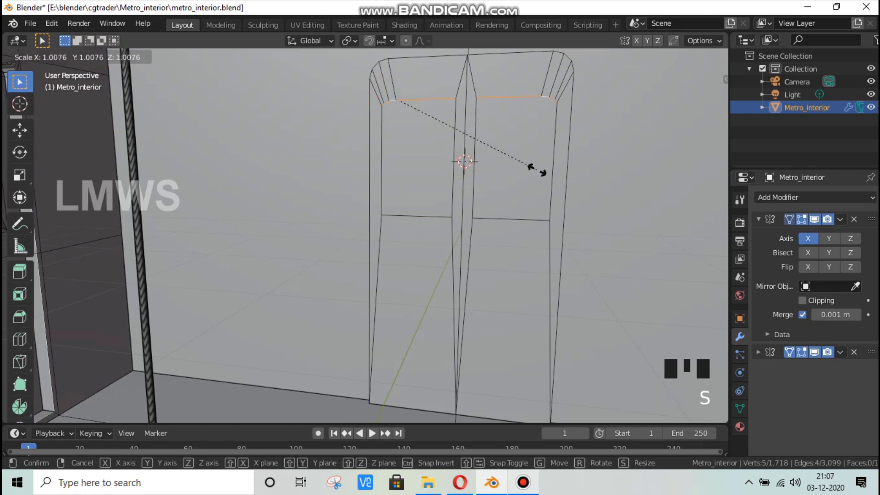
pyautogui.click(535, 170)
pyautogui.hotkey('alt', 'a')
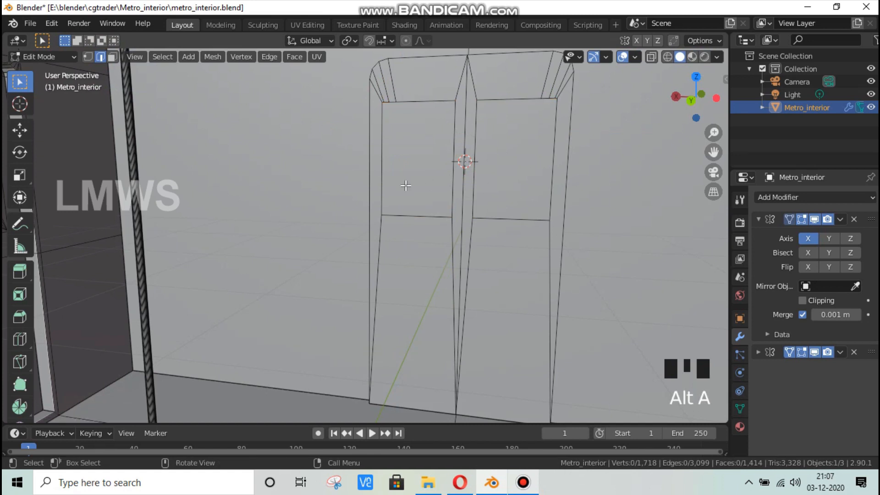
# Step: Extrude the window face in place and scale it slightly inward to form a thin border
pyautogui.click(113, 57)
pyautogui.click(433, 155)
pyautogui.press('e')
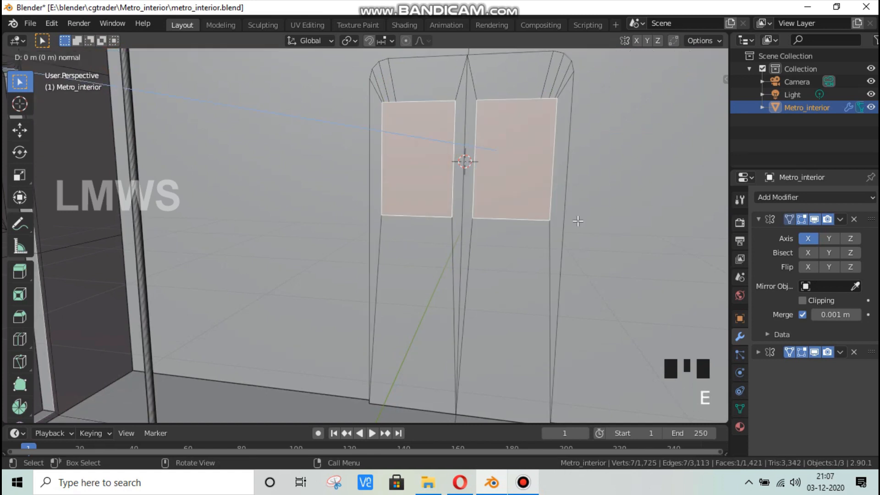
pyautogui.rightClick(576, 220)
pyautogui.press('s')
pyautogui.click(570, 229)
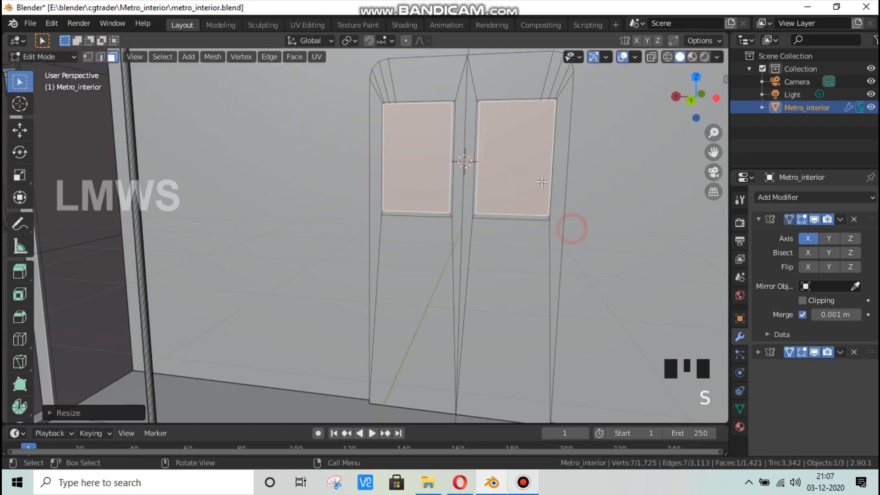
# Step: Extrude the window face again and set it slightly back into the door to form a recessed pane
pyautogui.press('e')
pyautogui.rightClick(544, 182)
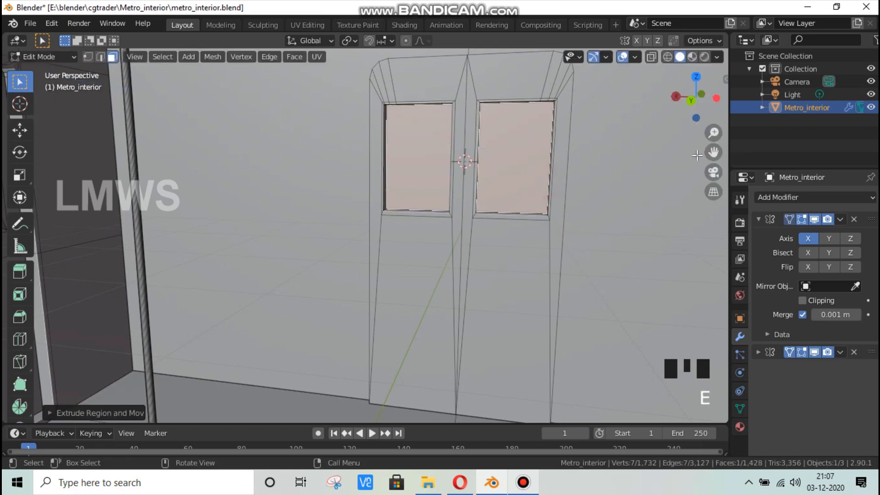
pyautogui.moveTo(715, 154); pyautogui.dragTo(715, 177)
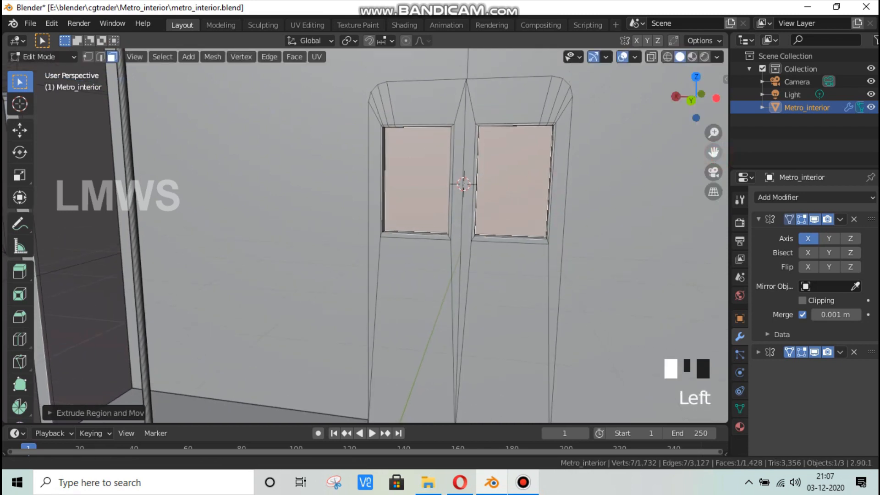
# Step: Turn off the viewport display of the X-axis mirror modifier and clear the selection
pyautogui.click(813, 220)
pyautogui.moveTo(696, 97); pyautogui.dragTo(698, 98)
pyautogui.scroll(-2, 705, 133)
pyautogui.moveTo(713, 153); pyautogui.dragTo(557, 76)
pyautogui.hotkey('alt', 'a')
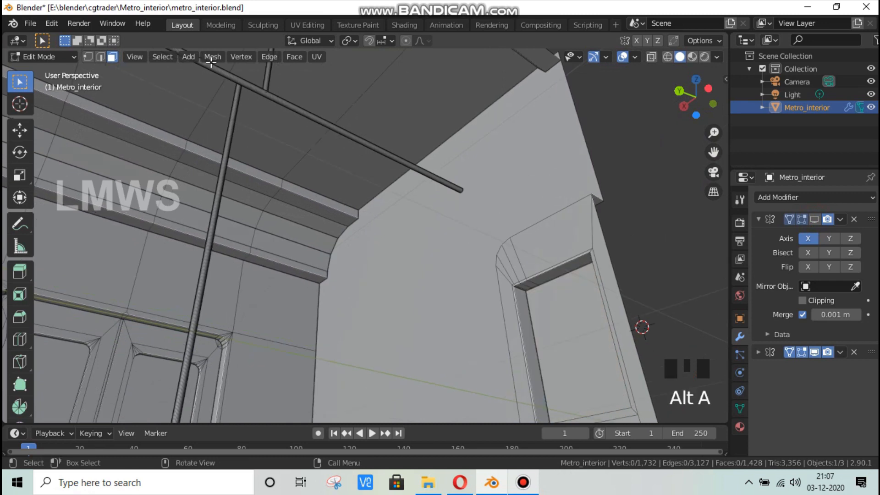
# Step: Try to bevel the two upper corner edges of the window recess with three segments, about 0.09 m wide
pyautogui.click(90, 62)
pyautogui.click(102, 56)
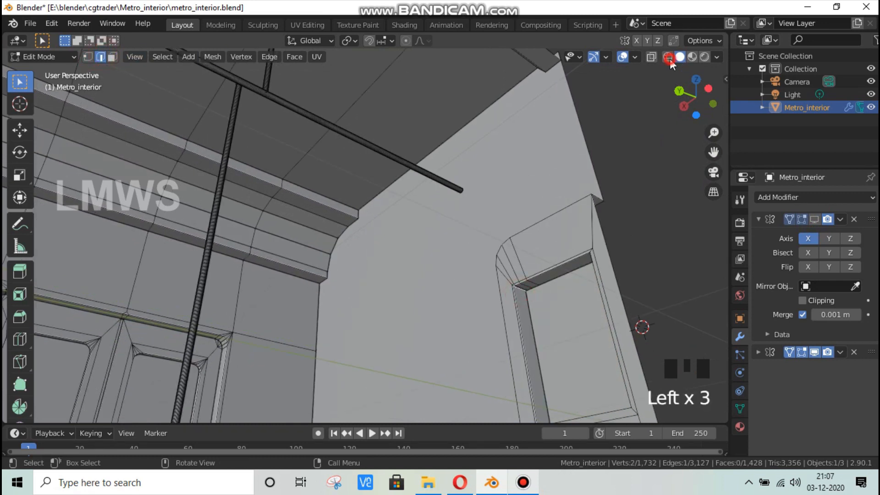
pyautogui.click(669, 58)
pyautogui.keyDown('shift'); pyautogui.click(600, 253); pyautogui.keyUp('shift')
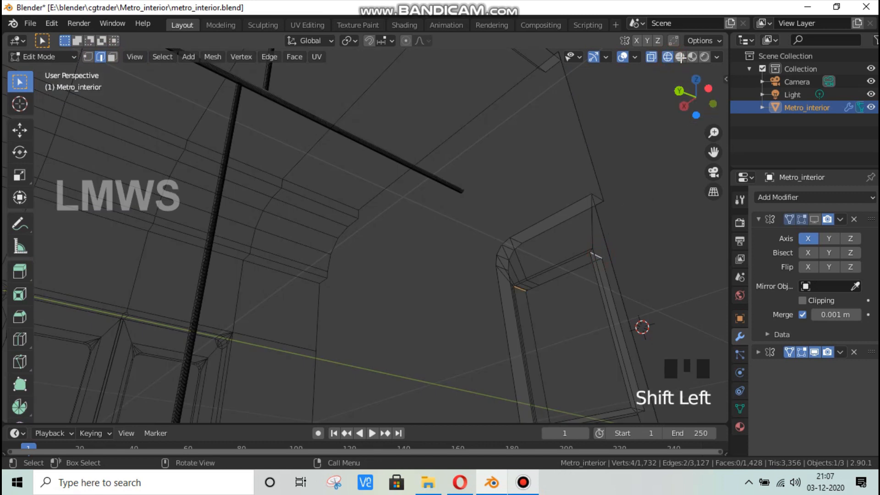
pyautogui.hotkey('ctrl', 'b')
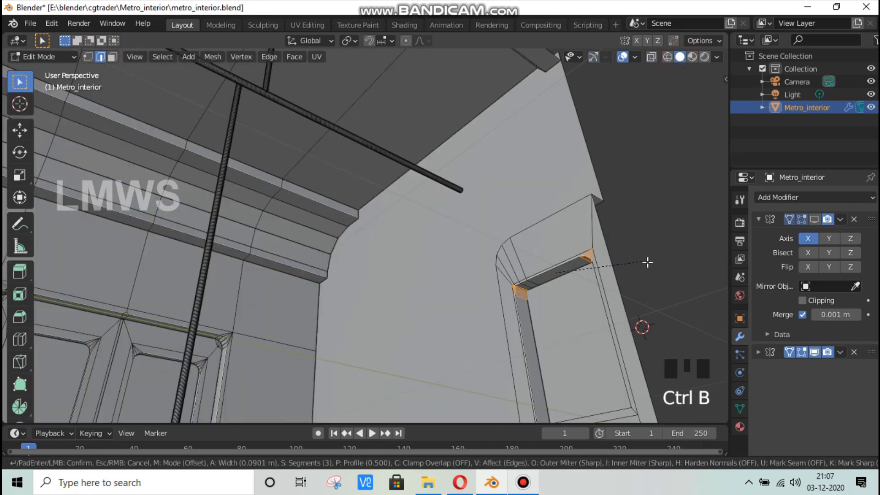
pyautogui.click(527, 288)
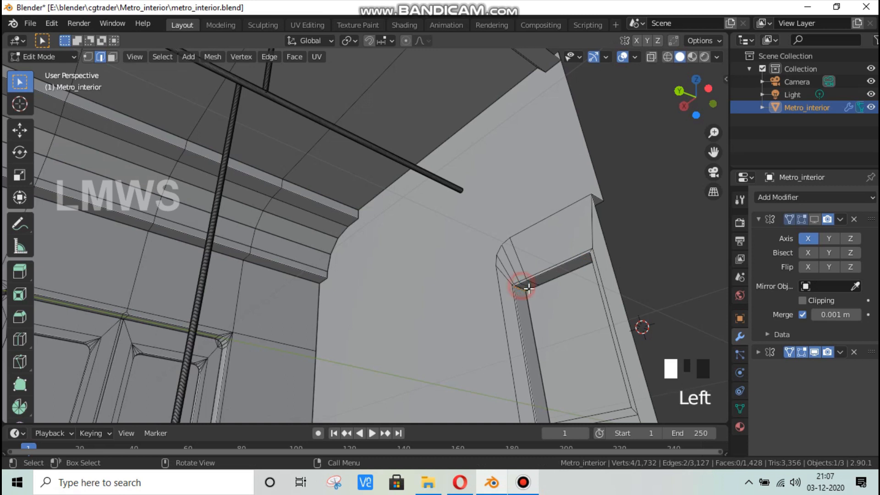
# Step: Dissolve the extra edges crowded between the door's rounded corner and the window recess's outer upper corner
pyautogui.keyDown('shift'); pyautogui.click(524, 285); pyautogui.keyUp('shift')
pyautogui.scroll(5, 555, 312)
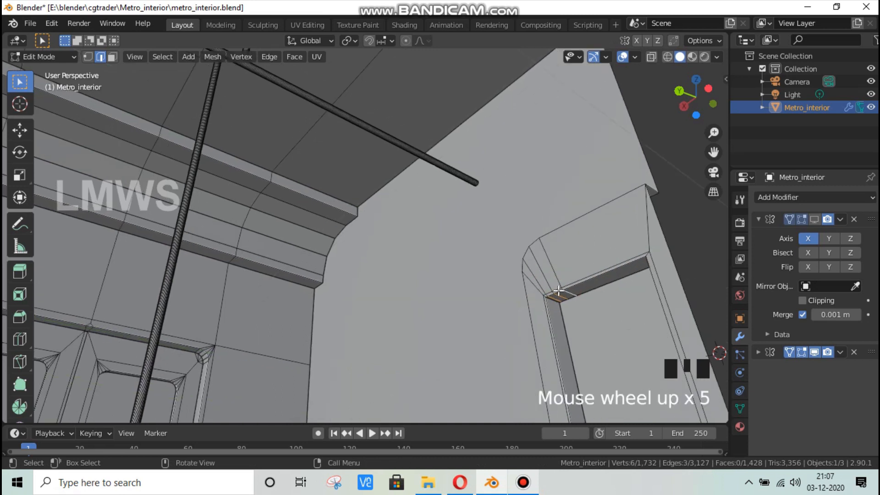
pyautogui.keyDown('shift'); pyautogui.click(542, 265); pyautogui.keyUp('shift')
pyautogui.scroll(3, 564, 305)
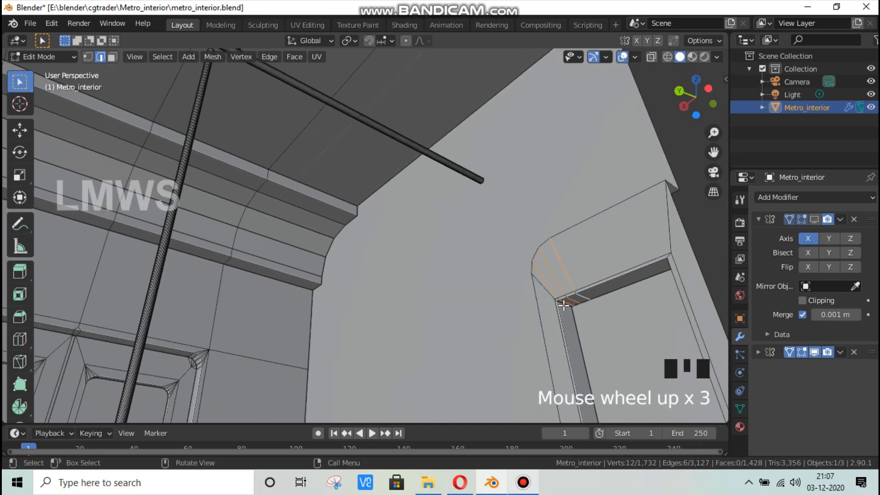
pyautogui.keyDown('shift'); pyautogui.click(561, 297); pyautogui.keyUp('shift')
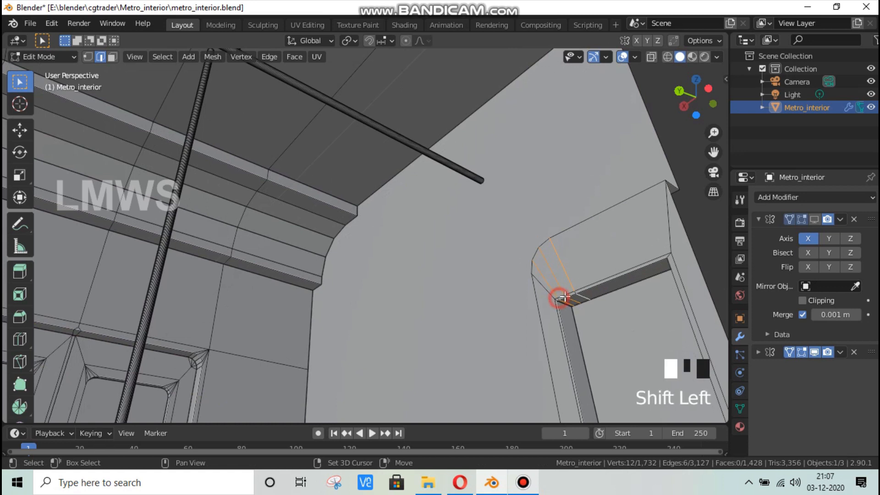
pyautogui.keyDown('shift'); pyautogui.click(569, 297); pyautogui.keyUp('shift')
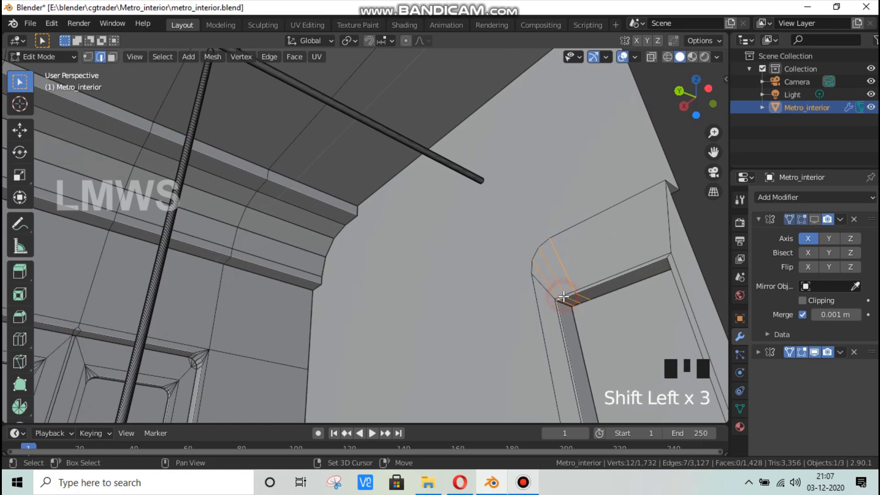
pyautogui.keyDown('shift'); pyautogui.click(569, 295); pyautogui.keyUp('shift')
pyautogui.keyDown('shift'); pyautogui.click(574, 292); pyautogui.keyUp('shift')
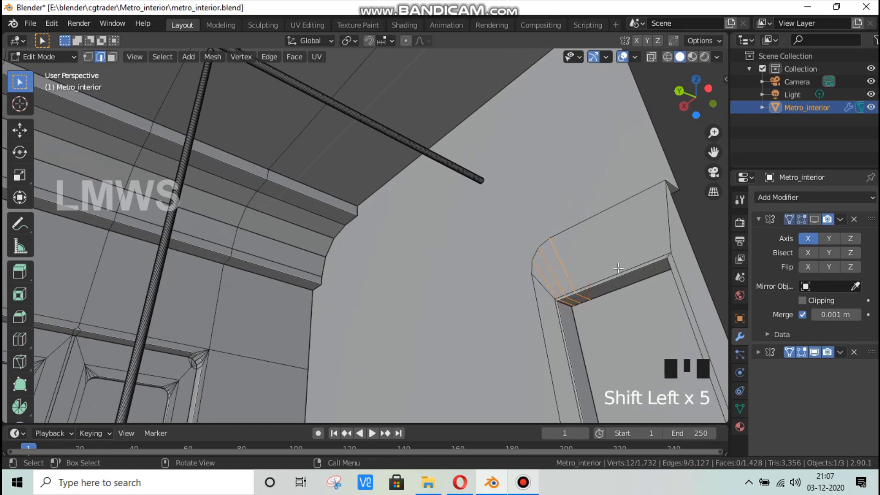
pyautogui.press('x')
pyautogui.click(597, 328)
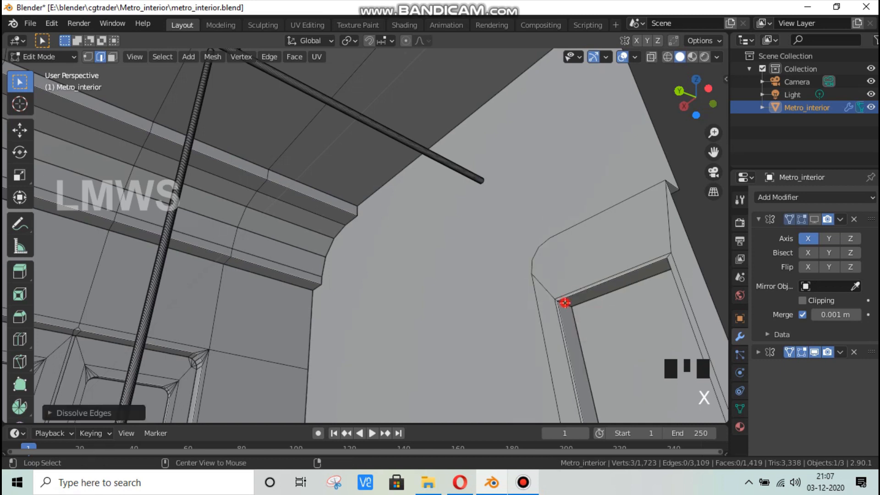
# Step: Try to bevel the outer upper corner edge of the window recess with three segments, about 0.17 m wide
pyautogui.click(565, 302)
pyautogui.hotkey('ctrl', 'b')
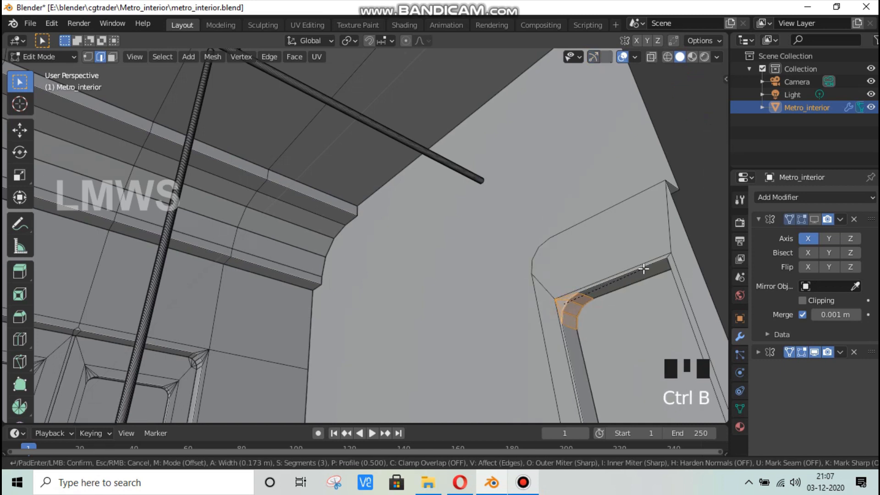
pyautogui.click(645, 269)
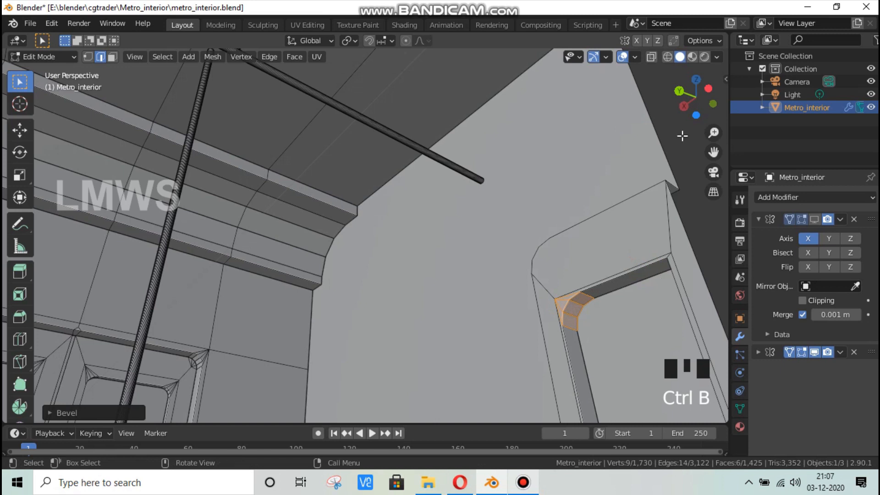
pyautogui.hotkey('ctrl', 'z')
# Step: Try to bevel both upper corner edges of the cleaned-up window recess together with three segments, about 0.16 m wide
pyautogui.click(667, 56)
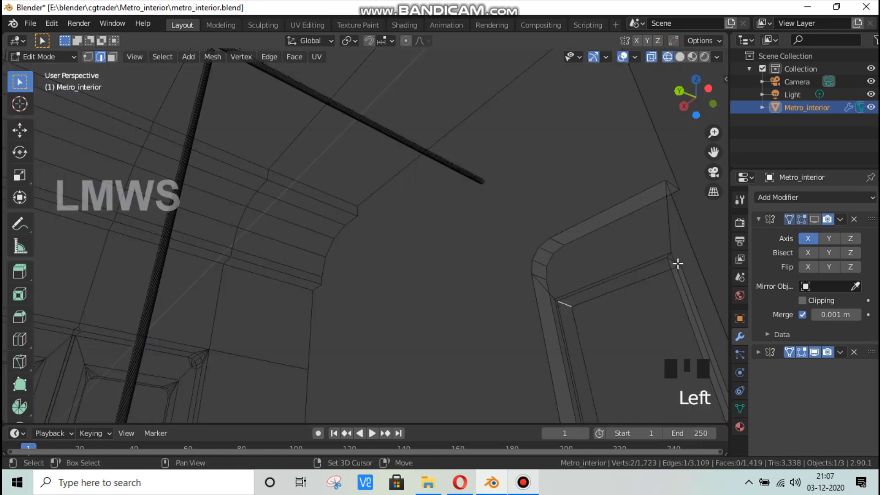
pyautogui.click(679, 57)
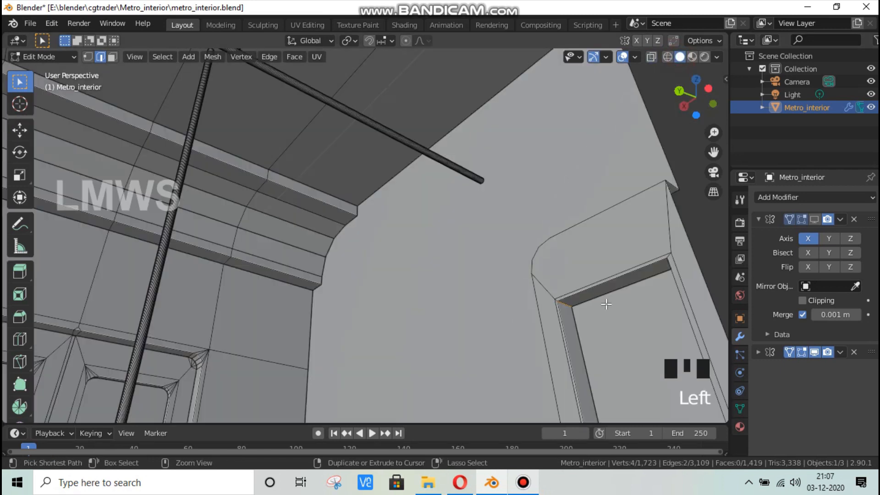
pyautogui.hotkey('ctrl', 'b')
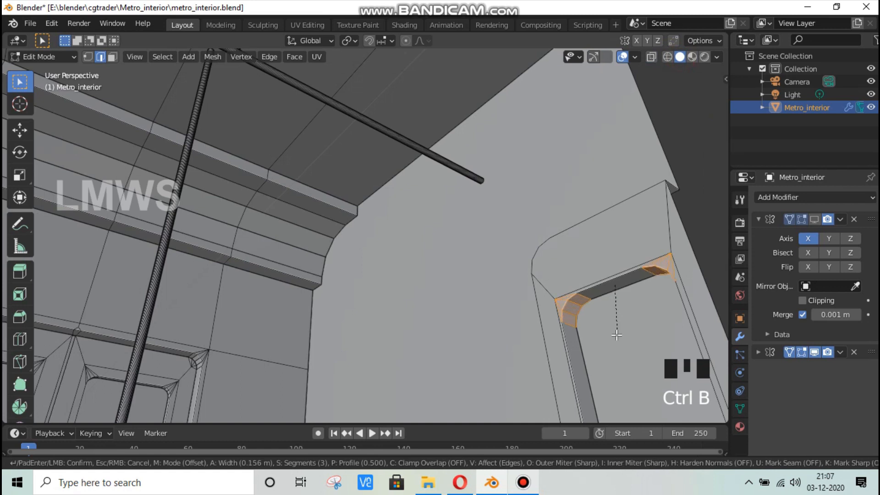
pyautogui.click(618, 334)
pyautogui.scroll(-8, 616, 284)
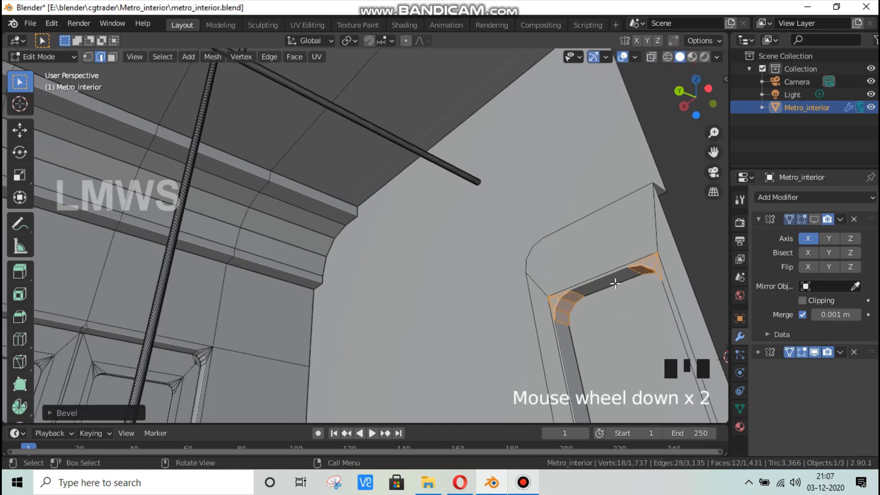
pyautogui.hotkey('ctrl', 'z')
# Step: Bevel all four corner edges of the window recess into rounded three-segment corners and save the file
pyautogui.scroll(-1, 654, 139)
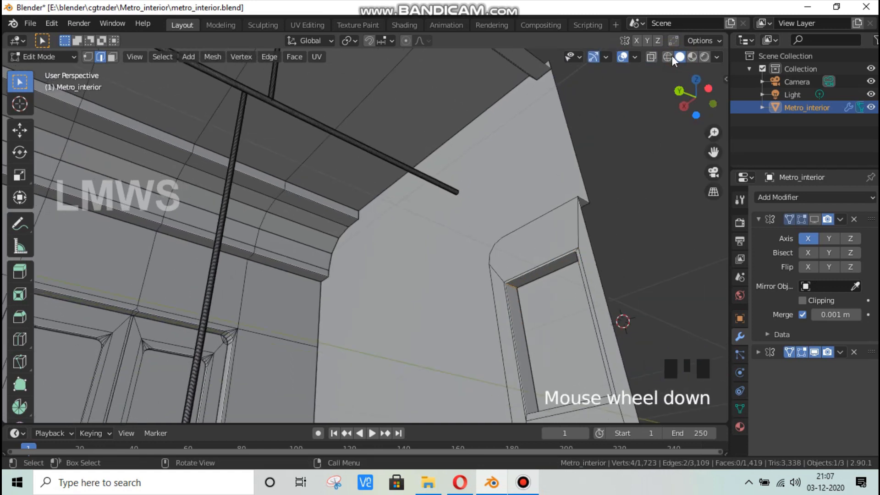
pyautogui.click(667, 56)
pyautogui.moveTo(712, 152); pyautogui.dragTo(715, 105)
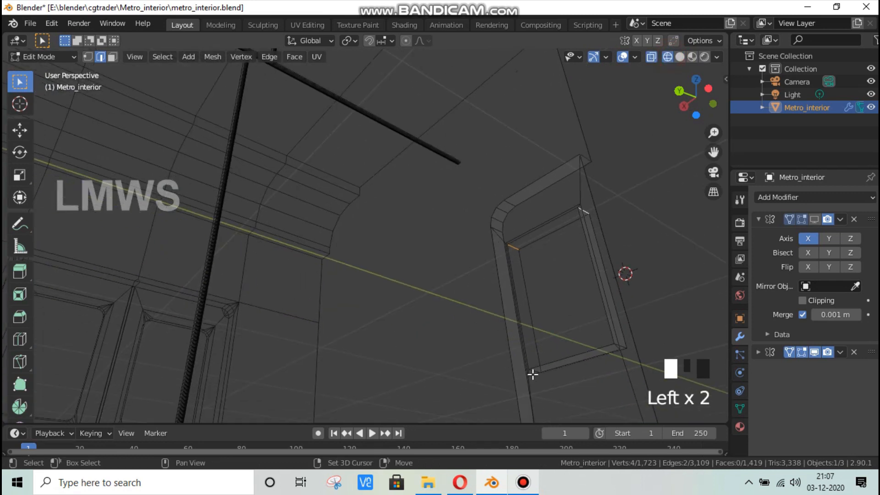
pyautogui.keyDown('shift'); pyautogui.click(627, 349); pyautogui.keyUp('shift')
pyautogui.keyDown('shift'); pyautogui.click(620, 346); pyautogui.keyUp('shift')
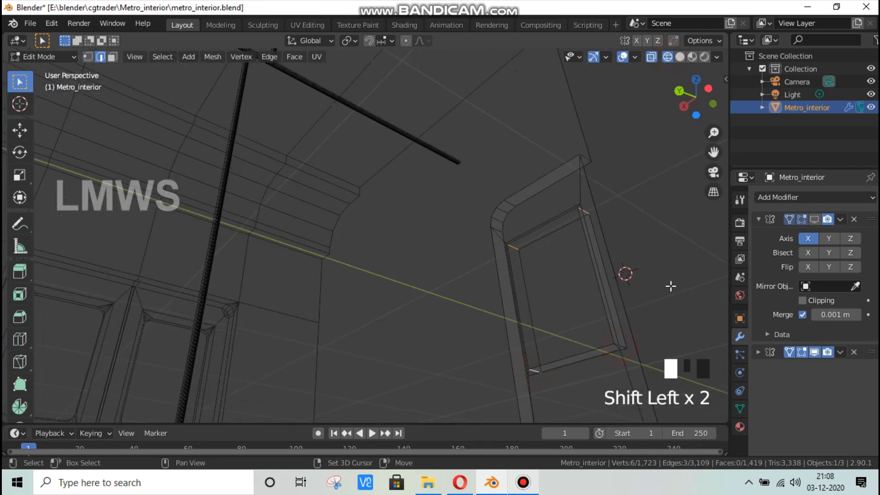
pyautogui.click(681, 57)
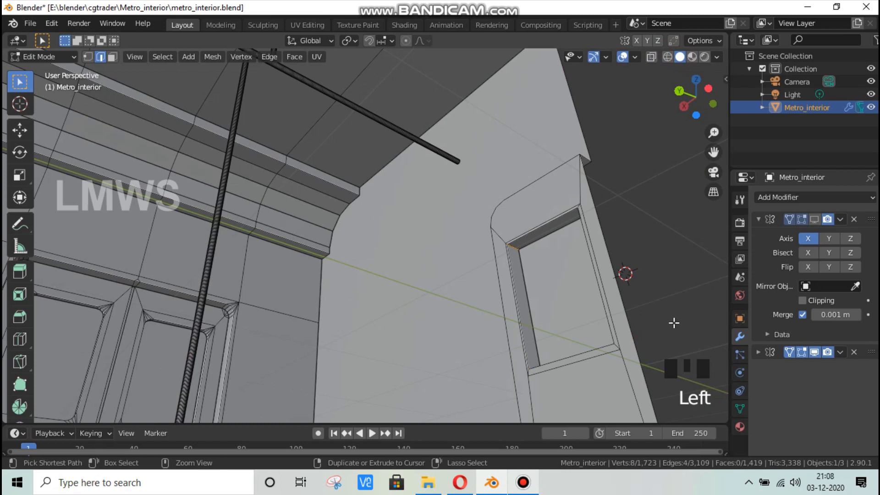
pyautogui.hotkey('ctrl', 'b')
pyautogui.click(685, 332)
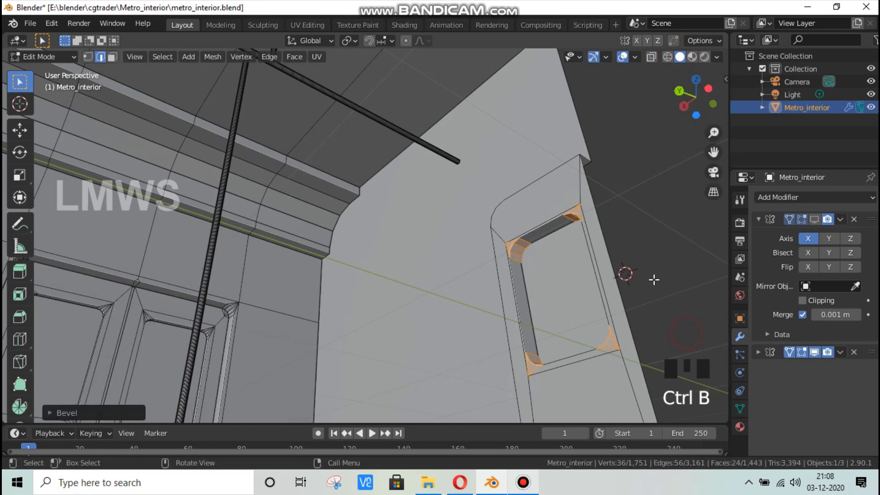
pyautogui.click(654, 279)
pyautogui.scroll(-4, 653, 277)
pyautogui.hotkey('ctrl', 's')
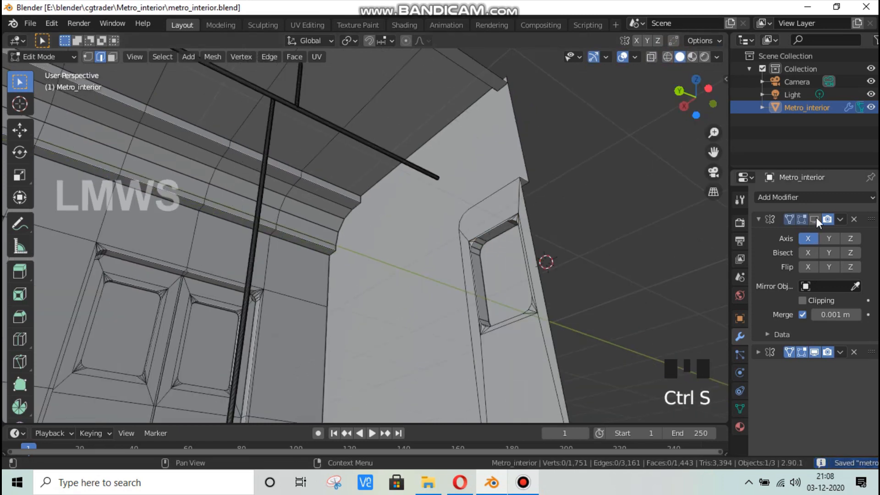
# Step: Turn the X-axis mirror modifier's viewport display back on and return to Object Mode
pyautogui.click(814, 219)
pyautogui.scroll(-3, 654, 147)
pyautogui.press('Tab')
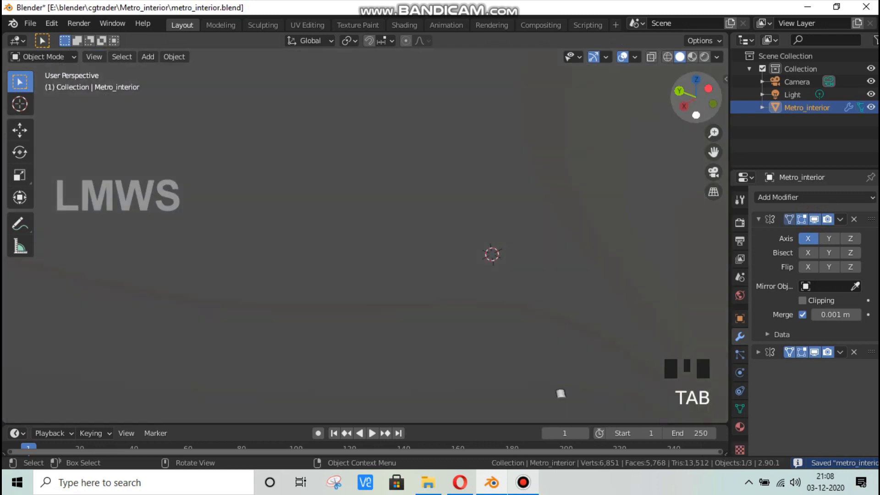
# Step: Examine the double door from outside and inside, look along the carriage interior, and save the file
pyautogui.moveTo(694, 99); pyautogui.dragTo(620, 160)
pyautogui.scroll(-5, 620, 160)
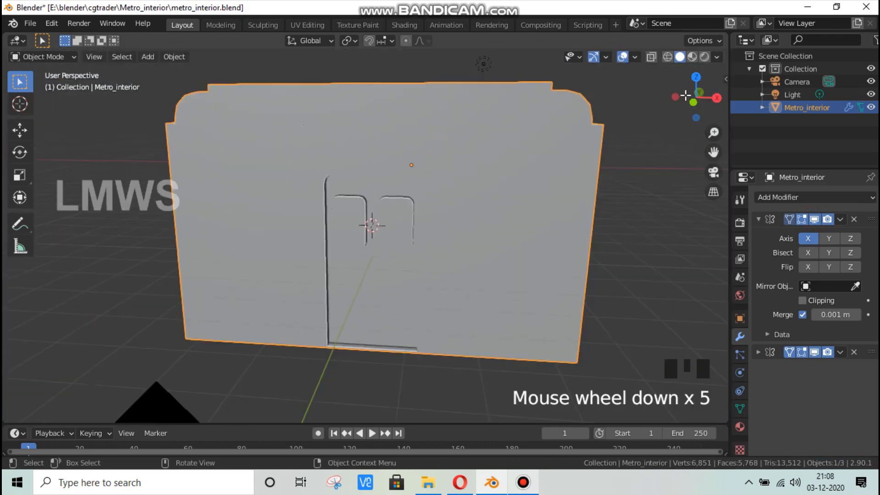
pyautogui.moveTo(680, 97); pyautogui.dragTo(490, 158)
pyautogui.scroll(8, 490, 158)
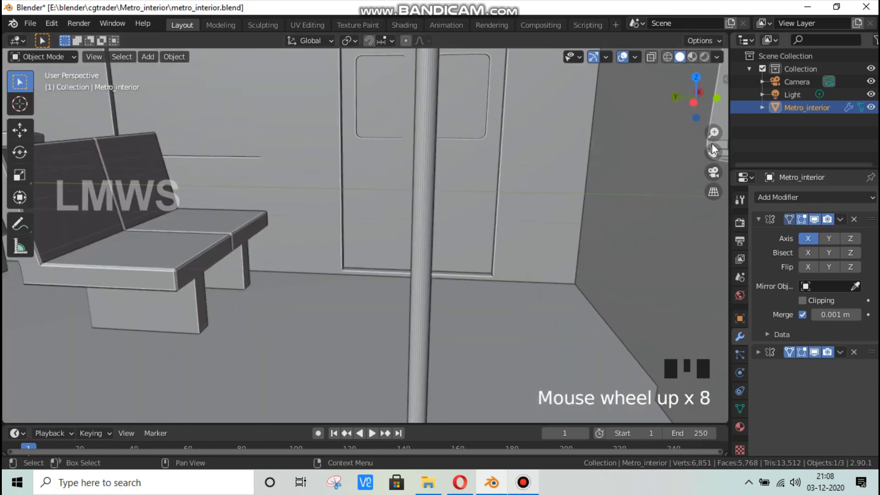
pyautogui.moveTo(713, 151); pyautogui.dragTo(499, 213)
pyautogui.hotkey('ctrl', 's')
pyautogui.scroll(-4, 499, 216)
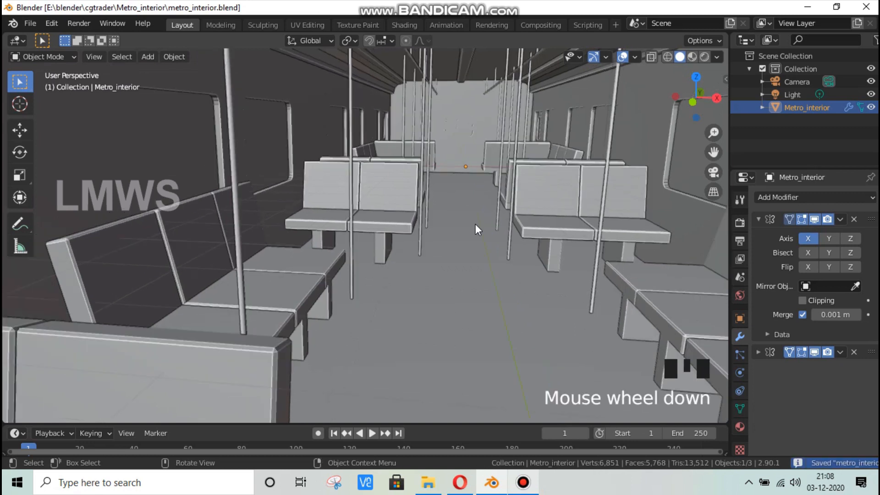
pyautogui.scroll(-2, 539, 253)
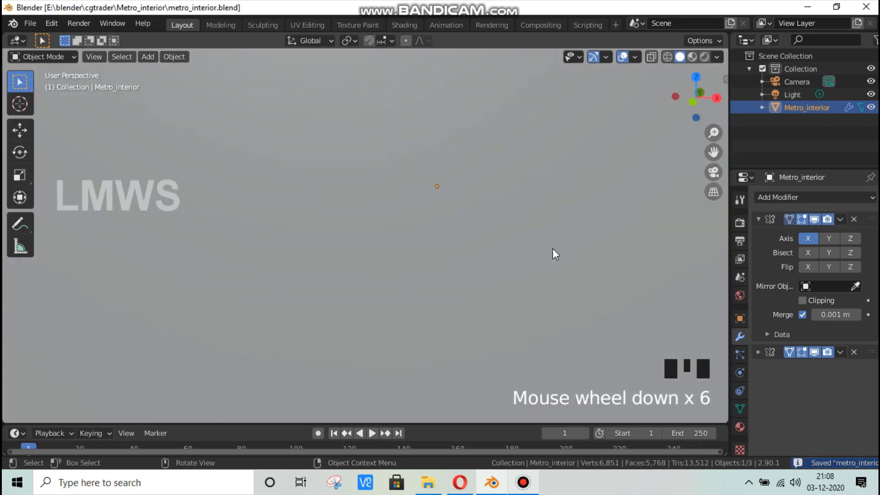
pyautogui.scroll(3, 553, 248)
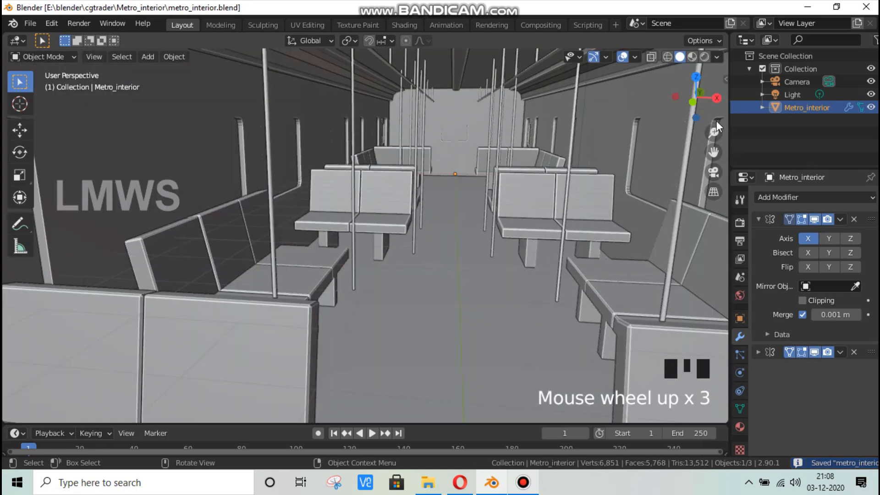
pyautogui.moveTo(700, 93); pyautogui.dragTo(692, 91)
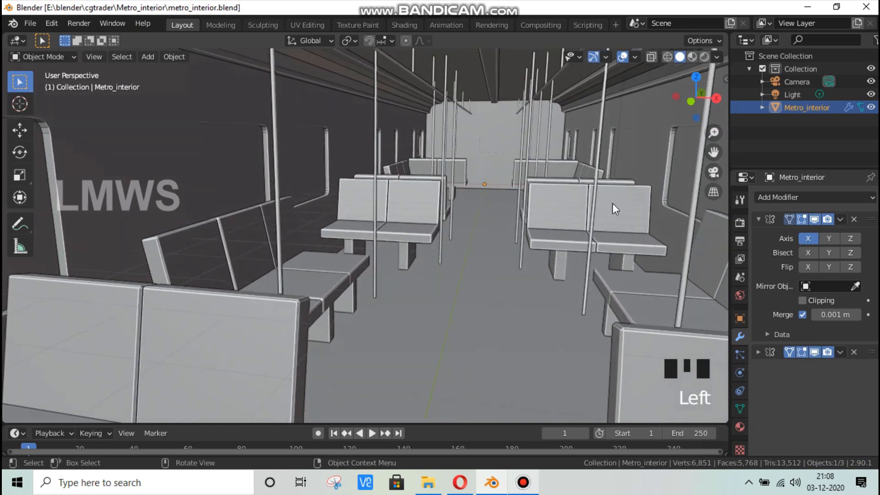
pyautogui.hotkey('ctrl', 's')
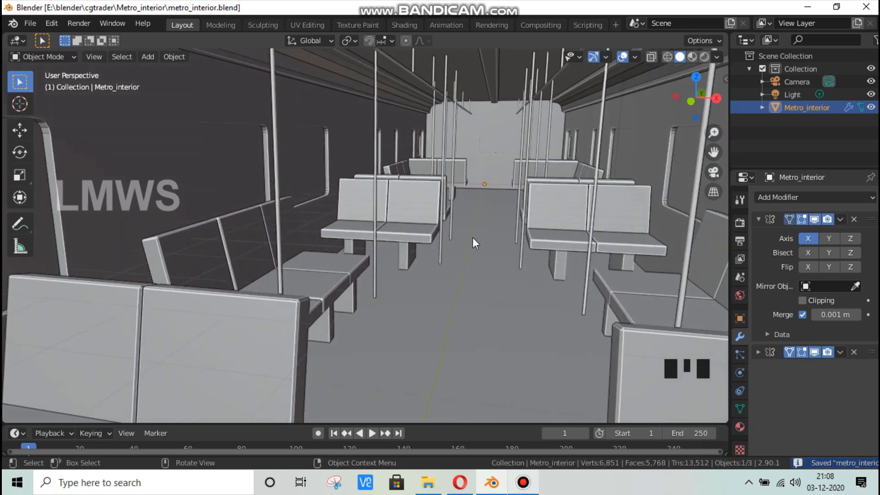
pyautogui.click(523, 482)
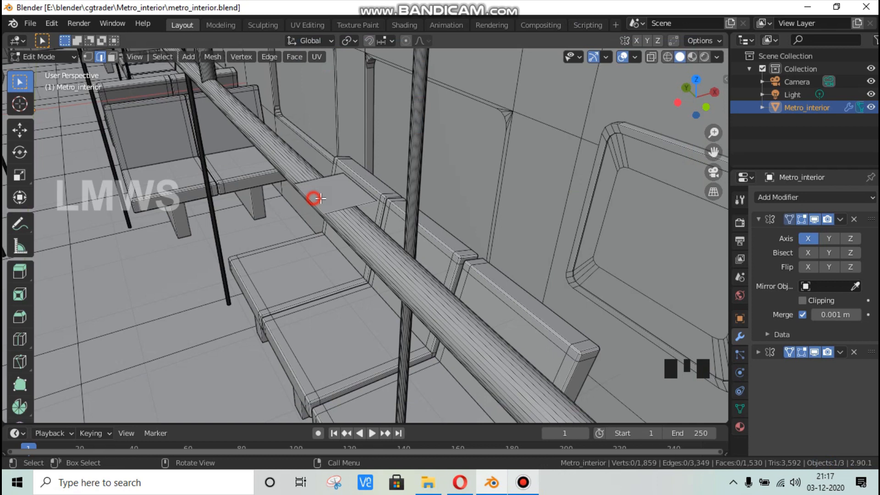
pyautogui.click(313, 198)
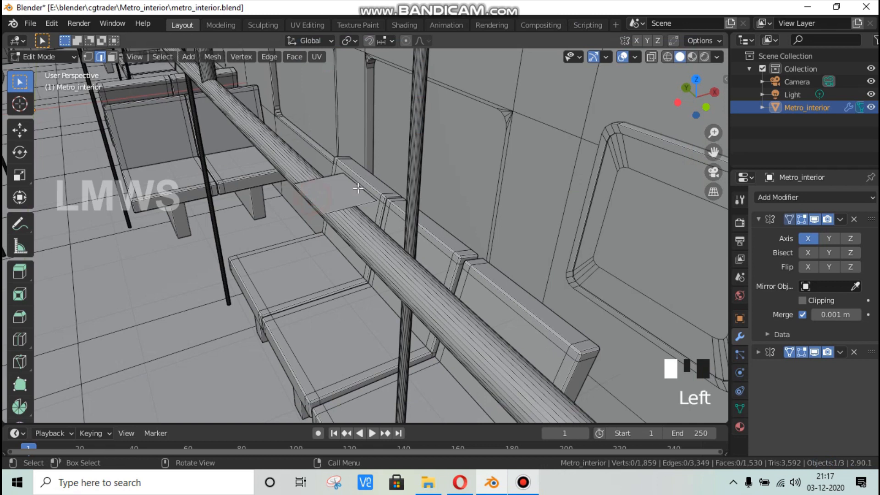
# Step: Extrude the two opposite side edges of the flat plate on the handrail downward twice to start a hanging strap
pyautogui.keyDown('shift'); pyautogui.click(359, 186); pyautogui.keyUp('shift')
pyautogui.press('e')
pyautogui.press('z')
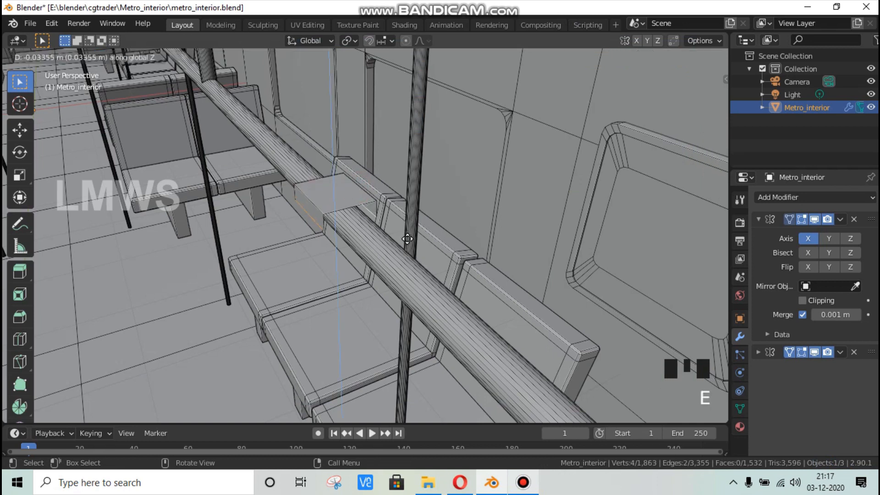
pyautogui.click(406, 242)
pyautogui.moveTo(696, 98); pyautogui.dragTo(702, 60)
pyautogui.press('e')
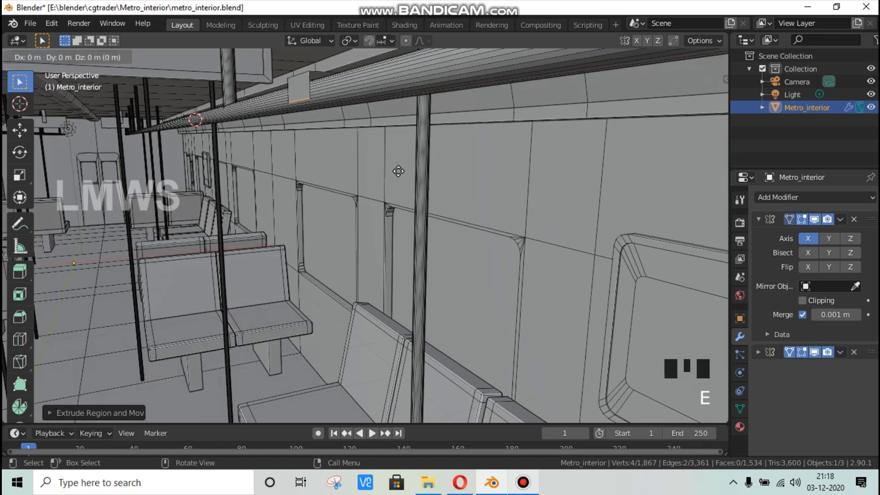
pyautogui.click(400, 195)
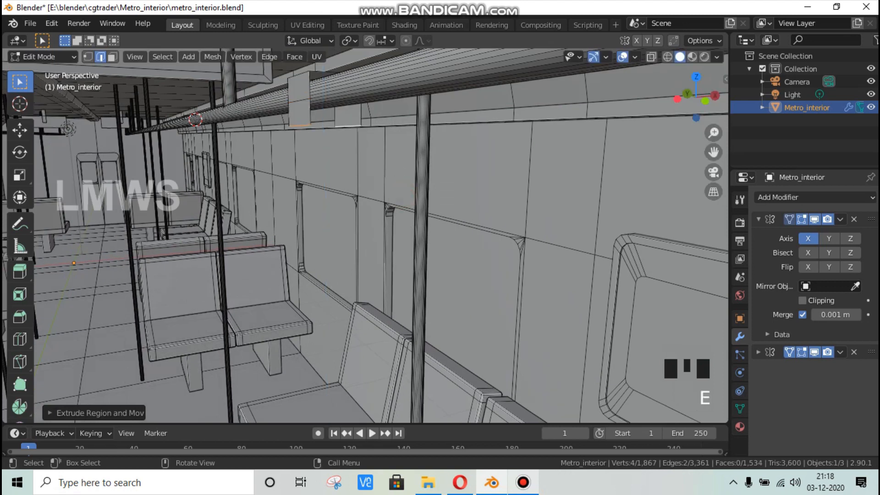
# Step: Scale the strap's two lower edges inward along X so the sides converge beneath the handrail
pyautogui.press('s')
pyautogui.press('x')
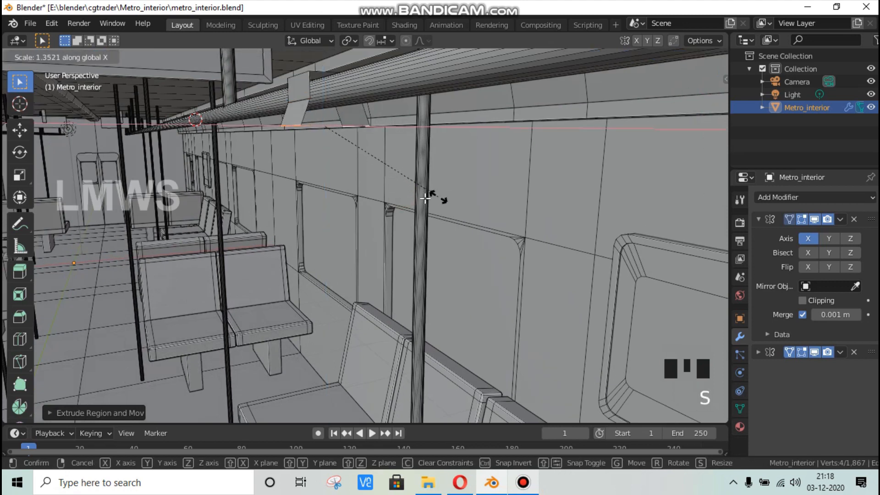
pyautogui.click(408, 188)
pyautogui.press('s')
pyautogui.press('x')
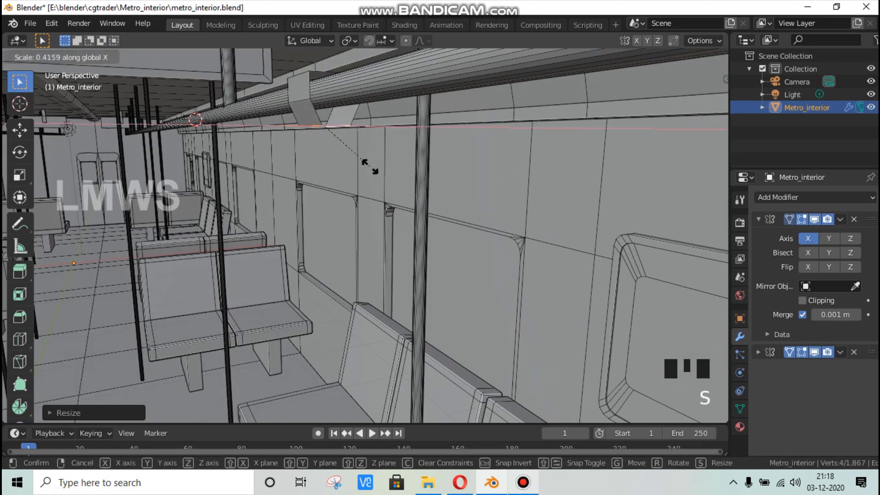
pyautogui.click(370, 163)
# Step: Extrude the converged edges slightly downward, and again by about 0.03 m along Z, to form the strap's neck
pyautogui.press('e')
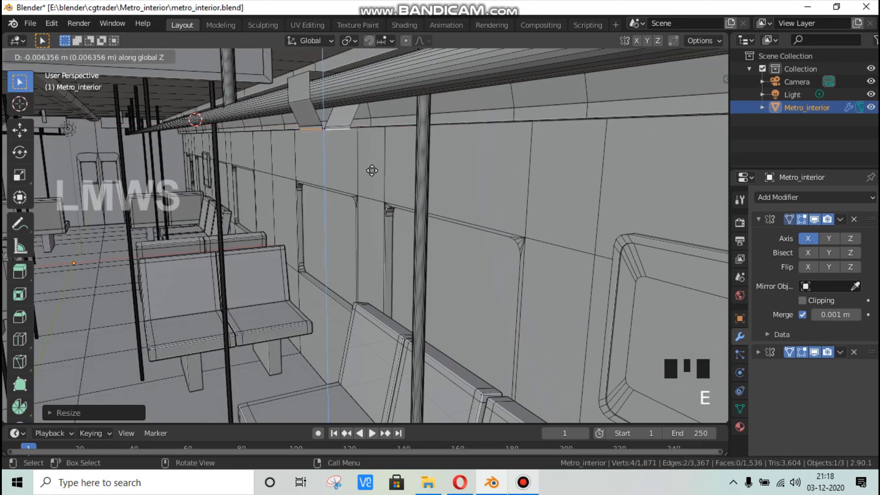
pyautogui.click(371, 171)
pyautogui.press('e')
pyautogui.press('z')
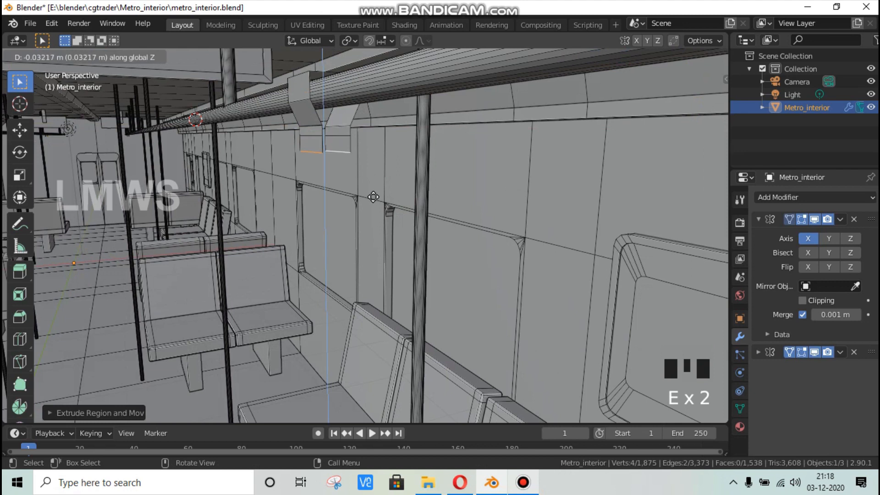
pyautogui.click(370, 196)
# Step: Spread the strap's lower edges apart along X and extrude them about 0.05 m straight down
pyautogui.press('s')
pyautogui.press('x')
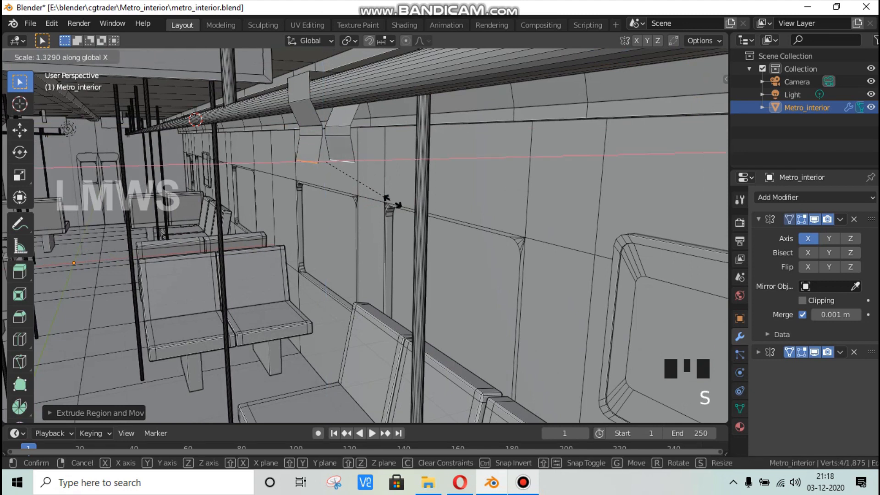
pyautogui.click(403, 203)
pyautogui.press('e')
pyautogui.press('z')
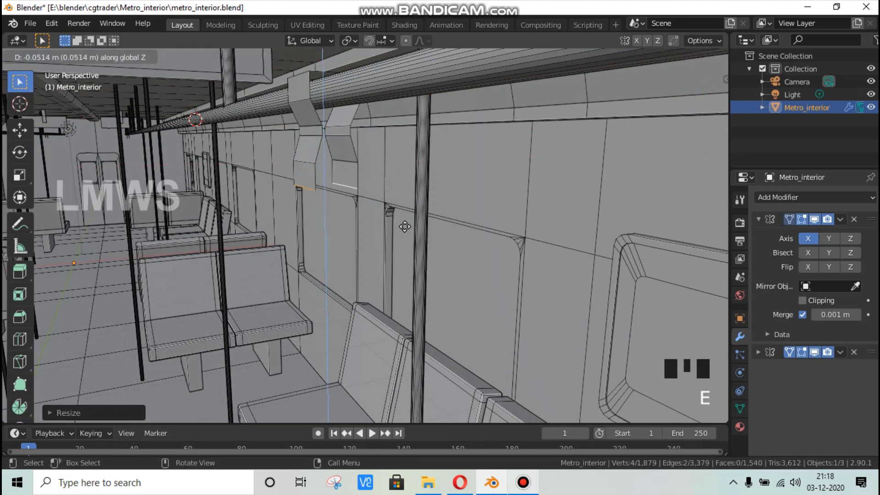
pyautogui.click(404, 227)
pyautogui.press('e')
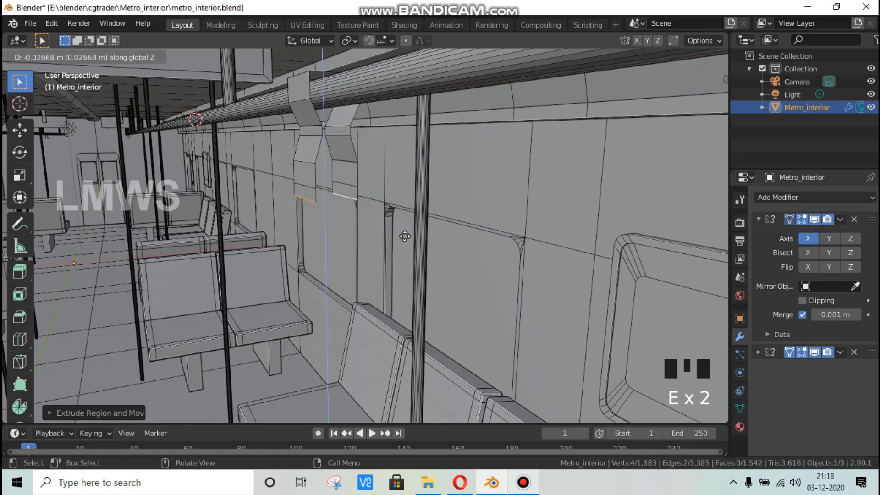
pyautogui.click(405, 237)
pyautogui.hotkey('ctrl', 'z')
# Step: Widen the strap's lower edges slightly along X and extrude them down twice, about 0.04 m each time
pyautogui.press('s')
pyautogui.press('x')
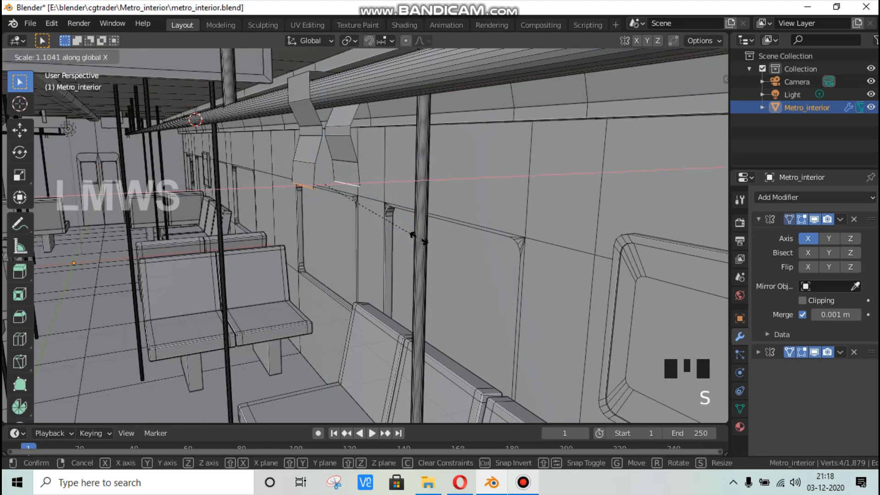
pyautogui.click(424, 239)
pyautogui.press('e')
pyautogui.press('z')
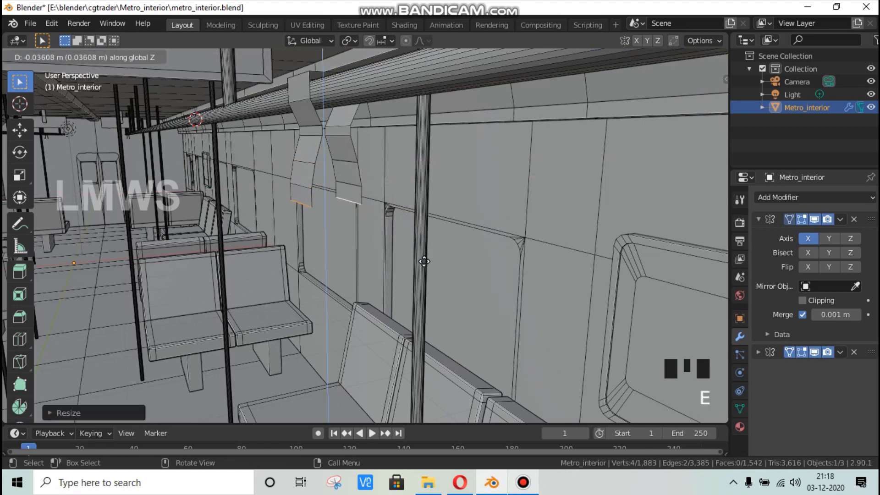
pyautogui.click(423, 265)
pyautogui.press('e')
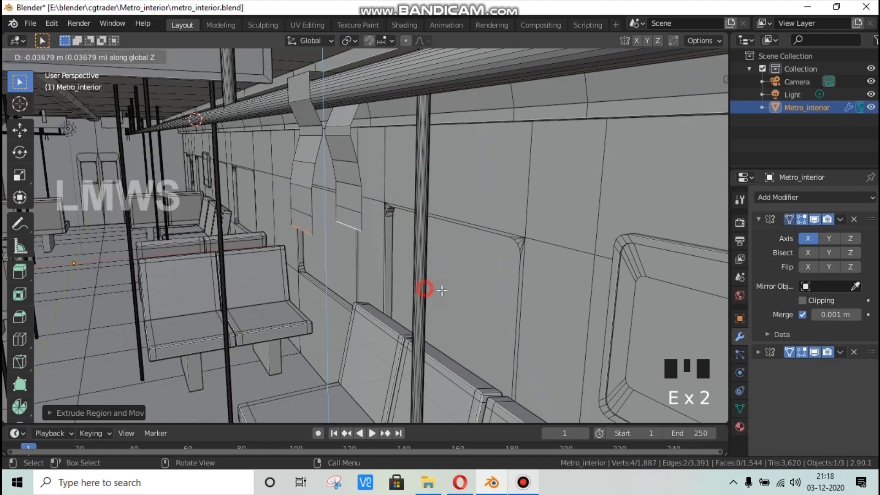
# Step: Scale the strap's bottom edges inward along X to about 0.65 and fill a face between them to close the loop
pyautogui.press('s')
pyautogui.press('x')
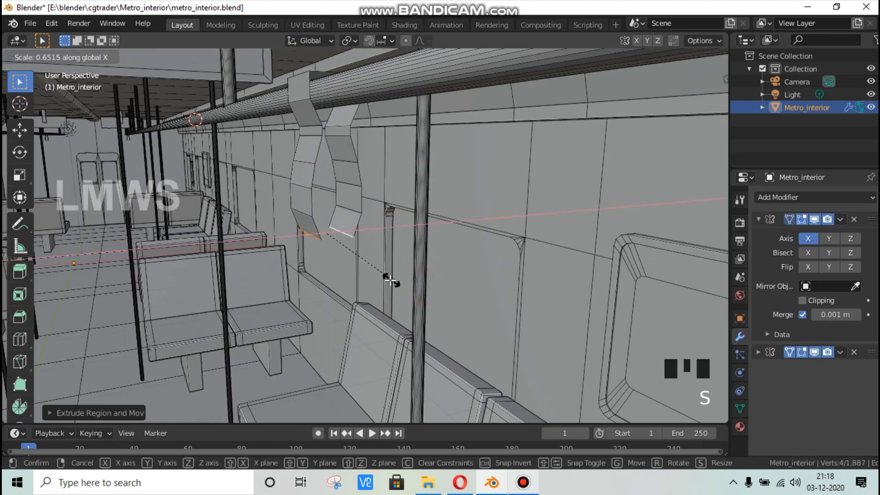
pyautogui.click(390, 281)
pyautogui.press('f')
pyautogui.hotkey('alt', 'a')
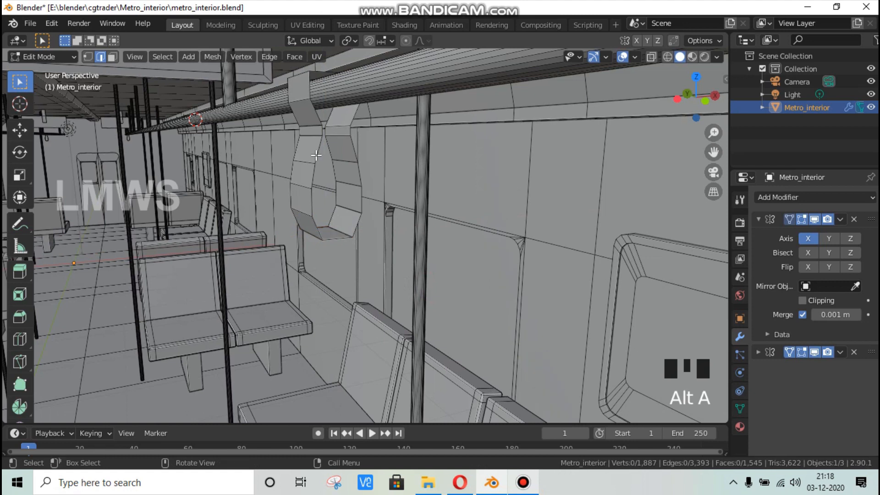
# Step: Bevel the strap's two upper corner edges over the handrail with three segments and a width of about 0.03 m
pyautogui.moveTo(690, 93); pyautogui.dragTo(610, 88)
pyautogui.moveTo(691, 82); pyautogui.dragTo(677, 93)
pyautogui.keyDown('shift'); pyautogui.click(312, 121); pyautogui.keyUp('shift')
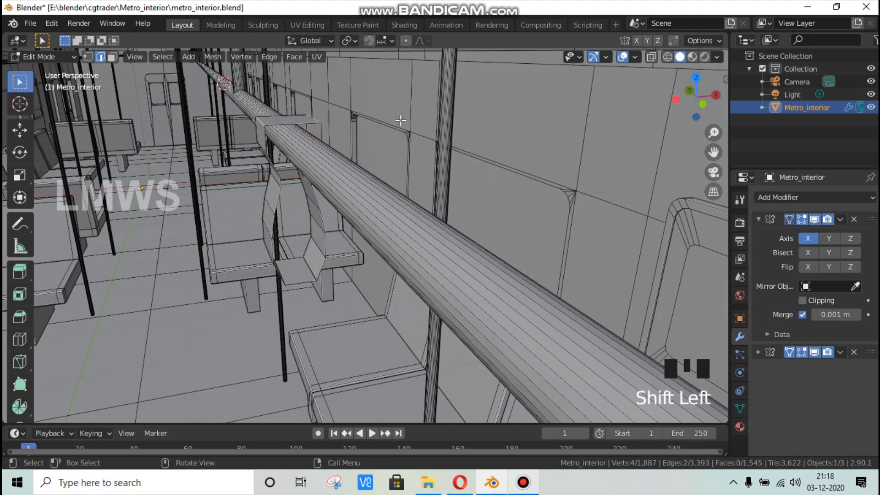
pyautogui.hotkey('ctrl', 'b')
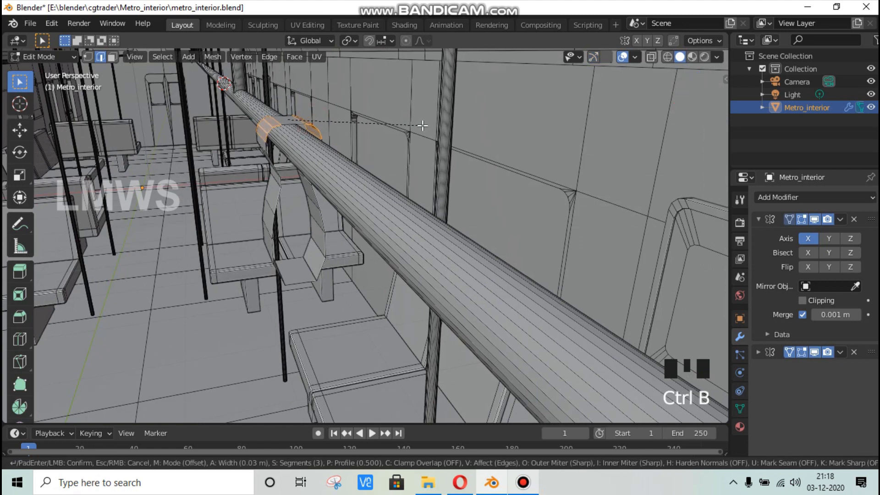
pyautogui.click(422, 125)
pyautogui.hotkey('alt', 'a')
# Step: Narrow the whole linked strap along X and extrude its faces in place
pyautogui.keyDown('alt'); pyautogui.moveTo(702, 91); pyautogui.dragTo(696, 94); pyautogui.keyUp('alt')
pyautogui.hotkey('alt', 'a')
pyautogui.press('l')
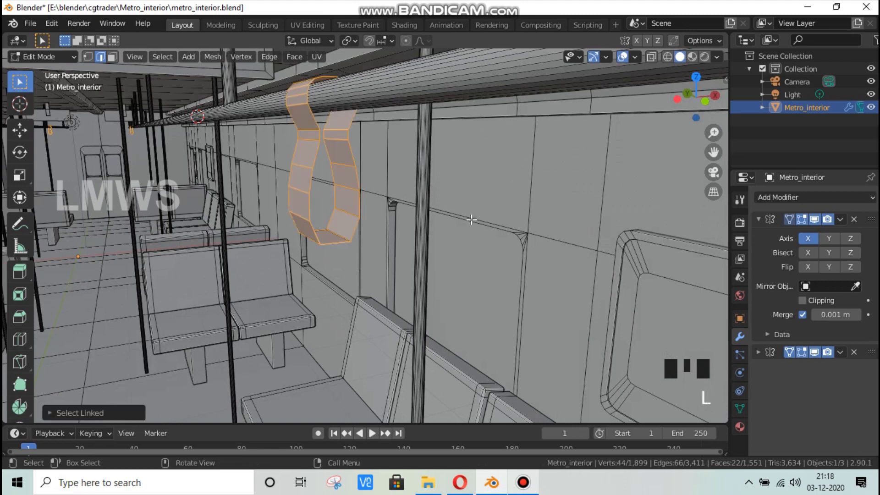
pyautogui.press('s')
pyautogui.press('x')
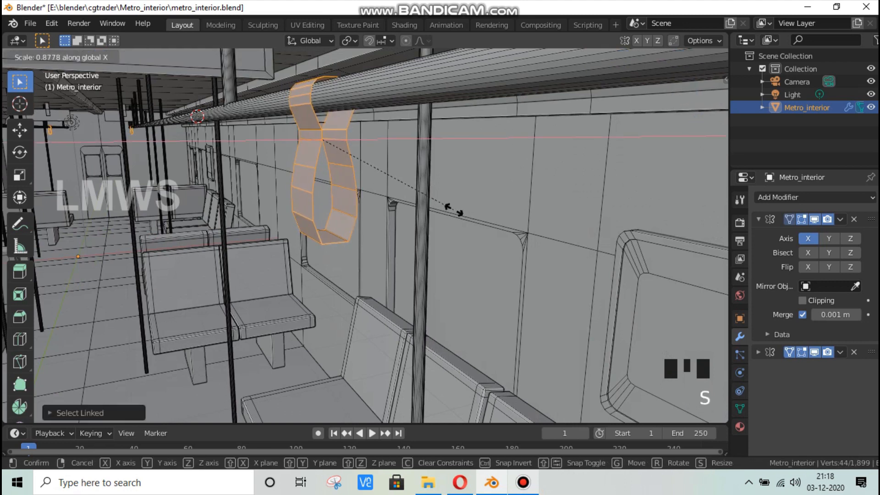
pyautogui.click(444, 199)
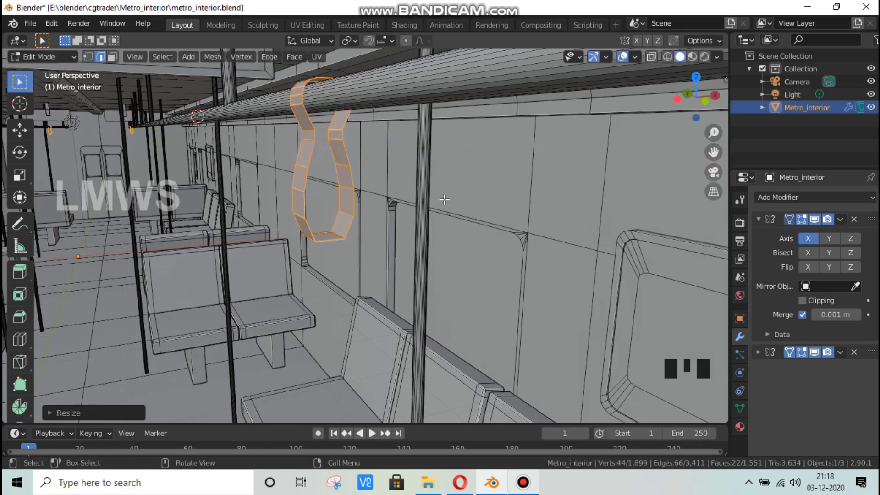
pyautogui.press('e')
pyautogui.rightClick(454, 221)
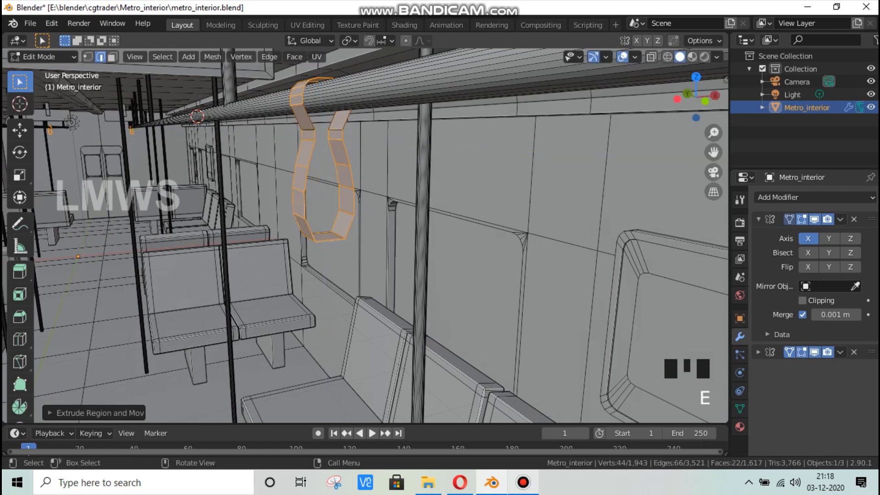
pyautogui.press('s')
pyautogui.hotkey('shift', 'x')
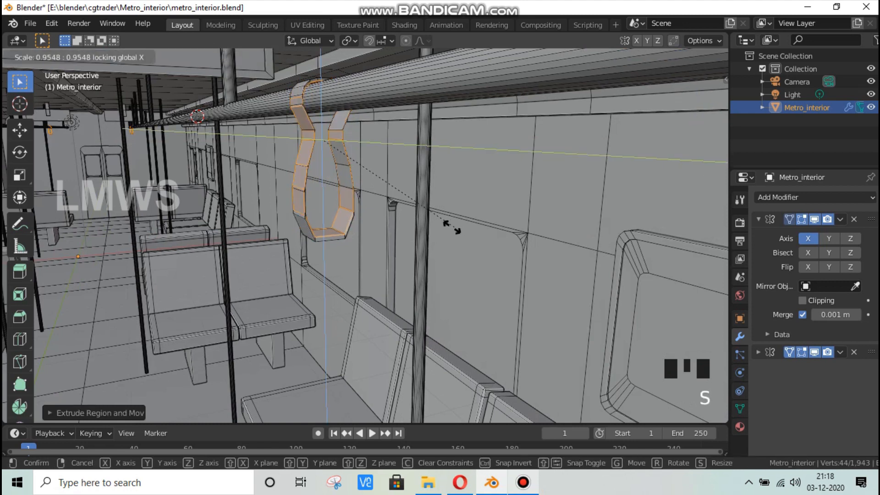
pyautogui.hotkey('shift', 'y')
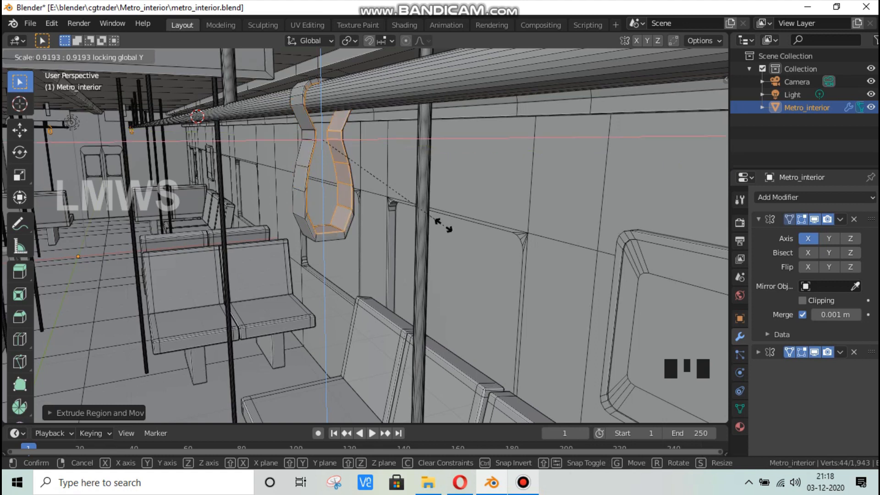
pyautogui.click(550, 187)
pyautogui.moveTo(697, 97); pyautogui.dragTo(698, 106)
pyautogui.hotkey('ctrl', 'z')
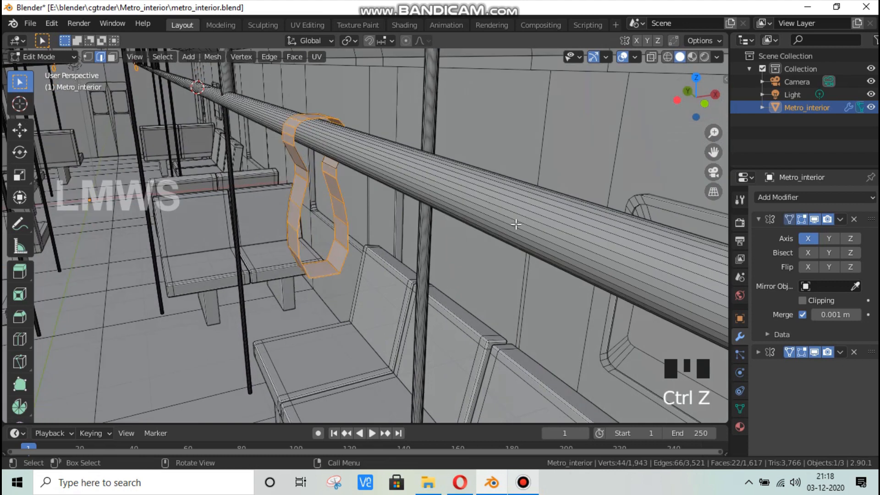
# Step: Scale the extruded strap faces inward on X and Z, and further along X to about 0.86, to thicken the strap
pyautogui.press('s')
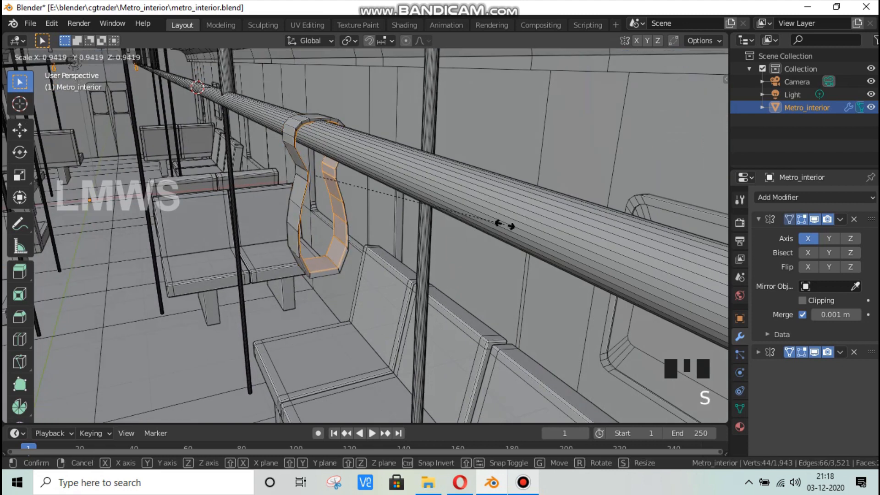
pyautogui.hotkey('shift', 'y')
pyautogui.click(496, 223)
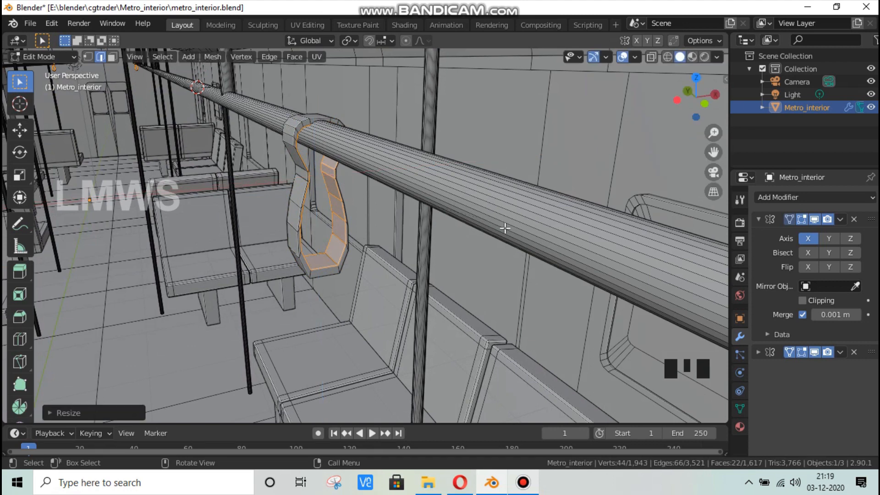
pyautogui.press('s')
pyautogui.press('x')
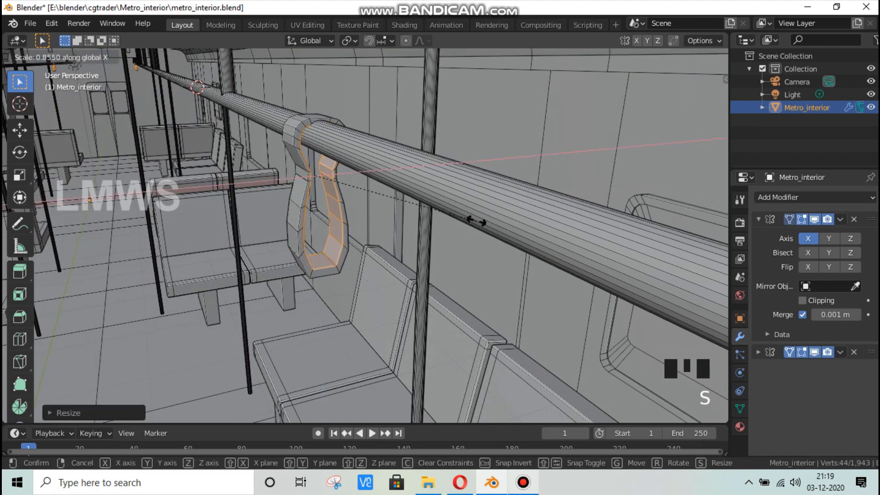
pyautogui.click(476, 222)
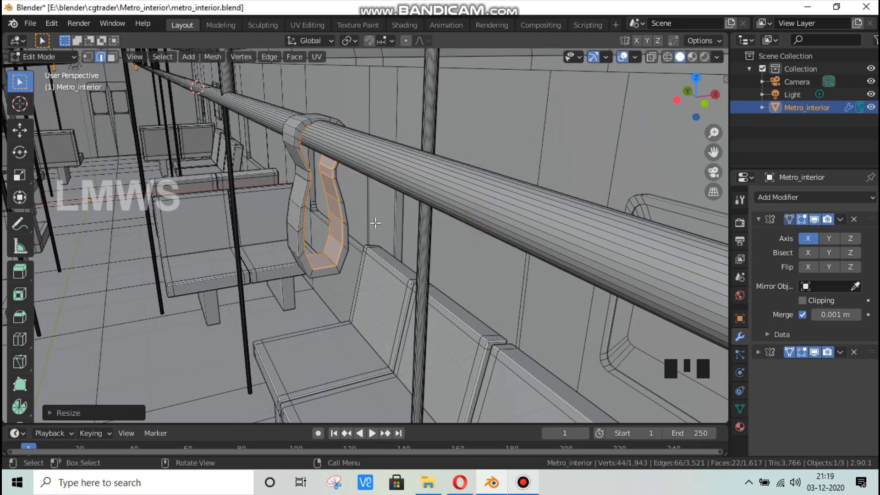
# Step: Select both face loops at the strap's neck and scale them together along X until they meet
pyautogui.scroll(2, 375, 222)
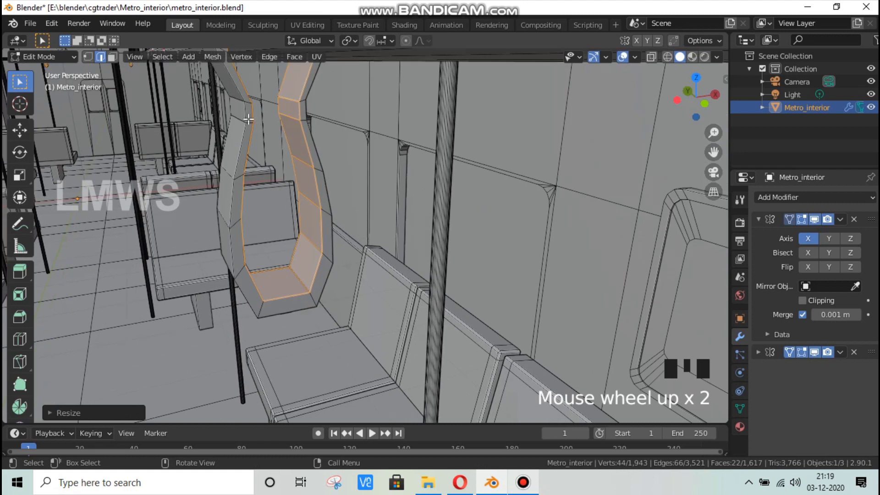
pyautogui.hotkey('alt', 'a')
pyautogui.click(111, 57)
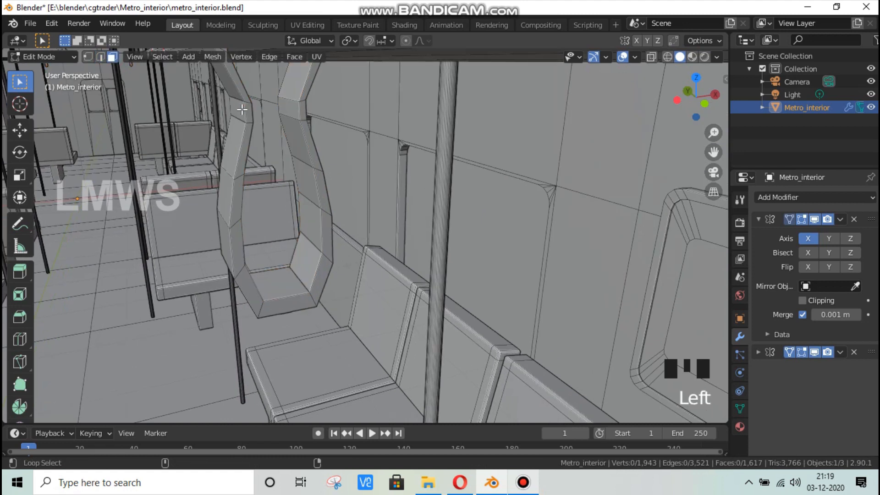
pyautogui.keyDown('alt'); pyautogui.keyDown('shift'); pyautogui.click(284, 113); pyautogui.keyUp('shift'); pyautogui.keyUp('alt')
pyautogui.keyDown('alt'); pyautogui.keyDown('shift'); pyautogui.click(298, 108); pyautogui.keyUp('shift'); pyautogui.keyUp('alt')
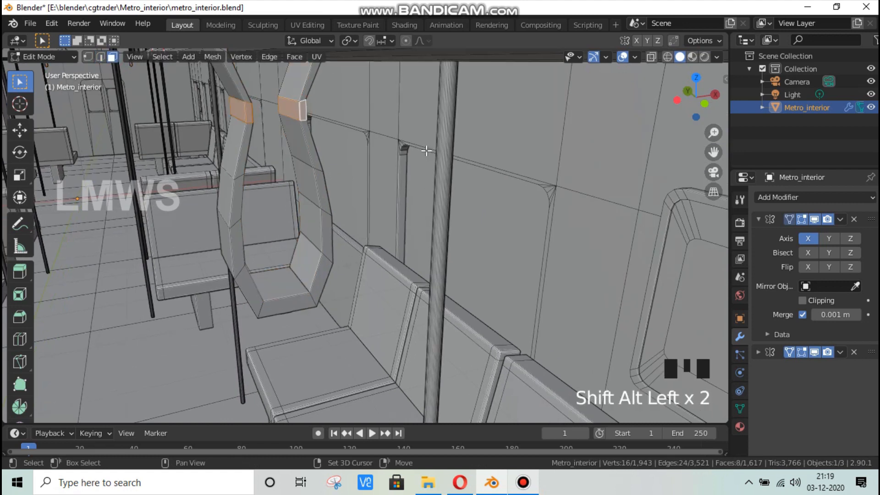
pyautogui.press('s')
pyautogui.press('x')
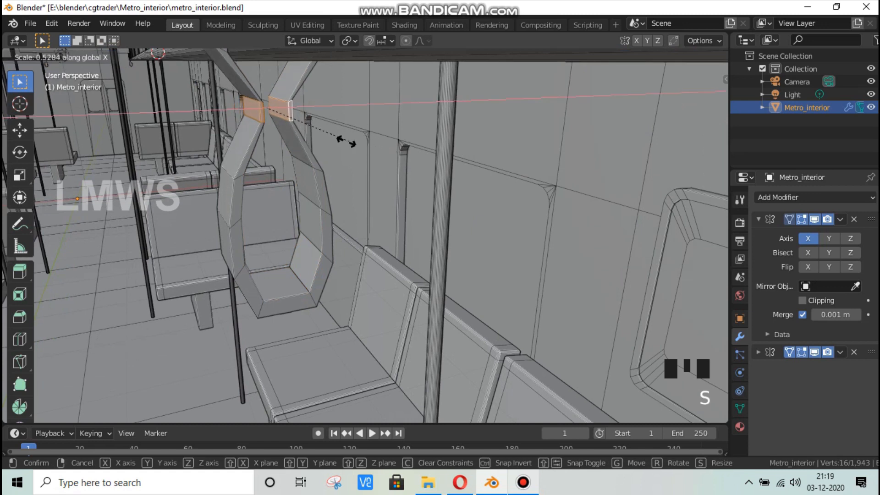
pyautogui.click(334, 169)
pyautogui.scroll(-2, 335, 169)
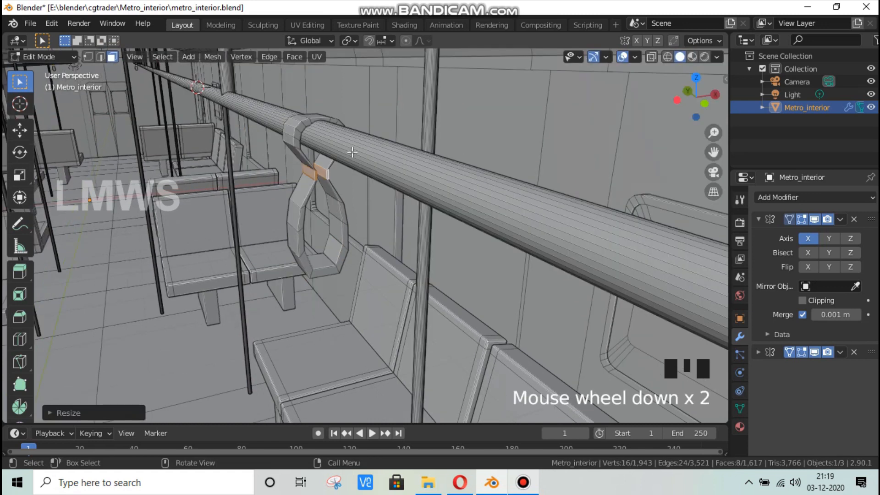
# Step: Select the whole linked hand strap and move it up along Z by about 0.013 m so it sits on the handrail
pyautogui.hotkey('alt', 'a')
pyautogui.press('l')
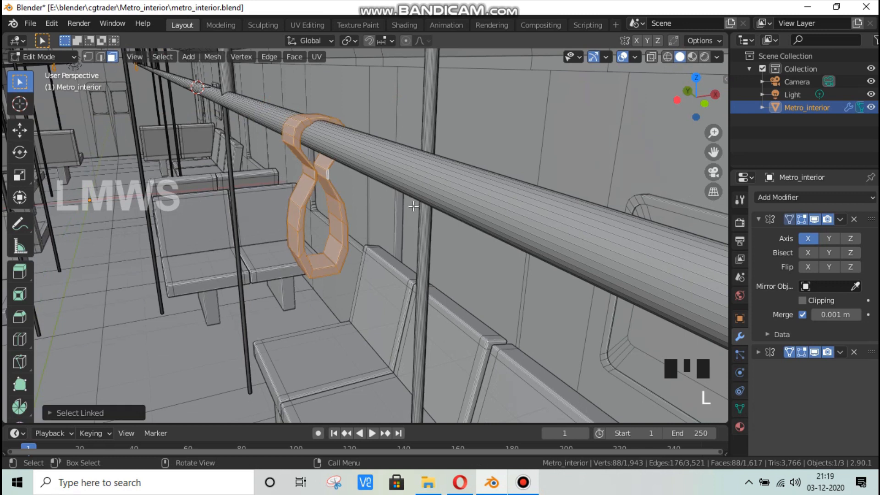
pyautogui.press('g')
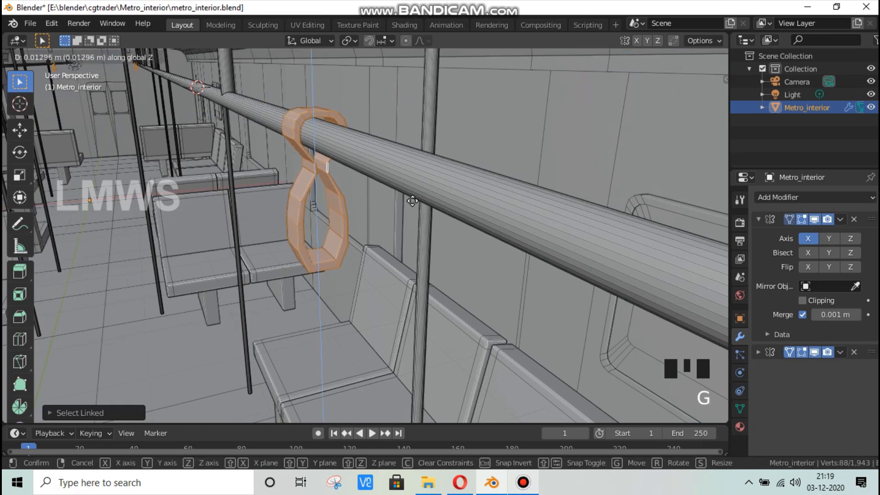
pyautogui.click(412, 199)
pyautogui.scroll(-3, 671, 136)
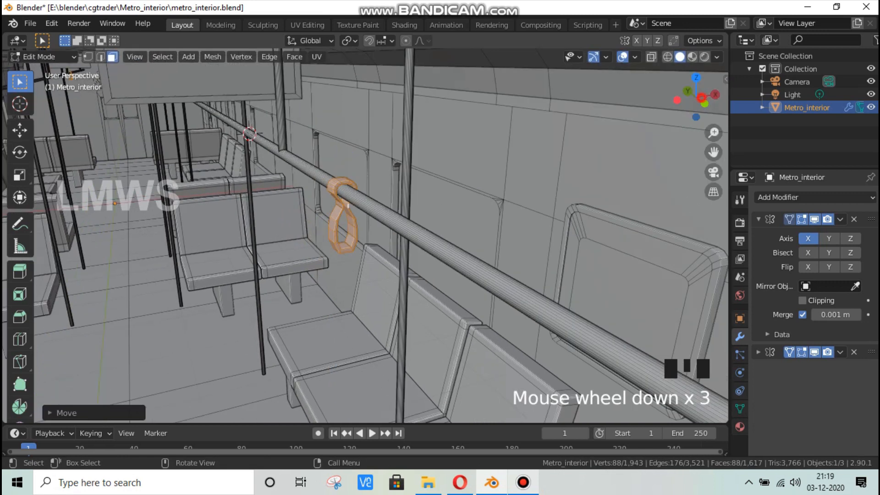
# Step: Duplicate the strap along the handrail to the framed wall panel, and copy it again along Y farther down the carriage
pyautogui.moveTo(701, 98); pyautogui.dragTo(706, 89)
pyautogui.scroll(-4, 379, 237)
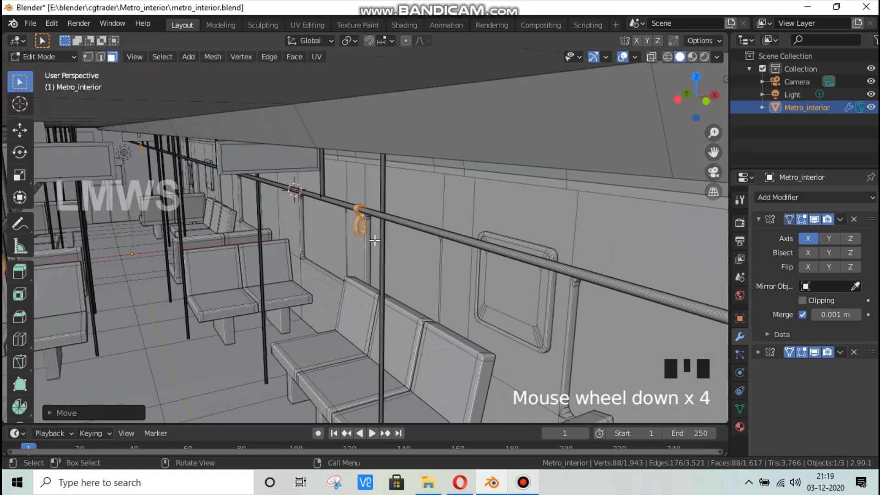
pyautogui.hotkey('shift', 'd')
pyautogui.press('x')
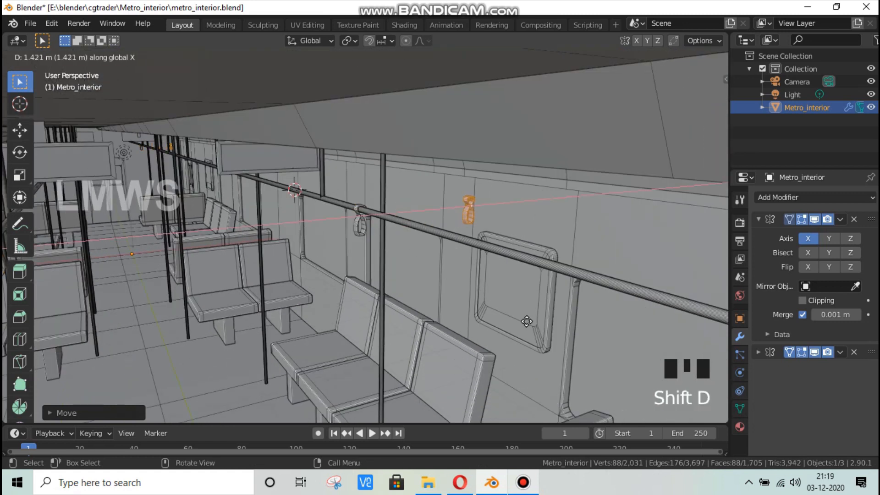
pyautogui.click(507, 319)
pyautogui.hotkey('shift', 'd')
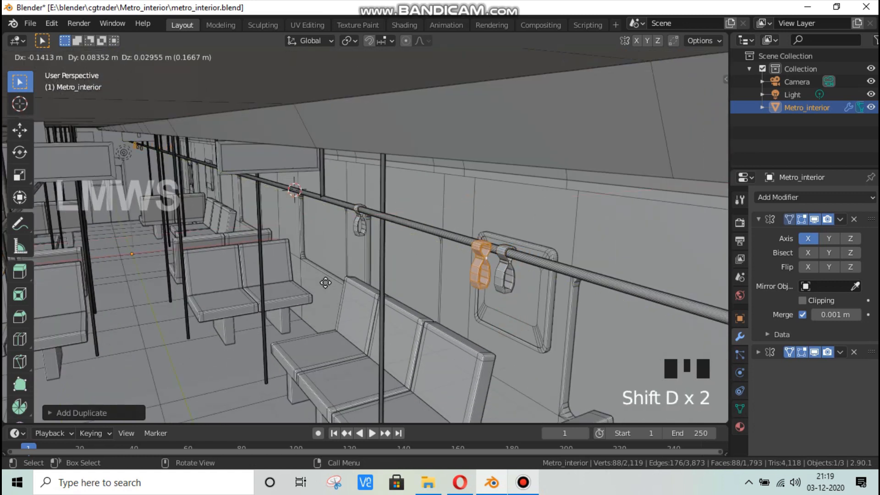
pyautogui.press('y')
pyautogui.click(286, 255)
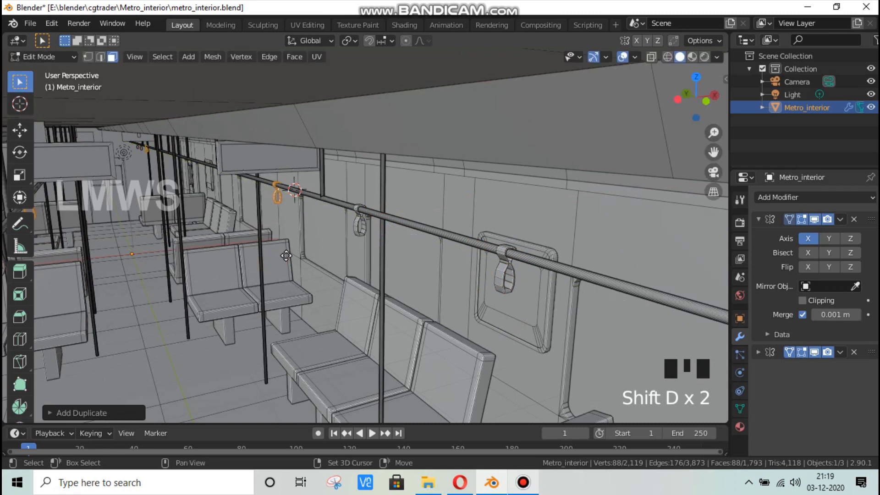
# Step: Add two more strap copies along Y, one at the far stretch of the handrail and one just beside the original strap
pyautogui.hotkey('shift', 'd')
pyautogui.press('y')
pyautogui.click(236, 241)
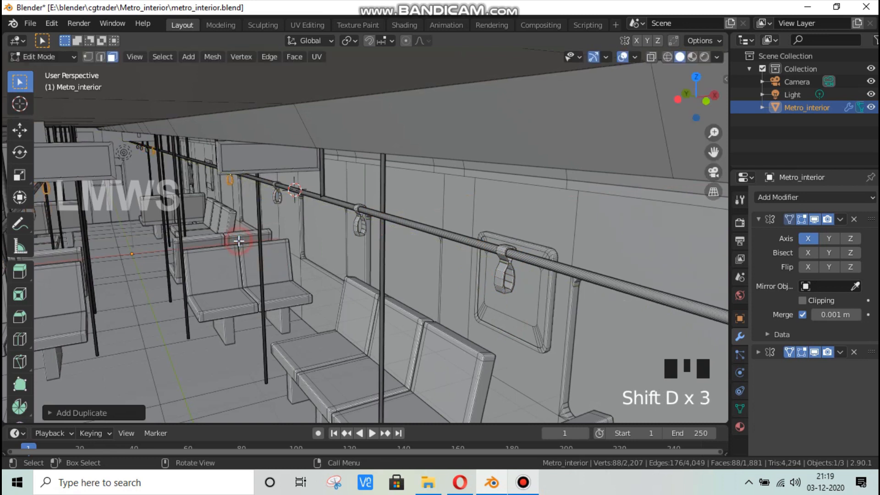
pyautogui.hotkey('shift', 'd')
pyautogui.press('y')
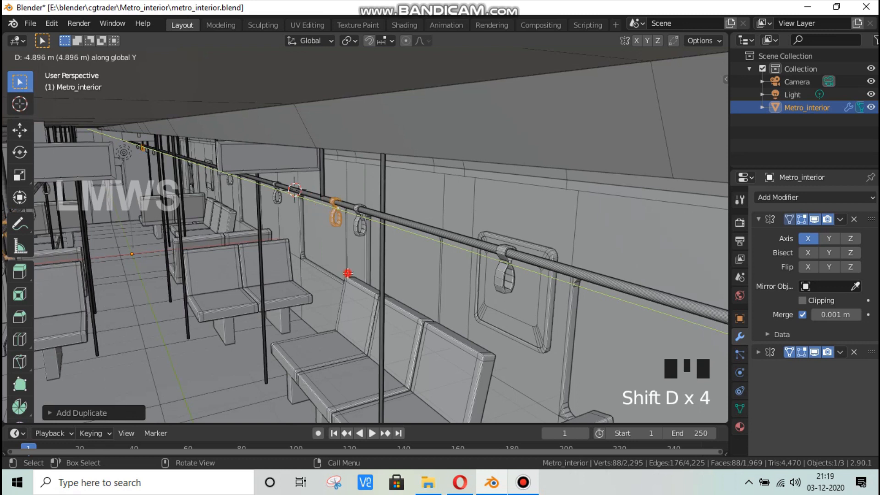
pyautogui.click(347, 273)
# Step: Copy the strap along Y to the near side of the framed wall panel, and again between the original strap and that panel
pyautogui.hotkey('shift', 'd')
pyautogui.press('y')
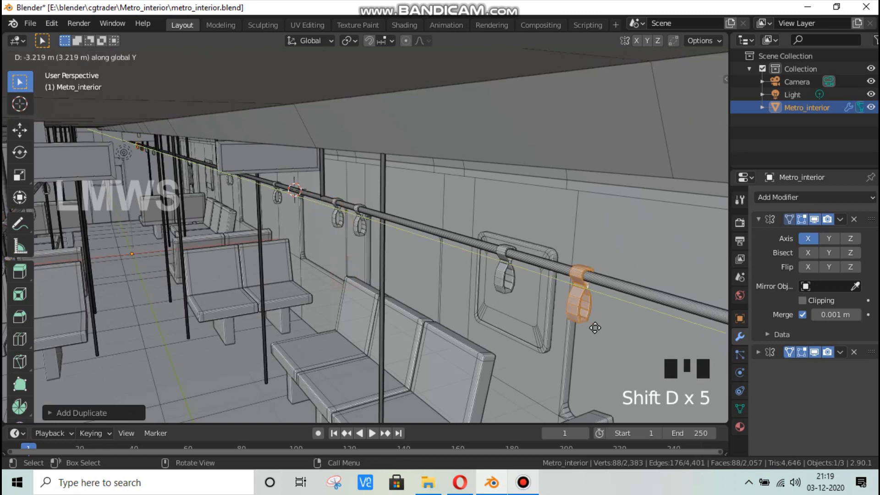
pyautogui.click(619, 335)
pyautogui.hotkey('shift', 'd')
pyautogui.press('y')
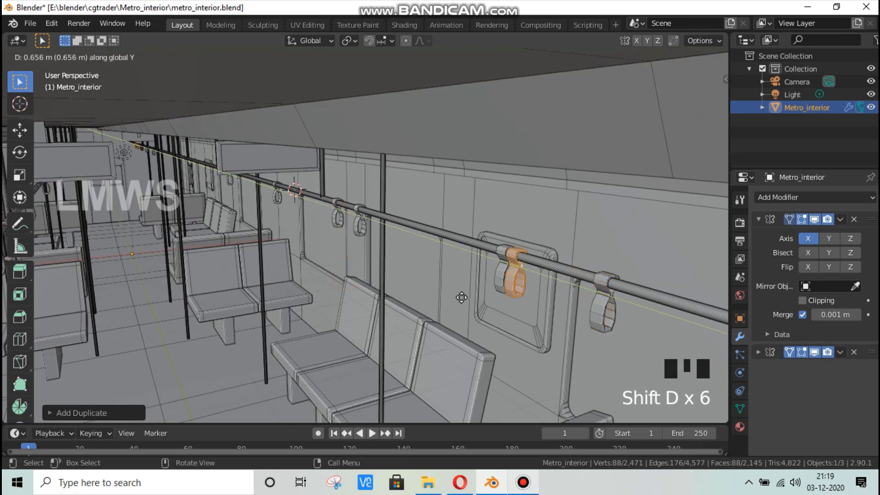
pyautogui.click(416, 291)
# Step: Add two more spaced strap copies along Y on the empty near stretch of the handrail, and clear the selection
pyautogui.scroll(-2, 481, 310)
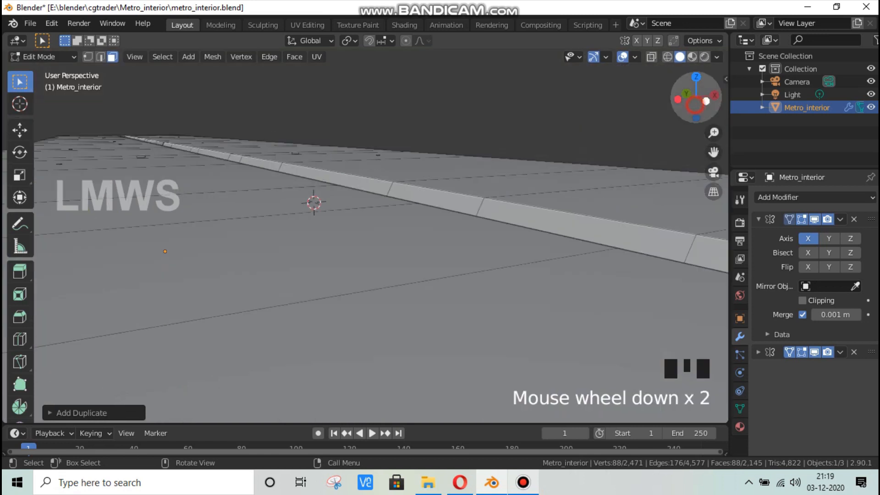
pyautogui.scroll(2, 492, 243)
pyautogui.scroll(-2, 491, 243)
pyautogui.scroll(2, 491, 243)
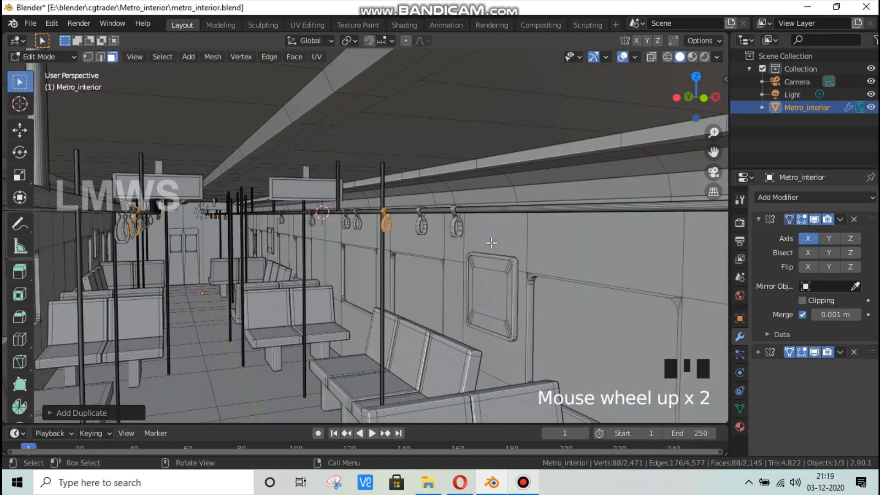
pyautogui.hotkey('shift', 'd')
pyautogui.press('y')
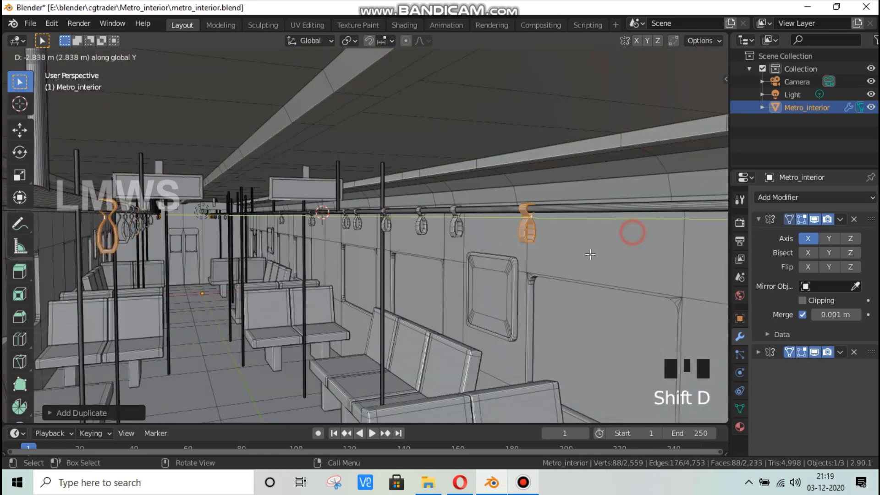
pyautogui.click(590, 254)
pyautogui.hotkey('shift', 'd')
pyautogui.press('y')
pyautogui.click(659, 118)
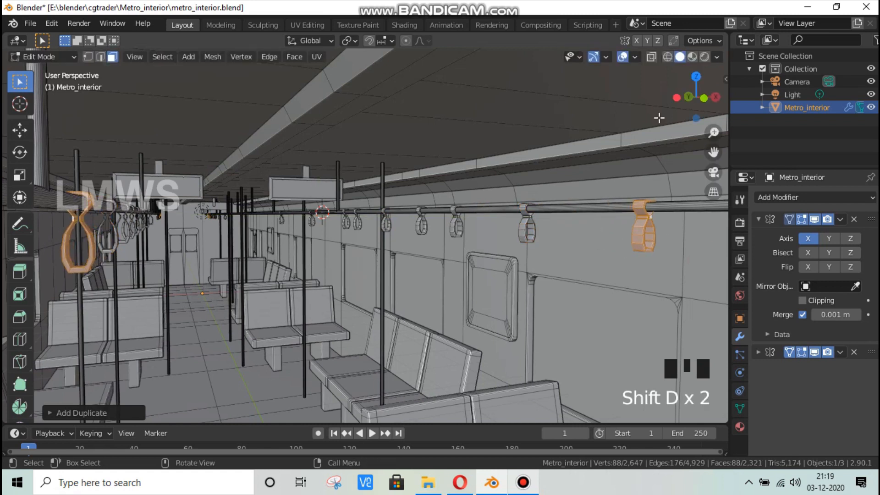
pyautogui.scroll(-2, 369, 234)
pyautogui.click(334, 222)
pyautogui.scroll(3, 570, 191)
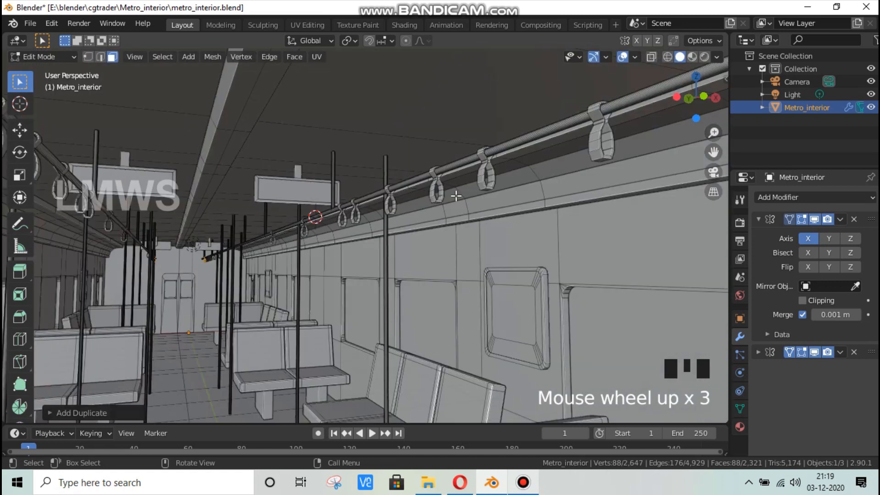
pyautogui.hotkey('alt', 'a')
# Step: Turn off the X mirror's viewport display and hide the carriage's end wall face
pyautogui.scroll(-2, 456, 196)
pyautogui.click(606, 230)
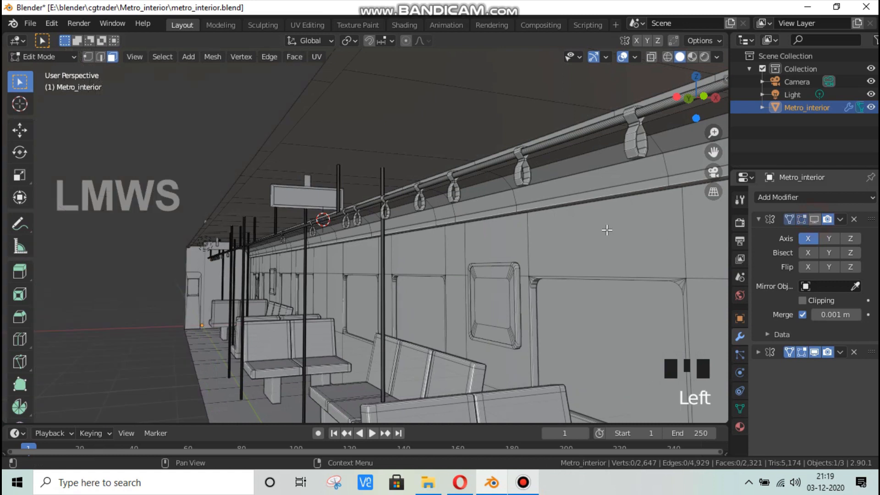
pyautogui.scroll(-4, 607, 230)
pyautogui.click(506, 226)
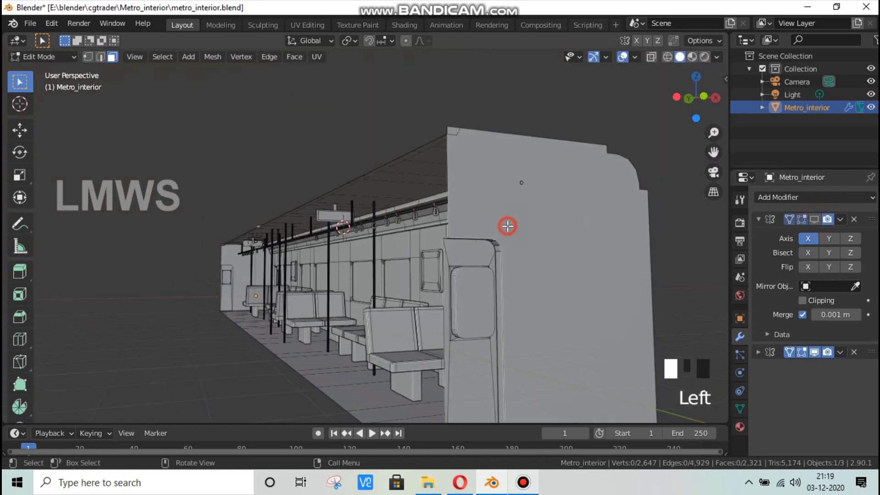
pyautogui.press('k')
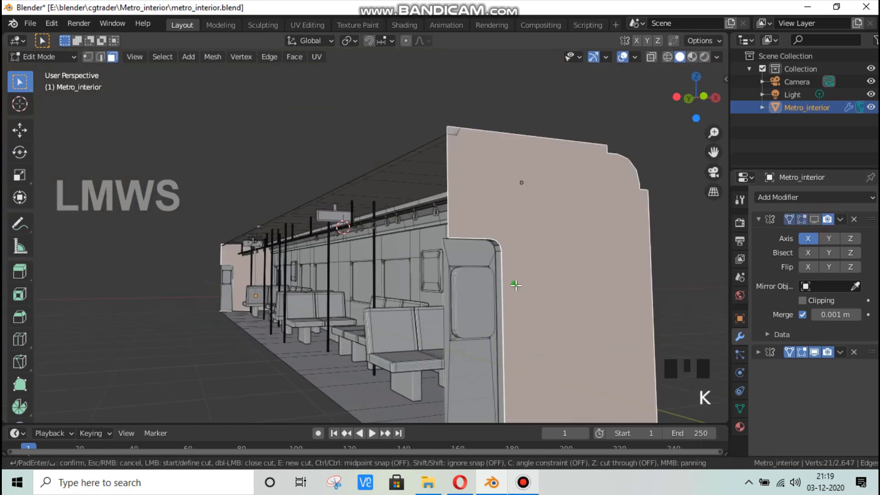
pyautogui.press('Escape')
pyautogui.press('h')
# Step: Hide the whole linked door in the end wall and turn the X mirror's viewport display back on
pyautogui.press('l')
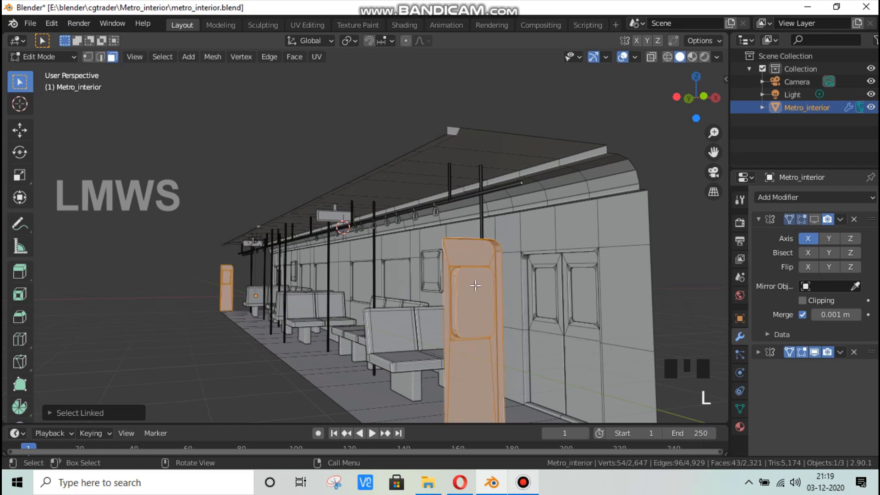
pyautogui.scroll(-2, 471, 285)
pyautogui.scroll(2, 471, 284)
pyautogui.press('h')
pyautogui.scroll(4, 482, 230)
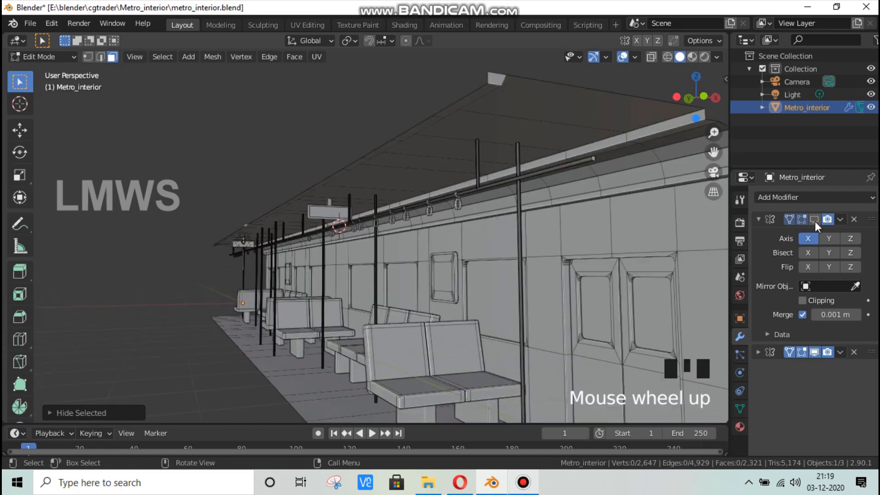
pyautogui.hotkey('alt', 'a')
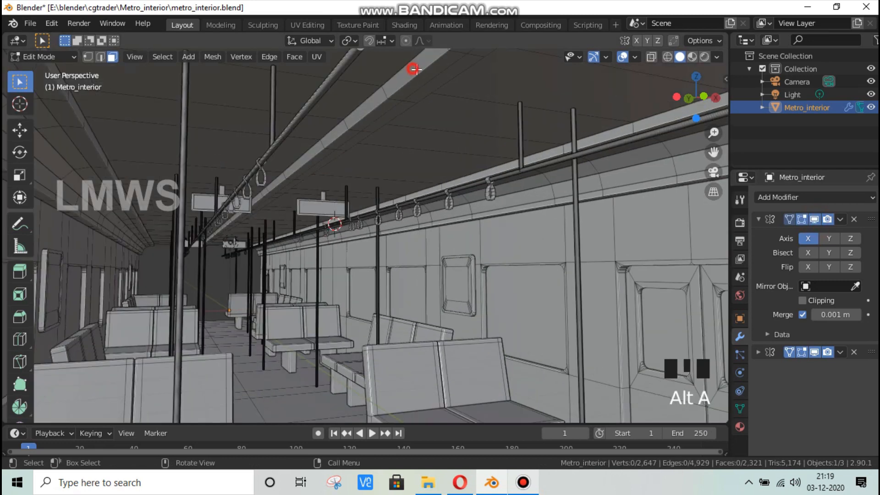
# Step: Select three pairs of adjacent faces spaced along the ceiling strip for the light panels
pyautogui.click(424, 72)
pyautogui.keyDown('shift'); pyautogui.click(451, 69); pyautogui.keyUp('shift')
pyautogui.keyDown('shift'); pyautogui.click(337, 135); pyautogui.keyUp('shift')
pyautogui.keyDown('shift'); pyautogui.click(343, 138); pyautogui.keyUp('shift')
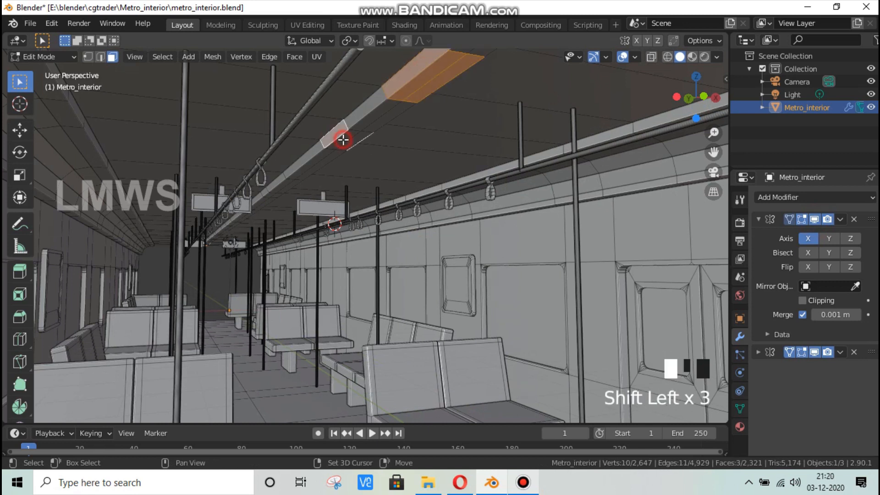
pyautogui.scroll(2, 369, 166)
pyautogui.keyDown('shift'); pyautogui.click(258, 173); pyautogui.keyUp('shift')
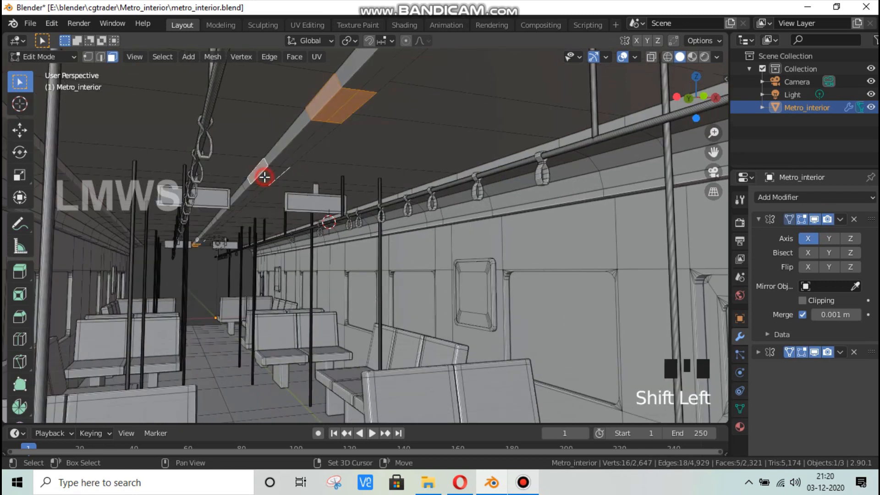
pyautogui.keyDown('shift'); pyautogui.click(268, 172); pyautogui.keyUp('shift')
pyautogui.scroll(-1, 338, 185)
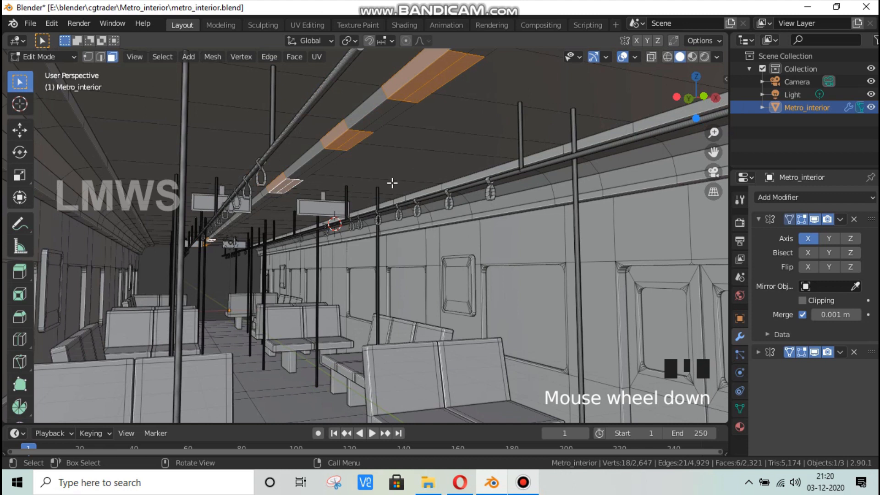
pyautogui.scroll(-1, 392, 183)
# Step: Try to extrude the six selected ceiling faces in place and scale them around their shared median point
pyautogui.press('e')
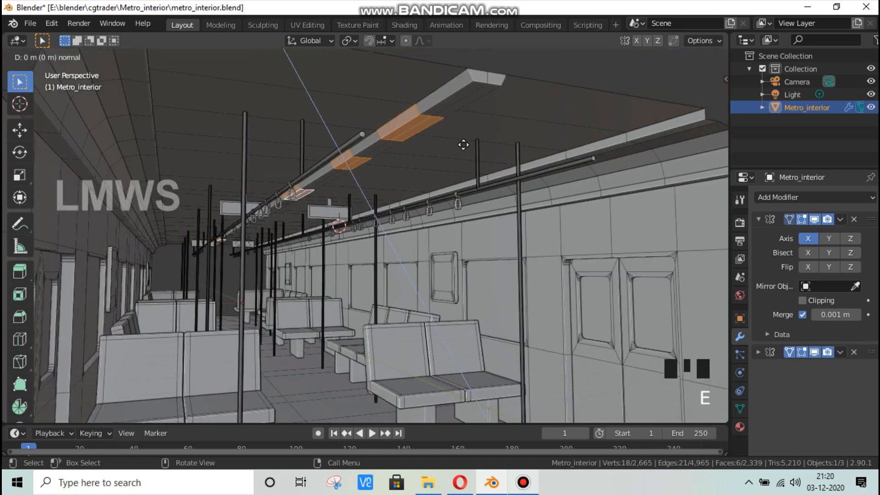
pyautogui.rightClick(498, 157)
pyautogui.press('s')
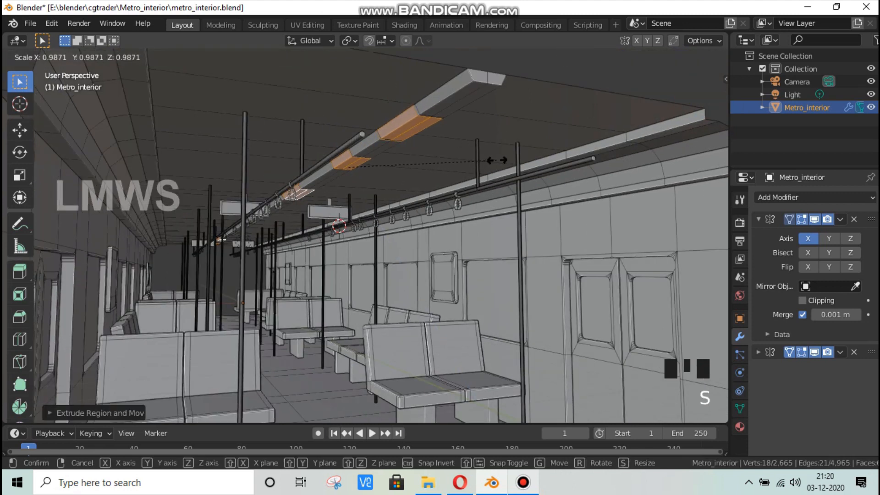
pyautogui.click(497, 160)
# Step: Set the transform pivot to Individual Origins, try scaling the ceiling faces, and undo their extrusion
pyautogui.click(349, 41)
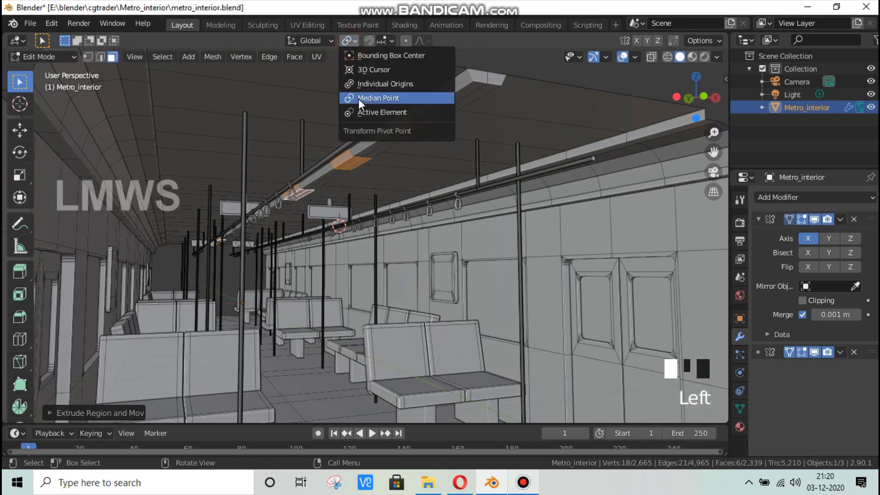
pyautogui.click(369, 83)
pyautogui.press('s')
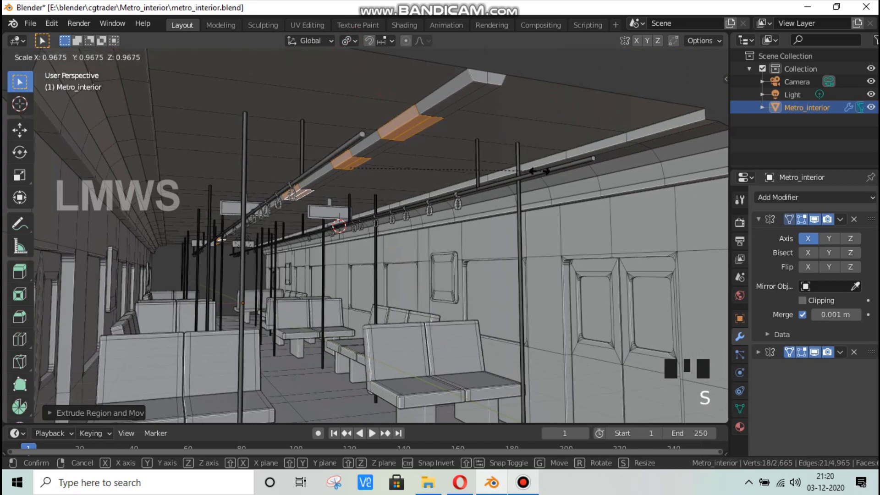
pyautogui.click(547, 181)
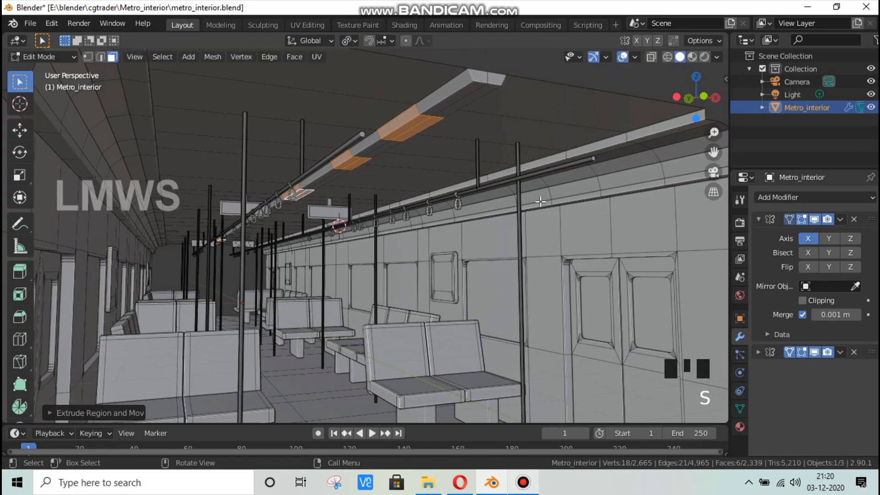
pyautogui.hotkey('ctrl', 'z')
pyautogui.hotkey('ctrl', 'z')
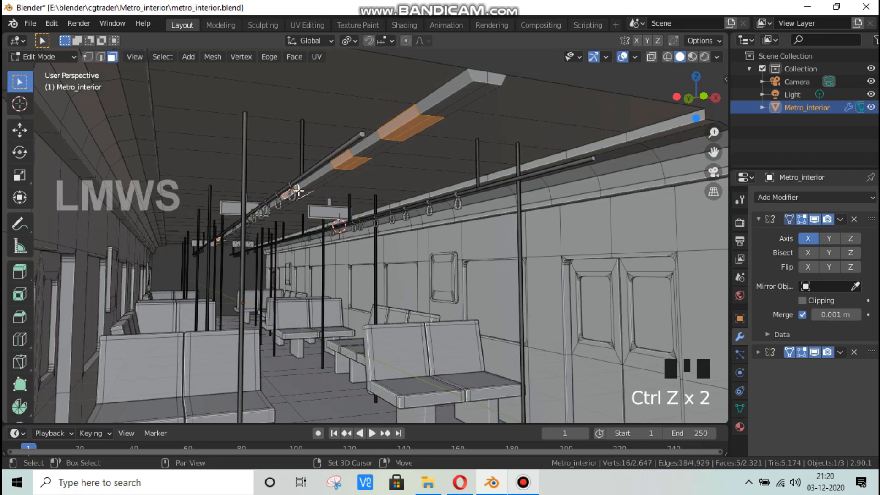
# Step: Add the missing light-panel face to the ceiling selection and extrude the six faces in place
pyautogui.keyDown('shift'); pyautogui.click(300, 192); pyautogui.keyUp('shift')
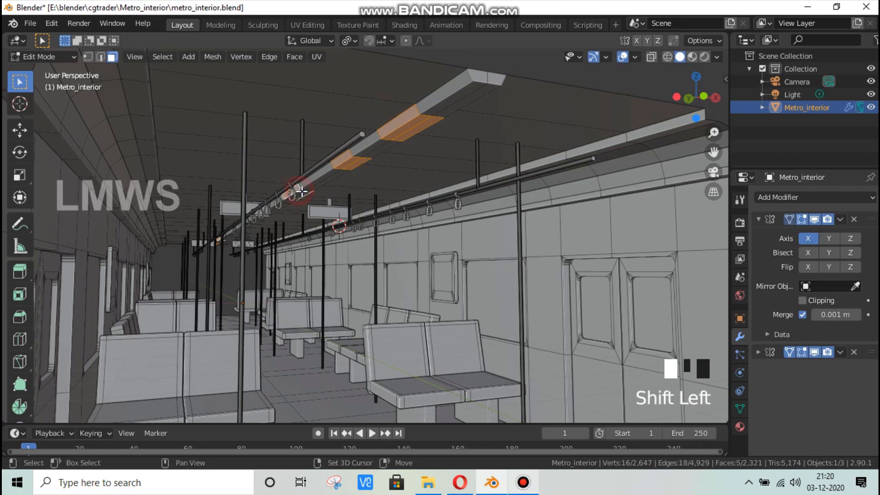
pyautogui.press('e')
pyautogui.click(524, 211)
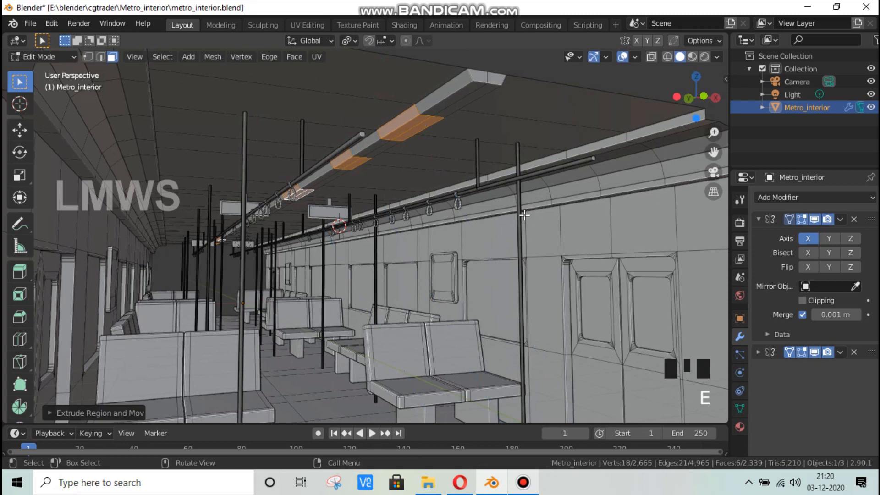
pyautogui.press('s')
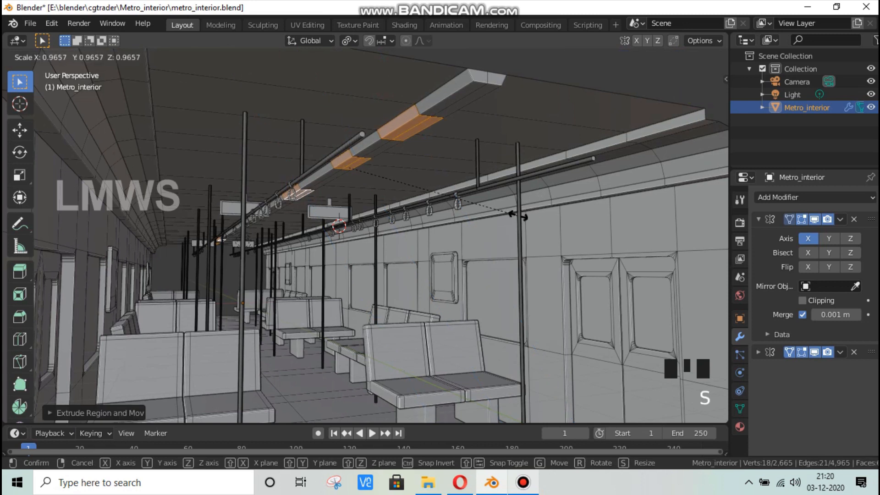
pyautogui.press('x')
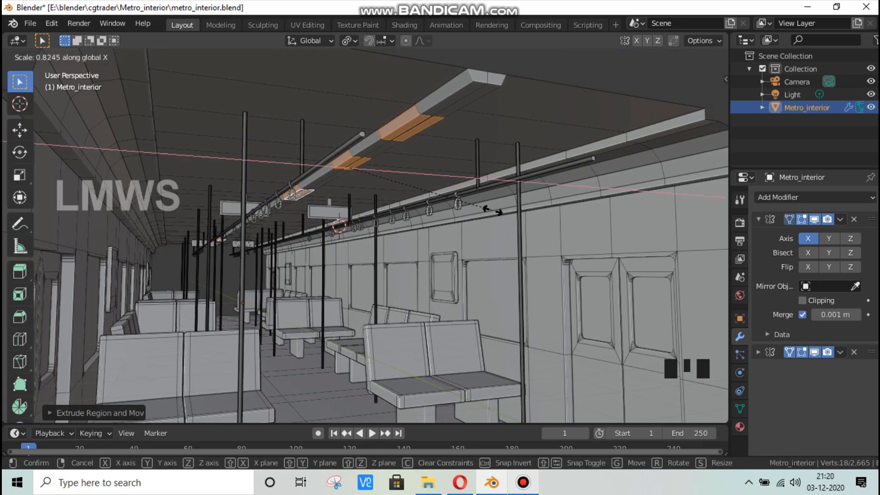
pyautogui.rightClick(499, 213)
# Step: Enable Clipping on the X mirror and scale the extruded light-panel faces down along X
pyautogui.click(805, 299)
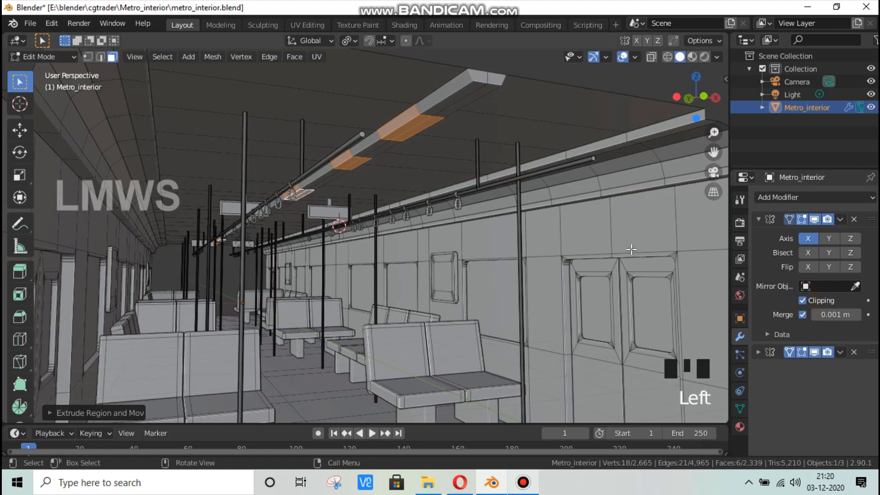
pyautogui.press('s')
pyautogui.press('x')
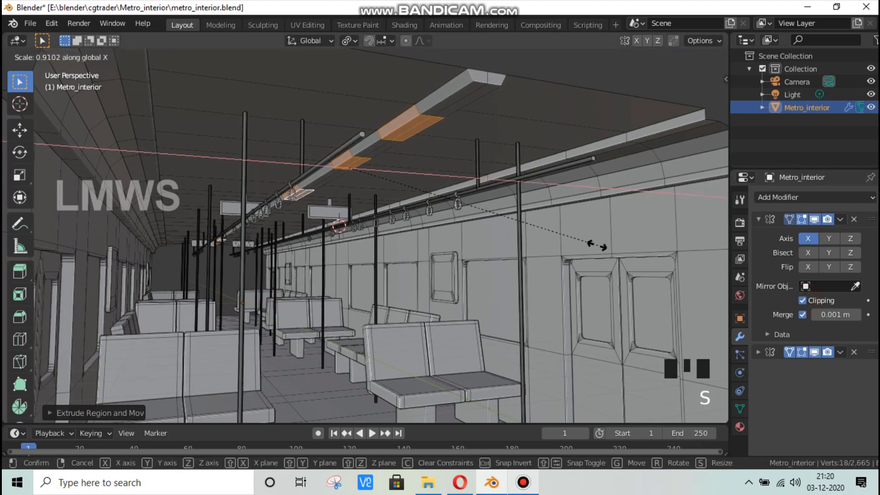
pyautogui.click(548, 233)
# Step: Raise the narrowed light-panel faces about 0.018 m along Z to recess them, and clear the selection
pyautogui.scroll(3, 481, 154)
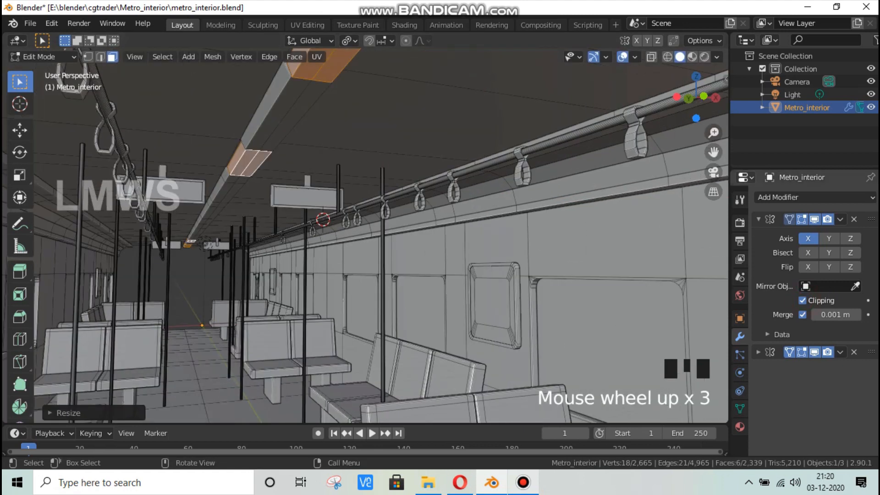
pyautogui.scroll(3, 565, 213)
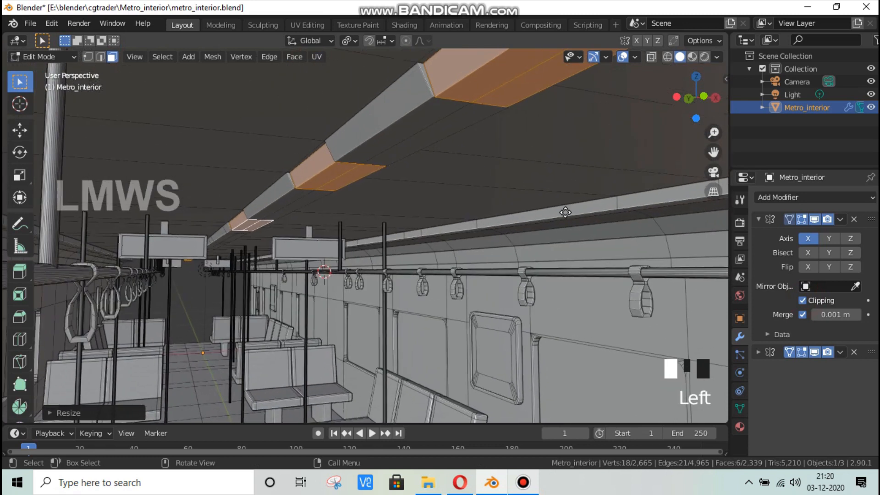
pyautogui.press('g')
pyautogui.press('z')
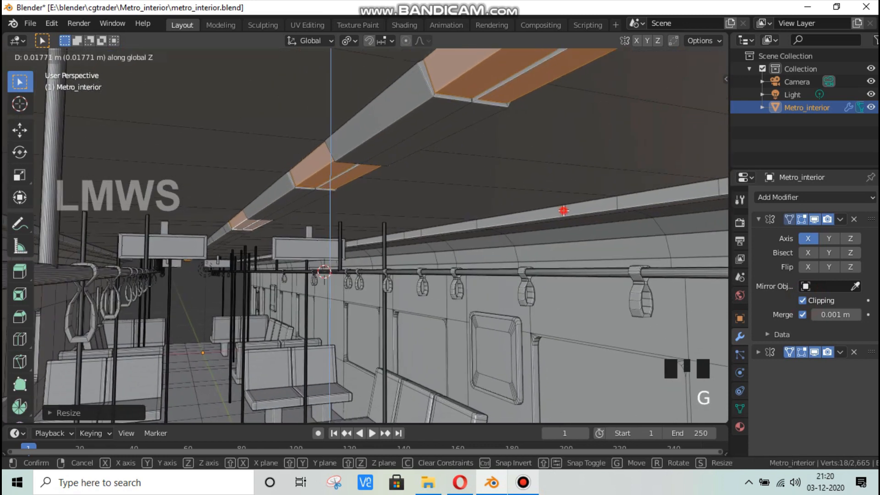
pyautogui.click(563, 211)
pyautogui.hotkey('alt', 'a')
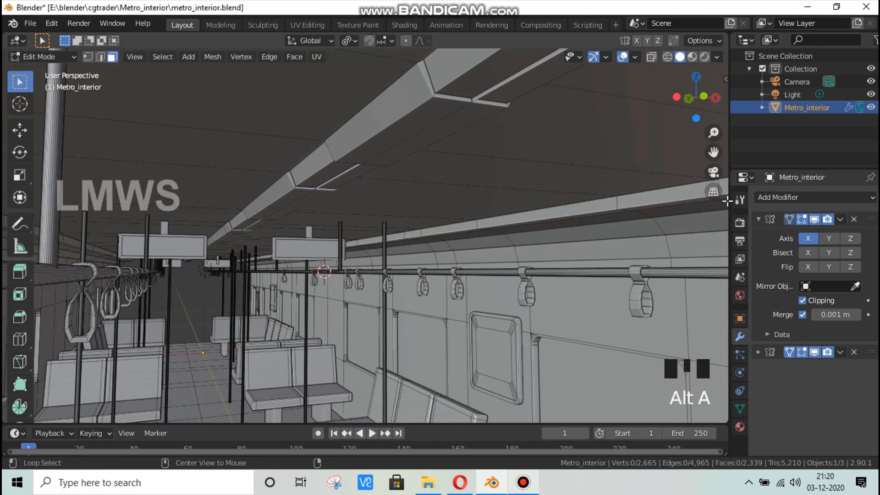
# Step: Turn off the X mirror's viewport display to expose the centre edge of the ceiling strip
pyautogui.click(814, 219)
pyautogui.scroll(-1, 489, 149)
pyautogui.click(498, 126)
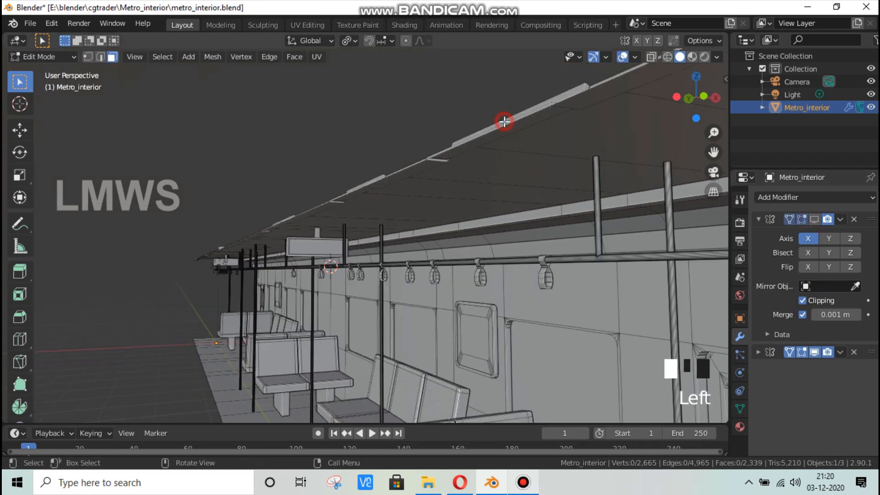
pyautogui.moveTo(689, 97); pyautogui.dragTo(683, 108)
pyautogui.hotkey('alt', 'a')
# Step: Select the three thin side faces on the light panels' centre edge and delete them
pyautogui.click(445, 327)
pyautogui.click(442, 326)
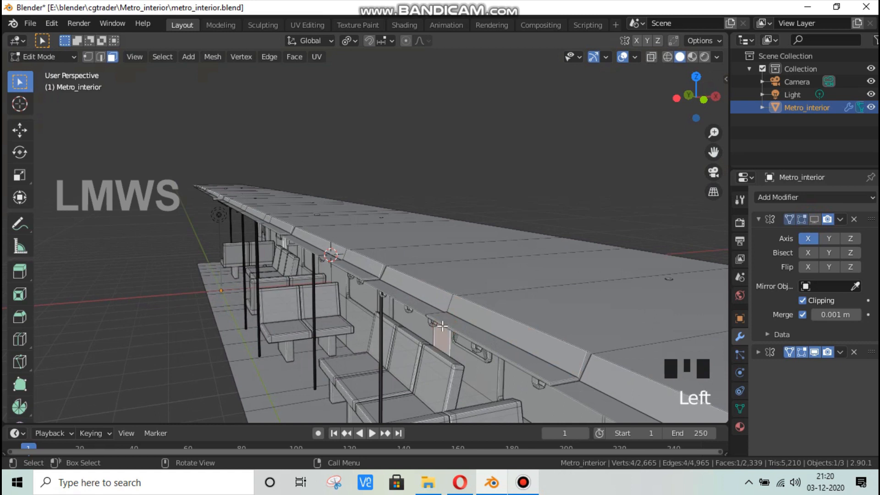
pyautogui.click(420, 309)
pyautogui.scroll(2, 413, 315)
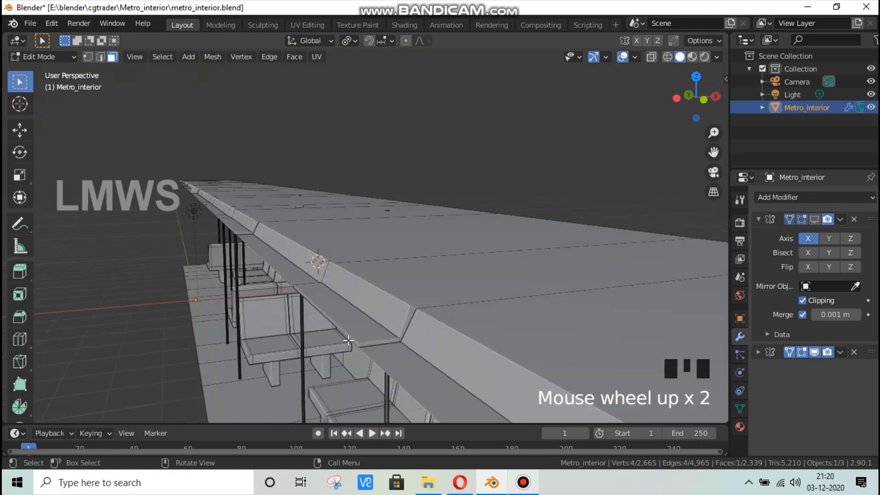
pyautogui.keyDown('shift'); pyautogui.click(398, 309); pyautogui.keyUp('shift')
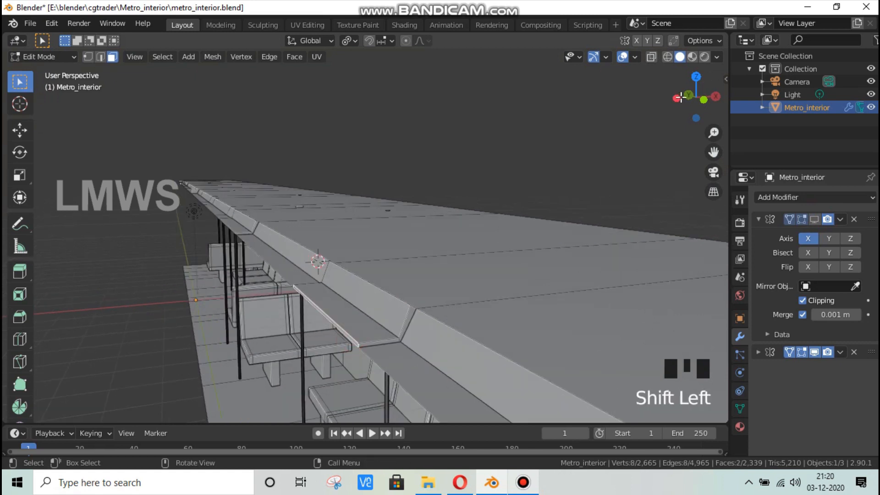
pyautogui.moveTo(687, 99); pyautogui.dragTo(460, 291)
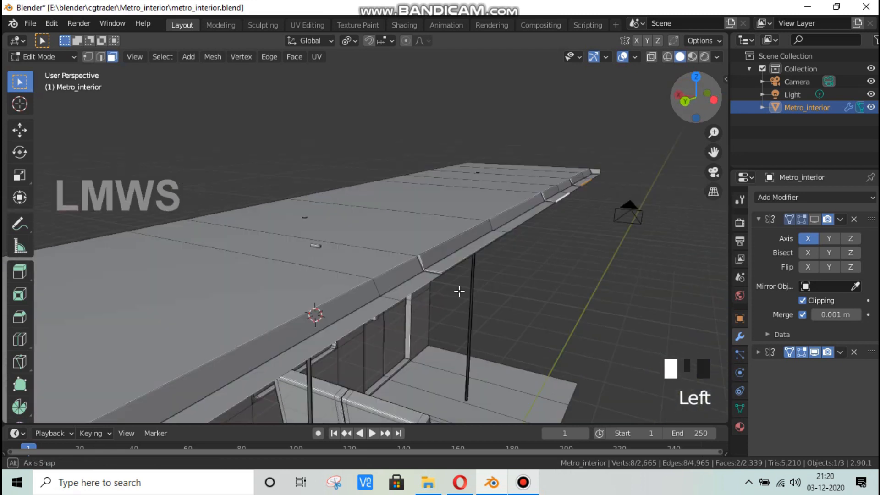
pyautogui.scroll(2, 491, 298)
pyautogui.keyDown('shift'); pyautogui.click(507, 302); pyautogui.keyUp('shift')
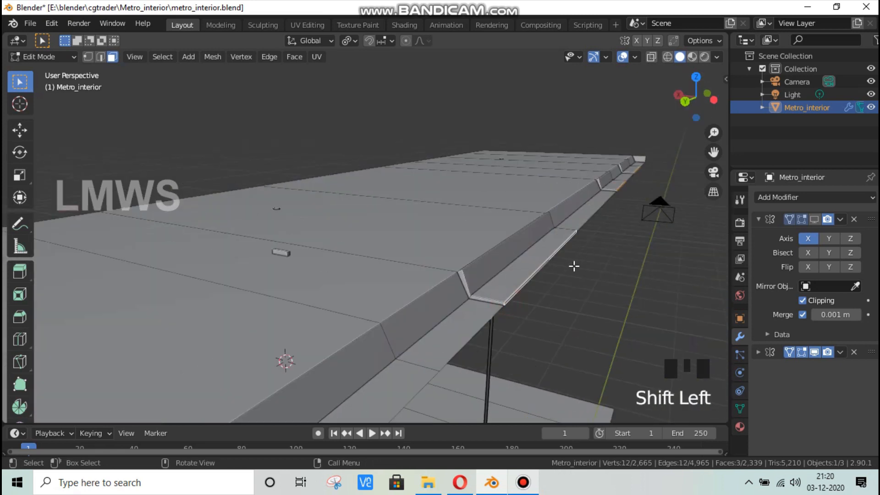
pyautogui.scroll(-1, 573, 266)
pyautogui.moveTo(711, 152); pyautogui.dragTo(805, 69)
pyautogui.scroll(-2, 487, 287)
pyautogui.scroll(-2, 505, 259)
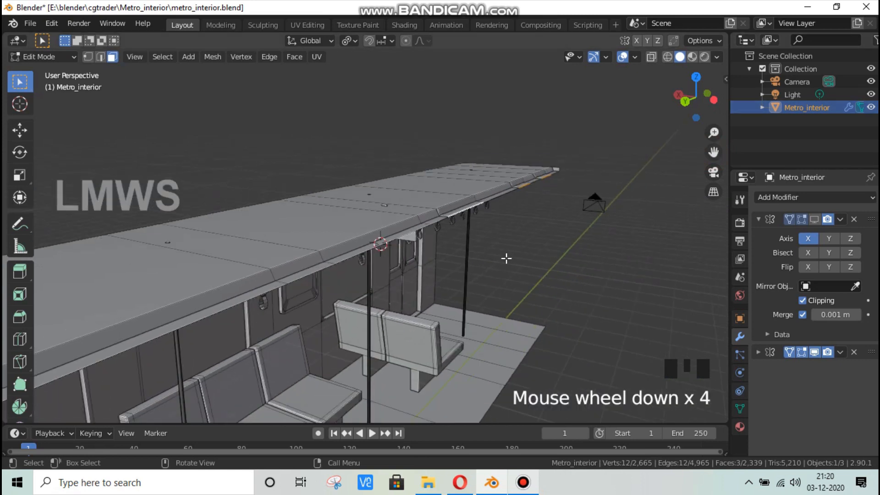
pyautogui.press('x')
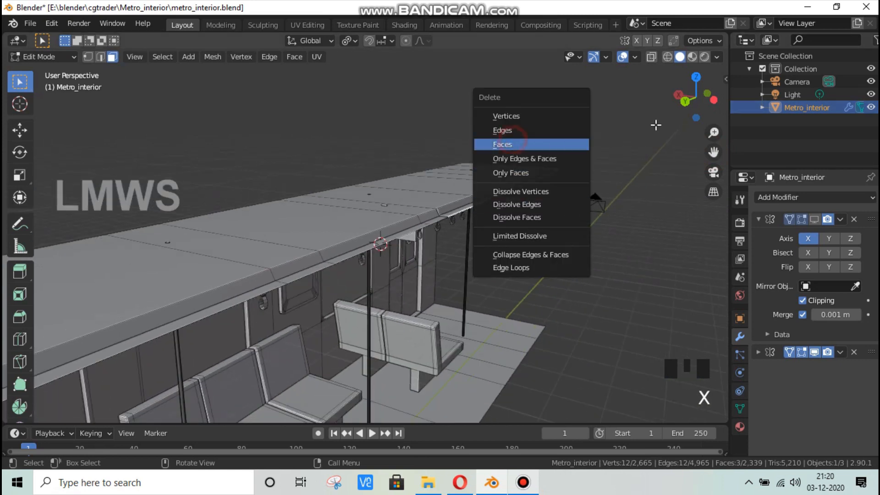
pyautogui.click(512, 141)
# Step: Turn the X mirror's viewport display back on and save the file
pyautogui.moveTo(699, 83); pyautogui.dragTo(535, 40)
pyautogui.click(813, 219)
pyautogui.scroll(-2, 517, 227)
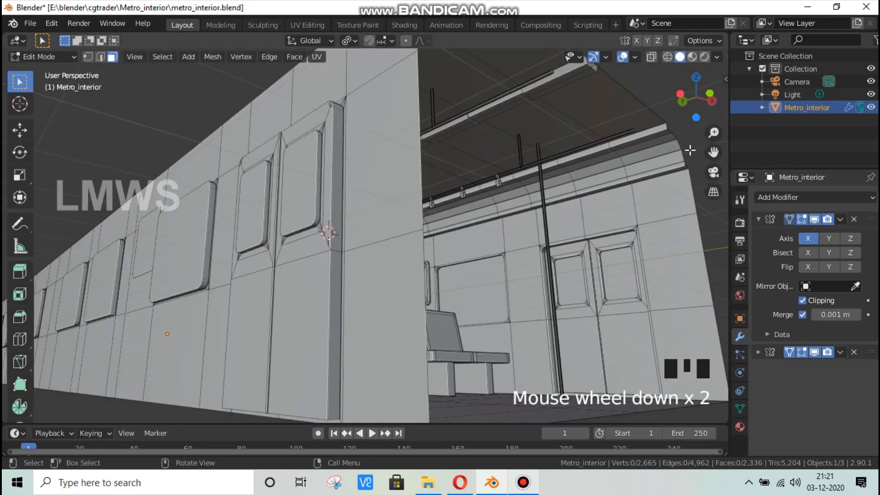
pyautogui.scroll(3, 709, 133)
pyautogui.moveTo(700, 102); pyautogui.dragTo(413, 240)
pyautogui.hotkey('ctrl', 's')
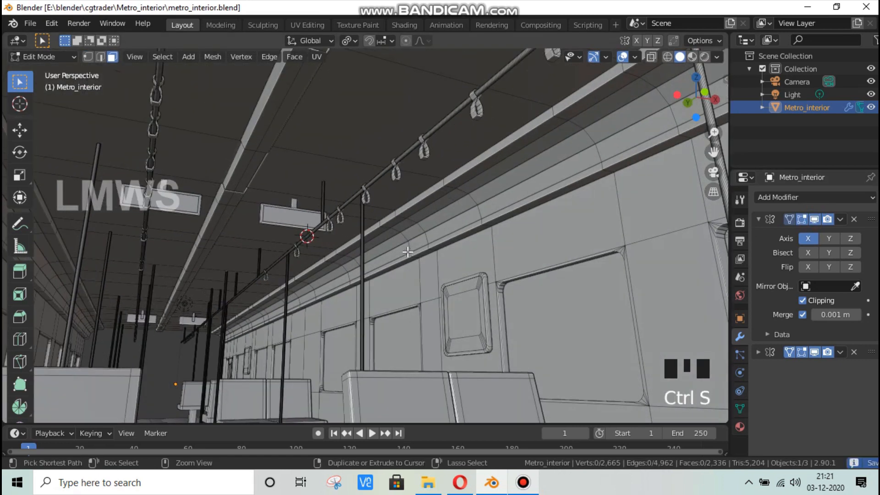
# Step: Turn off the second mirror modifier's viewport display to show only one half of the carriage's length
pyautogui.hotkey('alt', 'a')
pyautogui.scroll(4, 210, 290)
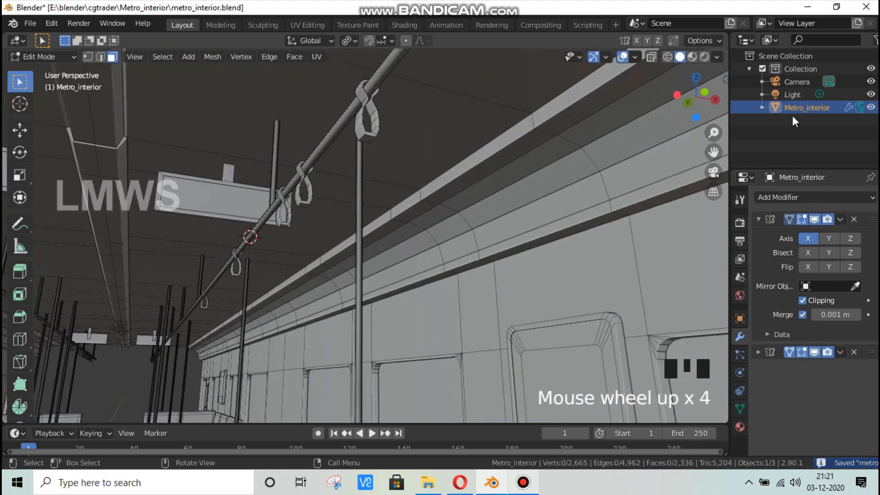
pyautogui.scroll(-6, 522, 228)
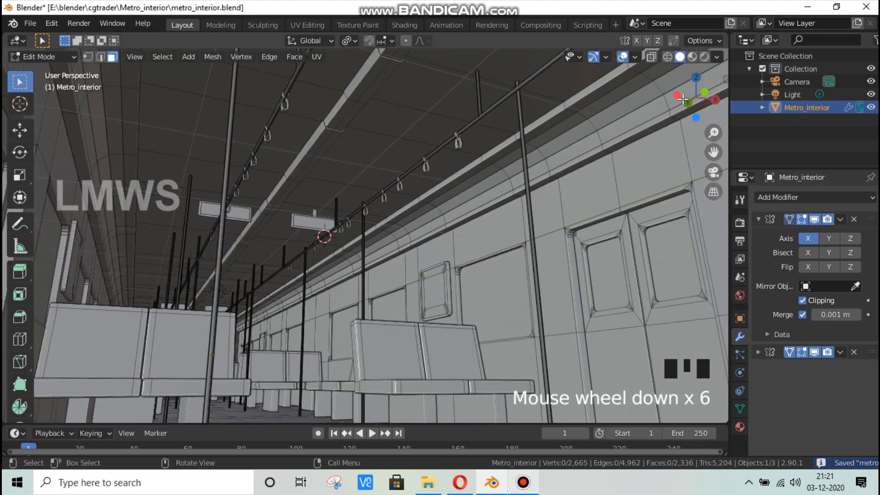
pyautogui.moveTo(682, 99); pyautogui.dragTo(501, 231)
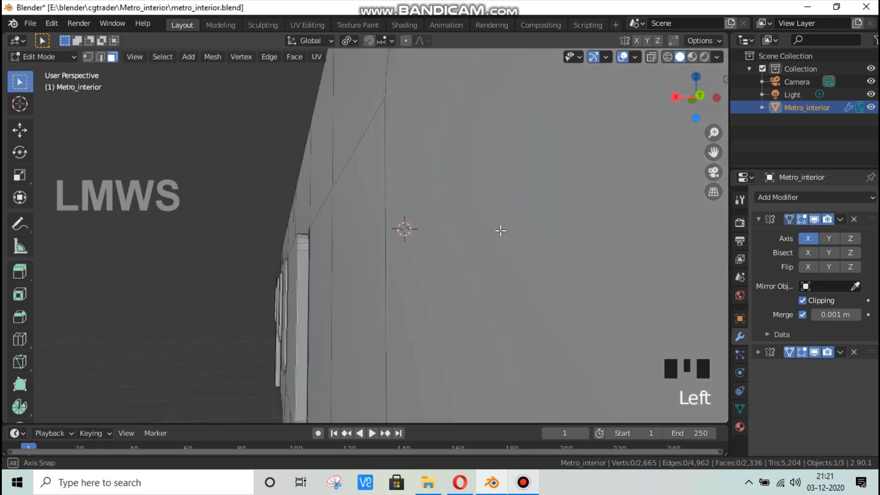
pyautogui.scroll(-4, 500, 231)
pyautogui.click(814, 352)
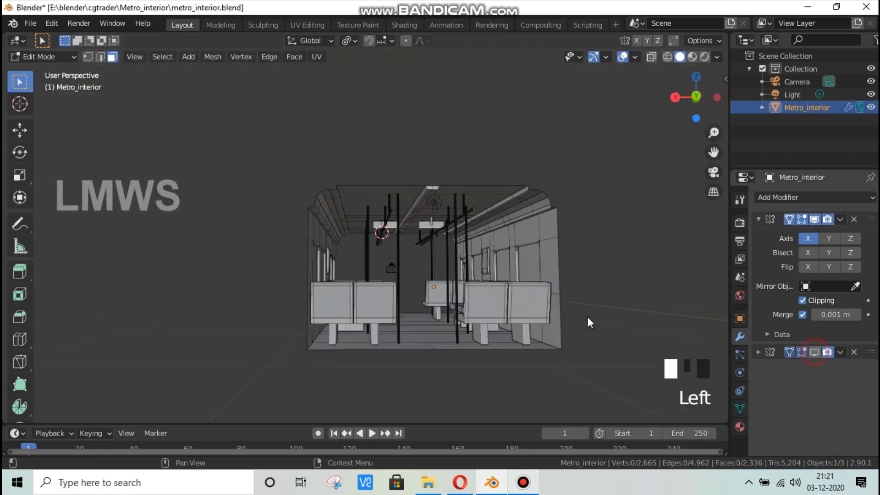
# Step: Extrude the two faces of the light panel nearest the carriage's middle about 0.04 m inward and save the file
pyautogui.scroll(-1, 609, 238)
pyautogui.scroll(7, 489, 210)
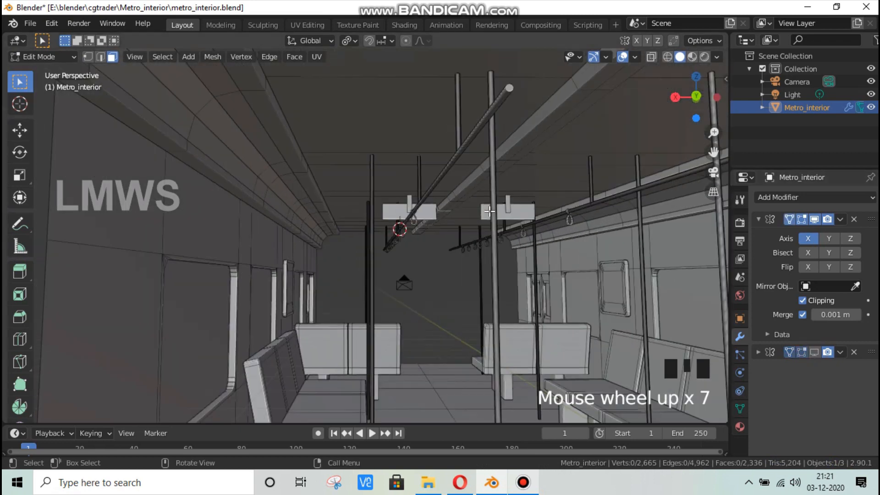
pyautogui.scroll(-1, 558, 188)
pyautogui.moveTo(691, 98); pyautogui.dragTo(444, 151)
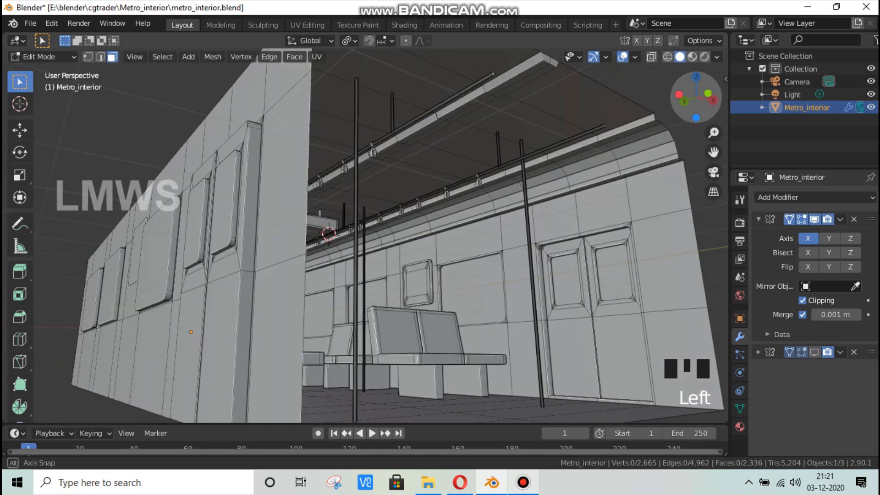
pyautogui.moveTo(366, 234); pyautogui.dragTo(359, 236, button='middle')
pyautogui.scroll(3, 345, 190)
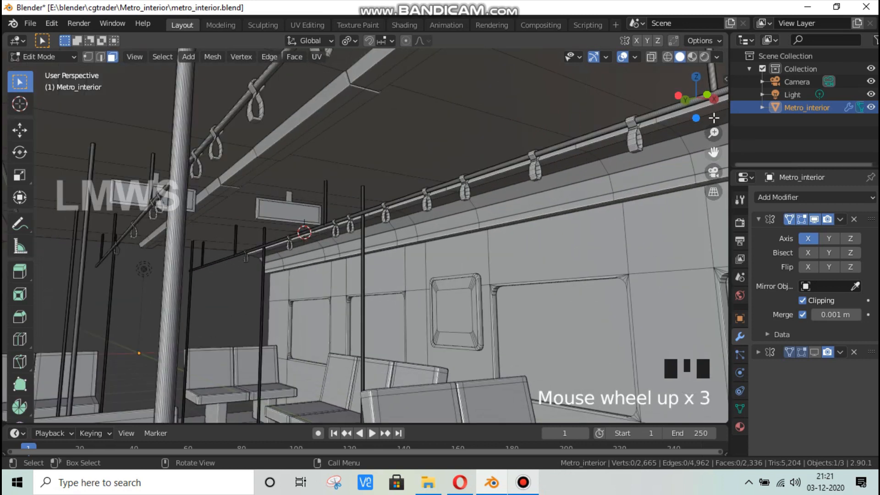
pyautogui.moveTo(687, 94); pyautogui.dragTo(686, 122)
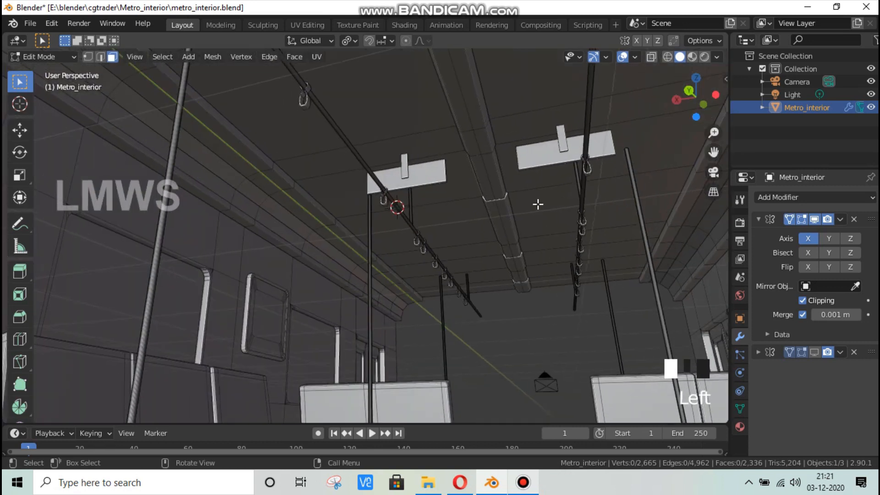
pyautogui.scroll(-3, 537, 204)
pyautogui.moveTo(711, 151); pyautogui.dragTo(763, 267)
pyautogui.scroll(2, 476, 267)
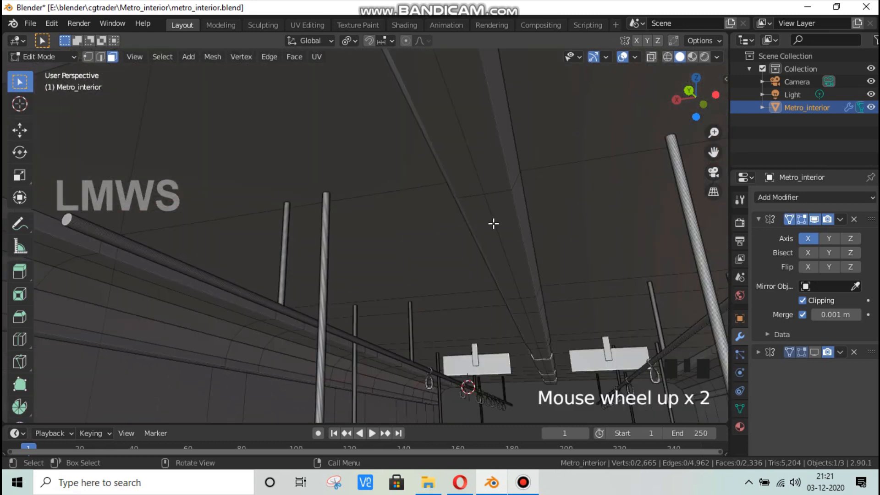
pyautogui.scroll(-1, 491, 224)
pyautogui.click(468, 239)
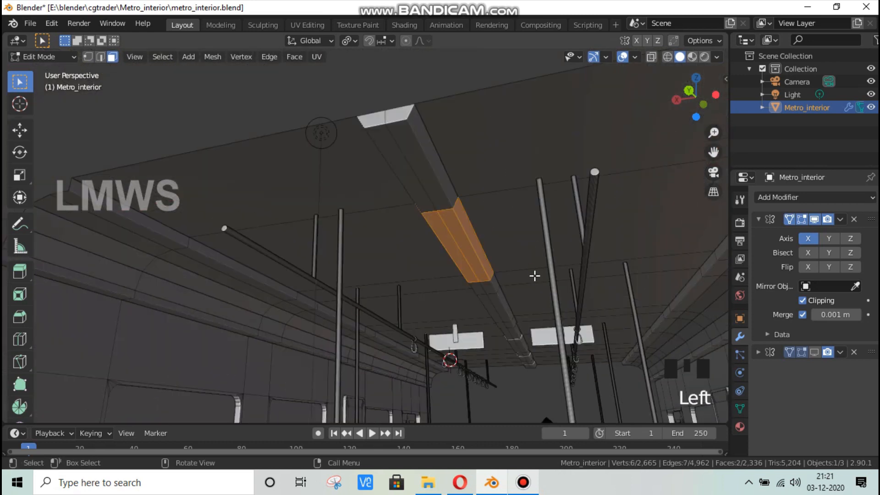
pyautogui.press('e')
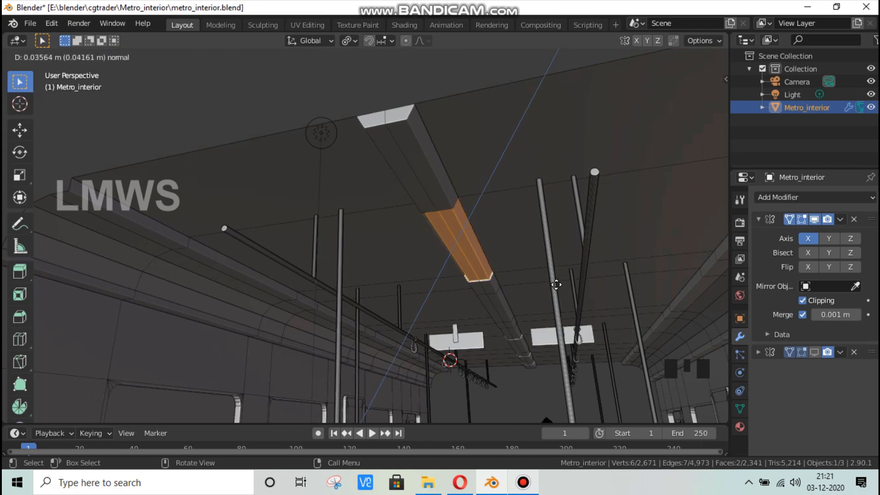
pyautogui.click(514, 260)
pyautogui.hotkey('alt', 'a')
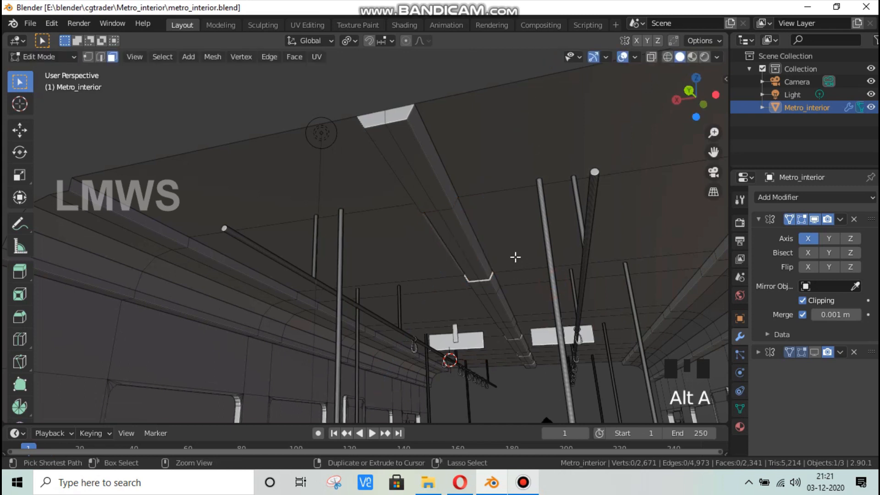
pyautogui.hotkey('ctrl', 's')
# Step: Turn the second mirror's viewport display back on and reveal all hidden geometry
pyautogui.click(814, 351)
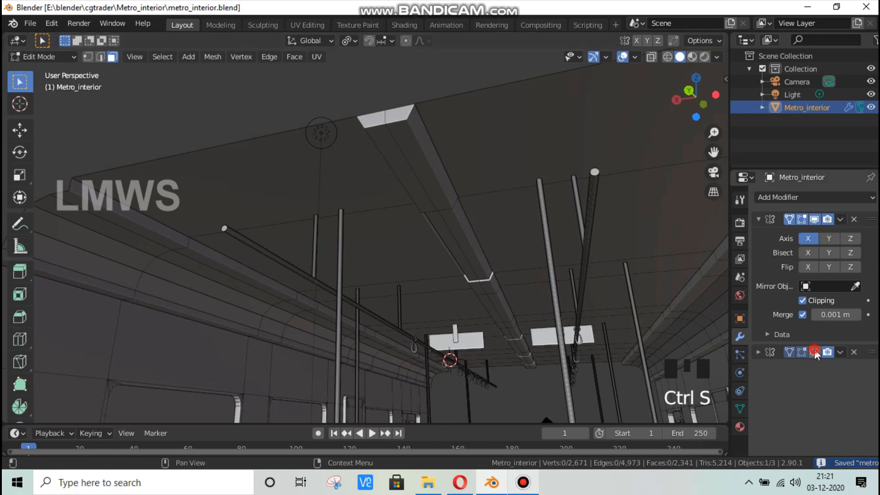
pyautogui.scroll(-1, 687, 127)
pyautogui.moveTo(696, 93); pyautogui.dragTo(616, 110)
pyautogui.moveTo(719, 80); pyautogui.dragTo(661, 128)
pyautogui.scroll(-3, 658, 129)
pyautogui.hotkey('alt', 'h')
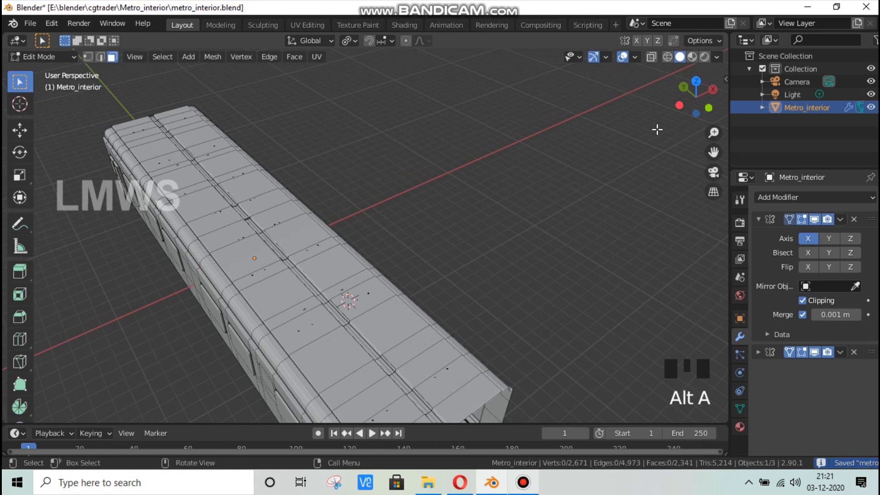
pyautogui.scroll(1, 540, 132)
pyautogui.moveTo(694, 87); pyautogui.dragTo(486, 317)
pyautogui.scroll(6, 459, 326)
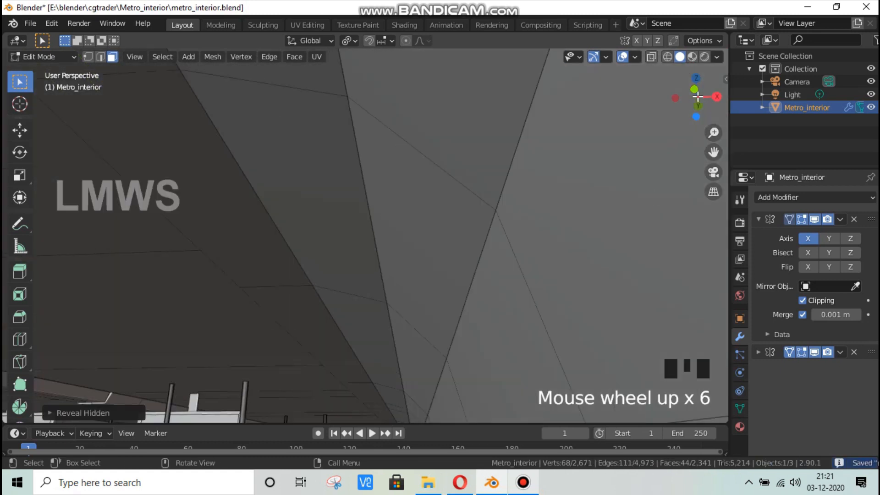
# Step: Deselect all geometry of the carriage and save the file
pyautogui.moveTo(697, 97); pyautogui.dragTo(165, 337)
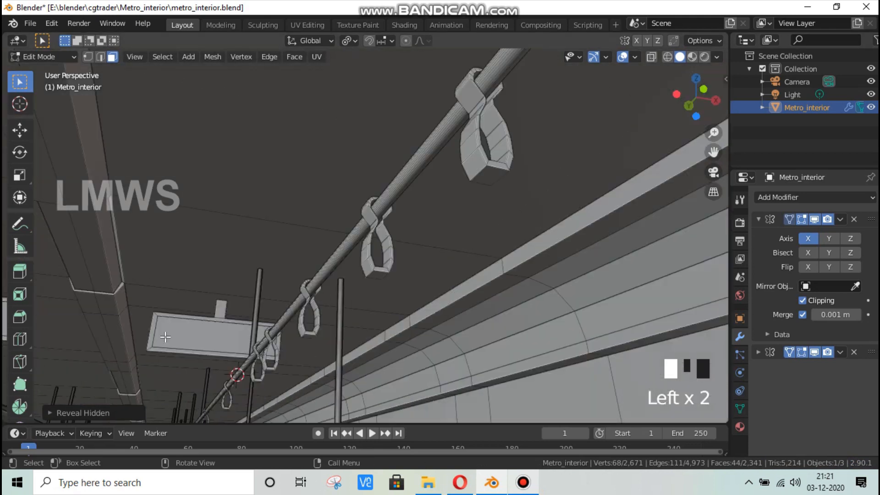
pyautogui.scroll(-1, 156, 331)
pyautogui.moveTo(693, 89); pyautogui.dragTo(701, 108)
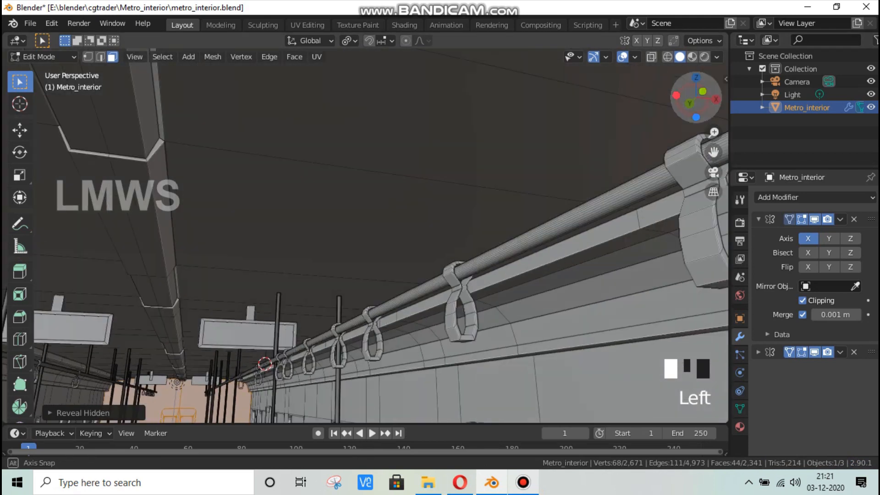
pyautogui.moveTo(713, 152); pyautogui.dragTo(664, 142)
pyautogui.moveTo(504, 410); pyautogui.dragTo(493, 284)
pyautogui.hotkey('alt', 'a')
pyautogui.hotkey('ctrl', 's')
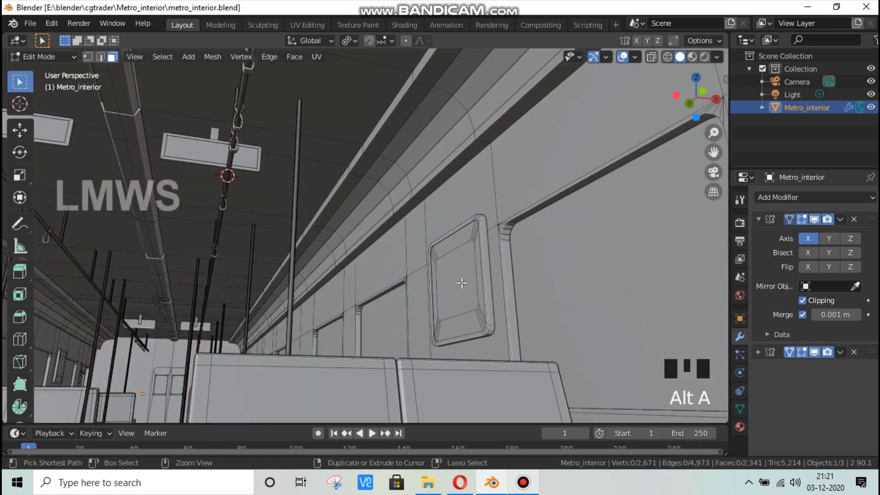
# Step: Set the transform pivot point to Median Point and save the file
pyautogui.scroll(-1, 437, 279)
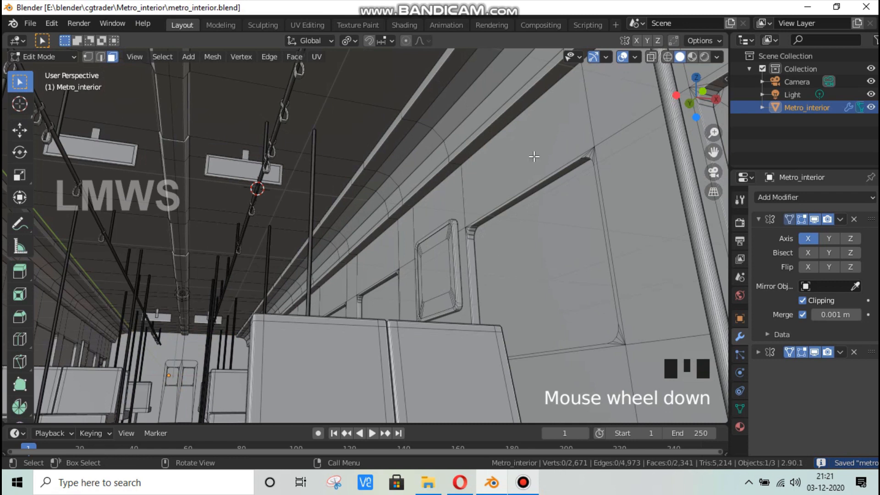
pyautogui.click(347, 41)
pyautogui.click(348, 42)
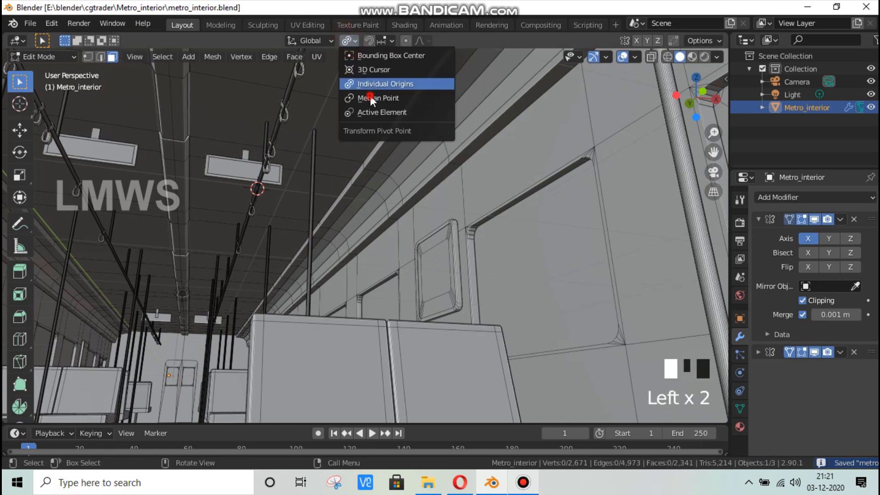
pyautogui.scroll(-2, 398, 206)
pyautogui.scroll(2, 409, 221)
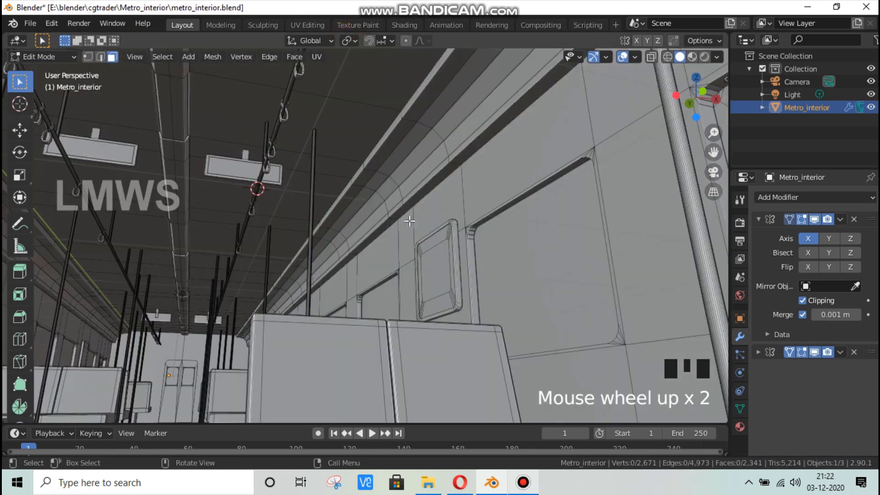
pyautogui.press('Tab')
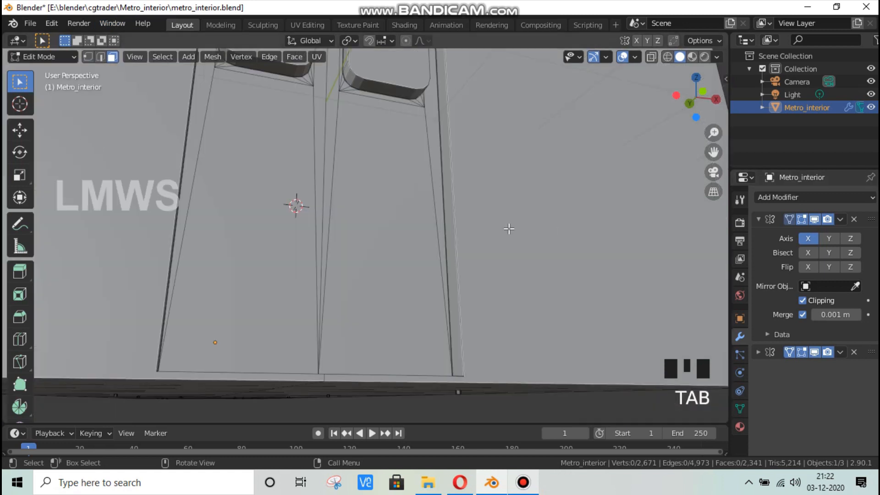
pyautogui.scroll(-3, 601, 134)
pyautogui.hotkey('ctrl', 's')
pyautogui.click(31, 23)
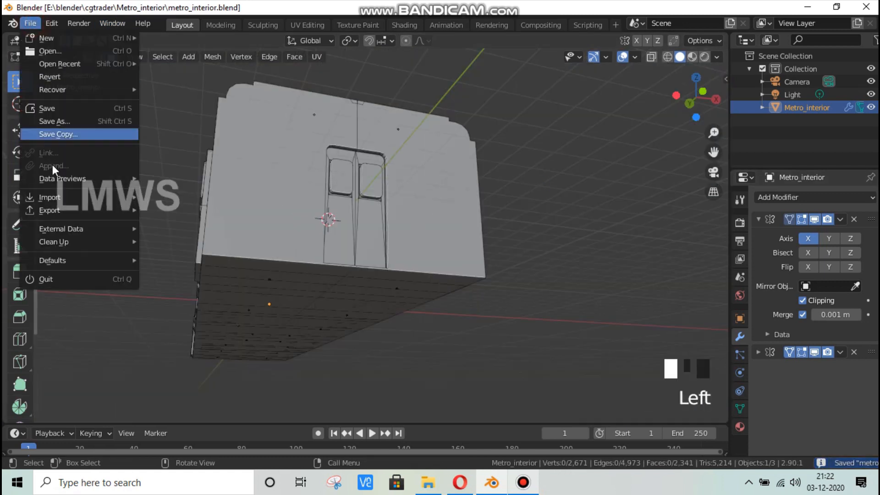
pyautogui.click(504, 148)
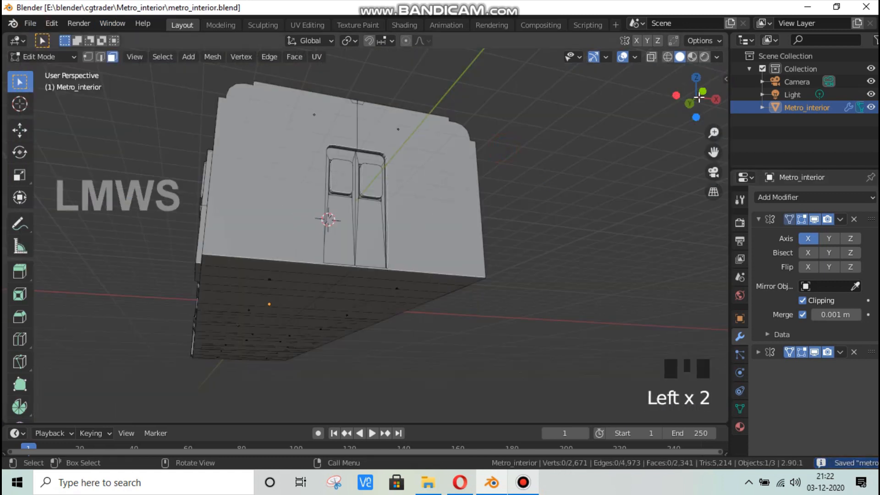
# Step: Switch to Object Mode and turn off the viewport display of both mirror modifiers to inspect the modelled quarter of the carriage
pyautogui.press('Tab')
pyautogui.moveTo(678, 95); pyautogui.dragTo(710, 108)
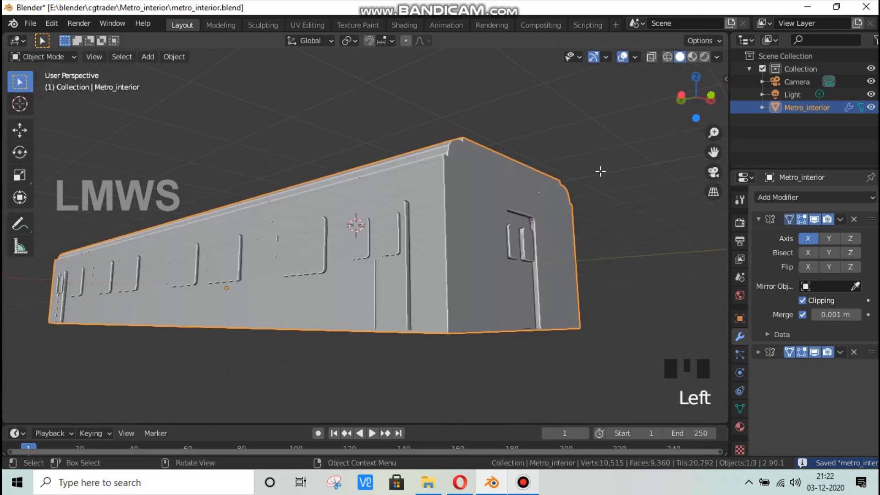
pyautogui.click(814, 219)
pyautogui.click(814, 352)
pyautogui.scroll(2, 417, 267)
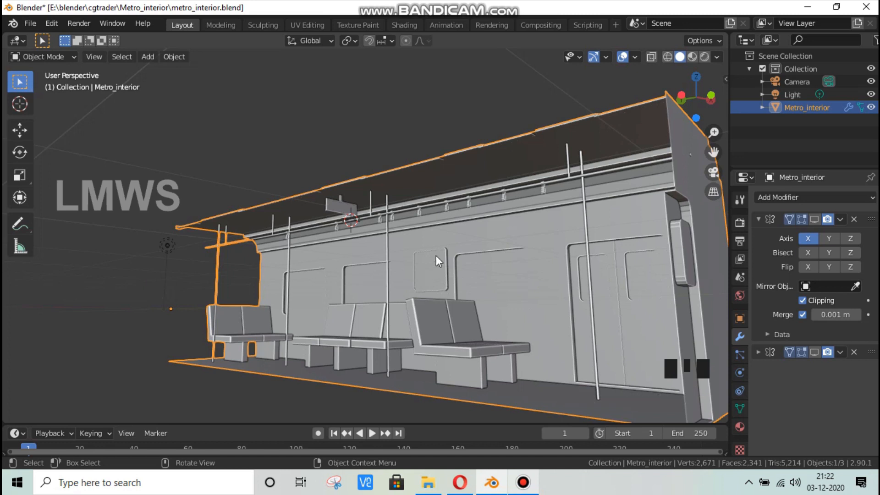
pyautogui.scroll(2, 439, 290)
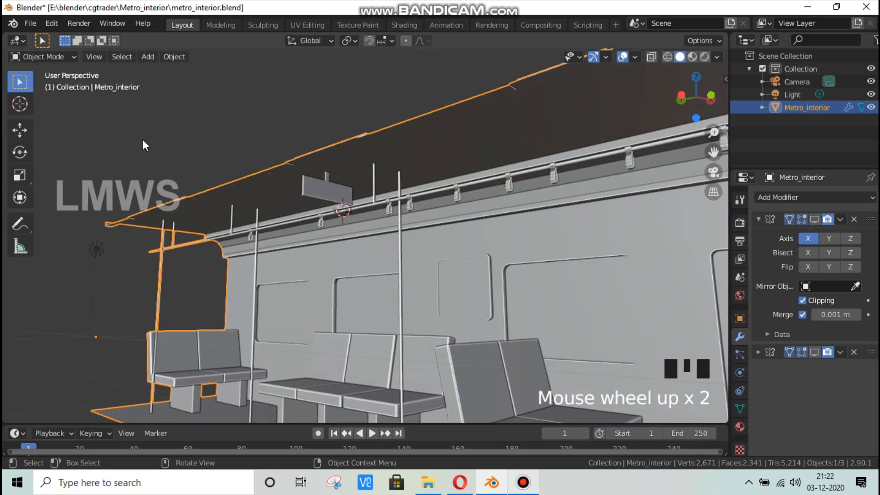
# Step: Turn the viewport display of both mirror modifiers back on and save the file
pyautogui.click(815, 220)
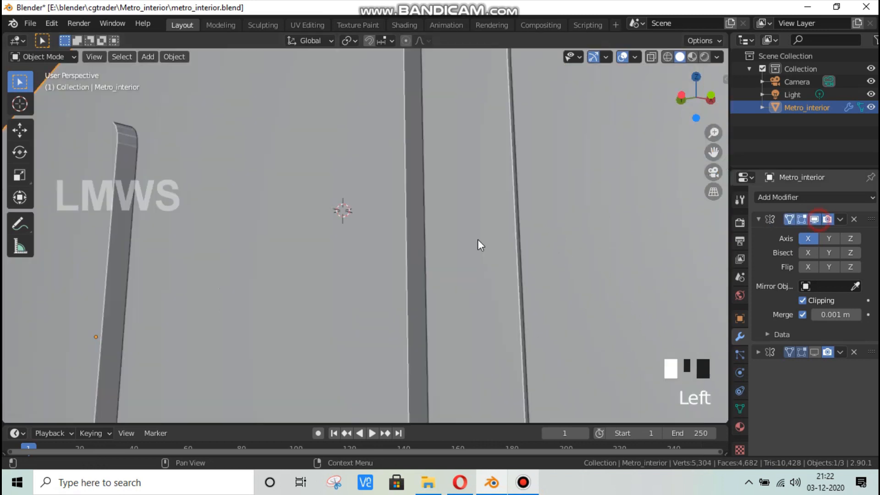
pyautogui.hotkey('ctrl', 's')
pyautogui.scroll(-2, 585, 316)
pyautogui.click(815, 352)
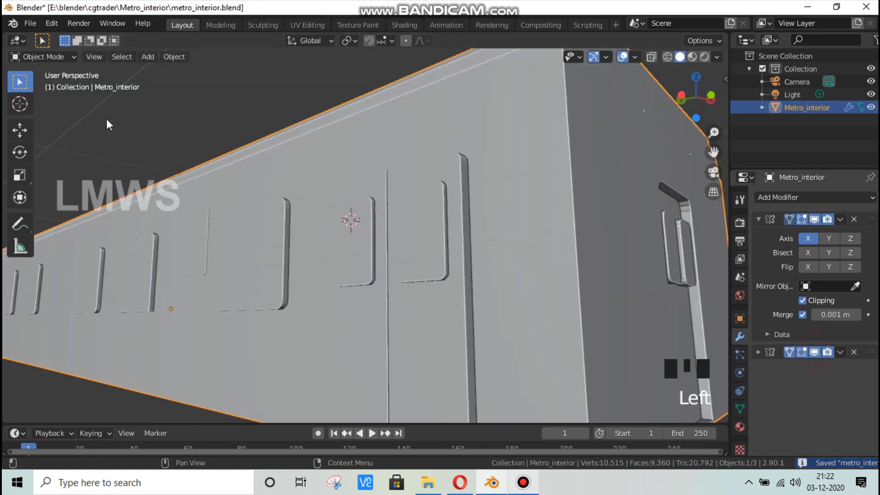
# Step: Save a backup copy of the file as metro_interior_bkp.blend in the Metro_interior folder
pyautogui.click(30, 23)
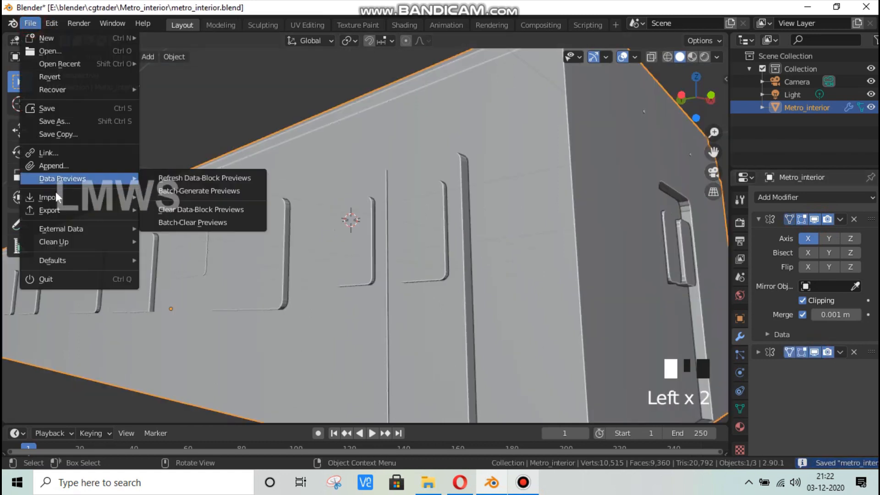
pyautogui.click(74, 133)
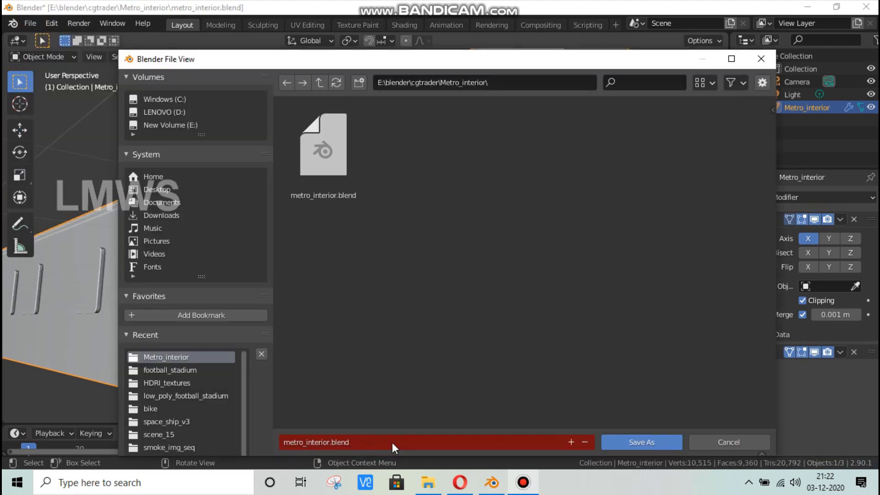
pyautogui.click(328, 443)
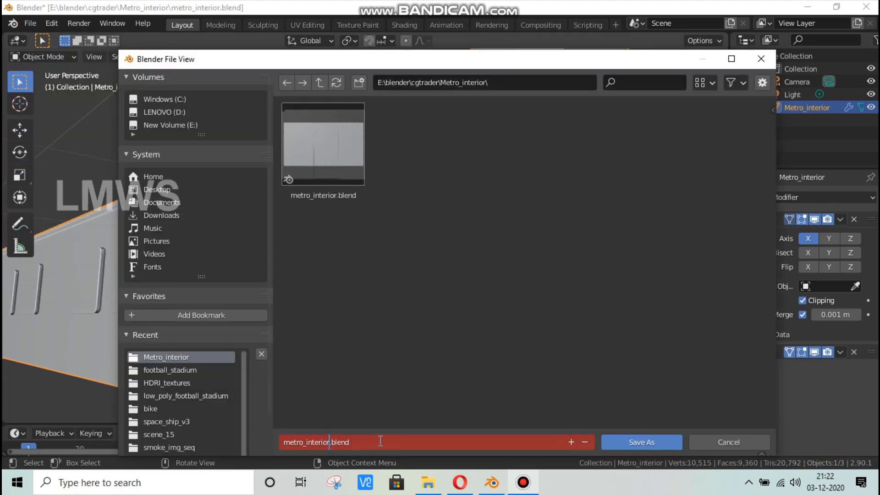
pyautogui.write('_bkp')
pyautogui.press('Return')
pyautogui.press('Return')
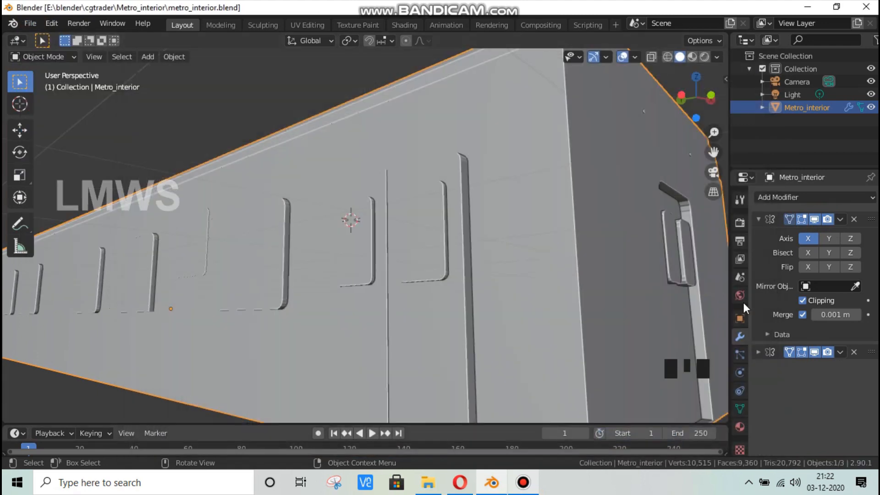
# Step: Apply both mirror modifiers on Metro_interior and check the carriage inside and out
pyautogui.click(838, 221)
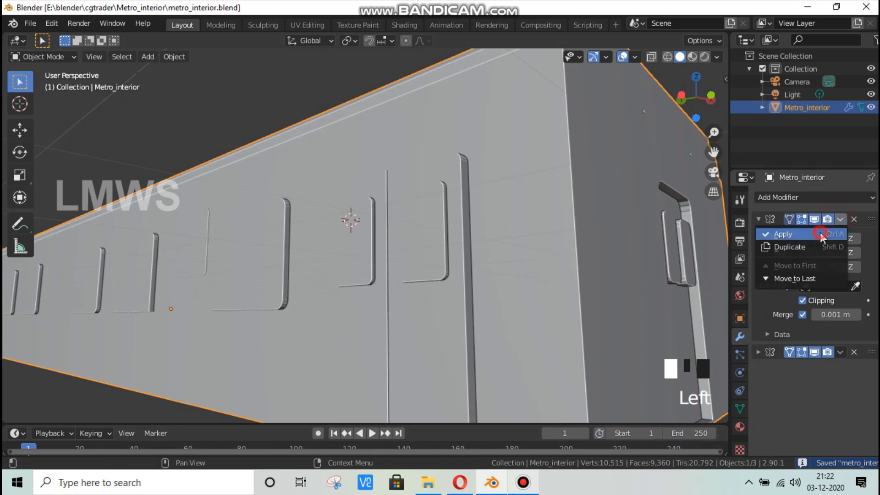
pyautogui.click(784, 234)
pyautogui.click(840, 220)
pyautogui.click(817, 235)
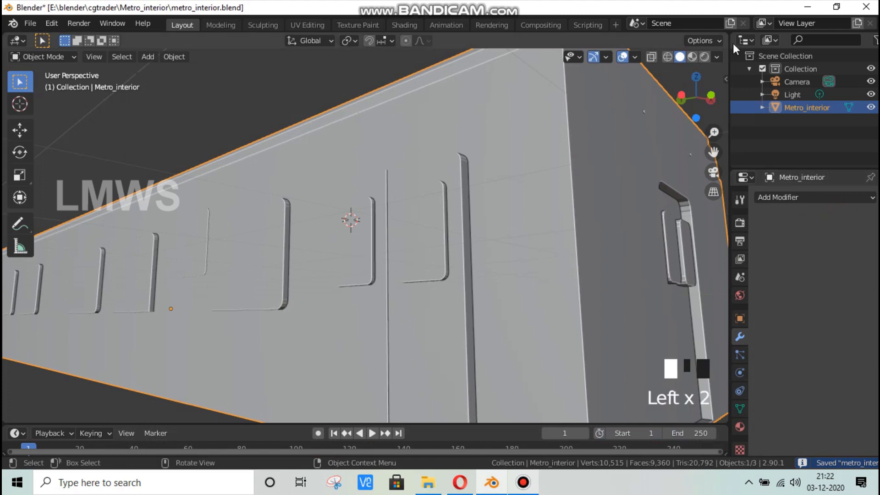
pyautogui.moveTo(604, 177); pyautogui.dragTo(559, 174, button='middle')
pyautogui.scroll(5, 559, 175)
pyautogui.scroll(1, 560, 175)
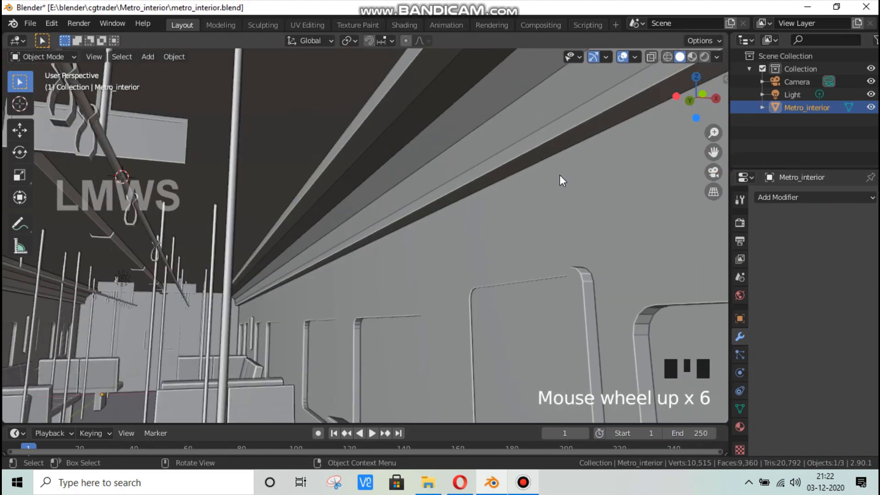
pyautogui.scroll(-8, 567, 185)
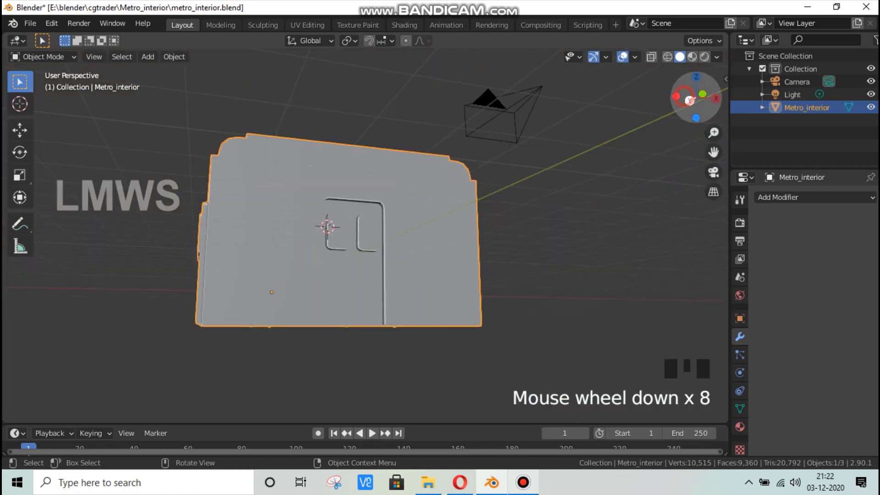
# Step: Split the 3D viewport into two side-by-side areas and save the file
pyautogui.moveTo(686, 97); pyautogui.dragTo(397, 229)
pyautogui.hotkey('ctrl', 's')
pyautogui.scroll(2, 245, 239)
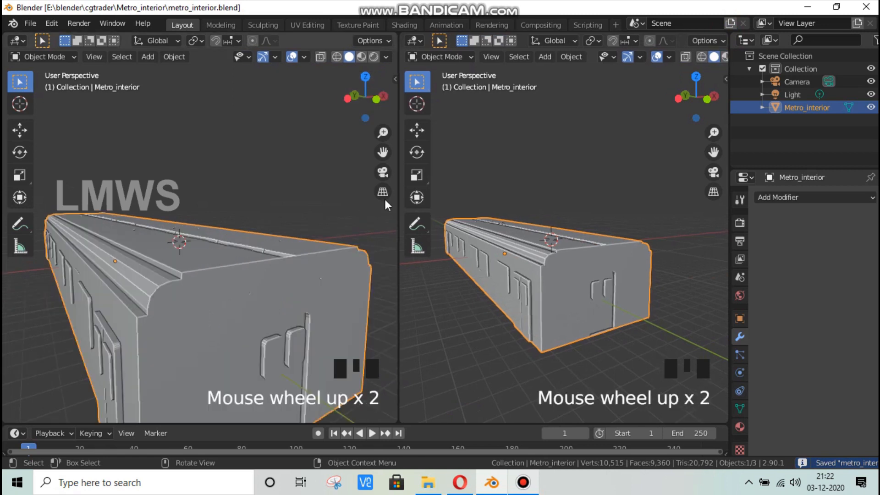
pyautogui.hotkey('ctrl', 's')
# Step: Switch to the Opera browser, look at the mosaic floor texture search page, and return to Blender
pyautogui.click(459, 490)
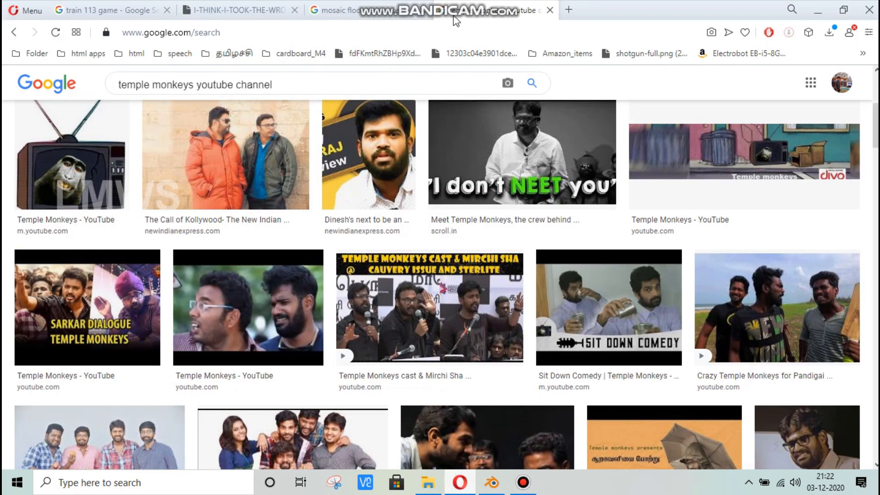
pyautogui.click(316, 10)
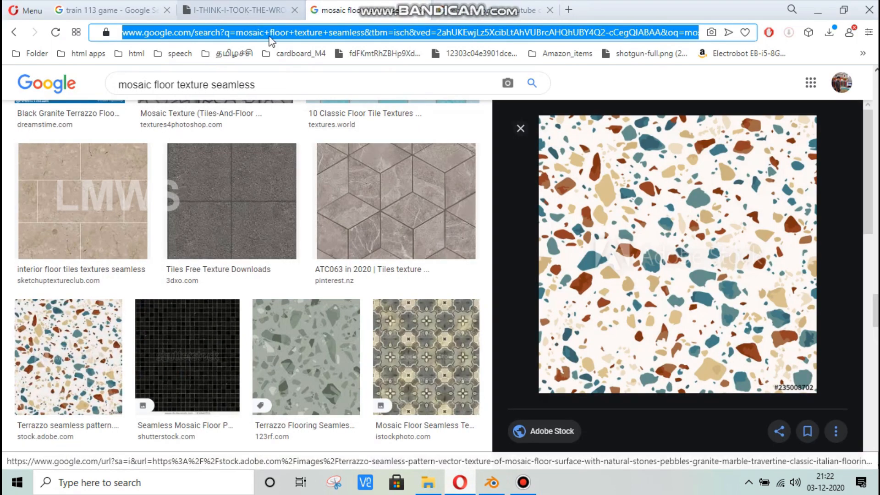
pyautogui.click(491, 482)
# Step: Change the second 3D viewport to the Shader Editor and hide its sidebar
pyautogui.click(420, 41)
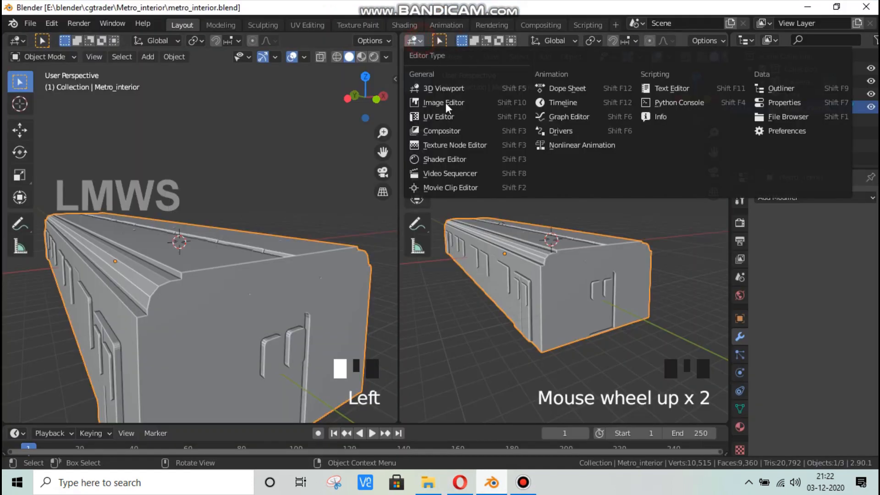
pyautogui.click(442, 159)
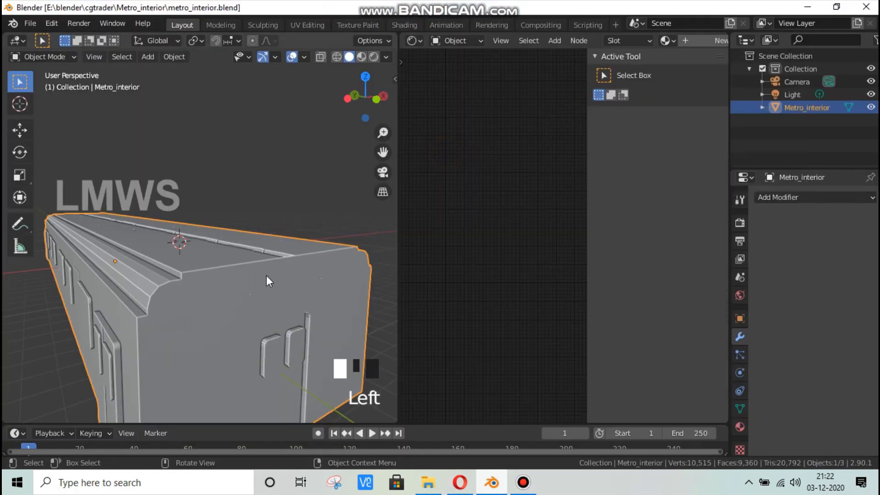
pyautogui.press('n')
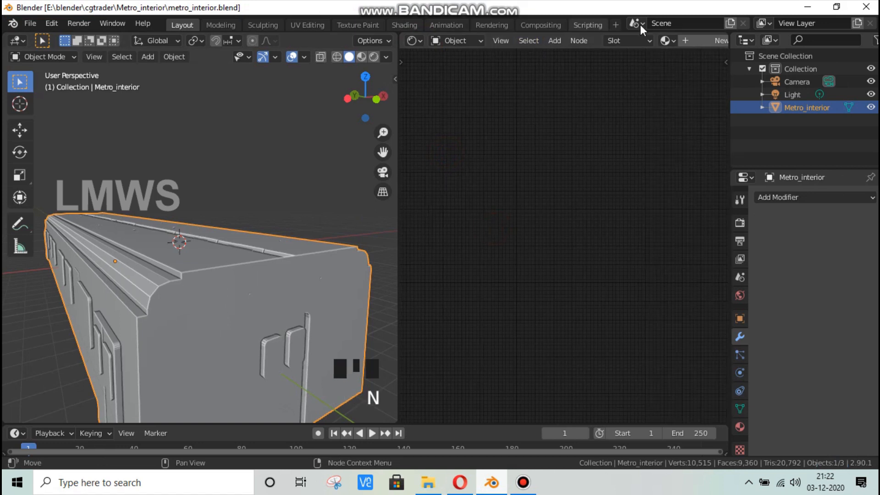
# Step: Assign the existing material named Material to Metro_interior and bring the carriage interior into view
pyautogui.click(665, 40)
pyautogui.click(691, 61)
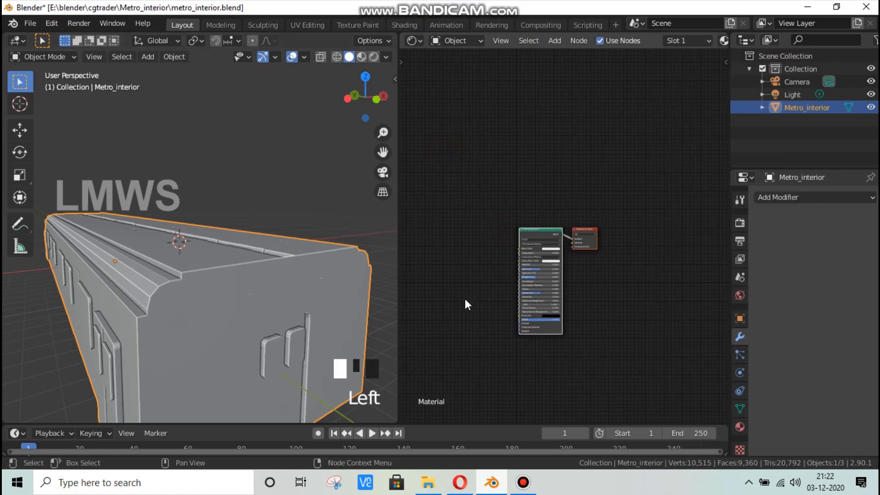
pyautogui.scroll(1, 319, 255)
pyautogui.moveTo(382, 153); pyautogui.dragTo(273, 269)
pyautogui.scroll(3, 273, 269)
# Step: Switch to the Opera browser, examine the subway train reference screenshot, and return to Blender
pyautogui.click(459, 482)
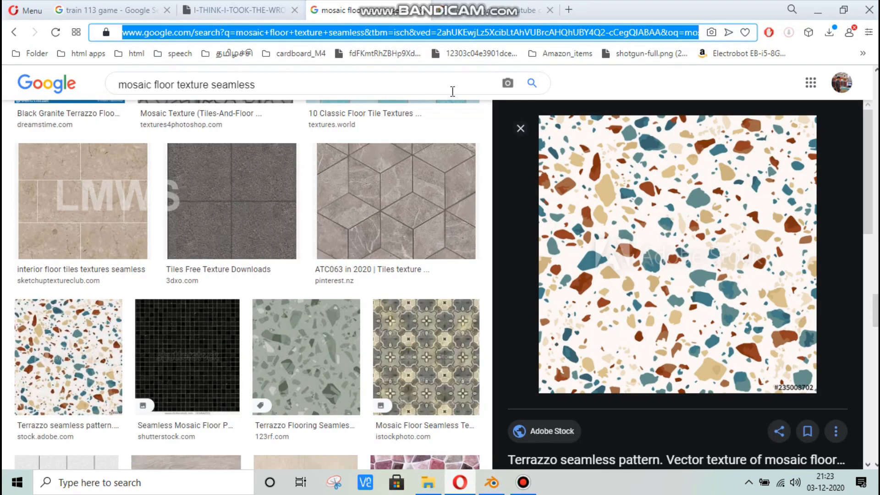
pyautogui.hotkey('ctrl', 'Tab')
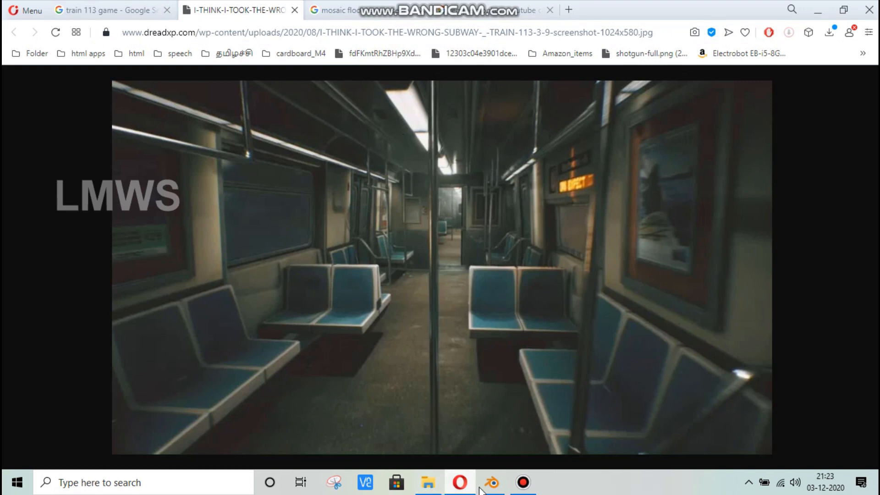
pyautogui.hotkey('alt', 'Tab')
# Step: Show the viewport in rendered shading and enable Eevee ambient occlusion with distance 15, bloom and screen space reflections
pyautogui.scroll(11, 498, 241)
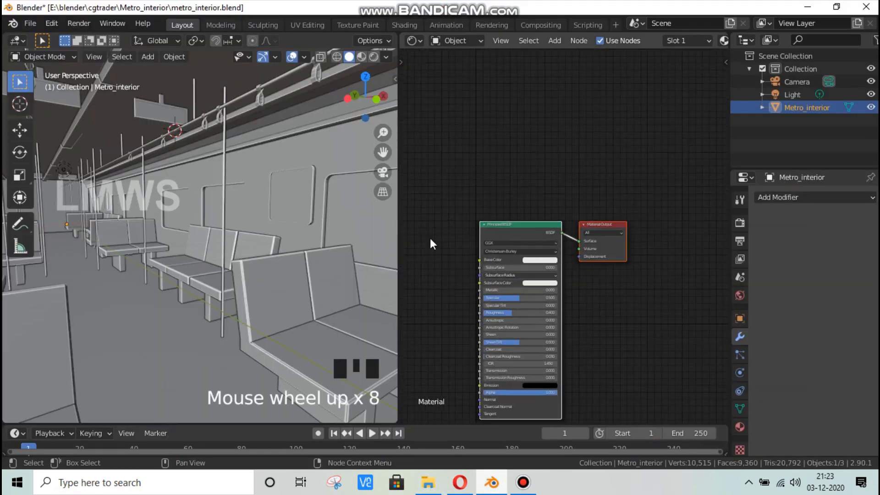
pyautogui.click(373, 57)
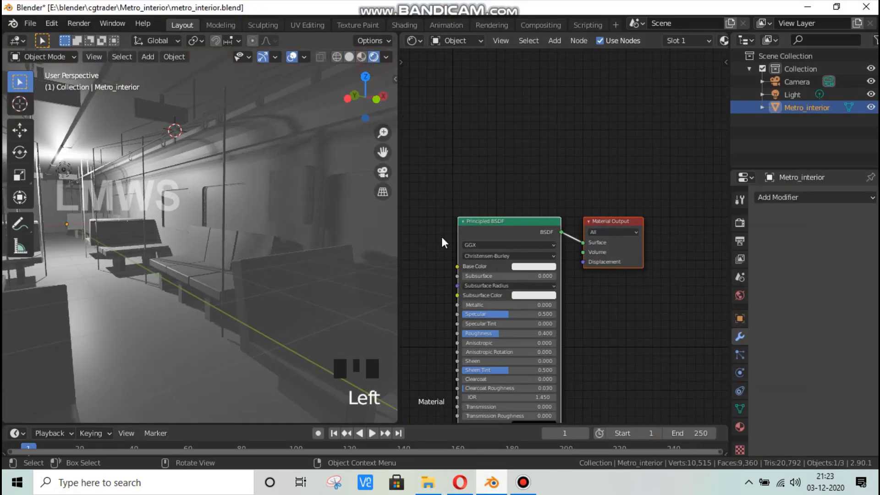
pyautogui.click(740, 222)
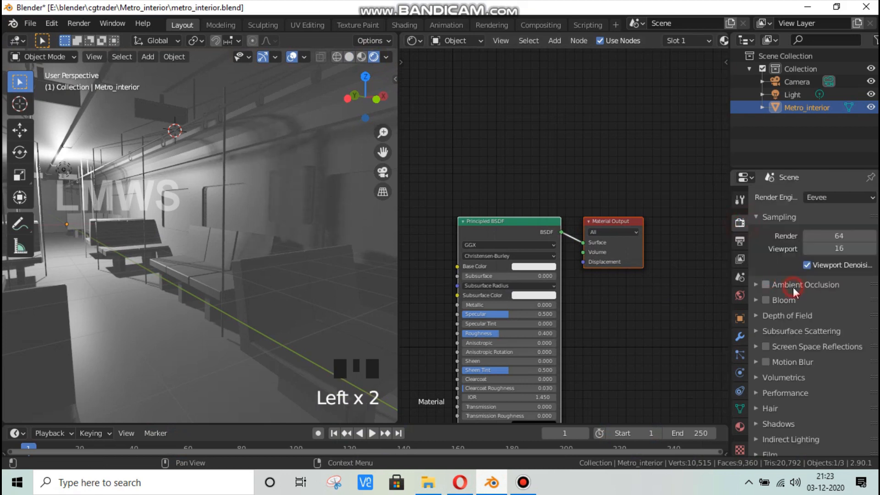
pyautogui.click(765, 284)
pyautogui.click(793, 284)
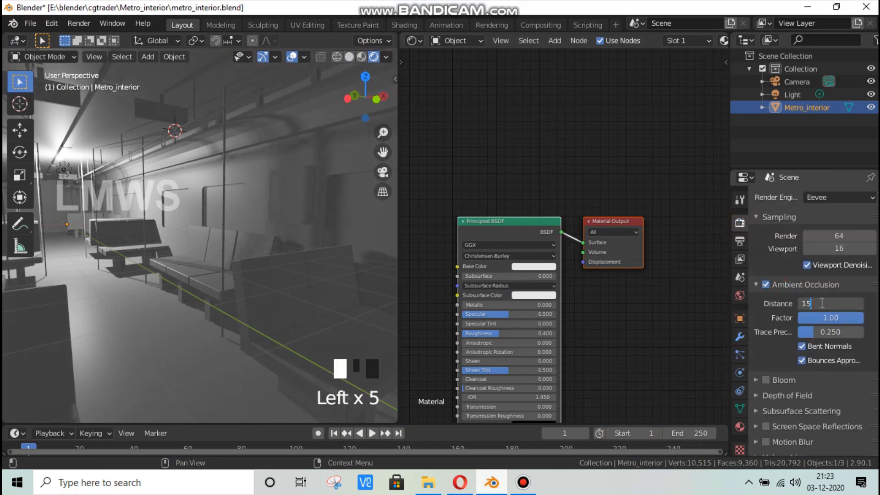
pyautogui.press('Return')
pyautogui.click(779, 284)
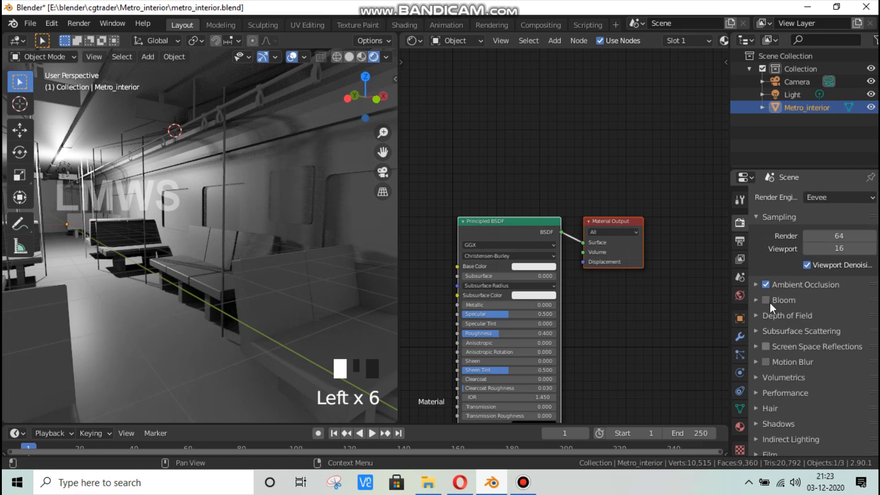
pyautogui.click(765, 347)
pyautogui.click(765, 299)
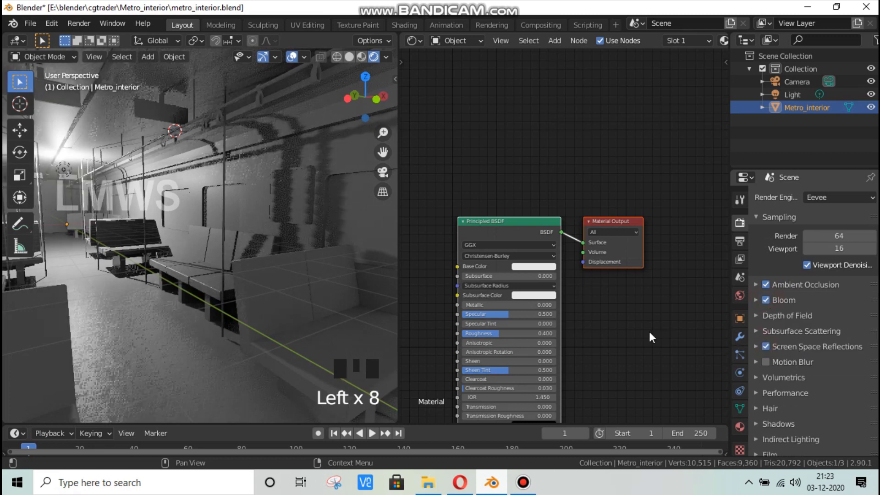
# Step: Look through the camera and move it along the global Y axis into the carriage interior, facing down the aisle
pyautogui.scroll(-1, 153, 219)
pyautogui.press('KP_0')
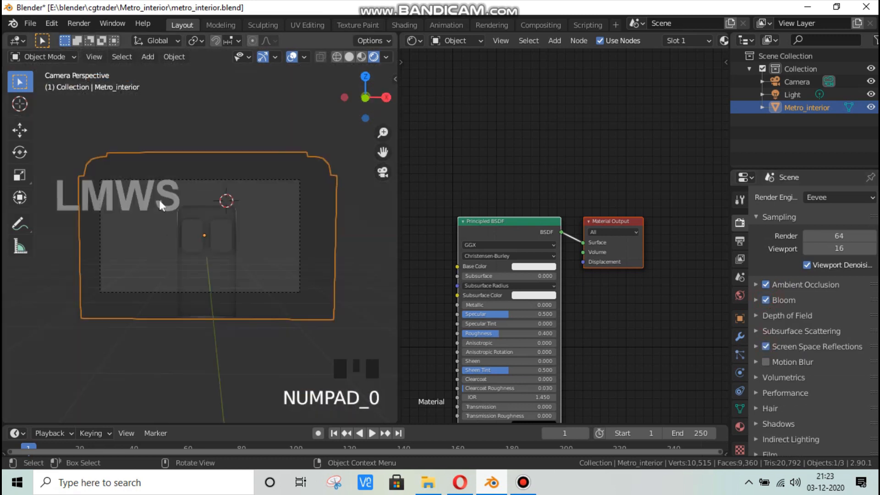
pyautogui.scroll(3, 203, 261)
pyautogui.scroll(3, 204, 263)
pyautogui.scroll(-4, 274, 266)
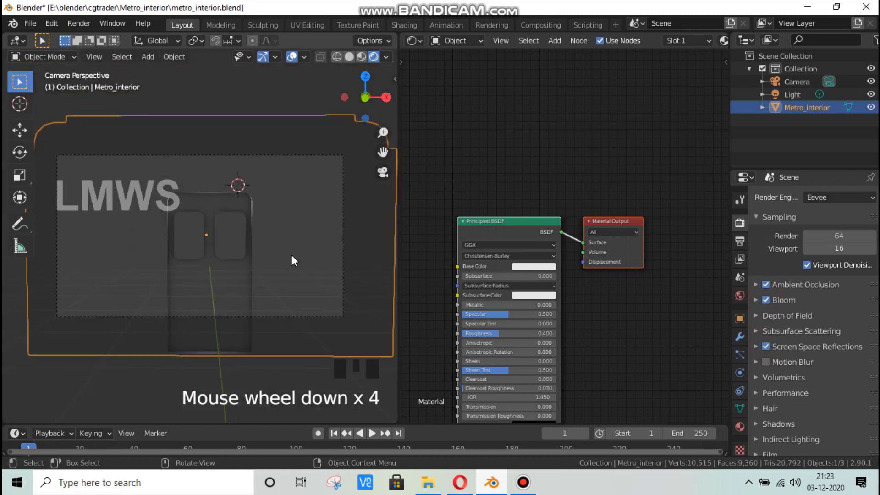
pyautogui.scroll(-1, 295, 240)
pyautogui.click(798, 83)
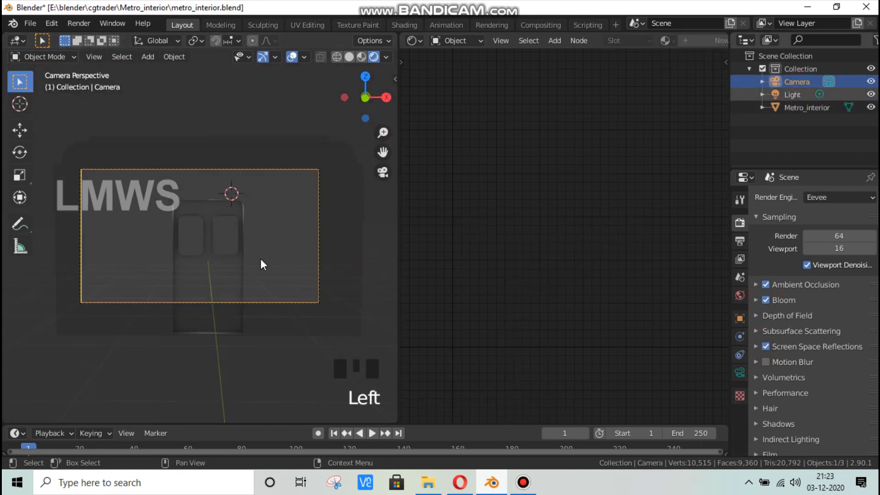
pyautogui.press('g')
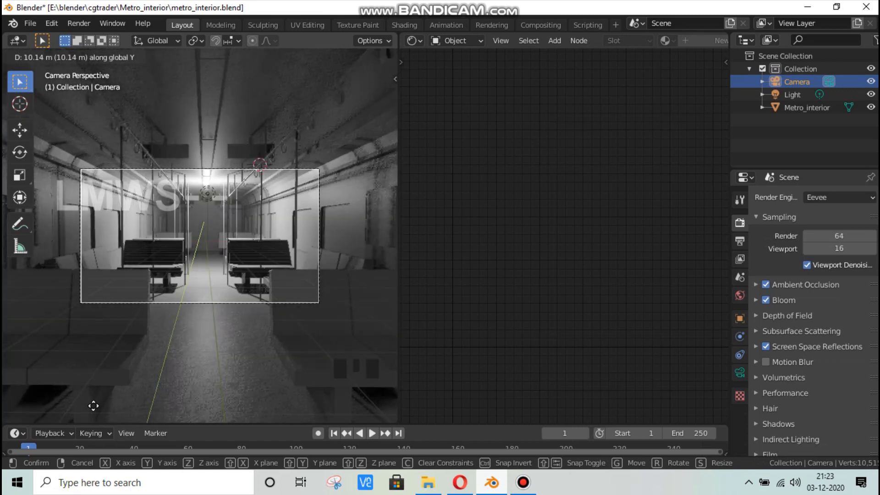
pyautogui.click(179, 321)
# Step: Deselect the camera and save the Blender file
pyautogui.scroll(5, 180, 321)
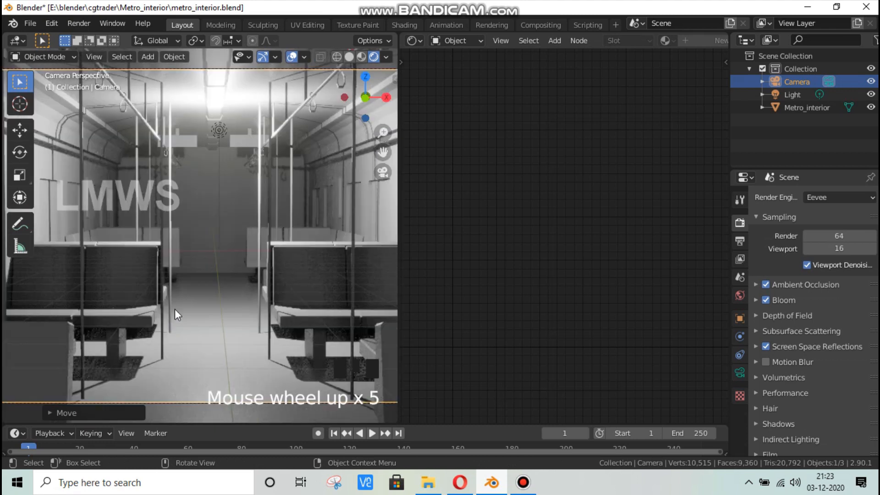
pyautogui.hotkey('alt', 'a')
pyautogui.hotkey('ctrl', 's')
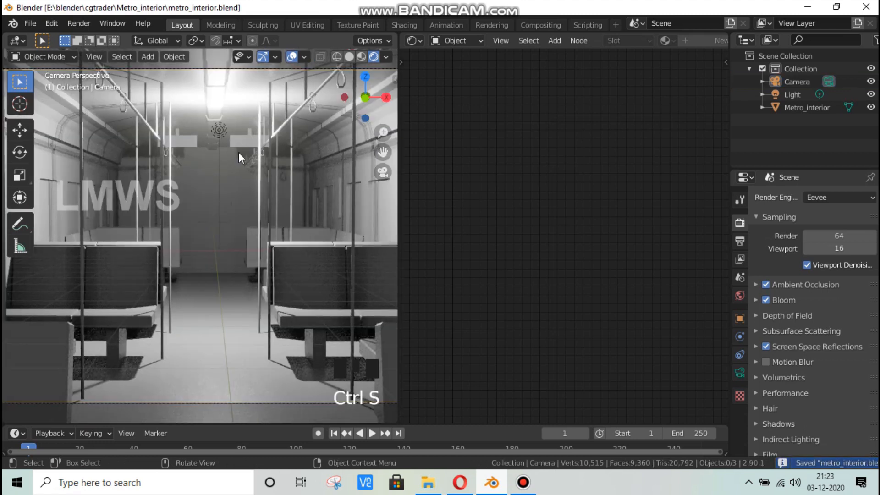
# Step: Darken the world background color to an HSV value of 0.113
pyautogui.click(739, 295)
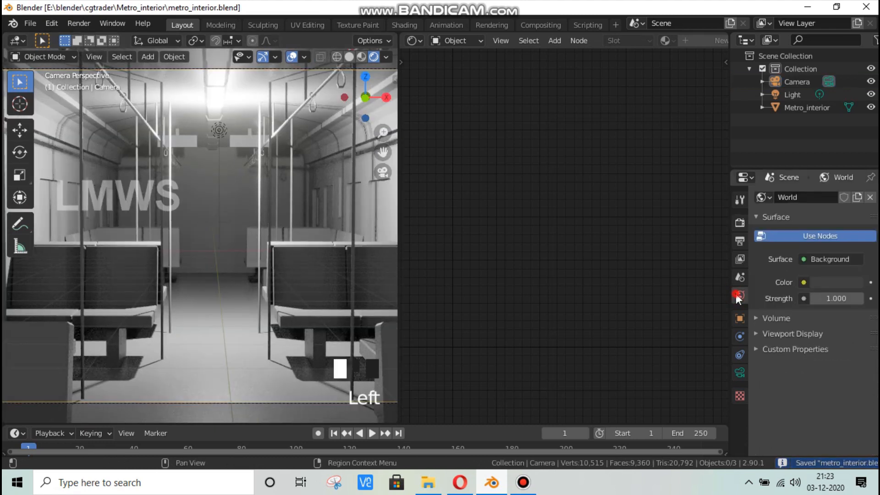
pyautogui.click(831, 279)
pyautogui.click(833, 283)
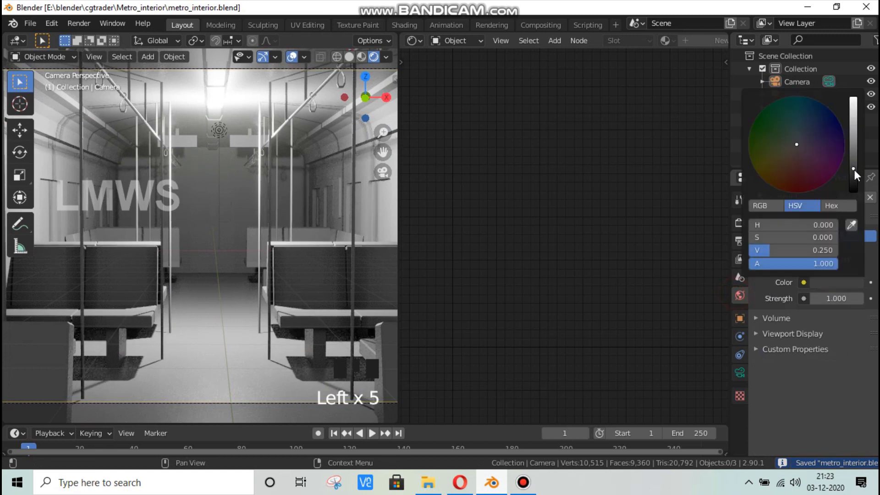
pyautogui.moveTo(854, 175); pyautogui.dragTo(853, 181)
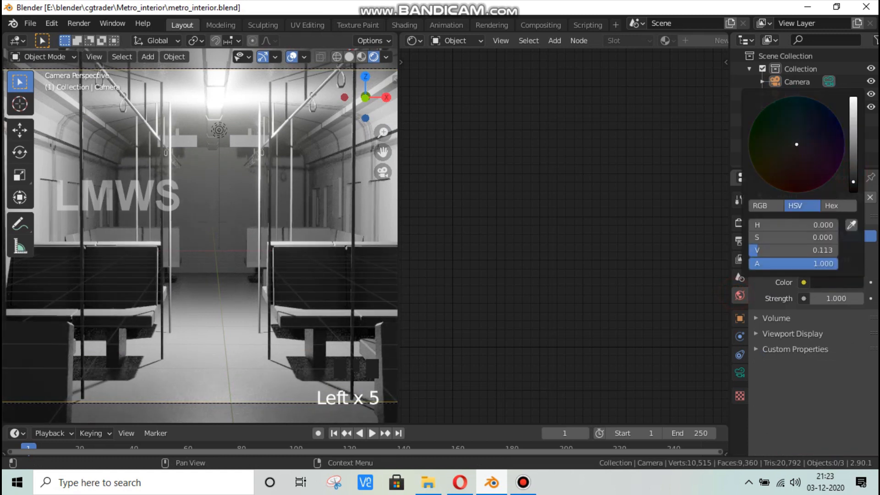
# Step: Select Metro_interior and show the viewport in solid shading with its color mode set to Texture
pyautogui.click(276, 122)
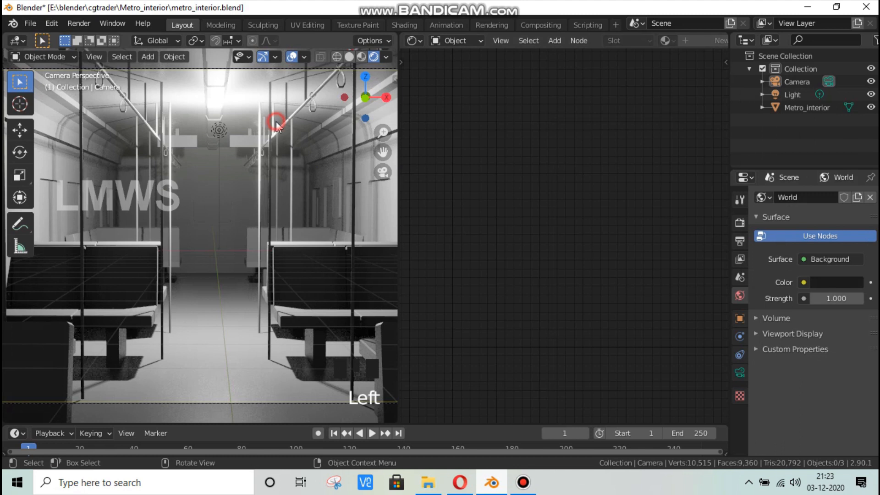
pyautogui.click(563, 190)
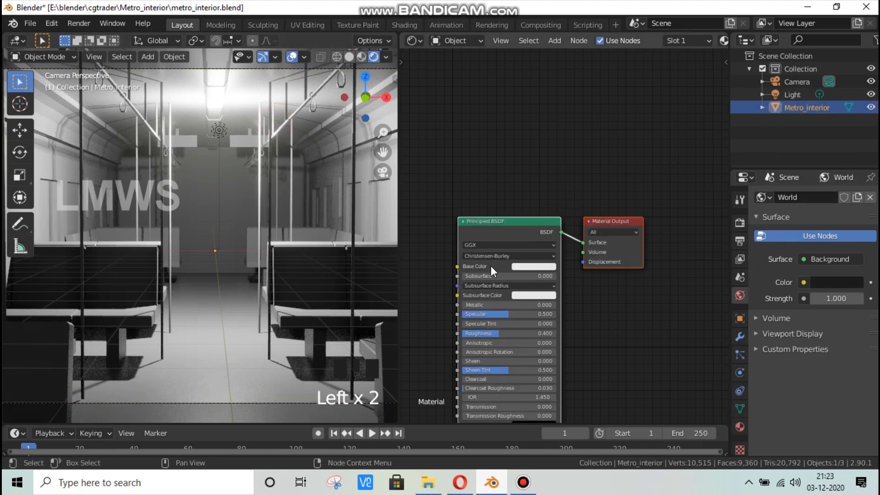
pyautogui.click(465, 271)
pyautogui.scroll(-3, 457, 300)
pyautogui.moveTo(457, 301); pyautogui.dragTo(493, 274, button='middle')
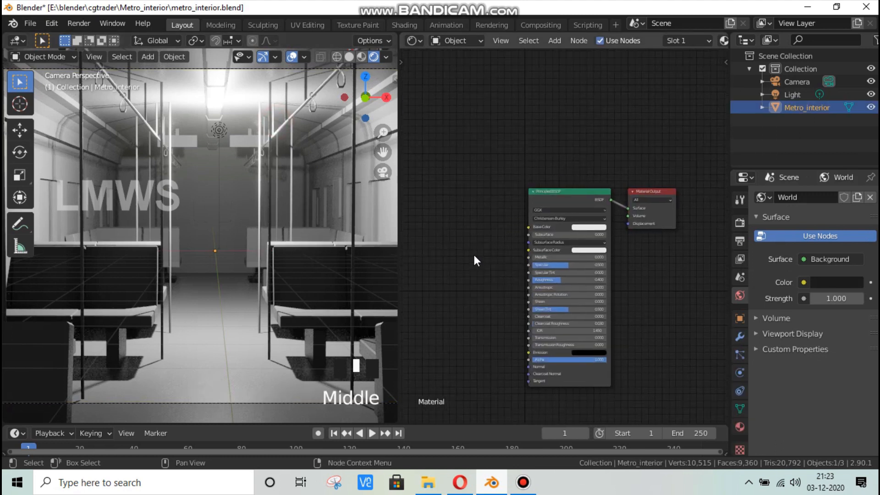
pyautogui.click(290, 170)
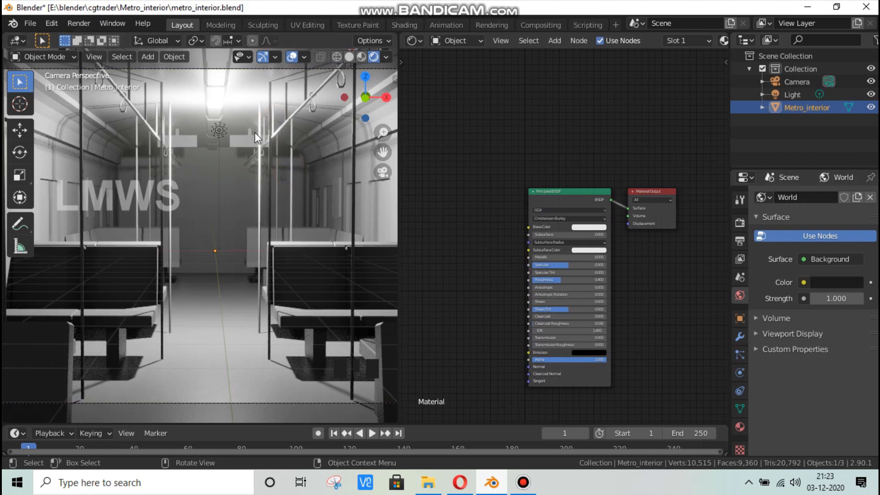
pyautogui.click(352, 56)
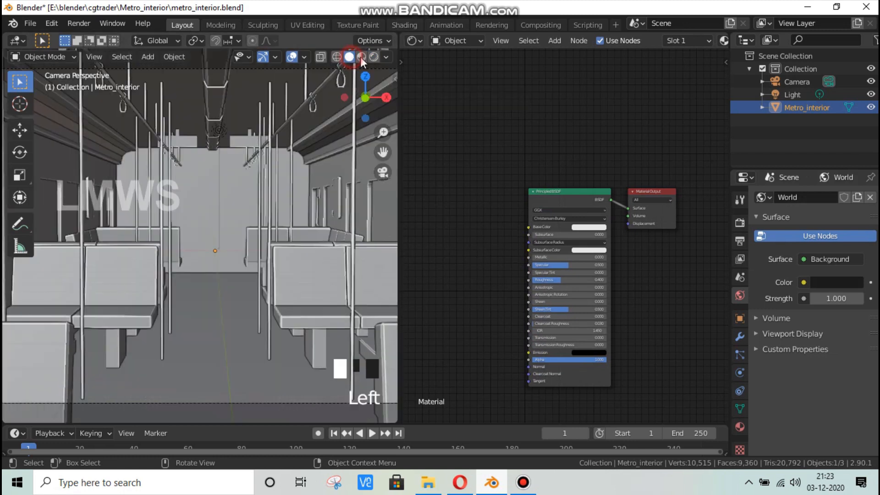
pyautogui.click(385, 57)
pyautogui.click(508, 122)
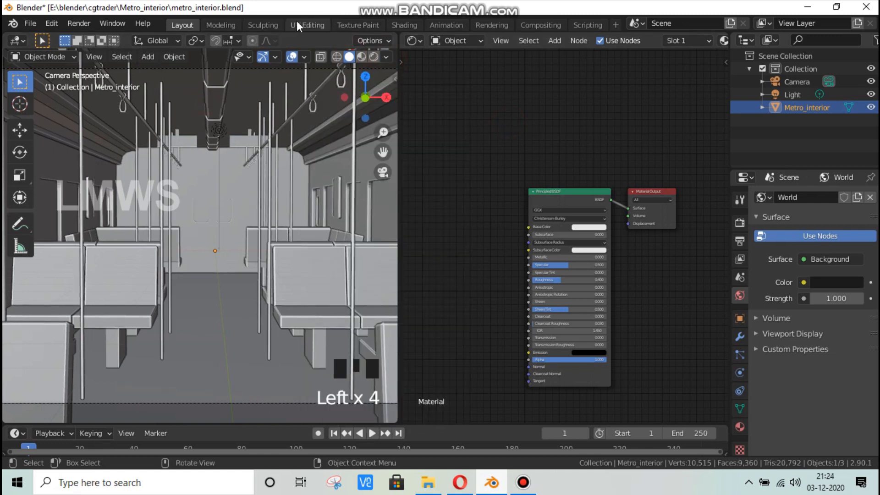
# Step: Add an Image Texture node to the material, placed beside the inputs of the Principled BSDF node
pyautogui.scroll(-4, 481, 183)
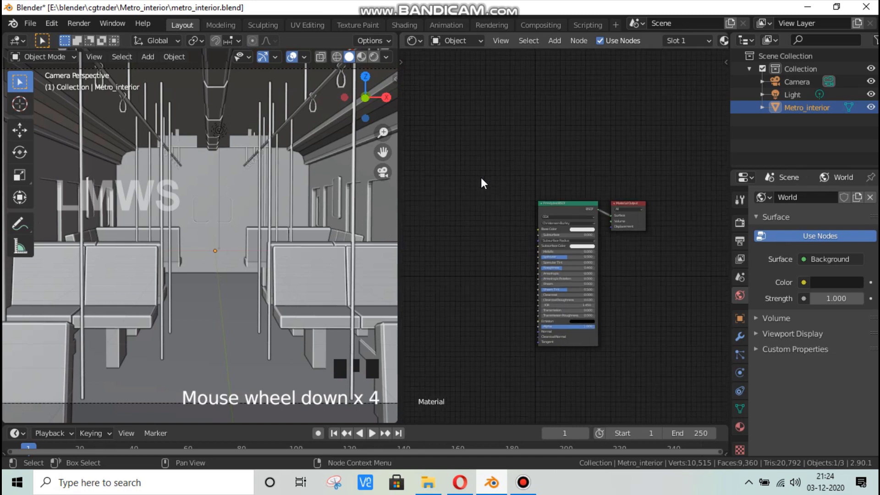
pyautogui.scroll(2, 504, 179)
pyautogui.hotkey('shift', 'a')
pyautogui.click(487, 154)
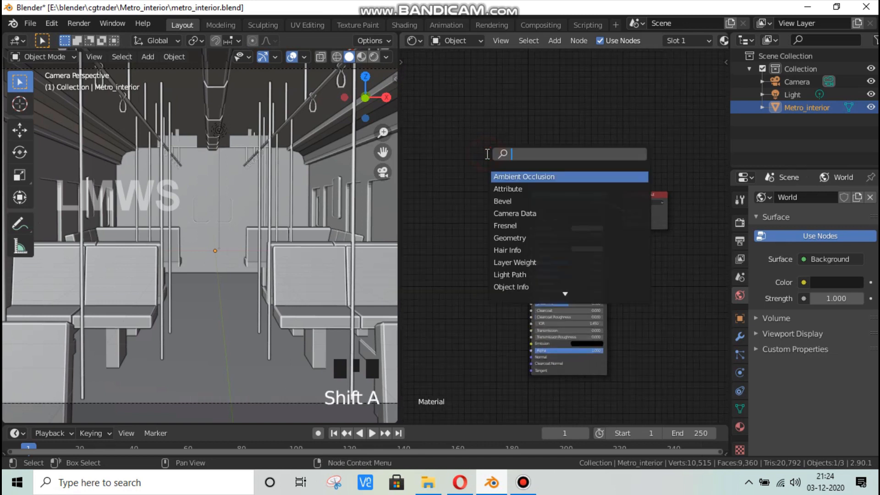
pyautogui.write('image')
pyautogui.press('Return')
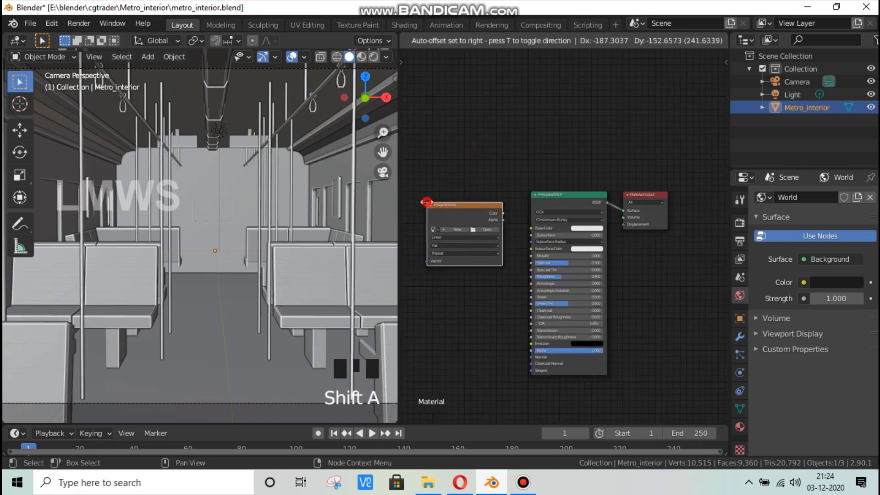
pyautogui.click(427, 202)
# Step: Load color_pallete.png from the E:\blender folder into the Image Texture node
pyautogui.click(475, 229)
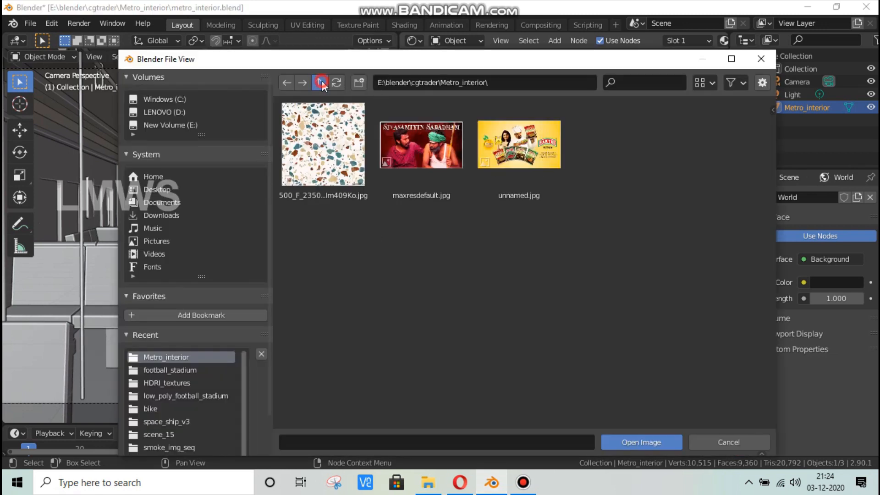
pyautogui.doubleClick(319, 82)
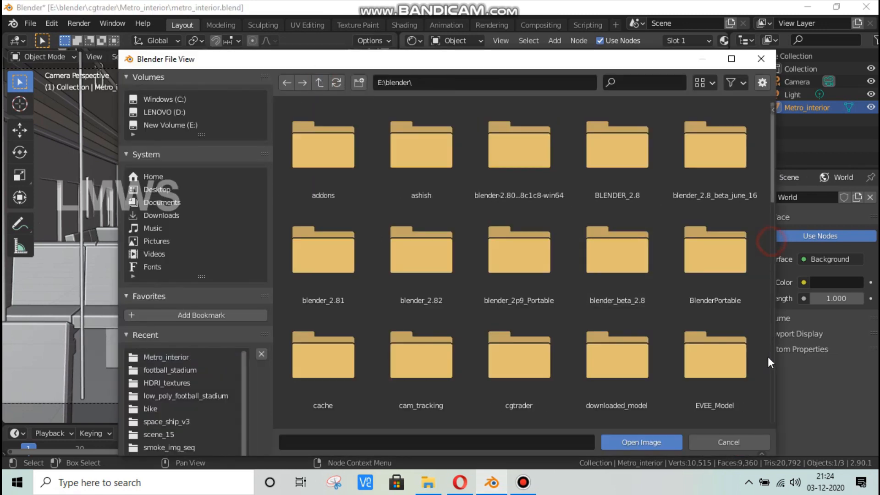
pyautogui.scroll(-10, 762, 411)
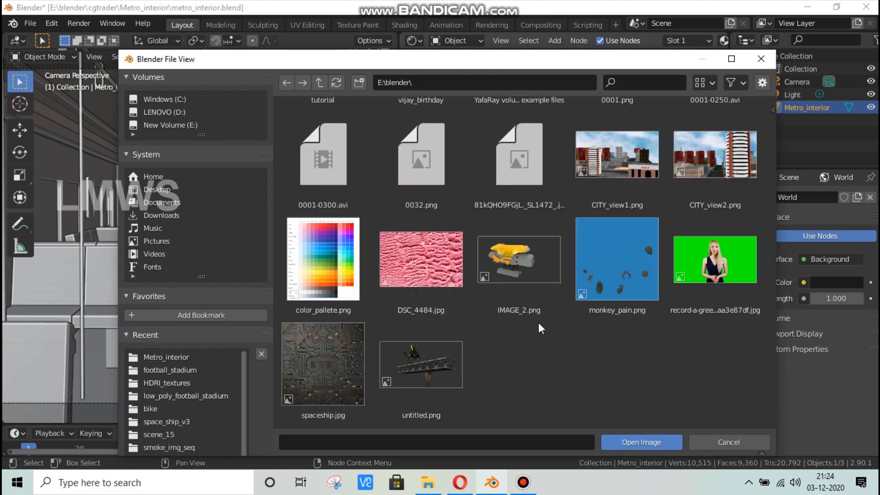
pyautogui.scroll(1, 538, 322)
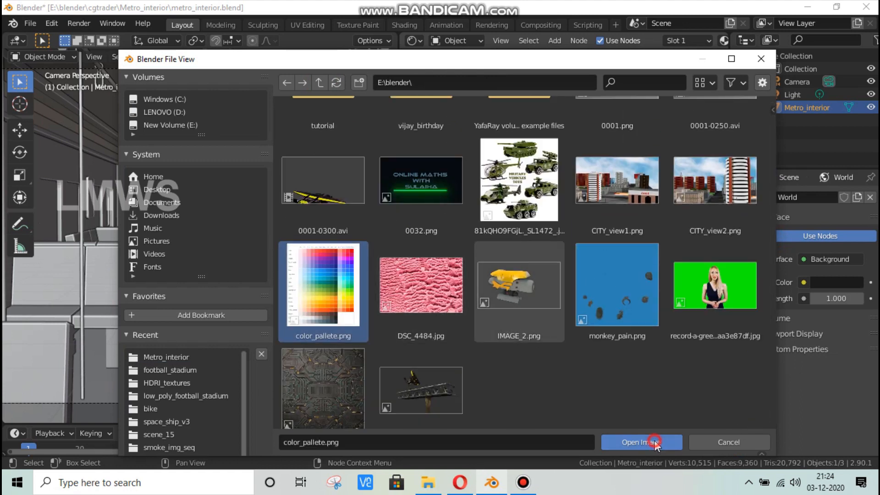
pyautogui.click(654, 441)
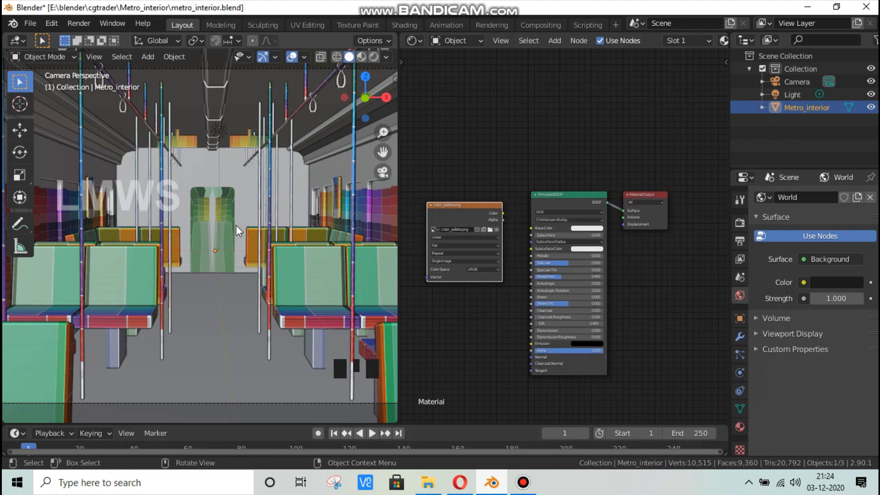
# Step: Select the linked carriage shell geometry in Edit Mode and connect the palette texture's Color to the Principled BSDF's Base Color
pyautogui.scroll(-2, 236, 224)
pyautogui.scroll(2, 268, 270)
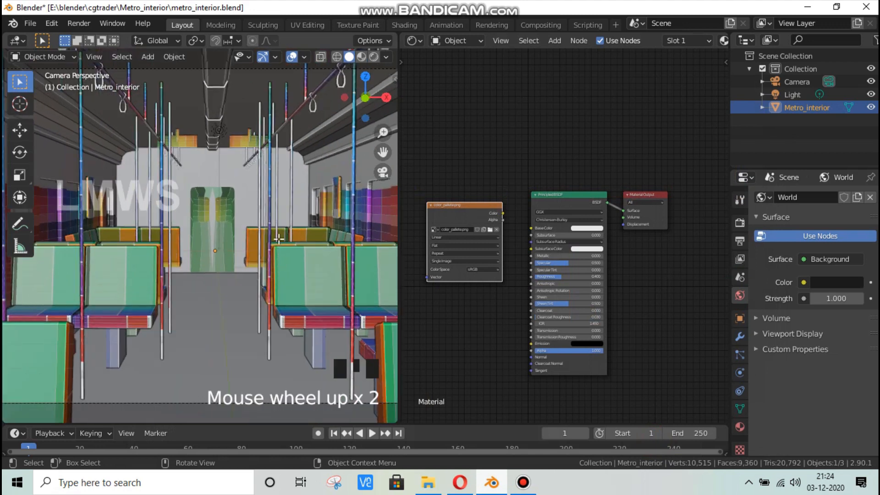
pyautogui.press('Tab')
pyautogui.scroll(-2, 308, 186)
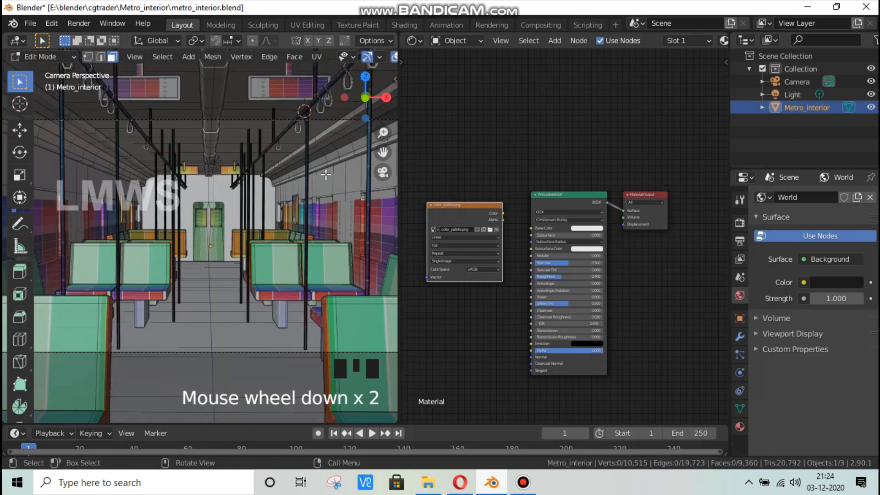
pyautogui.press('l')
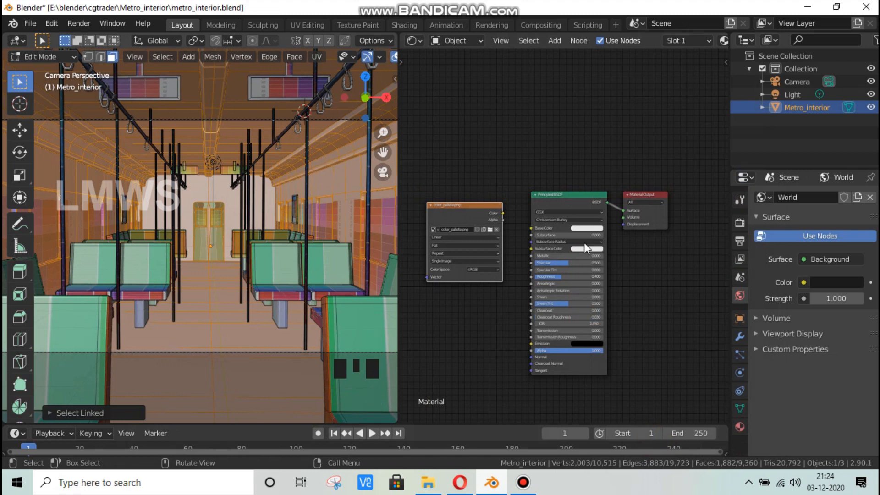
pyautogui.scroll(3, 504, 228)
pyautogui.moveTo(486, 207); pyautogui.dragTo(522, 226)
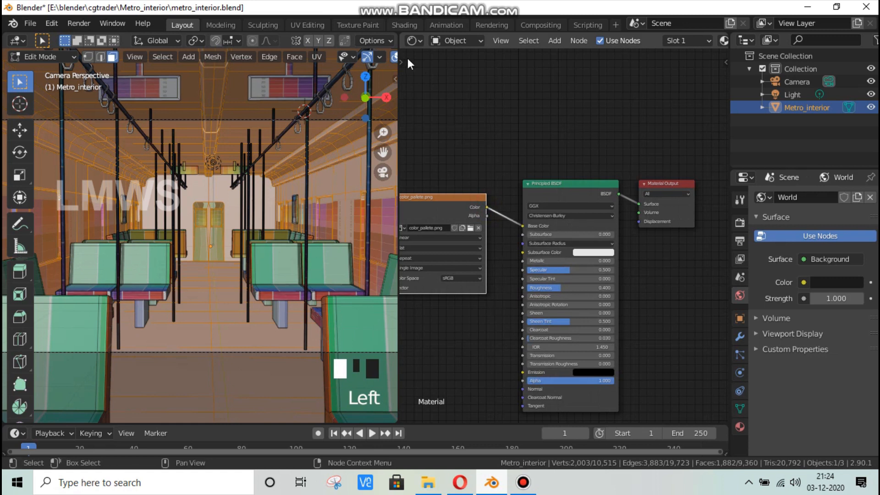
# Step: Select all of the carriage shell's UVs in the UV editor and scale them down to fit inside a single palette swatch
pyautogui.click(307, 25)
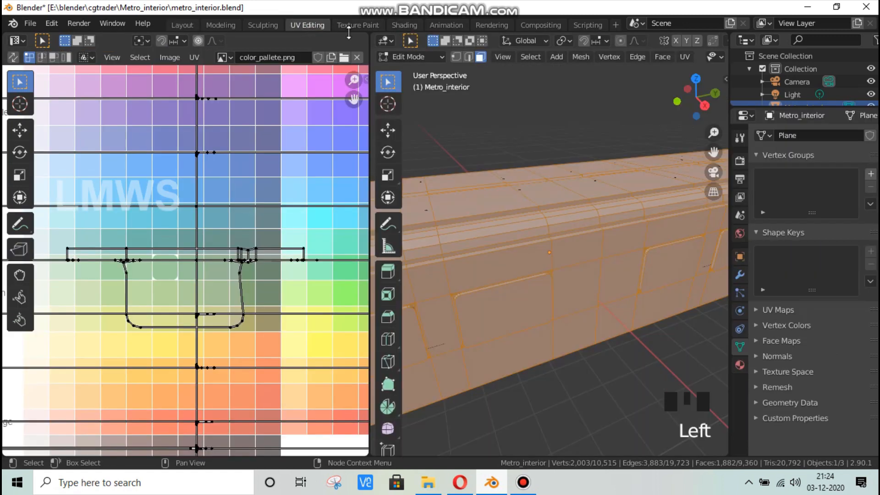
pyautogui.press('a')
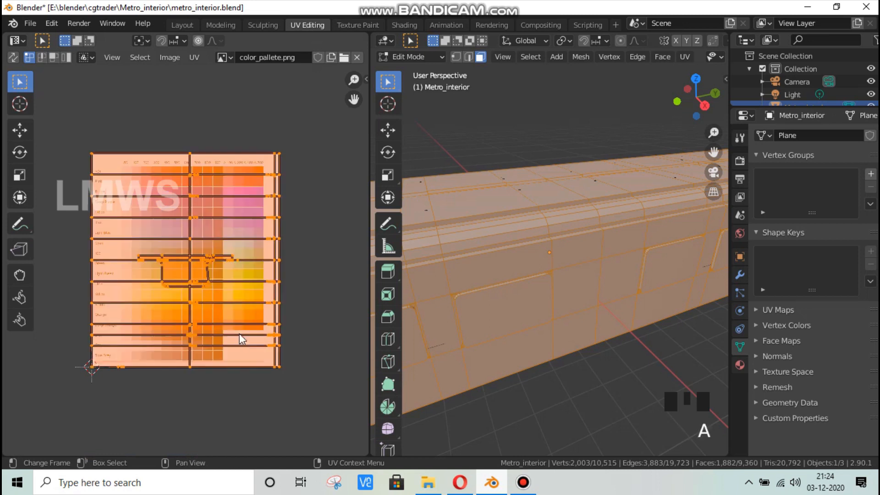
pyautogui.press('s')
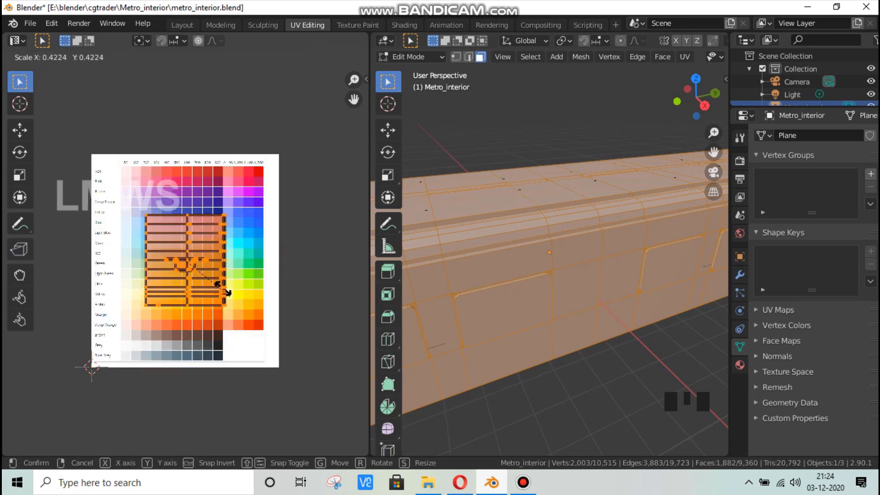
pyautogui.click(242, 316)
pyautogui.scroll(3, 241, 316)
pyautogui.scroll(-3, 208, 304)
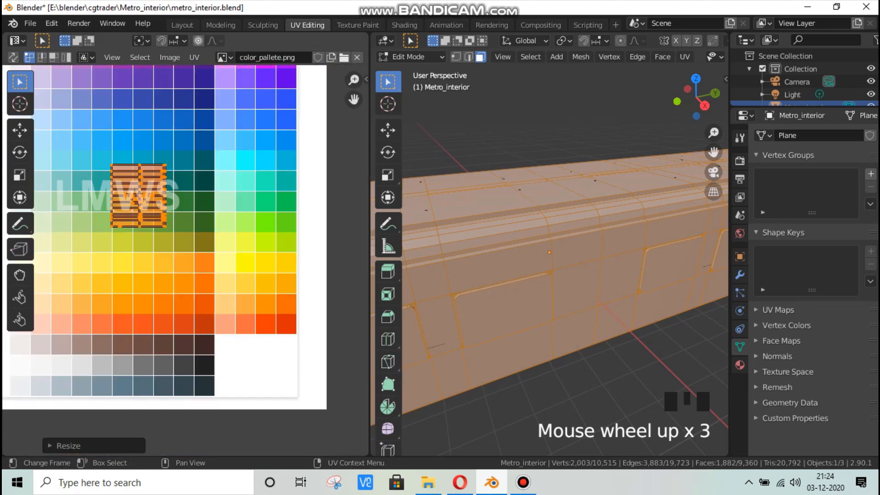
pyautogui.press('s')
pyautogui.click(156, 216)
pyautogui.scroll(1, 183, 247)
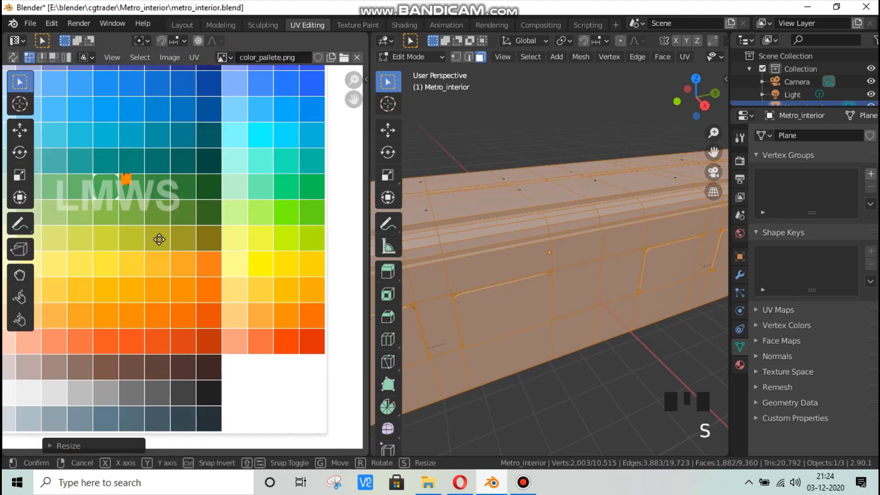
# Step: Move the shrunken shell UVs onto the light orange swatch in the palette's accent color columns
pyautogui.press('g')
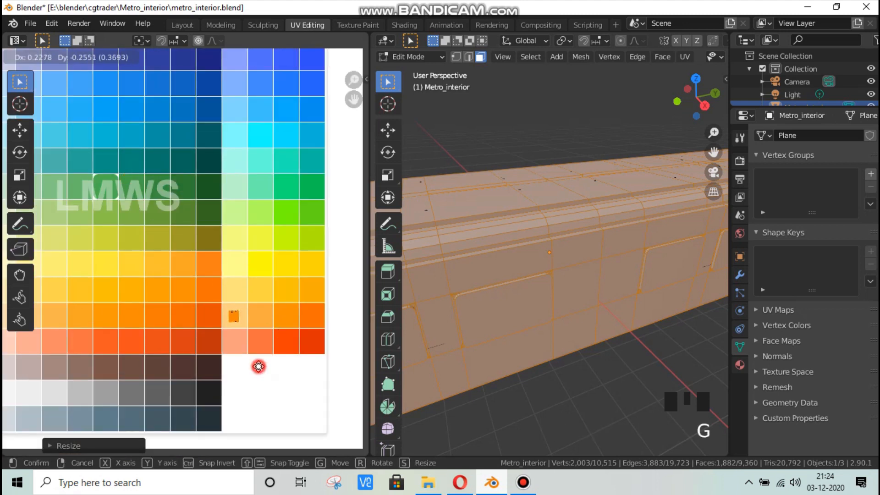
pyautogui.click(259, 366)
pyautogui.press('g')
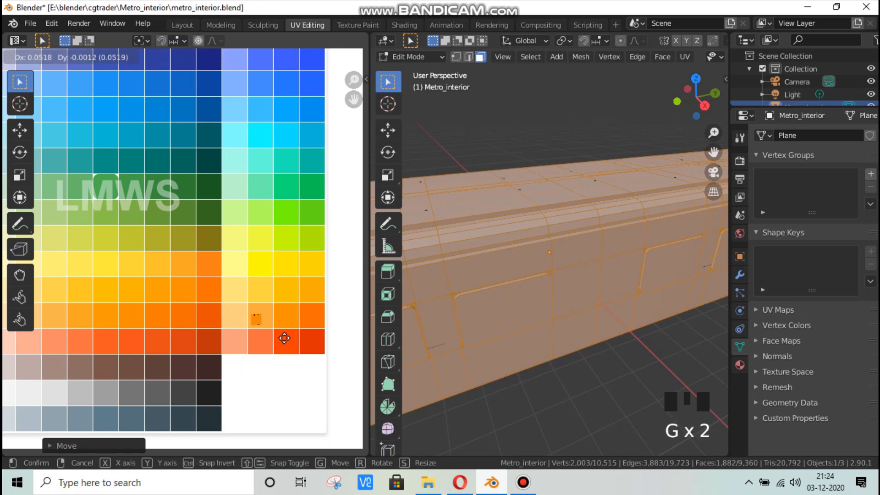
pyautogui.click(284, 337)
# Step: Return to the Layout workspace in Object Mode, deselect everything and save the file
pyautogui.click(182, 25)
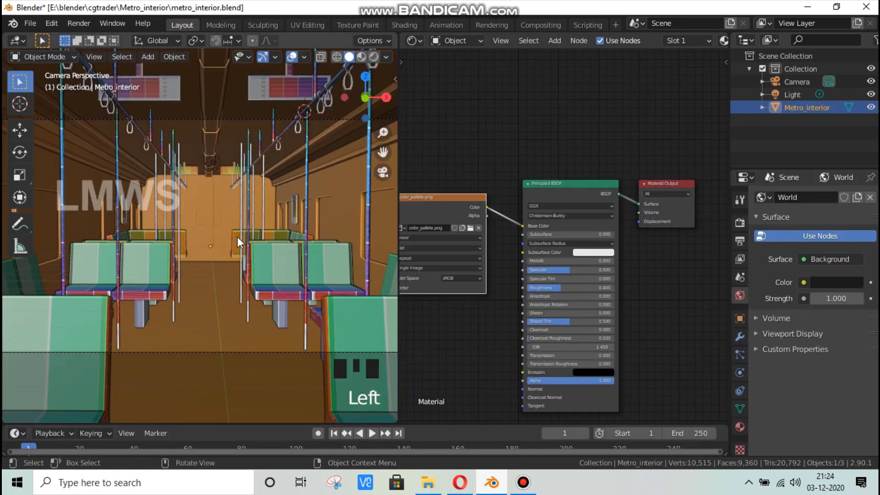
pyautogui.hotkey('alt', 'a')
pyautogui.hotkey('ctrl', 's')
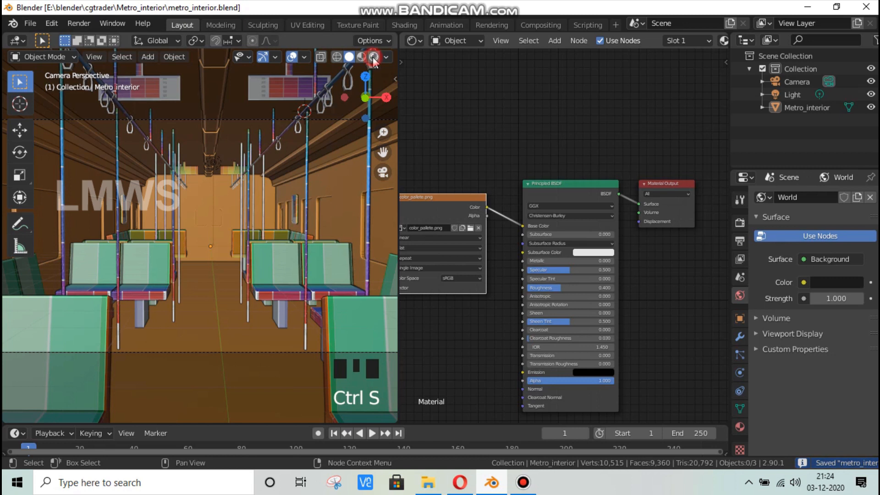
# Step: Show the viewport in rendered shading, set the palette material's Metallic to 1.000 and save the file
pyautogui.click(374, 56)
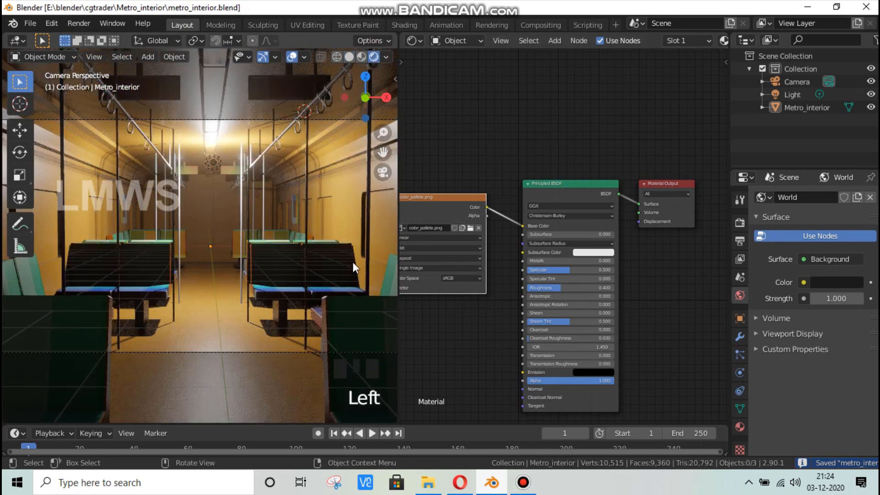
pyautogui.scroll(2, 570, 290)
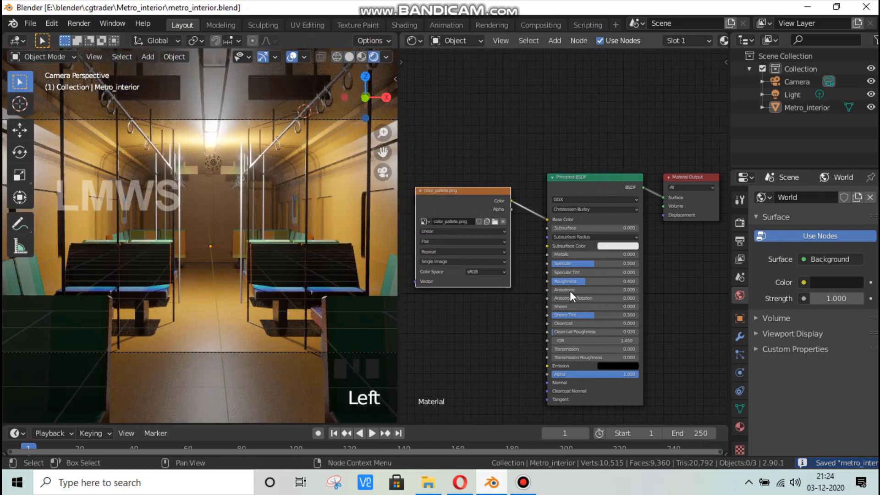
pyautogui.click(570, 256)
pyautogui.moveTo(570, 257); pyautogui.dragTo(650, 256)
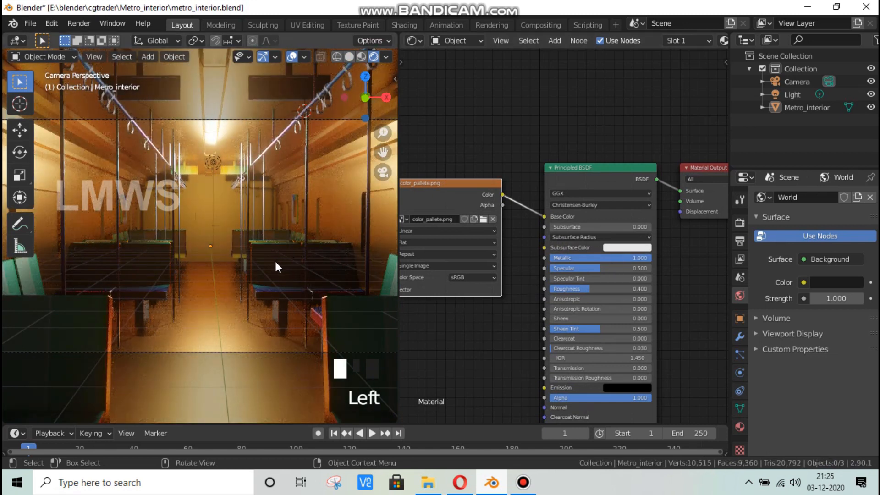
pyautogui.scroll(-1, 276, 266)
pyautogui.hotkey('ctrl', 's')
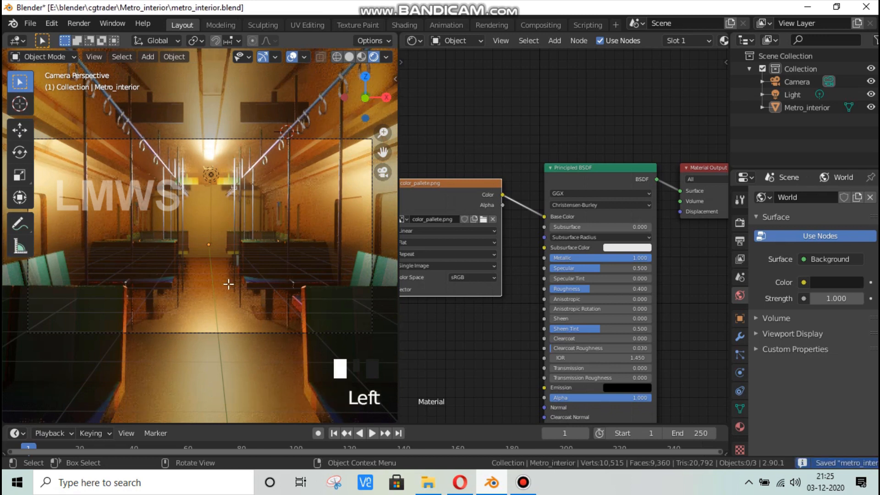
# Step: In Edit Mode with solid shading, select the floor faces near one end of the carriage's underside
pyautogui.press('Tab')
pyautogui.click(232, 357)
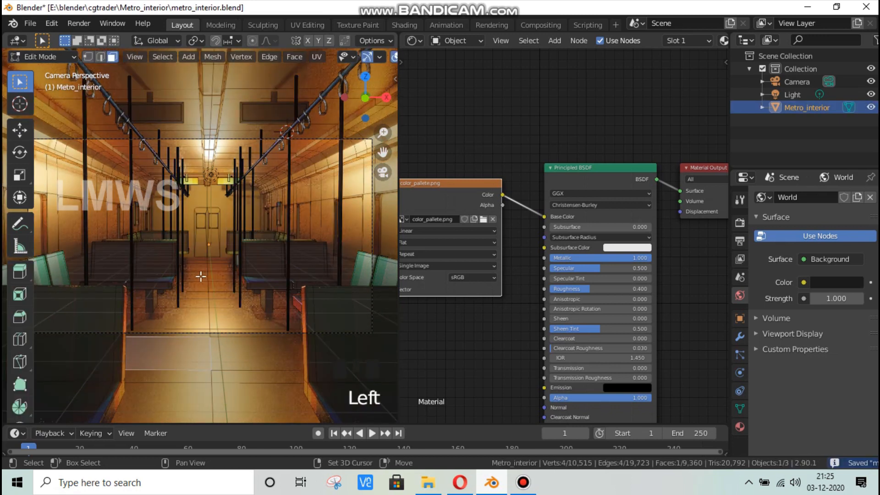
pyautogui.scroll(-2, 384, 54)
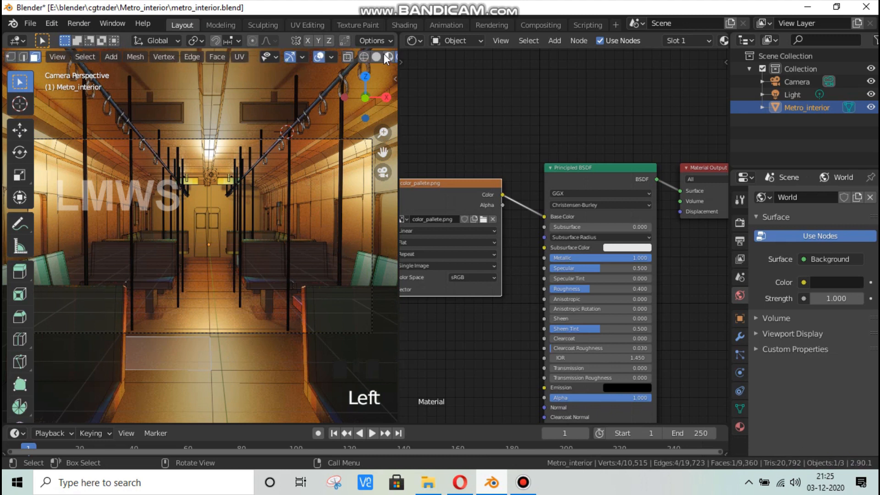
pyautogui.scroll(-4, 362, 94)
pyautogui.moveTo(362, 94); pyautogui.dragTo(285, 153)
pyautogui.scroll(-3, 280, 184)
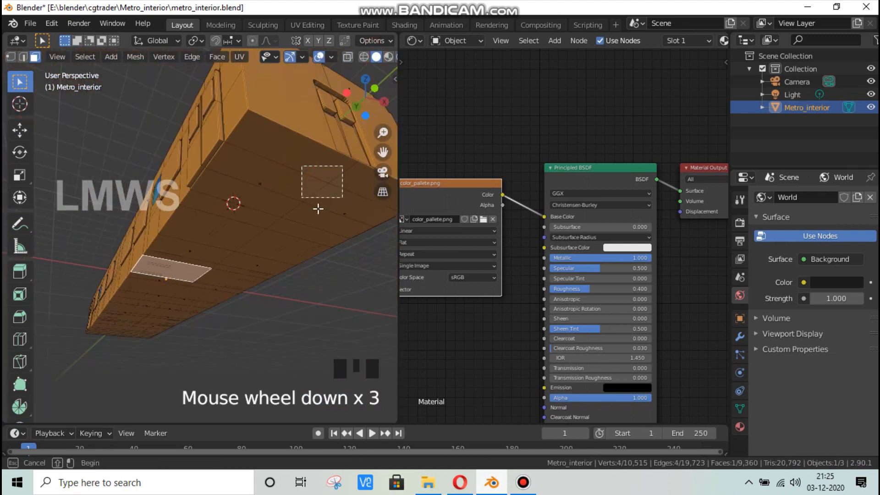
pyautogui.click(281, 204)
pyautogui.keyDown('shift'); pyautogui.click(251, 235); pyautogui.keyUp('shift')
pyautogui.keyDown('shift'); pyautogui.click(211, 257); pyautogui.keyUp('shift')
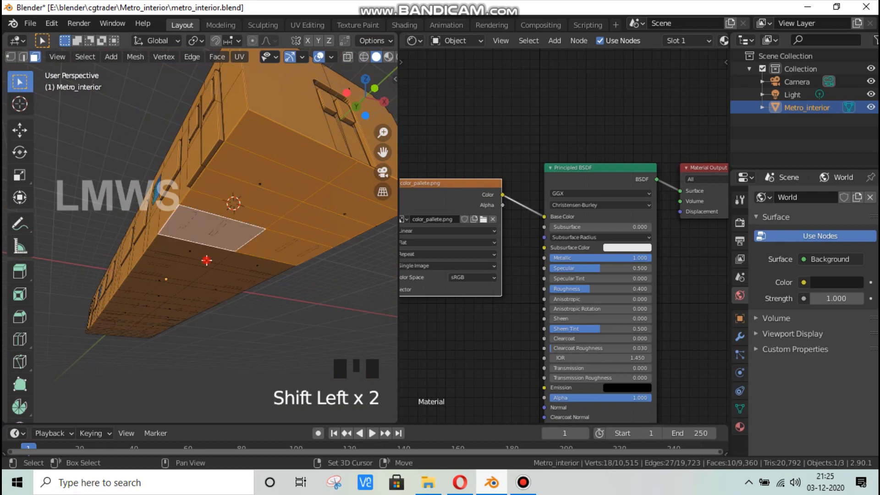
pyautogui.keyDown('shift'); pyautogui.click(232, 263); pyautogui.keyUp('shift')
pyautogui.keyDown('shift'); pyautogui.click(209, 272); pyautogui.keyUp('shift')
pyautogui.scroll(-2, 217, 276)
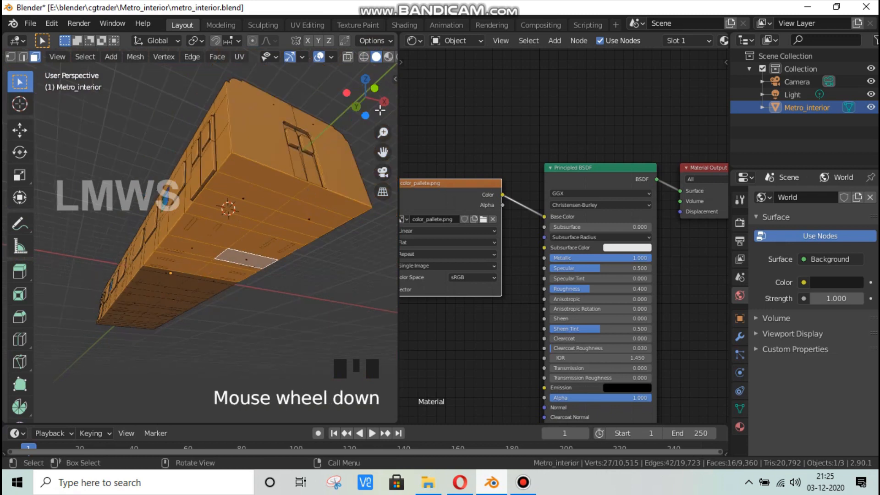
# Step: Add the remaining floor faces along the length of the carriage's underside to the selection
pyautogui.moveTo(369, 94); pyautogui.dragTo(225, 164)
pyautogui.scroll(-3, 86, 102)
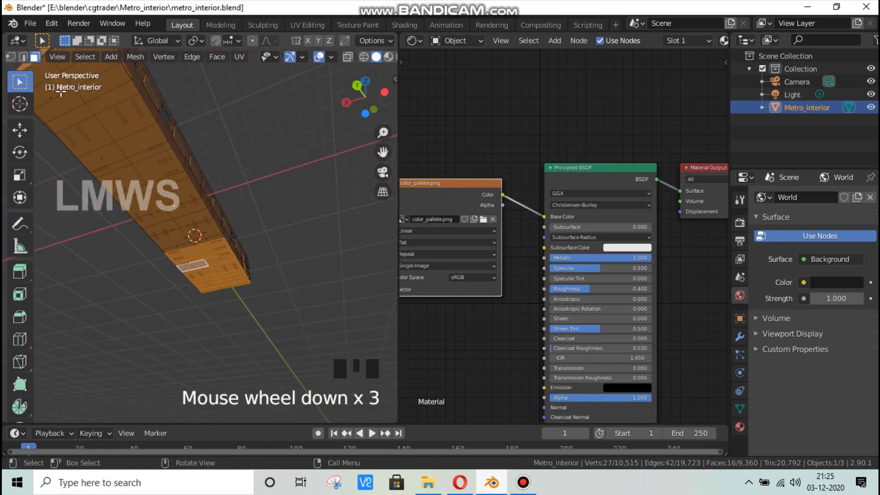
pyautogui.keyDown('shift'); pyautogui.click(97, 119); pyautogui.keyUp('shift')
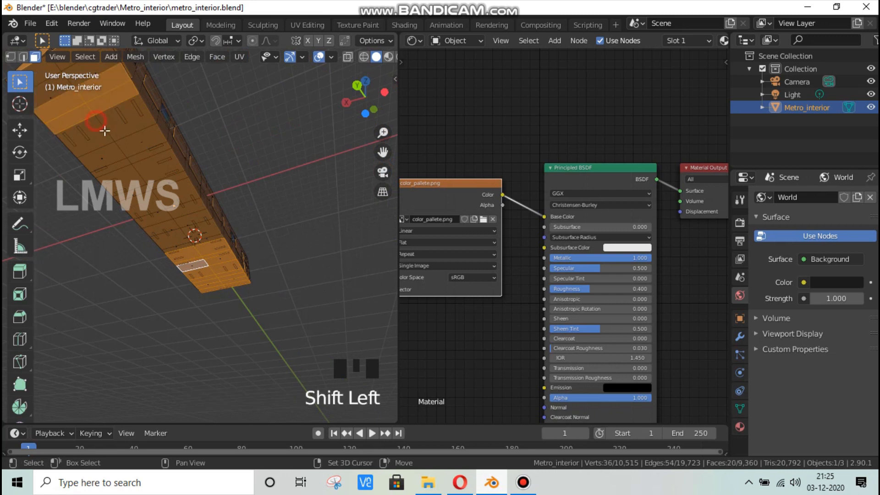
pyautogui.keyDown('shift'); pyautogui.click(118, 147); pyautogui.keyUp('shift')
pyautogui.keyDown('shift'); pyautogui.click(144, 184); pyautogui.keyUp('shift')
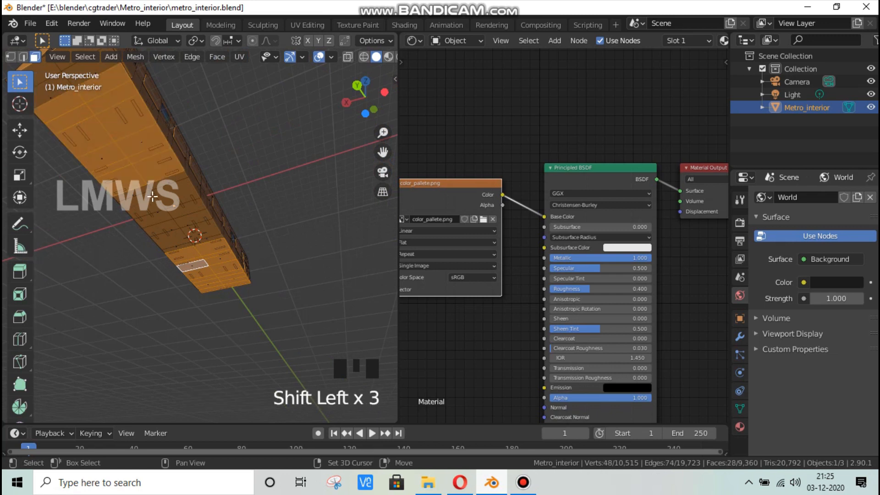
pyautogui.keyDown('shift'); pyautogui.click(169, 218); pyautogui.keyUp('shift')
pyautogui.keyDown('shift'); pyautogui.click(181, 221); pyautogui.keyUp('shift')
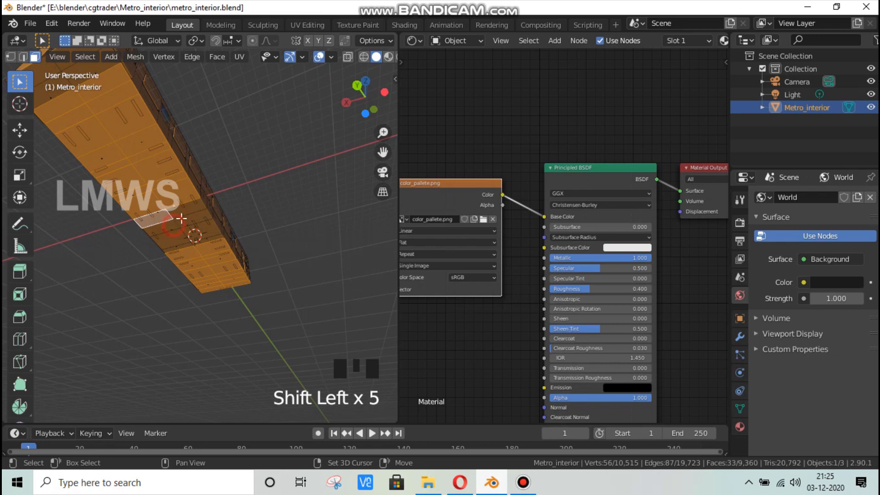
pyautogui.keyDown('shift'); pyautogui.click(185, 226); pyautogui.keyUp('shift')
pyautogui.keyDown('shift'); pyautogui.click(194, 231); pyautogui.keyUp('shift')
pyautogui.keyDown('shift'); pyautogui.click(182, 235); pyautogui.keyUp('shift')
pyautogui.keyDown('shift'); pyautogui.click(203, 235); pyautogui.keyUp('shift')
pyautogui.keyDown('shift'); pyautogui.click(199, 239); pyautogui.keyUp('shift')
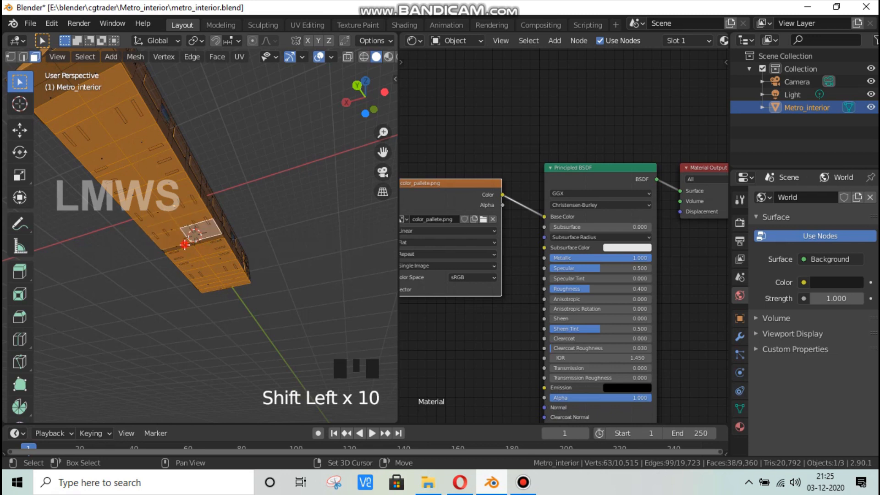
pyautogui.keyDown('shift'); pyautogui.click(194, 244); pyautogui.keyUp('shift')
# Step: Add the lower edge faces beneath the end door to the floor selection and return to the camera view
pyautogui.moveTo(386, 157); pyautogui.dragTo(451, 261)
pyautogui.moveTo(366, 98); pyautogui.dragTo(372, 93)
pyautogui.scroll(2, 156, 300)
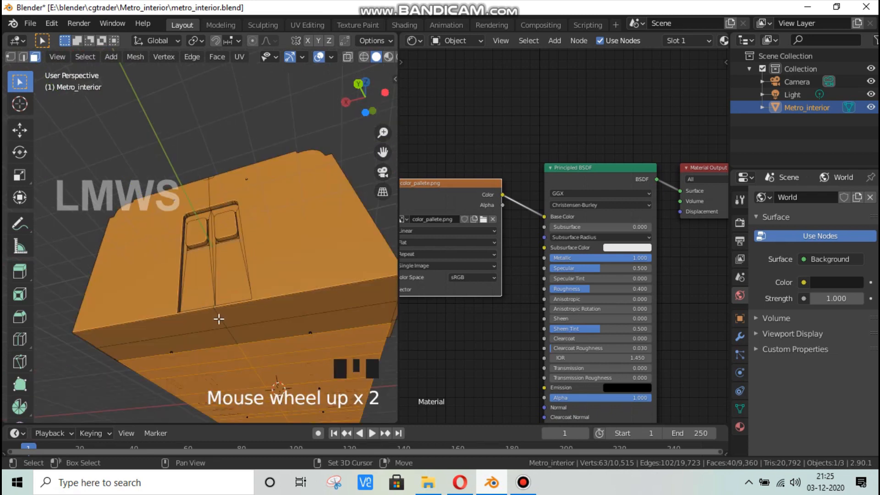
pyautogui.keyDown('shift'); pyautogui.click(232, 334); pyautogui.keyUp('shift')
pyautogui.press('KP_0')
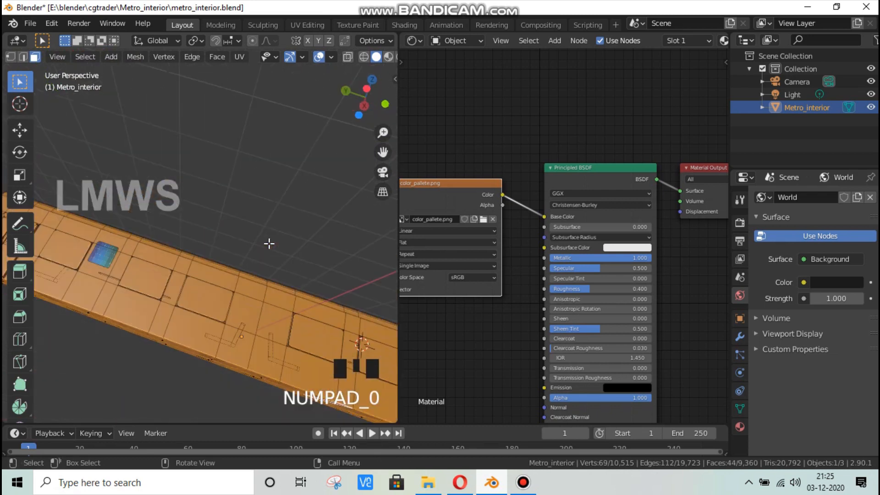
pyautogui.scroll(5, 269, 243)
pyautogui.scroll(-3, 547, 152)
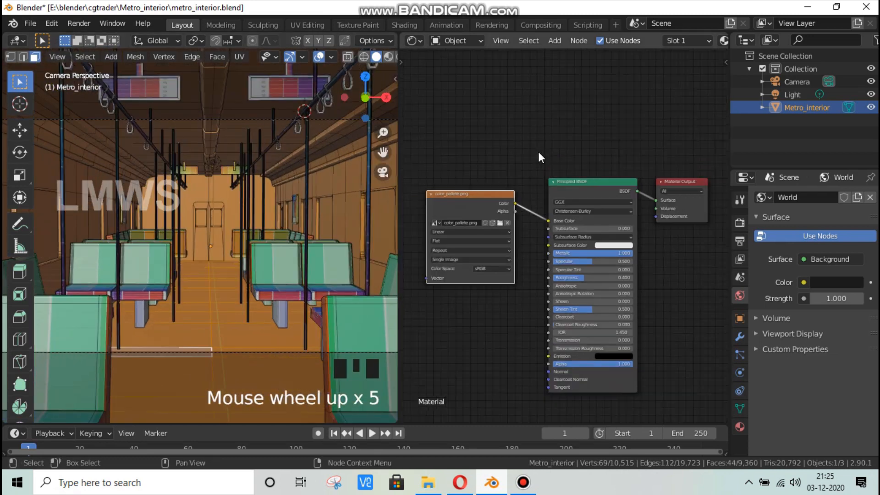
# Step: Create a second material named Floor on Metro_interior and assign it to the selected floor faces
pyautogui.click(739, 426)
pyautogui.scroll(-8, 666, 39)
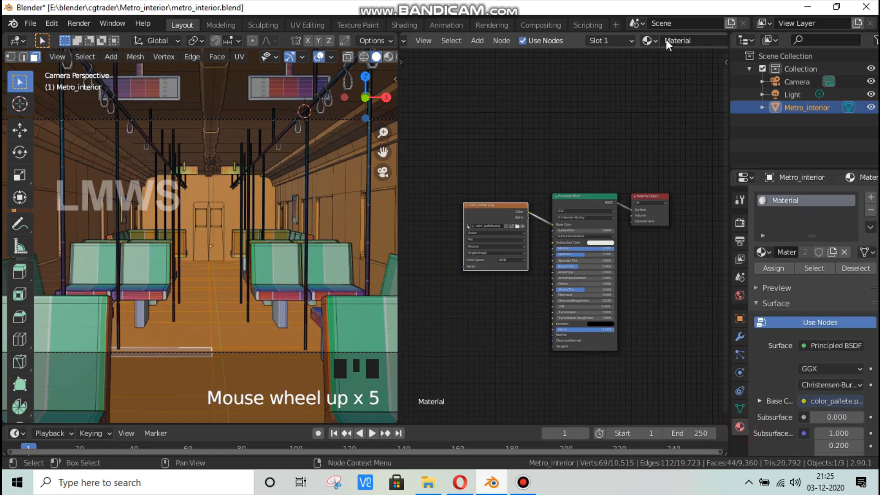
pyautogui.click(870, 198)
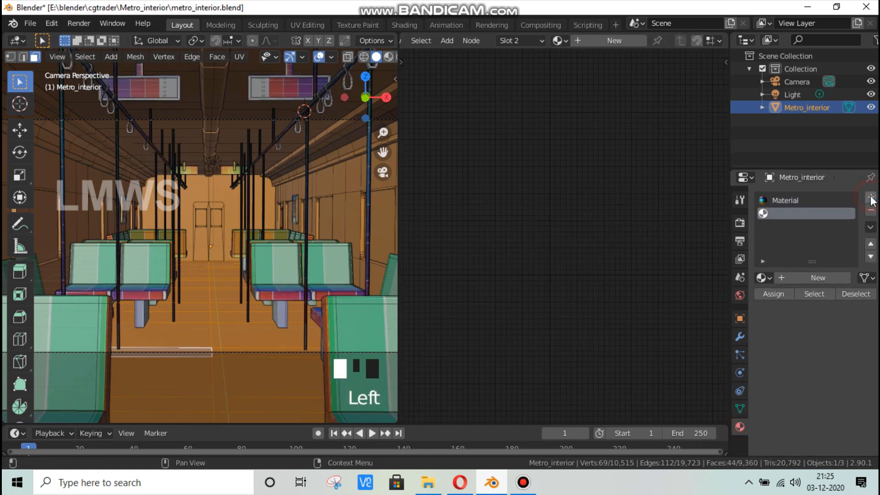
pyautogui.click(809, 278)
pyautogui.click(798, 278)
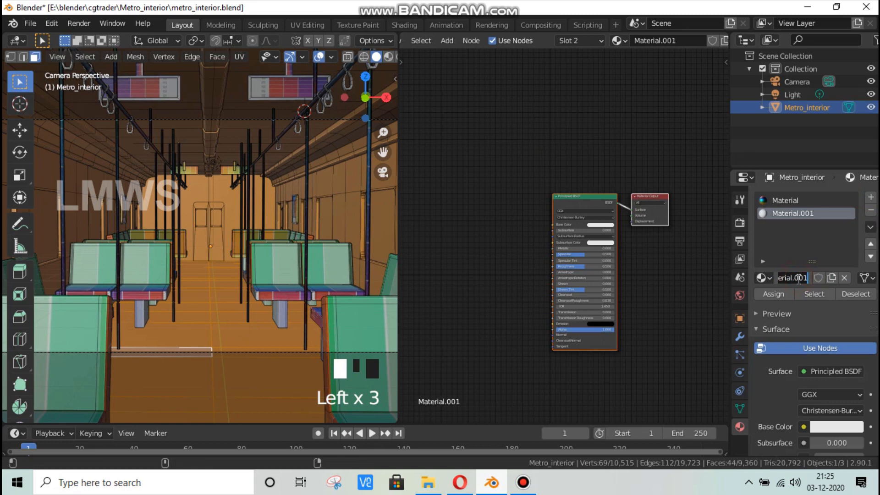
pyautogui.write('Floor')
pyautogui.press('Return')
pyautogui.click(765, 296)
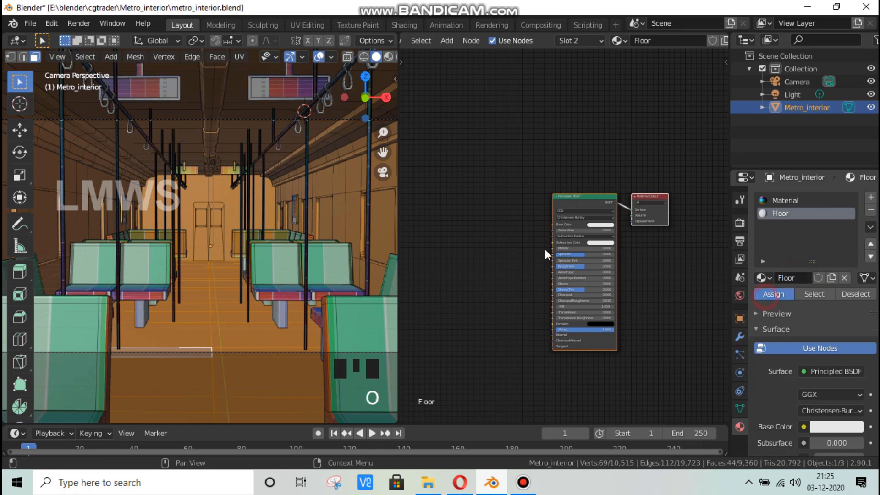
# Step: Add an Image Texture node to the Floor material, placed beside the inputs of the Principled BSDF node
pyautogui.scroll(2, 527, 220)
pyautogui.hotkey('shift', 'a')
pyautogui.click(482, 160)
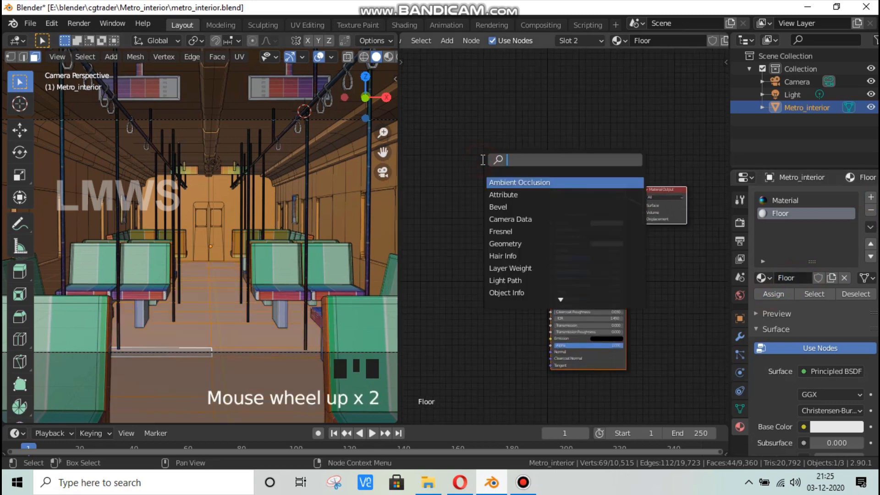
pyautogui.write('imag')
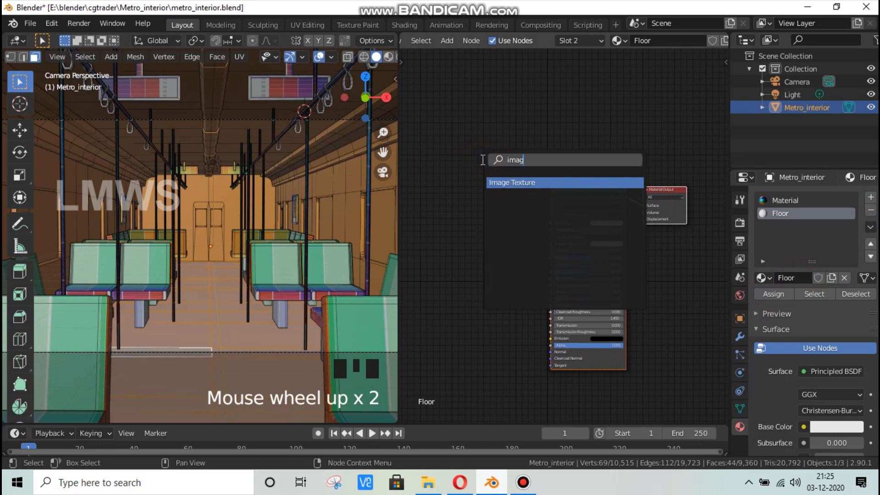
pyautogui.press('Return')
pyautogui.click(432, 182)
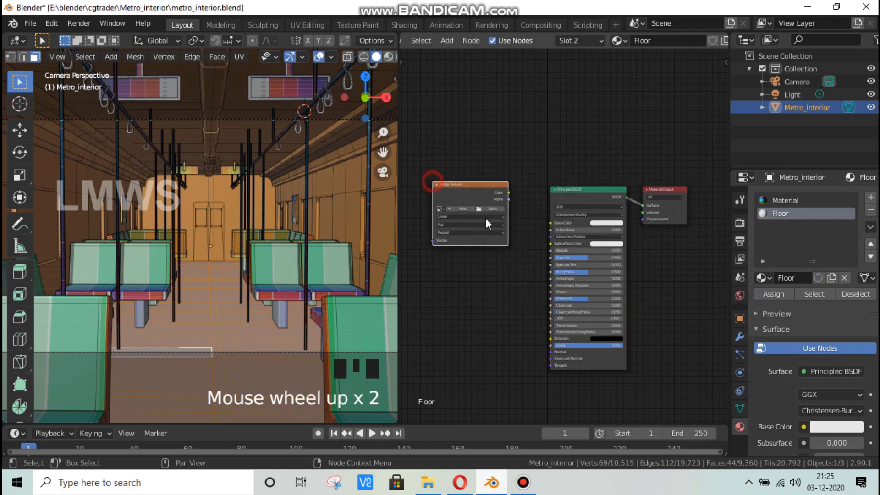
# Step: Check the terrazzo floor reference in the browser and load the downloaded 500_F_235008702 image into the Floor material's Image Texture node
pyautogui.click(460, 482)
pyautogui.click(380, 12)
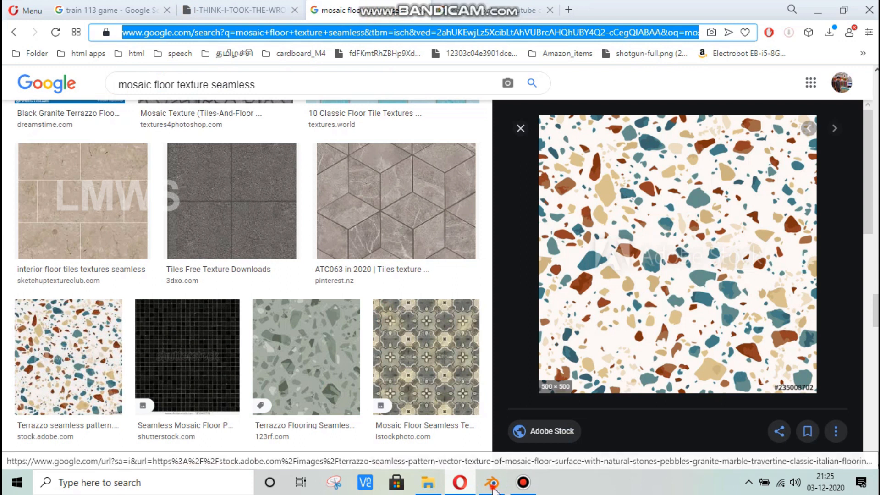
pyautogui.click(491, 482)
pyautogui.click(495, 210)
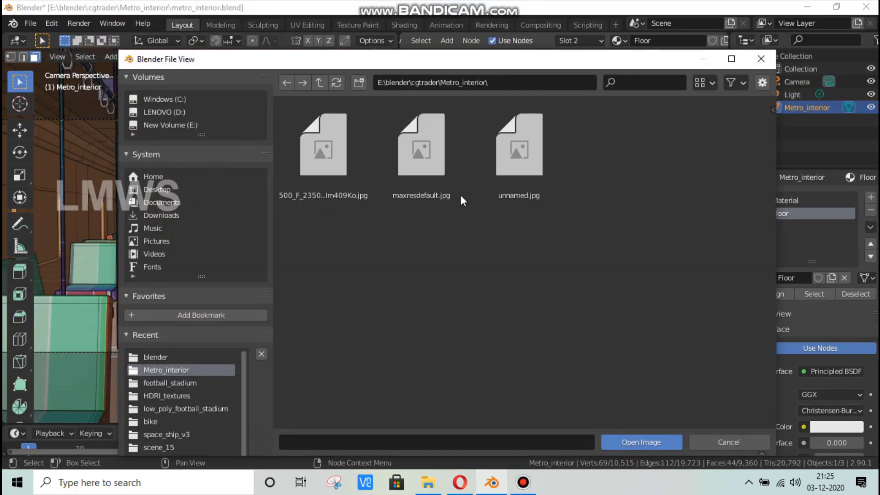
pyautogui.doubleClick(323, 146)
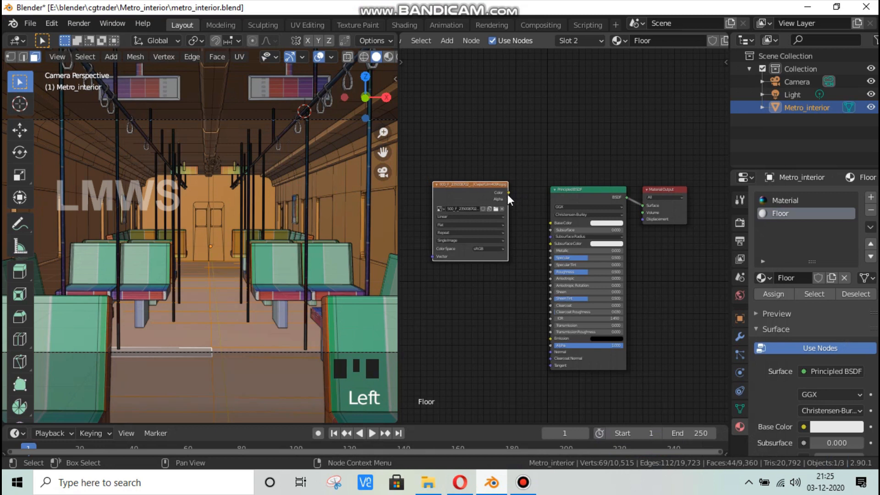
# Step: Connect the Image Texture's Color output to the Principled BSDF's Base Color and save the file
pyautogui.moveTo(507, 193); pyautogui.dragTo(550, 226)
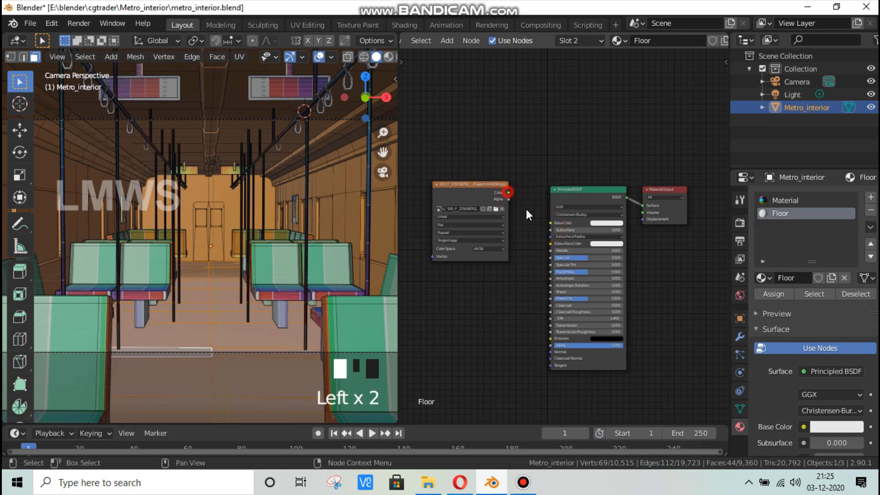
pyautogui.moveTo(507, 193); pyautogui.dragTo(550, 223)
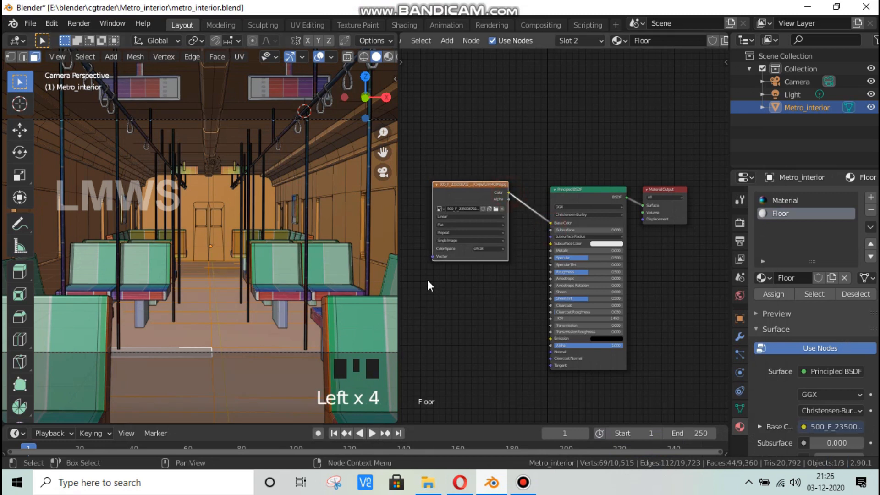
pyautogui.hotkey('ctrl', 's')
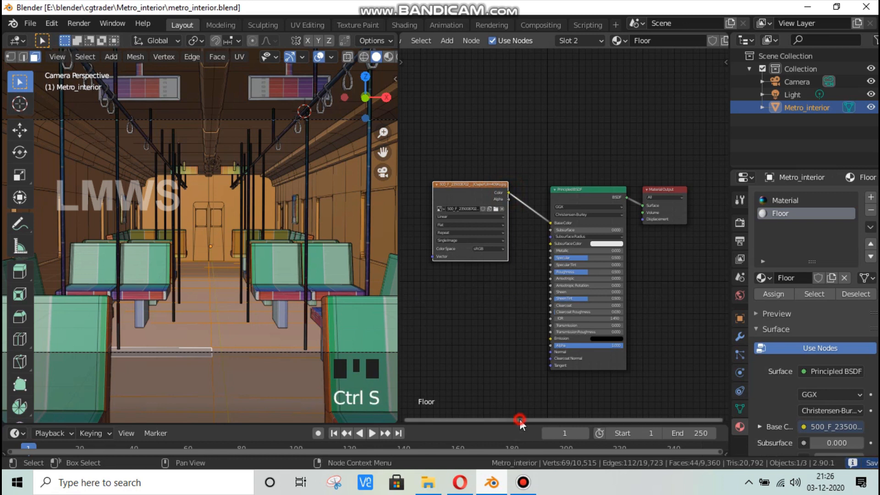
# Step: Switch to the UV Editing workspace in top view and set the solid shading to Texture color with Cavity enabled
pyautogui.keyDown('ctrl'); pyautogui.scroll(3, 519, 420); pyautogui.keyUp('ctrl')
pyautogui.click(307, 25)
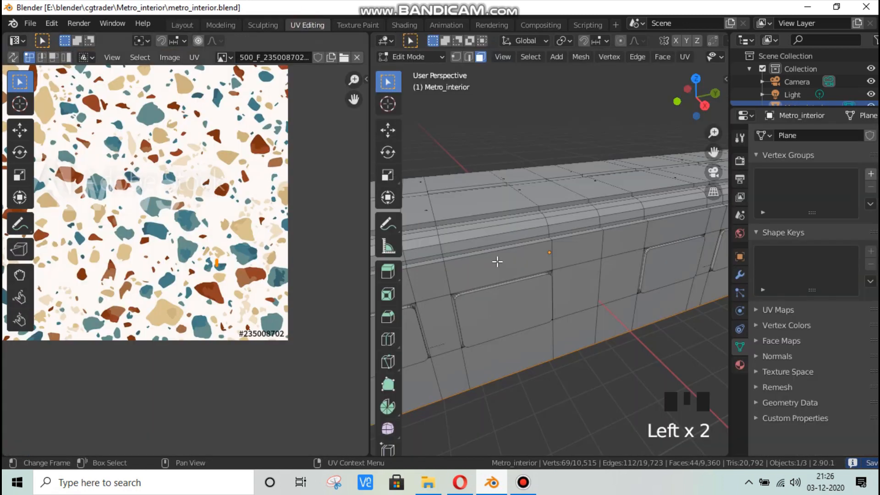
pyautogui.scroll(-6, 571, 236)
pyautogui.press('KP_7')
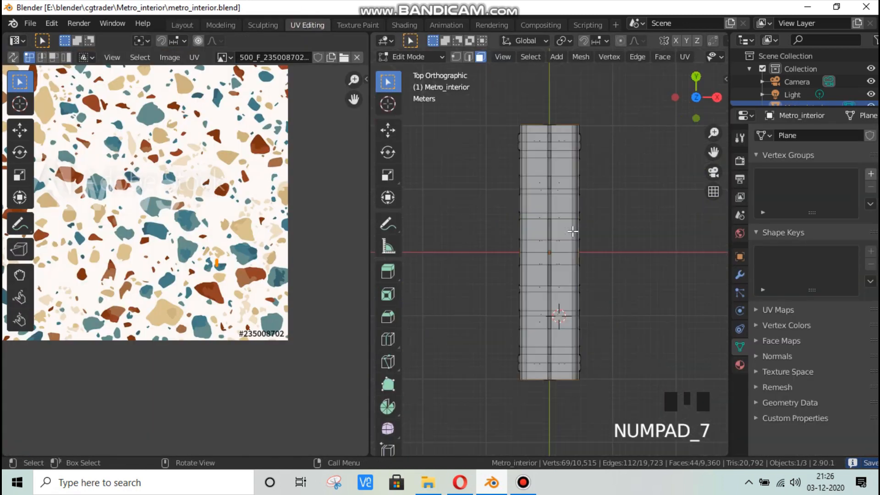
pyautogui.scroll(-3, 691, 53)
pyautogui.scroll(-2, 691, 52)
pyautogui.click(715, 57)
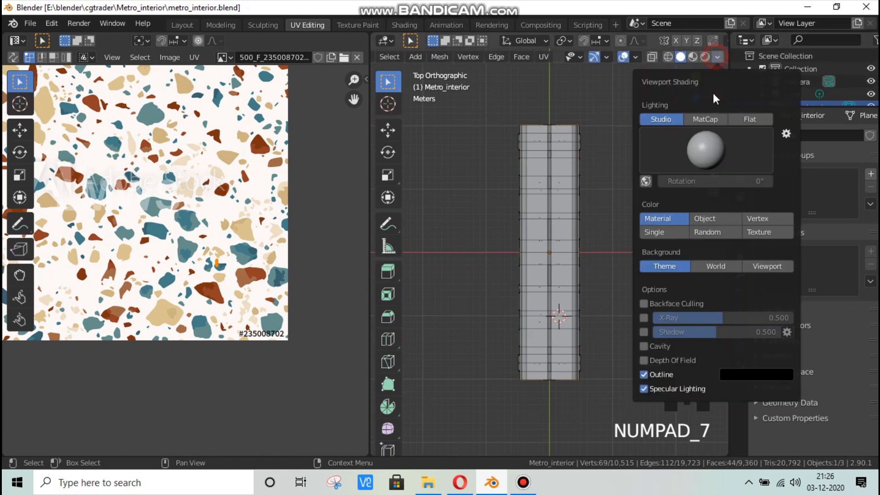
pyautogui.click(643, 346)
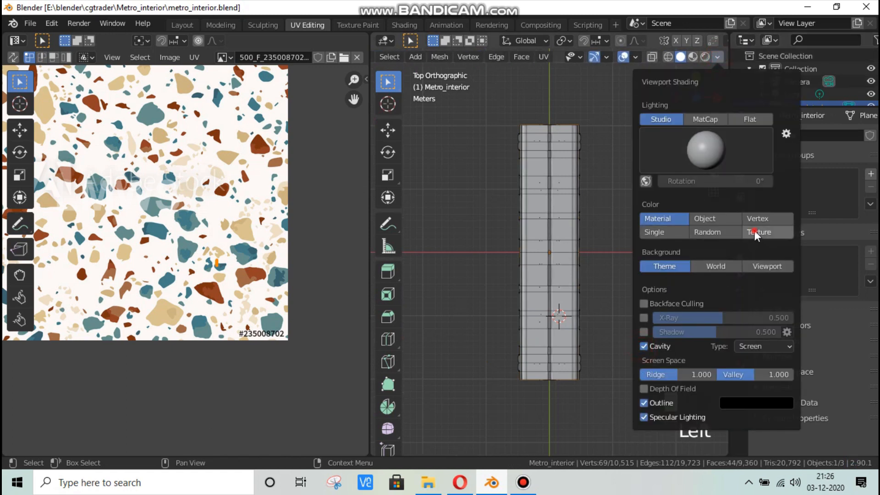
pyautogui.click(756, 231)
pyautogui.click(523, 482)
pyautogui.click(523, 482)
pyautogui.scroll(1, 559, 320)
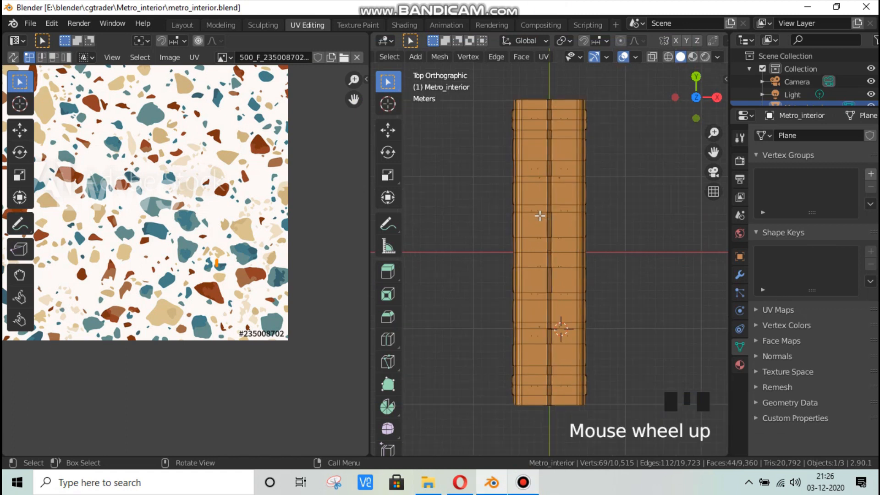
# Step: Unwrap the selected floor faces with Project From View and scale their UVs up about 2.66 times
pyautogui.scroll(-2, 560, 316)
pyautogui.press('u')
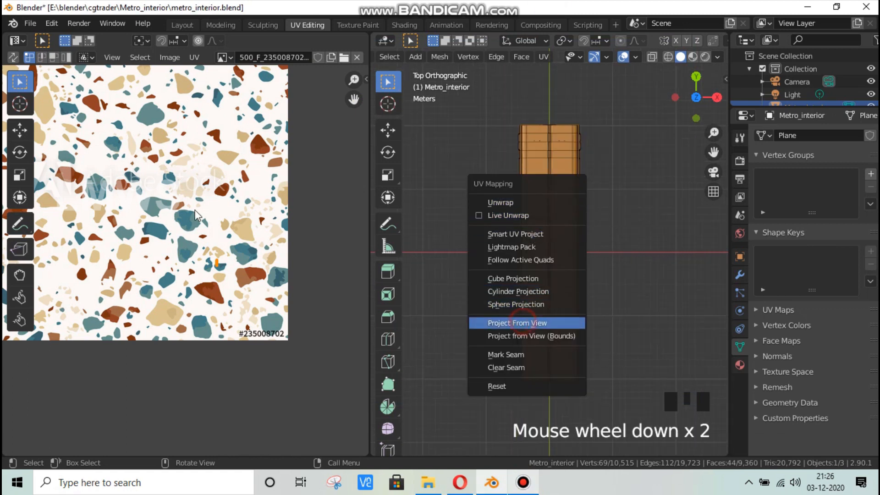
pyautogui.click(523, 323)
pyautogui.press('a')
pyautogui.press('s')
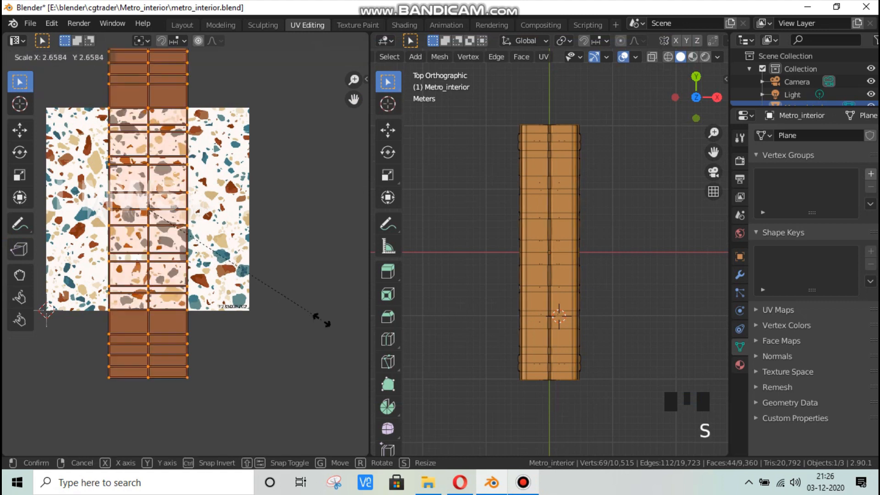
pyautogui.click(313, 61)
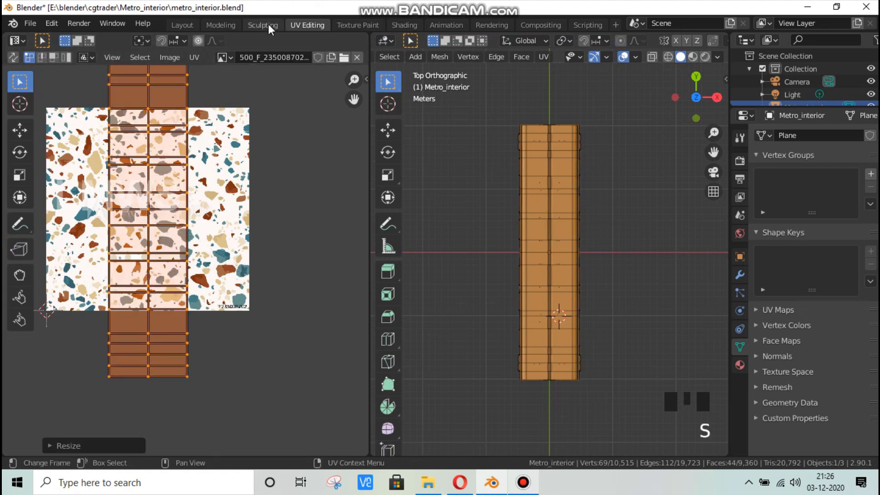
# Step: Return to the Layout workspace and add a Texture Coordinate node to the Floor material ahead of the Image Texture node
pyautogui.click(403, 25)
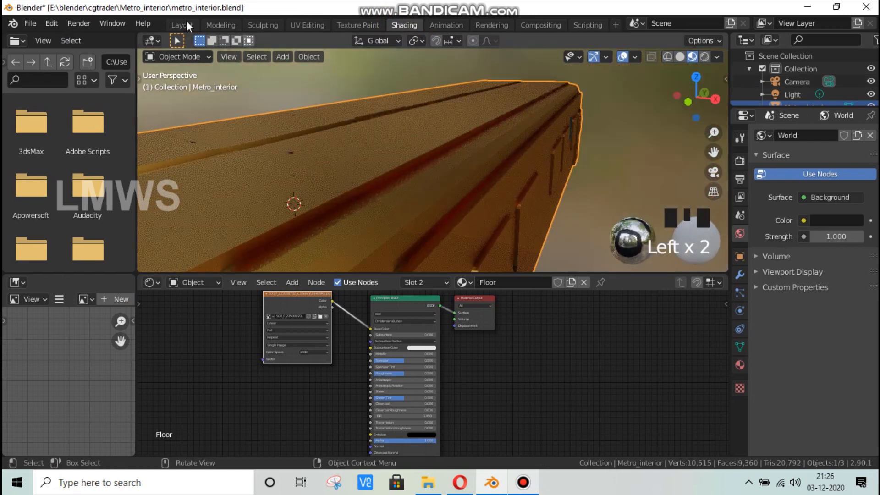
pyautogui.click(183, 24)
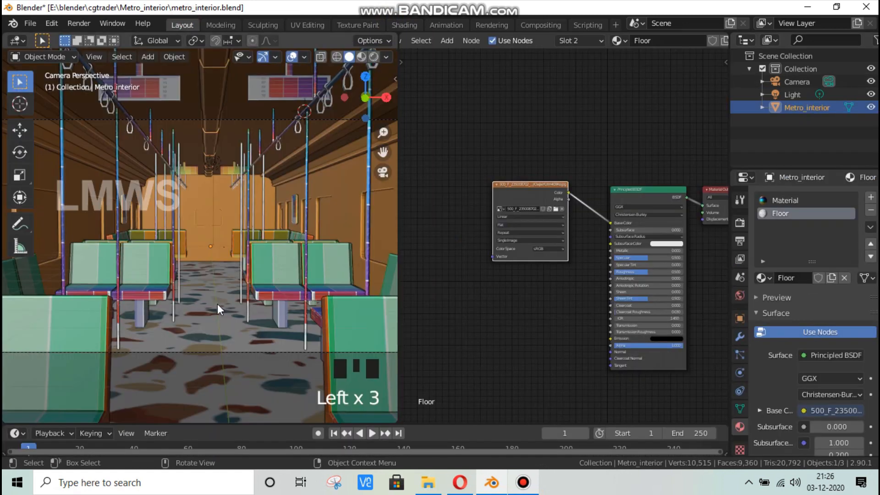
pyautogui.scroll(2, 217, 304)
pyautogui.click(516, 156)
pyautogui.hotkey('shift', 'a')
pyautogui.click(516, 156)
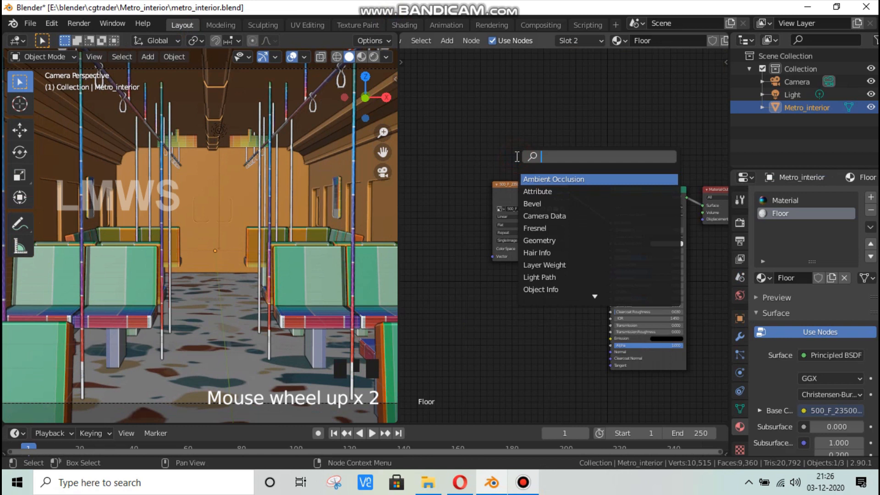
pyautogui.write('image')
pyautogui.press('BackSpace')
pyautogui.press('BackSpace')
pyautogui.press('BackSpace')
pyautogui.press('BackSpace')
pyautogui.press('BackSpace')
pyautogui.write('tex')
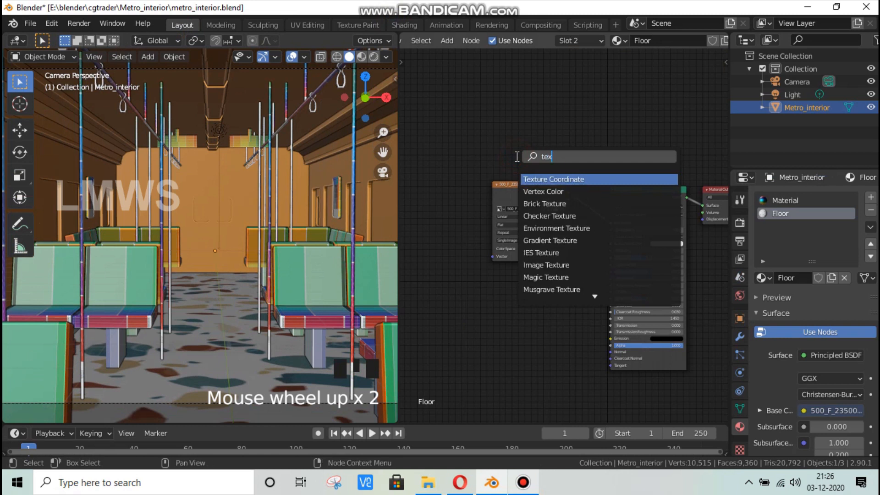
pyautogui.press('Return')
pyautogui.click(715, 181)
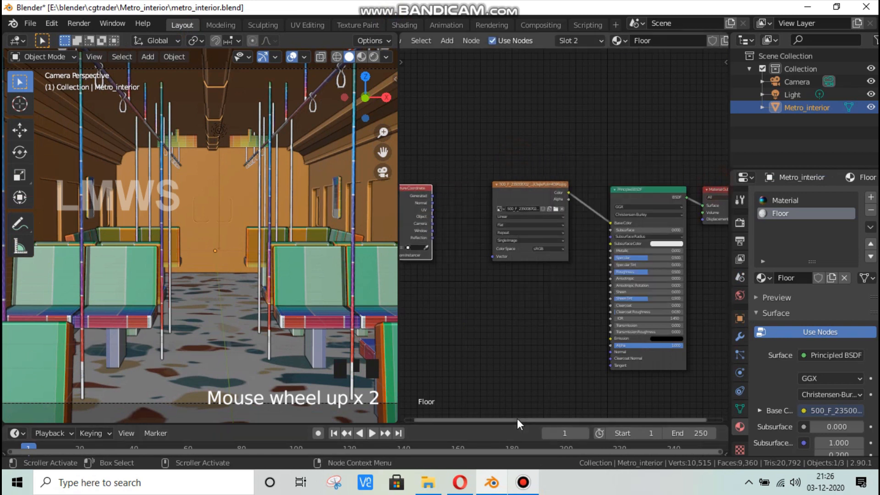
# Step: Add a Mapping node between the Texture Coordinate and Image Texture nodes
pyautogui.moveTo(518, 418); pyautogui.dragTo(398, 415)
pyautogui.hotkey('shift', 'a')
pyautogui.click(564, 106)
pyautogui.write('mapp')
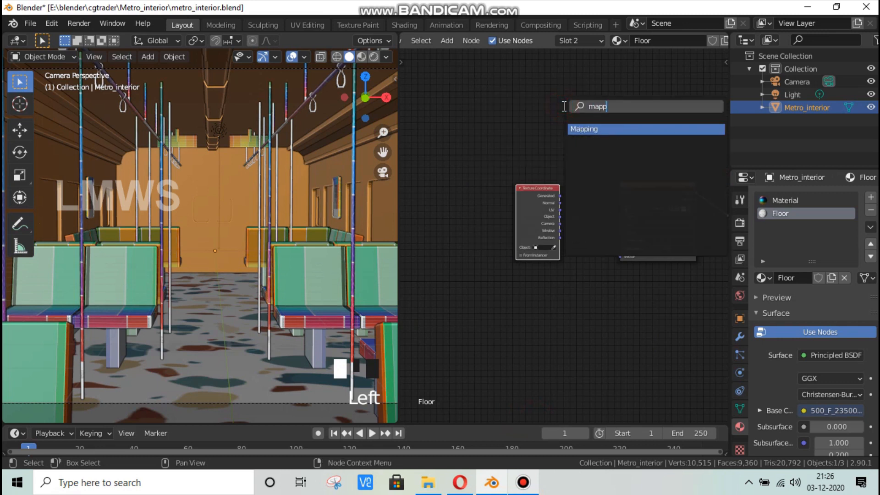
pyautogui.press('Return')
pyautogui.click(558, 161)
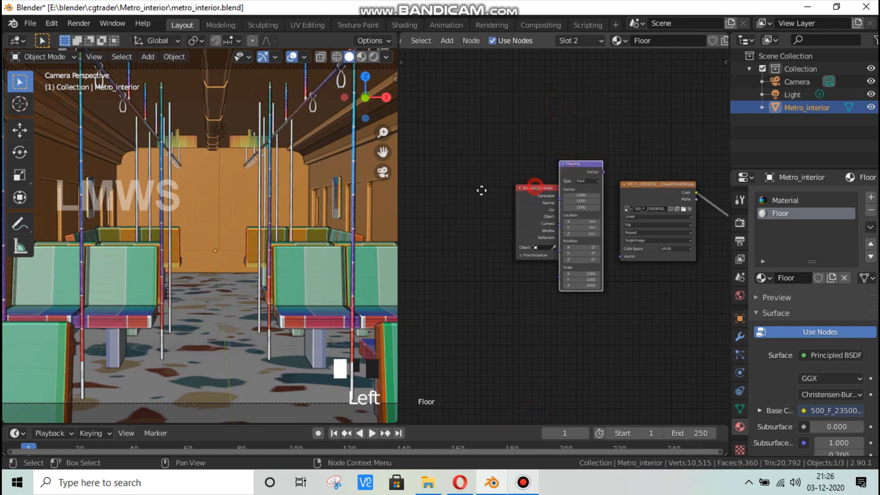
# Step: Space out the nodes and connect the UV output to Mapping and the Mapping output to the Image Texture's Vector input
pyautogui.moveTo(481, 190); pyautogui.dragTo(482, 190)
pyautogui.moveTo(570, 167); pyautogui.dragTo(541, 170)
pyautogui.moveTo(500, 215); pyautogui.dragTo(532, 193)
pyautogui.moveTo(598, 212); pyautogui.dragTo(621, 257)
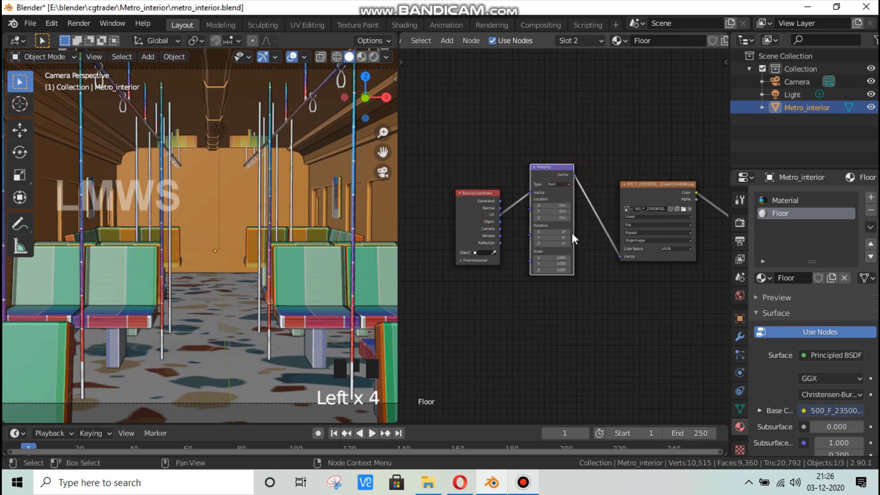
# Step: Show the camera view in Rendered shading and set the Mapping node's X, Y and Z scale to 5
pyautogui.click(373, 56)
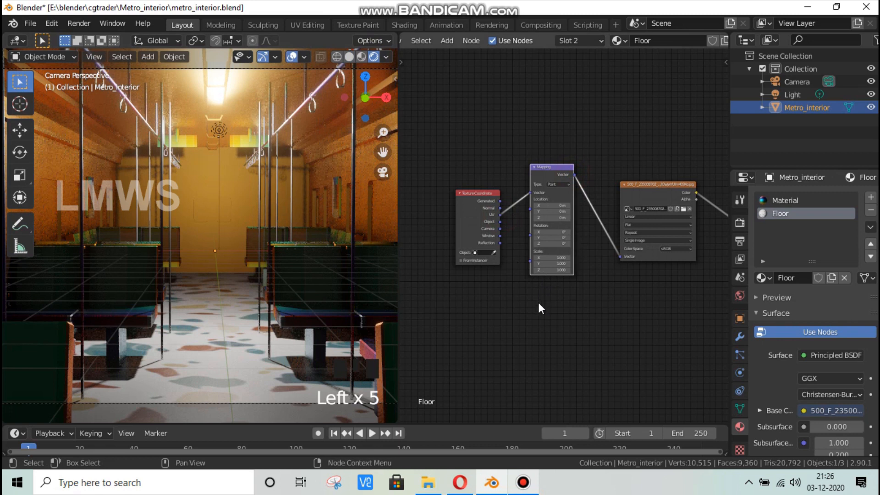
pyautogui.scroll(2, 545, 279)
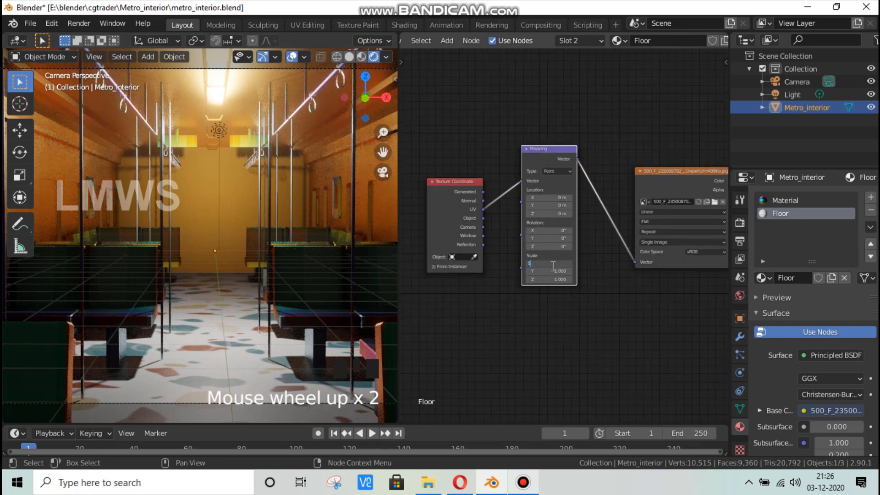
pyautogui.click(337, 363)
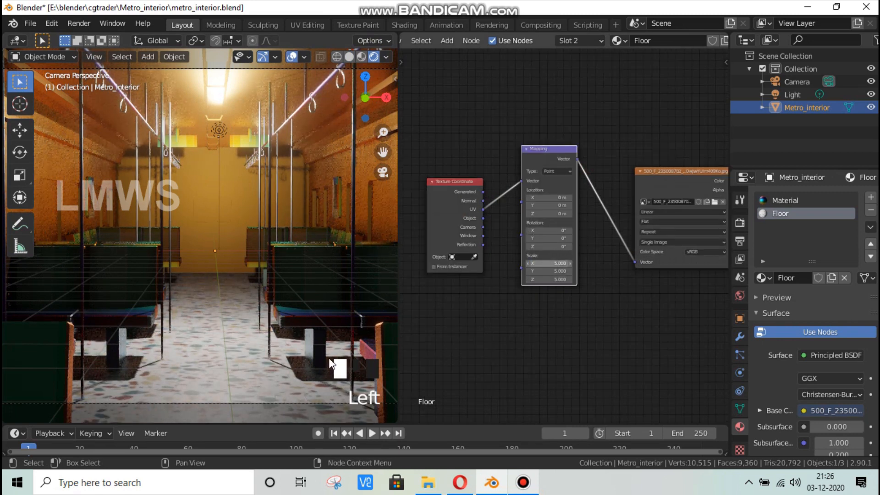
# Step: Set the Floor material's Metallic to 0.327 and Roughness to 0.941, and save the file
pyautogui.keyDown('ctrl'); pyautogui.scroll(-6, 634, 337); pyautogui.keyUp('ctrl')
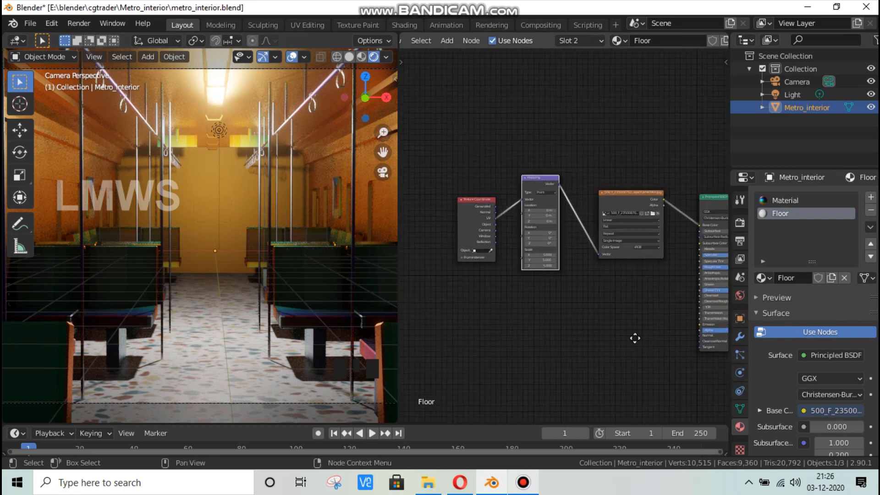
pyautogui.scroll(4, 637, 314)
pyautogui.moveTo(564, 251); pyautogui.dragTo(628, 282)
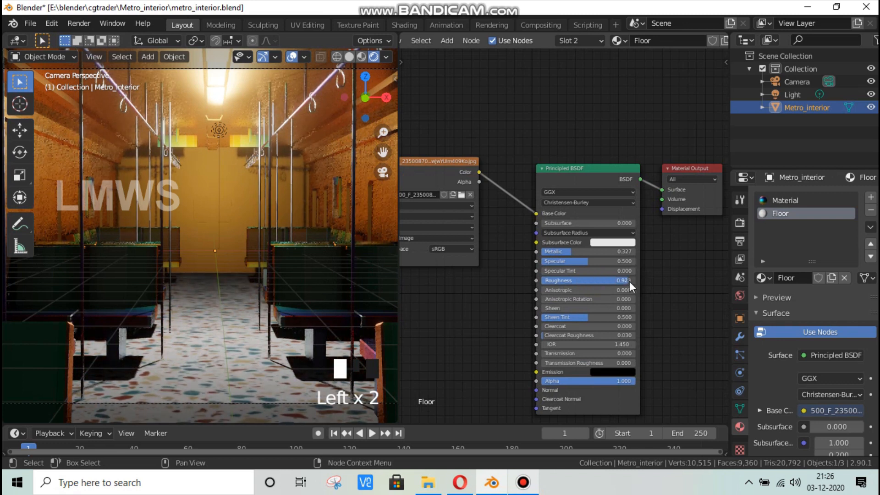
pyautogui.click(298, 210)
pyautogui.hotkey('ctrl', 's')
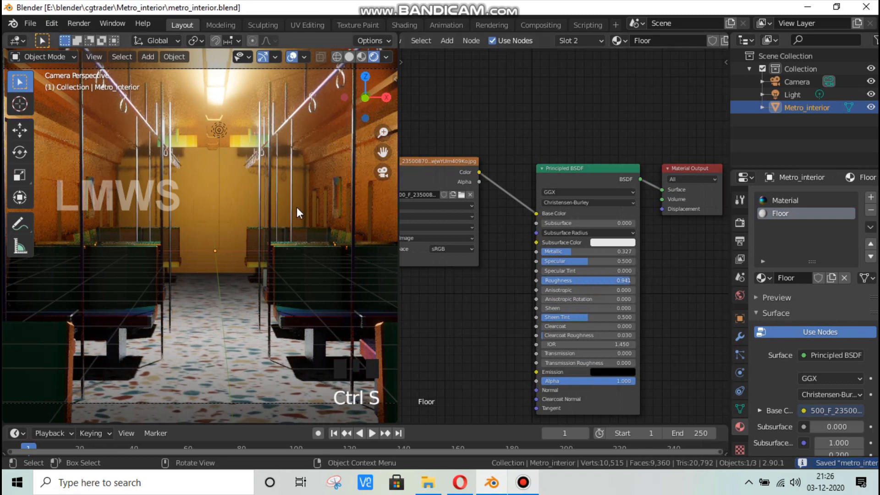
# Step: Select all linked faces of the carriage shell in the UV Editing workspace, with the material slots displayed
pyautogui.scroll(-1, 337, 176)
pyautogui.scroll(-4, 435, 232)
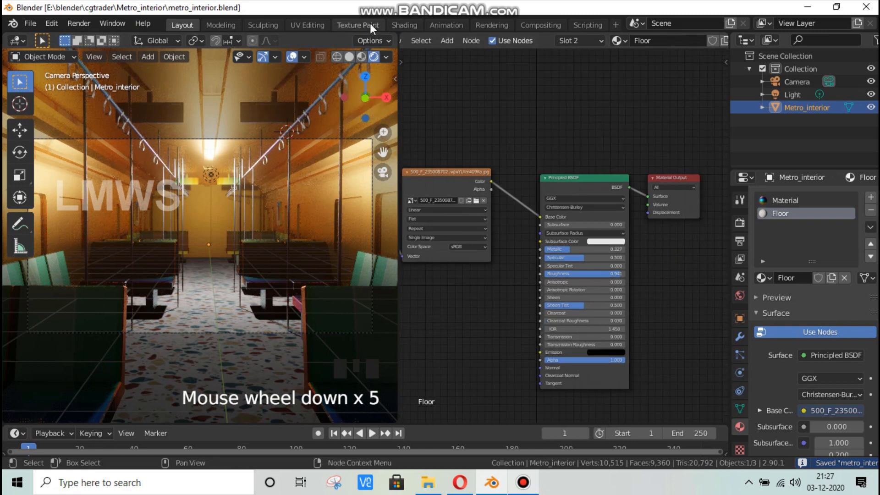
pyautogui.click(788, 202)
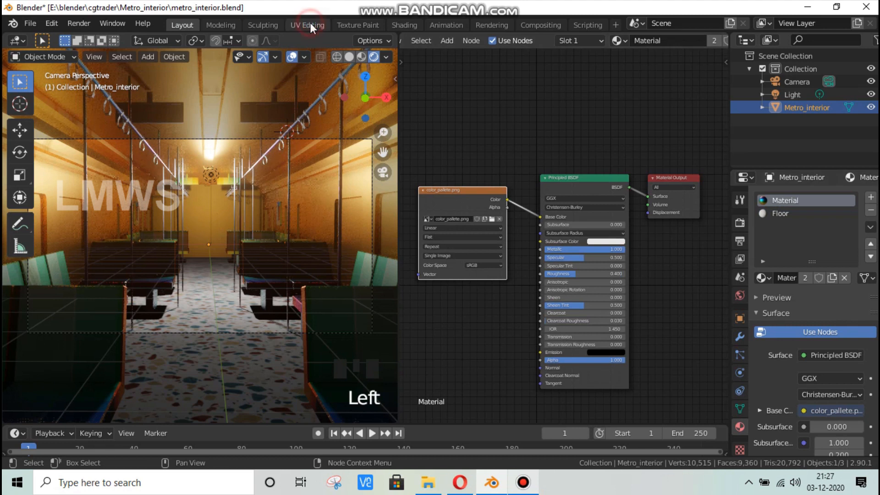
pyautogui.click(309, 25)
pyautogui.moveTo(696, 110); pyautogui.dragTo(738, 313)
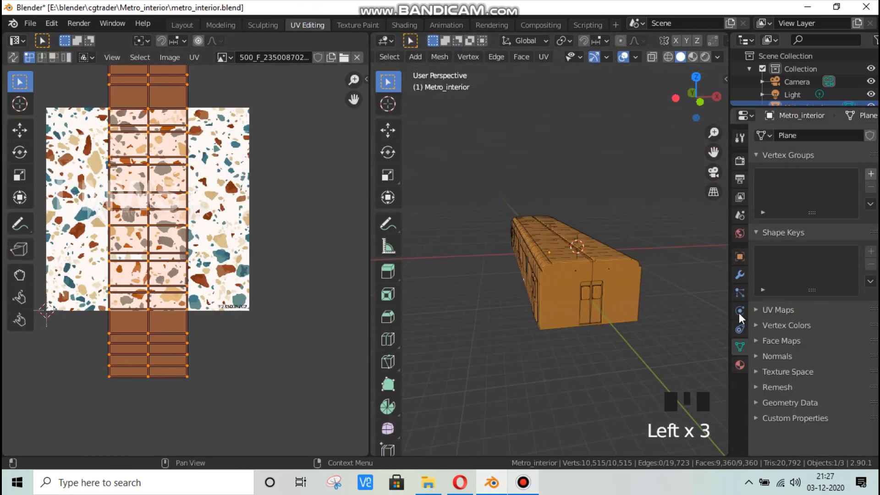
pyautogui.click(739, 365)
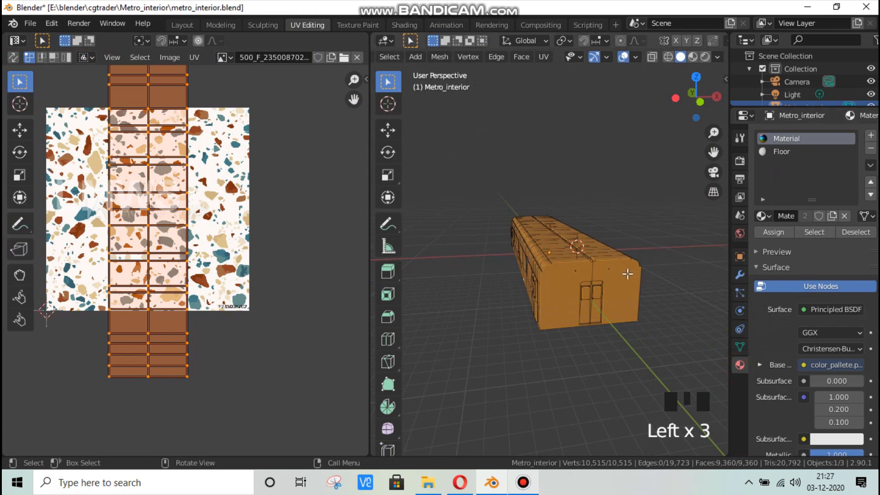
pyautogui.press('l')
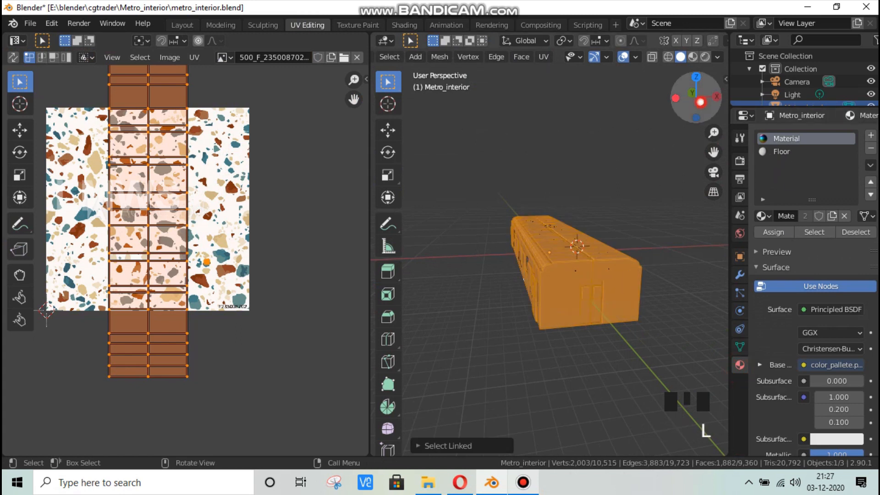
# Step: Deselect the faces assigned to the Floor material, keeping the rest of the carriage shell selected
pyautogui.moveTo(695, 99); pyautogui.dragTo(752, 151)
pyautogui.click(780, 153)
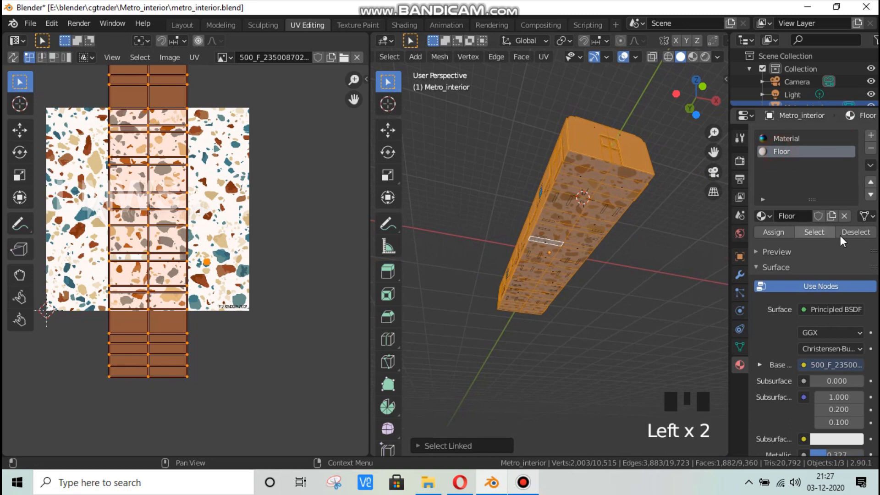
pyautogui.click(848, 233)
pyautogui.moveTo(696, 98); pyautogui.dragTo(696, 147)
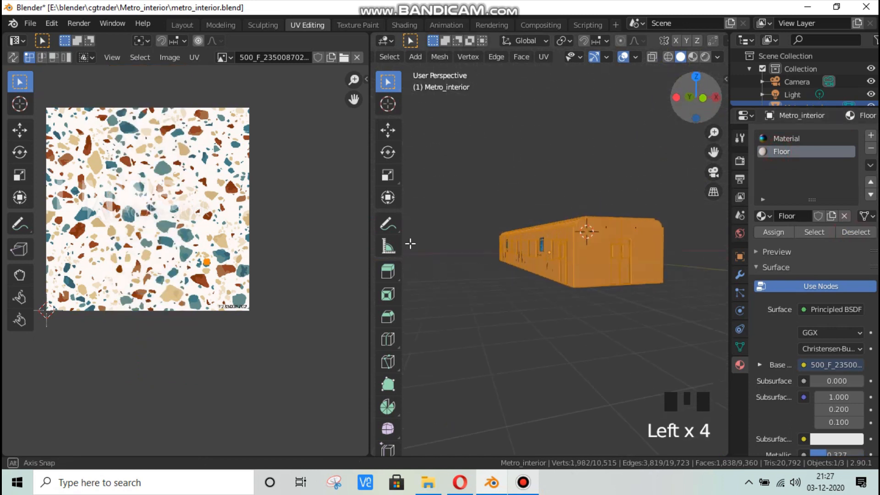
# Step: Display color_pallete.png in the UV editor and move the carriage shell's UVs onto a light yellow-orange swatch
pyautogui.click(223, 56)
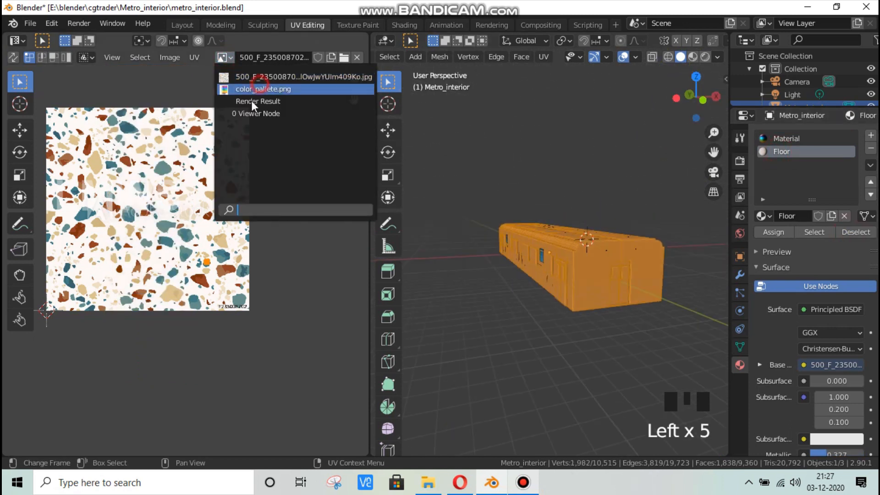
pyautogui.click(255, 89)
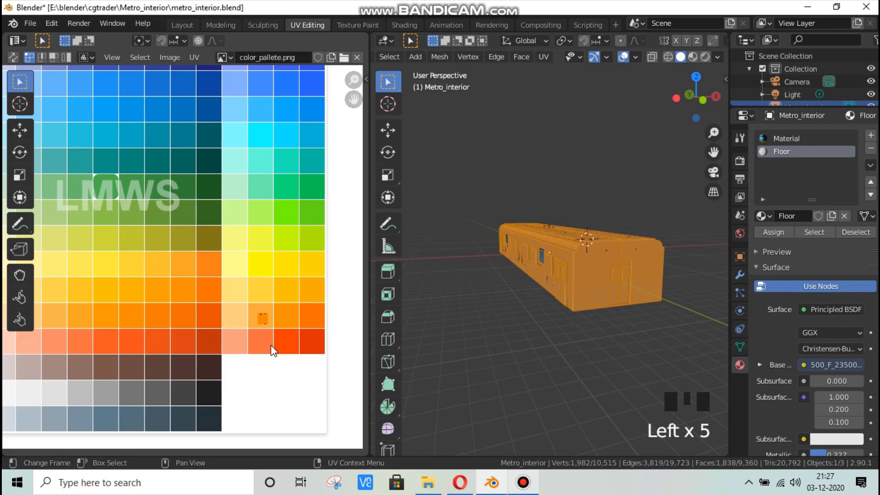
pyautogui.press('g')
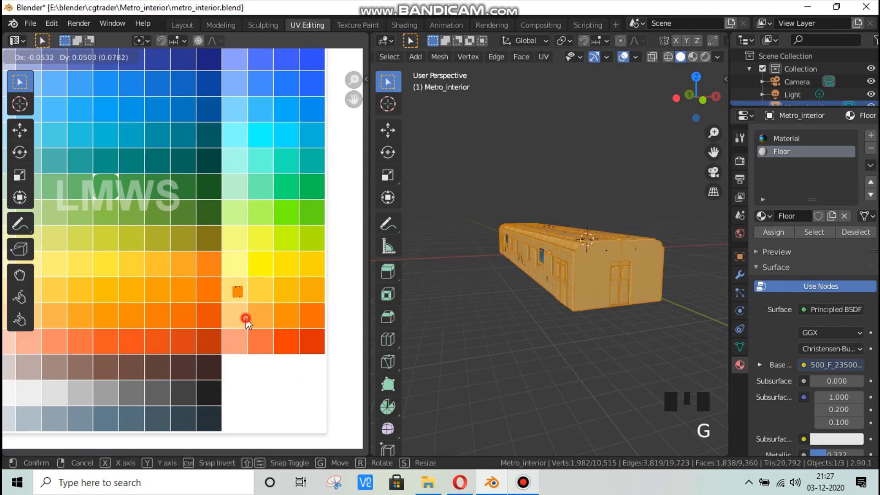
pyautogui.click(246, 322)
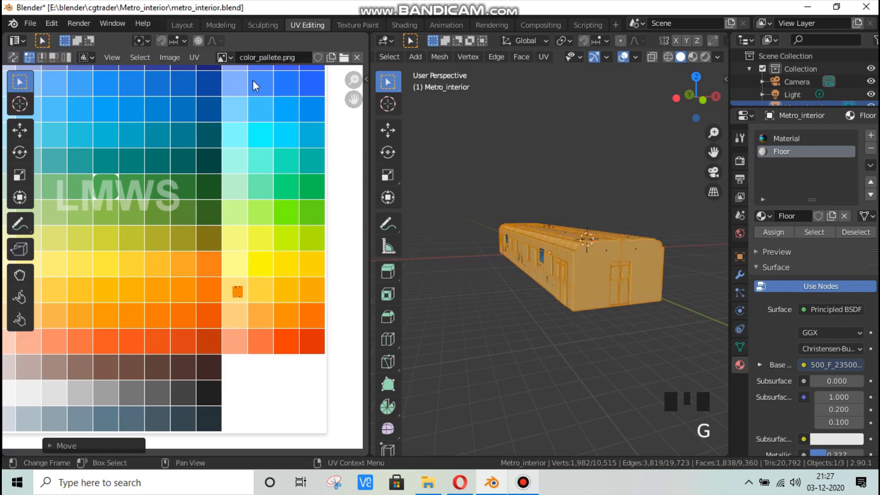
# Step: Return to the Layout workspace, save the file and move the Floor material's image texture node away from the Principled BSDF
pyautogui.click(181, 24)
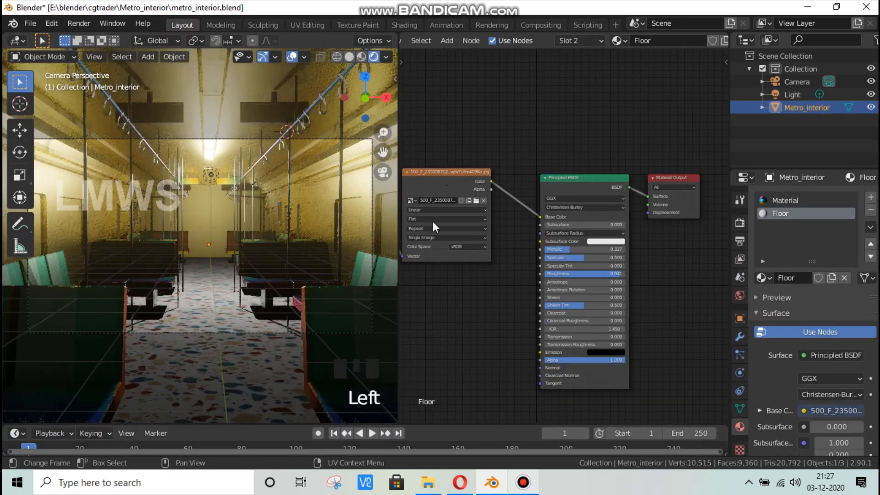
pyautogui.scroll(2, 457, 276)
pyautogui.hotkey('ctrl', 's')
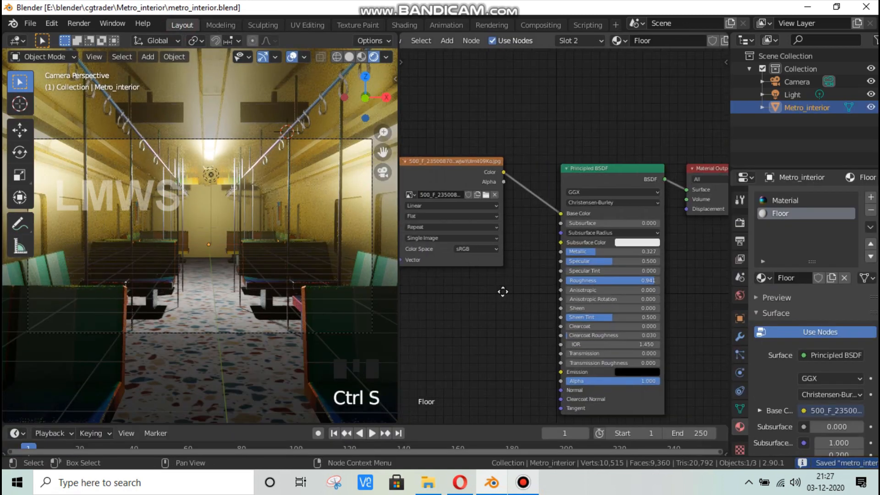
pyautogui.moveTo(518, 172); pyautogui.dragTo(476, 139)
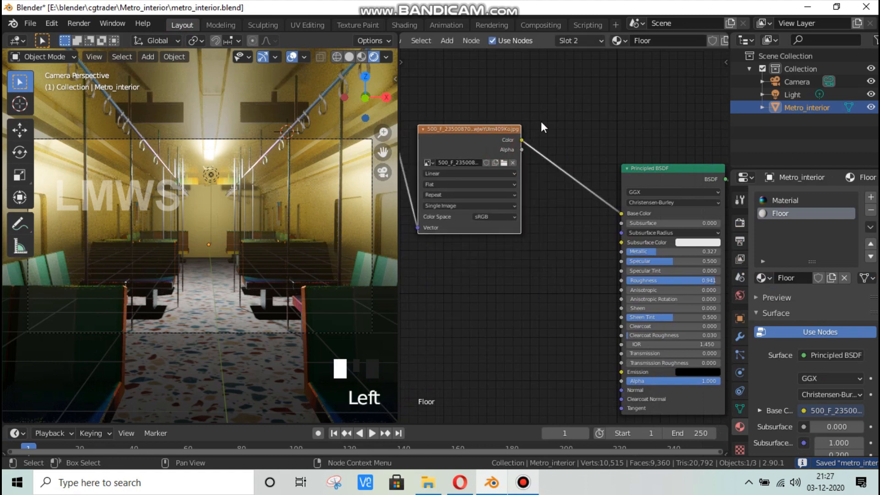
# Step: In the slot named Material, move the palette texture node aside and insert a MixRGB node between its Color output and Base Color
pyautogui.click(784, 200)
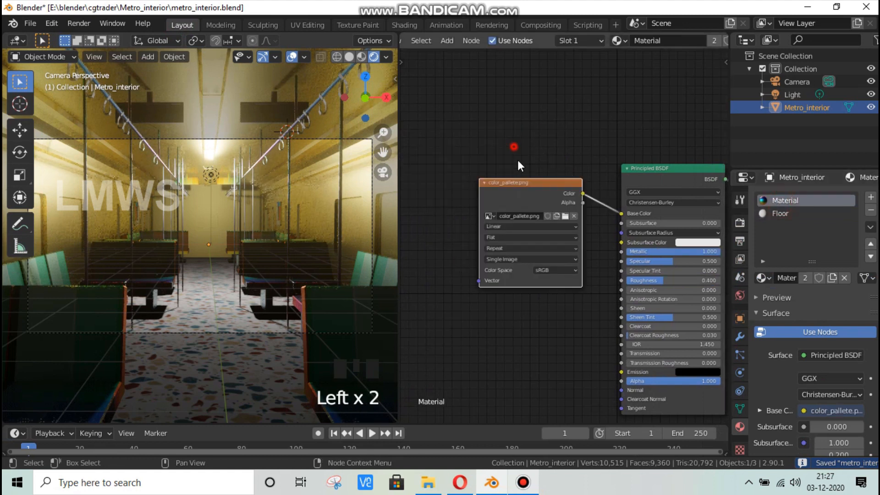
pyautogui.moveTo(519, 183); pyautogui.dragTo(410, 157)
pyautogui.hotkey('shift', 'a')
pyautogui.click(519, 135)
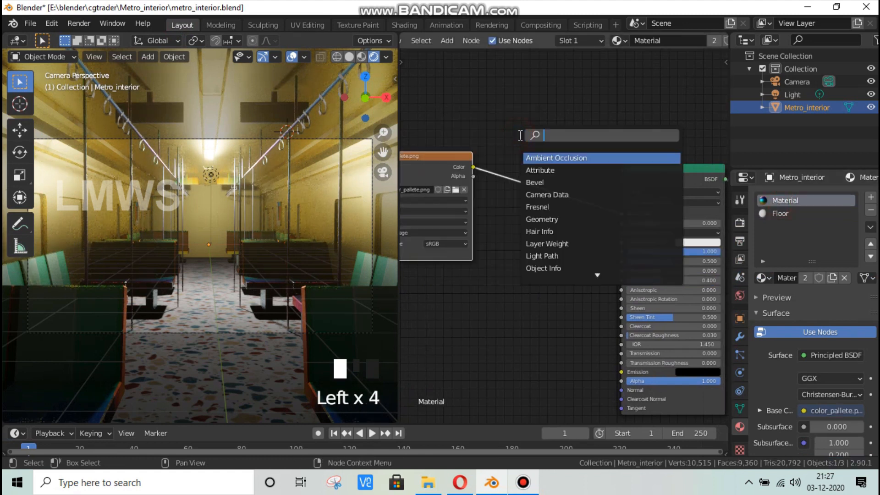
pyautogui.write('mix')
pyautogui.press('Down')
pyautogui.press('Return')
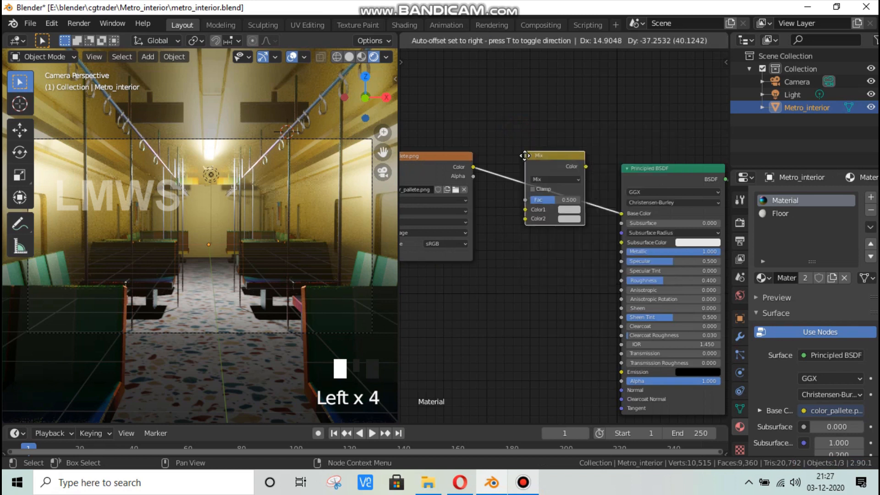
pyautogui.click(523, 160)
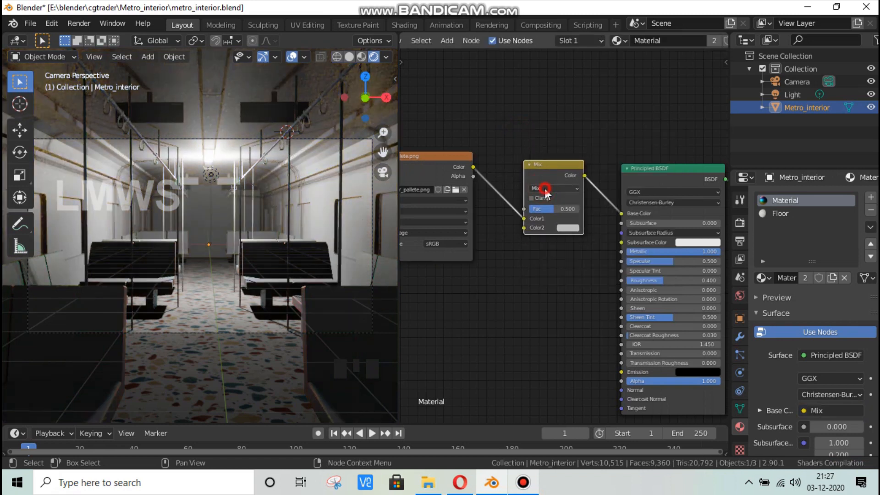
# Step: Set the Mix node's Color2 to a gray with value 0.344 and its blending mode to Multiply
pyautogui.click(544, 189)
pyautogui.click(494, 277)
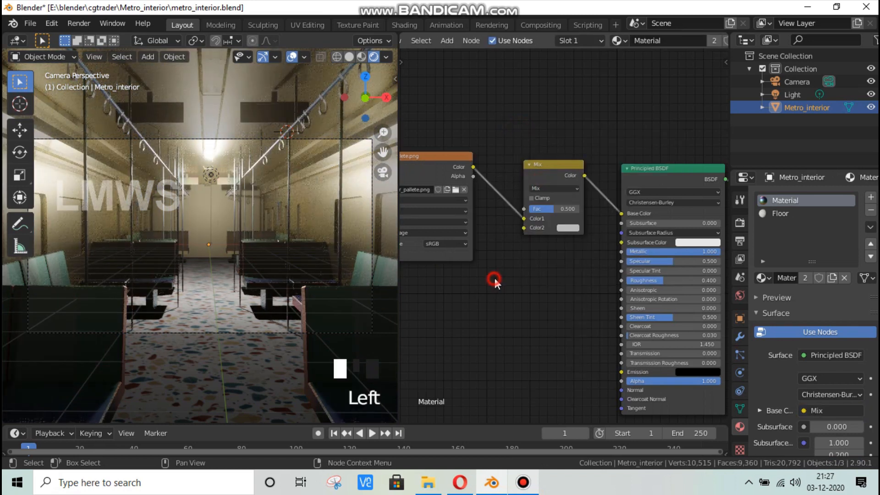
pyautogui.click(575, 227)
pyautogui.click(631, 132)
pyautogui.click(631, 144)
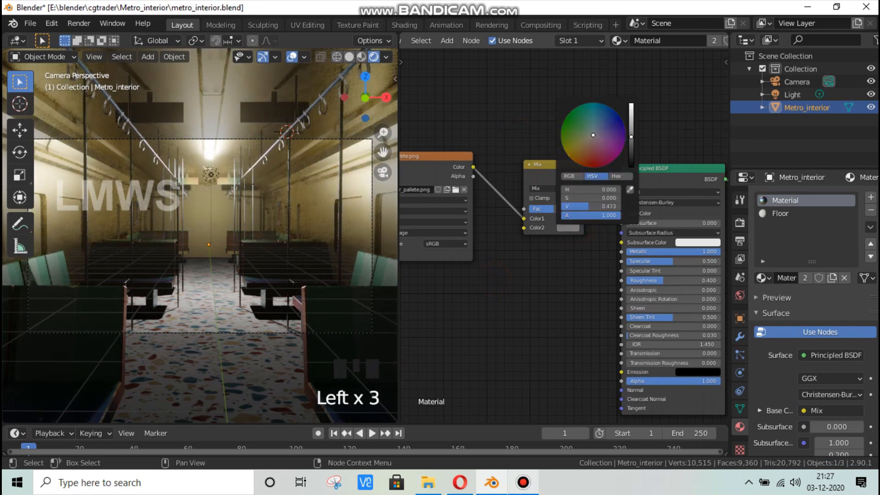
pyautogui.moveTo(631, 144)
pyautogui.mouseDown()
pyautogui.moveTo(630, 164)
pyautogui.moveTo(631, 151)
pyautogui.mouseUp()
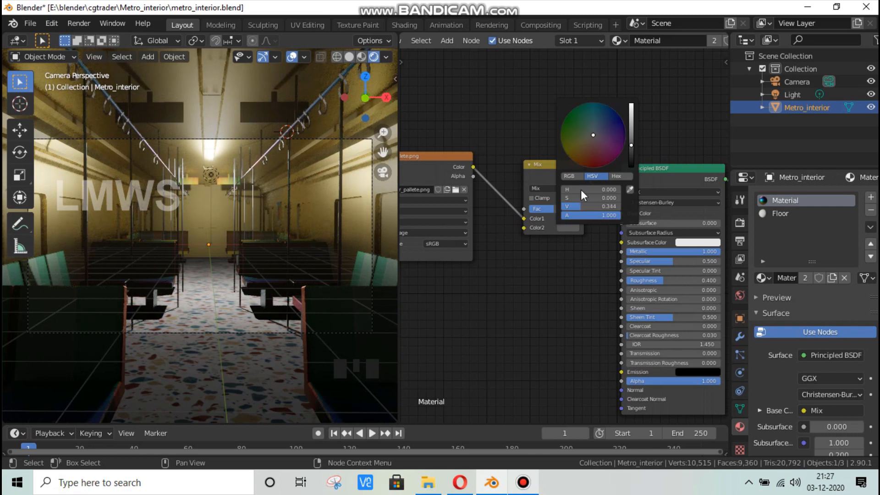
pyautogui.click(544, 189)
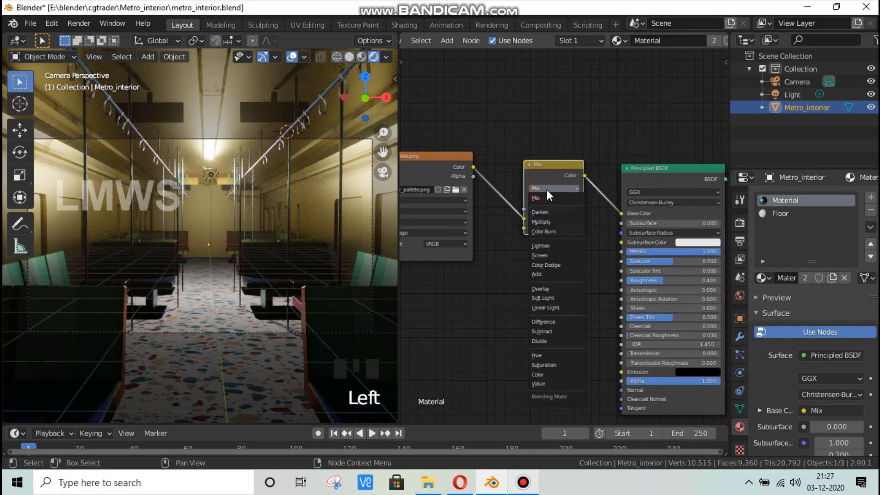
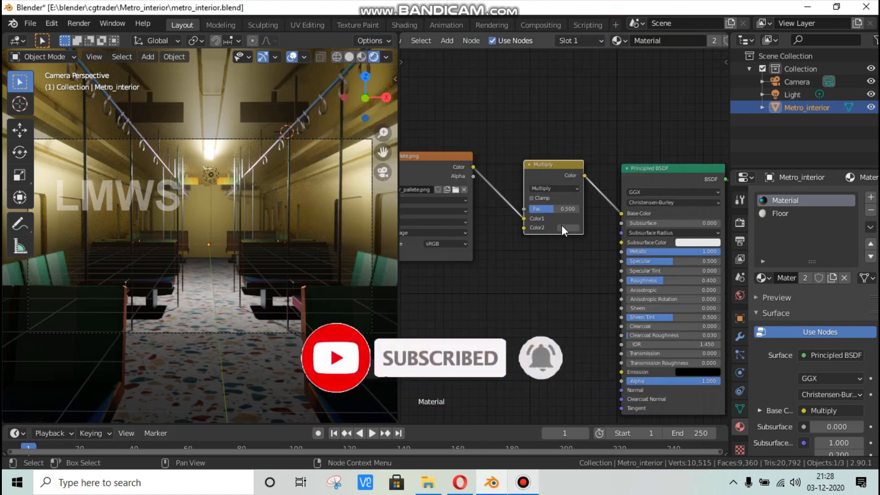
# Step: Darken the Multiply node's Color2 to a value of about 0.304, set its factor to 0.775, and save the file
pyautogui.click(563, 228)
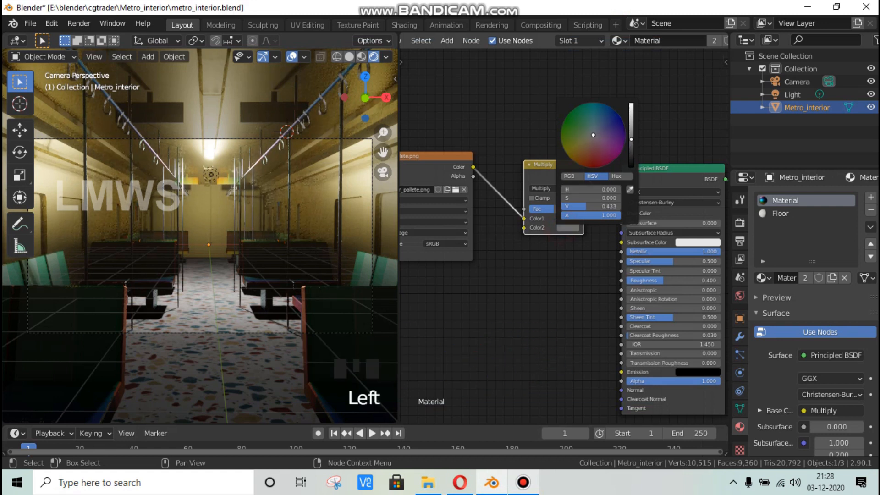
pyautogui.moveTo(631, 139); pyautogui.dragTo(631, 148)
pyautogui.click(507, 244)
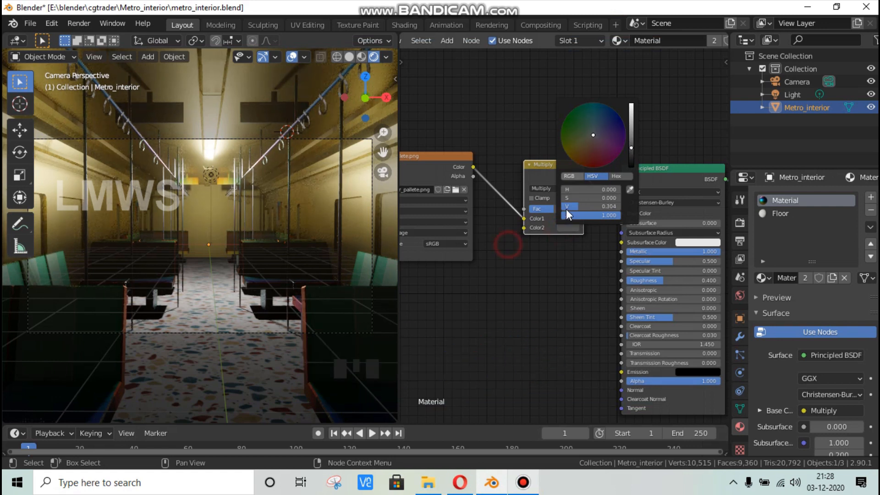
pyautogui.moveTo(566, 209)
pyautogui.mouseDown()
pyautogui.moveTo(585, 209)
pyautogui.moveTo(567, 209)
pyautogui.mouseUp()
pyautogui.click(504, 290)
pyautogui.click(177, 254)
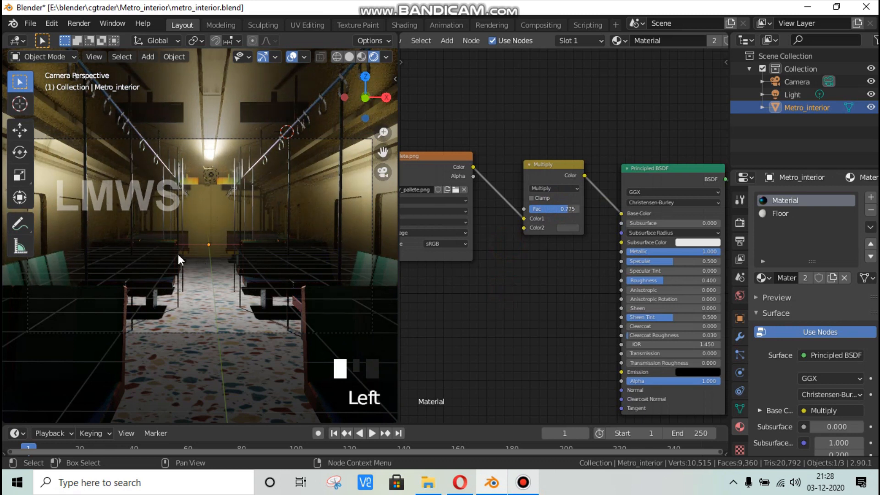
pyautogui.hotkey('ctrl', 's')
# Step: Widen the 3D viewport beside the node editor and switch it to solid shading
pyautogui.moveTo(400, 93); pyautogui.dragTo(450, 95)
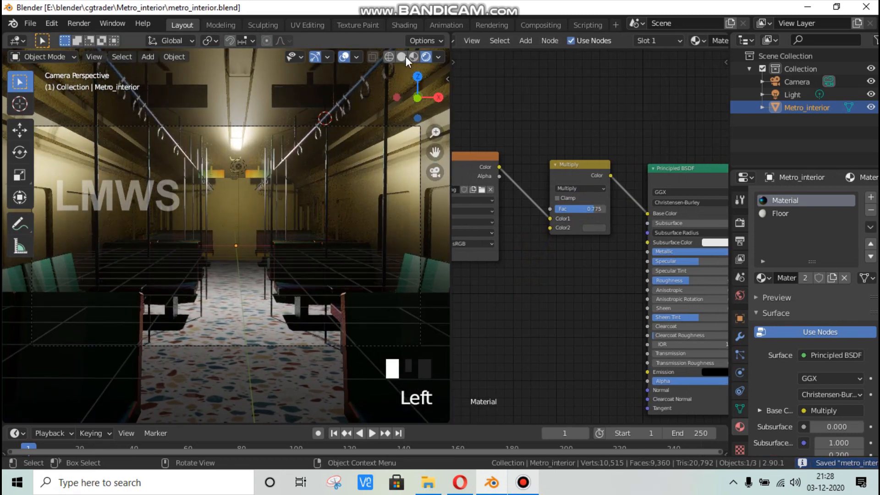
pyautogui.scroll(-2, 282, 168)
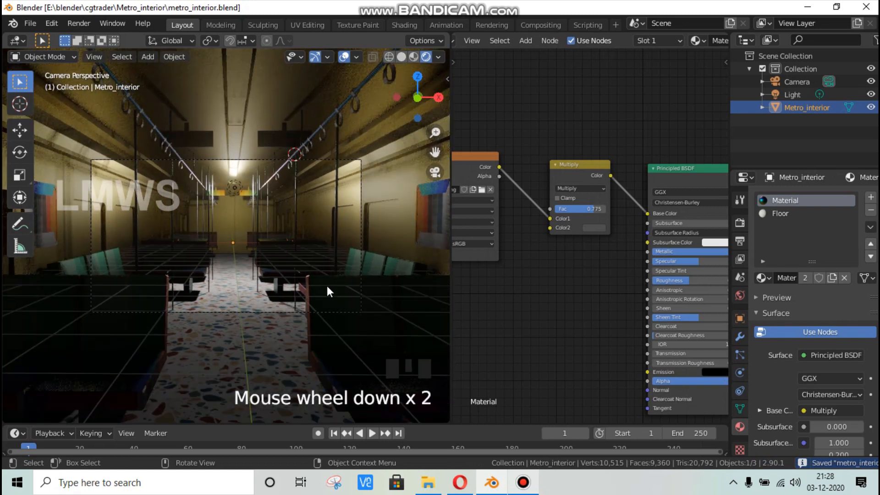
pyautogui.click(347, 297)
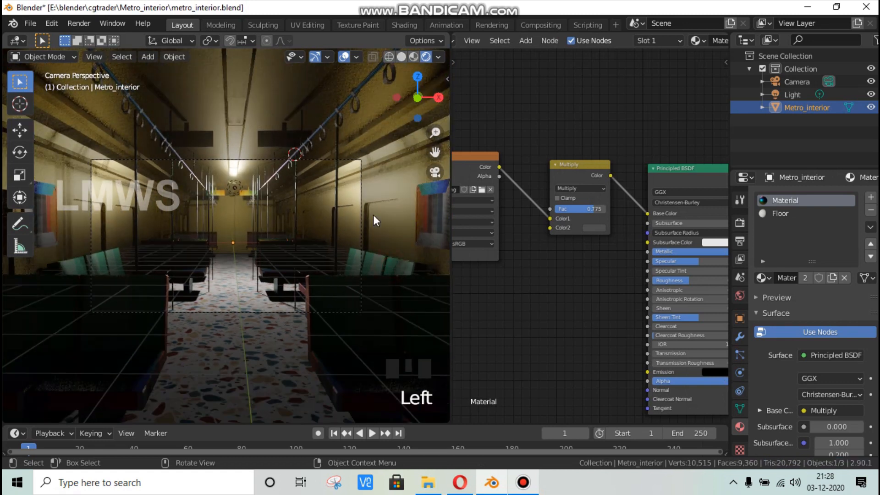
pyautogui.scroll(1, 371, 243)
pyautogui.click(401, 57)
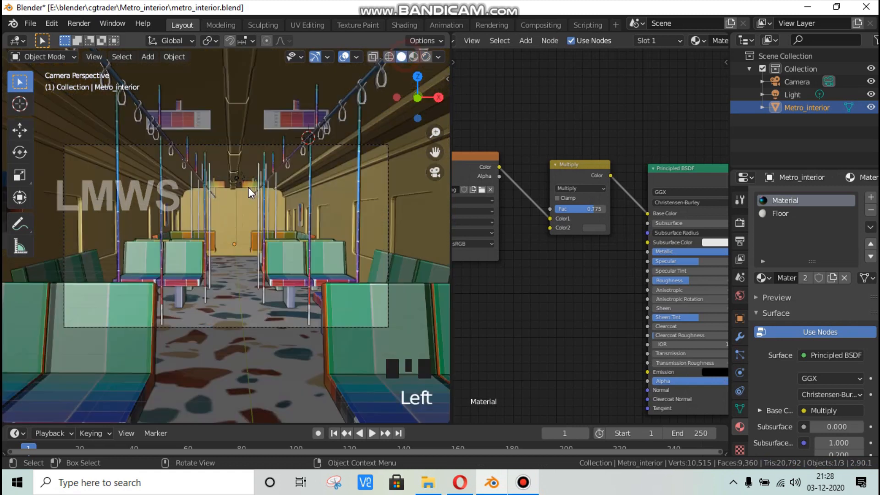
pyautogui.scroll(-2, 347, 313)
# Step: Enter Edit Mode on the metro interior and select only the linked geometry of one front seat
pyautogui.press('Tab')
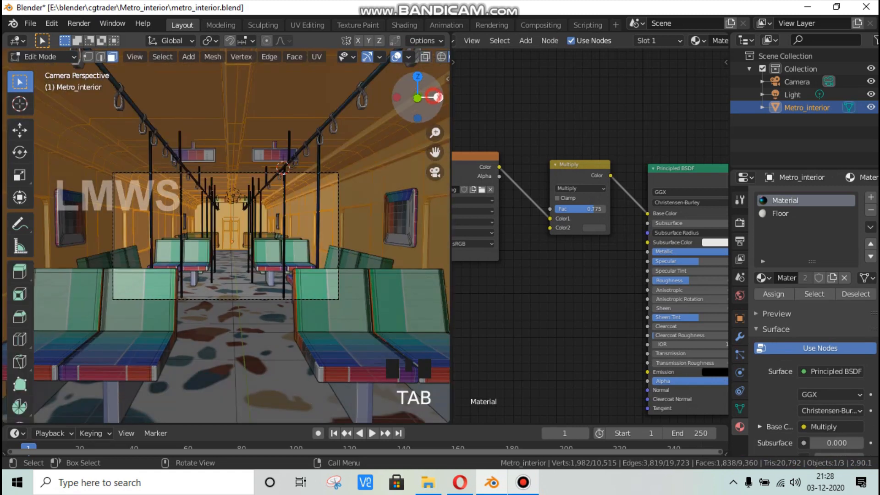
pyautogui.moveTo(418, 97); pyautogui.dragTo(352, 199)
pyautogui.scroll(2, 387, 213)
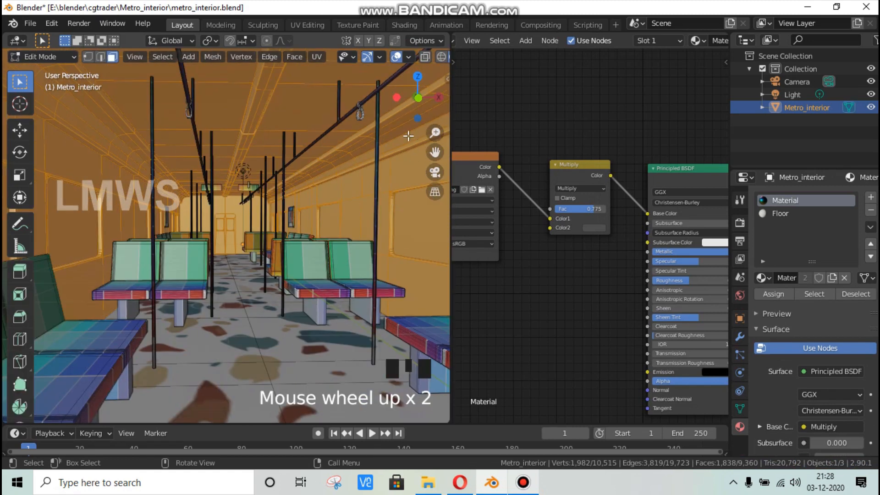
pyautogui.scroll(3, 408, 135)
pyautogui.moveTo(434, 132); pyautogui.dragTo(348, 207)
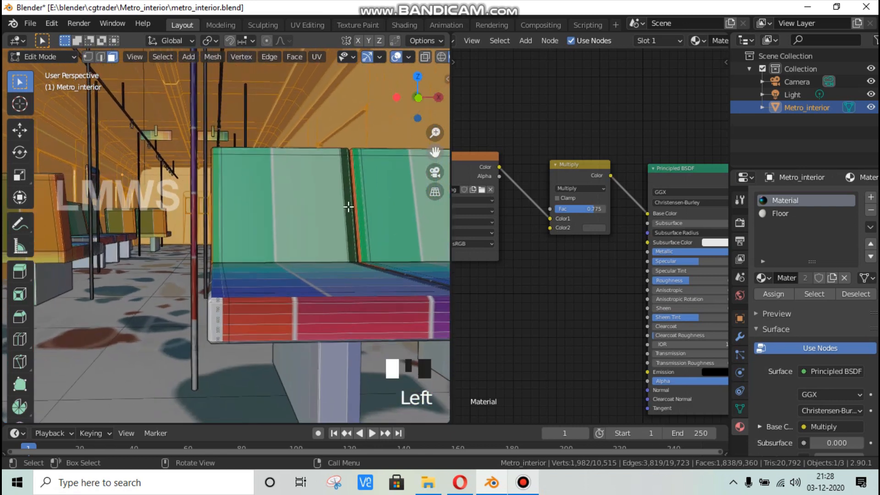
pyautogui.hotkey('alt', 'a')
pyautogui.press('l')
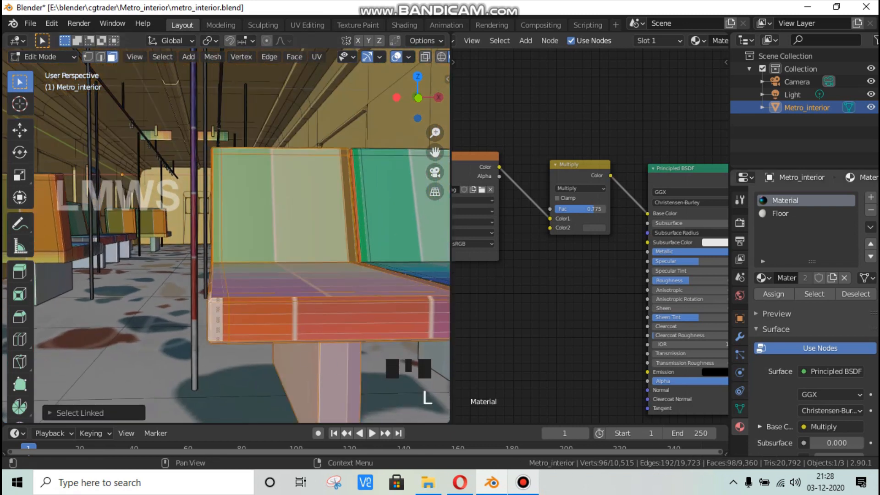
# Step: Add a new material named Chair_metallic to the metro interior and assign it to the selected seat
pyautogui.click(870, 197)
pyautogui.click(793, 277)
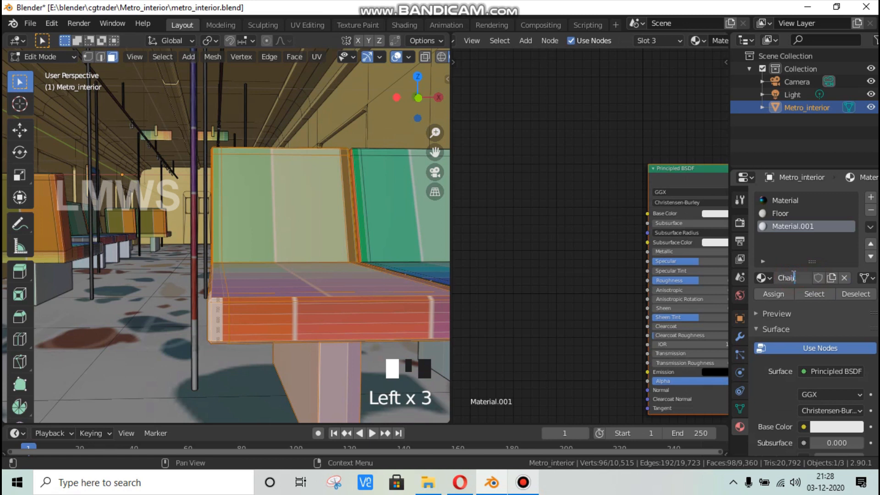
pyautogui.write('c')
pyautogui.press('Return')
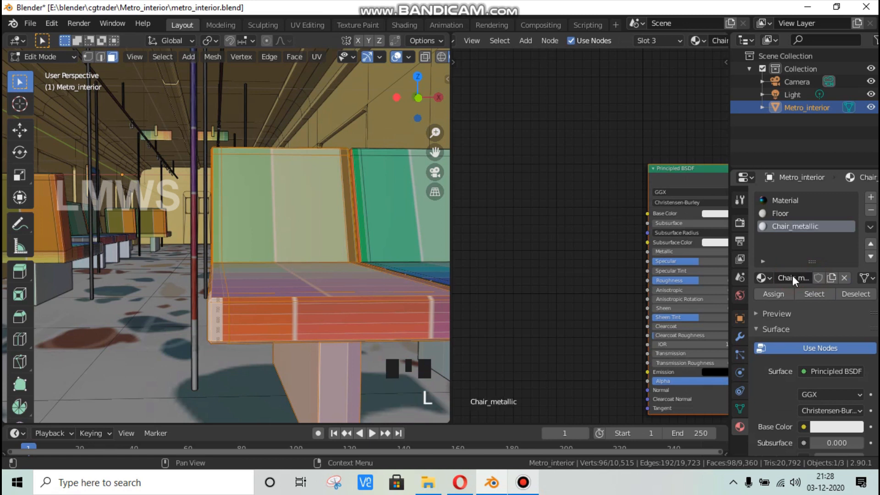
pyautogui.click(773, 294)
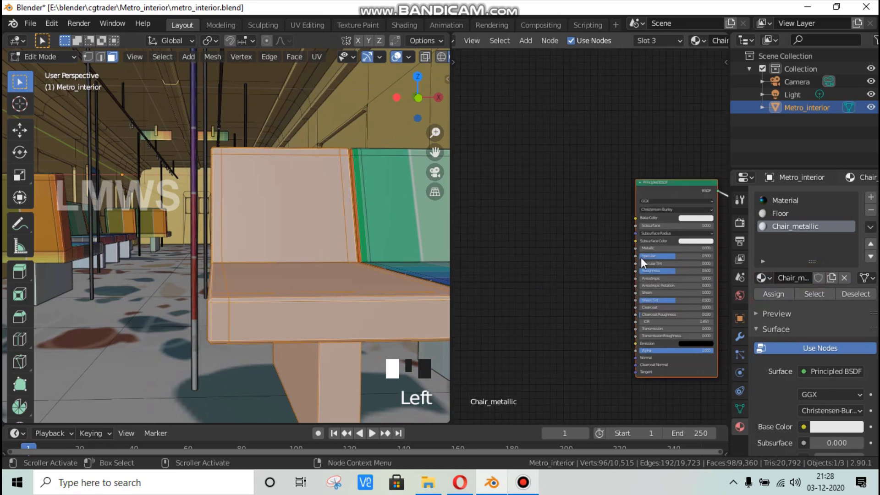
# Step: Set Chair_metallic's Metallic to 0.995 and Roughness to 0.709, and save the file
pyautogui.scroll(-3, 527, 262)
pyautogui.scroll(1, 560, 270)
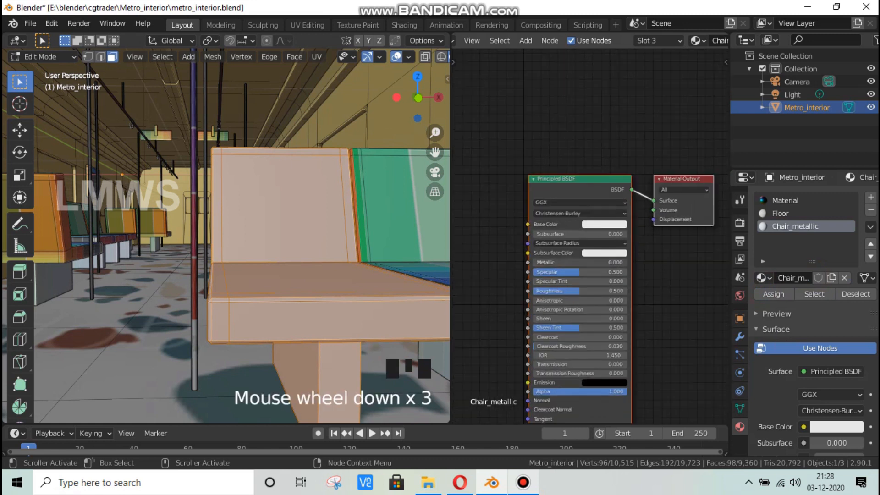
pyautogui.moveTo(538, 262); pyautogui.dragTo(551, 262)
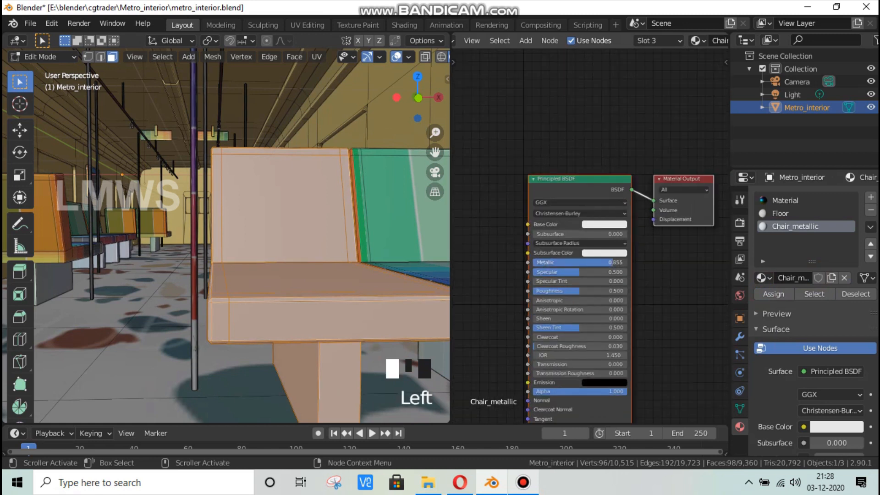
pyautogui.moveTo(542, 282); pyautogui.dragTo(603, 295)
pyautogui.scroll(-3, 330, 194)
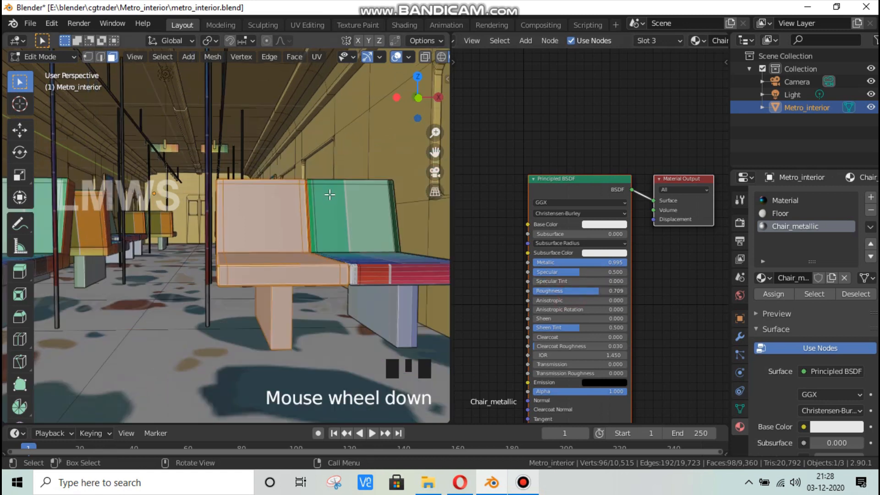
pyautogui.moveTo(413, 93); pyautogui.dragTo(424, 100)
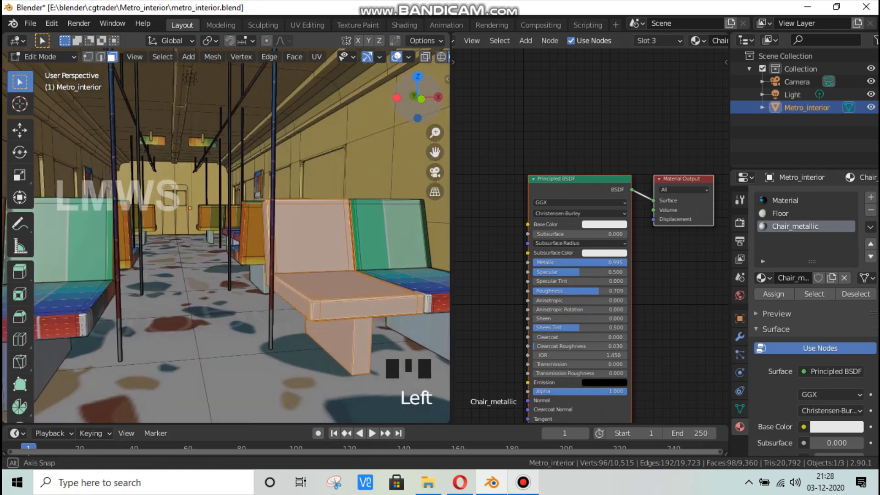
pyautogui.hotkey('ctrl', 's')
# Step: Add an Image Texture node to Chair_metallic and connect its Color output to the Principled BSDF's Base Color
pyautogui.moveTo(502, 246); pyautogui.dragTo(544, 239, button='middle')
pyautogui.hotkey('shift', 'a')
pyautogui.click(542, 159)
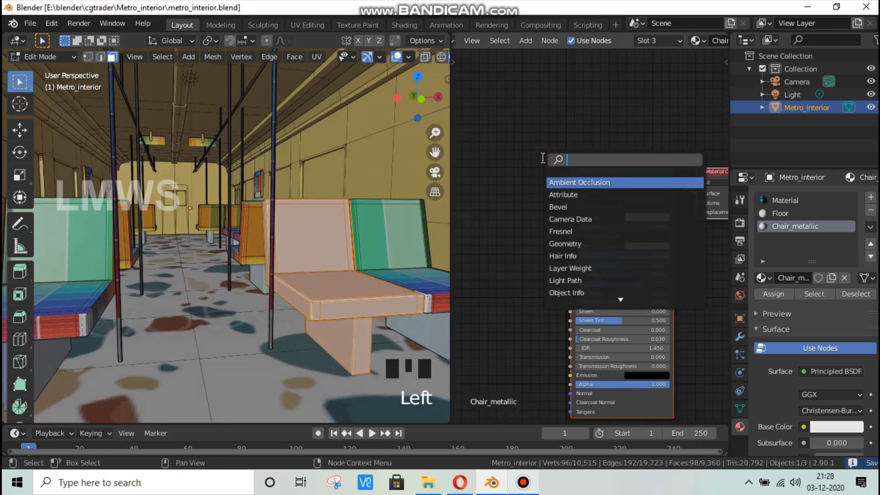
pyautogui.write('image')
pyautogui.press('Return')
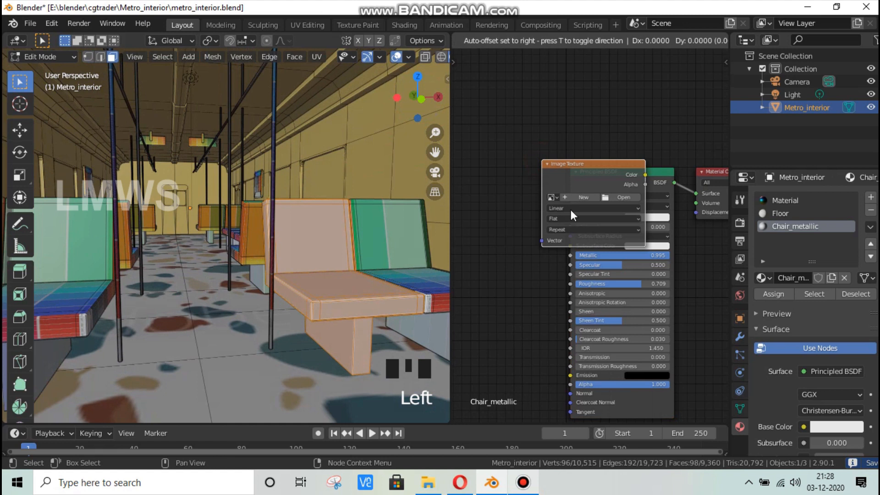
pyautogui.click(431, 222)
pyautogui.moveTo(505, 186); pyautogui.dragTo(576, 220)
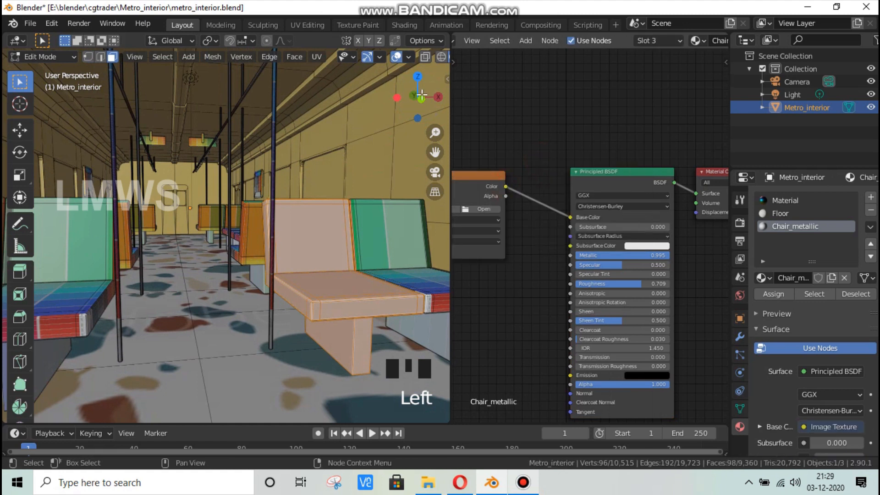
# Step: In the UV Editing workspace, select all of the seat's UVs and scale them down to a single point
pyautogui.click(306, 24)
pyautogui.scroll(6, 582, 275)
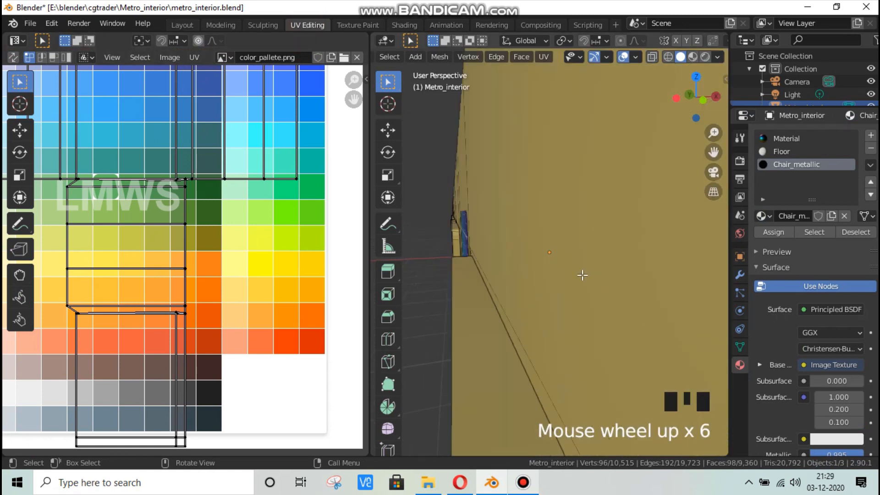
pyautogui.moveTo(582, 275); pyautogui.dragTo(559, 271, button='middle')
pyautogui.scroll(2, 559, 270)
pyautogui.scroll(-6, 229, 254)
pyautogui.press('a')
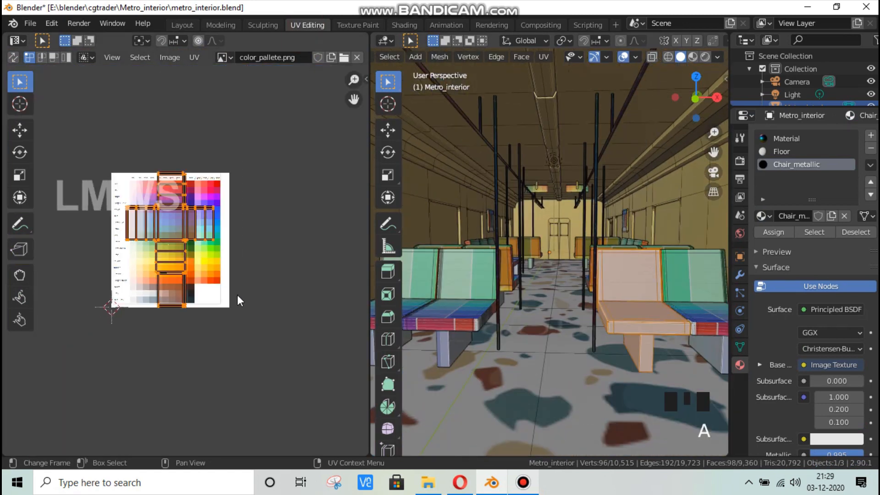
pyautogui.scroll(2, 238, 300)
pyautogui.press('s')
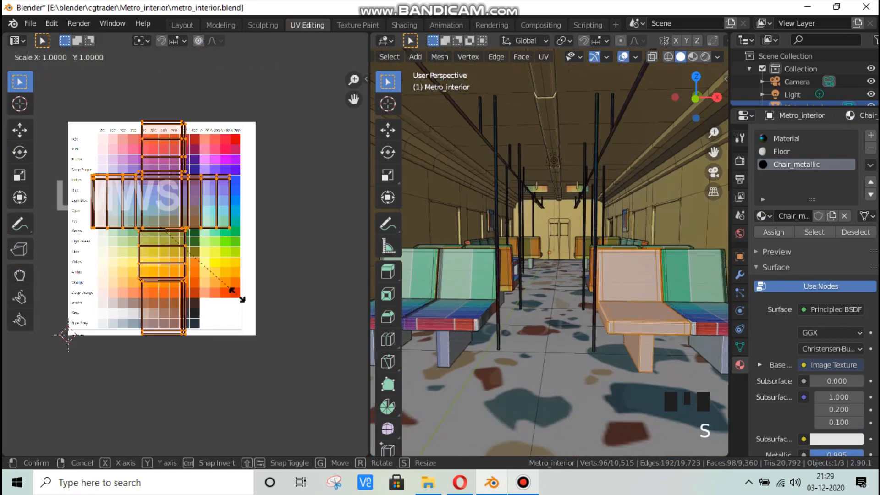
pyautogui.click(231, 289)
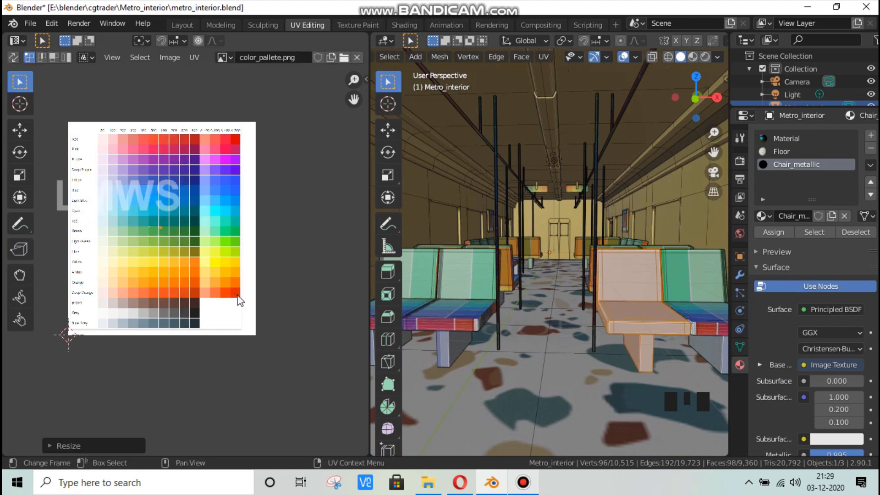
# Step: Move the collapsed seat UVs onto the palest yellow swatch of color_pallete.png and save the file
pyautogui.scroll(2, 181, 248)
pyautogui.press('g')
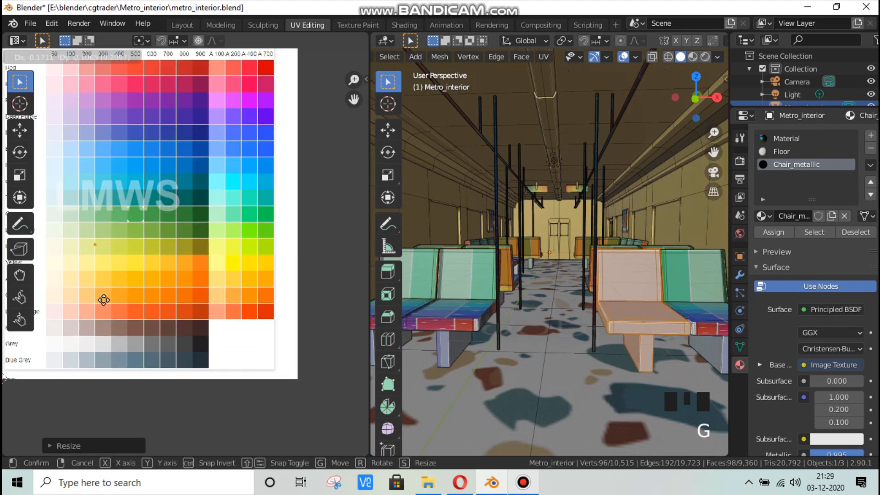
pyautogui.click(87, 284)
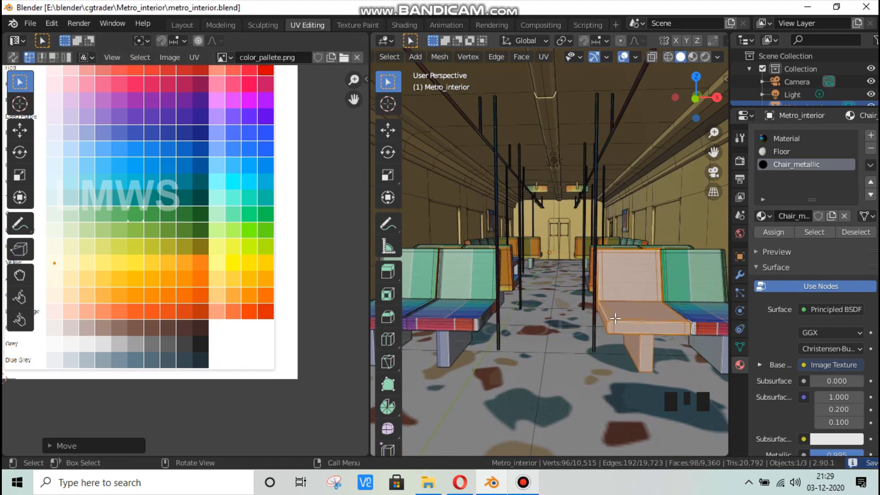
pyautogui.hotkey('ctrl', 's')
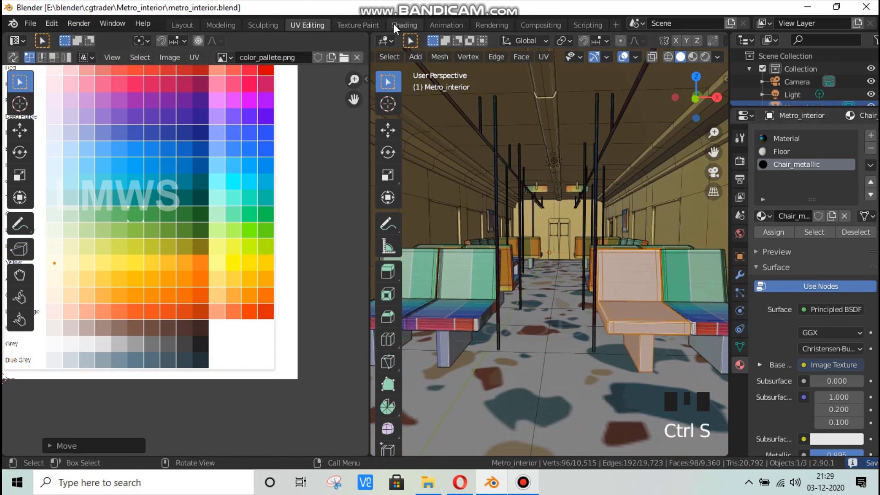
# Step: Return to the Layout workspace in Object Mode and inspect the seats in rendered and material preview shading
pyautogui.click(183, 26)
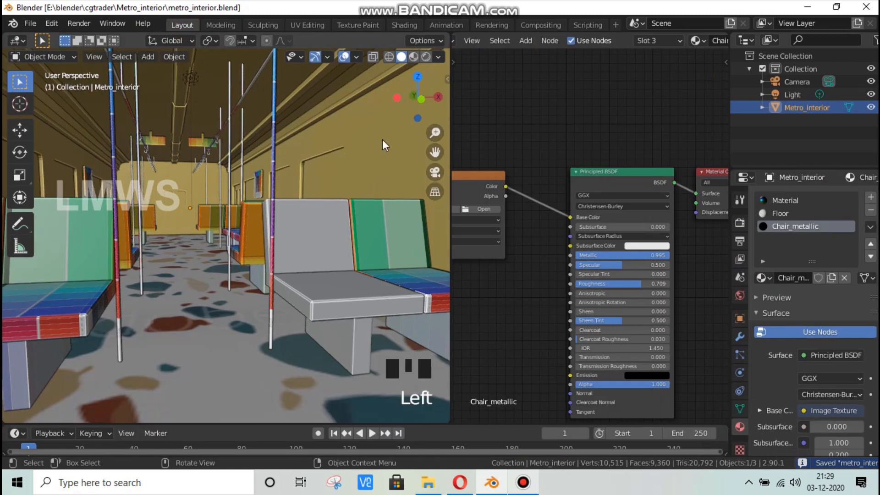
pyautogui.click(427, 57)
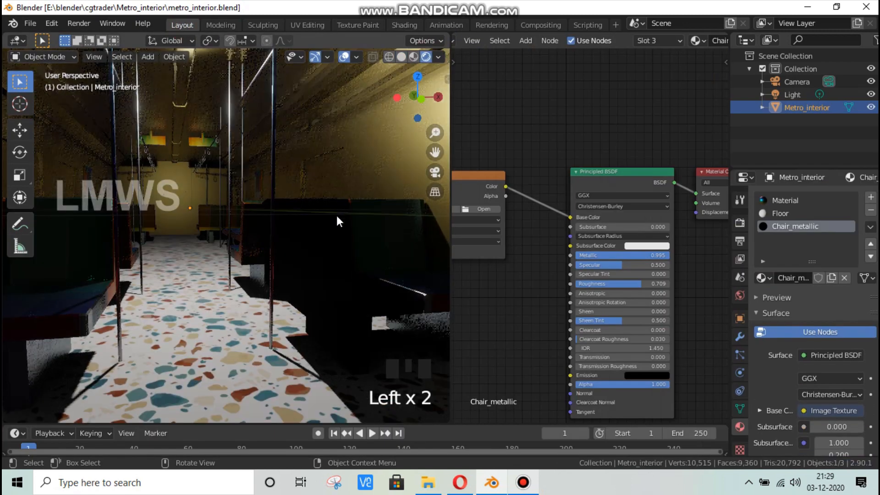
pyautogui.moveTo(412, 95); pyautogui.dragTo(398, 94)
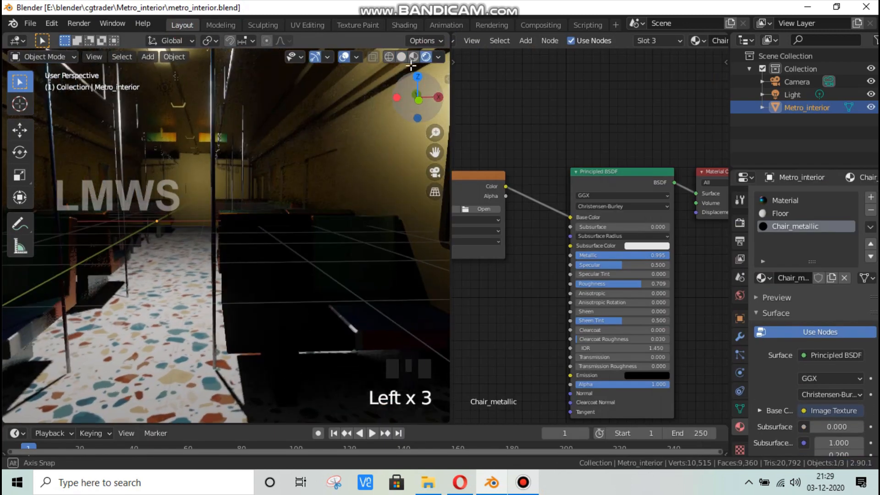
pyautogui.click(413, 57)
pyautogui.click(392, 117)
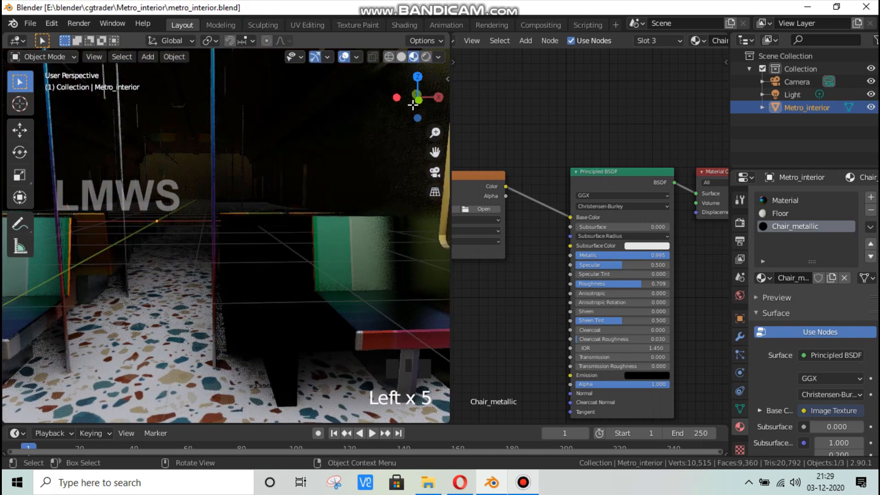
pyautogui.moveTo(417, 100); pyautogui.dragTo(435, 109)
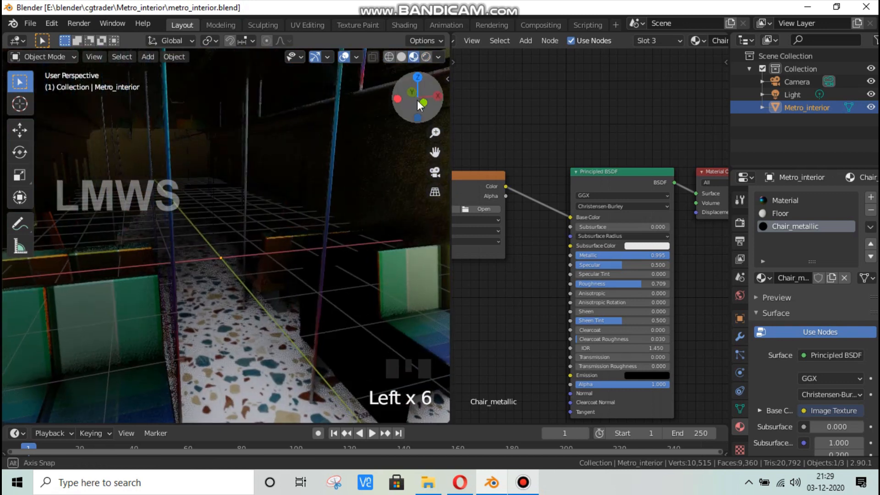
pyautogui.scroll(-1, 388, 160)
pyautogui.moveTo(435, 152); pyautogui.dragTo(737, 321)
# Step: Brighten the World background colour to a value of 0.353
pyautogui.click(739, 294)
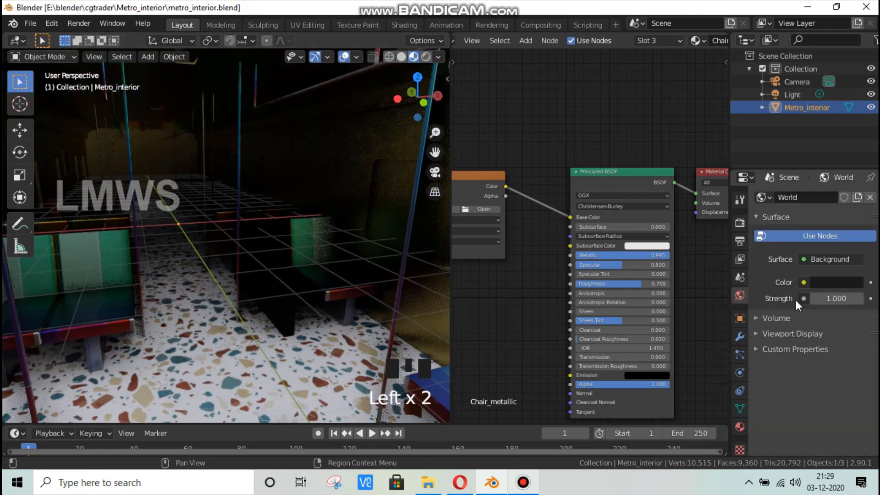
pyautogui.click(827, 283)
pyautogui.moveTo(852, 183); pyautogui.dragTo(853, 162)
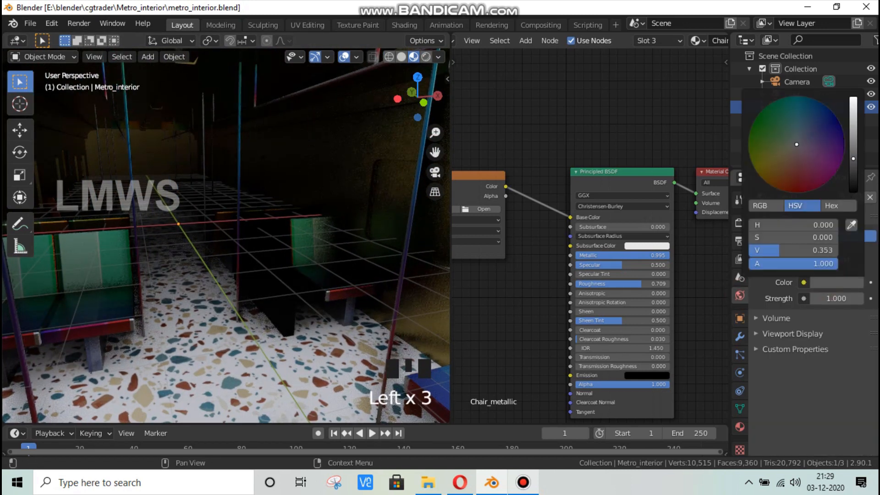
# Step: Inspect the metro interior's seats and floor in material preview, then in rendered shading
pyautogui.scroll(-2, 274, 242)
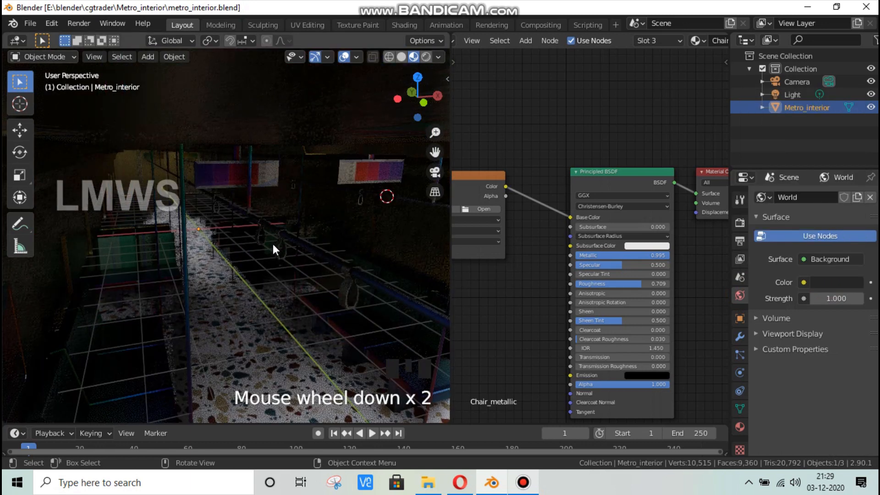
pyautogui.scroll(2, 273, 247)
pyautogui.scroll(2, 272, 247)
pyautogui.moveTo(417, 97); pyautogui.dragTo(343, 98)
pyautogui.scroll(-2, 362, 101)
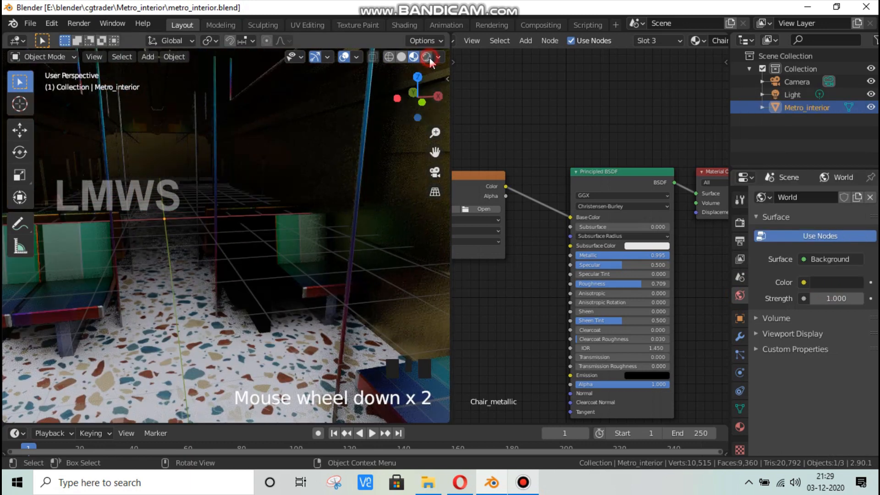
pyautogui.click(426, 57)
pyautogui.scroll(-1, 256, 139)
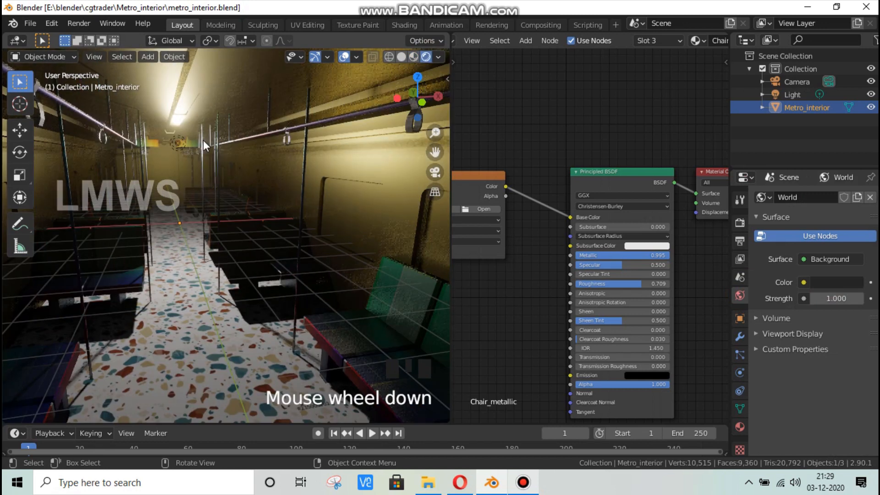
# Step: Select the scene's light and move it along the global Y axis inside the carriage
pyautogui.moveTo(782, 94); pyautogui.dragTo(788, 95)
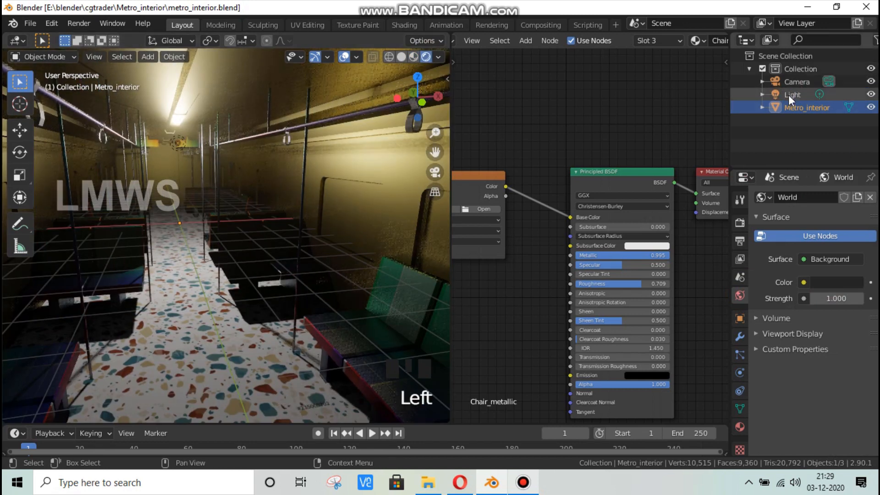
pyautogui.click(198, 174)
pyautogui.press('g')
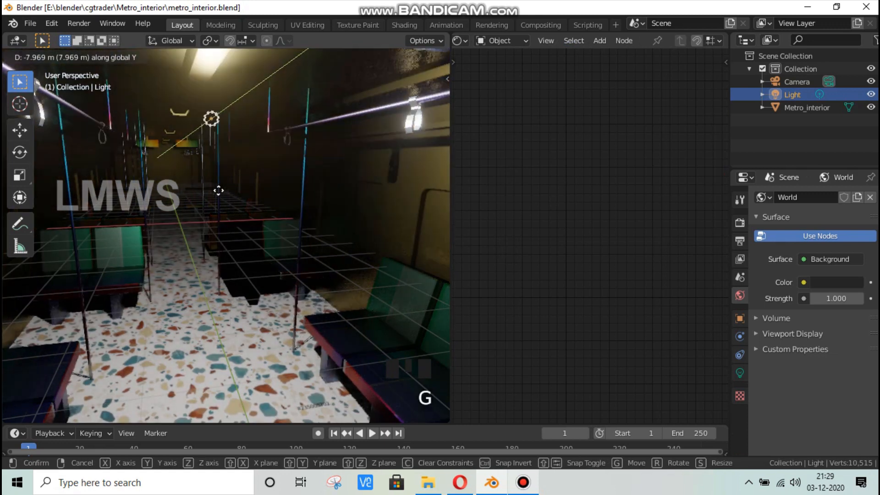
pyautogui.click(301, 223)
# Step: Select the Metro_interior mesh, enter Edit Mode and clear the existing face selection
pyautogui.press('Tab')
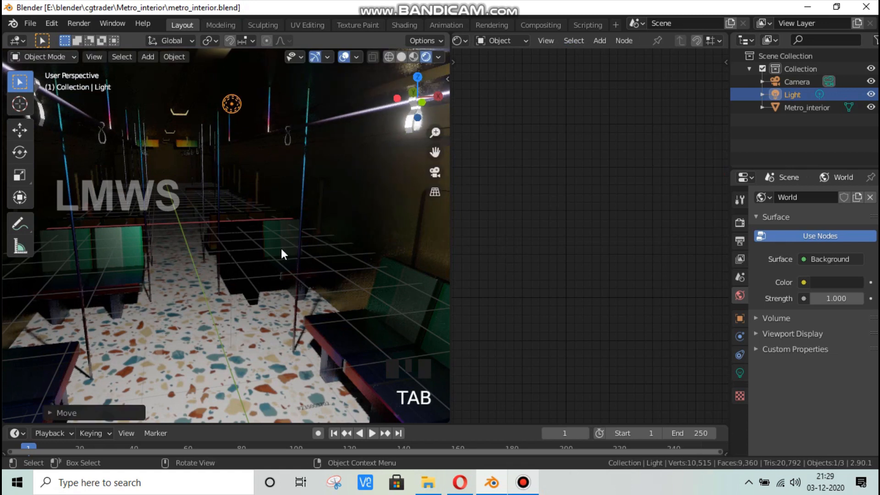
pyautogui.scroll(2, 293, 233)
pyautogui.click(294, 233)
pyautogui.press('Tab')
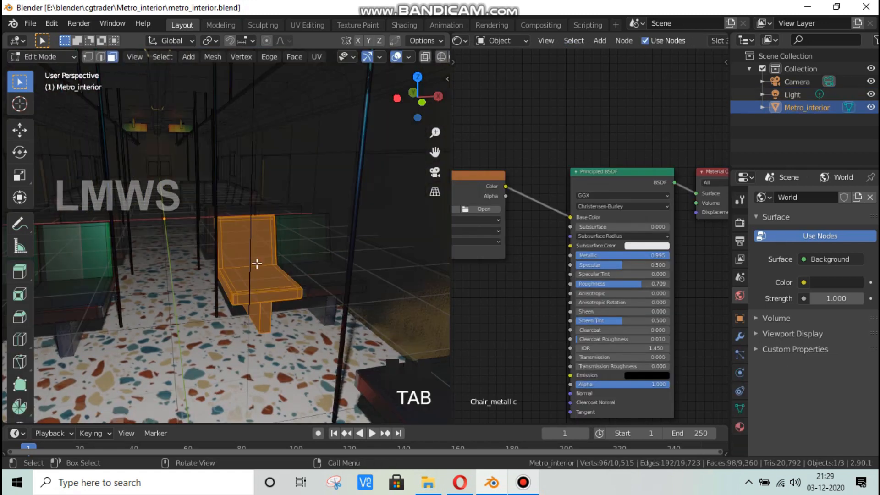
pyautogui.scroll(3, 261, 264)
pyautogui.hotkey('alt', 'a')
# Step: In solid shading, select the inner backrest, seat pad and front edge faces of the white seat
pyautogui.scroll(-2, 265, 255)
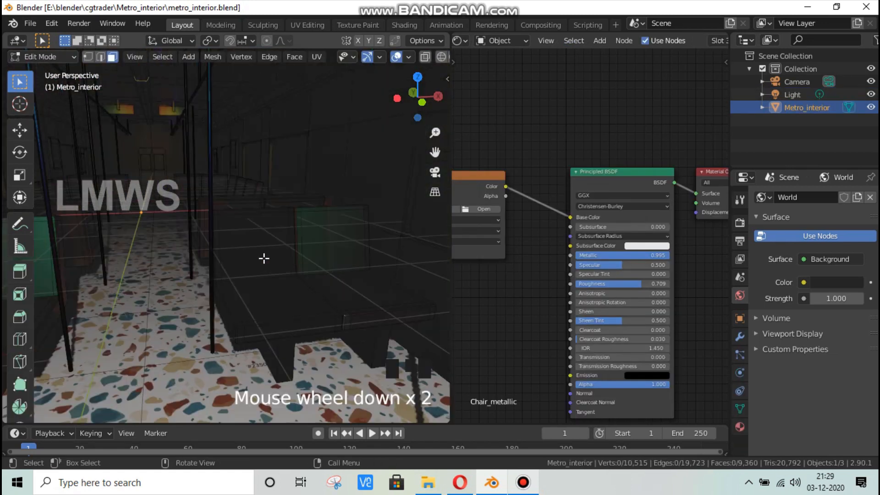
pyautogui.scroll(-2, 414, 60)
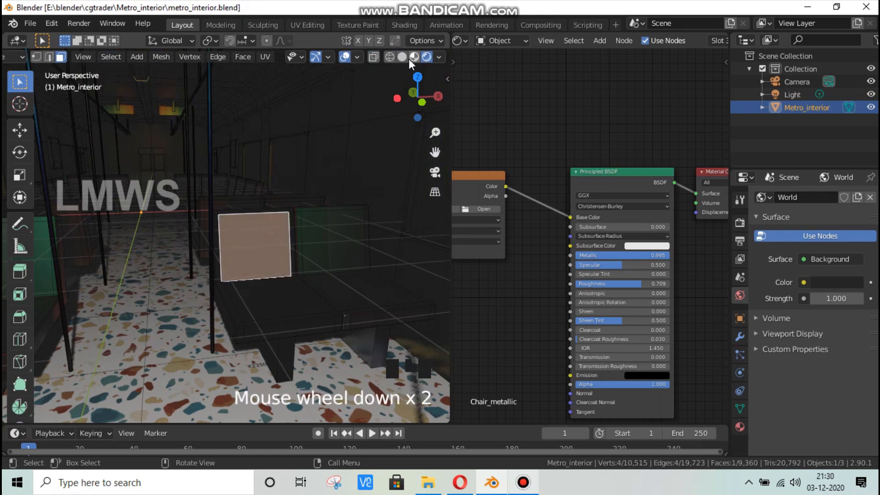
pyautogui.click(402, 56)
pyautogui.keyDown('shift'); pyautogui.click(275, 330); pyautogui.keyUp('shift')
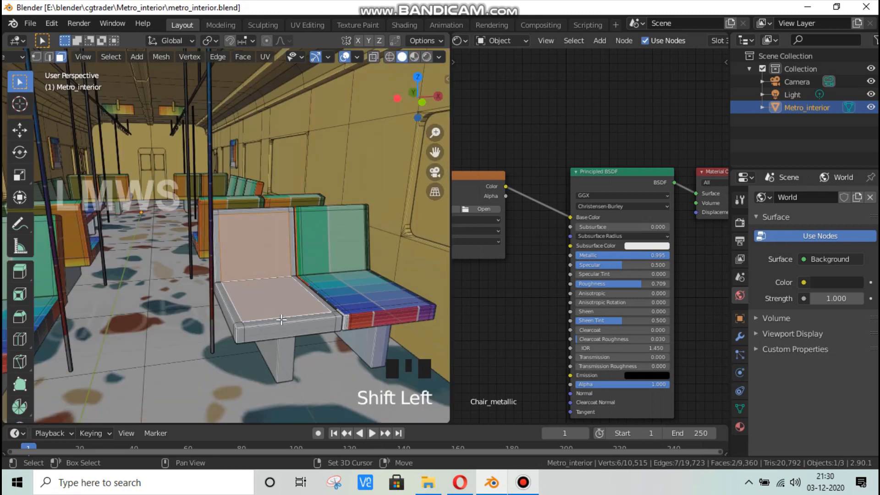
pyautogui.keyDown('shift'); pyautogui.click(281, 319); pyautogui.keyUp('shift')
pyautogui.keyDown('shift'); pyautogui.click(280, 328); pyautogui.keyUp('shift')
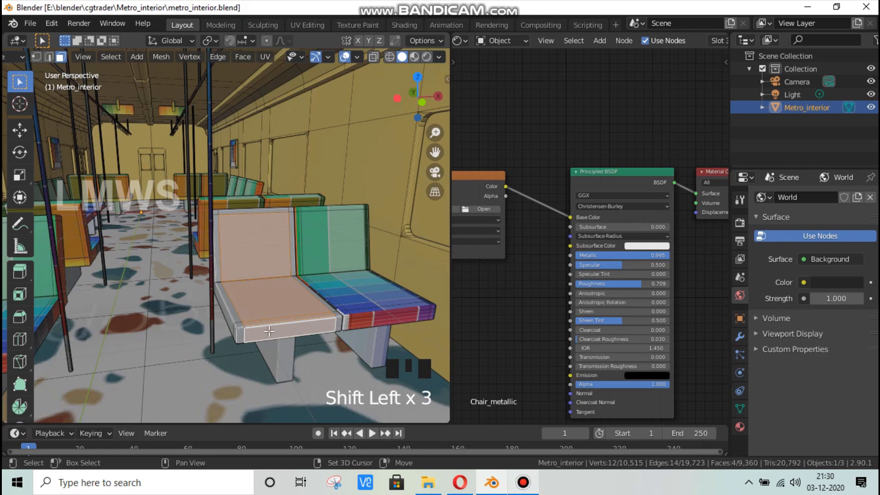
# Step: Add a fourth material slot to Metro_interior and assign color_pallete.png to the Chair_metallic material's Image Texture node
pyautogui.click(739, 427)
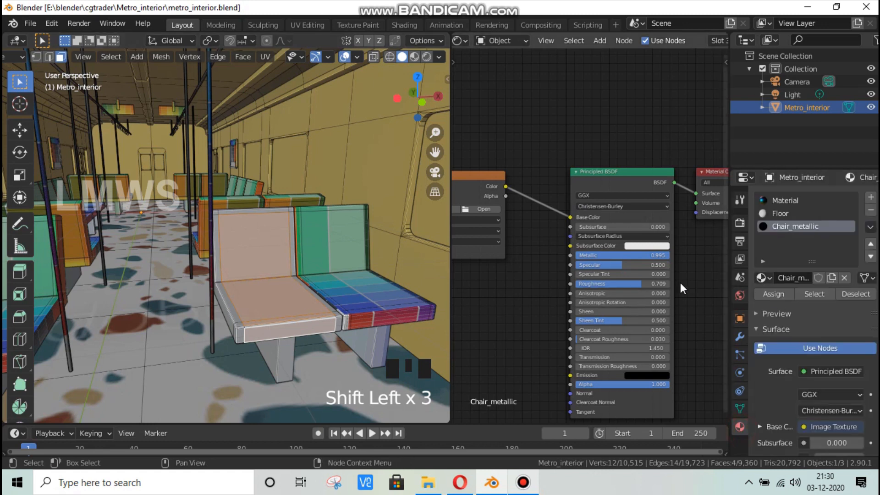
pyautogui.click(869, 198)
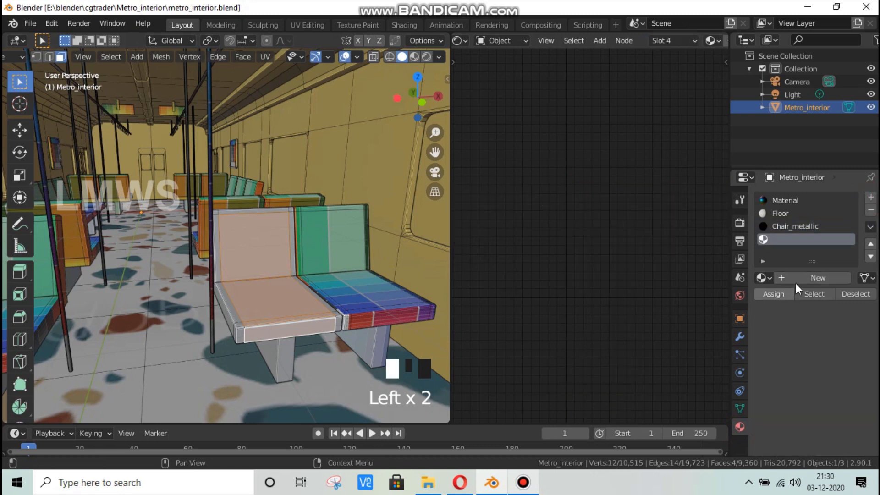
pyautogui.click(794, 226)
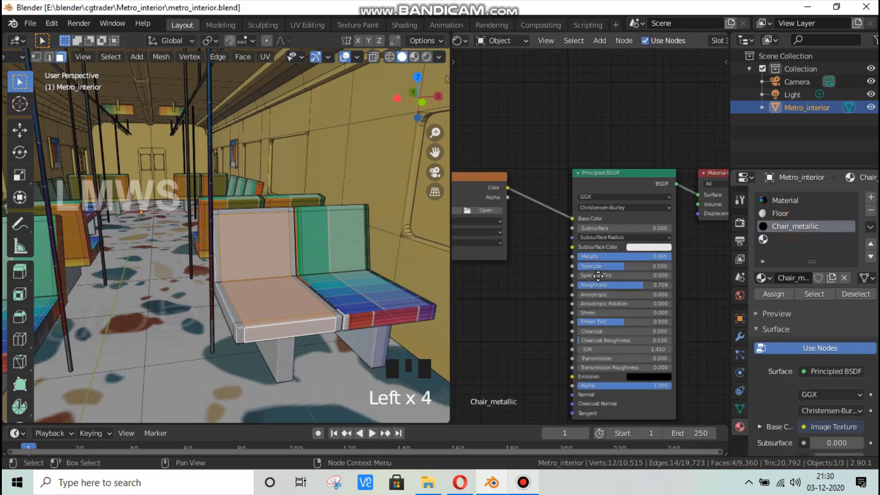
pyautogui.scroll(4, 536, 224)
pyautogui.click(537, 222)
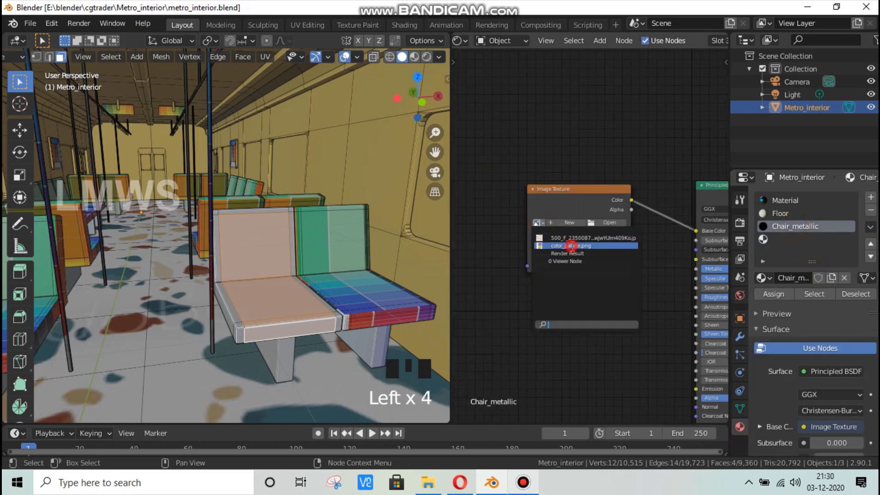
pyautogui.click(570, 246)
# Step: Create a new material in the empty fourth slot and name it Green_chair
pyautogui.click(788, 236)
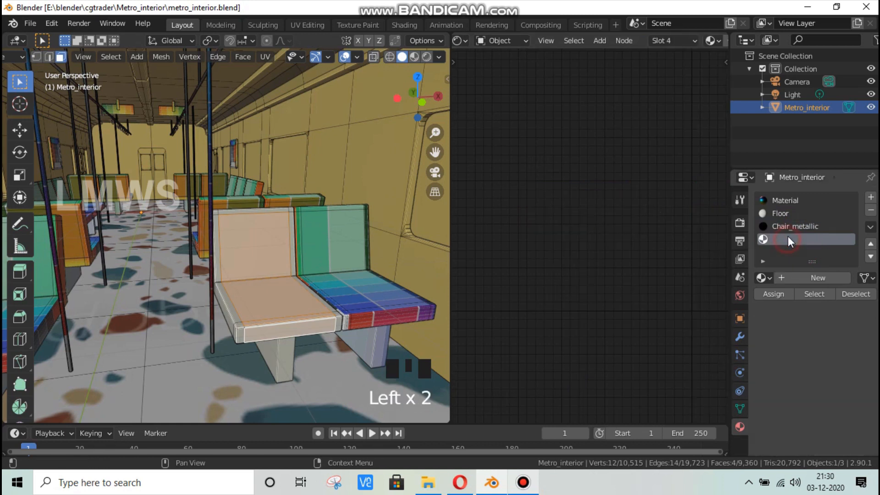
pyautogui.click(786, 227)
pyautogui.click(789, 239)
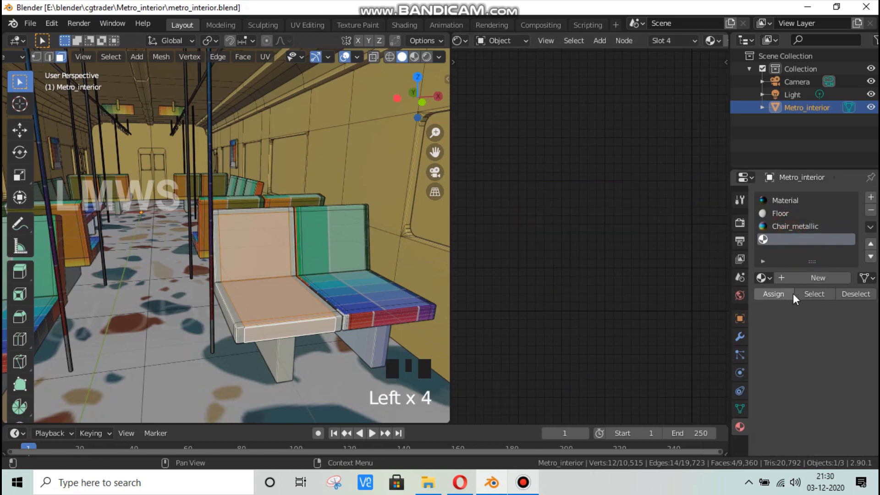
pyautogui.click(792, 278)
pyautogui.write('Gre')
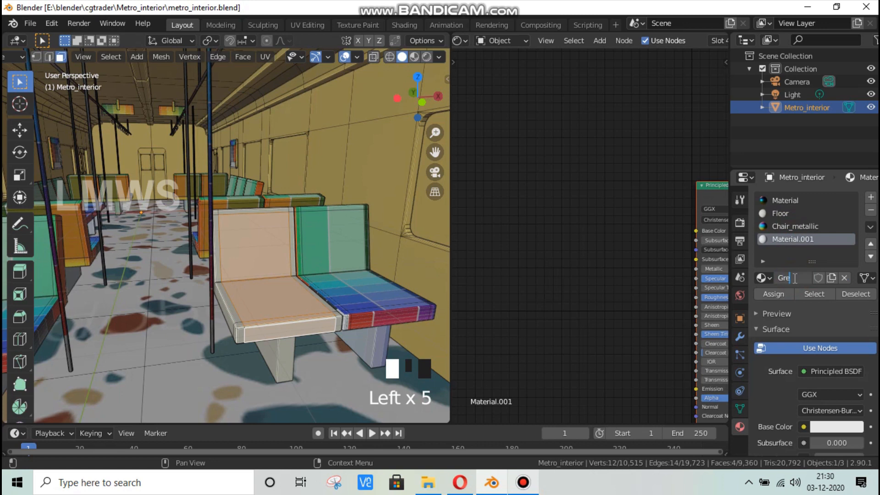
pyautogui.write('en_chair')
pyautogui.press('Return')
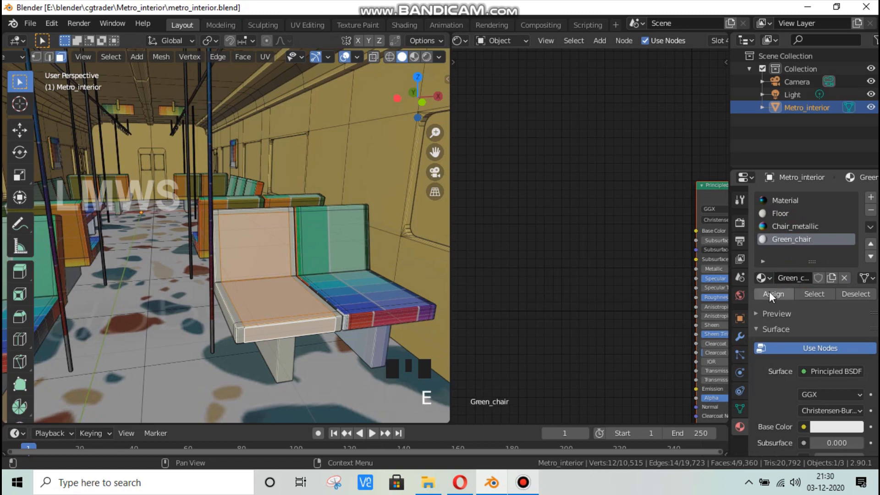
# Step: Add an Image Texture node with color_pallete.png to Green_chair and link its Color output to the Principled BSDF's Base Color
pyautogui.press('Home')
pyautogui.hotkey('shift', 'a')
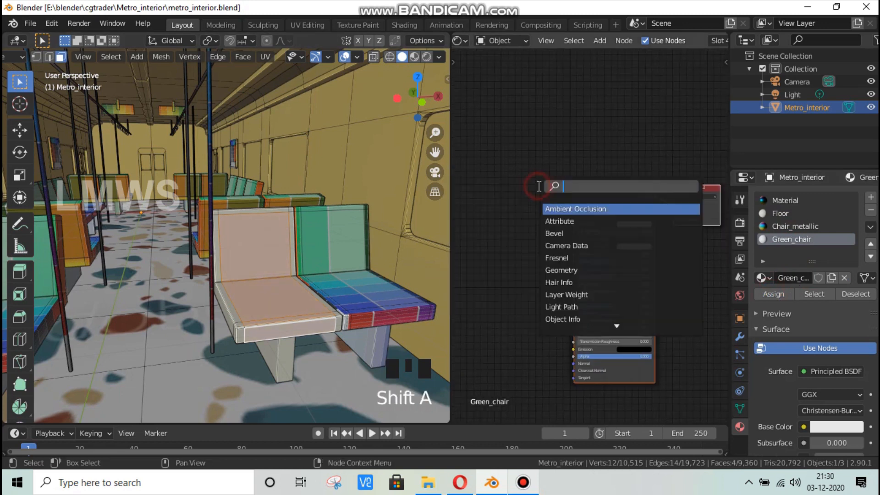
pyautogui.write('imag')
pyautogui.press('Return')
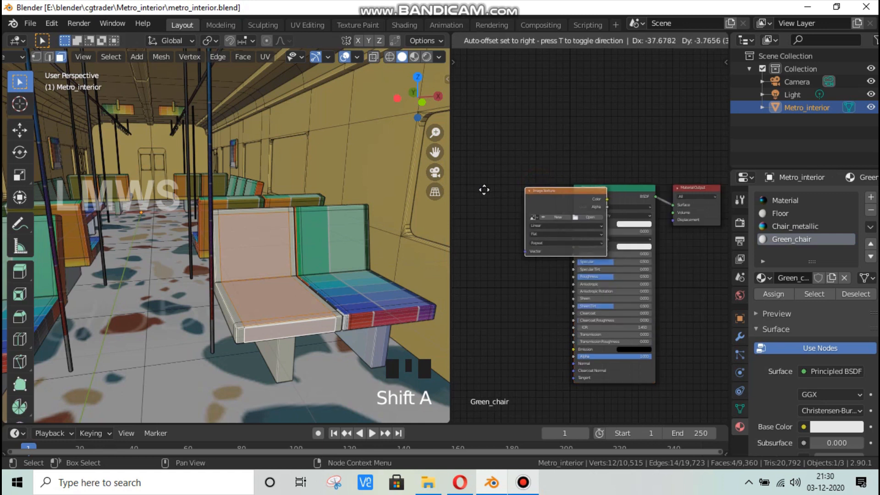
pyautogui.click(507, 220)
pyautogui.click(469, 213)
pyautogui.click(474, 227)
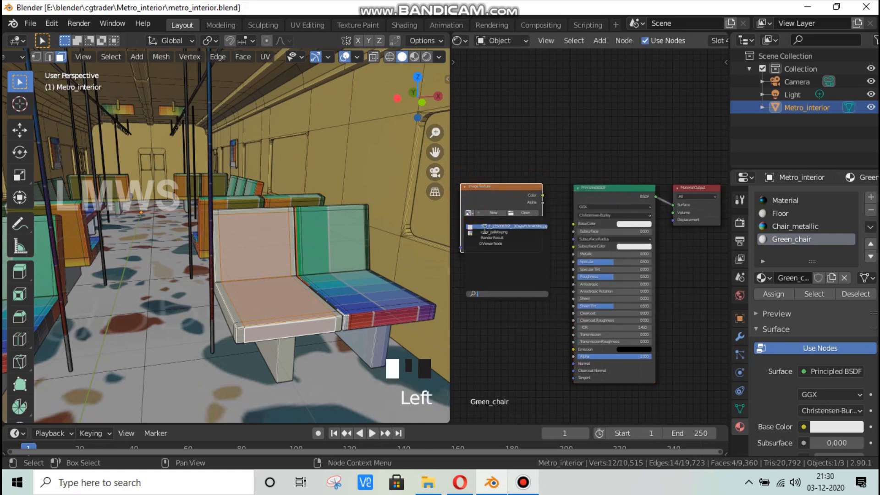
pyautogui.moveTo(543, 195)
pyautogui.mouseDown()
pyautogui.moveTo(574, 225)
pyautogui.moveTo(543, 197)
pyautogui.mouseUp()
pyautogui.click(576, 228)
pyautogui.click(533, 200)
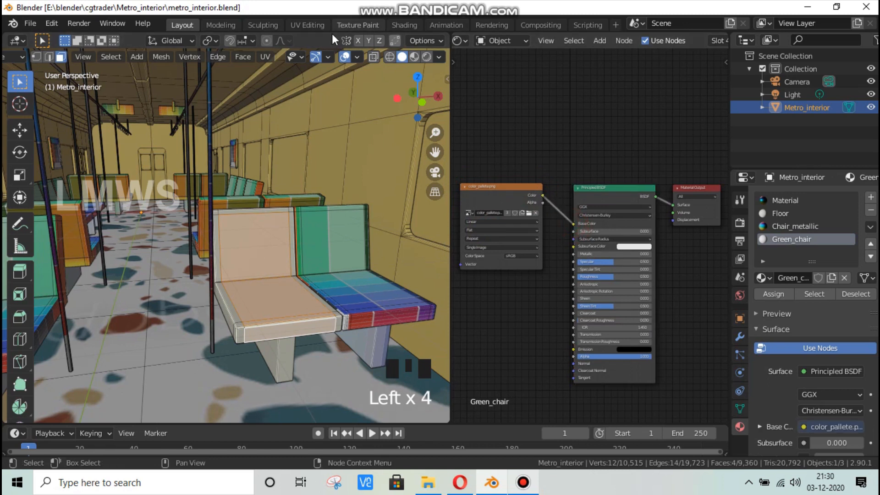
# Step: In the UV Editing workspace, move the selected seat faces' UVs onto a dark green swatch of color_pallete.png and save the file
pyautogui.click(307, 25)
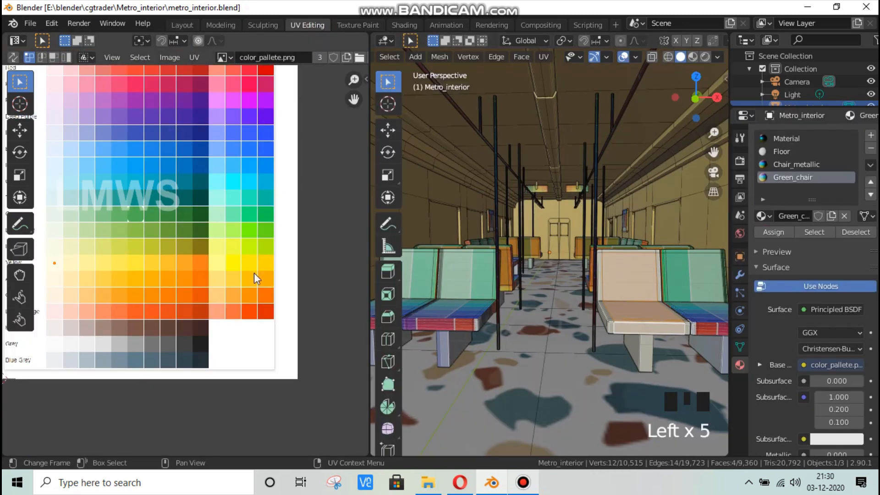
pyautogui.scroll(-1, 219, 313)
pyautogui.scroll(1, 98, 314)
pyautogui.press('g')
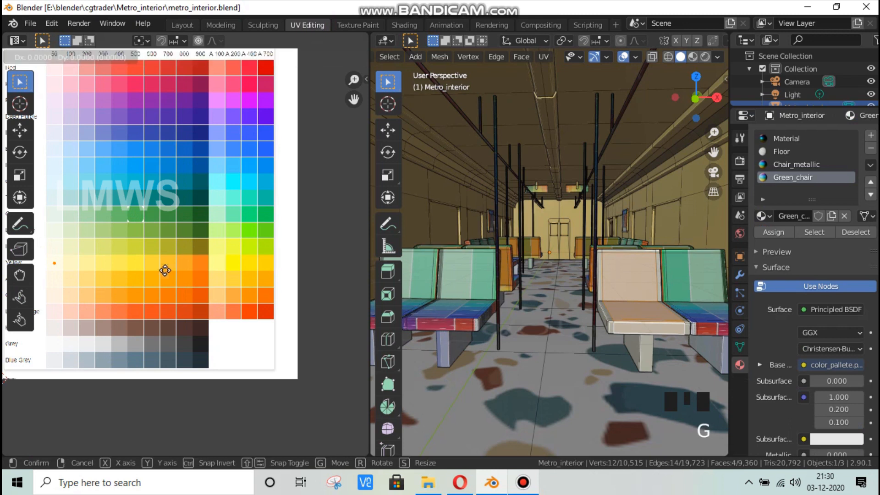
pyautogui.click(248, 255)
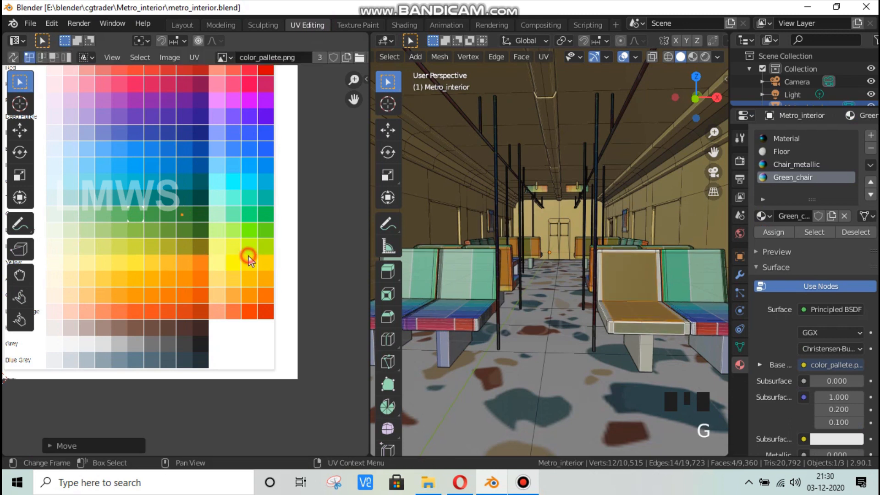
pyautogui.hotkey('ctrl', 's')
# Step: Back in the Layout workspace's Object Mode, raise Green_chair's Metallic to about 0.67 and its Roughness nearly to maximum, then save
pyautogui.click(182, 25)
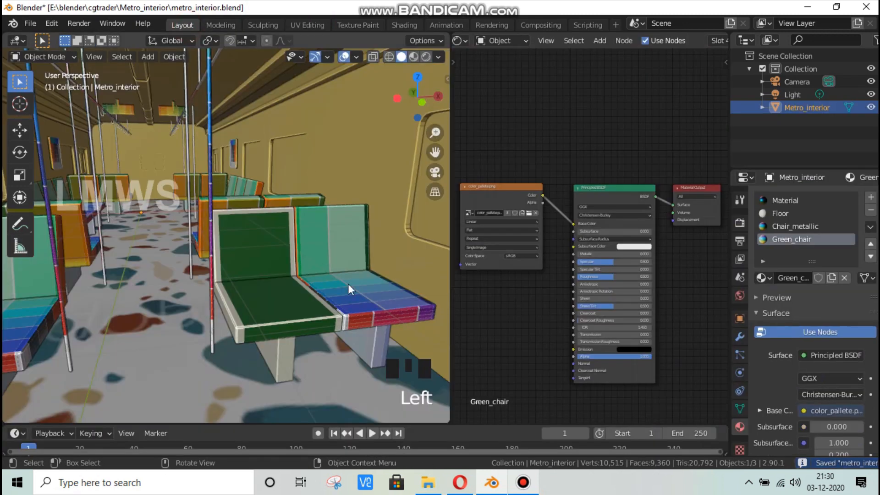
pyautogui.moveTo(588, 254); pyautogui.dragTo(625, 275)
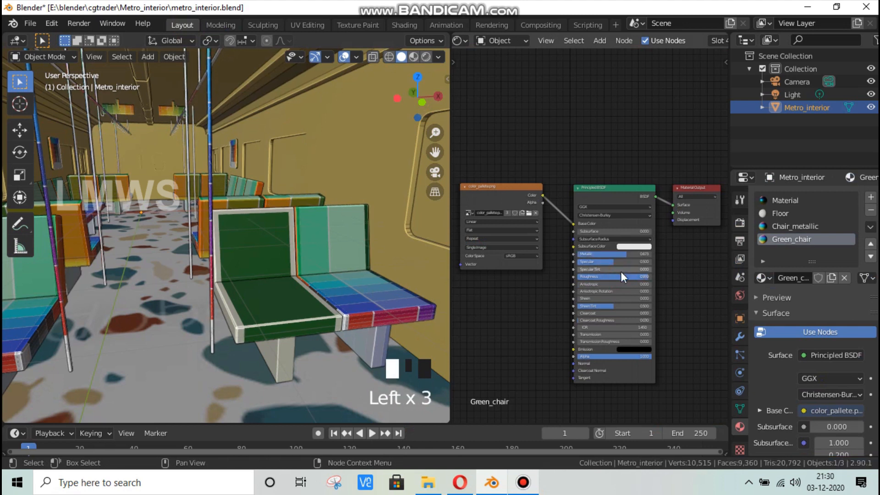
pyautogui.hotkey('ctrl', 's')
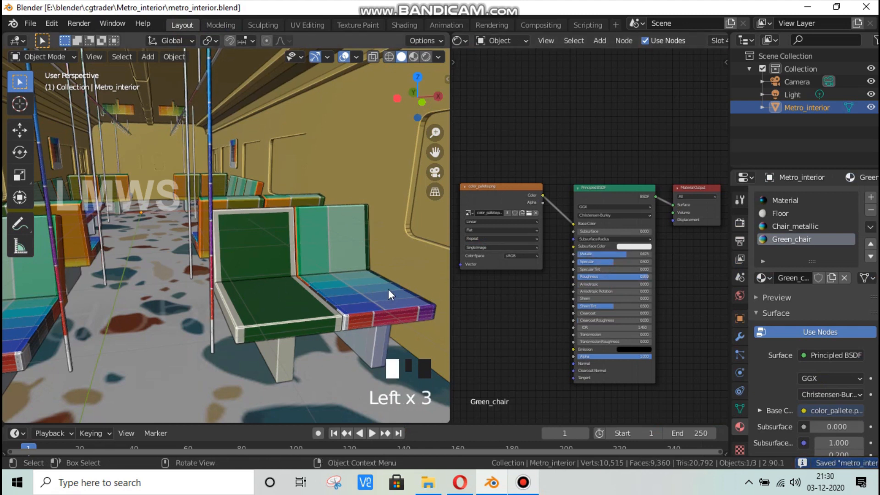
pyautogui.click(523, 482)
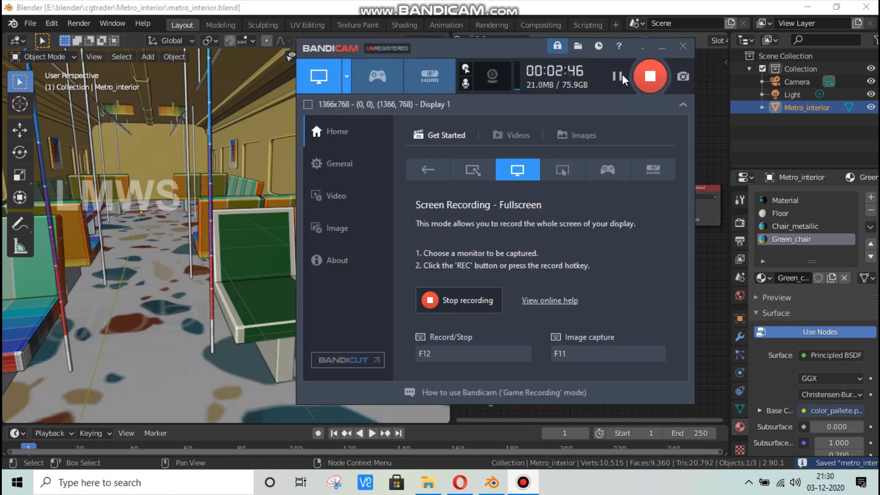
pyautogui.click(618, 77)
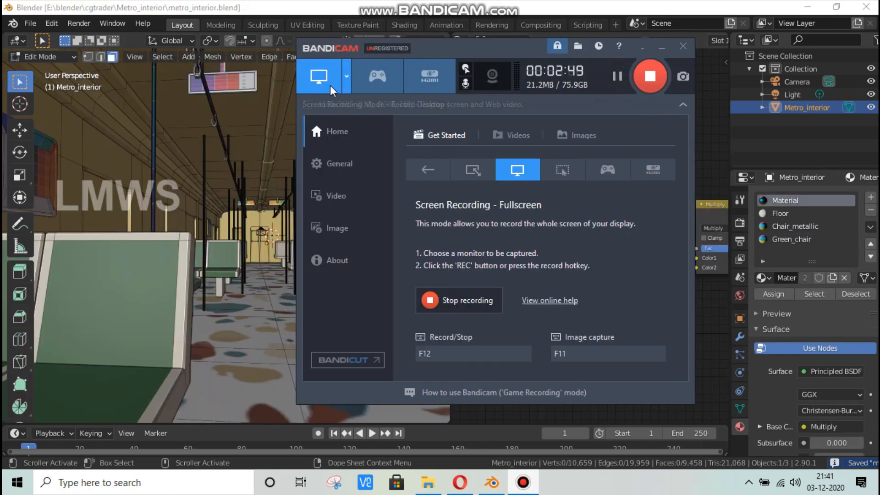
pyautogui.click(276, 222)
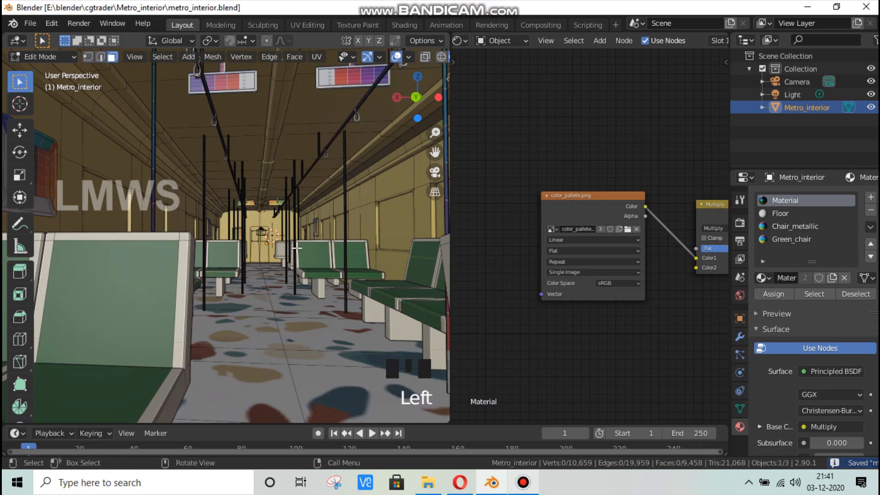
# Step: Clear the selection, then select the linked faces of one overhead handrail and the first vertical poles along the aisle
pyautogui.moveTo(413, 119); pyautogui.dragTo(290, 188)
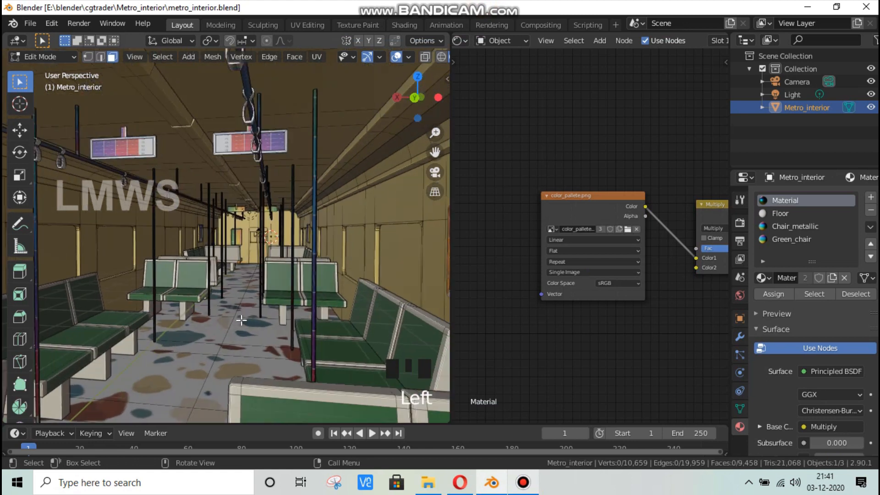
pyautogui.hotkey('alt', 'a')
pyautogui.scroll(2, 323, 194)
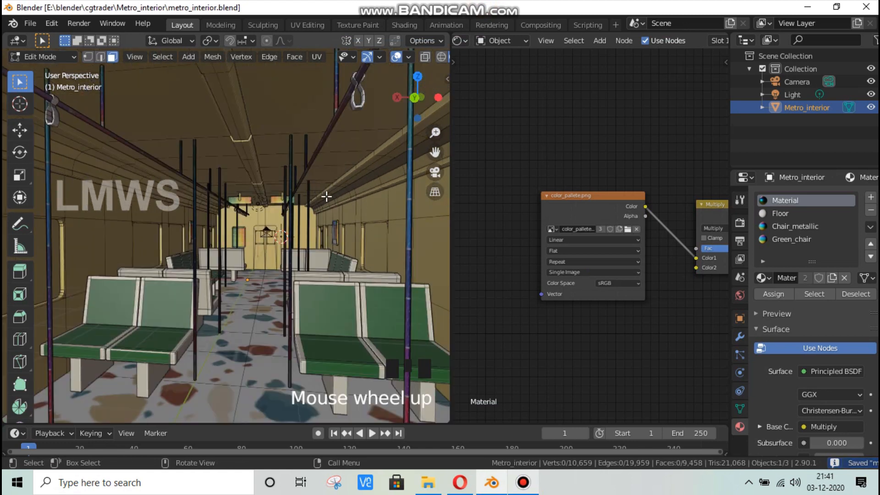
pyautogui.press('l')
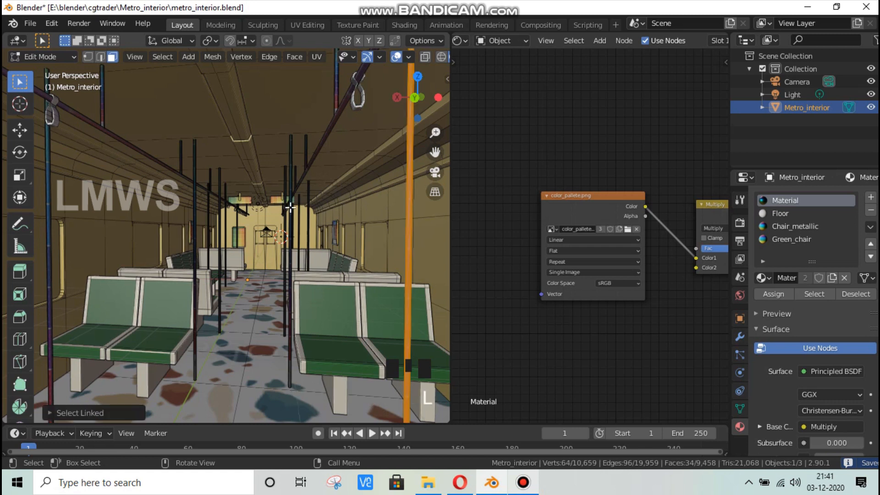
pyautogui.press('l')
pyautogui.moveTo(418, 93); pyautogui.dragTo(326, 190)
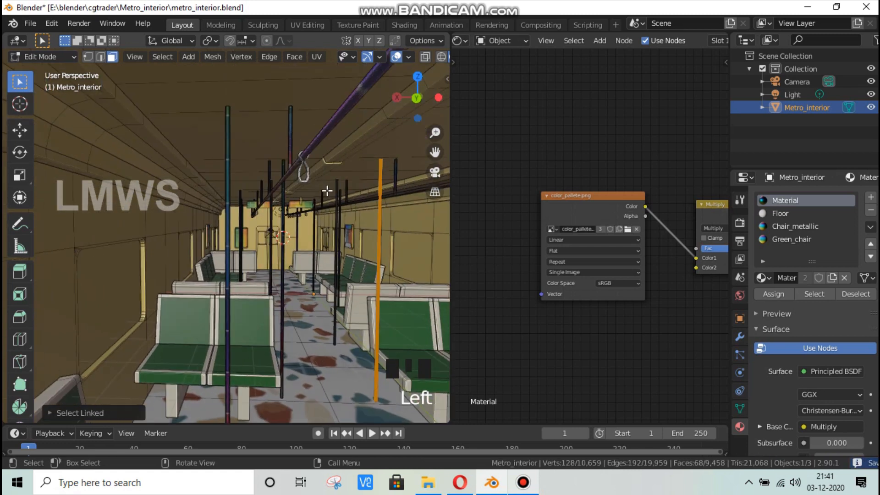
pyautogui.press('l')
pyautogui.press('l')
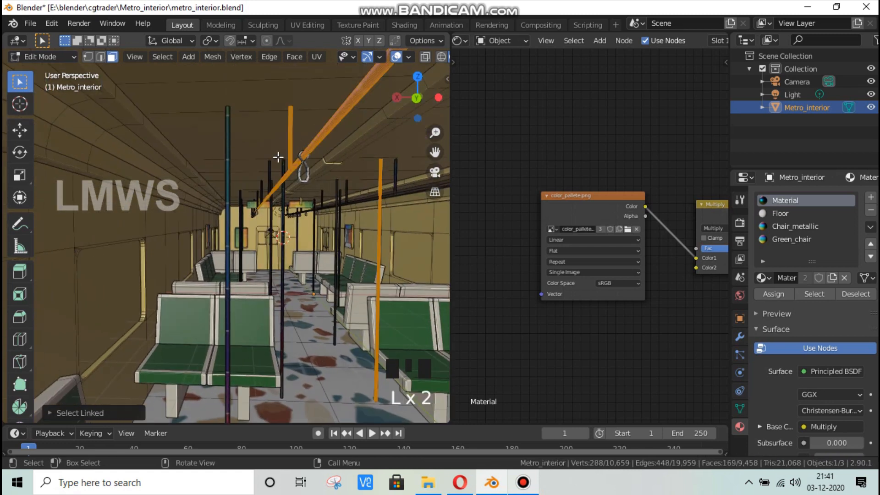
pyautogui.press('l')
# Step: Add the remaining vertical poles near the carriage's end wall on that handrail's side to the linked selection
pyautogui.scroll(2, 281, 217)
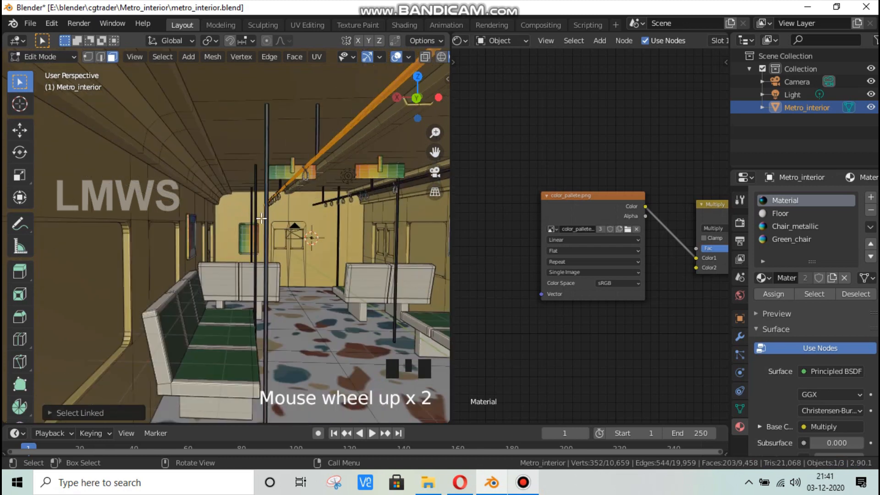
pyautogui.press('l')
pyautogui.scroll(1, 270, 215)
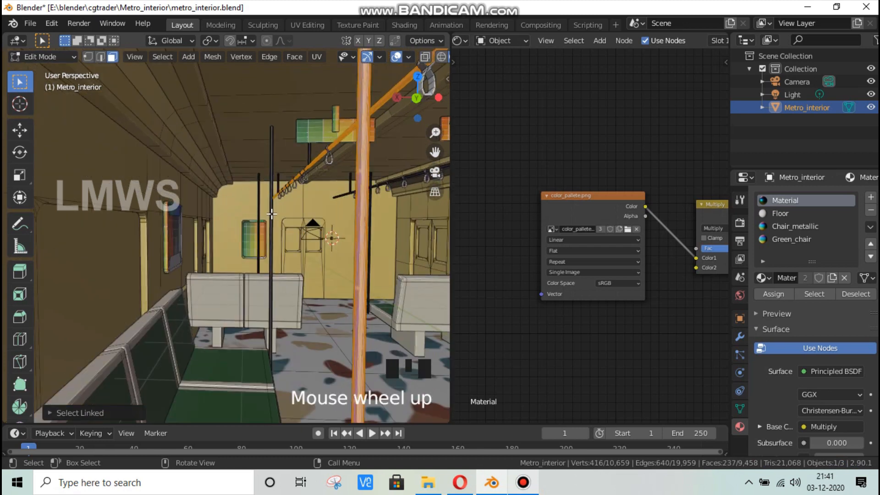
pyautogui.press('l')
pyautogui.press('l')
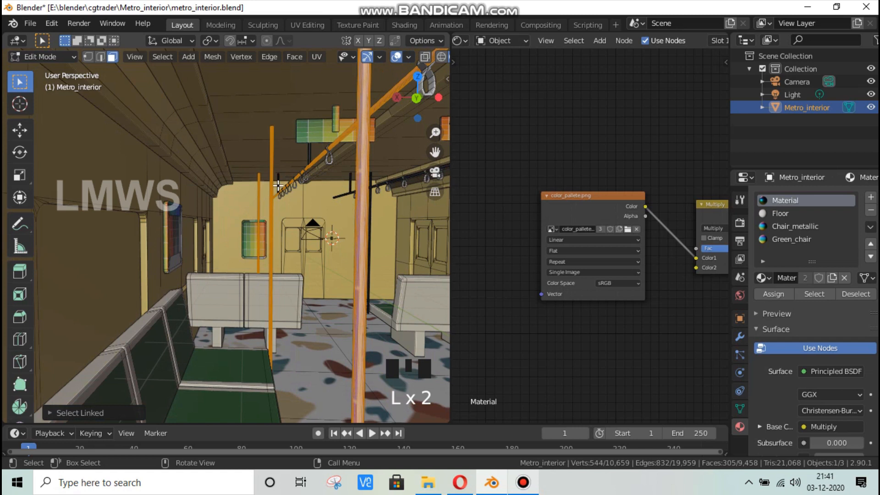
pyautogui.press('l')
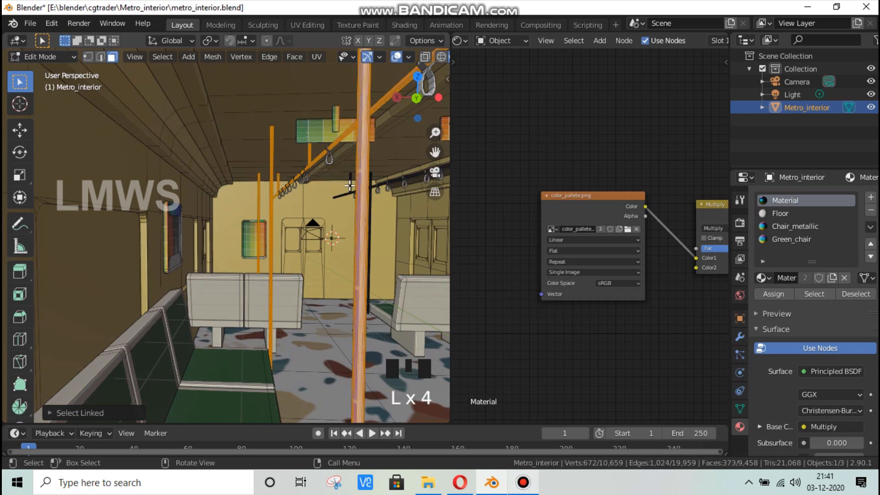
pyautogui.press('l')
pyautogui.hotkey('ctrl', 'z')
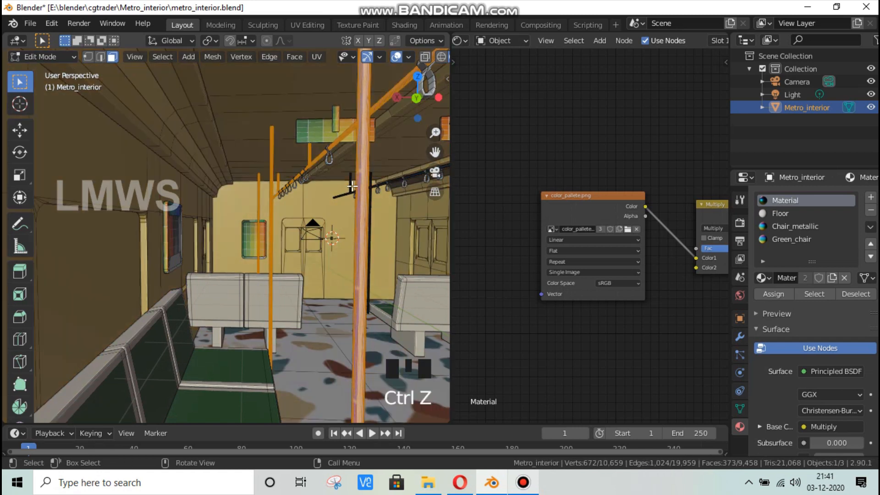
pyautogui.press('l')
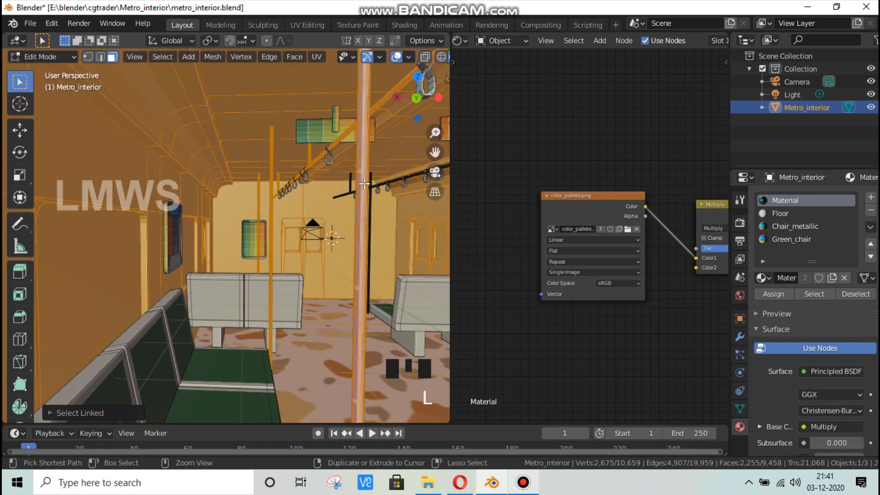
pyautogui.hotkey('ctrl', 'z')
pyautogui.scroll(2, 383, 181)
pyautogui.press('l')
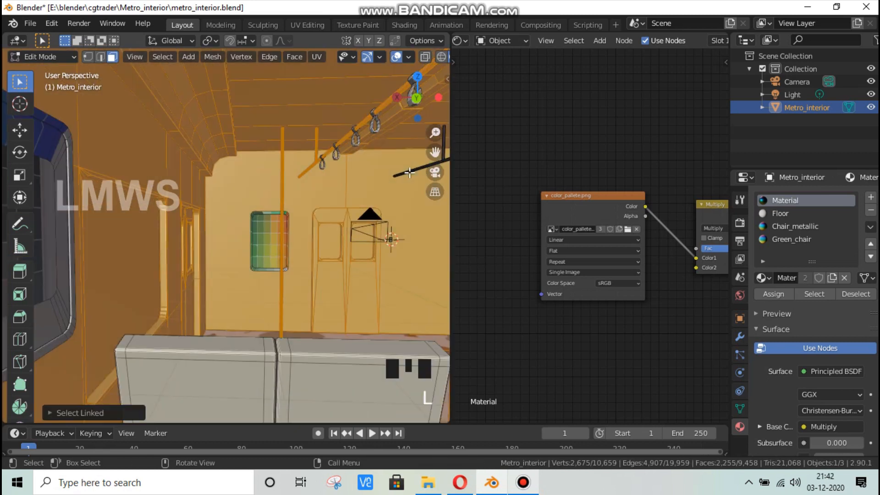
pyautogui.hotkey('ctrl', 'z')
# Step: Add the linked faces of the second overhead handrail and the vertical poles along it near the end wall to the selection
pyautogui.moveTo(434, 152); pyautogui.dragTo(347, 195)
pyautogui.press('l')
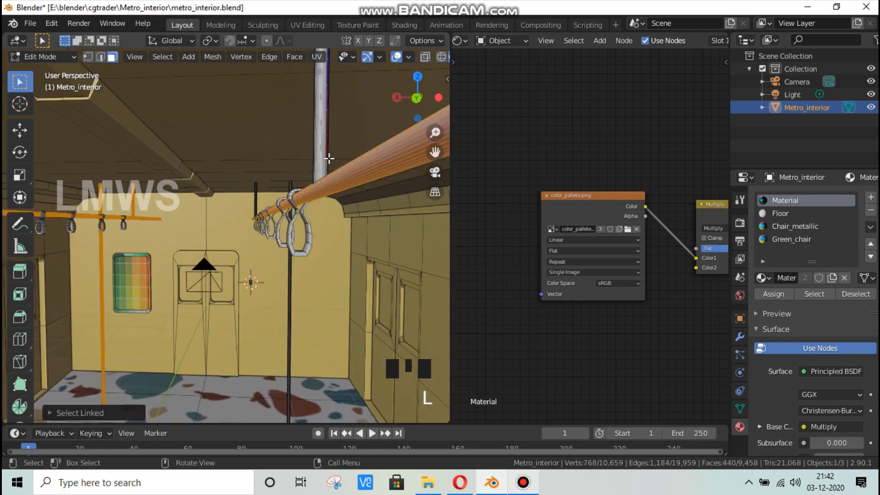
pyautogui.press('l')
pyautogui.press('l')
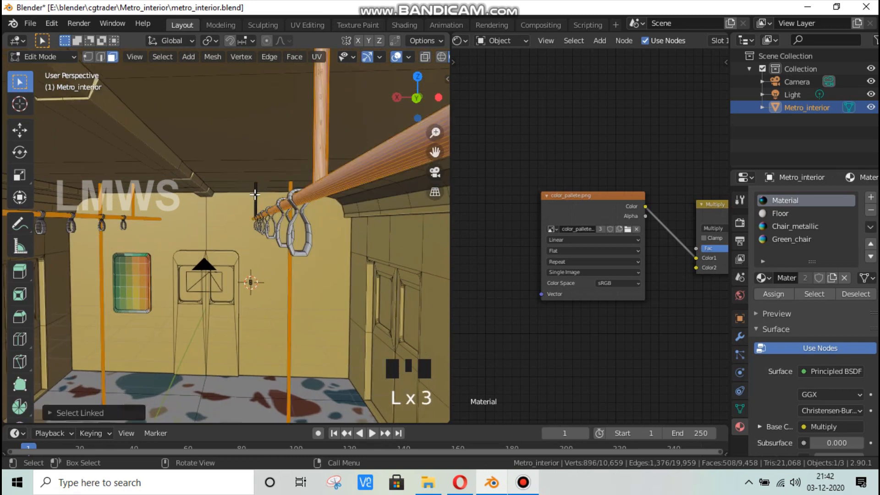
pyautogui.scroll(-2, 269, 212)
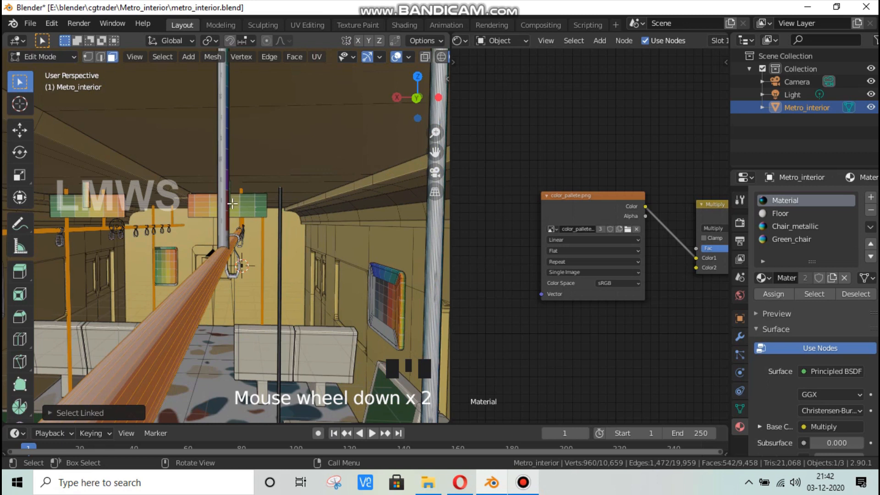
pyautogui.press('l')
pyautogui.scroll(-1, 369, 255)
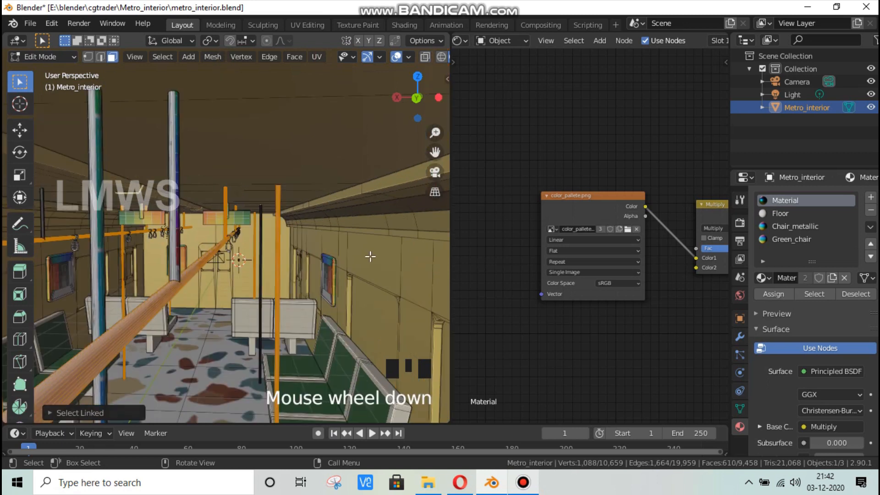
pyautogui.scroll(2, 294, 257)
pyautogui.press('l')
pyautogui.scroll(-5, 340, 257)
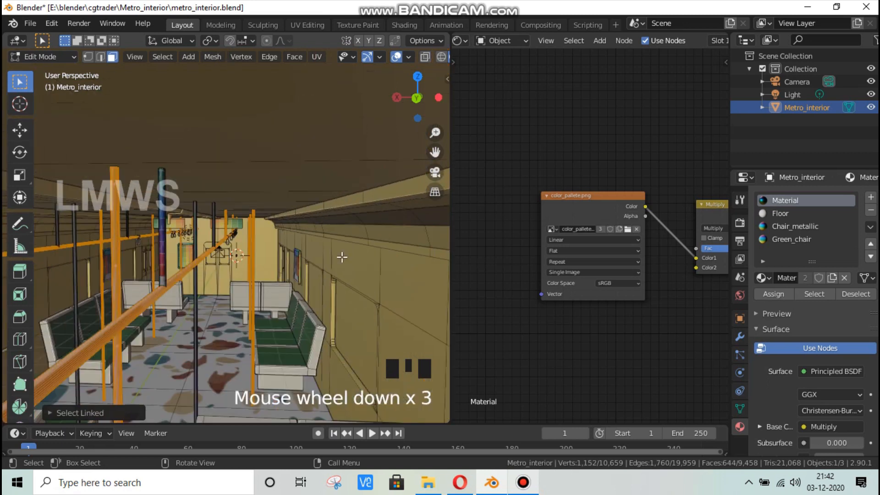
# Step: Extend the linked selection with the unselected vertical poles on both sides of the aisle in the carriage's middle section
pyautogui.moveTo(419, 98); pyautogui.dragTo(424, 95)
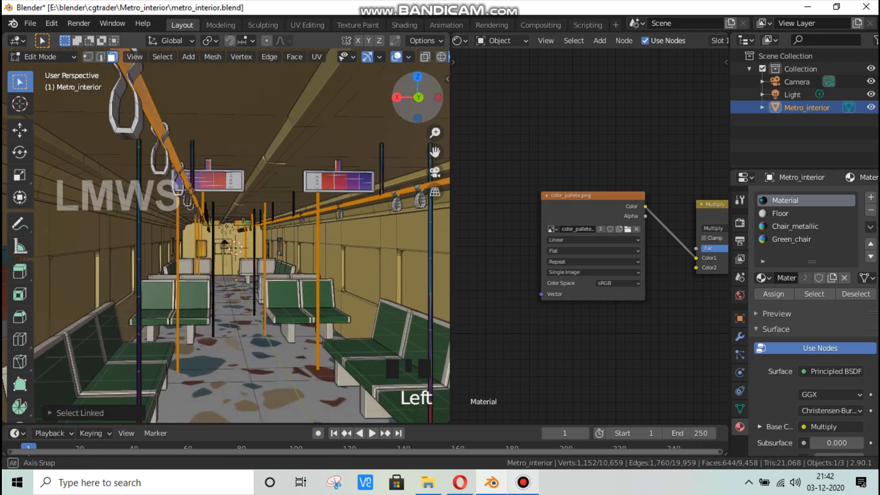
pyautogui.scroll(2, 304, 206)
pyautogui.scroll(1, 248, 255)
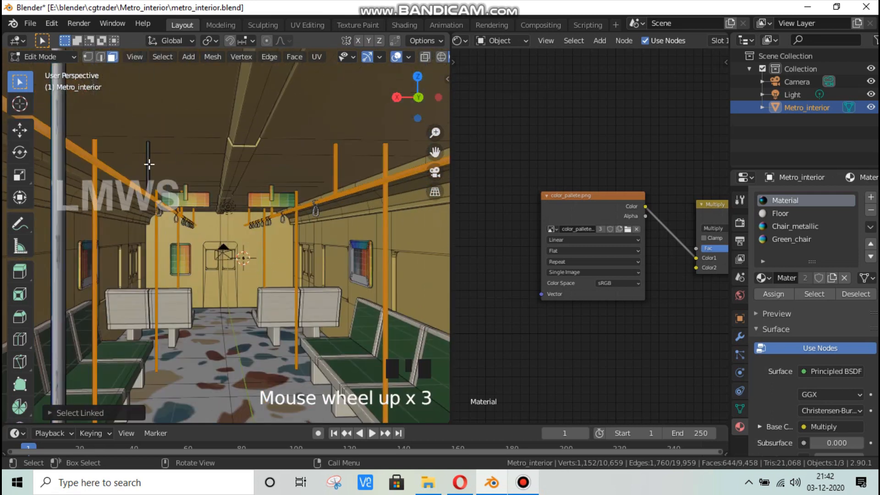
pyautogui.press('l')
pyautogui.scroll(-1, 271, 196)
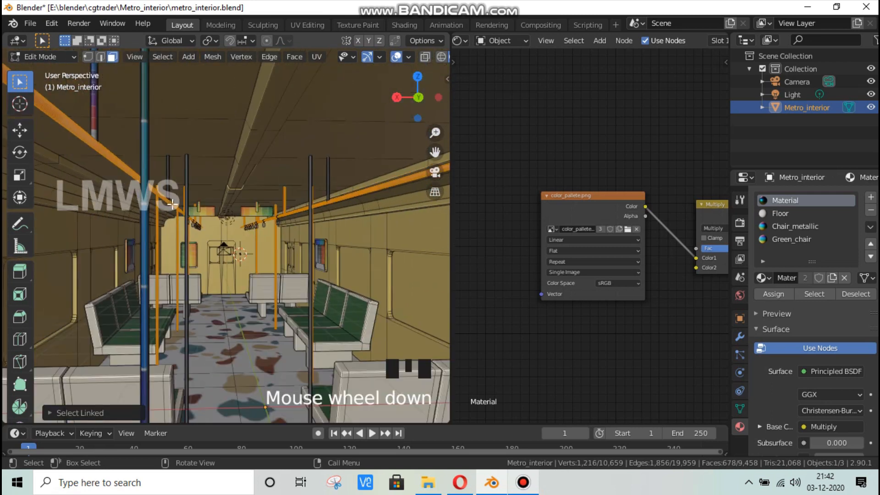
pyautogui.press('l')
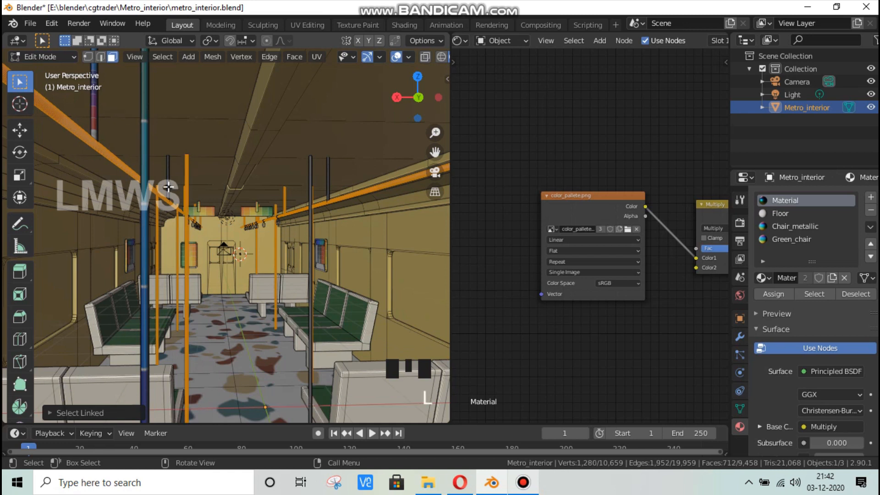
pyautogui.press('l')
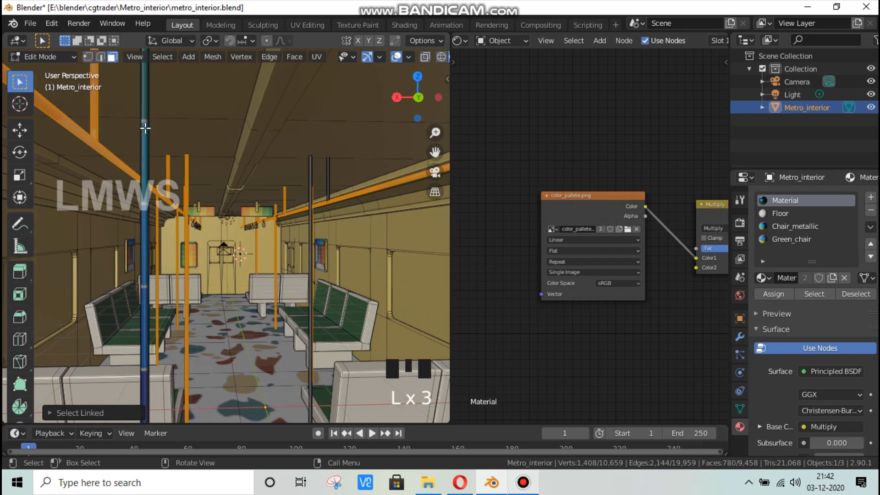
pyautogui.press('l')
pyautogui.press('l')
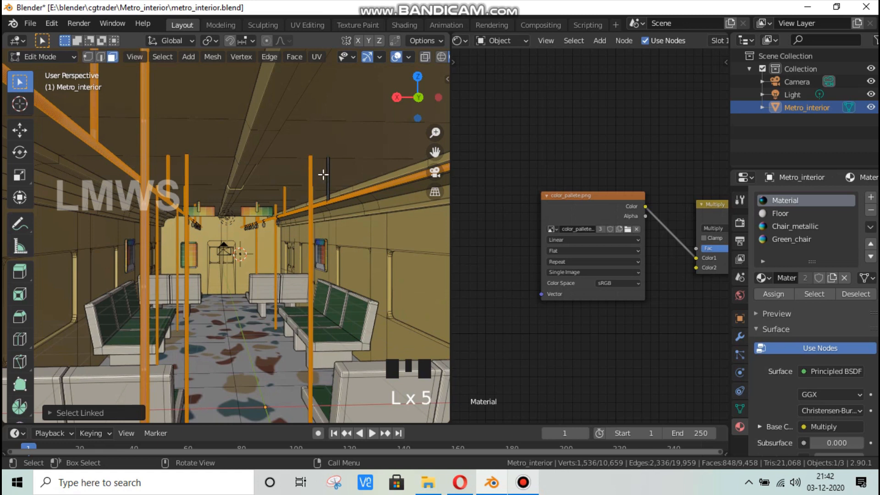
# Step: Add the remaining mid-carriage poles, including those partly hidden behind the handrail, to the linked selection
pyautogui.moveTo(434, 132); pyautogui.dragTo(304, 200)
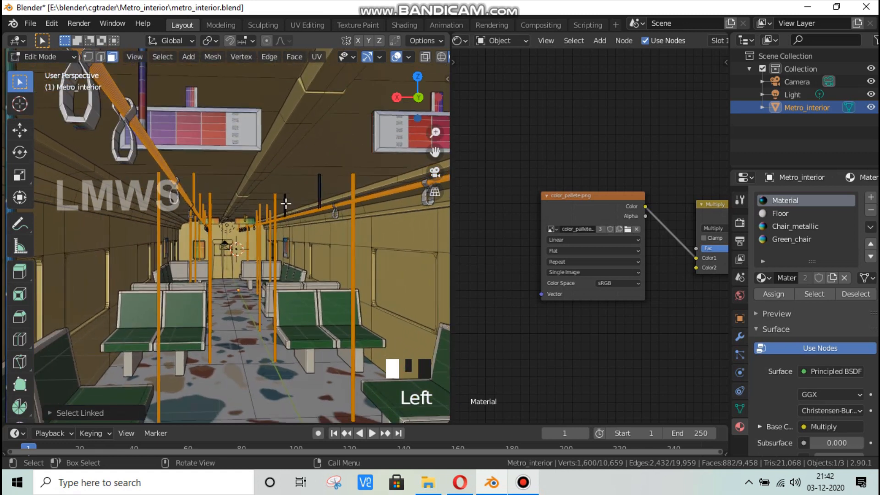
pyautogui.press('l')
pyautogui.hotkey('ctrl', 'z')
pyautogui.scroll(2, 311, 197)
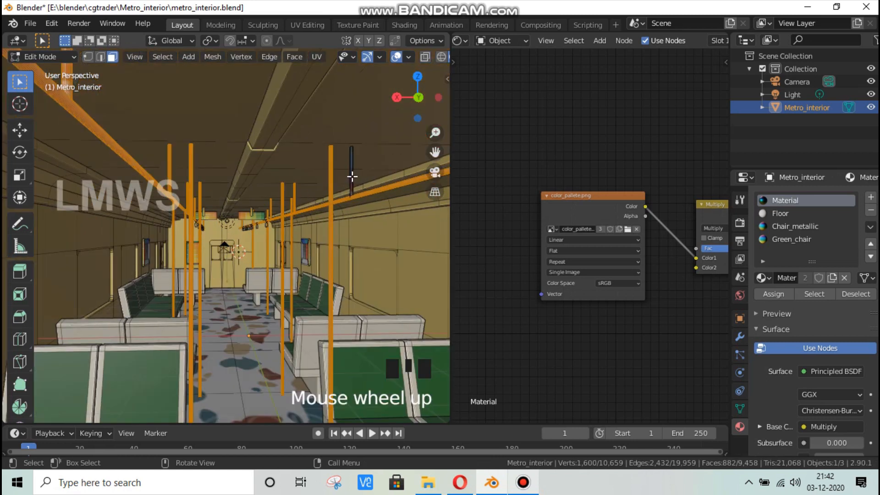
pyautogui.press('l')
pyautogui.scroll(-2, 408, 161)
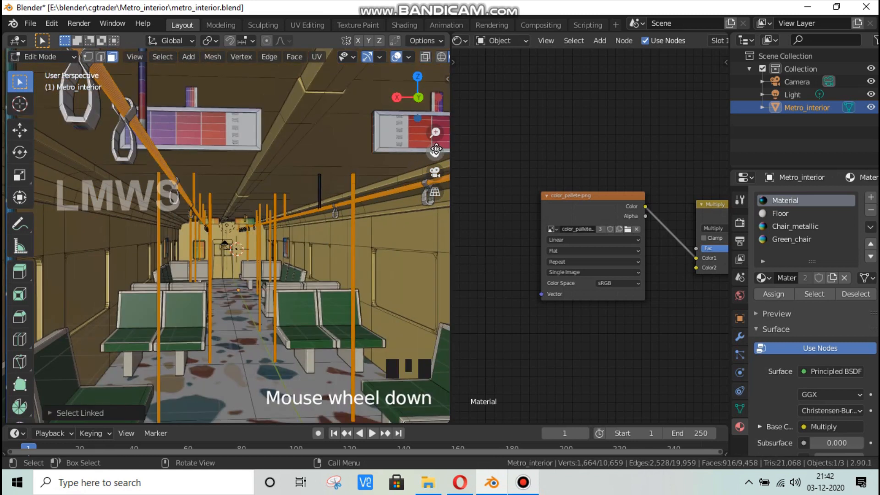
pyautogui.moveTo(435, 150); pyautogui.dragTo(280, 246)
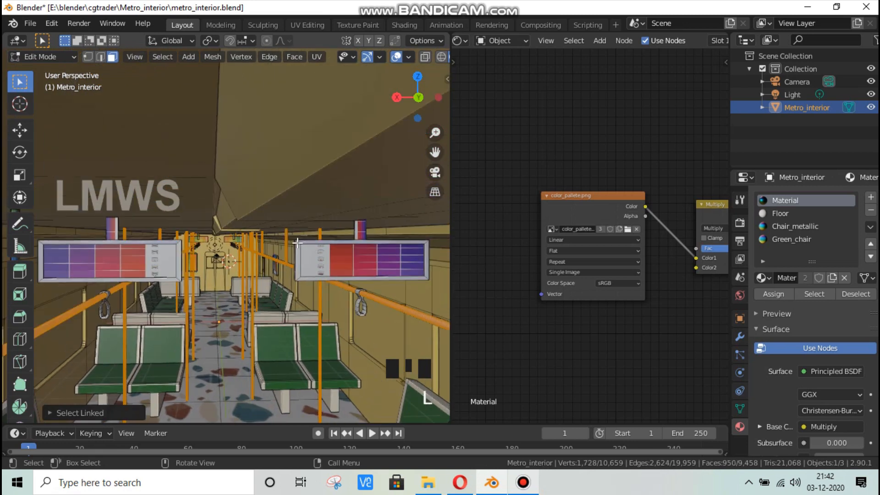
# Step: Add the vertical poles on both sides of the aisle beyond the hanging displays to the selection and save the file
pyautogui.moveTo(435, 151); pyautogui.dragTo(435, 142)
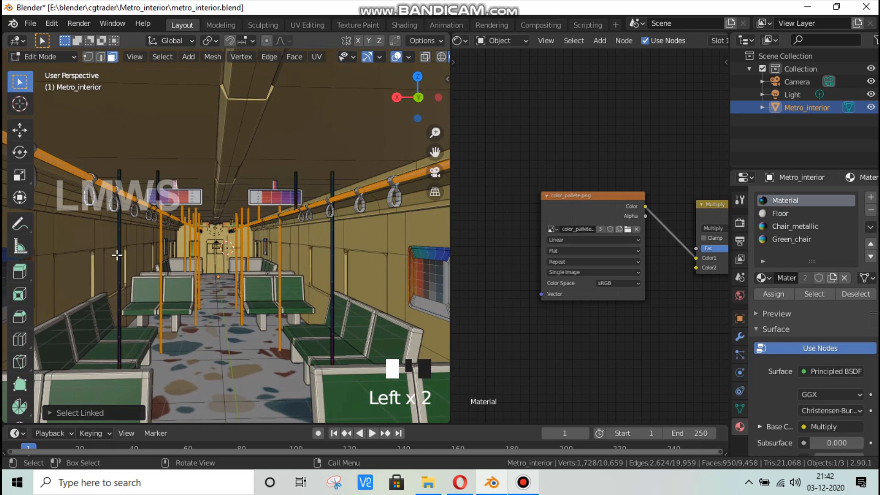
pyautogui.press('l')
pyautogui.press('l')
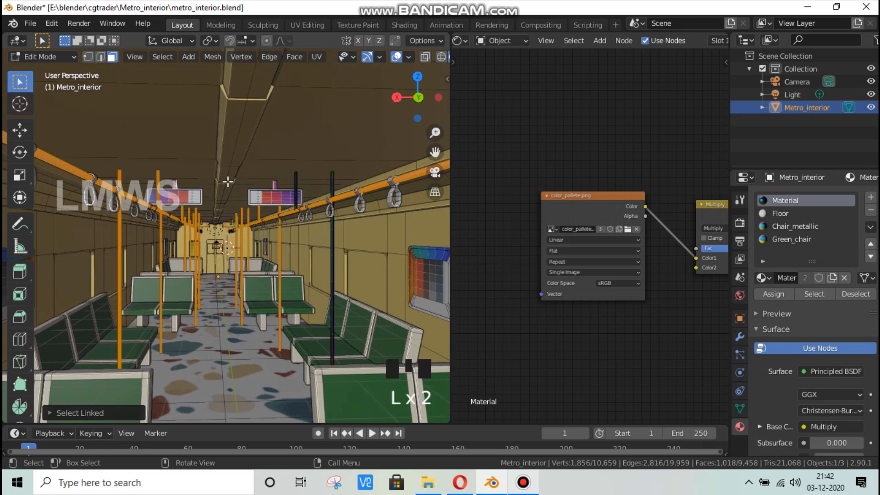
pyautogui.press('l')
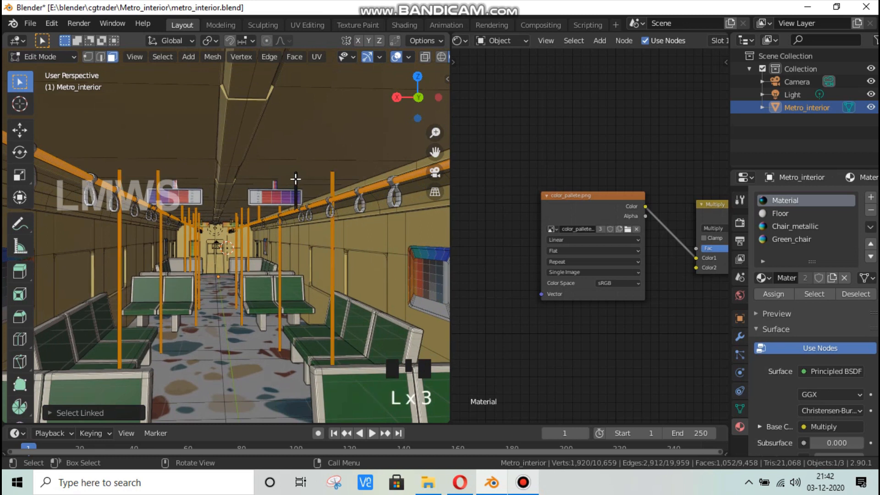
pyautogui.moveTo(435, 133); pyautogui.dragTo(415, 145)
pyautogui.hotkey('ctrl', 's')
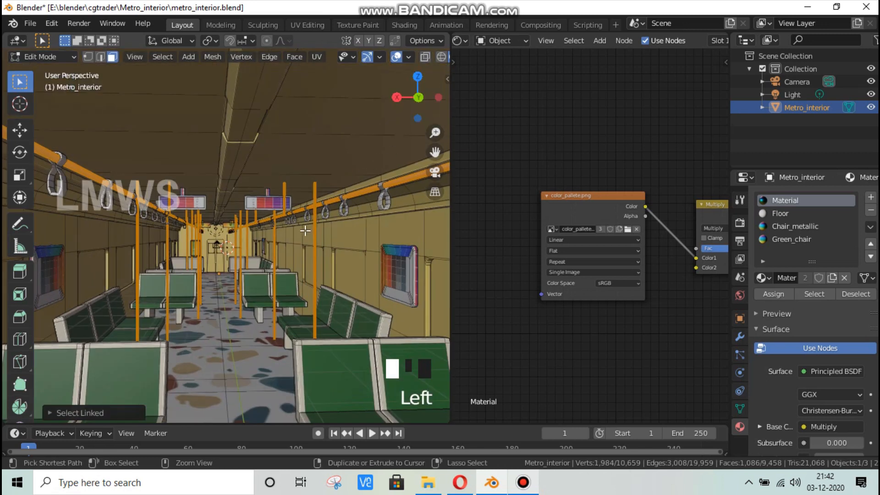
# Step: Inspect the pole selection, the carriage's exterior, and the hanging straps on the overhead handrails
pyautogui.scroll(2, 261, 259)
pyautogui.scroll(-3, 280, 292)
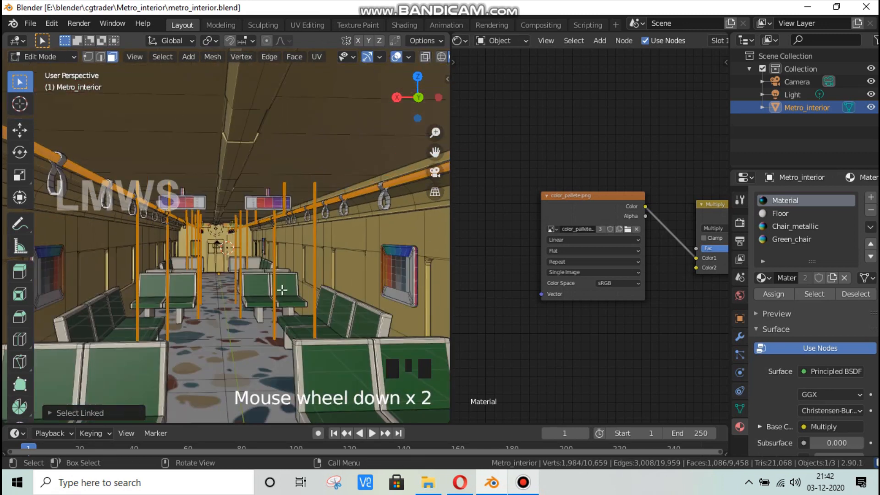
pyautogui.scroll(1, 304, 285)
pyautogui.moveTo(417, 100); pyautogui.dragTo(440, 94)
pyautogui.scroll(4, 426, 156)
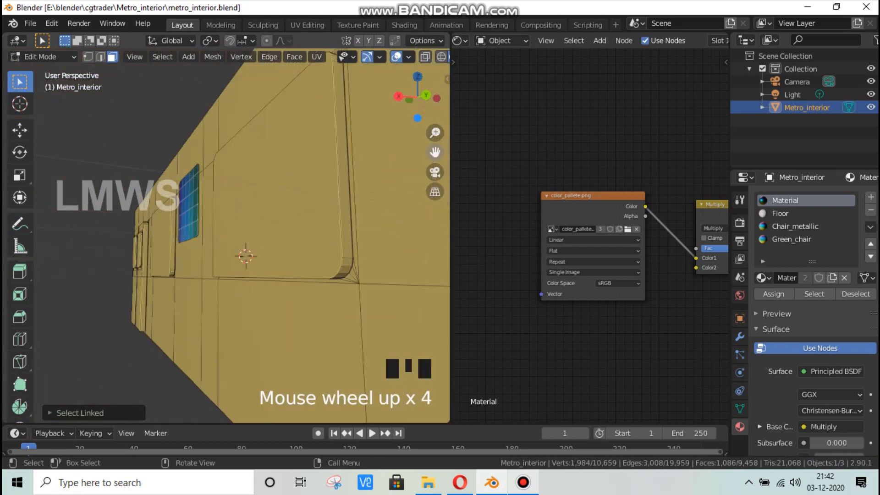
pyautogui.moveTo(435, 152); pyautogui.dragTo(184, 176)
pyautogui.moveTo(434, 152); pyautogui.dragTo(578, 171)
pyautogui.moveTo(409, 100); pyautogui.dragTo(549, 109)
pyautogui.moveTo(434, 152); pyautogui.dragTo(346, 263)
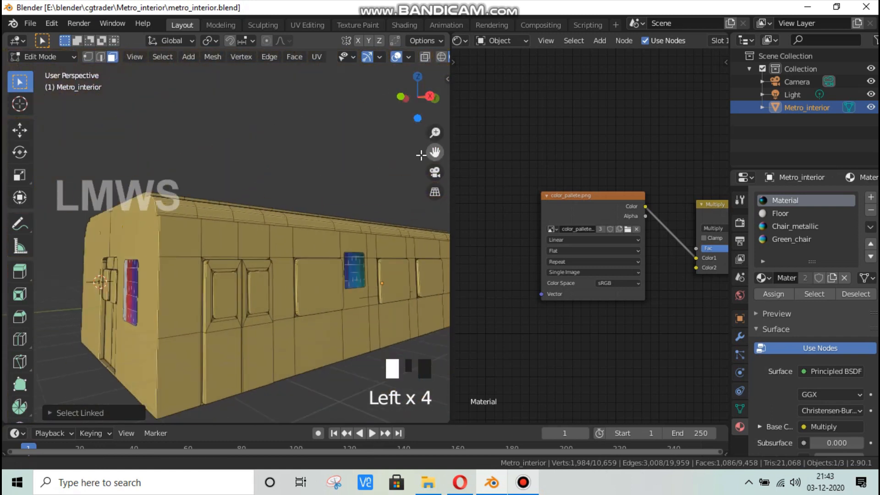
pyautogui.scroll(6, 345, 263)
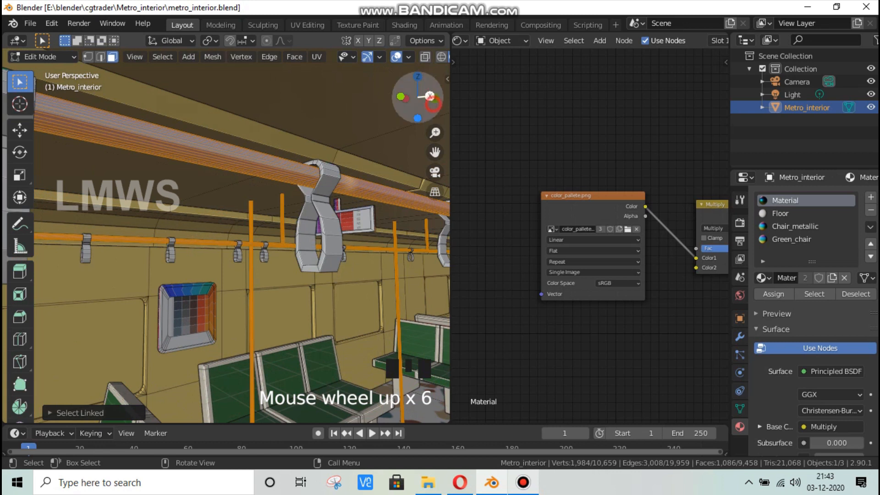
# Step: Collapse the selected poles' and handrails' UVs to a single point and place it on the Grey 50 swatch of color_pallete.png
pyautogui.moveTo(422, 107)
pyautogui.mouseDown()
pyautogui.moveTo(445, 101)
pyautogui.moveTo(433, 98)
pyautogui.mouseUp()
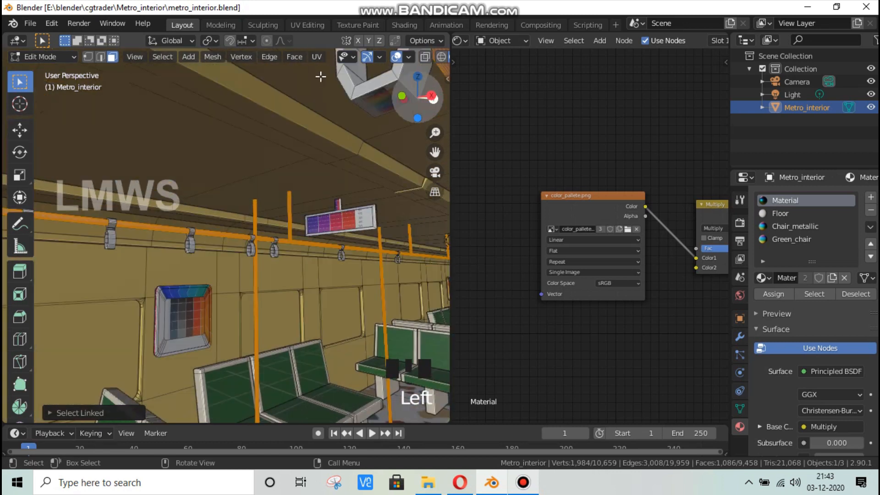
pyautogui.click(307, 25)
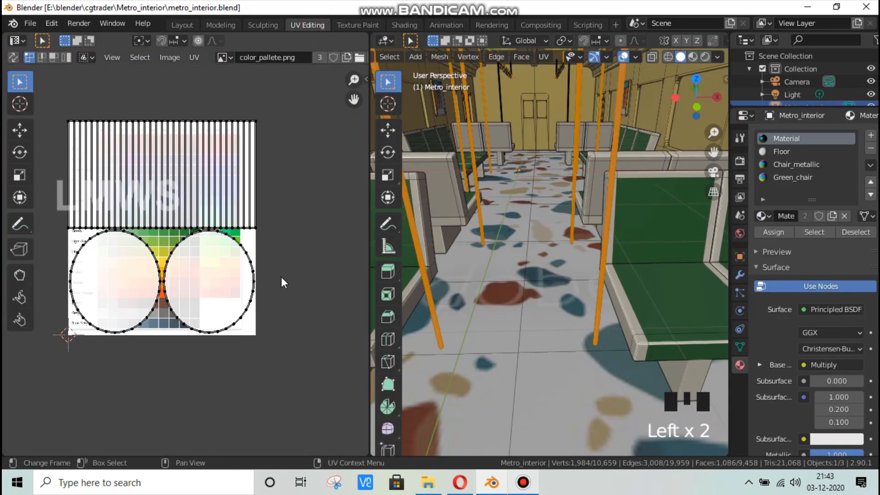
pyautogui.press('a')
pyautogui.press('s')
pyautogui.press('0')
pyautogui.press('Return')
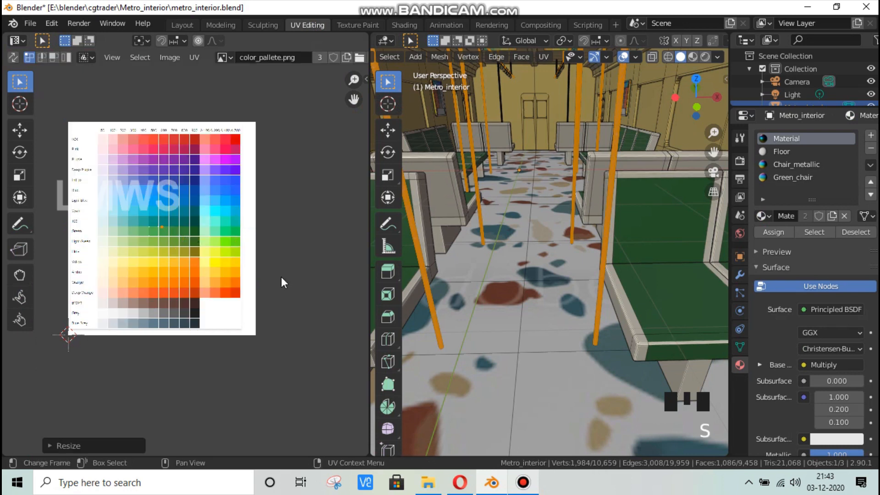
pyautogui.scroll(1, 283, 283)
pyautogui.press('g')
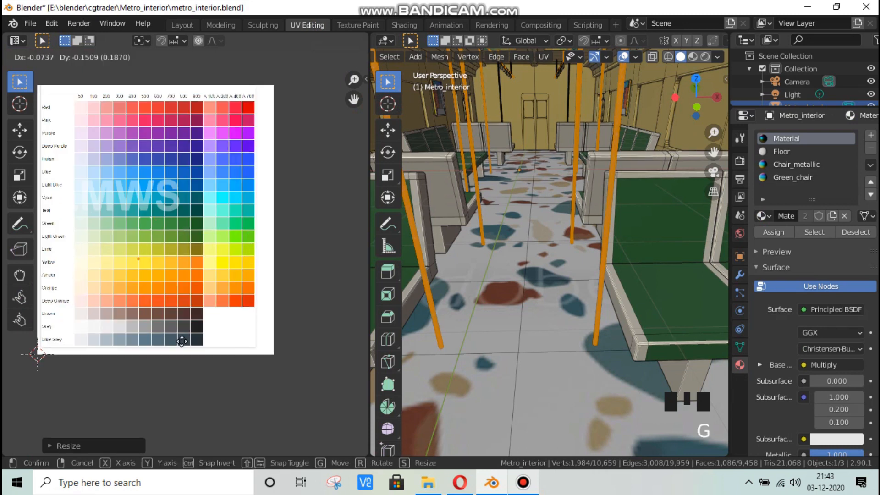
pyautogui.click(182, 330)
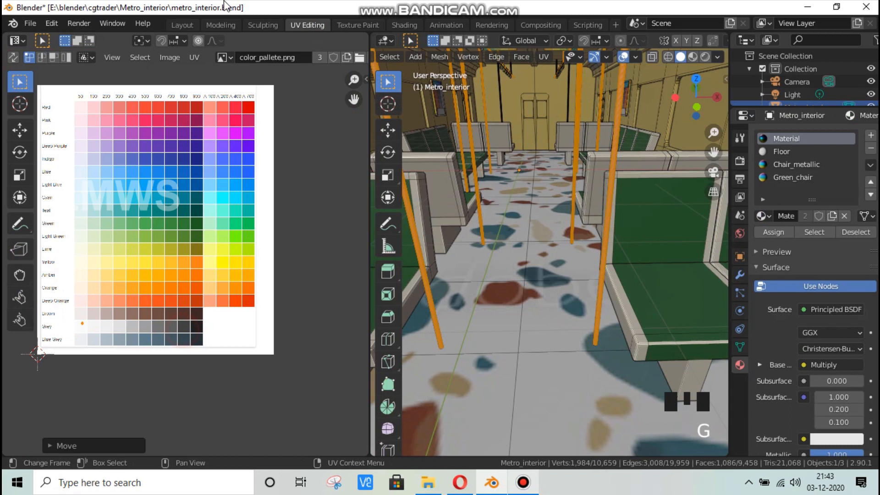
# Step: Create a new material named Kanmbi in a new slot of the Metro_interior mesh, with the poles and handrails still selected
pyautogui.click(182, 24)
pyautogui.scroll(-4, 356, 265)
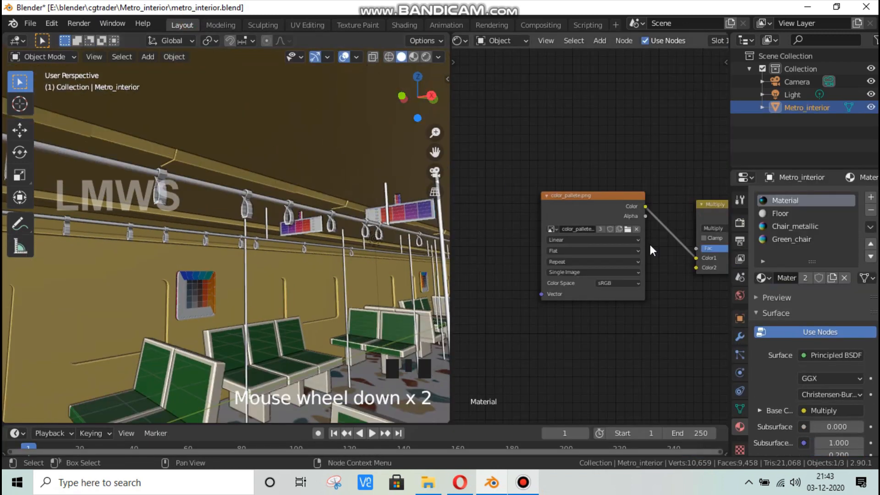
pyautogui.press('Tab')
pyautogui.scroll(1, 390, 241)
pyautogui.moveTo(431, 96); pyautogui.dragTo(444, 92)
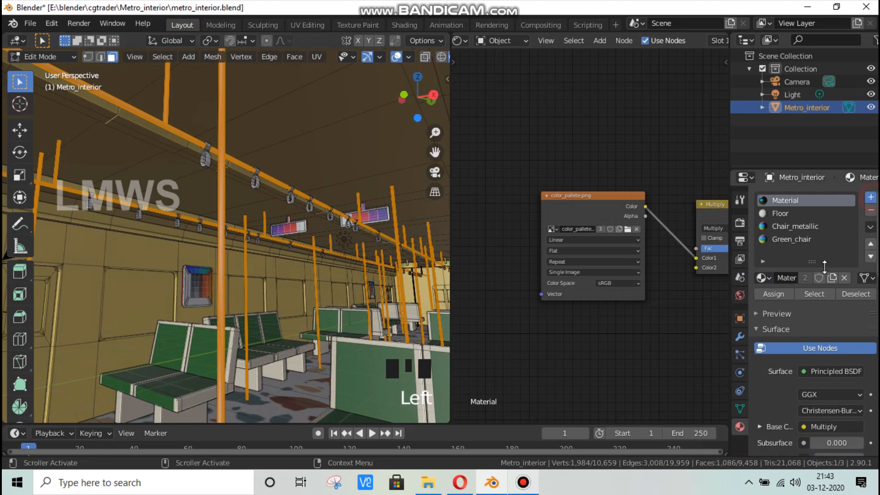
pyautogui.click(871, 197)
pyautogui.click(803, 279)
pyautogui.doubleClick(801, 278)
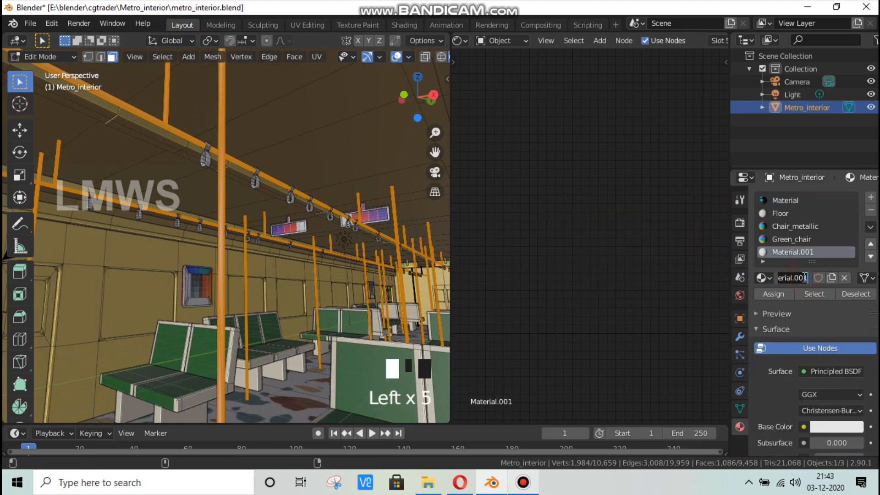
pyautogui.write('Kanmbi')
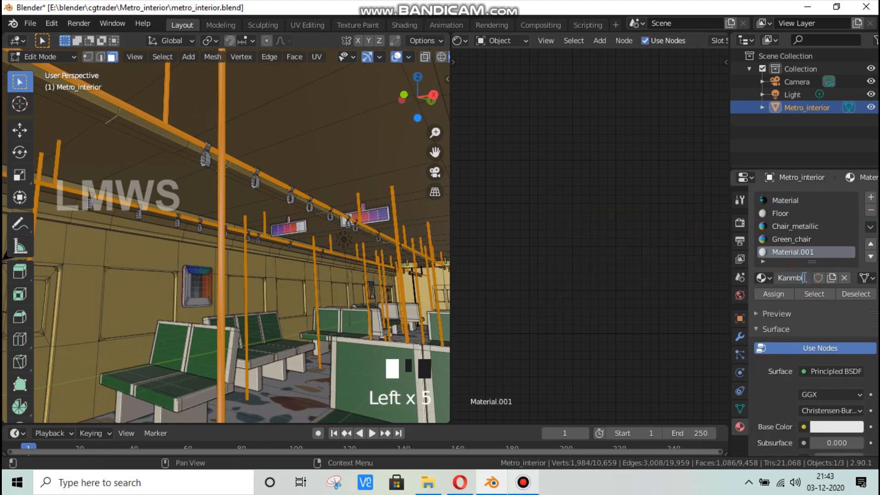
pyautogui.press('Return')
pyautogui.click(673, 316)
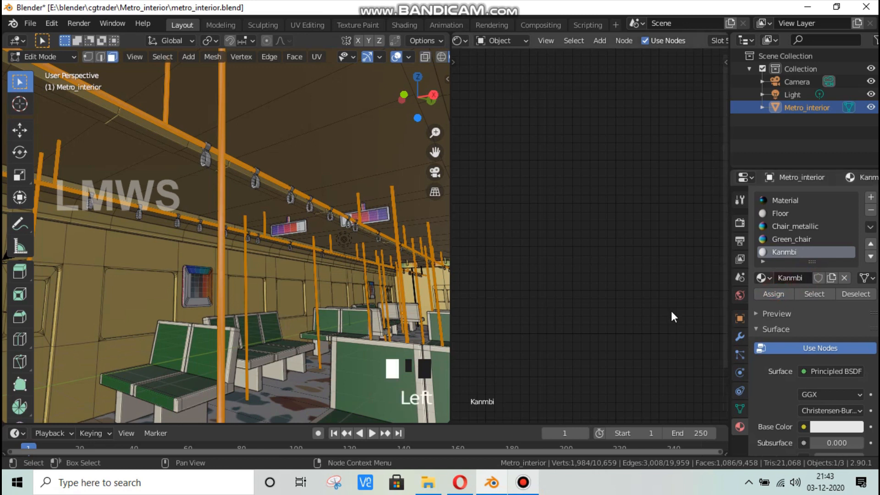
# Step: Add an Image Texture node beside the Principled BSDF in the Kanmbi material
pyautogui.scroll(-6, 675, 299)
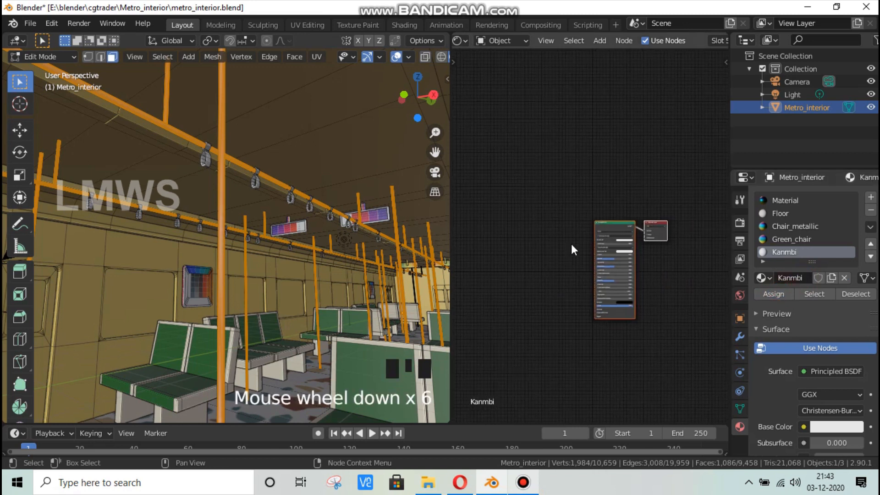
pyautogui.hotkey('shift', 'a')
pyautogui.click(573, 198)
pyautogui.write('image')
pyautogui.press('Return')
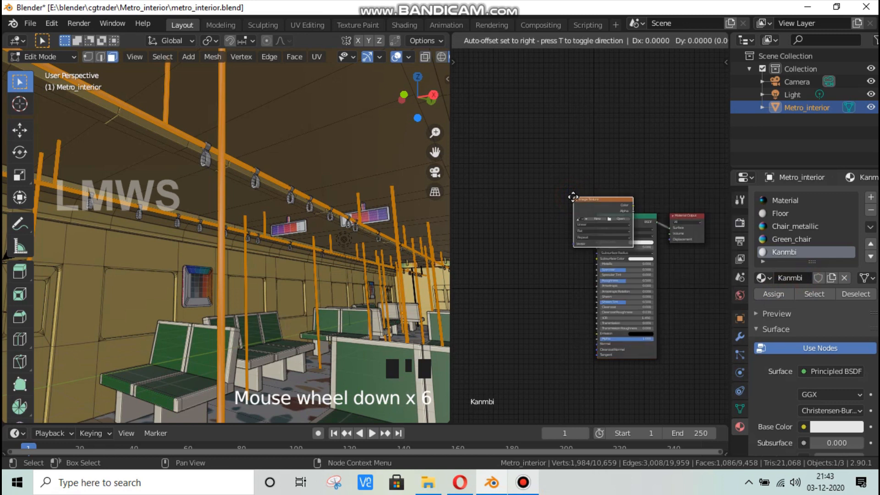
pyautogui.click(516, 210)
# Step: Load color_pallete.png into the Image Texture node and connect its Color output to the Principled BSDF's Base Color
pyautogui.scroll(6, 506, 266)
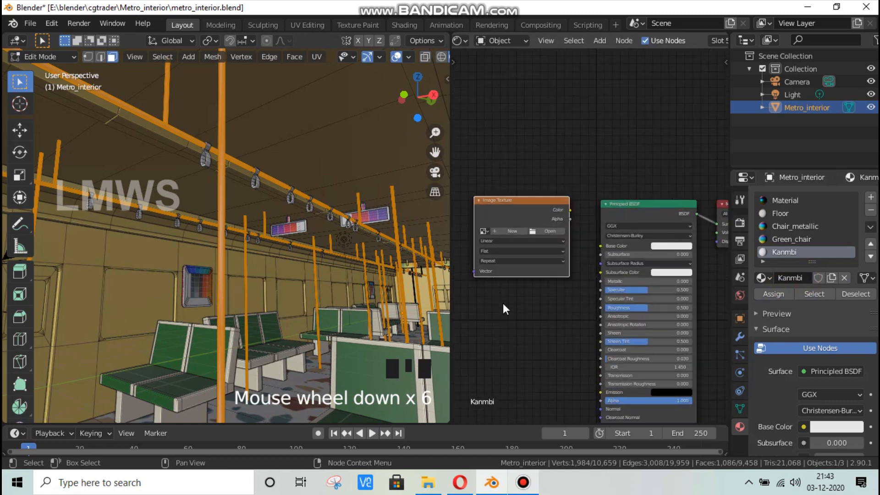
pyautogui.moveTo(501, 311); pyautogui.dragTo(530, 295, button='middle')
pyautogui.click(516, 209)
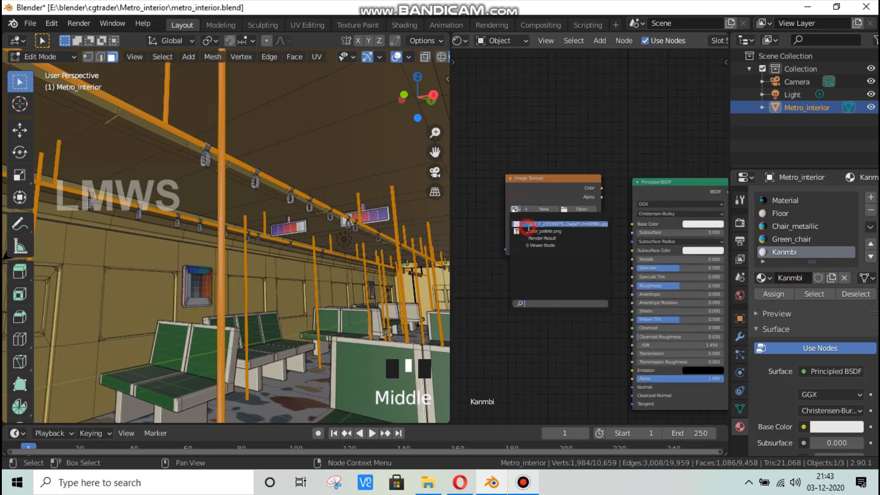
pyautogui.click(543, 231)
pyautogui.moveTo(601, 188); pyautogui.dragTo(637, 227)
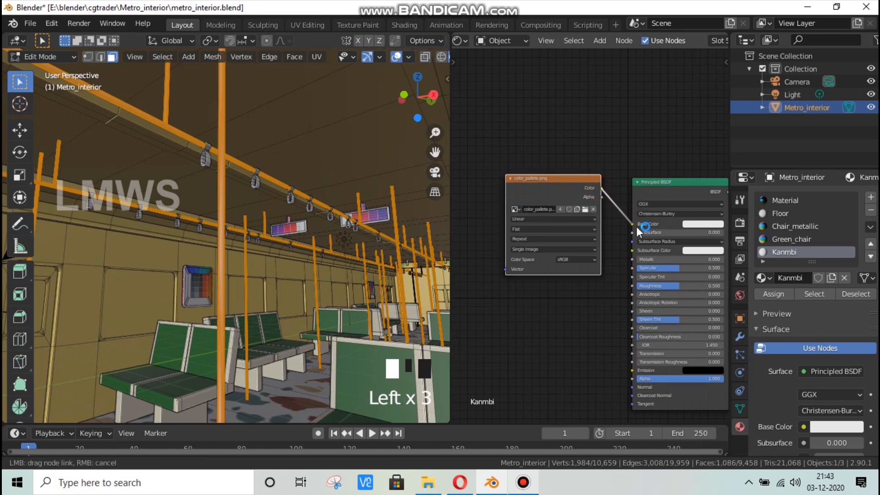
# Step: Set the Kanmbi shader's Metallic to 1.000 and Roughness to 0.018, and save the file
pyautogui.scroll(-2, 547, 312)
pyautogui.moveTo(542, 315); pyautogui.dragTo(568, 300, button='middle')
pyautogui.scroll(4, 573, 283)
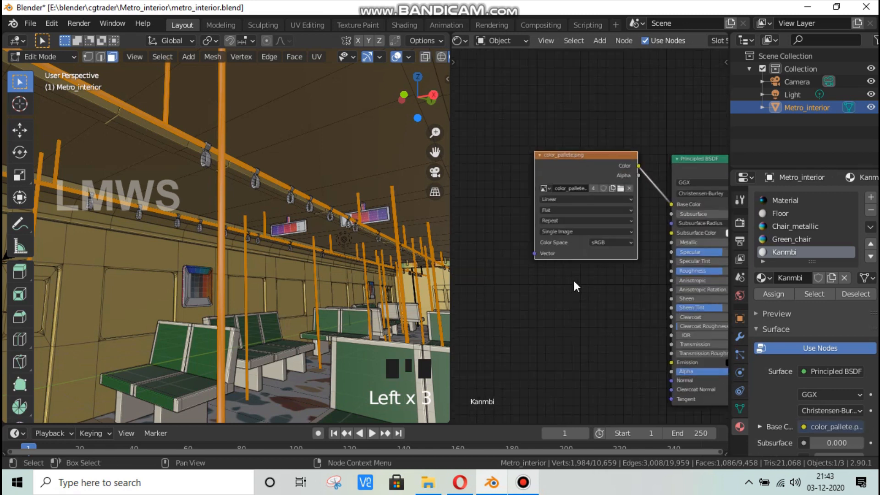
pyautogui.moveTo(490, 316); pyautogui.dragTo(460, 306, button='middle')
pyautogui.scroll(-1, 533, 285)
pyautogui.moveTo(534, 284); pyautogui.dragTo(609, 262, button='middle')
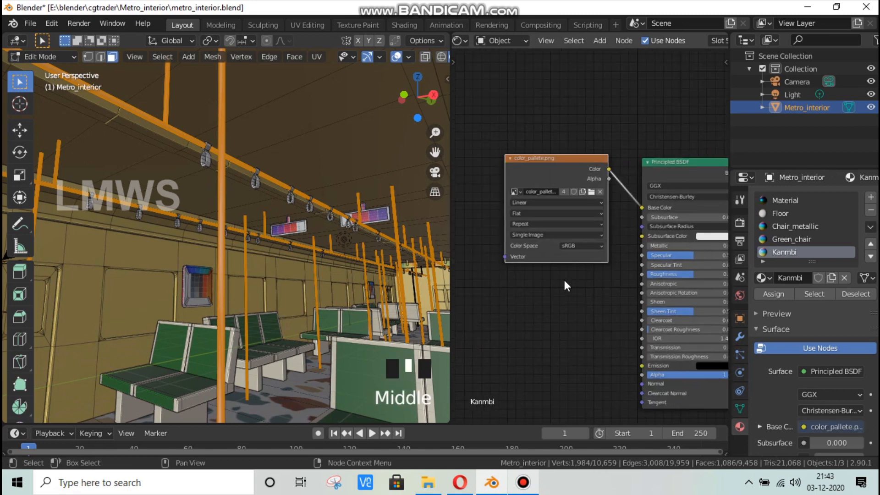
pyautogui.scroll(2, 561, 281)
pyautogui.scroll(-1, 619, 279)
pyautogui.moveTo(683, 231); pyautogui.dragTo(615, 229, button='middle')
pyautogui.moveTo(616, 243); pyautogui.dragTo(673, 243)
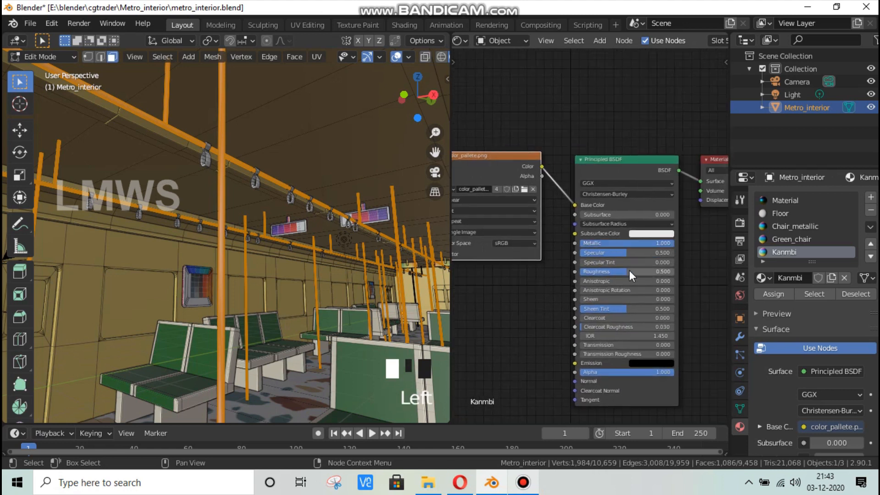
pyautogui.moveTo(629, 271); pyautogui.dragTo(604, 271)
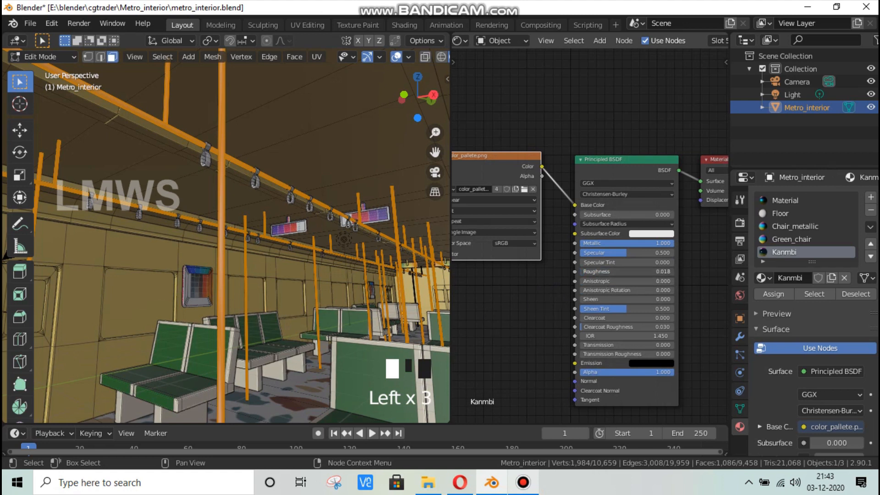
pyautogui.scroll(-2, 507, 316)
pyautogui.moveTo(513, 326); pyautogui.dragTo(548, 276, button='middle')
pyautogui.hotkey('ctrl', 's')
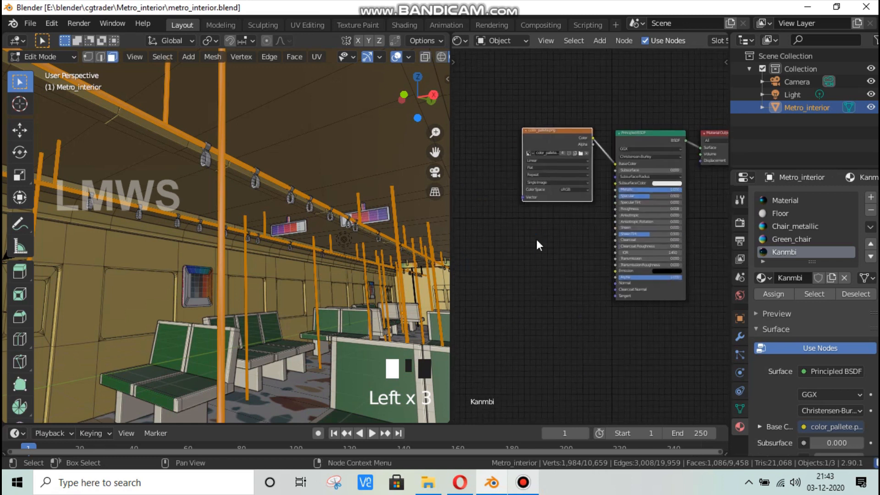
# Step: Add a Noise Texture node below the color_pallete.png node in the Kanmbi material
pyautogui.hotkey('shift', 'a')
pyautogui.click(537, 240)
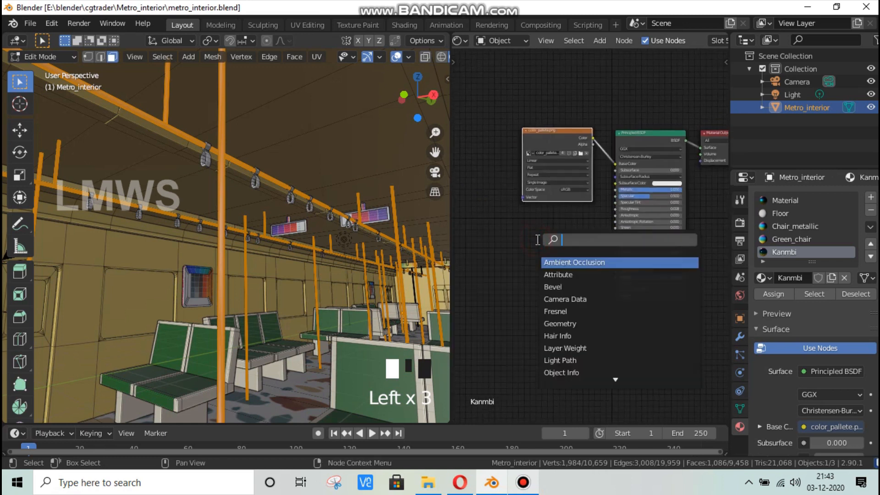
pyautogui.write('noise')
pyautogui.press('Return')
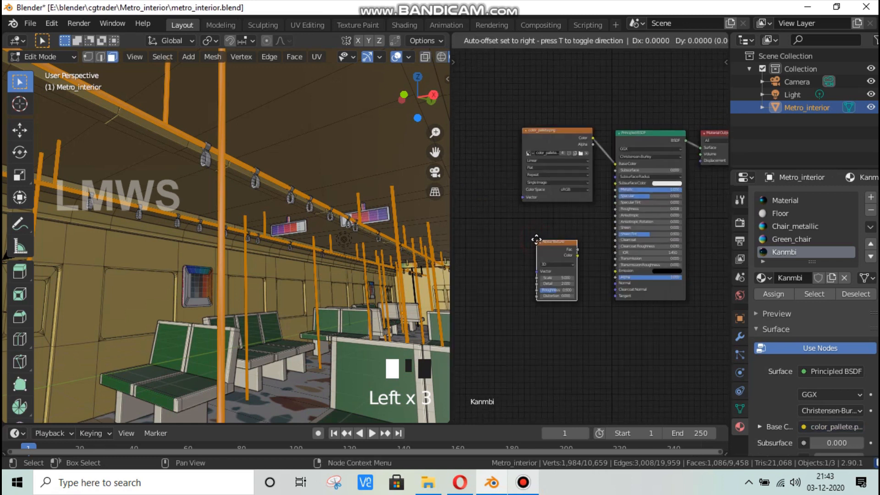
pyautogui.click(500, 260)
# Step: Assign the Kanmbi material to the selected poles and handrails and clear the face selection
pyautogui.click(767, 297)
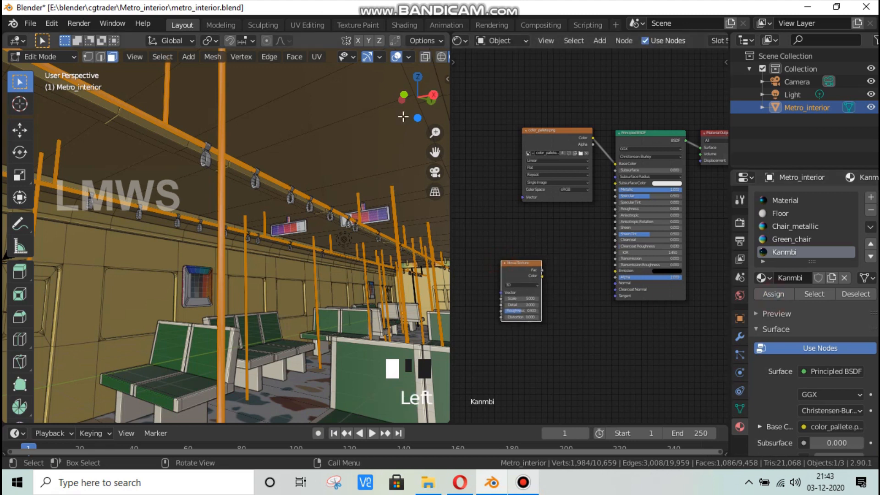
pyautogui.moveTo(415, 99); pyautogui.dragTo(419, 100)
pyautogui.scroll(5, 364, 204)
pyautogui.hotkey('alt', 'a')
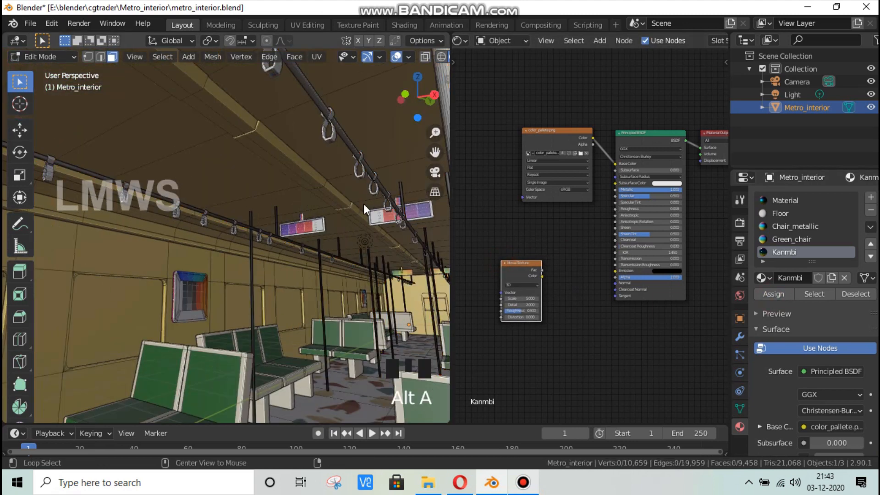
# Step: Show the carriage in Object Mode with rendered shading through the camera, deselect everything and save the file
pyautogui.press('Tab')
pyautogui.click(425, 57)
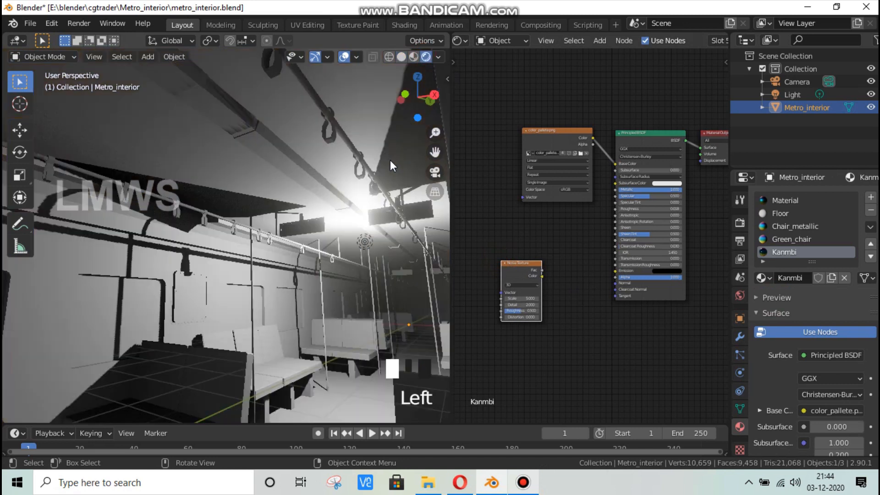
pyautogui.press('KP_0')
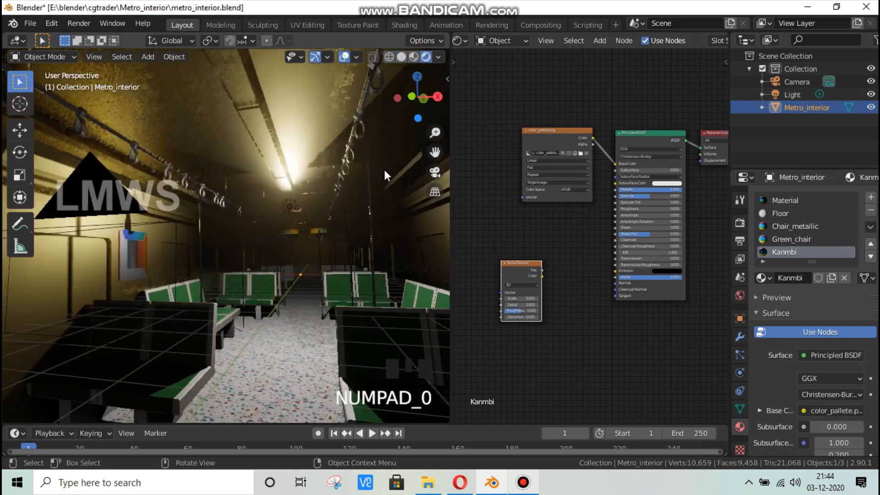
pyautogui.scroll(4, 320, 237)
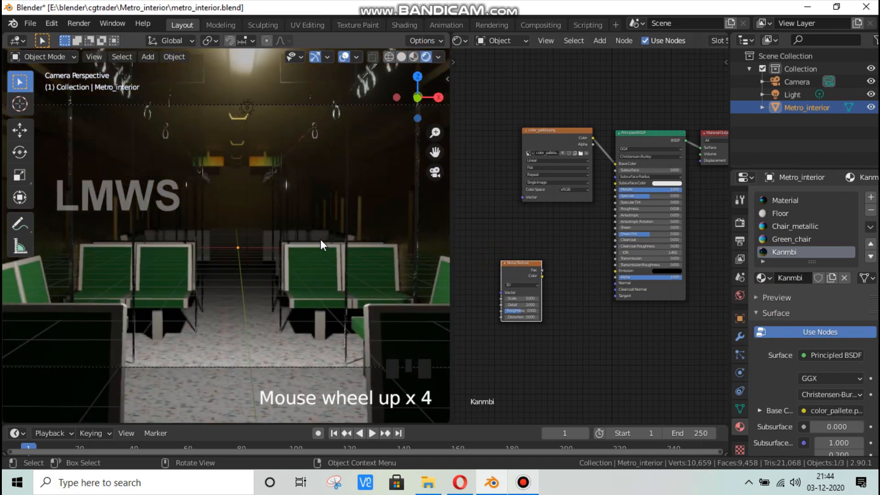
pyautogui.hotkey('alt', 'a')
pyautogui.hotkey('ctrl', 's')
# Step: Move the Noise Texture node away from the shader and add a Texture Coordinate node well before it in the Kanmbi node tree
pyautogui.scroll(4, 564, 298)
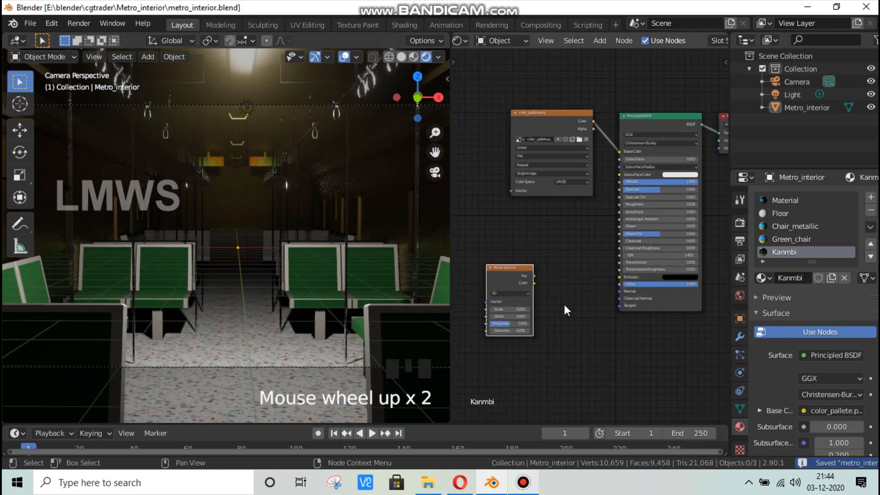
pyautogui.moveTo(615, 307); pyautogui.dragTo(625, 307, button='middle')
pyautogui.moveTo(552, 279); pyautogui.dragTo(506, 275)
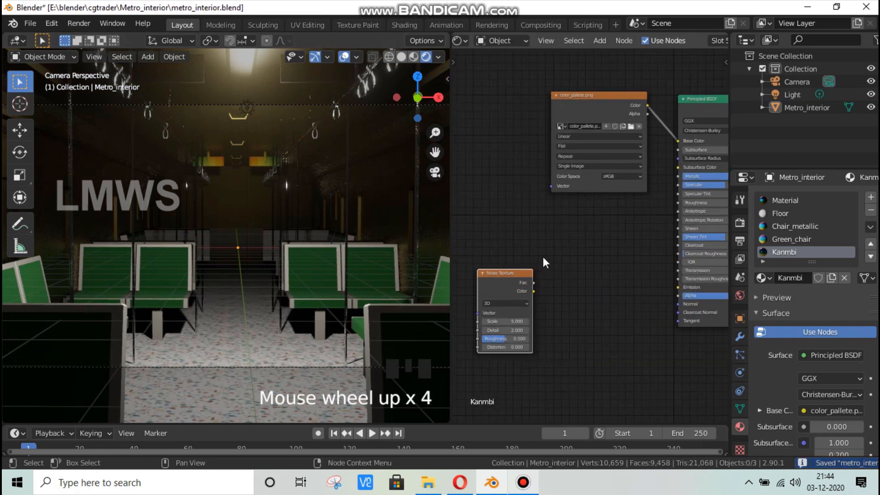
pyautogui.hotkey('shift', 'a')
pyautogui.write('tex')
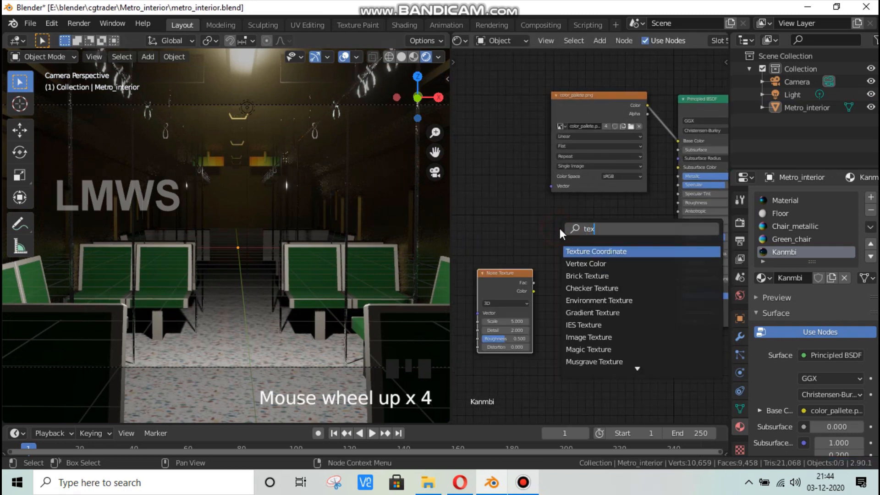
pyautogui.press('Return')
pyautogui.rightClick(661, 241)
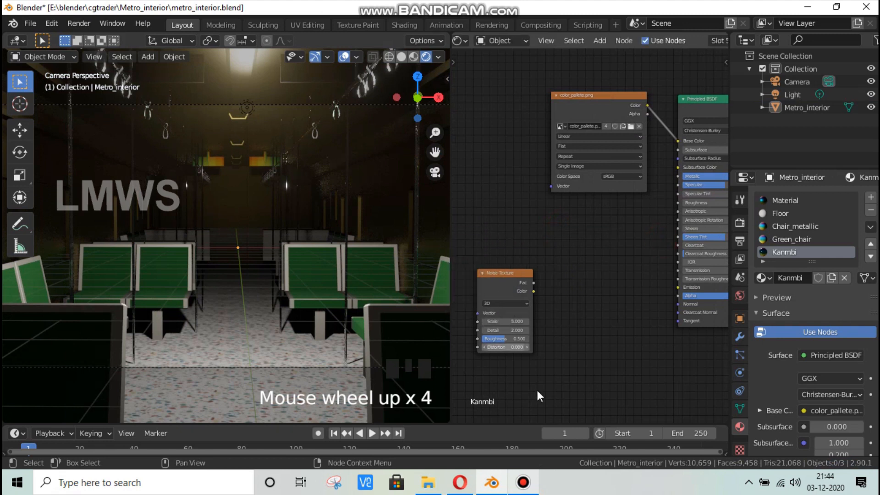
pyautogui.moveTo(539, 396); pyautogui.dragTo(652, 368, button='middle')
pyautogui.moveTo(521, 227); pyautogui.dragTo(433, 229)
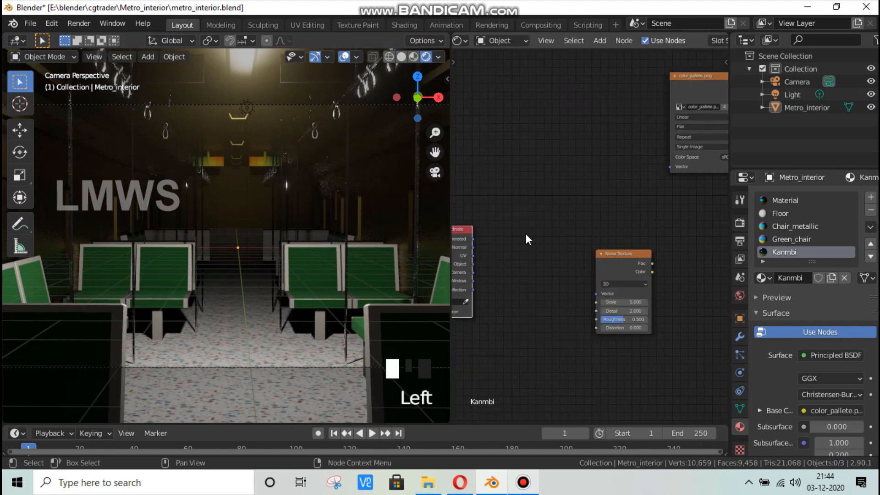
# Step: Add a Mapping node between the Texture Coordinate and Noise Texture nodes
pyautogui.hotkey('shift', 'a')
pyautogui.write('map')
pyautogui.press('Return')
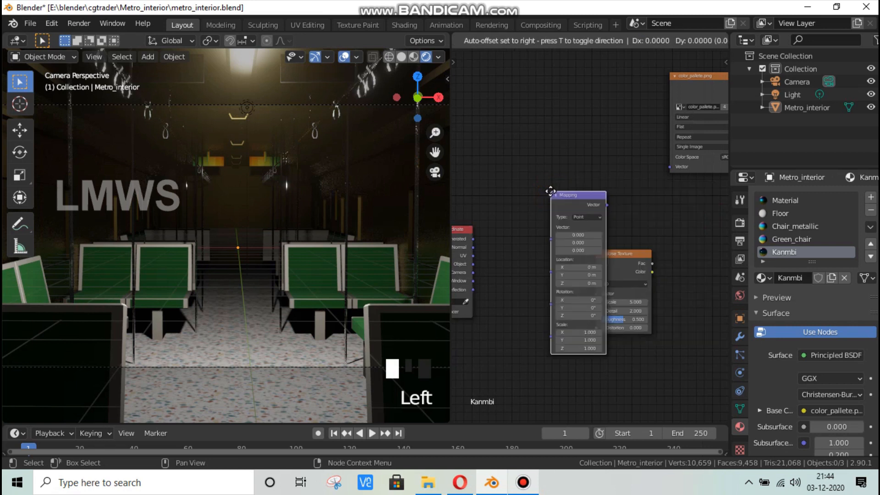
pyautogui.click(516, 196)
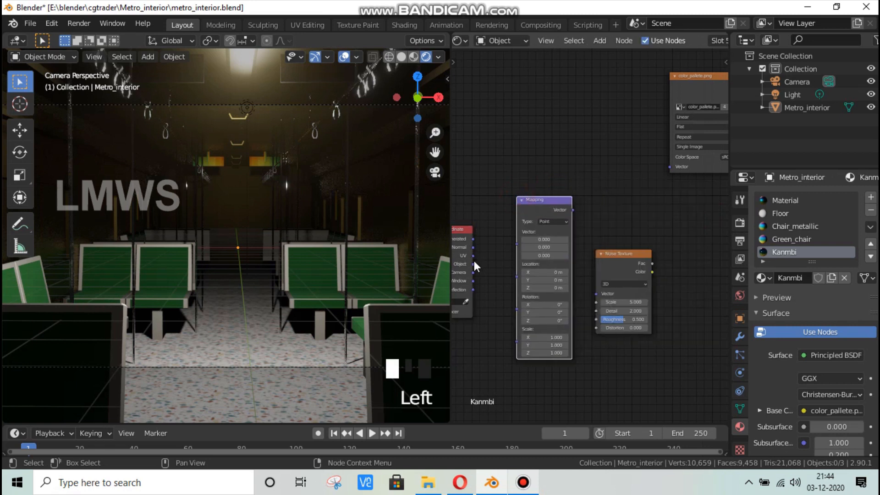
pyautogui.press('p')
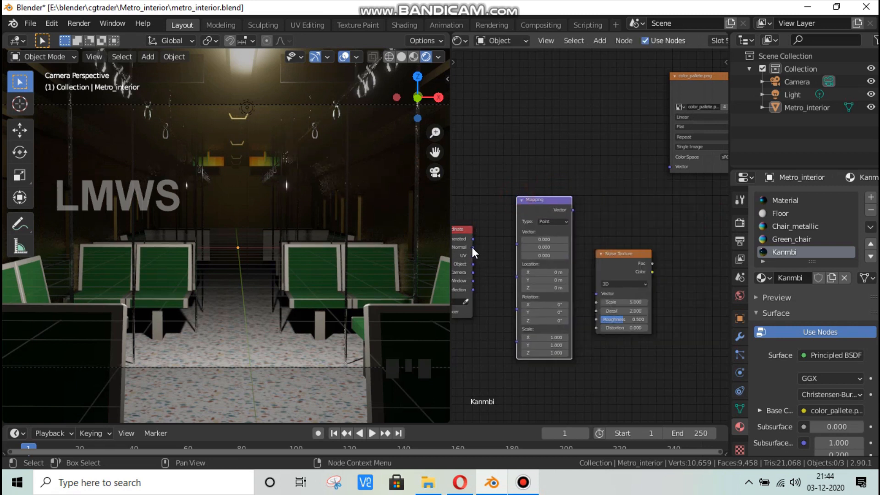
# Step: Link the Texture Coordinate's Object output through the Mapping node to the Noise Texture's Vector input and save the file
pyautogui.click(472, 248)
pyautogui.moveTo(473, 265); pyautogui.dragTo(517, 243)
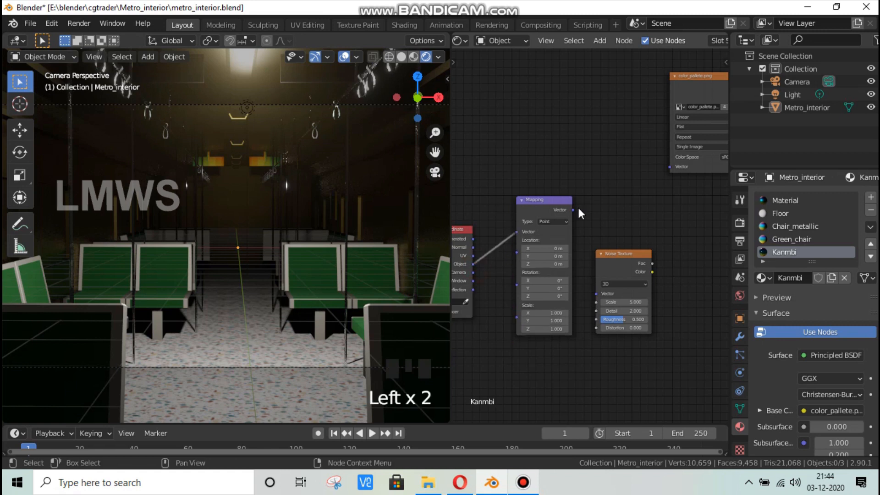
pyautogui.moveTo(572, 210); pyautogui.dragTo(596, 293)
pyautogui.scroll(-3, 549, 245)
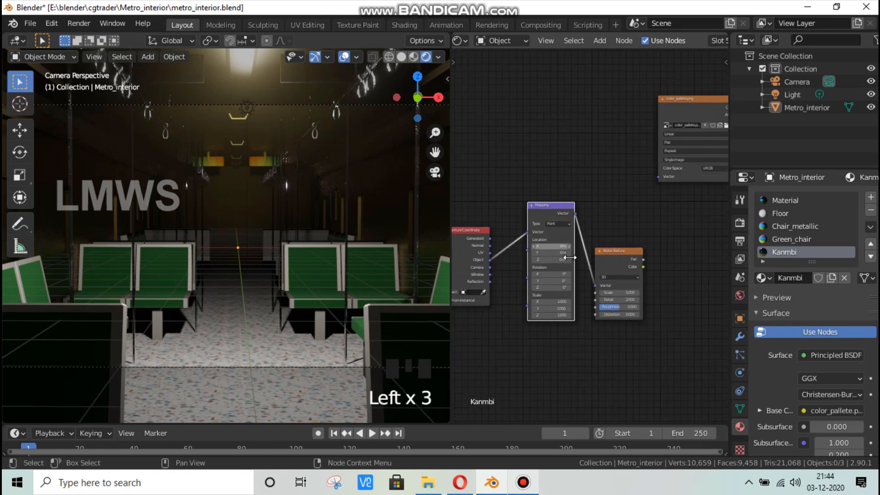
pyautogui.hotkey('ctrl', 's')
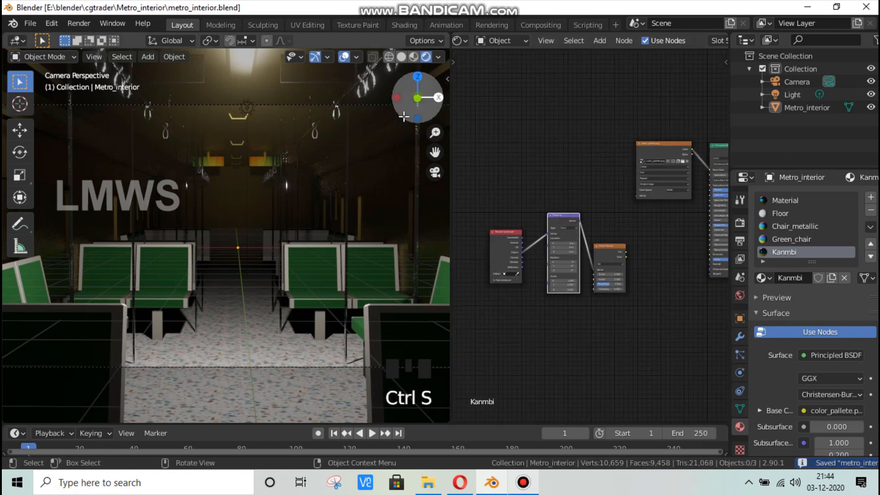
# Step: Show the carriage in solid shading, put the Metro_interior mesh in Edit Mode, and view the ceiling with no faces selected
pyautogui.click(413, 56)
pyautogui.scroll(-4, 353, 124)
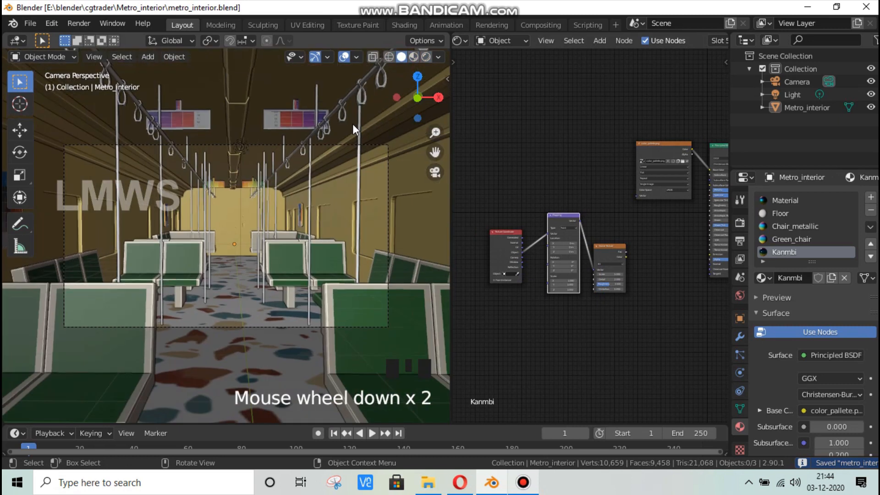
pyautogui.click(282, 120)
pyautogui.press('Tab')
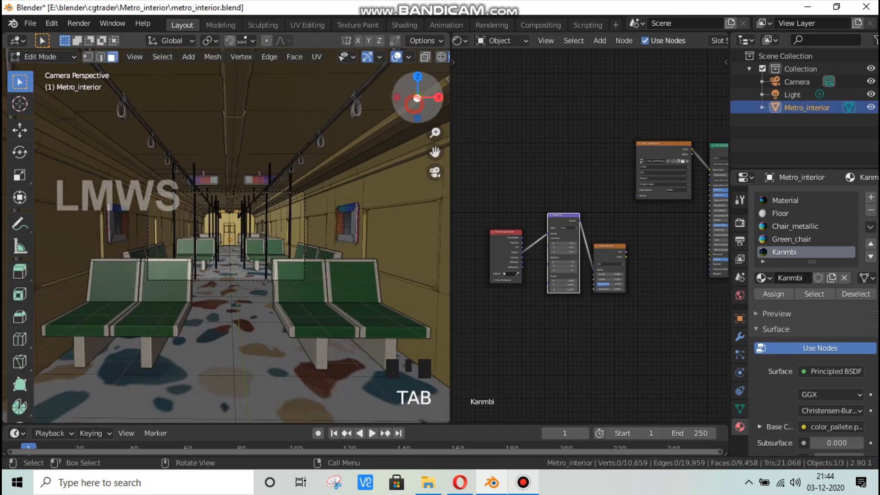
pyautogui.moveTo(415, 97); pyautogui.dragTo(207, 85)
pyautogui.scroll(5, 348, 154)
pyautogui.scroll(2, 348, 153)
pyautogui.hotkey('alt', 'a')
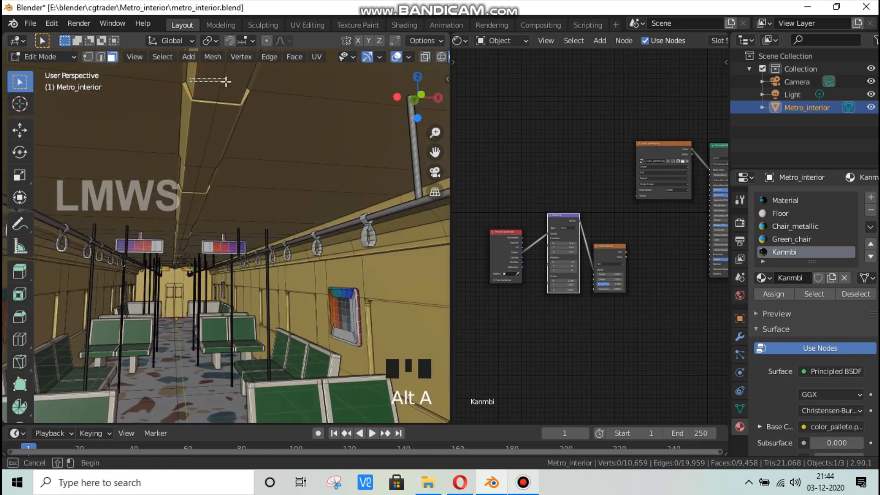
# Step: Select the faces of the nearest ceiling light panel and add faces of the panel behind it to the selection
pyautogui.click(256, 81)
pyautogui.moveTo(408, 92); pyautogui.dragTo(396, 94)
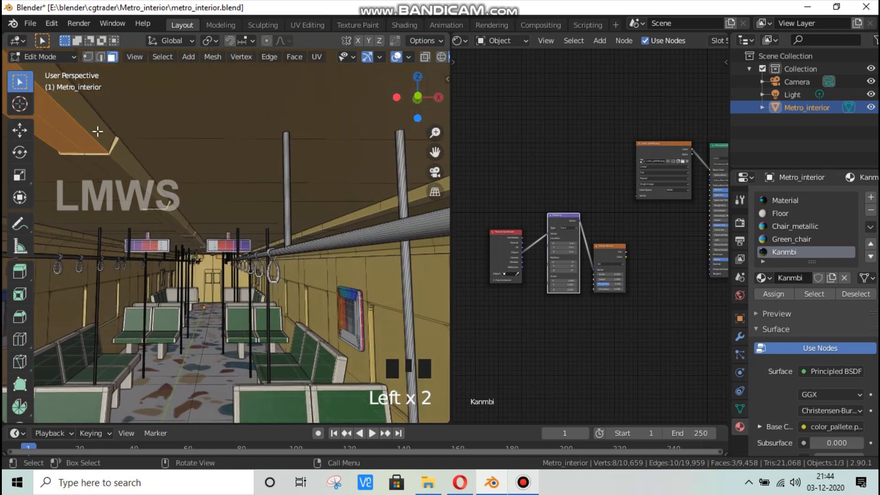
pyautogui.keyDown('shift'); pyautogui.click(155, 188); pyautogui.keyUp('shift')
pyautogui.keyDown('shift'); pyautogui.click(144, 204); pyautogui.keyUp('shift')
pyautogui.keyDown('shift'); pyautogui.click(144, 204); pyautogui.keyUp('shift')
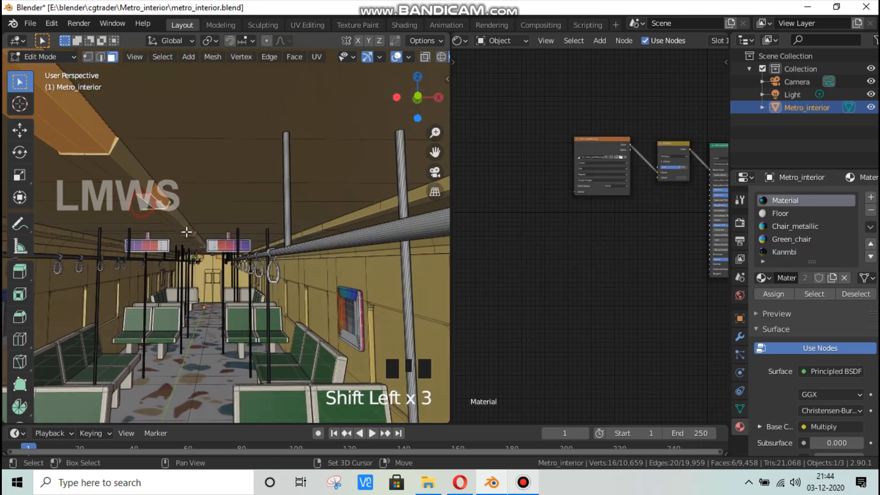
# Step: Add the remaining bottom and side faces of the ceiling light panel near the display boards to the selection
pyautogui.scroll(2, 198, 250)
pyautogui.scroll(2, 198, 250)
pyautogui.keyDown('shift'); pyautogui.click(148, 227); pyautogui.keyUp('shift')
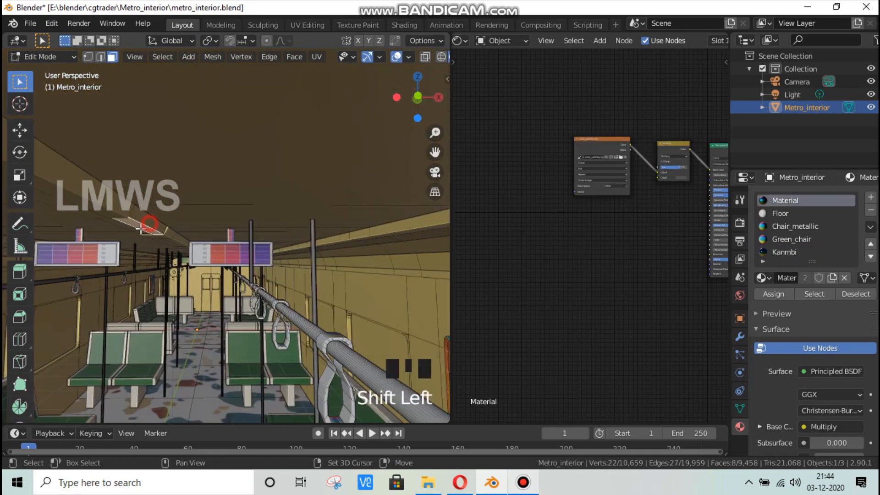
pyautogui.keyDown('shift'); pyautogui.click(132, 222); pyautogui.keyUp('shift')
pyautogui.keyDown('shift'); pyautogui.click(115, 223); pyautogui.keyUp('shift')
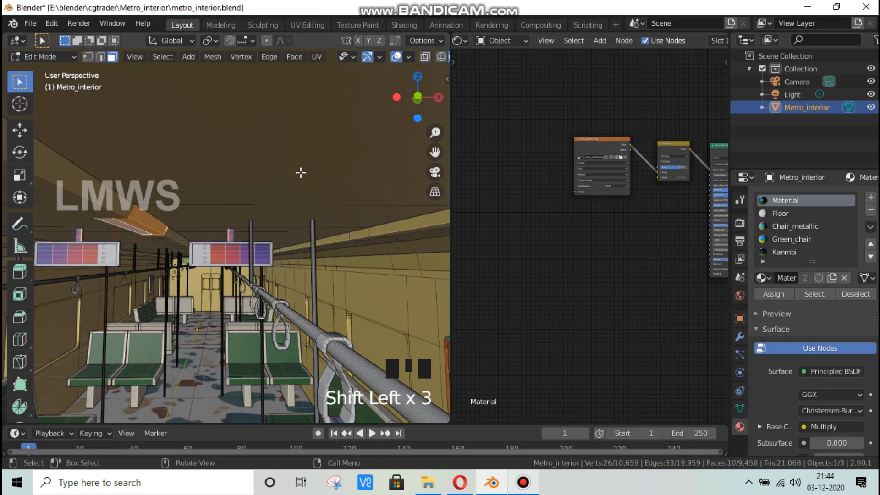
pyautogui.moveTo(418, 97); pyautogui.dragTo(321, 145)
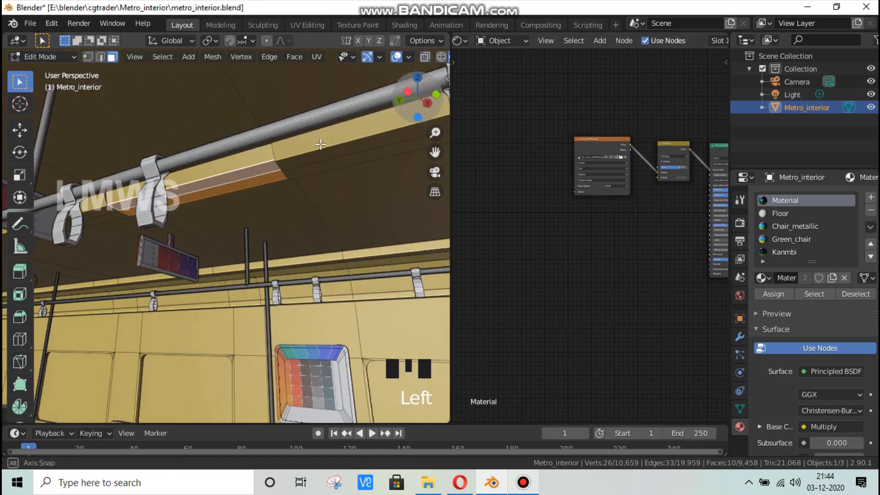
pyautogui.keyDown('shift'); pyautogui.click(217, 168); pyautogui.keyUp('shift')
# Step: Extend the selection with the bottom faces and both side faces of the next light panel along the ceiling's centre strip
pyautogui.scroll(-1, 253, 198)
pyautogui.moveTo(435, 153); pyautogui.dragTo(635, 116)
pyautogui.scroll(2, 189, 228)
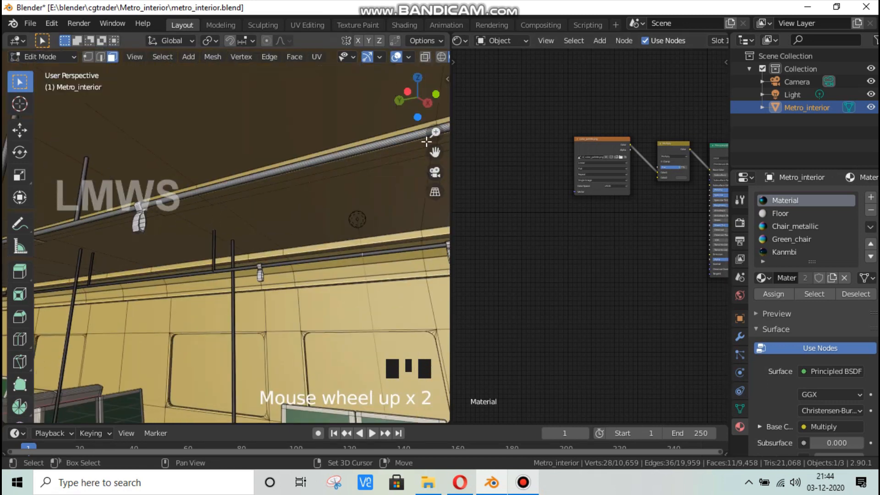
pyautogui.moveTo(415, 98); pyautogui.dragTo(325, 217)
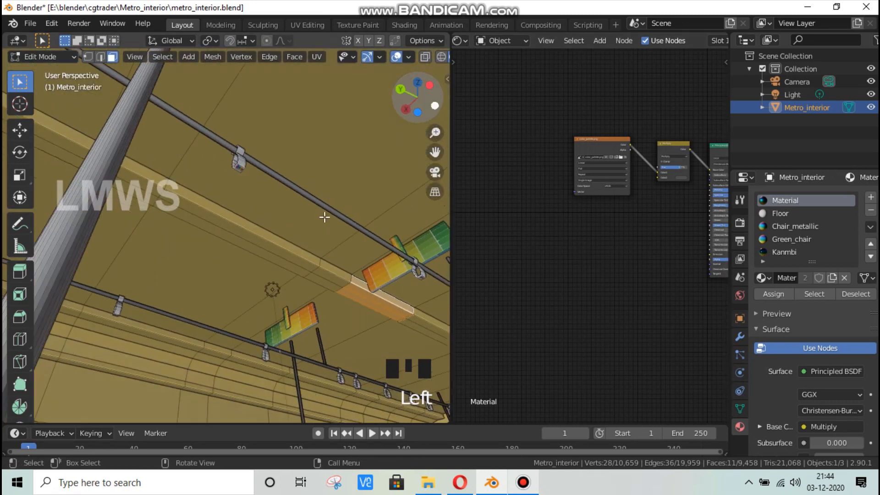
pyautogui.keyDown('shift'); pyautogui.click(158, 182); pyautogui.keyUp('shift')
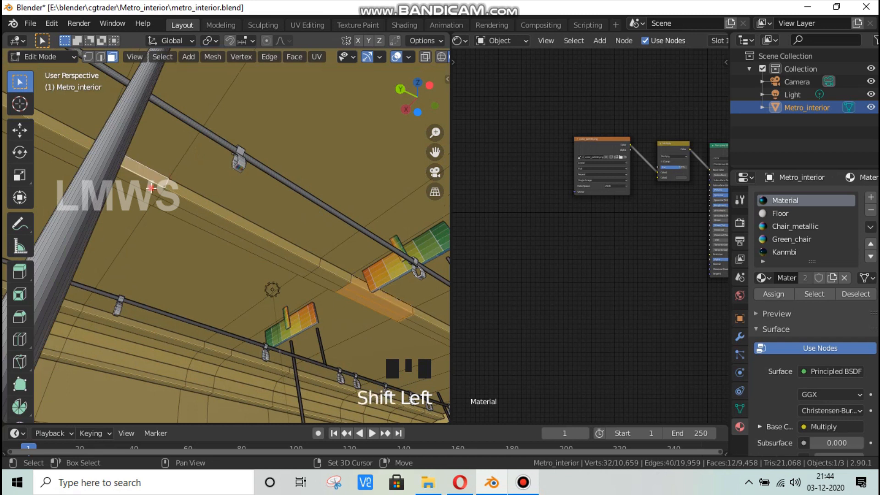
pyautogui.keyDown('shift'); pyautogui.click(138, 197); pyautogui.keyUp('shift')
pyautogui.keyDown('shift'); pyautogui.click(137, 190); pyautogui.keyUp('shift')
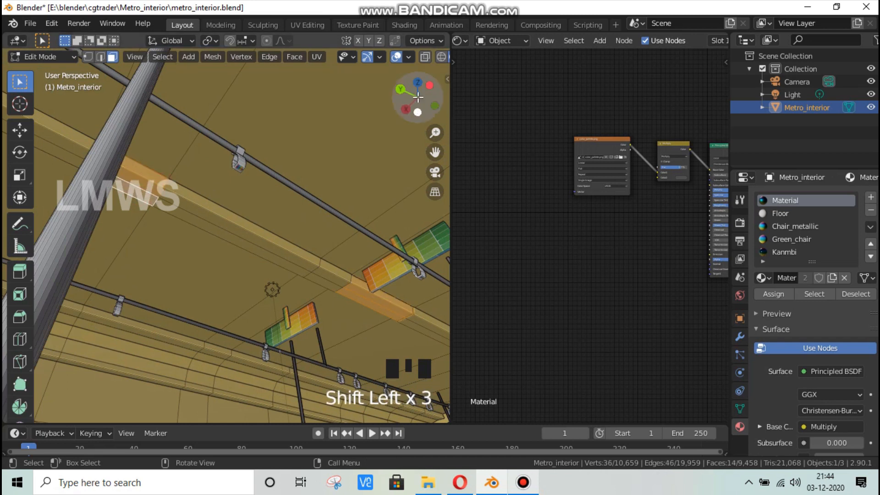
pyautogui.moveTo(416, 97); pyautogui.dragTo(359, 123)
pyautogui.scroll(-2, 247, 110)
pyautogui.keyDown('shift'); pyautogui.click(269, 146); pyautogui.keyUp('shift')
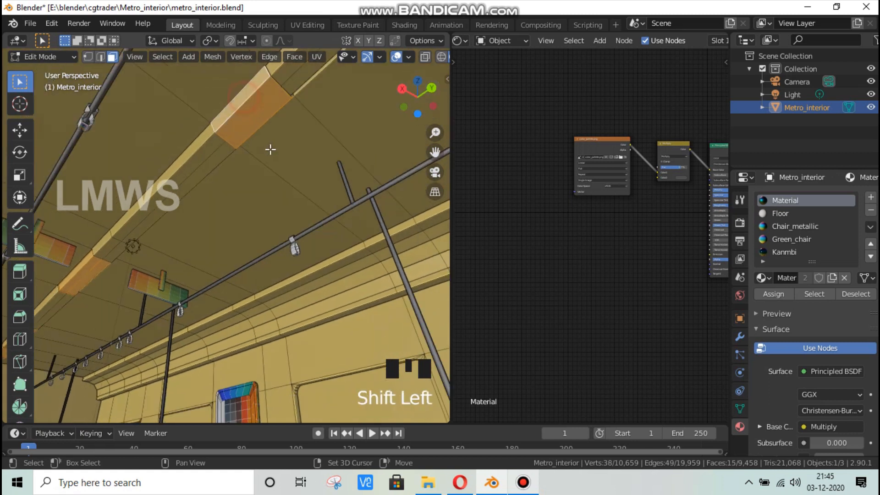
# Step: Correct the selection on the centre strip and include the side and bottom faces of the neighbouring long light panels
pyautogui.scroll(-1, 336, 134)
pyautogui.moveTo(436, 153); pyautogui.dragTo(295, 311)
pyautogui.moveTo(174, 262); pyautogui.dragTo(246, 217)
pyautogui.keyDown('ctrl'); pyautogui.click(177, 274); pyautogui.keyUp('ctrl')
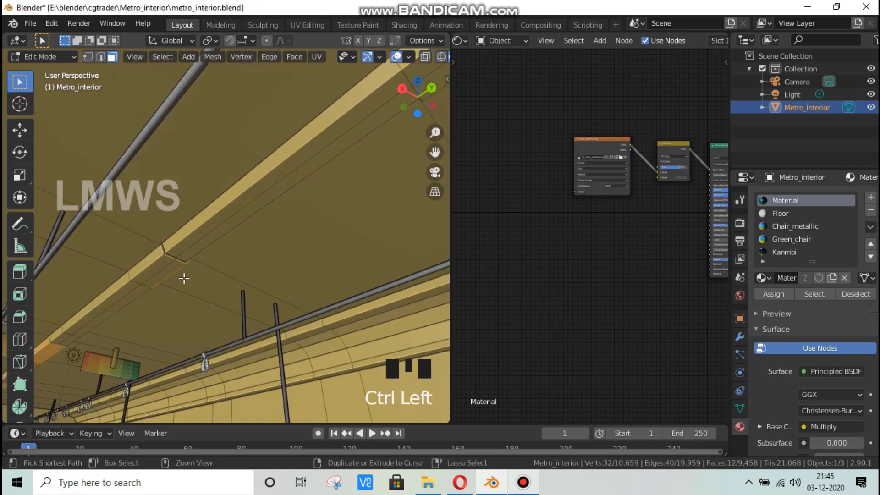
pyautogui.moveTo(425, 103); pyautogui.dragTo(220, 298)
pyautogui.scroll(2, 208, 320)
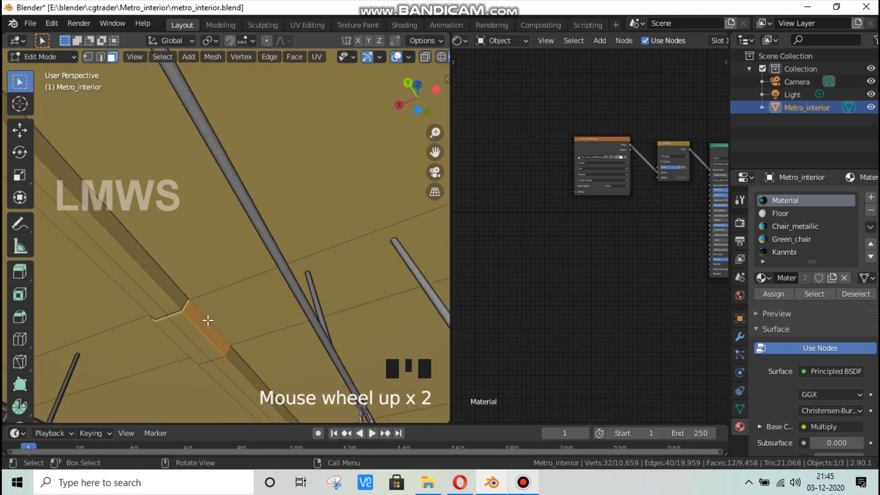
pyautogui.keyDown('ctrl'); pyautogui.click(243, 325); pyautogui.keyUp('ctrl')
pyautogui.scroll(-1, 248, 348)
pyautogui.keyDown('shift'); pyautogui.click(237, 360); pyautogui.keyUp('shift')
pyautogui.keyDown('shift'); pyautogui.click(227, 360); pyautogui.keyUp('shift')
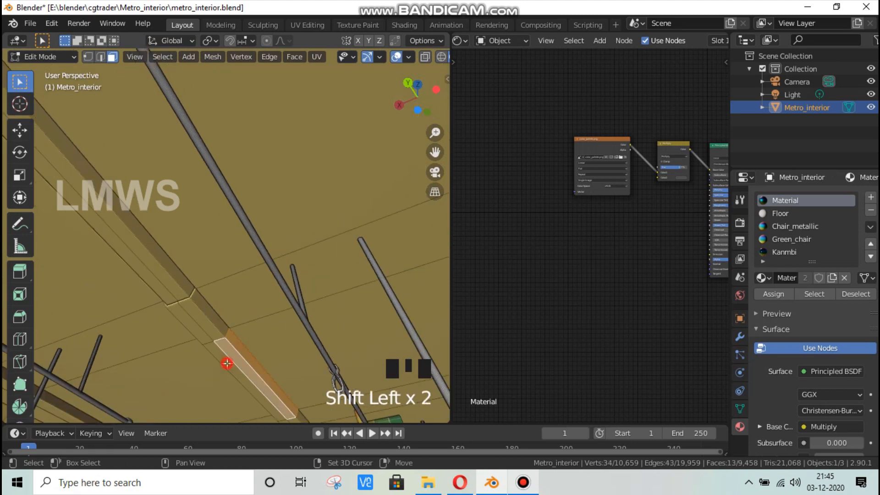
pyautogui.keyDown('shift'); pyautogui.click(220, 363); pyautogui.keyUp('shift')
pyautogui.keyDown('shift'); pyautogui.click(167, 284); pyautogui.keyUp('shift')
pyautogui.keyDown('shift'); pyautogui.click(137, 252); pyautogui.keyUp('shift')
pyautogui.scroll(-2, 316, 209)
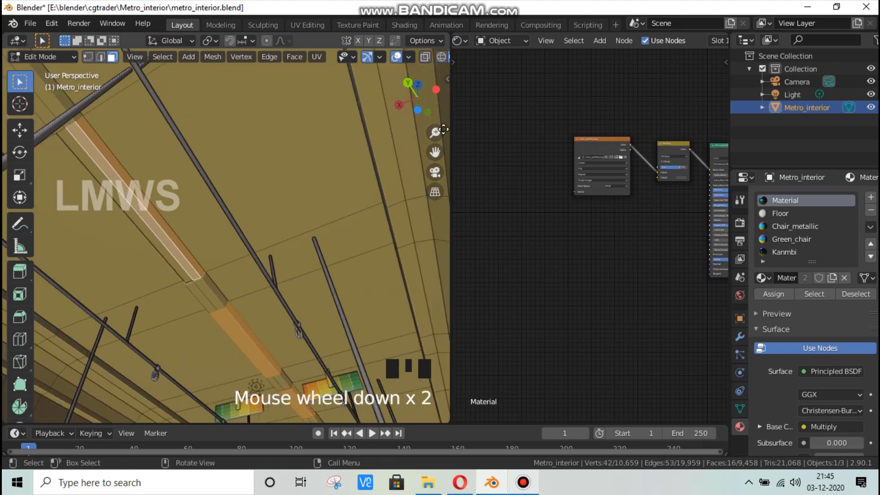
# Step: Add the light panel faces next to the carriage's end wall and all faces of the following ceiling panel to the selection
pyautogui.moveTo(437, 155); pyautogui.dragTo(471, 82)
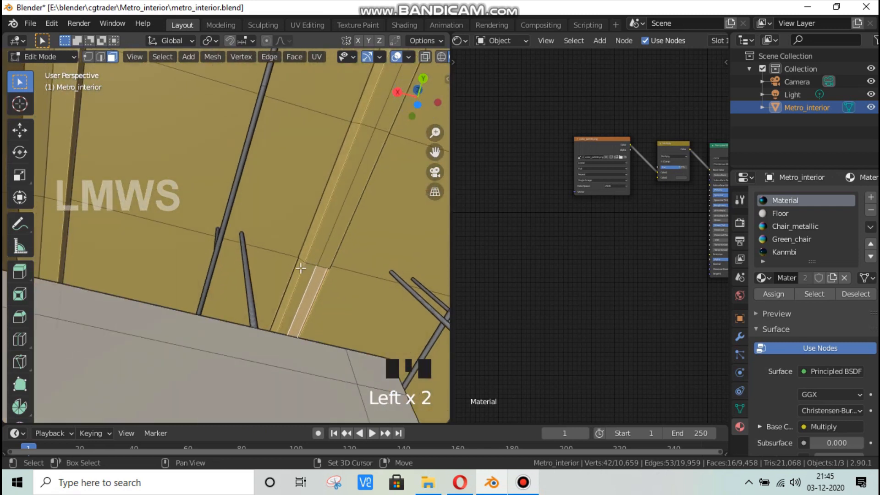
pyautogui.keyDown('shift'); pyautogui.moveTo(298, 268); pyautogui.dragTo(315, 284); pyautogui.keyUp('shift')
pyautogui.scroll(-2, 315, 284)
pyautogui.moveTo(434, 152); pyautogui.dragTo(432, 147)
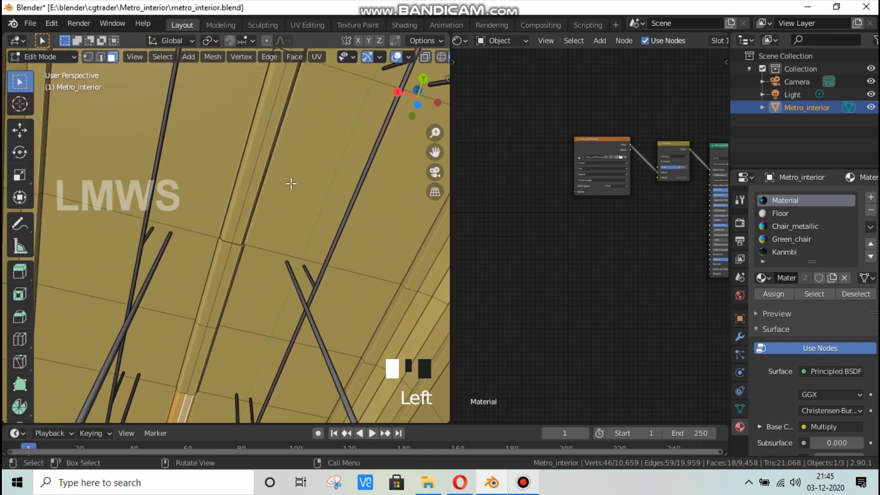
pyautogui.scroll(2, 290, 182)
pyautogui.keyDown('shift'); pyautogui.click(234, 188); pyautogui.keyUp('shift')
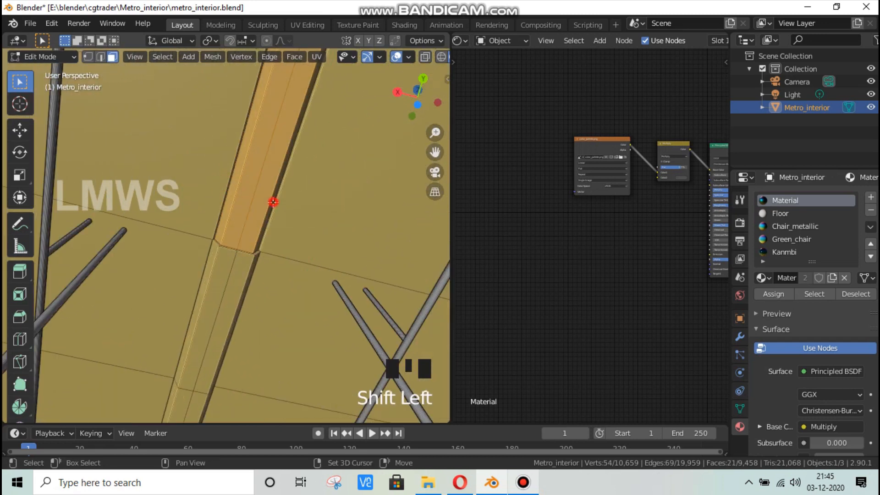
pyautogui.keyDown('shift'); pyautogui.click(273, 201); pyautogui.keyUp('shift')
pyautogui.scroll(-2, 274, 193)
# Step: Add the bottom and side faces of the ceiling light panel between the pair of display boards, undoing a wrong pick
pyautogui.moveTo(435, 151); pyautogui.dragTo(433, 129)
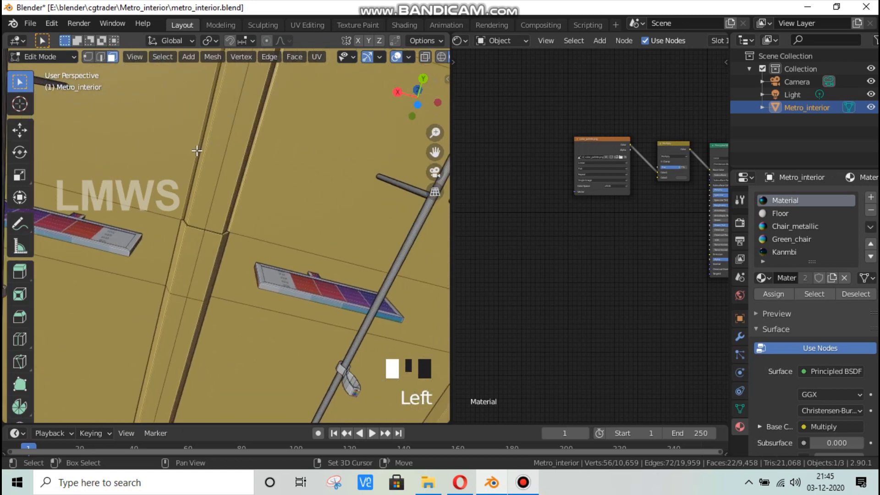
pyautogui.click(202, 155)
pyautogui.keyDown('shift'); pyautogui.click(231, 163); pyautogui.keyUp('shift')
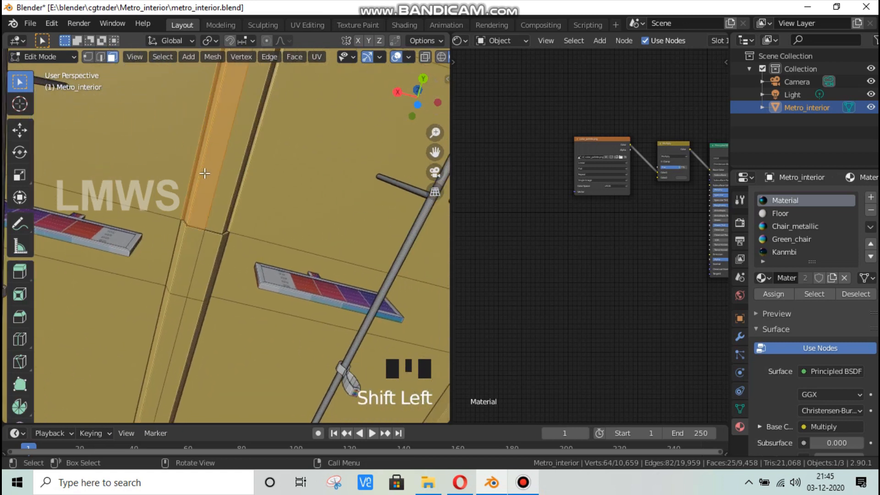
pyautogui.hotkey('ctrl', 'z')
pyautogui.keyDown('shift'); pyautogui.moveTo(197, 174); pyautogui.dragTo(203, 180); pyautogui.keyUp('shift')
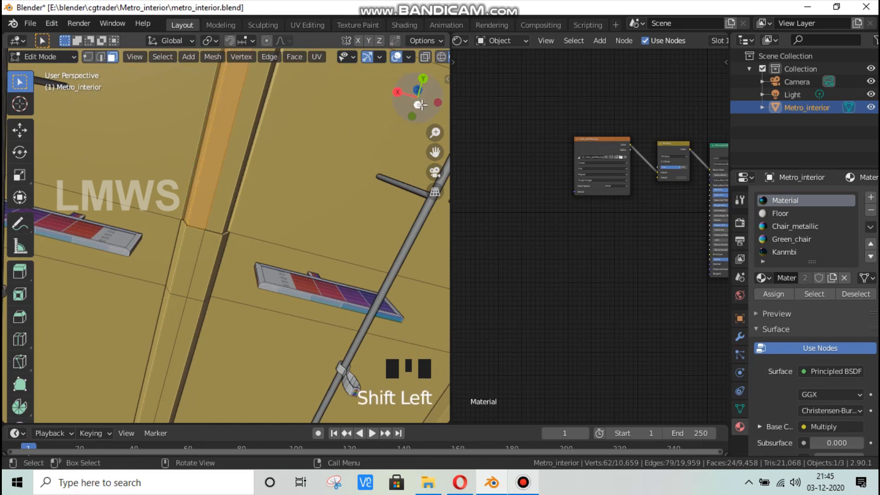
pyautogui.moveTo(420, 104); pyautogui.dragTo(135, 226)
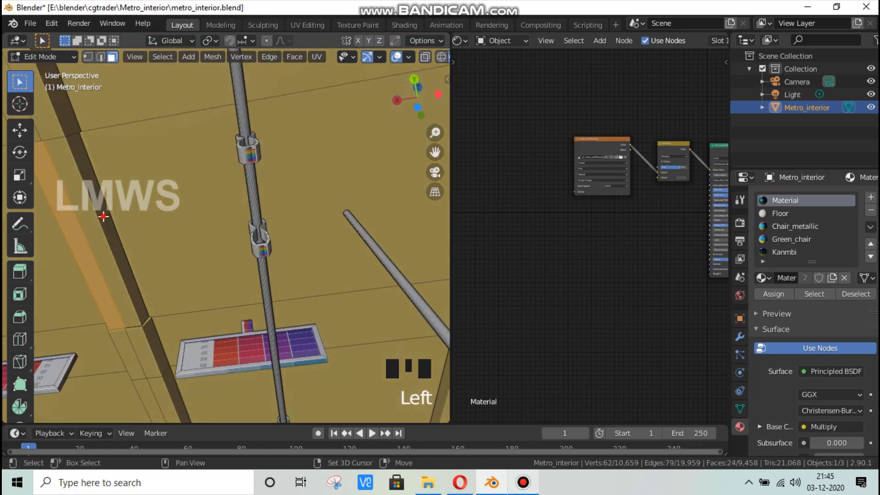
pyautogui.scroll(-2, 174, 157)
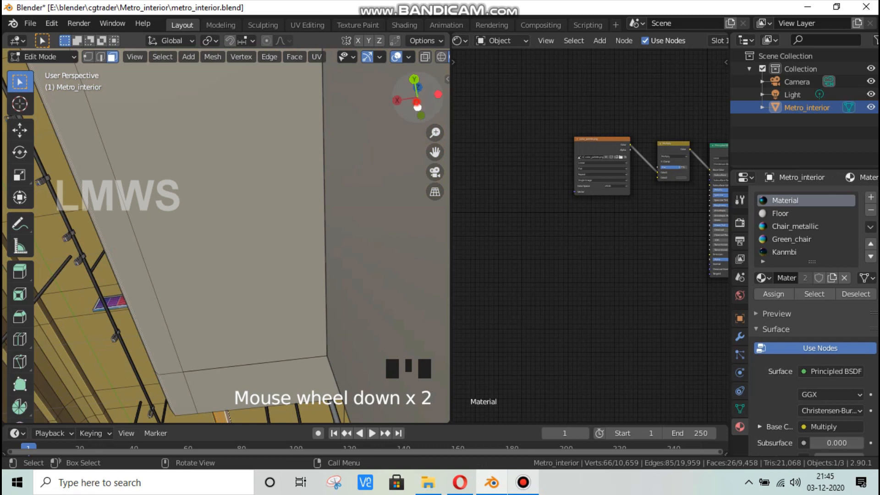
# Step: Add the last unselected ceiling light panels, including their side faces, to complete the selection along the centre strip
pyautogui.moveTo(414, 97); pyautogui.dragTo(250, 267)
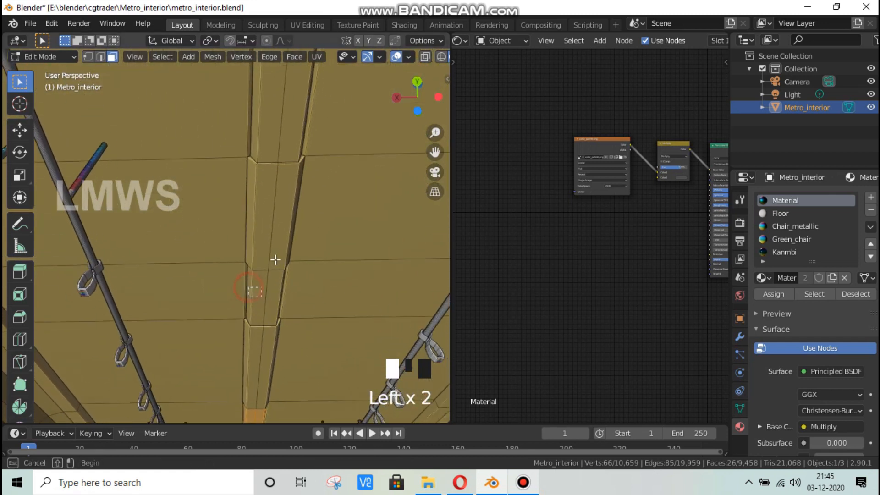
pyautogui.keyDown('shift'); pyautogui.click(254, 291); pyautogui.keyUp('shift')
pyautogui.keyDown('shift'); pyautogui.click(284, 140); pyautogui.keyUp('shift')
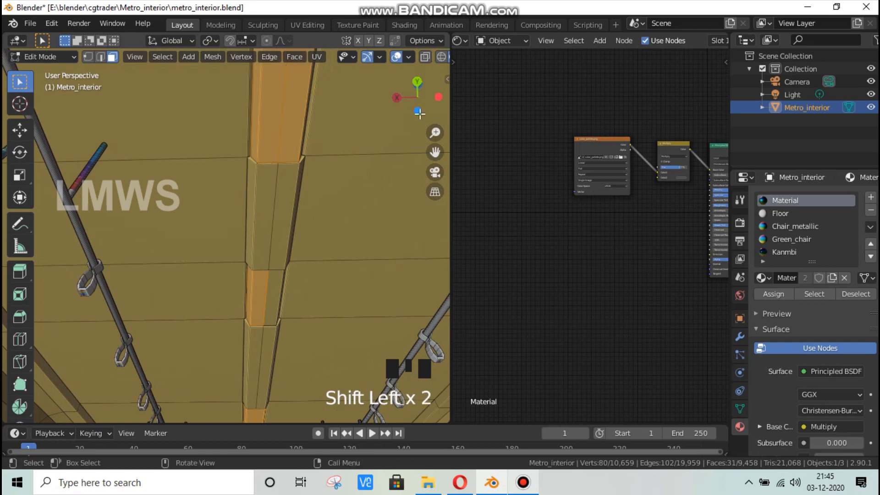
pyautogui.moveTo(416, 97); pyautogui.dragTo(148, 292)
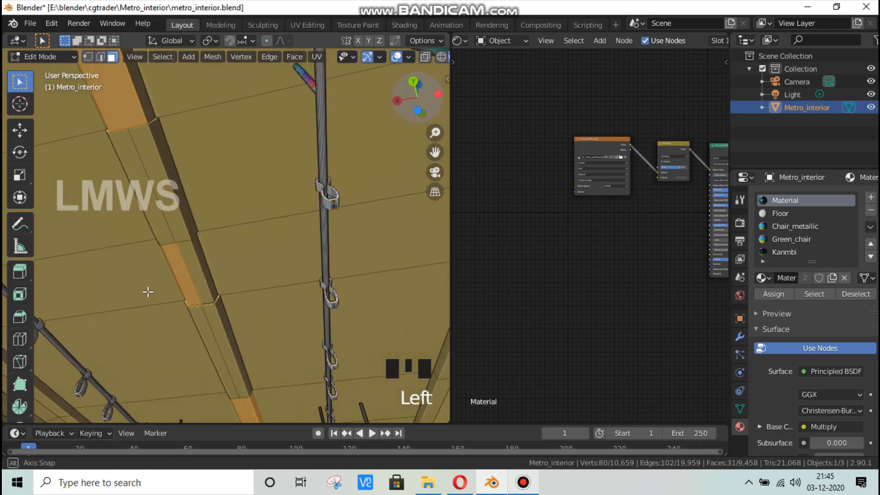
pyautogui.keyDown('shift'); pyautogui.click(198, 263); pyautogui.keyUp('shift')
pyautogui.keyDown('shift'); pyautogui.moveTo(138, 87); pyautogui.dragTo(132, 103); pyautogui.keyUp('shift')
pyautogui.keyDown('shift'); pyautogui.click(145, 97); pyautogui.keyUp('shift')
pyautogui.scroll(-1, 275, 157)
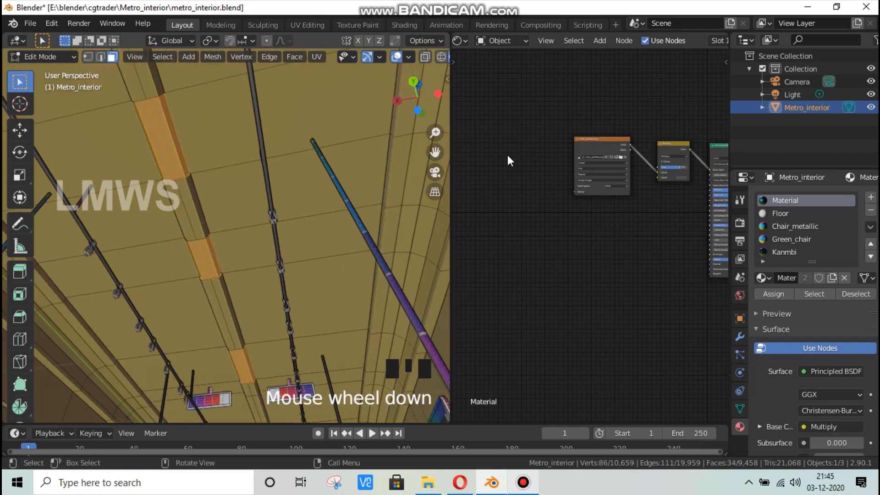
# Step: Save the file and open the UV Editing workspace with the ceiling light panel faces selected
pyautogui.moveTo(435, 152)
pyautogui.mouseDown()
pyautogui.moveTo(426, 256)
pyautogui.moveTo(435, 156)
pyautogui.mouseUp()
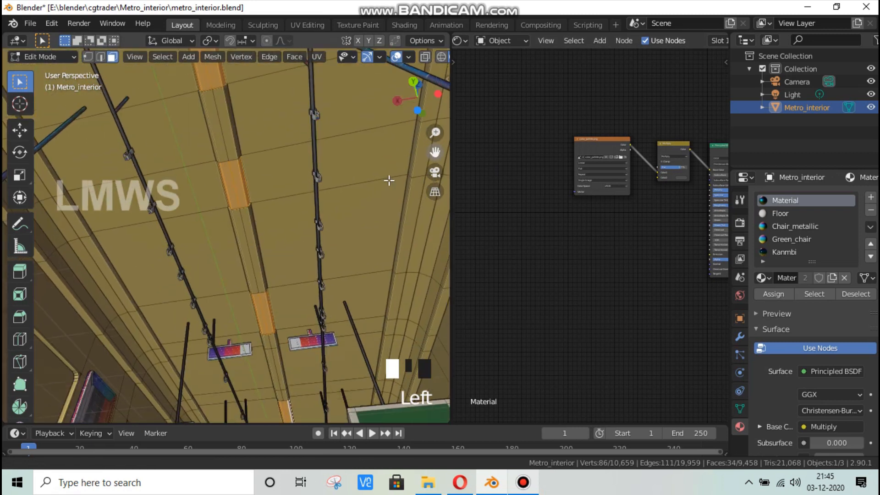
pyautogui.hotkey('ctrl', 's')
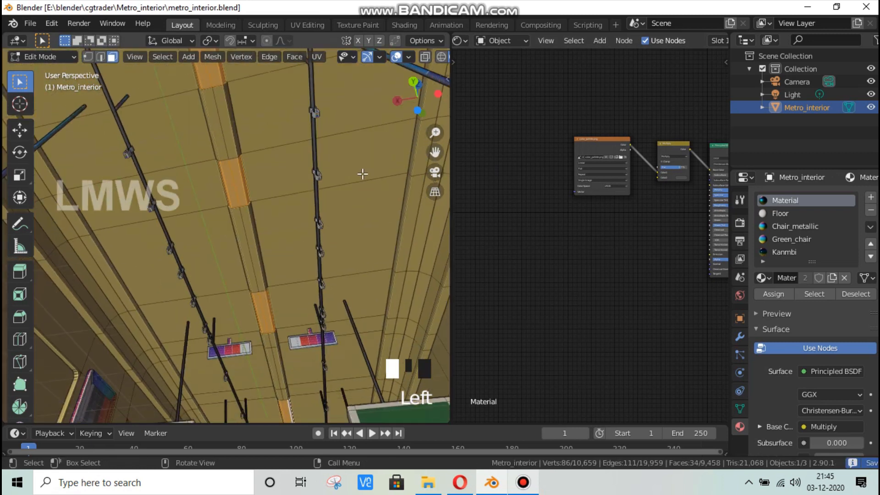
pyautogui.click(310, 24)
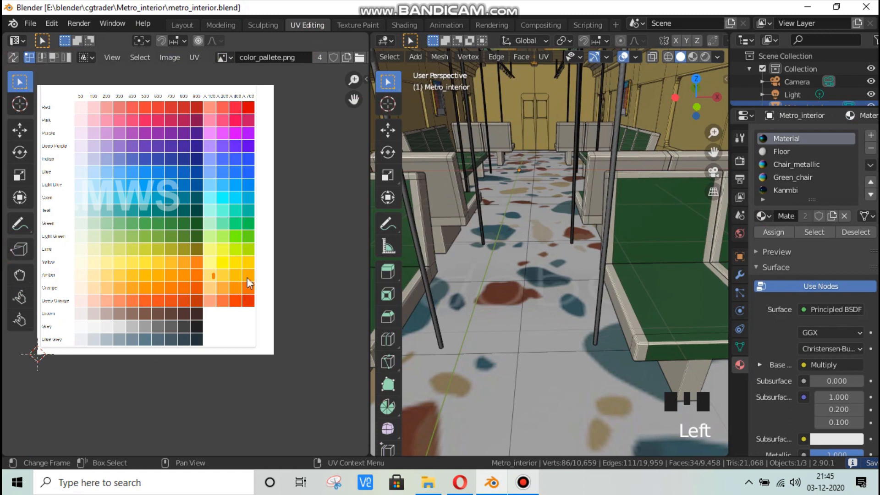
# Step: Move the ceiling light panels' UVs onto the lightest Grey swatch of the palette and return to the Layout workspace
pyautogui.press('g')
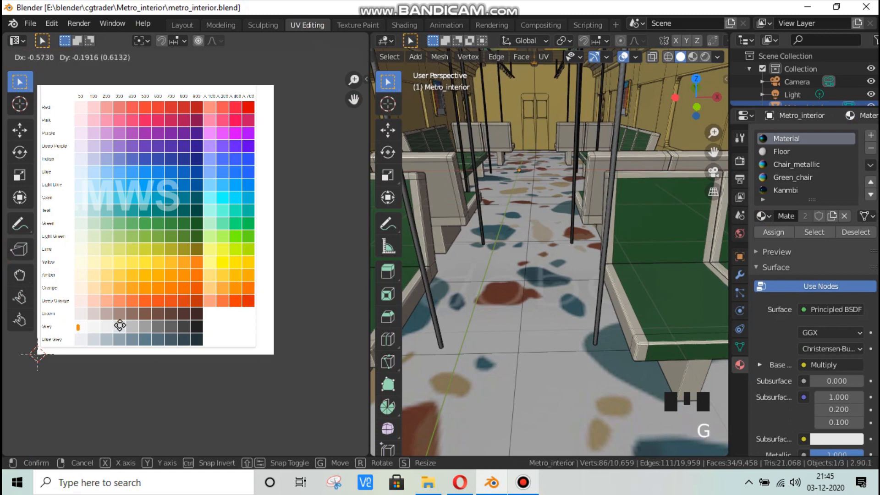
pyautogui.click(119, 324)
pyautogui.click(182, 25)
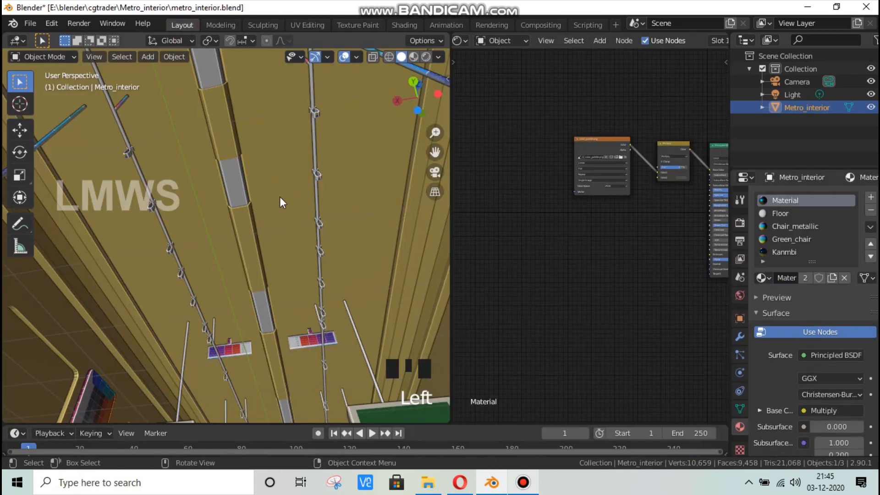
# Step: Create a new material named Ceiling_light in its own slot and assign it to the selected ceiling light faces
pyautogui.press('Tab')
pyautogui.click(870, 197)
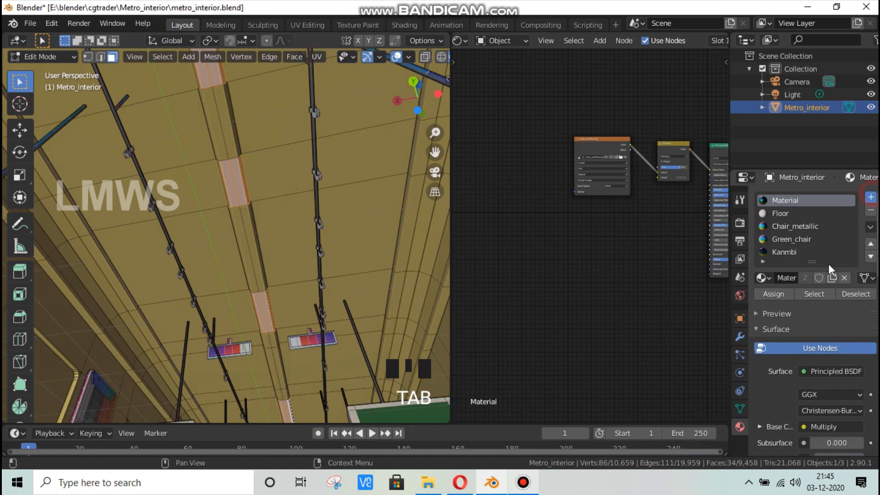
pyautogui.click(800, 277)
pyautogui.doubleClick(800, 277)
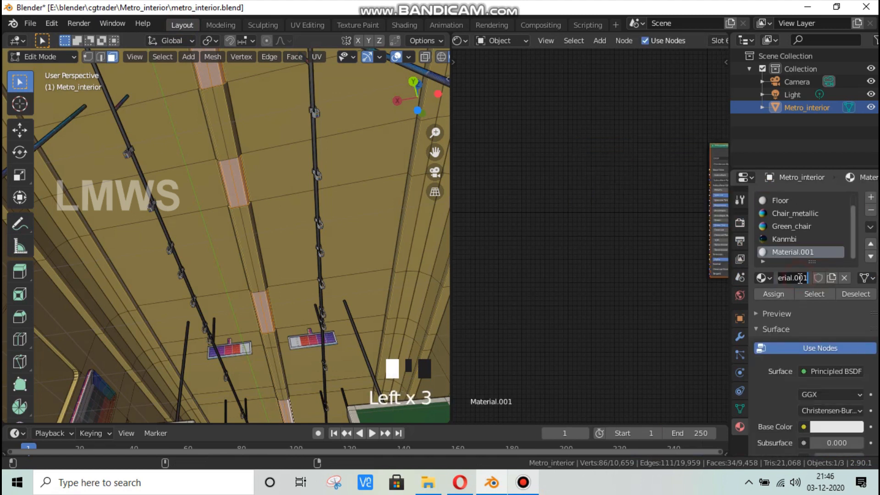
pyautogui.write('Ceiling')
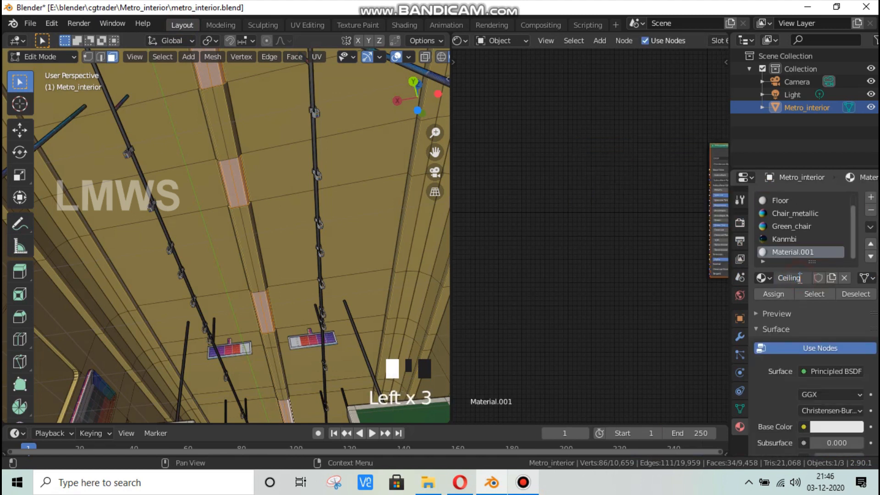
pyautogui.write('_light')
pyautogui.press('Return')
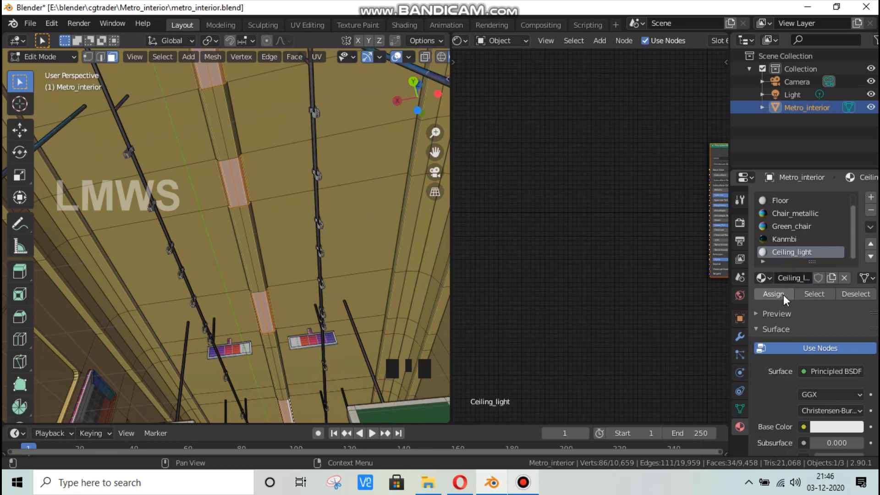
pyautogui.click(783, 294)
# Step: Change the Ceiling_light surface shader to Emission and place an Image Texture node beside it
pyautogui.click(813, 371)
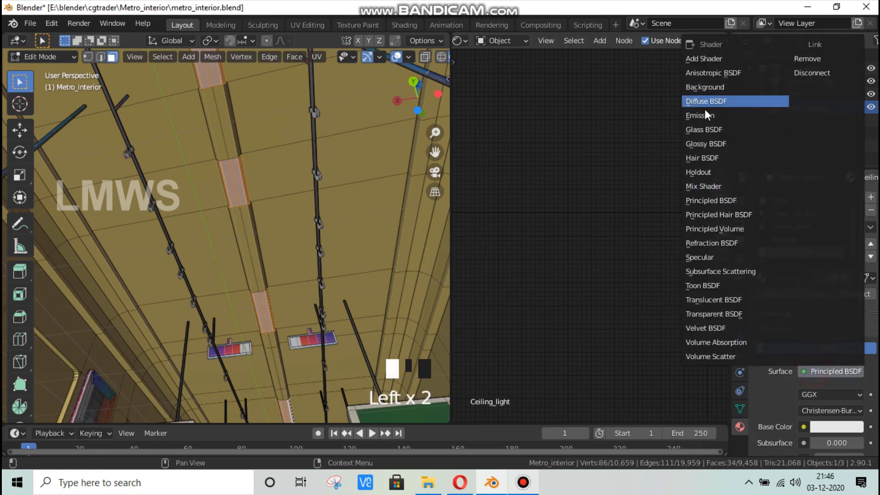
pyautogui.click(705, 115)
pyautogui.hotkey('shift', 'a')
pyautogui.click(609, 149)
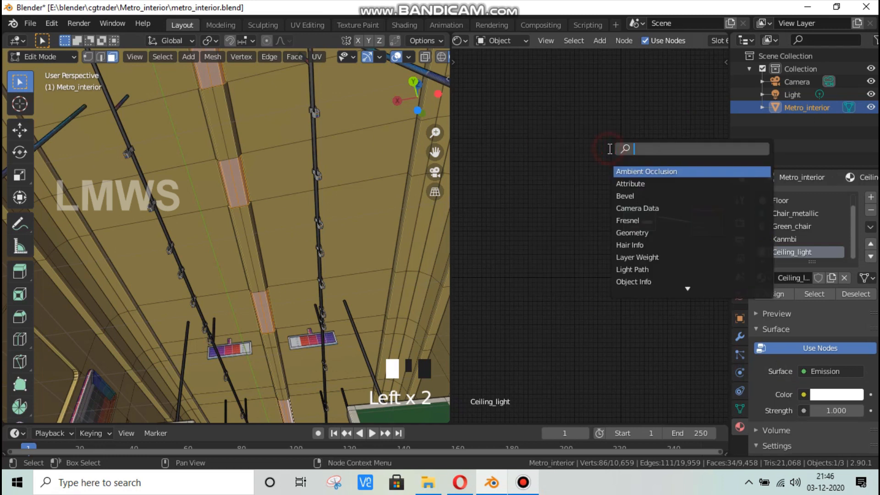
pyautogui.write('image')
pyautogui.press('Return')
pyautogui.click(524, 185)
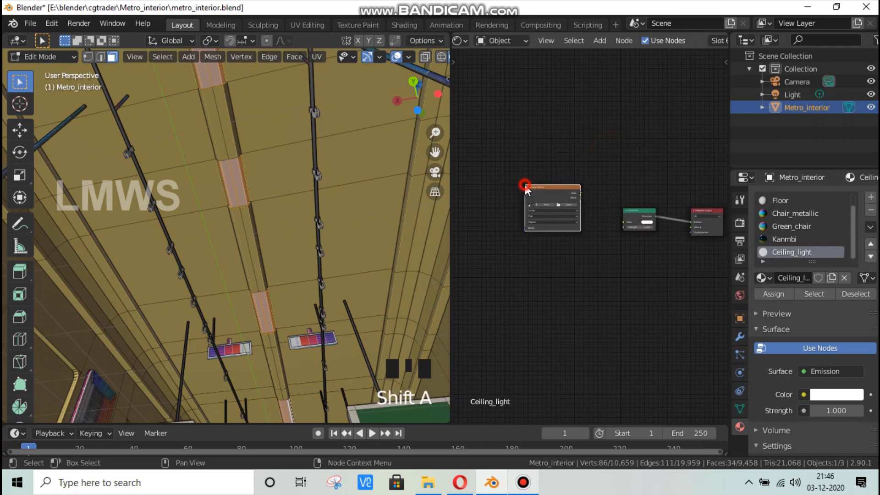
# Step: Load color_pallete.png into the Image Texture node and connect its Color output to the Emission Color input
pyautogui.scroll(3, 523, 202)
pyautogui.click(486, 181)
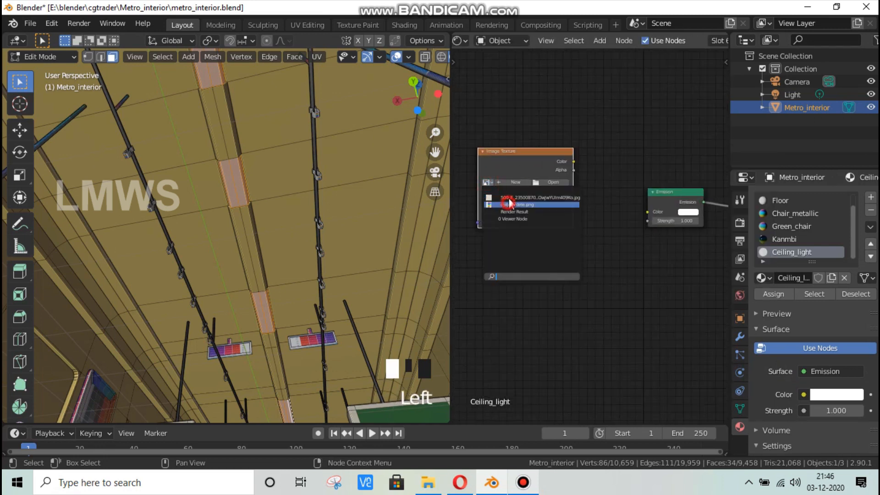
pyautogui.click(510, 204)
pyautogui.moveTo(573, 161); pyautogui.dragTo(647, 212)
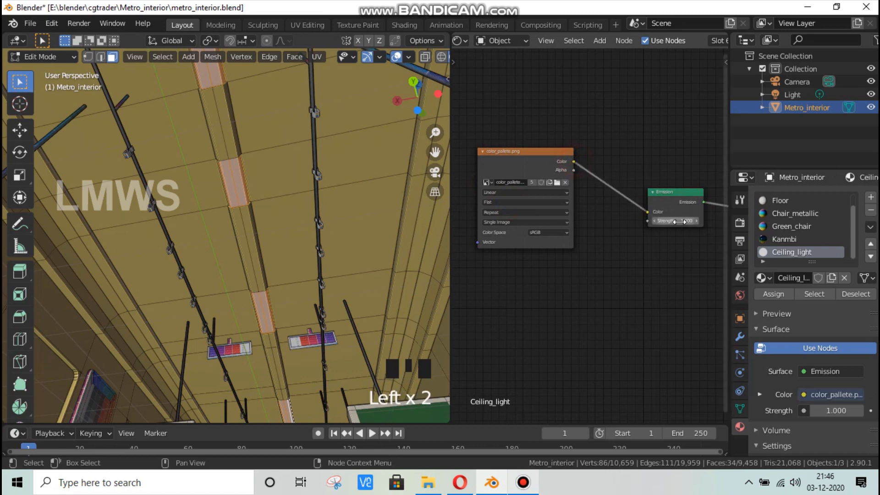
# Step: Leave mesh editing and view the carriage through the camera in rendered shading to check the ceiling lights
pyautogui.scroll(-2, 363, 133)
pyautogui.scroll(1, 356, 172)
pyautogui.scroll(3, 356, 172)
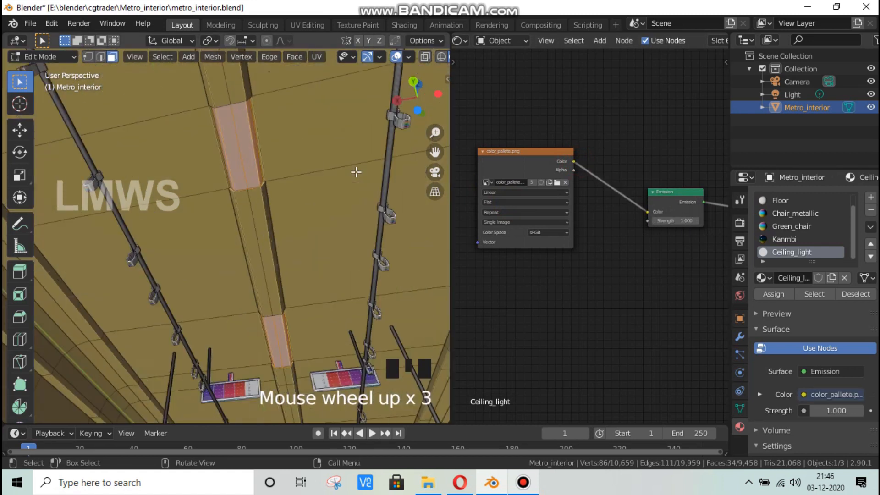
pyautogui.press('KP_0')
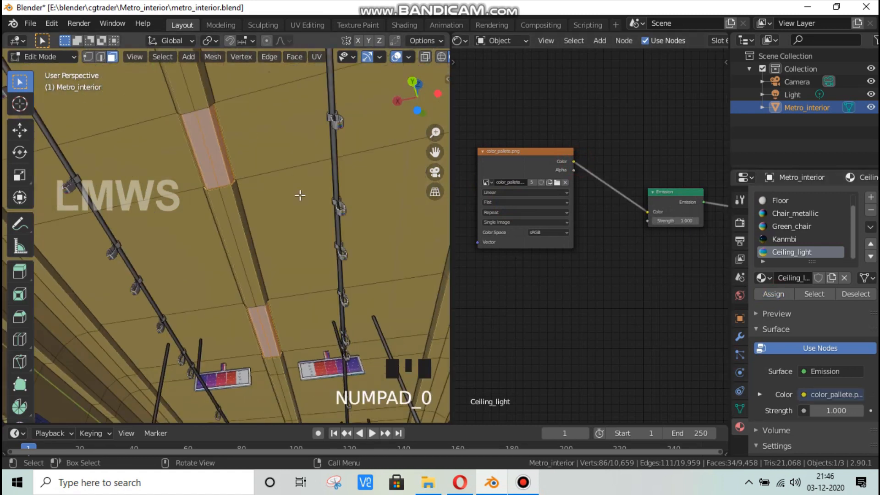
pyautogui.scroll(1, 296, 188)
pyautogui.scroll(-1, 299, 197)
pyautogui.press('Tab')
pyautogui.scroll(2, 367, 137)
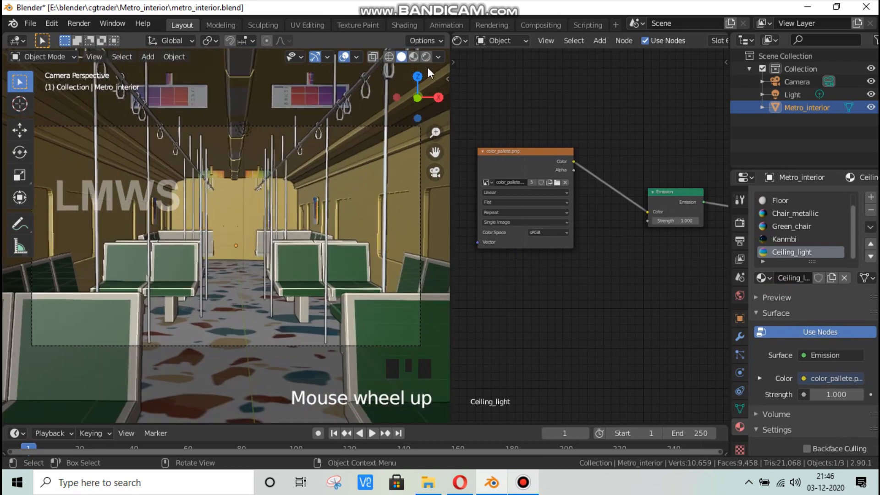
pyautogui.click(427, 56)
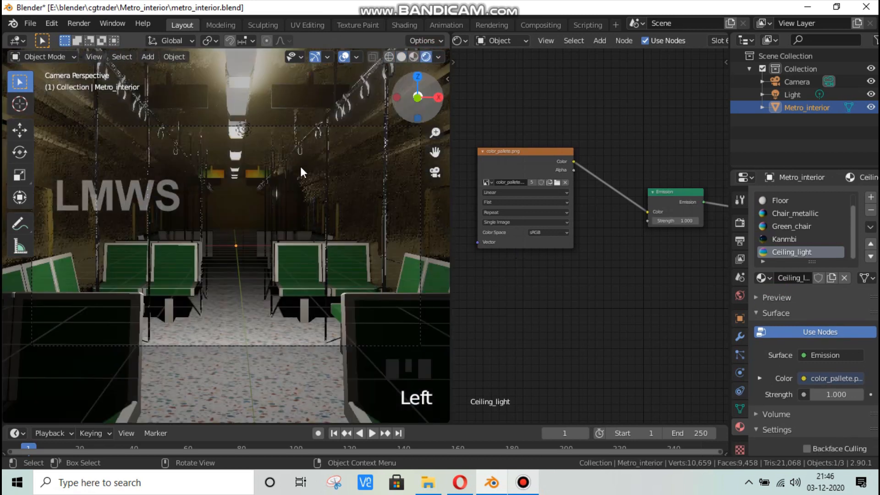
# Step: Set the Ceiling_light emission strength to 15 and save the file
pyautogui.click(668, 221)
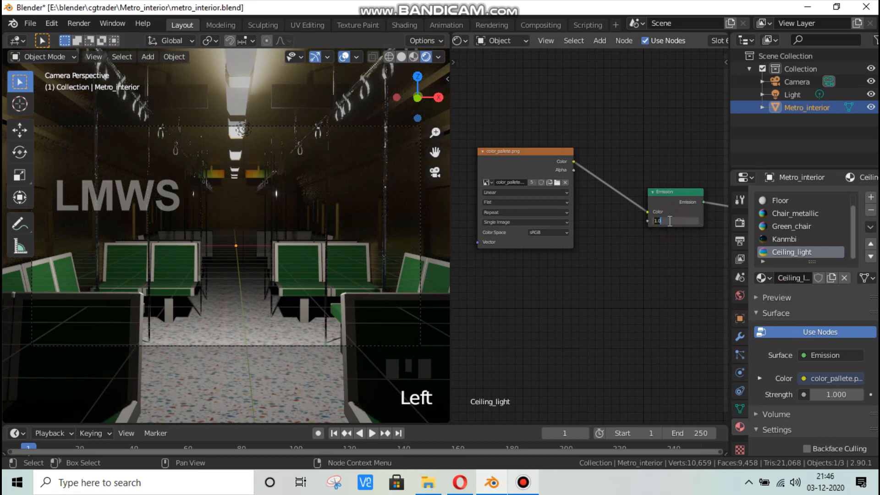
pyautogui.click(669, 225)
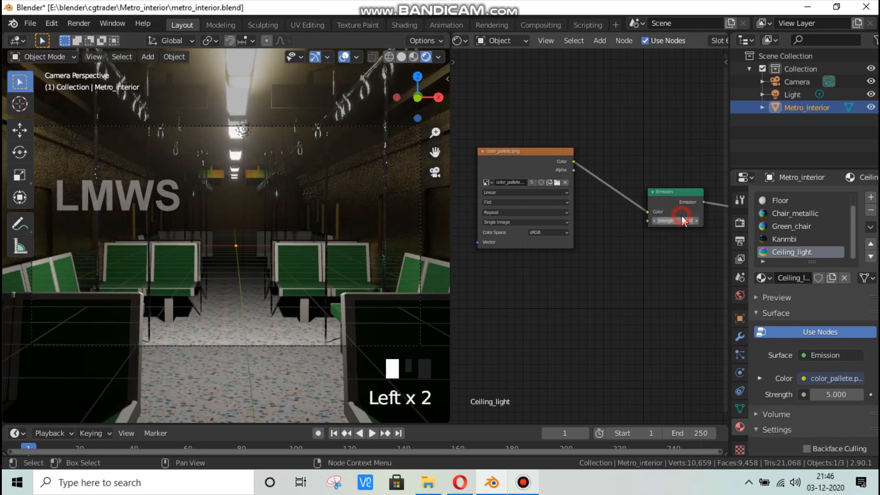
pyautogui.doubleClick(671, 220)
pyautogui.write('15')
pyautogui.press('Return')
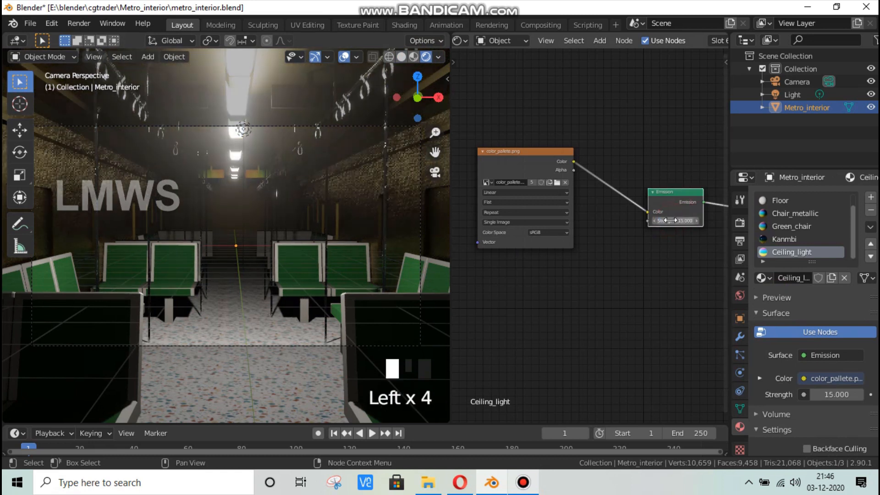
pyautogui.moveTo(417, 98); pyautogui.dragTo(244, 133)
pyautogui.hotkey('ctrl', 's')
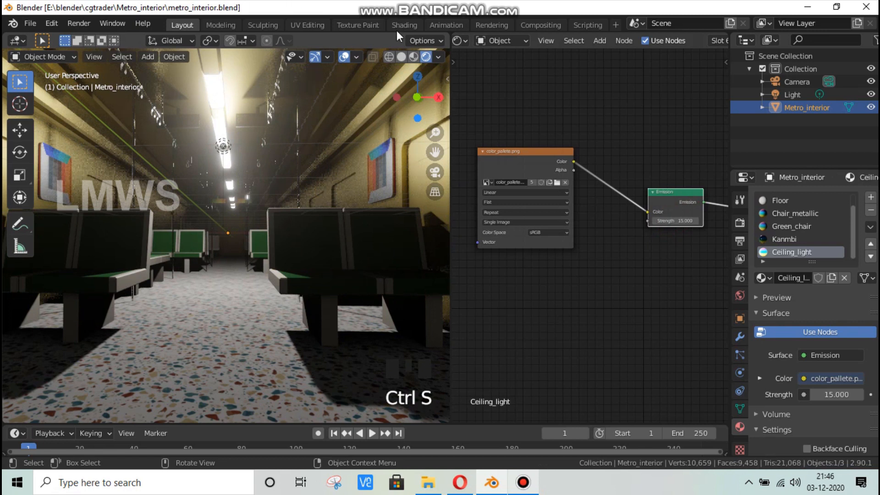
# Step: Examine the carriage from another angle in solid and material preview shading
pyautogui.click(402, 57)
pyautogui.moveTo(414, 94); pyautogui.dragTo(410, 84)
pyautogui.click(414, 57)
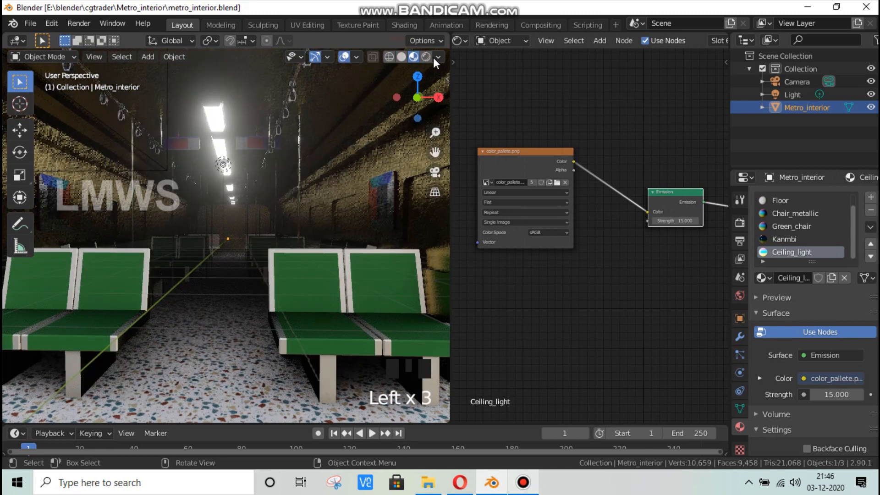
# Step: Try the Cycles render engine with the viewport in rendered shading
pyautogui.click(739, 222)
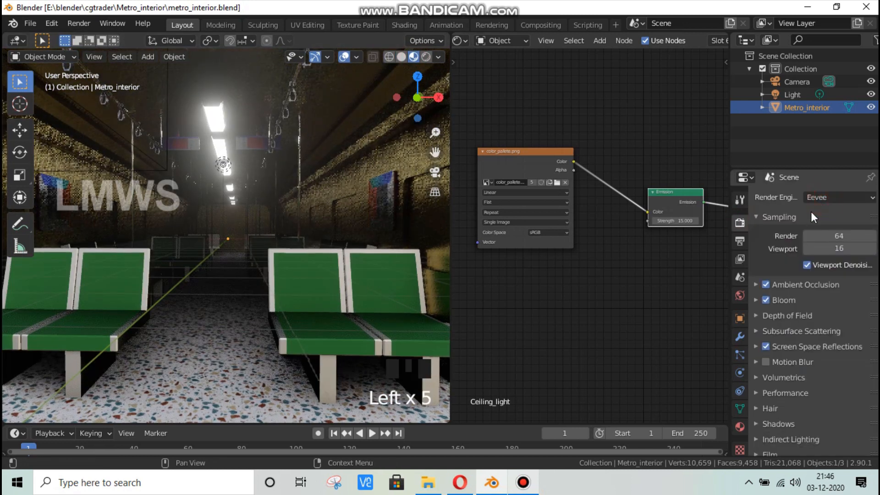
pyautogui.click(815, 198)
pyautogui.click(816, 241)
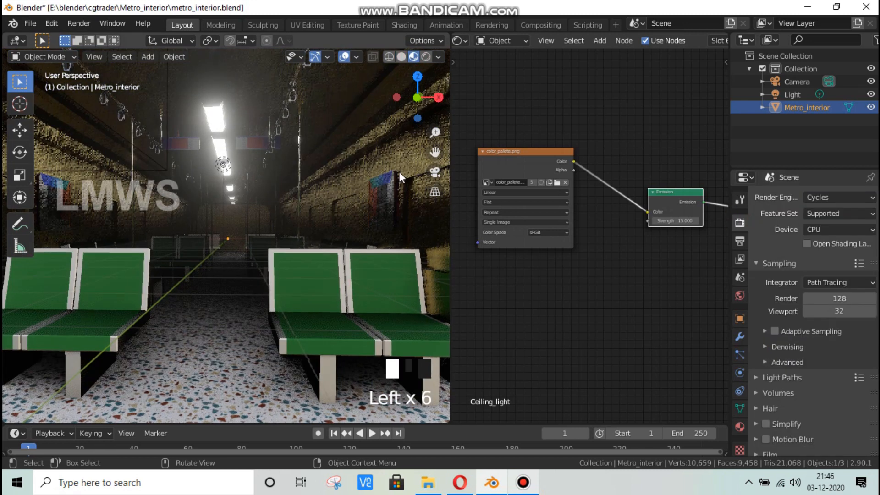
pyautogui.click(425, 57)
pyautogui.click(424, 57)
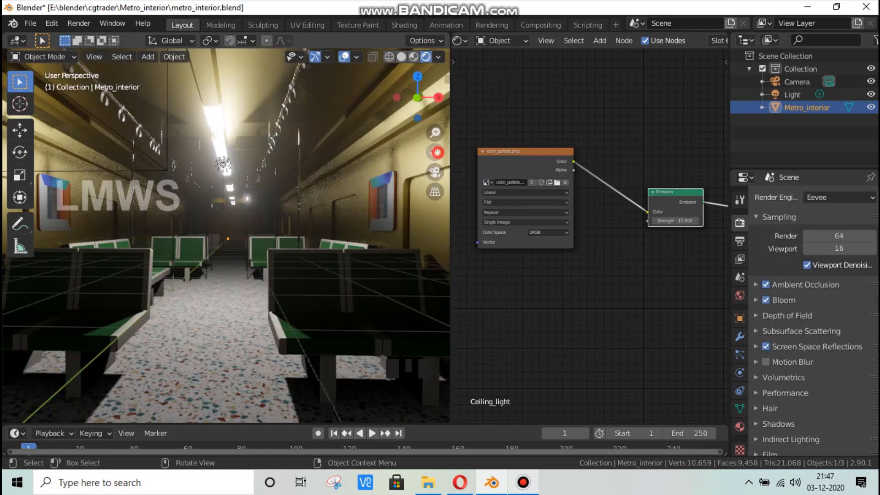
# Step: Inspect the rendered lighting along the ceiling and seats with Eevee, and save the file
pyautogui.moveTo(435, 152)
pyautogui.mouseDown()
pyautogui.moveTo(429, 184)
pyautogui.moveTo(329, 228)
pyautogui.mouseUp()
pyautogui.scroll(2, 333, 228)
pyautogui.hotkey('ctrl', 's')
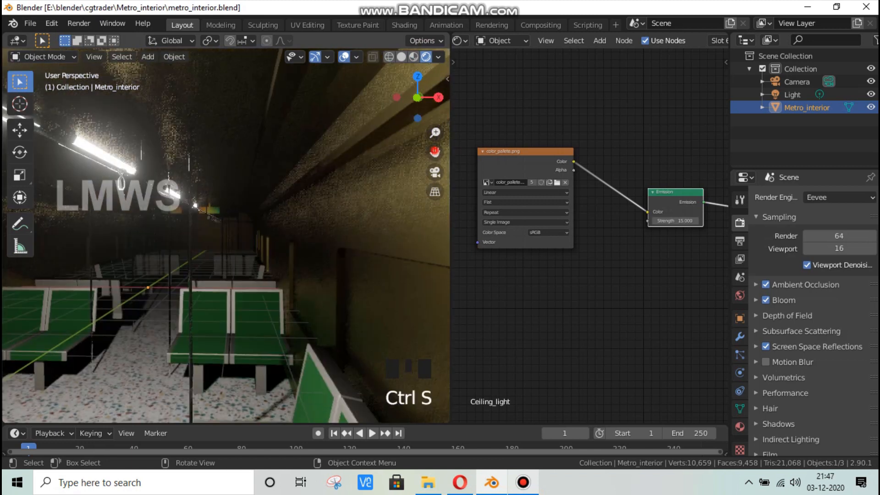
pyautogui.moveTo(440, 153); pyautogui.dragTo(334, 207)
pyautogui.scroll(-2, 327, 199)
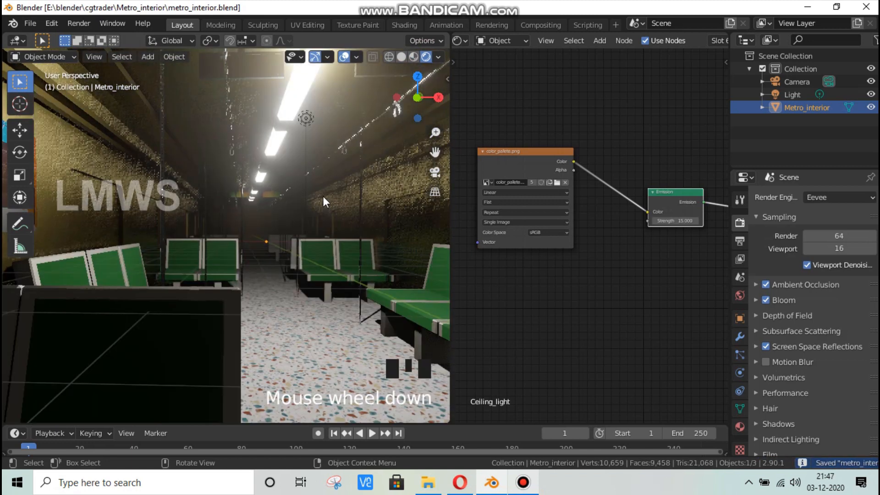
# Step: Snap the 3D cursor to the selected ceiling light faces in solid shading, deselect them and return to Object Mode
pyautogui.click(401, 57)
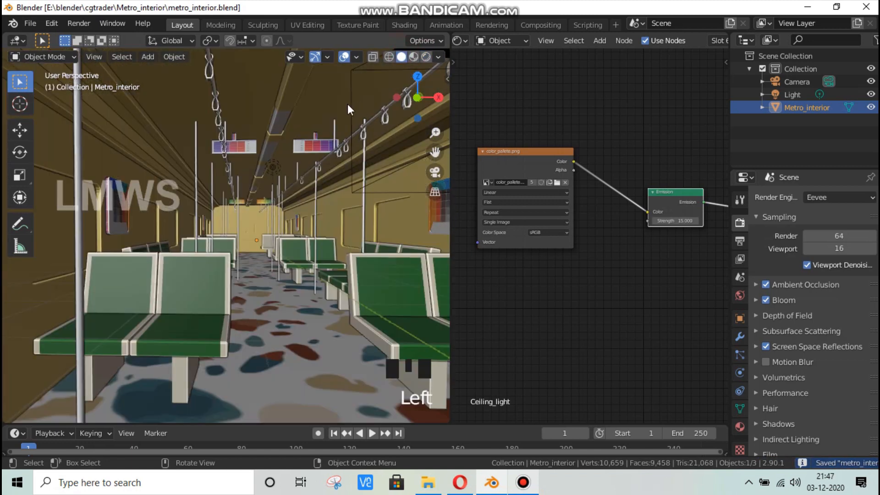
pyautogui.press('Tab')
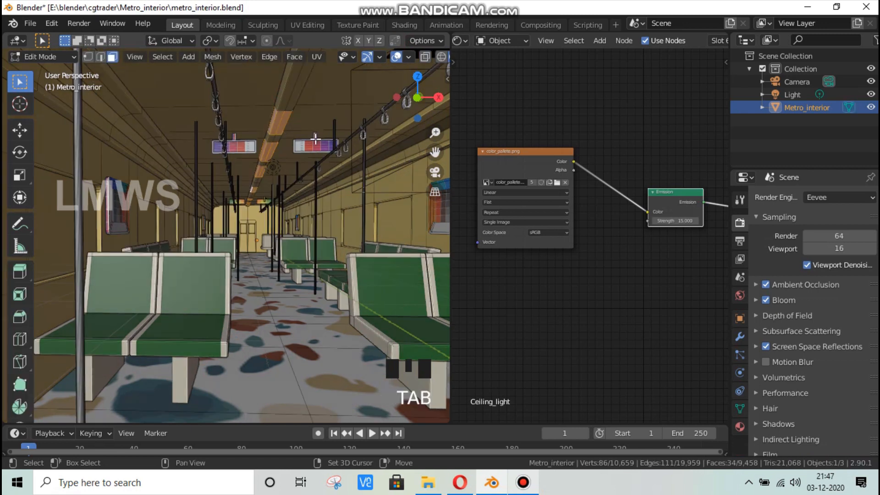
pyautogui.hotkey('shift', 's')
pyautogui.click(322, 213)
pyautogui.hotkey('alt', 'a')
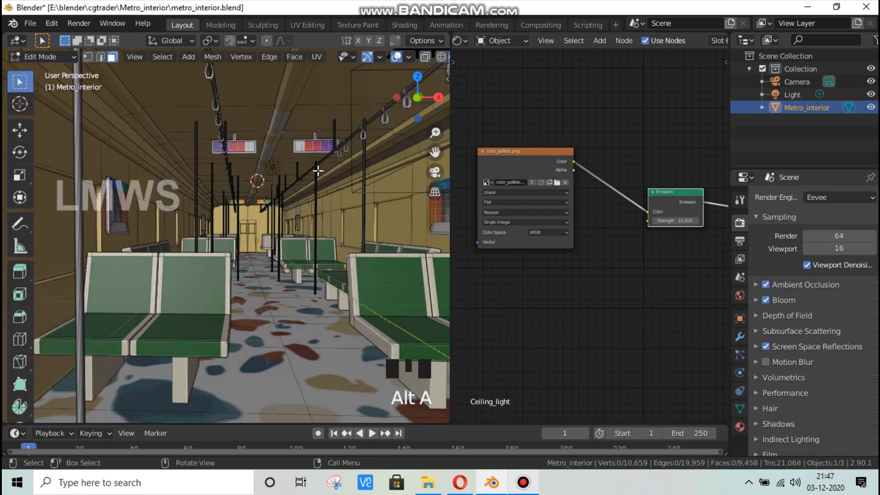
pyautogui.hotkey('shift', 'a')
pyautogui.press('Escape')
pyautogui.press('Tab')
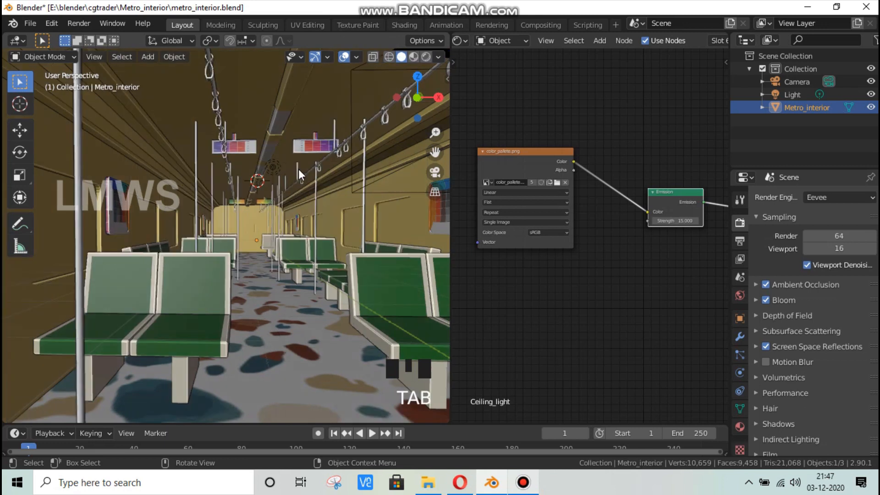
# Step: Deselect the metro interior and add an Area light at the 3D cursor
pyautogui.hotkey('alt', 'a')
pyautogui.hotkey('shift', 'a')
pyautogui.moveTo(291, 159)
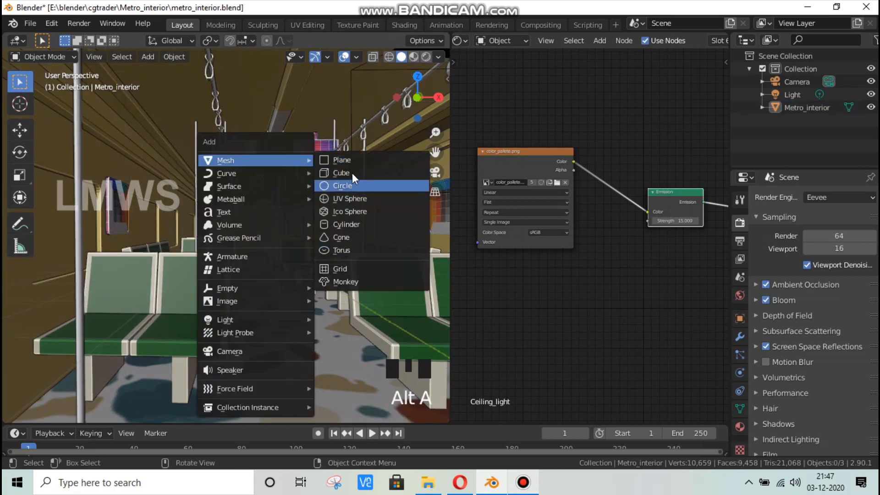
pyautogui.moveTo(280, 319)
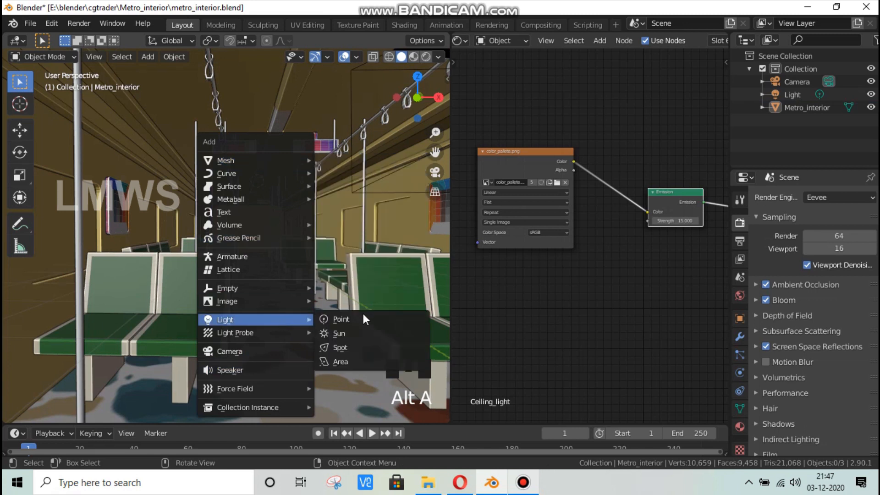
pyautogui.click(348, 361)
# Step: Move the area light up beneath the ceiling light strip in the middle of the carriage
pyautogui.scroll(4, 303, 185)
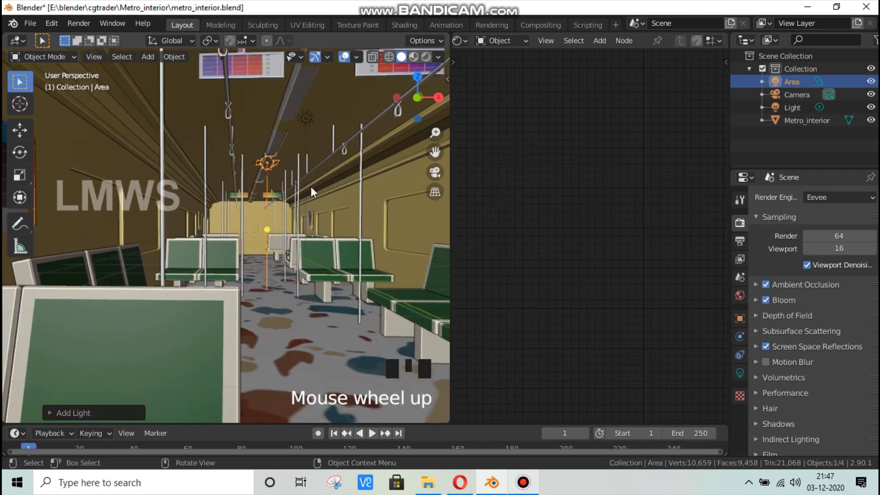
pyautogui.press('g')
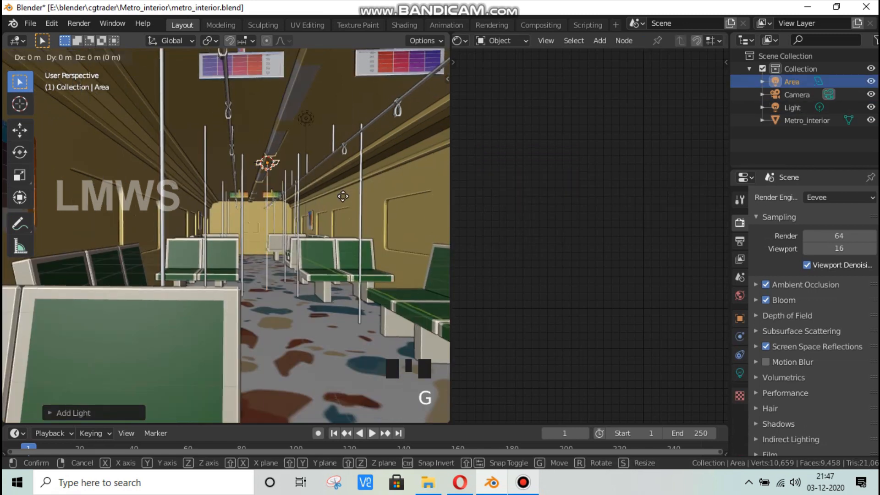
pyautogui.click(341, 196)
pyautogui.press('g')
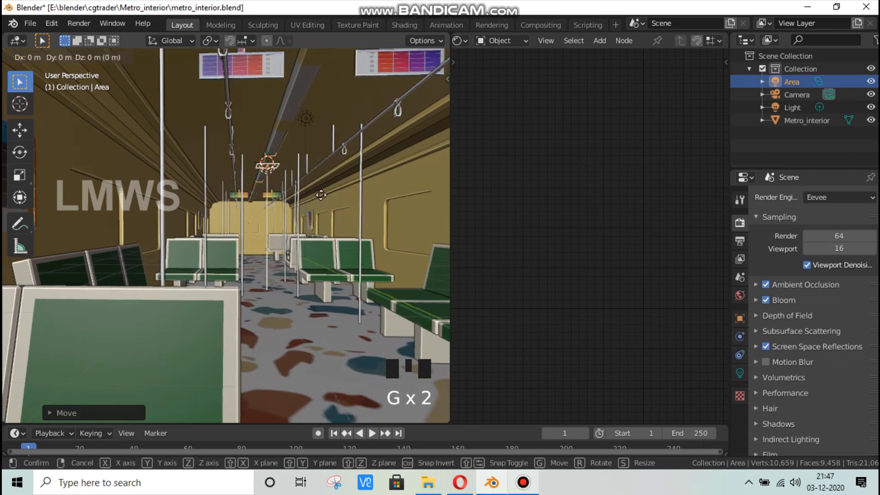
pyautogui.click(321, 201)
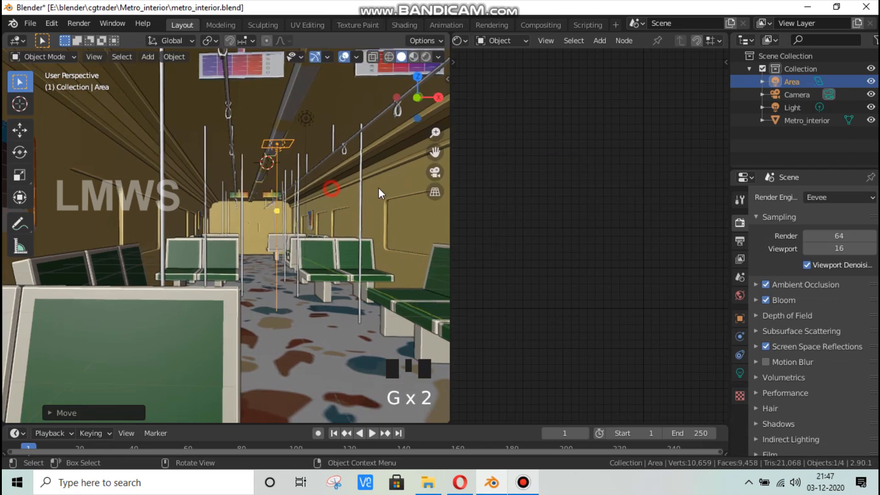
# Step: Change the area light's shape to Rectangle with a size of 0.49 m in X and 2.59 m in Y
pyautogui.click(740, 372)
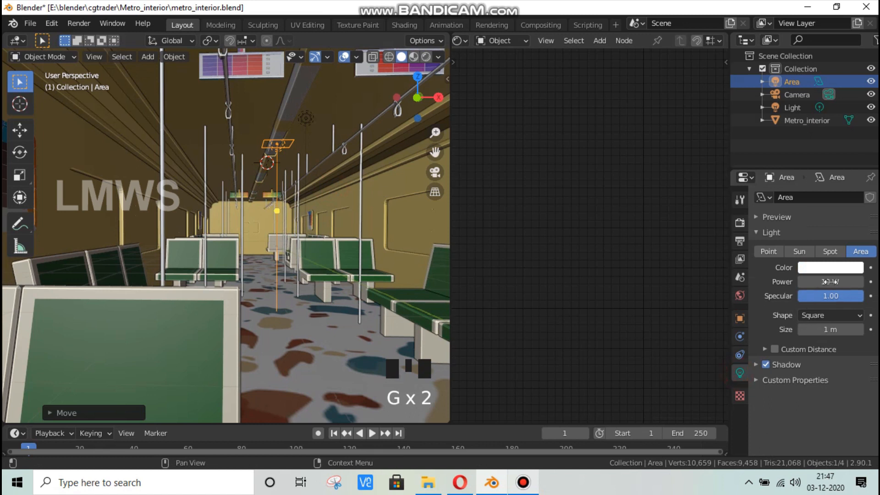
pyautogui.click(829, 314)
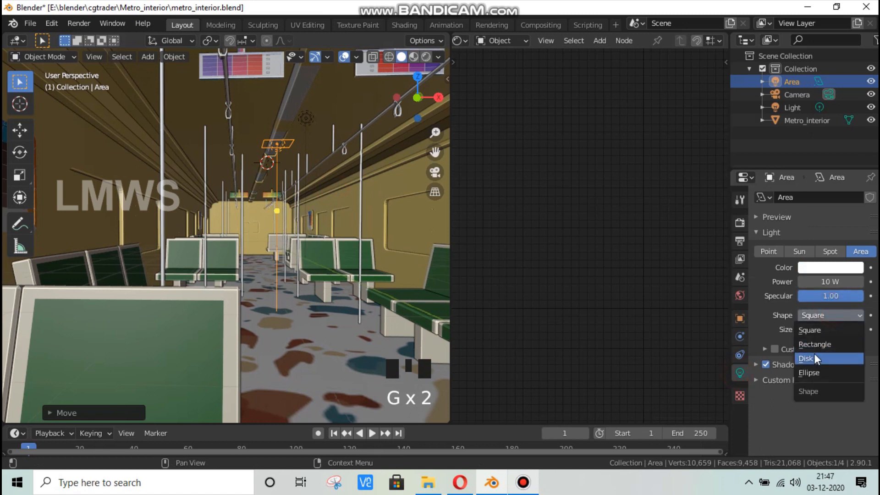
pyautogui.click(822, 344)
pyautogui.moveTo(829, 328); pyautogui.dragTo(866, 342)
# Step: Duplicate the area light along the Y axis to the neighbouring ceiling light panel in the top view
pyautogui.scroll(-2, 268, 244)
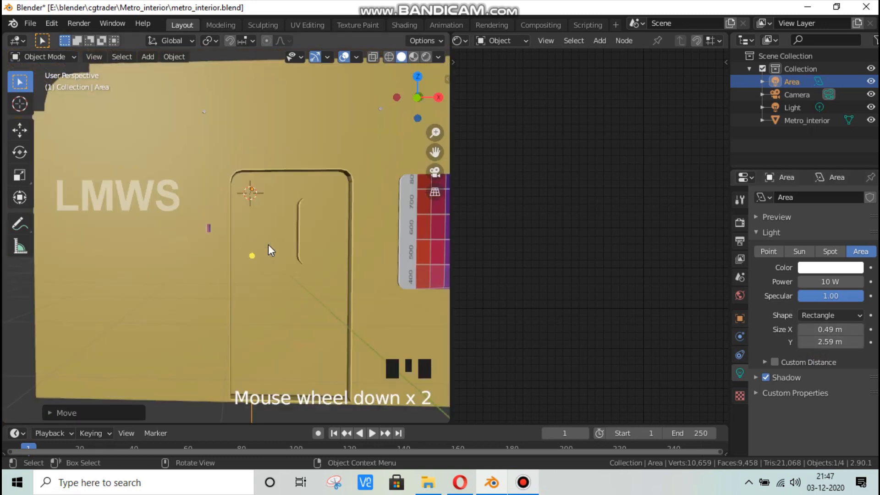
pyautogui.press('KP_7')
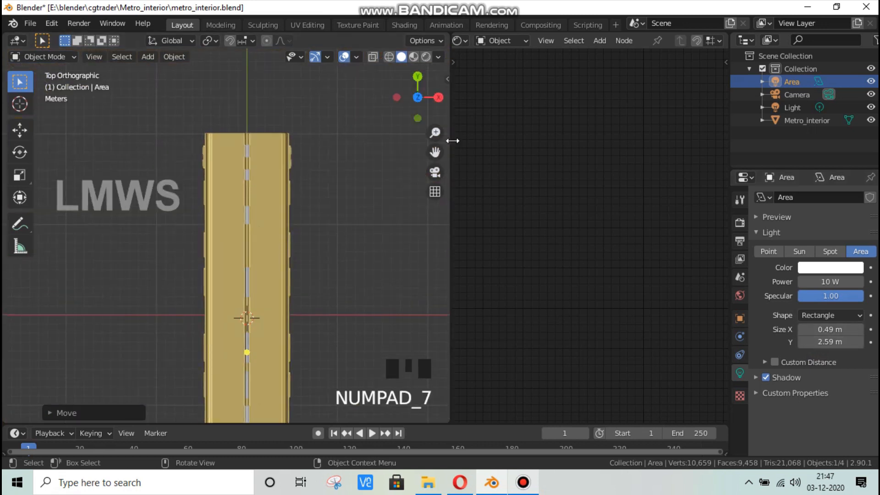
pyautogui.moveTo(435, 151); pyautogui.dragTo(451, 52)
pyautogui.scroll(3, 239, 257)
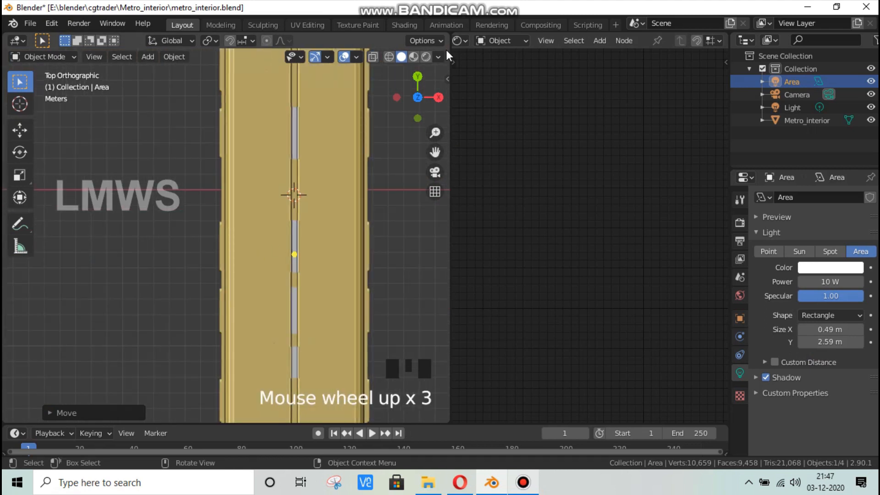
pyautogui.click(389, 57)
pyautogui.scroll(2, 304, 253)
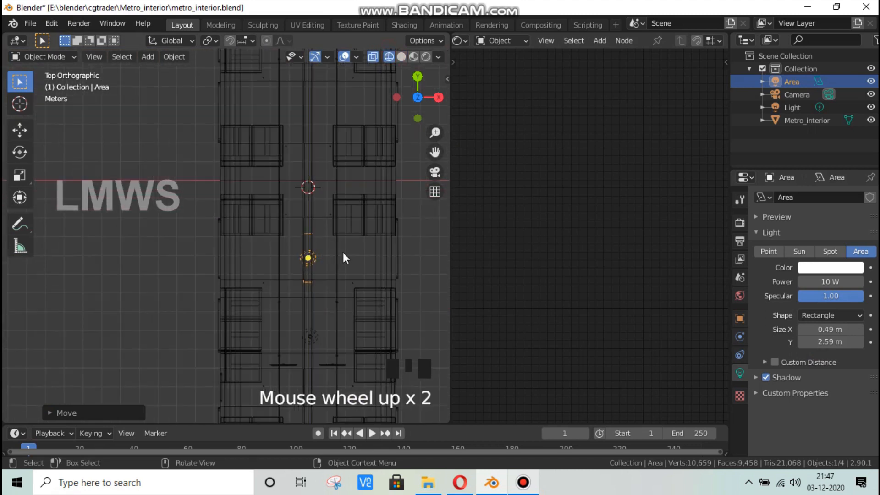
pyautogui.click(398, 59)
pyautogui.scroll(-2, 343, 208)
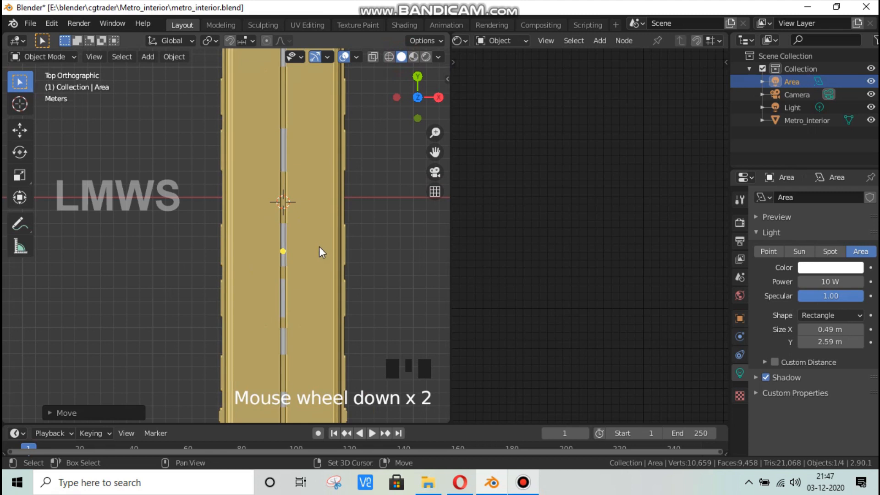
pyautogui.hotkey('shift', 'd')
pyautogui.press('y')
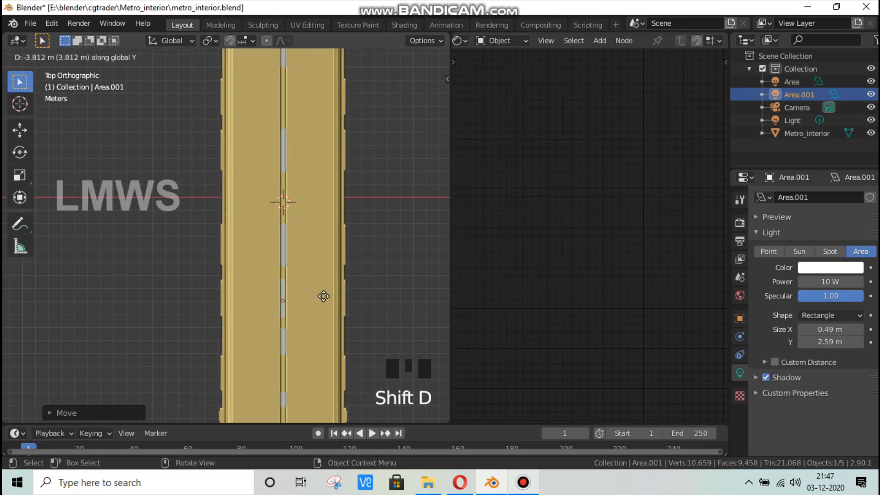
pyautogui.click(339, 290)
# Step: Return to the camera view and delete the duplicated area light
pyautogui.press('KP_0')
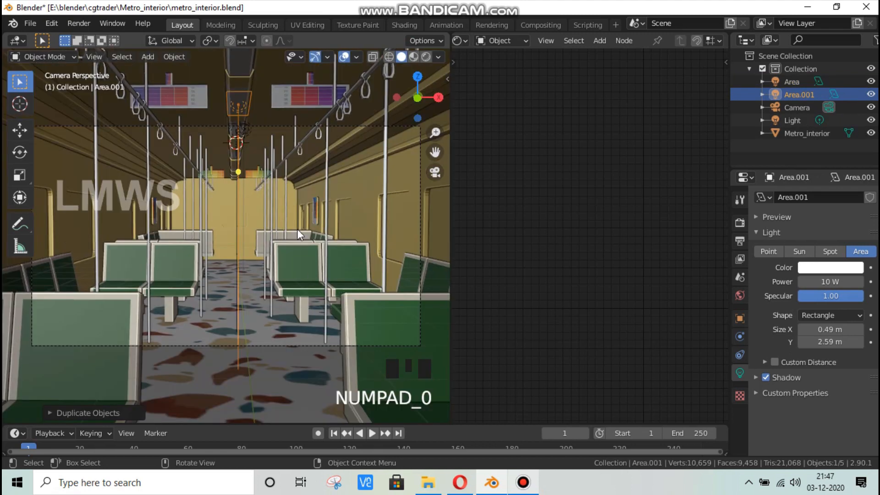
pyautogui.press('x')
pyautogui.click(295, 222)
# Step: Preview the carriage in rendered shading and enable a custom distance of 150 m on the original area light
pyautogui.click(426, 56)
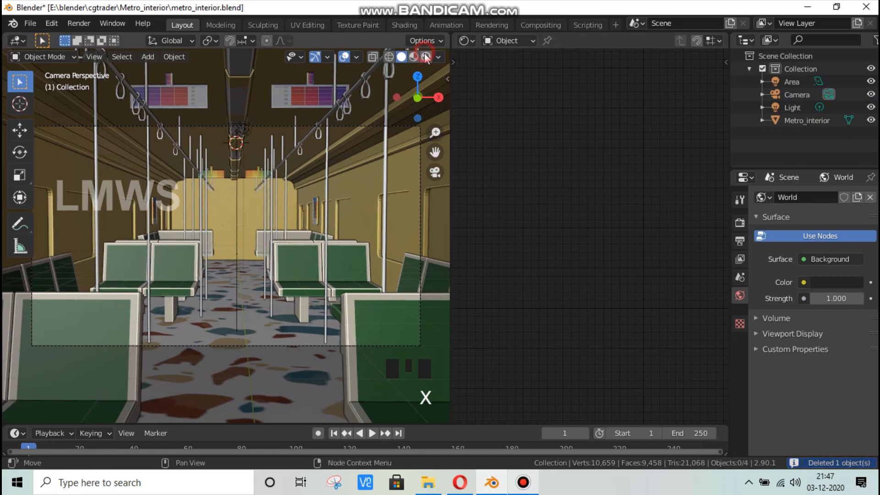
pyautogui.click(236, 211)
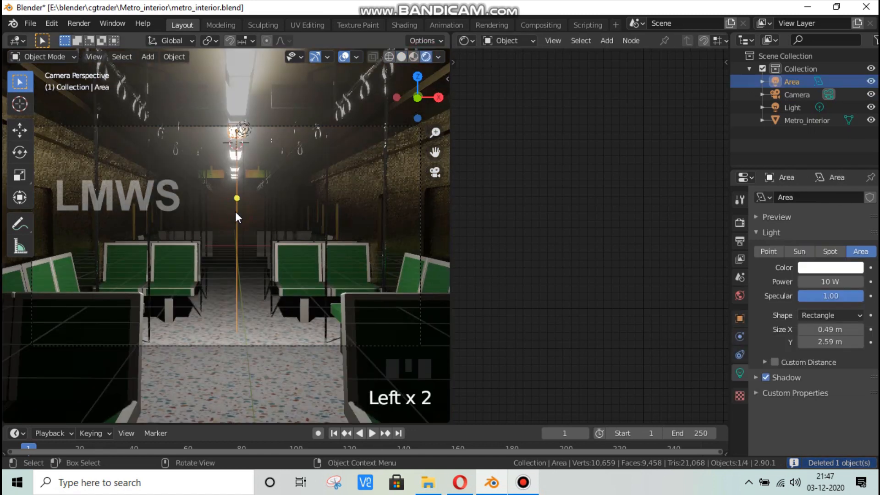
pyautogui.click(823, 281)
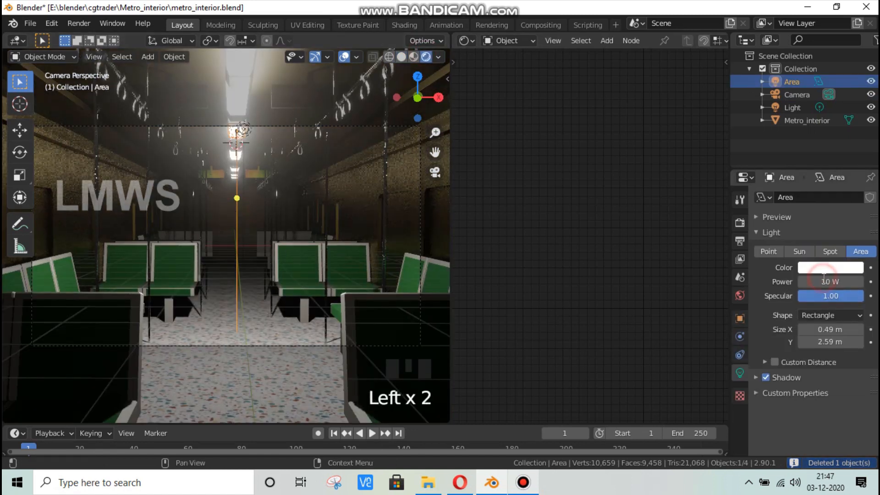
pyautogui.click(774, 362)
pyautogui.click(806, 366)
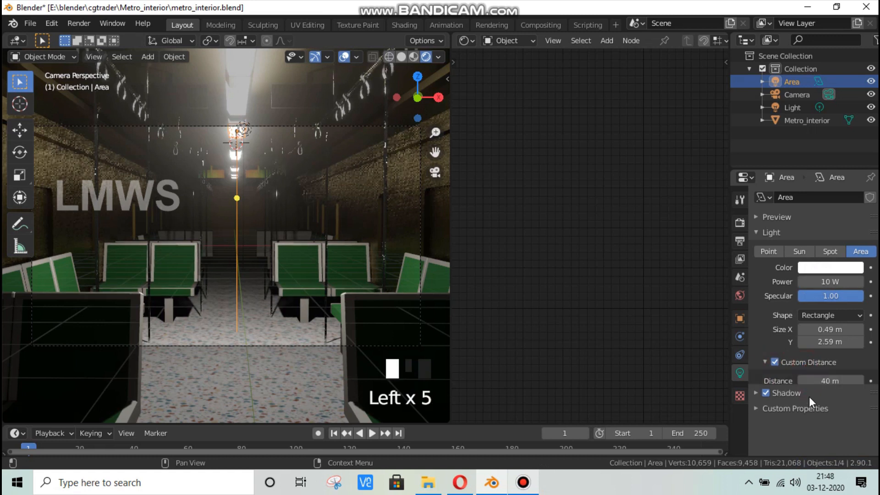
pyautogui.click(824, 381)
pyautogui.write('150')
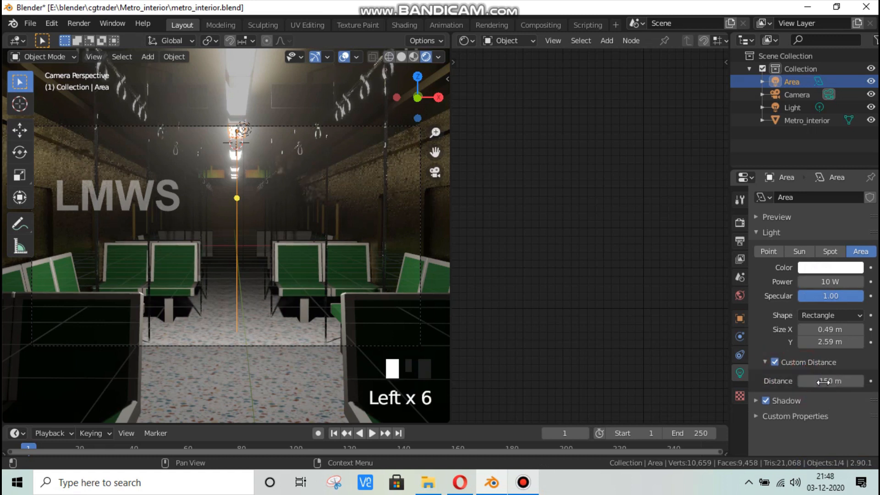
pyautogui.press('Return')
# Step: Try a power of 1500 W on the area light
pyautogui.click(830, 282)
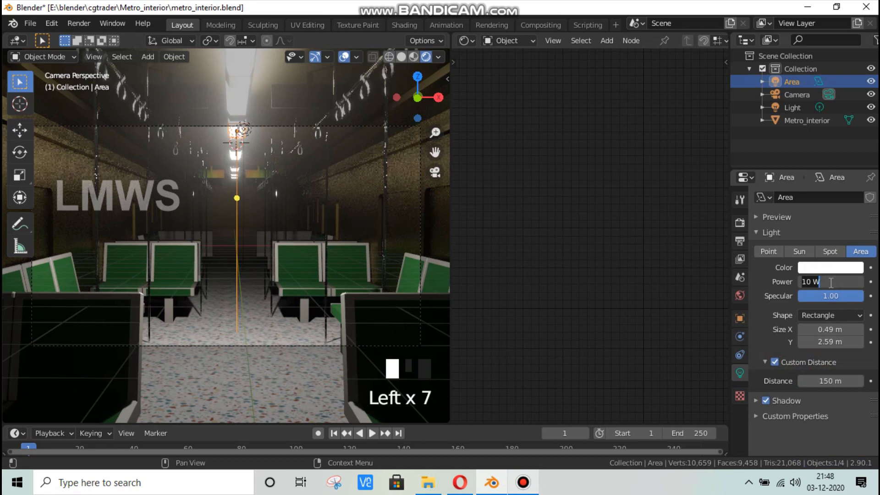
pyautogui.write('1500')
pyautogui.press('Return')
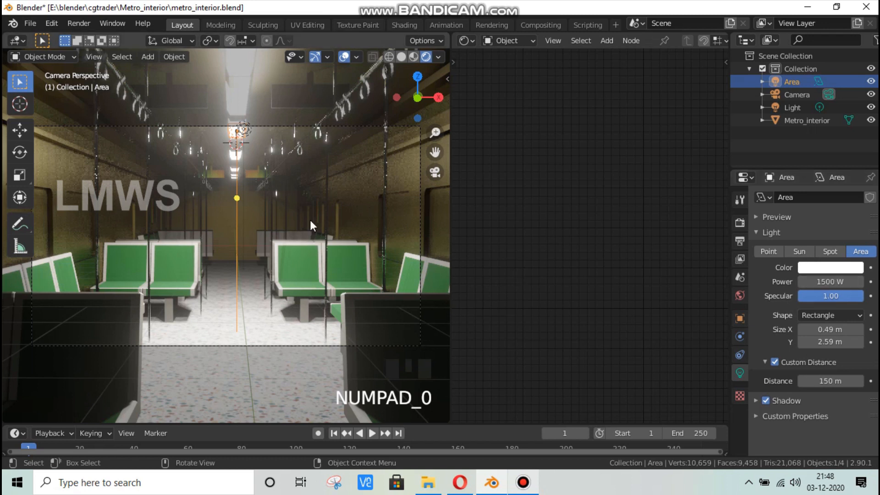
# Step: Set the area light's power to 500 W
pyautogui.click(822, 281)
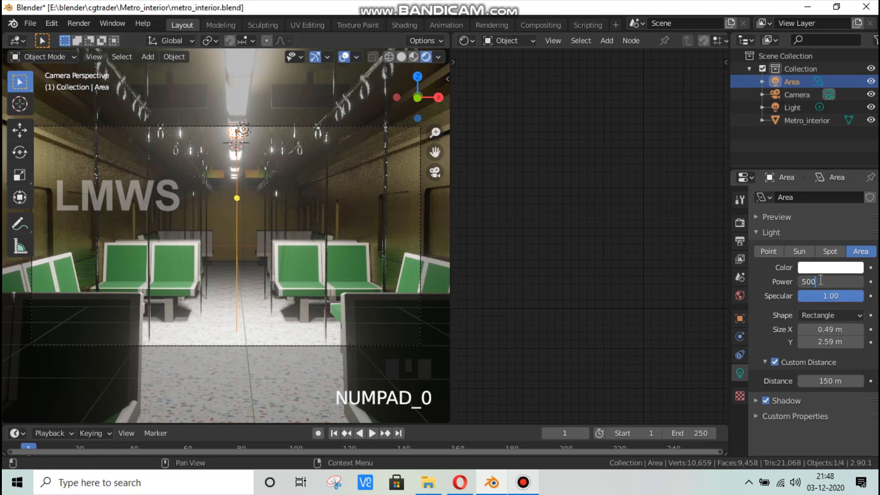
pyautogui.write('500')
pyautogui.press('Return')
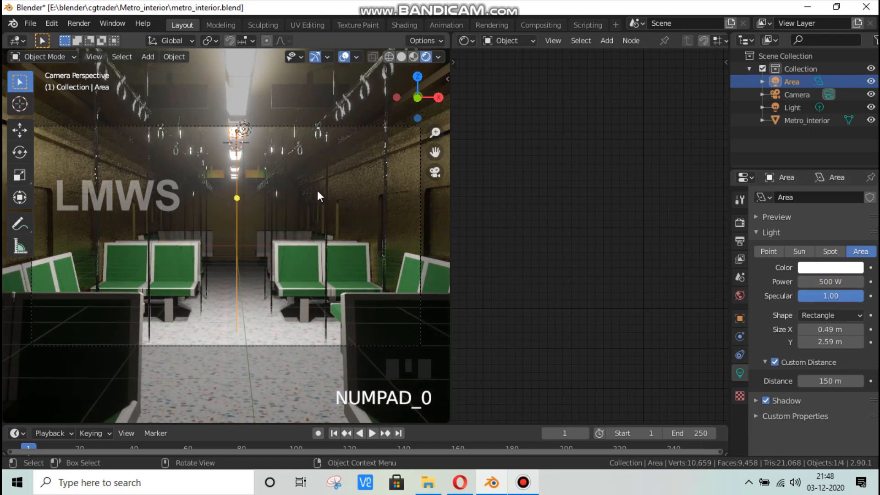
# Step: In the solid-shaded top view, duplicate the area light about 7.7 m along positive Y onto the next ceiling panel
pyautogui.press('KP_7')
pyautogui.scroll(-2, 312, 188)
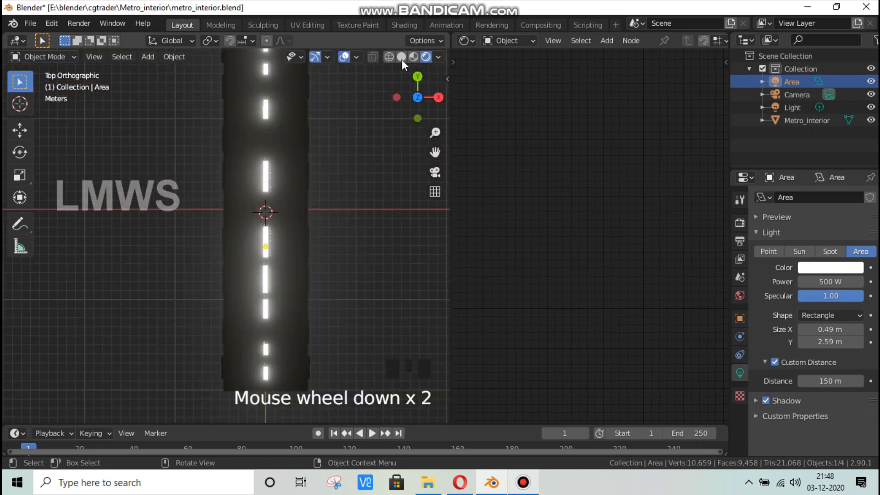
pyautogui.click(402, 57)
pyautogui.hotkey('shift', 'd')
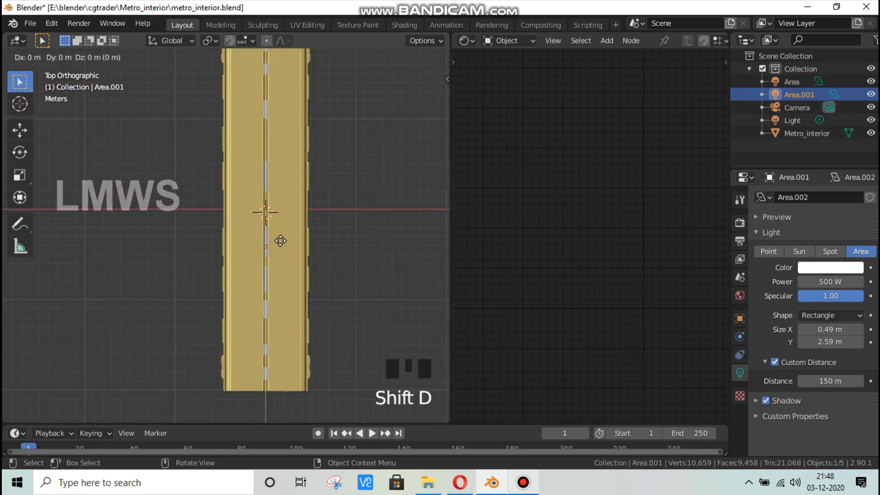
pyautogui.press('y')
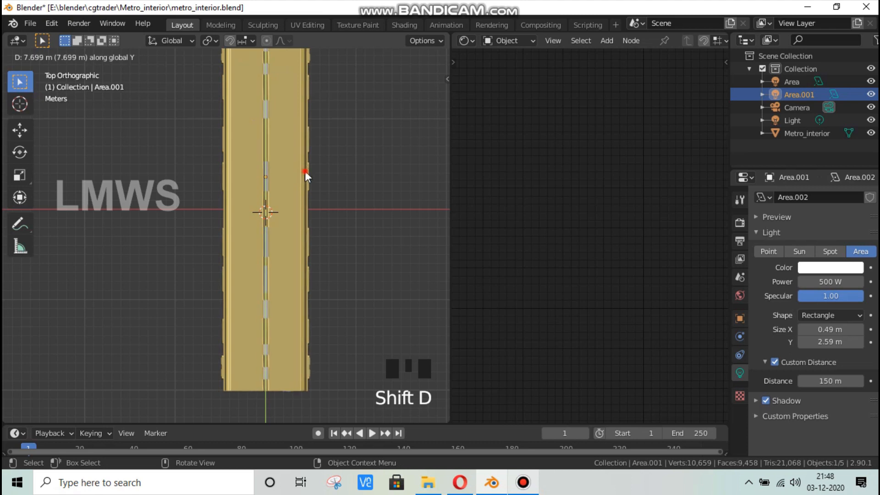
pyautogui.click(305, 172)
# Step: Duplicate the newest light twice more along positive Y, first by about 7.4 m, the second between the last two ceiling panels
pyautogui.hotkey('shift', 'd')
pyautogui.press('y')
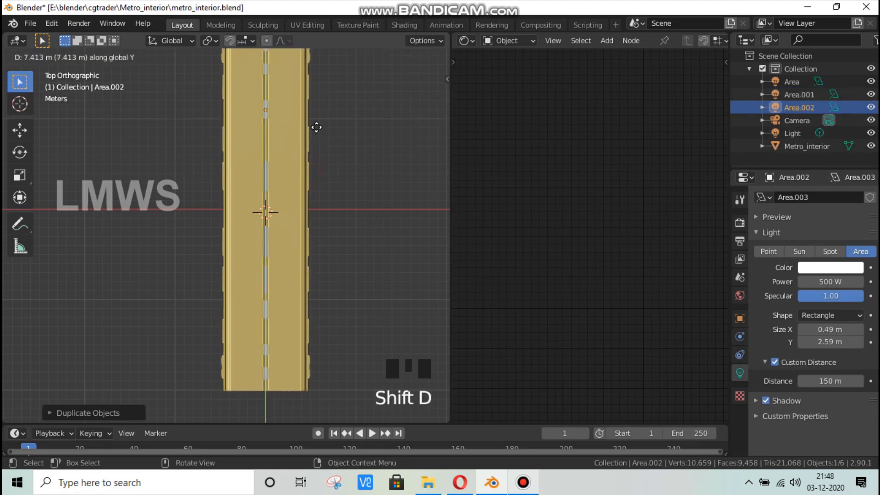
pyautogui.click(316, 127)
pyautogui.moveTo(434, 151); pyautogui.dragTo(308, 254)
pyautogui.hotkey('shift', 'd')
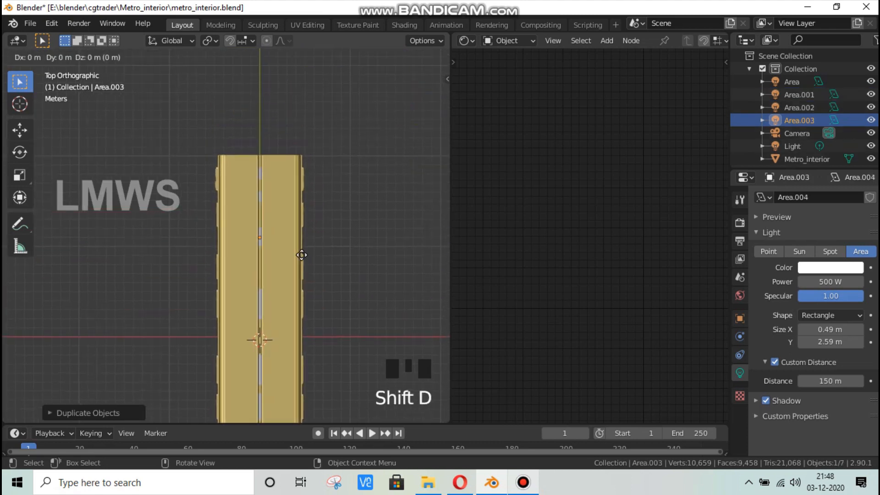
pyautogui.press('y')
pyautogui.click(317, 200)
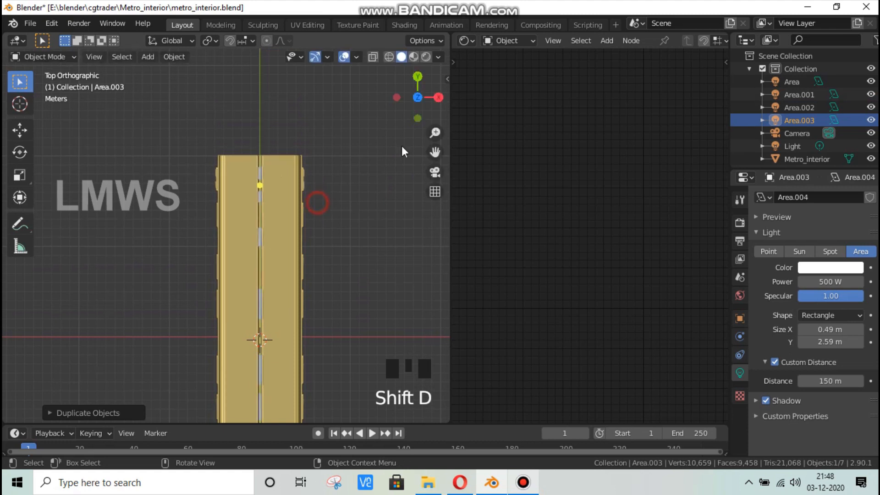
# Step: Duplicate the endmost area light along negative Y past the original light, toward the carriage's opposite end
pyautogui.moveTo(434, 152); pyautogui.dragTo(427, 173)
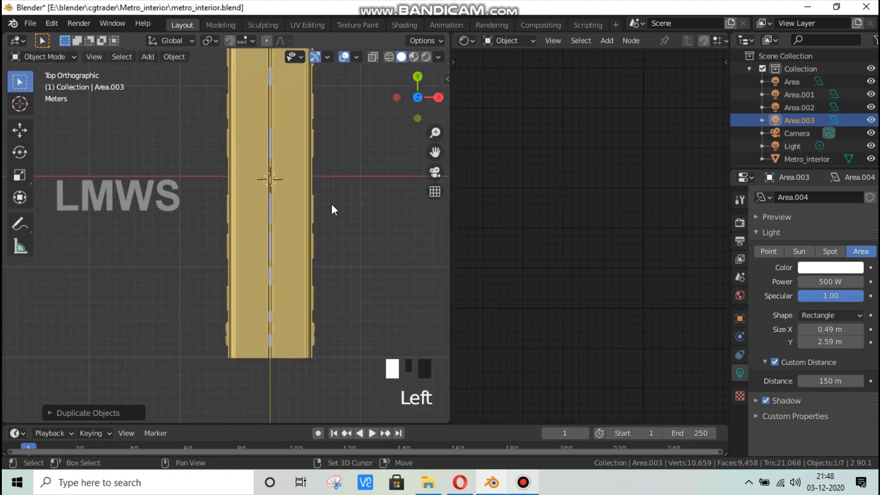
pyautogui.hotkey('shift', 'd')
pyautogui.press('y')
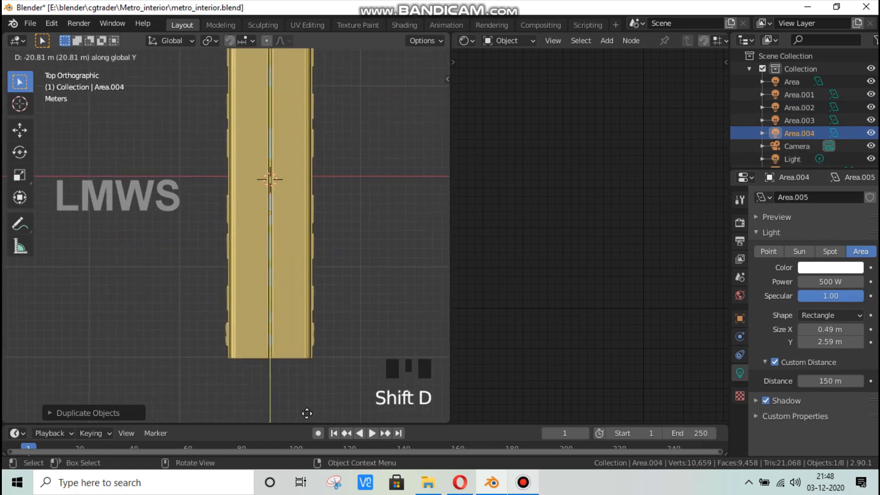
pyautogui.click(300, 56)
# Step: Check the new light's position in wireframe and move it along negative Y between the last two ceiling panels
pyautogui.click(389, 56)
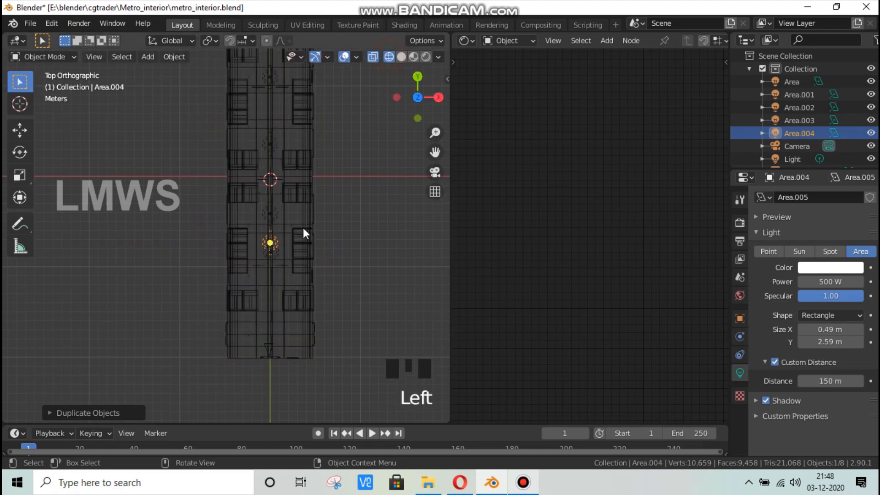
pyautogui.scroll(2, 326, 219)
pyautogui.press('g')
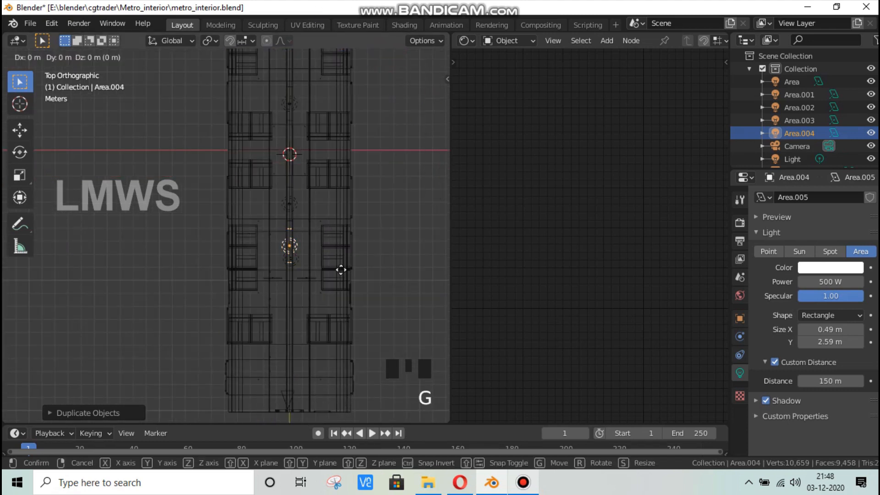
pyautogui.press('y')
pyautogui.click(337, 352)
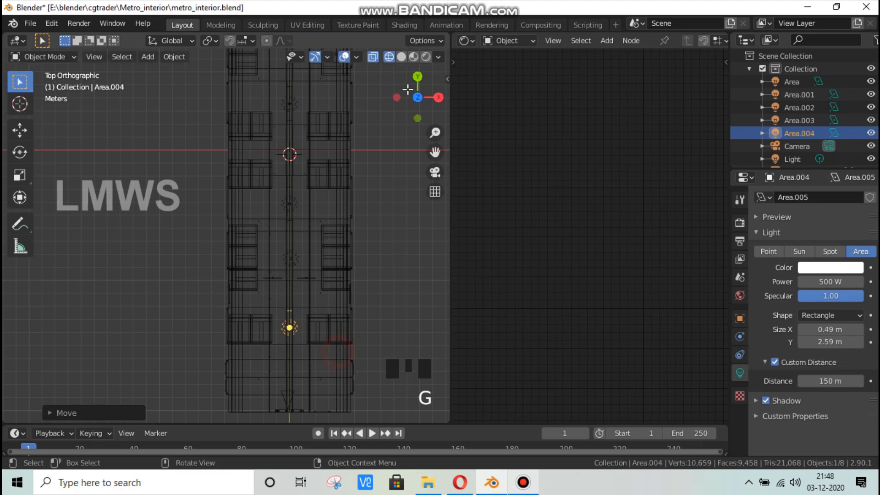
pyautogui.click(402, 56)
pyautogui.press('g')
pyautogui.press('y')
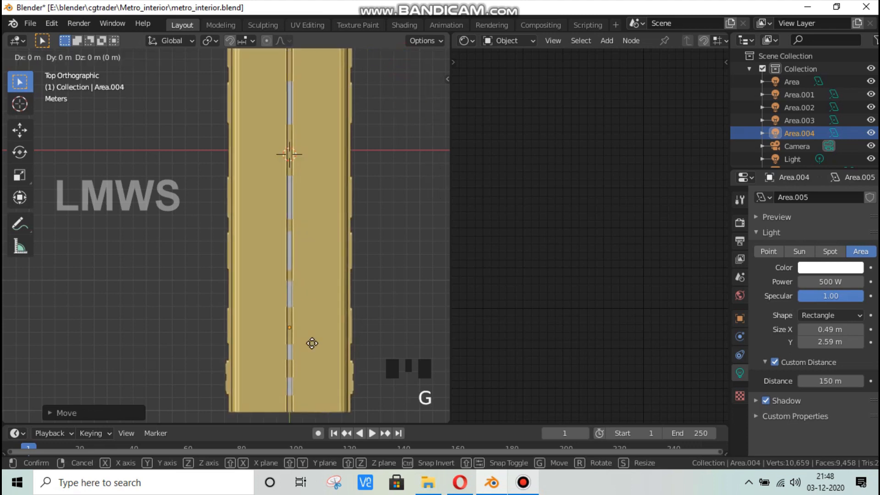
pyautogui.click(317, 382)
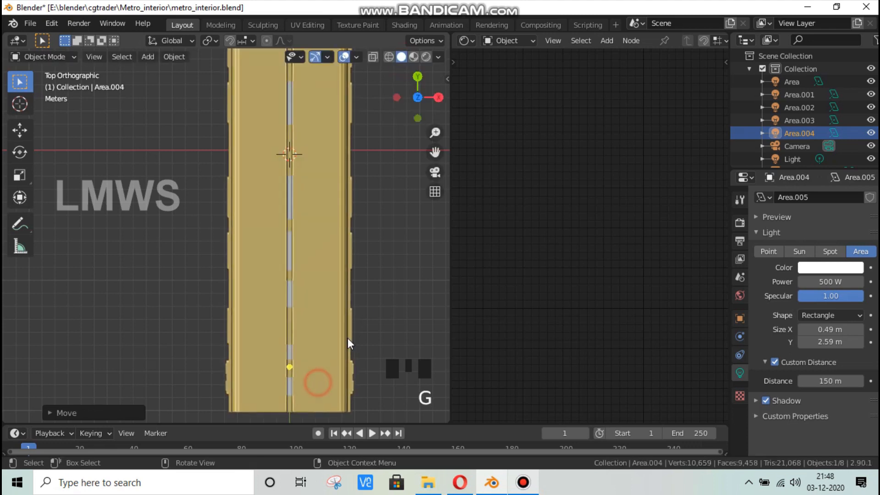
# Step: Return to the camera view, save the file and inspect the carriage lighting in rendered shading
pyautogui.press('KP_0')
pyautogui.scroll(1, 351, 337)
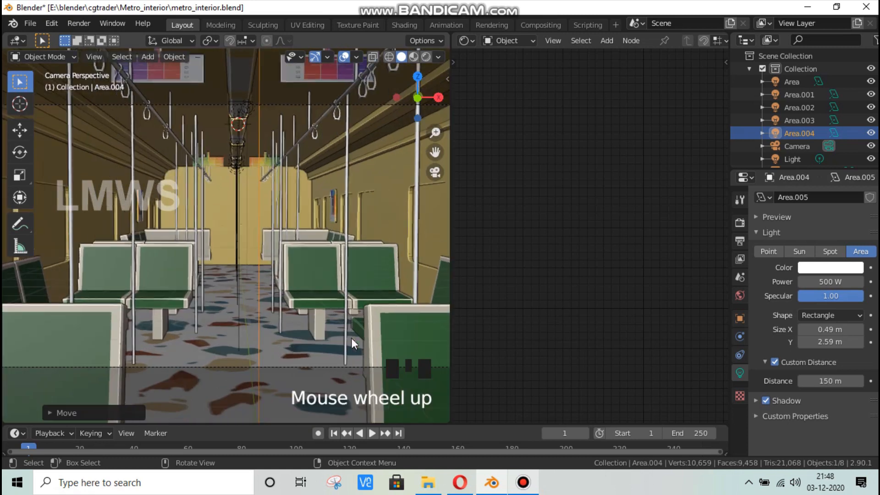
pyautogui.hotkey('ctrl', 's')
pyautogui.click(426, 57)
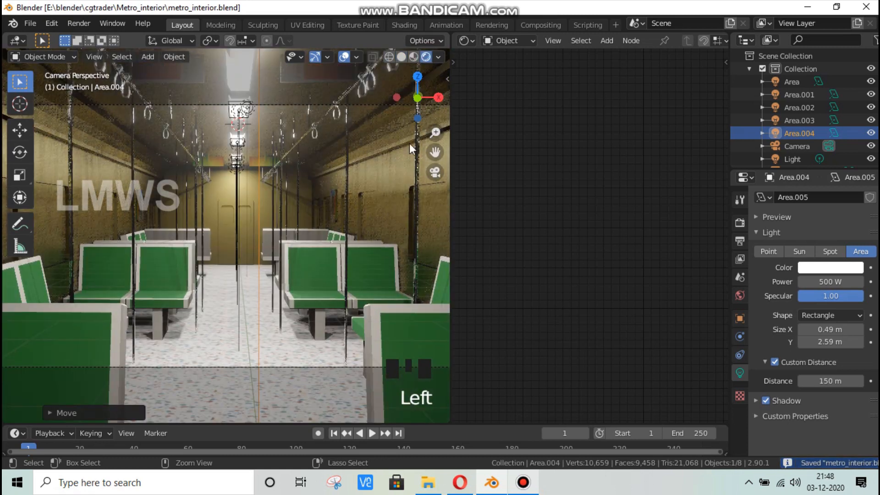
pyautogui.scroll(-3, 410, 147)
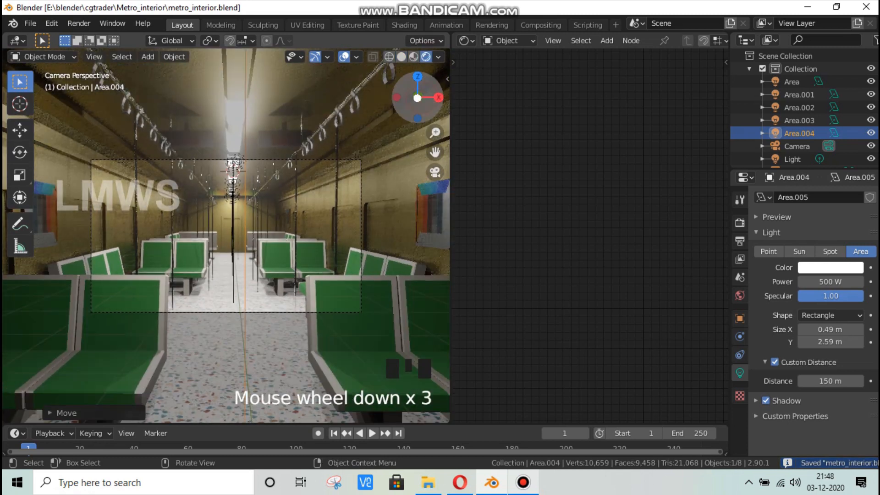
pyautogui.moveTo(423, 97); pyautogui.dragTo(419, 99)
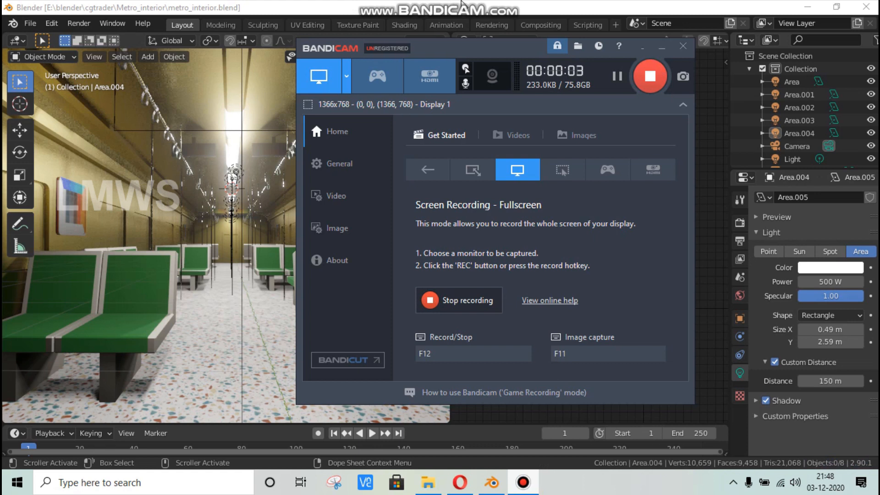
# Step: Enter Edit Mode on the metro interior and select only the window face on the side wall beside the wall panel
pyautogui.click(473, 3)
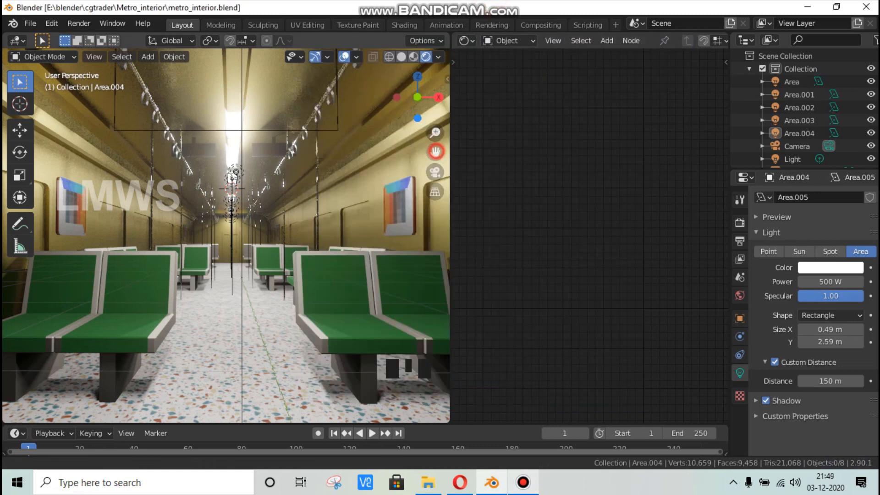
pyautogui.moveTo(434, 152); pyautogui.dragTo(412, 162)
pyautogui.moveTo(418, 97); pyautogui.dragTo(352, 233)
pyautogui.click(352, 233)
pyautogui.press('Tab')
pyautogui.hotkey('alt', 'a')
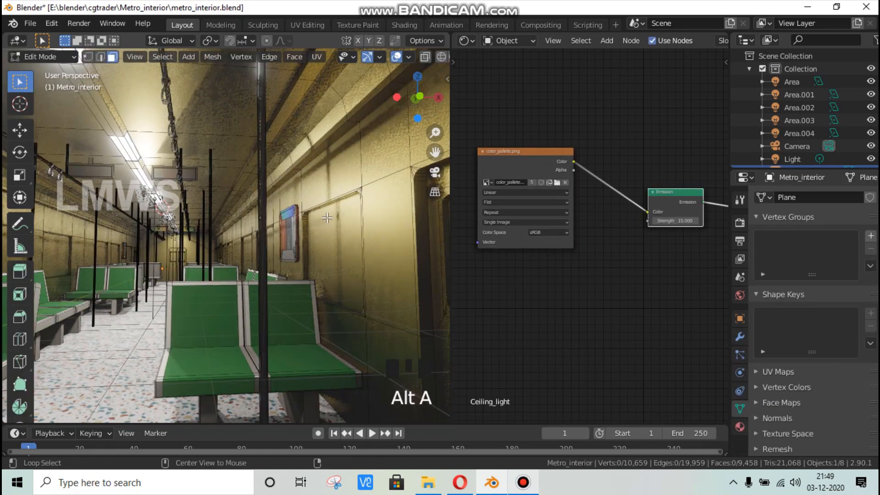
pyautogui.click(331, 221)
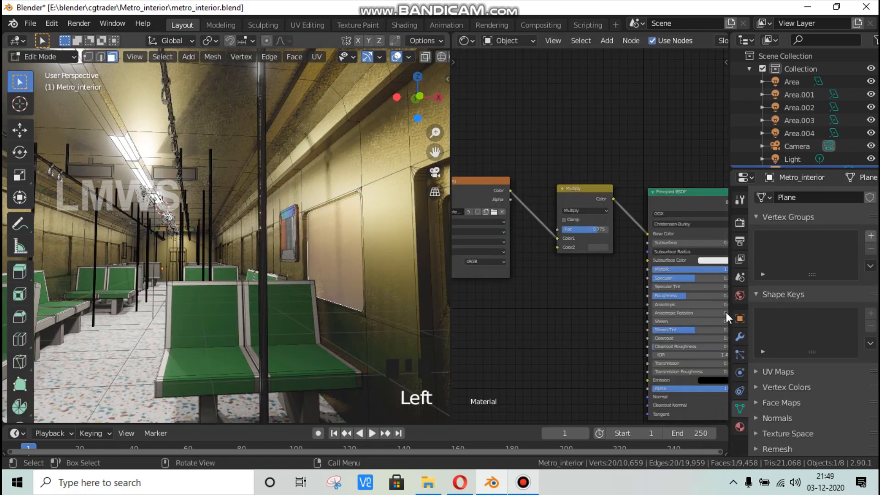
# Step: Add a material slot with a new material named Window_glass and assign it to the selected window face
pyautogui.click(739, 427)
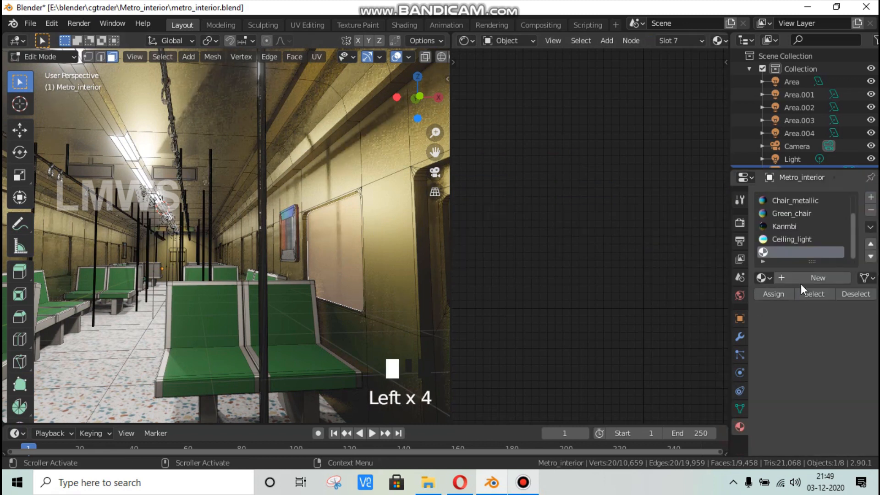
pyautogui.click(800, 278)
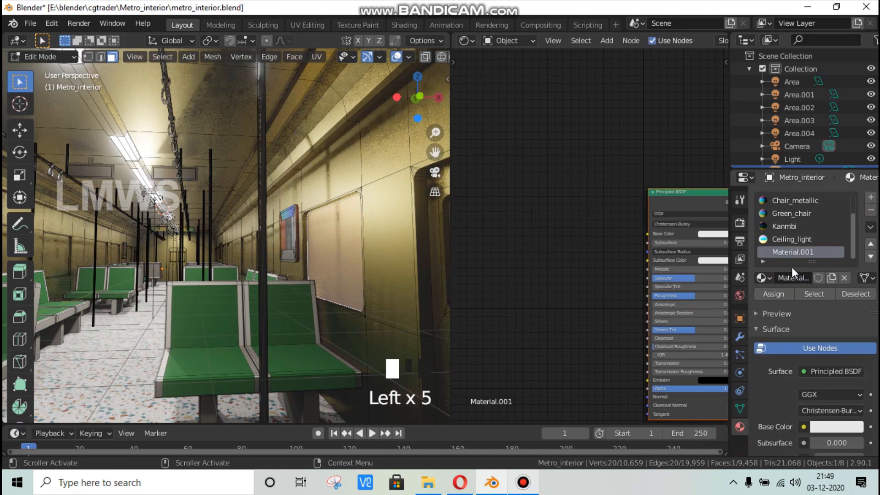
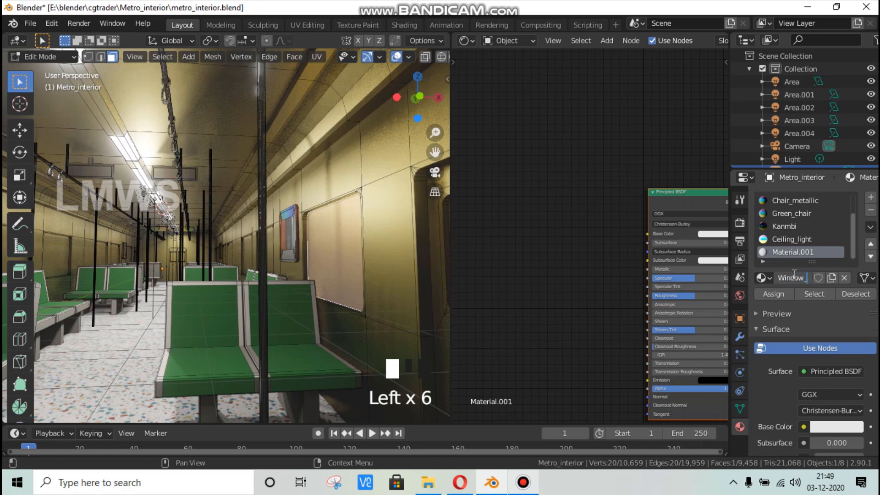
pyautogui.write('ss')
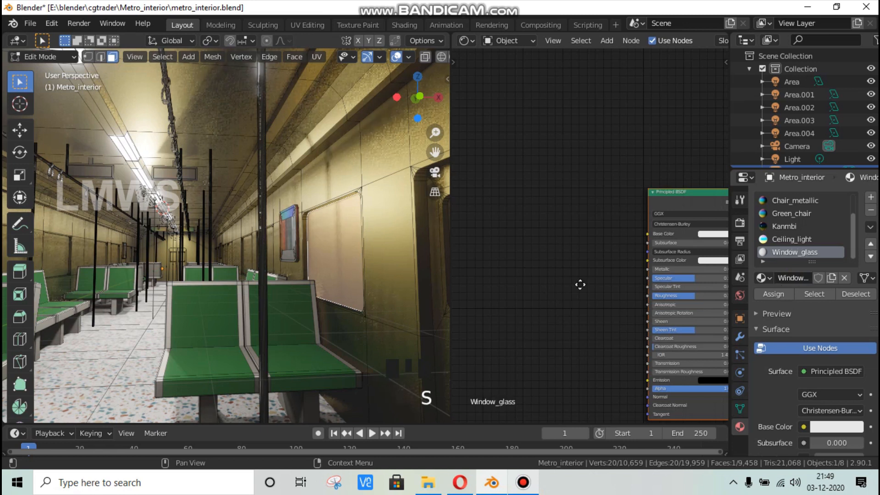
pyautogui.scroll(-3, 536, 263)
pyautogui.moveTo(575, 301); pyautogui.dragTo(536, 269, button='middle')
pyautogui.scroll(-2, 550, 261)
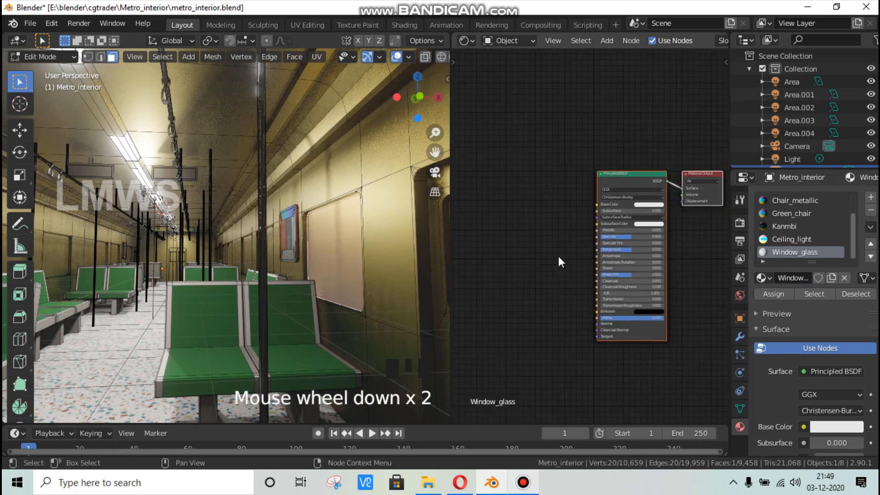
pyautogui.click(520, 190)
pyautogui.hotkey('shift', 'a')
pyautogui.press('Escape')
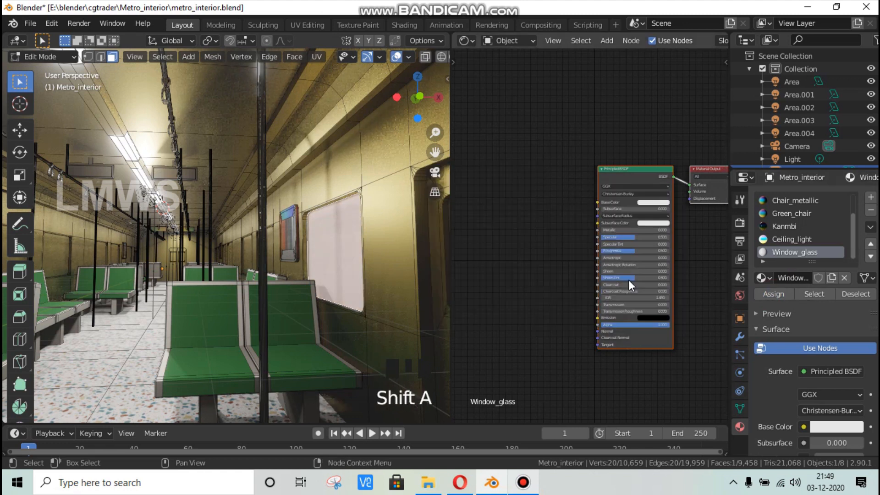
# Step: Set the Window_glass shader's roughness to 0.005
pyautogui.scroll(2, 643, 256)
pyautogui.moveTo(642, 254); pyautogui.dragTo(604, 254)
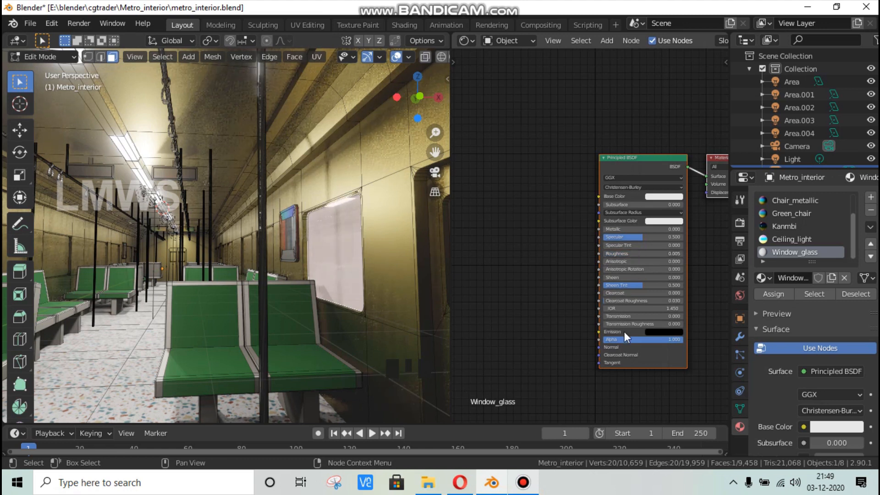
pyautogui.scroll(2, 520, 323)
pyautogui.moveTo(520, 323); pyautogui.dragTo(472, 319, button='middle')
pyautogui.scroll(1, 697, 348)
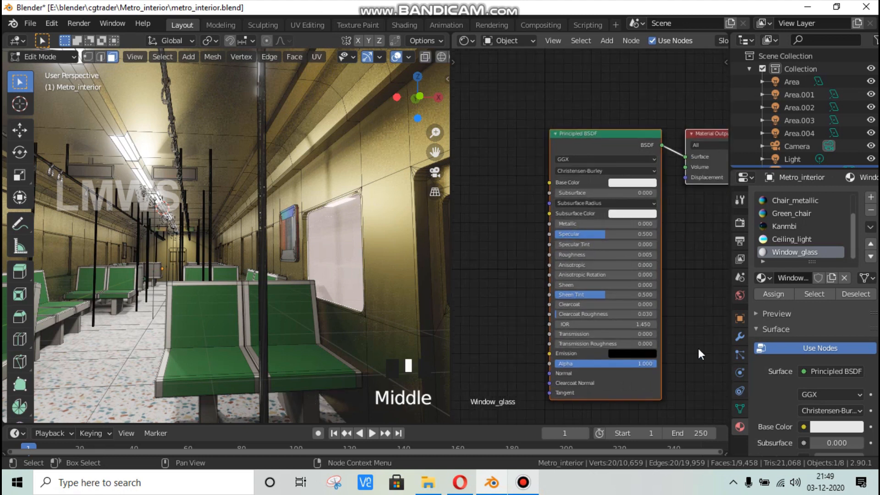
# Step: Show the shader node's properties and examine Eevee's Screen Space Reflections settings
pyautogui.moveTo(697, 349); pyautogui.dragTo(638, 306, button='middle')
pyautogui.scroll(-1, 626, 306)
pyautogui.press('n')
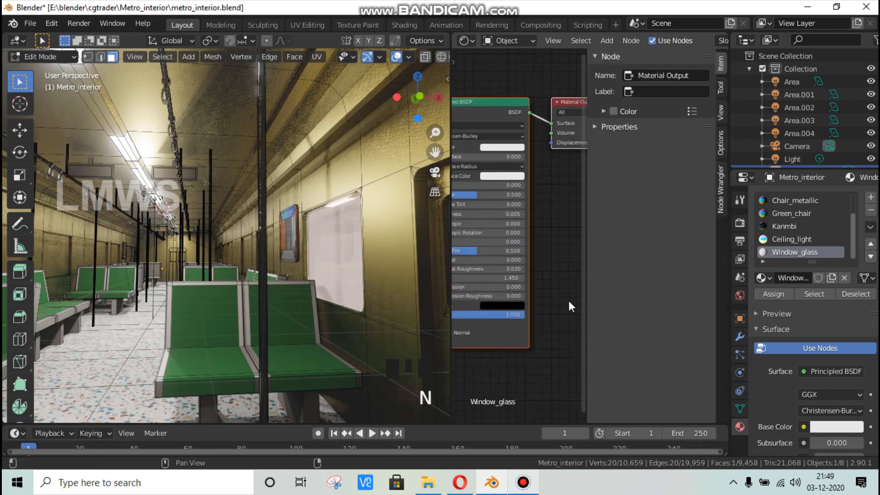
pyautogui.scroll(-2, 531, 328)
pyautogui.moveTo(531, 328); pyautogui.dragTo(566, 361, button='middle')
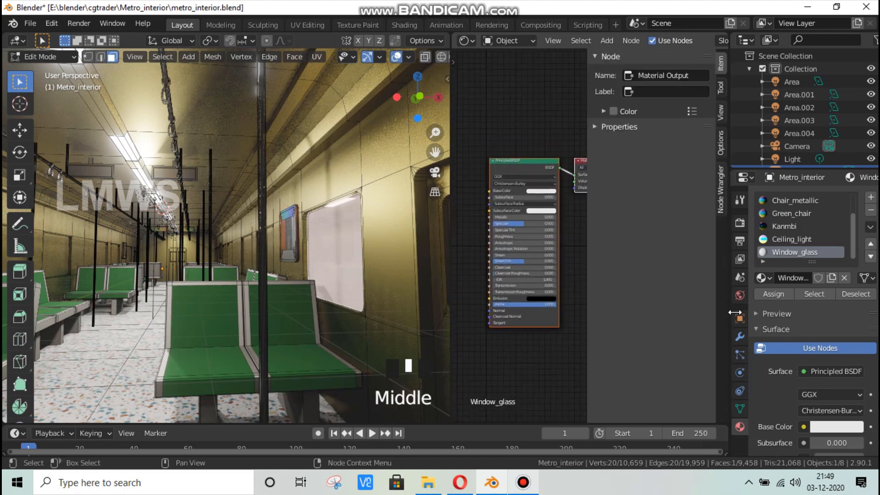
pyautogui.click(739, 223)
pyautogui.click(789, 349)
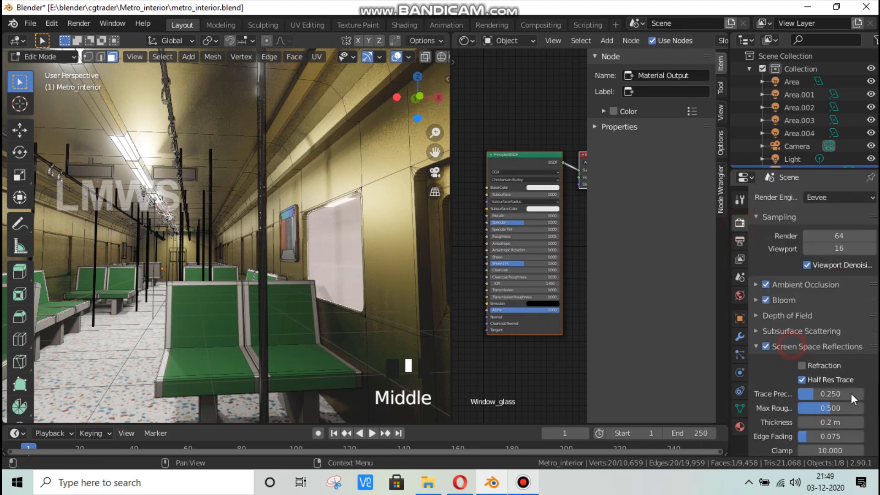
pyautogui.click(820, 349)
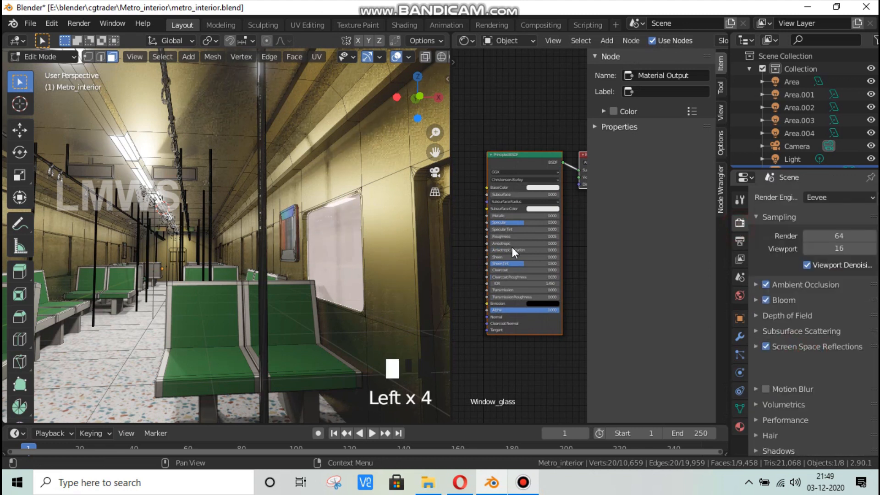
# Step: Set the Window_glass material's blend mode to Alpha Blend
pyautogui.click(720, 138)
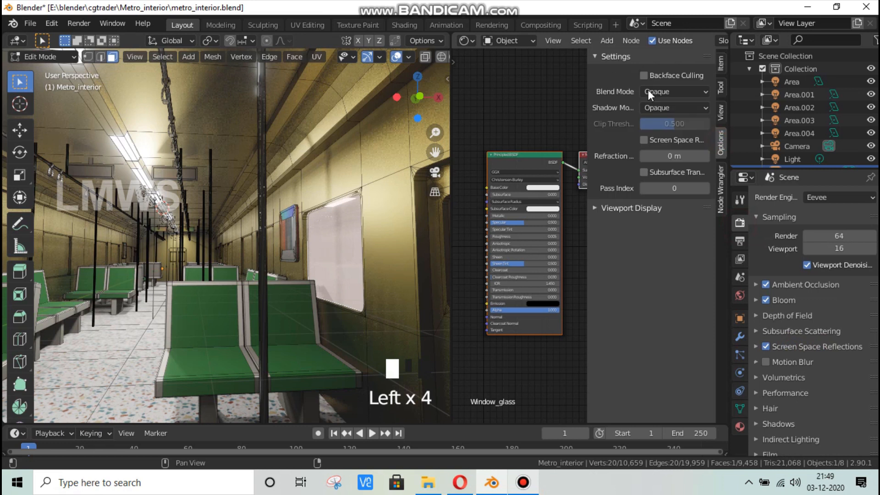
pyautogui.click(666, 92)
pyautogui.click(663, 149)
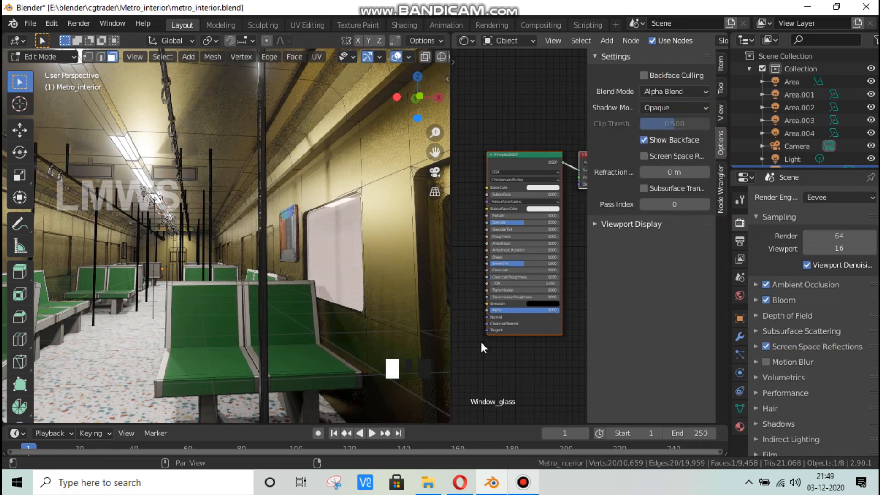
pyautogui.press('n')
# Step: Leave Edit Mode, view the window from outside the carriage and set the Window_glass transmission to 1.000
pyautogui.scroll(4, 522, 325)
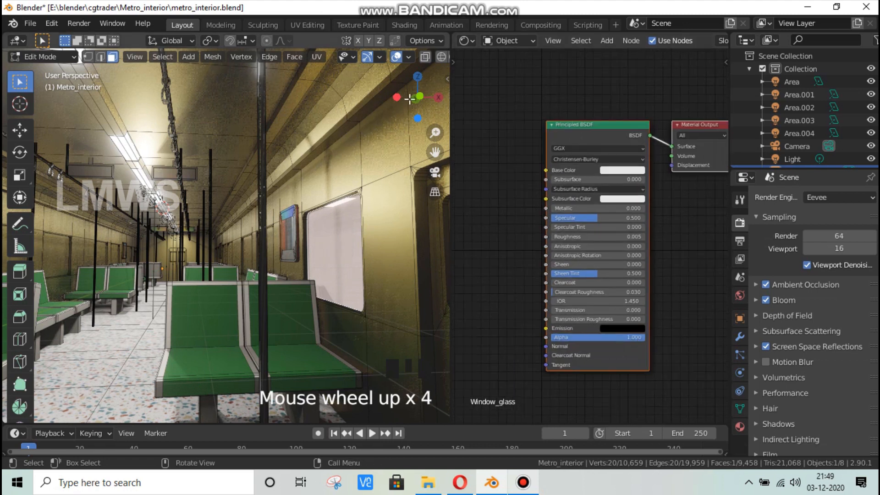
pyautogui.moveTo(420, 91); pyautogui.dragTo(225, 302)
pyautogui.press('Tab')
pyautogui.scroll(1, 206, 311)
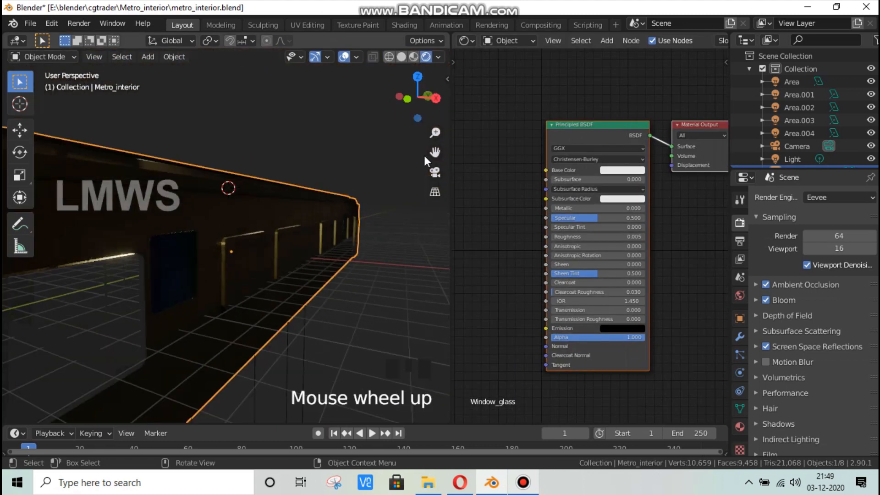
pyautogui.moveTo(435, 152); pyautogui.dragTo(450, 163)
pyautogui.hotkey('alt', 'a')
pyautogui.scroll(2, 601, 321)
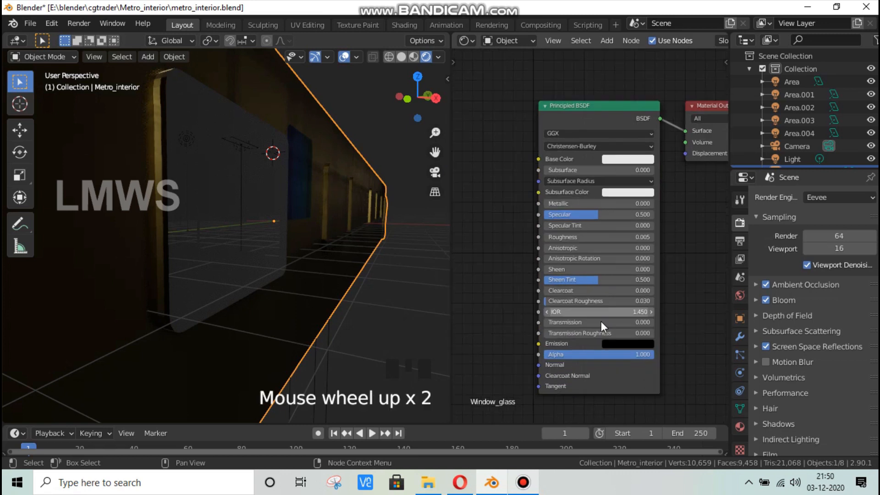
pyautogui.click(597, 323)
pyautogui.press('Return')
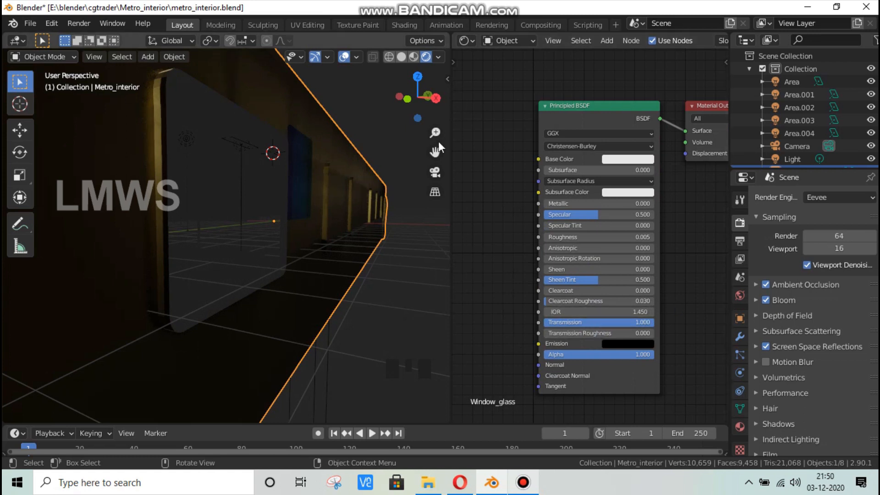
# Step: Inspect the window from outside the carriage in material preview shading
pyautogui.moveTo(417, 100)
pyautogui.mouseDown()
pyautogui.moveTo(408, 101)
pyautogui.moveTo(414, 57)
pyautogui.mouseUp()
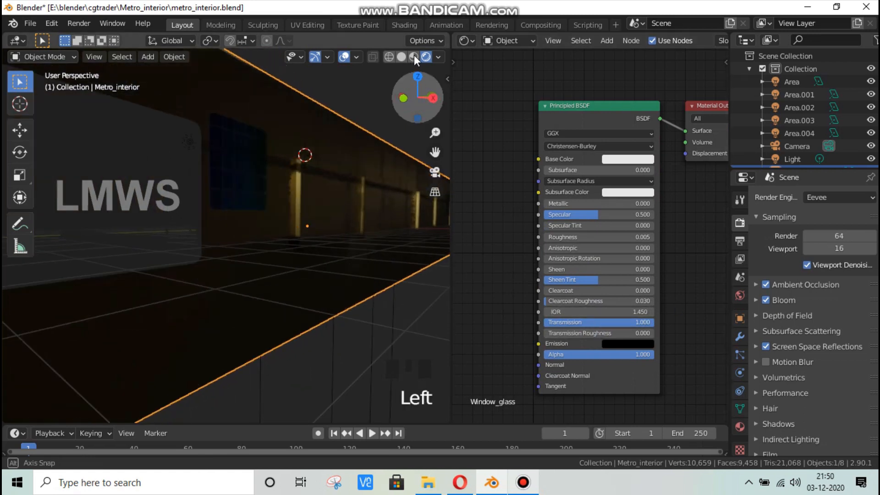
pyautogui.click(413, 56)
pyautogui.click(414, 56)
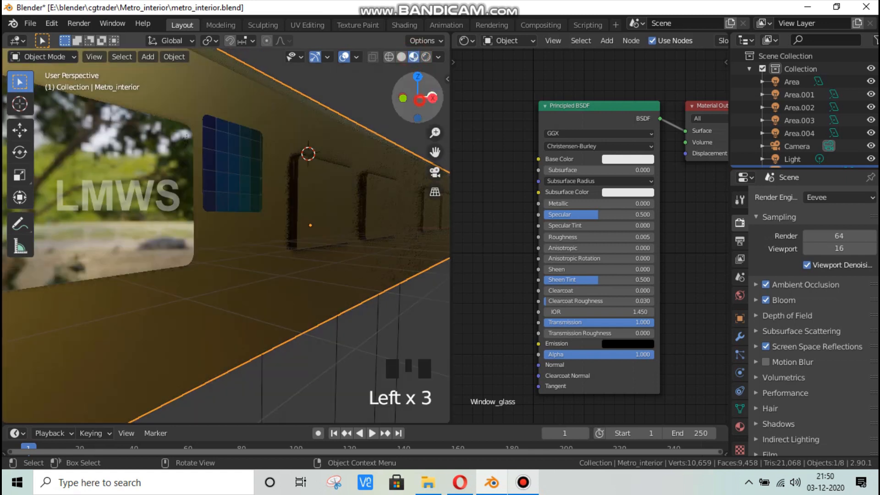
pyautogui.moveTo(416, 93); pyautogui.dragTo(438, 95)
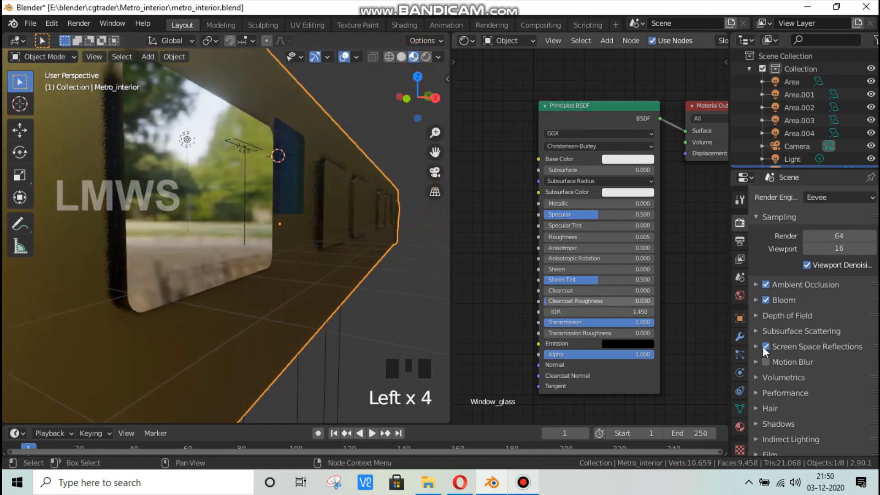
# Step: Enable Screen Space Refraction for the Window_glass material, keeping the Alpha Blend mode
pyautogui.press('n')
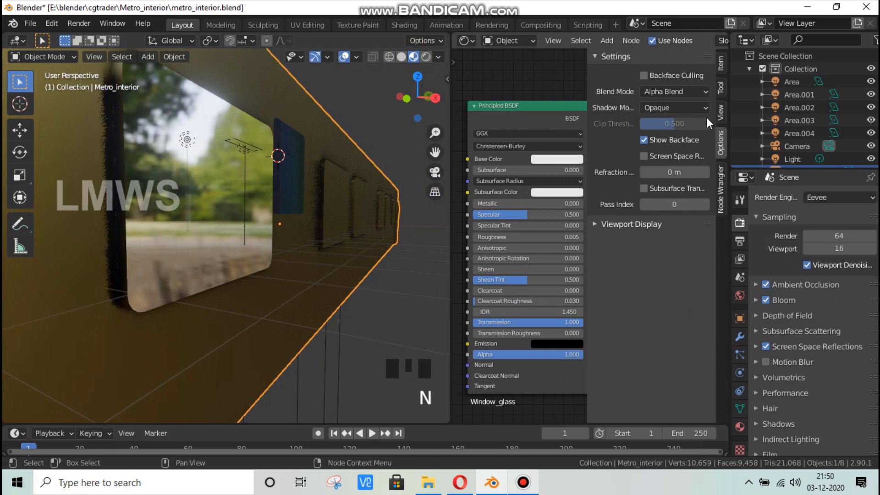
pyautogui.click(693, 93)
pyautogui.click(659, 156)
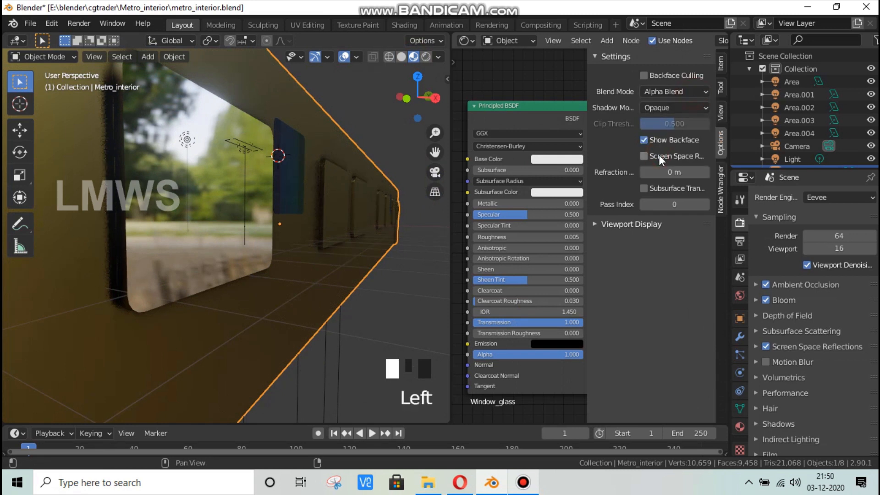
pyautogui.click(644, 156)
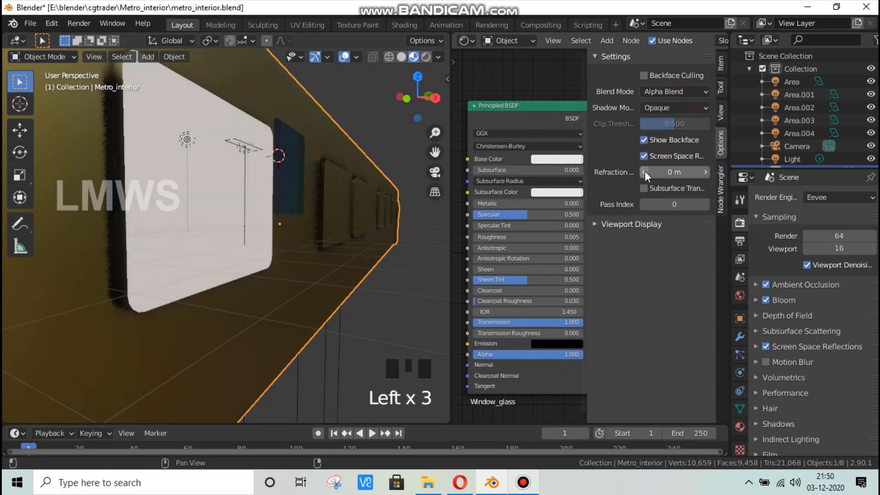
pyautogui.press('n')
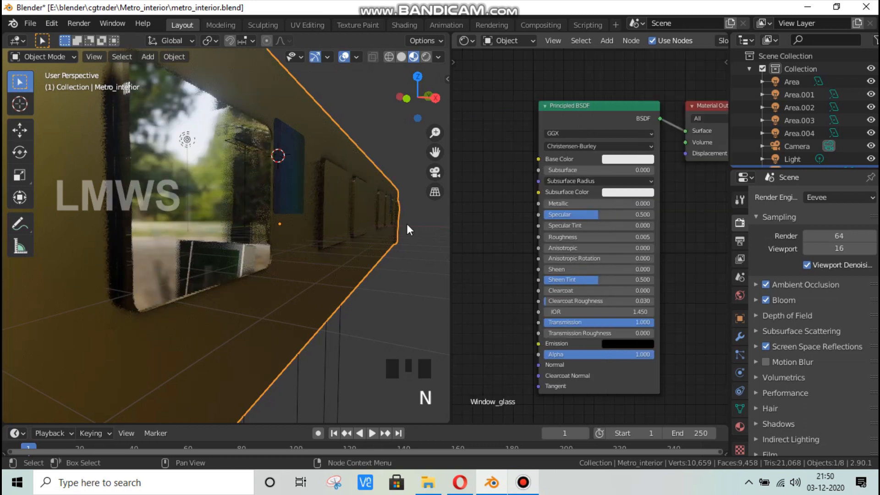
# Step: Set the Window_glass roughness to 0.145 and its IOR to 0.950 while viewing the seats through the window
pyautogui.scroll(2, 271, 282)
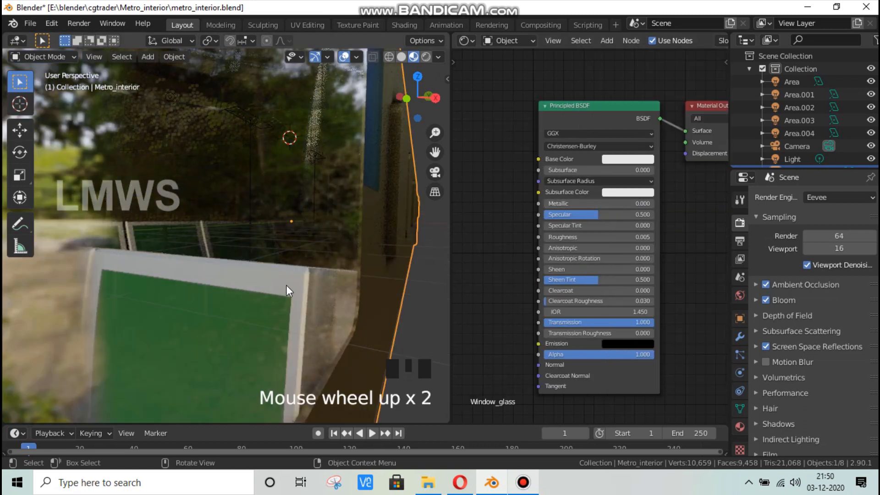
pyautogui.scroll(-1, 326, 246)
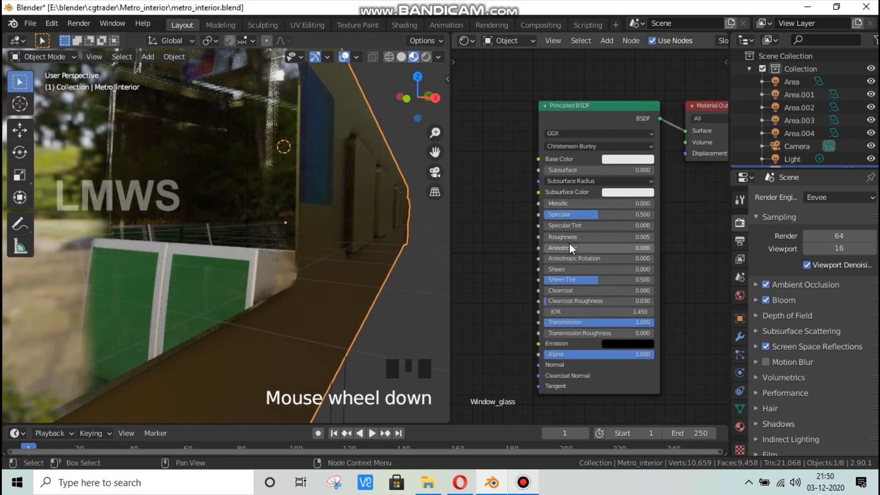
pyautogui.moveTo(572, 240); pyautogui.dragTo(583, 240)
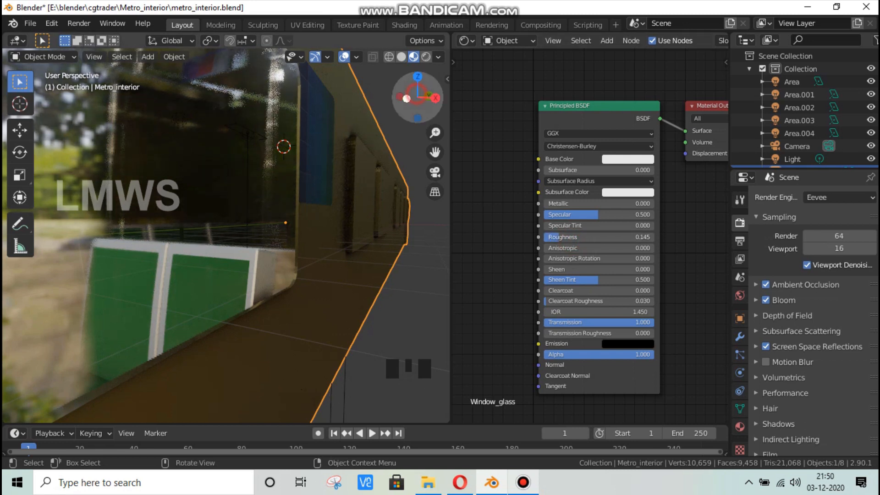
pyautogui.moveTo(415, 98); pyautogui.dragTo(447, 102)
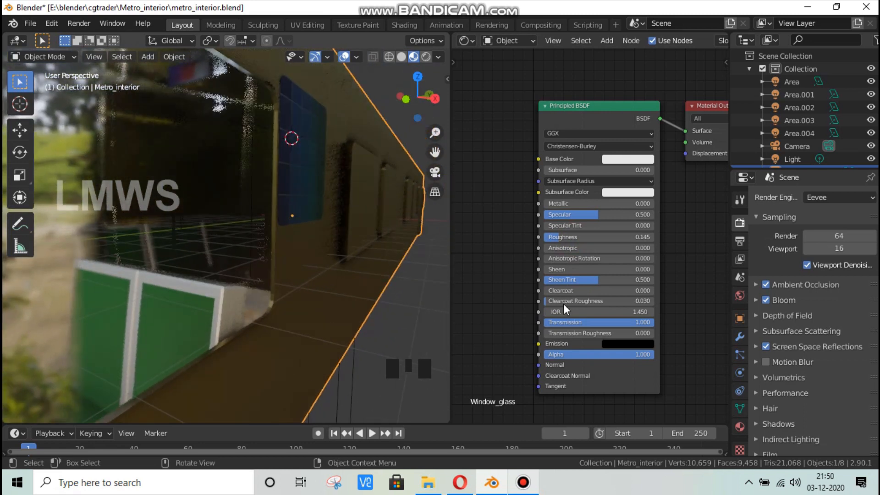
pyautogui.moveTo(601, 313)
pyautogui.mouseDown()
pyautogui.moveTo(656, 313)
pyautogui.moveTo(576, 313)
pyautogui.moveTo(590, 314)
pyautogui.mouseUp()
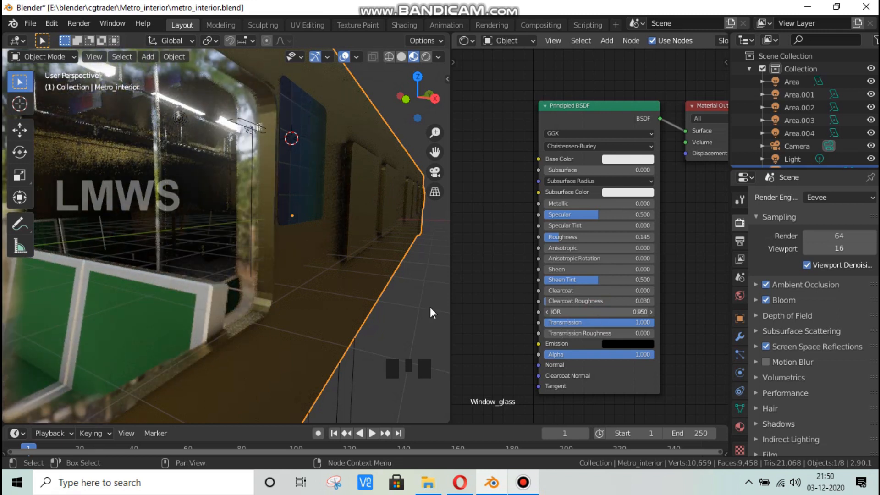
# Step: View the window glass from inside the carriage and save the file
pyautogui.moveTo(417, 97); pyautogui.dragTo(435, 152)
pyautogui.scroll(-2, 388, 170)
pyautogui.scroll(2, 418, 146)
pyautogui.scroll(-3, 512, 289)
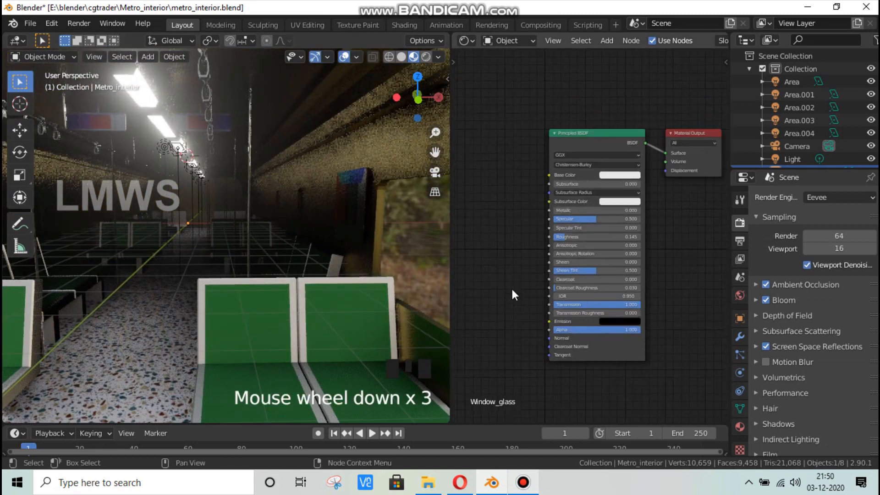
pyautogui.scroll(-2, 581, 298)
pyautogui.moveTo(582, 298); pyautogui.dragTo(551, 261, button='middle')
pyautogui.hotkey('ctrl', 's')
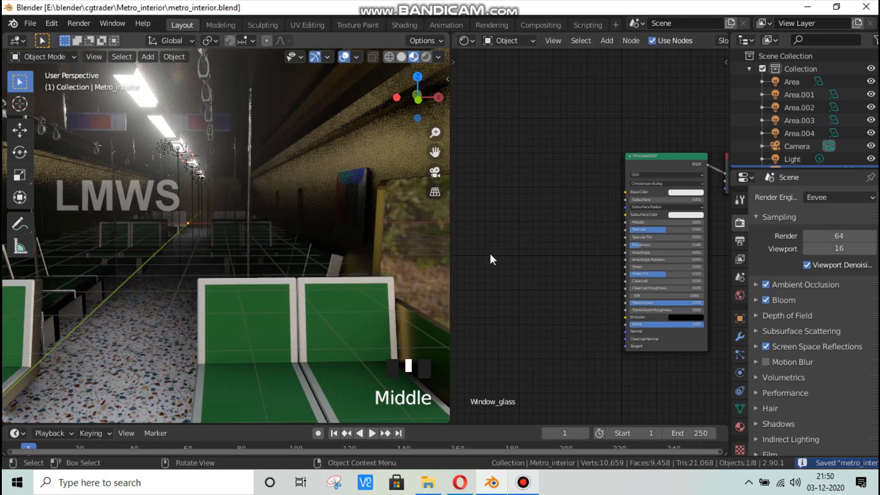
# Step: Add a Noise Texture node in front of the Principled BSDF in the Window_glass material
pyautogui.scroll(1, 550, 247)
pyautogui.hotkey('shift', 'a')
pyautogui.click(546, 206)
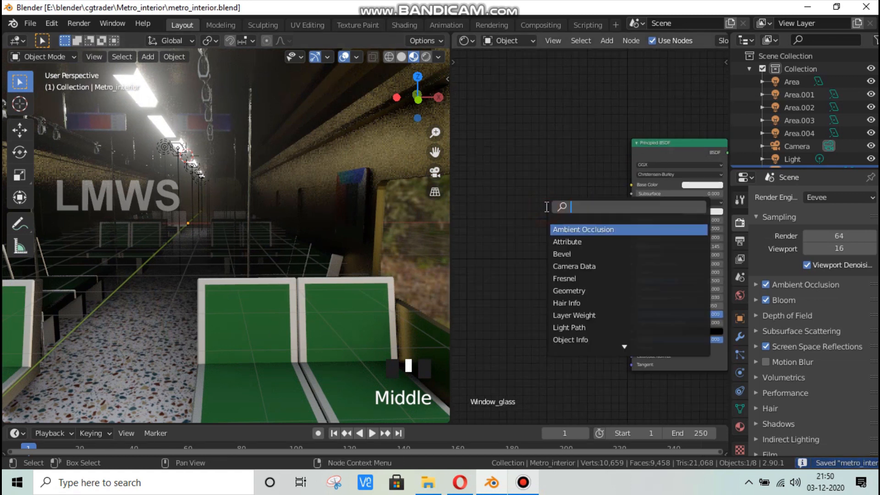
pyautogui.write('noi')
pyautogui.press('Return')
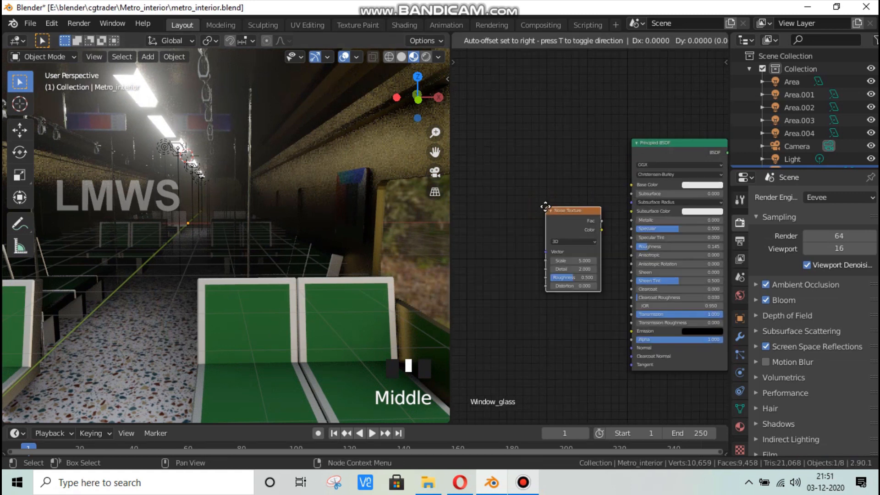
pyautogui.click(526, 271)
# Step: Switch the viewport to rendered shading and turn the interior view so the side window shows more
pyautogui.click(426, 57)
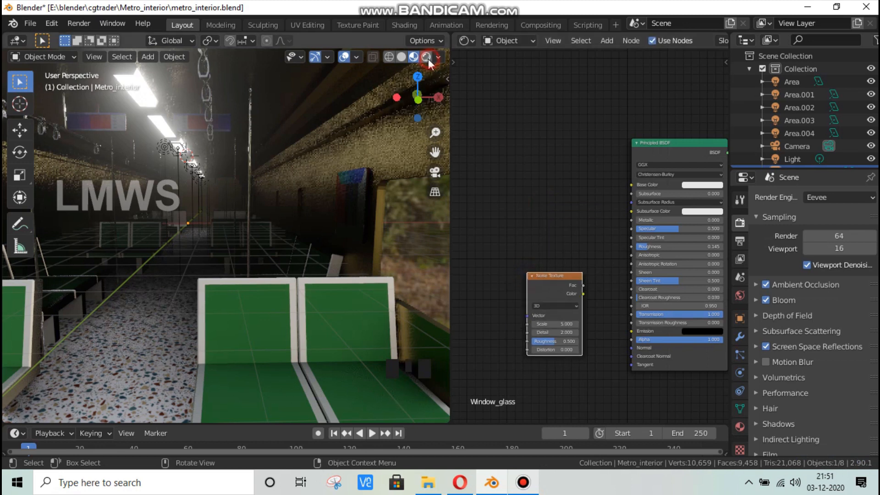
pyautogui.click(427, 91)
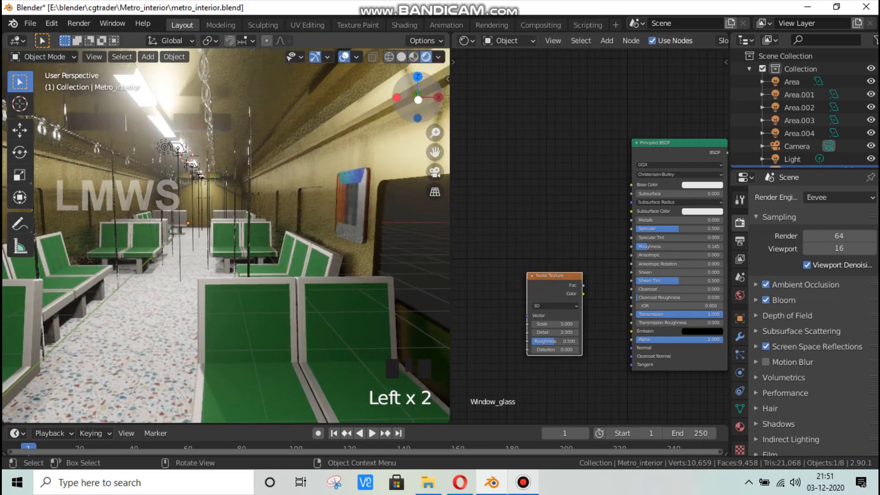
pyautogui.moveTo(427, 90); pyautogui.dragTo(405, 99)
# Step: Make room beside the Noise Texture node and add a ColorRamp between it and the Window_glass Principled BSDF
pyautogui.moveTo(553, 276); pyautogui.dragTo(488, 287)
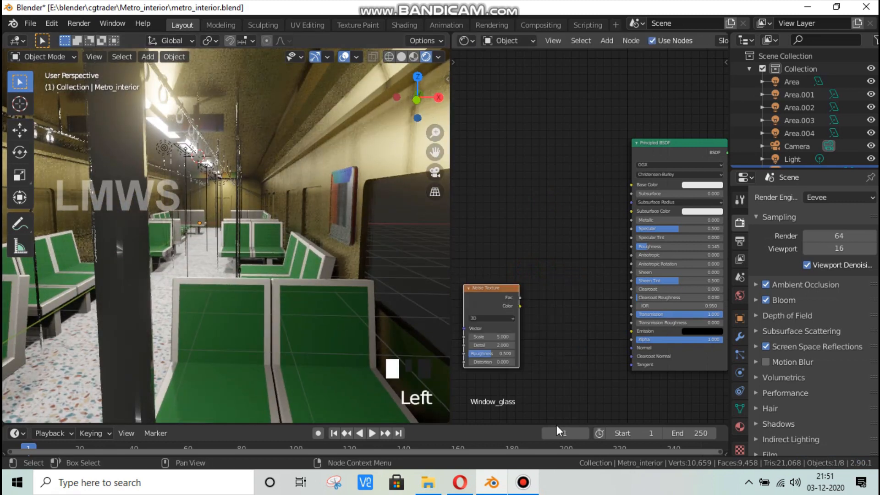
pyautogui.keyDown('ctrl'); pyautogui.scroll(3, 502, 424); pyautogui.keyUp('ctrl')
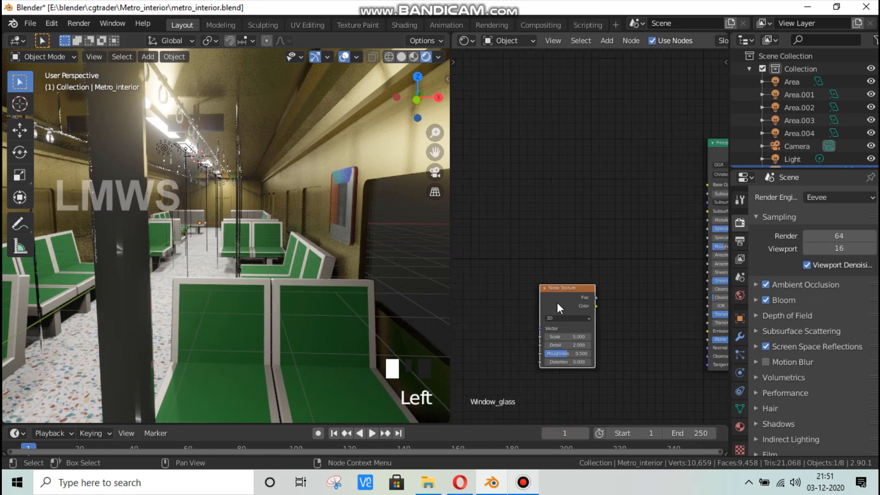
pyautogui.moveTo(557, 302); pyautogui.dragTo(538, 243)
pyautogui.hotkey('shift', 'a')
pyautogui.click(589, 154)
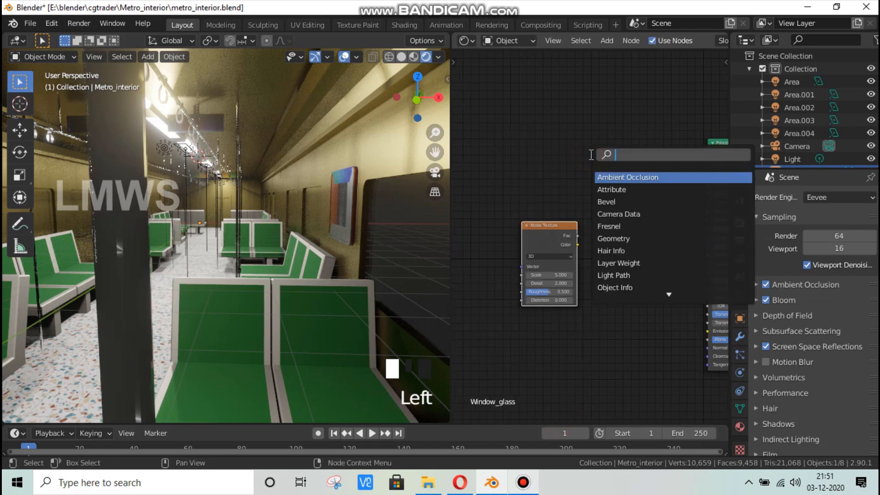
pyautogui.click(527, 142)
pyautogui.scroll(-2, 538, 202)
pyautogui.hotkey('shift', 'a')
pyautogui.click(564, 171)
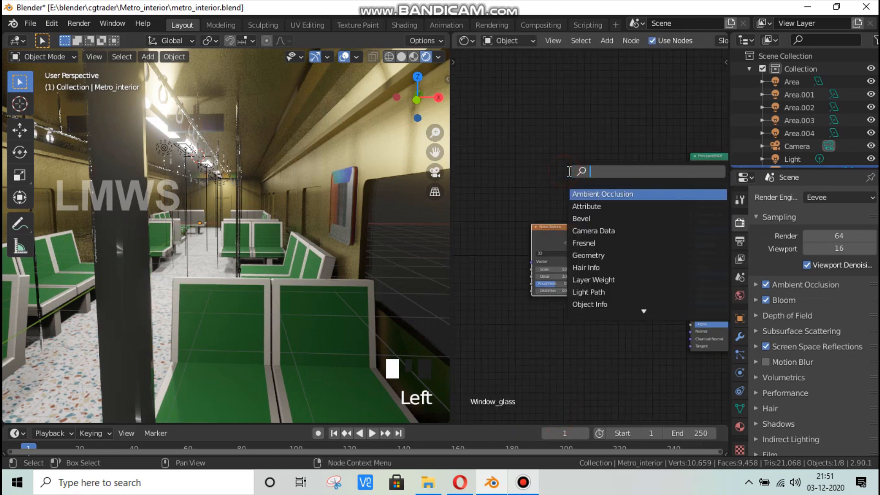
pyautogui.write('colo')
pyautogui.click(590, 206)
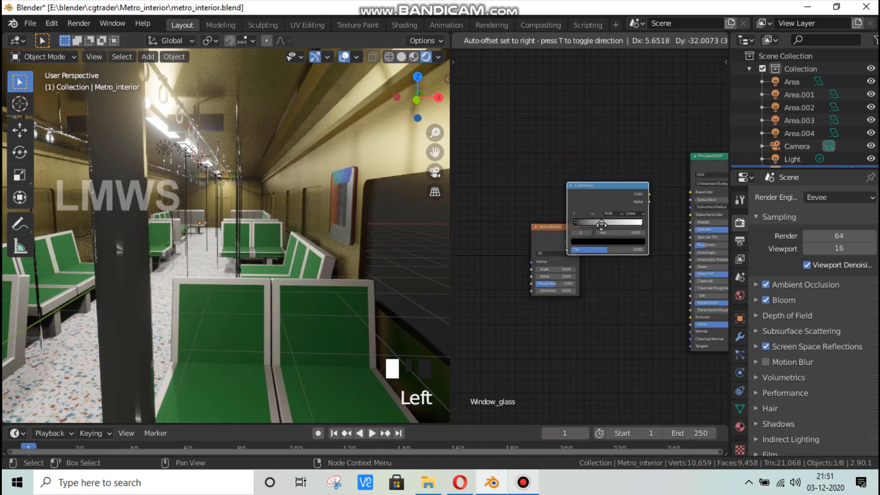
pyautogui.click(583, 221)
# Step: Link the ColorRamp color to the Window_glass roughness and try to link the noise color to the ramp's Fac input
pyautogui.scroll(2, 587, 229)
pyautogui.moveTo(651, 328); pyautogui.dragTo(611, 318, button='middle')
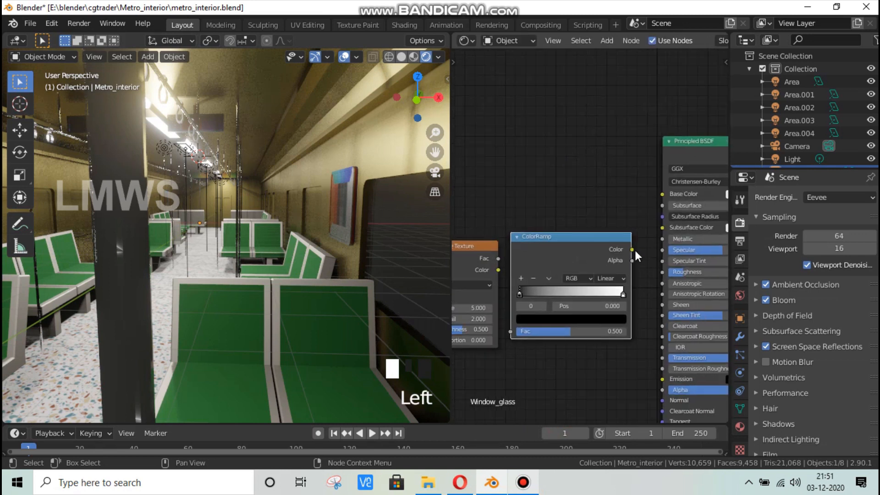
pyautogui.moveTo(633, 250); pyautogui.dragTo(662, 272)
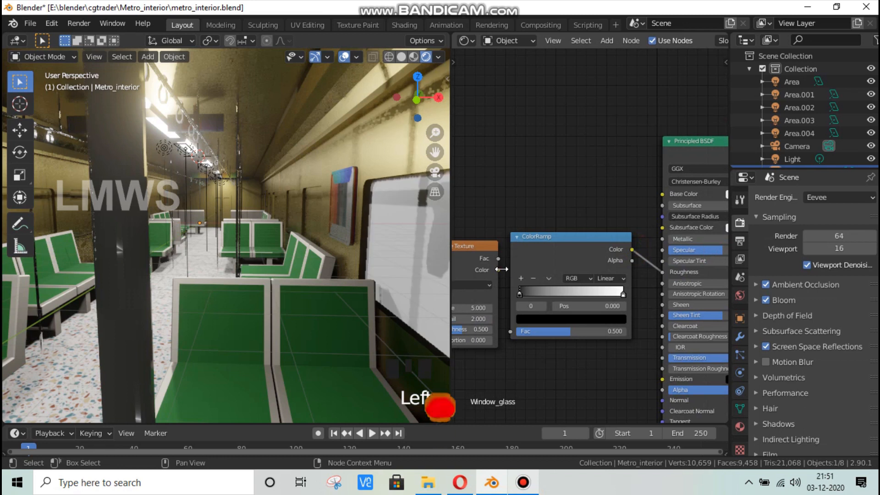
pyautogui.click(510, 328)
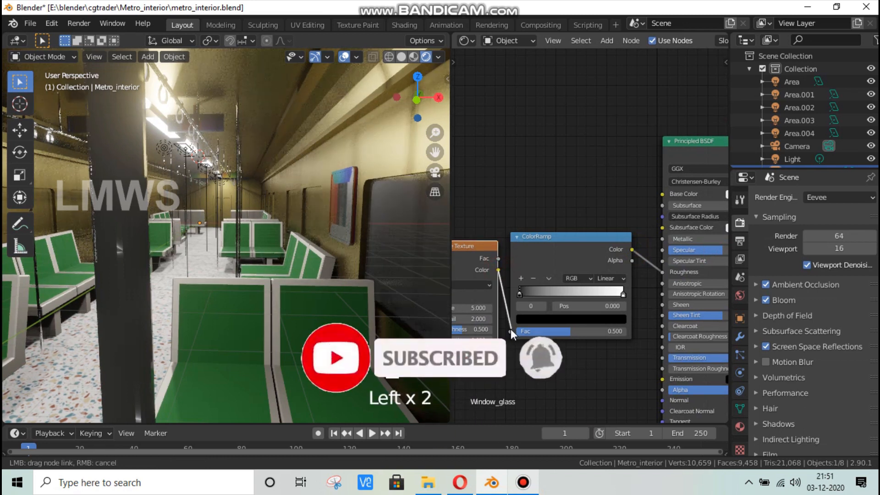
# Step: Narrow the Window_glass ColorRamp by moving the black stop inward and the white stop to 0.809, and save the file
pyautogui.moveTo(425, 109); pyautogui.dragTo(319, 240)
pyautogui.hotkey('ctrl', 's')
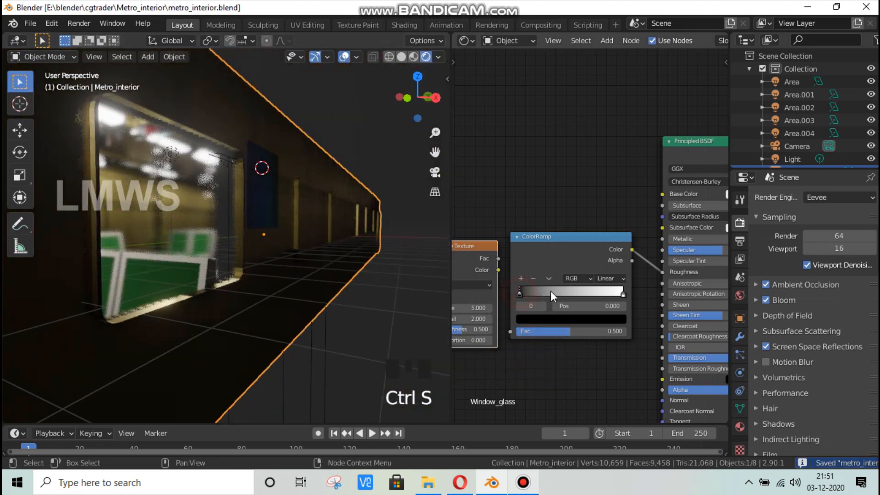
pyautogui.moveTo(550, 290); pyautogui.dragTo(600, 295)
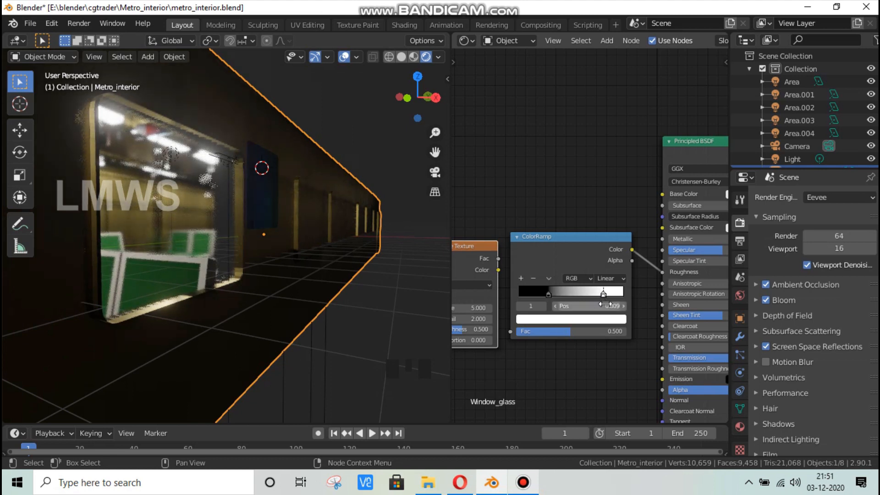
pyautogui.moveTo(415, 94); pyautogui.dragTo(330, 188)
pyautogui.hotkey('ctrl', 's')
pyautogui.scroll(2, 314, 201)
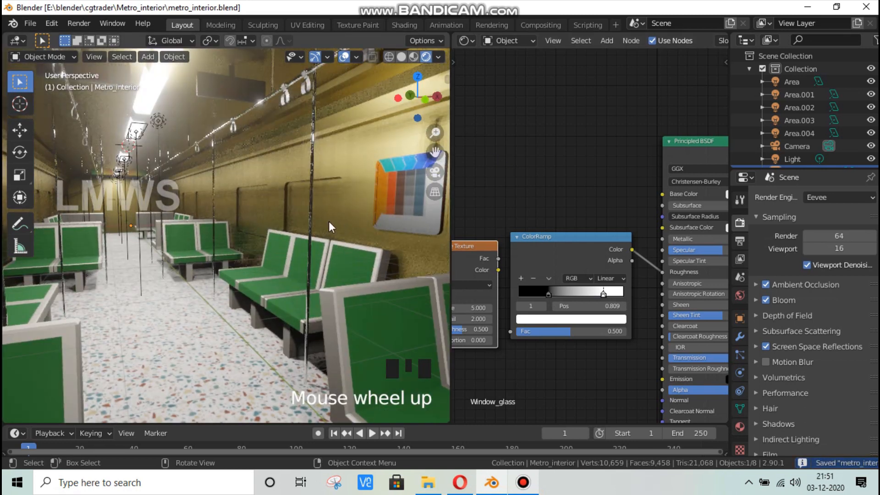
pyautogui.click(523, 482)
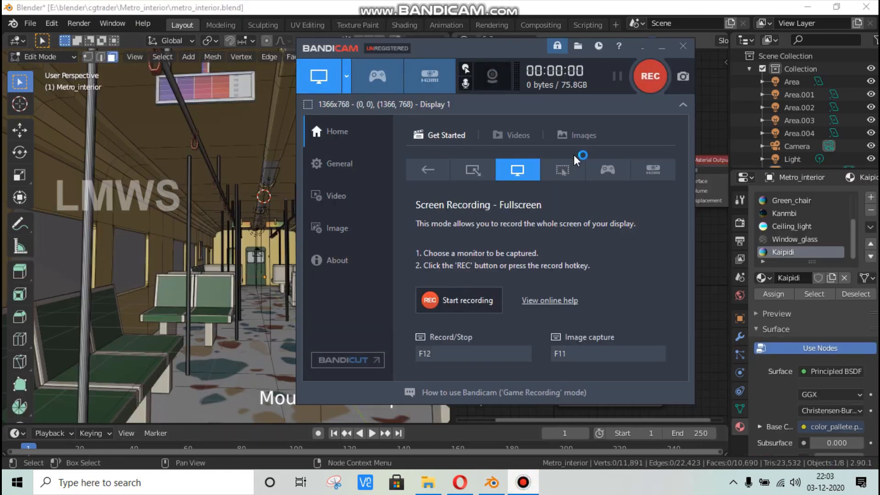
pyautogui.press('F12')
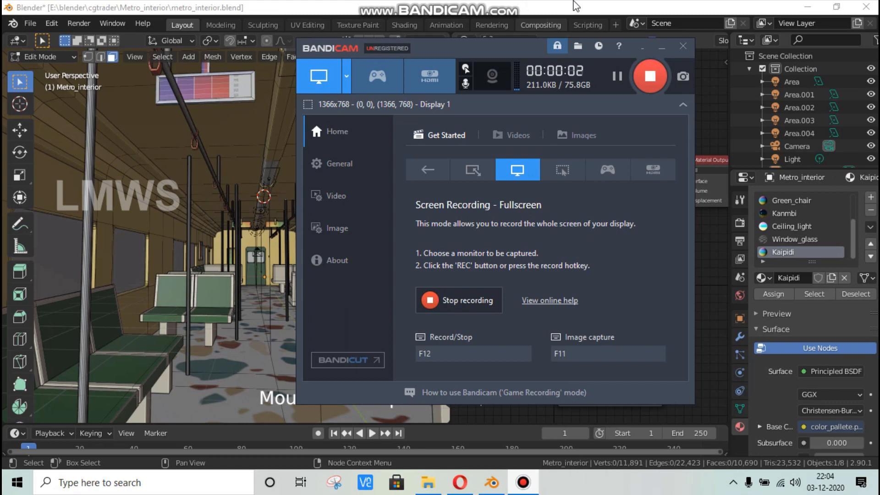
pyautogui.click(579, 4)
# Step: Show the carriage interior in rendered shading, return the Metro_interior mesh to Object Mode and deselect everything
pyautogui.scroll(1, 427, 157)
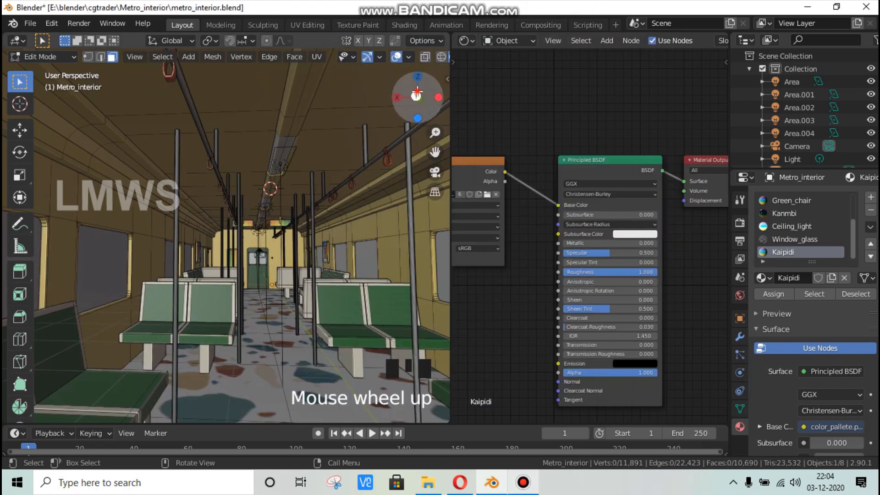
pyautogui.moveTo(418, 97); pyautogui.dragTo(379, 112)
pyautogui.scroll(-1, 380, 110)
pyautogui.scroll(-2, 417, 53)
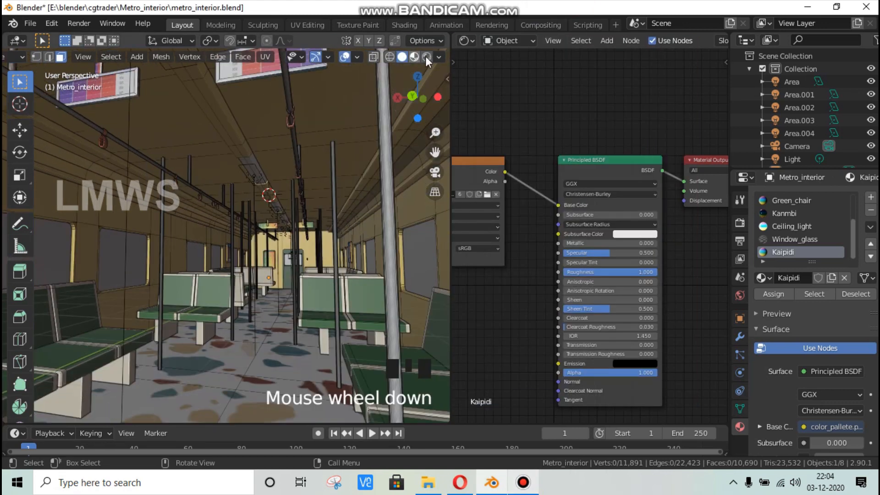
pyautogui.click(427, 57)
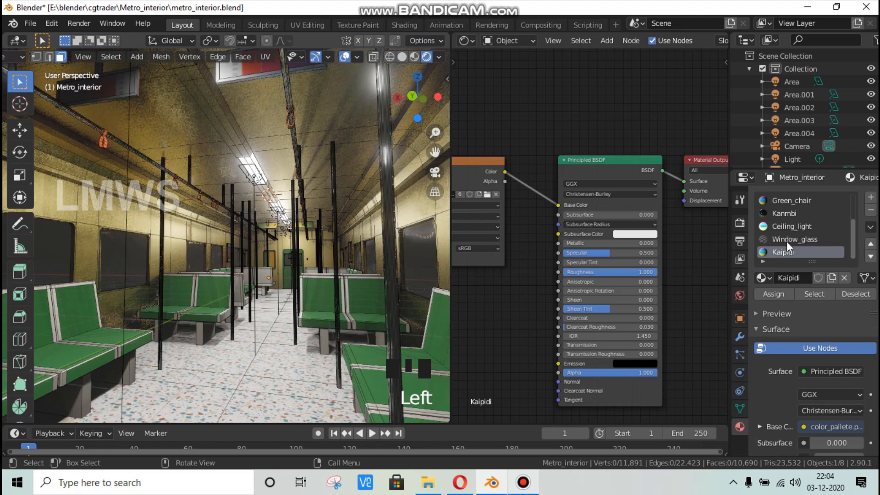
pyautogui.press('Tab')
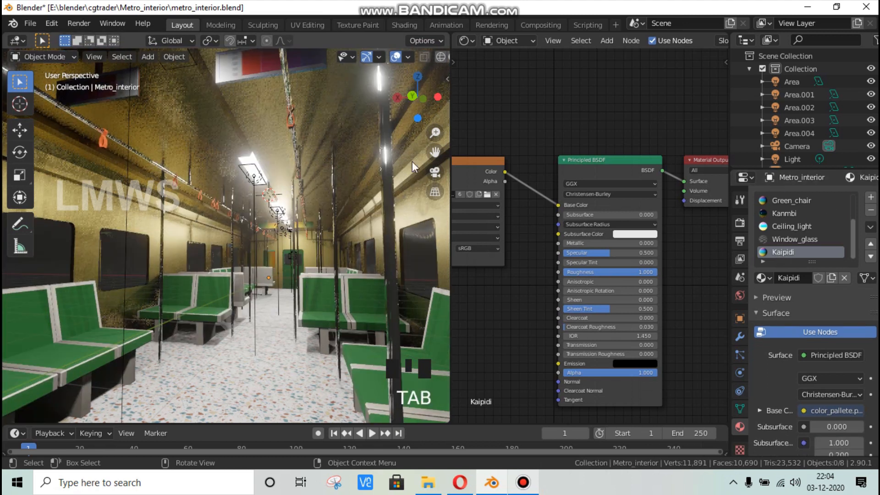
pyautogui.hotkey('alt', 'a')
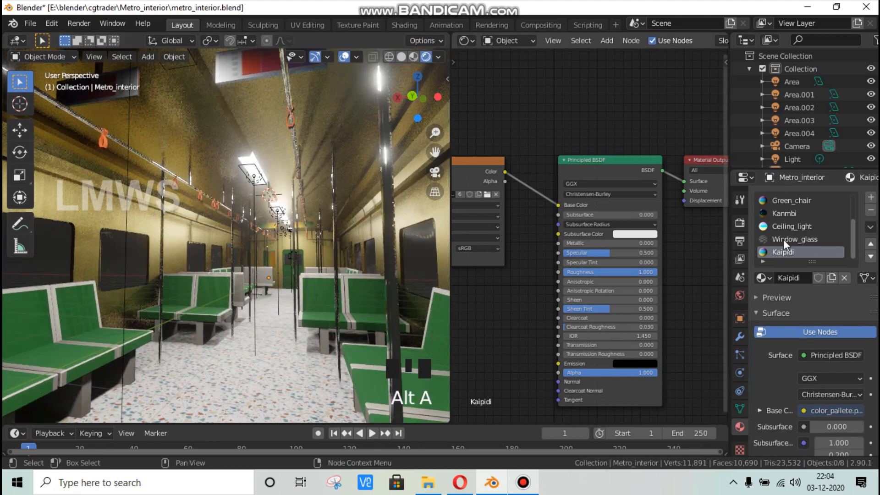
# Step: Add a ColorRamp node between the Noise Texture and the Principled BSDF in the Kanmbi material
pyautogui.click(793, 214)
pyautogui.scroll(-3, 510, 286)
pyautogui.moveTo(521, 285); pyautogui.dragTo(596, 250, button='middle')
pyautogui.scroll(1, 527, 289)
pyautogui.moveTo(498, 289); pyautogui.dragTo(498, 263)
pyautogui.hotkey('shift', 'a')
pyautogui.click(542, 246)
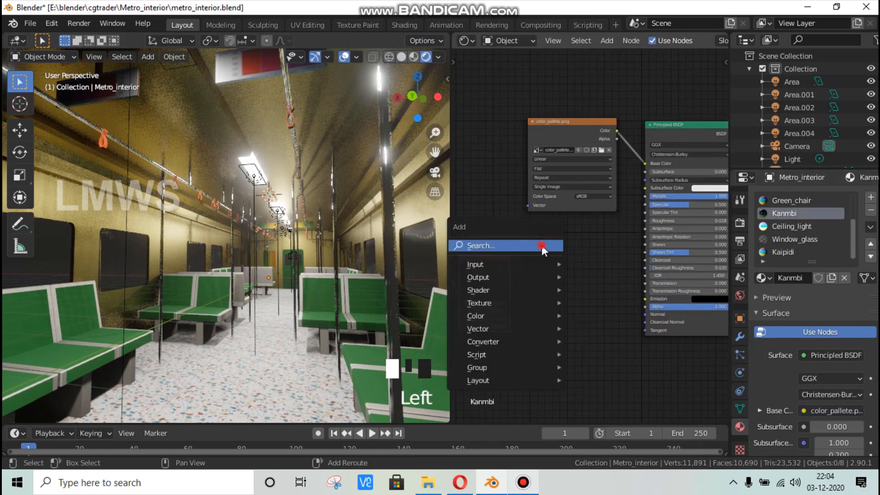
pyautogui.write('color')
pyautogui.press('Down')
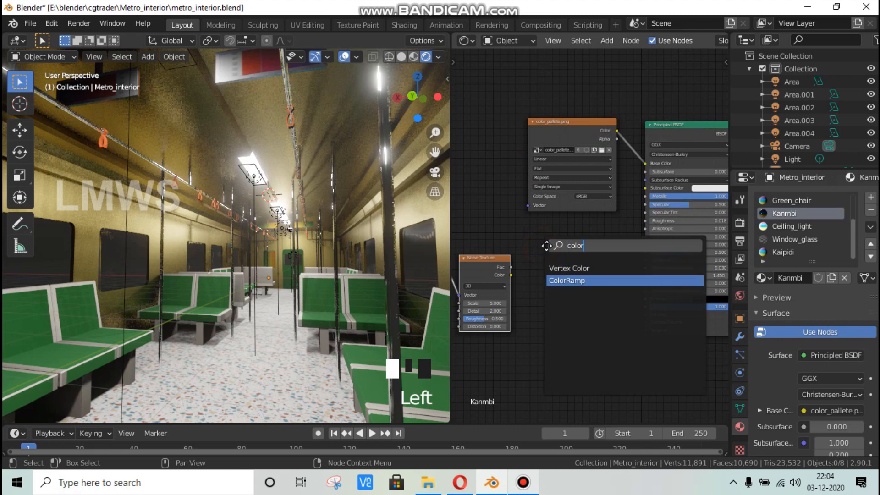
pyautogui.press('Return')
pyautogui.click(521, 236)
# Step: Link the Noise Texture color to the ColorRamp's Fac input and the ramp's color to the Kanmbi roughness
pyautogui.scroll(1, 513, 286)
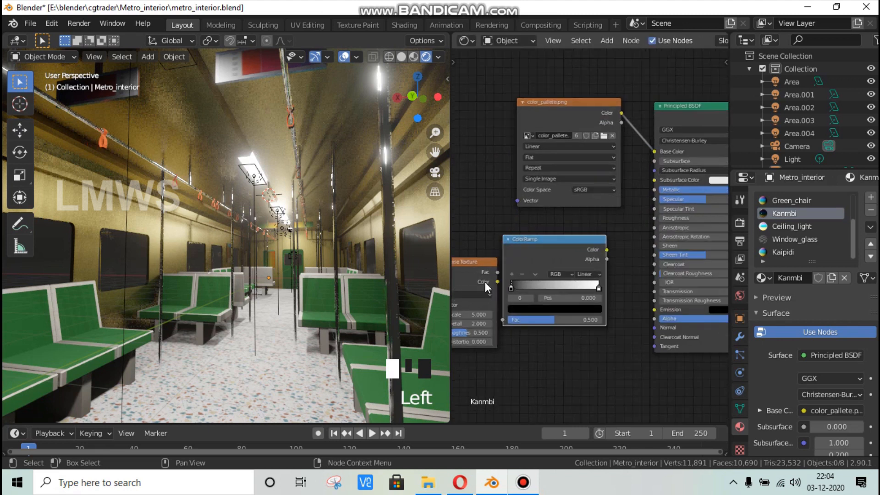
pyautogui.moveTo(489, 274); pyautogui.dragTo(502, 320)
pyautogui.moveTo(625, 235); pyautogui.dragTo(654, 218)
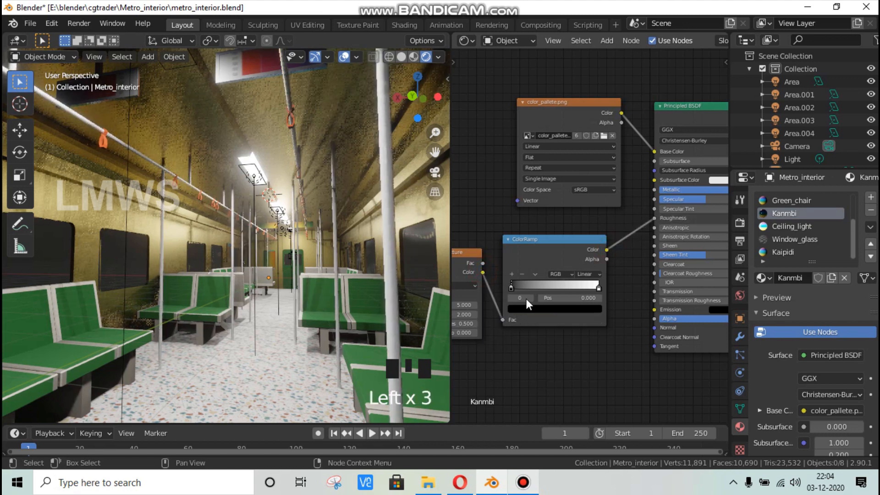
# Step: Set the black stop of the Kanmbi ColorRamp to position 0.532 and save the file
pyautogui.scroll(5, 510, 287)
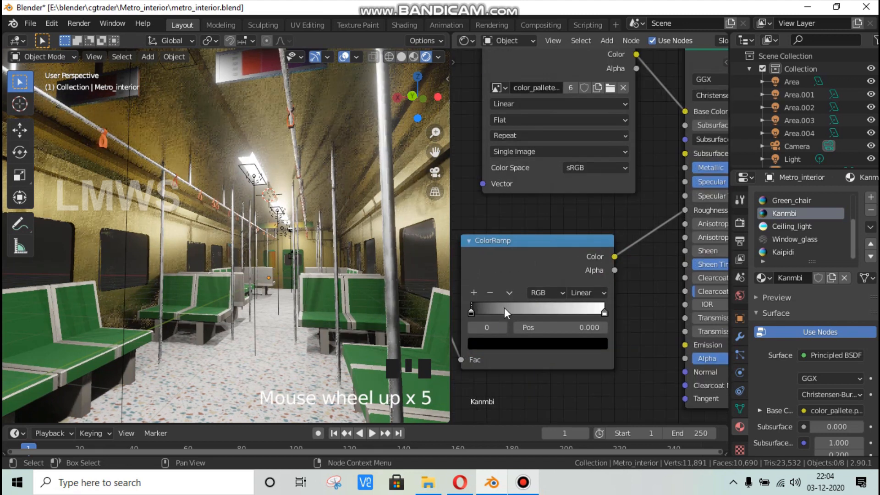
pyautogui.moveTo(494, 311); pyautogui.dragTo(504, 311)
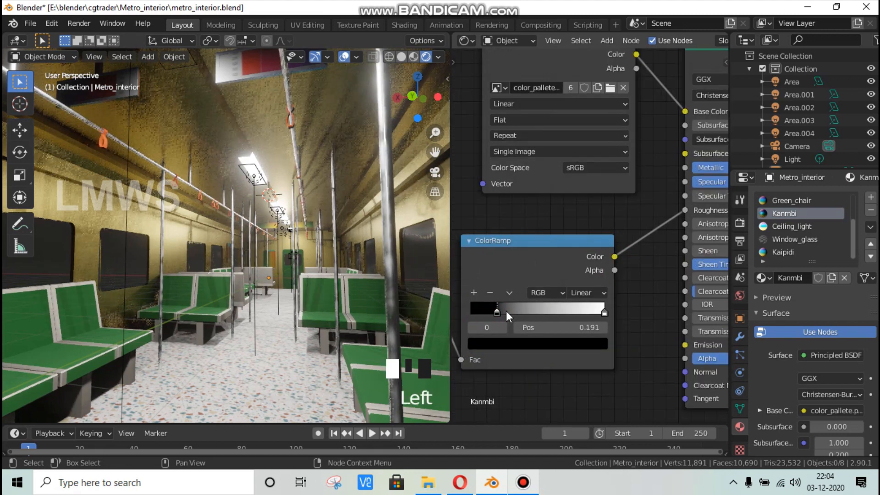
pyautogui.moveTo(604, 314); pyautogui.dragTo(542, 310)
pyautogui.scroll(-5, 512, 334)
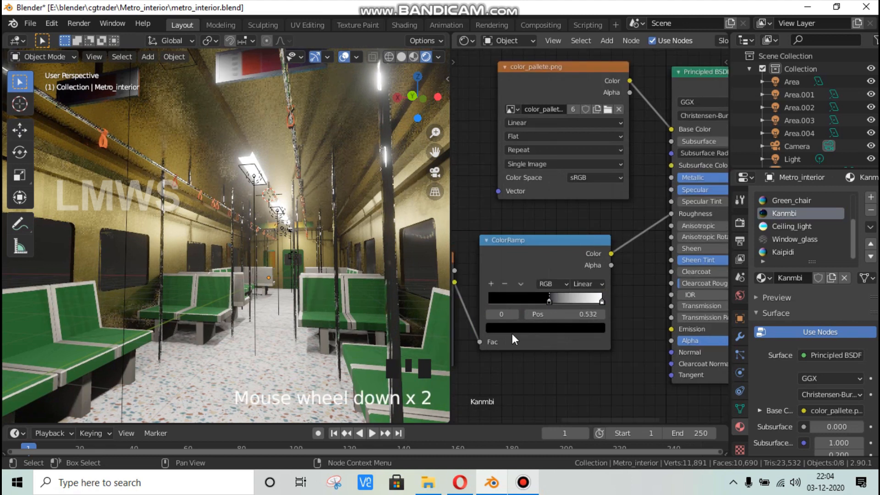
pyautogui.hotkey('ctrl', 's')
# Step: Set the Kanmbi Mapping scale to X 3.8, Y 20.3 and Z 2.0, and save the file
pyautogui.moveTo(649, 347); pyautogui.dragTo(620, 329, button='middle')
pyautogui.scroll(1, 620, 329)
pyautogui.moveTo(548, 344); pyautogui.dragTo(627, 344)
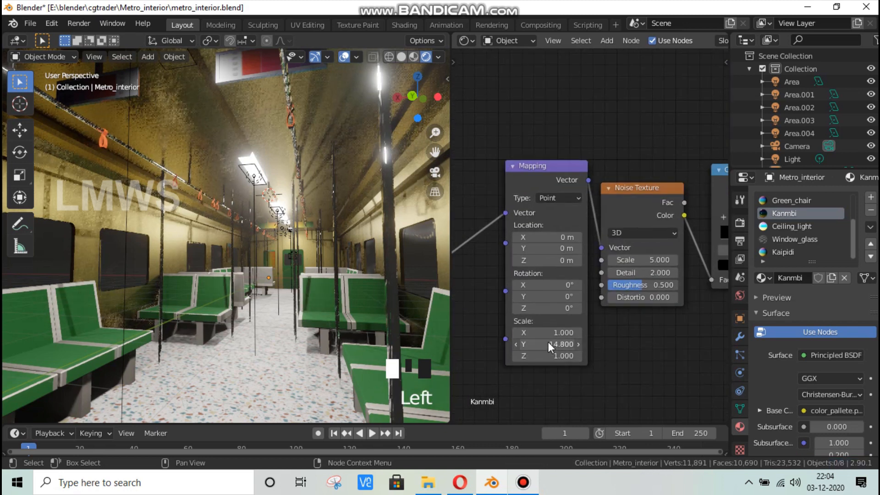
pyautogui.moveTo(544, 332); pyautogui.dragTo(563, 355)
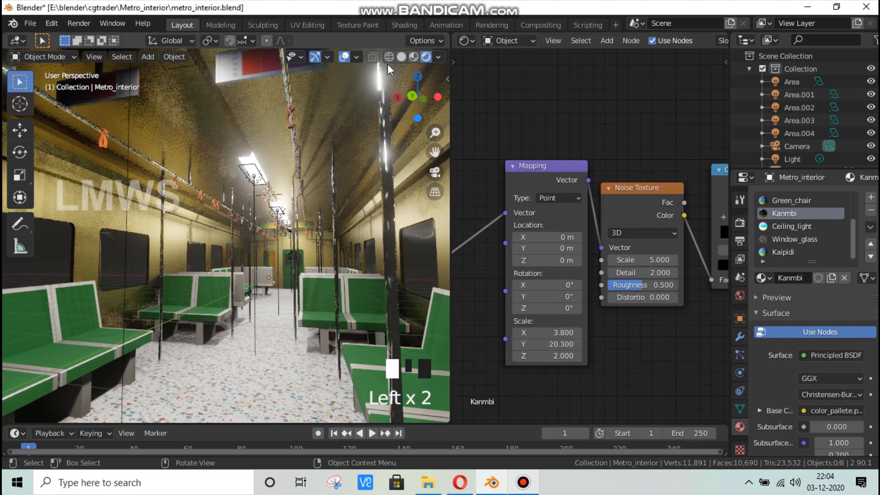
pyautogui.moveTo(418, 97); pyautogui.dragTo(259, 218)
pyautogui.hotkey('alt', 'a')
pyautogui.hotkey('ctrl', 's')
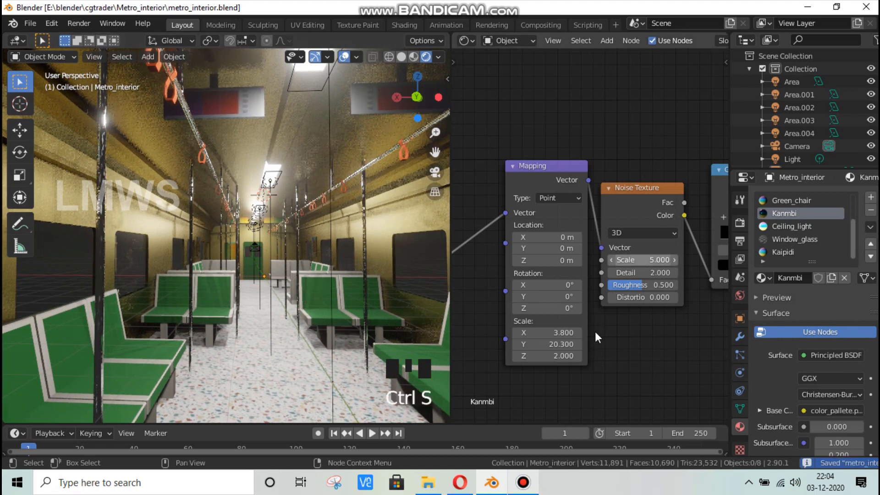
# Step: Set the scale of the Kanmbi Noise Texture to 15
pyautogui.scroll(-1, 594, 331)
pyautogui.scroll(2, 284, 253)
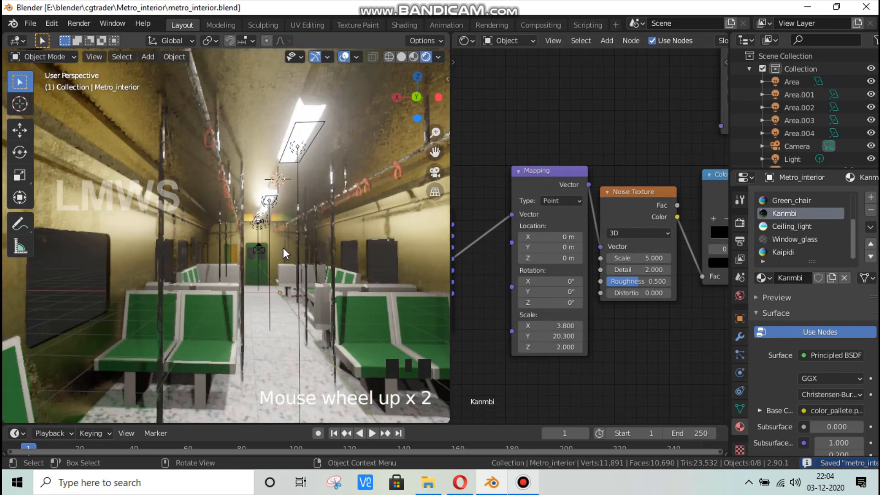
pyautogui.click(652, 257)
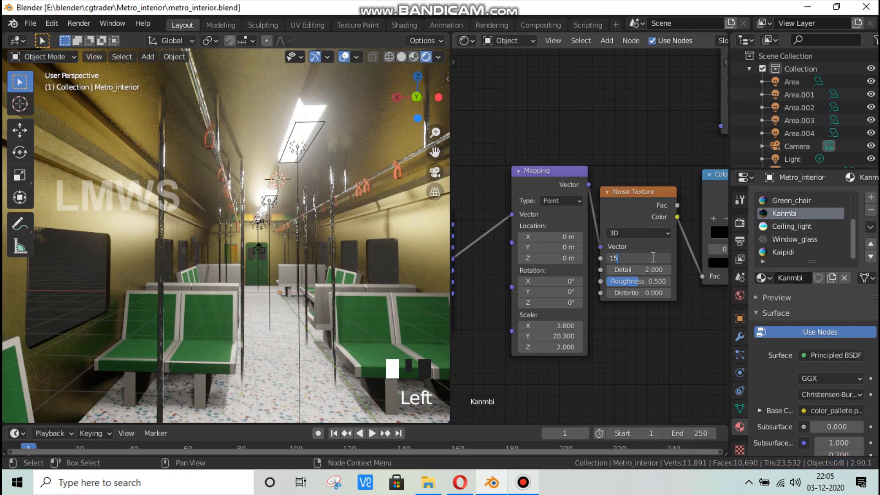
pyautogui.write('15')
pyautogui.press('Return')
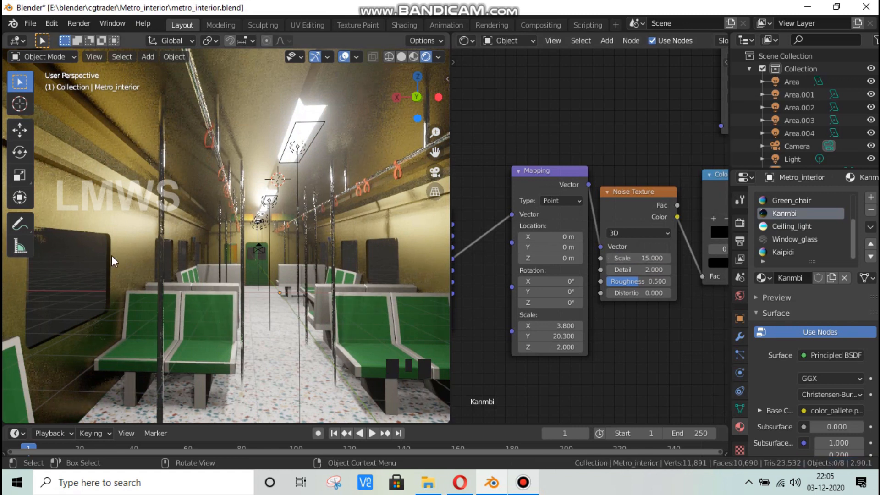
# Step: Save the file and select the glass face of the framed panel beside the green end door in edit mode
pyautogui.hotkey('ctrl', 's')
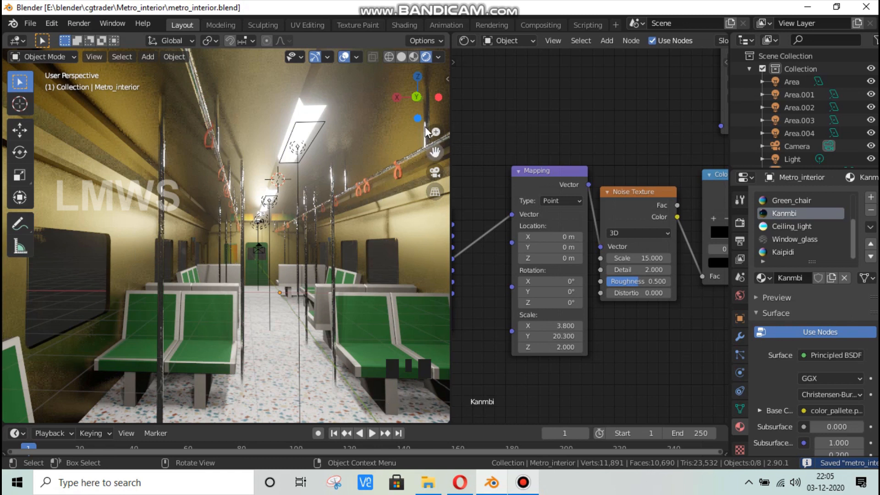
pyautogui.moveTo(416, 94); pyautogui.dragTo(293, 256)
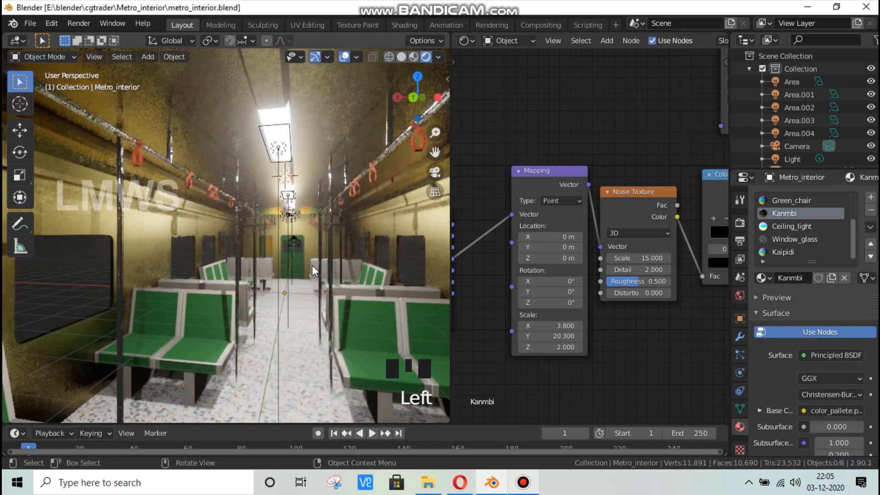
pyautogui.scroll(5, 293, 256)
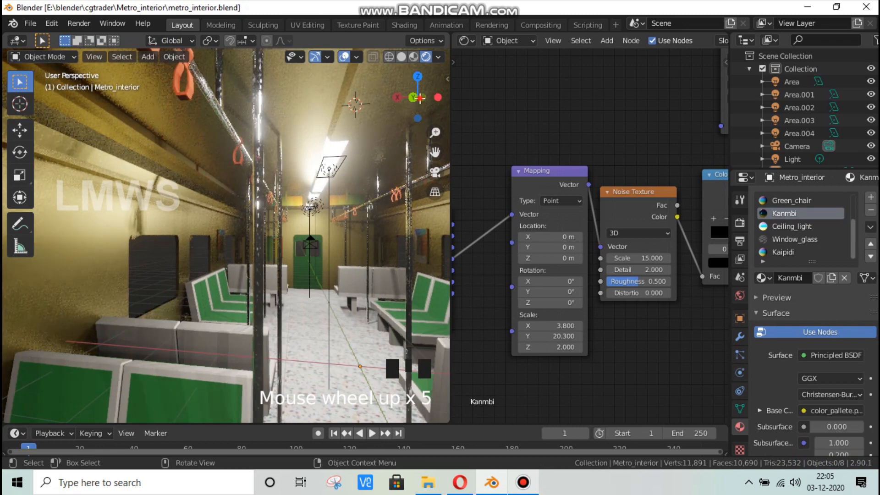
pyautogui.moveTo(417, 97); pyautogui.dragTo(374, 98)
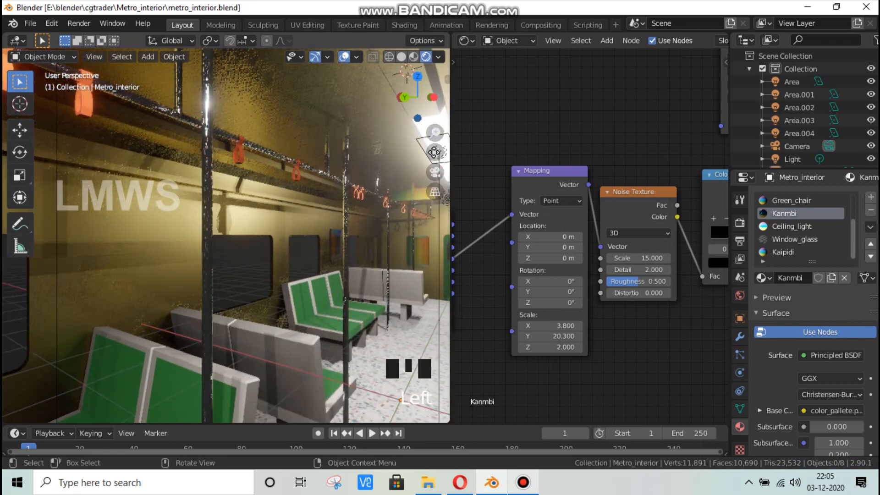
pyautogui.moveTo(434, 151); pyautogui.dragTo(374, 248)
pyautogui.scroll(9, 374, 248)
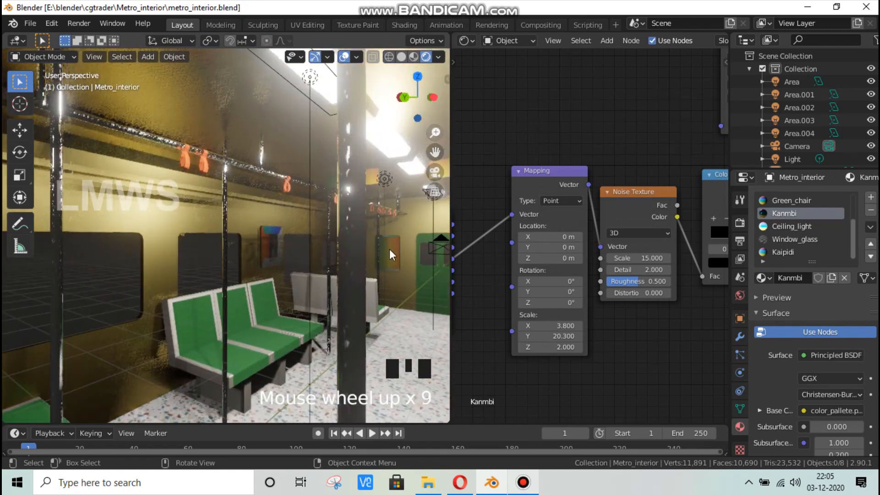
pyautogui.click(395, 248)
pyautogui.press('Tab')
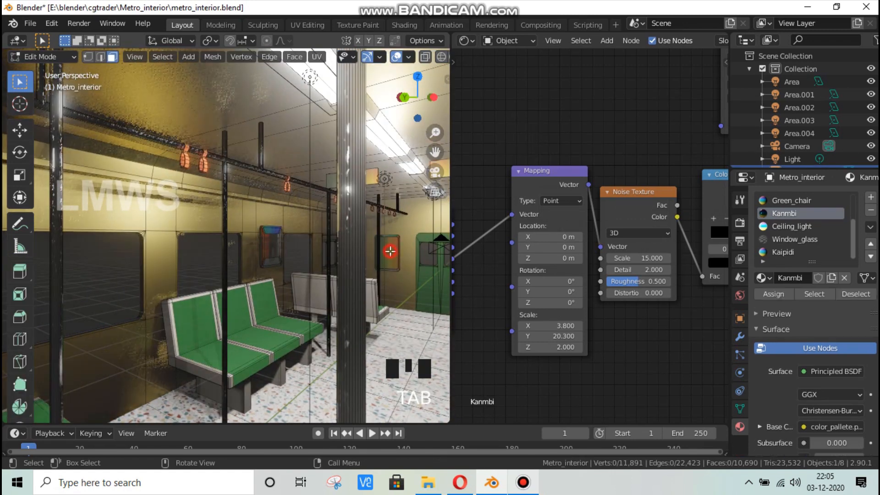
pyautogui.hotkey('alt', 'a')
pyautogui.keyDown('alt'); pyautogui.click(387, 249); pyautogui.keyUp('alt')
pyautogui.click(388, 249)
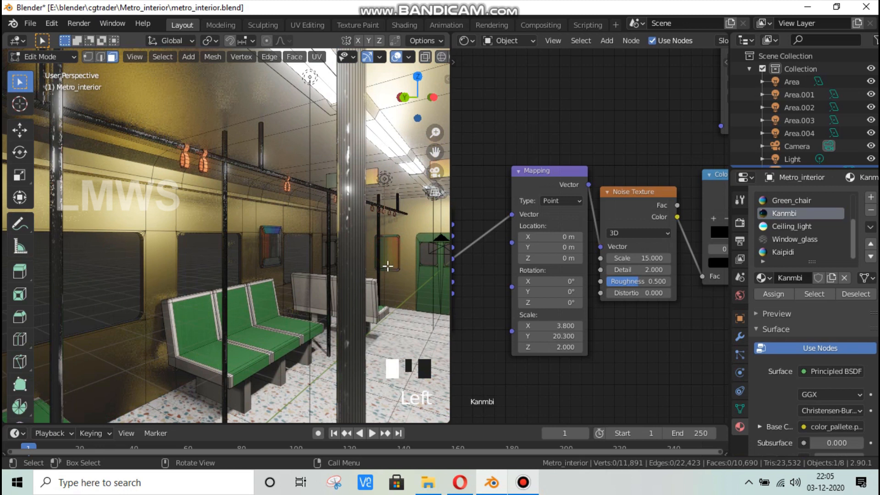
# Step: Add a new material named Mirror and assign it to the selected panel face
pyautogui.scroll(-5, 643, 235)
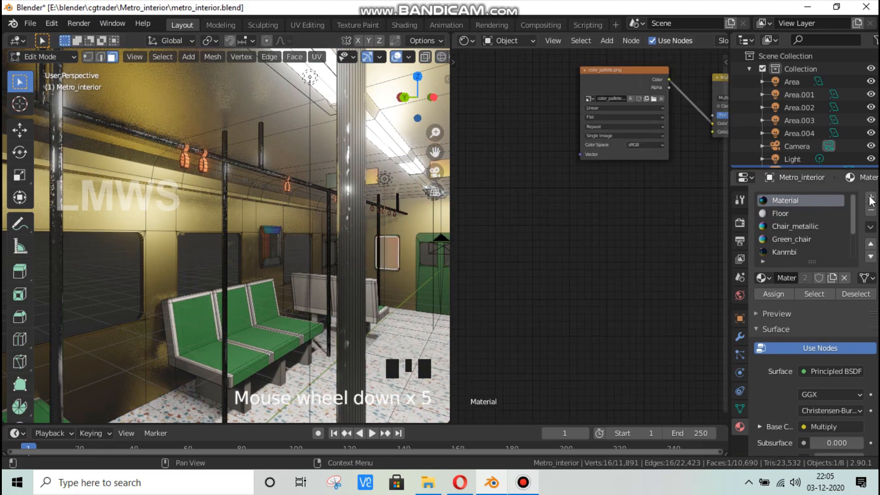
pyautogui.click(871, 197)
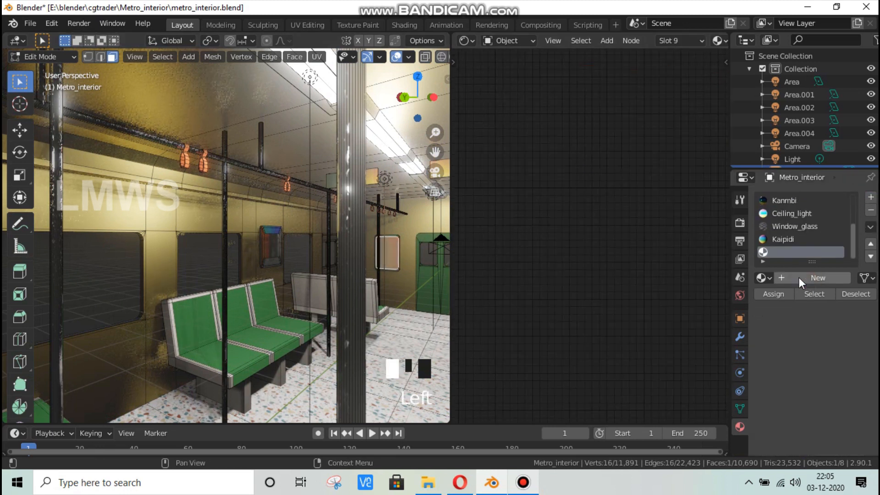
pyautogui.click(798, 277)
pyautogui.click(799, 276)
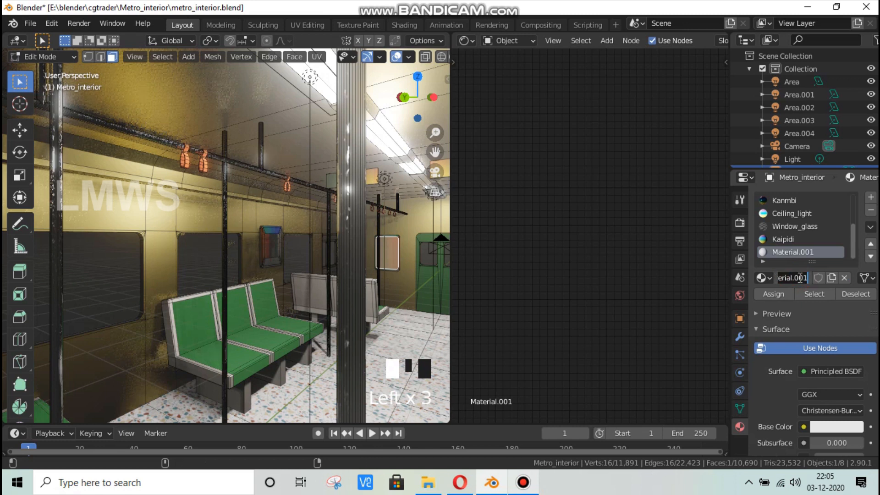
pyautogui.write('Mirror')
pyautogui.press('Return')
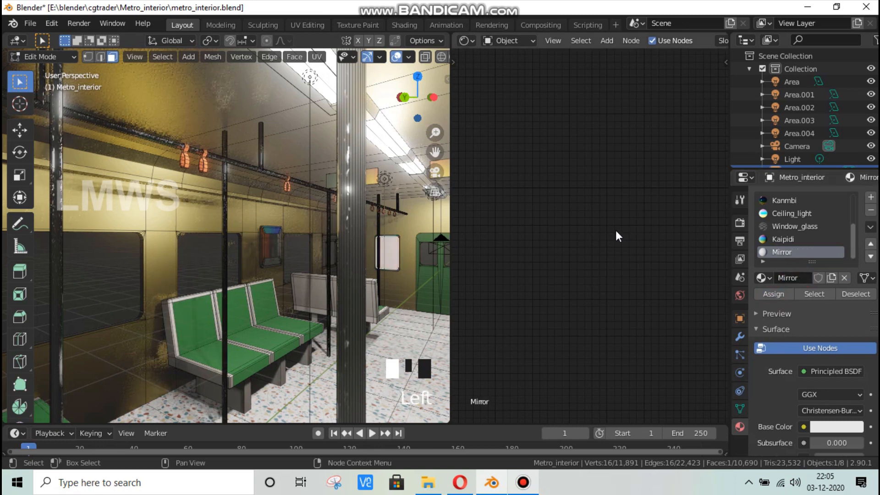
# Step: Change the Mirror material's surface to a Glossy BSDF with roughness 0
pyautogui.scroll(-3, 615, 230)
pyautogui.moveTo(582, 266); pyautogui.dragTo(588, 266, button='middle')
pyautogui.scroll(-2, 621, 251)
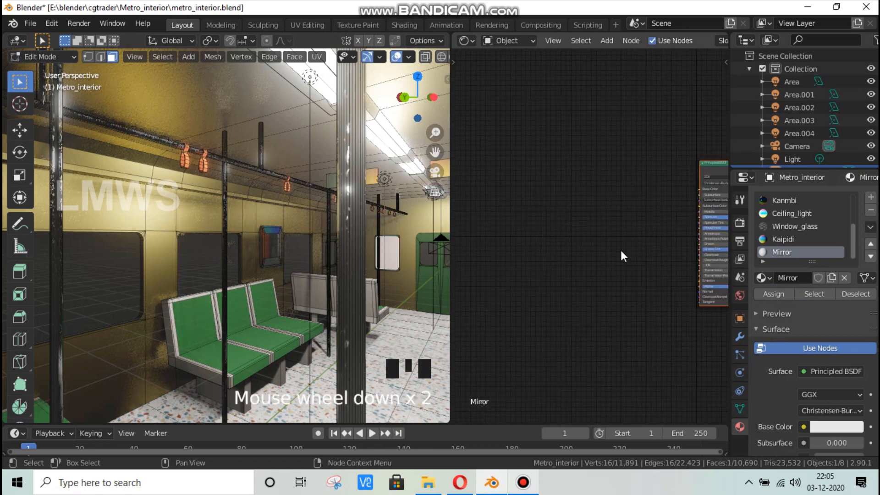
pyautogui.moveTo(629, 243); pyautogui.dragTo(542, 291, button='middle')
pyautogui.scroll(2, 559, 246)
pyautogui.click(838, 370)
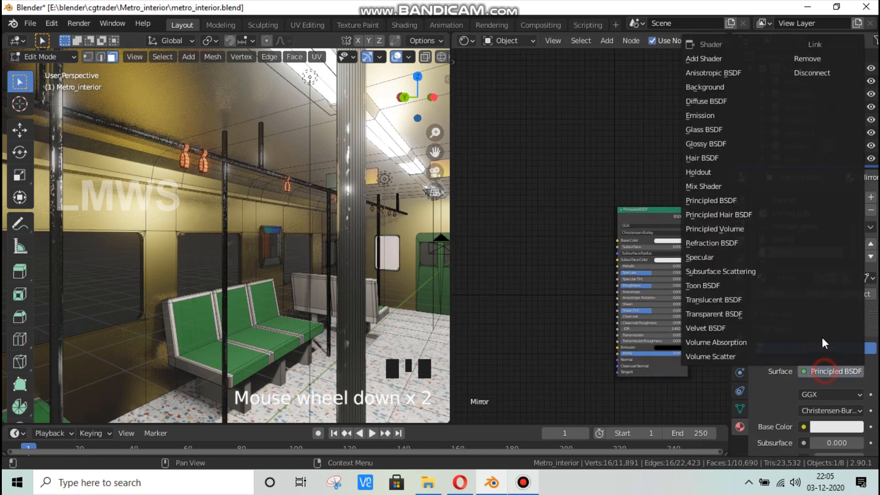
pyautogui.click(718, 144)
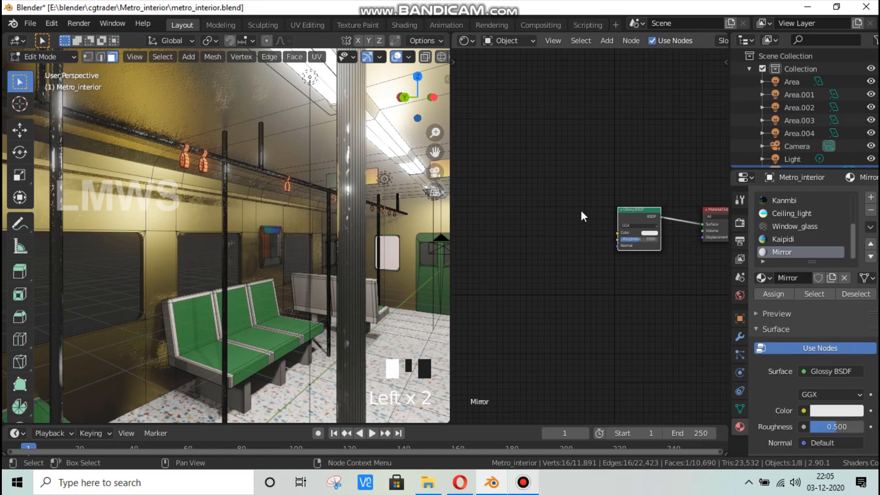
pyautogui.hotkey('shift', 'a')
pyautogui.click(642, 238)
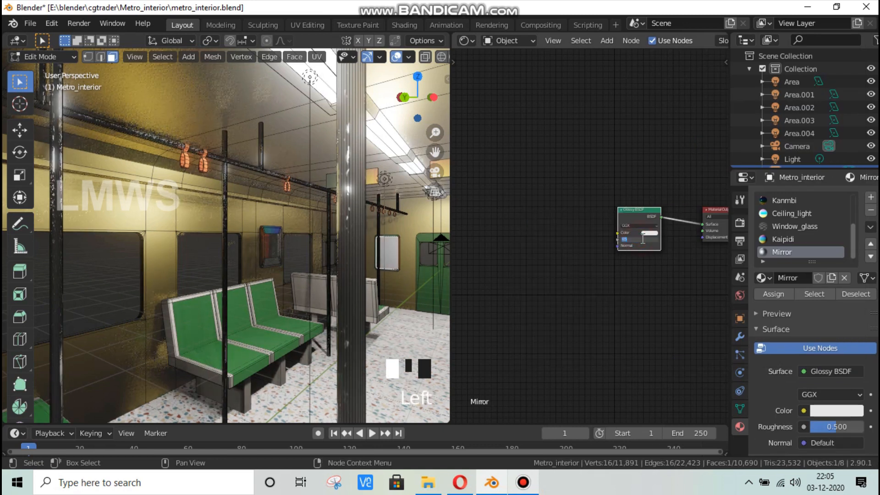
pyautogui.write('0')
pyautogui.press('Return')
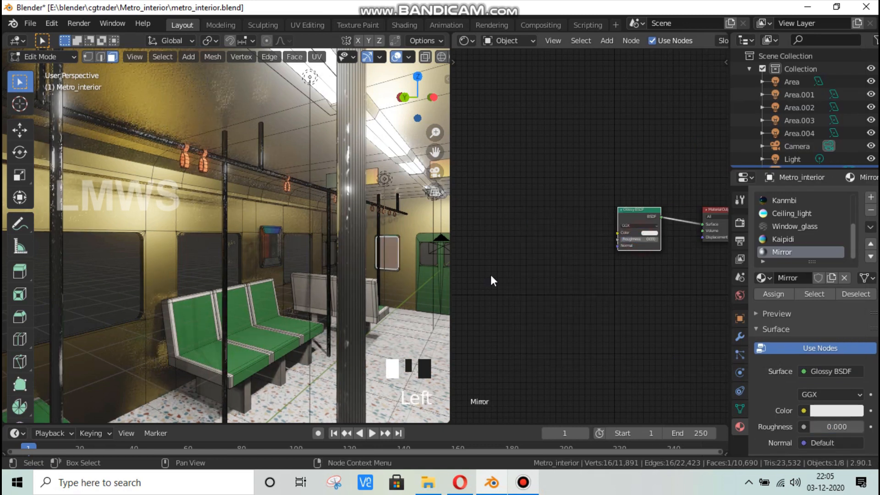
# Step: Reselect the panel face beside the end door and assign the Mirror material to it
pyautogui.scroll(5, 491, 273)
pyautogui.hotkey('alt', 'a')
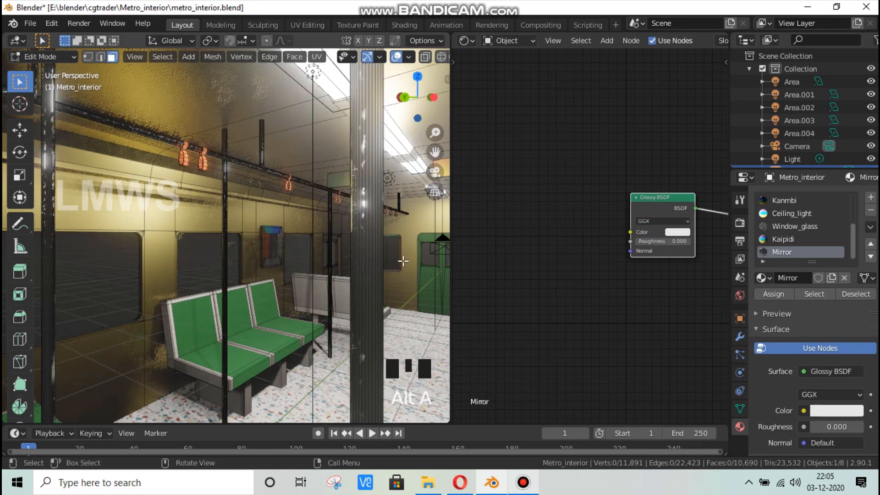
pyautogui.click(771, 294)
pyautogui.click(395, 258)
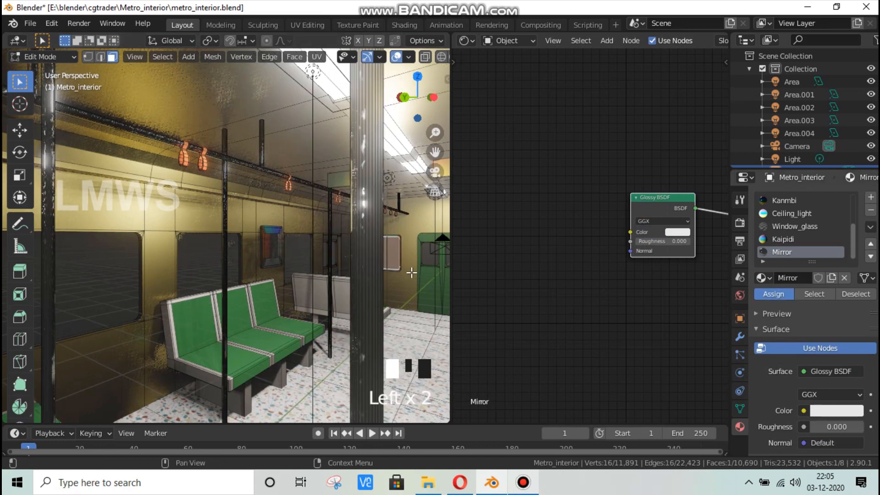
pyautogui.moveTo(431, 101); pyautogui.dragTo(423, 115)
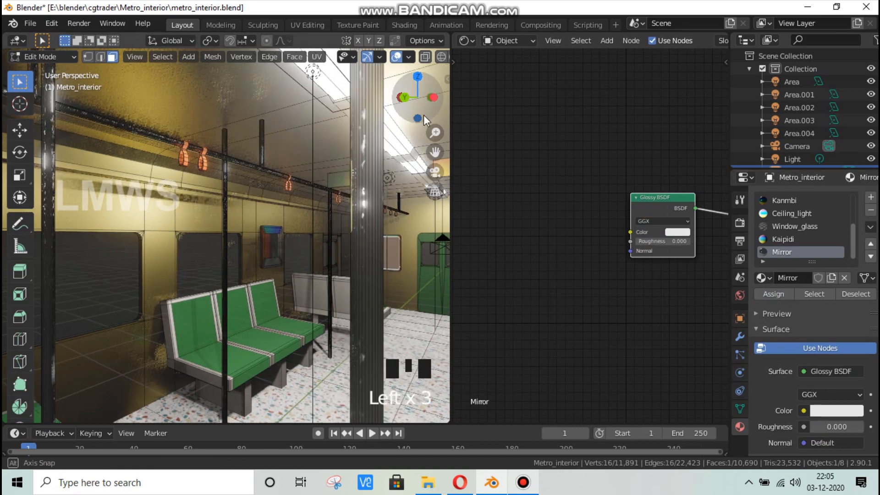
pyautogui.scroll(2, 316, 268)
pyautogui.scroll(3, 300, 272)
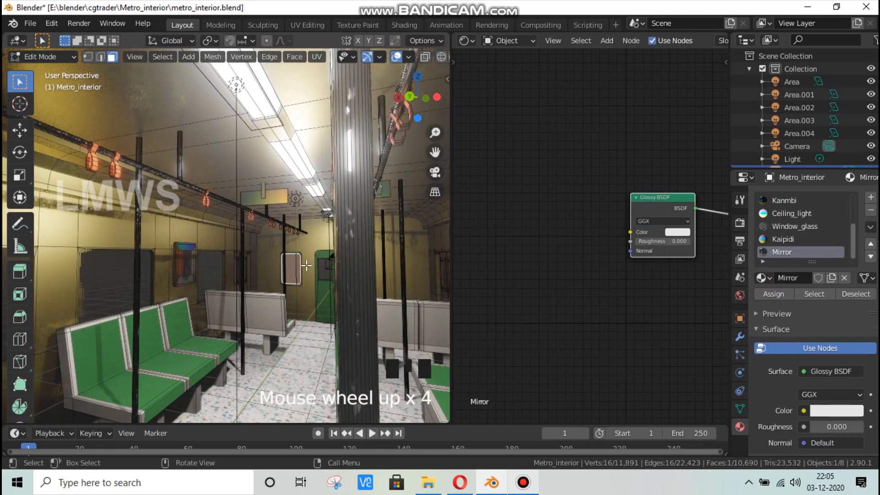
# Step: Select the frame faces around the mirror panel in solid shading and assign the Green_chair material to them
pyautogui.hotkey('alt', 'a')
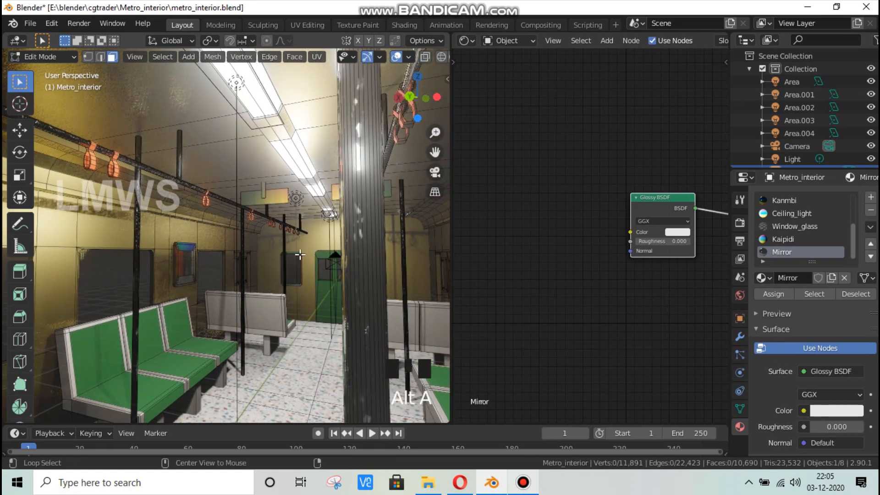
pyautogui.keyDown('shift'); pyautogui.click(298, 267); pyautogui.keyUp('shift')
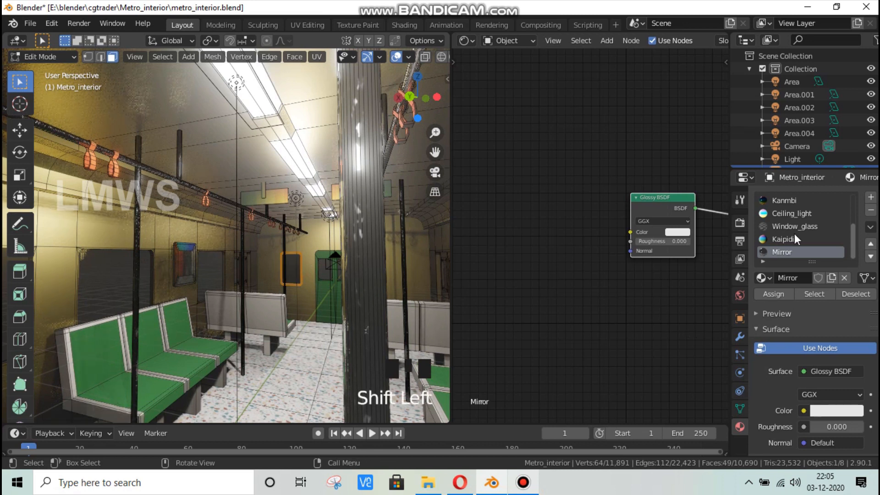
pyautogui.scroll(3, 798, 232)
pyautogui.scroll(-4, 417, 60)
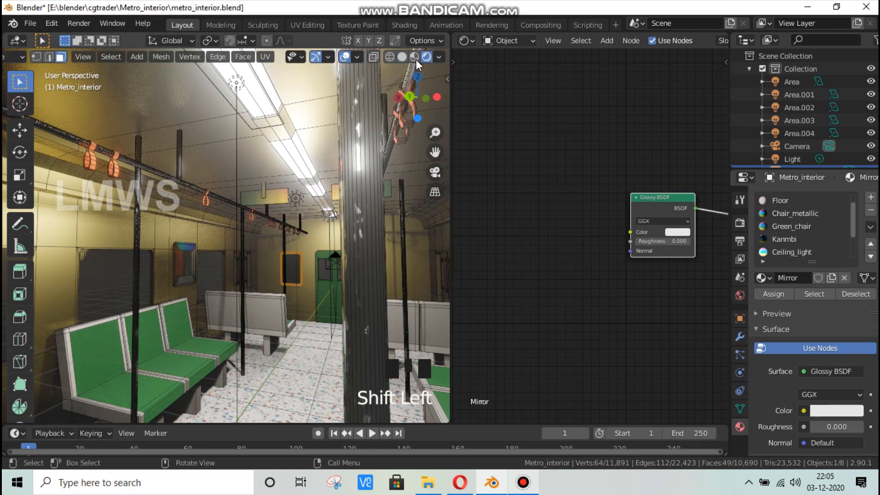
pyautogui.click(401, 56)
pyautogui.scroll(1, 800, 220)
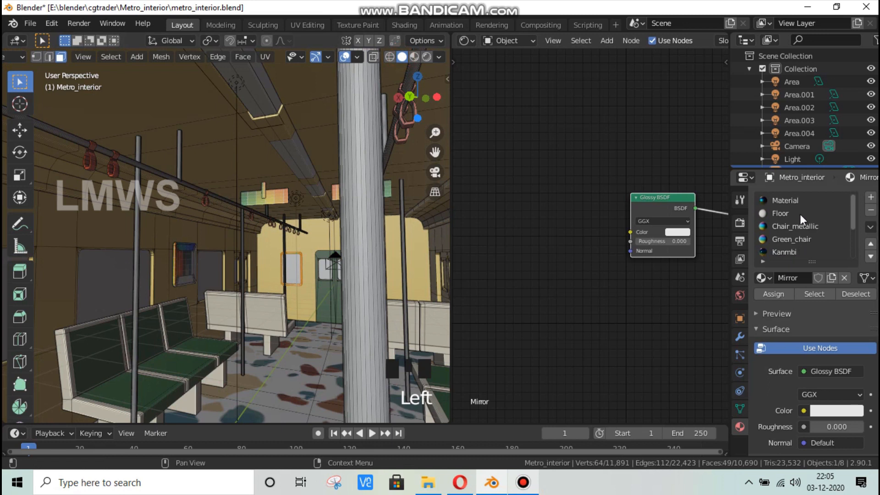
pyautogui.click(781, 239)
pyautogui.click(772, 297)
pyautogui.click(773, 296)
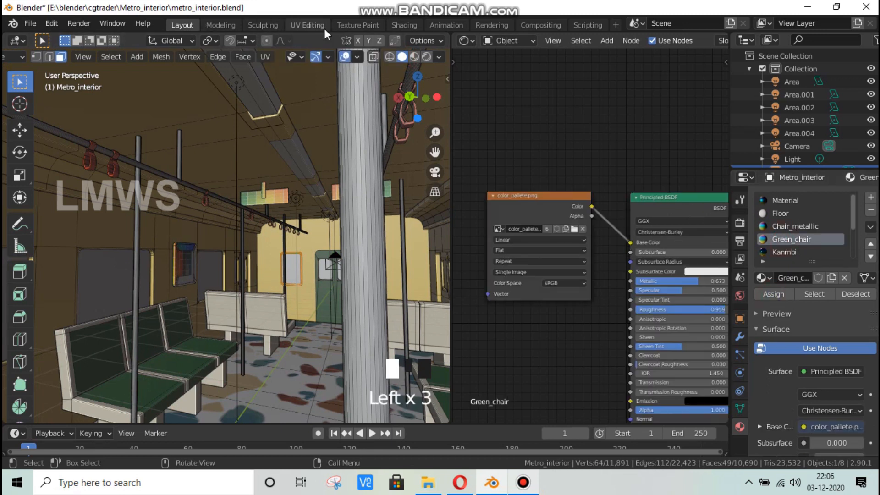
# Step: Shrink the frame's UVs to a point and move them onto the dark Light Green 800 swatch of the color palette
pyautogui.click(307, 25)
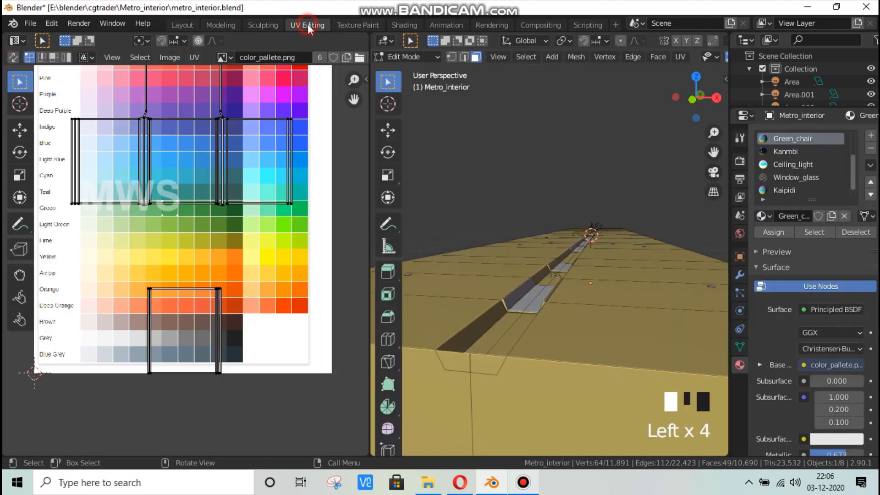
pyautogui.scroll(-2, 216, 224)
pyautogui.press('a')
pyautogui.press('s')
pyautogui.click(221, 229)
pyautogui.scroll(5, 222, 229)
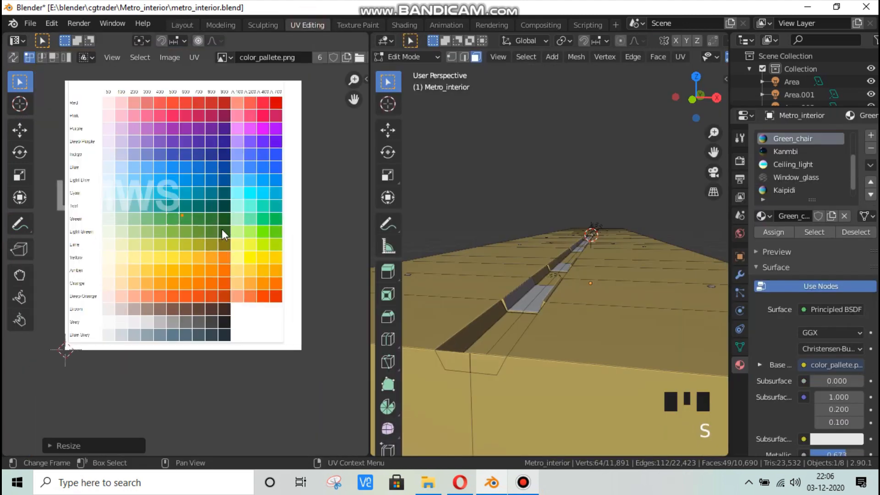
pyautogui.press('g')
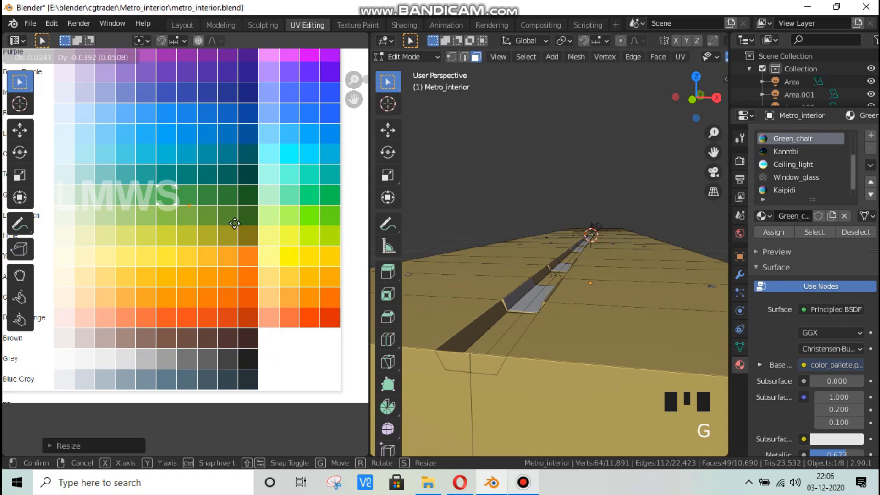
pyautogui.click(251, 227)
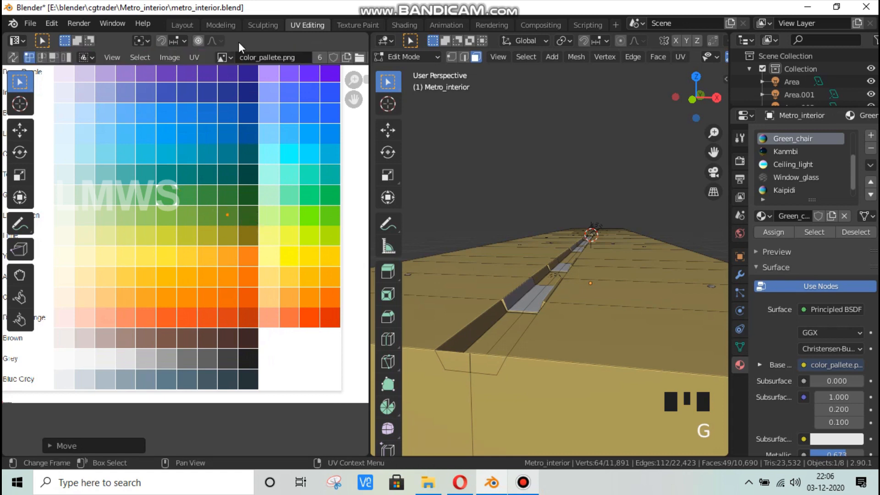
pyautogui.click(182, 25)
# Step: Clear the selection in edit mode and select the linked geometry of both hanging sign board brackets near the end door
pyautogui.scroll(6, 343, 263)
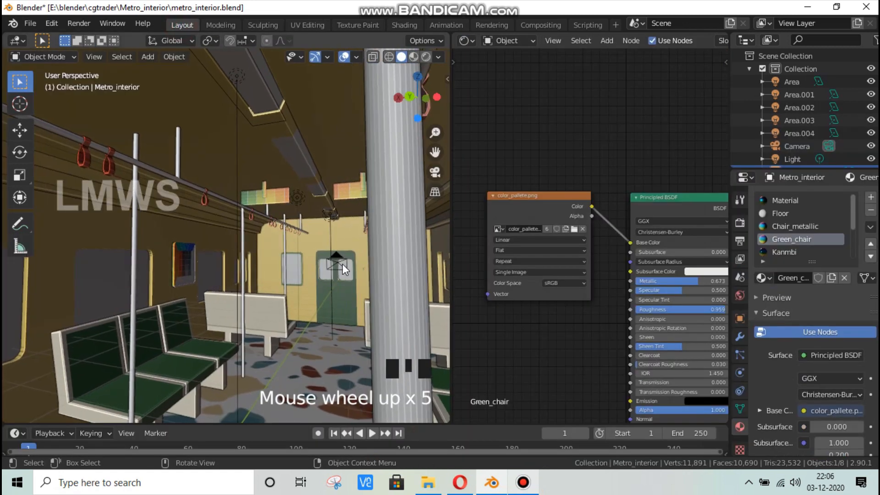
pyautogui.scroll(-3, 345, 196)
pyautogui.scroll(-18, 346, 202)
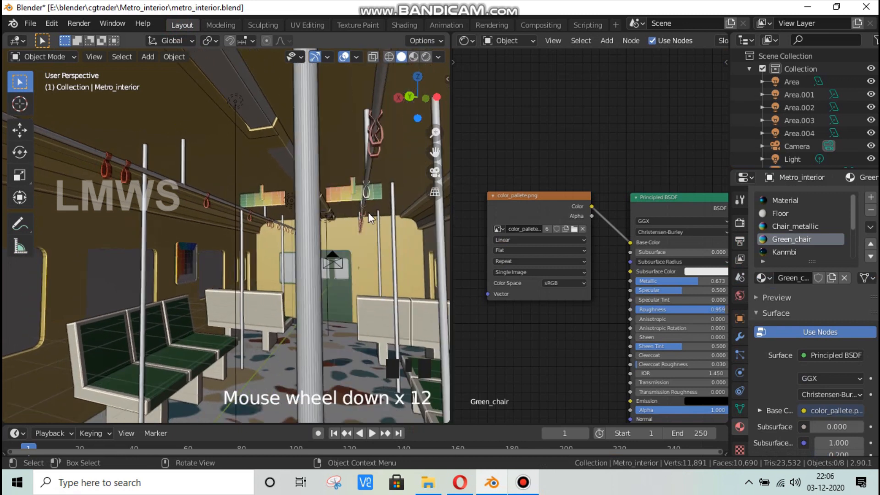
pyautogui.moveTo(435, 152); pyautogui.dragTo(342, 199)
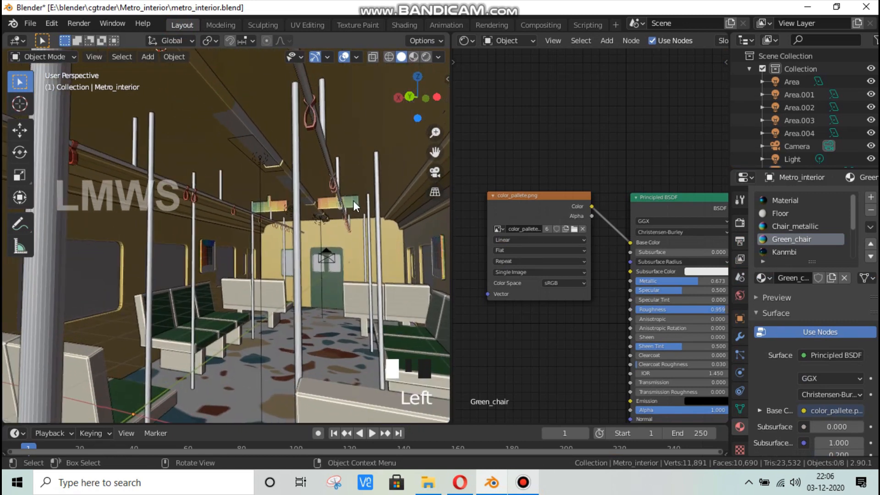
pyautogui.scroll(5, 353, 201)
pyautogui.click(281, 198)
pyautogui.press('Tab')
pyautogui.hotkey('alt', 'a')
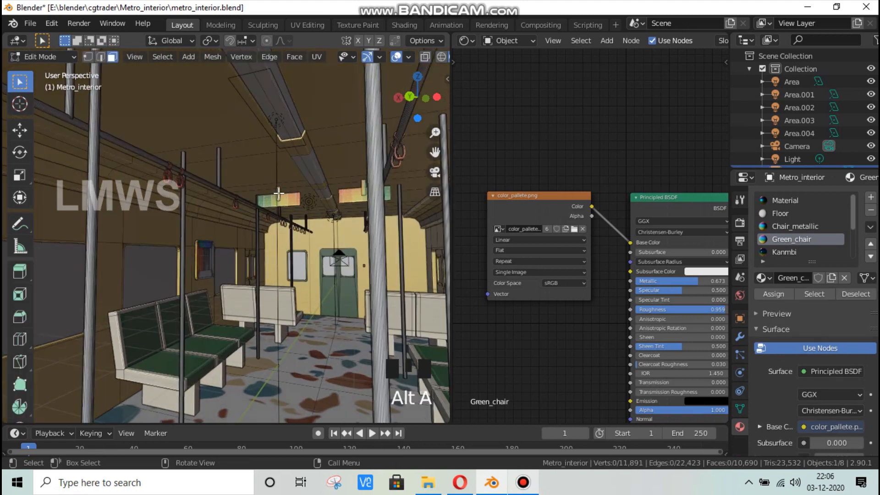
pyautogui.press('l')
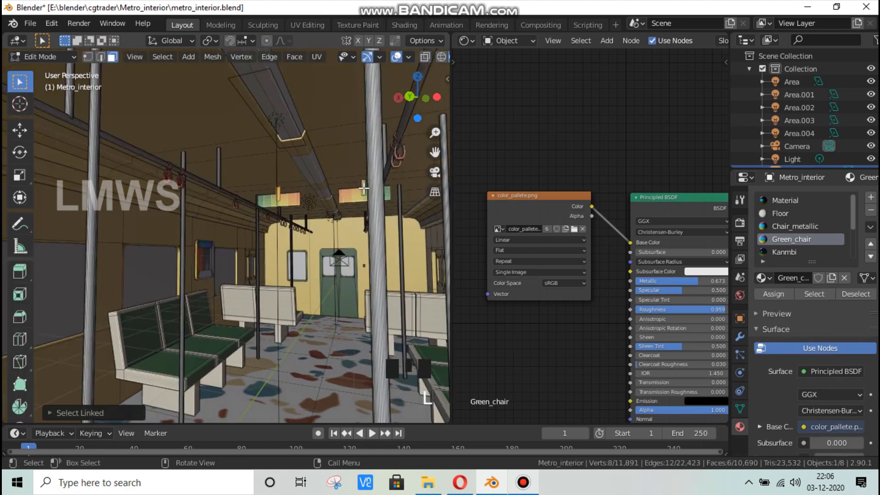
pyautogui.press('l')
# Step: Add the brackets of the two sign boards at the other end of the coach to the selection and assign the Green_chair material
pyautogui.scroll(-10, 354, 231)
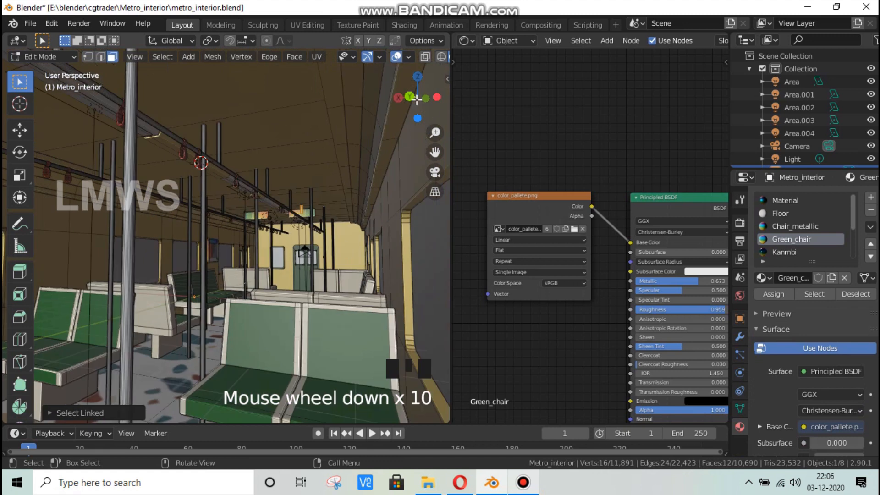
pyautogui.moveTo(416, 99); pyautogui.dragTo(385, 151)
pyautogui.scroll(-4, 381, 156)
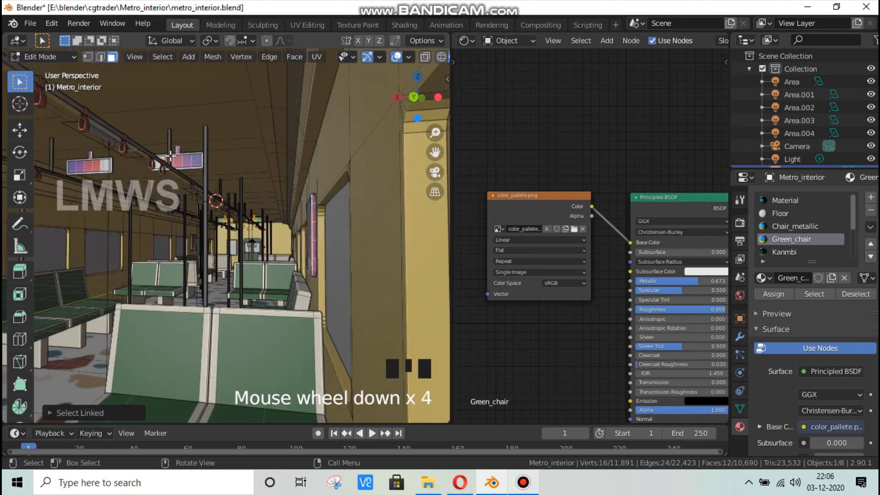
pyautogui.scroll(1, 170, 157)
pyautogui.press('l')
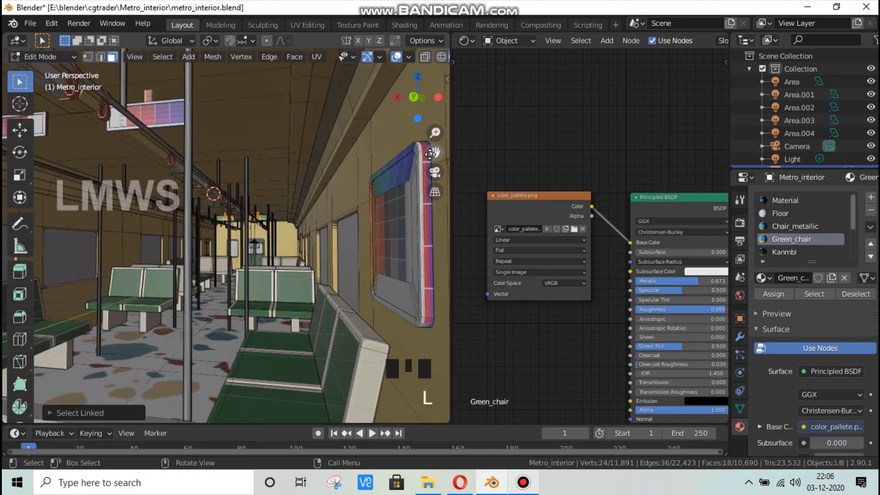
pyautogui.moveTo(430, 153); pyautogui.dragTo(227, 158)
pyautogui.press('l')
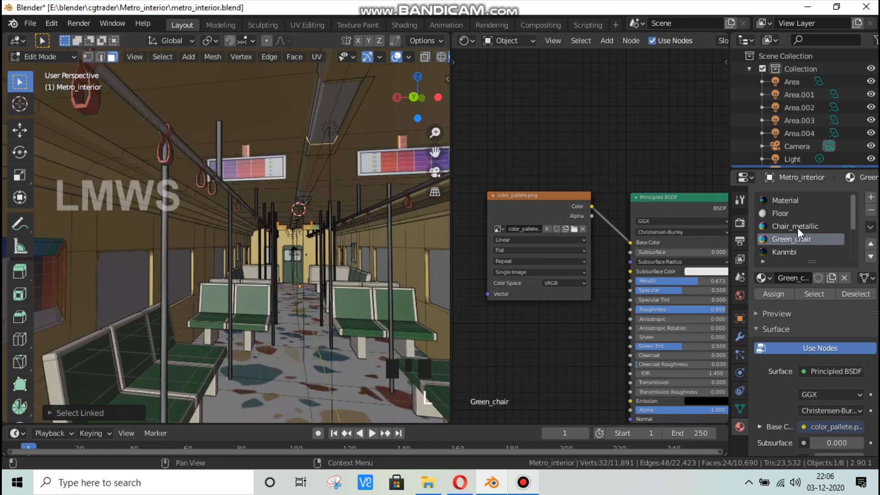
pyautogui.click(772, 293)
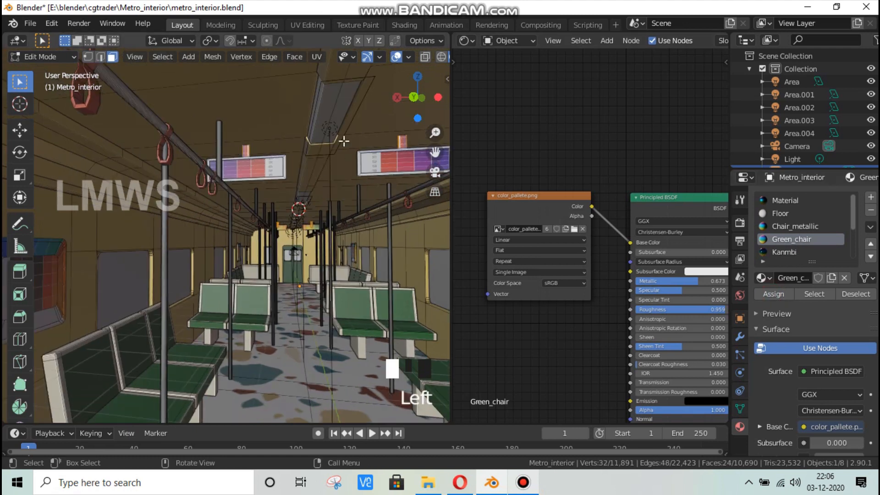
# Step: Scale the four sign board brackets' UVs to 0 over the color palette image
pyautogui.click(309, 26)
pyautogui.scroll(-2, 296, 164)
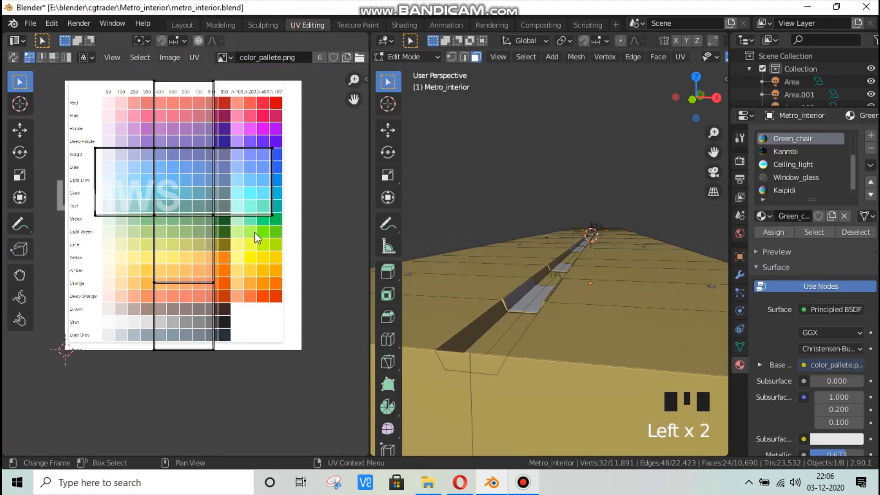
pyautogui.press('s')
pyautogui.press('0')
pyautogui.press('Return')
pyautogui.scroll(2, 253, 236)
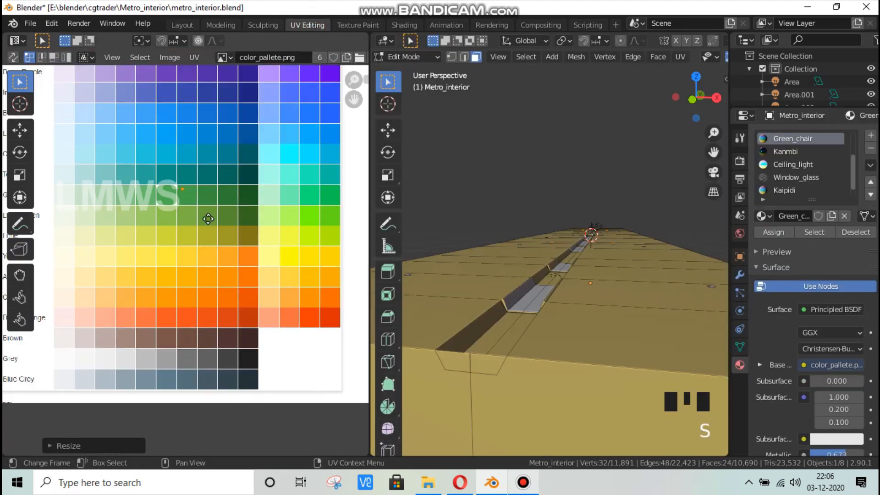
# Step: Place the collapsed UVs of the selected parts on a dark green swatch of color_pallete.png and return to the Layout workspace
pyautogui.press('g')
pyautogui.click(255, 250)
pyautogui.click(181, 25)
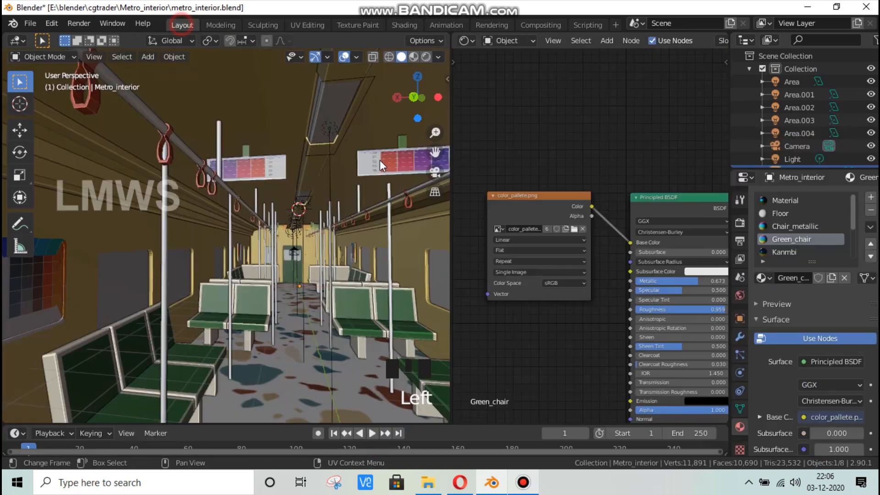
# Step: Enter Edit Mode on the Metro_interior mesh and select the display face of a hanging sign board
pyautogui.scroll(2, 366, 163)
pyautogui.scroll(-2, 321, 166)
pyautogui.scroll(1, 314, 164)
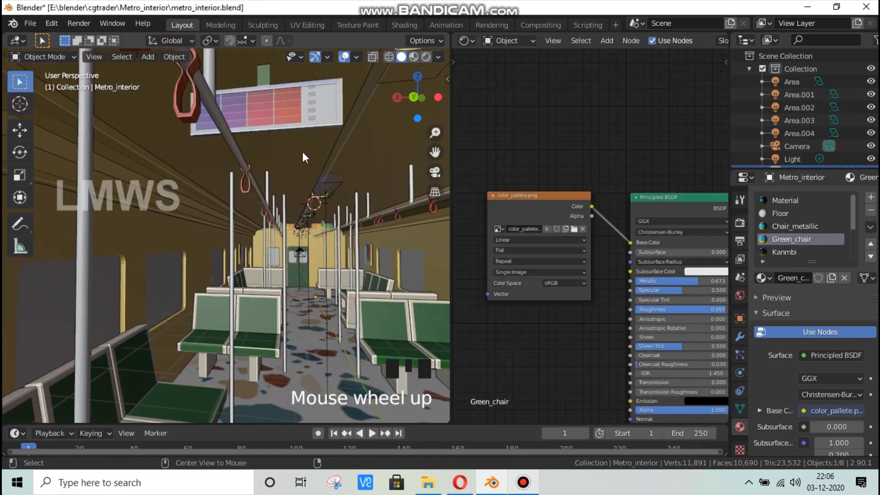
pyautogui.hotkey('alt', 'a')
pyautogui.click(278, 109)
pyautogui.press('Tab')
pyautogui.click(280, 110)
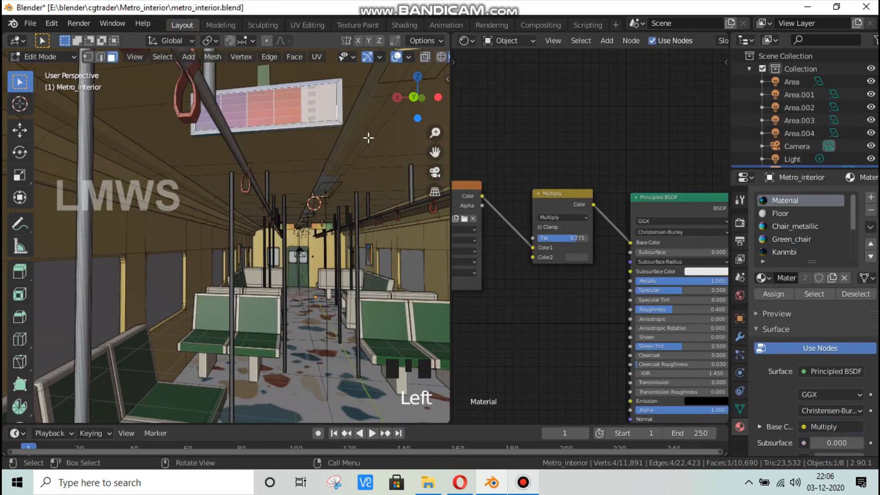
pyautogui.moveTo(434, 152); pyautogui.dragTo(343, 205)
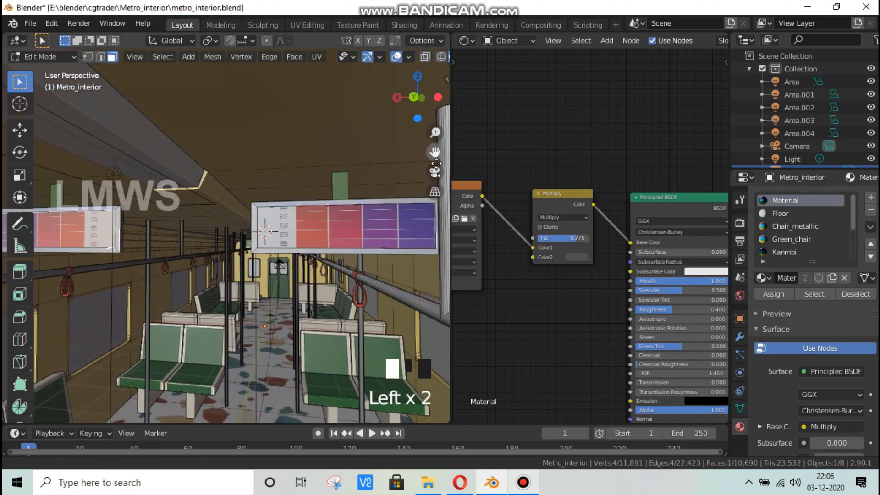
# Step: Switch to the Opera browser and search Google Images for "led time display"
pyautogui.click(464, 487)
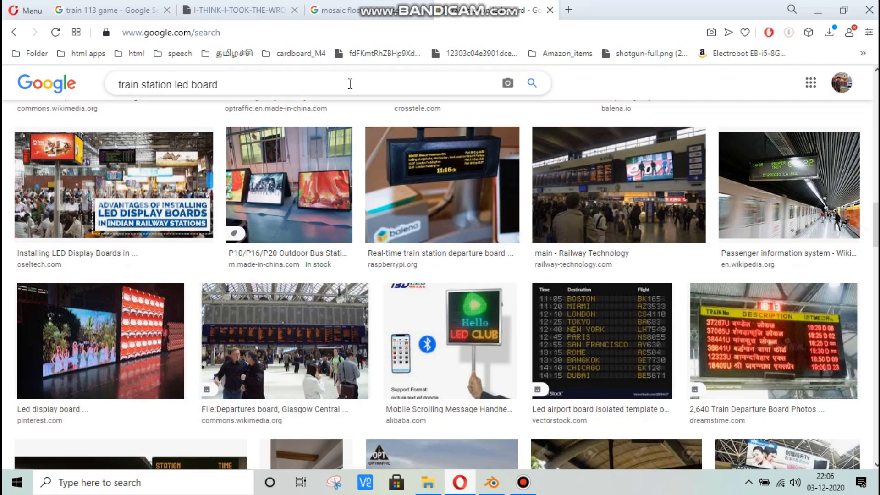
pyautogui.doubleClick(349, 84)
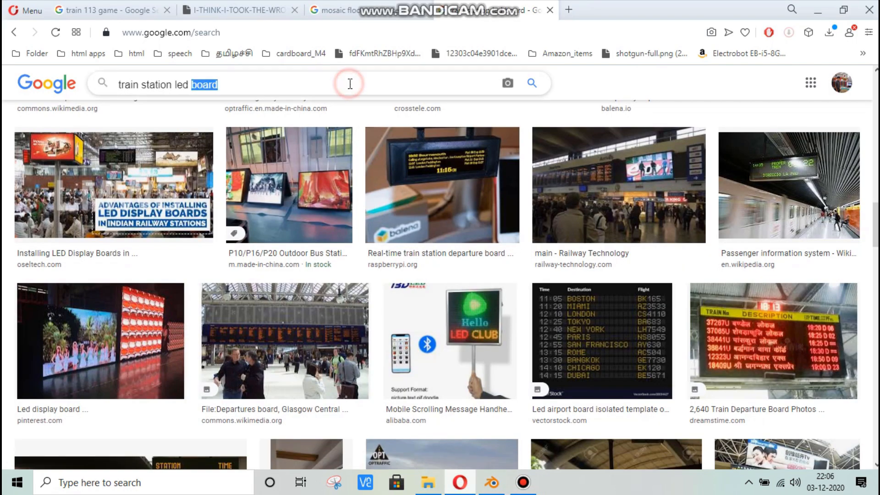
pyautogui.tripleClick(350, 83)
pyautogui.write('le')
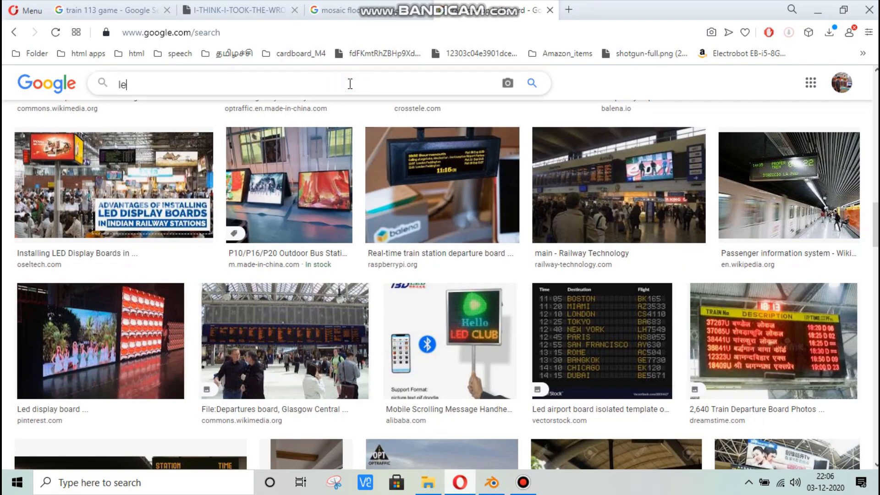
pyautogui.write('d time')
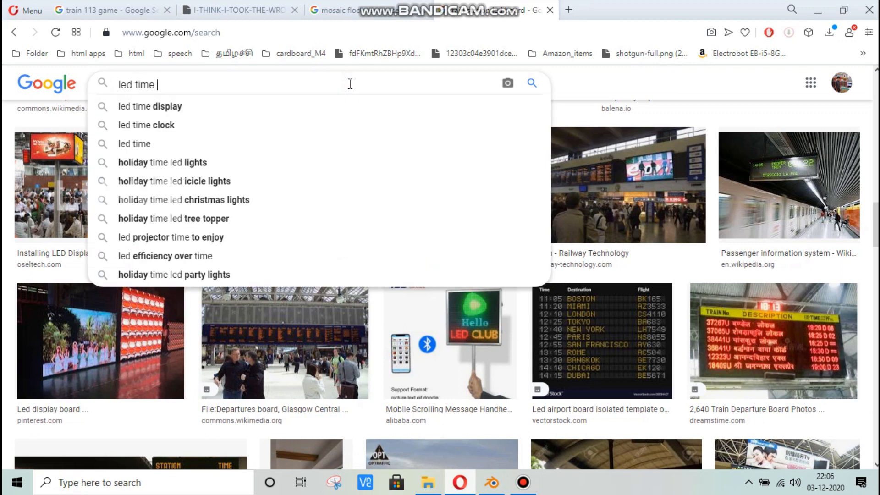
pyautogui.press('Down')
pyautogui.press('Return')
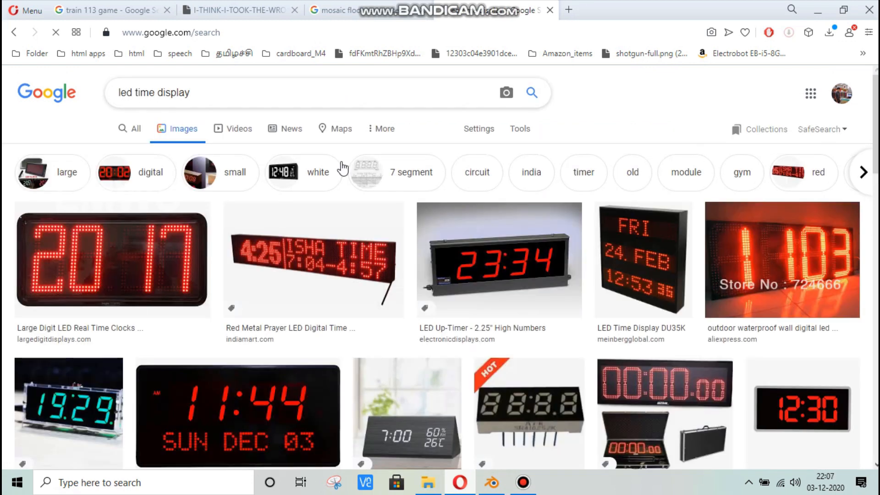
# Step: Save the large-digit LED clock picture as the PNG image Large-Digit-Clock-showing-Year in the Metro_interior folder
pyautogui.click(109, 240)
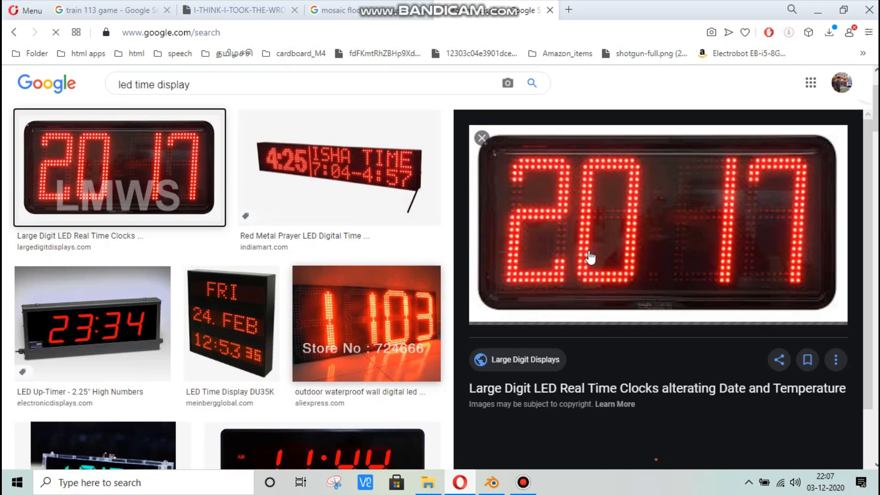
pyautogui.rightClick(657, 240)
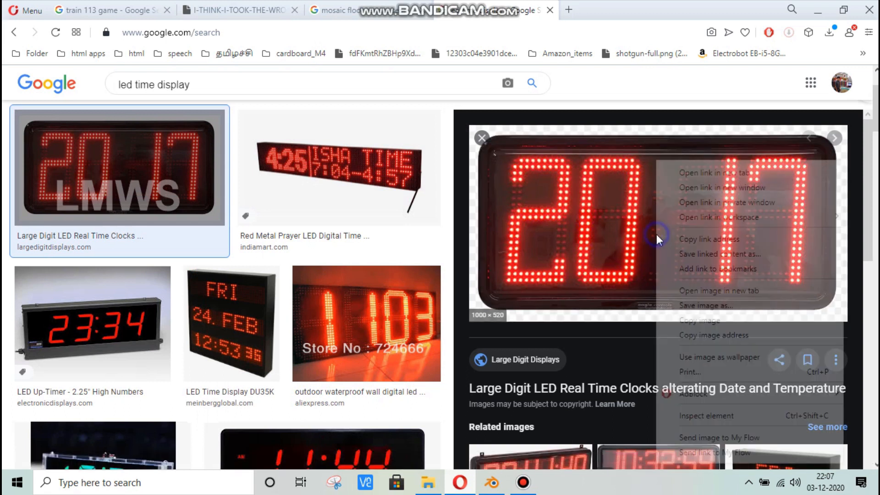
pyautogui.click(726, 308)
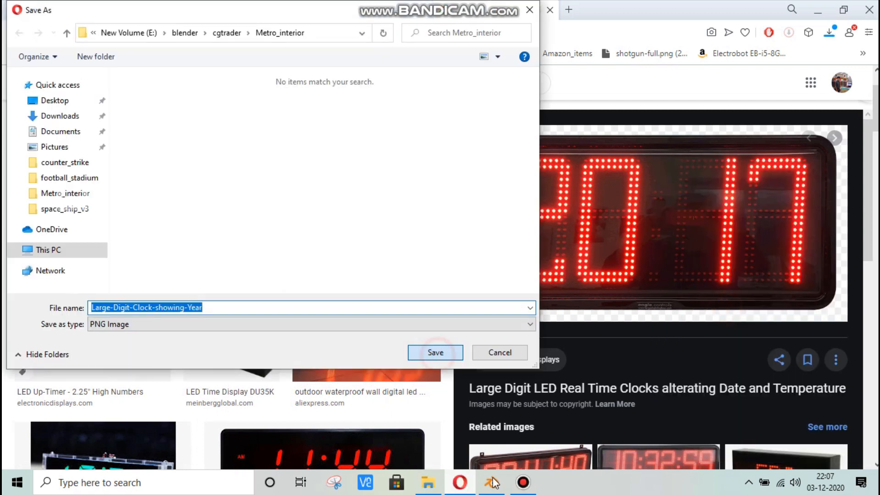
pyautogui.press('Return')
# Step: Switch back to Blender and hide the display faces of the two hanging sign boards on the side in view
pyautogui.click(492, 482)
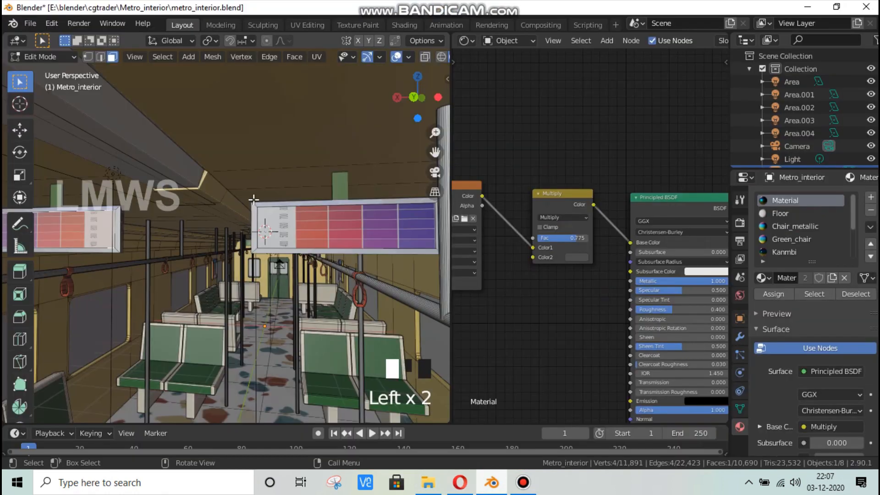
pyautogui.click(321, 230)
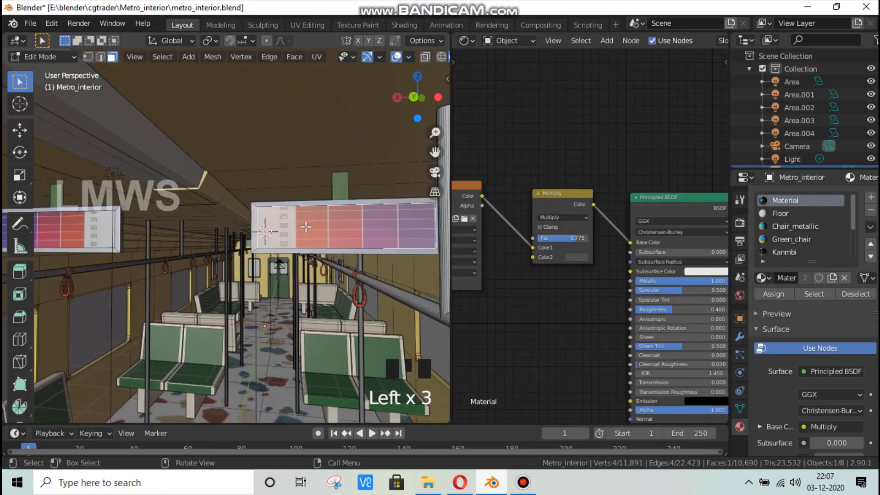
pyautogui.scroll(-3, 306, 227)
pyautogui.scroll(3, 339, 230)
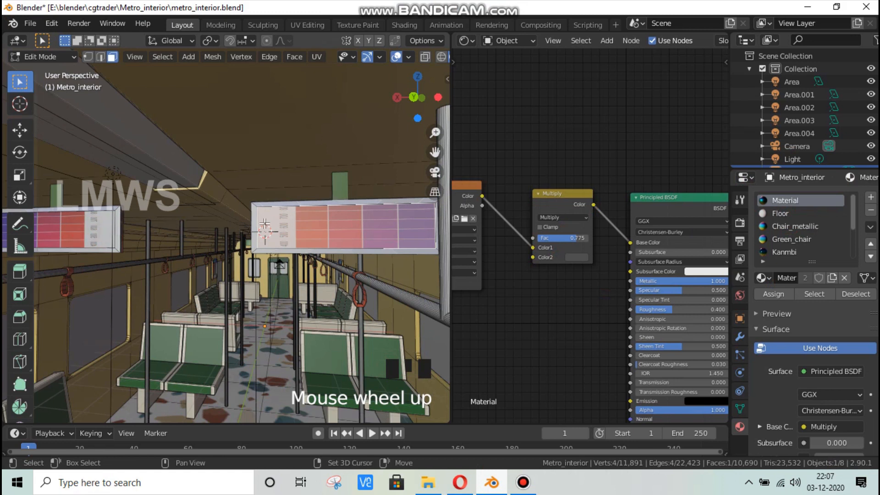
pyautogui.click(408, 57)
pyautogui.keyDown('shift'); pyautogui.click(295, 236); pyautogui.keyUp('shift')
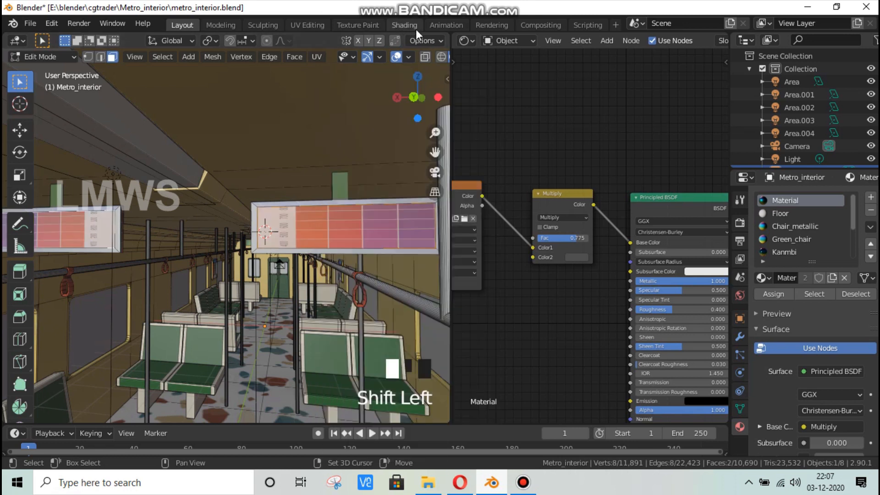
pyautogui.press('h')
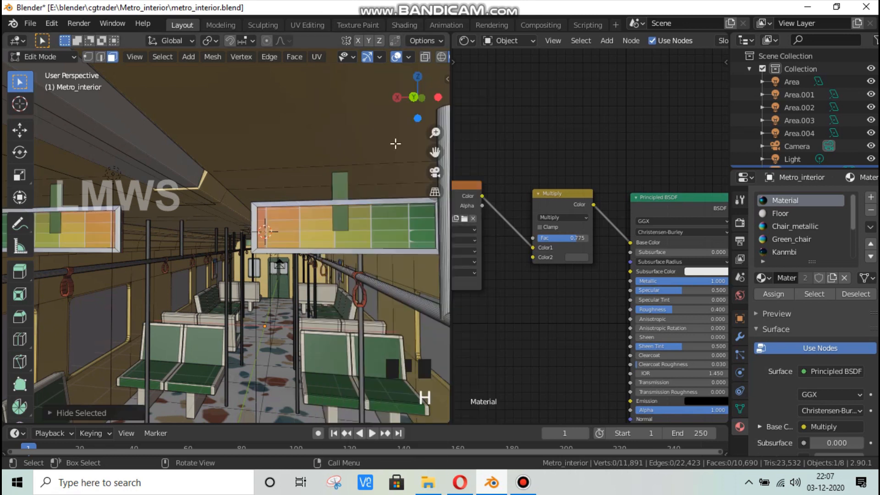
# Step: Hide the display faces on the opposite side of the hanging sign boards
pyautogui.moveTo(433, 104); pyautogui.dragTo(378, 97)
pyautogui.click(219, 224)
pyautogui.keyDown('shift'); pyautogui.click(355, 226); pyautogui.keyUp('shift')
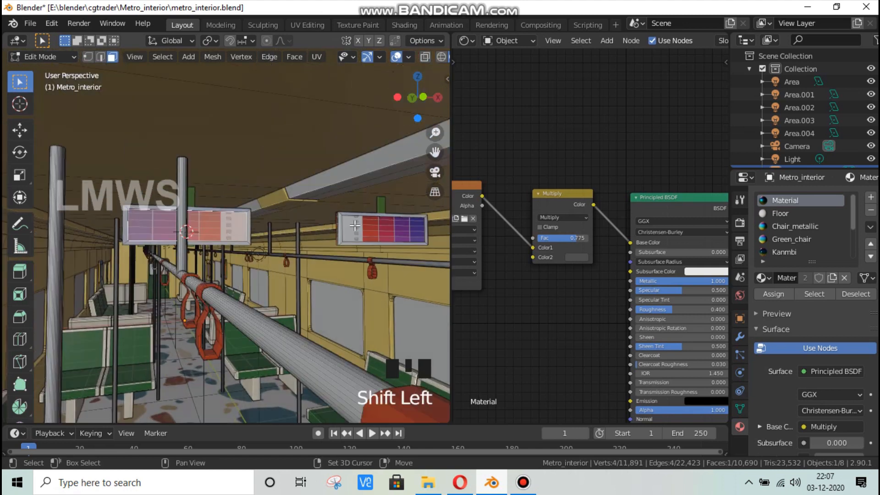
pyautogui.keyDown('shift'); pyautogui.click(381, 247); pyautogui.keyUp('shift')
pyautogui.press('h')
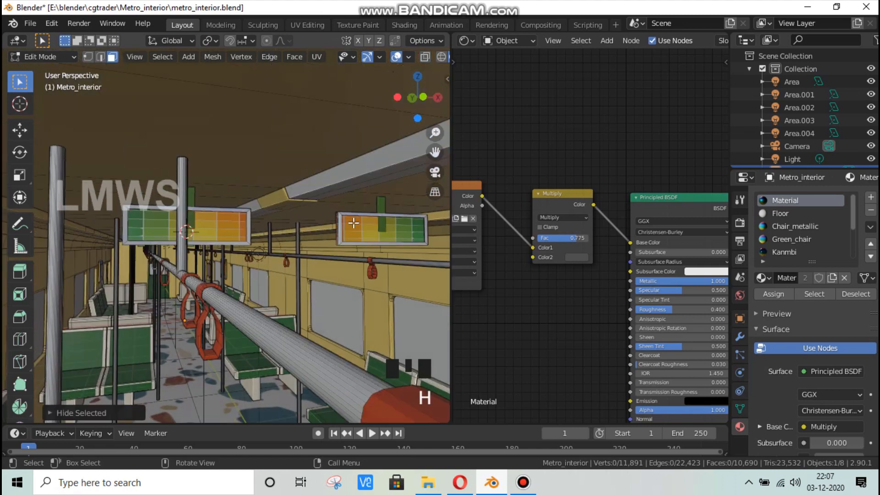
# Step: Select the linked frames of the hanging boards, scale their UVs to 0 and move them onto the darkest green swatch
pyautogui.press('l')
pyautogui.scroll(2, 248, 293)
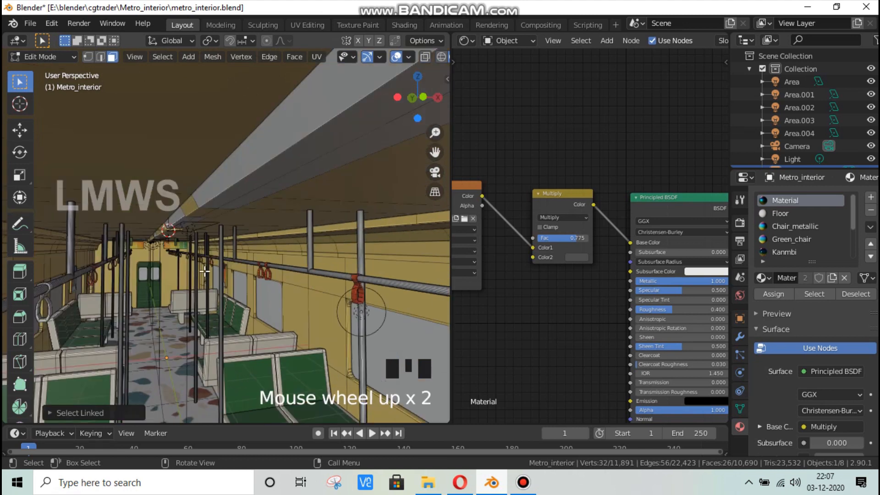
pyautogui.press('l')
pyautogui.press('l')
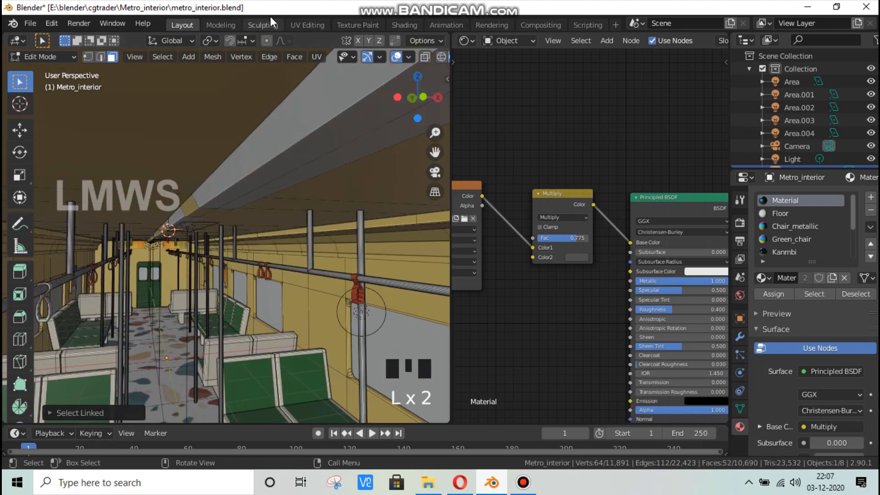
pyautogui.click(303, 24)
pyautogui.press('a')
pyautogui.press('s')
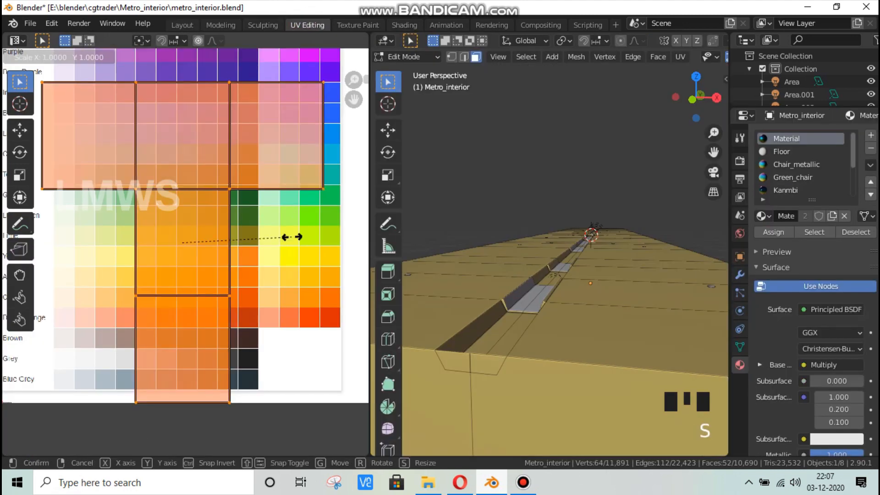
pyautogui.press('0')
pyautogui.press('Return')
pyautogui.press('g')
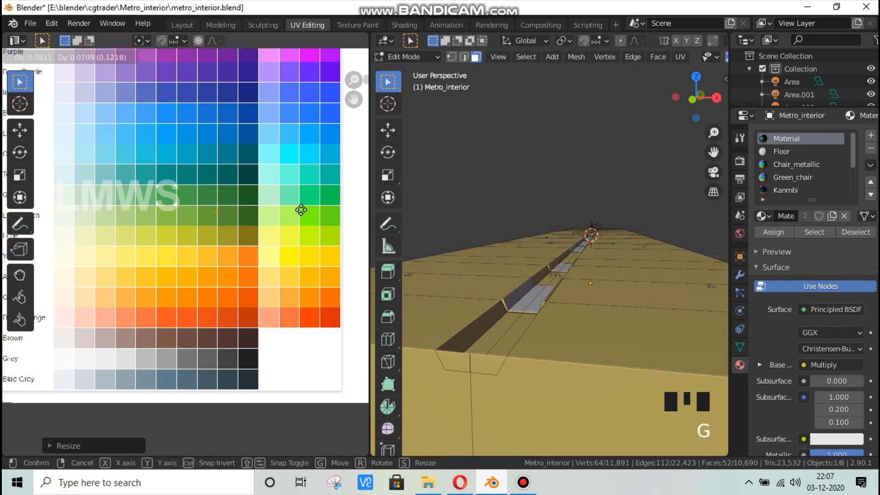
pyautogui.click(815, 235)
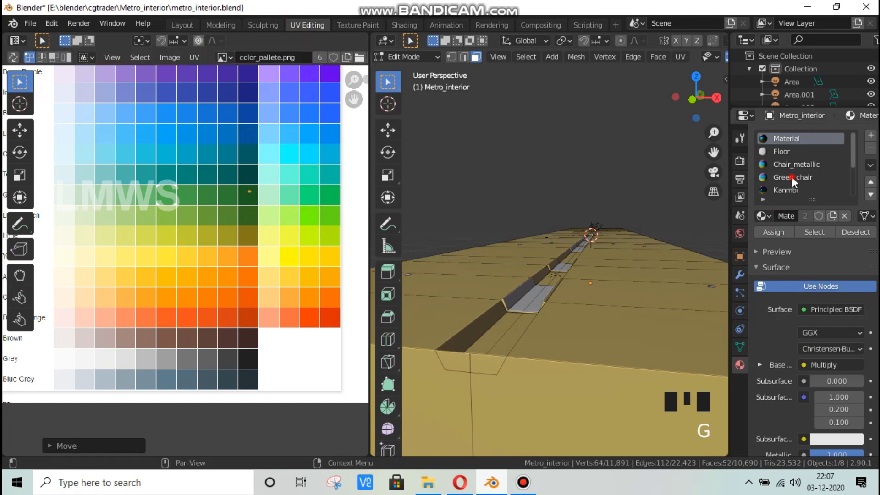
# Step: Assign the Green_chair material to the selected board frames and return to the Layout workspace
pyautogui.click(790, 177)
pyautogui.click(769, 230)
pyautogui.click(188, 24)
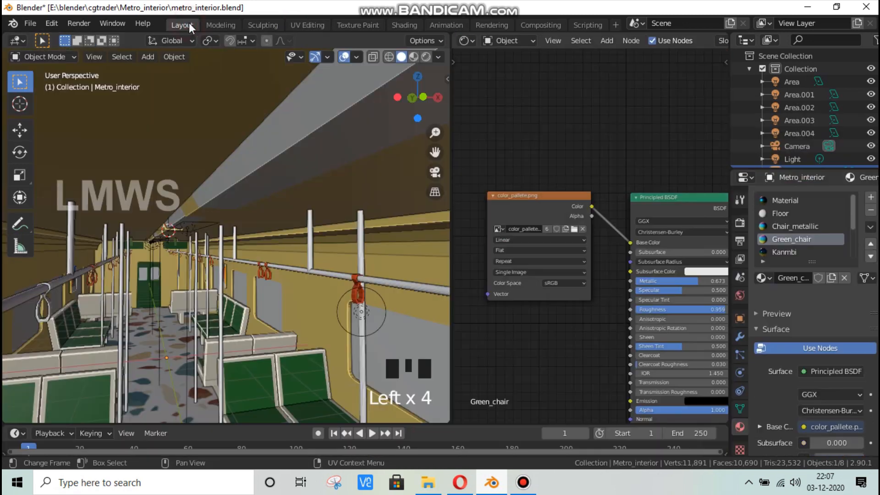
# Step: Enter Edit Mode on the train interior and select the display face of the nearest hanging board
pyautogui.scroll(1, 208, 234)
pyautogui.scroll(1, 207, 234)
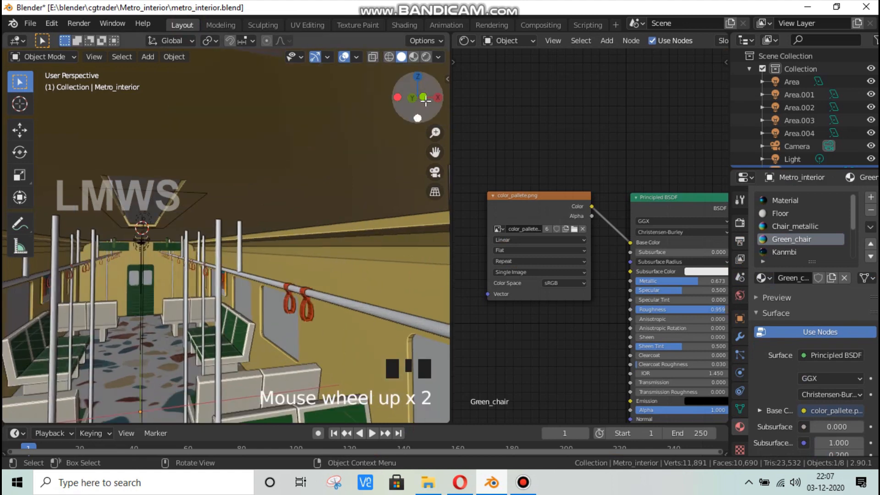
pyautogui.moveTo(418, 102); pyautogui.dragTo(369, 210)
pyautogui.scroll(-3, 312, 249)
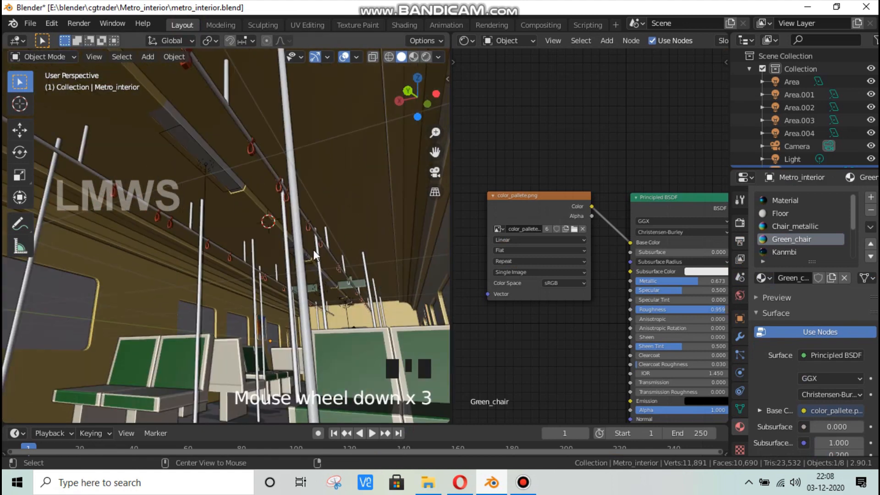
pyautogui.scroll(-2, 284, 265)
pyautogui.scroll(1, 298, 265)
pyautogui.moveTo(417, 97); pyautogui.dragTo(284, 208)
pyautogui.click(285, 208)
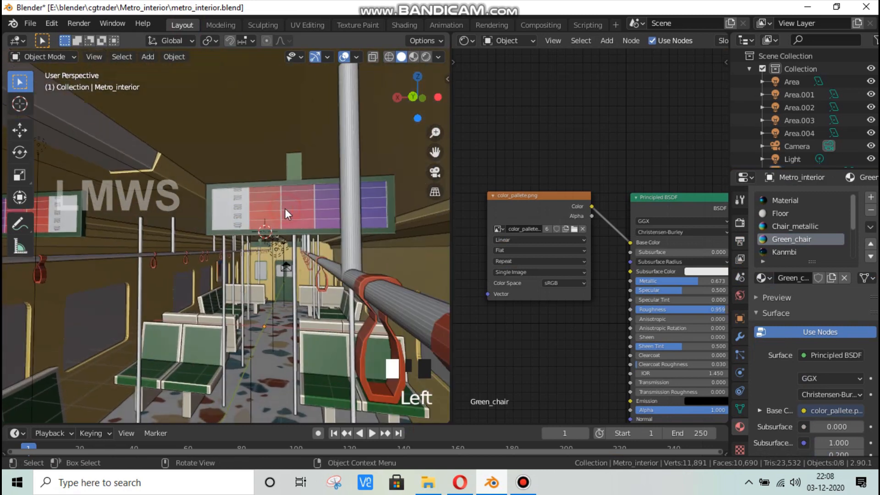
pyautogui.press('Tab')
pyautogui.click(261, 208)
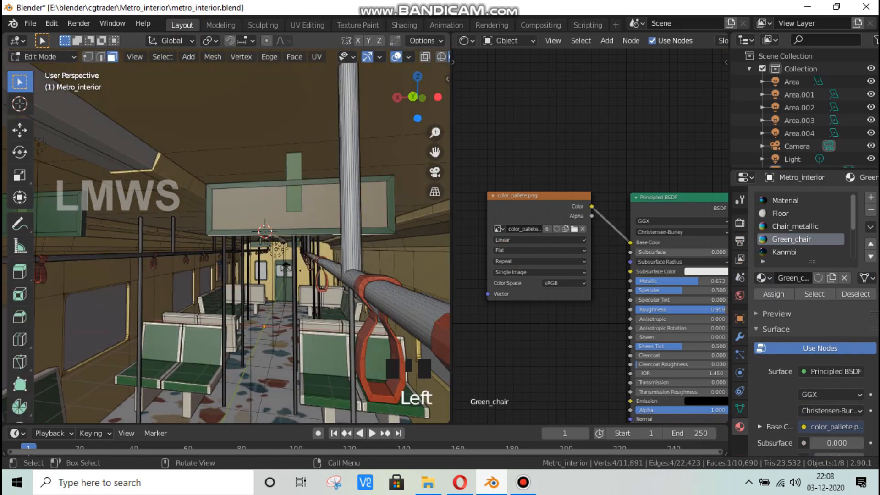
# Step: Create a new material in a new slot of the mesh and name it Time_clock
pyautogui.click(812, 280)
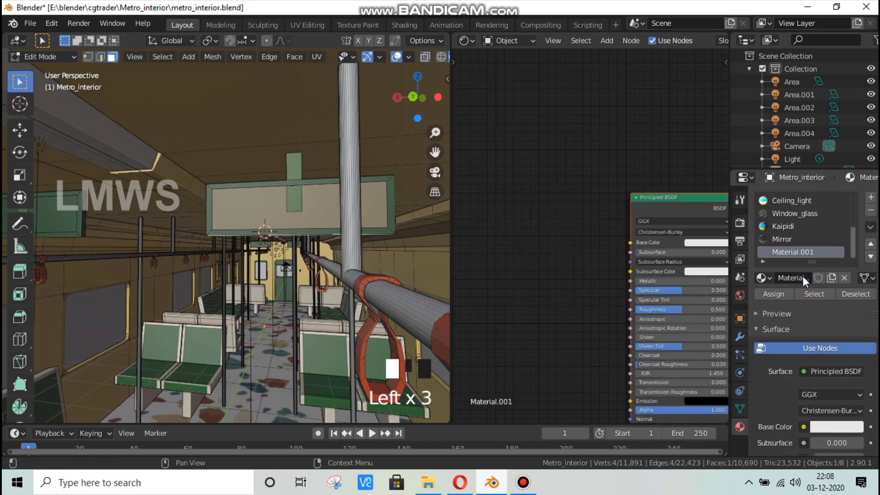
pyautogui.doubleClick(803, 277)
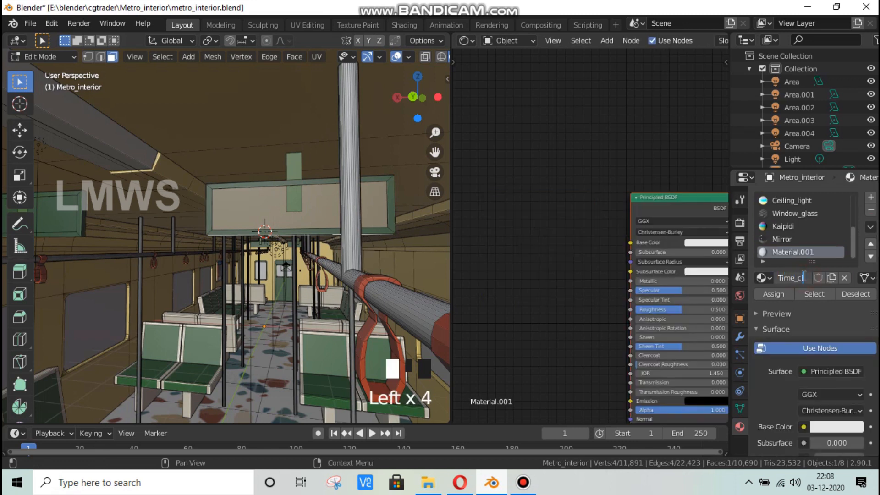
pyautogui.write('Time_clock')
pyautogui.press('Return')
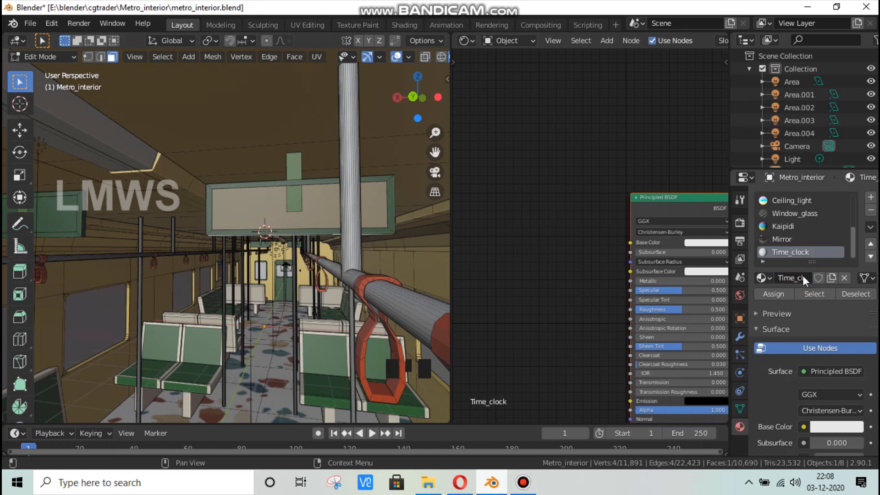
# Step: Assign the Time_clock material to the selected face and add an Image Texture node beside its Principled BSDF node
pyautogui.click(782, 295)
pyautogui.scroll(-4, 571, 256)
pyautogui.hotkey('shift', 'a')
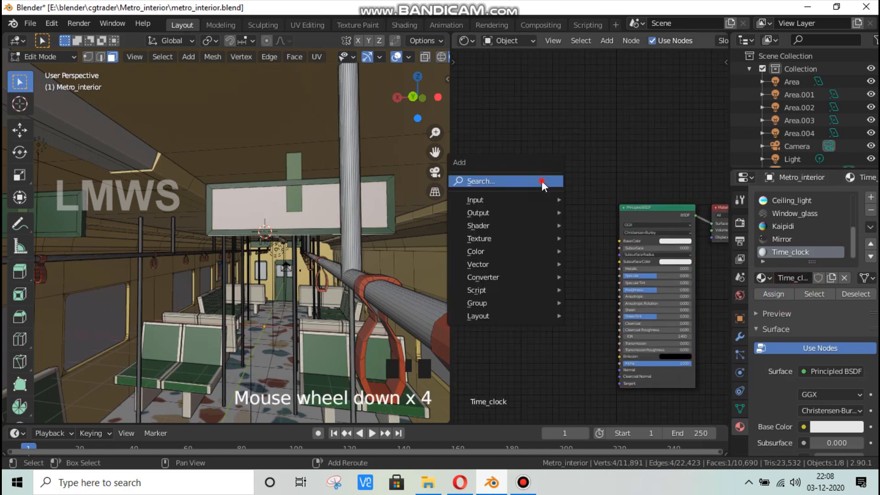
pyautogui.click(540, 181)
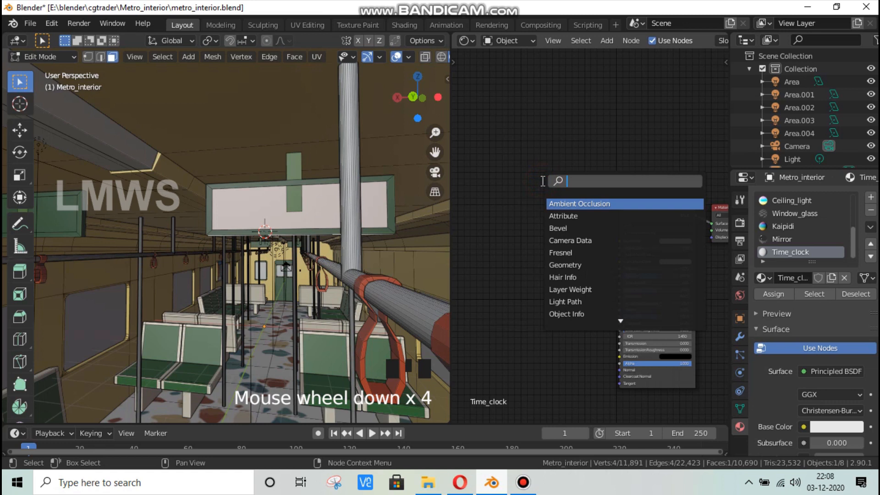
pyautogui.write('ima')
pyautogui.press('Return')
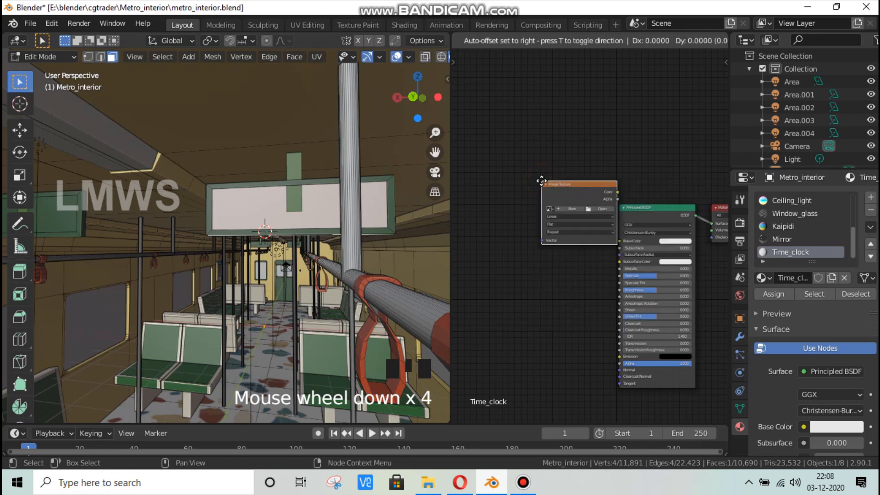
pyautogui.click(456, 189)
# Step: Reveal the hidden faces and assign the Time_clock material to the front display face of the right-hand hanging board
pyautogui.moveTo(416, 97); pyautogui.dragTo(332, 186)
pyautogui.click(332, 186)
pyautogui.scroll(2, 347, 193)
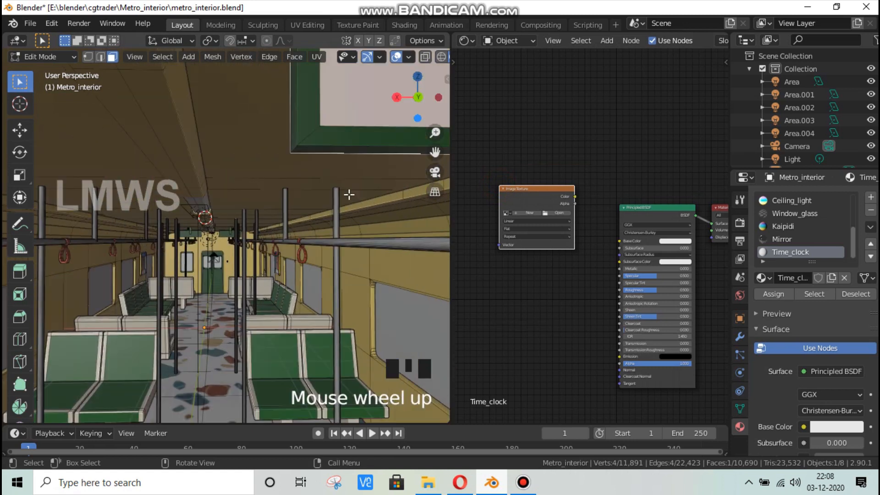
pyautogui.hotkey('alt', 'h')
pyautogui.scroll(-1, 322, 197)
pyautogui.hotkey('alt', 'a')
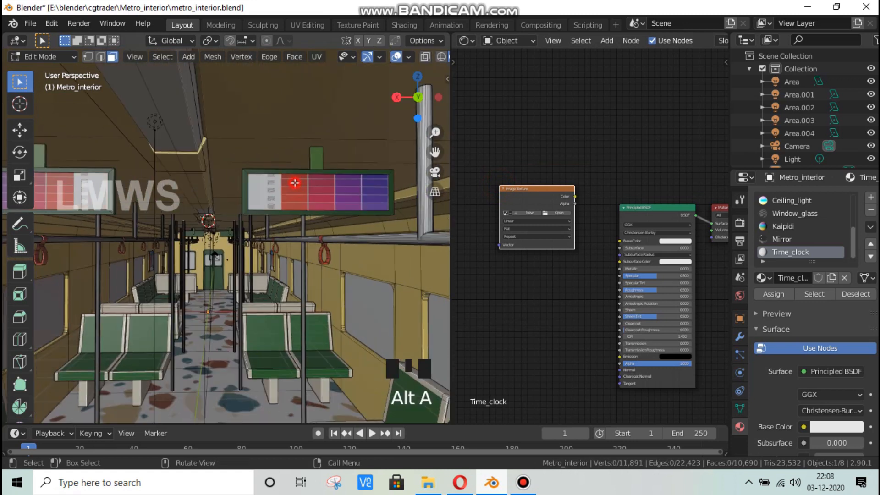
pyautogui.click(322, 197)
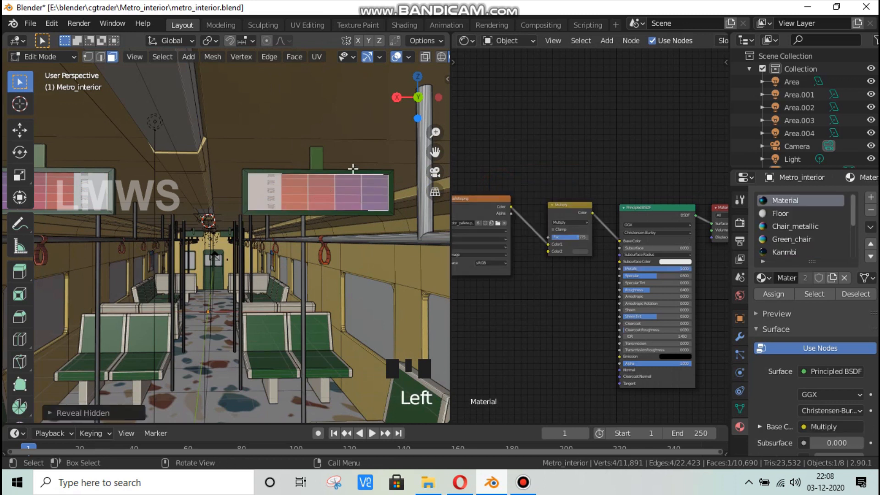
pyautogui.hotkey('alt', 'h')
pyautogui.scroll(-5, 805, 234)
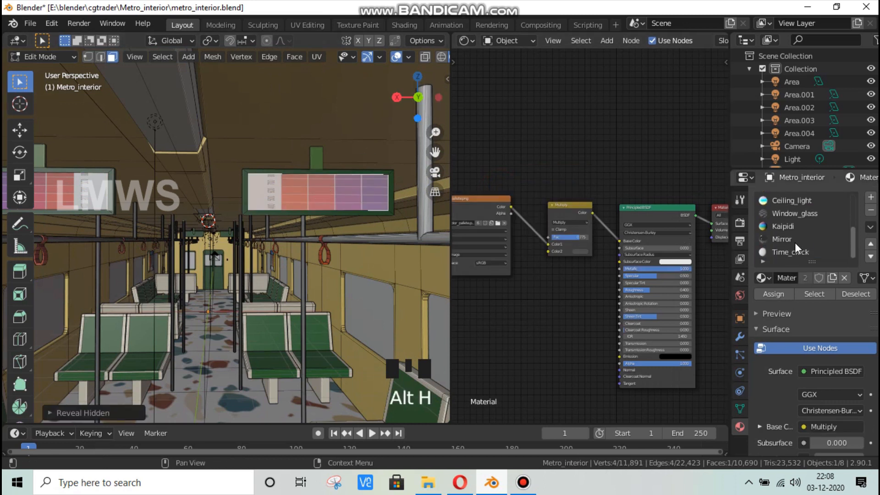
pyautogui.click(789, 252)
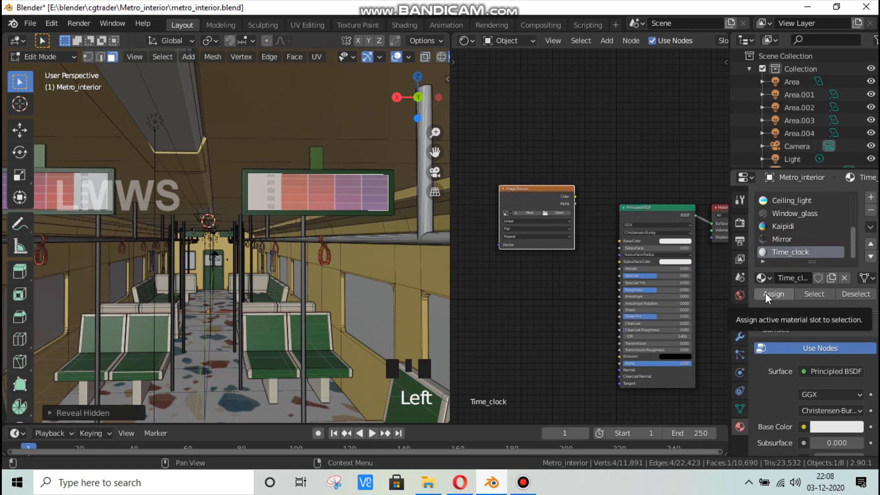
pyautogui.click(767, 295)
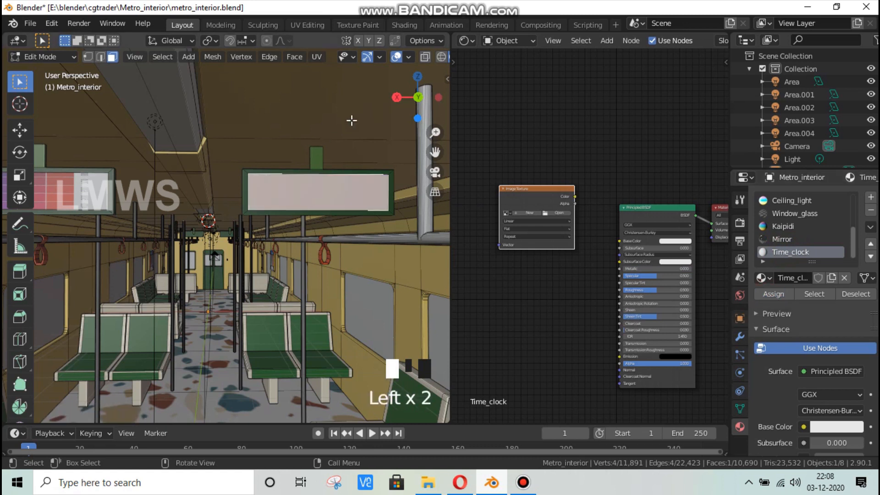
# Step: Hide the board's front display face and assign the Green_chair material to the face behind it
pyautogui.press('h')
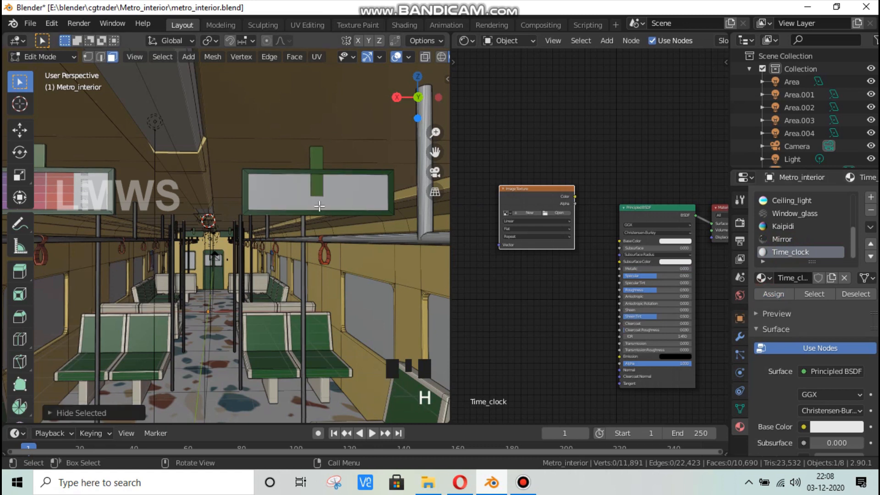
pyautogui.click(297, 196)
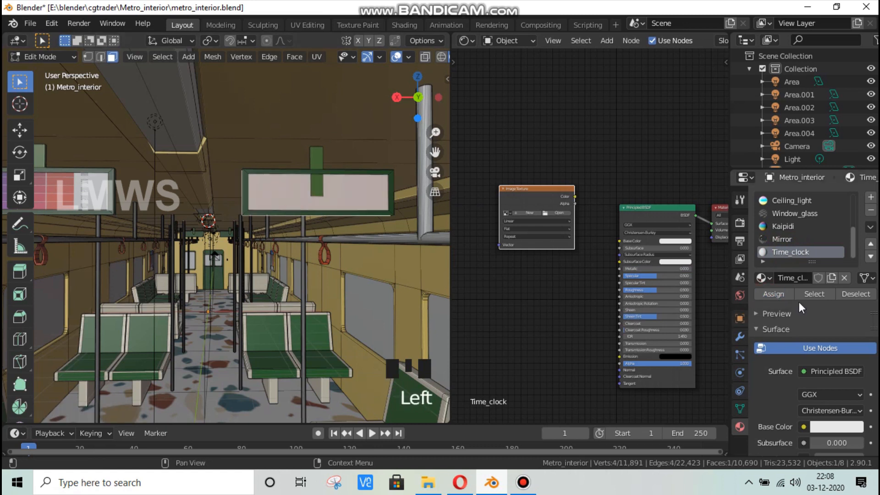
pyautogui.click(788, 203)
pyautogui.click(782, 226)
pyautogui.scroll(3, 792, 233)
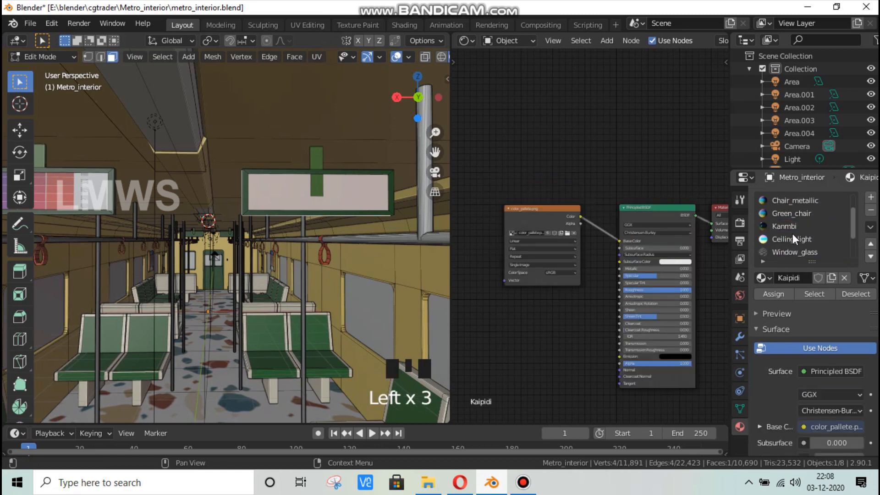
pyautogui.click(792, 213)
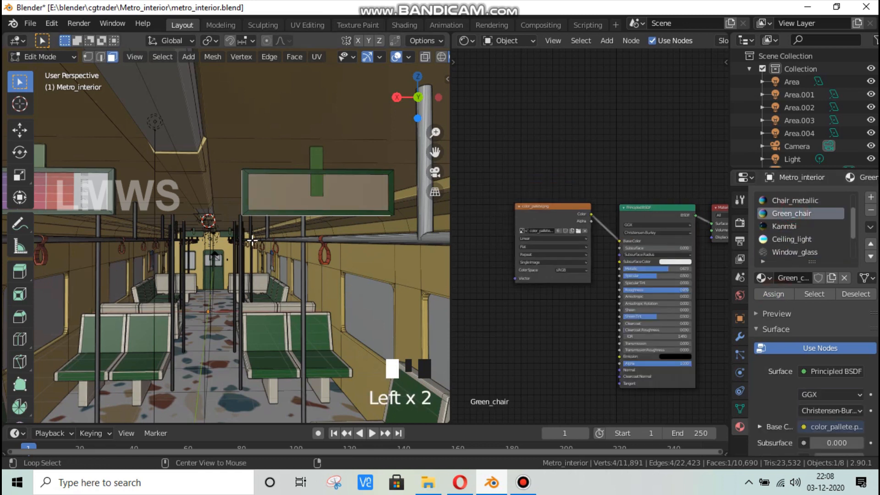
# Step: Reveal the hidden display face, select only that face on the right-hand board and save the file
pyautogui.hotkey('alt', 'a')
pyautogui.hotkey('alt', 'h')
pyautogui.click(347, 190)
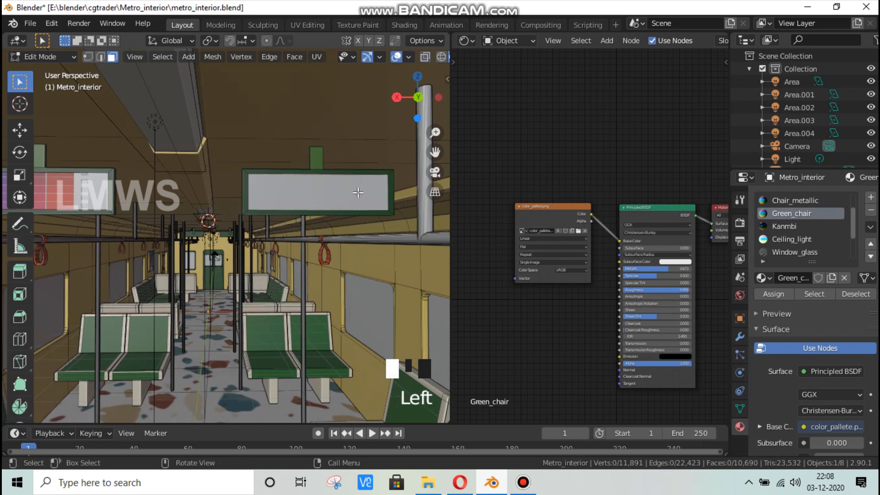
pyautogui.click(358, 193)
pyautogui.hotkey('ctrl', 's')
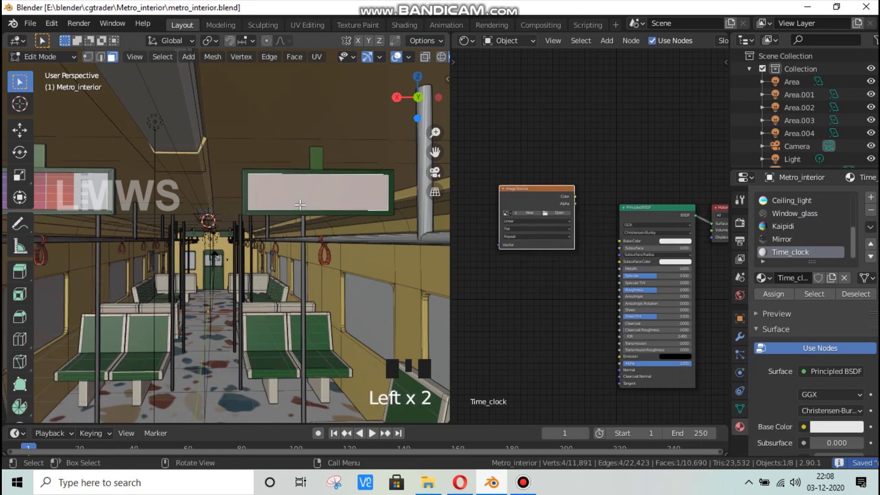
pyautogui.click(303, 25)
pyautogui.scroll(-5, 202, 243)
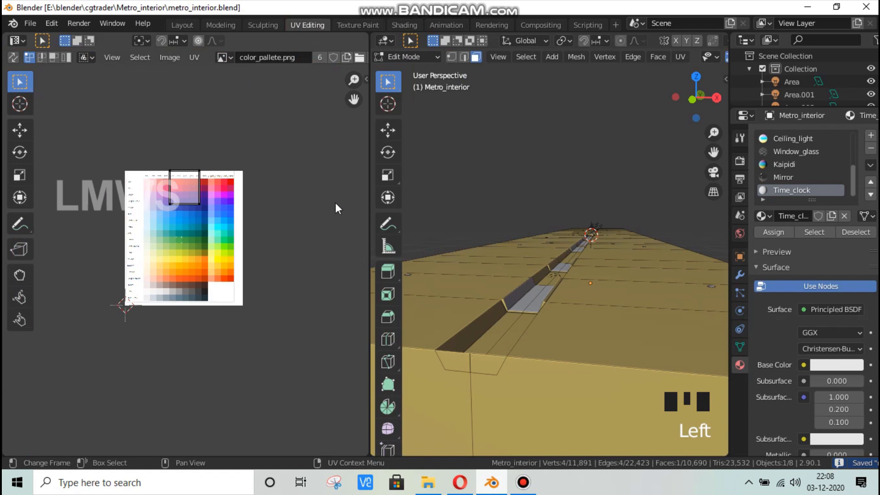
pyautogui.click(181, 25)
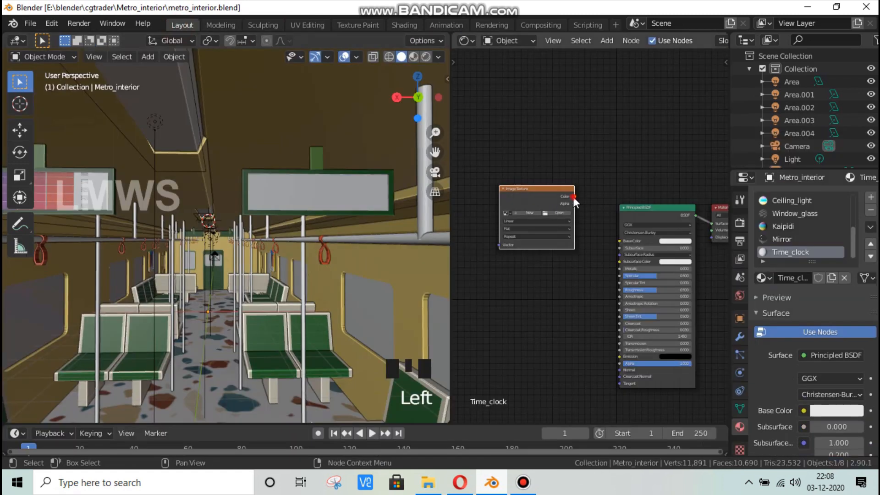
# Step: Link the Image Texture's Color output to Base Color and load Large-Digit-Clock-showing-Year.png into the node
pyautogui.moveTo(574, 197); pyautogui.dragTo(623, 242)
pyautogui.click(556, 211)
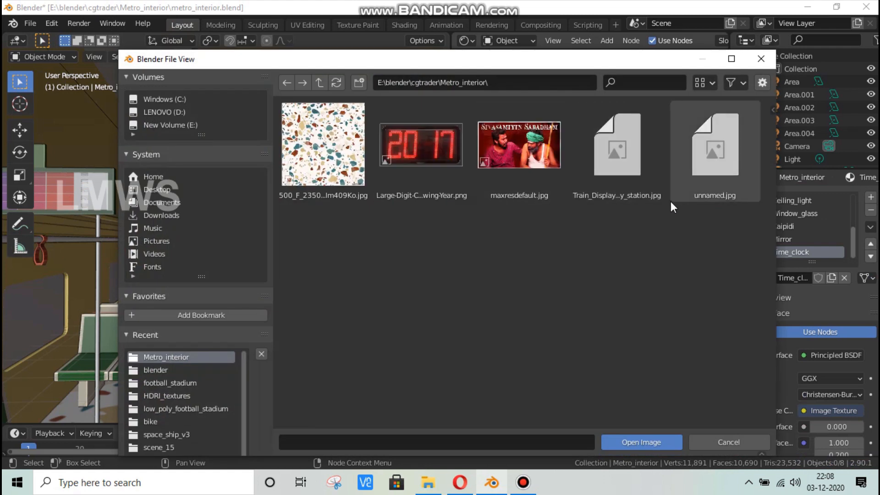
pyautogui.doubleClick(422, 151)
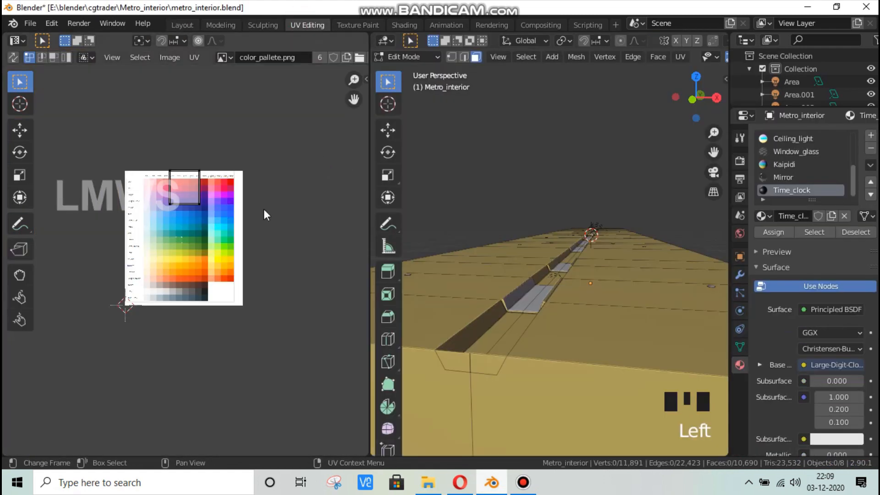
# Step: Show the Large-Digit-Clock-showing-Year.png image in the UV editor, then reveal all hidden faces and clear the UV selection
pyautogui.click(219, 58)
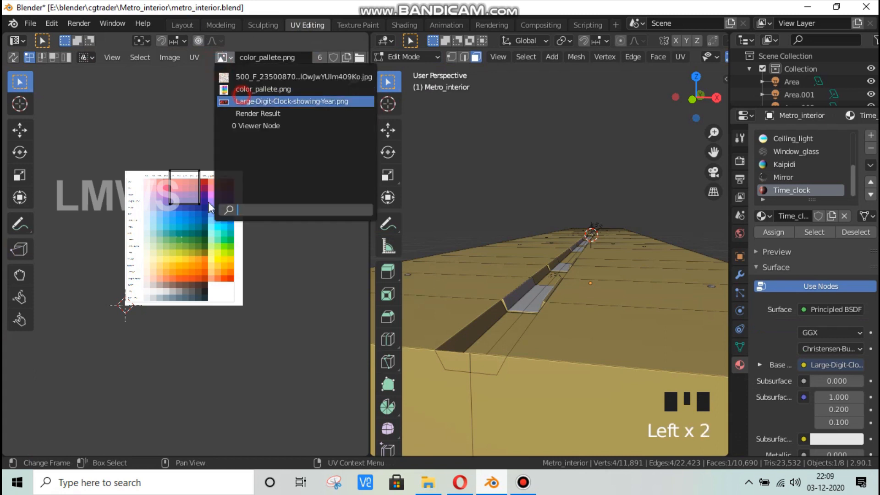
pyautogui.click(241, 100)
pyautogui.press('a')
pyautogui.press('h')
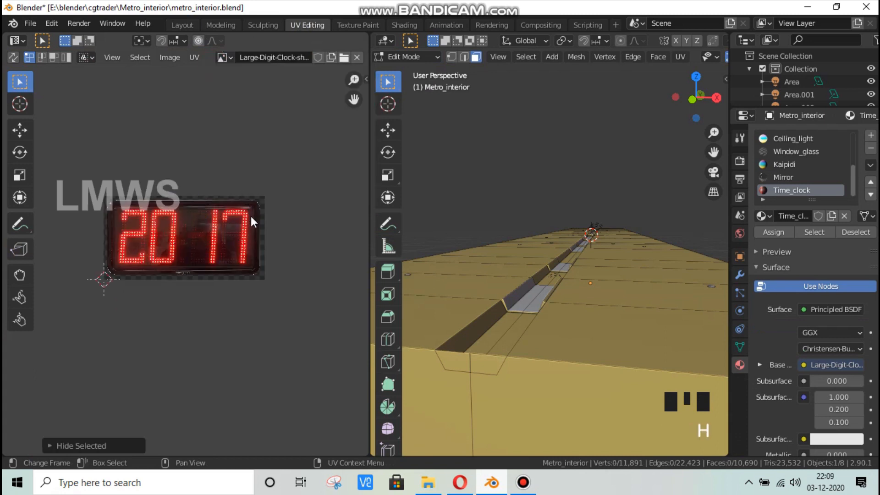
pyautogui.hotkey('alt', 'h')
pyautogui.hotkey('alt', 'a')
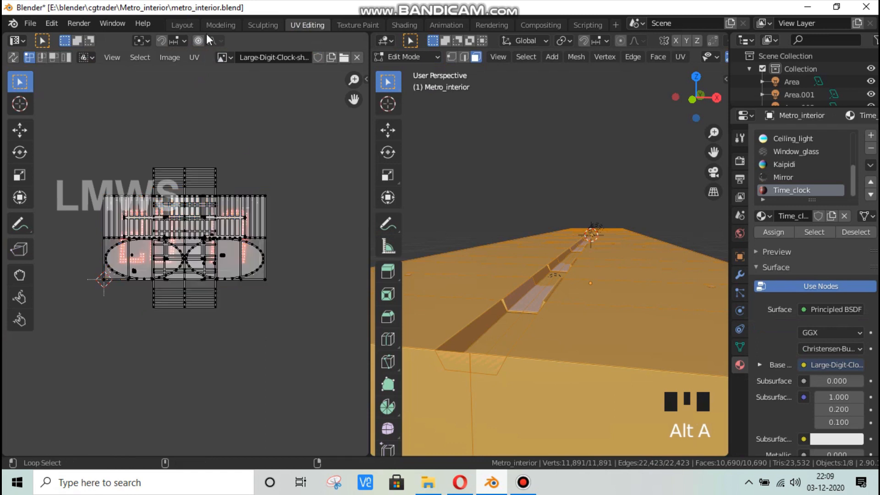
# Step: Select only the right-hand board's display face in the Layout workspace and bring up its UVs in the UV Editing workspace
pyautogui.click(183, 25)
pyautogui.click(372, 192)
pyautogui.press('Tab')
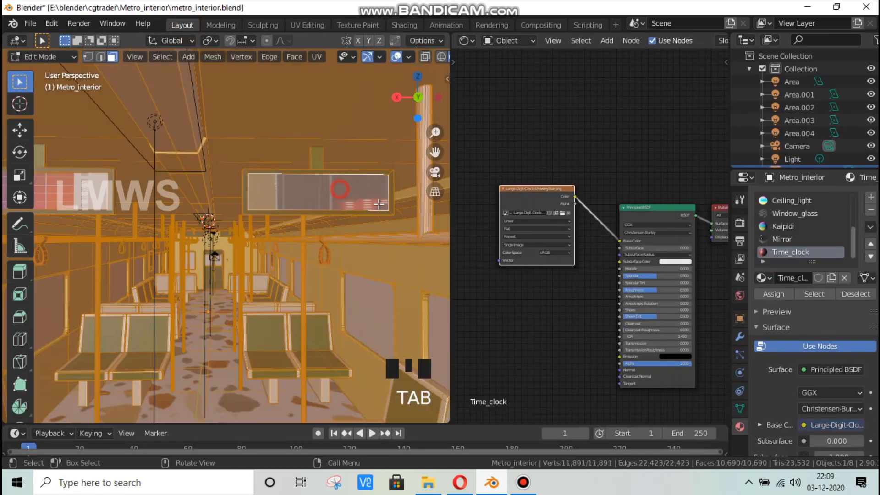
pyautogui.click(306, 25)
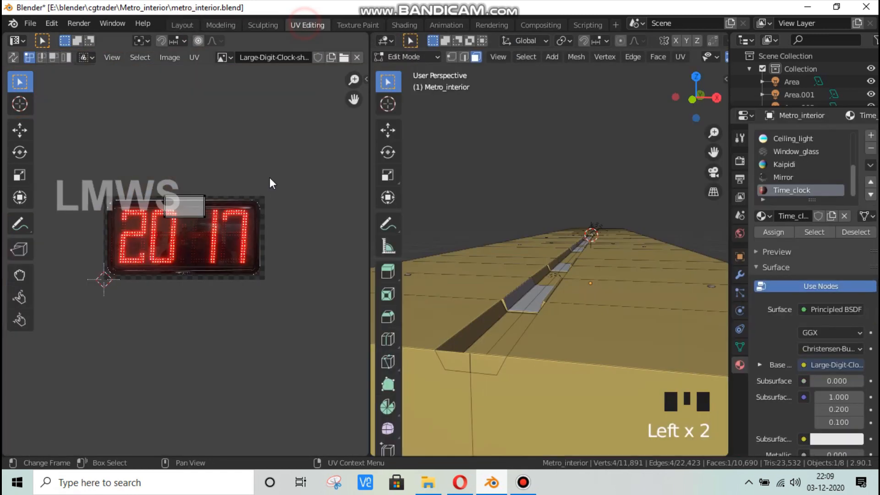
# Step: Move the display face's UVs to the middle of the clock image and stretch them along X across the clock's width
pyautogui.press('a')
pyautogui.press('g')
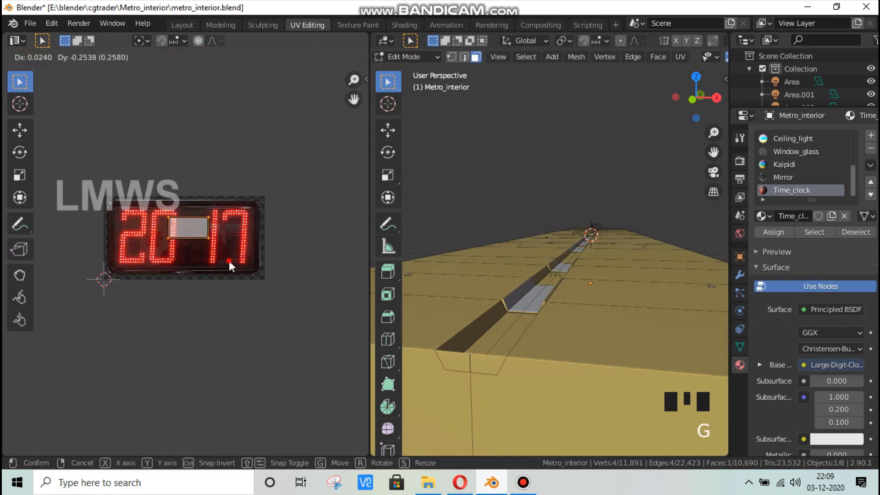
pyautogui.click(229, 261)
pyautogui.press('s')
pyautogui.press('x')
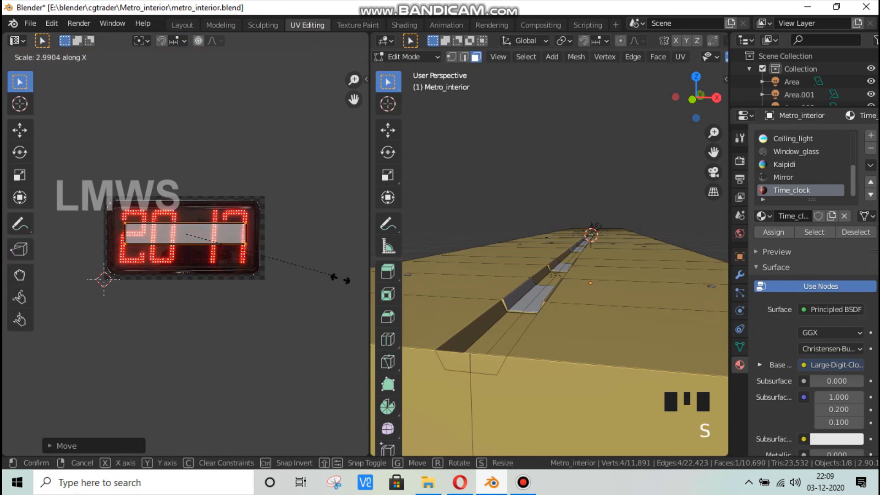
pyautogui.click(360, 291)
# Step: Scale the UVs about 2.75 along Y, centre and resize them to frame the 20 17 digits, and save the file
pyautogui.press('s')
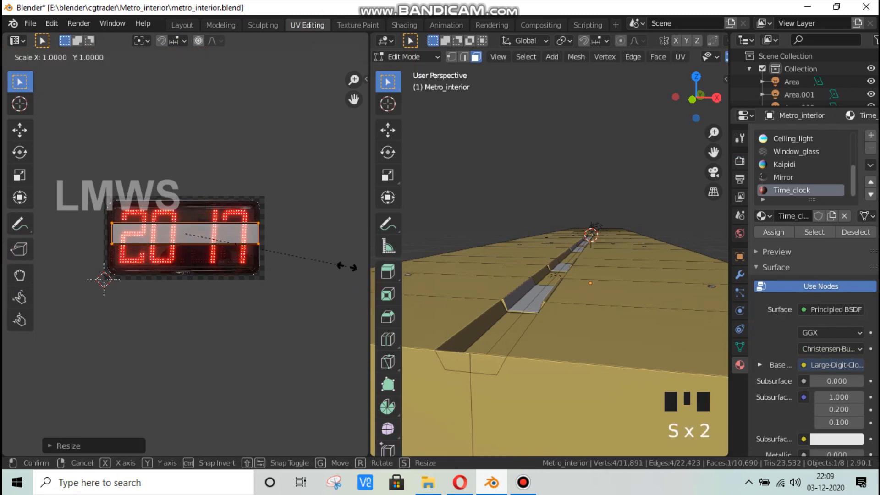
pyautogui.press('y')
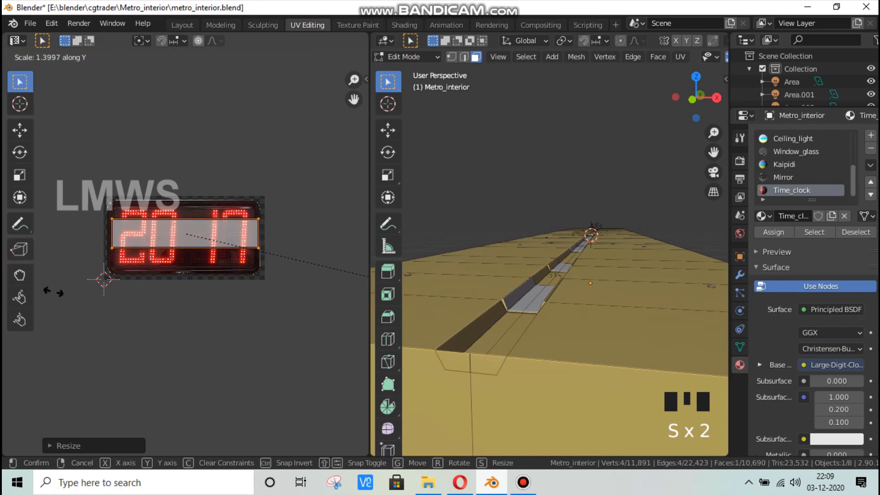
pyautogui.click(251, 409)
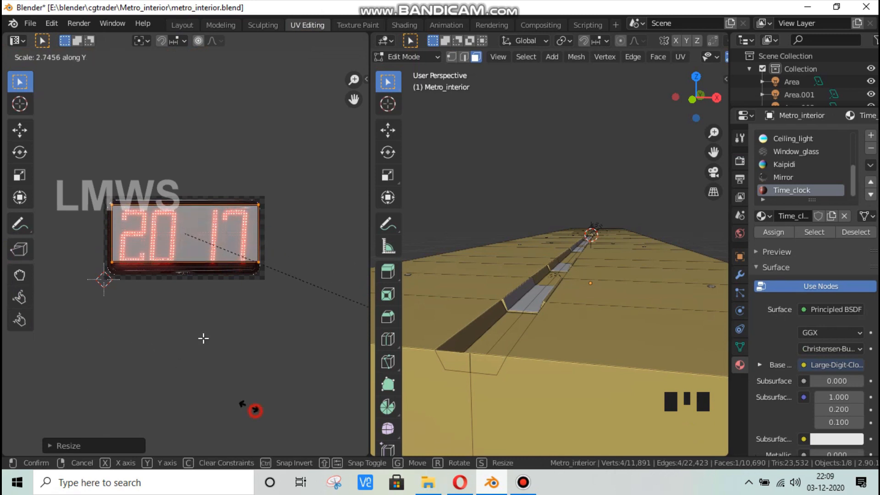
pyautogui.press('g')
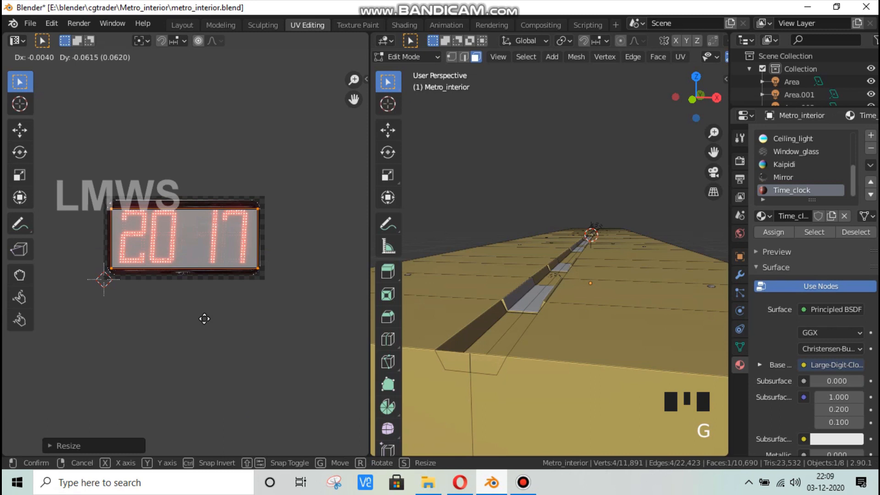
pyautogui.click(205, 316)
pyautogui.press('s')
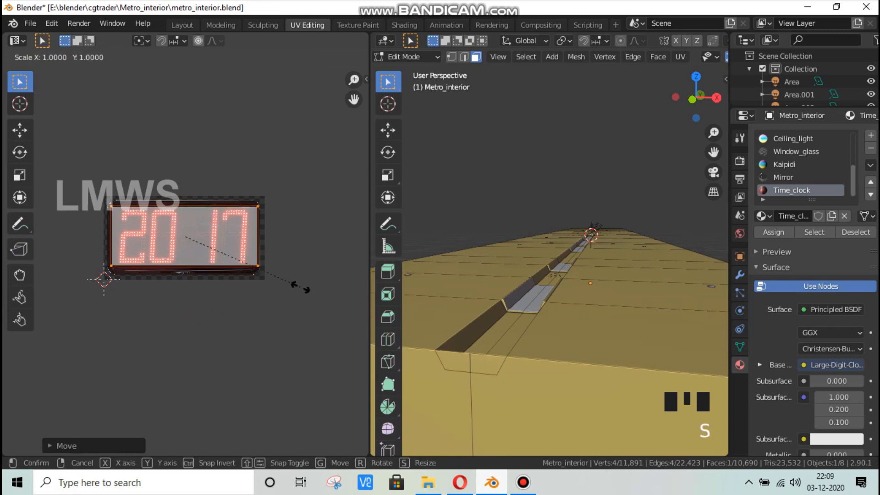
pyautogui.click(292, 287)
pyautogui.hotkey('ctrl', 's')
# Step: Check the clock face in the Layout workspace, then rotate its UVs by 90° in the UV Editing workspace
pyautogui.click(170, 22)
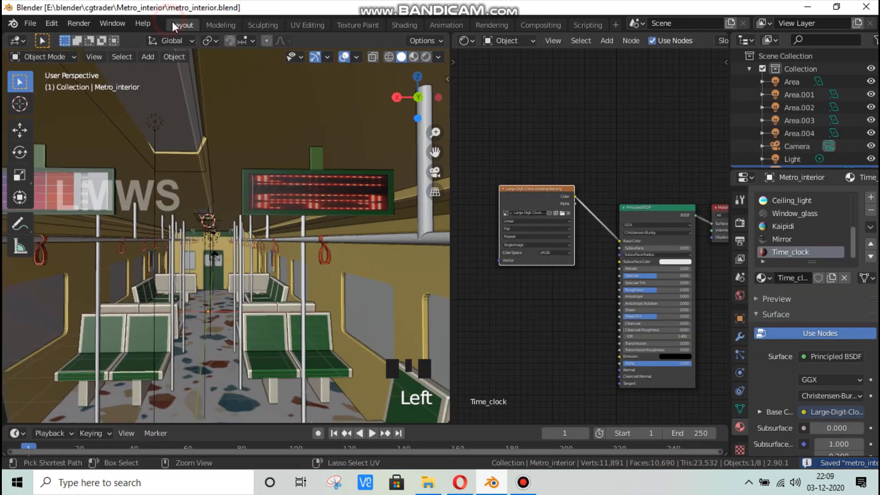
pyautogui.scroll(2, 350, 200)
pyautogui.scroll(-2, 330, 198)
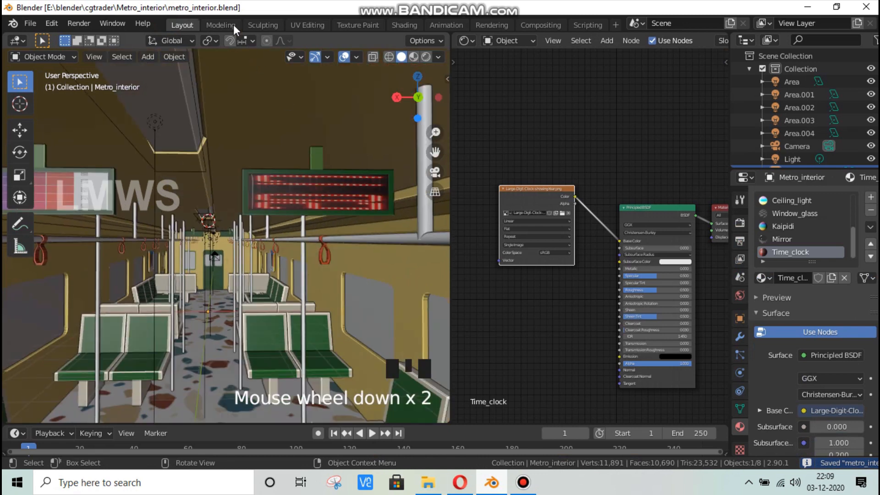
pyautogui.click(318, 24)
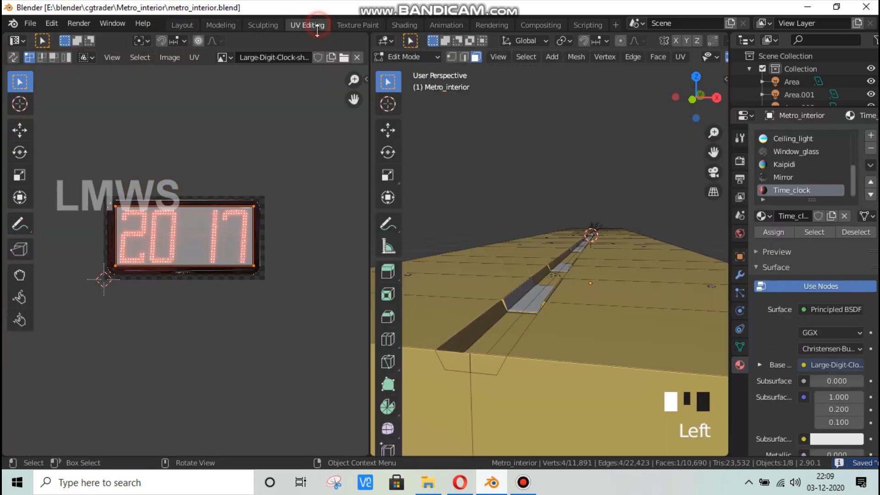
pyautogui.write('r90')
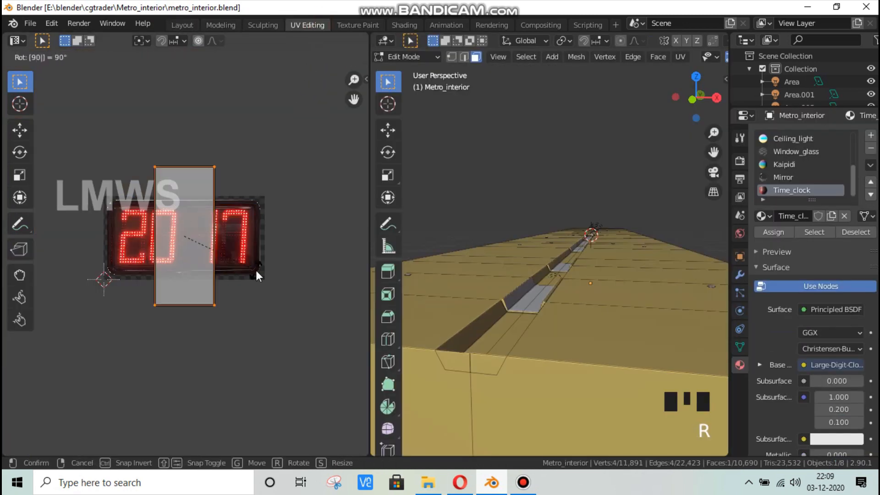
pyautogui.press('Return')
# Step: Switch the Layout viewport to Material Preview to inspect the rotated clock face, then return to its UVs
pyautogui.click(192, 23)
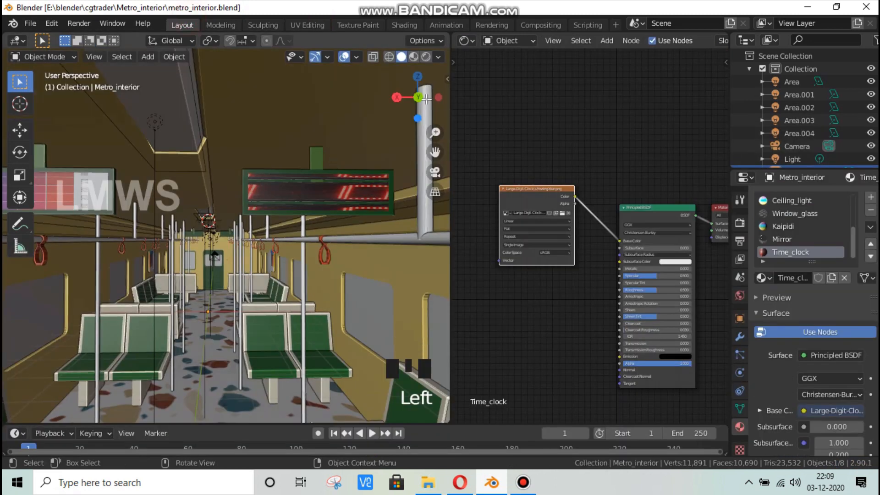
pyautogui.click(415, 57)
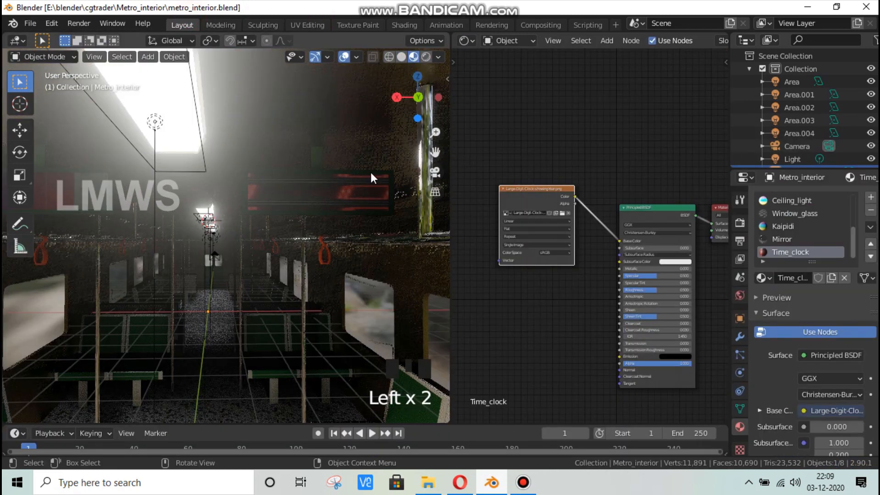
pyautogui.click(181, 22)
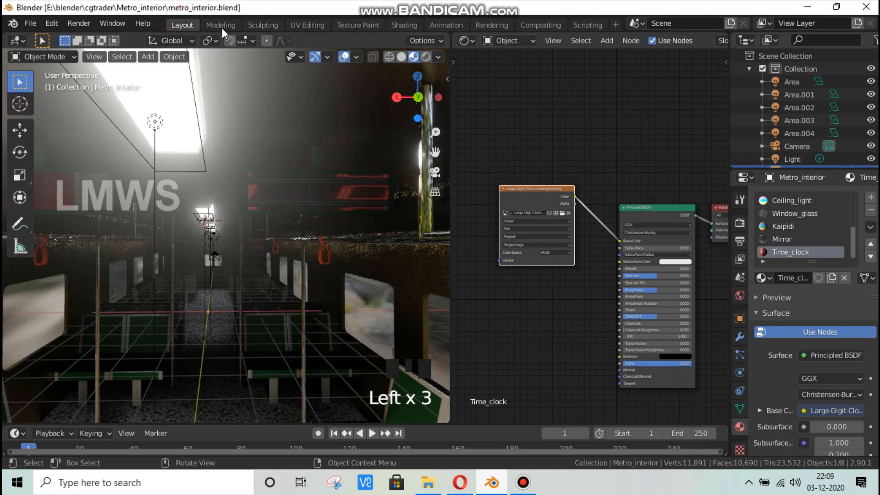
pyautogui.click(294, 23)
pyautogui.click(297, 25)
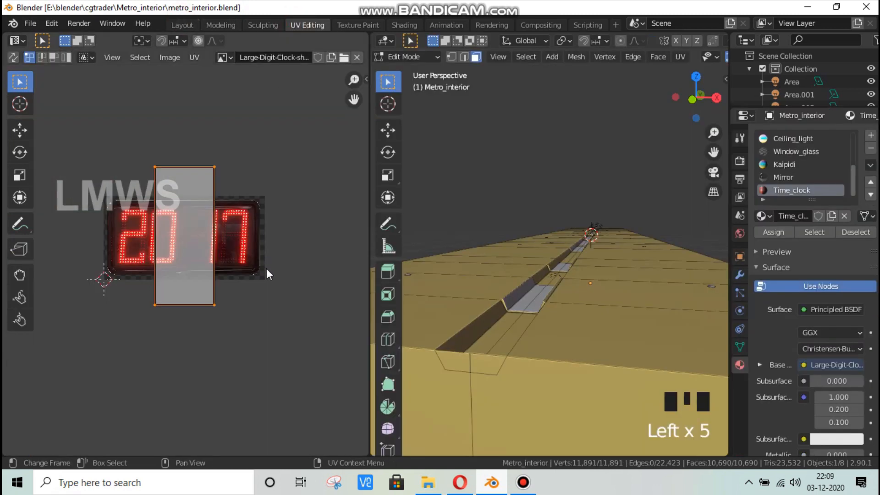
# Step: Scale the rotated UVs to about half size and stretch them along X to frame the 20 17 digits
pyautogui.press('s')
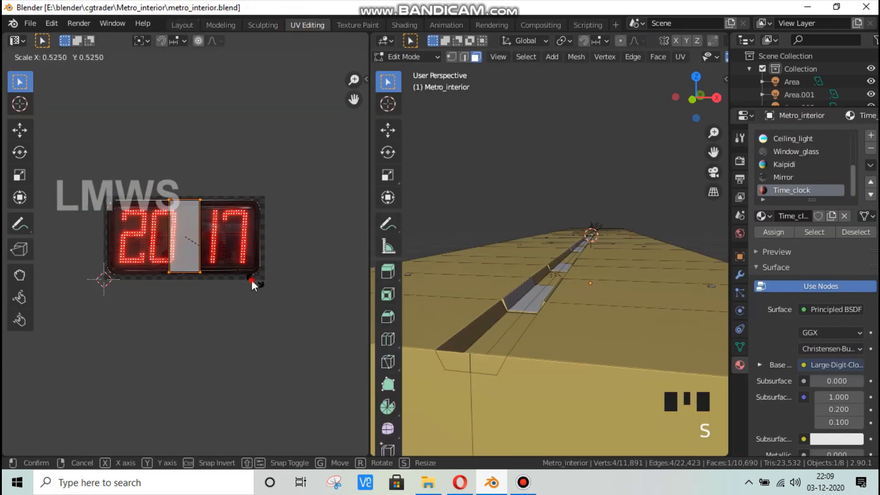
pyautogui.click(251, 280)
pyautogui.press('s')
pyautogui.press('x')
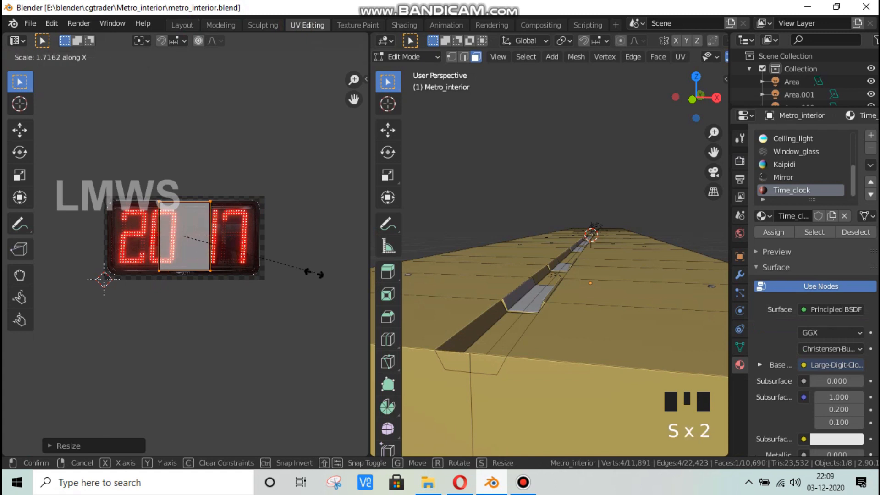
pyautogui.click(183, 305)
# Step: Check the clock's orientation in the Layout workspace and rotate the display face's UVs by 180°
pyautogui.click(187, 26)
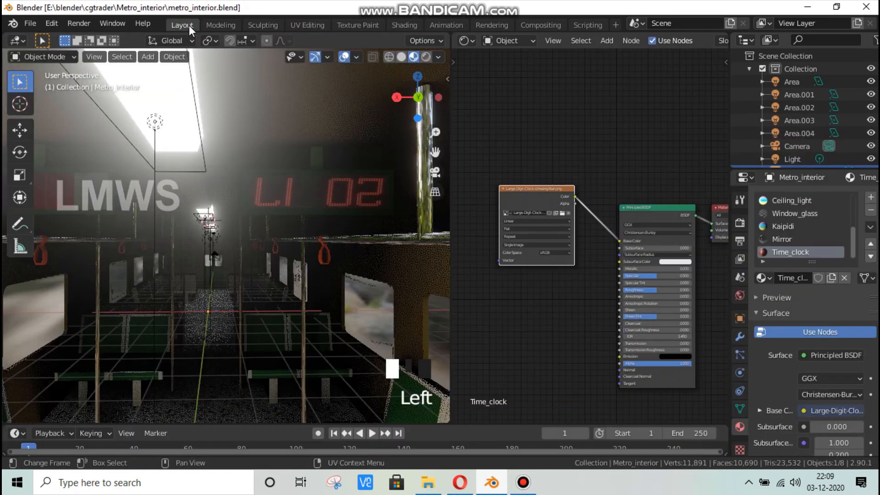
pyautogui.click(306, 25)
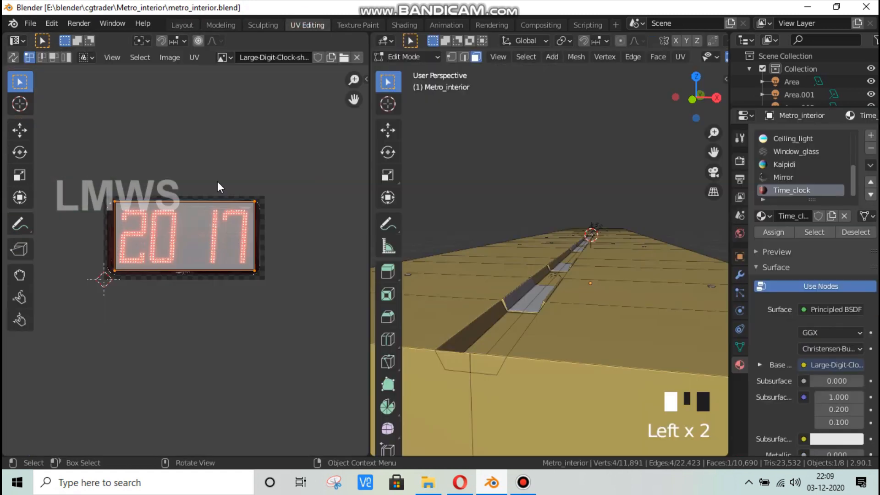
pyautogui.press('r')
pyautogui.press('1')
pyautogui.press('Return')
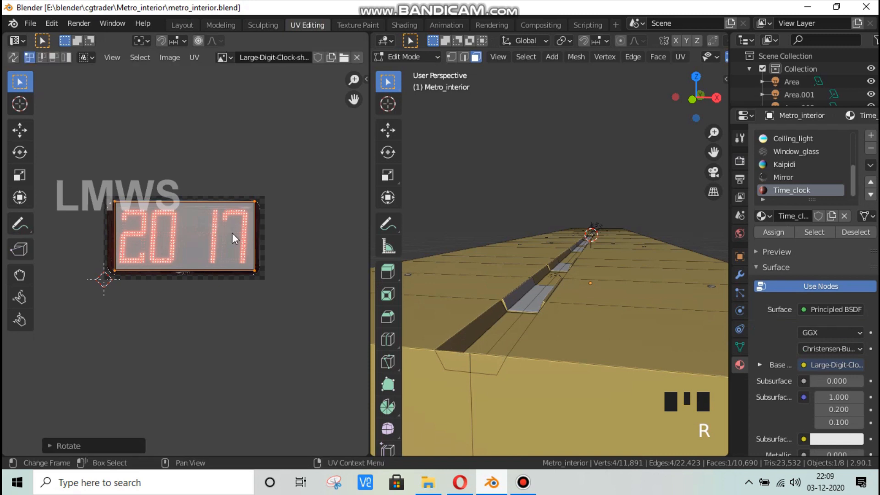
# Step: Inspect the clock display in the Layout workspace and save the file
pyautogui.click(186, 22)
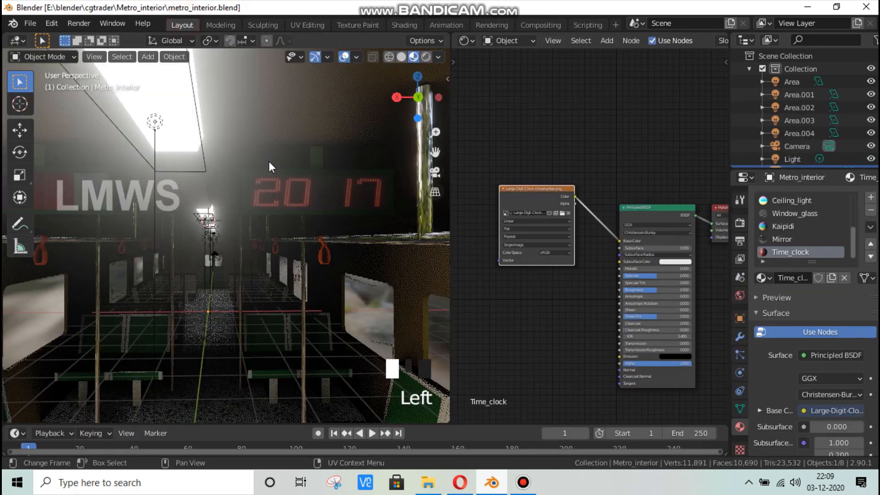
pyautogui.scroll(3, 303, 194)
pyautogui.scroll(-3, 301, 194)
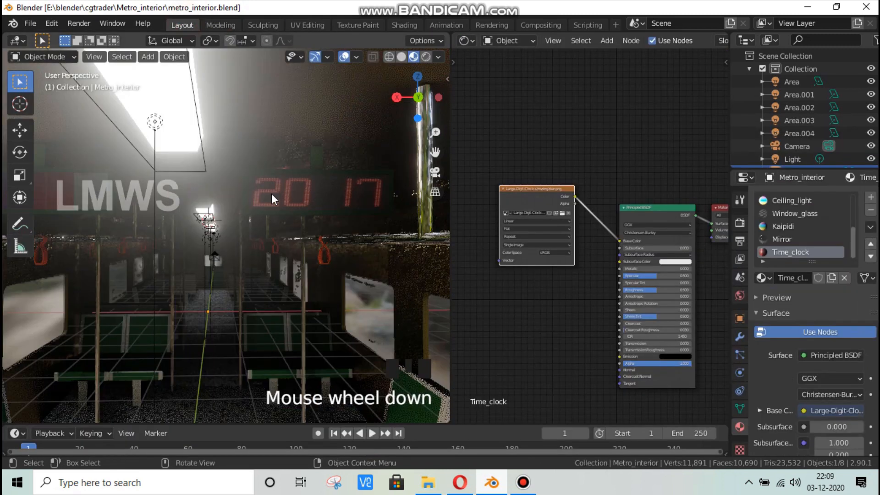
pyautogui.scroll(-1, 566, 289)
pyautogui.hotkey('ctrl', 's')
# Step: Add an Emission node fed by the clock image in the Time_clock material and connect it to the Material Output's Surface
pyautogui.scroll(-1, 567, 294)
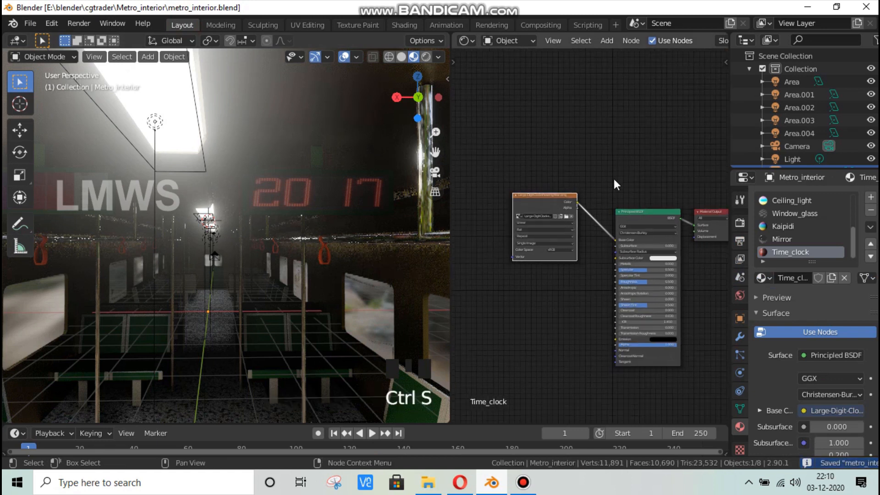
pyautogui.hotkey('shift', 'a')
pyautogui.click(616, 179)
pyautogui.write('emis')
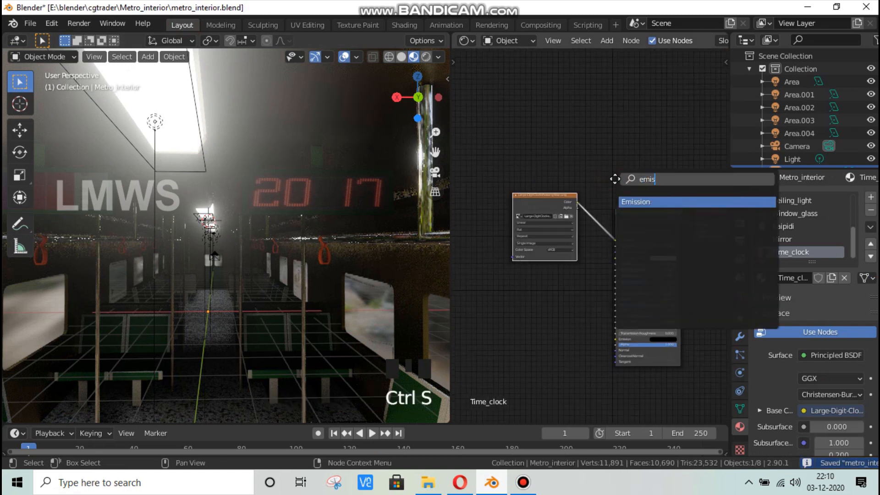
pyautogui.press('Return')
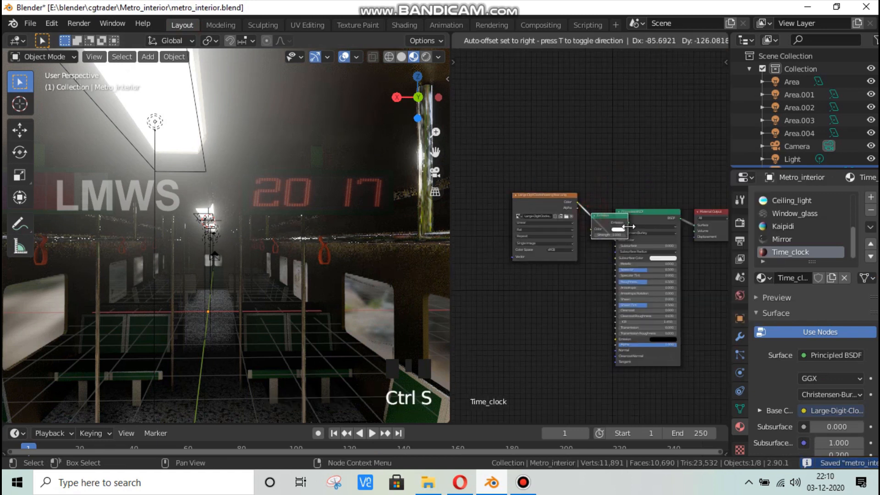
pyautogui.click(599, 216)
pyautogui.scroll(-1, 648, 237)
pyautogui.scroll(-1, 648, 238)
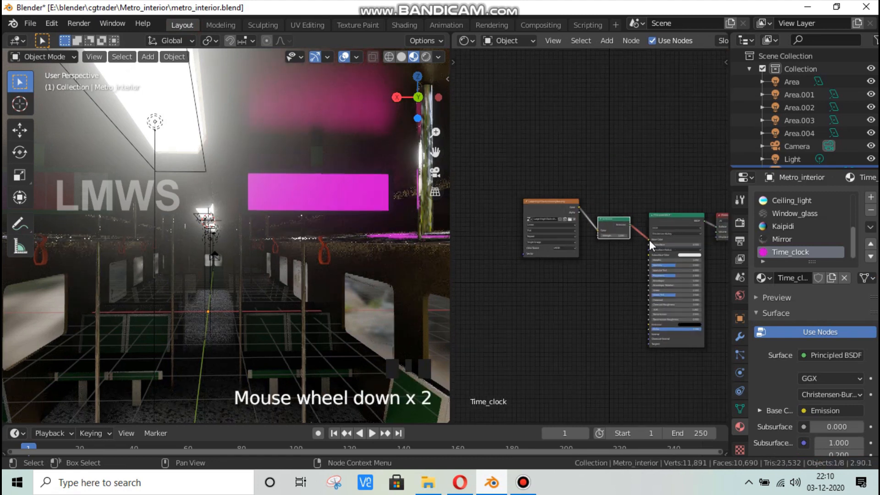
pyautogui.moveTo(629, 224); pyautogui.dragTo(717, 227)
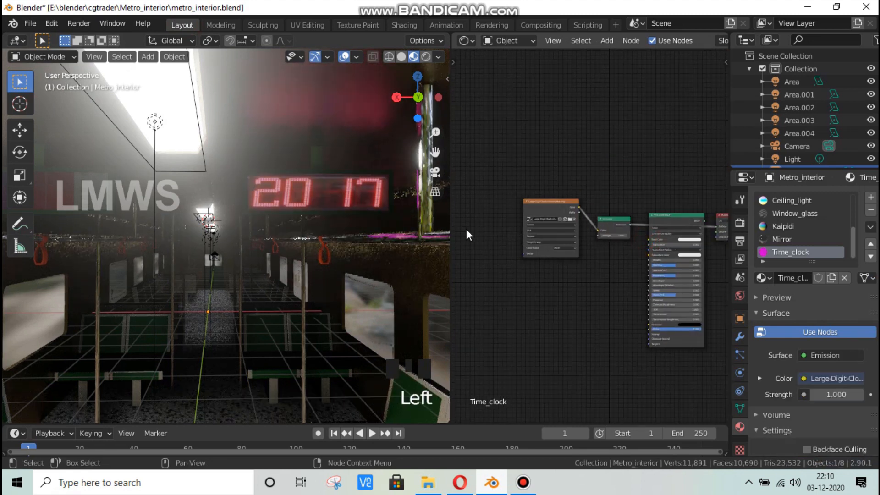
# Step: Switch the viewport to Rendered shading and set the clock's Emission strength to 3
pyautogui.scroll(3, 349, 194)
pyautogui.scroll(-2, 367, 179)
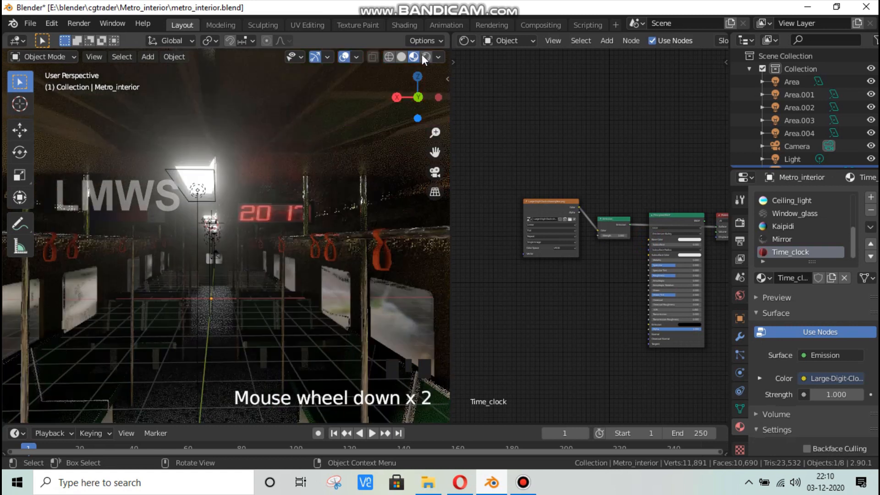
pyautogui.click(426, 56)
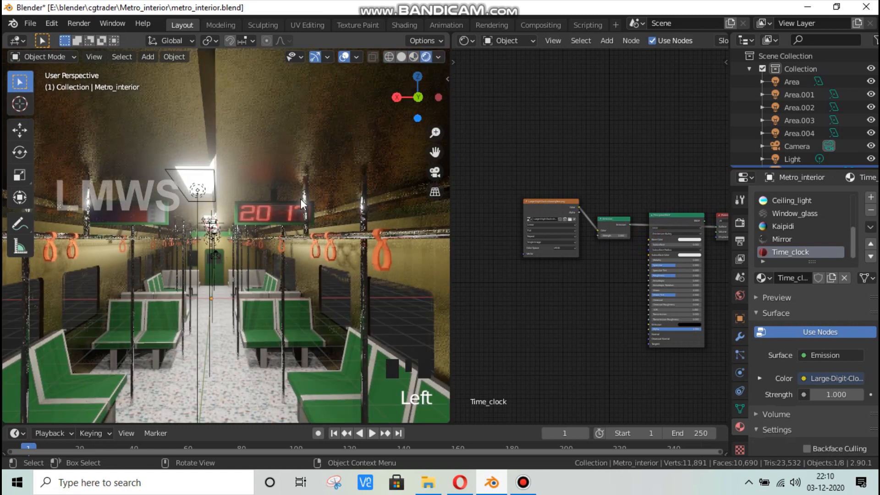
pyautogui.click(617, 234)
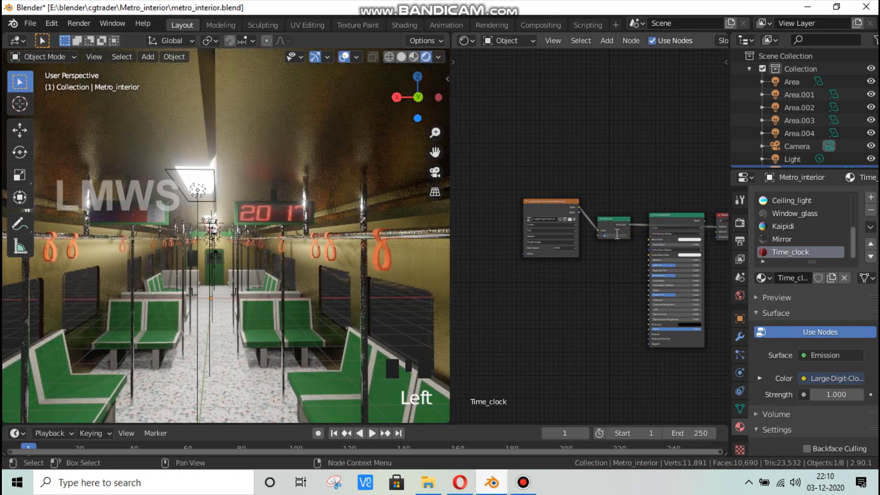
pyautogui.click(617, 236)
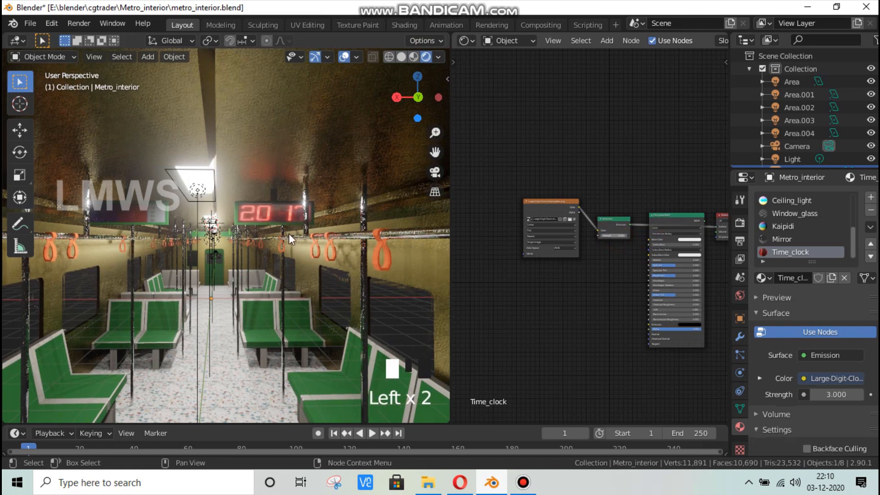
pyautogui.scroll(-1, 281, 234)
pyautogui.scroll(3, 235, 233)
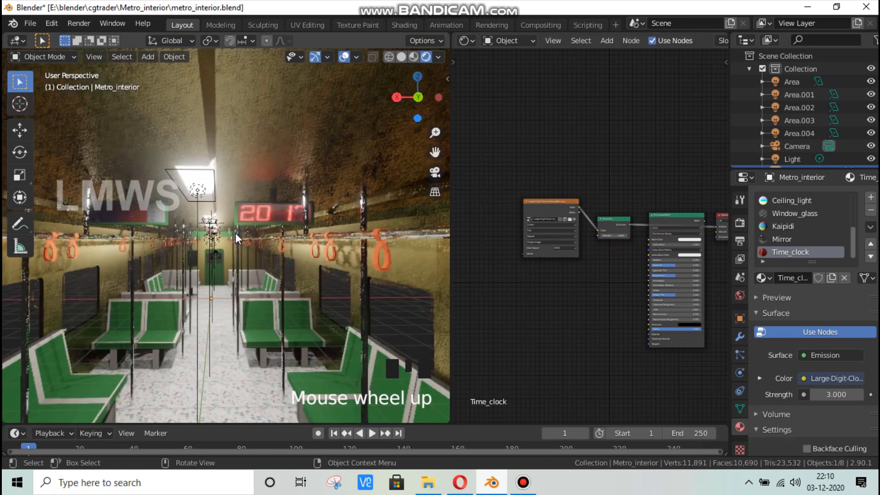
# Step: Turn the view to the boards' blank sides and select the left-hand board's display face in Edit Mode
pyautogui.hotkey('alt', 'a')
pyautogui.scroll(-3, 254, 226)
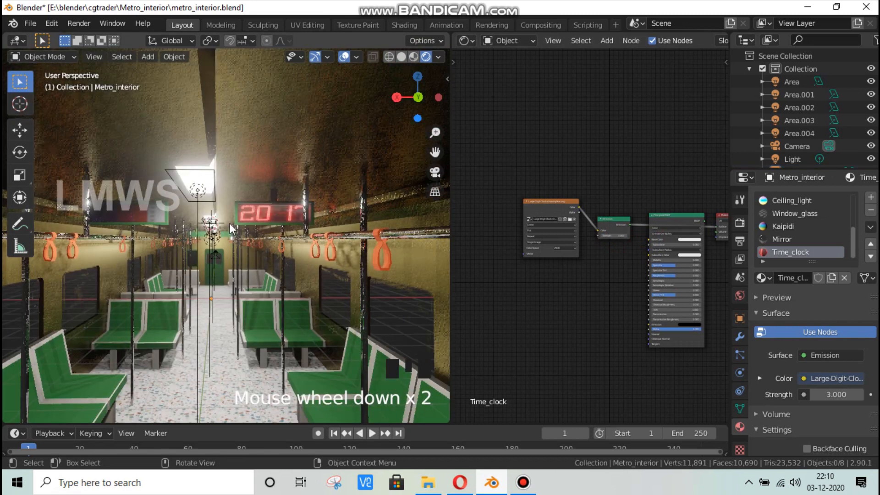
pyautogui.moveTo(426, 97)
pyautogui.mouseDown()
pyautogui.moveTo(329, 102)
pyautogui.moveTo(421, 99)
pyautogui.mouseUp()
pyautogui.scroll(1, 235, 188)
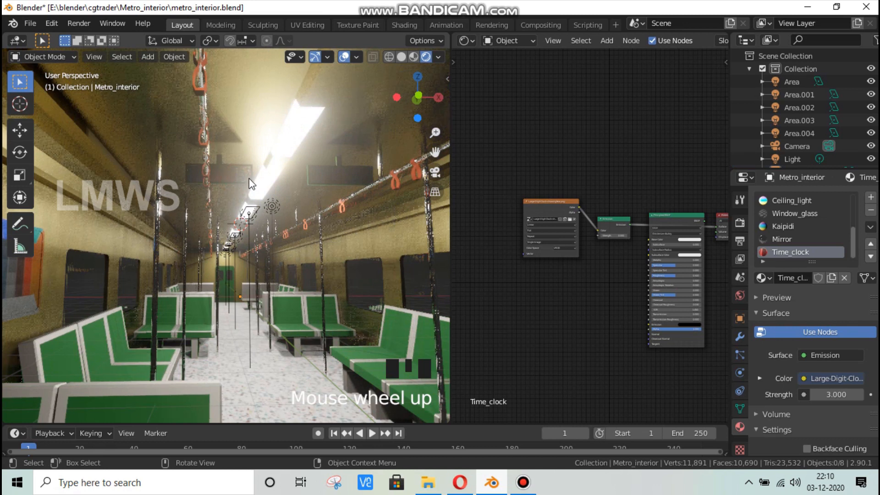
pyautogui.click(249, 177)
pyautogui.press('Tab')
pyautogui.click(252, 174)
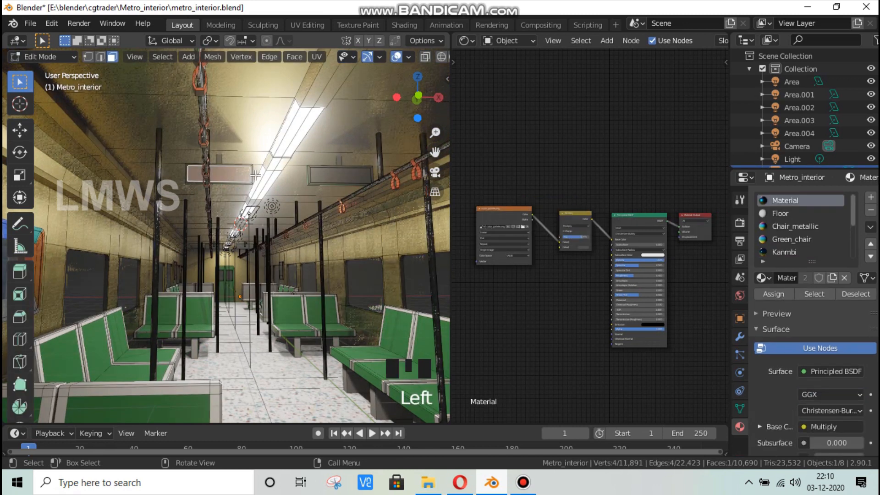
# Step: Show the mesh as a wireframe from the front and unwrap the selected display face with Project From View
pyautogui.press('KP_1')
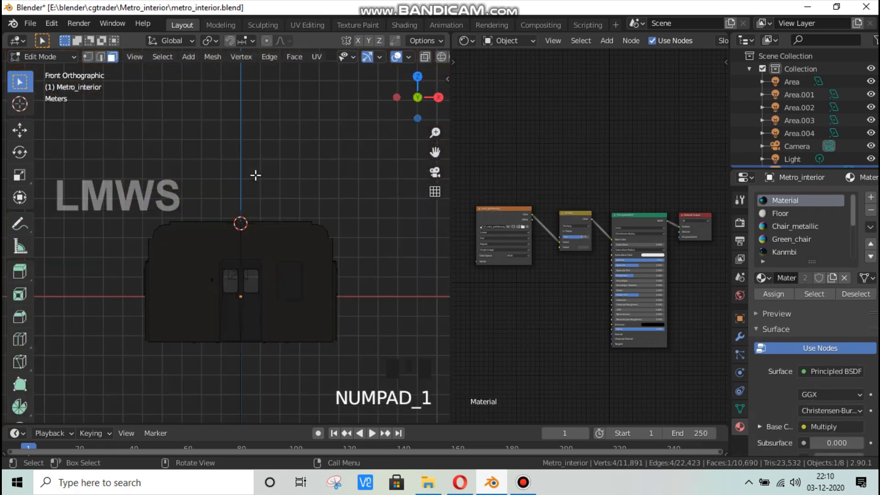
pyautogui.scroll(-3, 425, 58)
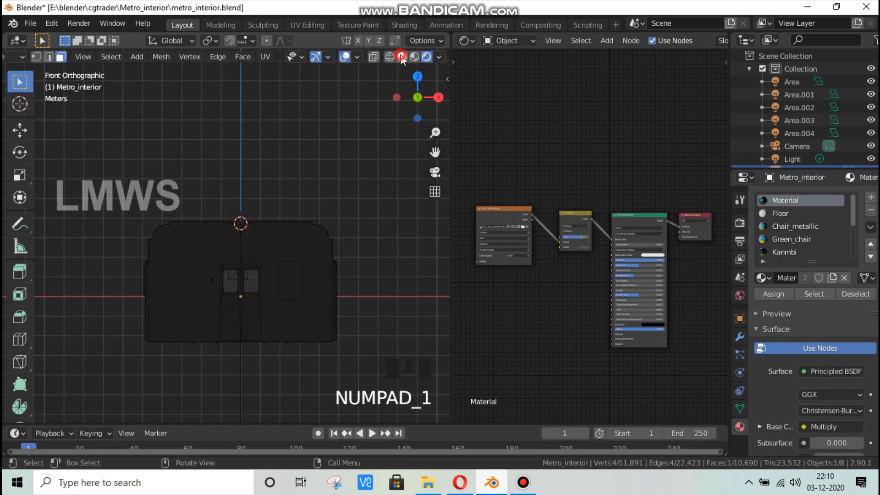
pyautogui.click(401, 56)
pyautogui.click(389, 59)
pyautogui.scroll(2, 295, 249)
pyautogui.scroll(-2, 298, 245)
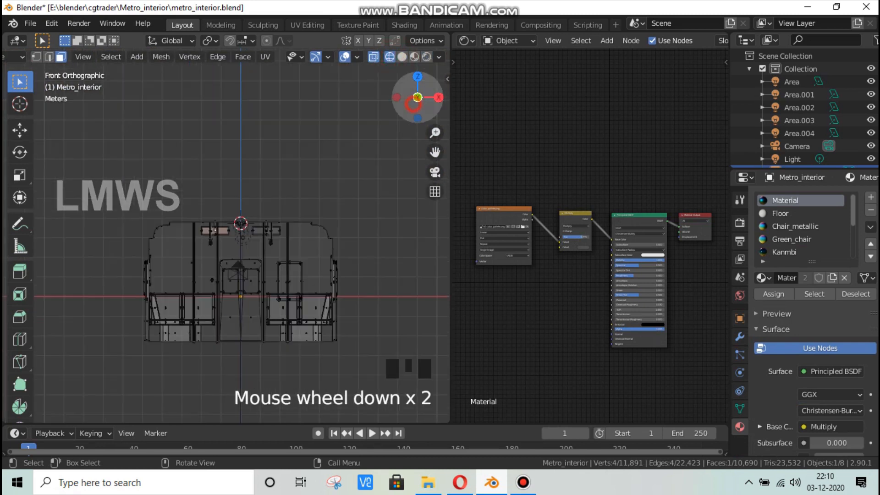
pyautogui.moveTo(417, 97); pyautogui.dragTo(412, 105)
pyautogui.press('KP_1')
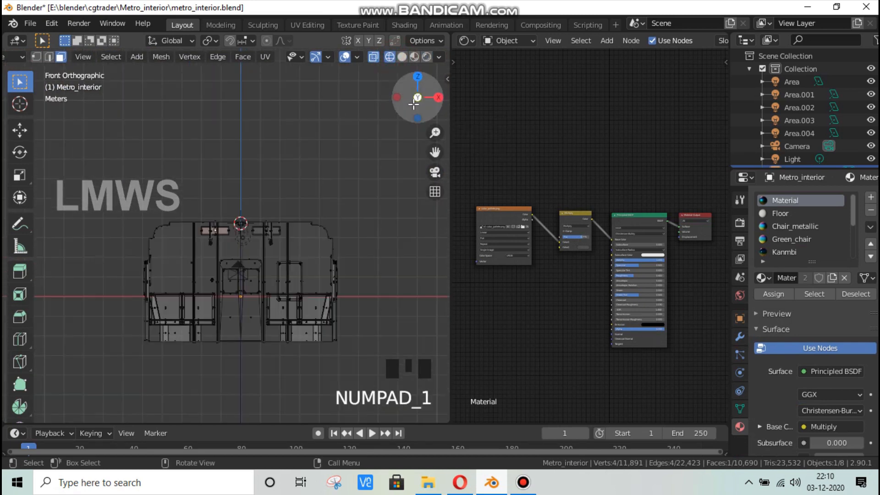
pyautogui.scroll(4, 387, 208)
pyautogui.press('u')
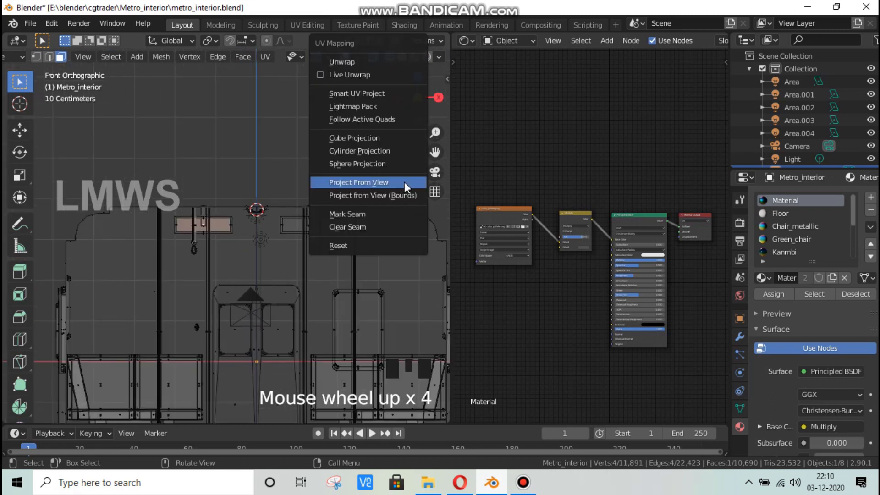
pyautogui.click(405, 182)
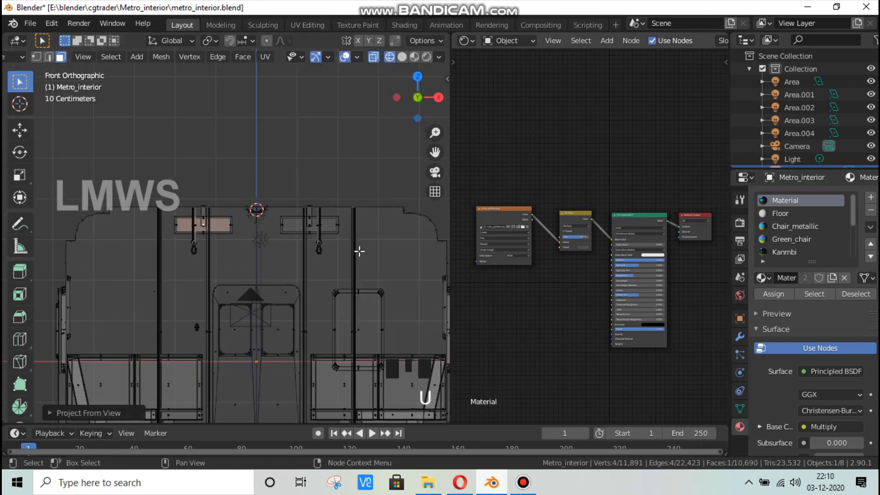
pyautogui.scroll(-5, 801, 244)
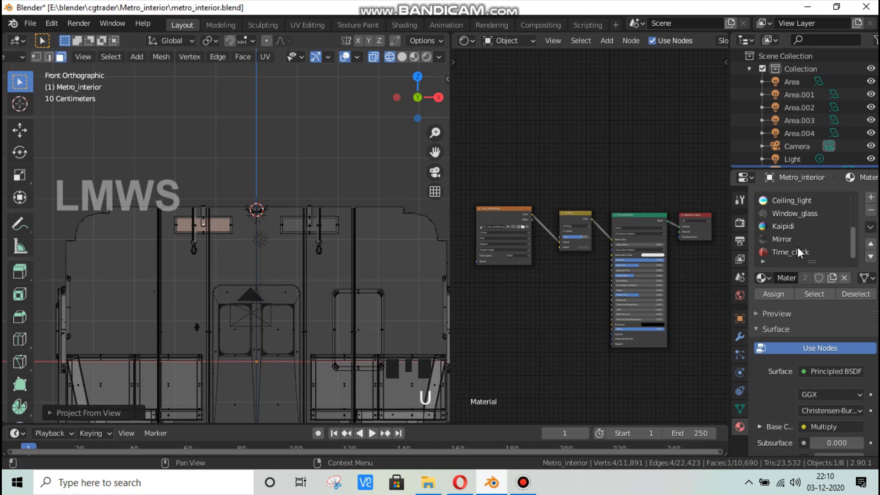
# Step: Assign the Time_clock material to the selected display face and delete that material's unused Principled BSDF node
pyautogui.click(797, 250)
pyautogui.click(773, 293)
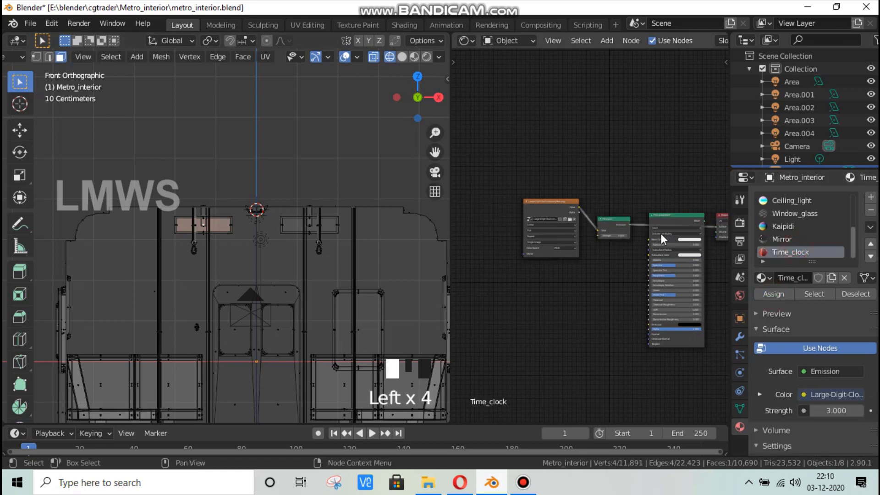
pyautogui.click(677, 217)
pyautogui.press('Delete')
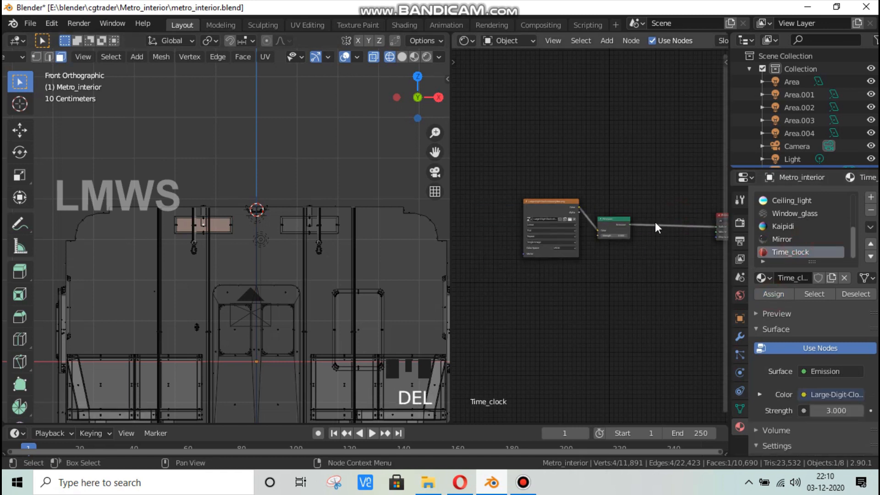
# Step: Scale and move the display face's UVs so they cover the red 20 17 digits of the clock image
pyautogui.click(304, 25)
pyautogui.press('a')
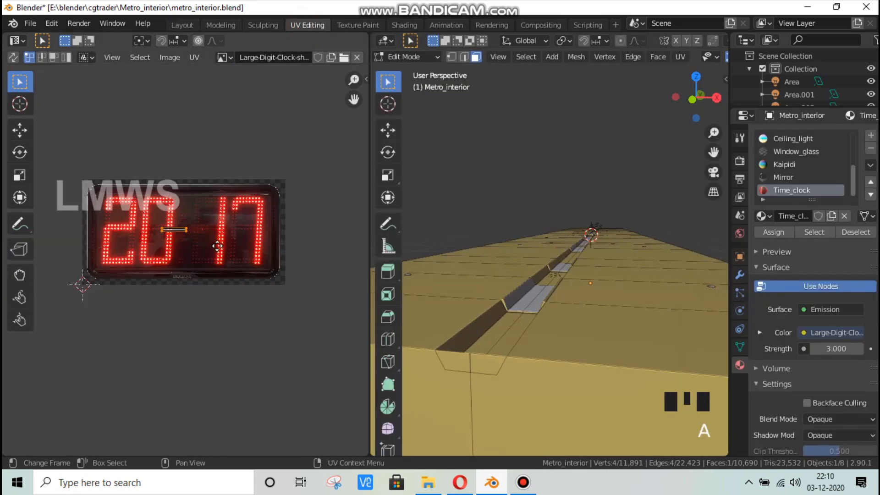
pyautogui.press('g')
pyautogui.press('s')
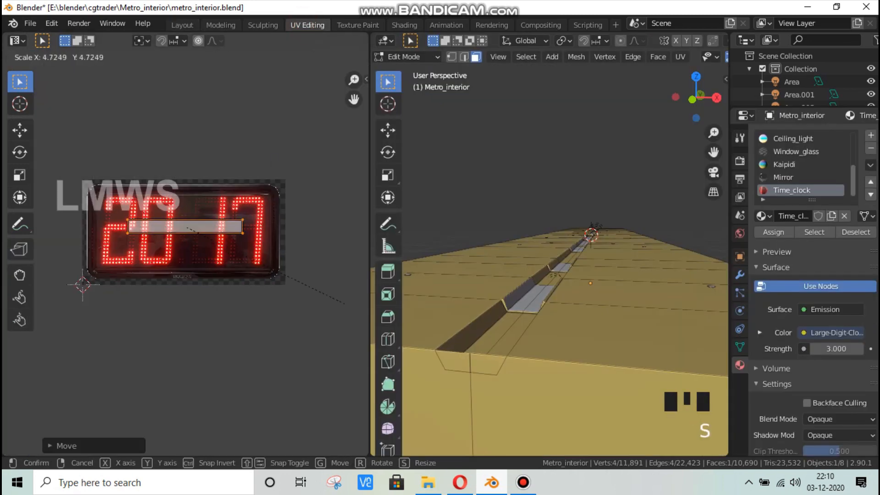
pyautogui.click(69, 351)
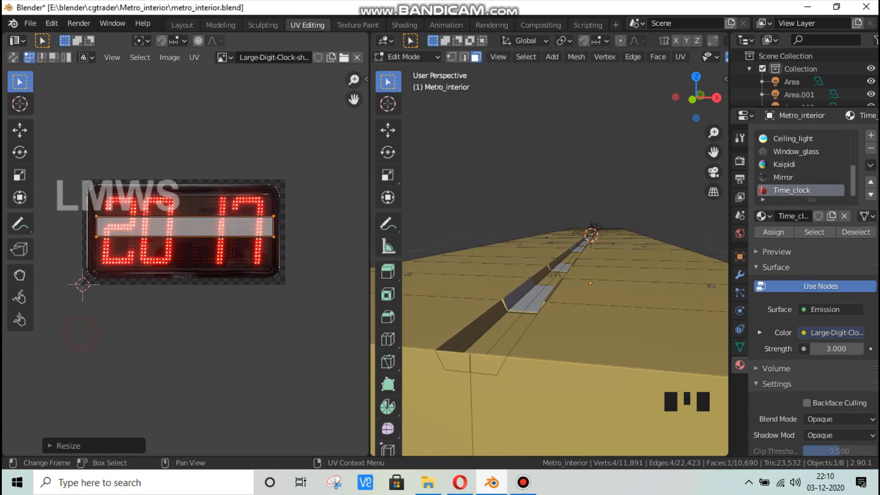
pyautogui.press('s')
pyautogui.press('y')
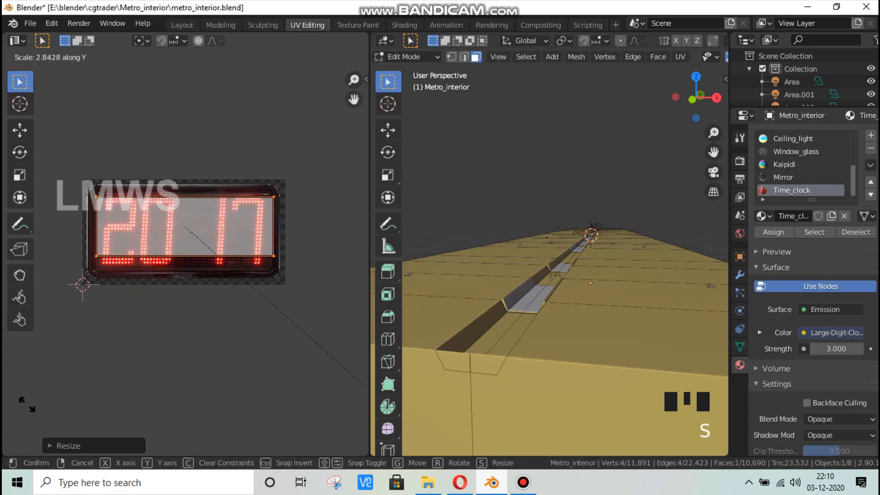
pyautogui.click(83, 428)
pyautogui.press('g')
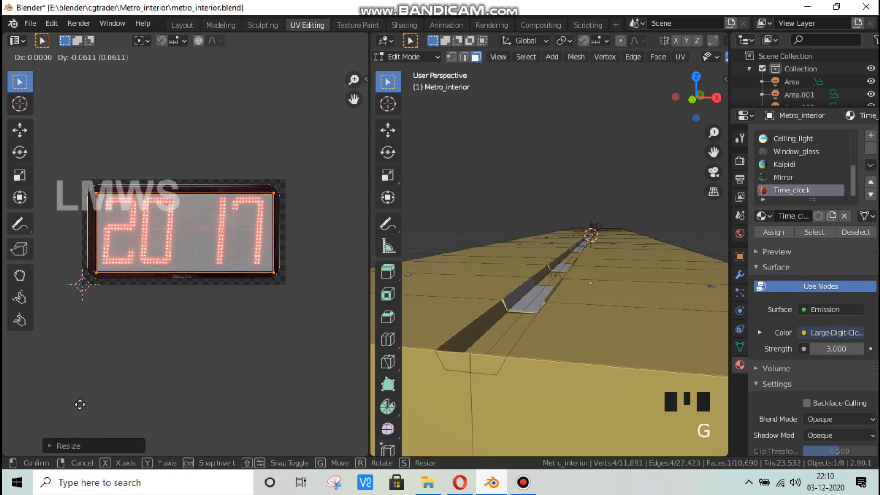
pyautogui.click(80, 404)
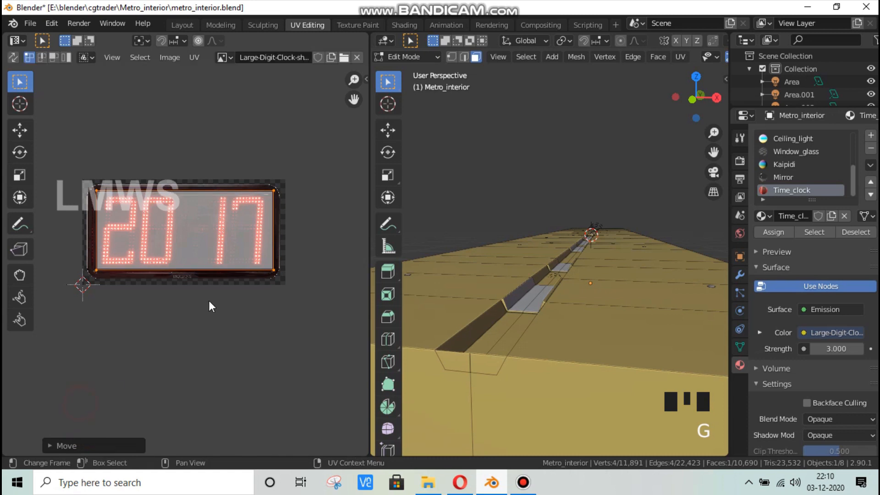
# Step: Check the clock board inside the carriage in Rendered shading and save the file
pyautogui.click(182, 24)
pyautogui.scroll(2, 535, 207)
pyautogui.click(402, 56)
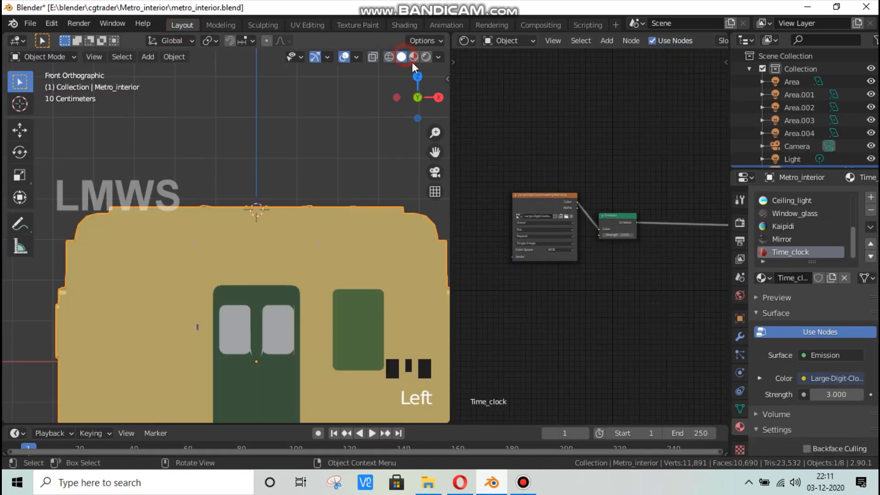
pyautogui.click(414, 58)
pyautogui.click(426, 57)
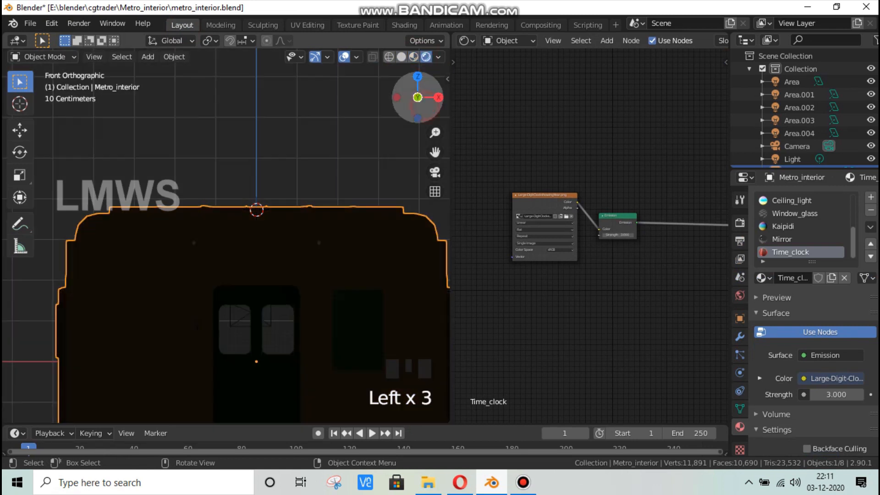
pyautogui.moveTo(421, 104); pyautogui.dragTo(400, 99)
pyautogui.moveTo(418, 98); pyautogui.dragTo(401, 186)
pyautogui.scroll(-1, 401, 187)
pyautogui.moveTo(435, 133); pyautogui.dragTo(435, 170)
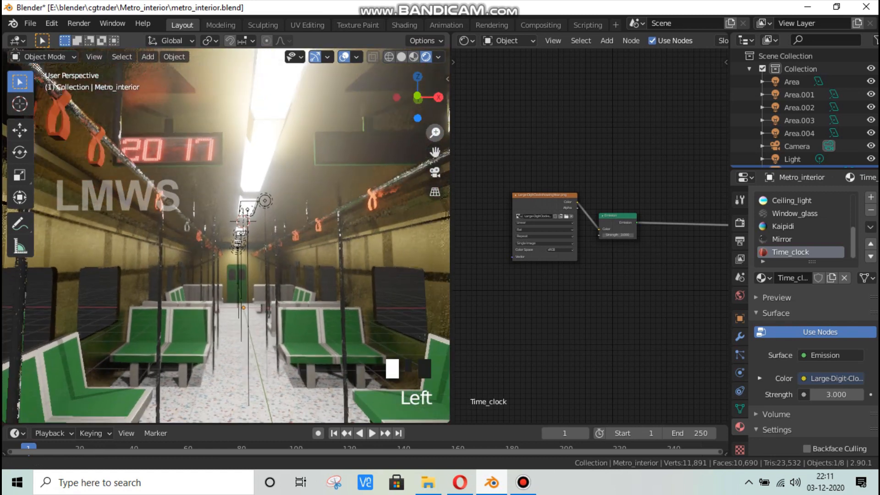
pyautogui.hotkey('ctrl', 's')
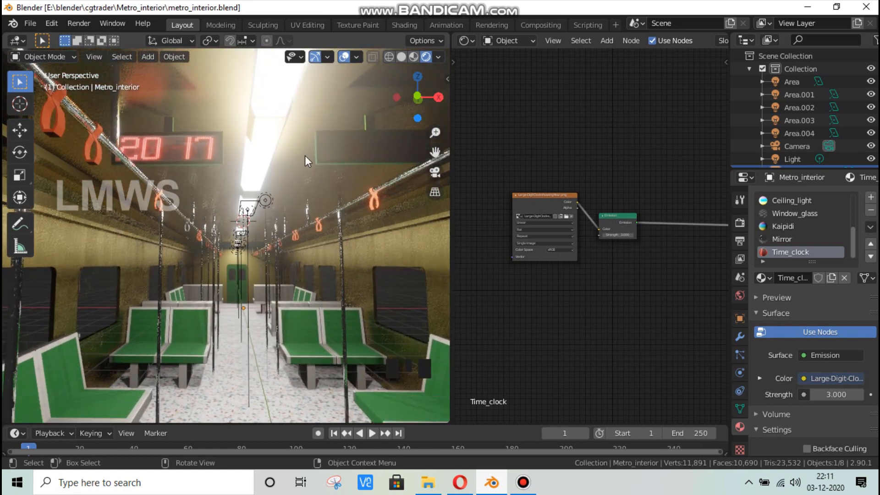
# Step: Return the viewport to Solid shading and select the right-hand board's display face in Edit Mode
pyautogui.click(407, 58)
pyautogui.click(343, 152)
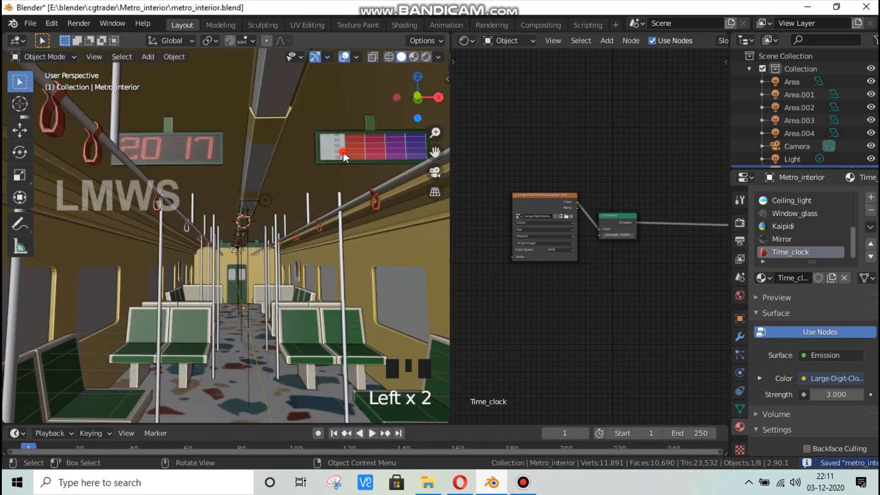
pyautogui.click(344, 152)
pyautogui.press('Tab')
pyautogui.click(361, 148)
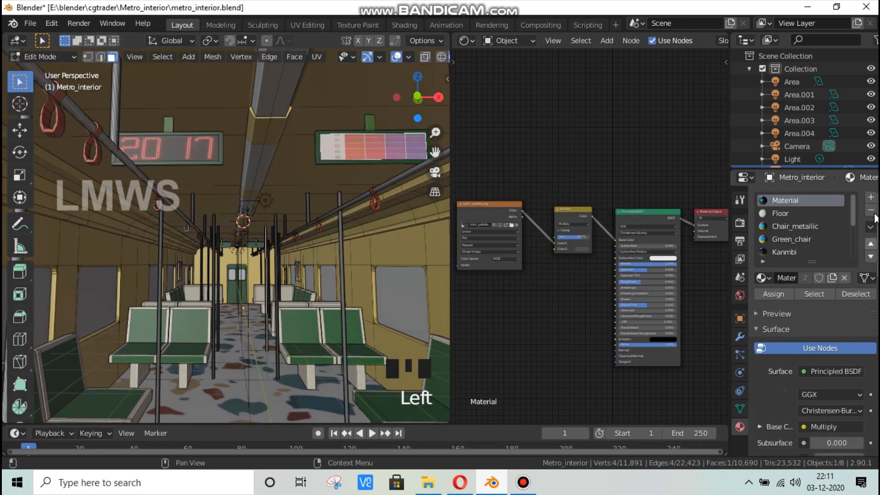
# Step: Create a new material named Station_names in its own slot and assign it to the selected display face
pyautogui.click(870, 197)
pyautogui.click(789, 281)
pyautogui.click(788, 278)
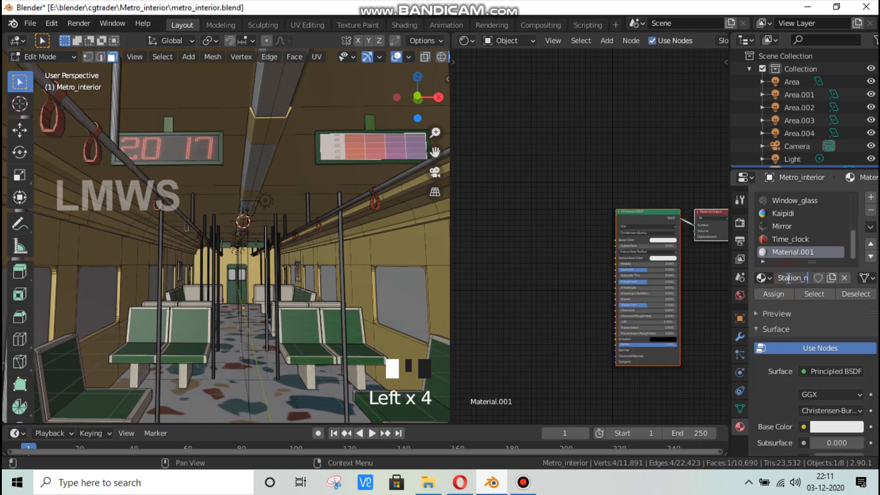
pyautogui.write('Station_names')
pyautogui.press('Return')
pyautogui.click(523, 482)
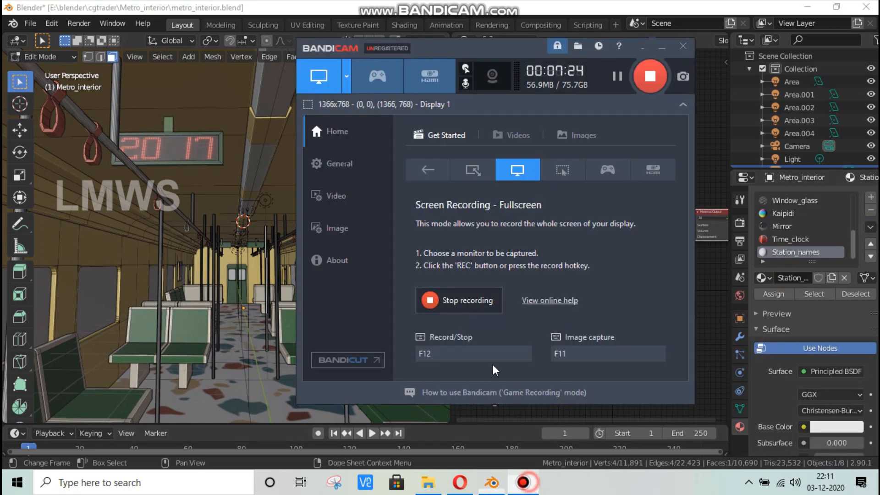
pyautogui.click(490, 4)
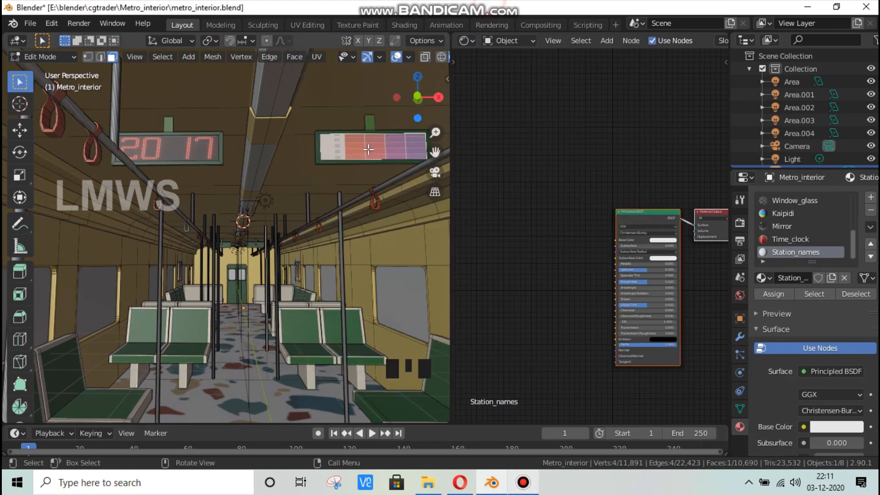
pyautogui.click(773, 294)
# Step: Add an Image Texture node to the Station_names material and delete its Principled BSDF node
pyautogui.hotkey('shift', 'a')
pyautogui.click(540, 201)
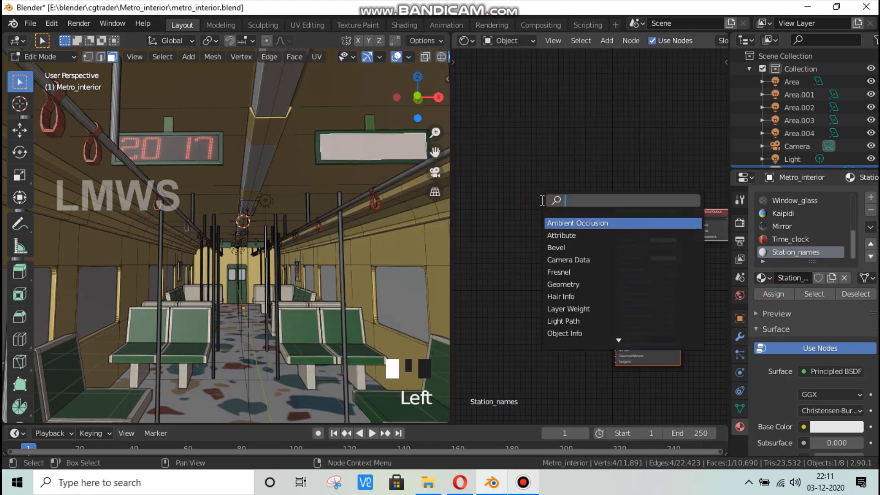
pyautogui.write('img')
pyautogui.press('Return')
pyautogui.click(515, 204)
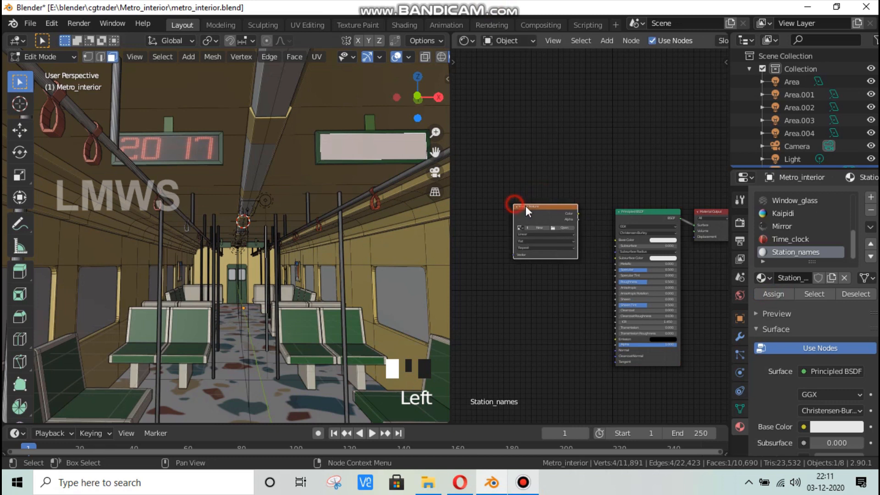
pyautogui.scroll(2, 591, 211)
pyautogui.click(643, 210)
pyautogui.press('Delete')
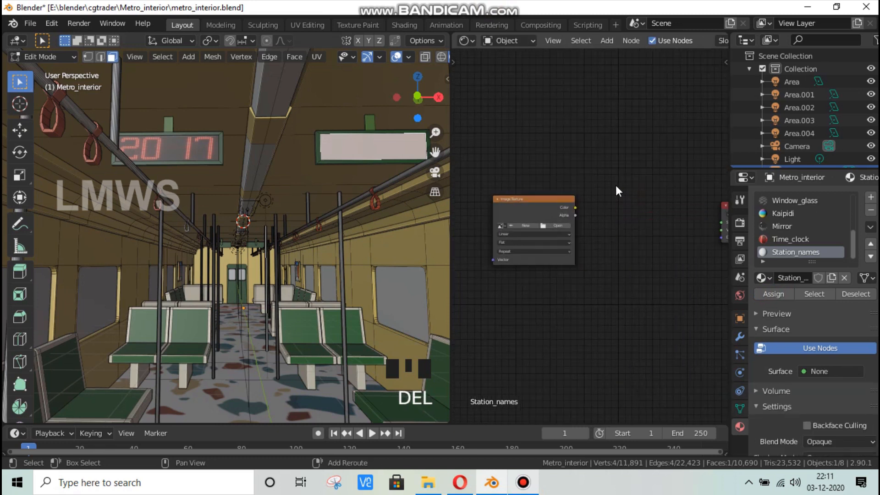
# Step: Add an Emission node, feed it the Image Texture's color and connect it to the Material Output's Surface
pyautogui.hotkey('shift', 'a')
pyautogui.write('emis')
pyautogui.press('Return')
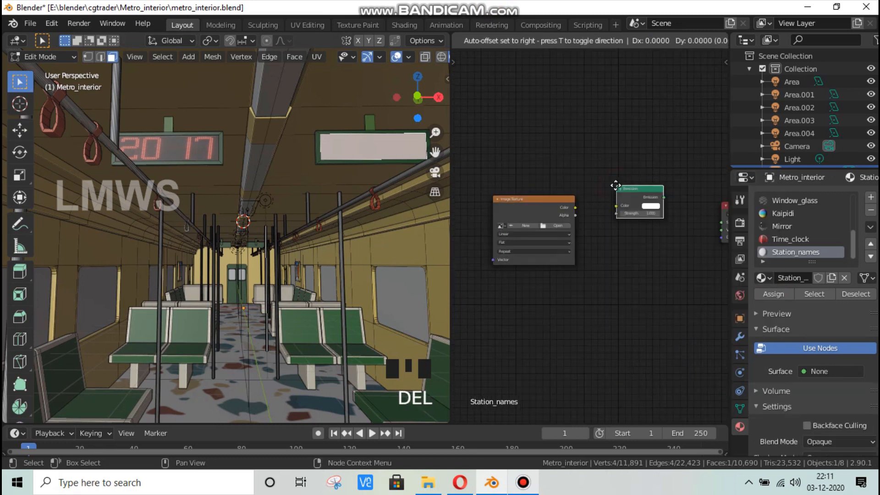
pyautogui.click(619, 223)
pyautogui.moveTo(575, 208); pyautogui.dragTo(721, 223)
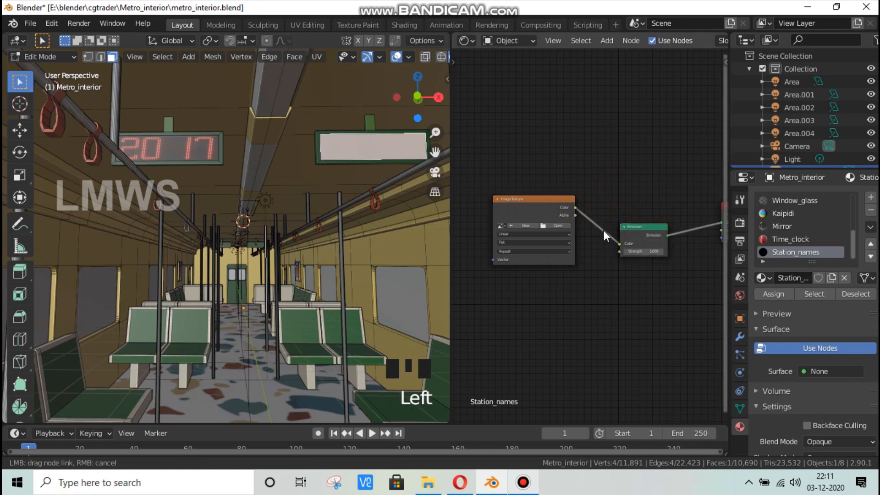
# Step: Load the Train_Display railway station image into the texture node and show that image in the UV editor
pyautogui.click(556, 226)
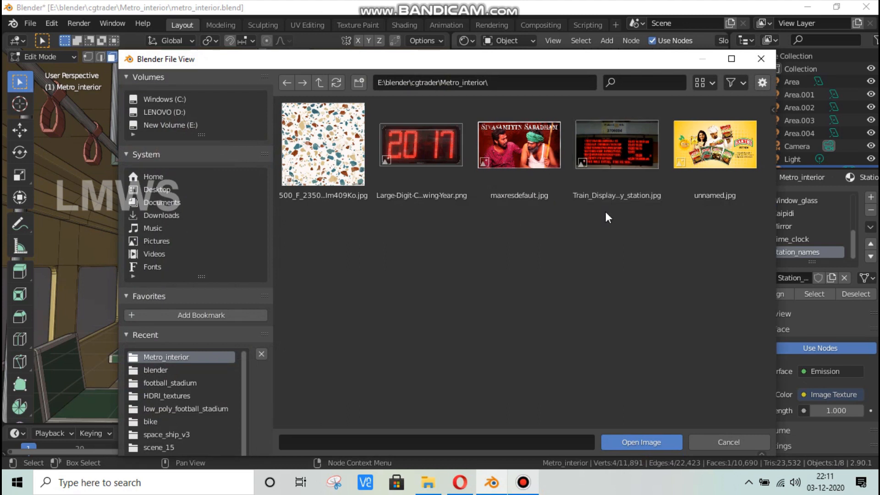
pyautogui.doubleClick(620, 157)
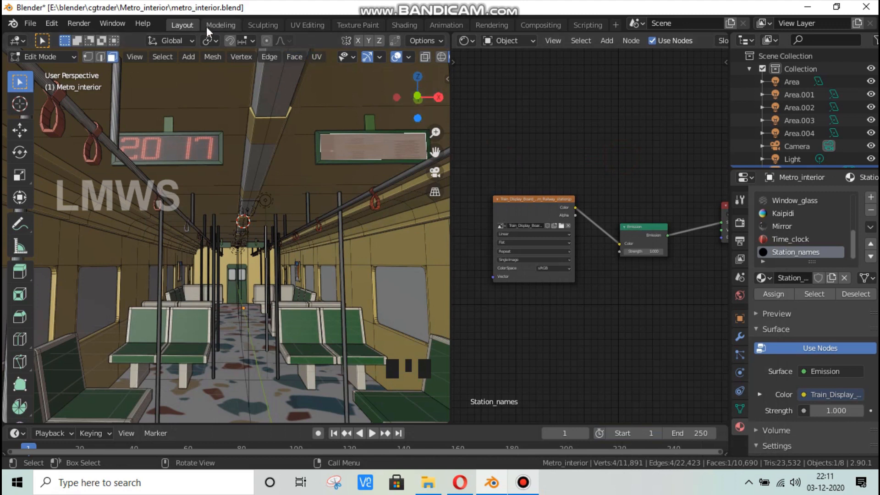
pyautogui.click(308, 25)
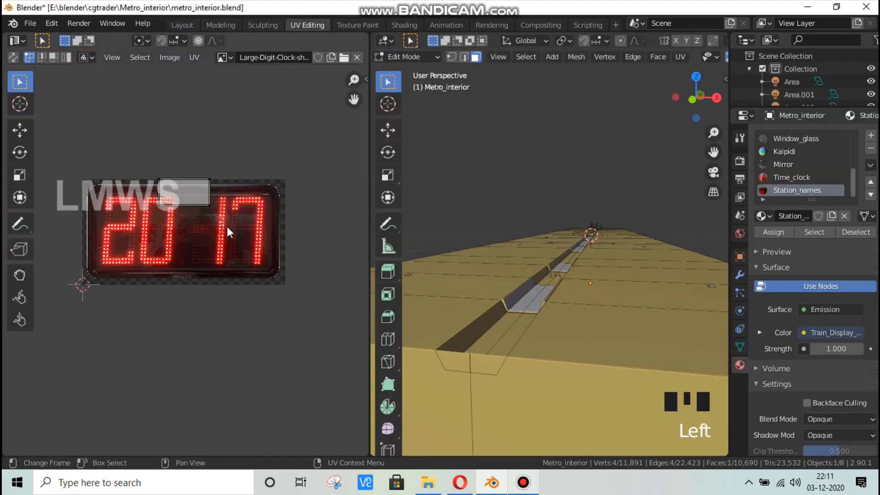
pyautogui.click(223, 59)
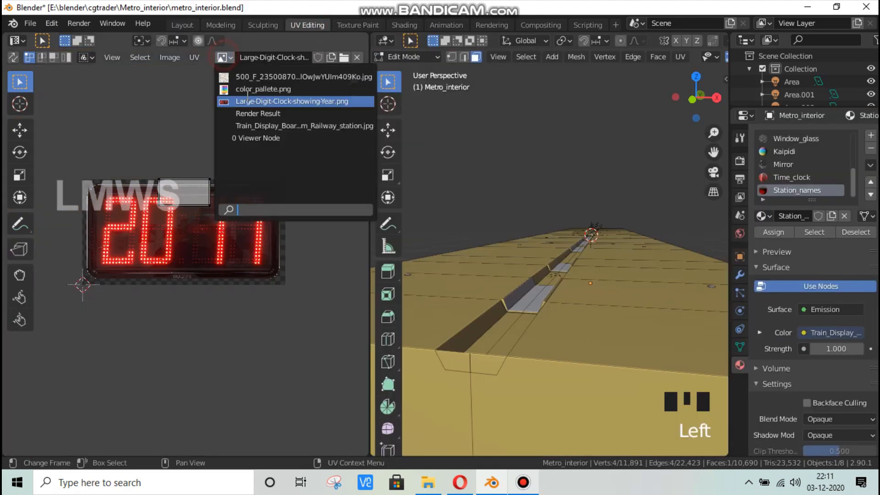
pyautogui.click(259, 127)
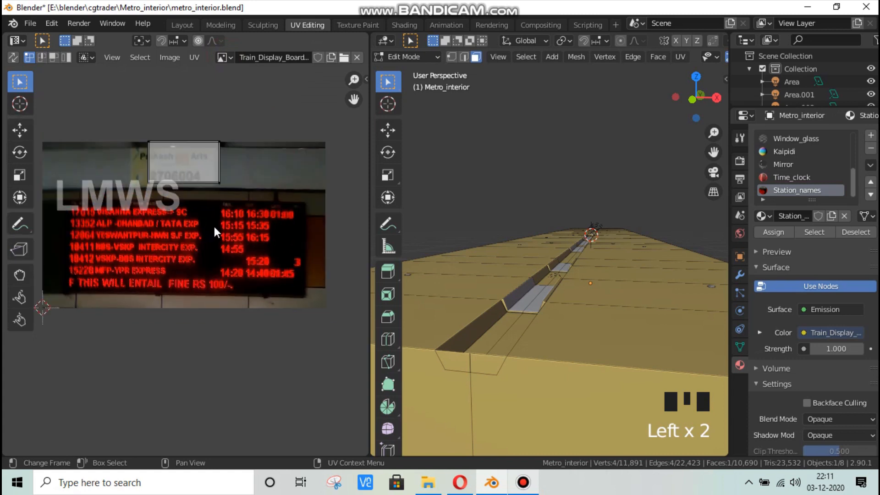
# Step: Widen the display face's UVs along X and position them over the upper lines of red train text
pyautogui.press('a')
pyautogui.press('g')
pyautogui.click(203, 301)
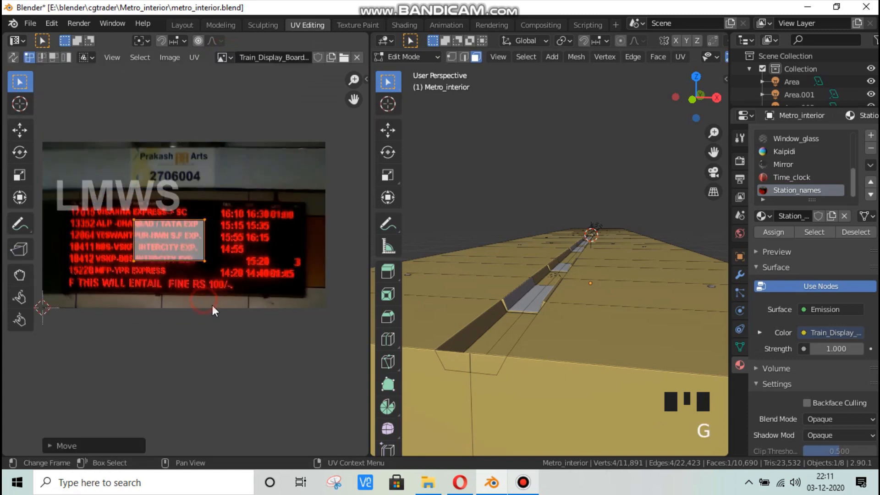
pyautogui.press('s')
pyautogui.press('x')
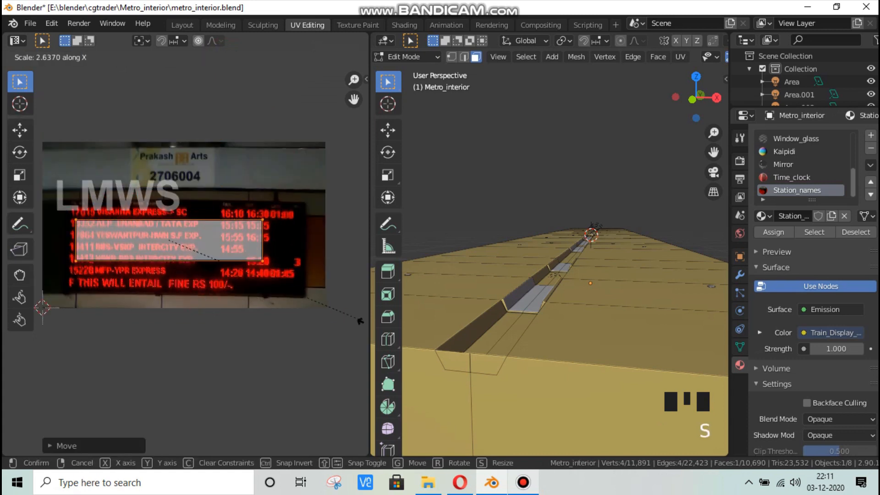
pyautogui.click(41, 341)
pyautogui.press('g')
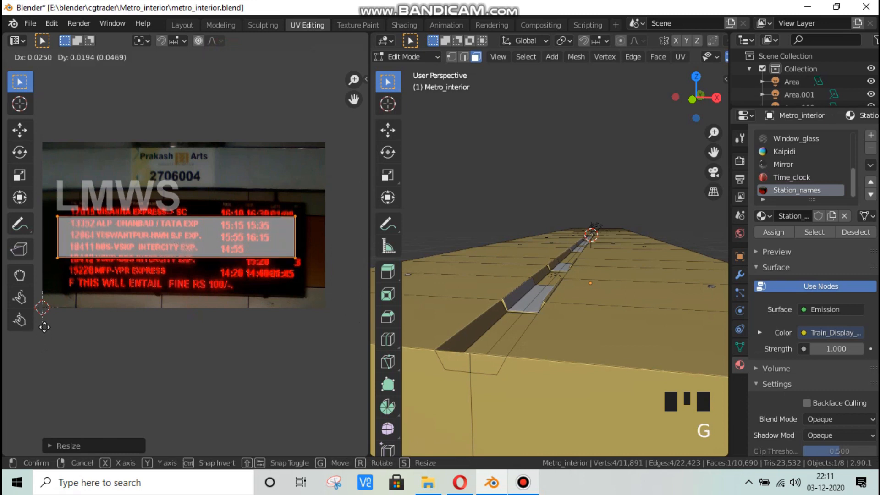
pyautogui.click(49, 326)
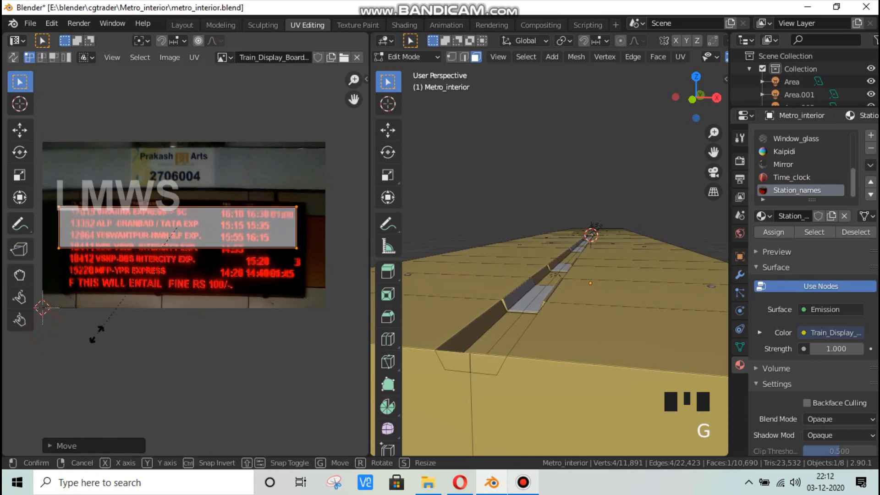
pyautogui.press('s')
pyautogui.press('x')
pyautogui.click(100, 334)
# Step: Check the display board in the 3D scene, then rotate its display face's UVs by 90 degrees and shrink them slightly
pyautogui.click(182, 25)
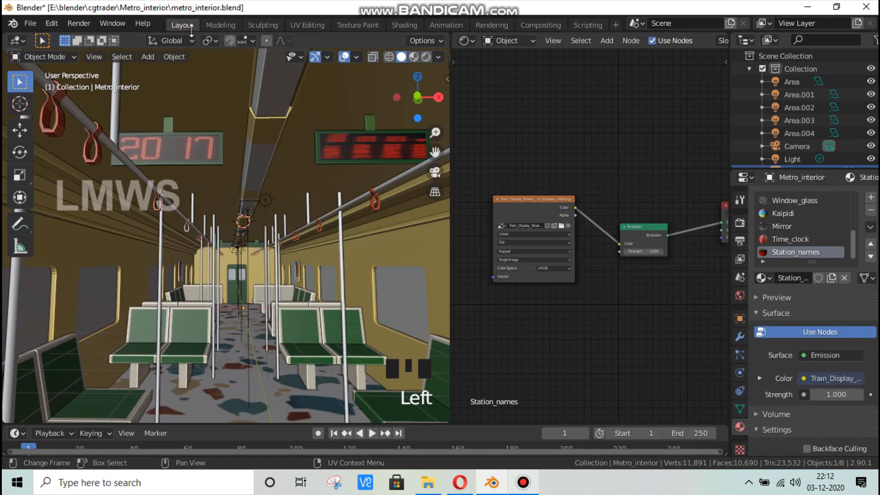
pyautogui.moveTo(415, 97); pyautogui.dragTo(422, 103)
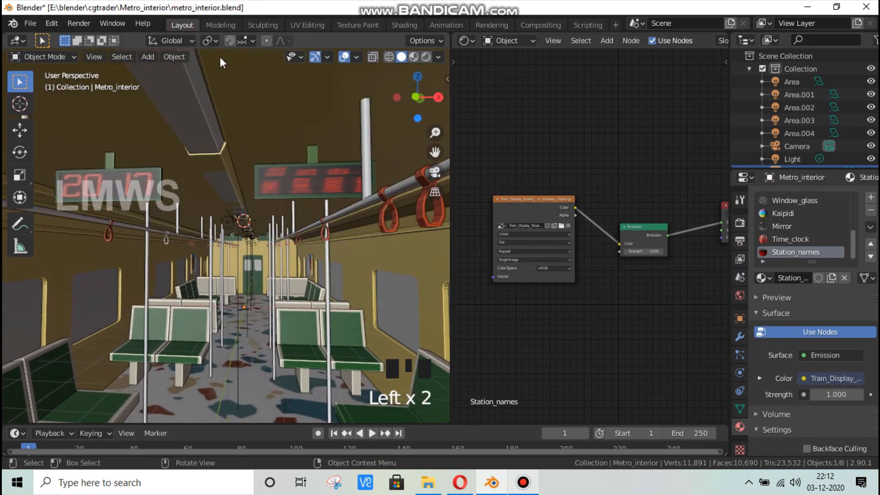
pyautogui.click(304, 26)
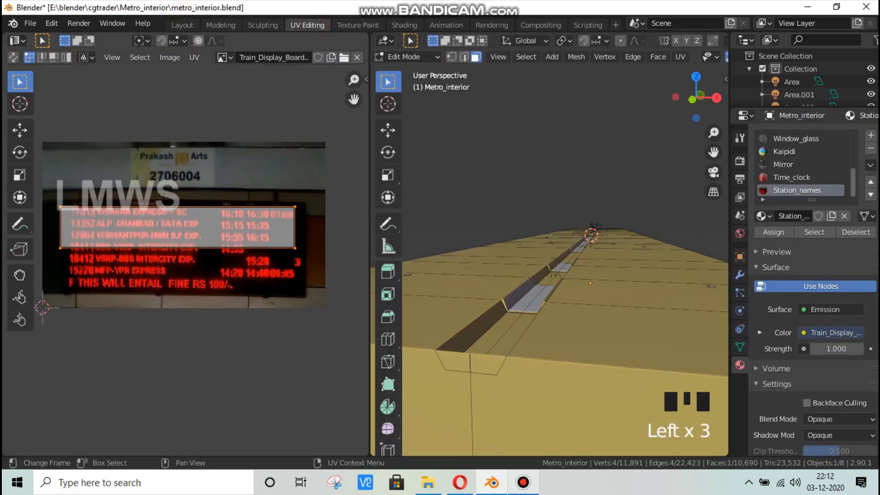
pyautogui.press('r')
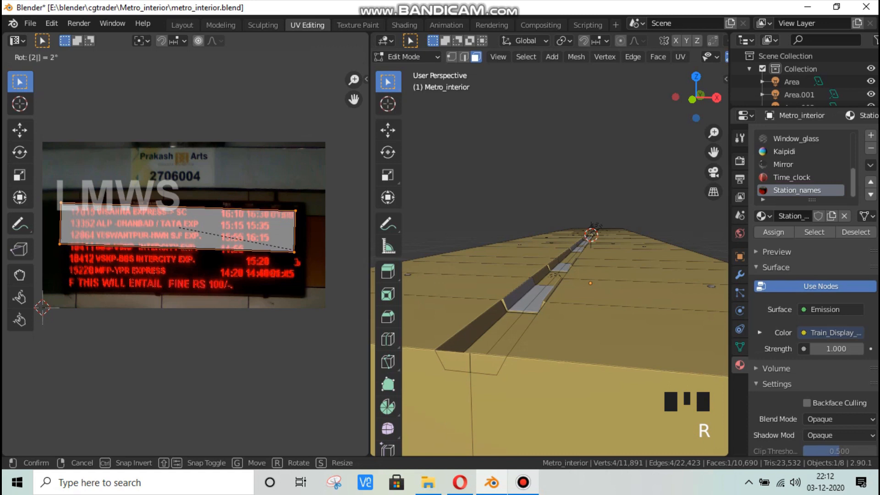
pyautogui.write('90')
pyautogui.press('Return')
pyautogui.press('s')
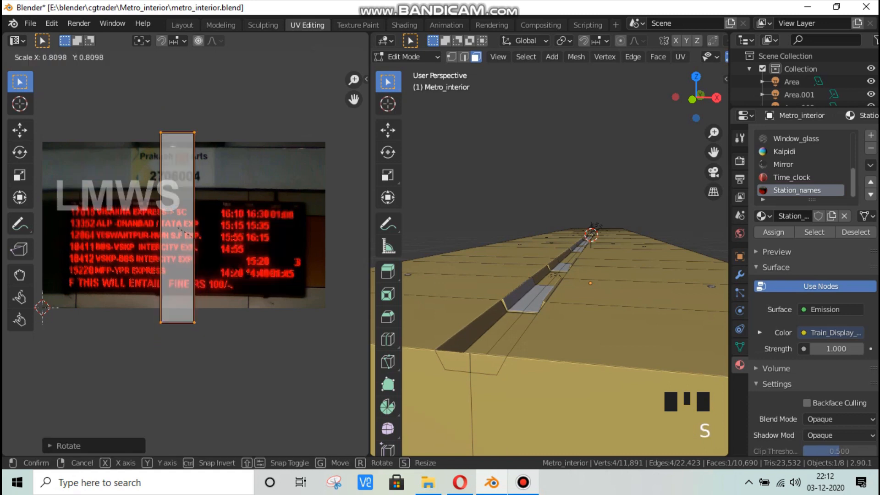
pyautogui.press('Return')
# Step: Stretch the display face's UVs along X, move them over the upper lines of red train text and save the file
pyautogui.press('s')
pyautogui.press('x')
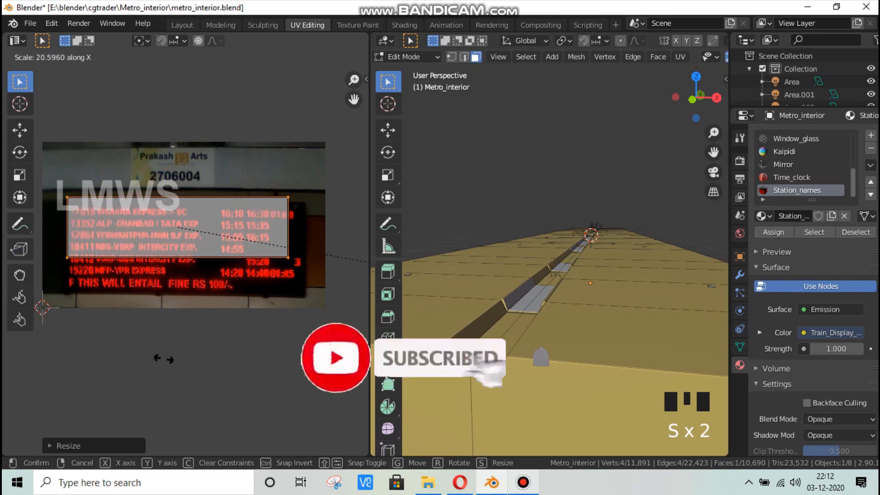
pyautogui.click(197, 360)
pyautogui.press('g')
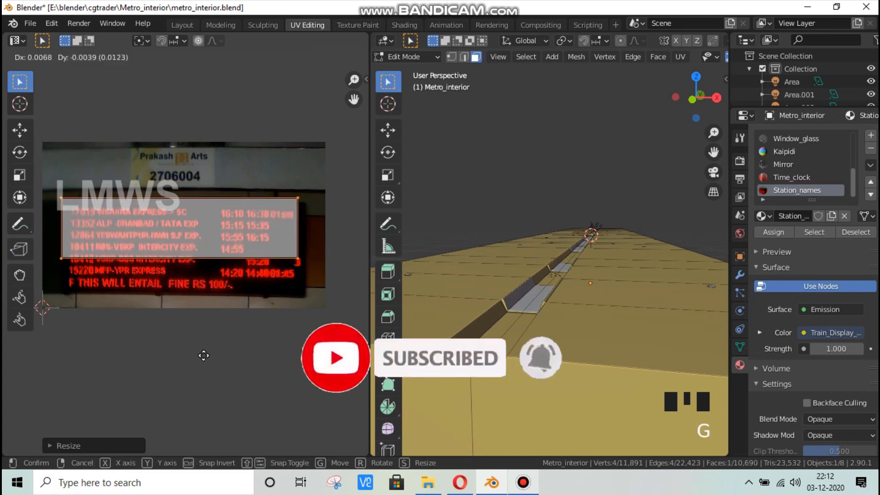
pyautogui.click(204, 356)
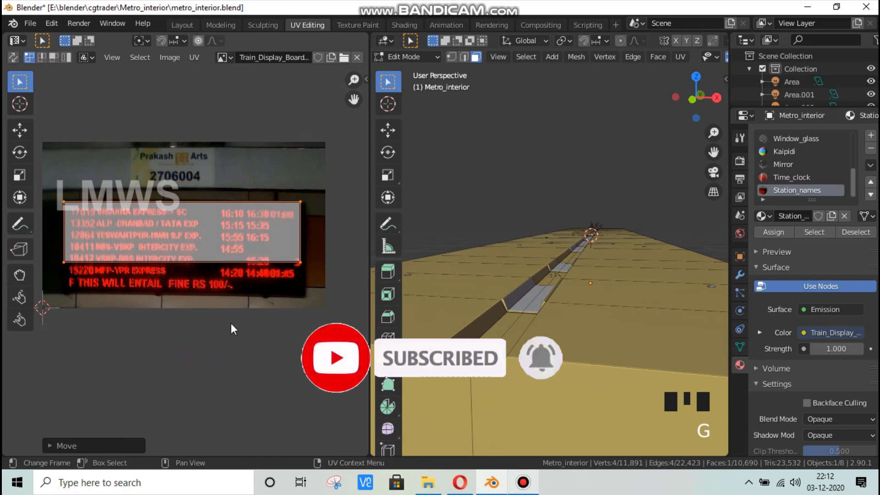
pyautogui.hotkey('ctrl', 's')
pyautogui.click(522, 487)
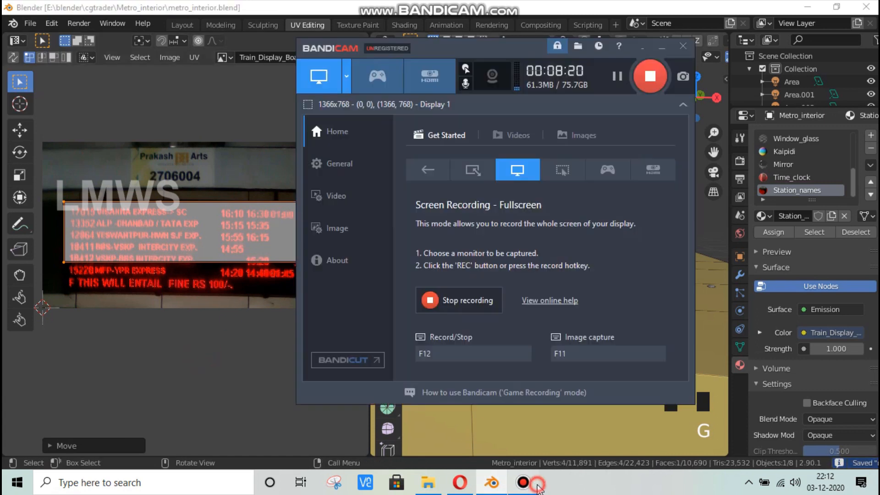
pyautogui.click(180, 411)
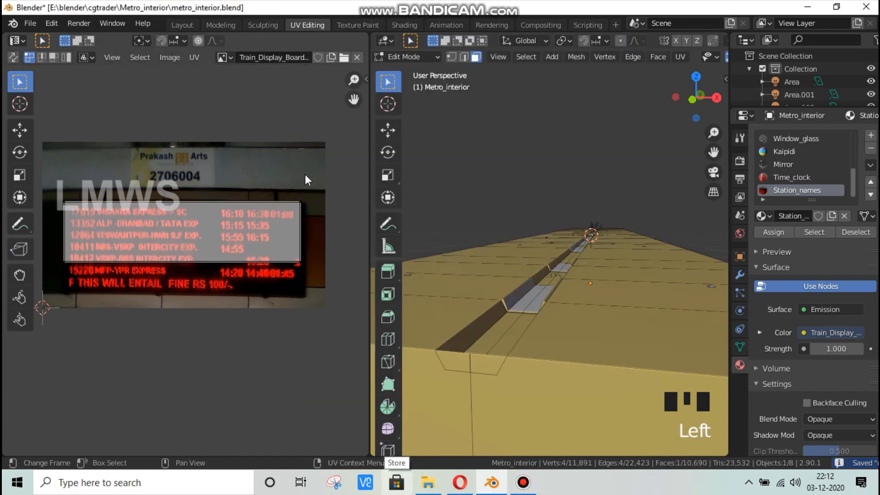
pyautogui.click(460, 482)
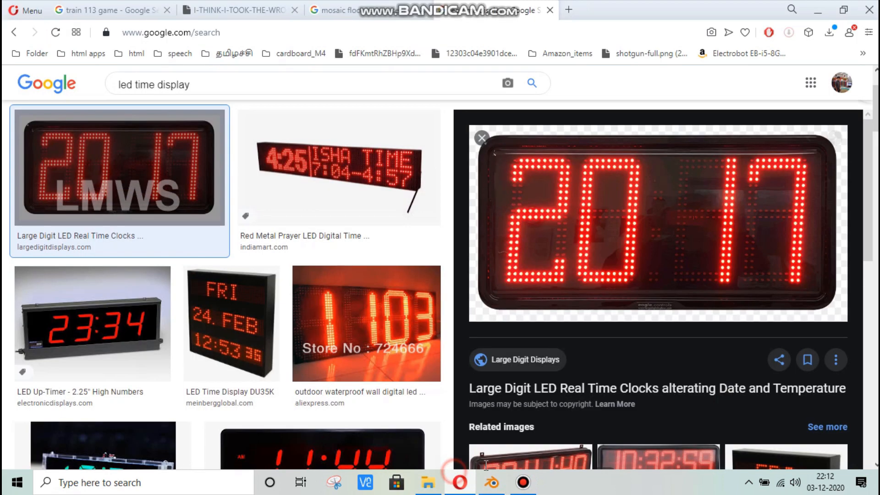
pyautogui.click(523, 487)
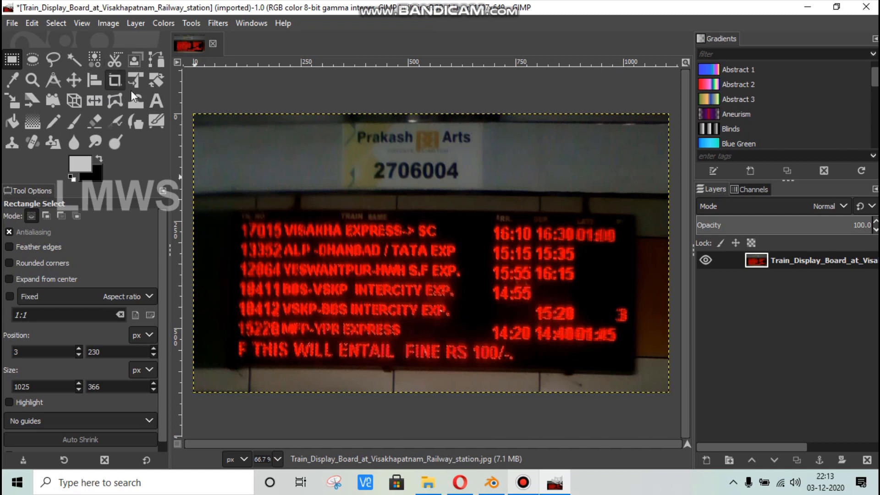
# Step: Crop the train display photo in GIMP to the black LED board area, about 981 × 351 px
pyautogui.click(115, 81)
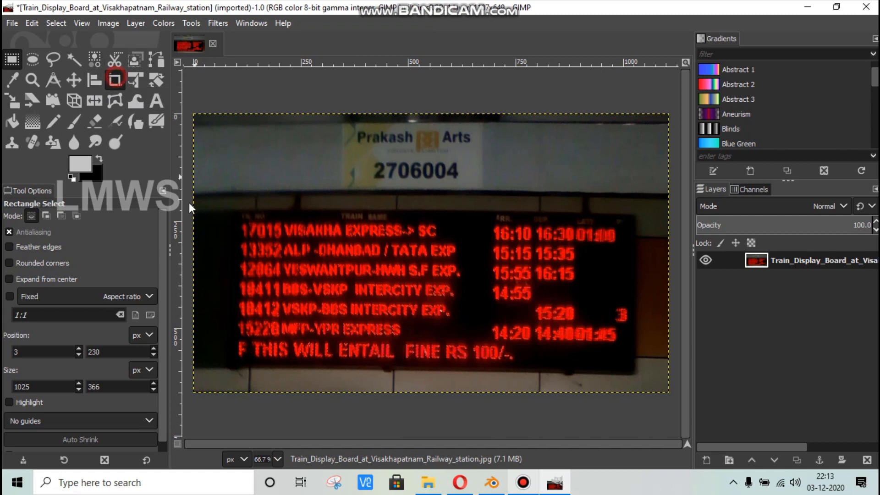
pyautogui.moveTo(214, 213); pyautogui.dragTo(634, 363)
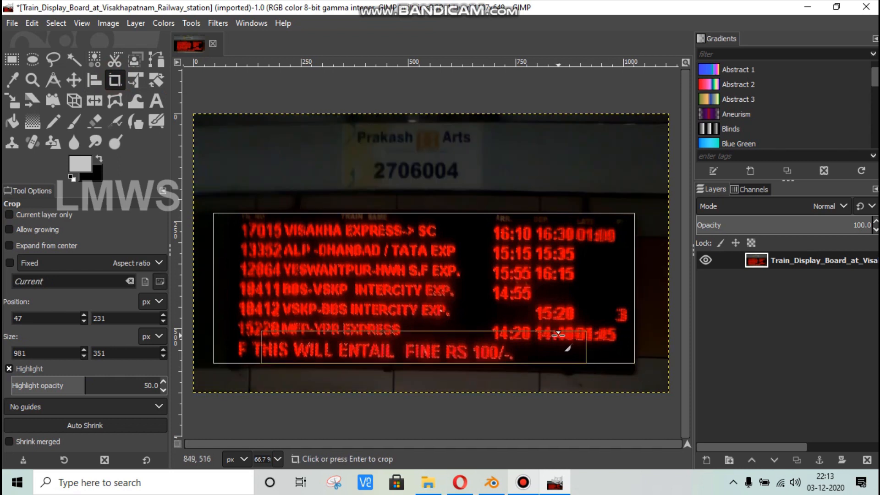
pyautogui.click(558, 335)
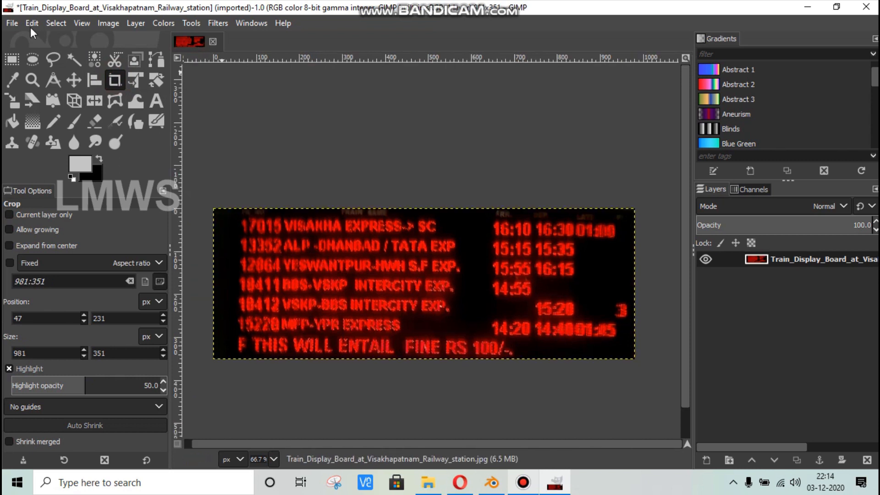
# Step: Overwrite the original train display JPEG with the cropped image, exporting at quality 98
pyautogui.click(12, 23)
pyautogui.click(69, 211)
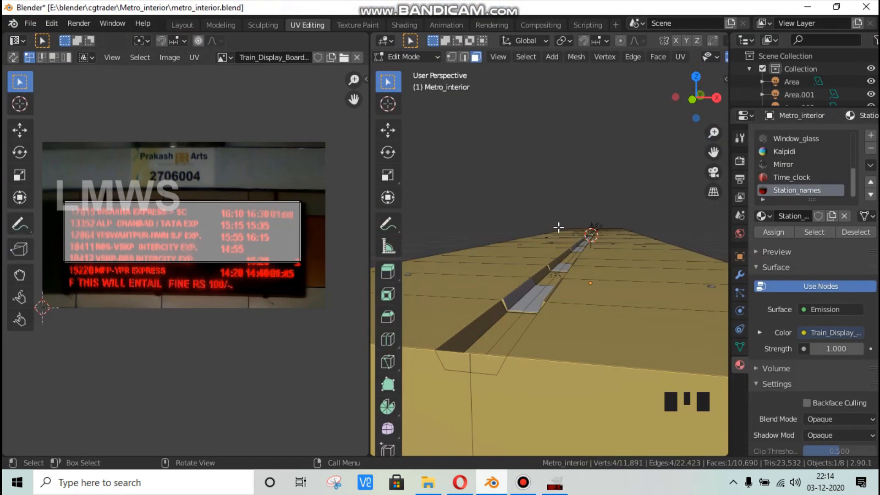
pyautogui.moveTo(700, 95); pyautogui.dragTo(642, 183)
pyautogui.scroll(3, 642, 183)
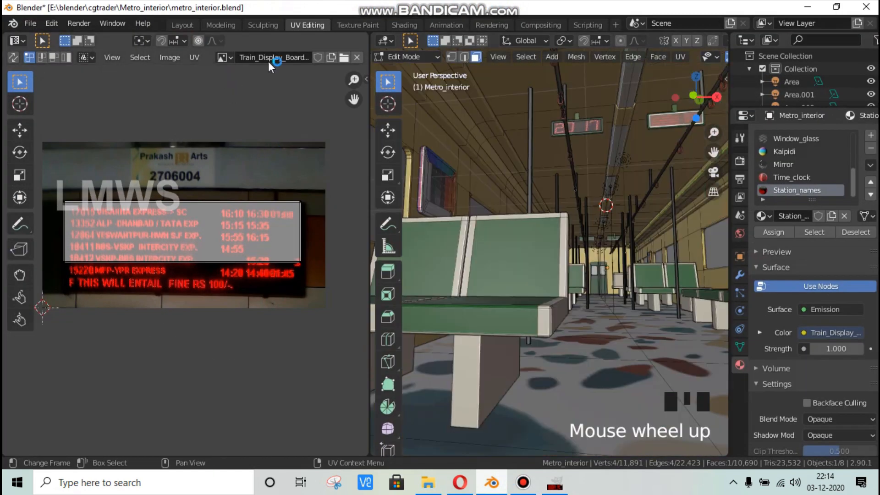
pyautogui.click(557, 480)
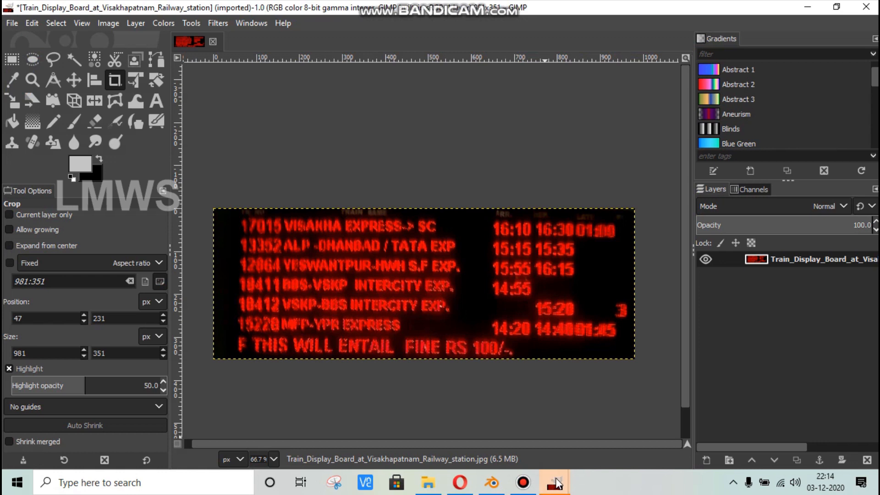
pyautogui.moveTo(556, 482)
pyautogui.click(609, 433)
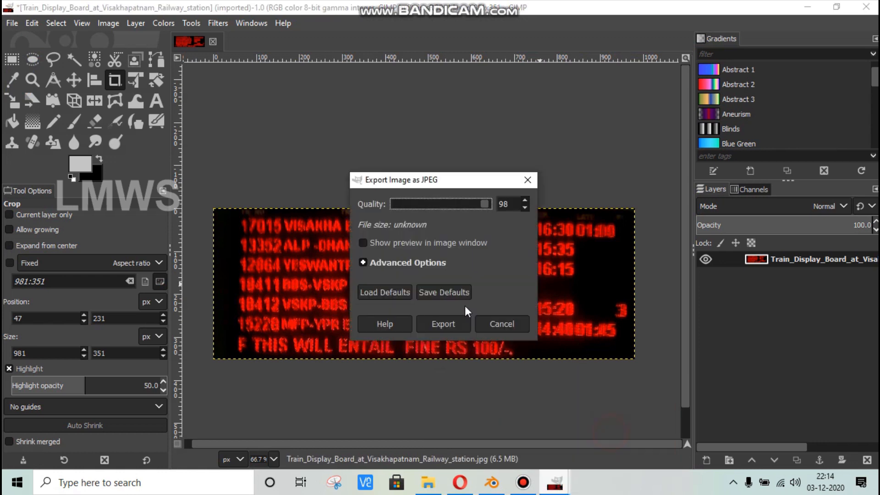
pyautogui.click(444, 324)
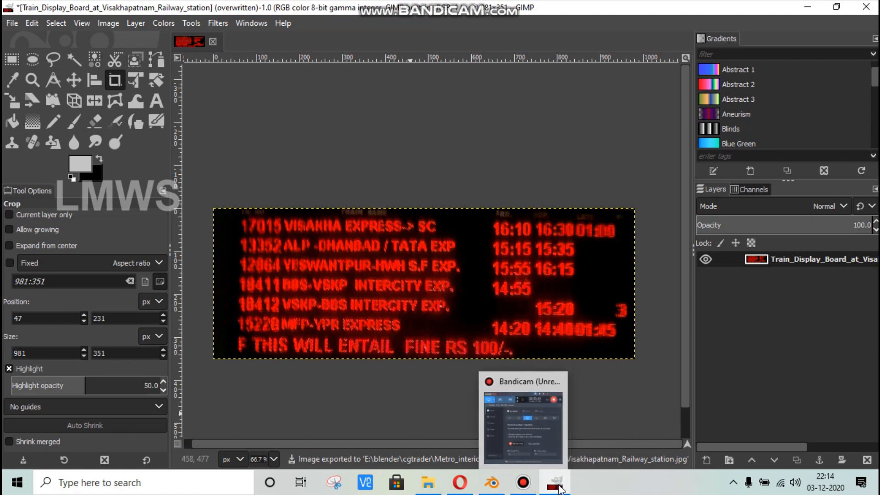
# Step: Return to Blender and load the cropped train display JPEG in the UV editor and in the Station_names material's color texture
pyautogui.click(491, 482)
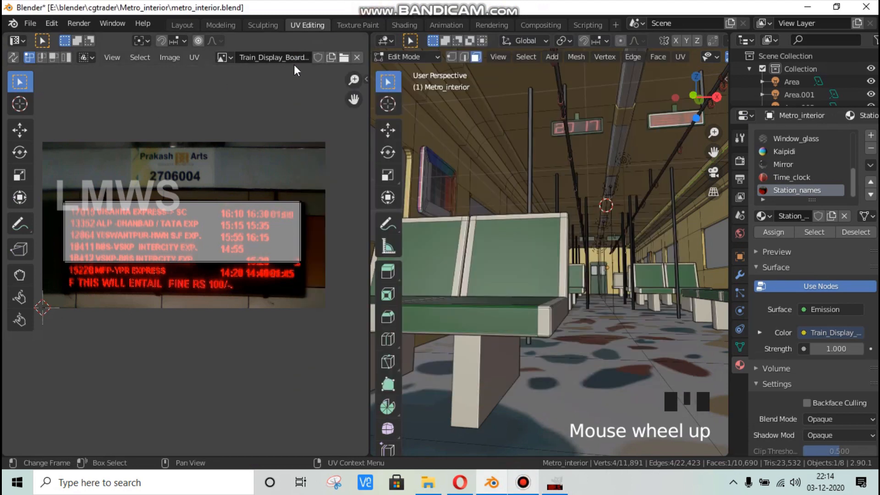
pyautogui.click(343, 57)
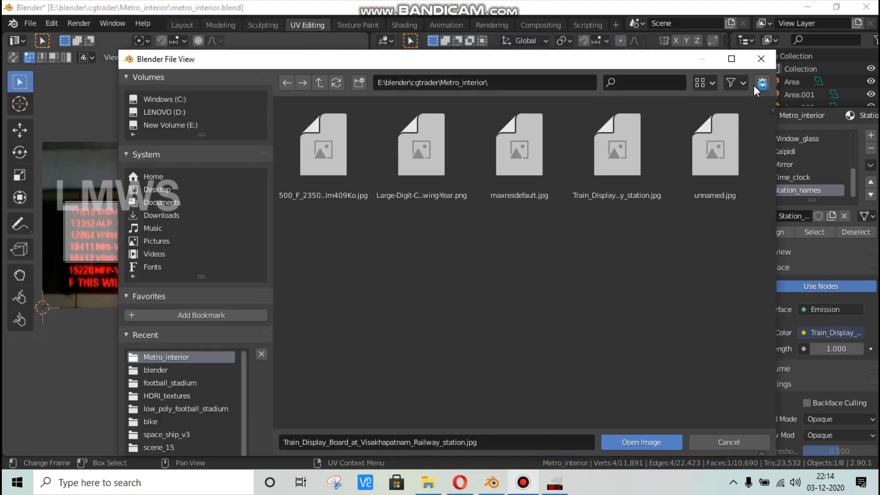
pyautogui.doubleClick(613, 159)
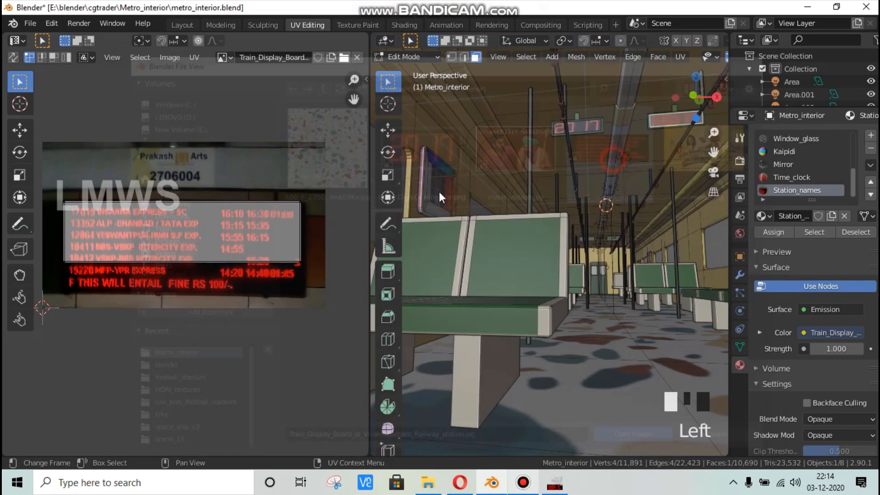
pyautogui.scroll(2, 228, 264)
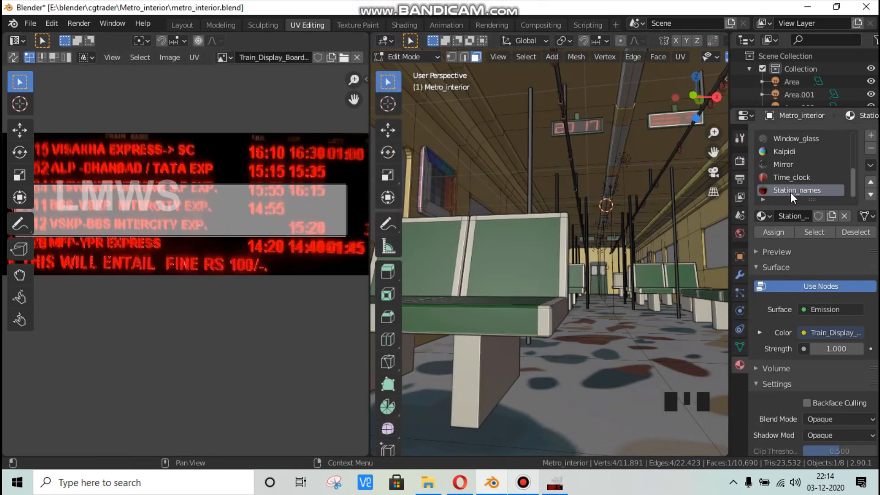
pyautogui.click(759, 332)
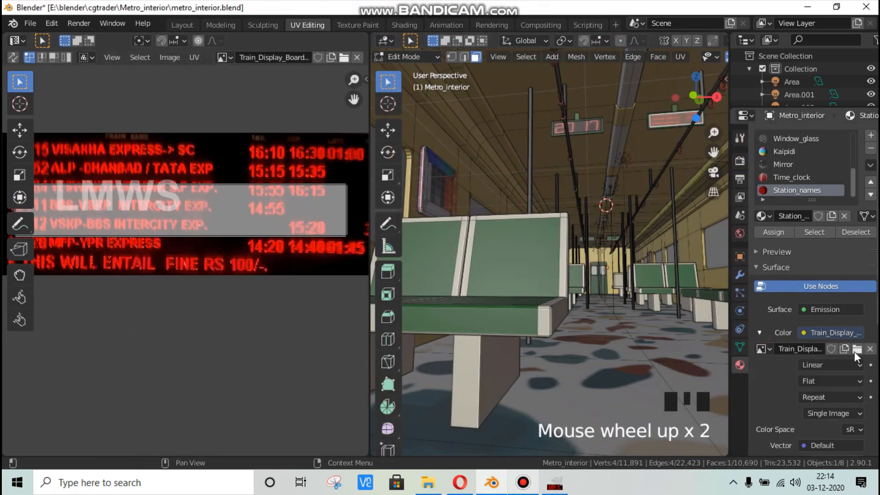
pyautogui.click(856, 349)
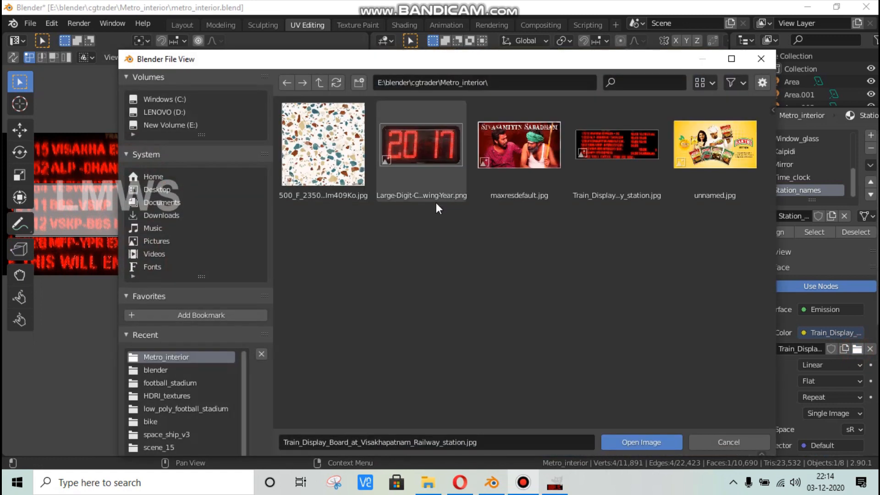
pyautogui.doubleClick(616, 144)
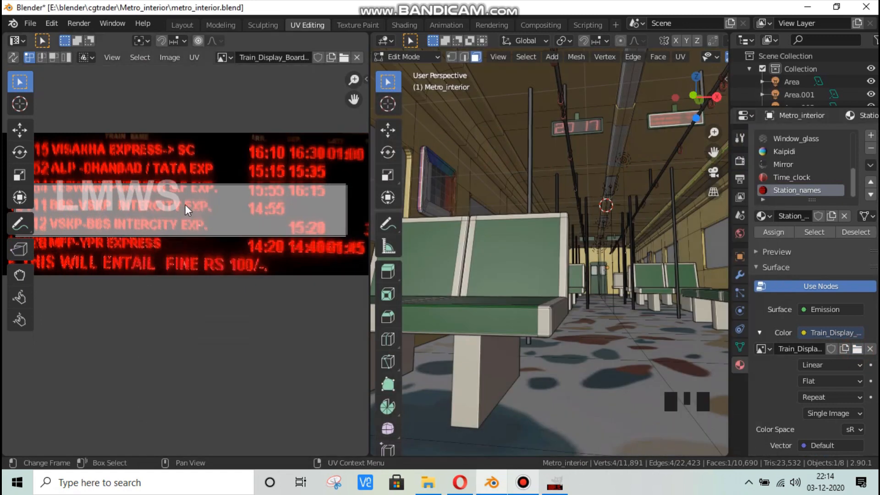
# Step: Enlarge the display face's UVs slightly, position them over the three middle lines of train text and save the file
pyautogui.scroll(-1, 212, 232)
pyautogui.press('a')
pyautogui.press('s')
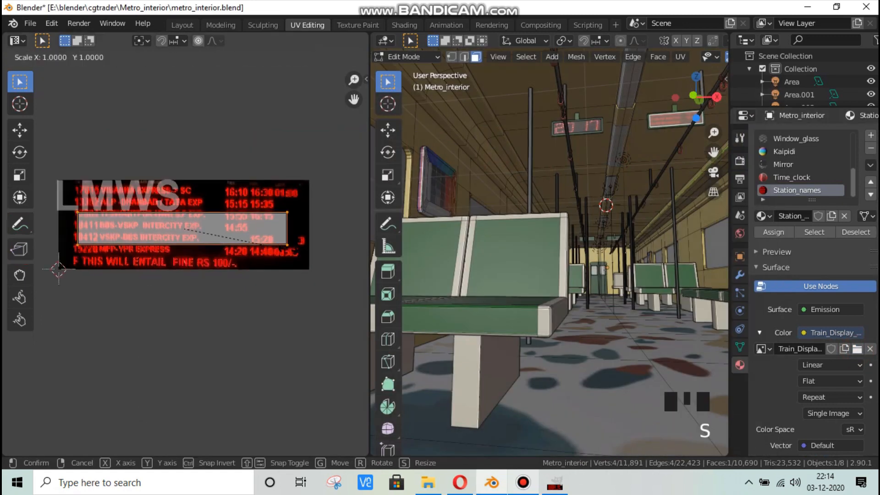
pyautogui.click(300, 255)
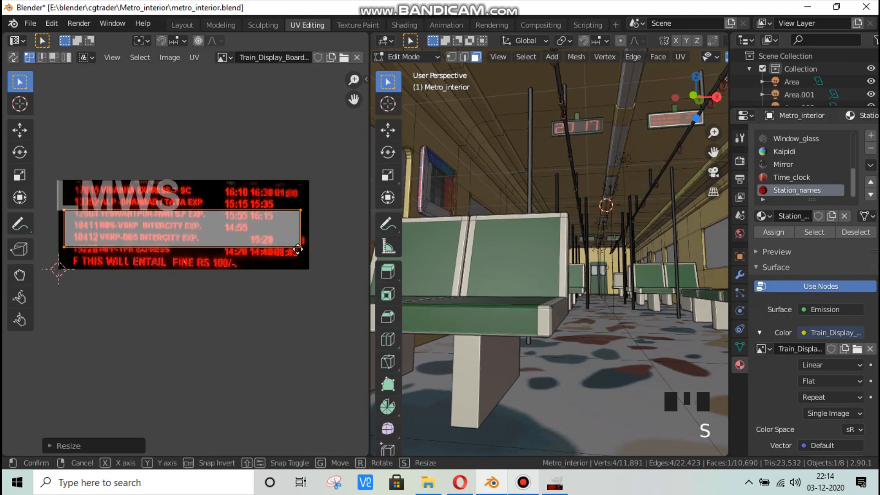
pyautogui.press('g')
pyautogui.click(290, 197)
pyautogui.hotkey('ctrl', 's')
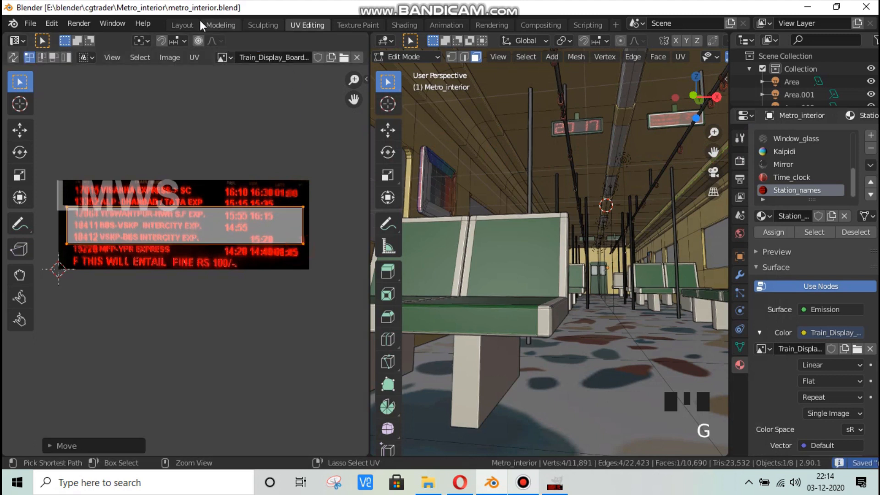
# Step: Examine the train display board and metro interior in the Layout workspace with rendered viewport shading
pyautogui.click(182, 25)
pyautogui.scroll(-1, 300, 174)
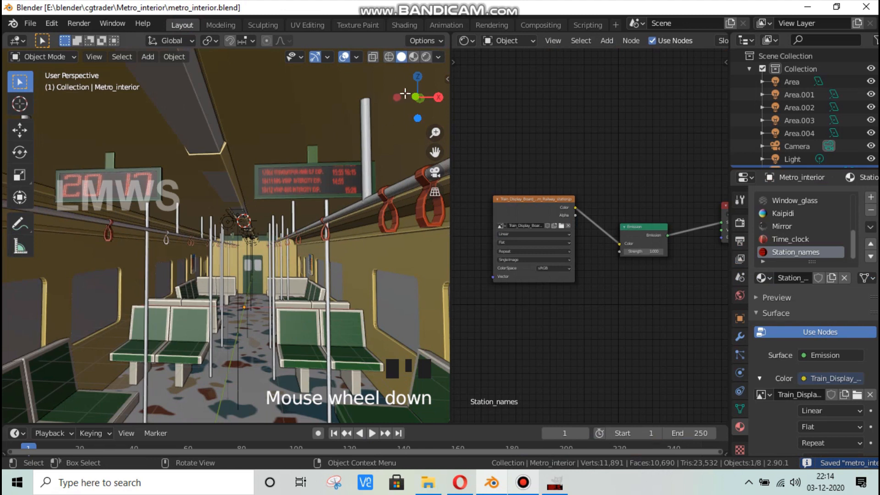
pyautogui.moveTo(421, 98); pyautogui.dragTo(408, 98)
pyautogui.scroll(3, 353, 188)
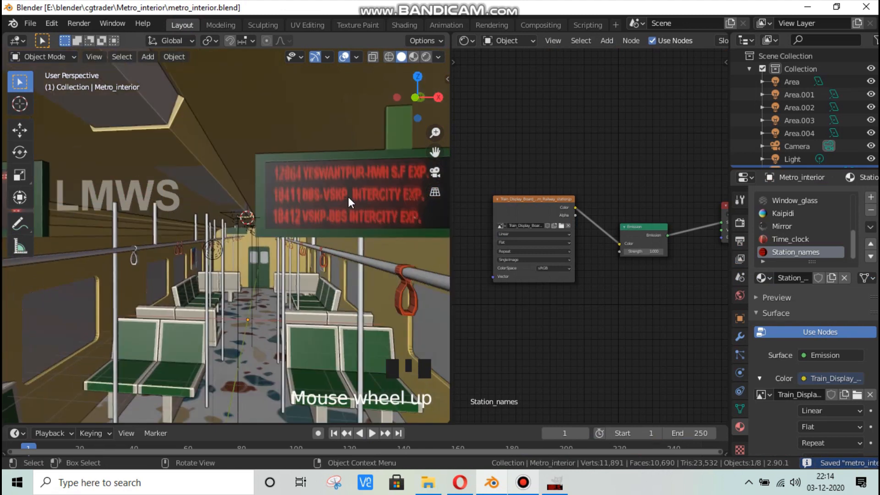
pyautogui.click(425, 57)
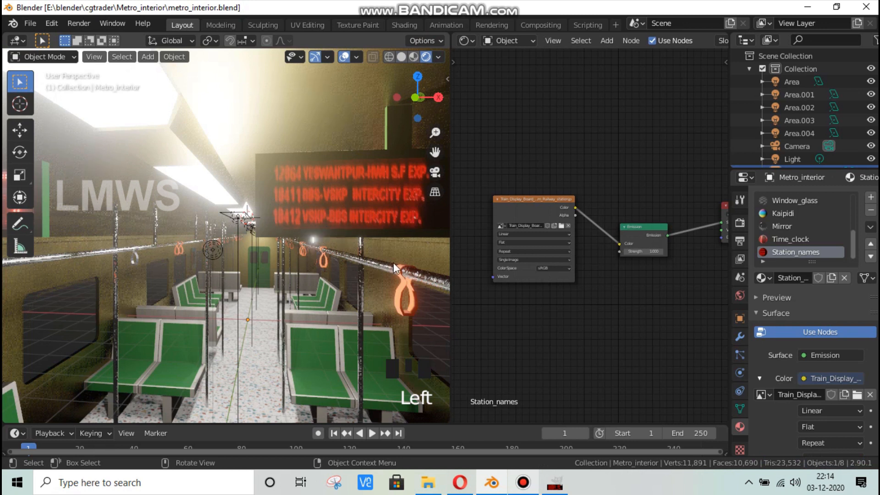
pyautogui.scroll(-2, 393, 263)
# Step: Add a Texture Coordinate node to the Station_names material, placed before the train display image texture
pyautogui.moveTo(614, 326); pyautogui.dragTo(525, 185, button='middle')
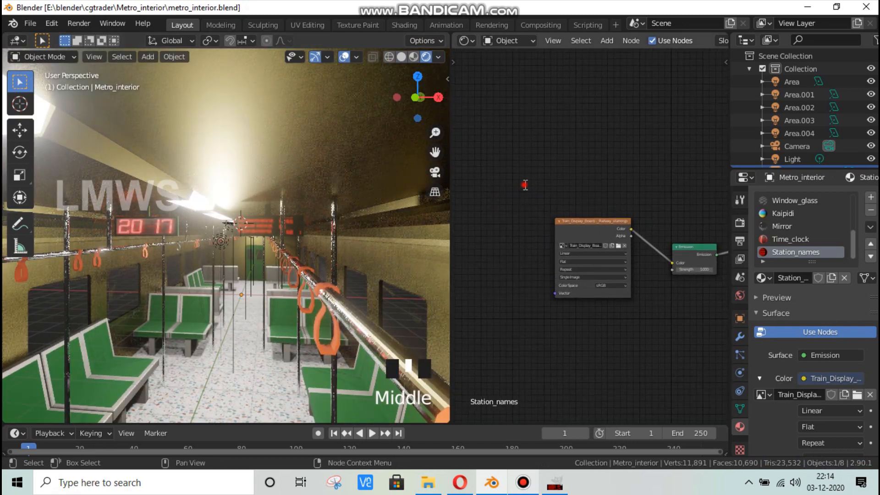
pyautogui.scroll(2, 525, 184)
pyautogui.hotkey('shift', 'a')
pyautogui.write('tex')
pyautogui.press('Return')
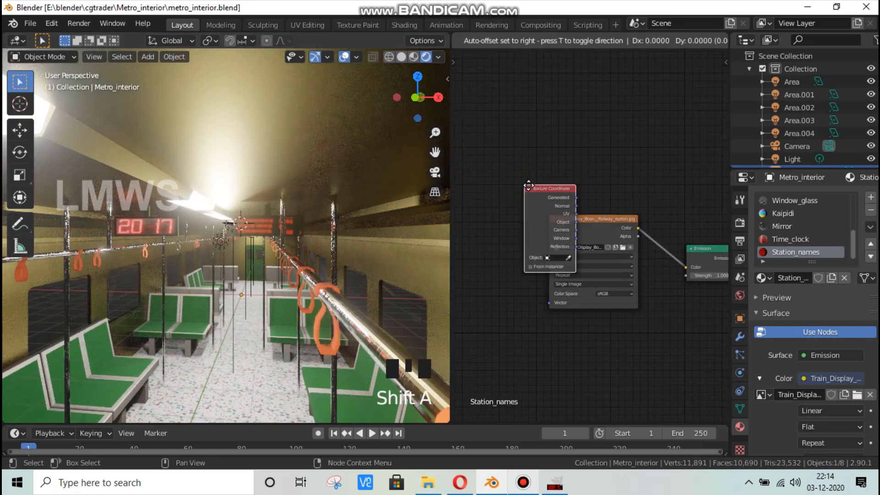
pyautogui.click(454, 214)
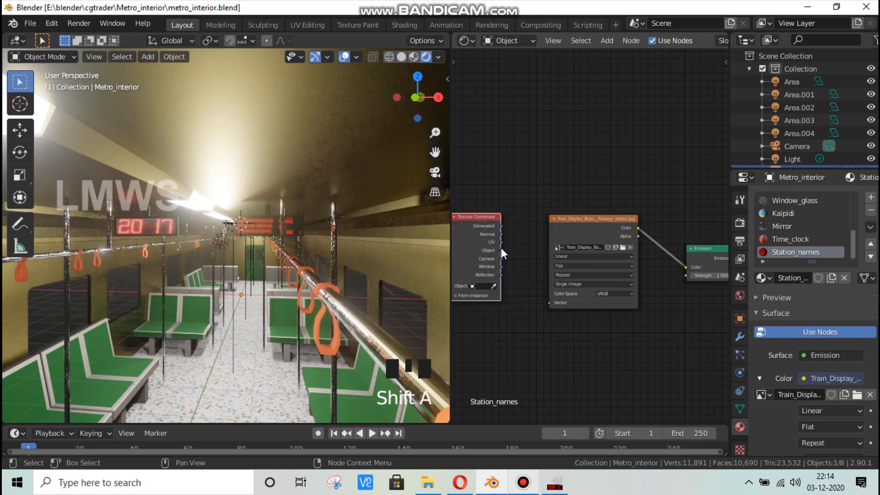
pyautogui.click(529, 201)
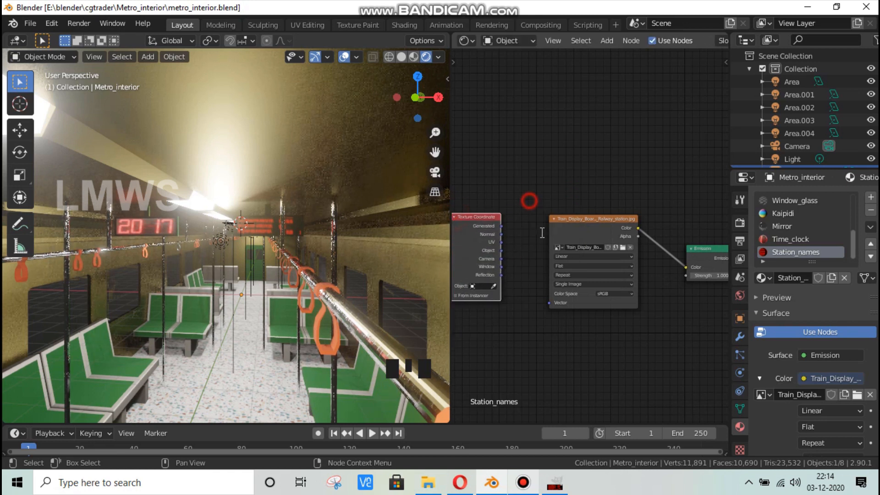
# Step: Add a Mapping node between the Texture Coordinate node and the train display image texture
pyautogui.hotkey('shift', 'a')
pyautogui.write('mapping')
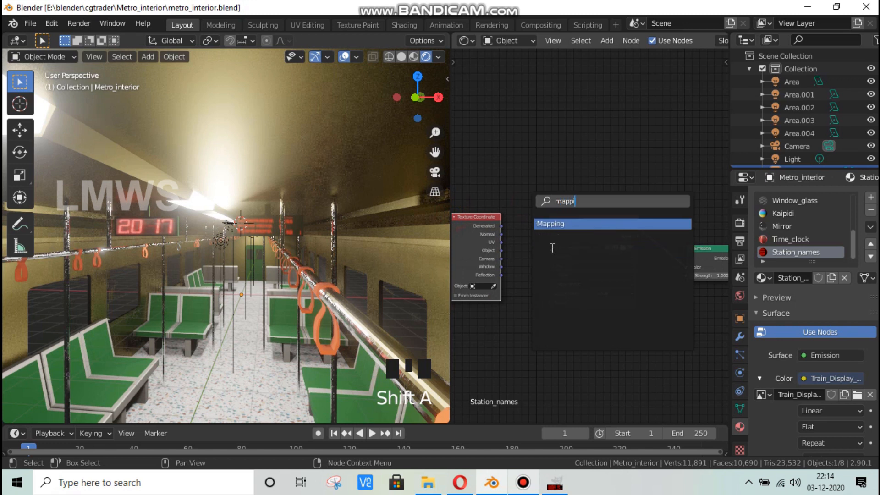
pyautogui.press('Return')
pyautogui.click(525, 243)
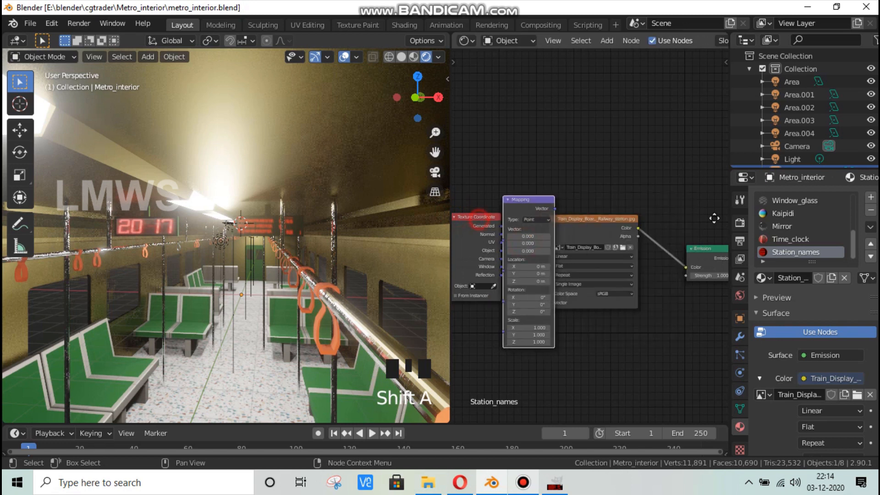
# Step: Space out the nodes and link the UV output through the Mapping node to the image texture's Vector input
pyautogui.moveTo(479, 219); pyautogui.dragTo(714, 219)
pyautogui.moveTo(590, 361); pyautogui.dragTo(656, 365, button='middle')
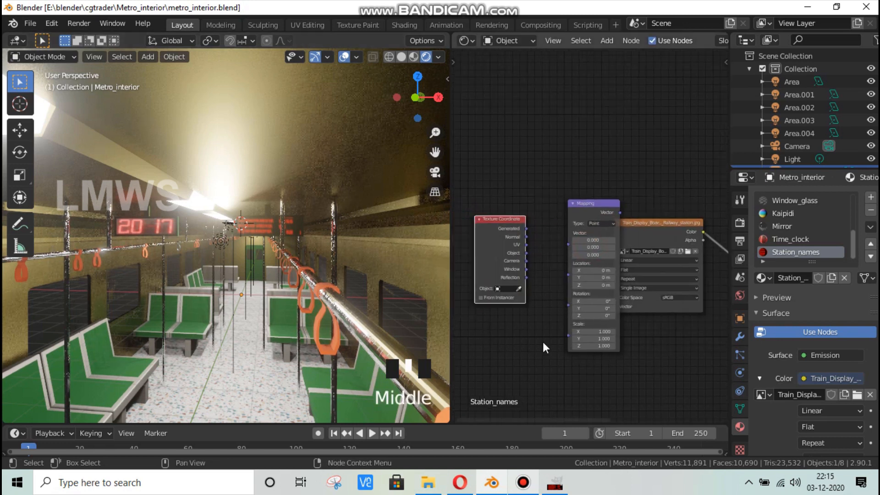
pyautogui.scroll(-1, 532, 235)
pyautogui.moveTo(534, 245); pyautogui.dragTo(580, 244)
pyautogui.moveTo(632, 218); pyautogui.dragTo(632, 314)
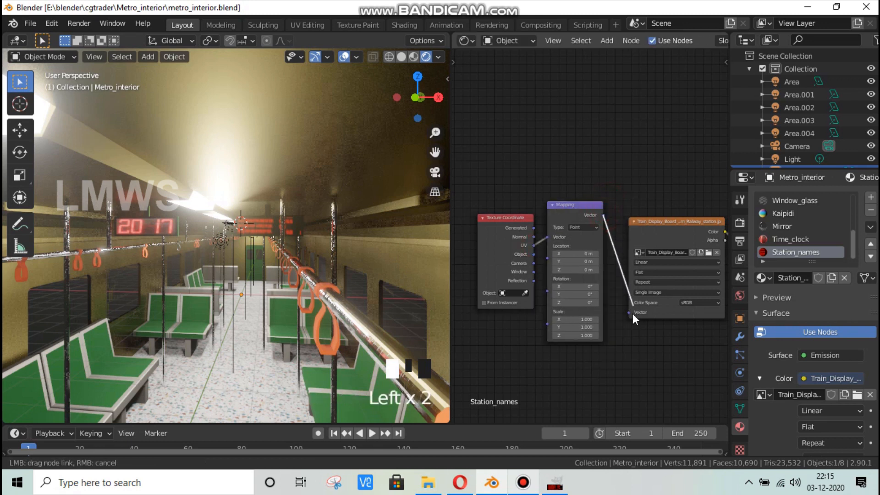
# Step: Try shifting the train text with the Mapping node's Z and Y location values, and reset both to 0 m
pyautogui.scroll(2, 309, 229)
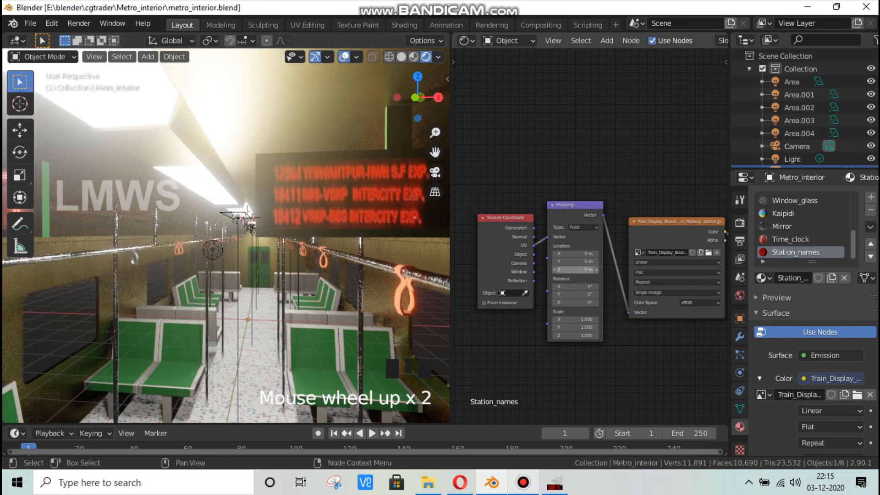
pyautogui.moveTo(574, 270); pyautogui.dragTo(593, 270)
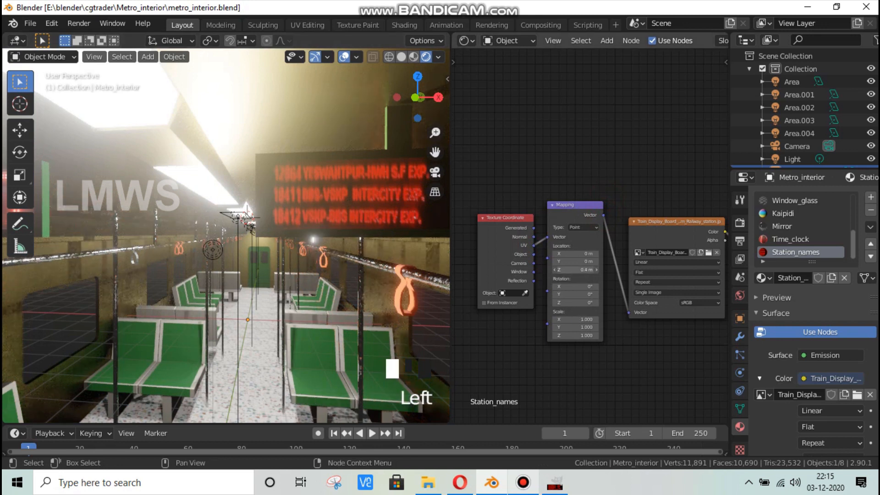
pyautogui.doubleClick(579, 270)
pyautogui.write('0')
pyautogui.press('Return')
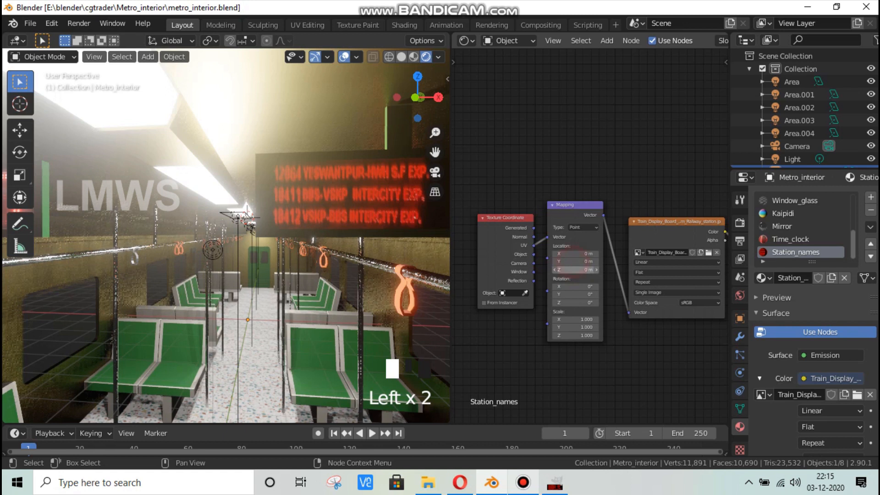
pyautogui.moveTo(575, 261); pyautogui.dragTo(602, 261)
pyautogui.click(573, 261)
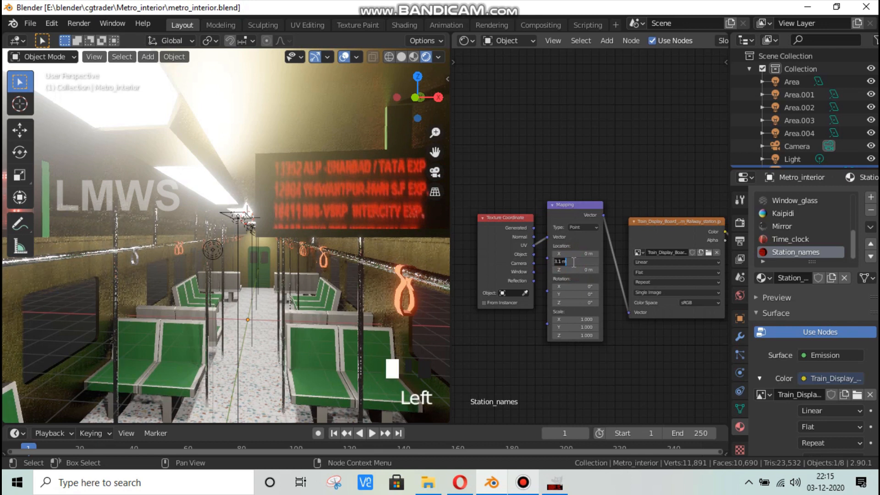
pyautogui.write('0')
pyautogui.press('Return')
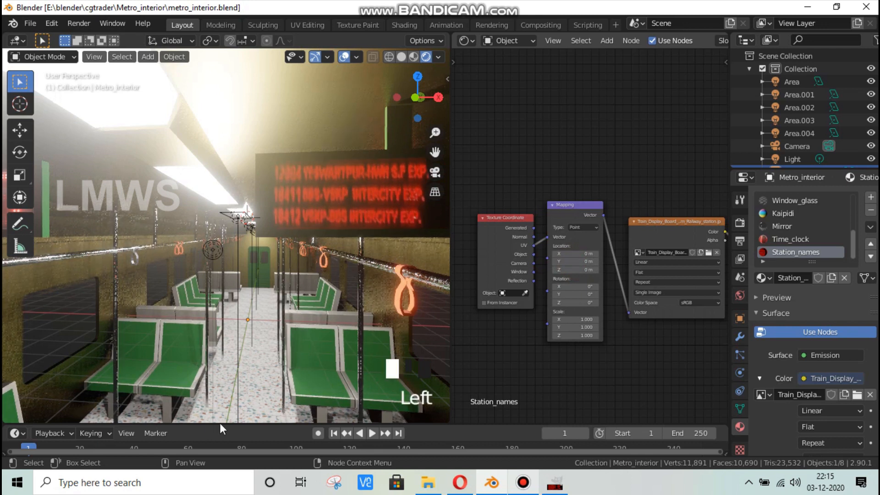
# Step: Enlarge the timeline and keyframe the Mapping location with Y at 0 m on frame 1 and 5 m on frame 251
pyautogui.moveTo(224, 399); pyautogui.dragTo(228, 367)
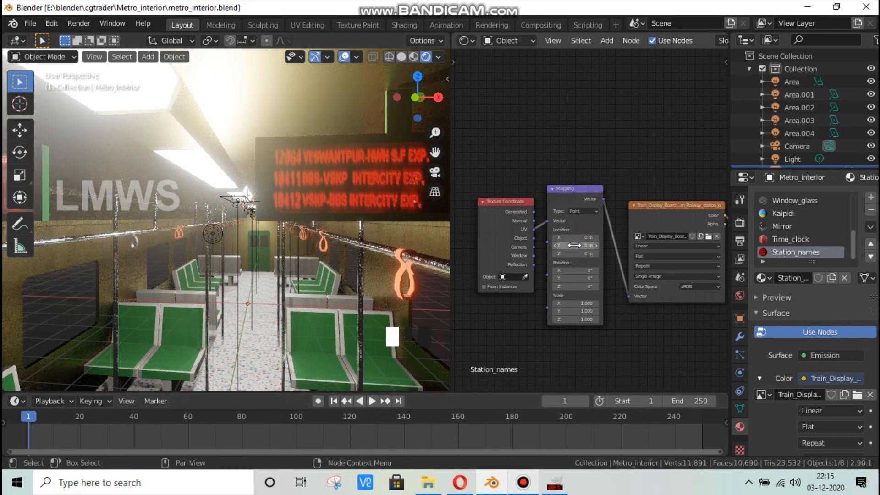
pyautogui.press('i')
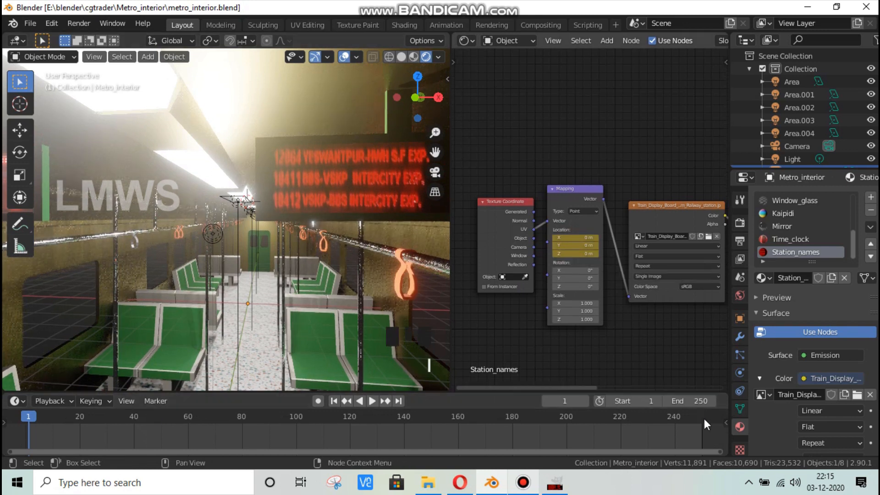
pyautogui.press('Left')
pyautogui.press('Left')
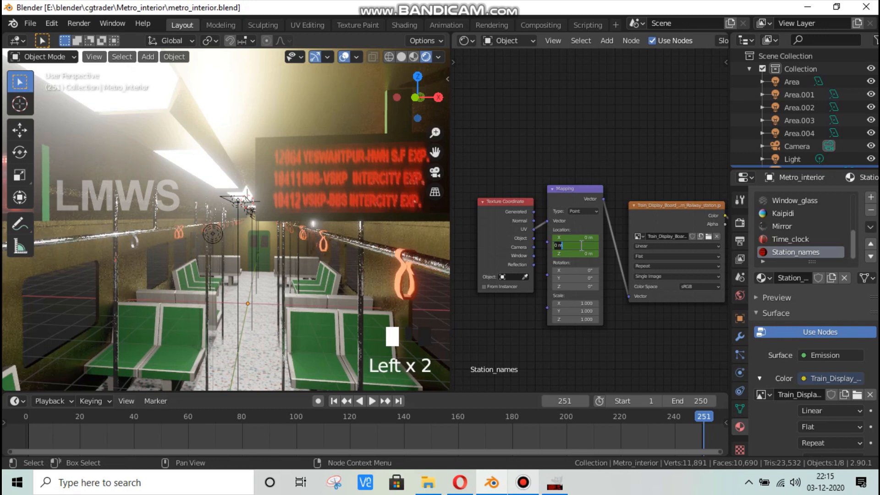
pyautogui.click(580, 246)
pyautogui.write('5')
pyautogui.press('Return')
pyautogui.press('i')
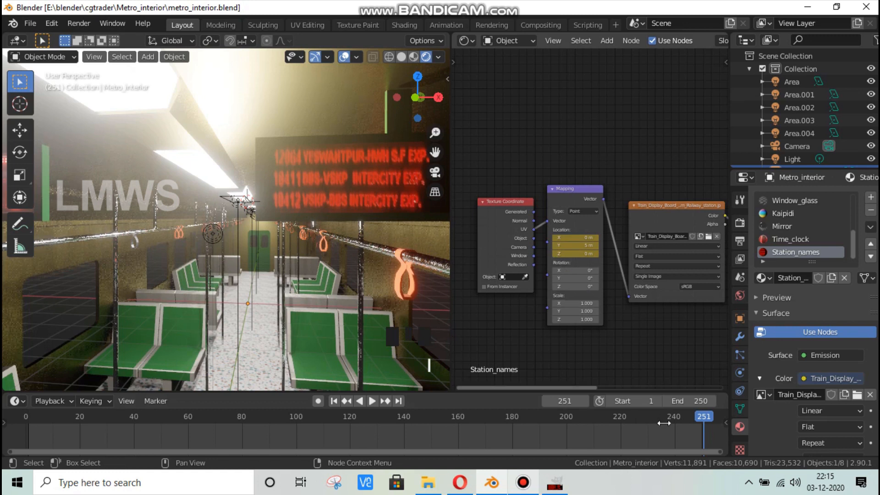
# Step: Play the scrolling train text animation, switch the viewport to solid shading and stop the playback
pyautogui.press('space')
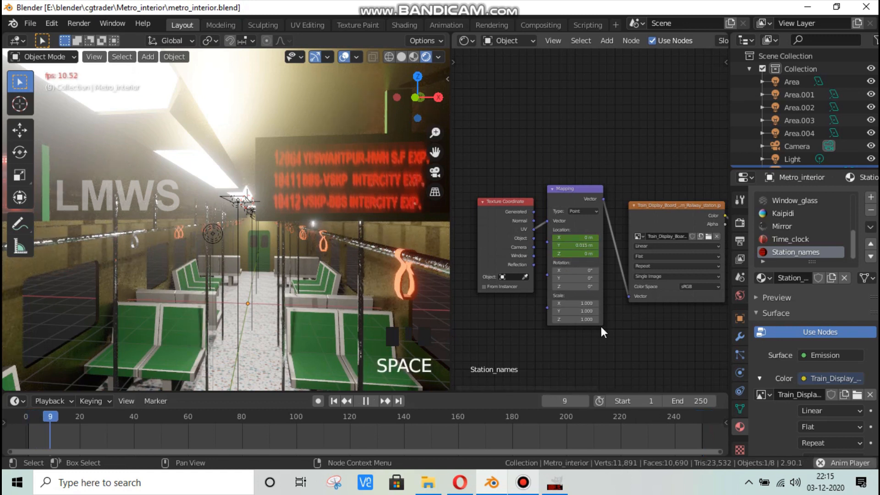
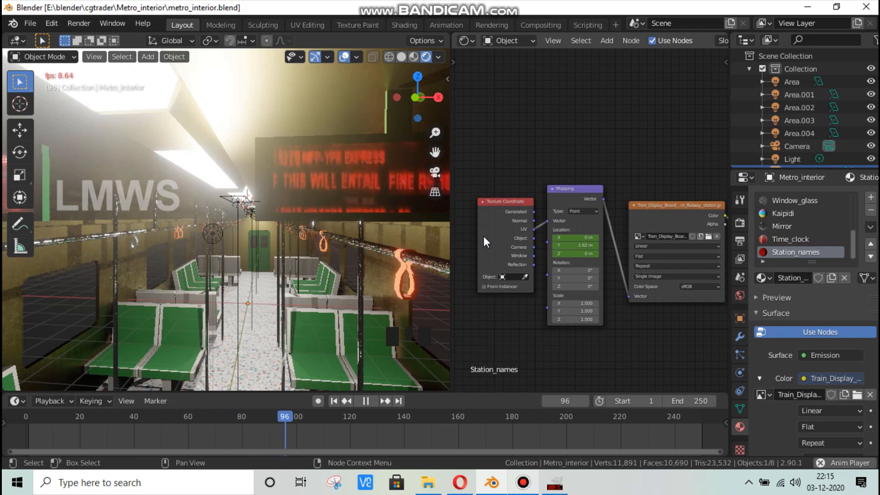
pyautogui.click(401, 57)
pyautogui.scroll(-2, 262, 208)
pyautogui.press('space')
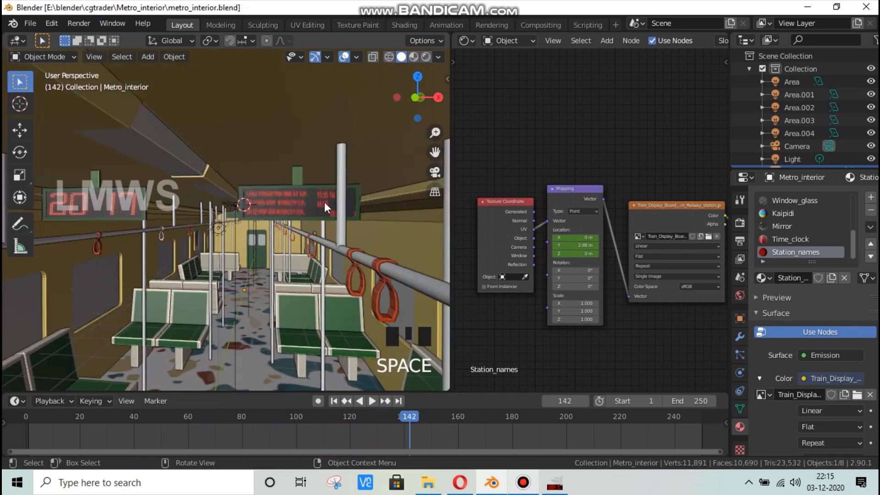
# Step: Select the face on the reverse side of the train display board in Edit Mode and assign it the Station_names material
pyautogui.moveTo(417, 97); pyautogui.dragTo(89, 147)
pyautogui.click(77, 174)
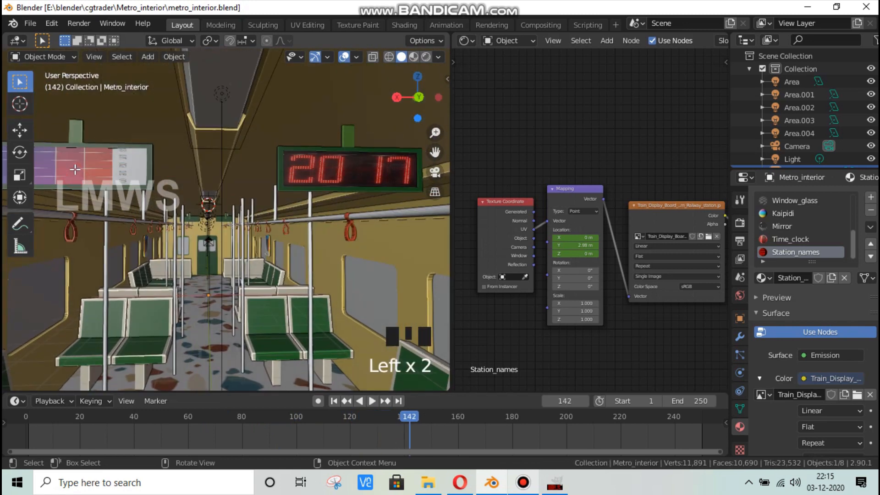
pyautogui.press('Tab')
pyautogui.click(107, 163)
pyautogui.click(99, 165)
pyautogui.scroll(2, 818, 247)
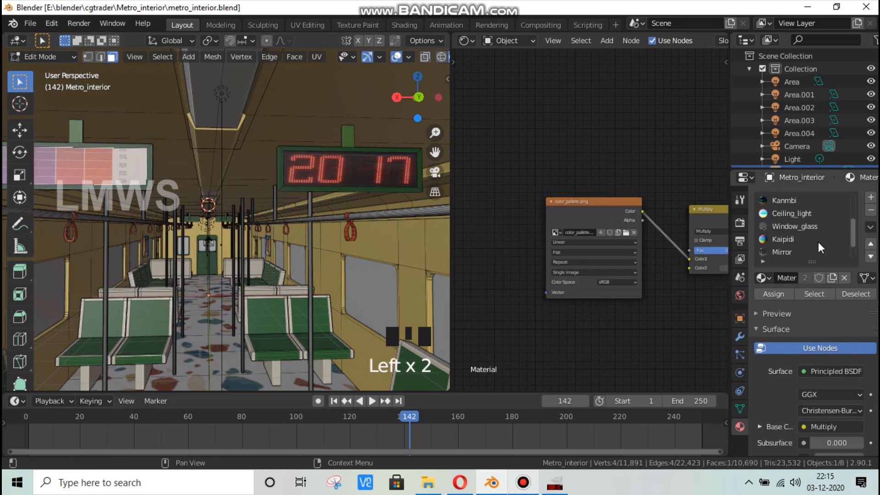
pyautogui.click(787, 251)
pyautogui.click(773, 293)
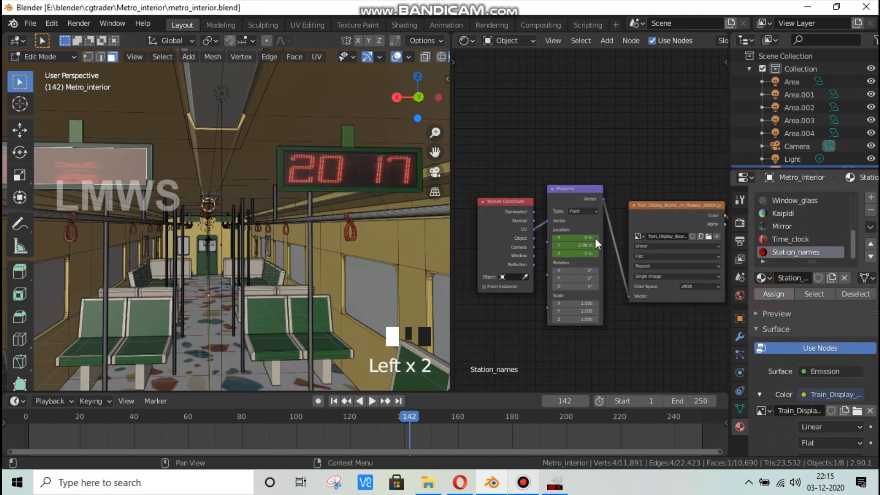
# Step: In the UV Editing workspace, rotate the reverse face's UVs by 90 degrees and move them over the train text
pyautogui.click(306, 25)
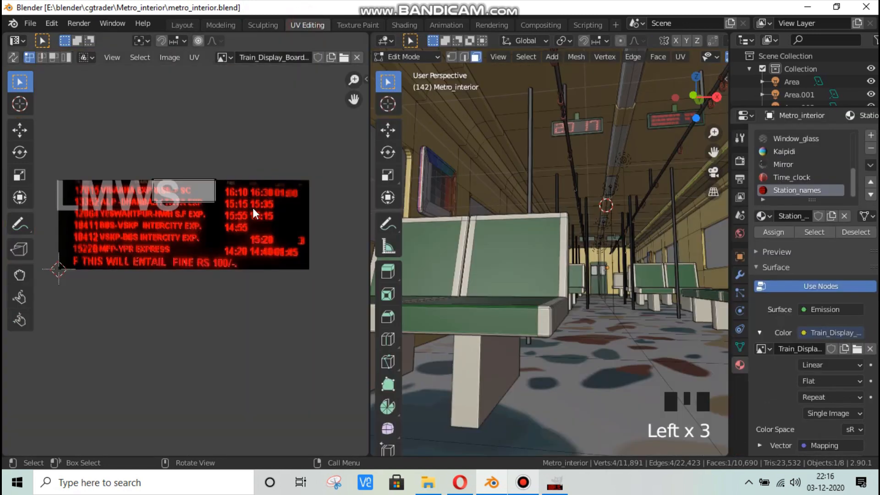
pyautogui.press('a')
pyautogui.press('r')
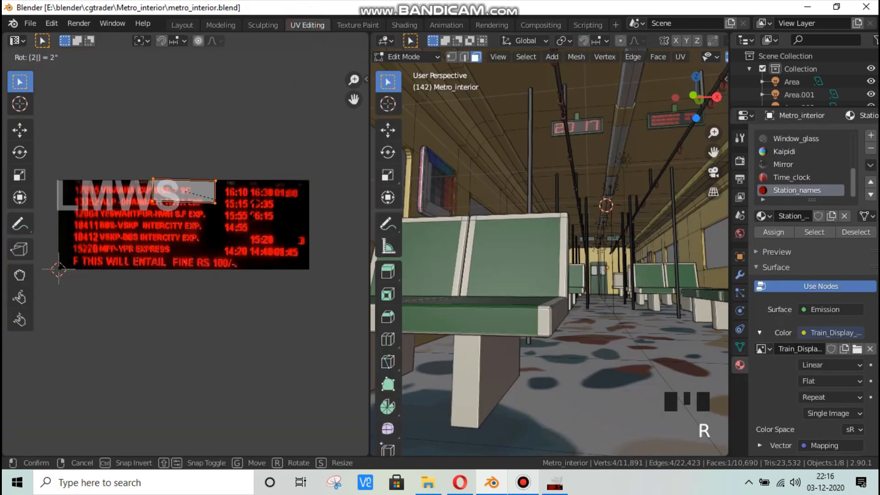
pyautogui.press('BackSpace')
pyautogui.write('90')
pyautogui.press('Return')
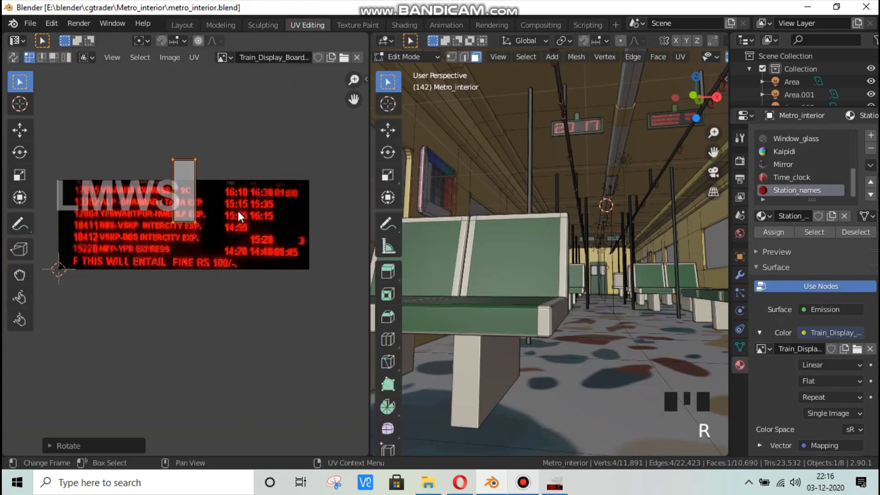
pyautogui.press('g')
pyautogui.click(210, 249)
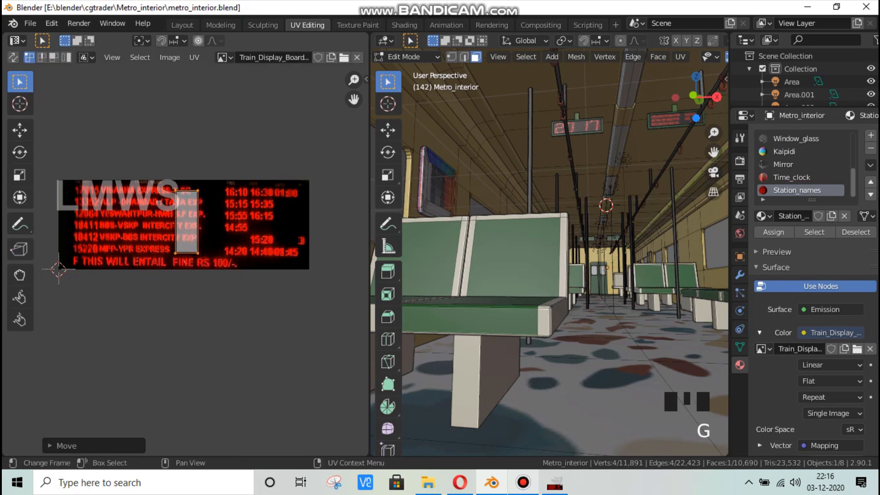
# Step: Stretch the face's UVs along X across nearly the full image width, save the file and return to the Layout workspace
pyautogui.press('s')
pyautogui.press('x')
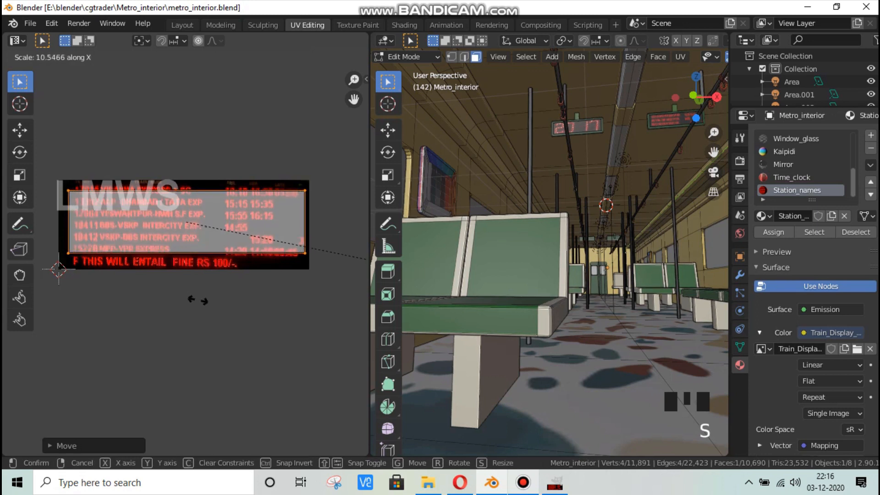
pyautogui.click(188, 301)
pyautogui.hotkey('ctrl', 's')
pyautogui.click(200, 29)
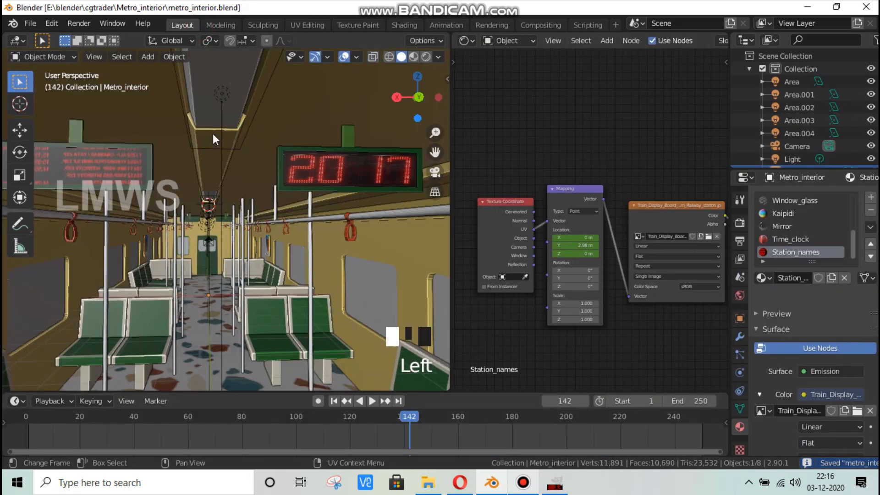
# Step: Check the reverse display face's text orientation, rotate its UVs by 180 degrees and inspect the board again in Layout
pyautogui.moveTo(412, 101); pyautogui.dragTo(399, 104)
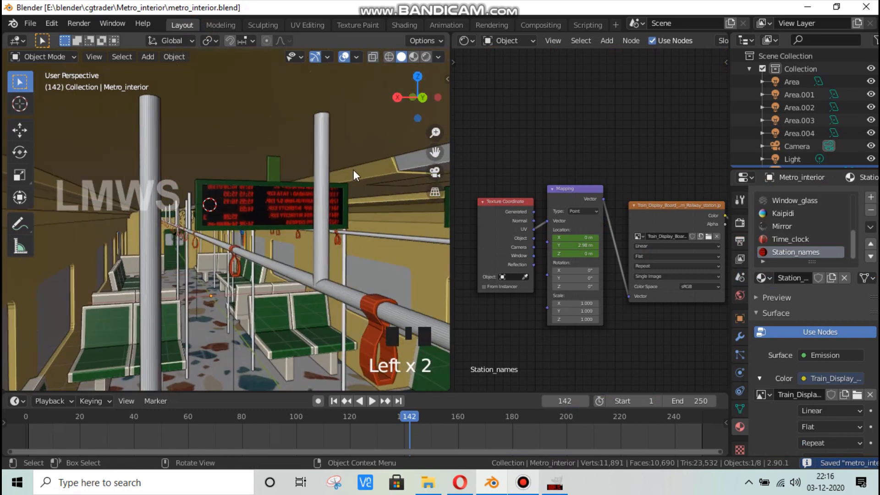
pyautogui.scroll(3, 337, 191)
pyautogui.scroll(-3, 303, 213)
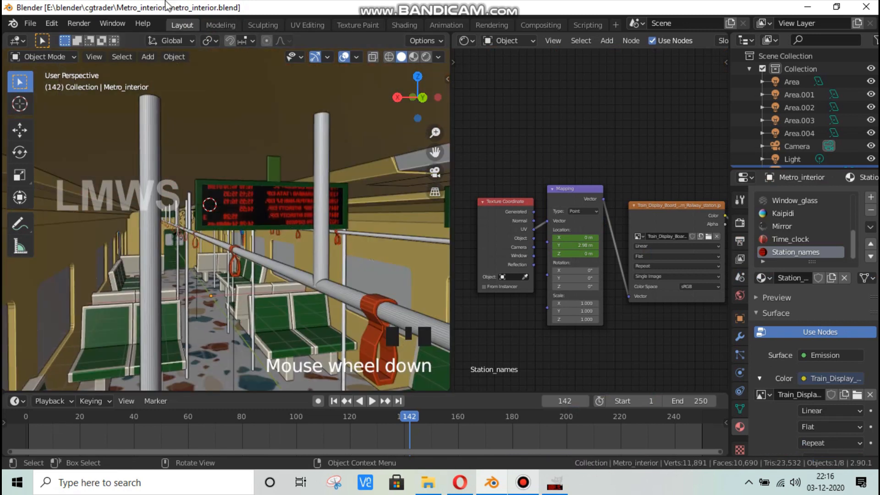
pyautogui.click(181, 27)
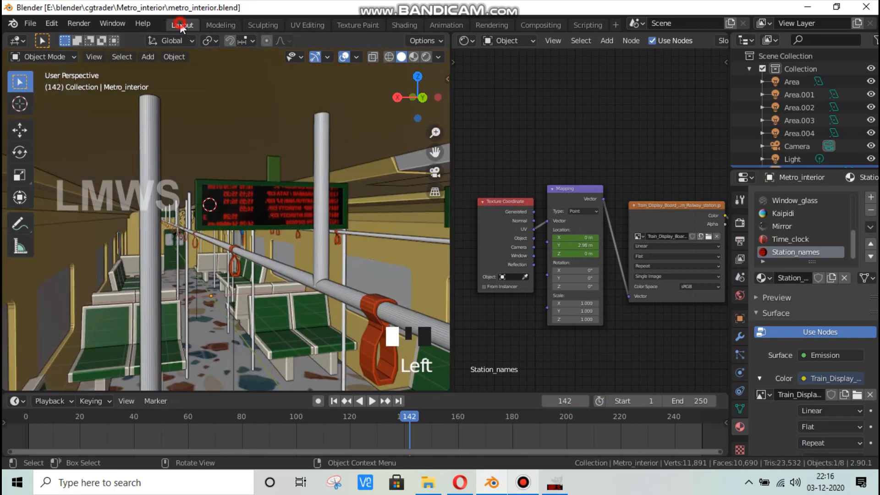
pyautogui.click(316, 25)
pyautogui.press('r')
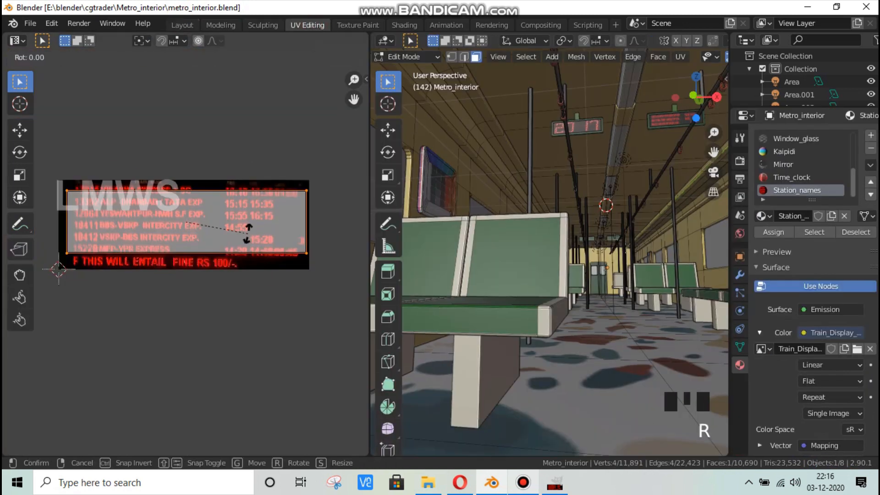
pyautogui.click(248, 233)
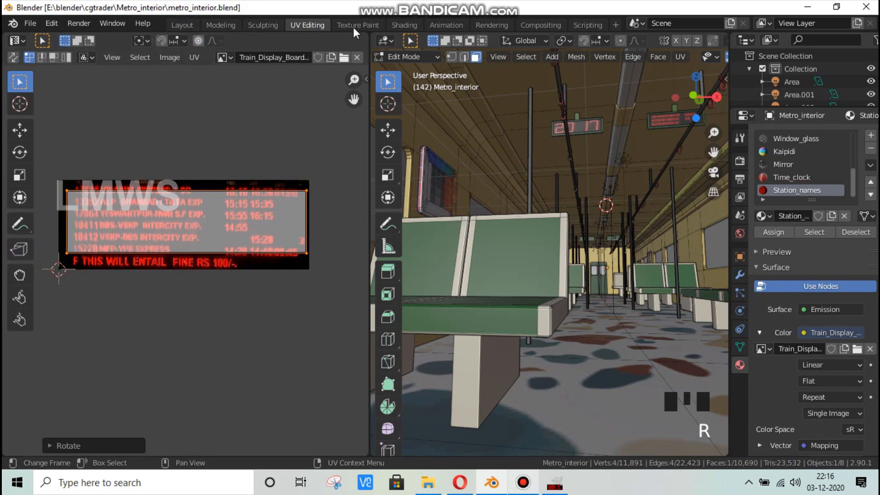
pyautogui.click(183, 23)
pyautogui.scroll(3, 260, 207)
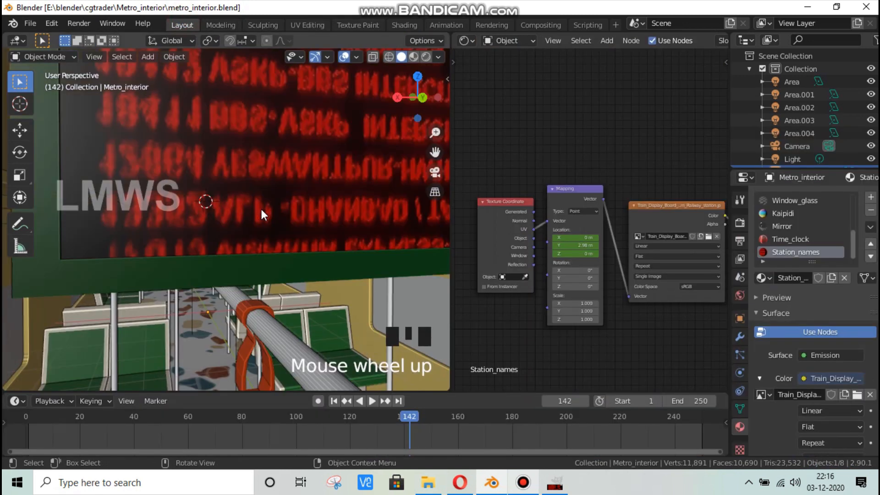
# Step: Examine the text orientation on the reverse side of the train display board up close
pyautogui.scroll(-3, 260, 207)
pyautogui.scroll(-2, 291, 212)
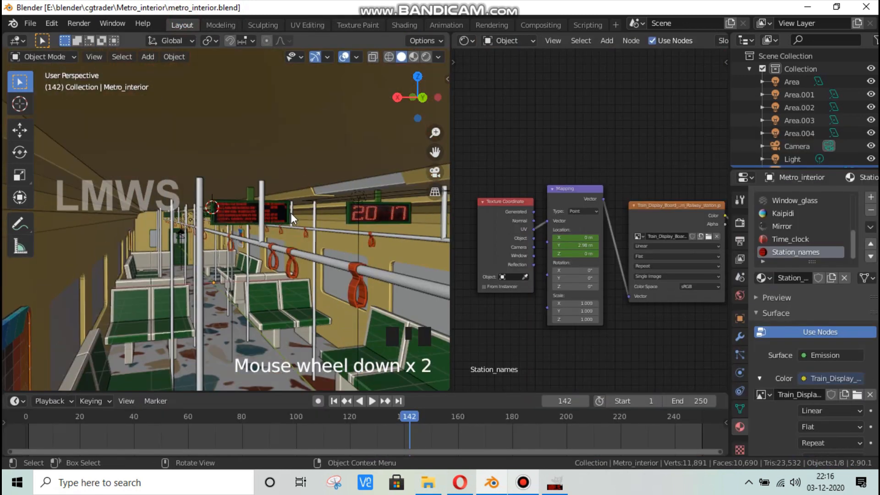
pyautogui.scroll(1, 291, 213)
pyautogui.scroll(-1, 290, 212)
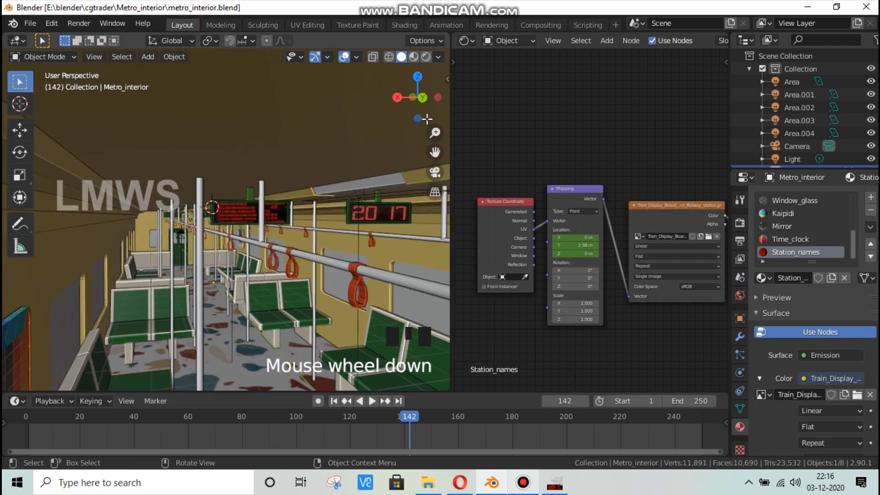
pyautogui.moveTo(417, 97)
pyautogui.mouseDown()
pyautogui.moveTo(403, 103)
pyautogui.moveTo(581, 99)
pyautogui.moveTo(408, 98)
pyautogui.moveTo(421, 98)
pyautogui.mouseUp()
pyautogui.scroll(2, 196, 162)
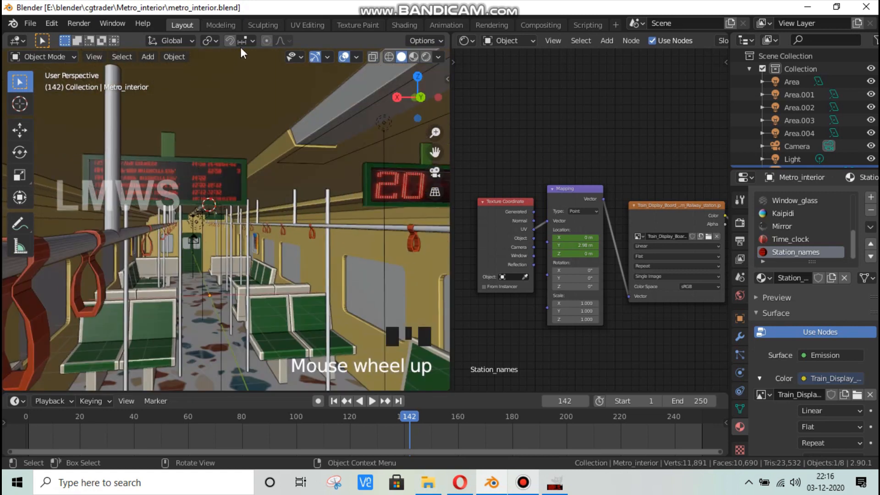
pyautogui.scroll(1, 204, 182)
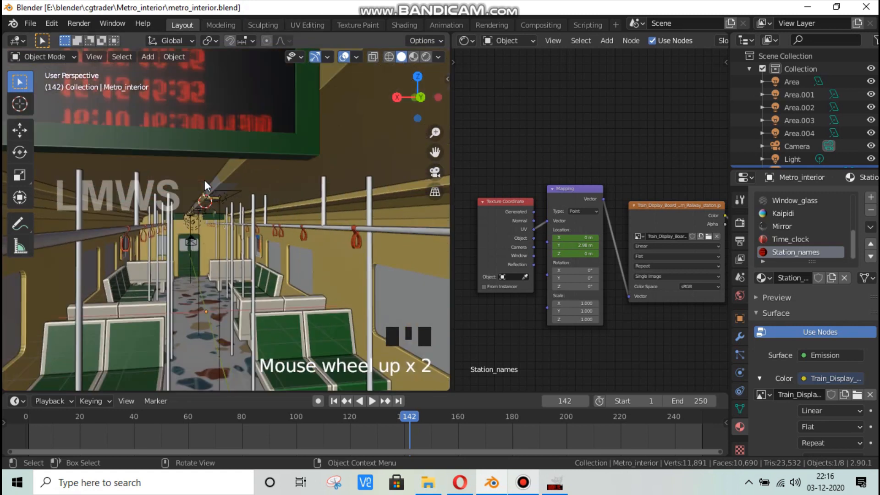
pyautogui.moveTo(435, 152); pyautogui.dragTo(436, 275)
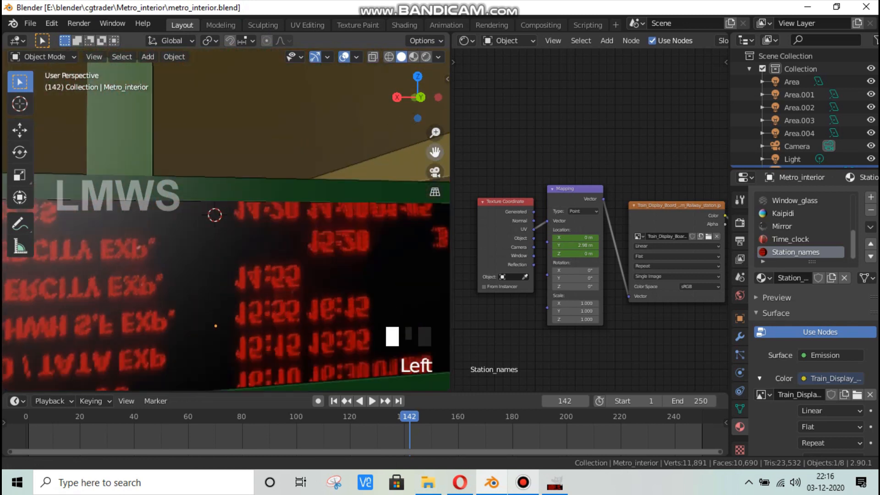
pyautogui.moveTo(435, 152); pyautogui.dragTo(447, 151)
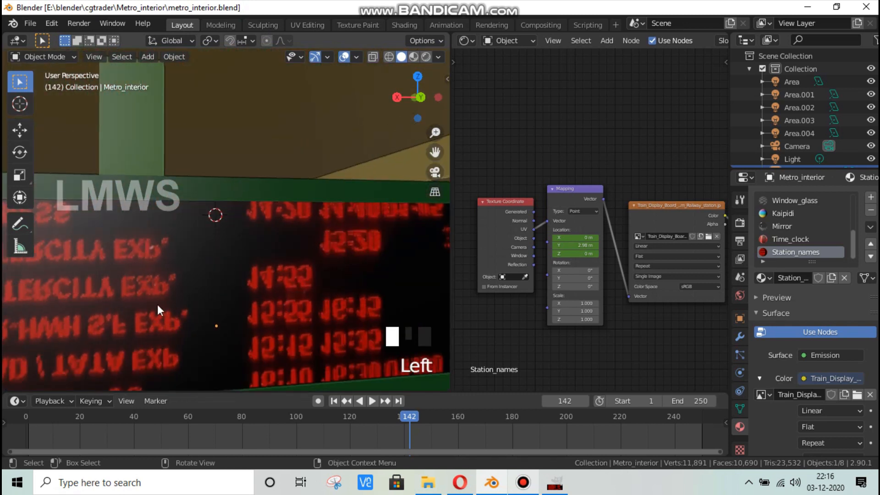
# Step: In UV Editing, rotate the reverse display face's UVs by 180 degrees and return to the Layout workspace
pyautogui.click(303, 25)
pyautogui.write('r')
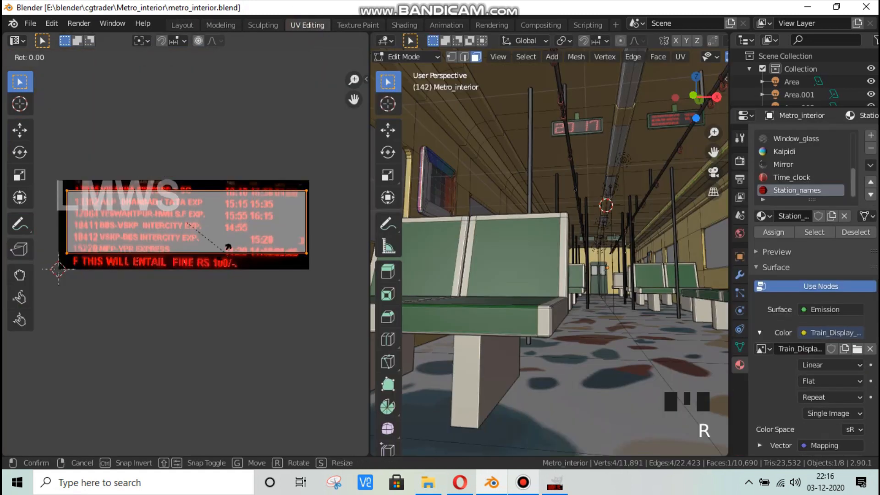
pyautogui.write('180')
pyautogui.click(224, 252)
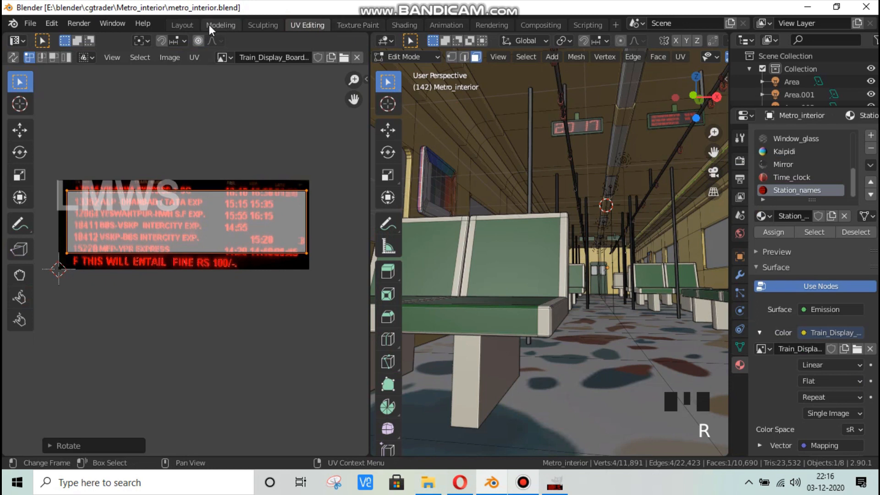
pyautogui.click(186, 25)
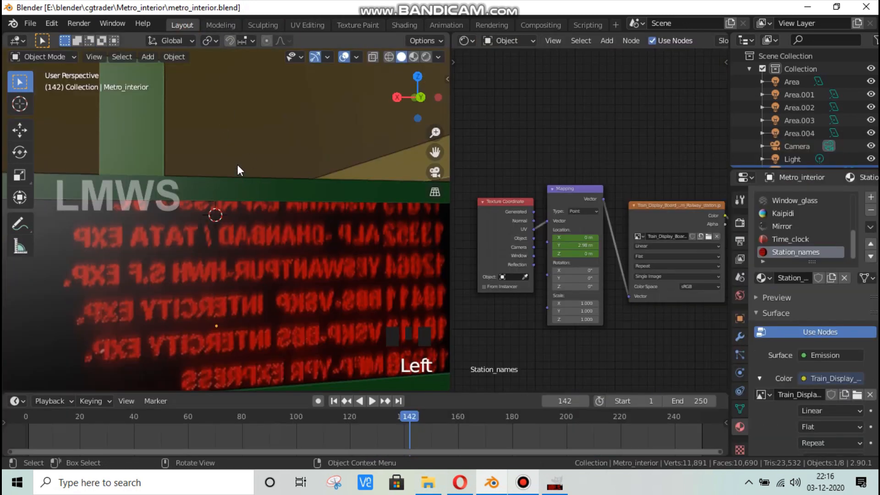
# Step: Snap the 2D cursor to the selected UVs, use it as pivot to mirror the reverse face's UVs along X, and return to Layout
pyautogui.click(298, 25)
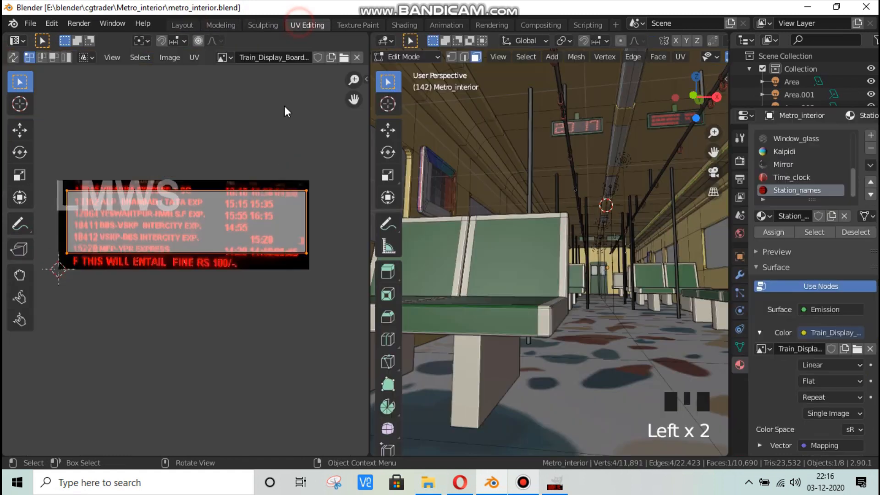
pyautogui.hotkey('shift', 's')
pyautogui.click(240, 289)
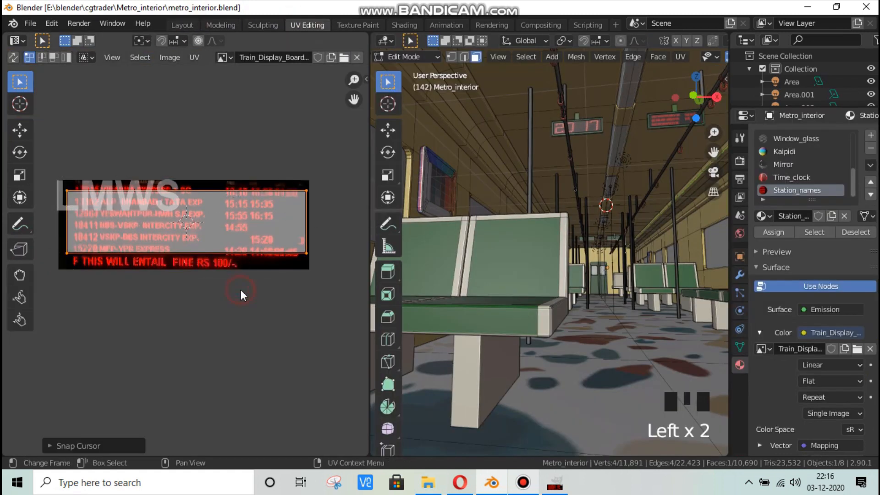
pyautogui.click(141, 40)
pyautogui.click(160, 84)
pyautogui.press('s')
pyautogui.press('x')
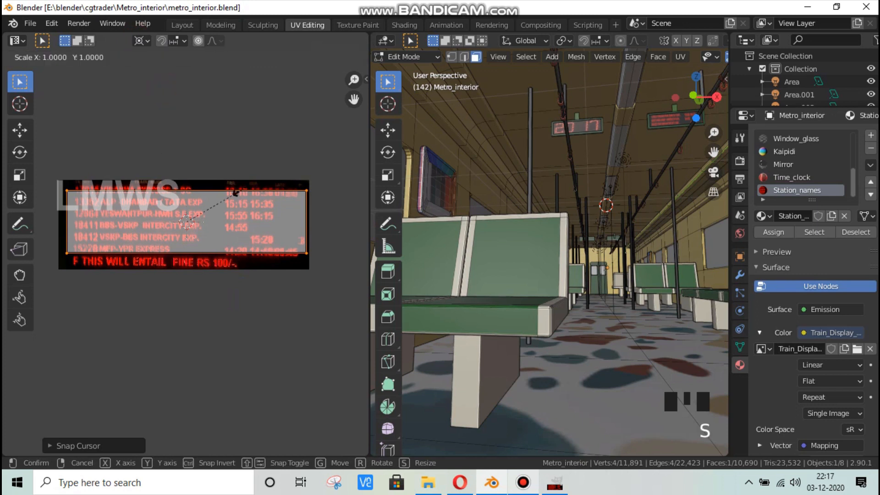
pyautogui.press('Return')
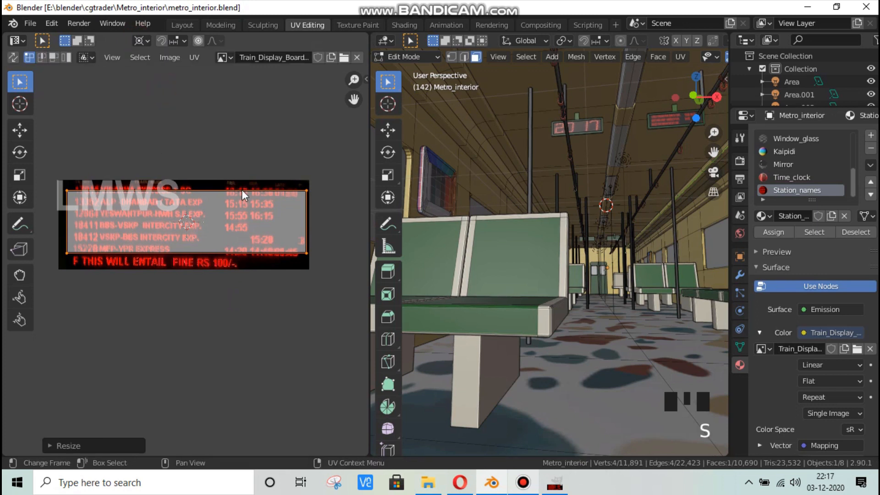
pyautogui.click(179, 24)
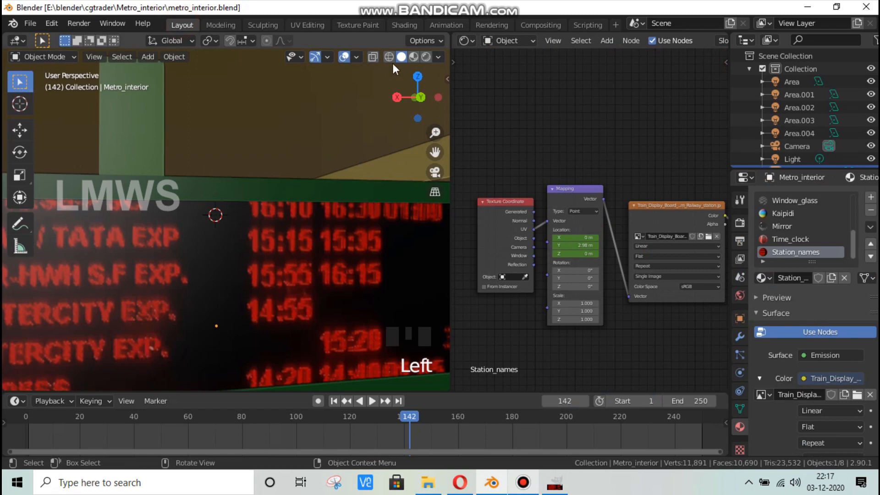
# Step: Play the scrolling train display in rendered shading, return to solid shading, stop playback and save the file
pyautogui.click(426, 56)
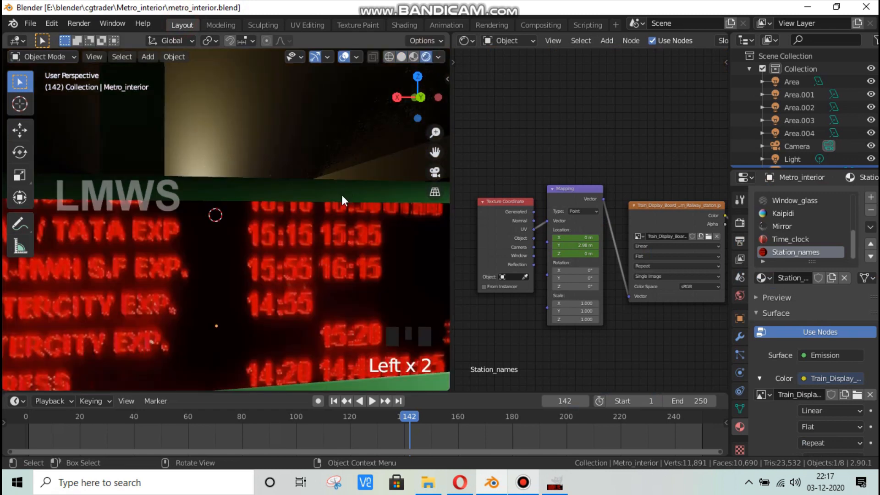
pyautogui.press('space')
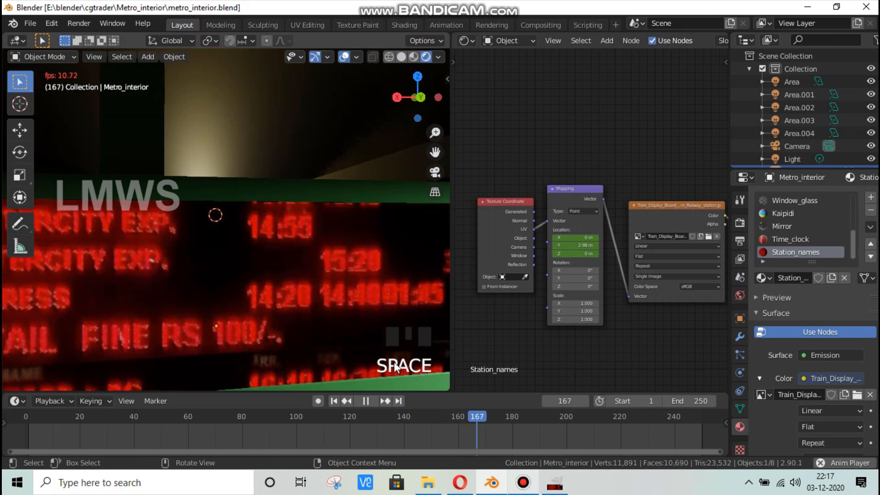
pyautogui.scroll(-5, 398, 366)
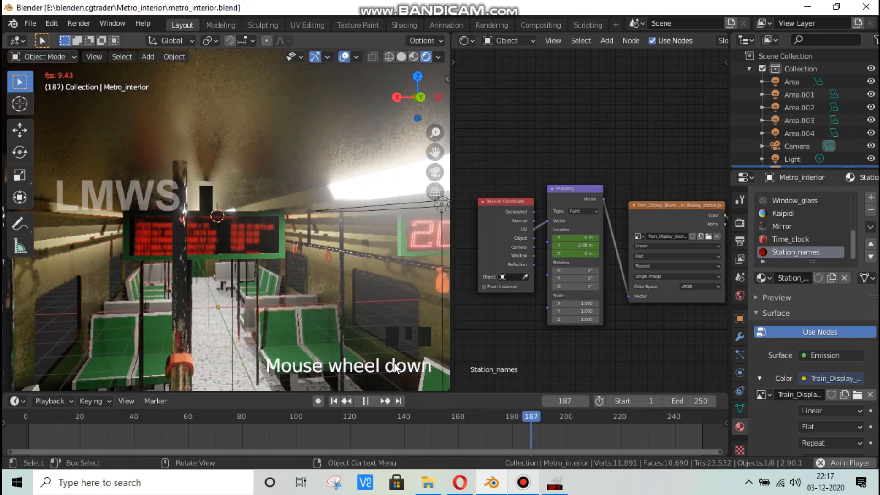
pyautogui.click(402, 56)
pyautogui.moveTo(415, 89); pyautogui.dragTo(415, 94)
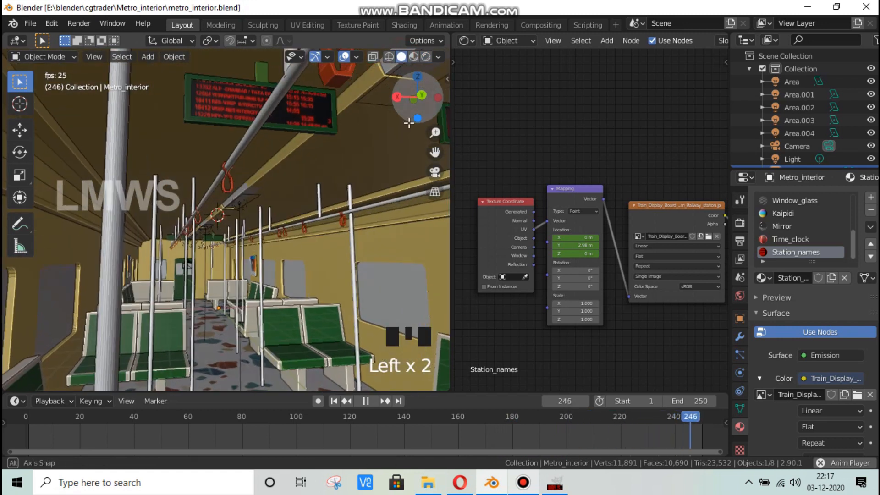
pyautogui.press('space')
pyautogui.hotkey('ctrl', 's')
# Step: Locate the framed panel between the windows on the side wall and select only its inner face in Edit Mode
pyautogui.scroll(8, 288, 242)
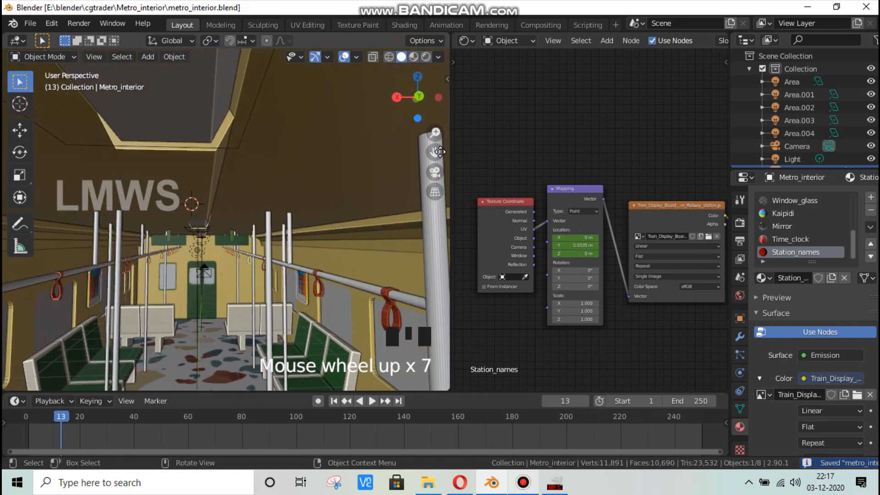
pyautogui.moveTo(417, 98); pyautogui.dragTo(461, 98)
pyautogui.scroll(-2, 422, 100)
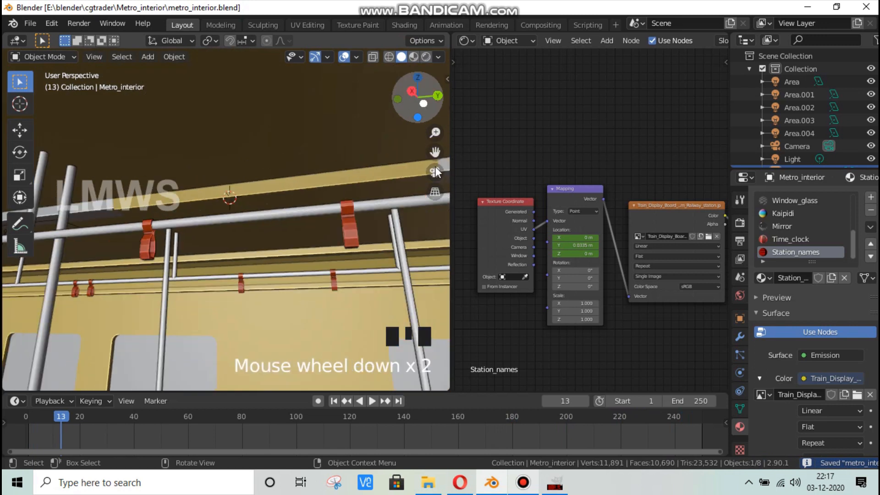
pyautogui.moveTo(435, 152); pyautogui.dragTo(247, 104)
pyautogui.click(278, 240)
pyautogui.press('Tab')
pyautogui.scroll(1, 269, 250)
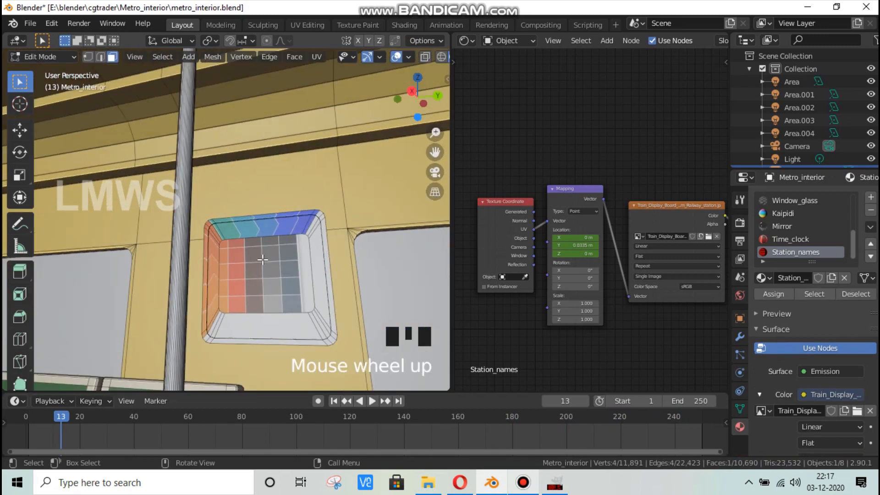
pyautogui.hotkey('alt', 'a')
pyautogui.click(285, 267)
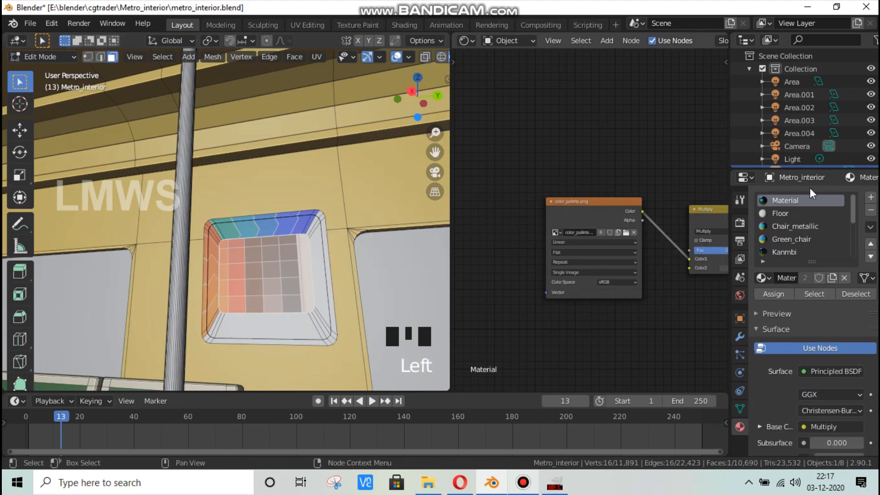
# Step: Add a material slot with a new material named Sakthi_masala
pyautogui.click(871, 197)
pyautogui.click(807, 280)
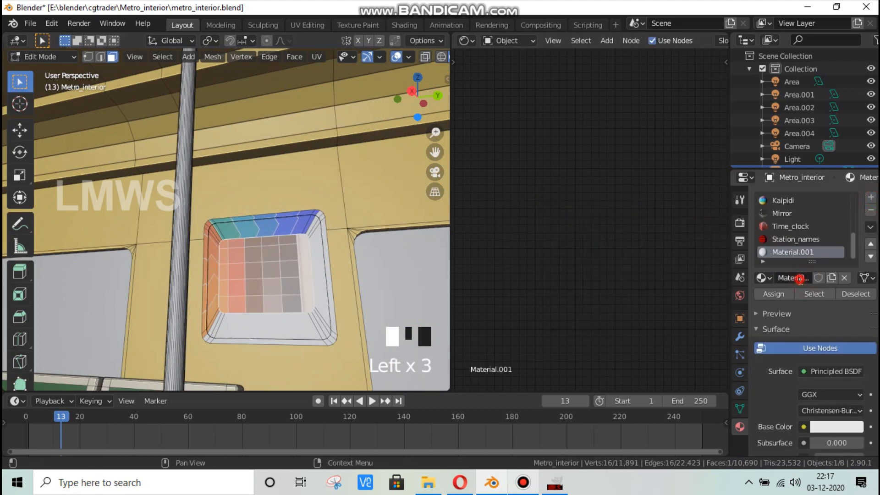
pyautogui.click(800, 278)
pyautogui.write('Sakthi_masala')
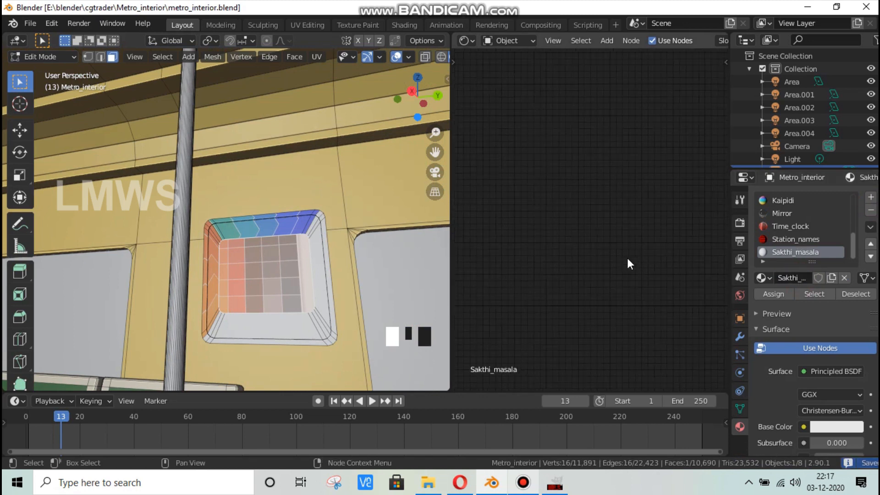
# Step: Add an Image Texture node beside the Principled BSDF in the Sakthi_masala material
pyautogui.scroll(-6, 626, 256)
pyautogui.moveTo(640, 203); pyautogui.dragTo(545, 190, button='middle')
pyautogui.hotkey('shift', 'a')
pyautogui.click(543, 179)
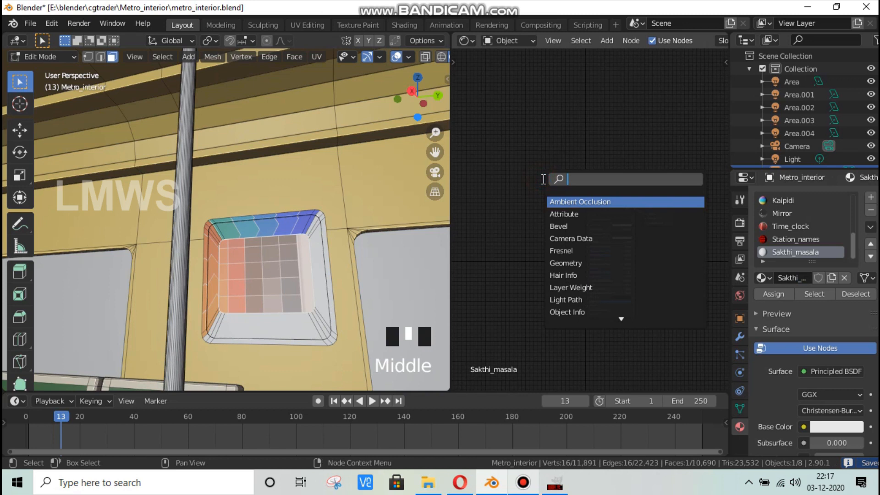
pyautogui.write('image')
pyautogui.press('Return')
pyautogui.click(507, 205)
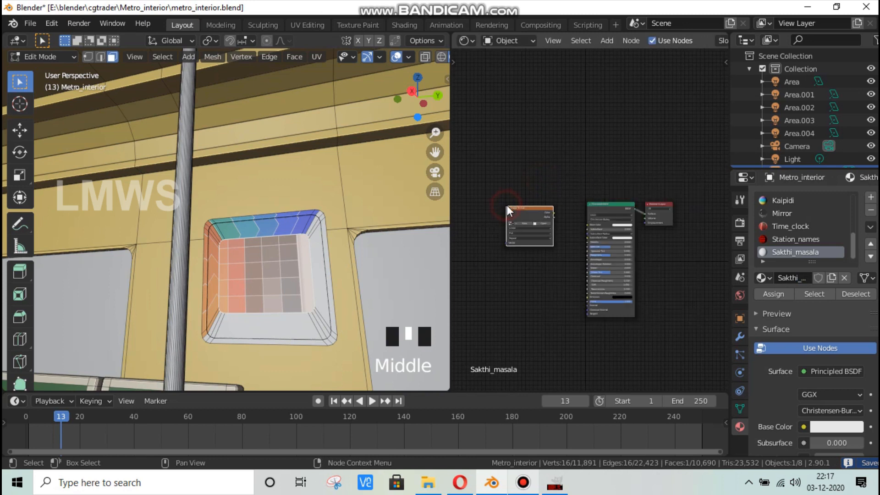
# Step: Use unnamed.jpg from the Image Texture node as the Base Color and assign Sakthi_masala to the selected panel face
pyautogui.scroll(3, 510, 238)
pyautogui.click(475, 199)
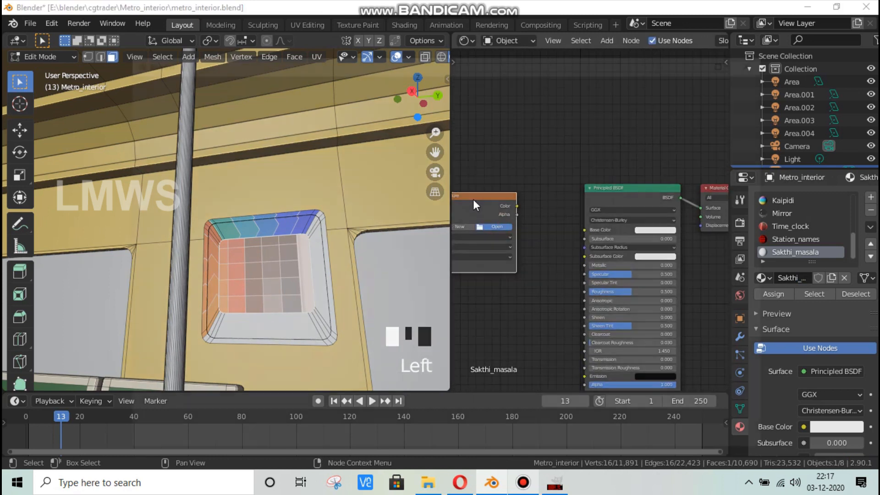
pyautogui.click(495, 227)
pyautogui.doubleClick(713, 150)
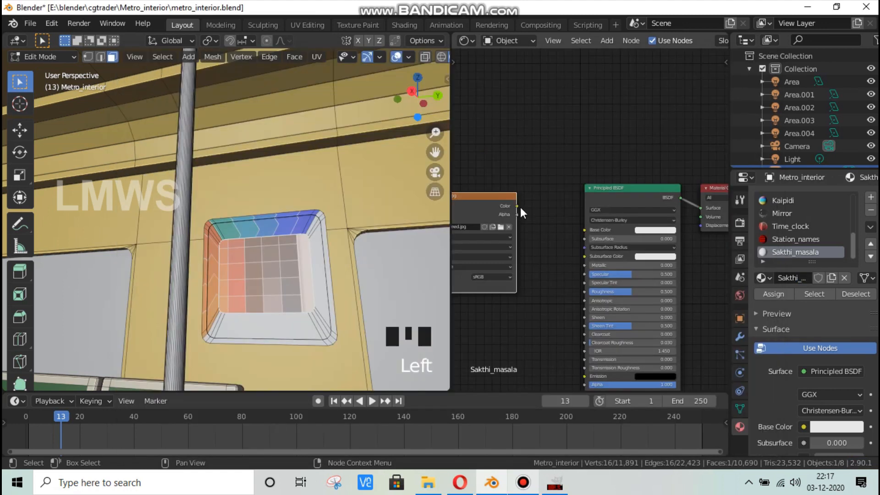
pyautogui.moveTo(518, 206); pyautogui.dragTo(585, 229)
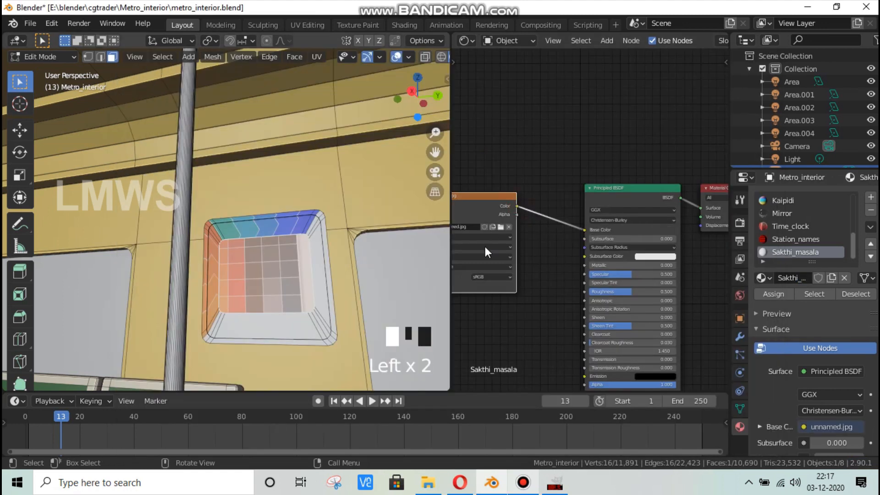
pyautogui.click(763, 293)
pyautogui.doubleClick(763, 293)
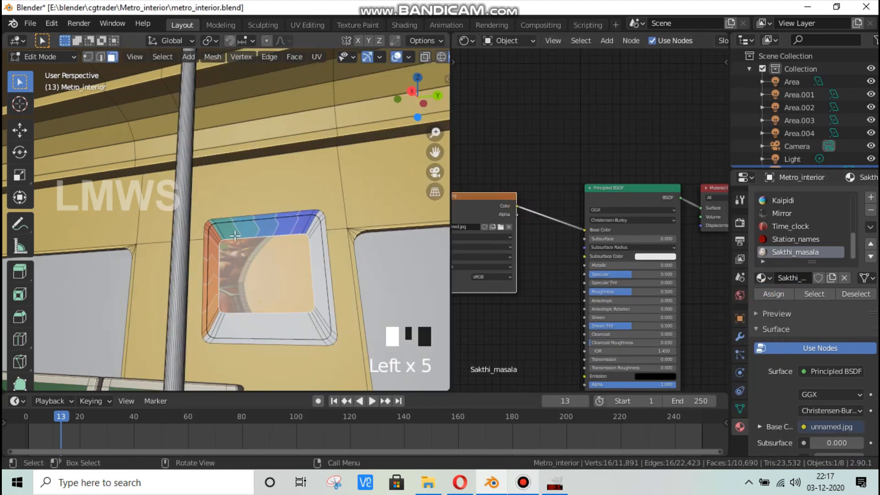
# Step: Assign the Green_chair material to the panel's linked frame faces, excluding the inner picture face, and switch to the UV Editing workspace
pyautogui.hotkey('alt', 'a')
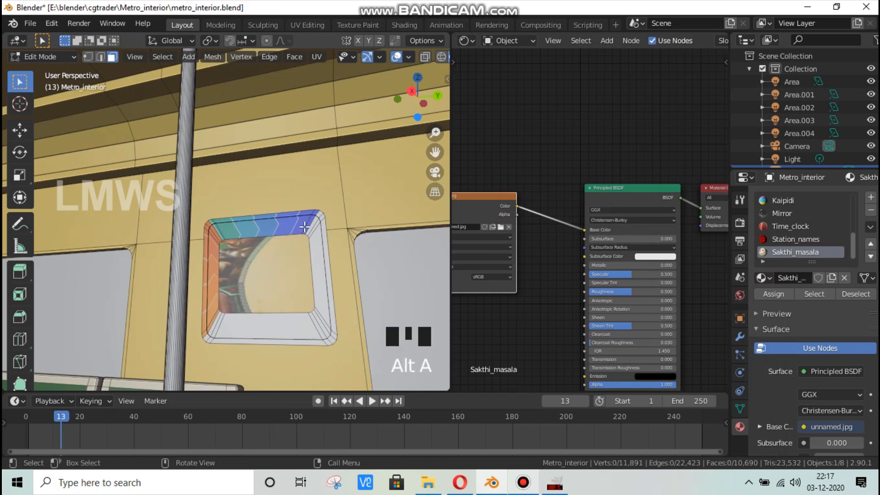
pyautogui.press('l')
pyautogui.keyDown('shift'); pyautogui.click(269, 273); pyautogui.keyUp('shift')
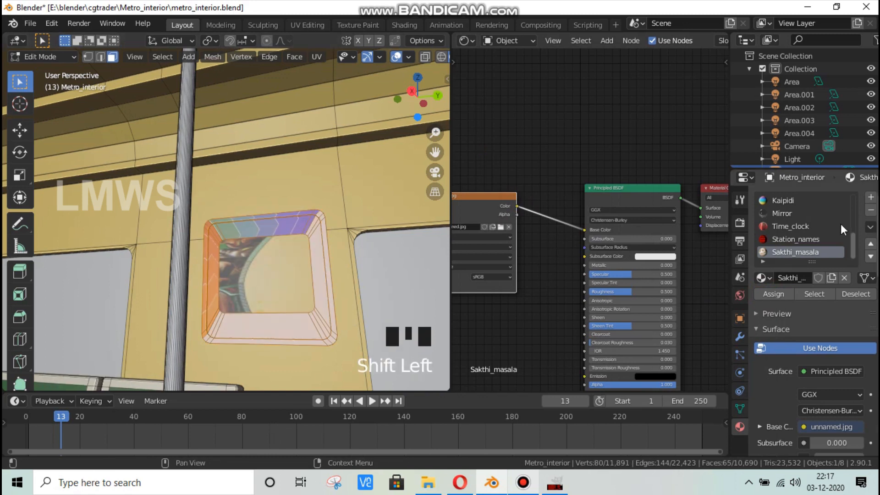
pyautogui.scroll(4, 810, 238)
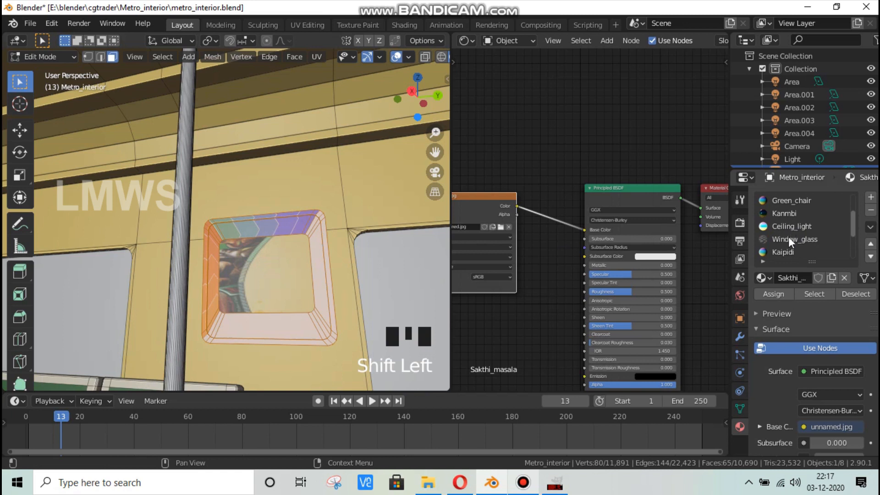
pyautogui.click(798, 205)
pyautogui.click(774, 294)
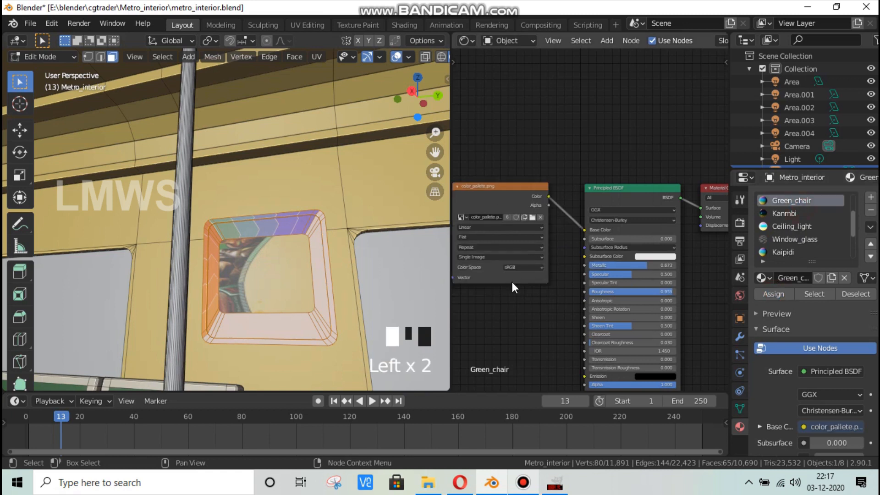
pyautogui.click(314, 25)
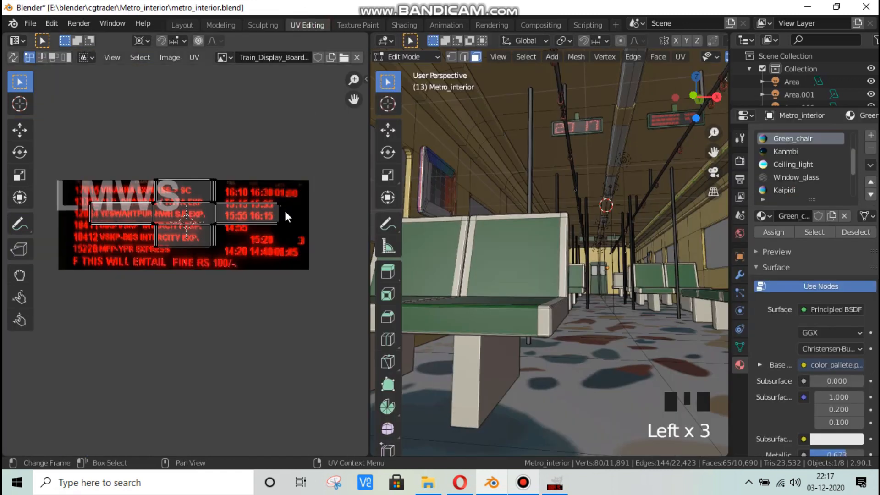
# Step: Show color_pallete.png behind the panel frame's UVs, shrink them to a tiny point and place them on a dark blue swatch
pyautogui.click(221, 57)
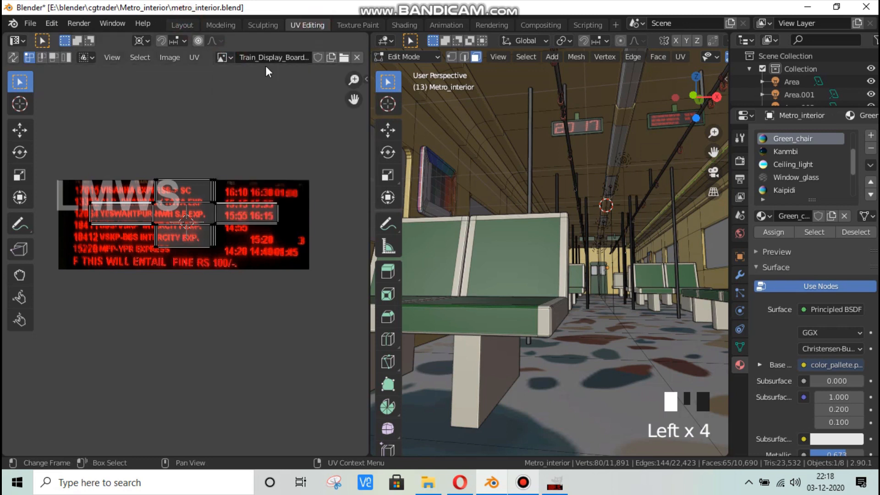
pyautogui.click(224, 57)
pyautogui.click(254, 79)
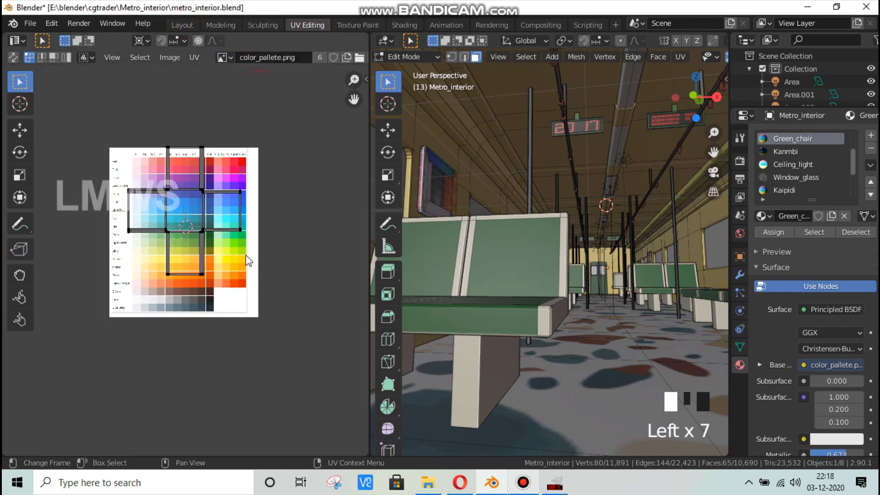
pyautogui.press('s')
pyautogui.click(247, 260)
pyautogui.scroll(4, 247, 261)
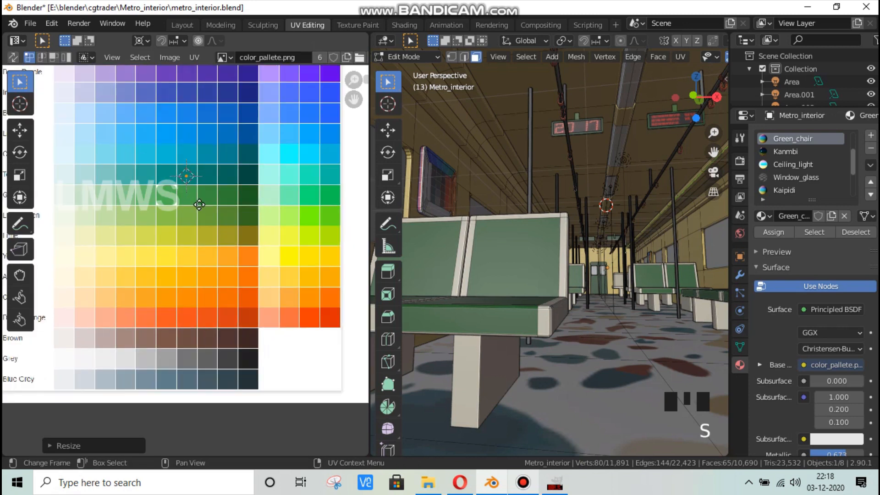
pyautogui.press('g')
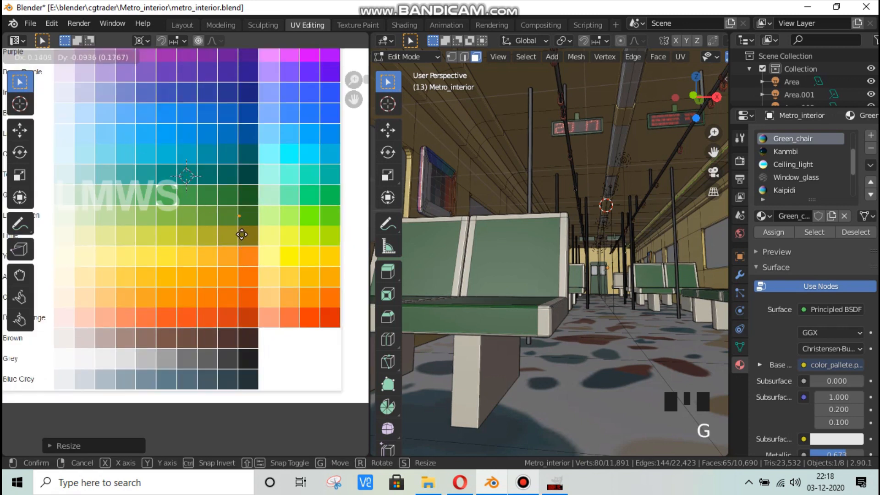
pyautogui.click(254, 130)
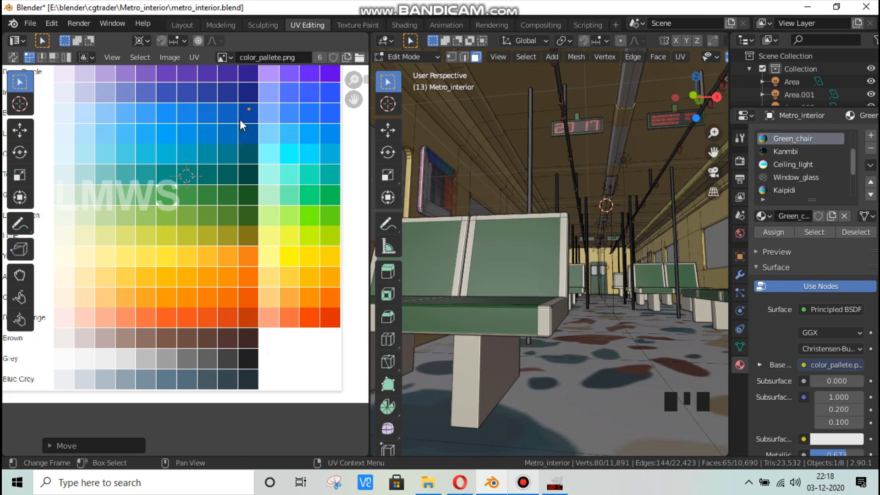
# Step: Switch to the Layout workspace and display the wall panel in Rendered viewport shading
pyautogui.click(183, 25)
pyautogui.scroll(-2, 290, 230)
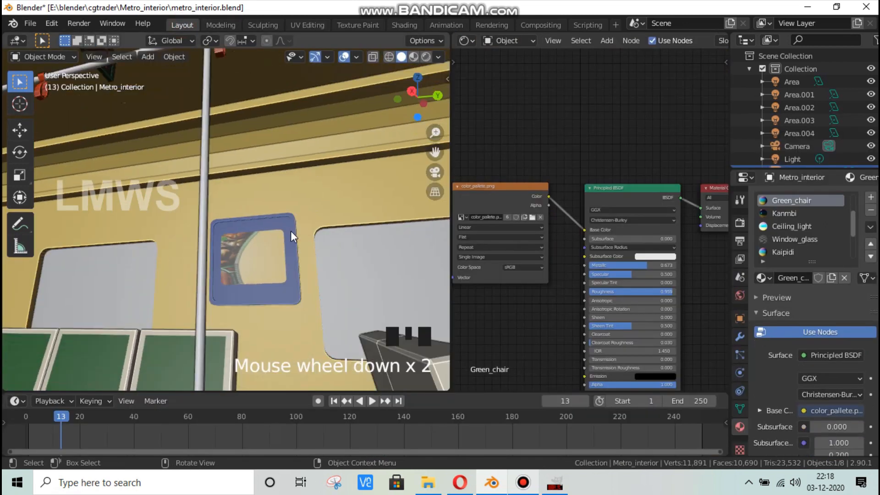
pyautogui.scroll(2, 293, 217)
pyautogui.click(427, 55)
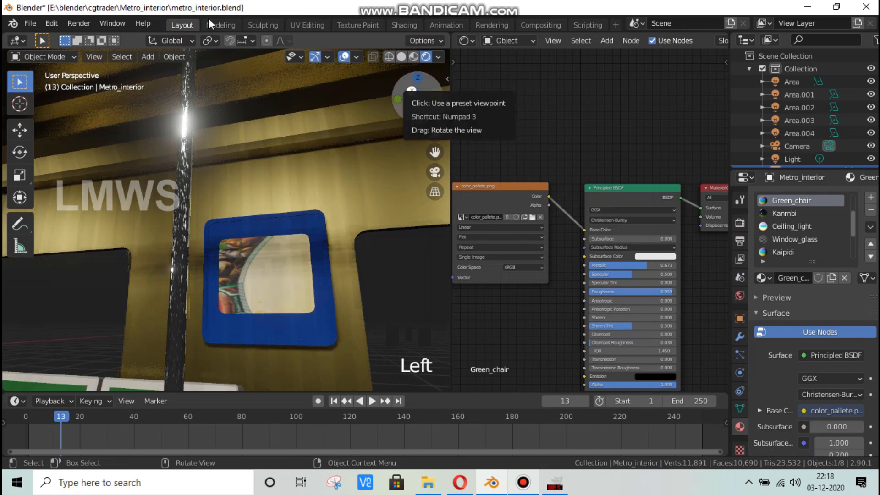
# Step: Move the panel frame's UVs onto a dark green palette swatch and return to the Layout workspace
pyautogui.click(192, 22)
pyautogui.click(309, 25)
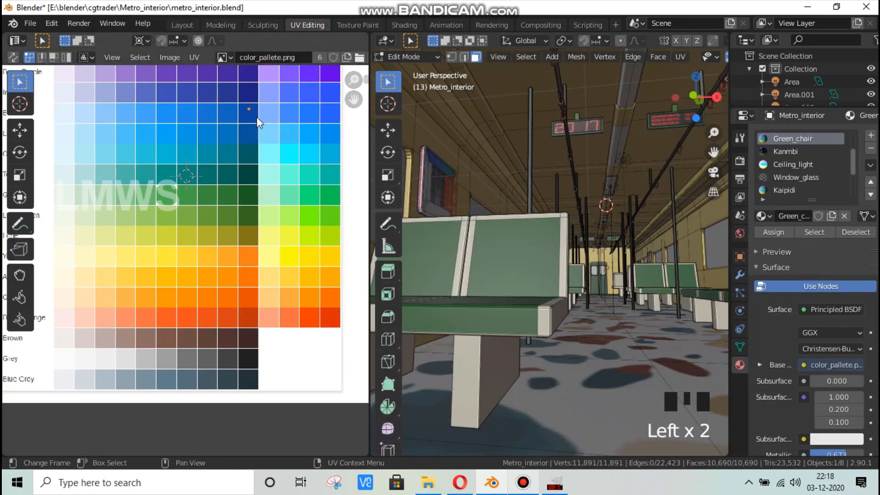
pyautogui.press('g')
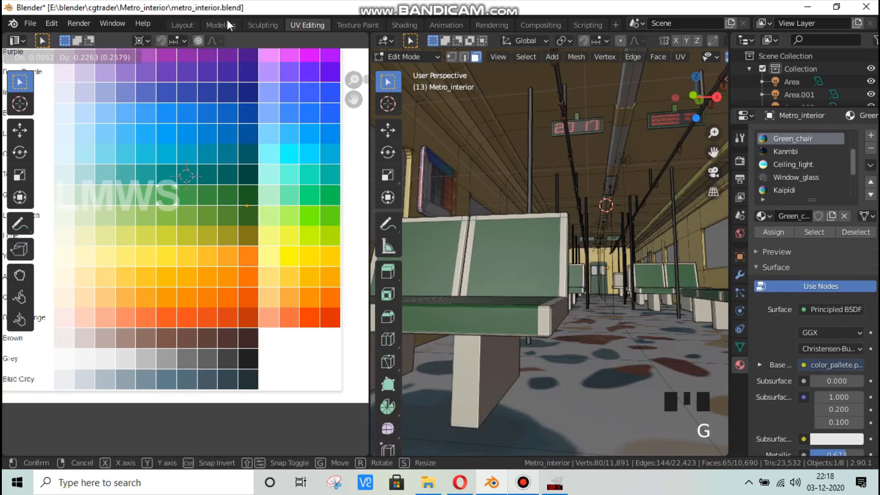
pyautogui.click(227, 19)
pyautogui.click(182, 24)
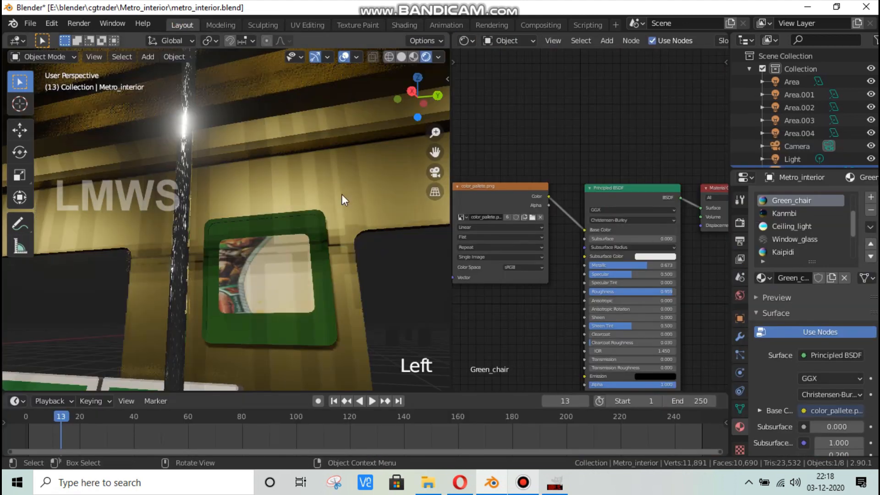
# Step: Select the panel's inner picture face in Edit Mode and show unnamed.jpg behind its UVs in the UV Editing workspace
pyautogui.press('Tab')
pyautogui.click(296, 263)
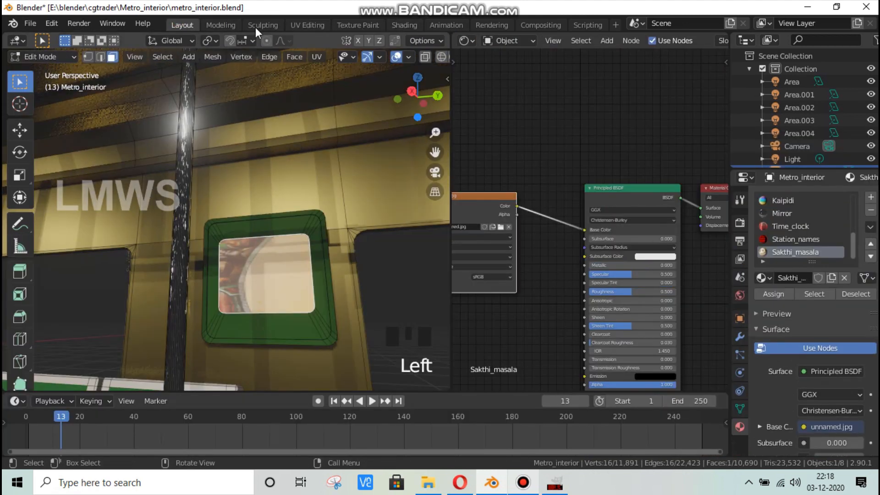
pyautogui.click(303, 25)
pyautogui.click(225, 56)
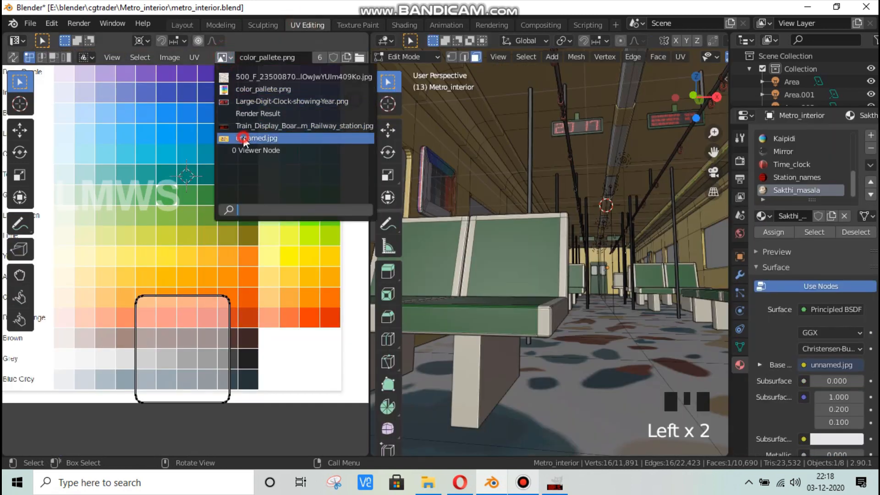
pyautogui.click(242, 137)
# Step: Move and enlarge the picture face's UVs to cover nearly the whole poster image, and save the file
pyautogui.press('a')
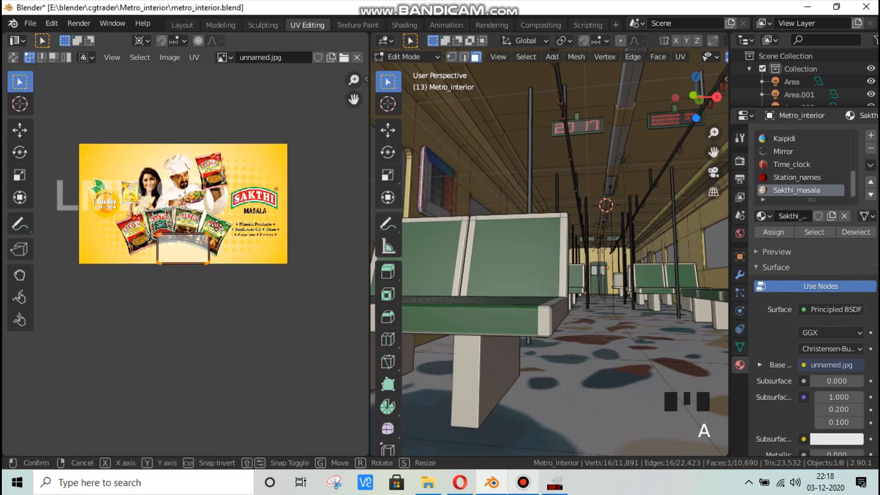
pyautogui.press('g')
pyautogui.click(203, 230)
pyautogui.press('s')
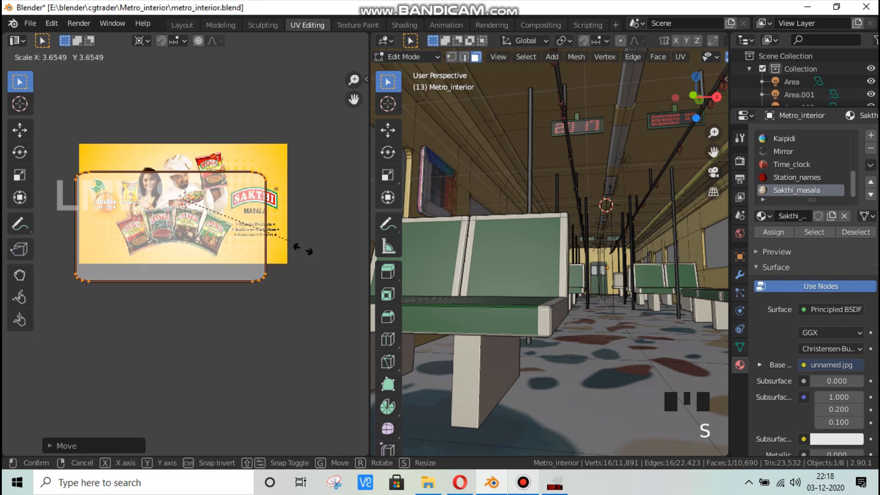
pyautogui.click(264, 260)
pyautogui.press('g')
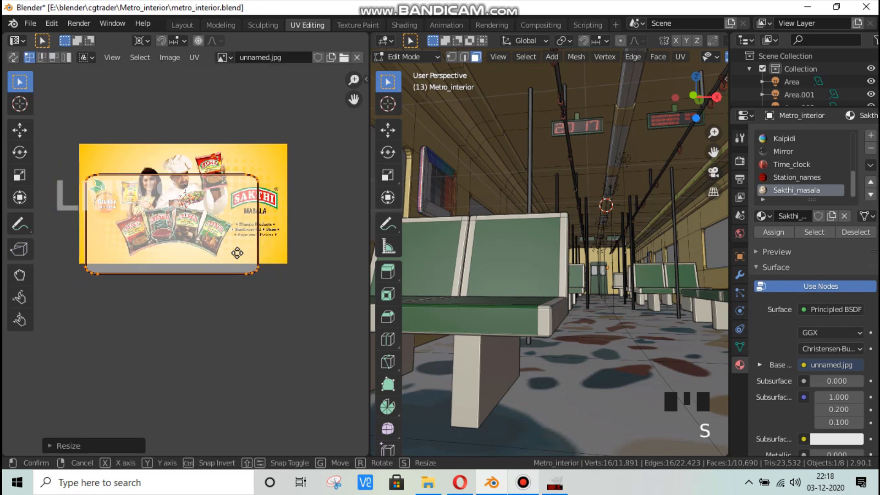
pyautogui.click(239, 250)
pyautogui.press('s')
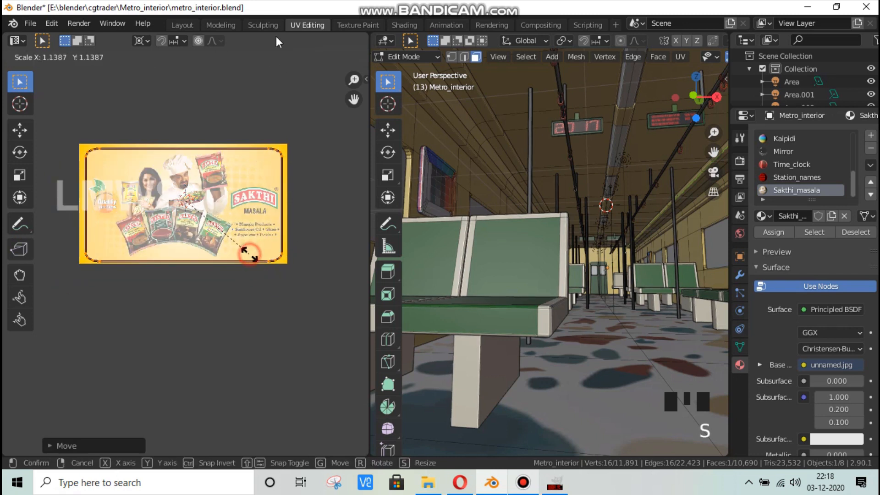
pyautogui.click(247, 252)
pyautogui.hotkey('ctrl', 's')
# Step: Check the poster's orientation in the Layout workspace and rotate the picture face's UVs by 90 degrees in the UV Editing workspace
pyautogui.click(182, 25)
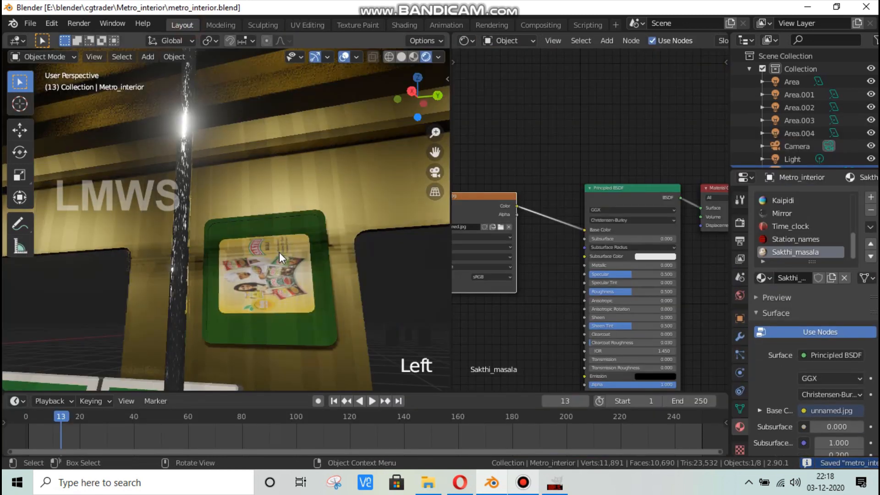
pyautogui.scroll(2, 277, 250)
pyautogui.click(307, 25)
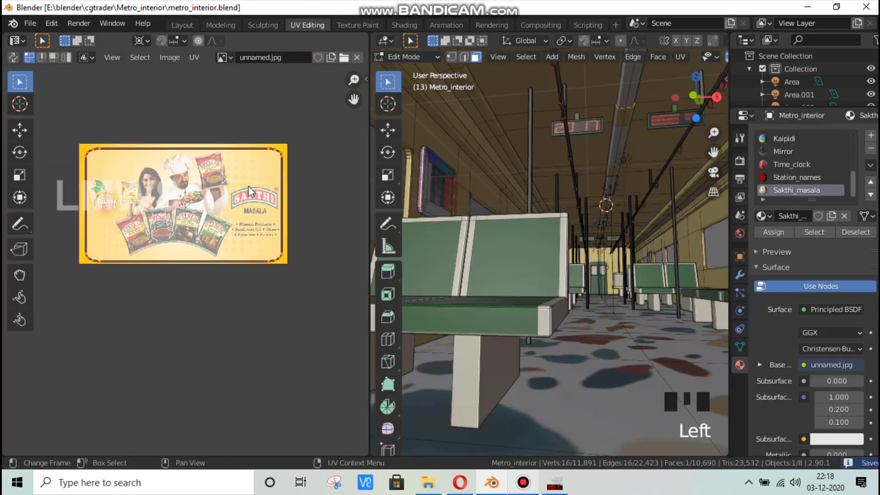
pyautogui.write('r')
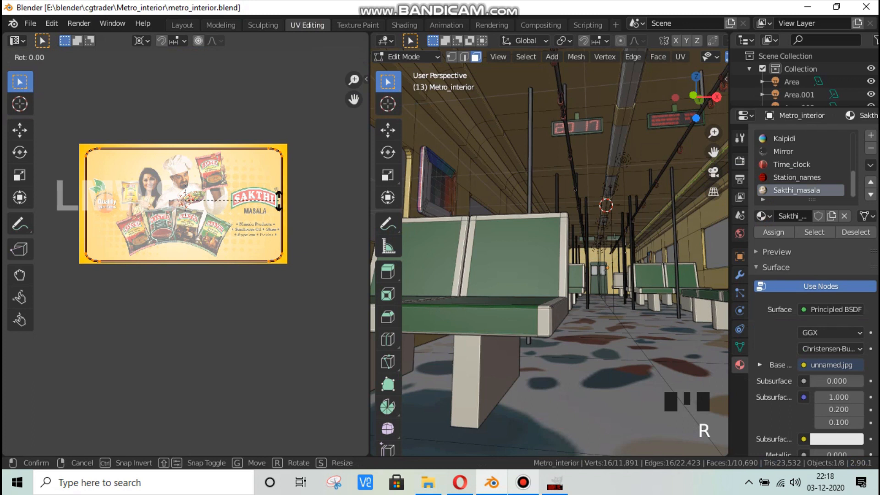
pyautogui.write('90')
pyautogui.press('Return')
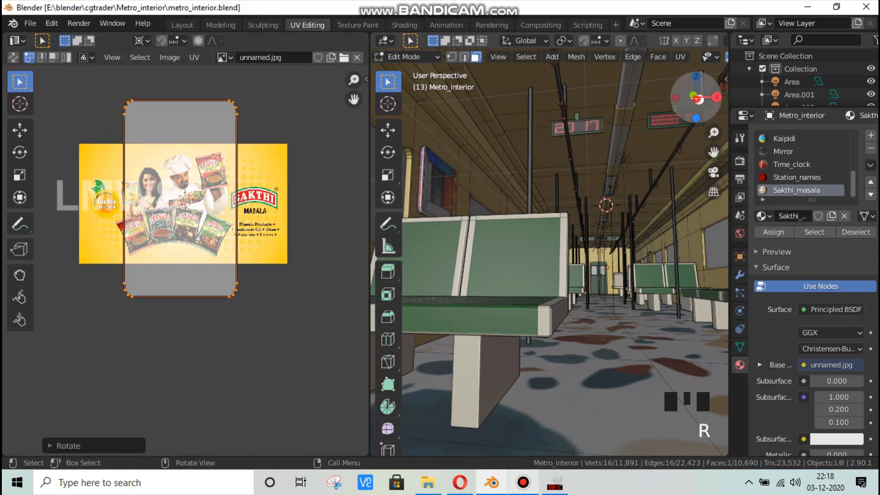
# Step: Bring the poster panel into close view and rotate its picture UVs by a further 180 degrees
pyautogui.moveTo(696, 98); pyautogui.dragTo(598, 210)
pyautogui.scroll(4, 649, 234)
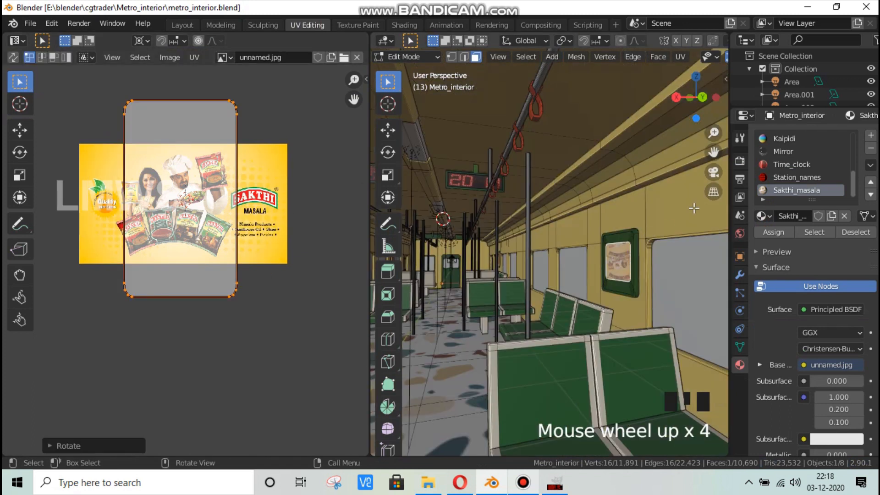
pyautogui.scroll(3, 694, 208)
pyautogui.moveTo(713, 152); pyautogui.dragTo(591, 154)
pyautogui.moveTo(697, 99); pyautogui.dragTo(715, 96)
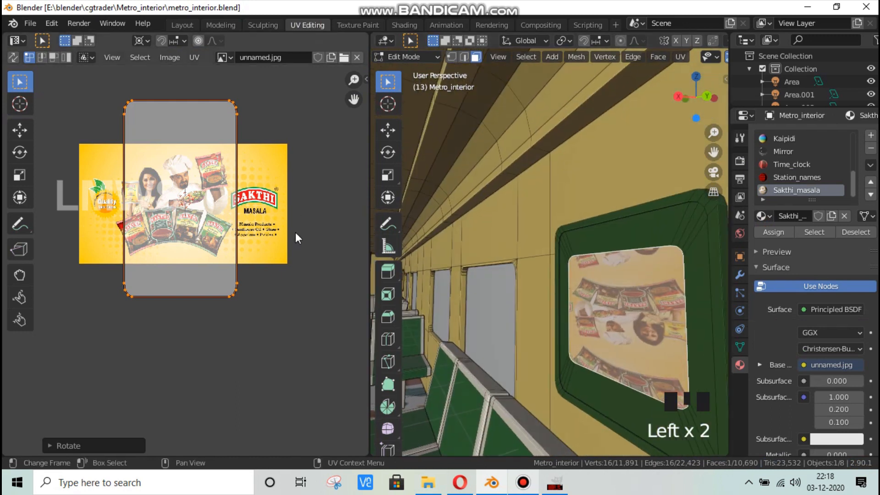
pyautogui.write('r180')
pyautogui.press('Return')
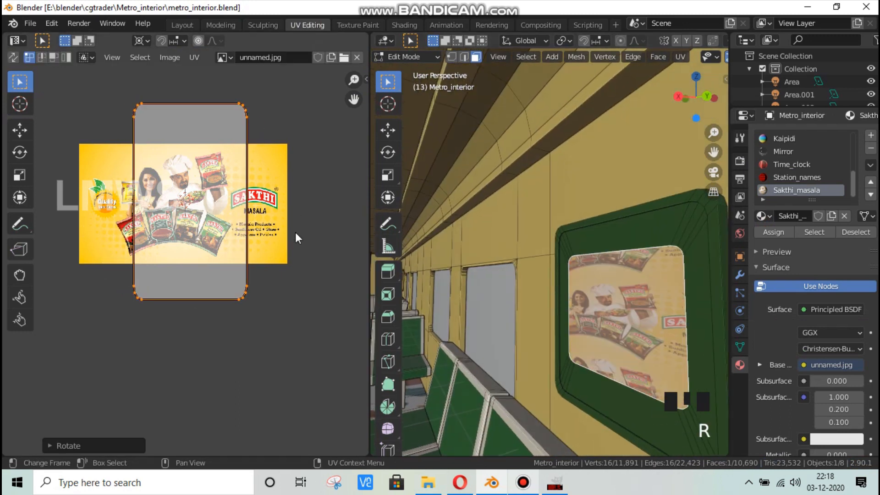
# Step: Shrink the picture UVs to fit the poster's height, centre them and stretch them along X by about 3.3 to its full width
pyautogui.press('s')
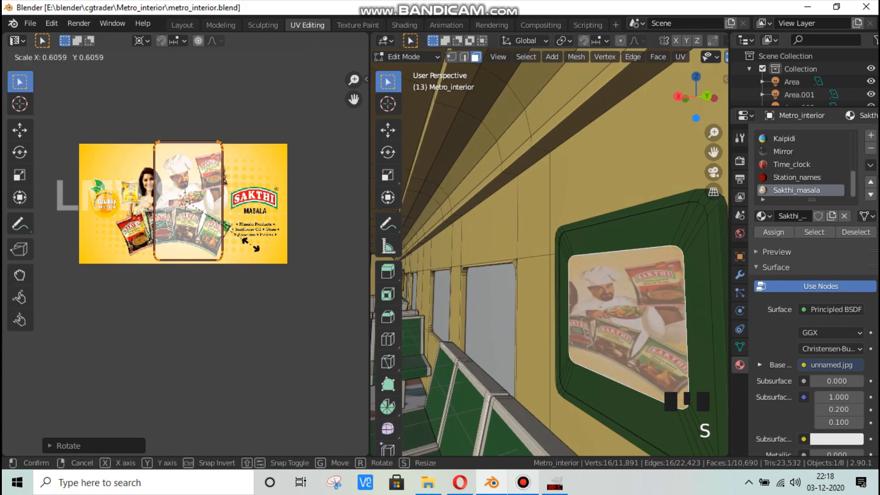
pyautogui.click(245, 244)
pyautogui.press('g')
pyautogui.click(242, 246)
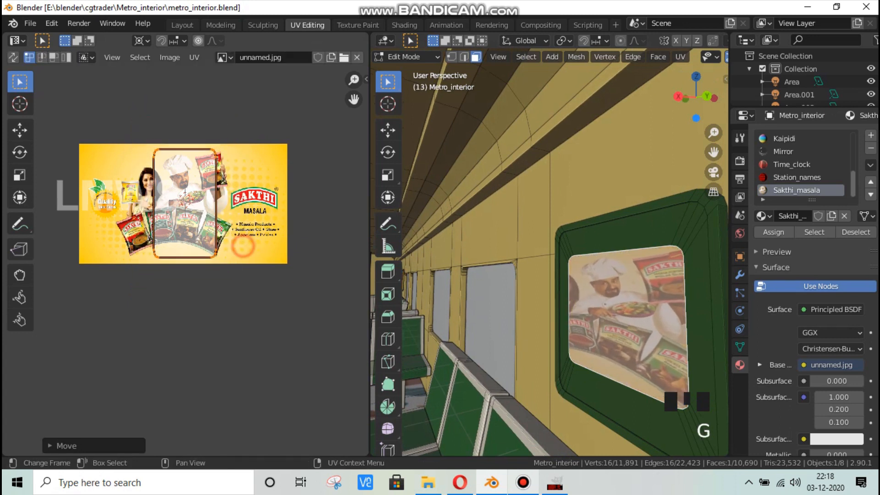
pyautogui.press('s')
pyautogui.press('x')
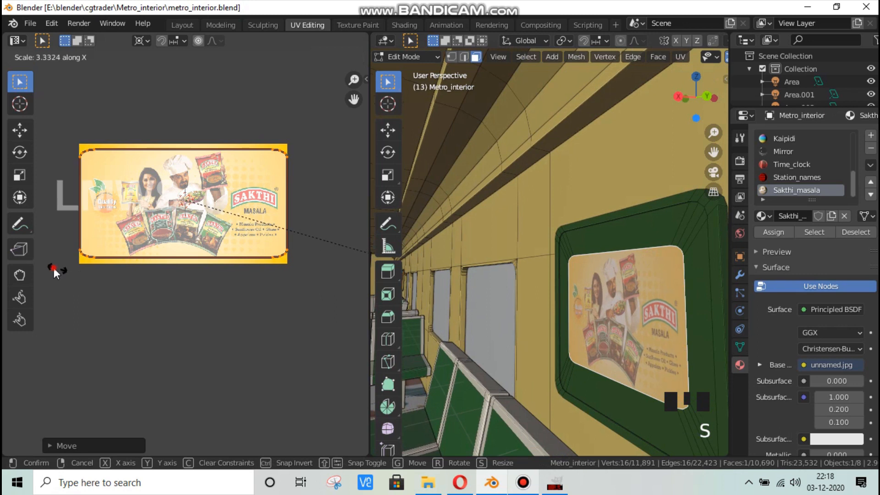
pyautogui.click(53, 268)
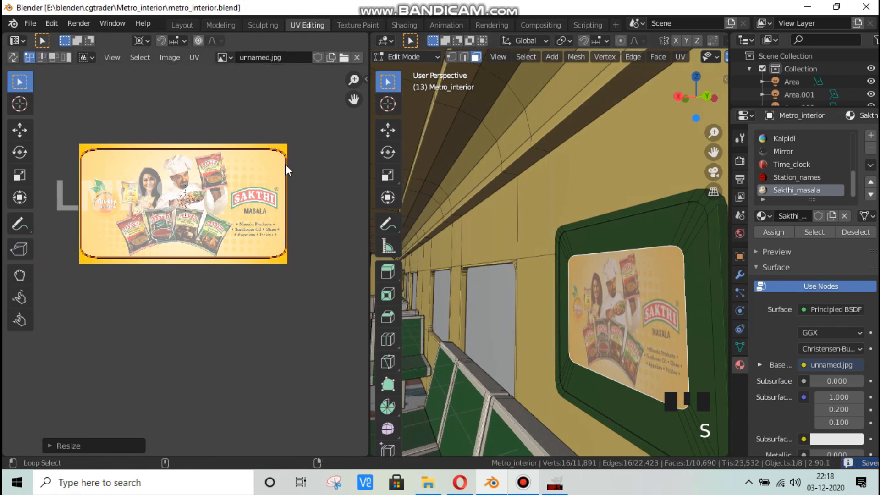
# Step: Return the metro interior to Object Mode and view the finished panel from inside the carriage
pyautogui.scroll(-6, 782, 333)
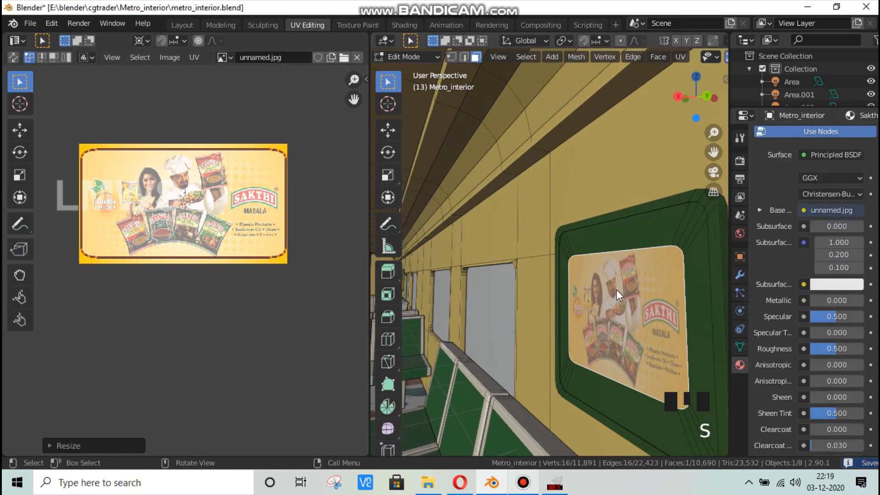
pyautogui.press('Tab')
pyautogui.moveTo(695, 98); pyautogui.dragTo(535, 221)
pyautogui.scroll(-2, 553, 267)
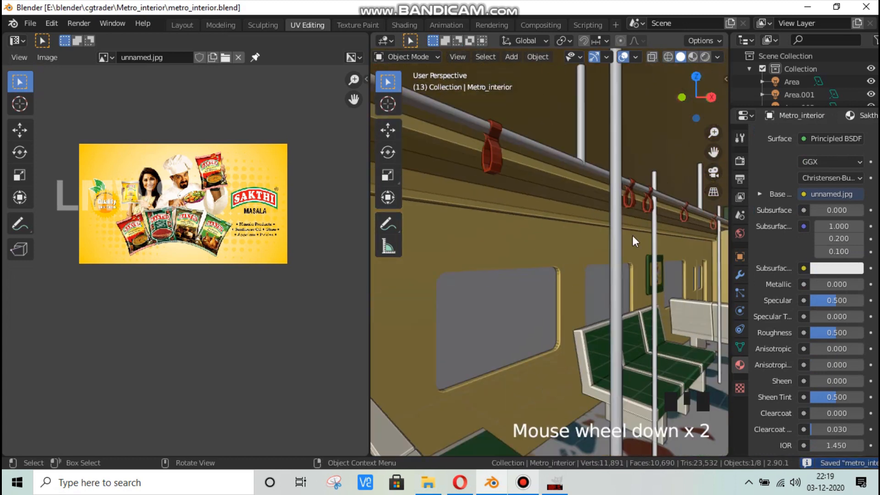
pyautogui.click(533, 484)
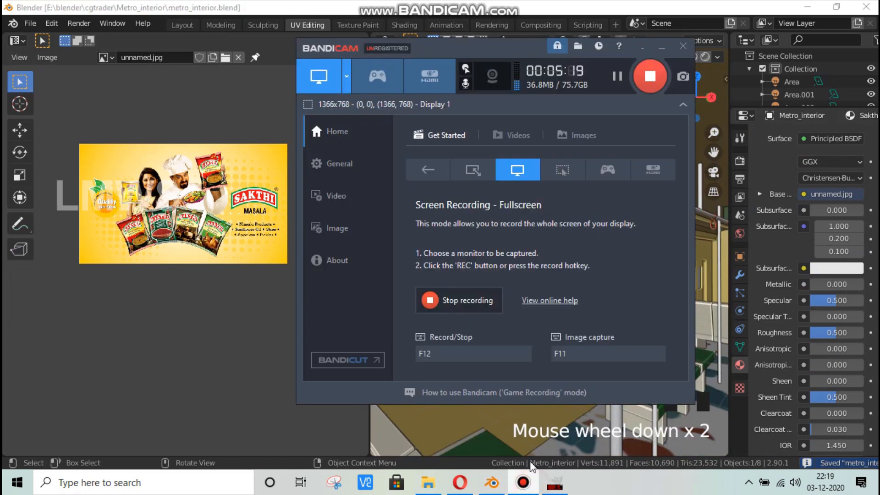
pyautogui.click(617, 76)
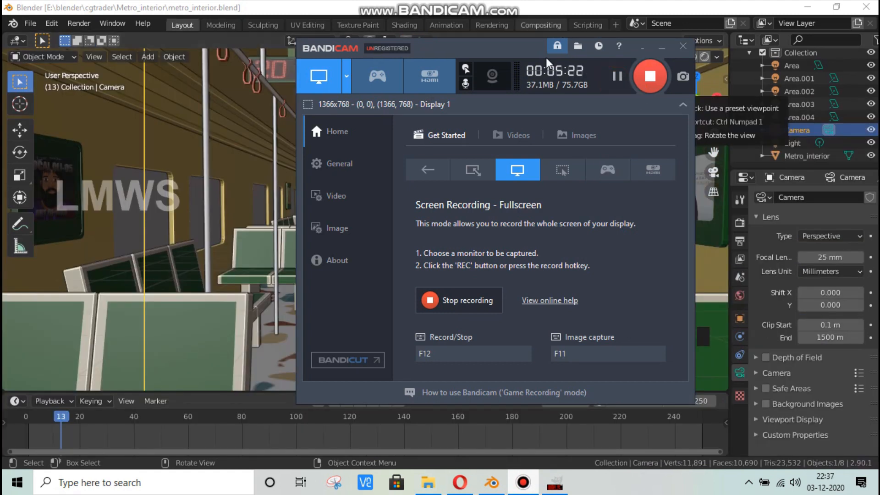
pyautogui.click(668, 6)
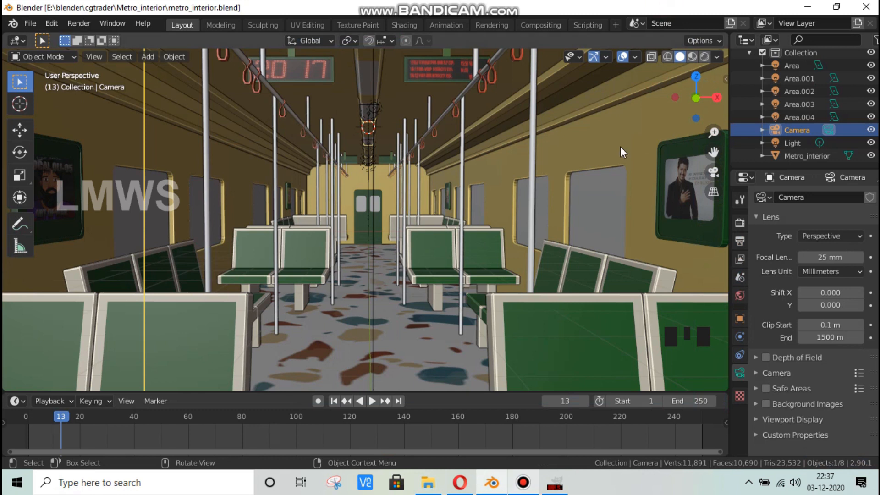
# Step: Examine the poster panels on the walls along the length of the metro interior
pyautogui.scroll(1, 623, 151)
pyautogui.moveTo(708, 99); pyautogui.dragTo(703, 113)
pyautogui.moveTo(713, 152); pyautogui.dragTo(544, 235)
pyautogui.moveTo(694, 106); pyautogui.dragTo(518, 158)
pyautogui.moveTo(716, 154); pyautogui.dragTo(699, 154)
pyautogui.scroll(-1, 701, 120)
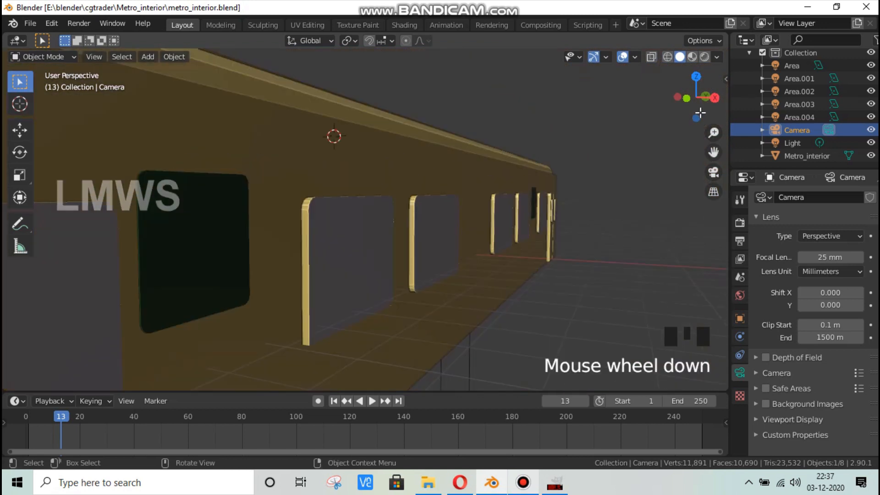
pyautogui.moveTo(695, 106); pyautogui.dragTo(740, 105)
pyautogui.moveTo(713, 152); pyautogui.dragTo(447, 171)
pyautogui.moveTo(713, 133); pyautogui.dragTo(712, 99)
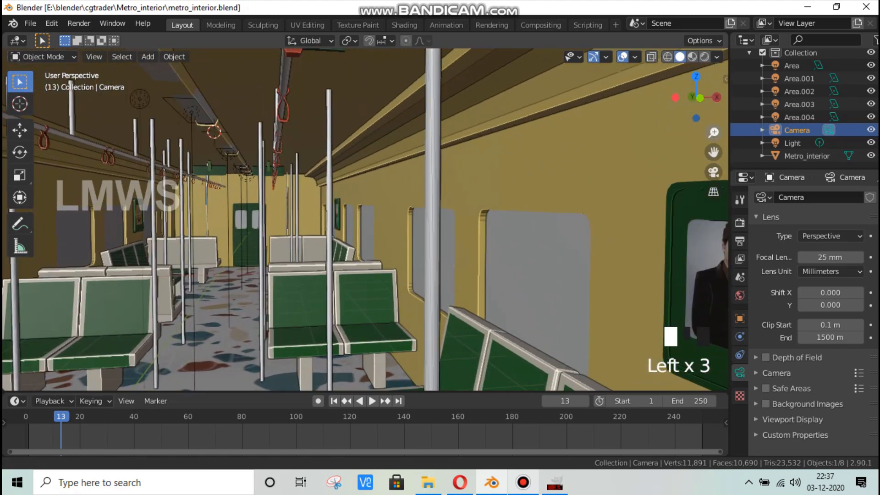
pyautogui.moveTo(713, 152); pyautogui.dragTo(605, 149)
pyautogui.moveTo(412, 177); pyautogui.dragTo(499, 208)
pyautogui.scroll(5, 499, 208)
pyautogui.scroll(4, 499, 208)
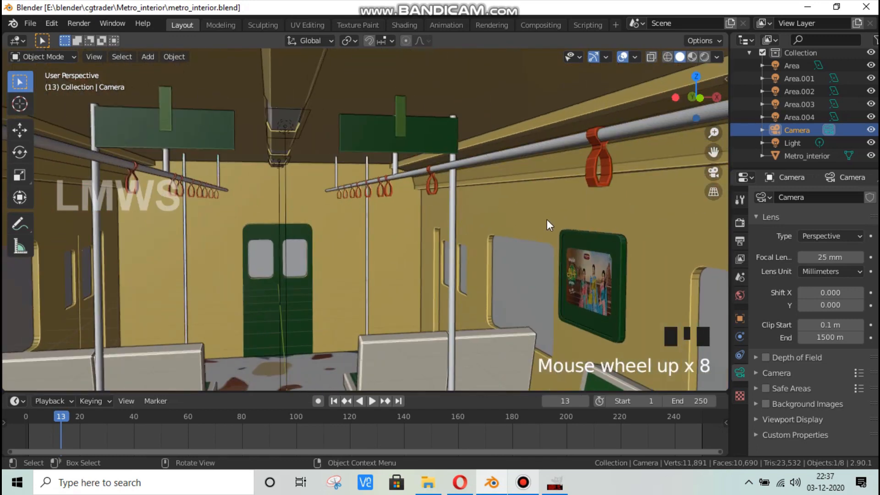
# Step: Examine the poster panels and end door from inside the carriage and return to the camera view
pyautogui.moveTo(695, 98); pyautogui.dragTo(583, 213)
pyautogui.scroll(3, 583, 212)
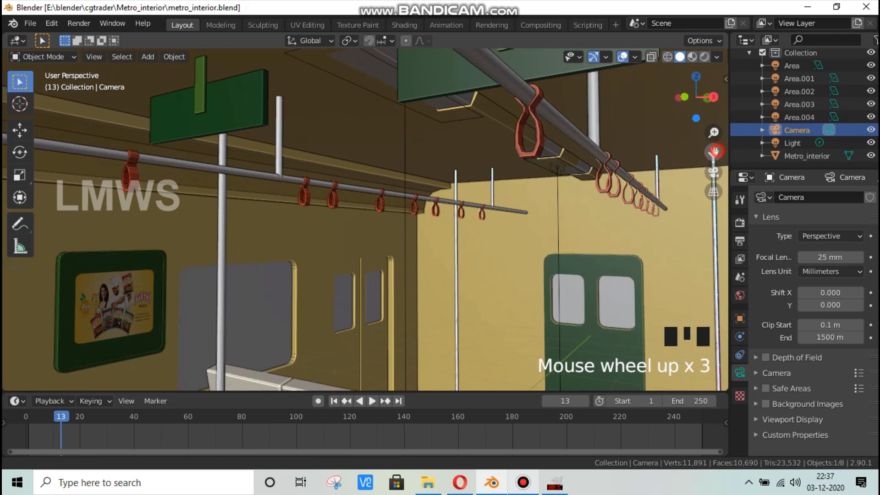
pyautogui.moveTo(712, 156); pyautogui.dragTo(510, 268)
pyautogui.scroll(-11, 550, 293)
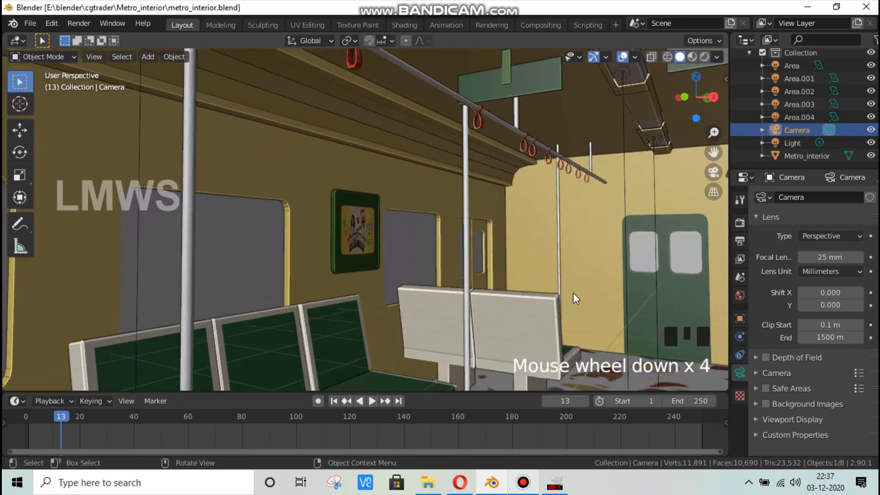
pyautogui.moveTo(689, 104); pyautogui.dragTo(606, 253)
pyautogui.scroll(-1, 606, 253)
pyautogui.press('KP_0')
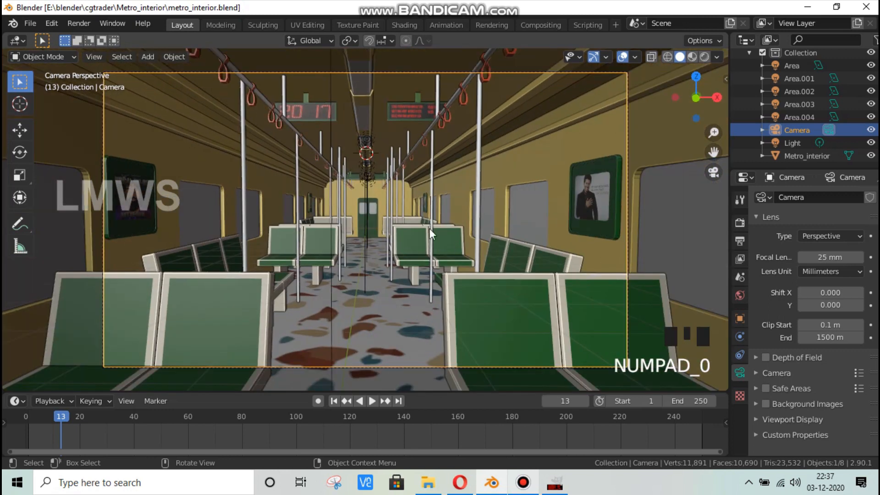
# Step: Save the file and play the animation through the camera in rendered shading
pyautogui.hotkey('ctrl', 's')
pyautogui.click(704, 56)
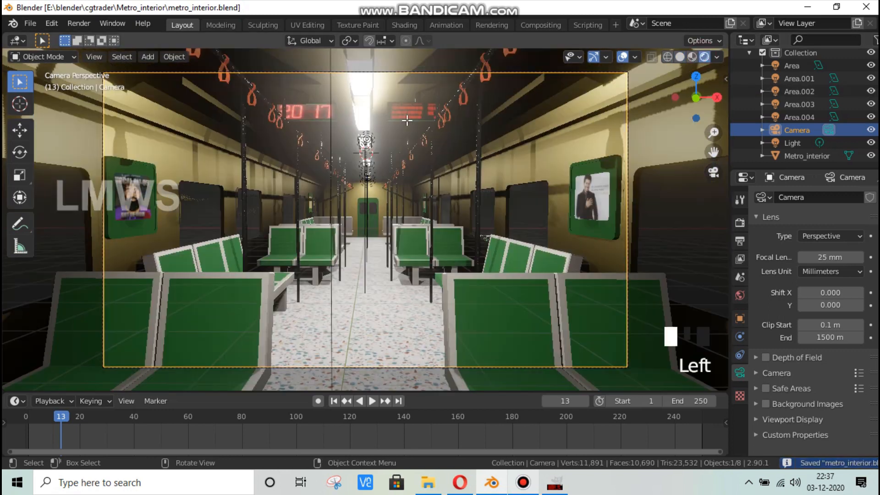
pyautogui.scroll(1, 425, 124)
pyautogui.press('space')
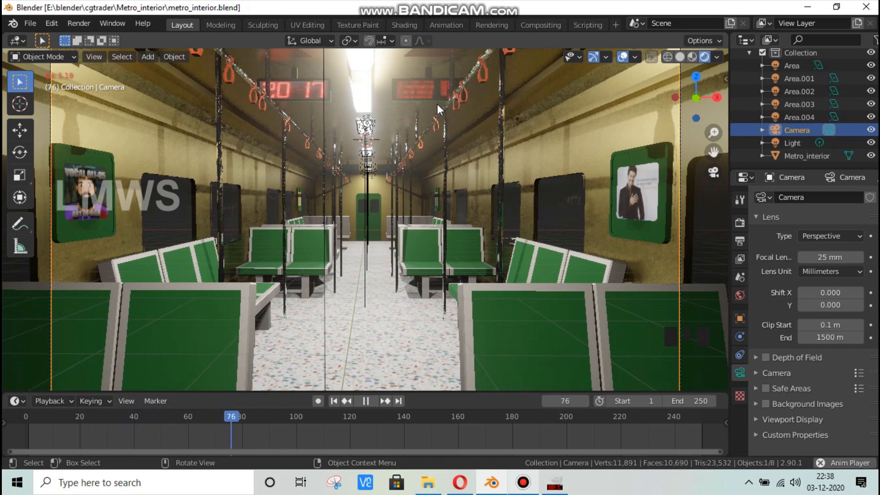
# Step: Return to solid shading, view the carriage from outside and add an Array modifier to Metro_interior
pyautogui.click(679, 57)
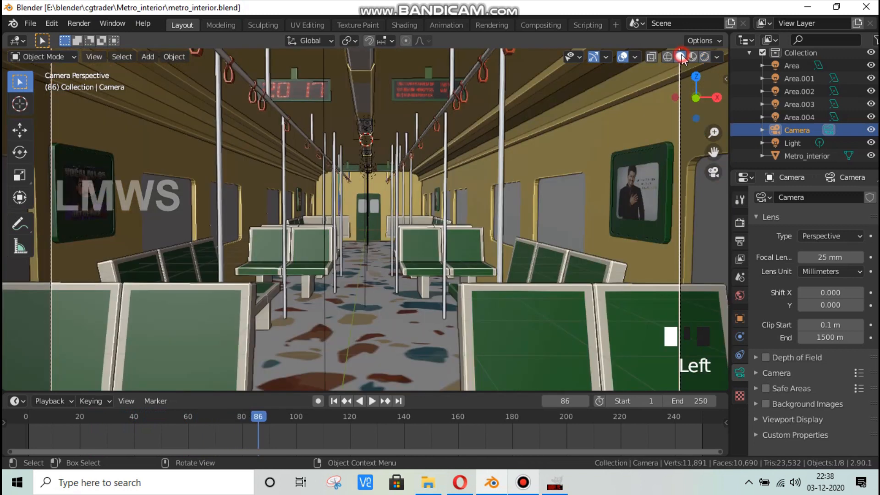
pyautogui.scroll(-5, 629, 153)
pyautogui.moveTo(696, 97); pyautogui.dragTo(592, 163)
pyautogui.scroll(-3, 382, 213)
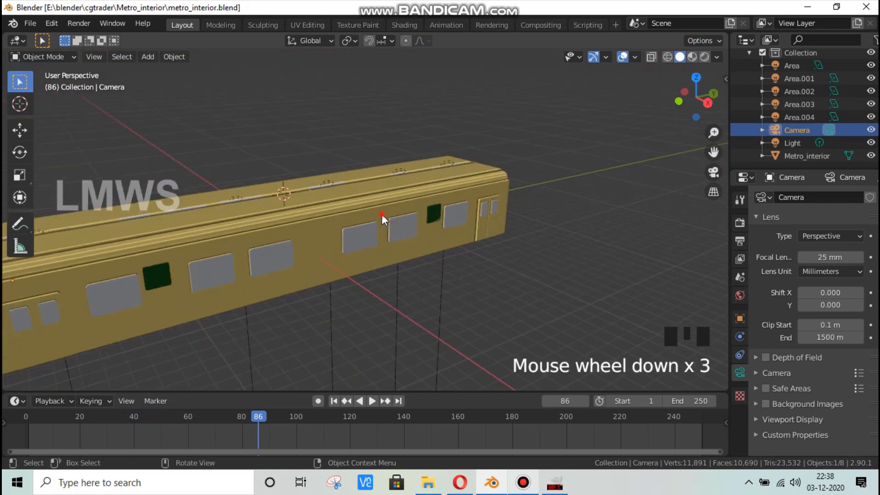
pyautogui.click(381, 213)
pyautogui.click(739, 336)
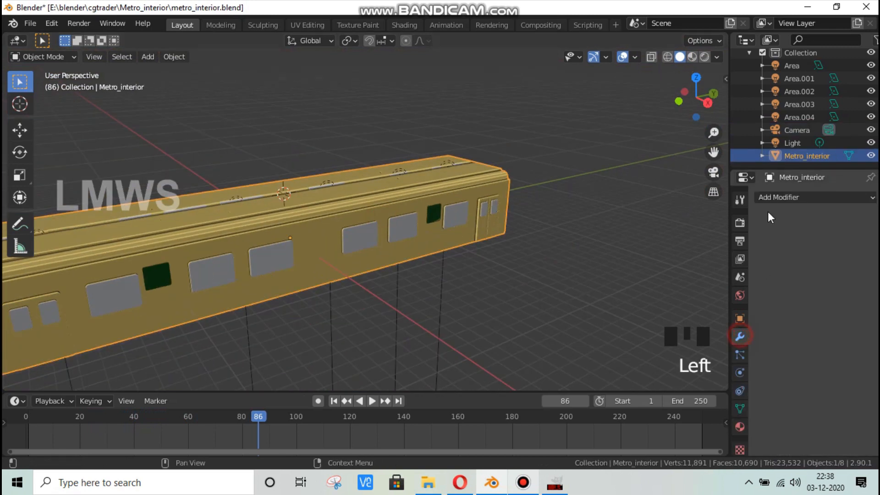
pyautogui.click(774, 197)
pyautogui.click(613, 225)
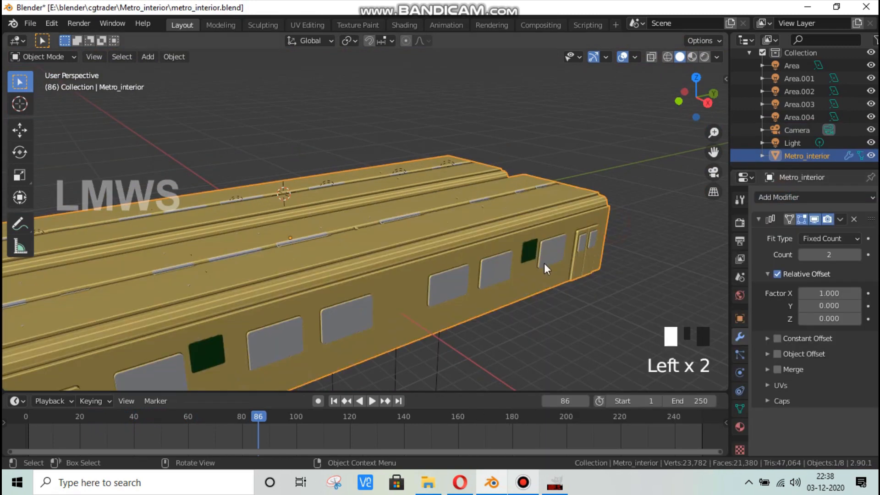
# Step: Set the array's relative offset factors to X 0 and Y 1 so the copy continues the carriage lengthwise
pyautogui.scroll(-3, 544, 263)
pyautogui.press('Tab')
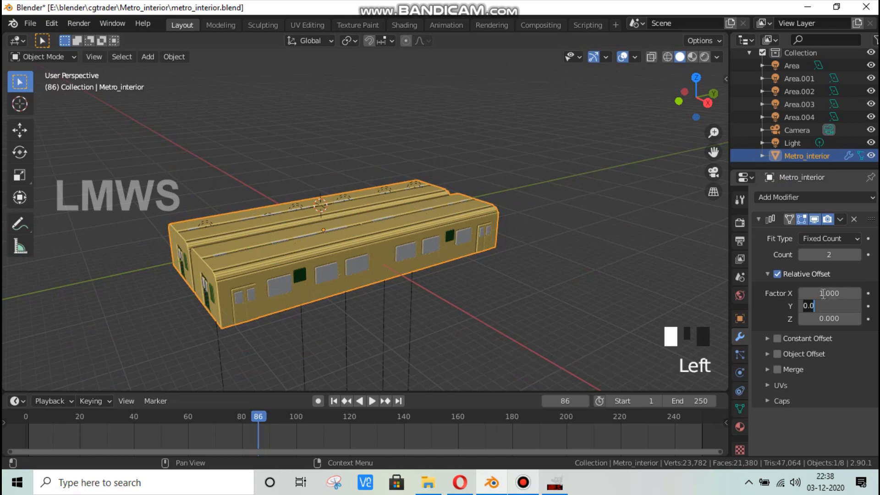
pyautogui.doubleClick(822, 293)
pyautogui.write('0')
pyautogui.press('Tab')
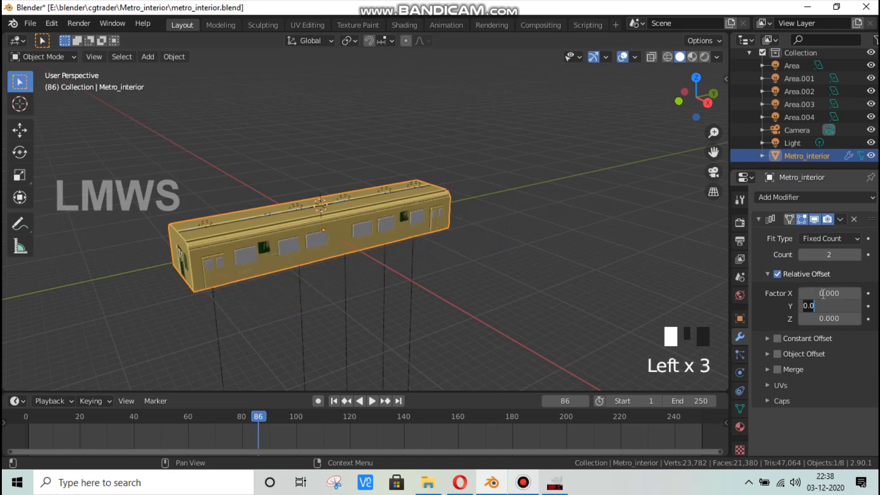
pyautogui.press('Return')
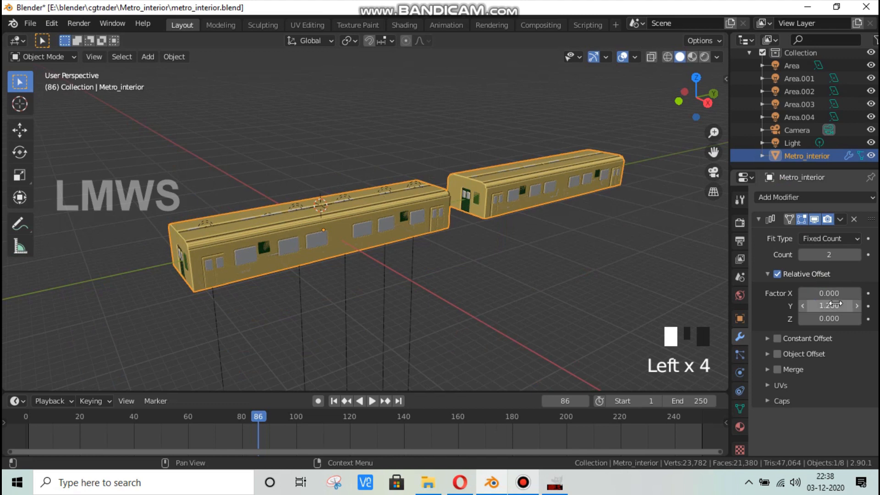
pyautogui.write('1')
pyautogui.press('Return')
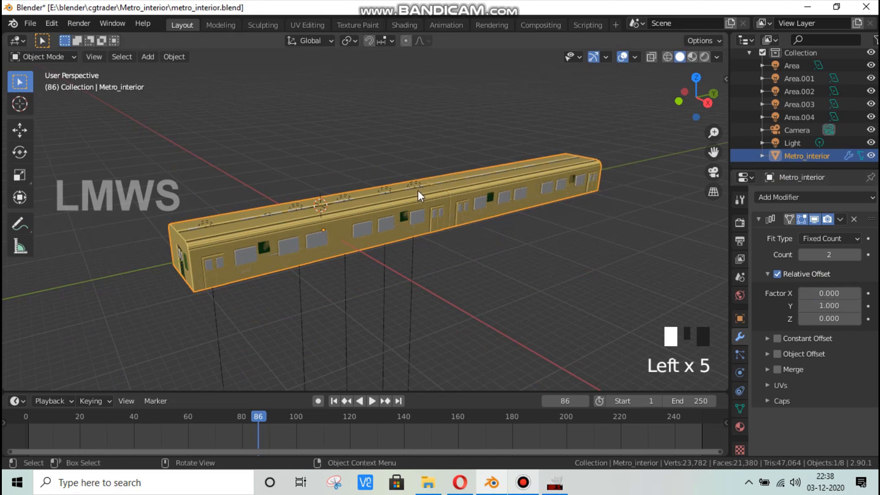
# Step: Set the array's relative offset Y factor to 1.005 to leave a narrow gap between the carriages
pyautogui.scroll(4, 418, 191)
pyautogui.moveTo(708, 92); pyautogui.dragTo(728, 97)
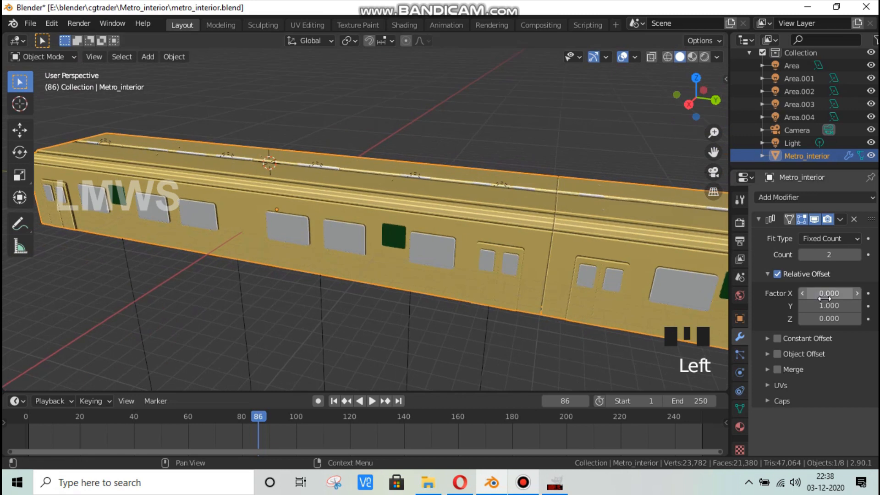
pyautogui.click(828, 306)
pyautogui.write('1.05')
pyautogui.press('Return')
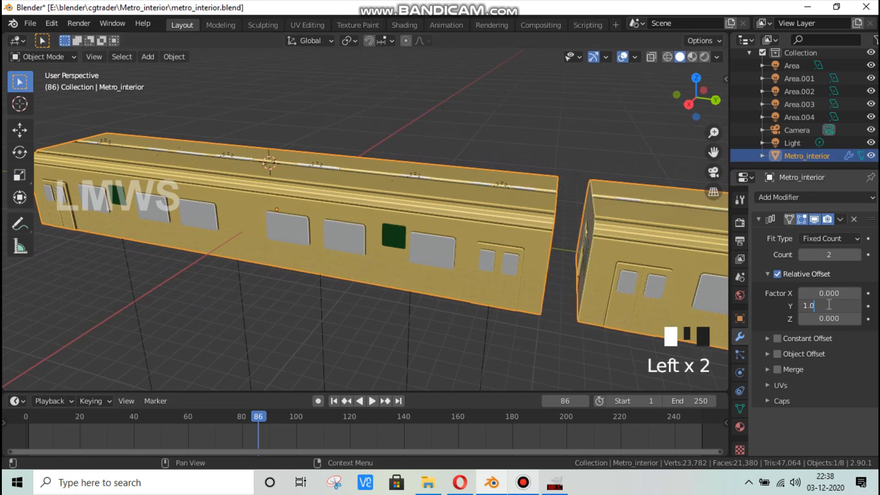
pyautogui.press('Return')
# Step: Raise the carriage array's count to 4
pyautogui.scroll(-3, 496, 208)
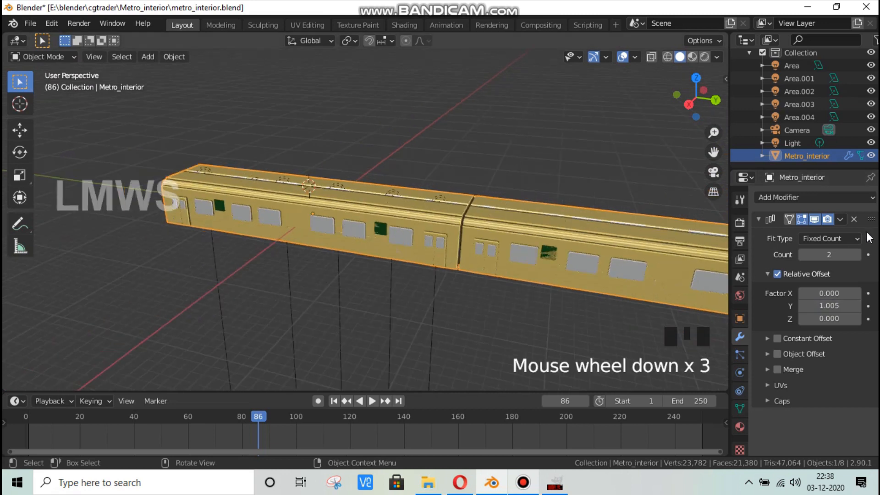
pyautogui.click(859, 255)
pyautogui.click(859, 254)
pyautogui.click(859, 254)
# Step: Inspect the arrayed carriage from inside, viewing its end wall and door in rendered shading
pyautogui.press('KP_0')
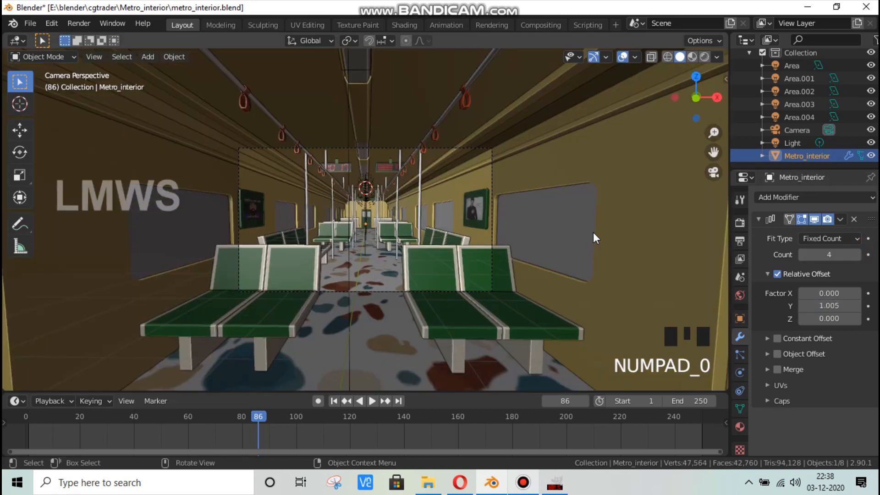
pyautogui.scroll(2, 574, 222)
pyautogui.scroll(12, 573, 222)
pyautogui.moveTo(701, 98); pyautogui.dragTo(696, 65)
pyautogui.scroll(2, 530, 229)
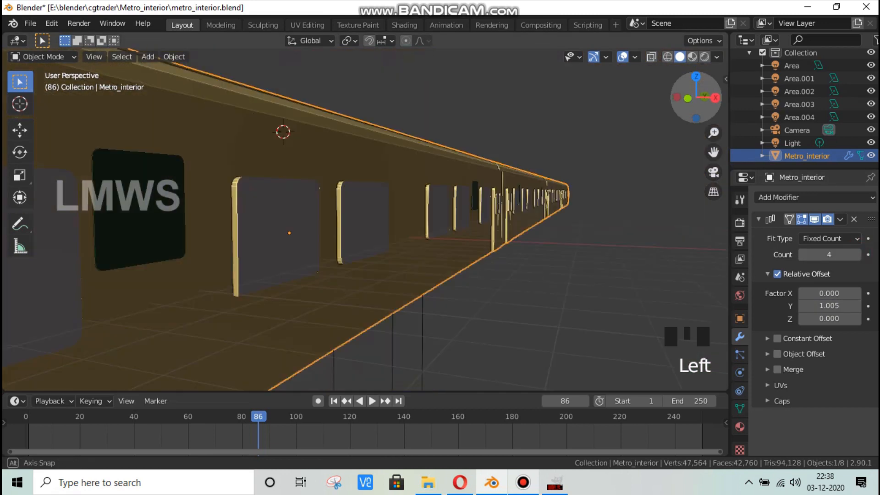
pyautogui.scroll(8, 531, 229)
pyautogui.scroll(4, 695, 62)
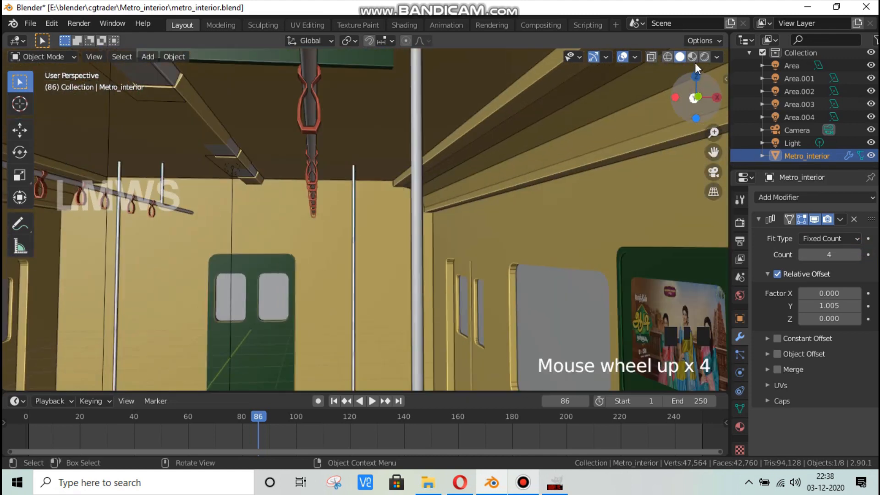
pyautogui.click(704, 57)
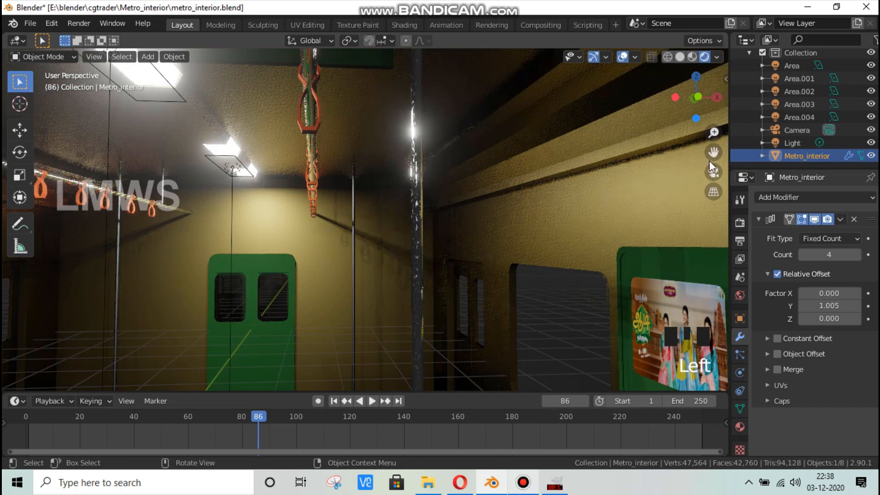
pyautogui.moveTo(713, 152); pyautogui.dragTo(830, 75)
pyautogui.moveTo(197, 389); pyautogui.dragTo(352, 276)
pyautogui.scroll(3, 353, 271)
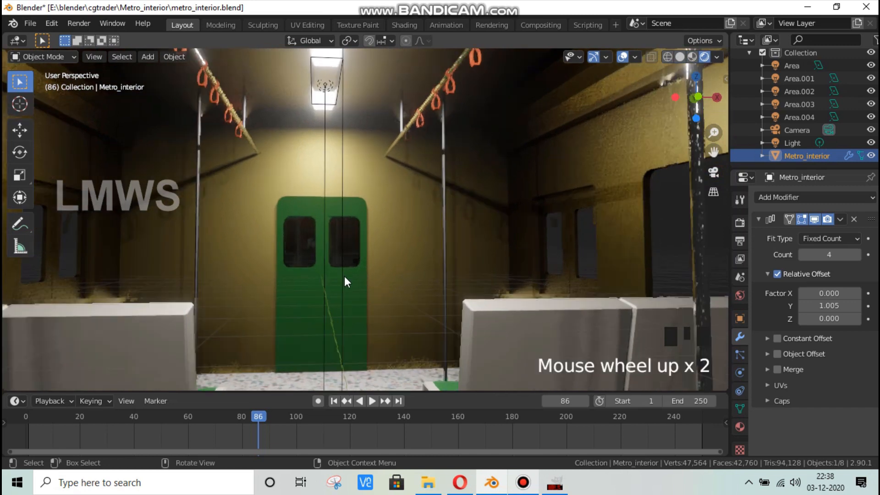
# Step: Examine the row of arrayed carriages from outside, along its windows and roof lights, in rendered shading
pyautogui.scroll(-20, 345, 281)
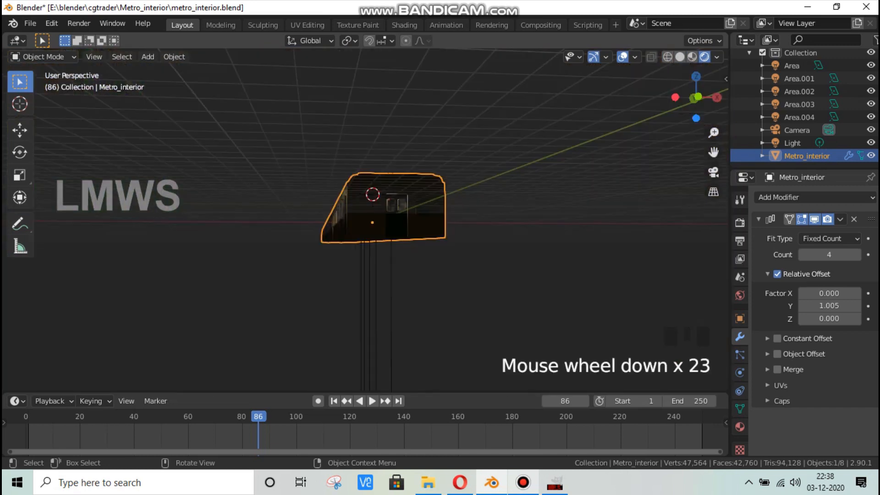
pyautogui.moveTo(696, 98); pyautogui.dragTo(572, 174)
pyautogui.scroll(4, 426, 285)
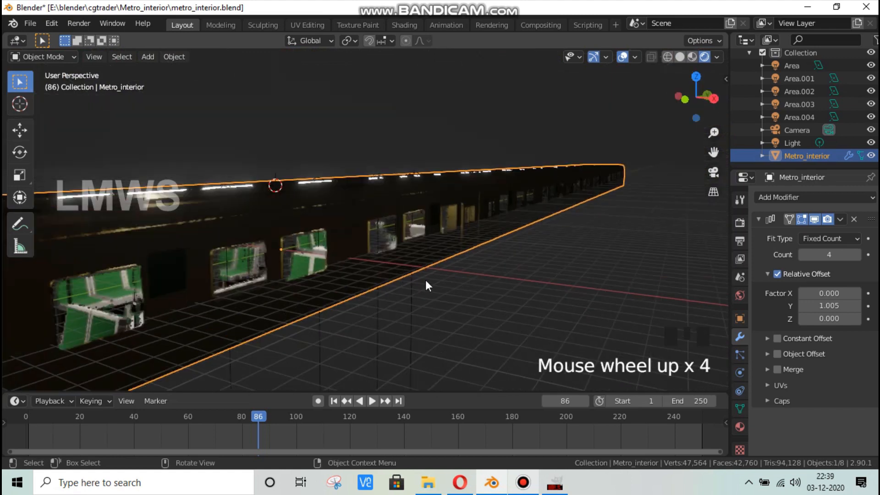
pyautogui.scroll(1, 426, 285)
pyautogui.moveTo(695, 97); pyautogui.dragTo(527, 86)
pyautogui.moveTo(330, 150); pyautogui.dragTo(405, 218)
pyautogui.scroll(-4, 411, 213)
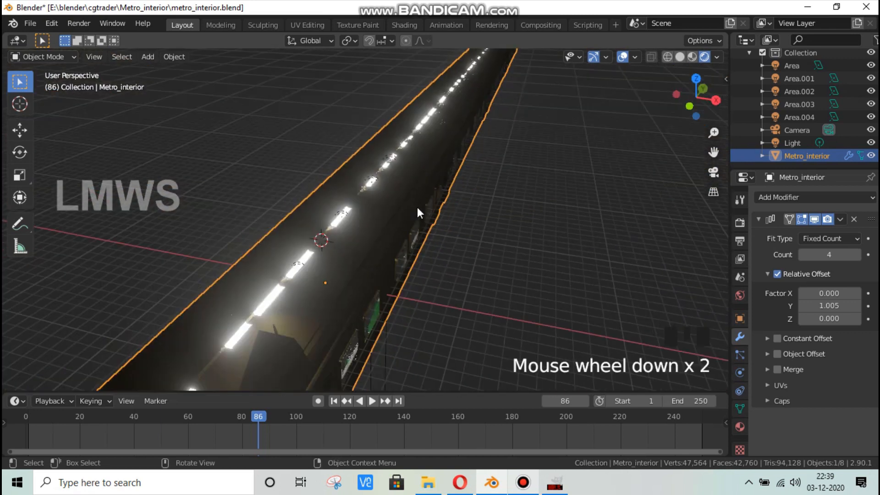
# Step: Save the file, deselect the train and set its array count to 5
pyautogui.hotkey('ctrl', 's')
pyautogui.click(508, 185)
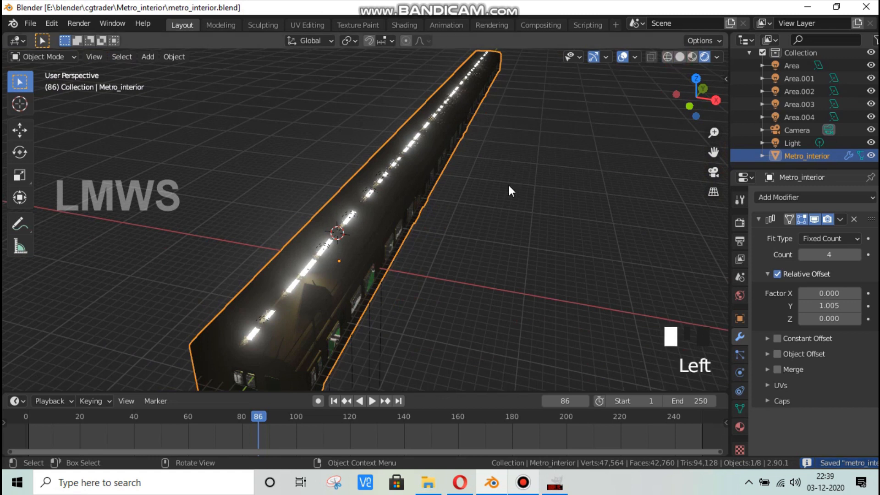
pyautogui.scroll(-3, 543, 209)
pyautogui.click(833, 255)
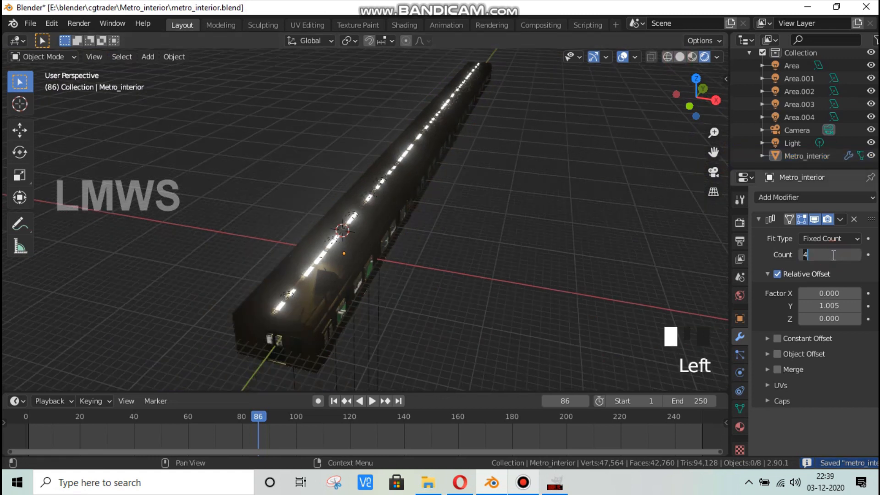
pyautogui.write('5')
pyautogui.press('Return')
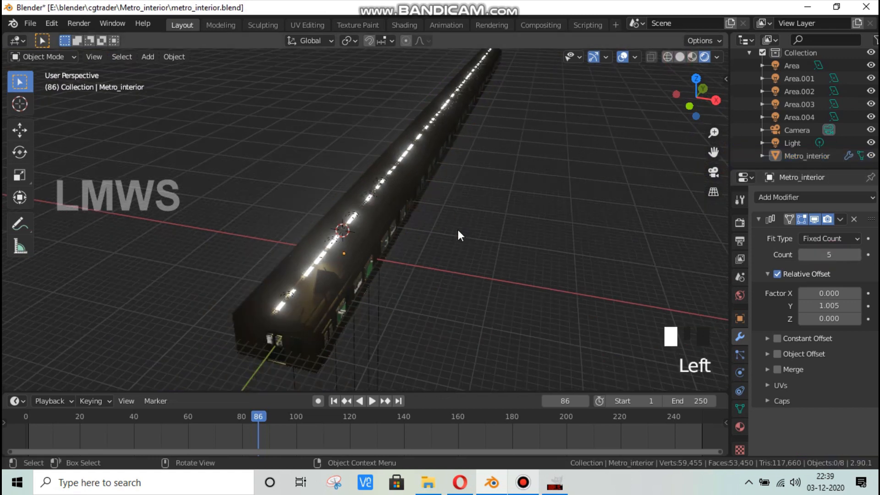
# Step: Add an Irradiance Volume light probe to the scene
pyautogui.scroll(-3, 460, 171)
pyautogui.hotkey('alt', 'a')
pyautogui.hotkey('shift', 'a')
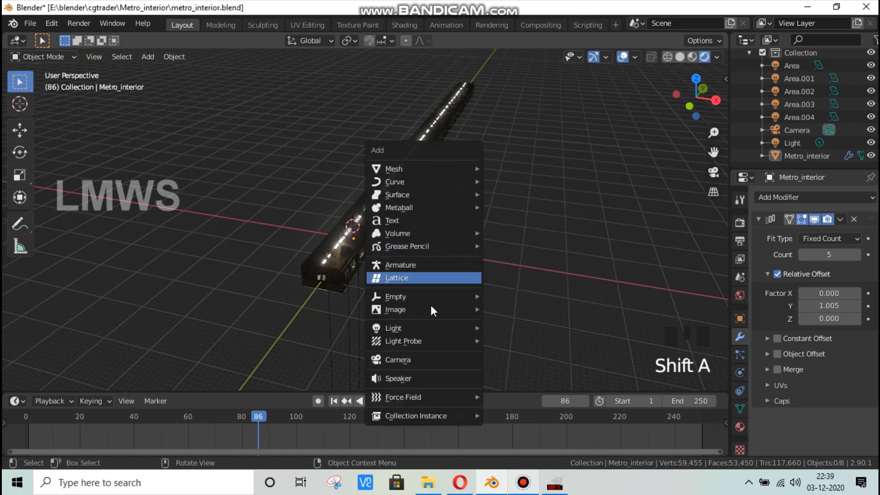
pyautogui.moveTo(434, 339)
pyautogui.click(518, 368)
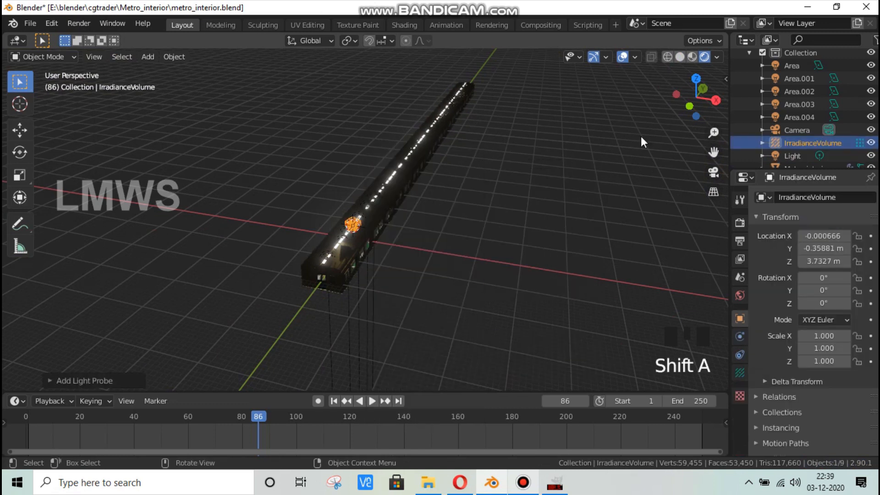
# Step: In solid top view, move the irradiance volume along the train to about 77.6 m on Y
pyautogui.press('z')
pyautogui.press('KP_7')
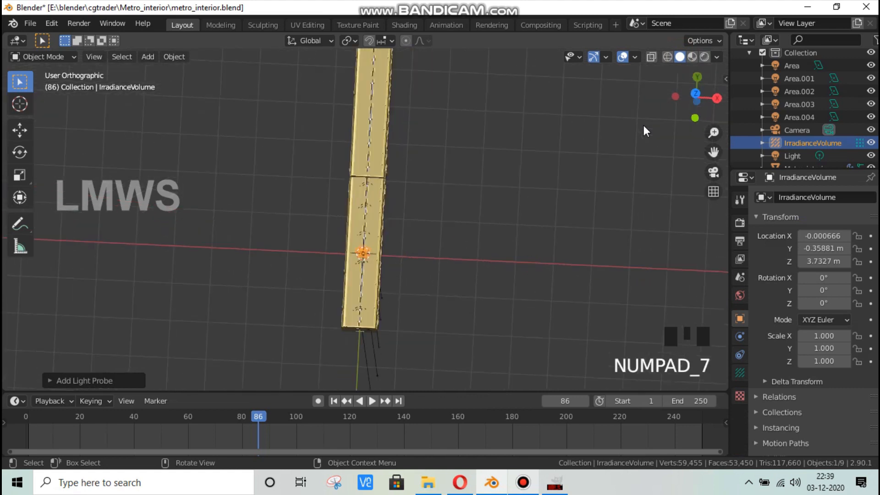
pyautogui.scroll(-4, 416, 224)
pyautogui.scroll(-2, 404, 260)
pyautogui.press('g')
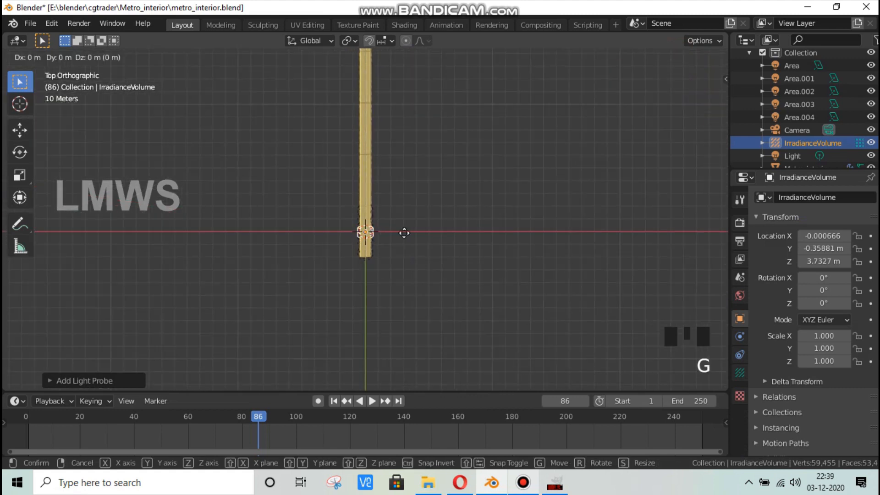
pyautogui.moveTo(402, 234); pyautogui.dragTo(406, 164, button='middle')
pyautogui.click(406, 157)
# Step: Scale the irradiance volume to about 6.47 along X and about 20.8 along Y over the train's middle
pyautogui.scroll(-2, 406, 156)
pyautogui.press('s')
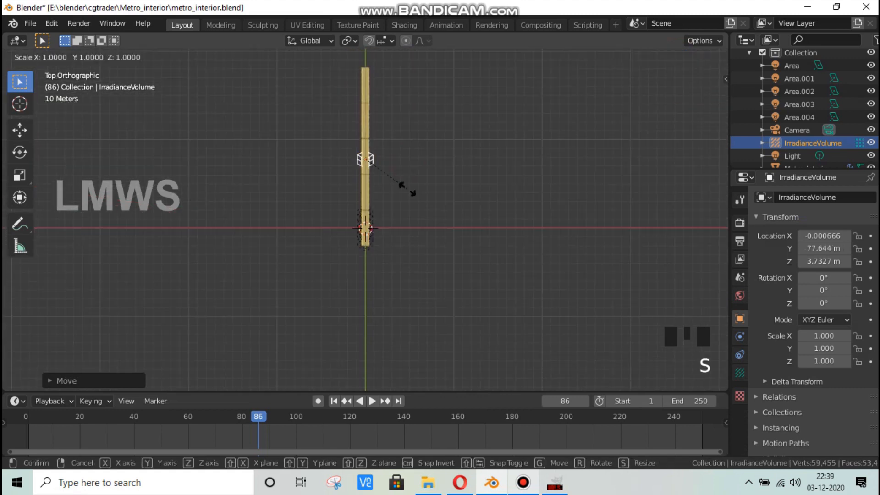
pyautogui.press('x')
pyautogui.click(701, 204)
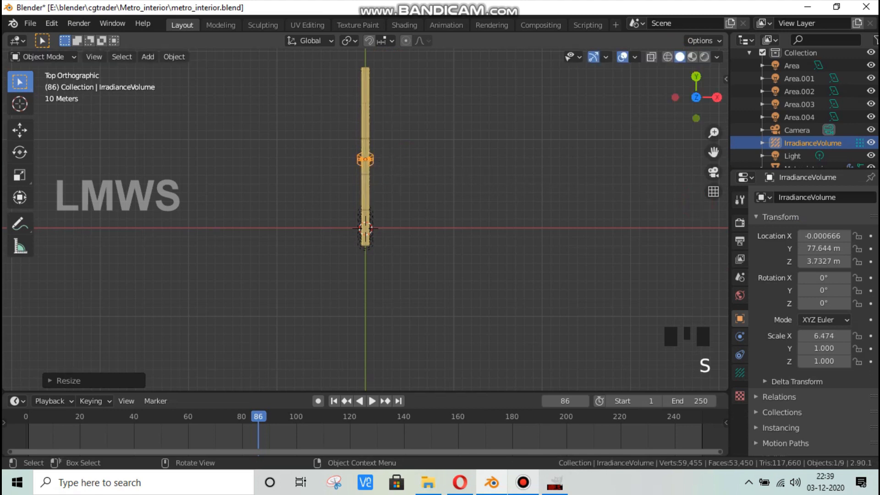
pyautogui.press('s')
pyautogui.press('y')
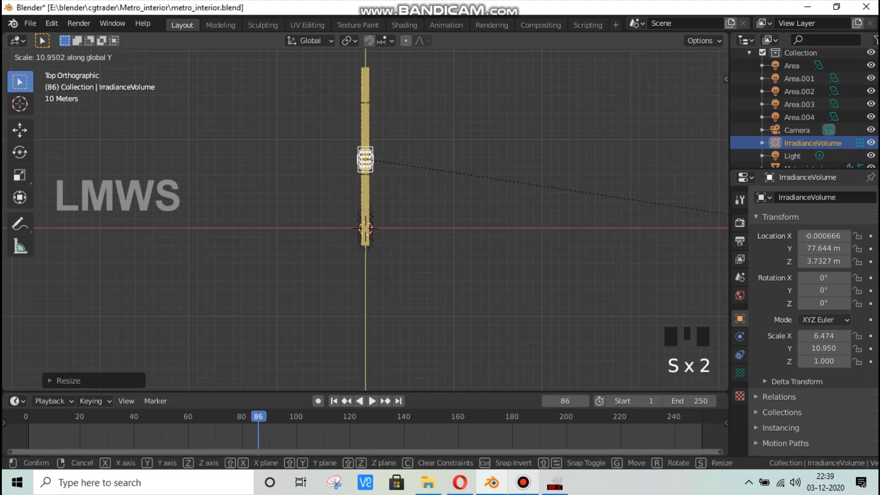
pyautogui.click(646, 322)
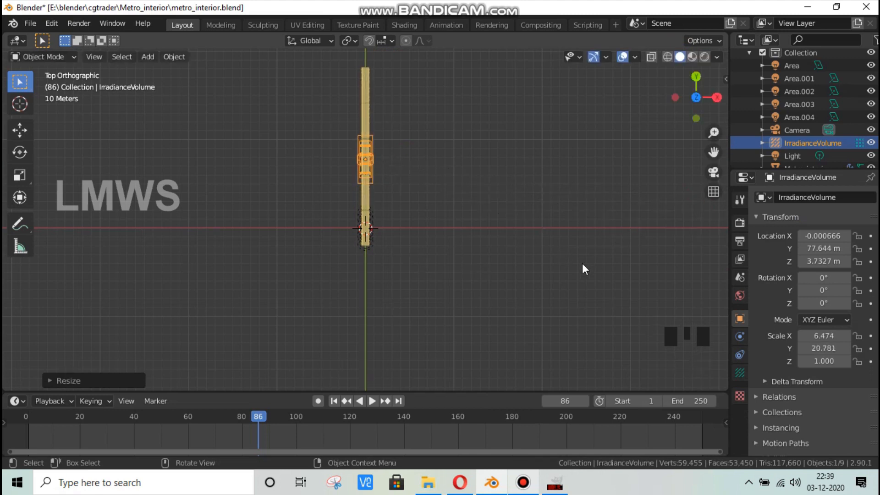
# Step: Show the numeric transform values and stretch the irradiance volume to a scale of about 36.2 along Y
pyautogui.press('n')
pyautogui.moveTo(636, 239); pyautogui.dragTo(659, 236)
pyautogui.click(870, 261)
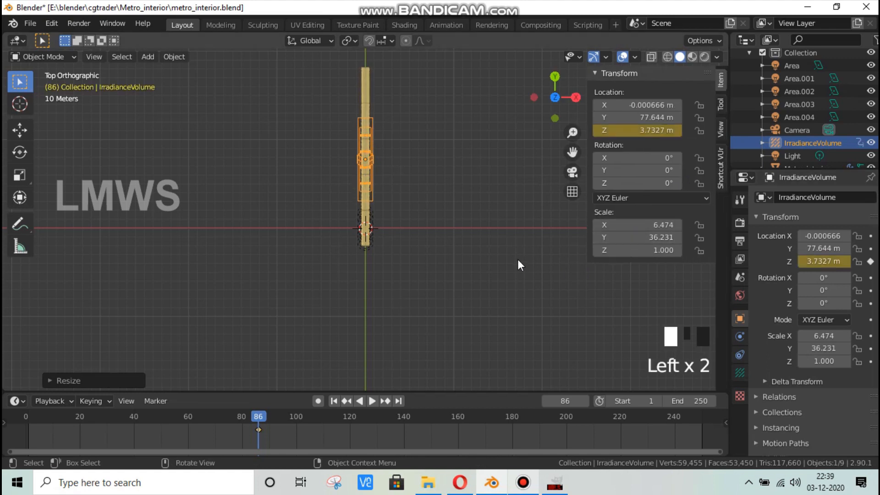
pyautogui.click(870, 261)
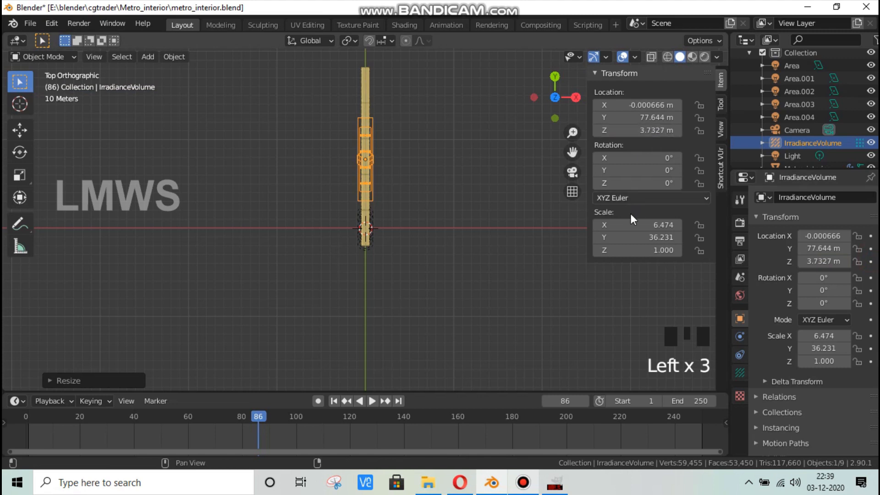
# Step: Scale the irradiance volume to about 11.39 along X and about 81.8 along Y so it spans the train
pyautogui.moveTo(552, 118); pyautogui.dragTo(526, 156)
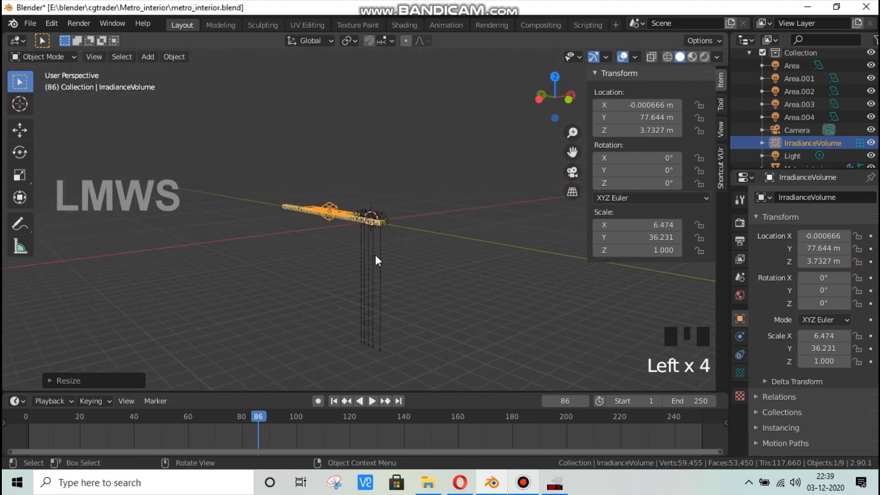
pyautogui.press('s')
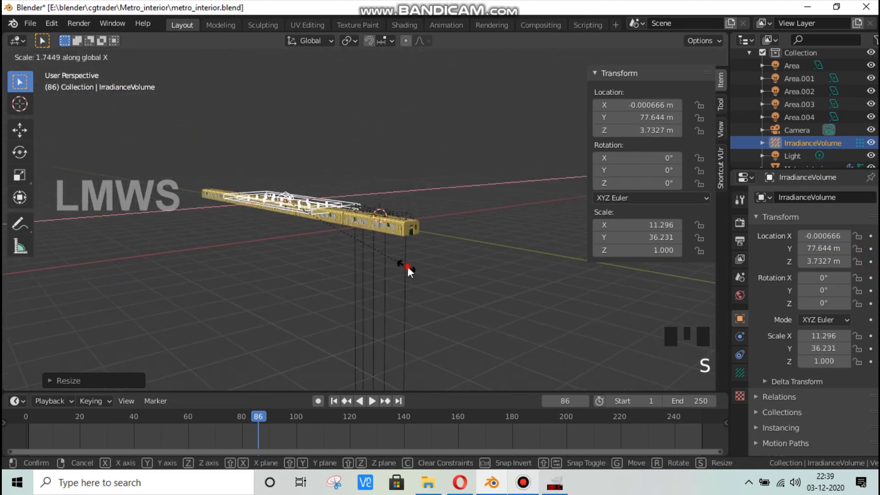
pyautogui.rightClick(410, 243)
pyautogui.press('s')
pyautogui.press('y')
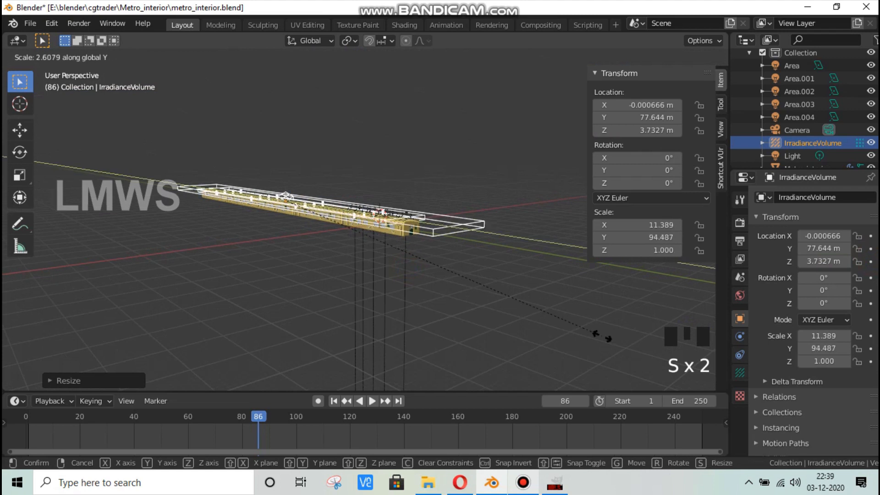
pyautogui.click(556, 323)
# Step: Set the irradiance volume's Z location to 0 m and scale it to about 4.97 along Z
pyautogui.click(660, 131)
pyautogui.write('0')
pyautogui.click(667, 136)
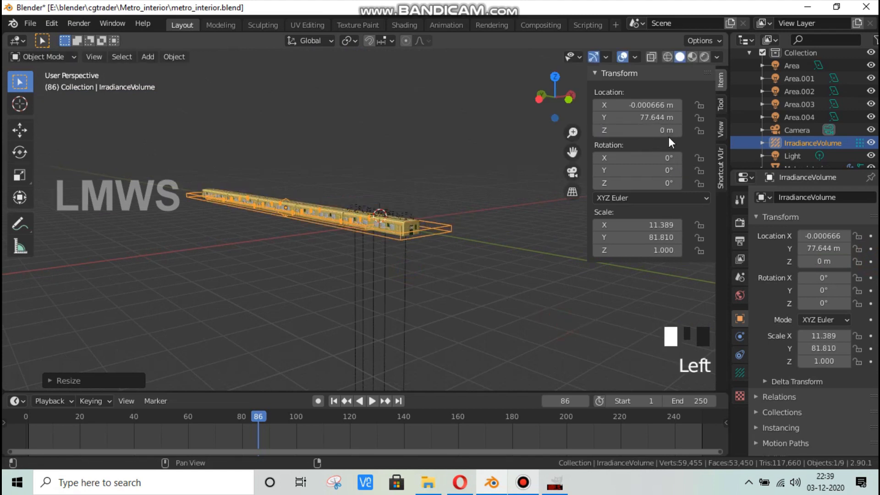
pyautogui.press('s')
pyautogui.press('z')
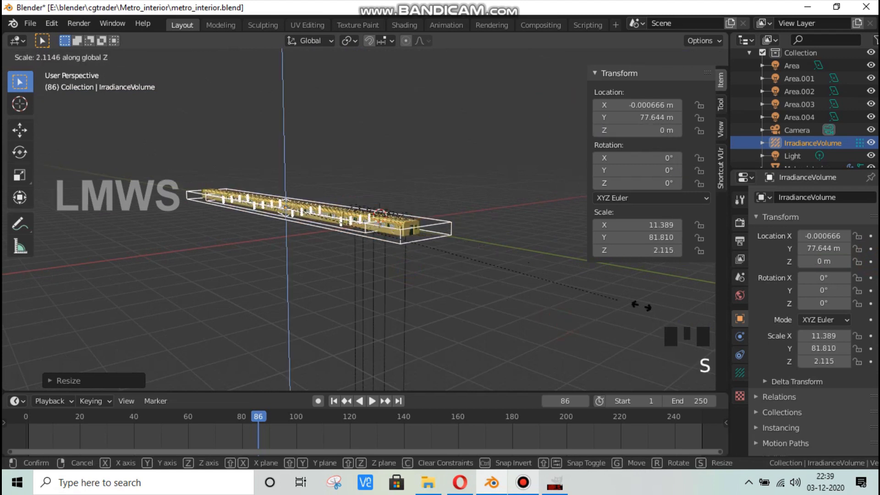
pyautogui.click(353, 373)
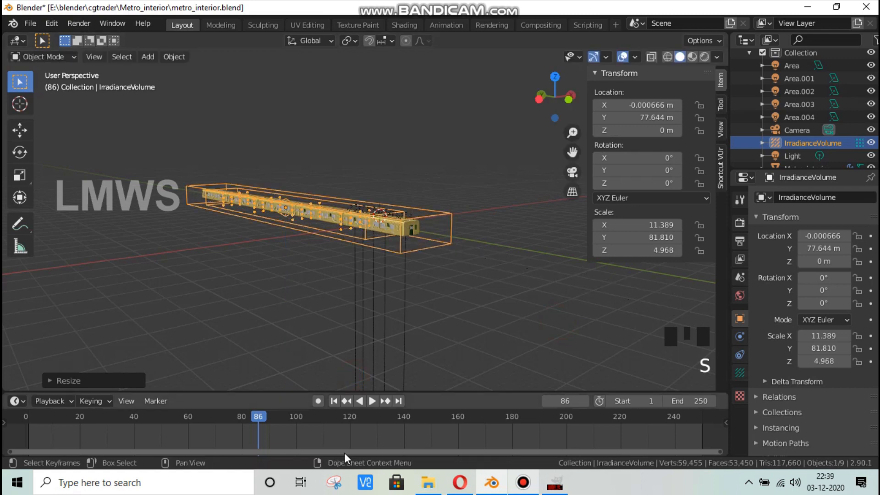
# Step: In front view, narrow the irradiance volume around the carriage to a scale of about 5.59 along X
pyautogui.press('KP_1')
pyautogui.press('KP_1')
pyautogui.scroll(1, 441, 281)
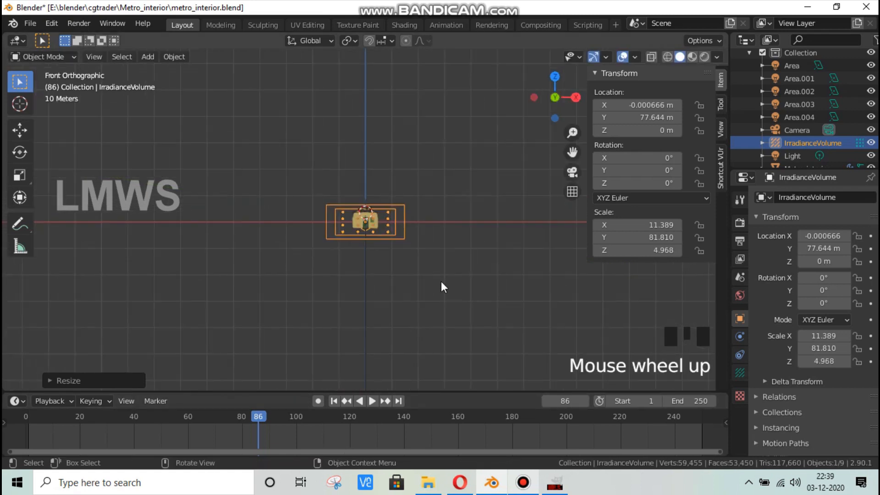
pyautogui.scroll(7, 441, 283)
pyautogui.press('s')
pyautogui.press('x')
pyautogui.click(429, 260)
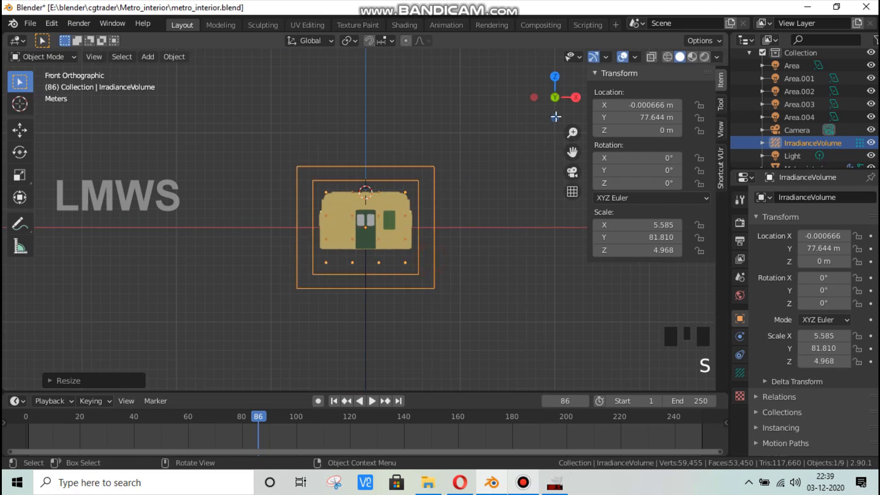
# Step: Lengthen the irradiance volume past both train ends to a scale of about 110 along Y and save the file
pyautogui.moveTo(555, 117); pyautogui.dragTo(286, 219)
pyautogui.scroll(-7, 353, 237)
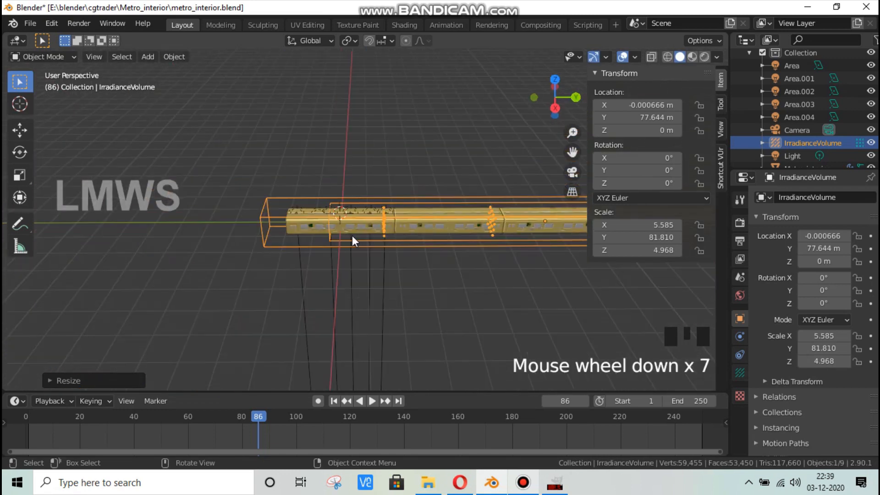
pyautogui.scroll(-6, 409, 251)
pyautogui.press('s')
pyautogui.press('y')
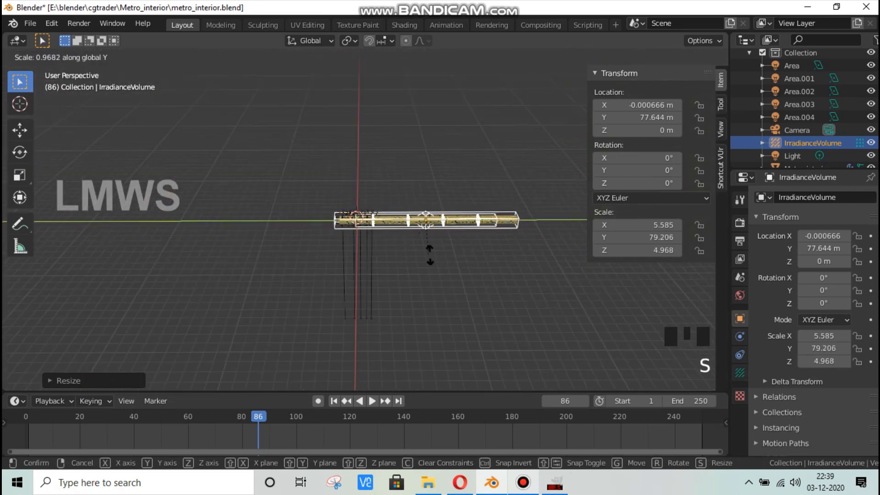
pyautogui.click(452, 260)
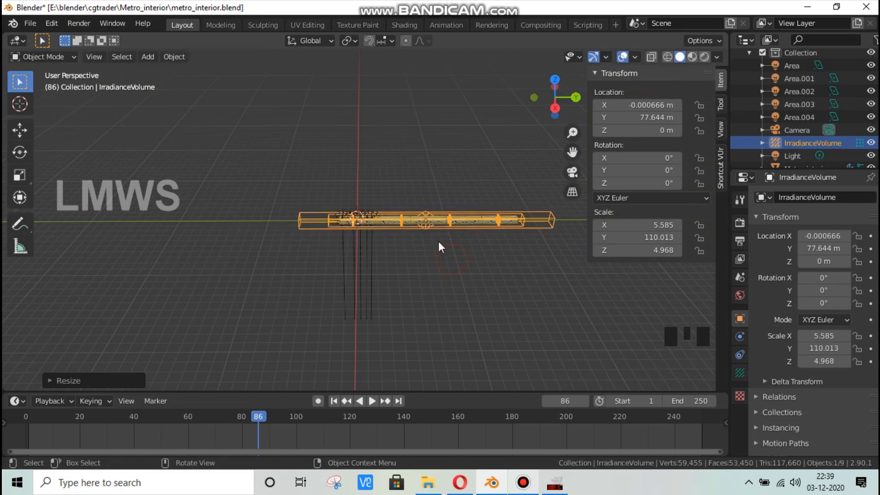
pyautogui.scroll(4, 438, 241)
pyautogui.hotkey('ctrl', 's')
# Step: Set the irradiance volume's probe distance to 0.15 m
pyautogui.click(740, 373)
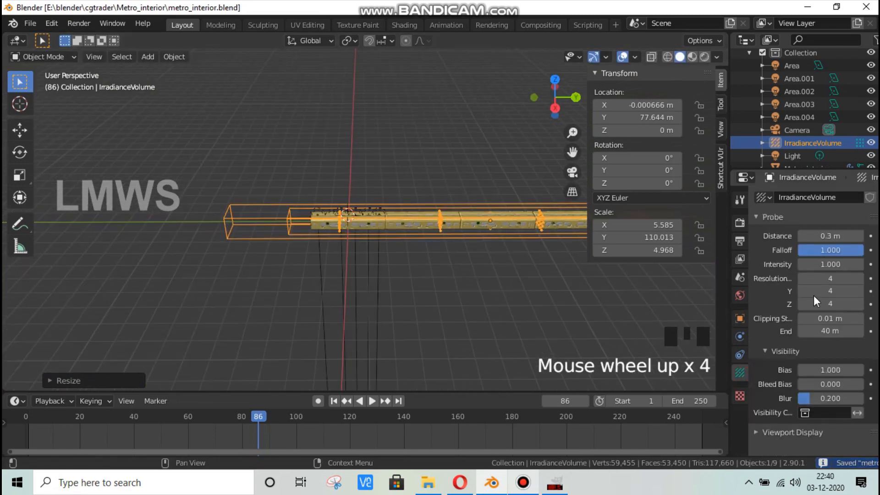
pyautogui.moveTo(830, 236)
pyautogui.mouseDown()
pyautogui.moveTo(813, 235)
pyautogui.moveTo(836, 236)
pyautogui.moveTo(825, 236)
pyautogui.mouseUp()
pyautogui.click(830, 236)
pyautogui.write('0.15')
pyautogui.click(858, 269)
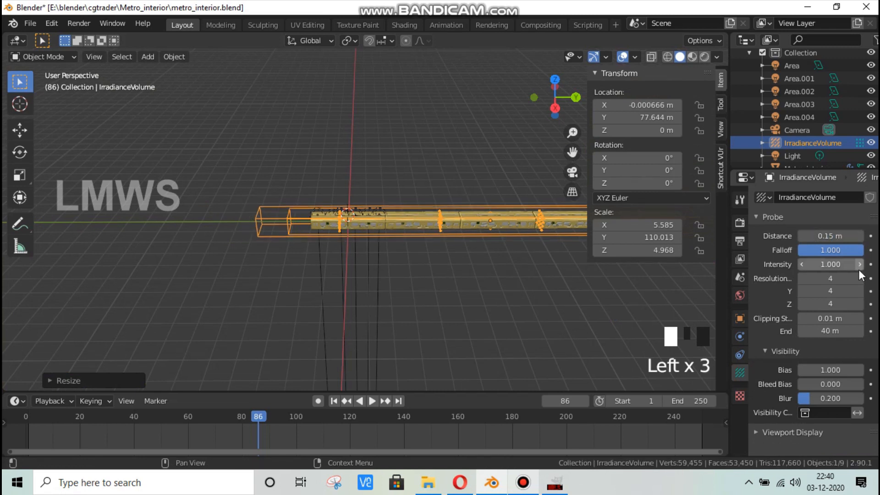
# Step: Set the probe resolution to 5 on X, Y and Z and its clipping end to 1500 m
pyautogui.click(820, 278)
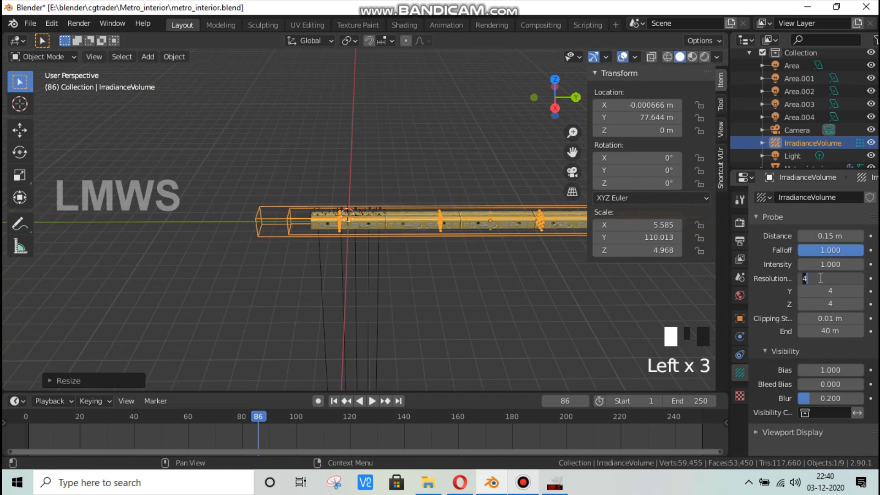
pyautogui.write('5')
pyautogui.press('Tab')
pyautogui.write('5')
pyautogui.press('Return')
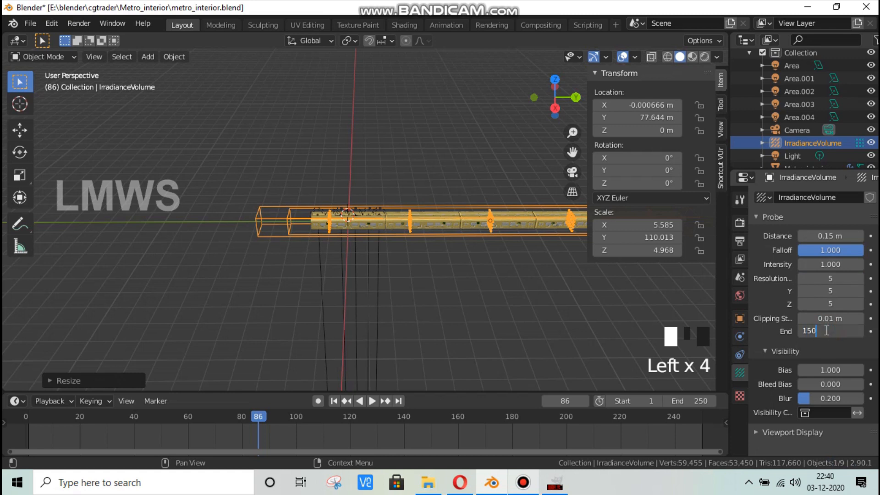
# Step: Set the indirect lighting's diffuse bounces to 12, display cubemaps at 0.4 m and irradiance samples, and save the file
pyautogui.click(739, 222)
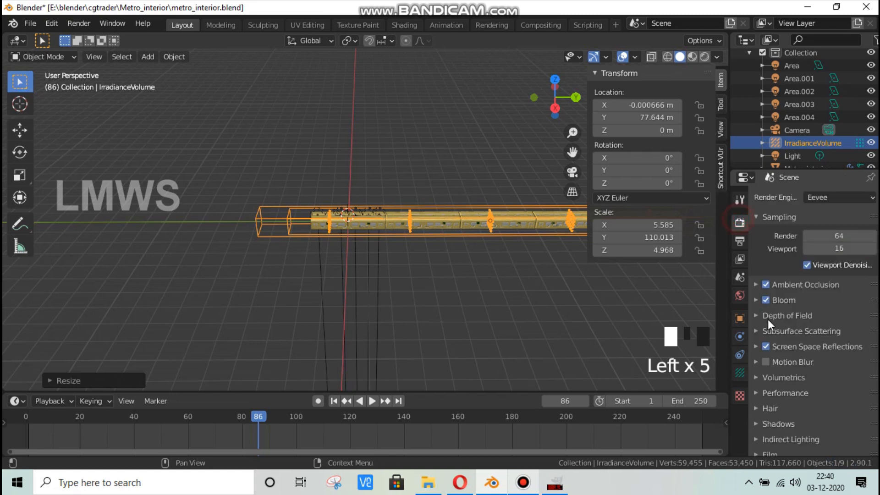
pyautogui.scroll(-3, 774, 337)
pyautogui.click(770, 372)
pyautogui.scroll(-6, 784, 364)
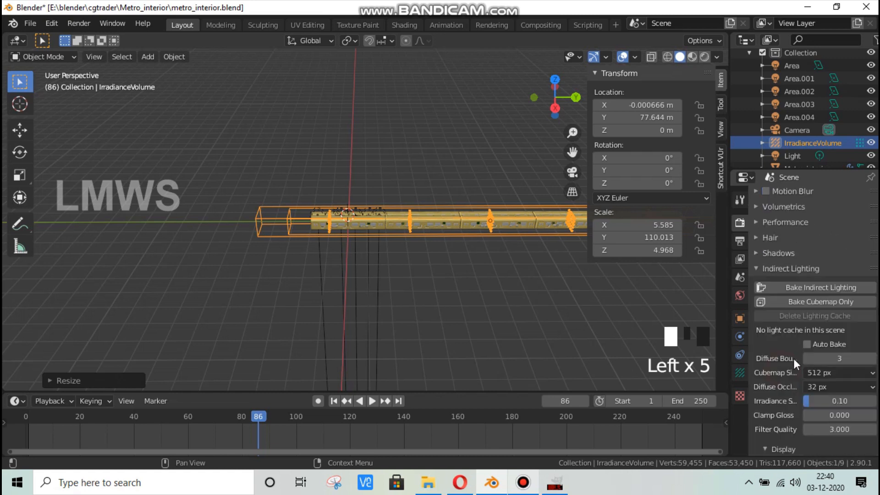
pyautogui.write('15')
pyautogui.press('Return')
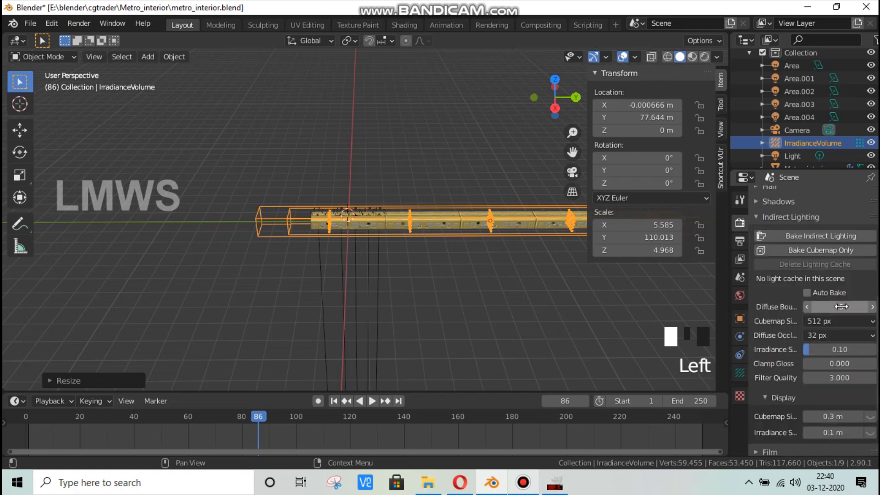
pyautogui.scroll(-3, 829, 279)
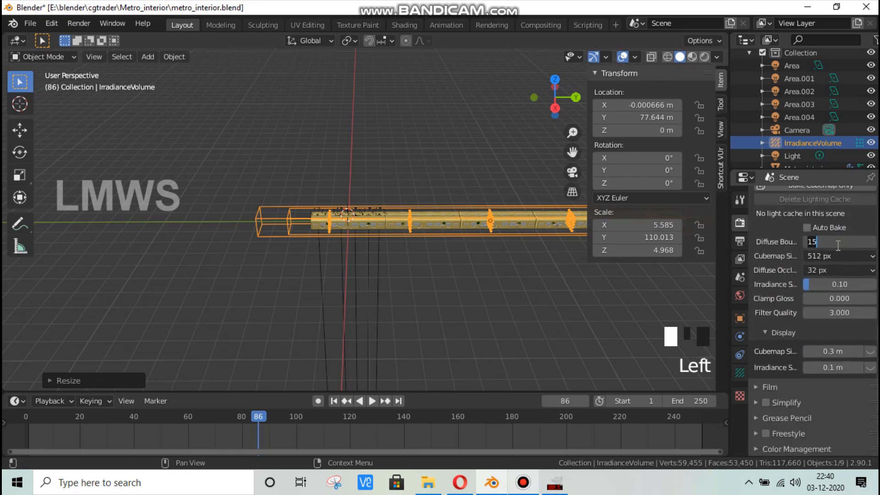
pyautogui.write('12')
pyautogui.press('Return')
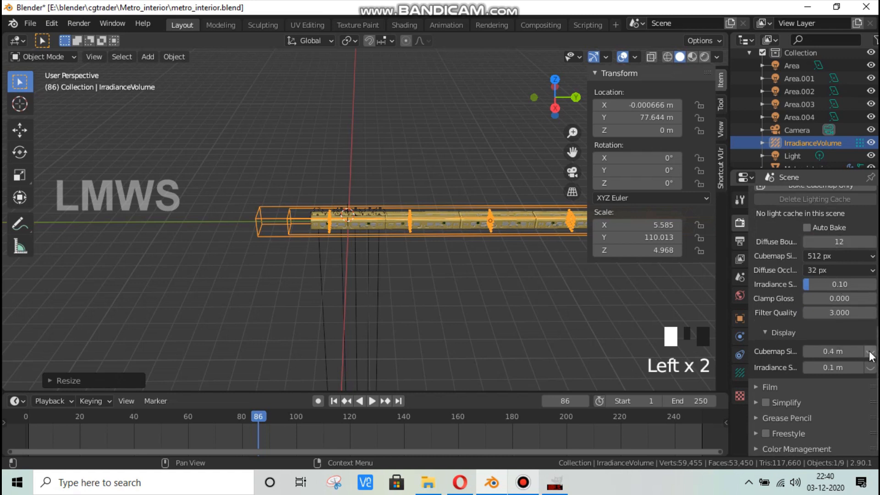
pyautogui.hotkey('ctrl', 's')
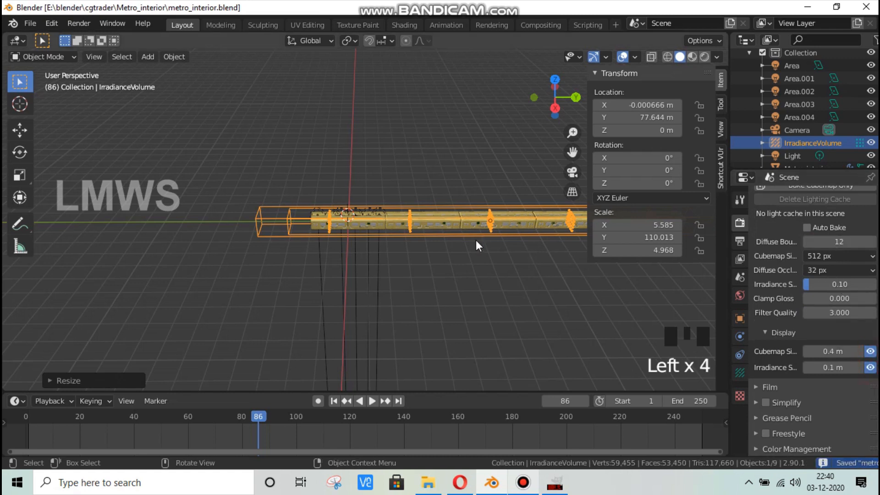
# Step: Examine the carriage interior along the aisle in rendered shading
pyautogui.press('KP_0')
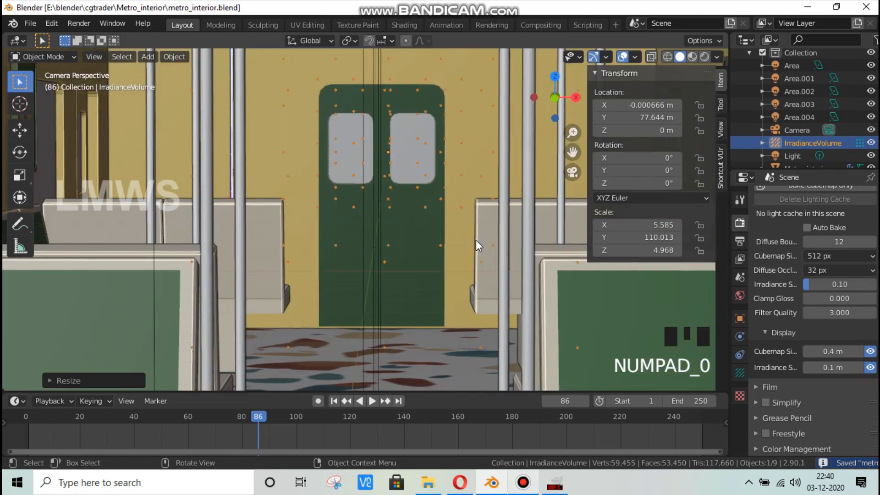
pyautogui.scroll(2, 475, 240)
pyautogui.scroll(-2, 484, 227)
pyautogui.moveTo(570, 96); pyautogui.dragTo(408, 172)
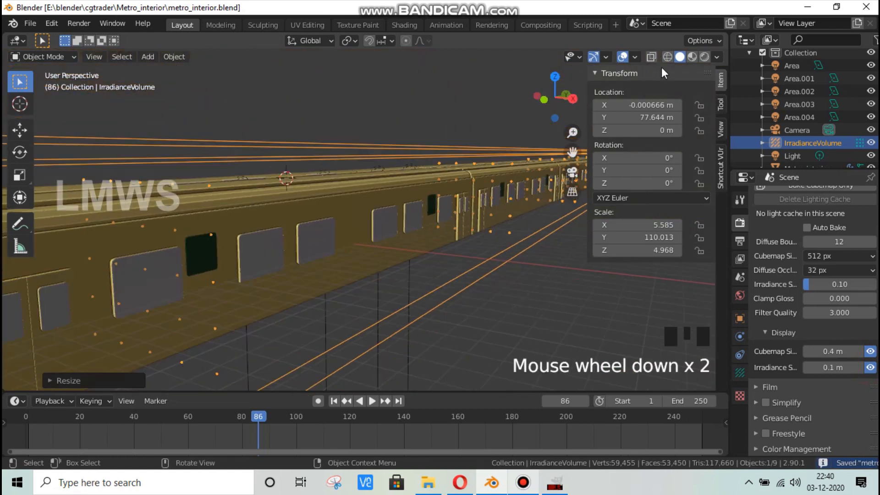
pyautogui.click(704, 57)
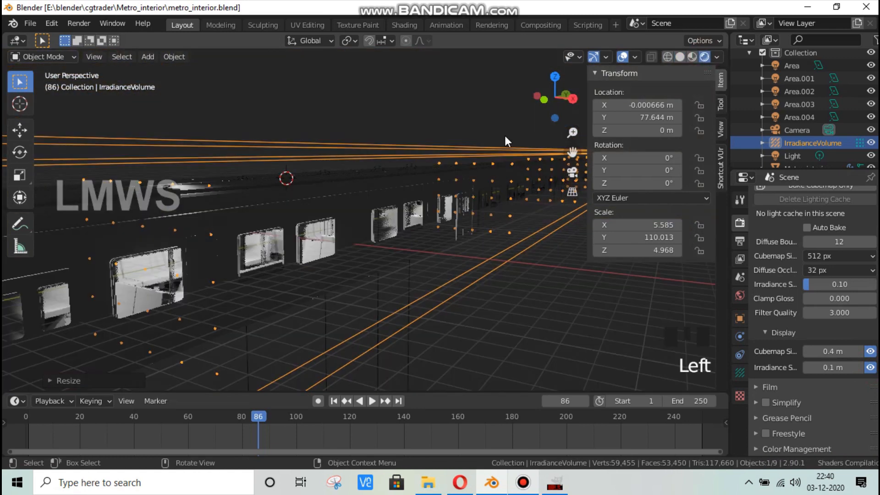
pyautogui.moveTo(550, 98); pyautogui.dragTo(588, 90)
pyautogui.scroll(2, 521, 157)
pyautogui.scroll(4, 522, 156)
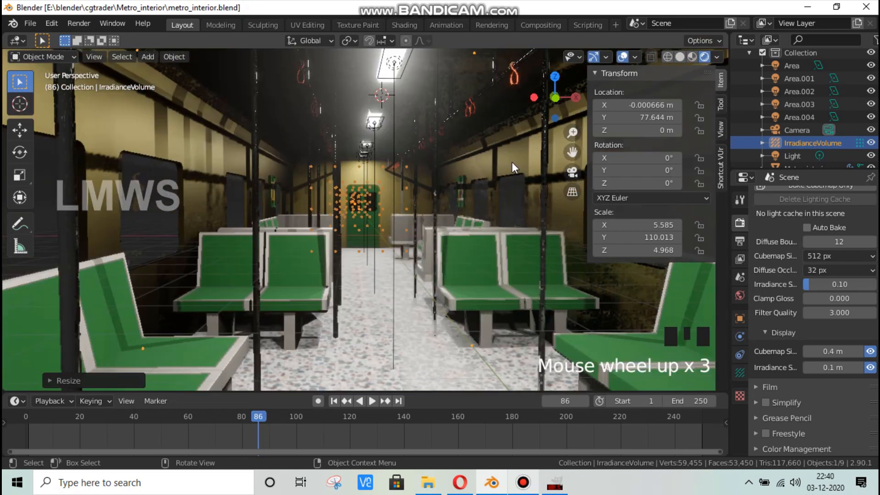
pyautogui.scroll(-1, 415, 201)
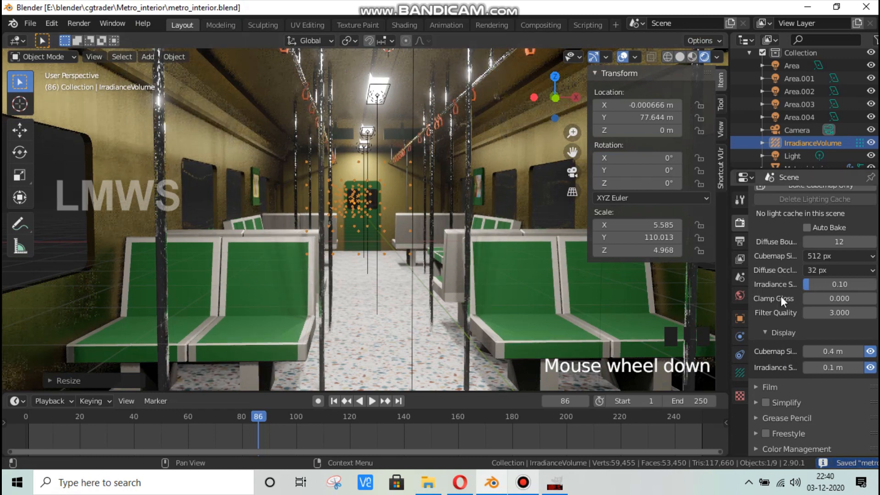
# Step: Bake the scene's indirect lighting
pyautogui.scroll(-2, 775, 311)
pyautogui.scroll(4, 779, 337)
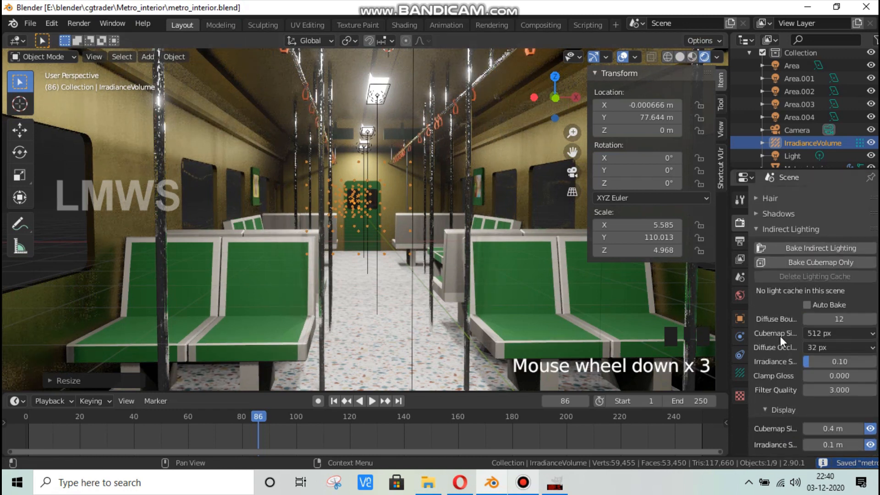
pyautogui.click(820, 249)
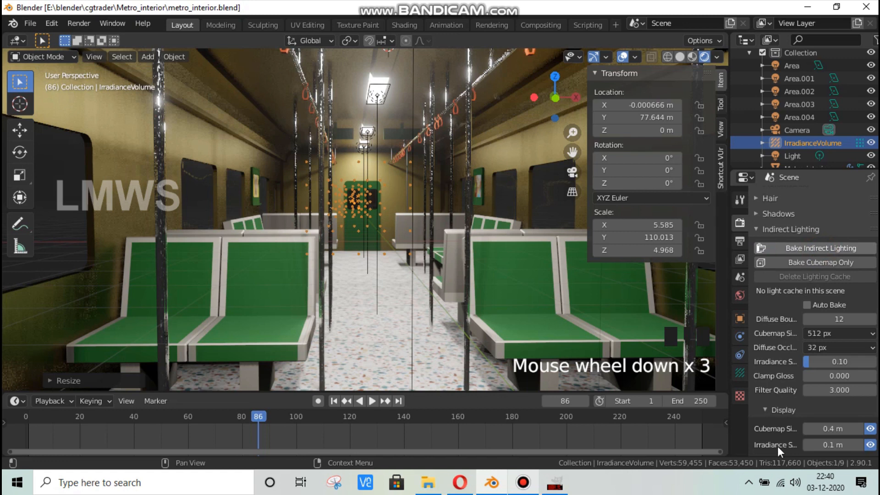
pyautogui.scroll(-3, 771, 416)
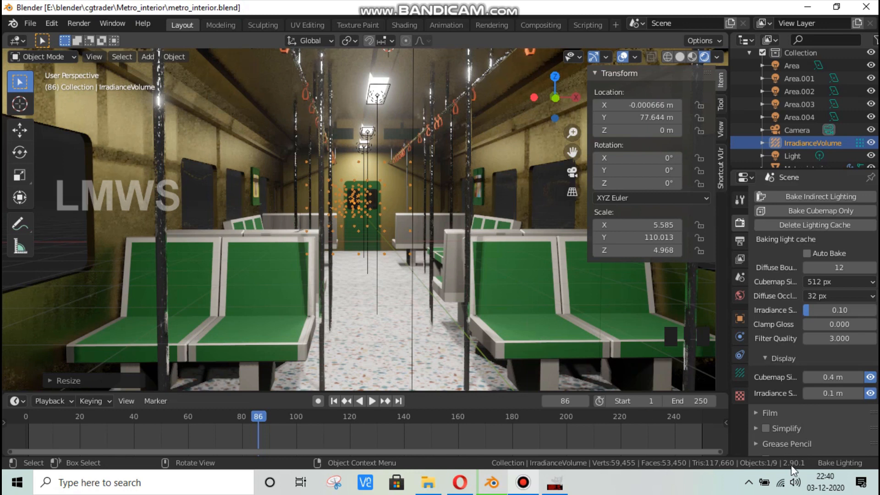
pyautogui.scroll(-3, 556, 466)
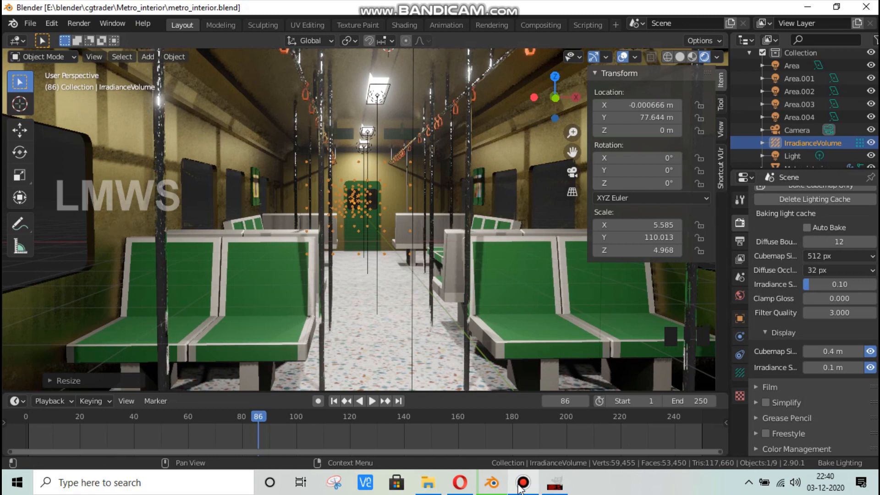
pyautogui.click(522, 483)
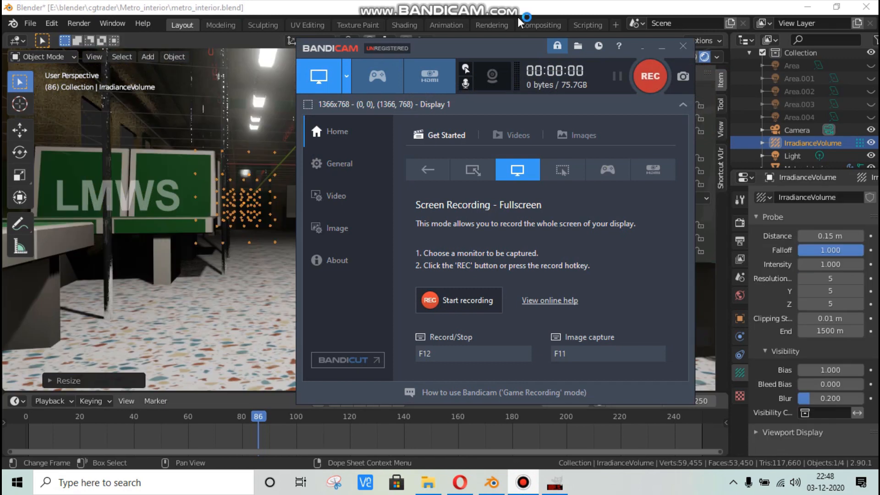
pyautogui.press('F12')
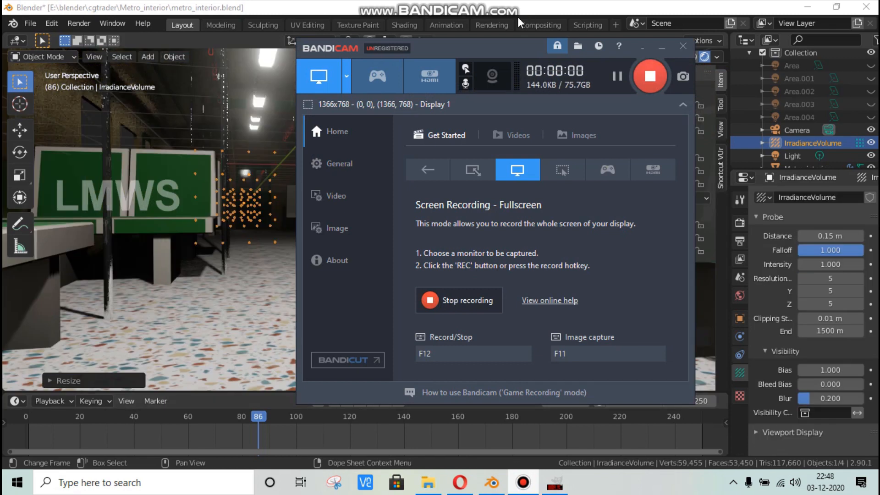
pyautogui.click(556, 6)
pyautogui.scroll(-3, 389, 188)
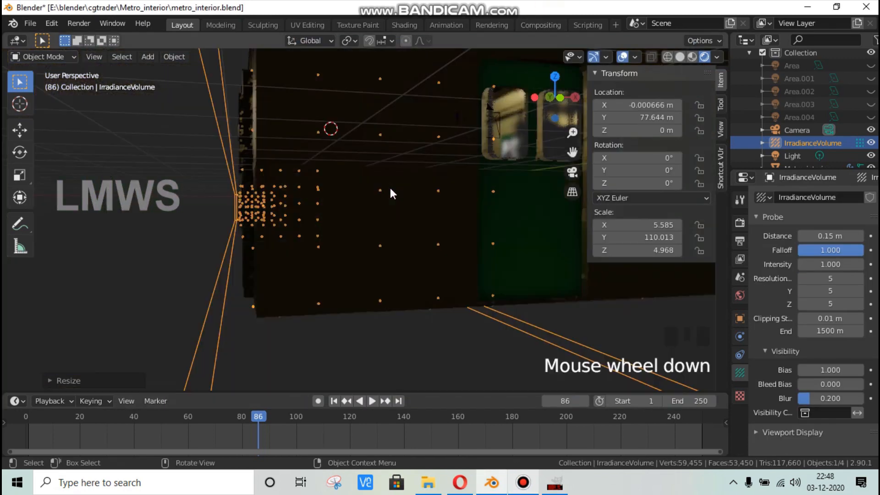
# Step: Look through the camera and unhide the five area lights, Area to Area.004, in the carriage
pyautogui.press('KP_0')
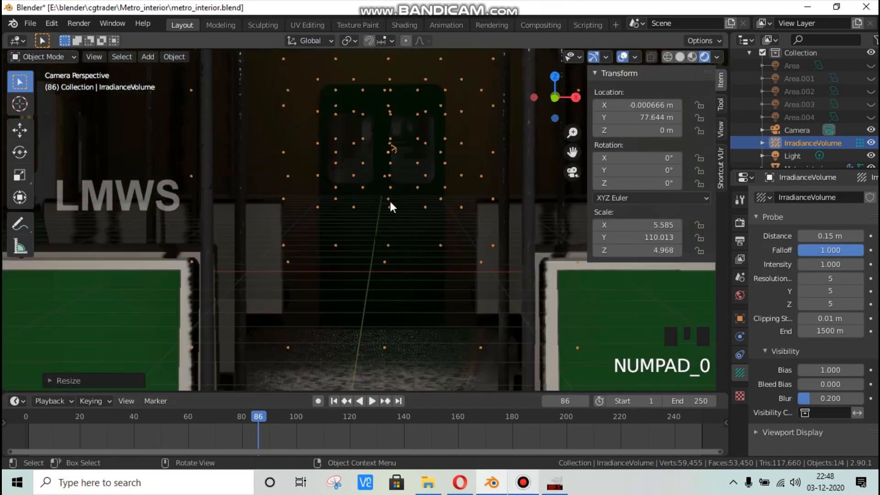
pyautogui.scroll(1, 397, 232)
pyautogui.scroll(-4, 504, 270)
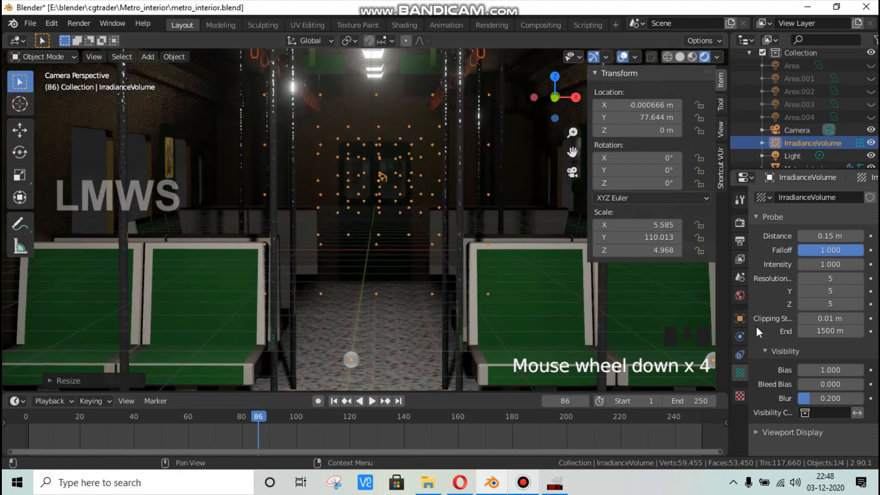
pyautogui.scroll(-2, 442, 229)
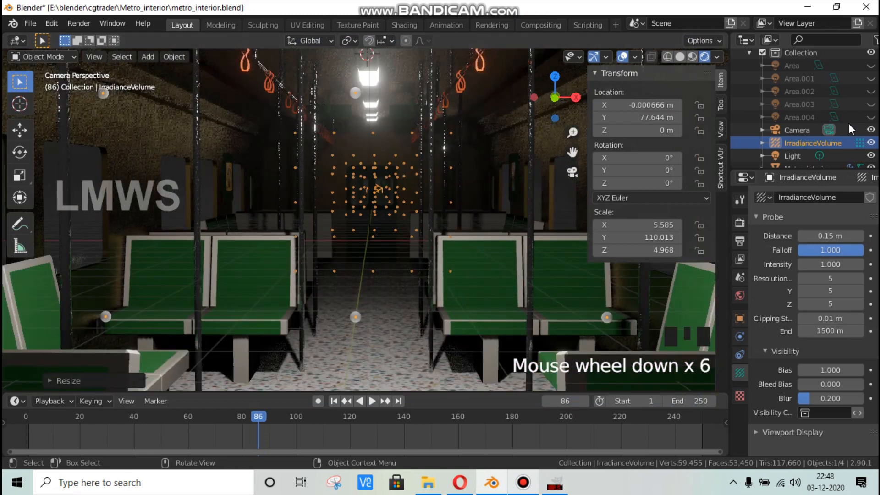
pyautogui.scroll(-1, 411, 240)
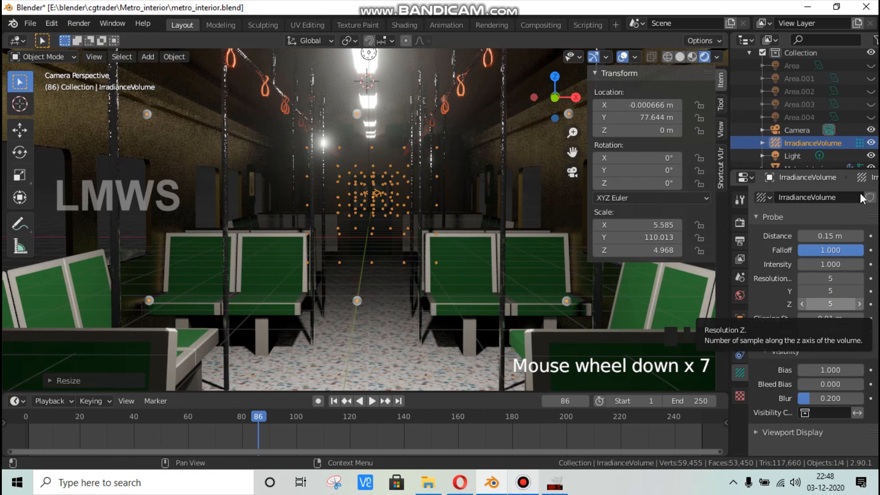
pyautogui.click(871, 66)
pyautogui.click(871, 79)
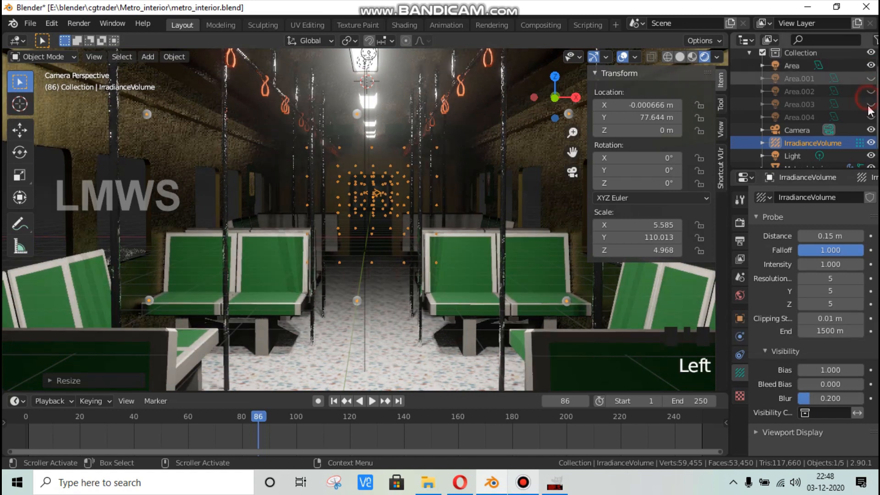
pyautogui.click(870, 104)
pyautogui.click(871, 105)
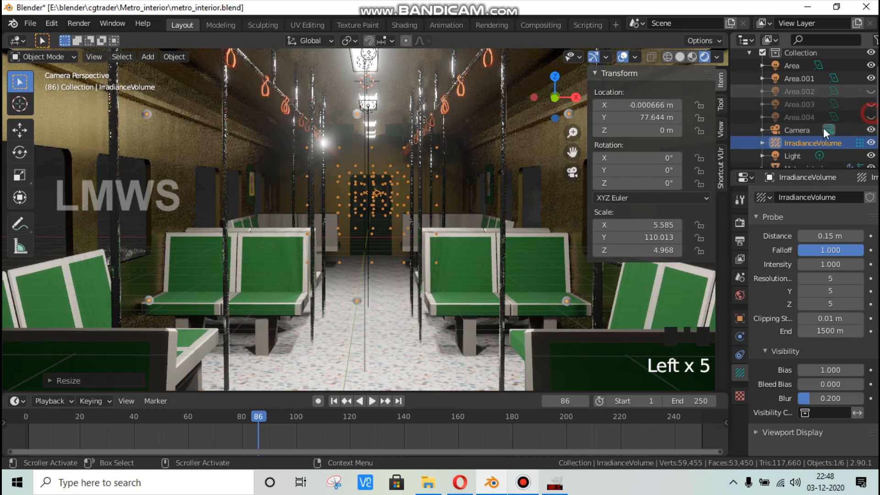
pyautogui.scroll(-1, 494, 178)
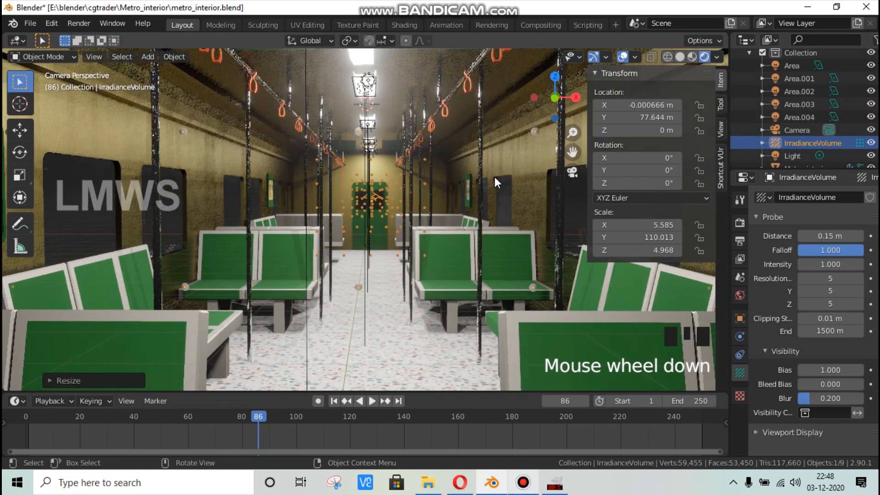
# Step: Hide the irradiance volume and the transform sidebar, keeping the camera's view of the carriage
pyautogui.click(870, 143)
pyautogui.scroll(-1, 415, 189)
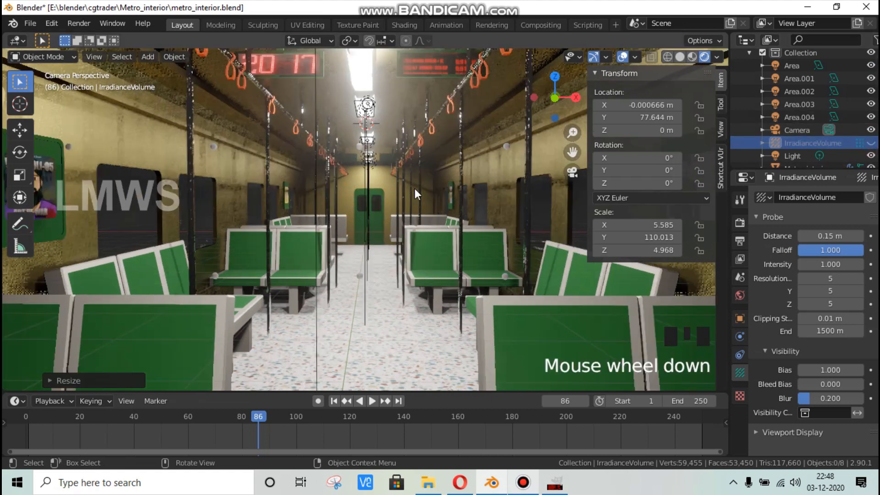
pyautogui.press('KP_0')
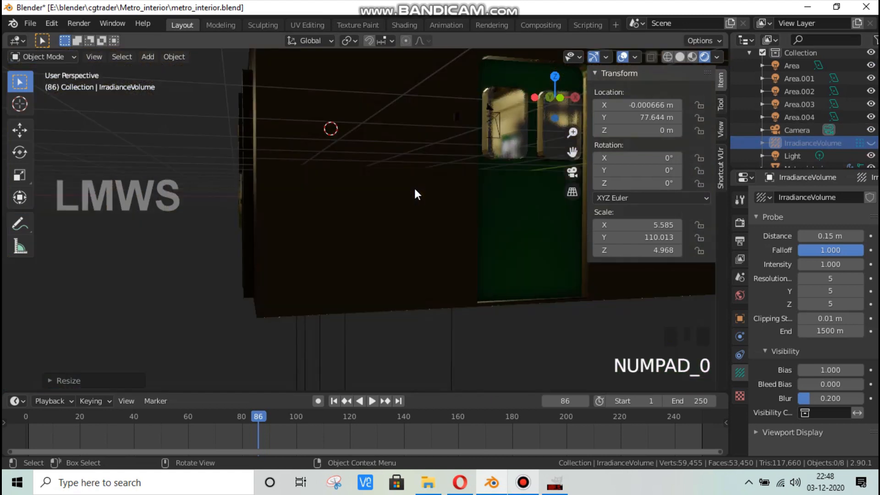
pyautogui.press('KP_0')
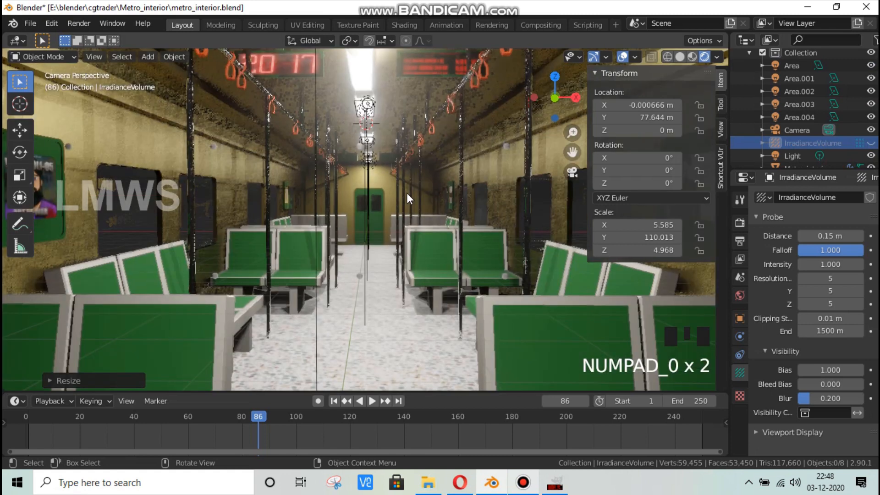
pyautogui.press('n')
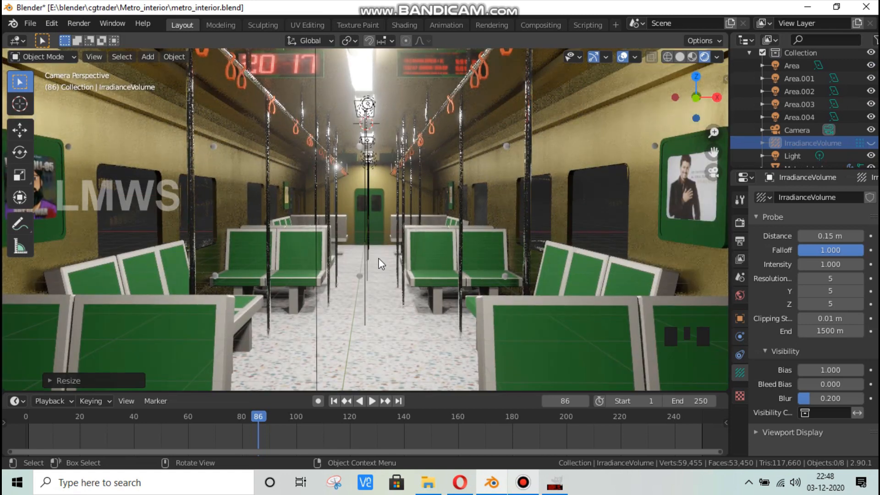
pyautogui.scroll(-3, 428, 247)
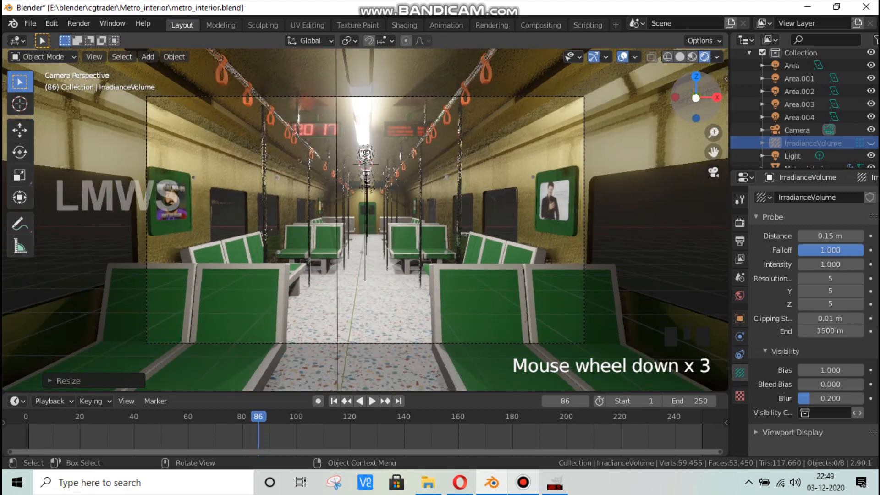
# Step: Inspect the train's exterior and aisle in solid shading, and return to the camera view in rendered shading
pyautogui.moveTo(697, 98); pyautogui.dragTo(662, 106)
pyautogui.click(678, 55)
pyautogui.click(679, 57)
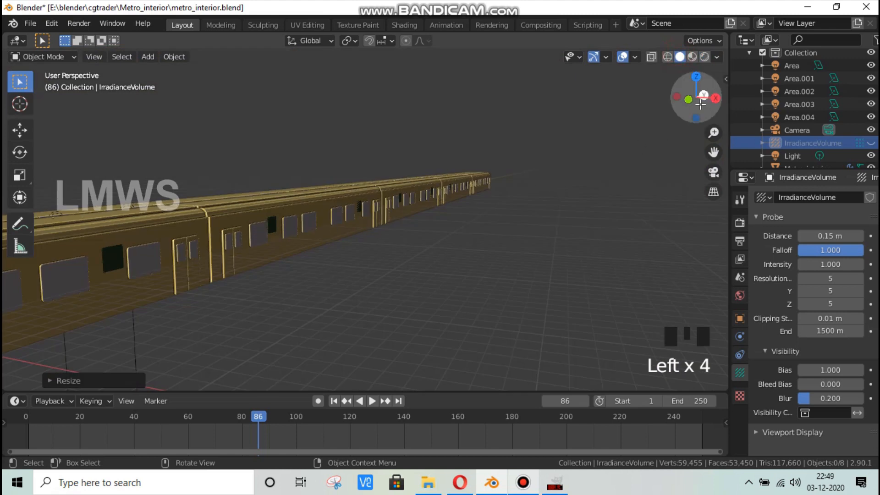
pyautogui.moveTo(690, 95); pyautogui.dragTo(677, 112)
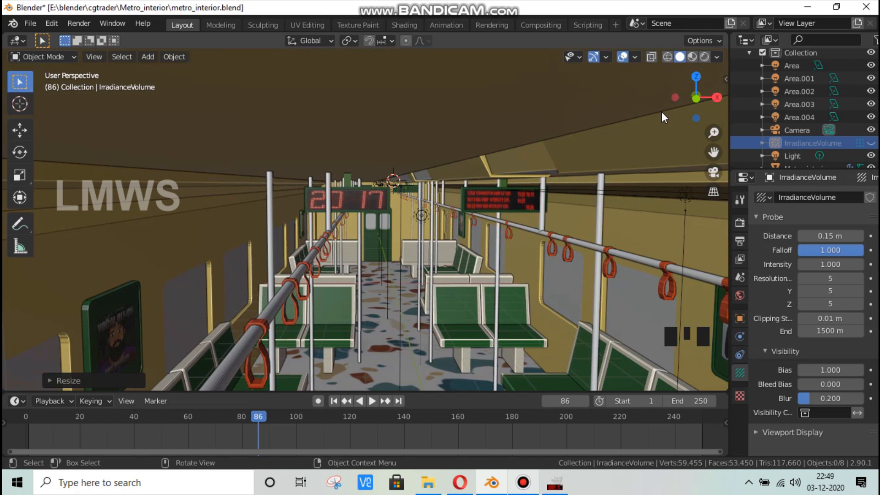
pyautogui.press('KP_0')
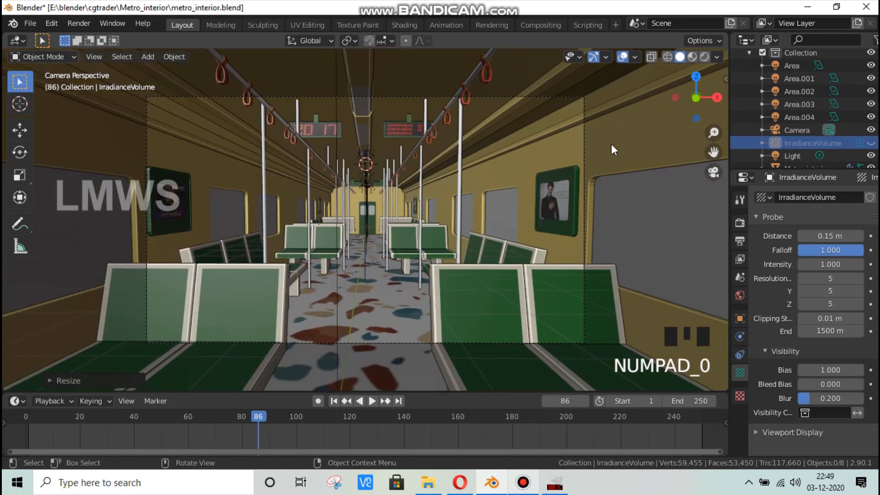
pyautogui.scroll(2, 701, 67)
pyautogui.click(704, 58)
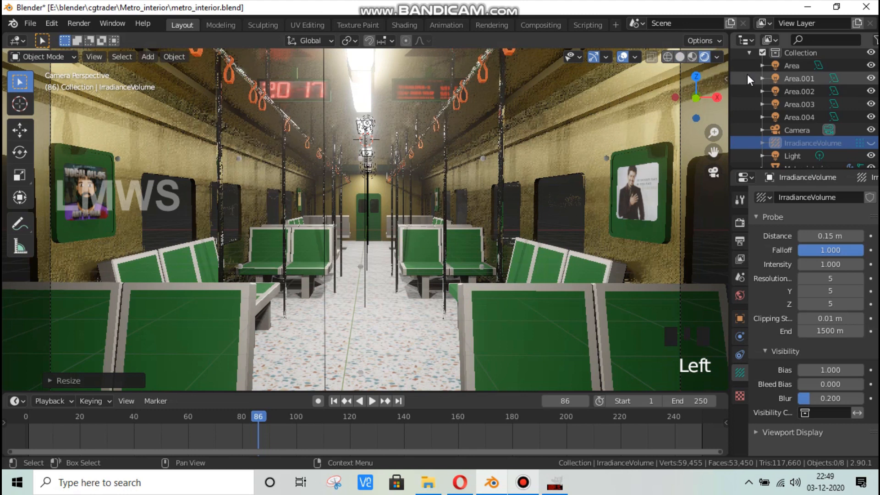